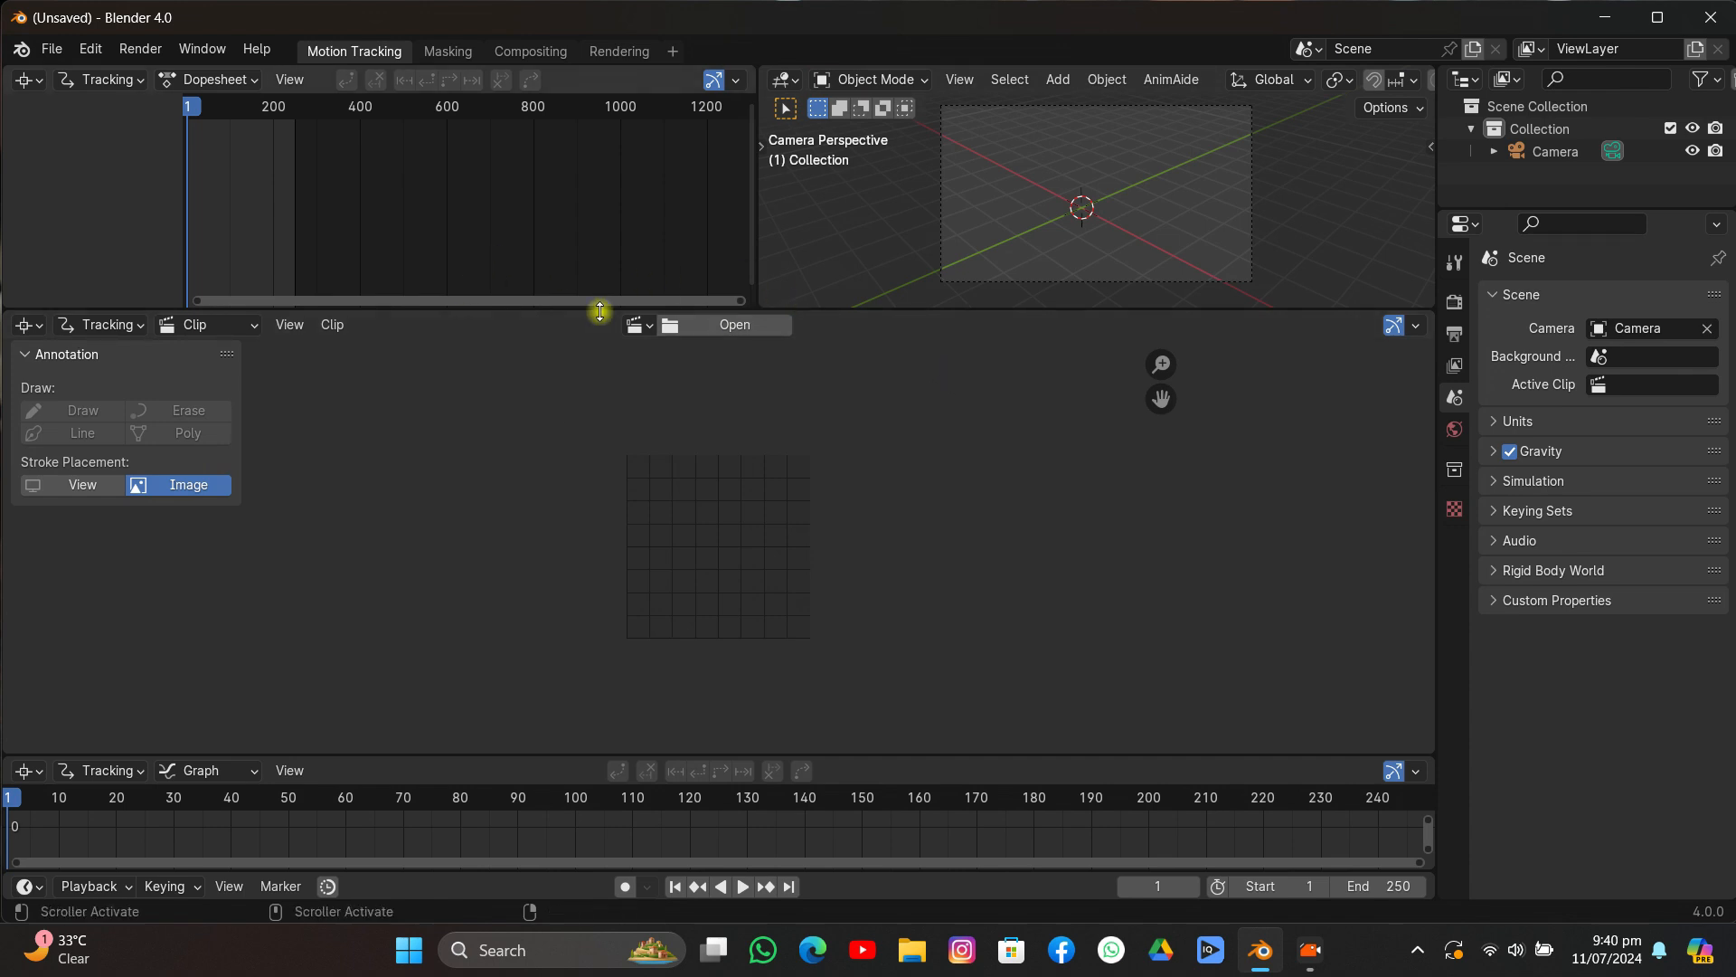
Create a new project from the Video Editing template.
{"action": "left_click", "coordinate": [52, 54]}
{"action": "mouse_move", "coordinate": [64, 76]}
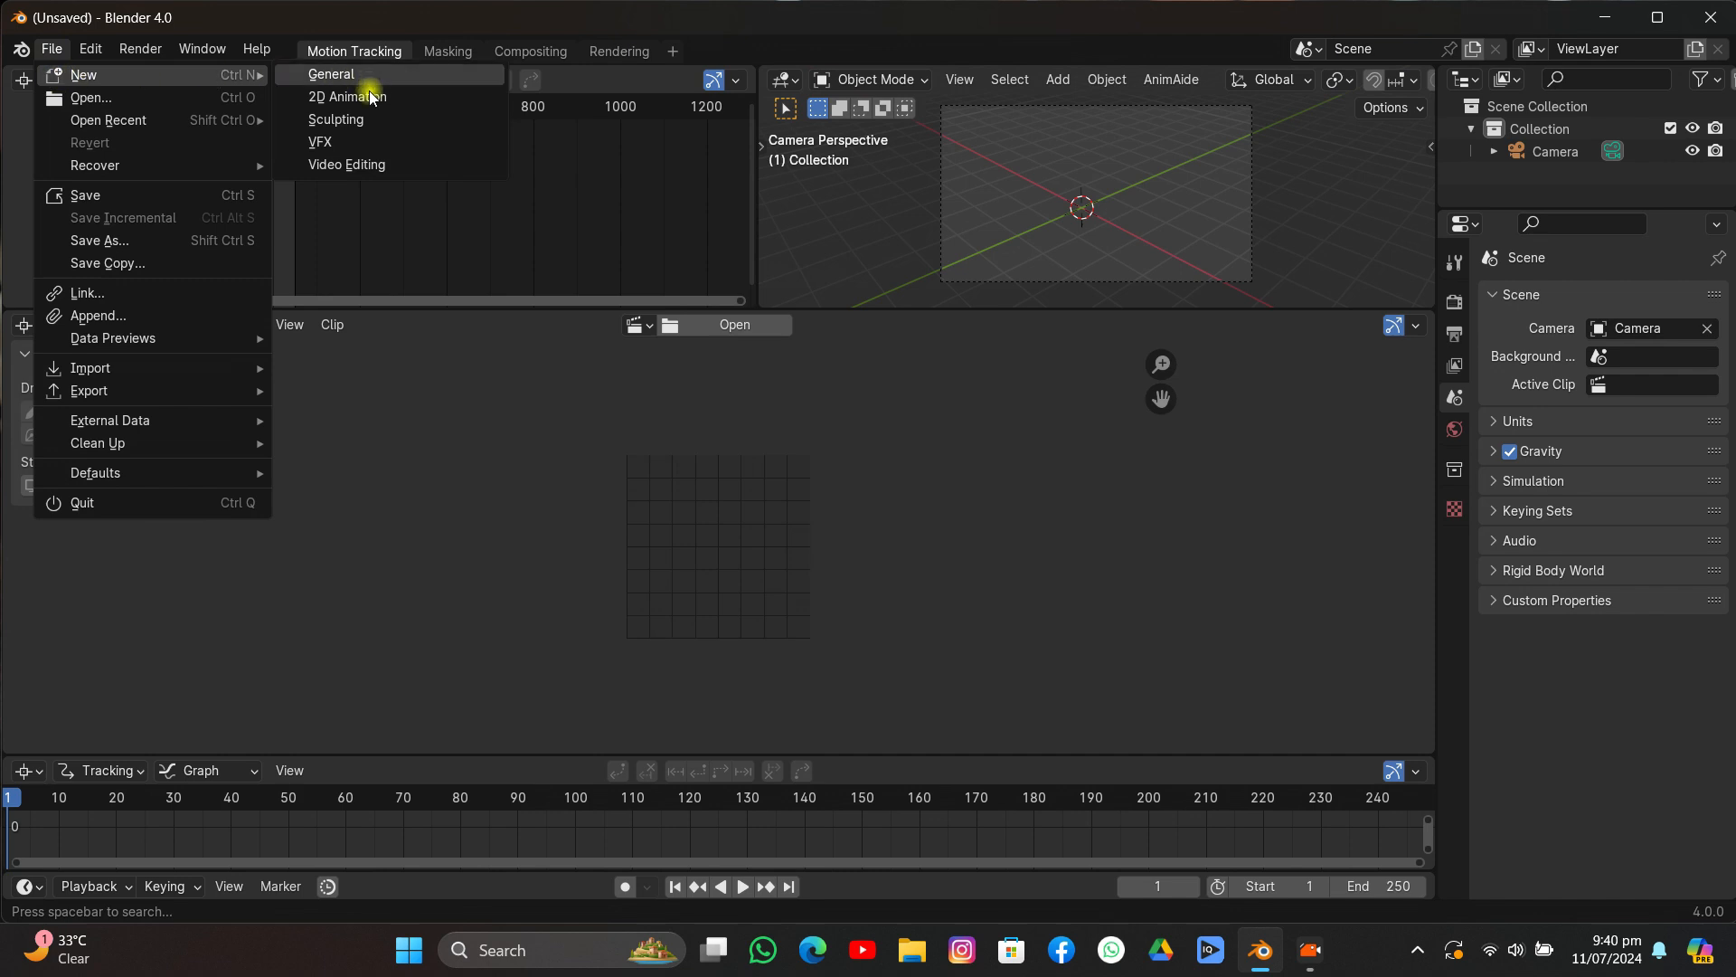
{"action": "left_click", "coordinate": [363, 166]}
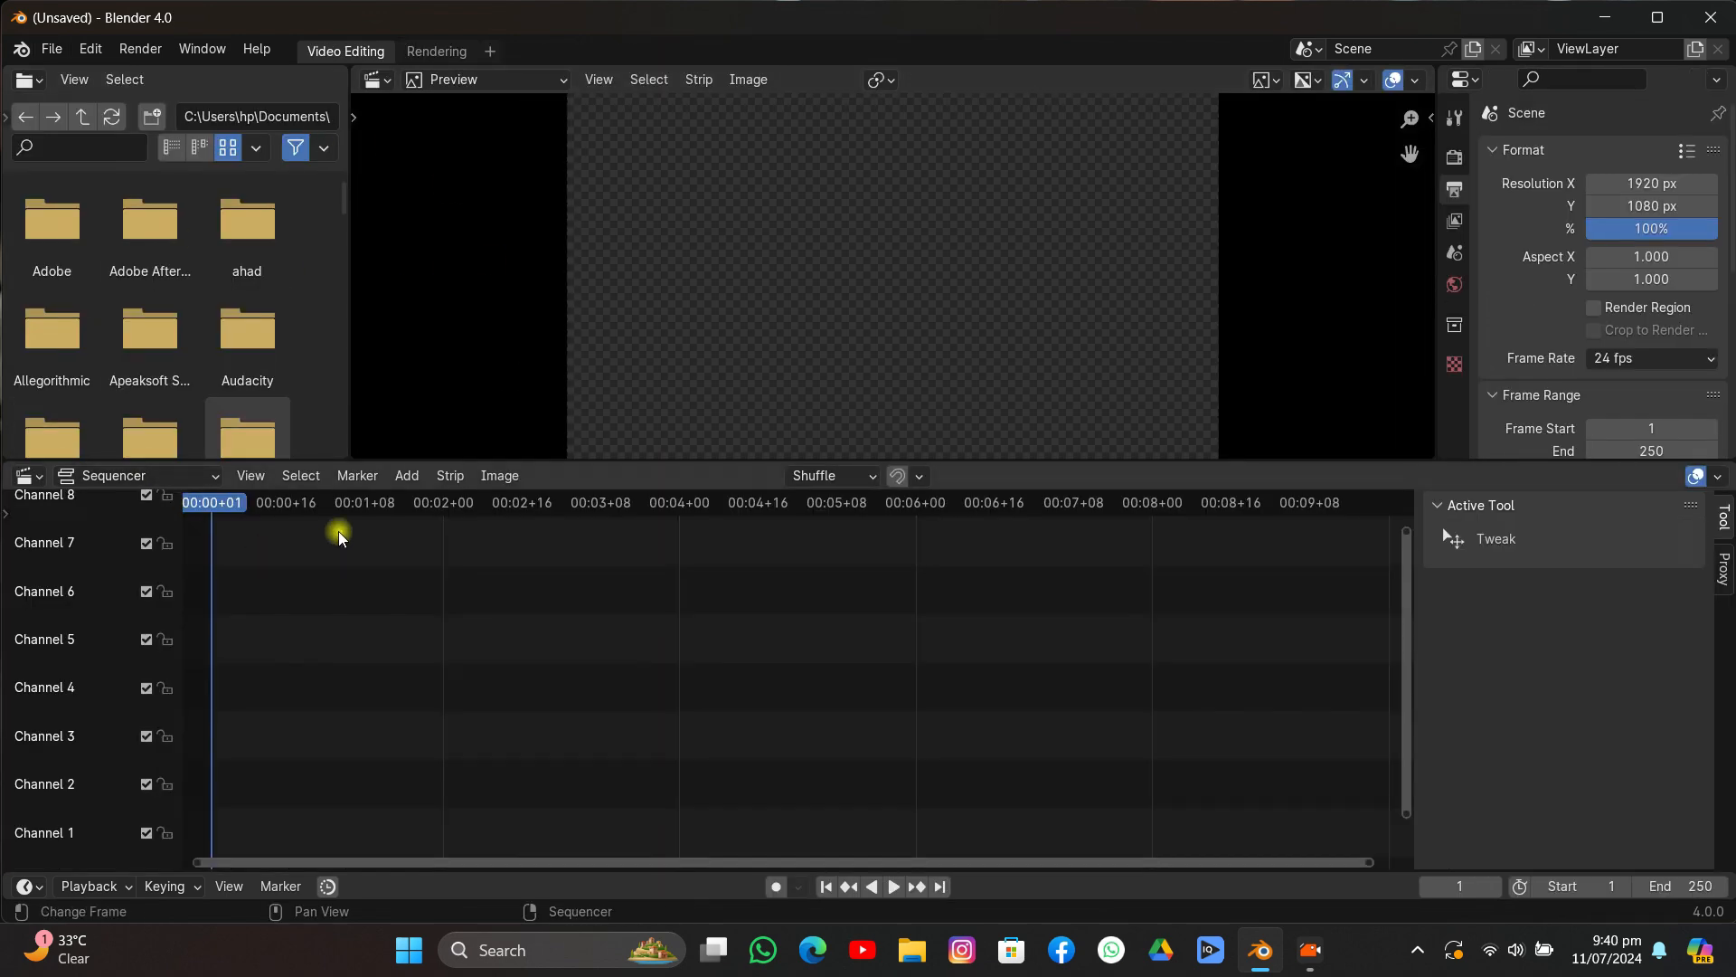
Add the movie 9406981-hd_1080_1920_30fps.mp4 from the tutorial folder 34 to the sequencer as a movie strip.
{"action": "left_click", "coordinate": [404, 477]}
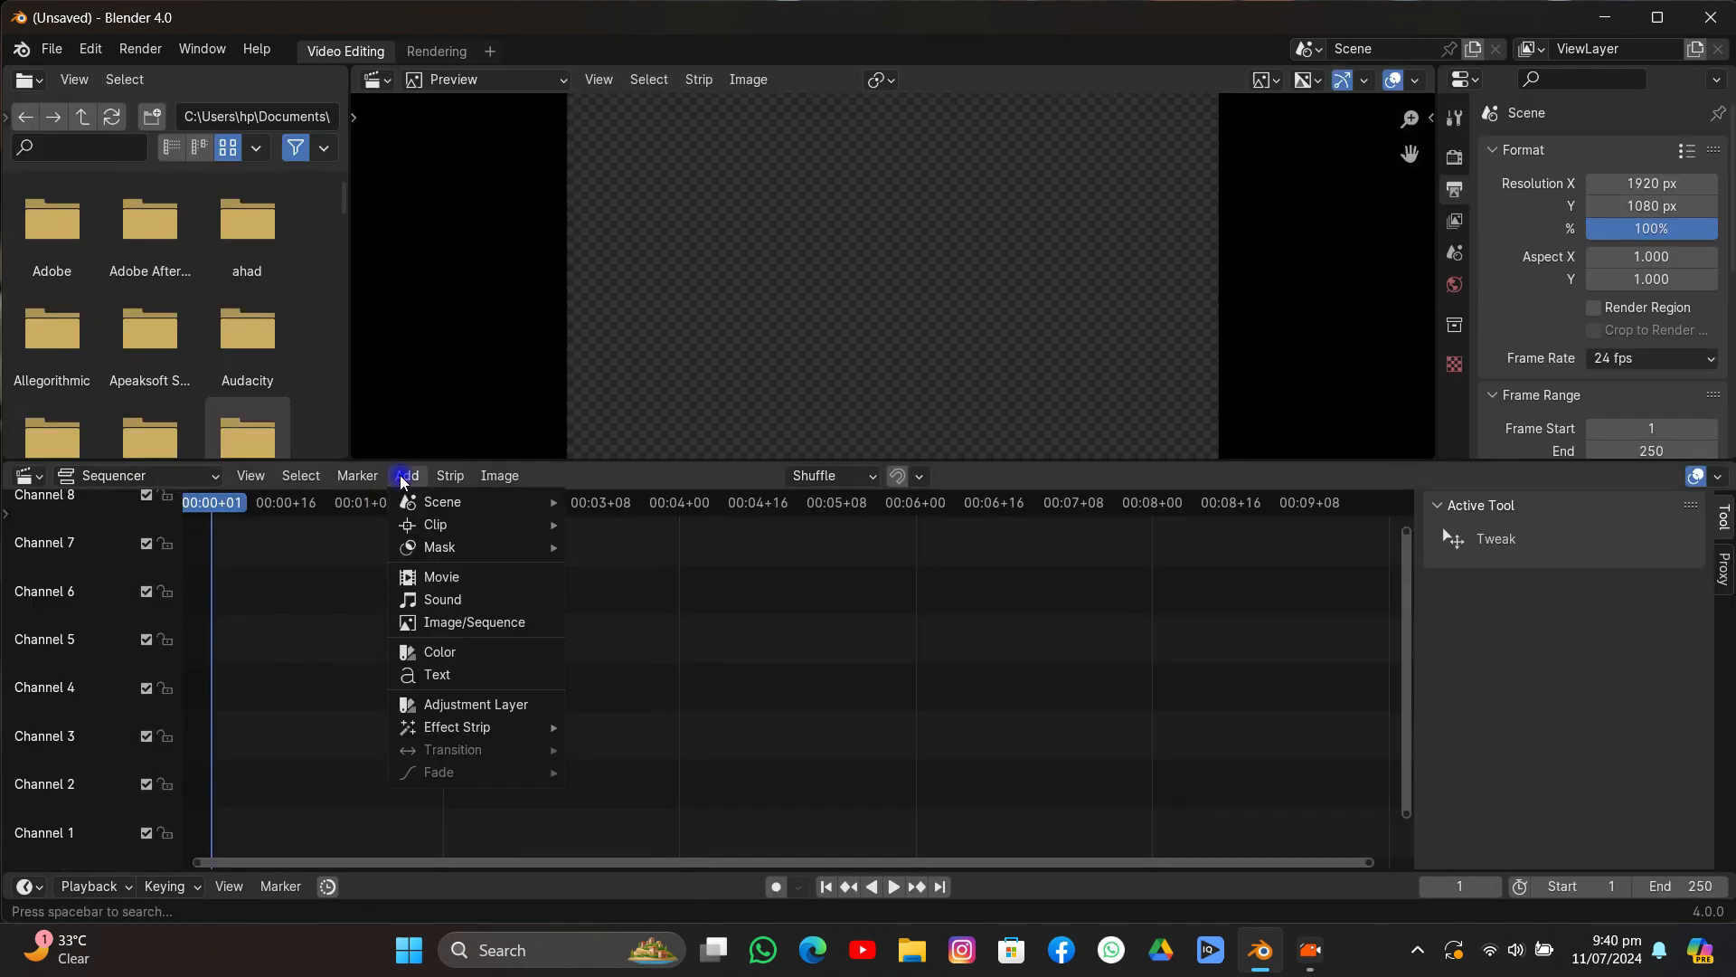
{"action": "left_click", "coordinate": [434, 579]}
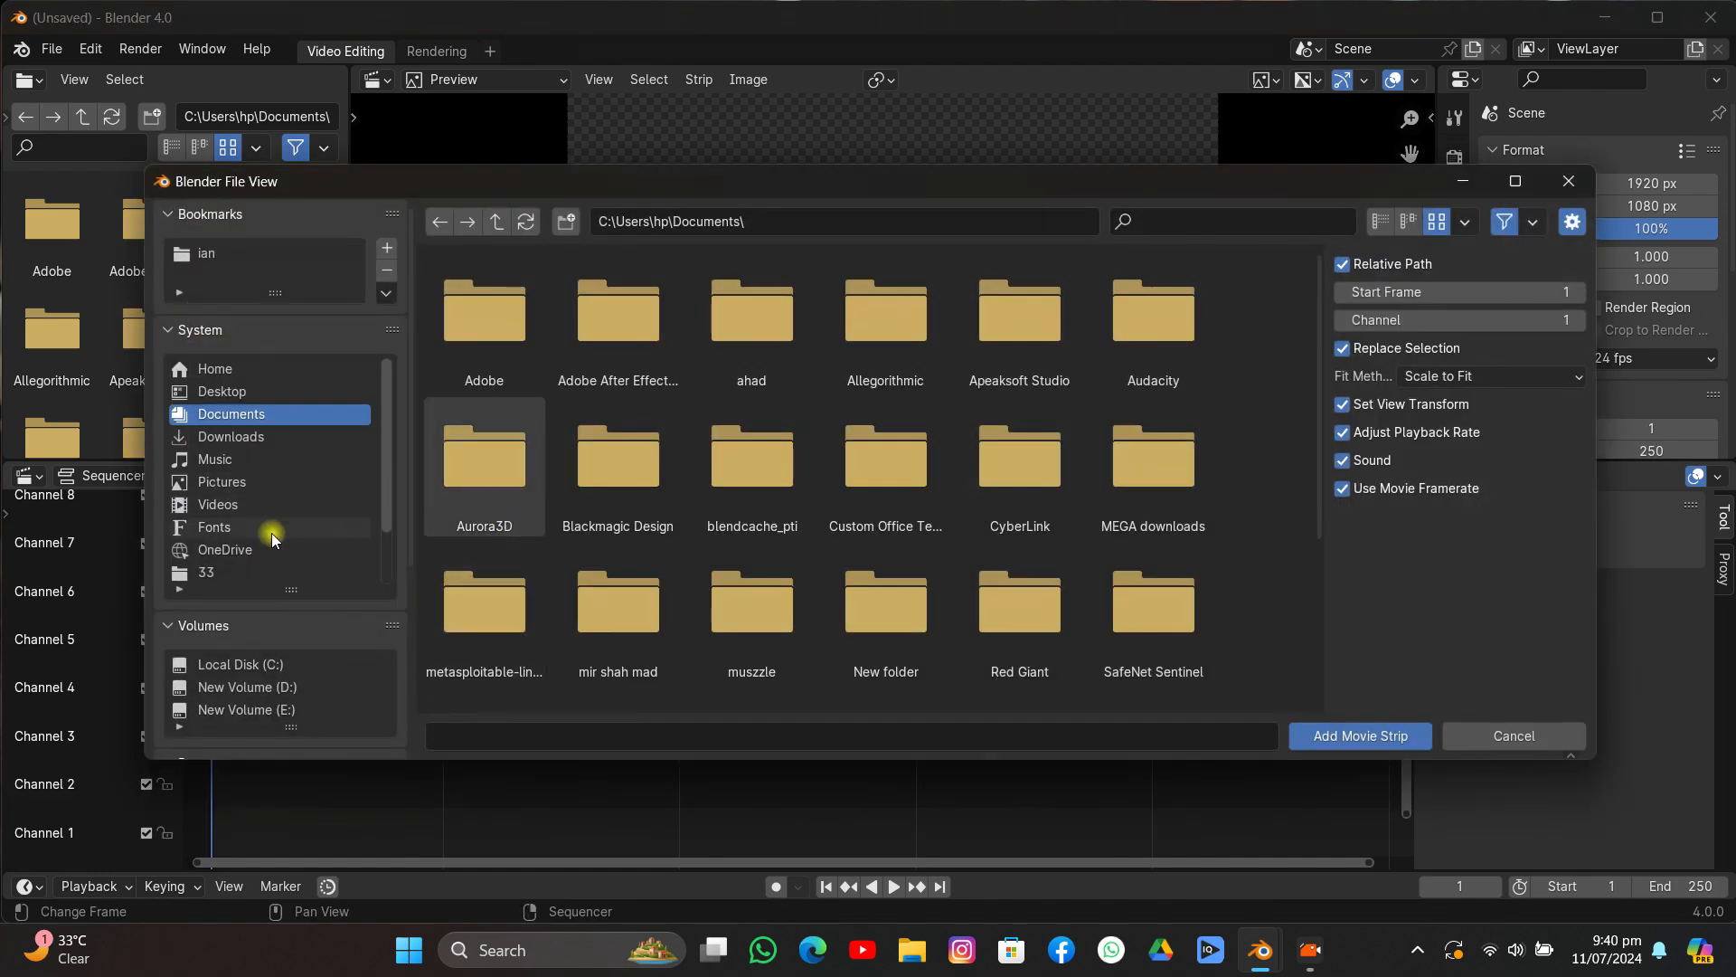
{"action": "left_click", "coordinate": [258, 549]}
{"action": "left_click", "coordinate": [497, 221]}
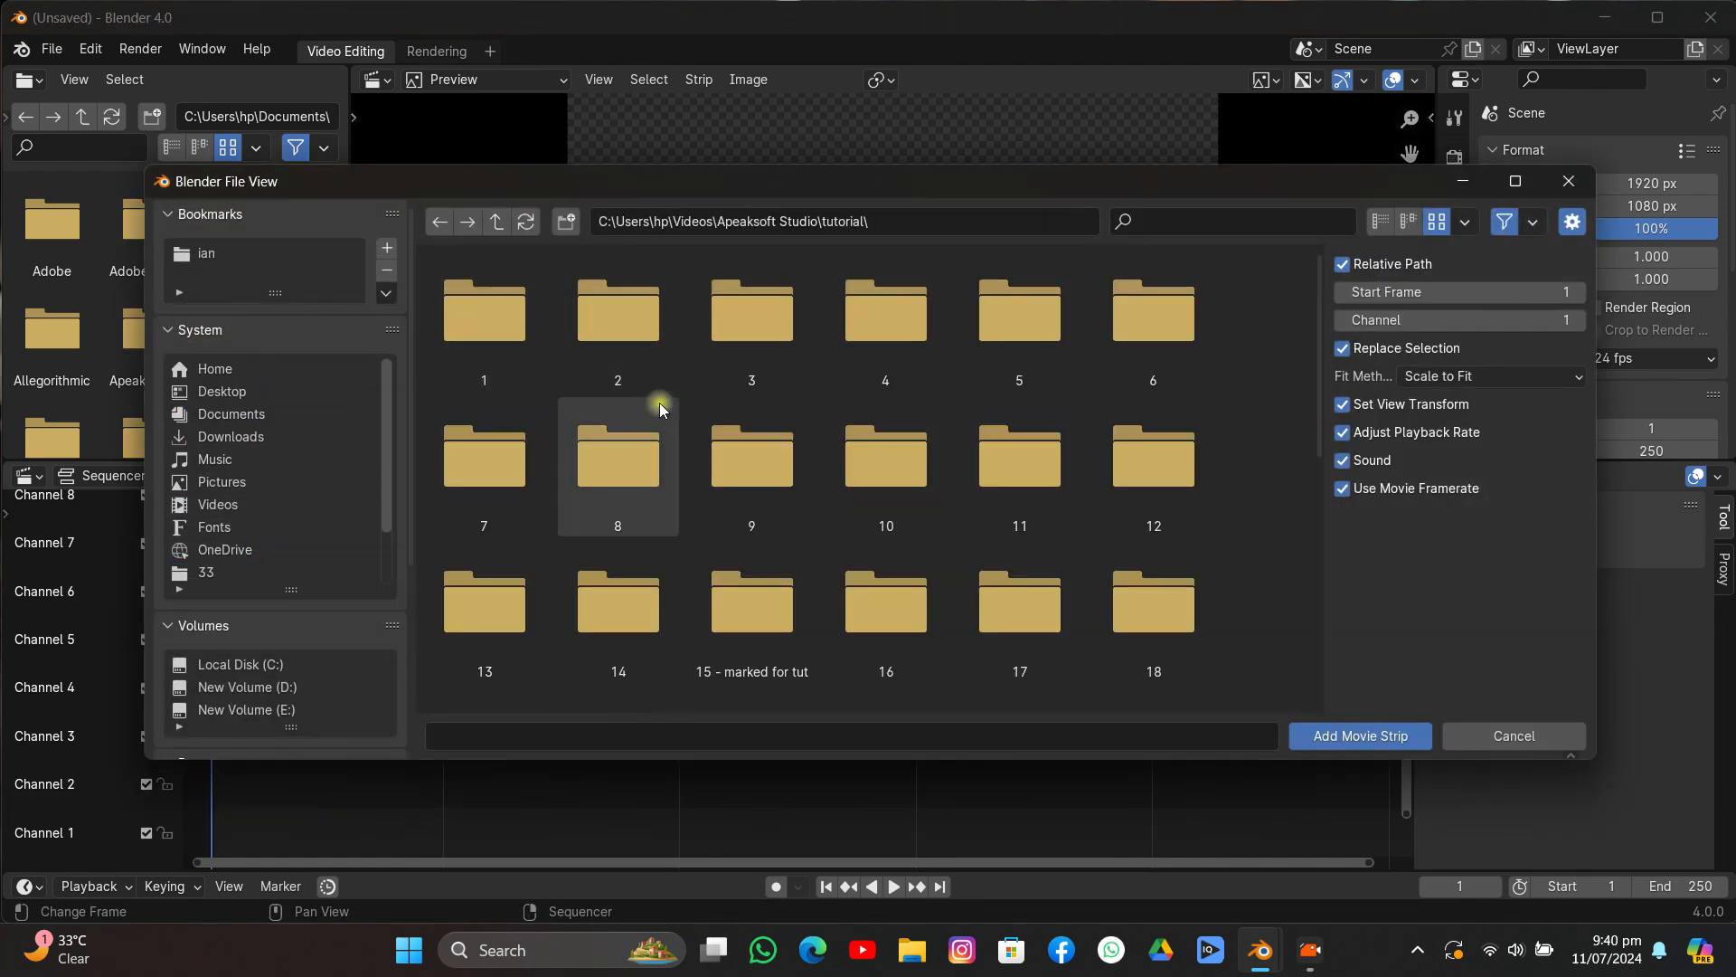
{"action": "scroll", "coordinate": [703, 405], "scroll_direction": "down", "scroll_amount": 4}
{"action": "scroll", "coordinate": [703, 404], "scroll_direction": "down", "scroll_amount": 3}
{"action": "left_click", "coordinate": [917, 498]}
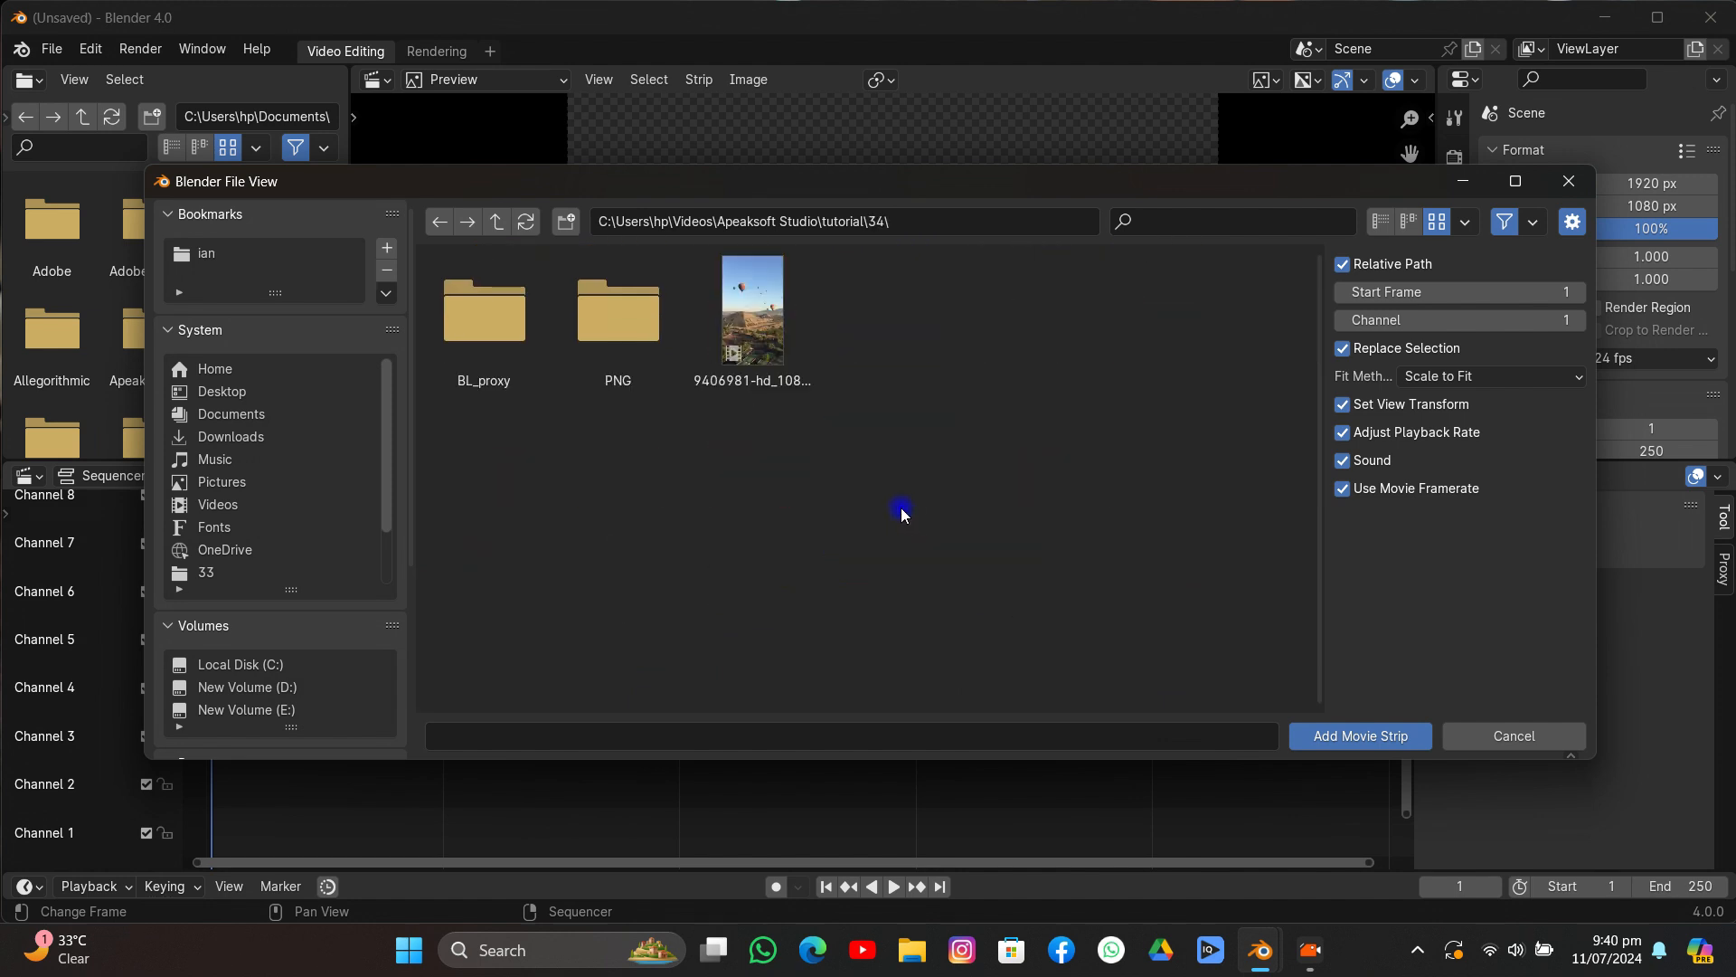
{"action": "left_click", "coordinate": [739, 340]}
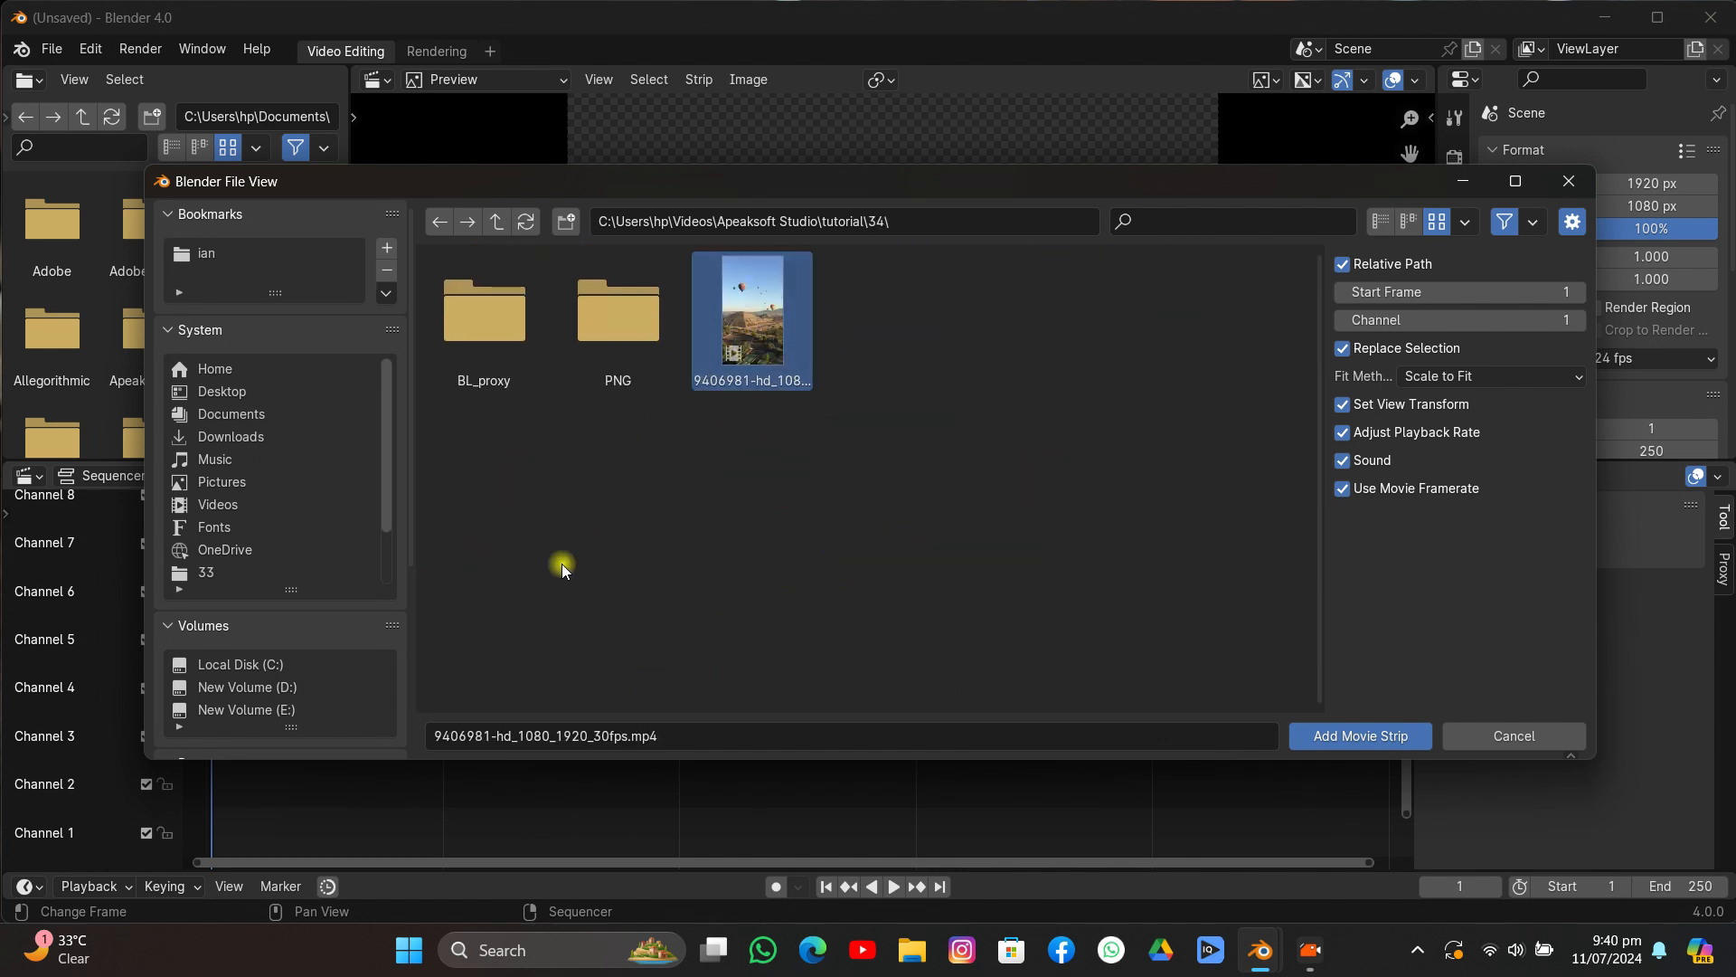
{"action": "left_click", "coordinate": [1369, 734]}
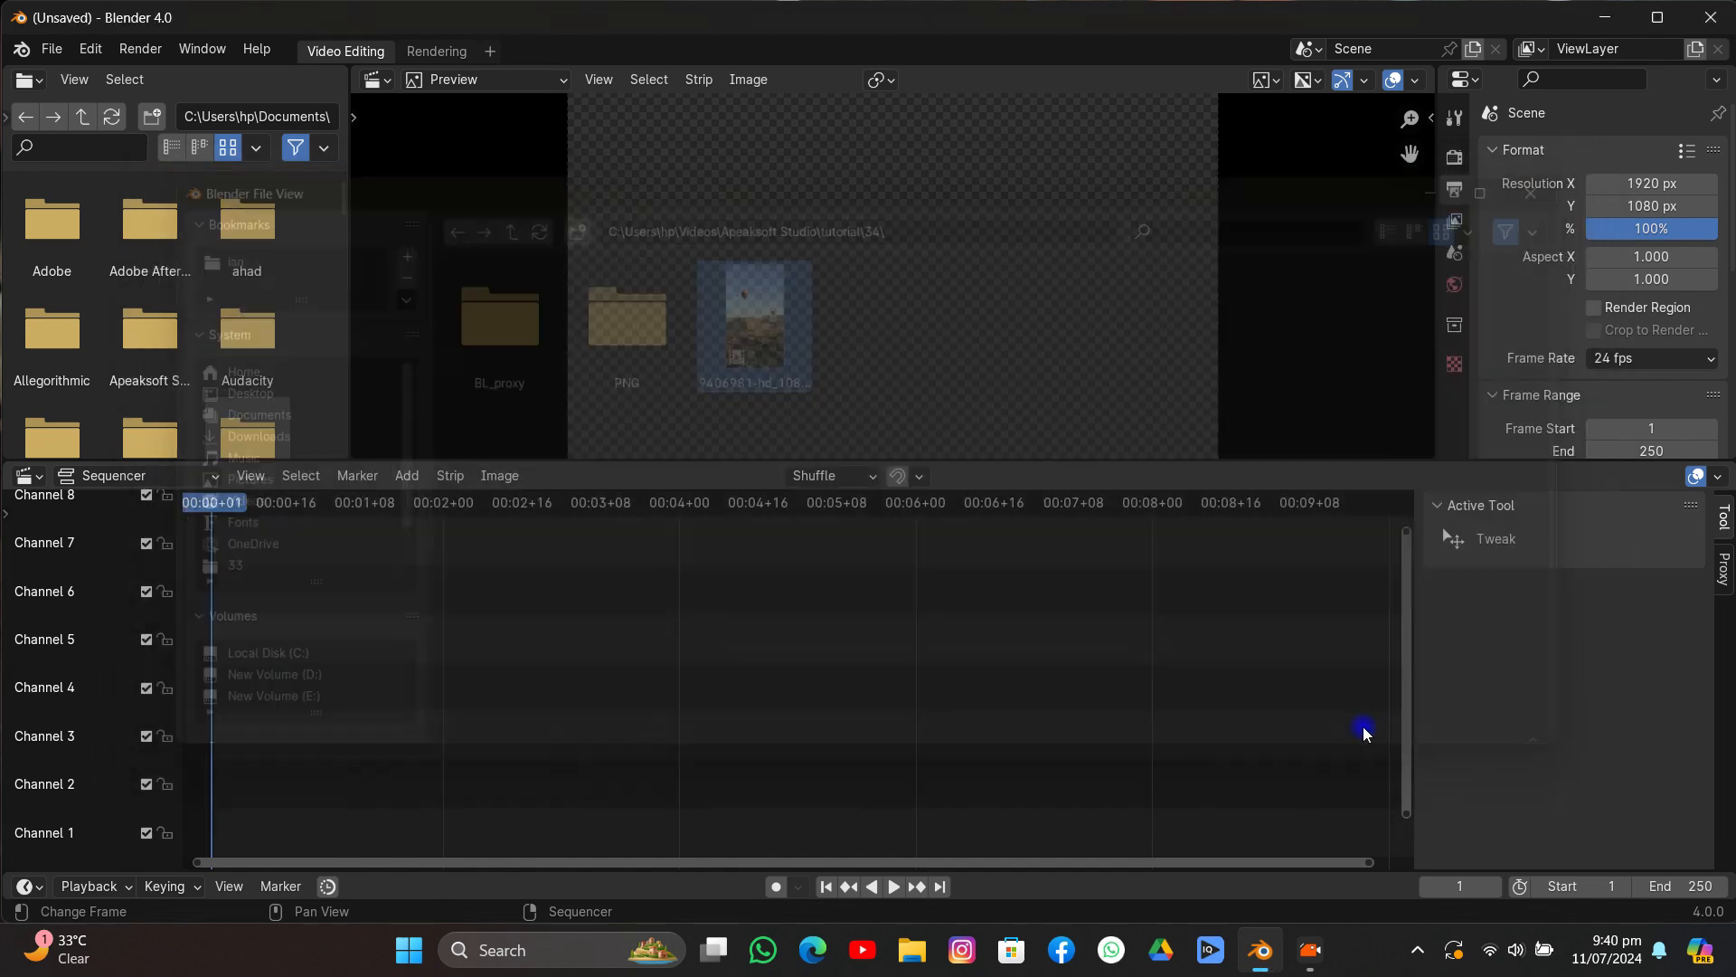
Scrub the playhead through the footage to the end of the movie strip.
{"action": "scroll", "coordinate": [919, 620], "scroll_direction": "down", "scroll_amount": 2}
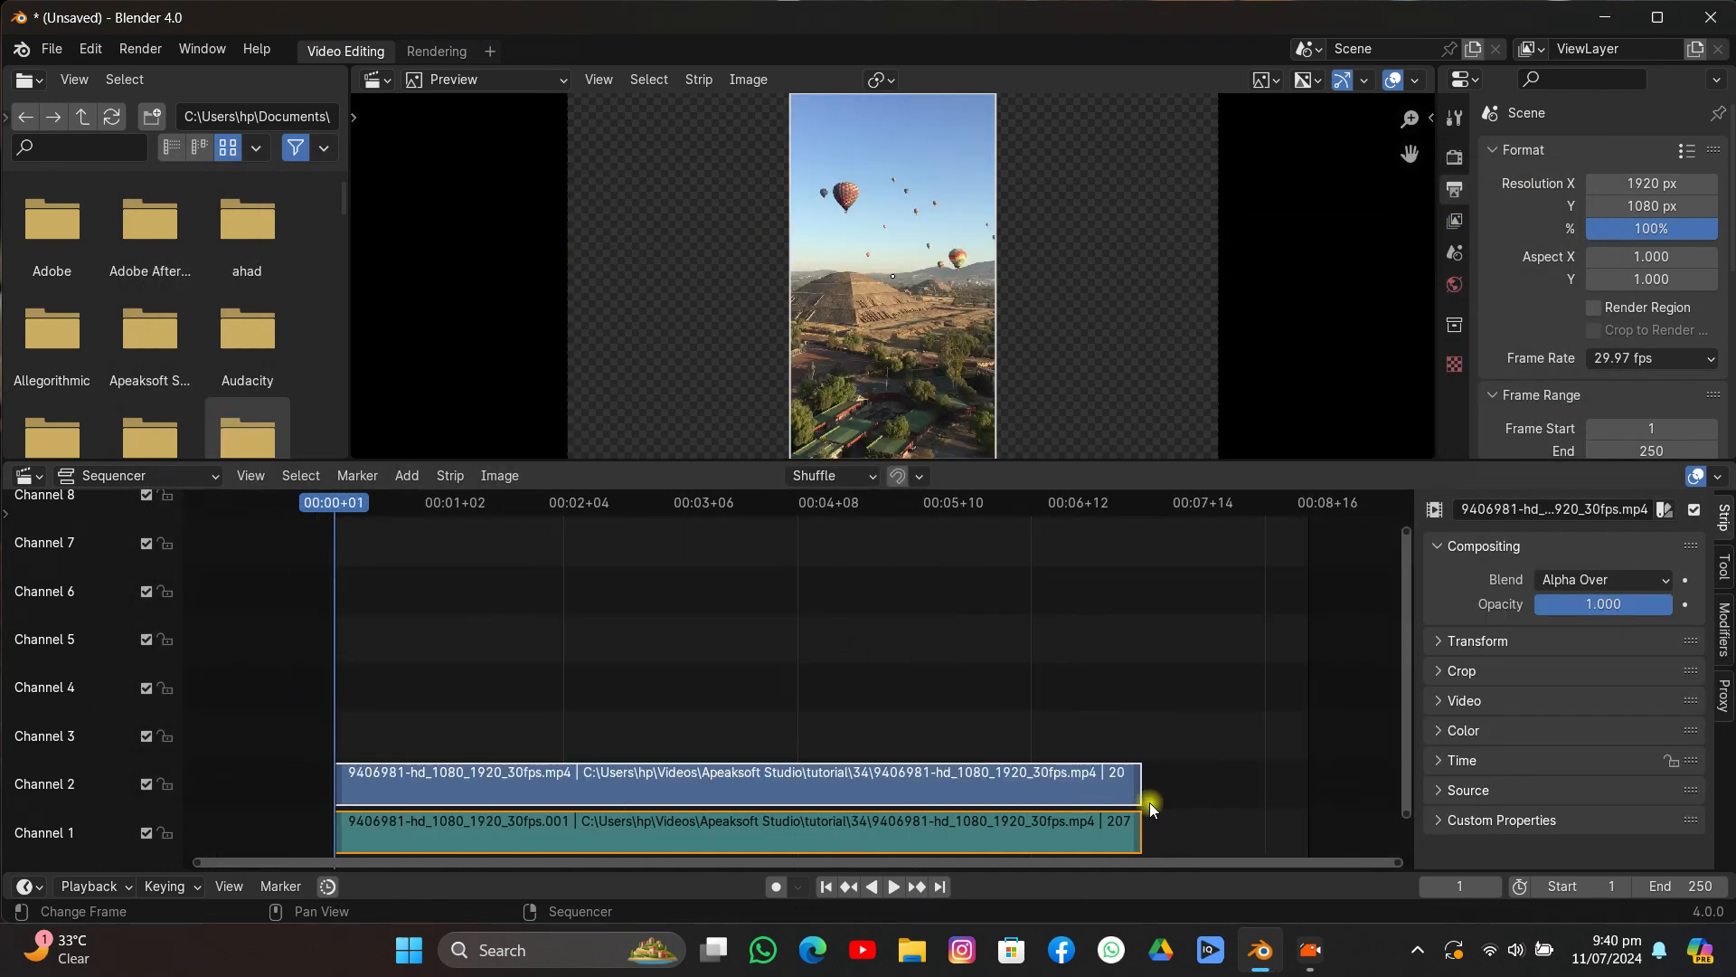
{"action": "left_click_drag", "start_coordinate": [1078, 507], "coordinate": [1137, 510]}
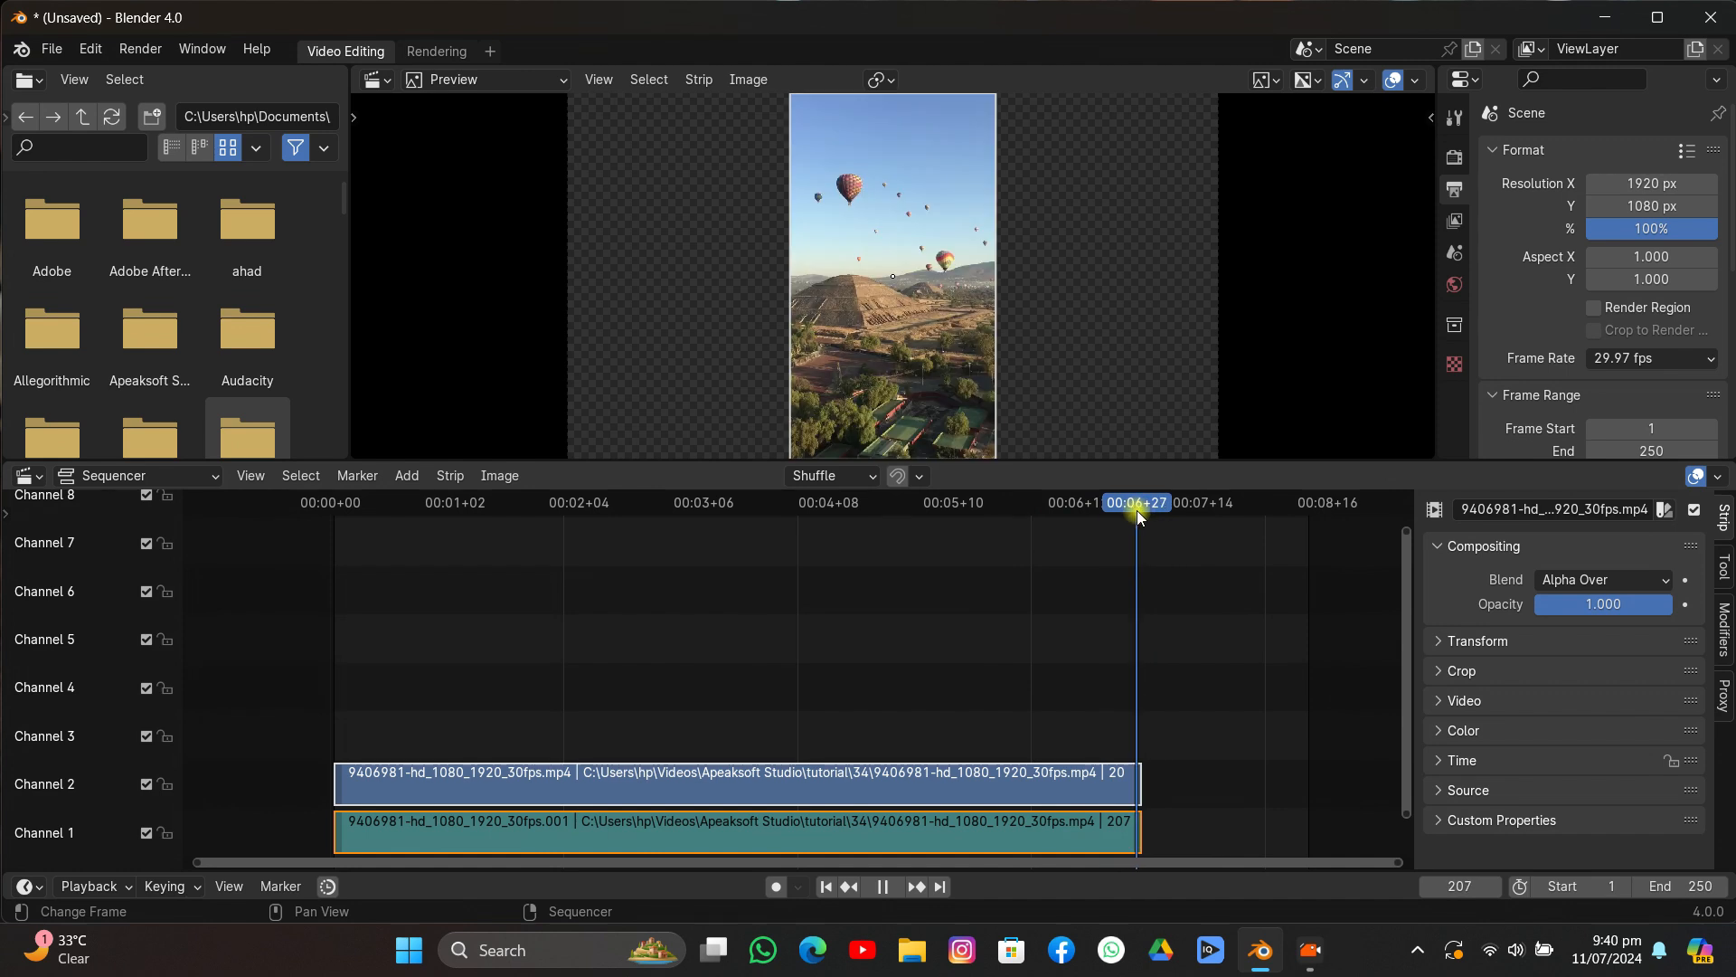
{"action": "scroll", "coordinate": [1006, 354], "scroll_direction": "down", "scroll_amount": 2}
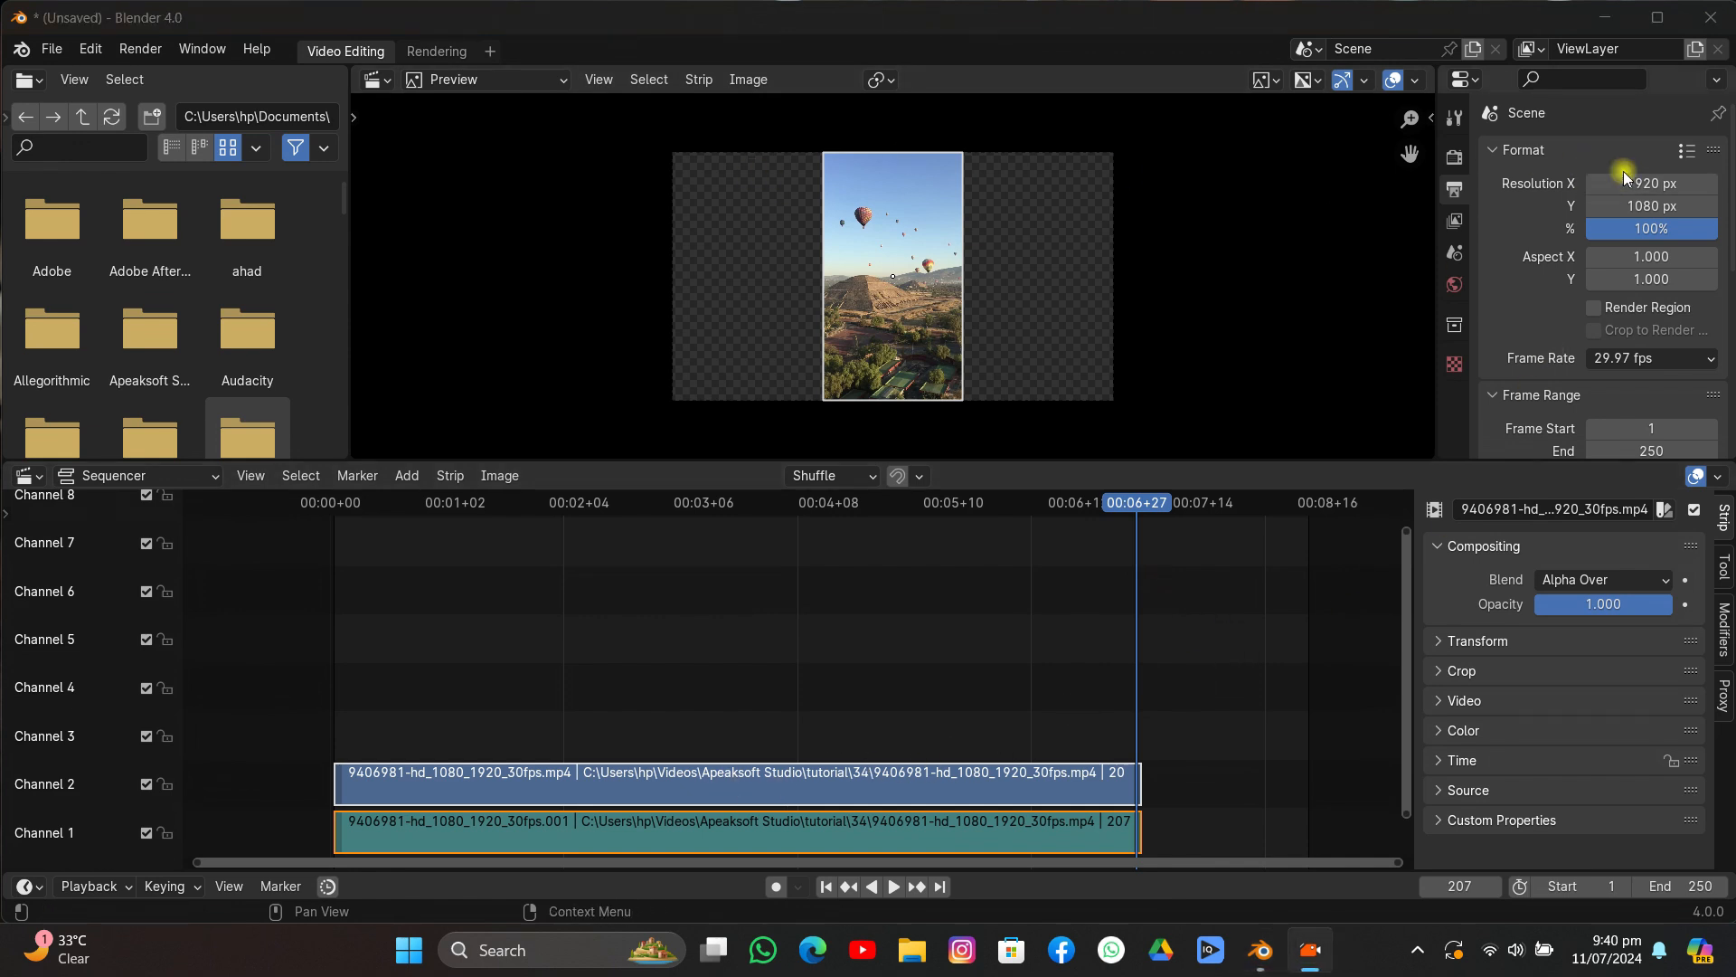
Rotate the movie strip by 90° and set its X and Y scale to 1.5.
{"action": "left_click", "coordinate": [1451, 640]}
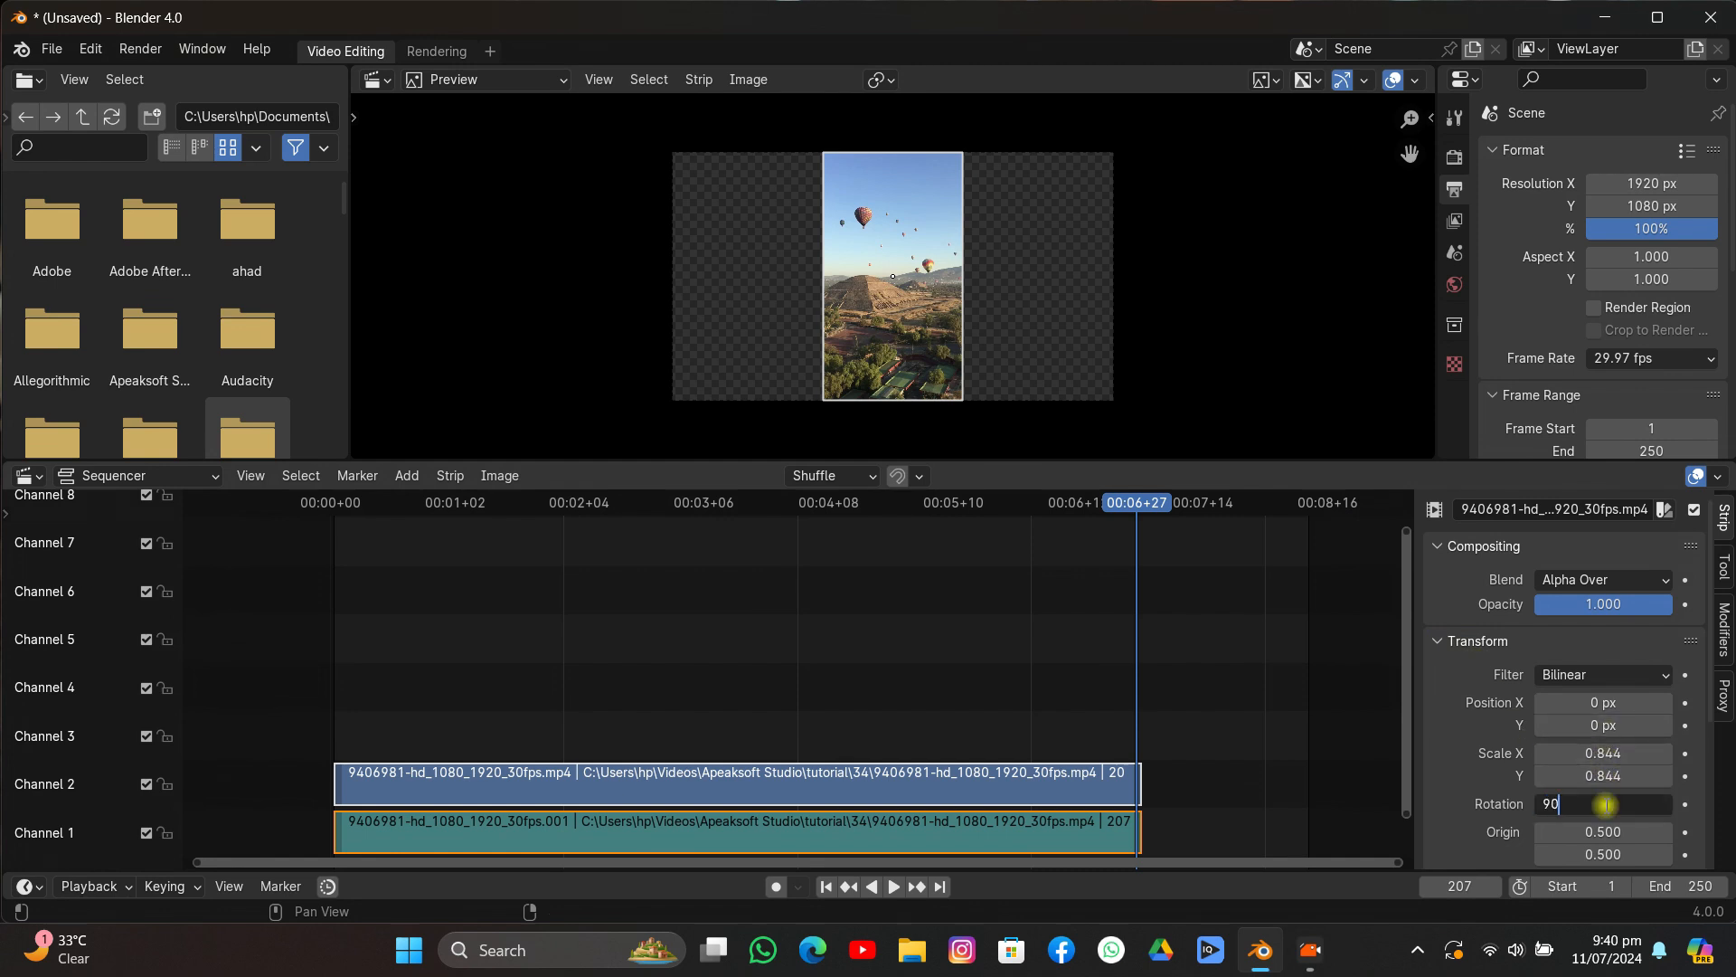
{"action": "key", "text": "Return"}
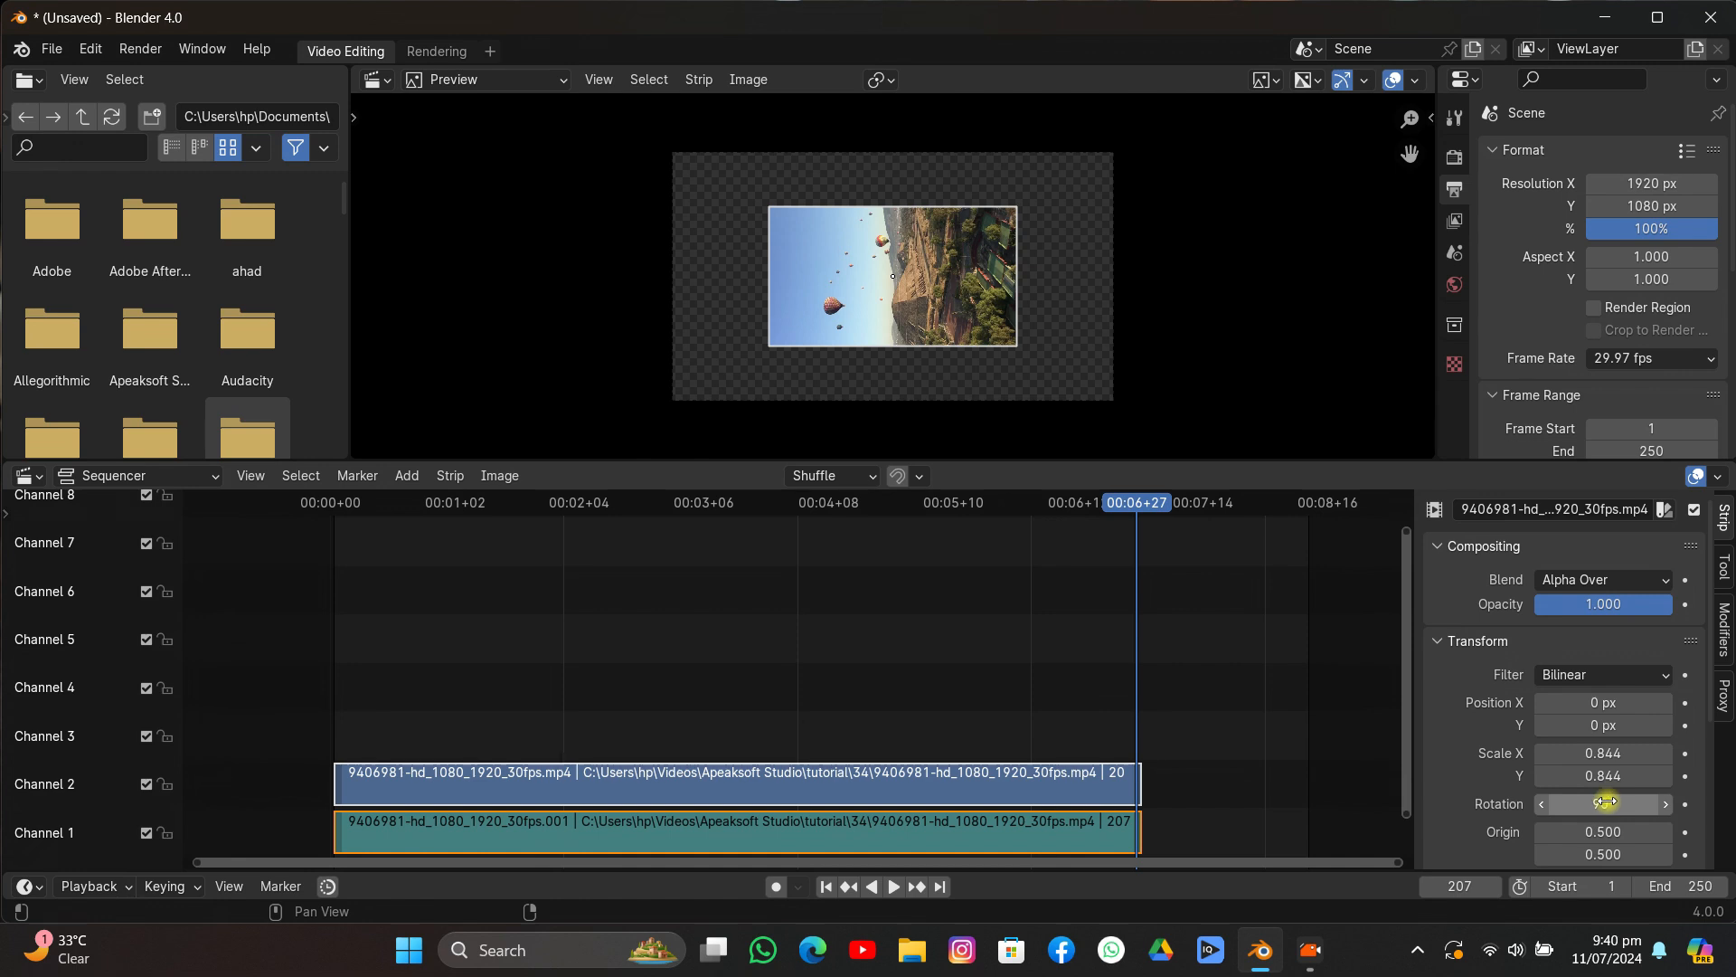
{"action": "left_click", "coordinate": [1591, 753]}
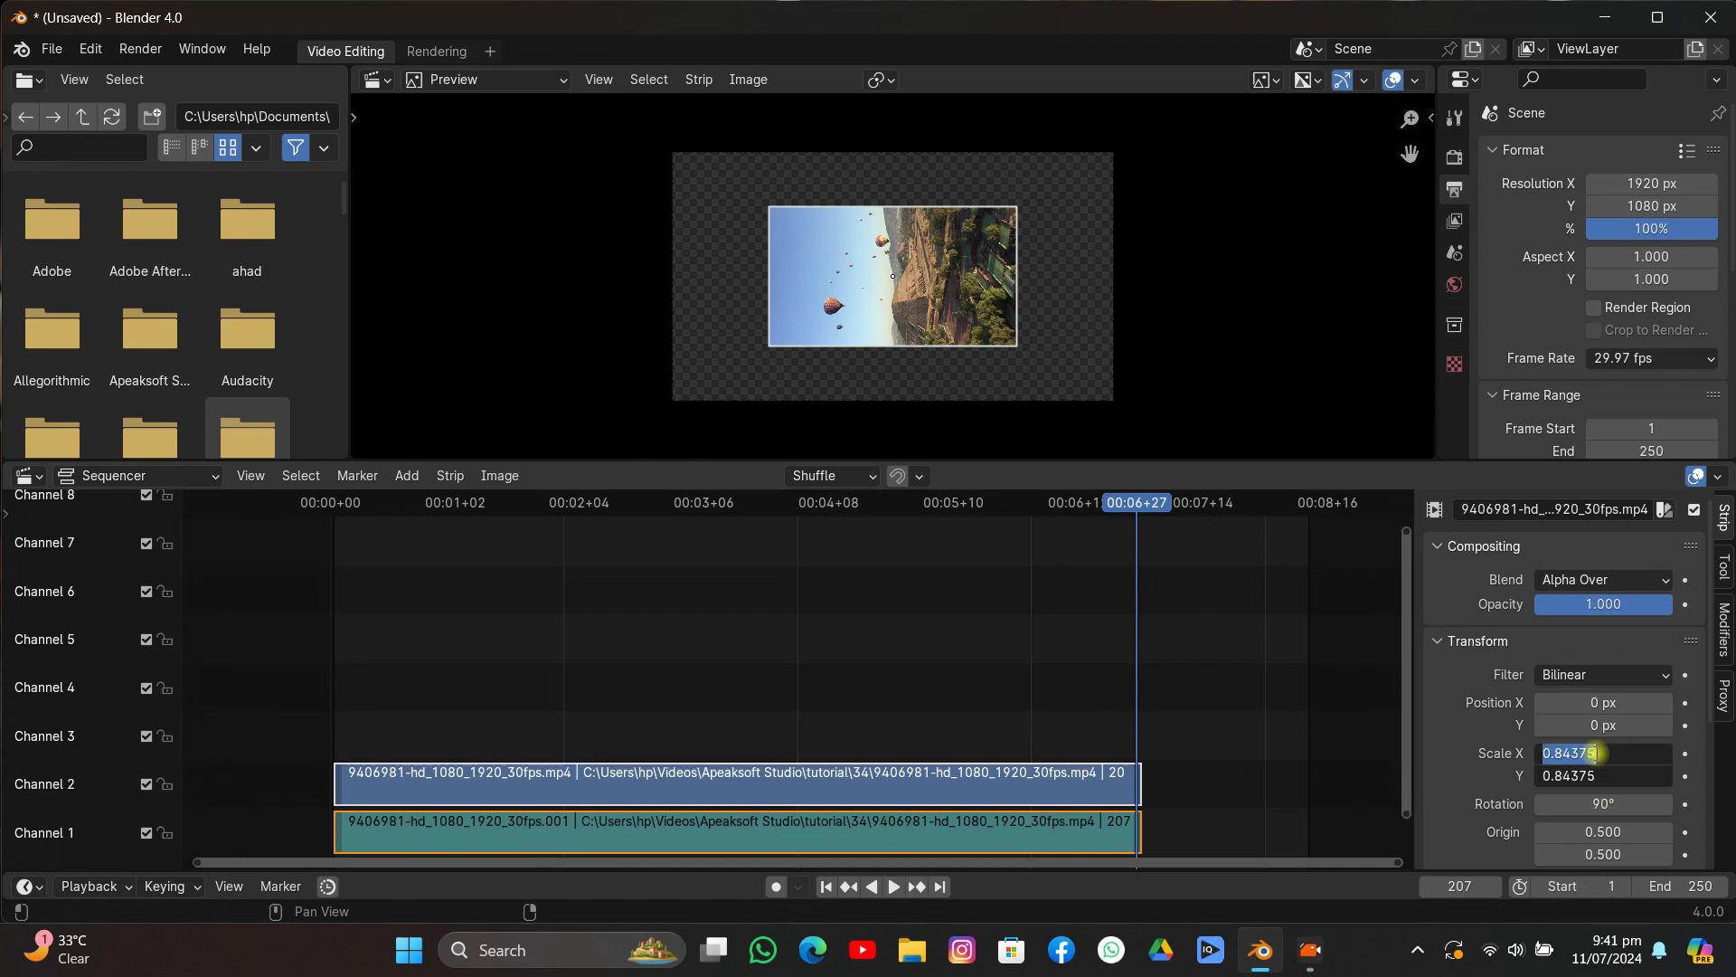
{"action": "type", "text": "1.5"}
{"action": "key", "text": "Return"}
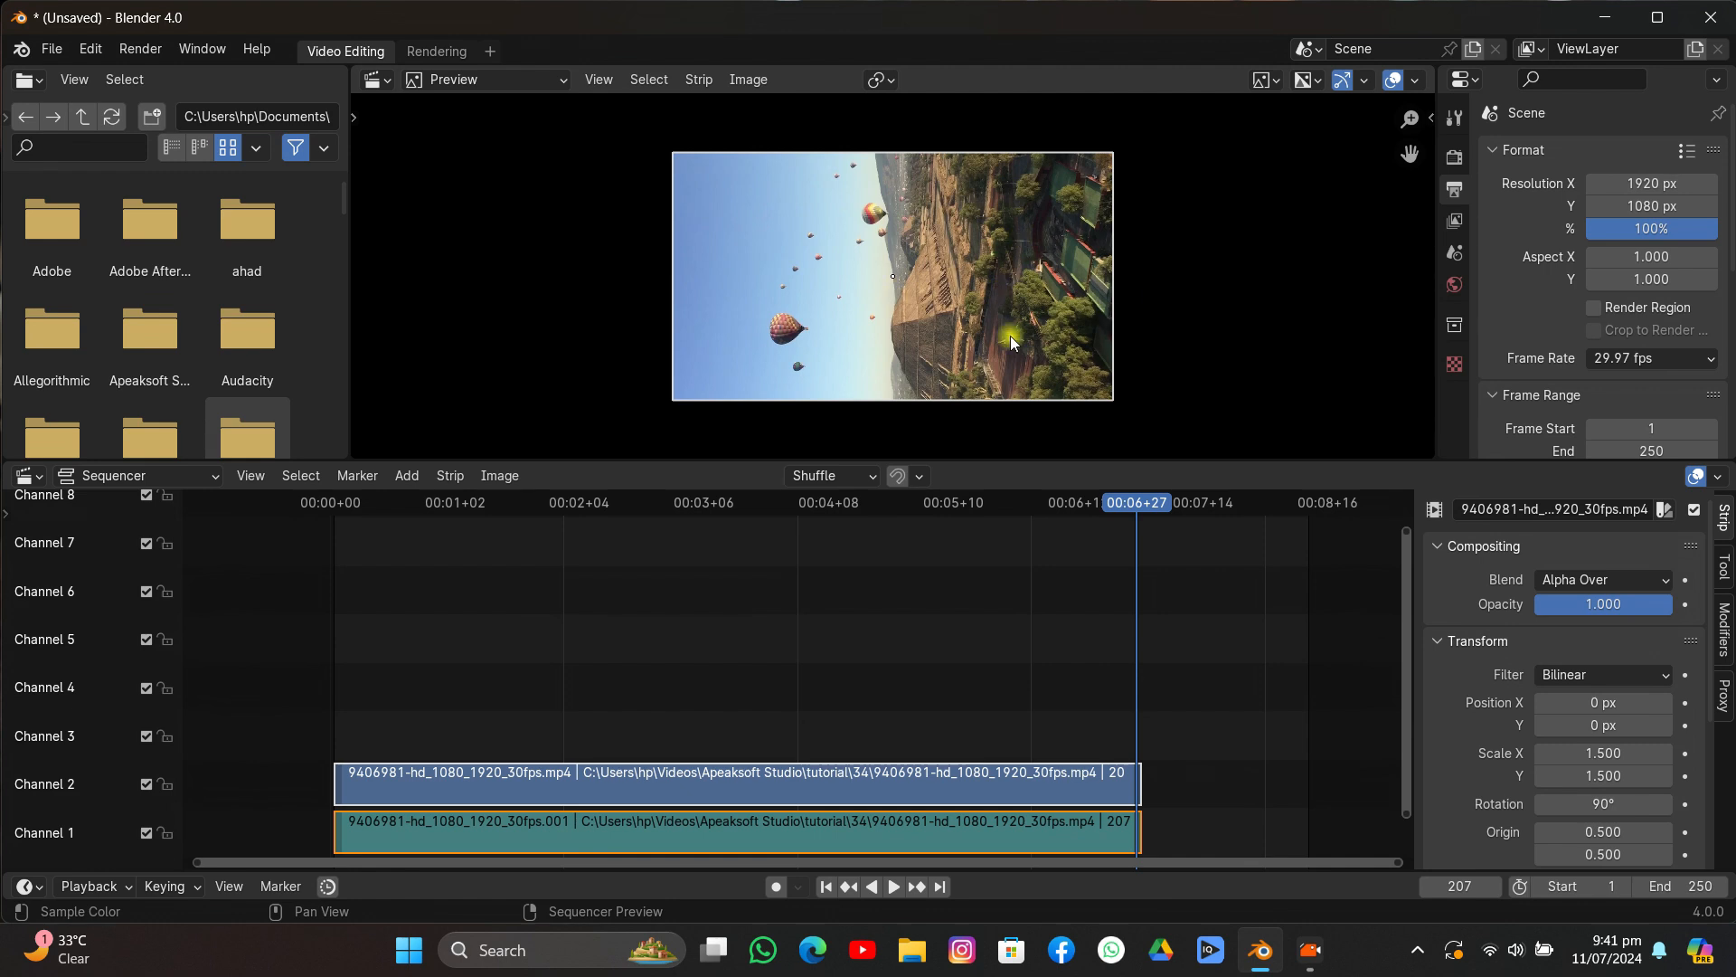
Set the end frame of the scene to 200.
{"action": "left_click", "coordinate": [1693, 885]}
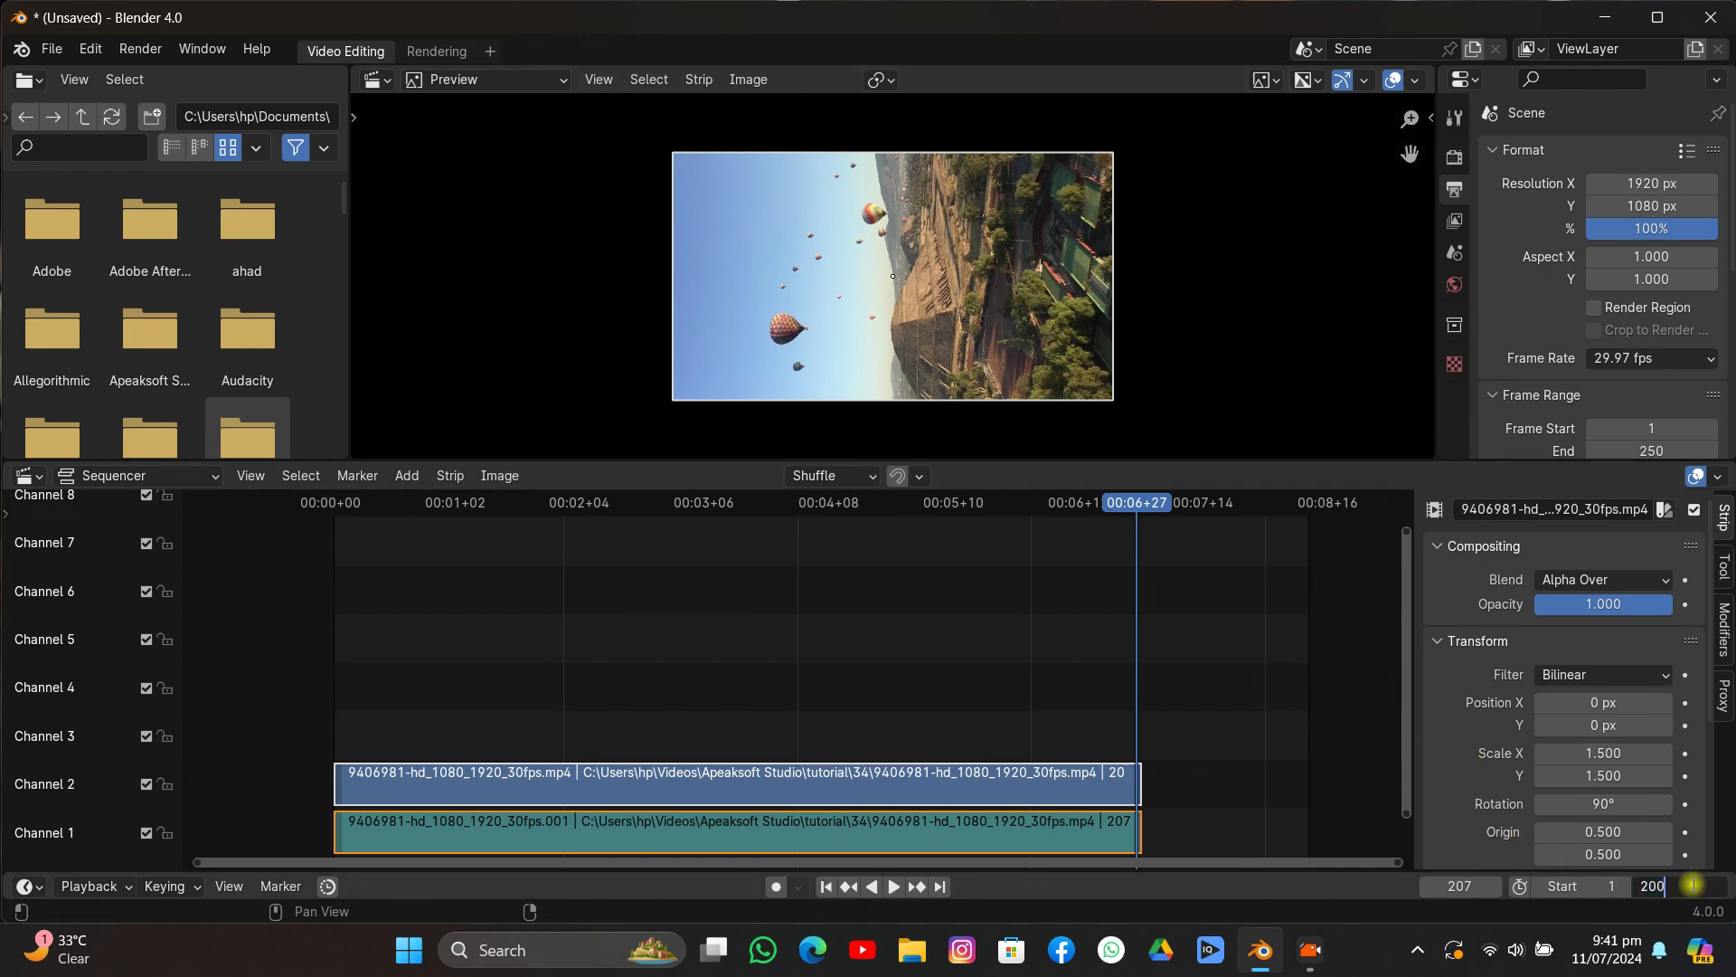
{"action": "key", "text": "Return"}
Set the render output location to the PNG folder inside the tutorial folder 34.
{"action": "scroll", "coordinate": [1609, 322], "scroll_direction": "down", "scroll_amount": 6}
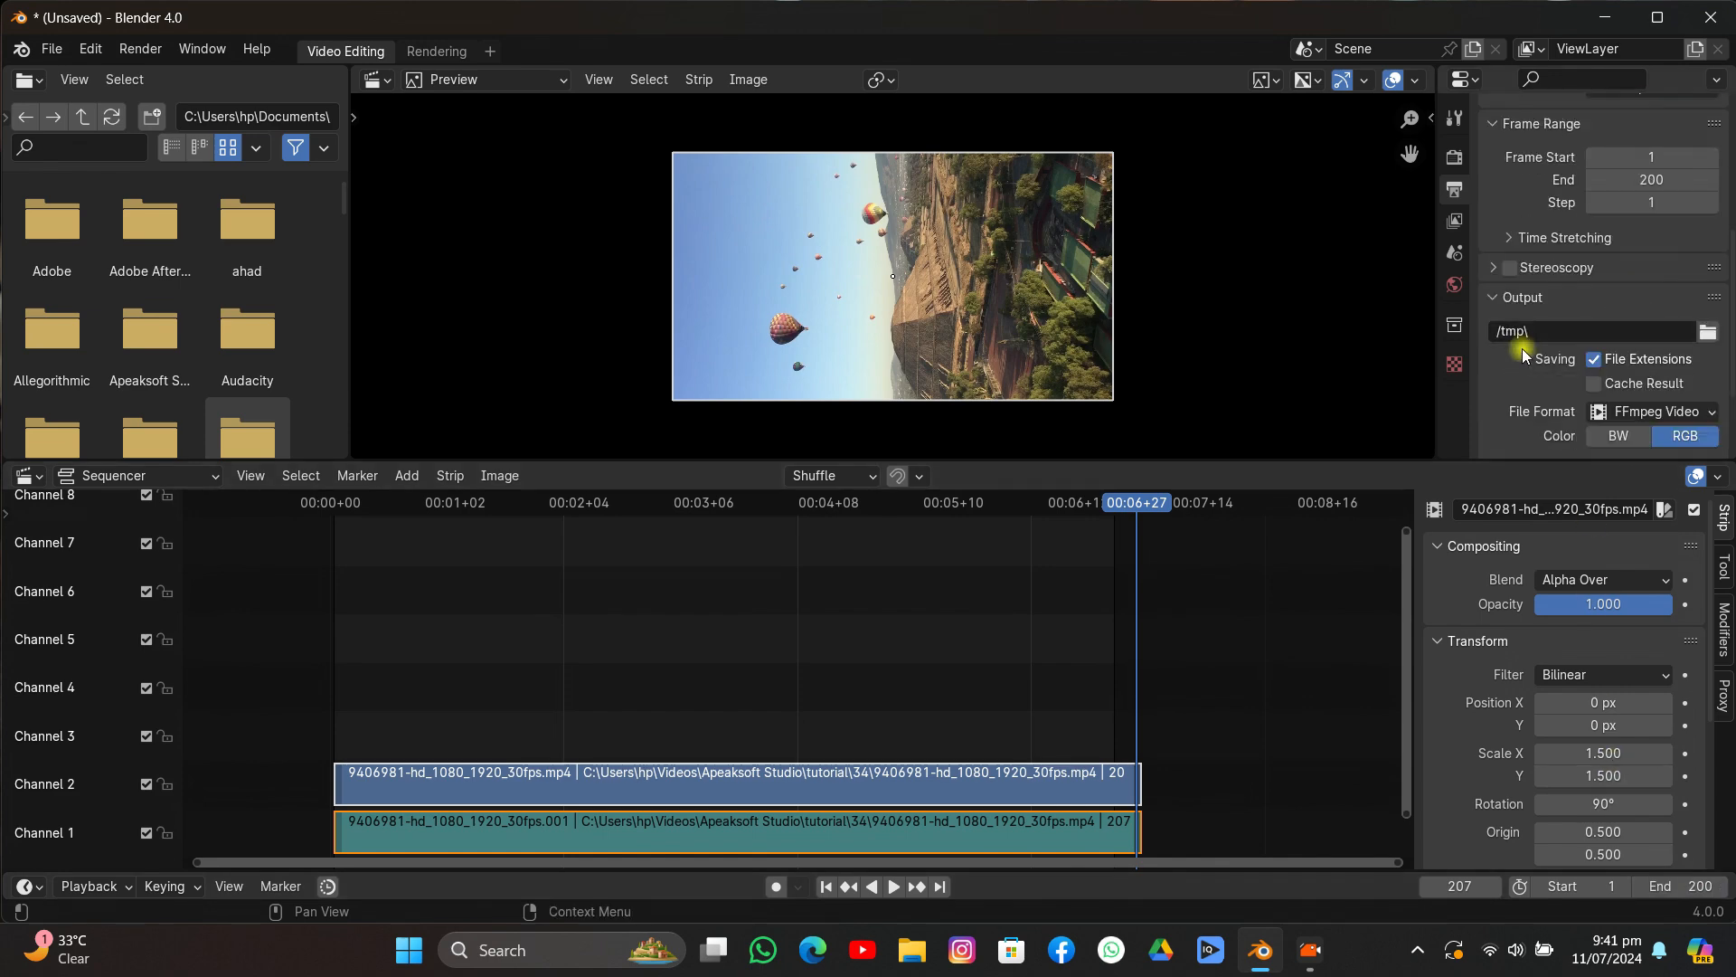
{"action": "left_click", "coordinate": [1709, 336]}
{"action": "left_click_drag", "start_coordinate": [387, 376], "coordinate": [301, 469]}
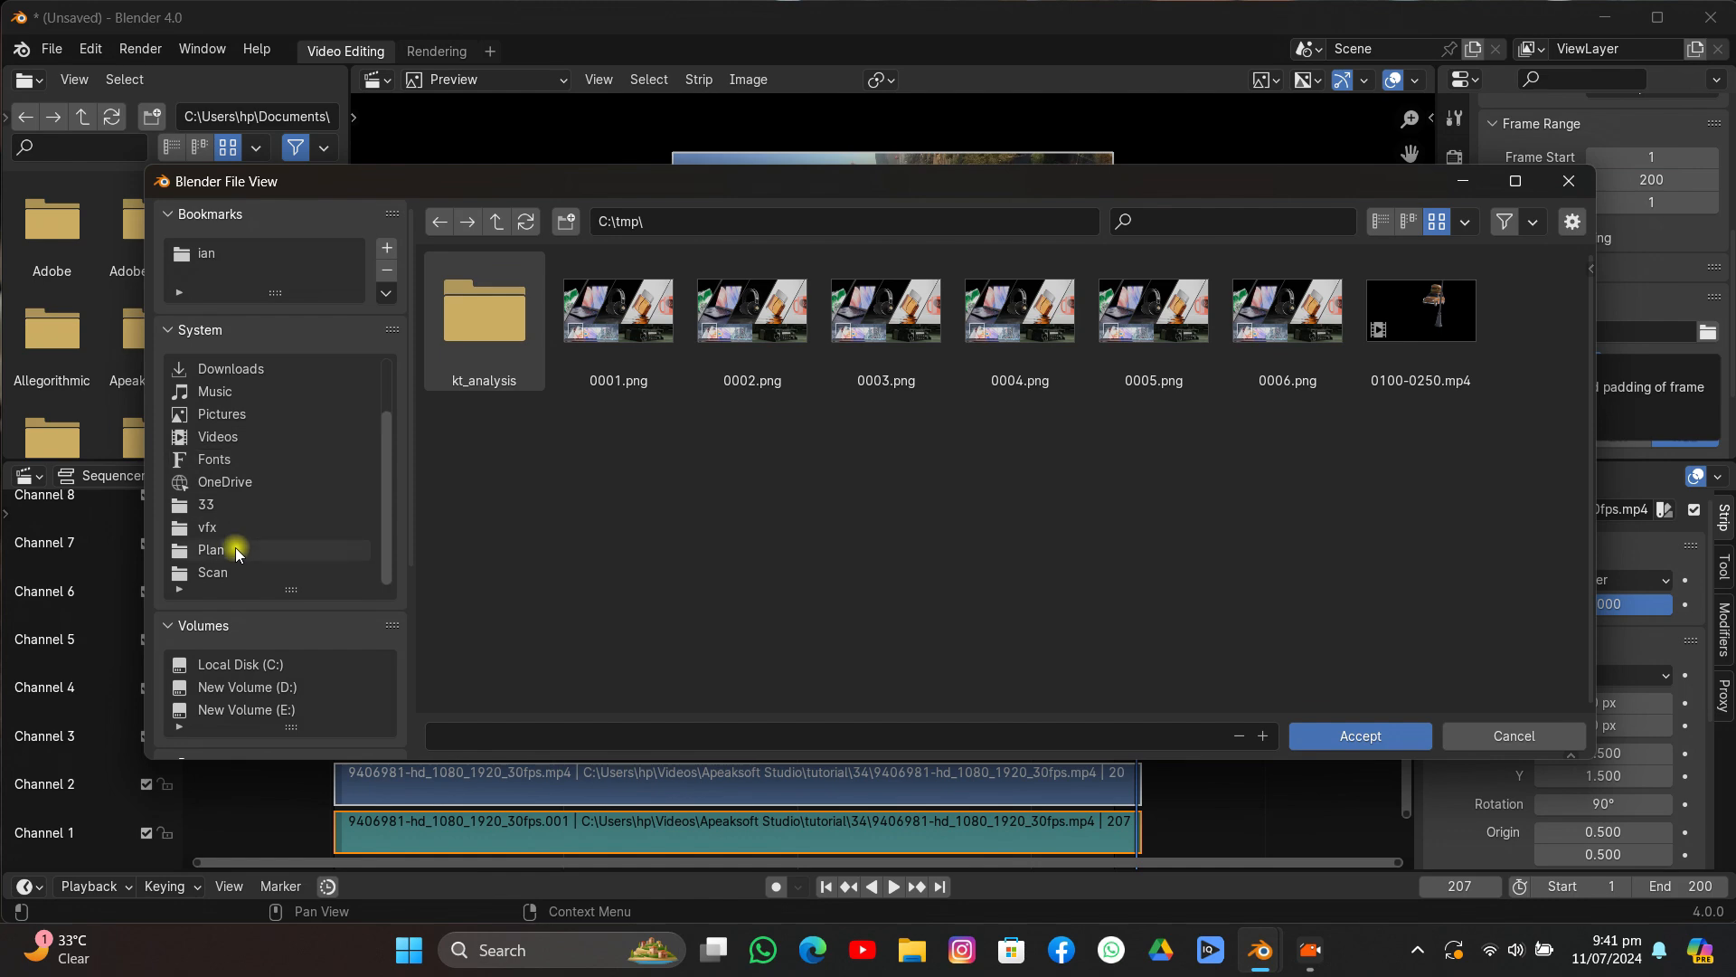
{"action": "left_click", "coordinate": [210, 503]}
{"action": "left_click", "coordinate": [497, 221]}
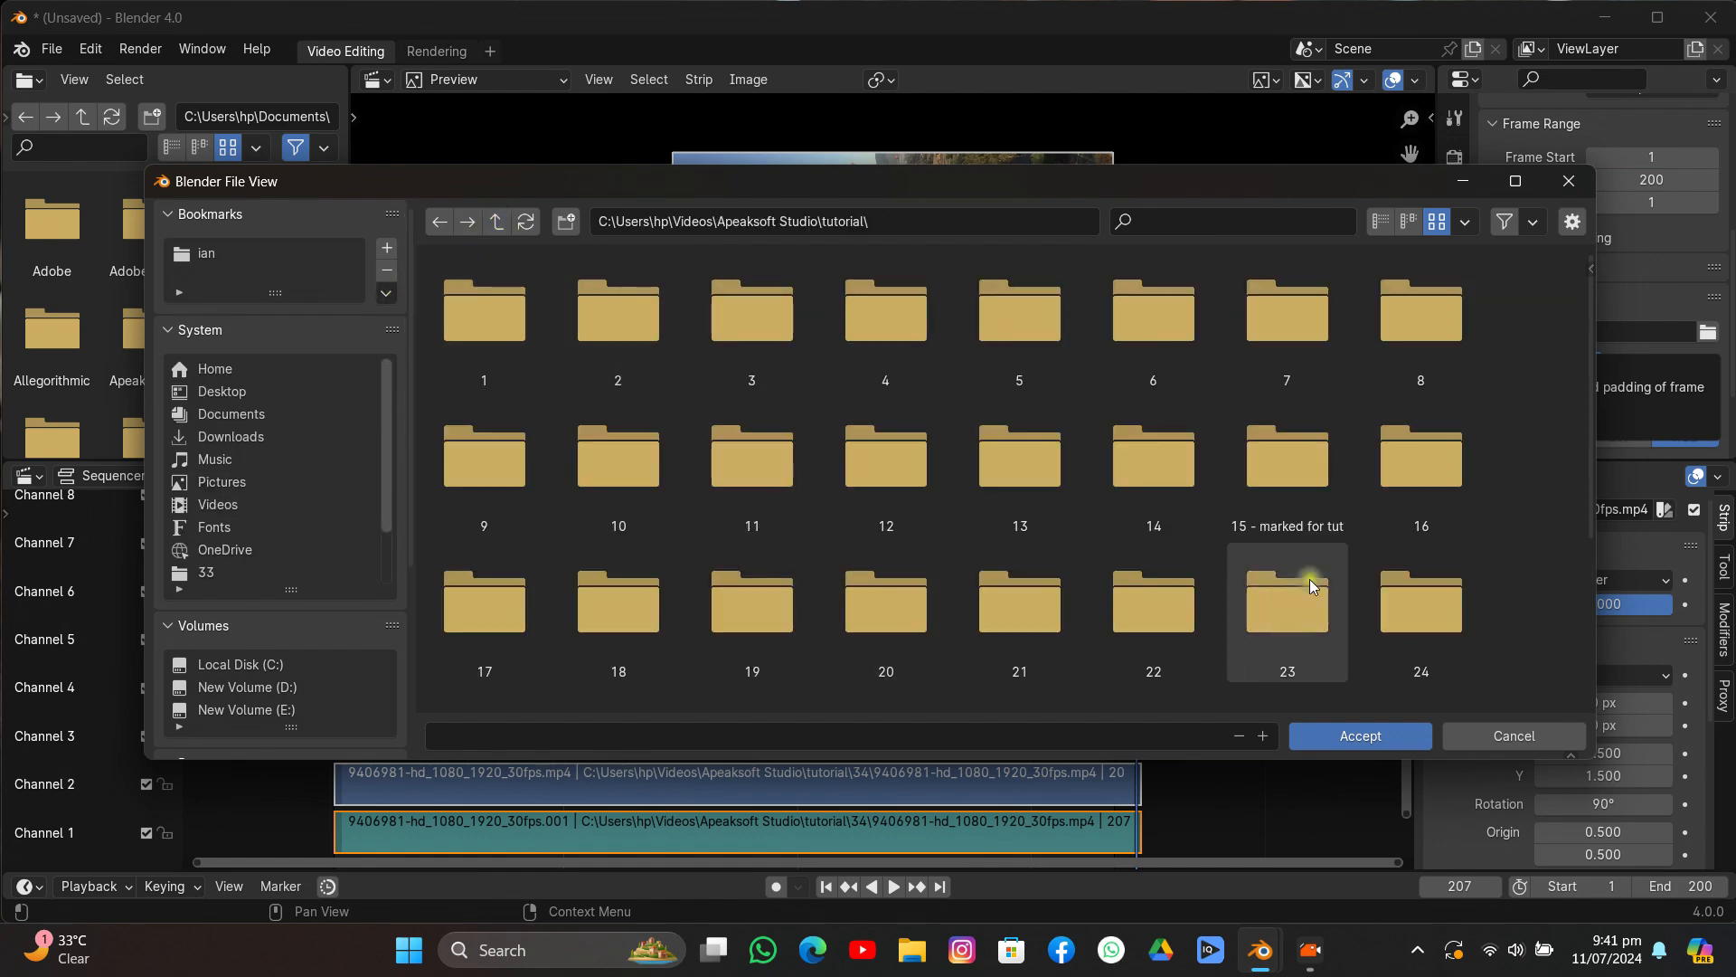
{"action": "scroll", "coordinate": [1311, 541], "scroll_direction": "down", "scroll_amount": 4}
{"action": "scroll", "coordinate": [1312, 541], "scroll_direction": "down", "scroll_amount": 1}
{"action": "double_click", "coordinate": [644, 637]}
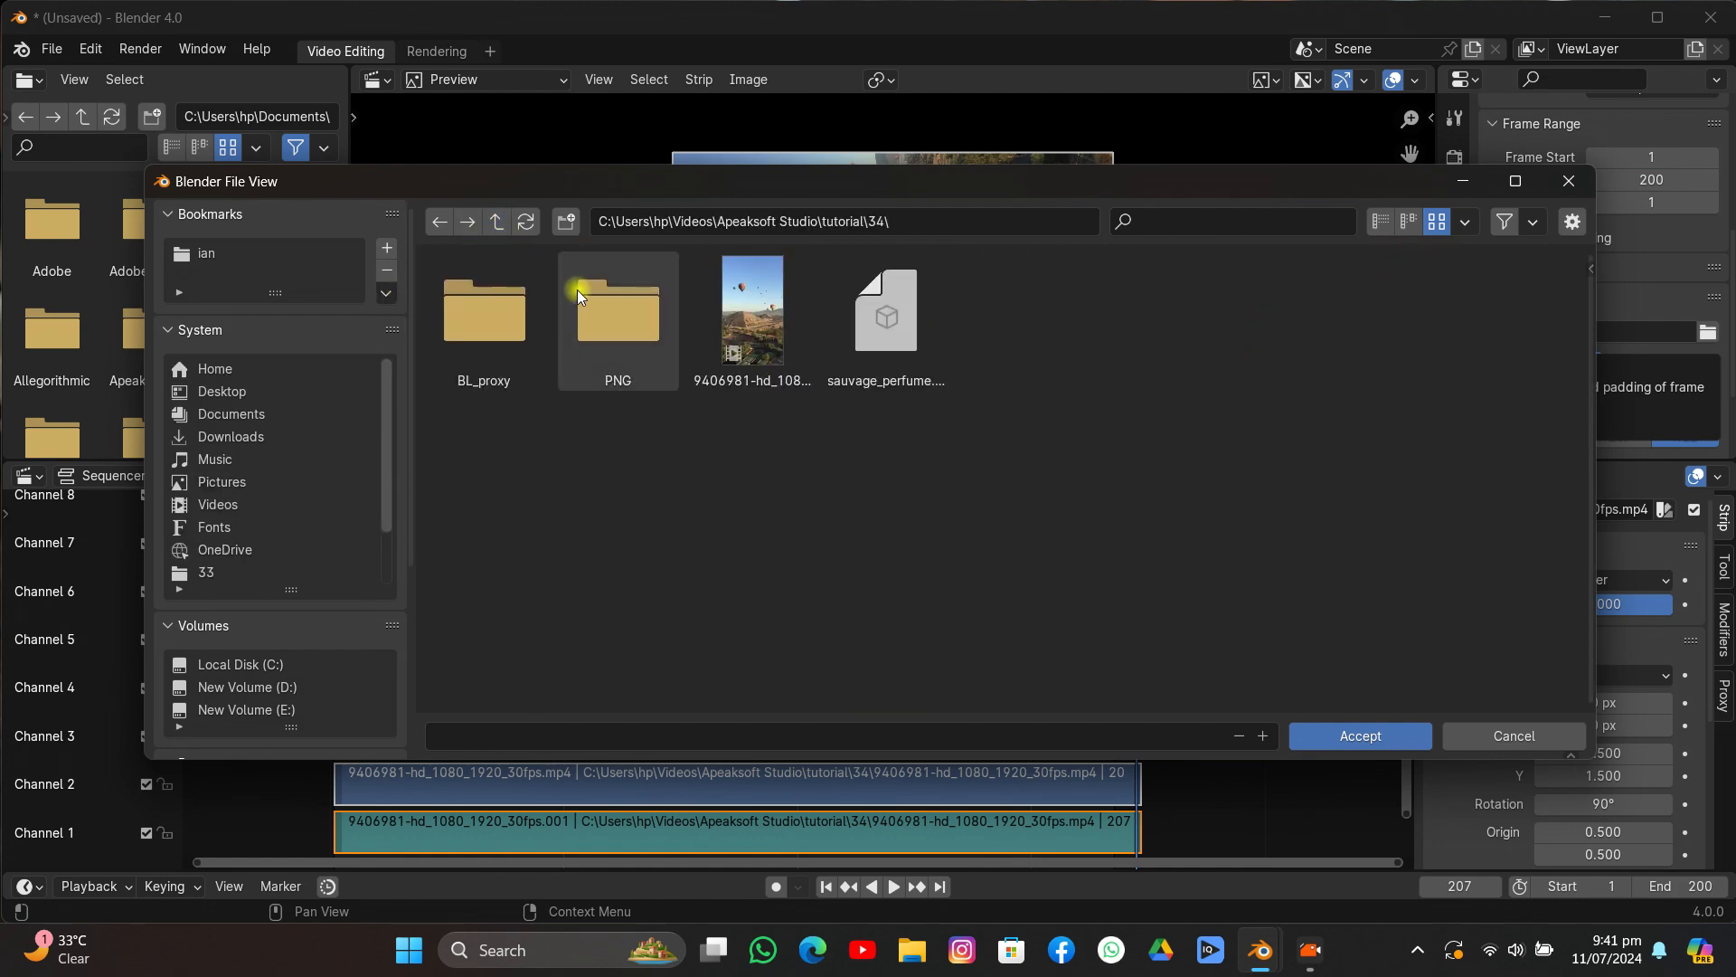
{"action": "left_click", "coordinate": [587, 300]}
{"action": "double_click", "coordinate": [588, 301]}
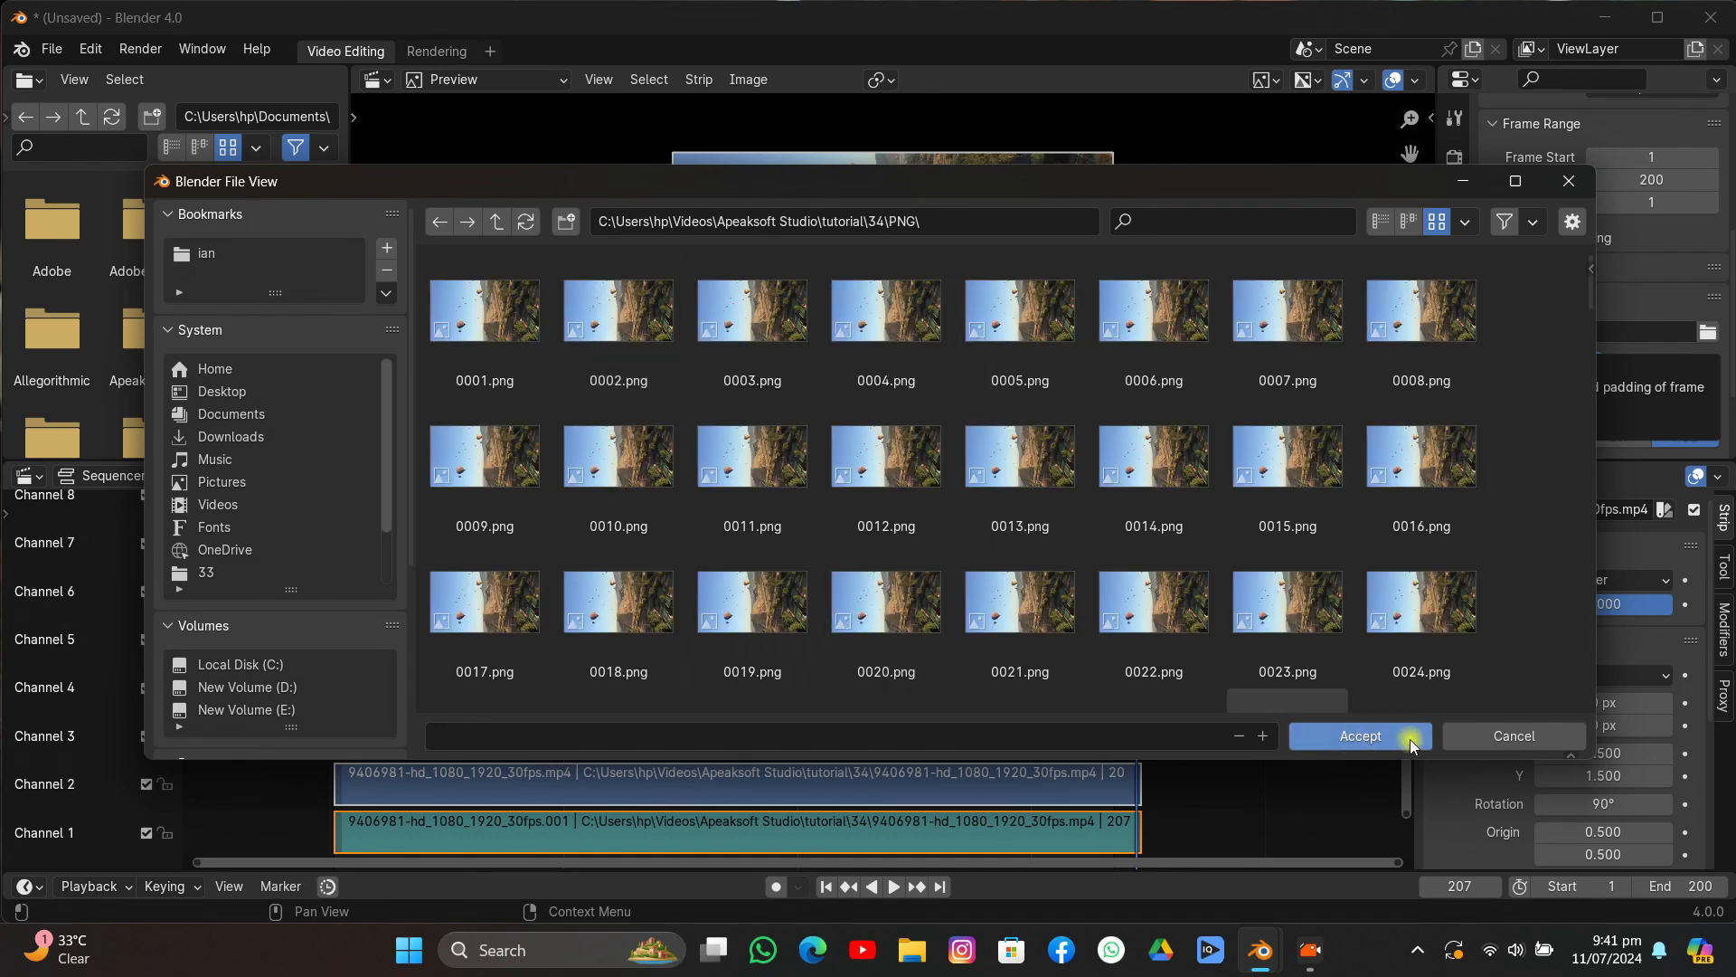
{"action": "left_click", "coordinate": [1403, 735]}
Change the output file format to PNG.
{"action": "left_click", "coordinate": [1654, 411]}
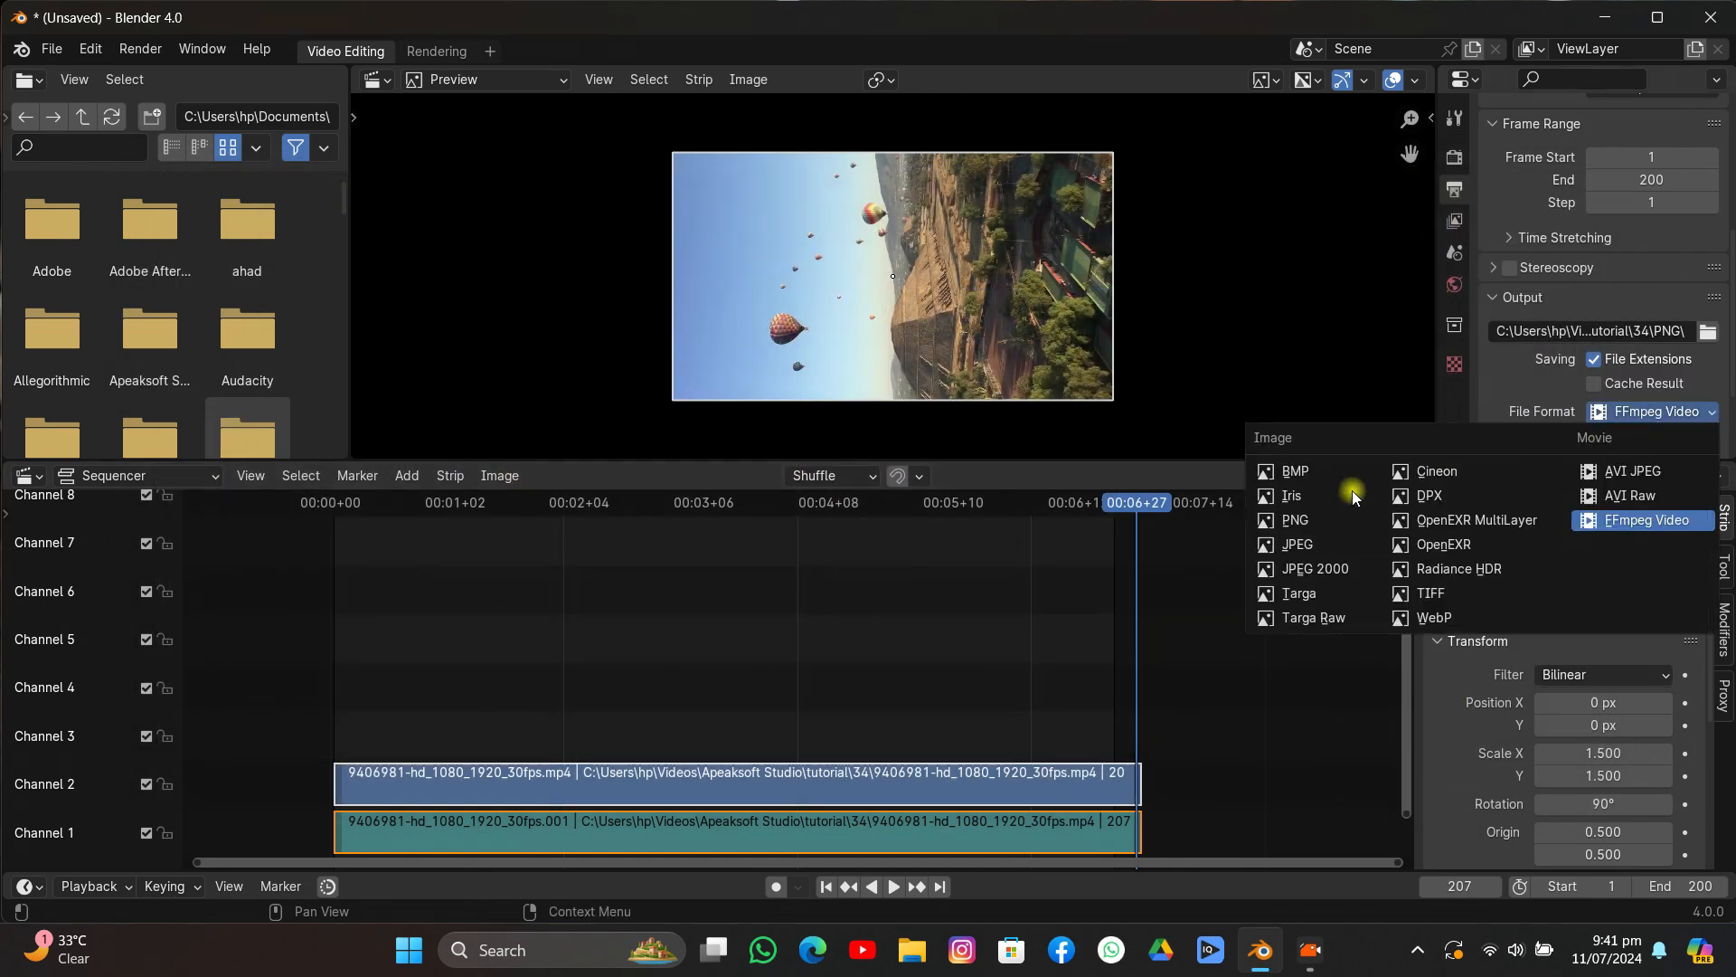
{"action": "left_click", "coordinate": [1329, 519]}
{"action": "scroll", "coordinate": [1623, 362], "scroll_direction": "down", "scroll_amount": 4}
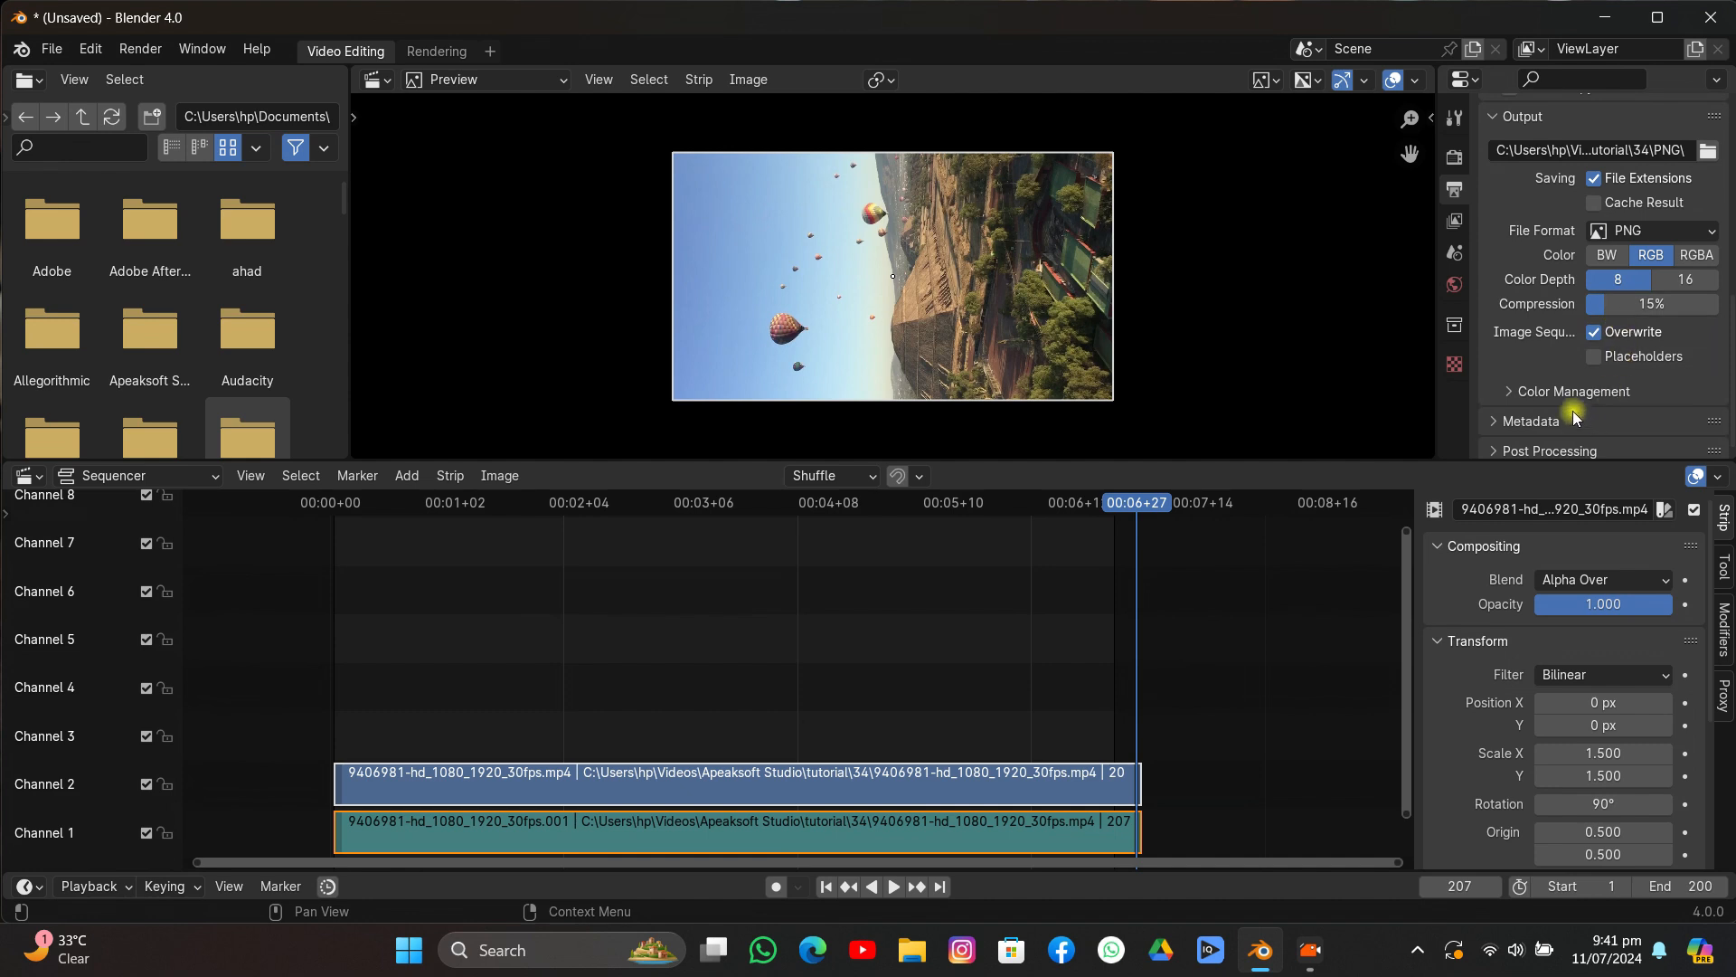
{"action": "left_click", "coordinate": [140, 49]}
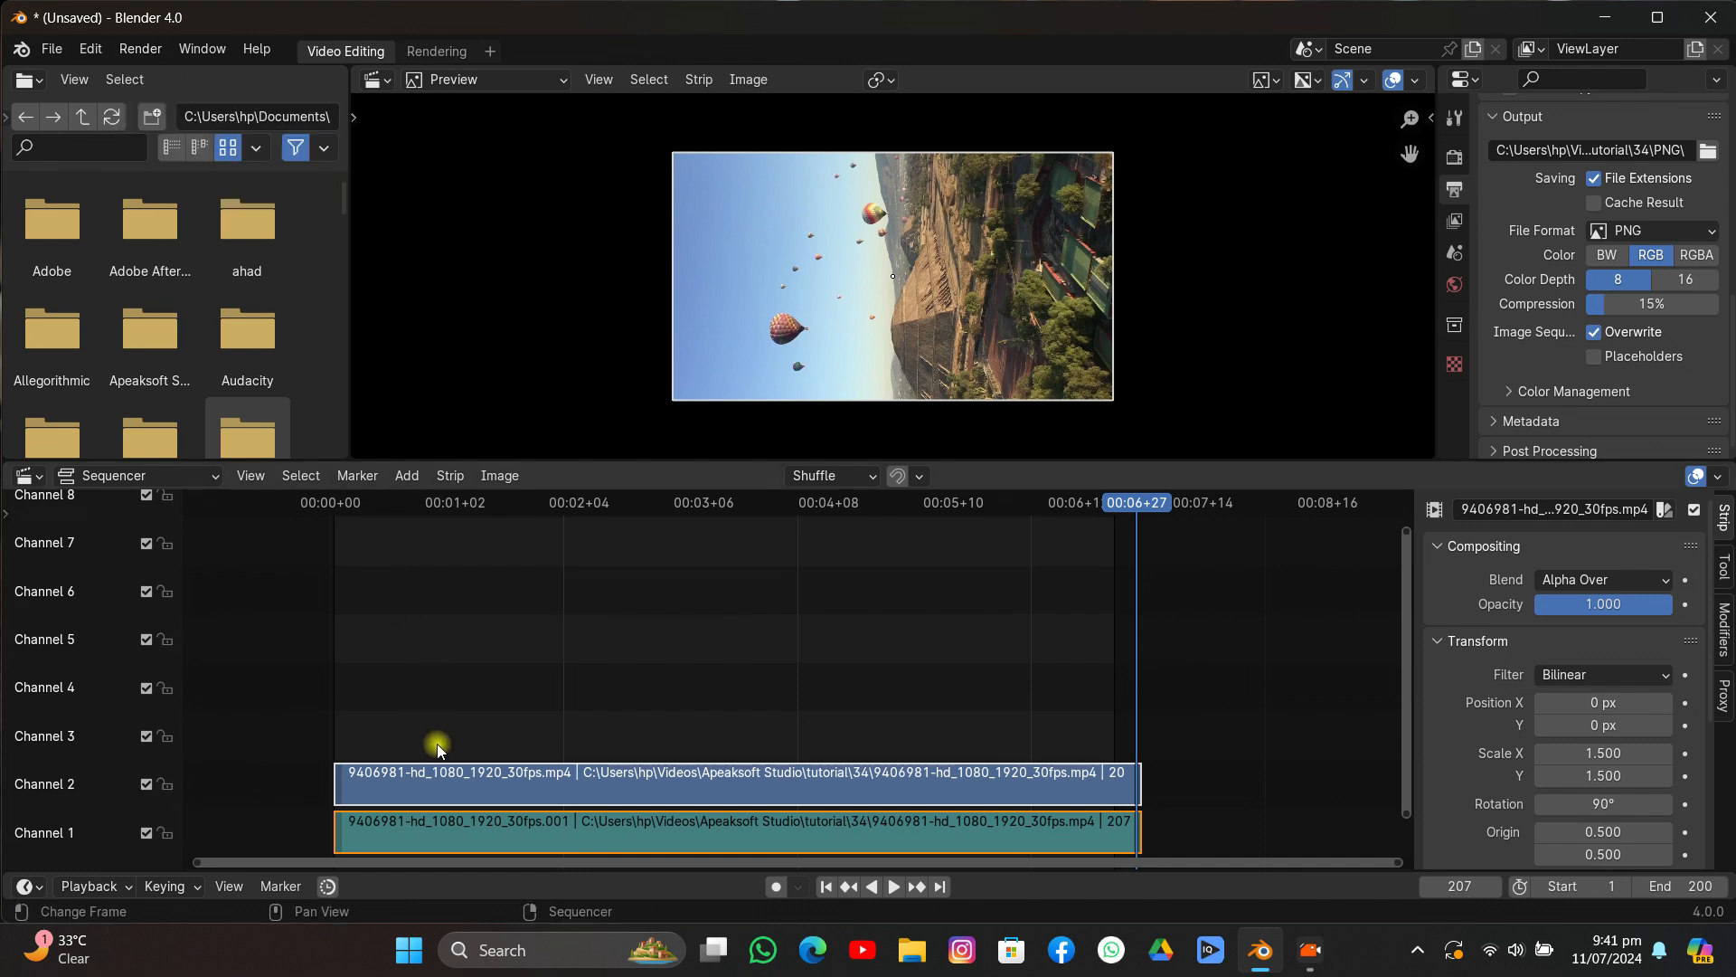
{"action": "left_click", "coordinate": [452, 782]}
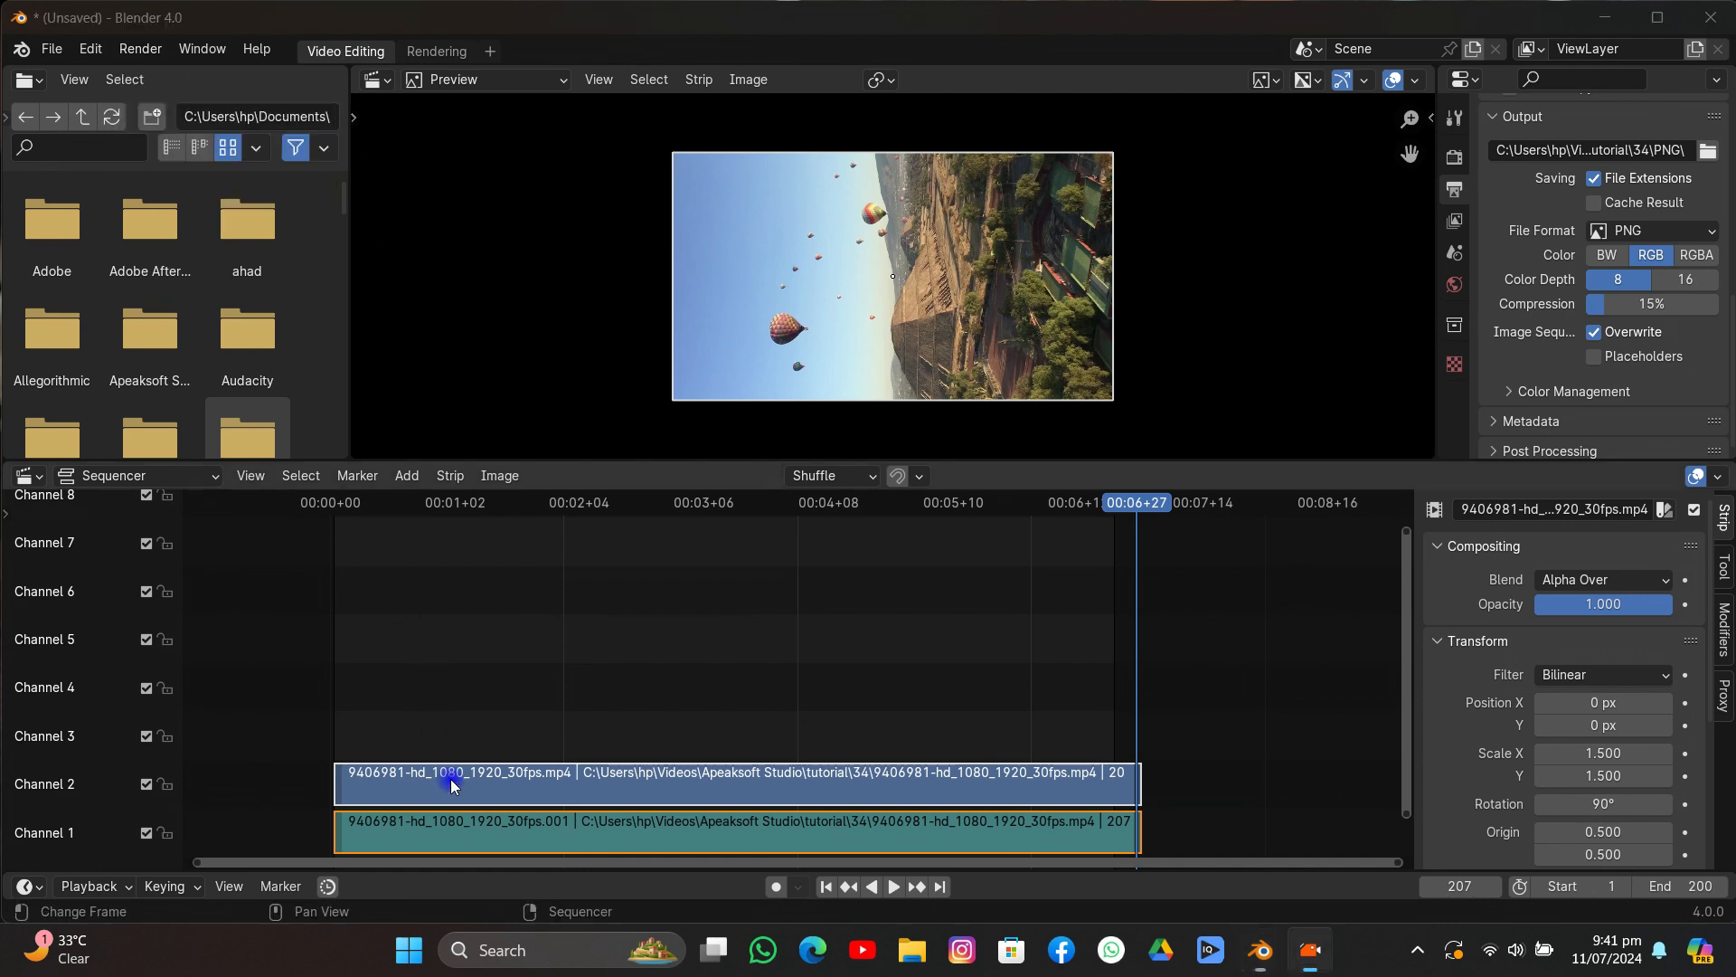
Create a new project from the VFX template.
{"action": "left_click", "coordinate": [52, 50]}
{"action": "mouse_move", "coordinate": [72, 74]}
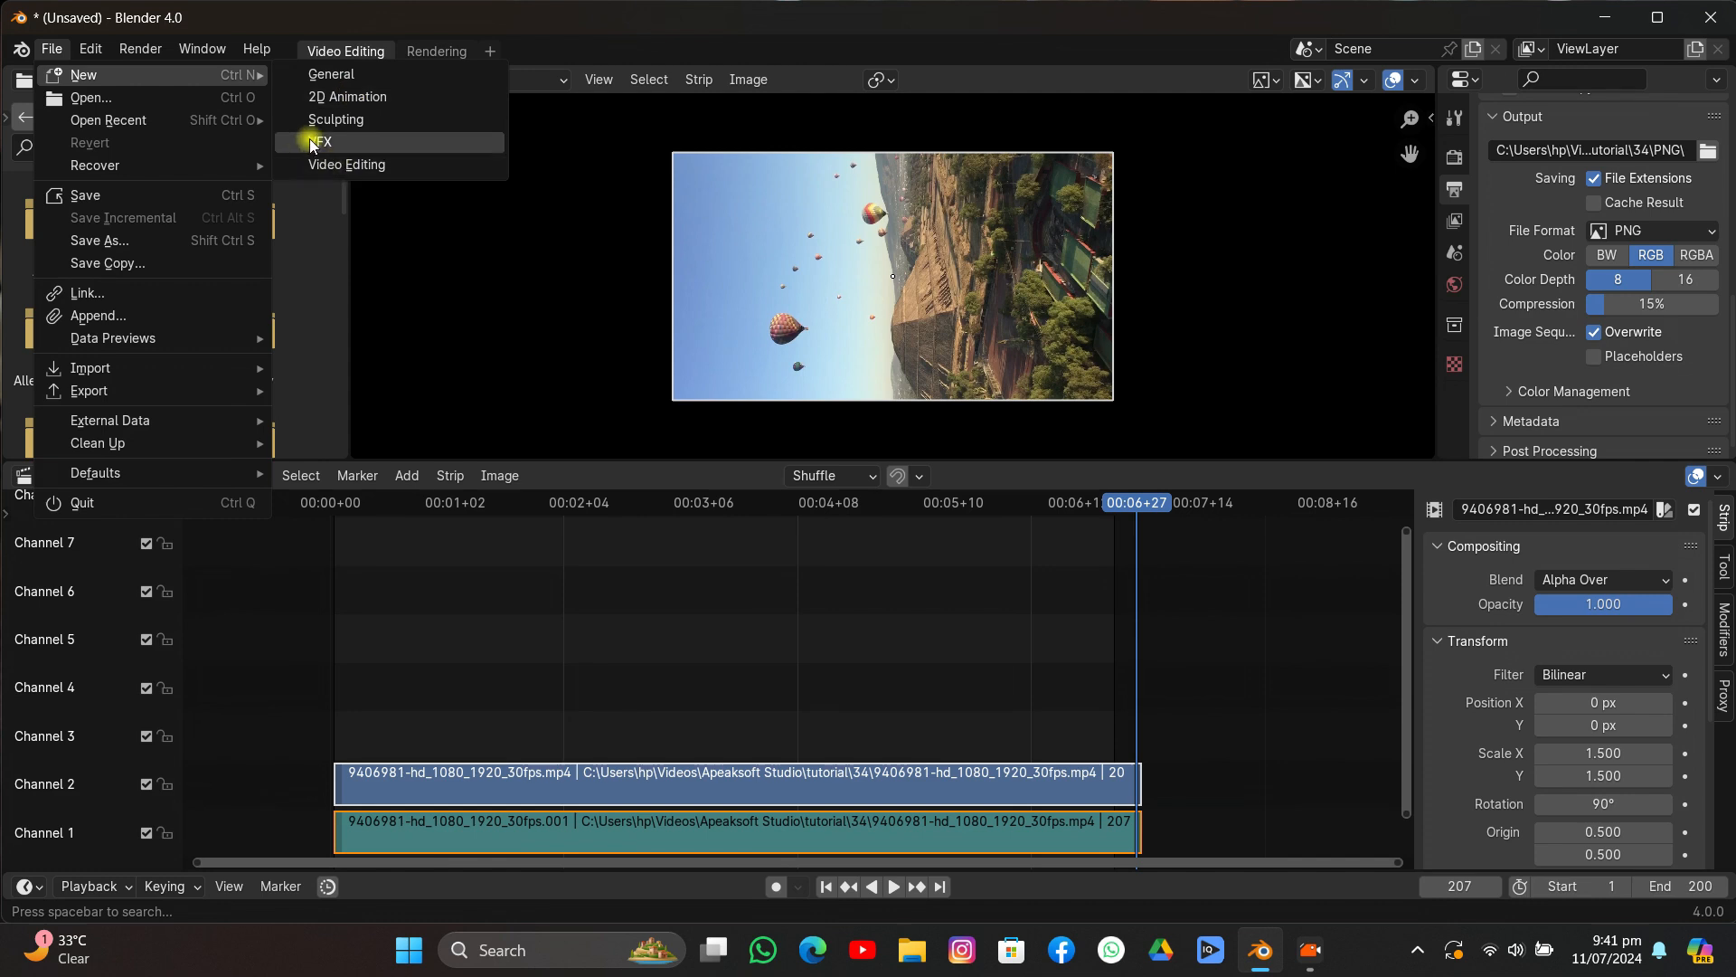
{"action": "left_click", "coordinate": [359, 145]}
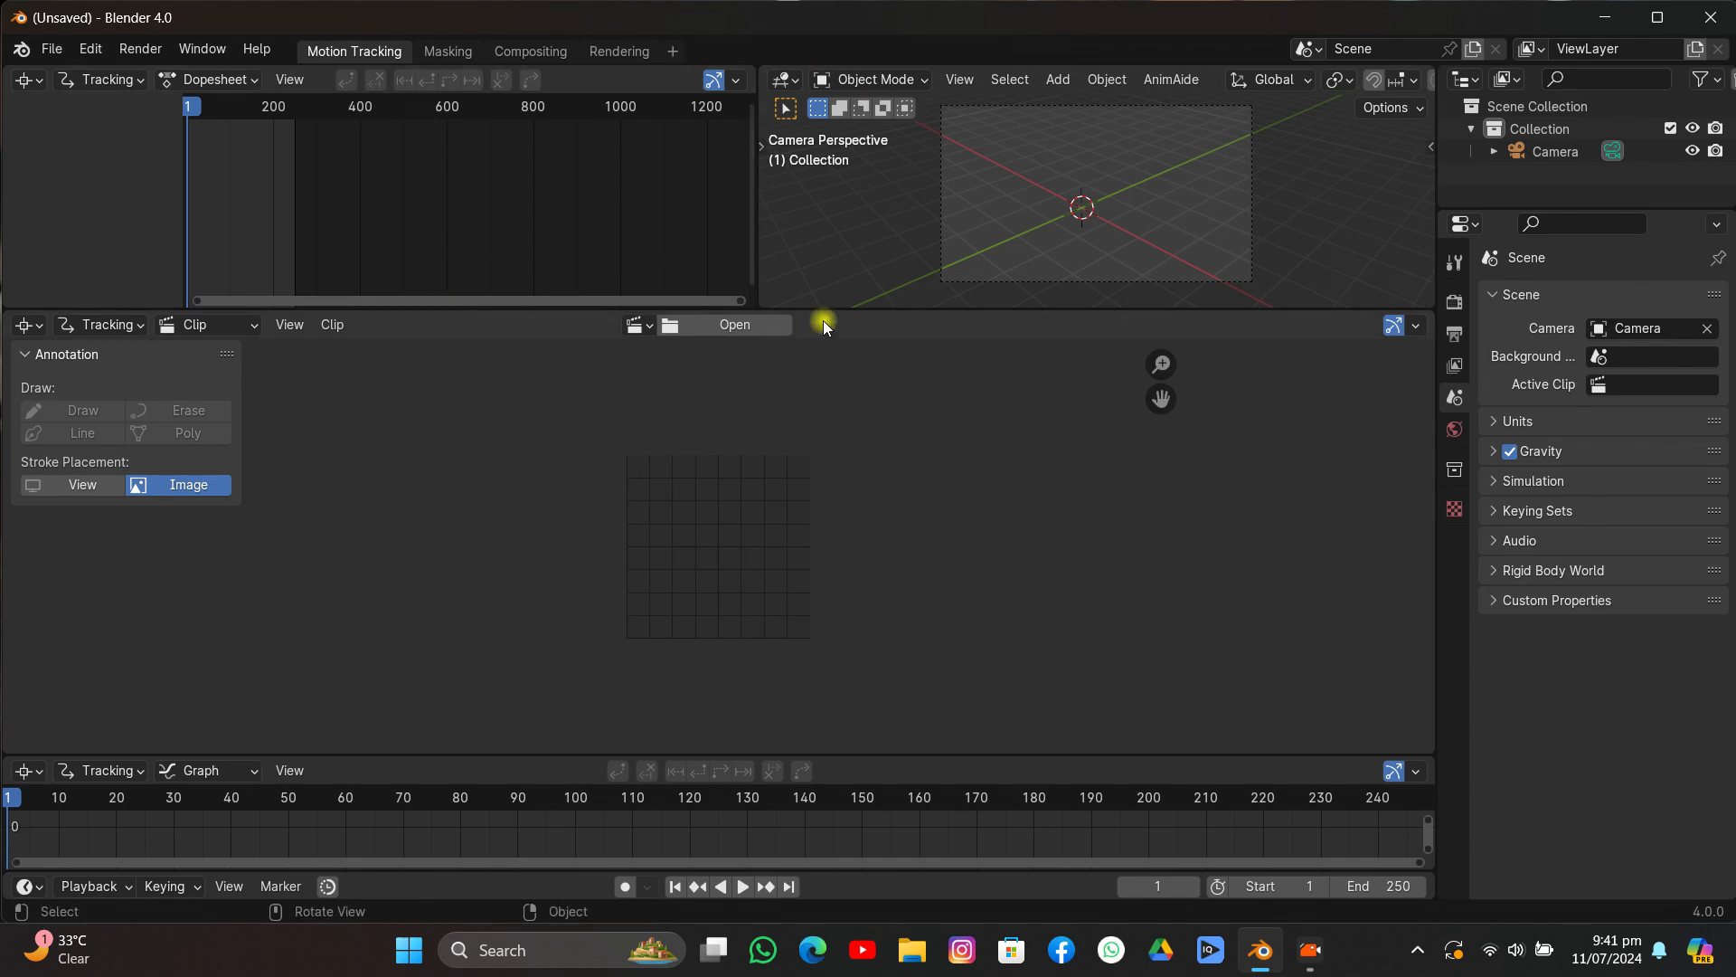
Load the image sequence 0001.png to 0201.png from the 34\PNG folder as the tracking clip.
{"action": "left_click", "coordinate": [712, 326]}
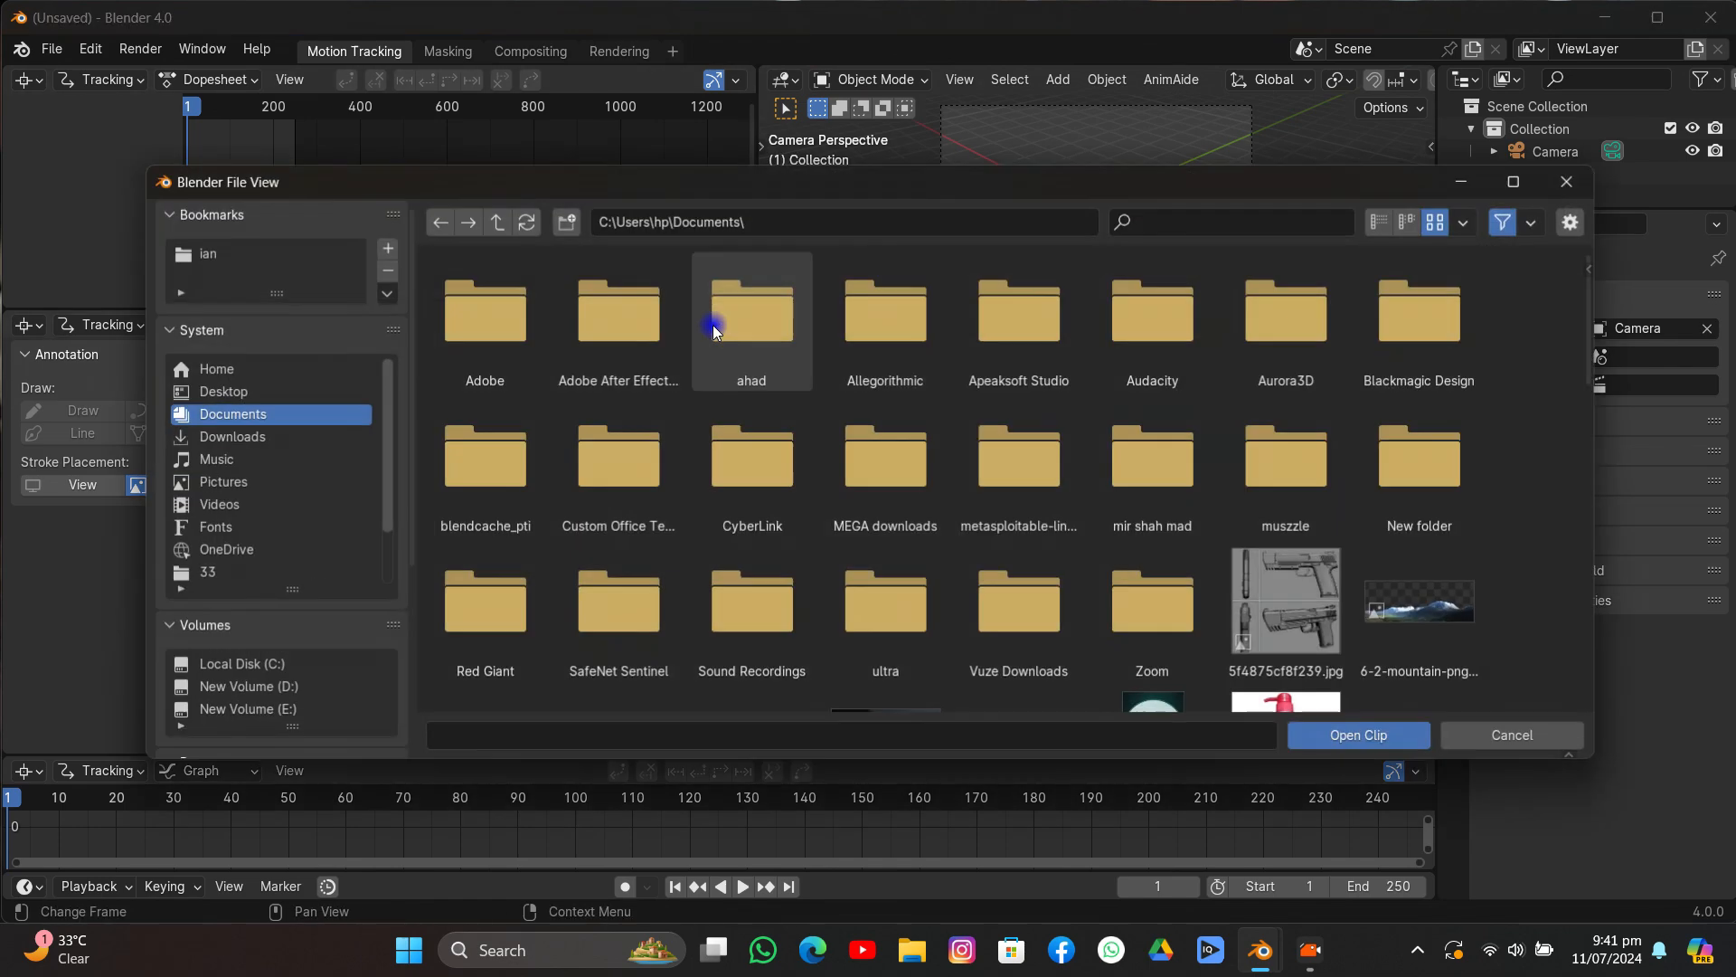
{"action": "left_click", "coordinate": [270, 528]}
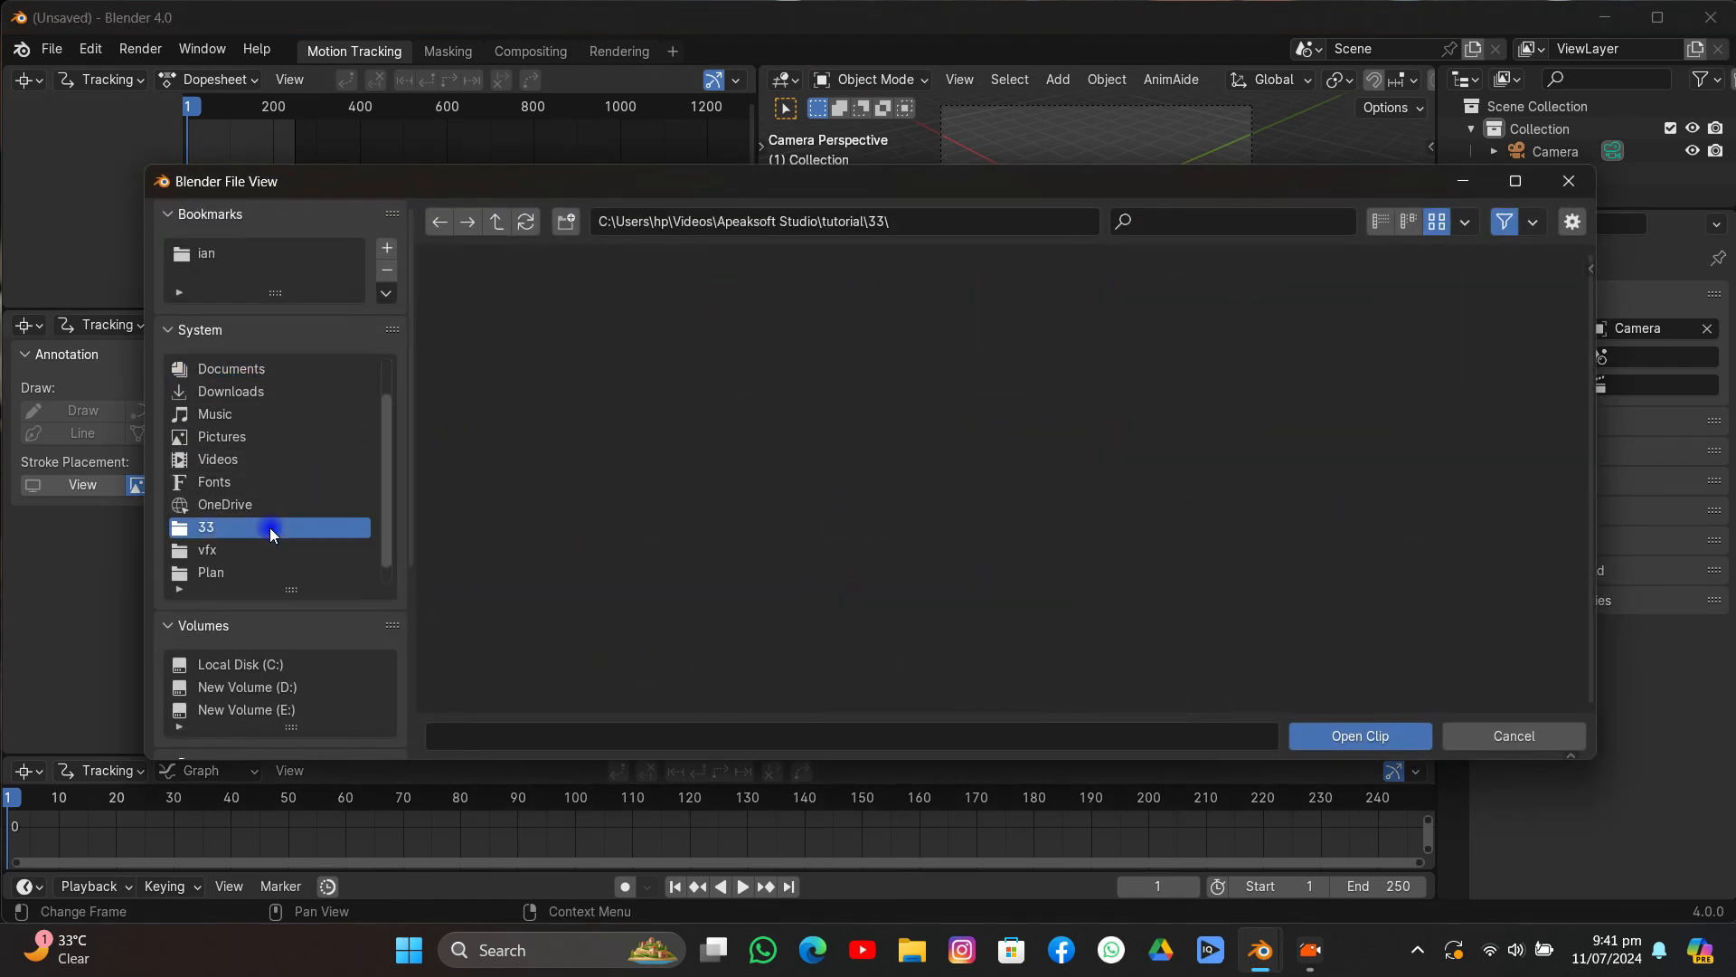
{"action": "left_click", "coordinate": [499, 223]}
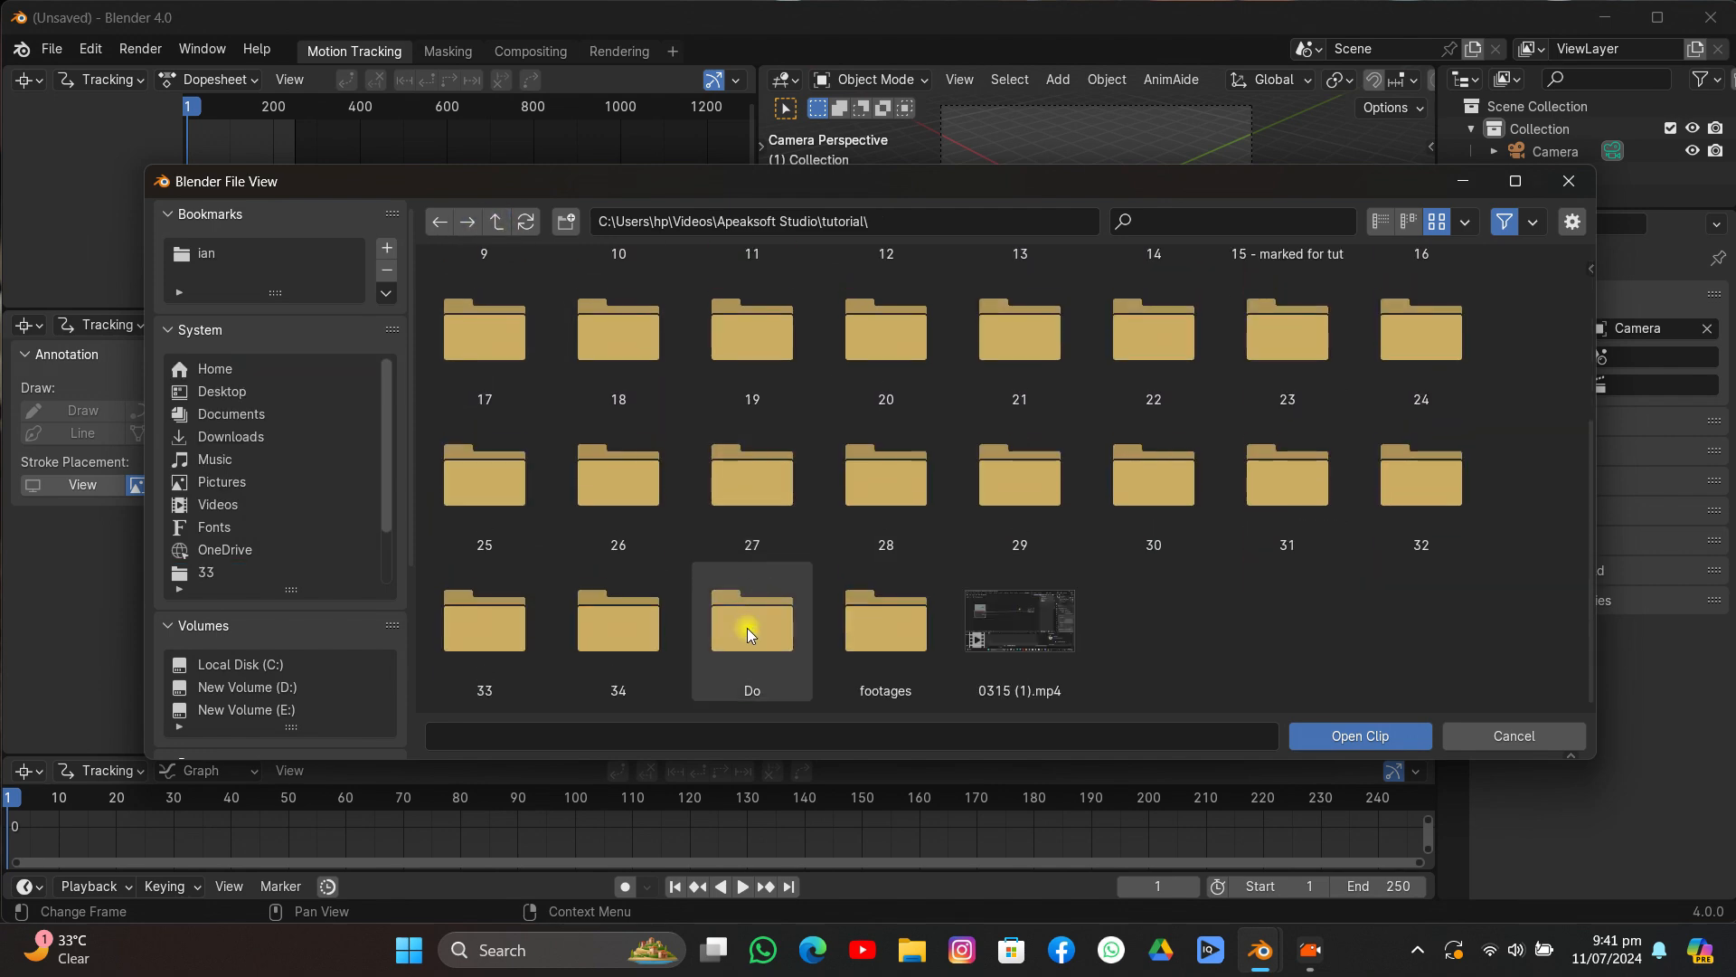
{"action": "left_click", "coordinate": [604, 633]}
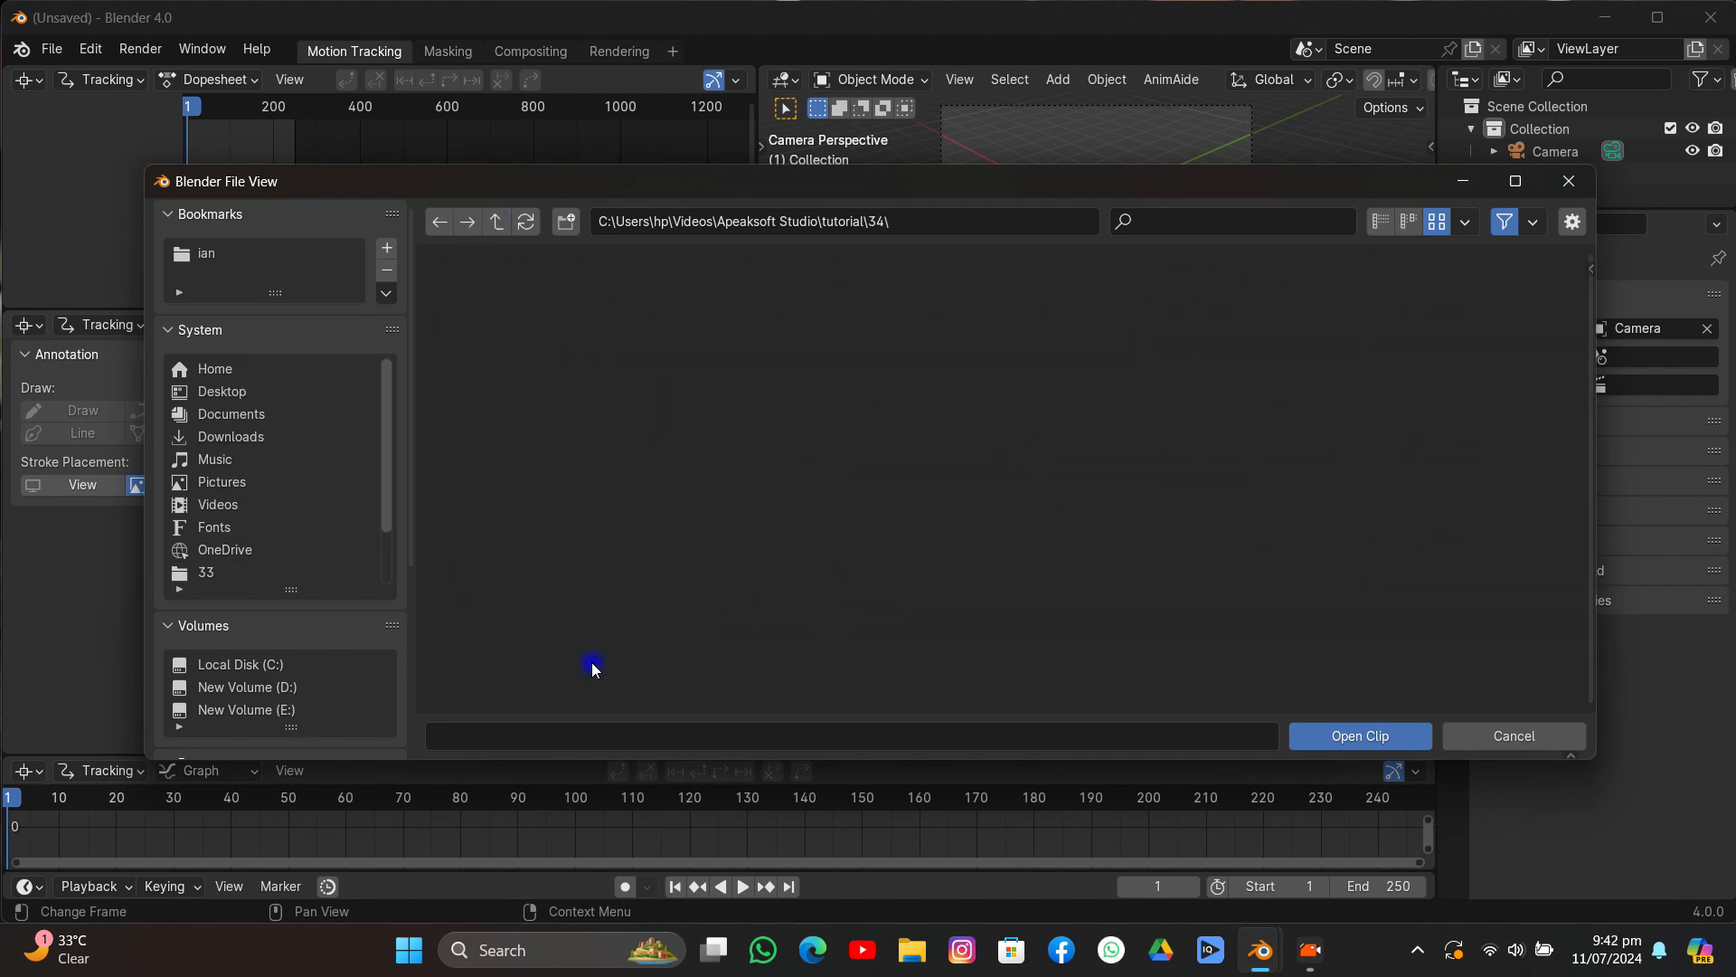
{"action": "left_click", "coordinate": [653, 286]}
{"action": "left_click", "coordinate": [432, 304]}
{"action": "left_click_drag", "start_coordinate": [1591, 273], "coordinate": [1550, 690]}
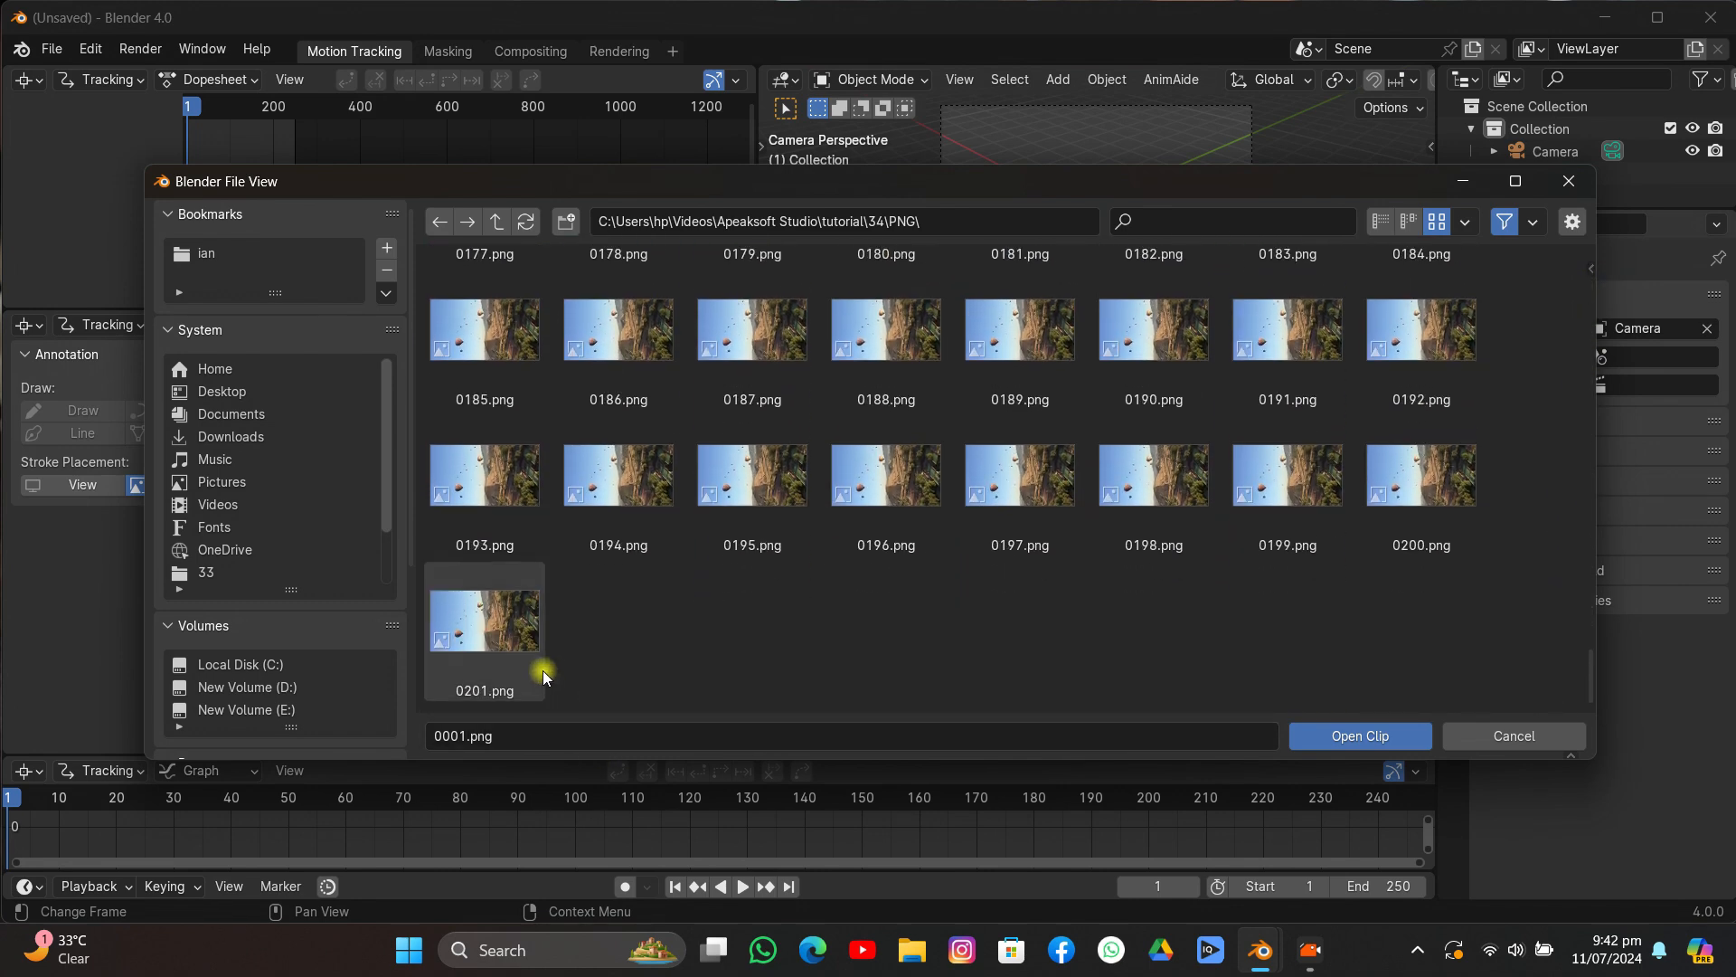
{"action": "left_click", "coordinate": [515, 639], "text": "shift"}
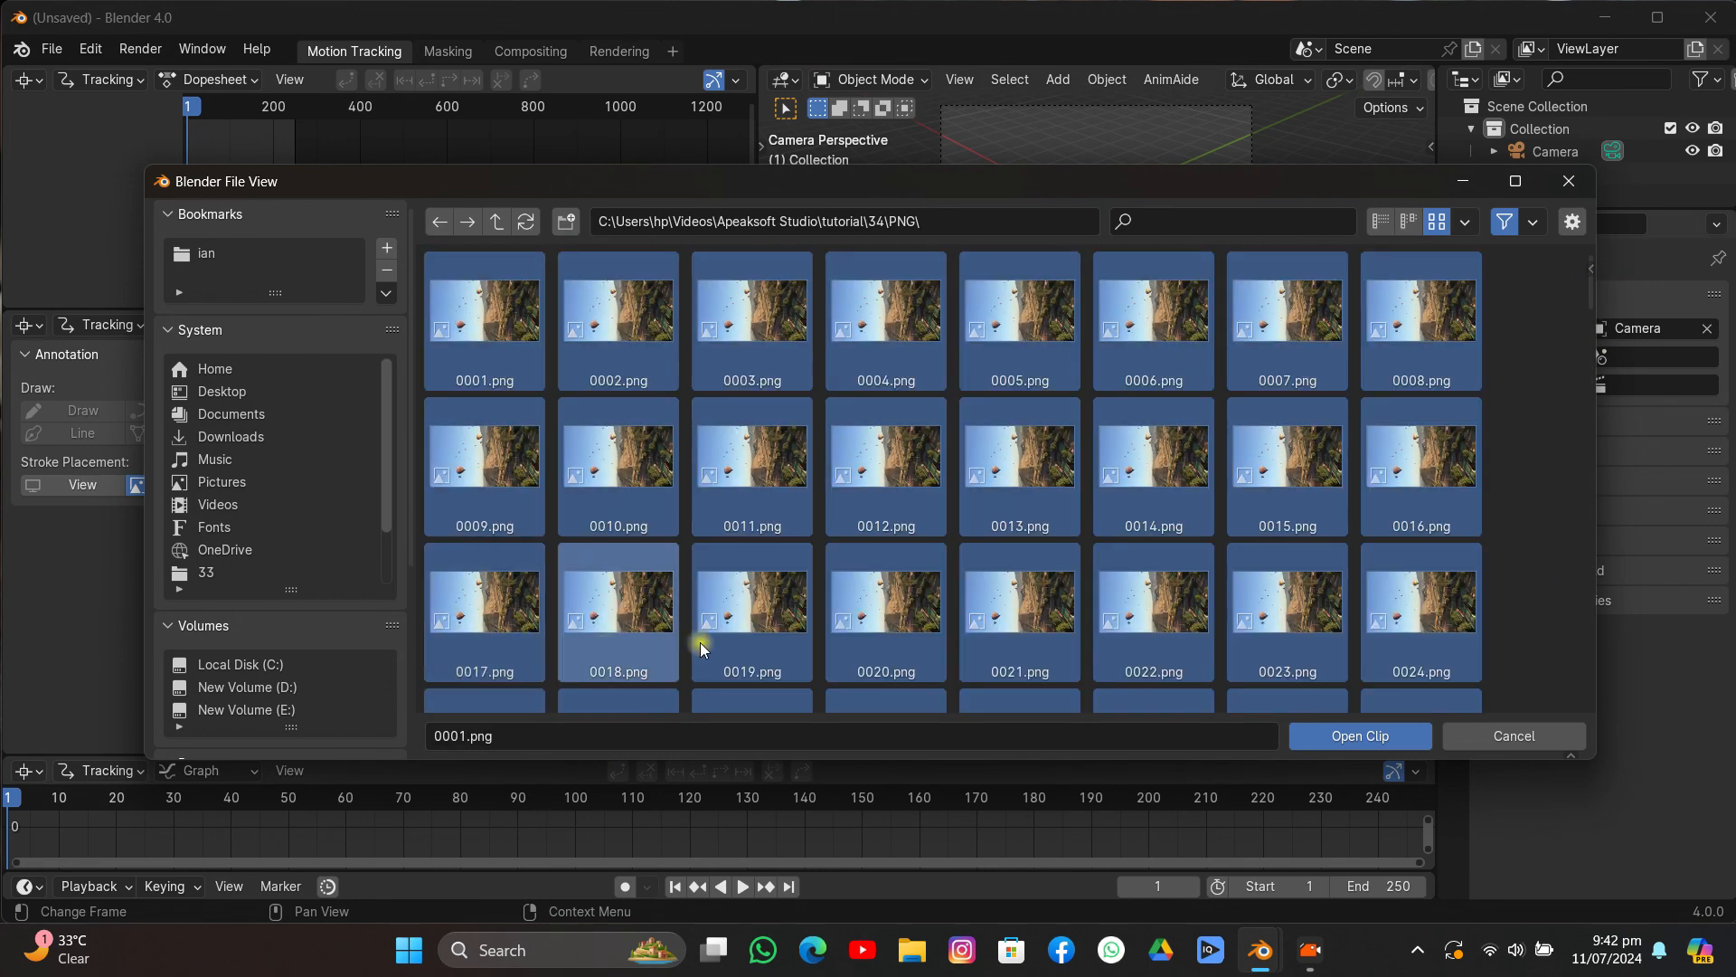
{"action": "left_click", "coordinate": [1374, 737]}
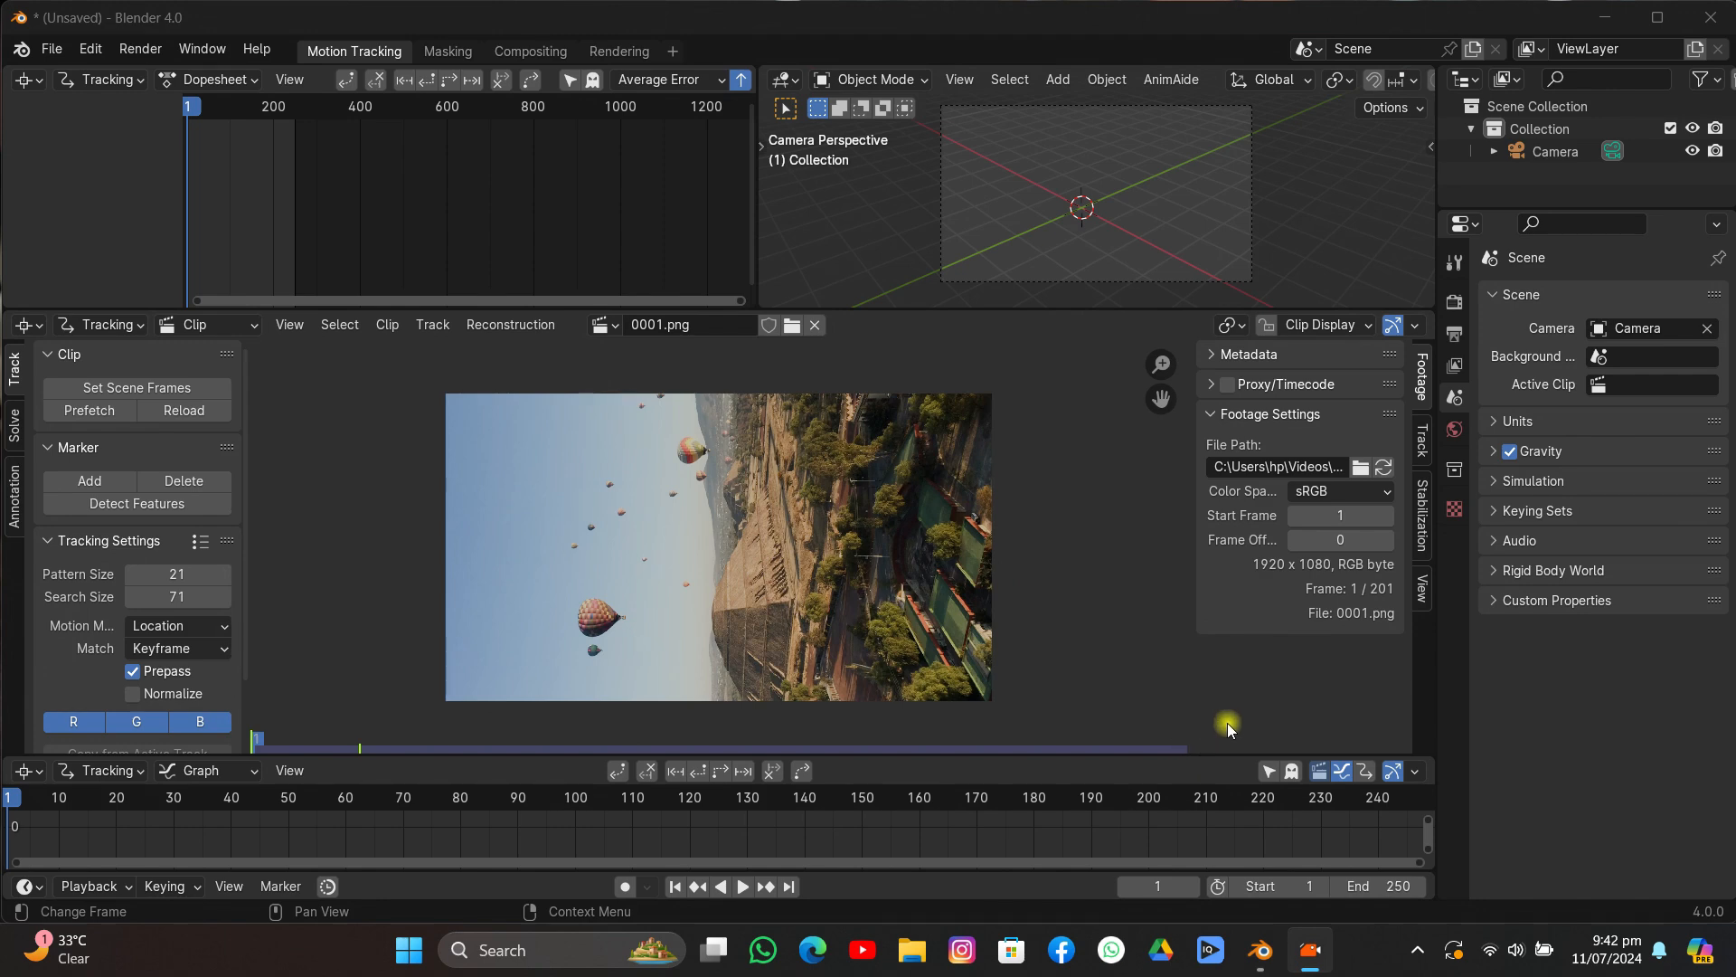
Set the scene's end frame to 200.
{"action": "left_click", "coordinate": [1393, 887]}
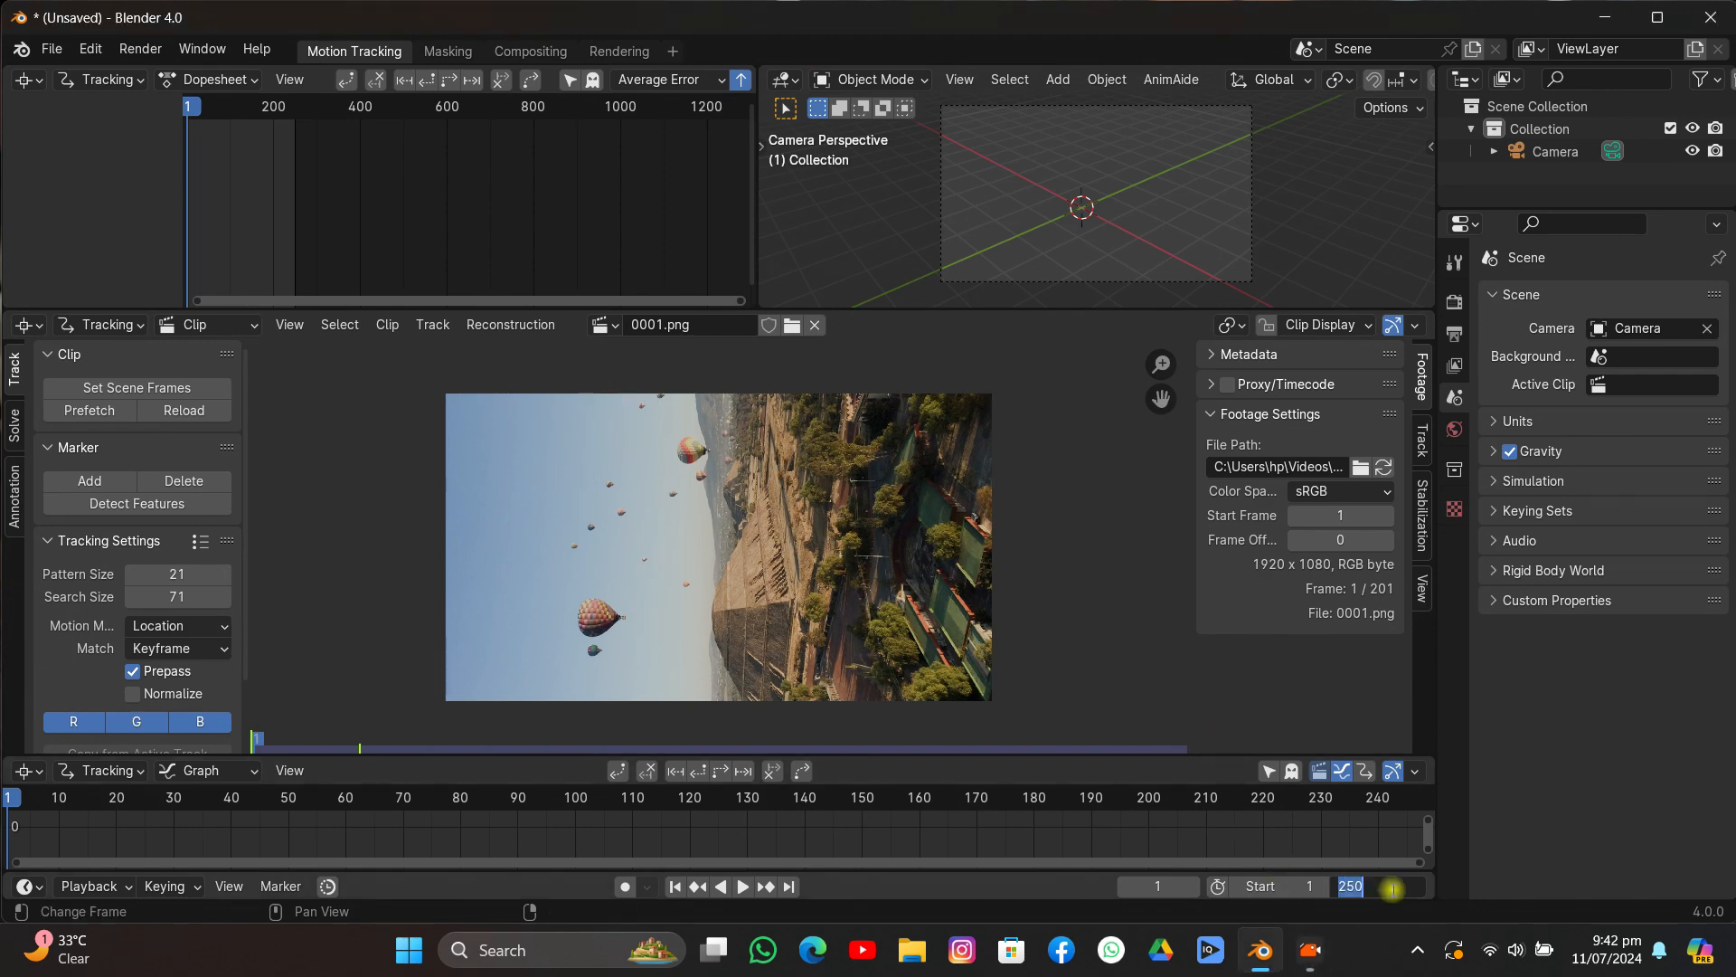
{"action": "type", "text": "200"}
{"action": "key", "text": "Return"}
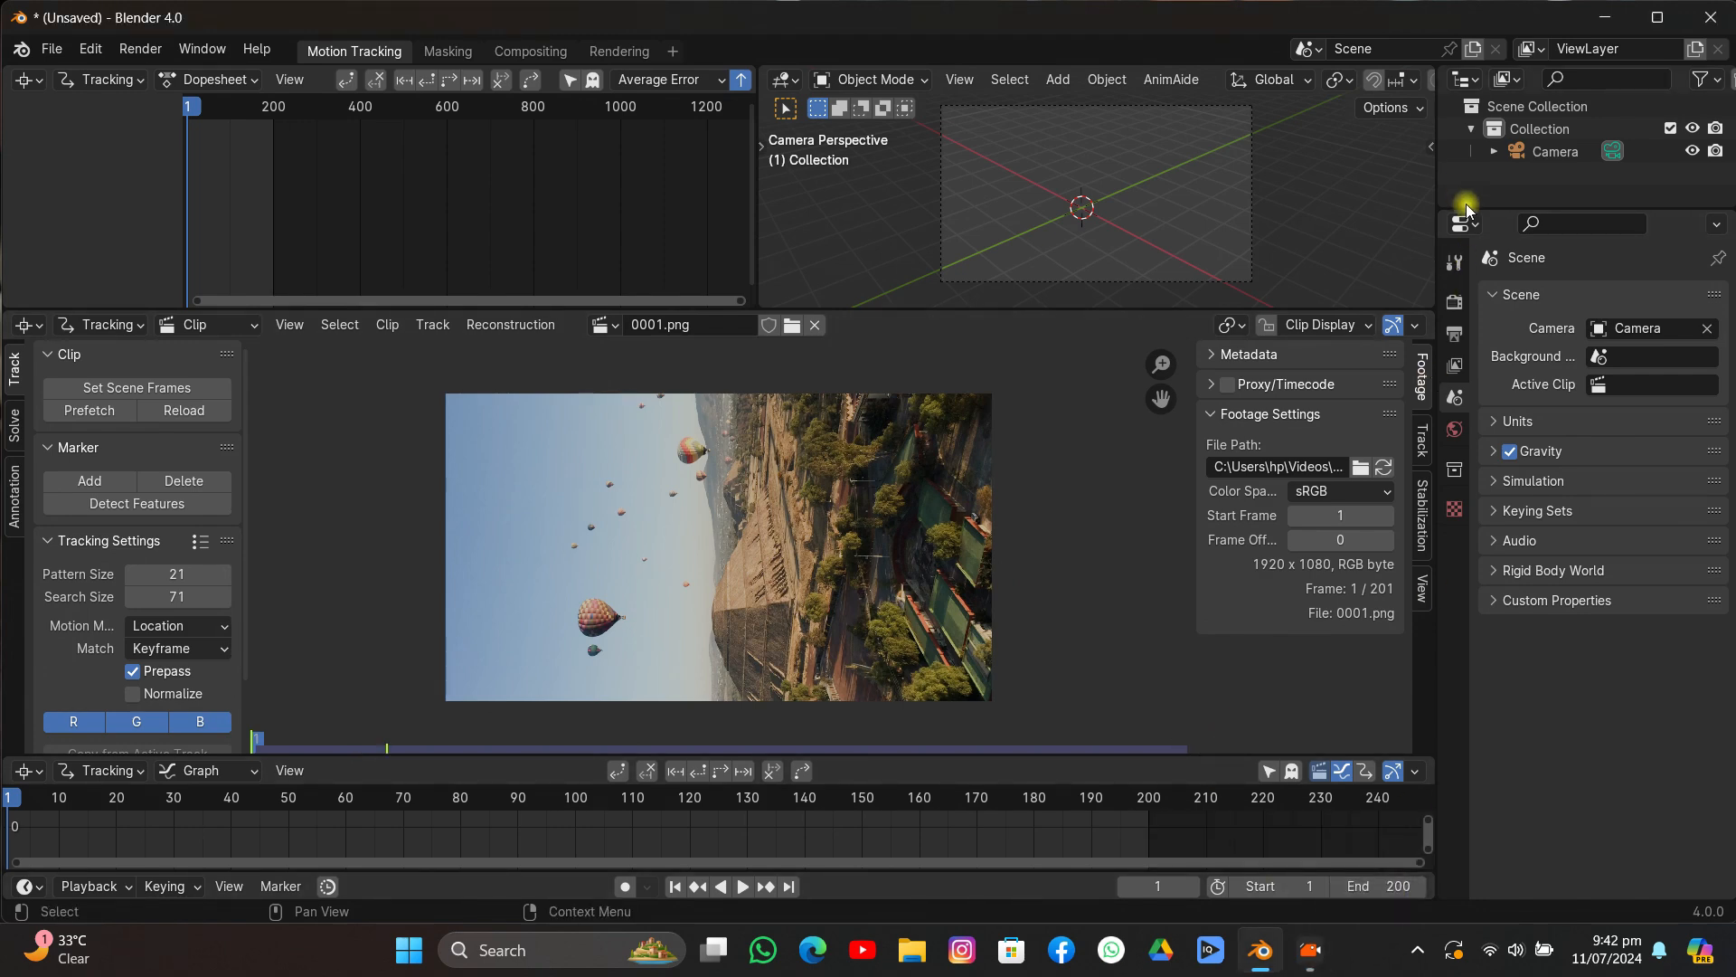
Set the color management view transform to Standard in the render settings.
{"action": "left_click", "coordinate": [1459, 303]}
{"action": "scroll", "coordinate": [1543, 851], "scroll_direction": "down", "scroll_amount": 1}
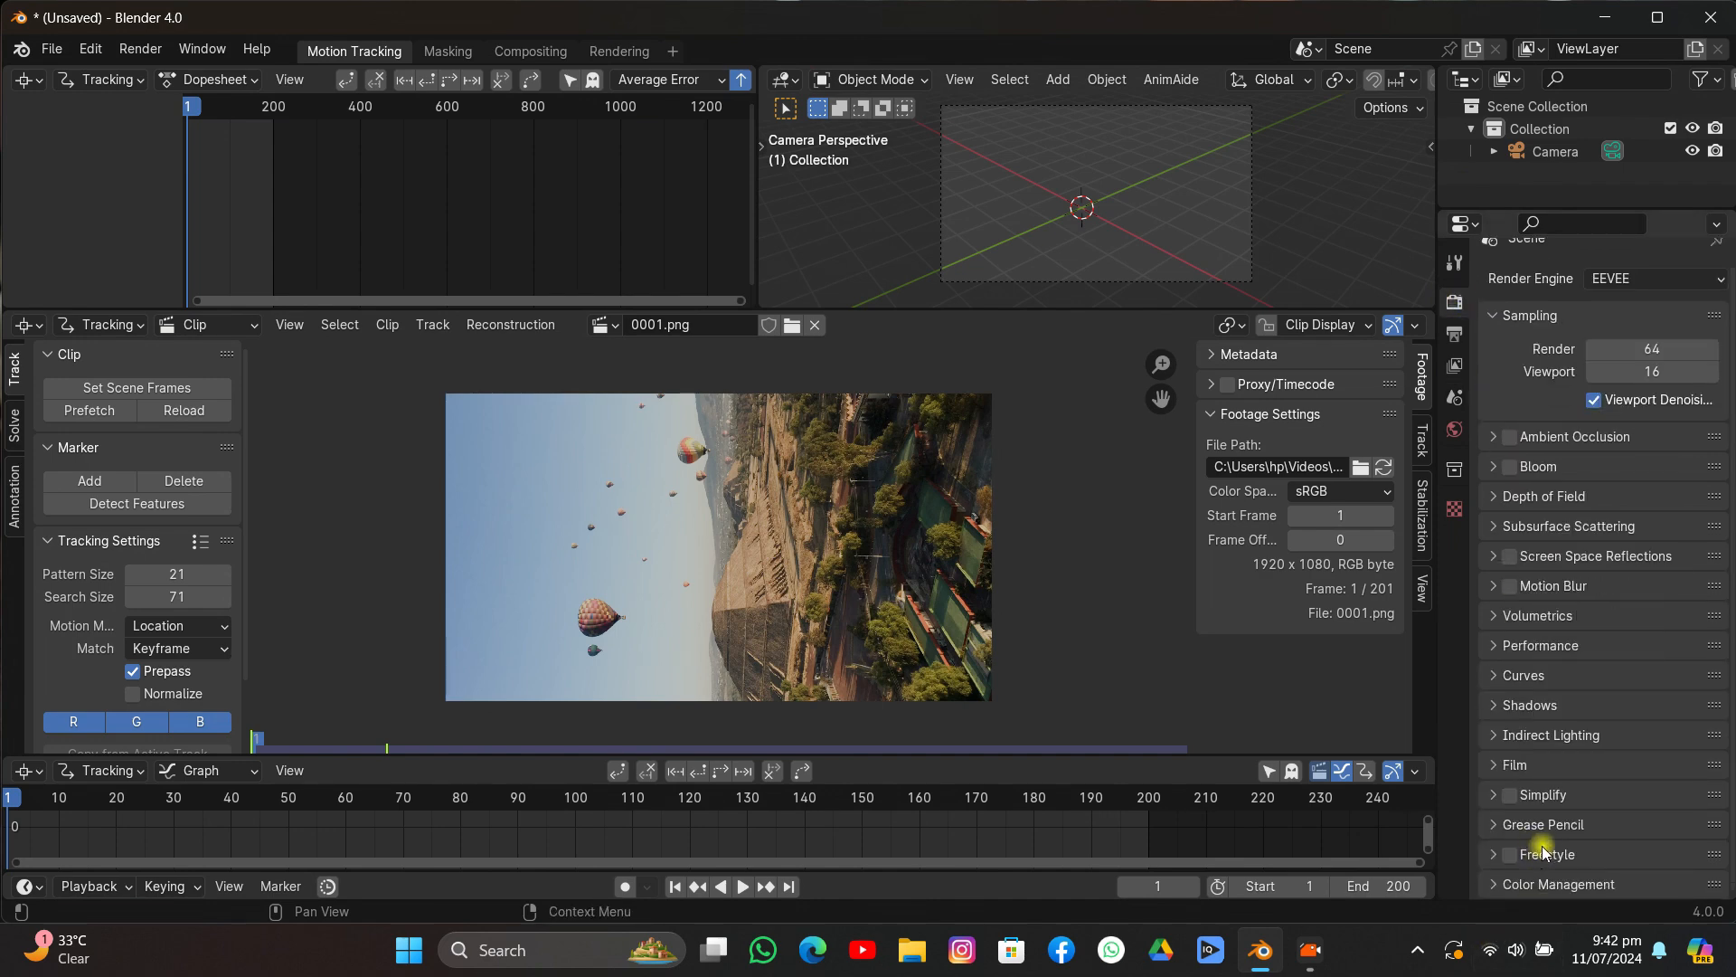
{"action": "scroll", "coordinate": [1583, 854], "scroll_direction": "down", "scroll_amount": 3}
{"action": "left_click", "coordinate": [1637, 860]}
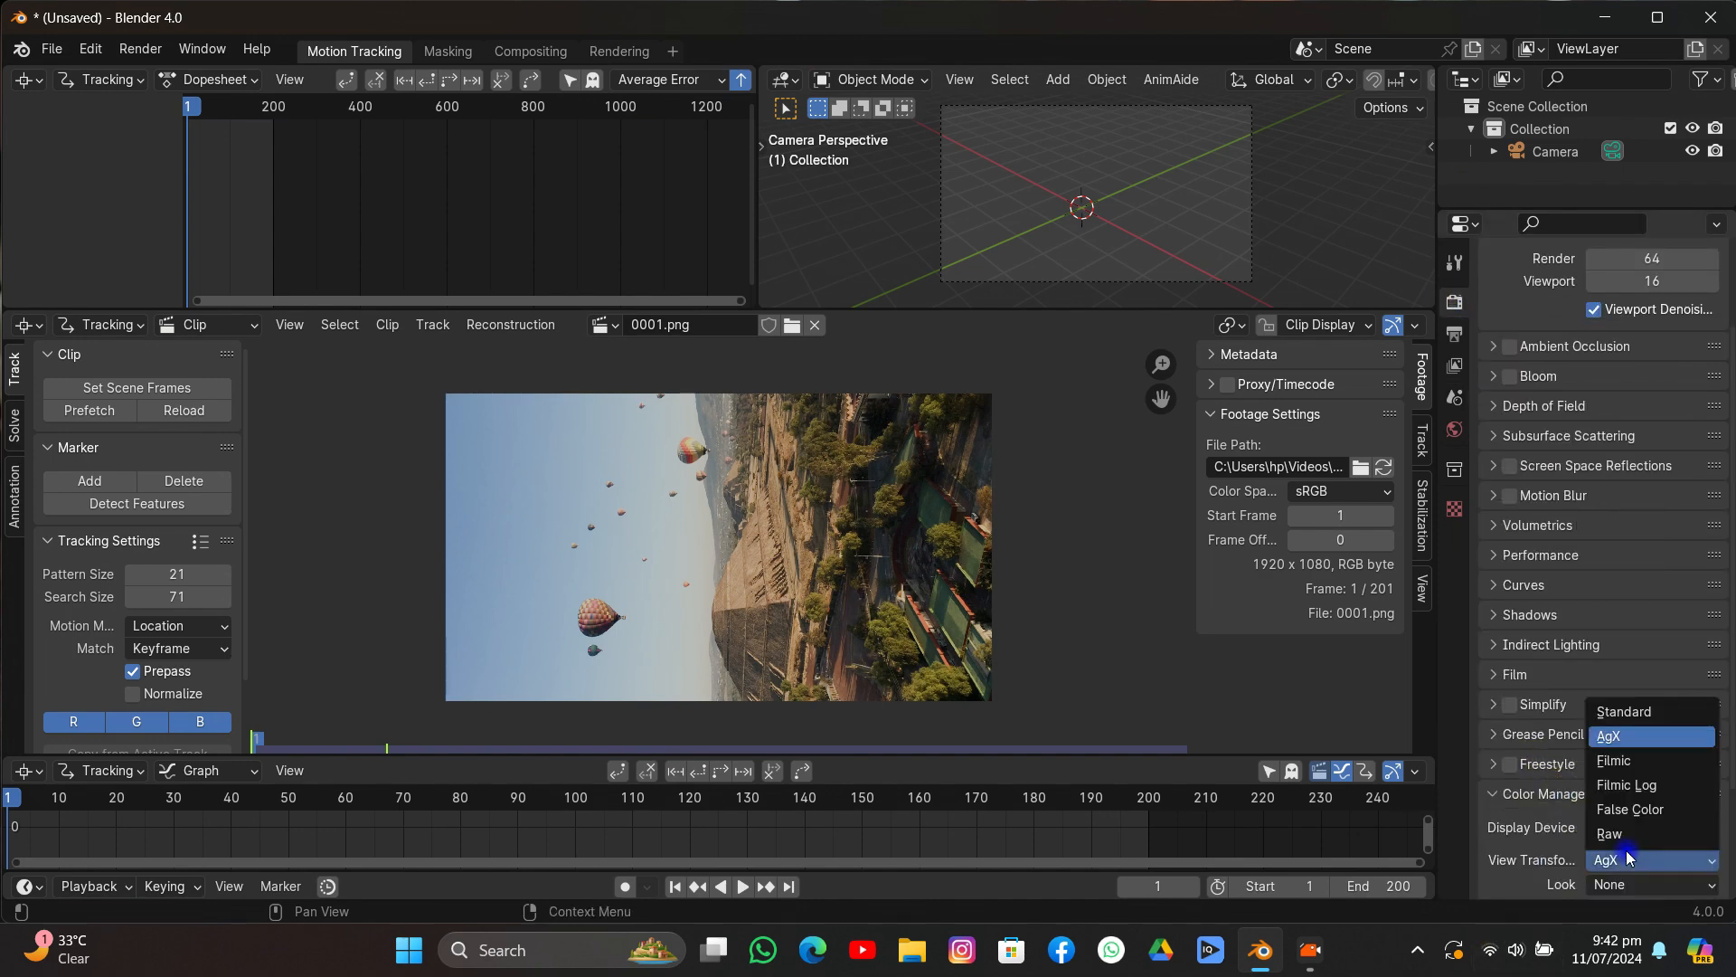
{"action": "left_click", "coordinate": [1642, 714]}
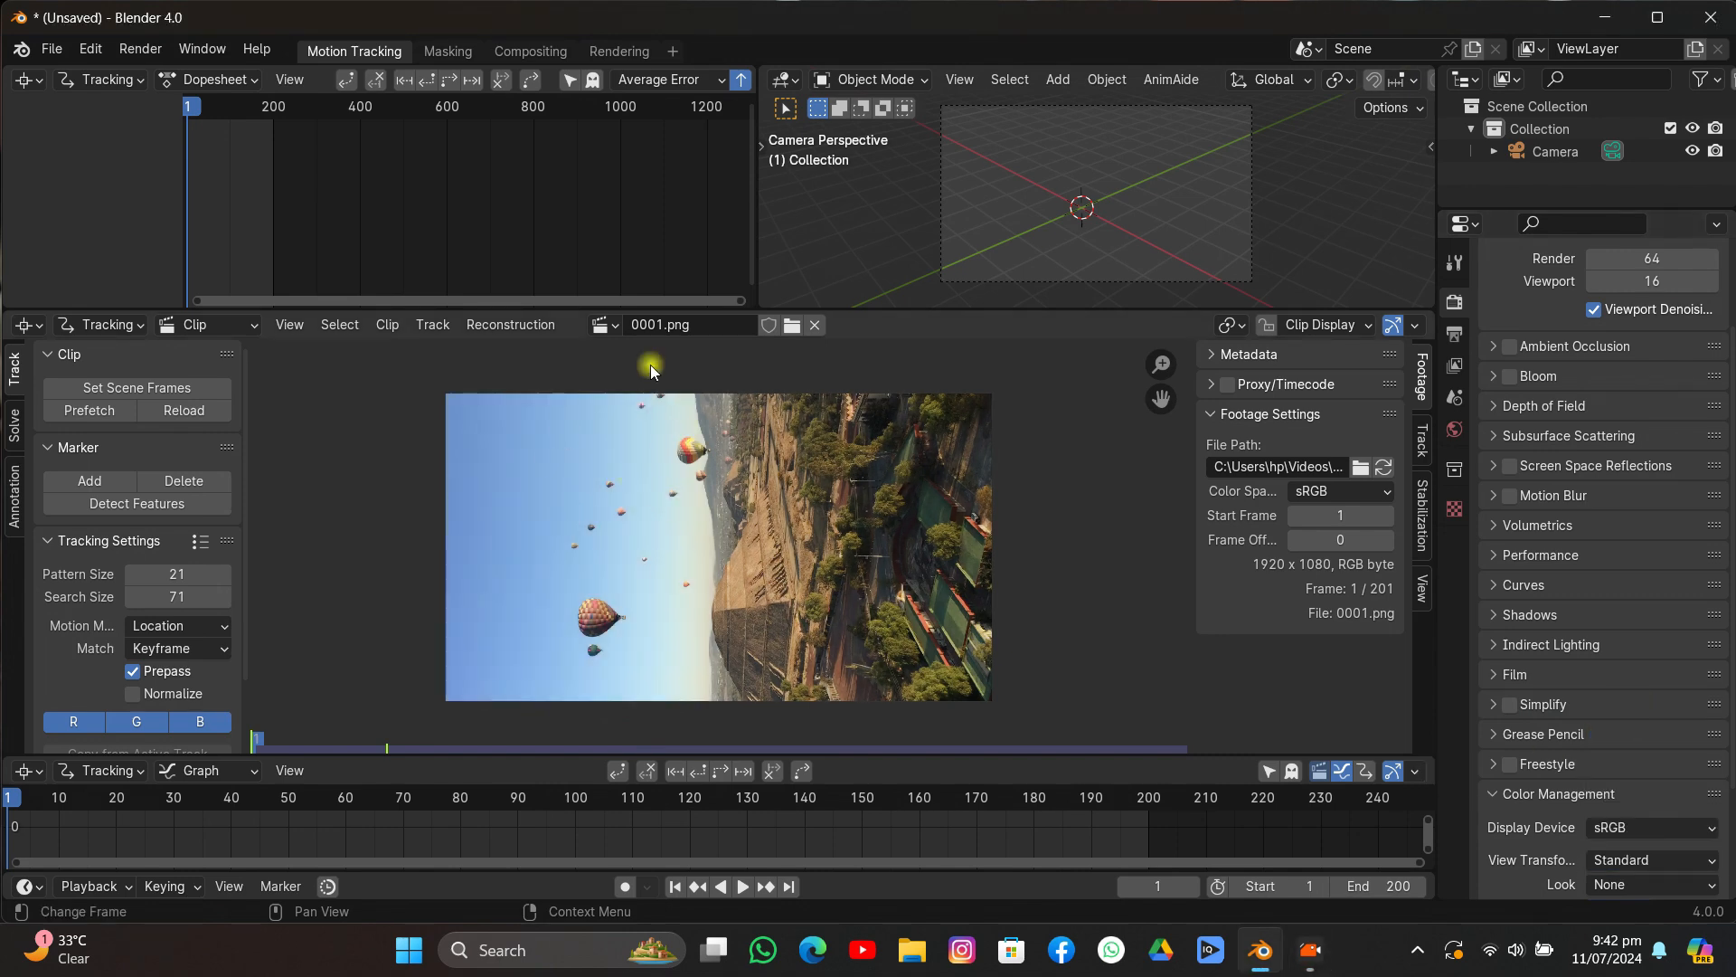
Prefetch the clip's frames and set the tracking defaults to a search size of 100 and a pattern size of 50.
{"action": "left_click", "coordinate": [75, 410]}
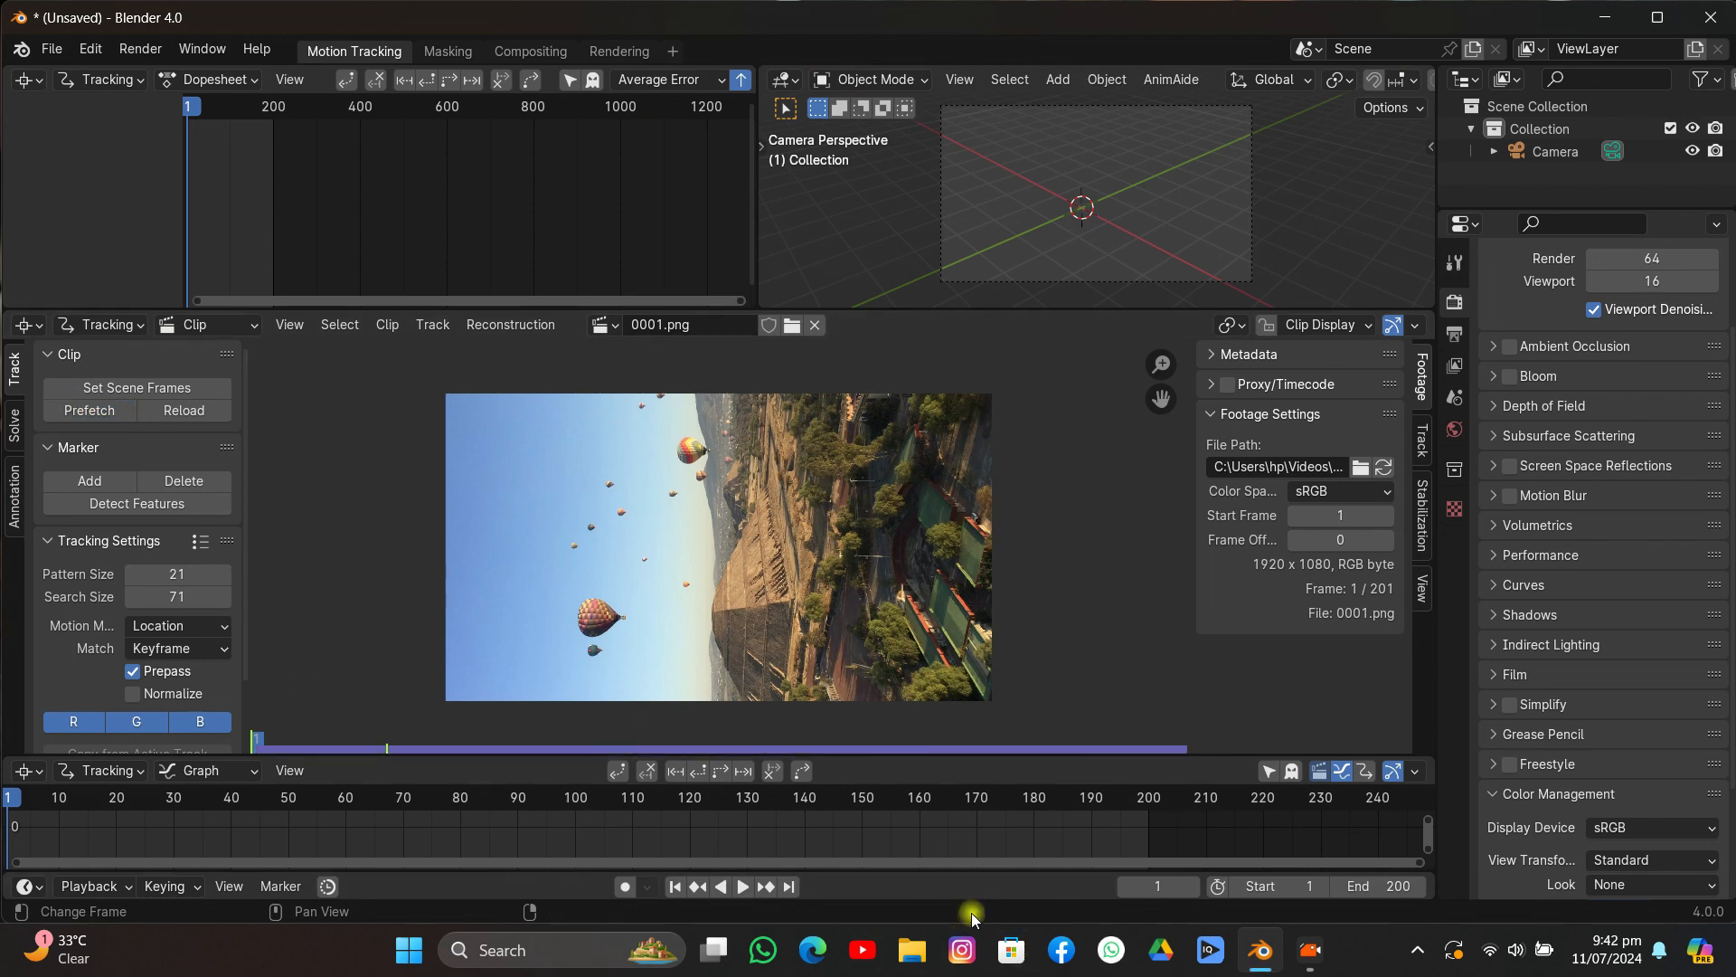
{"action": "middle_click_drag", "start_coordinate": [733, 693], "coordinate": [717, 696]}
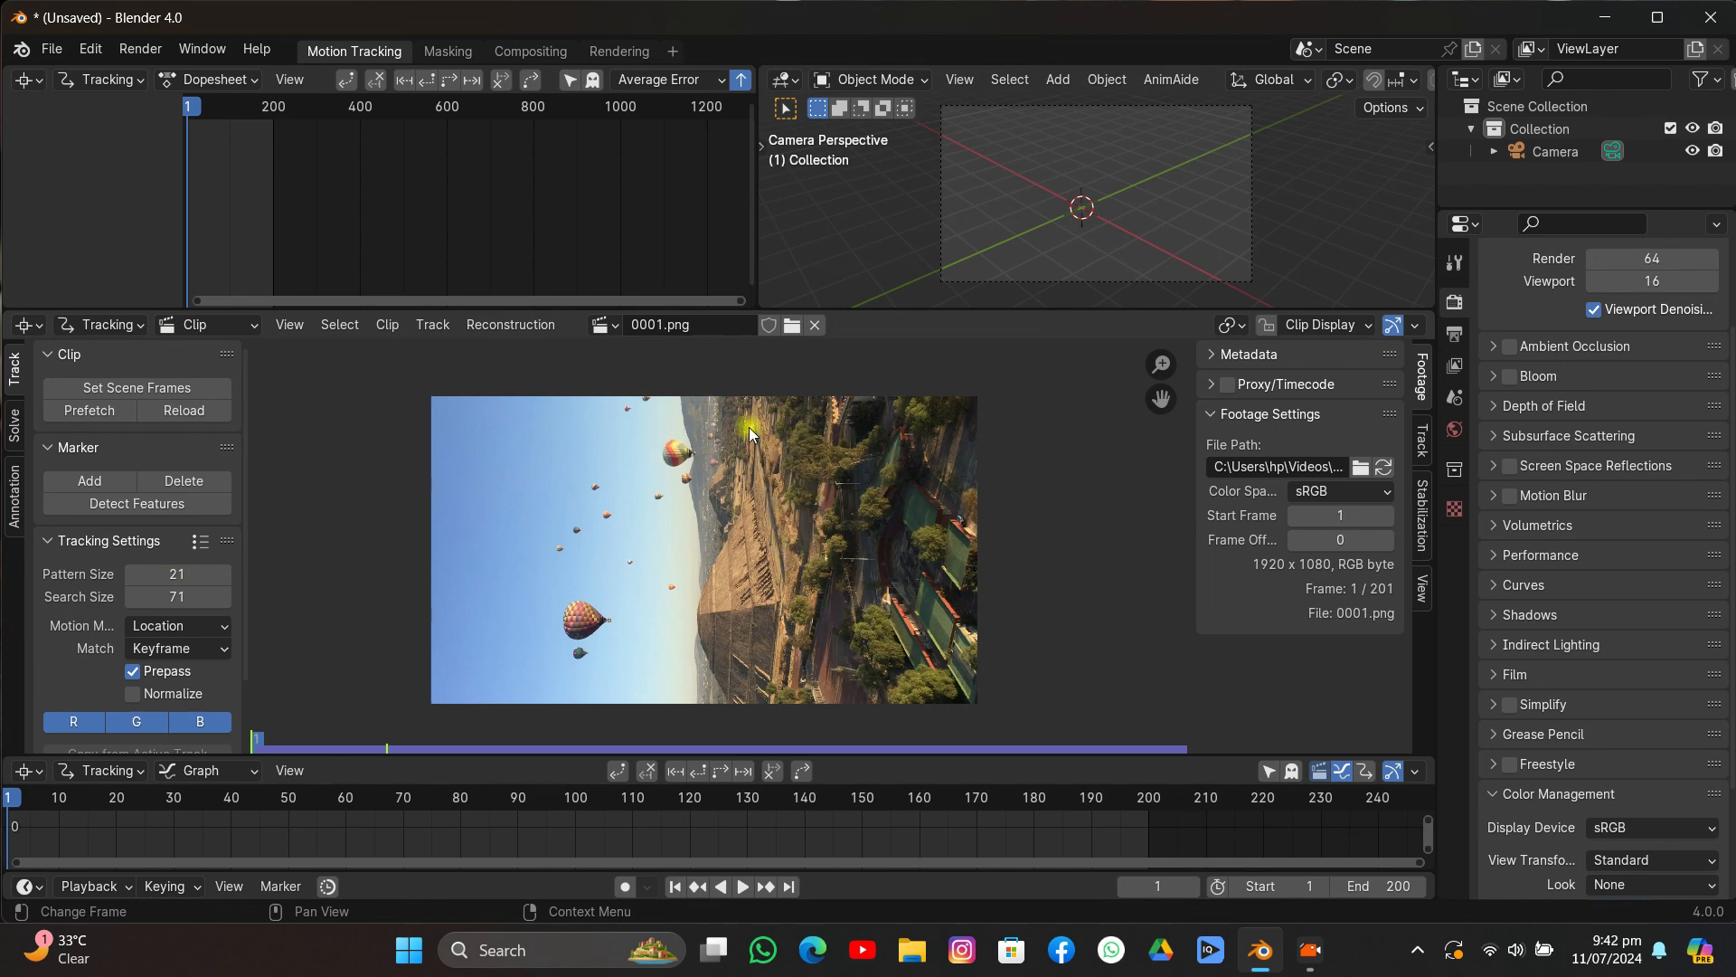
{"action": "left_click", "coordinate": [171, 594]}
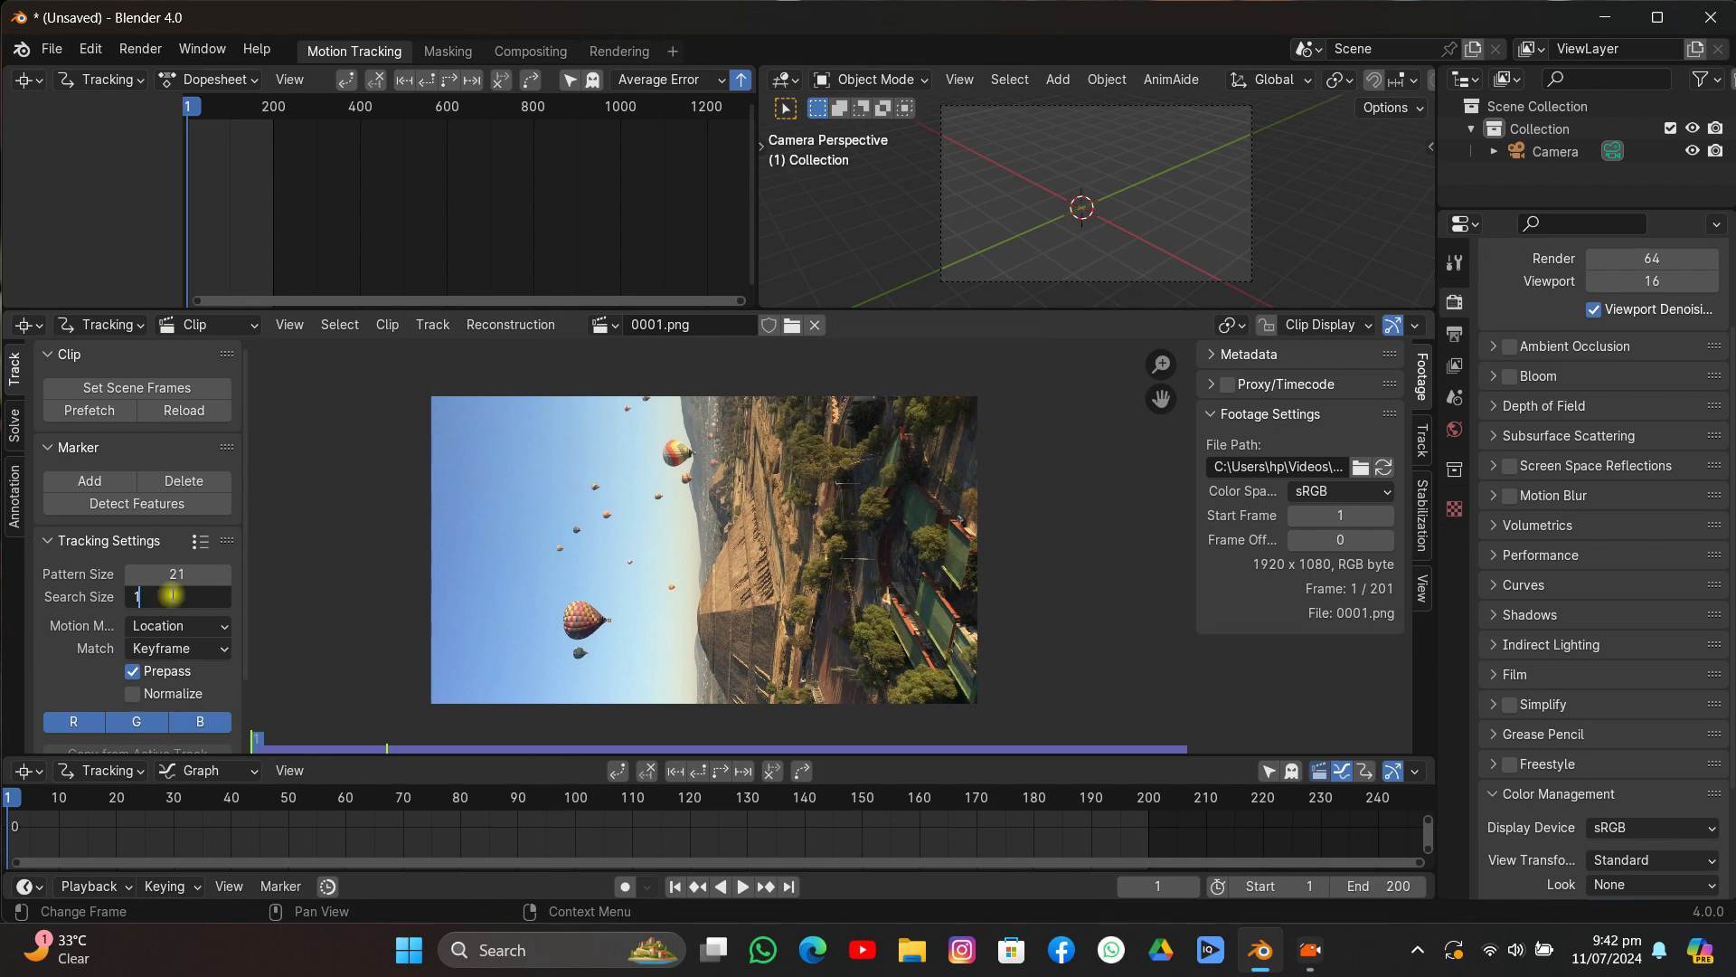
{"action": "key", "text": "Return"}
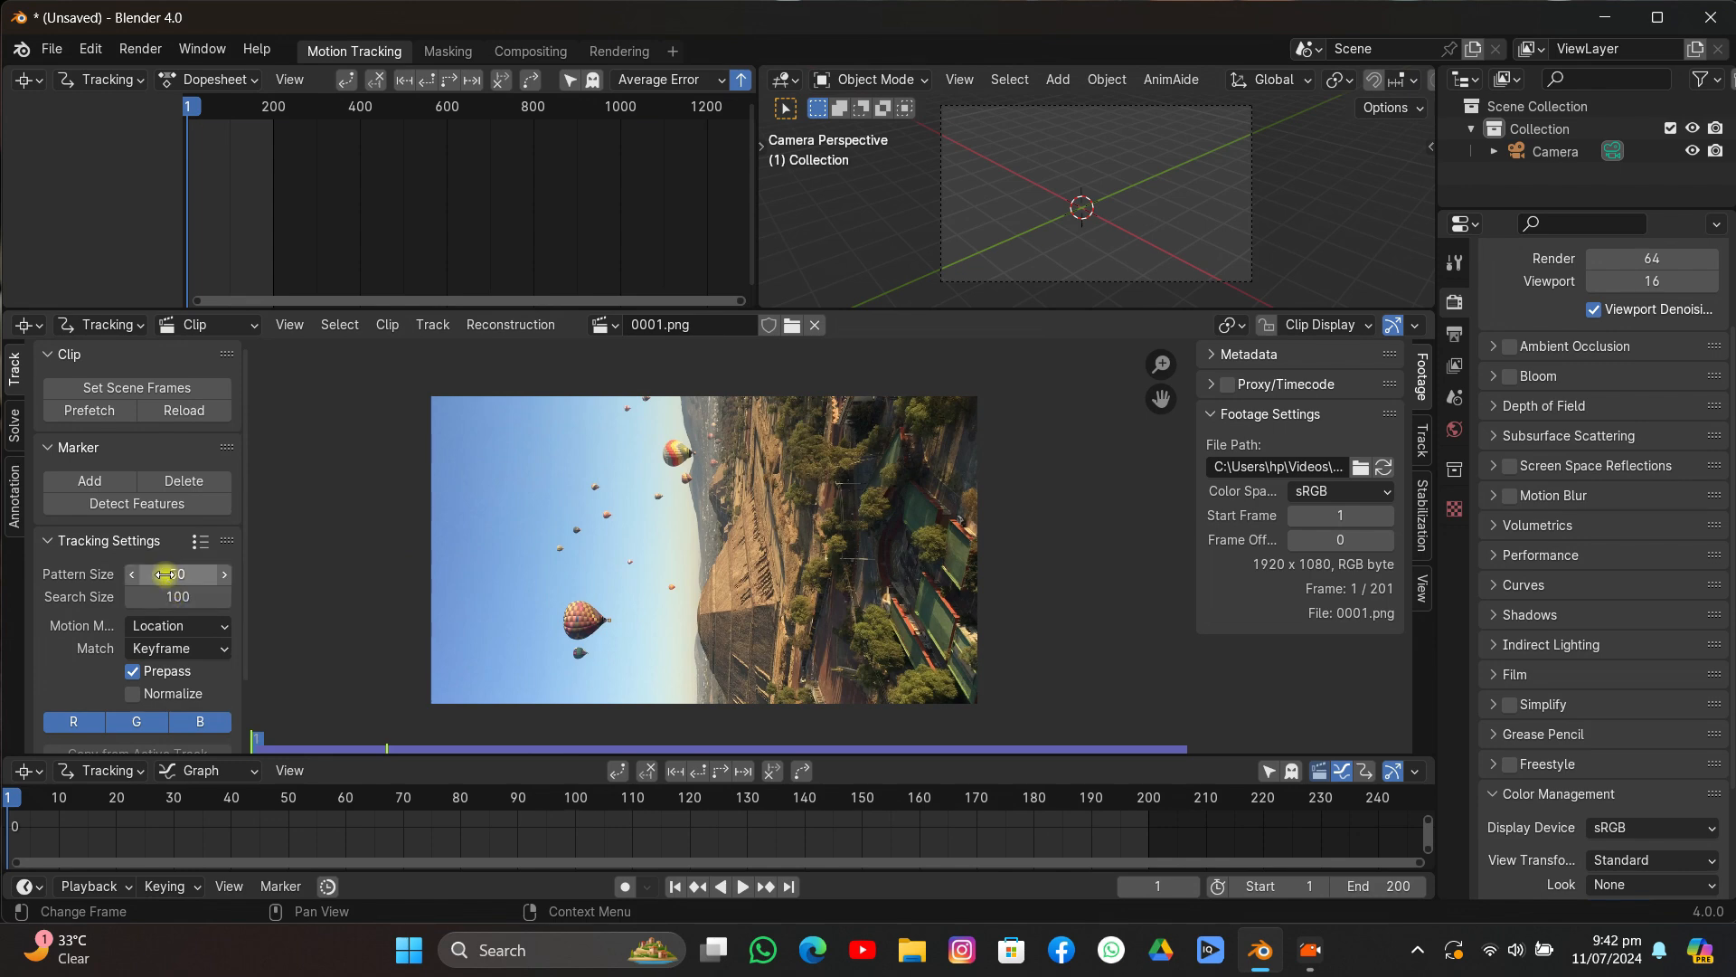
{"action": "key", "text": "Return"}
{"action": "left_click", "coordinate": [15, 496]}
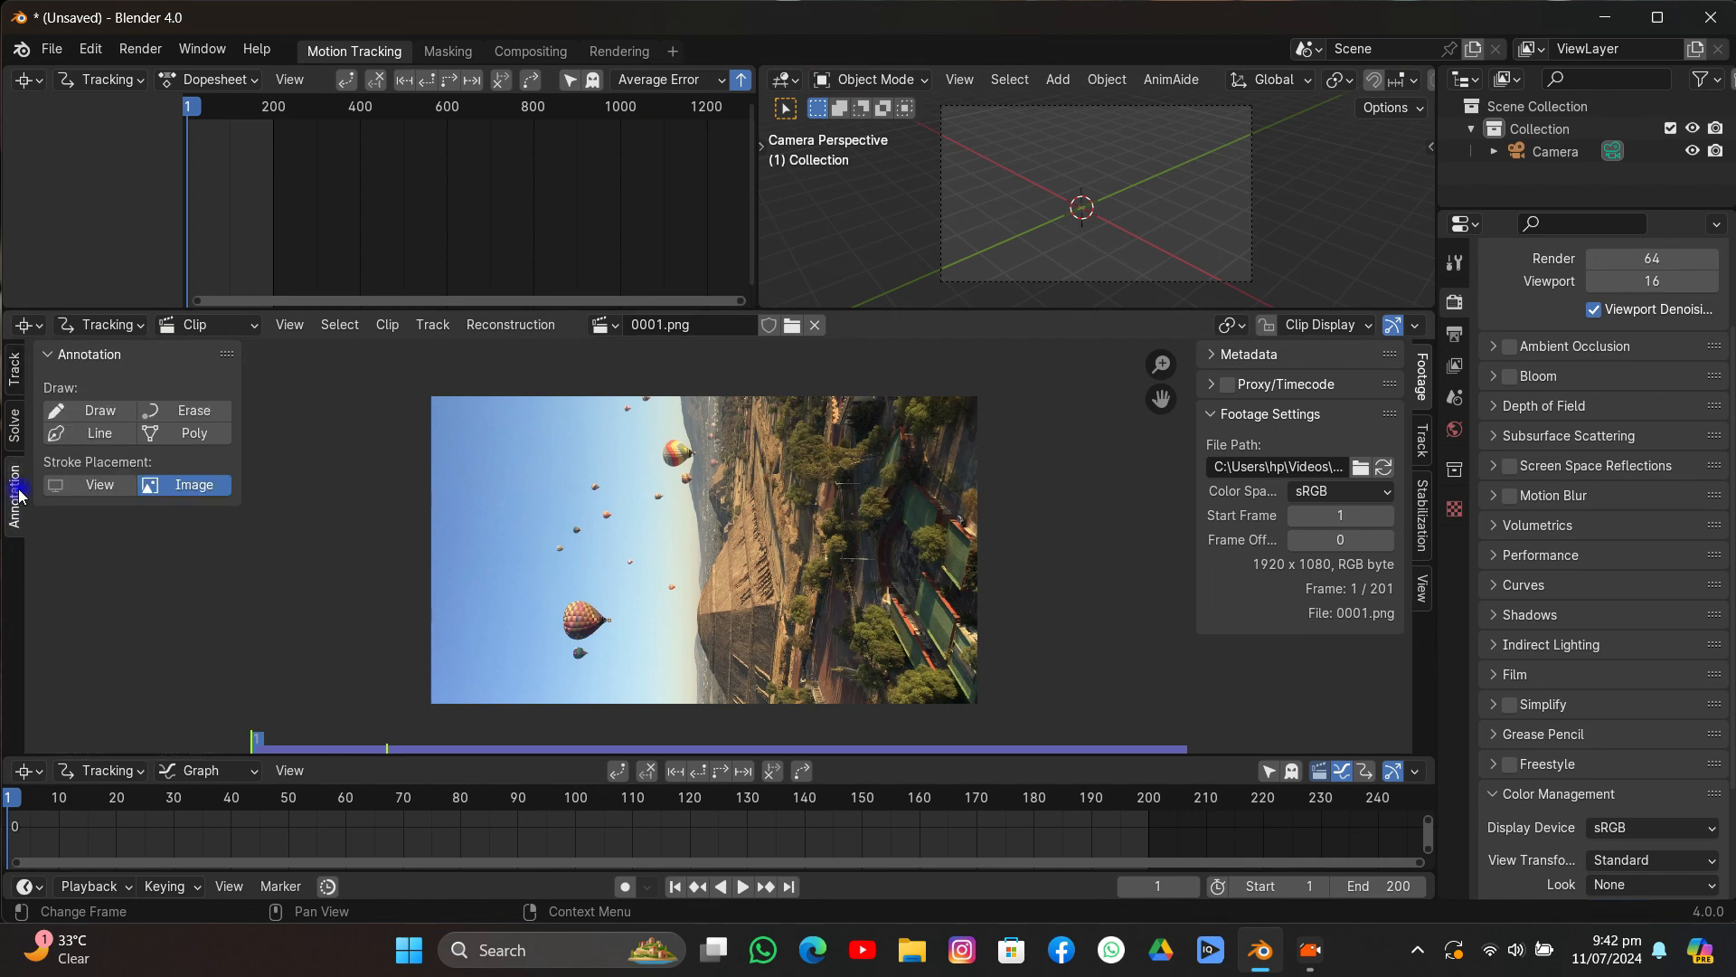
{"action": "left_click", "coordinate": [73, 414]}
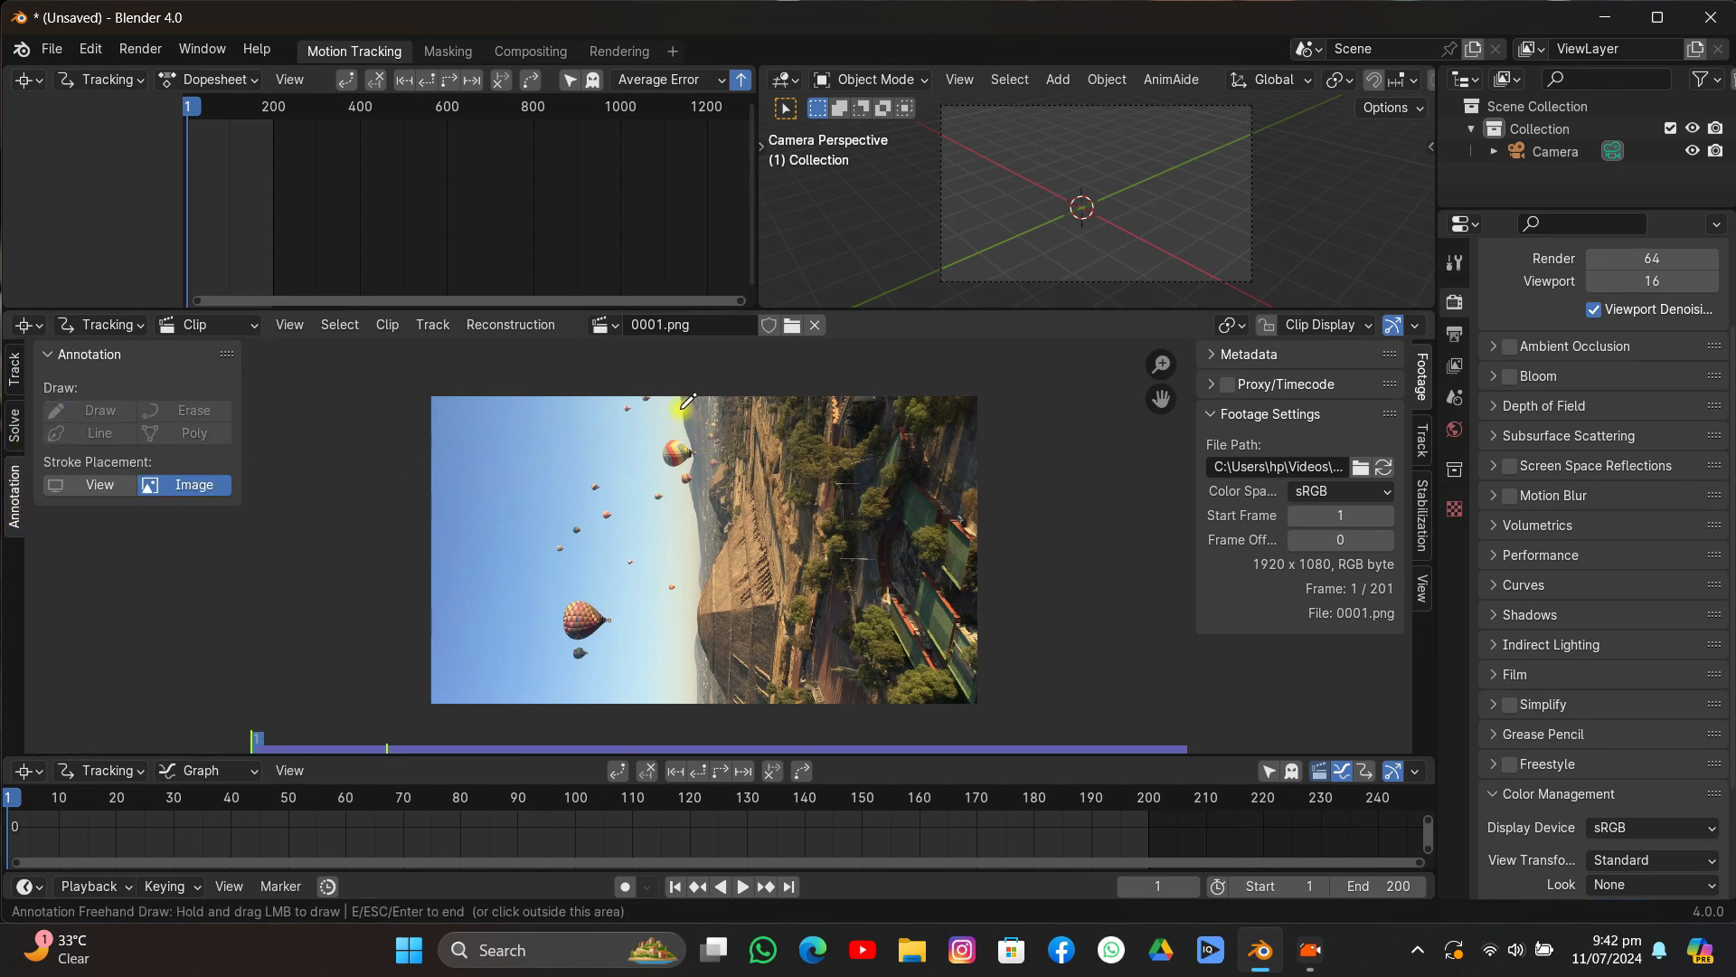
{"action": "left_click_drag", "start_coordinate": [676, 398], "coordinate": [689, 491]}
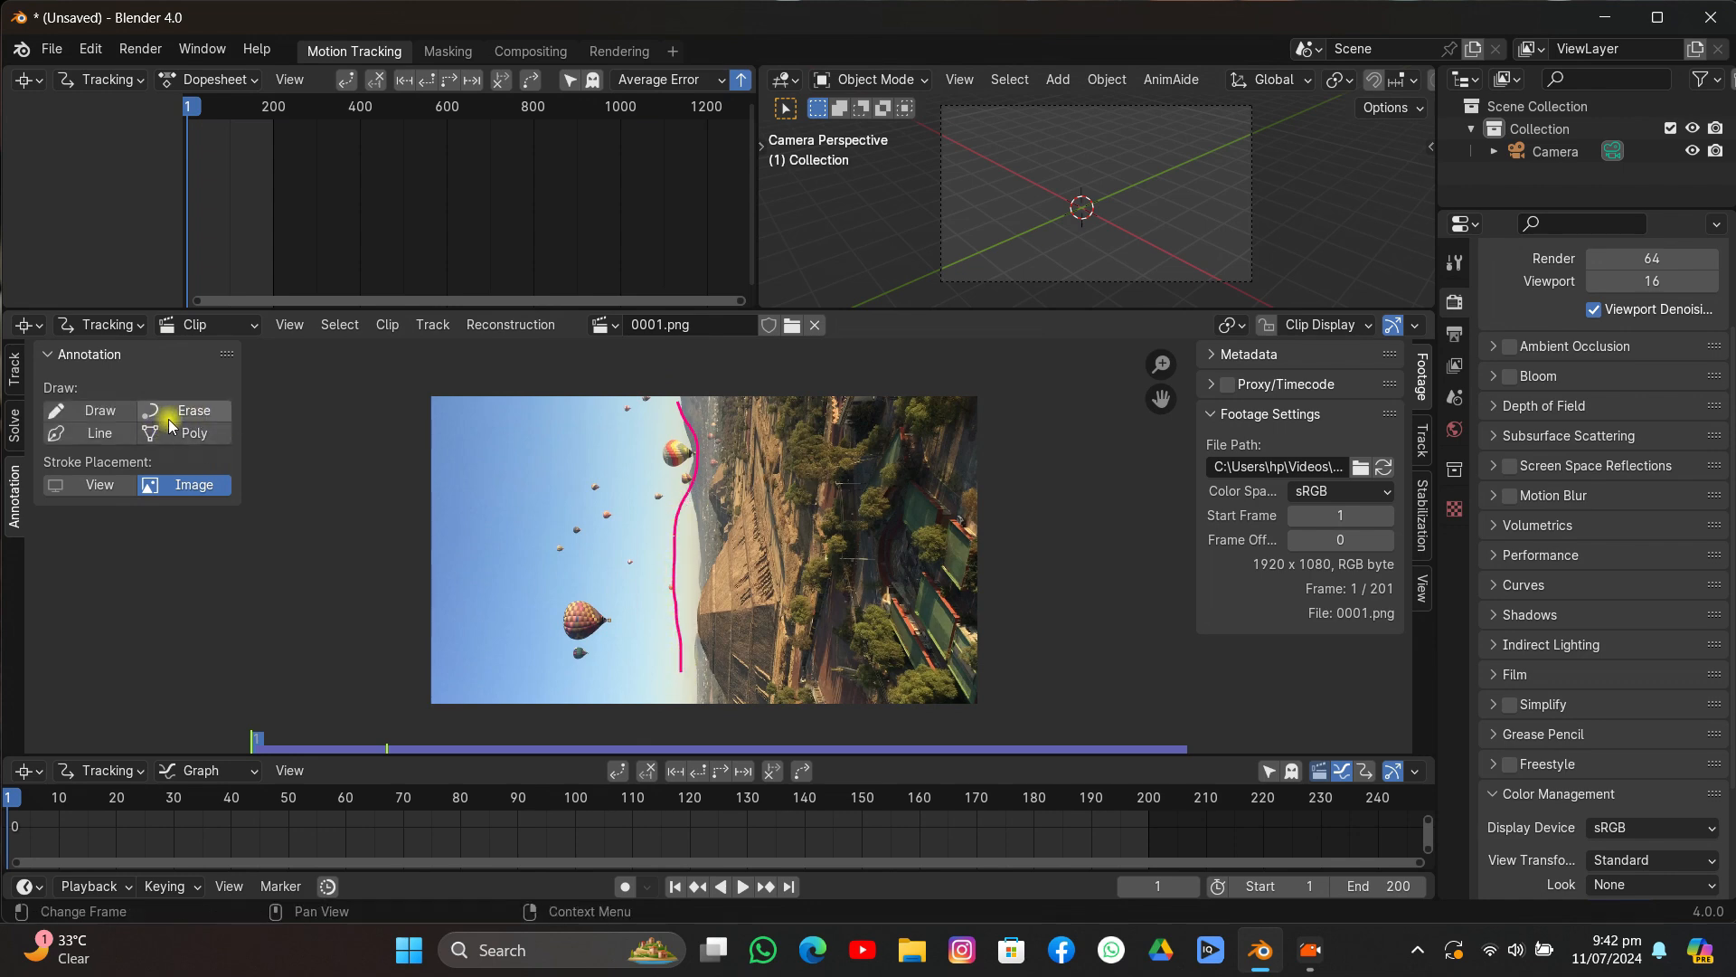
{"action": "left_click", "coordinate": [172, 411]}
{"action": "left_click_drag", "start_coordinate": [674, 670], "coordinate": [704, 407]}
{"action": "left_click", "coordinate": [12, 386]}
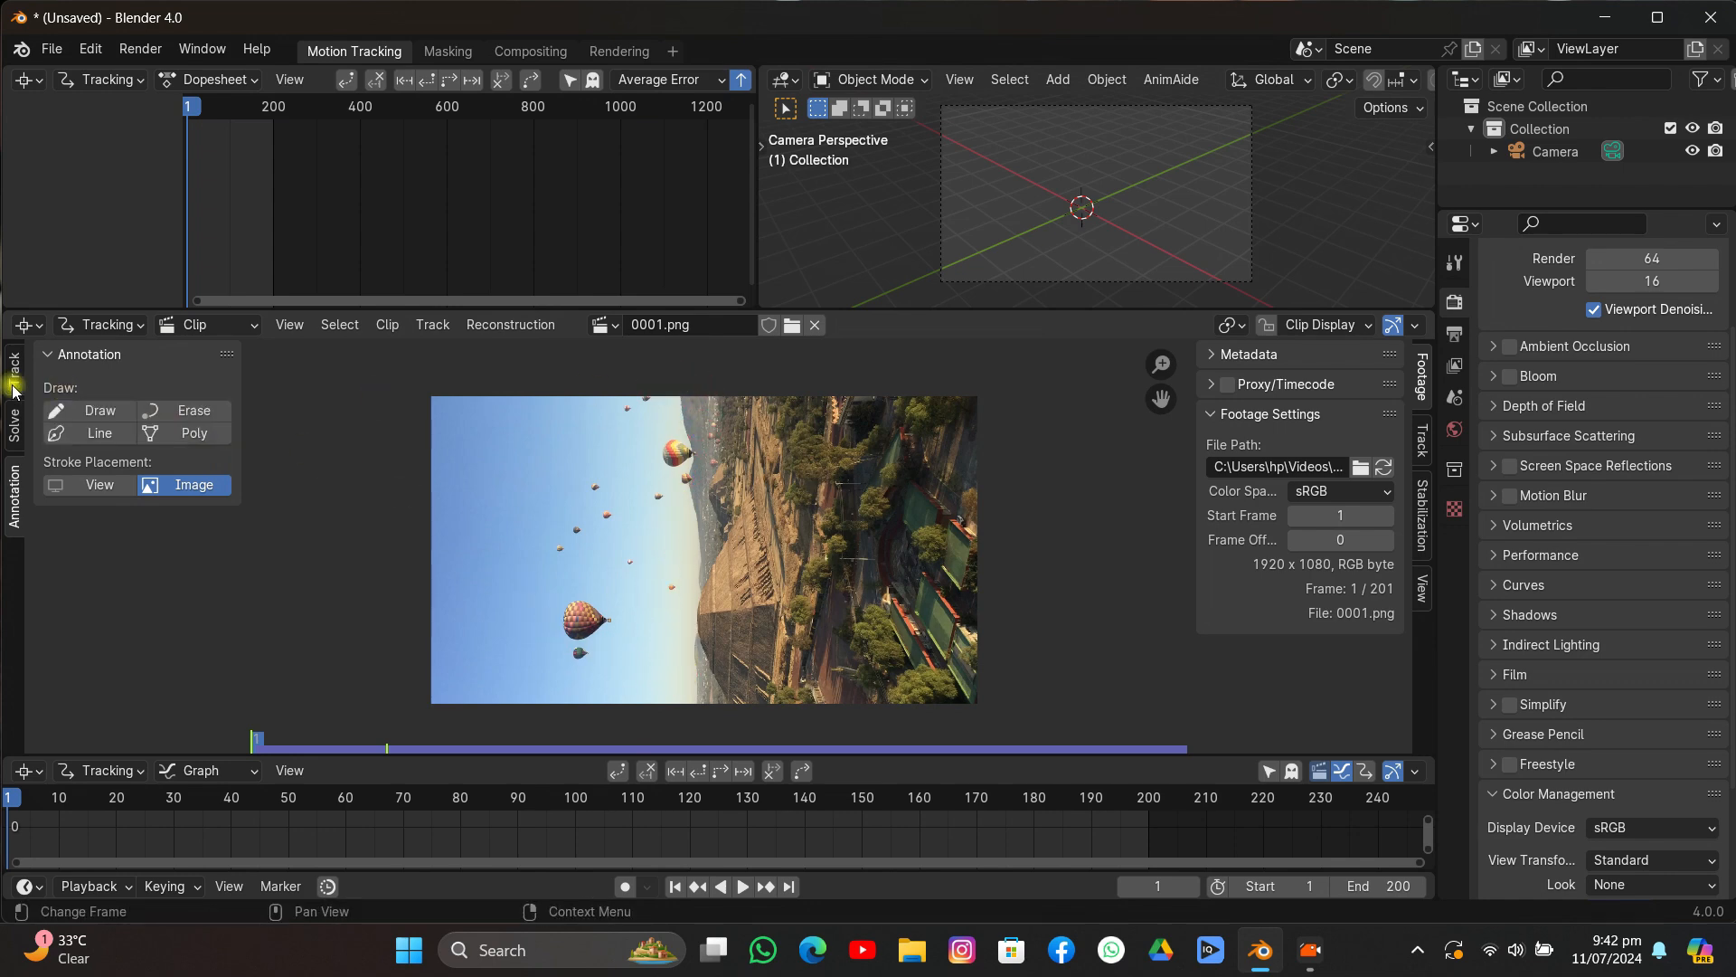
Draw a closed freehand annotation around the ground area of the clip, leaving out the sky and balloons.
{"action": "left_click", "coordinate": [56, 409]}
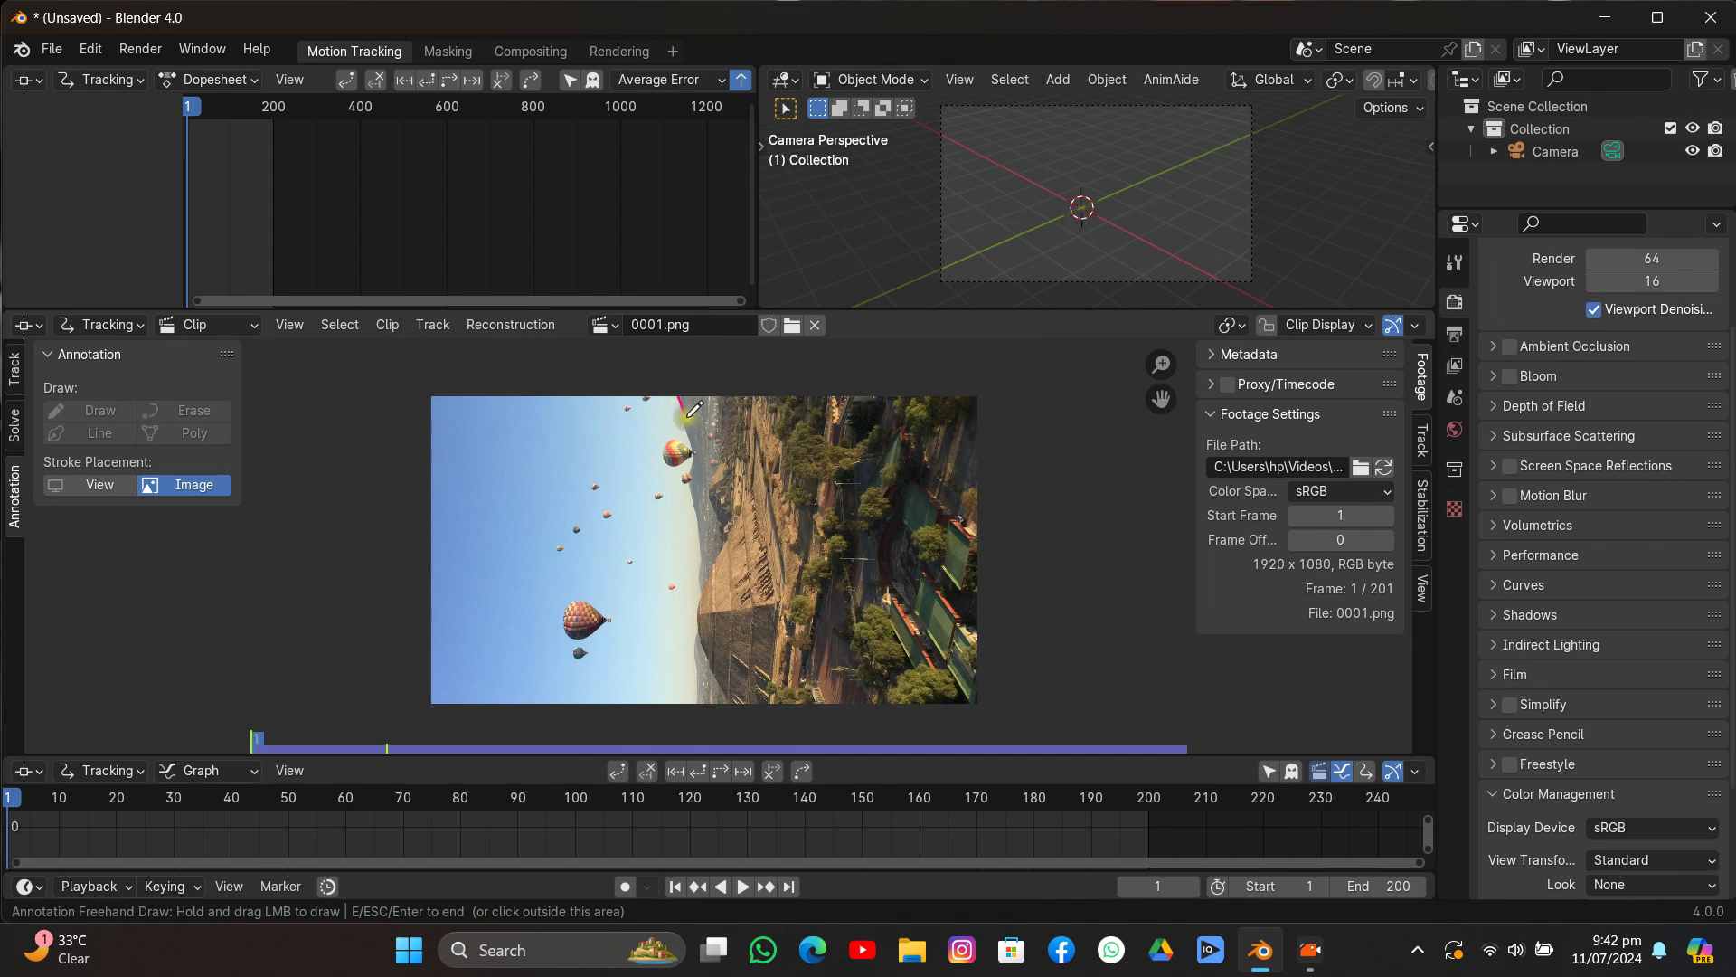
{"action": "mouse_move", "coordinate": [697, 554]}
{"action": "left_mouse_down"}
{"action": "mouse_move", "coordinate": [715, 723]}
{"action": "mouse_move", "coordinate": [976, 710]}
{"action": "mouse_move", "coordinate": [1014, 524]}
{"action": "mouse_move", "coordinate": [1000, 411]}
{"action": "mouse_move", "coordinate": [891, 387]}
{"action": "mouse_move", "coordinate": [703, 396]}
{"action": "left_mouse_up"}
{"action": "key", "text": "Escape"}
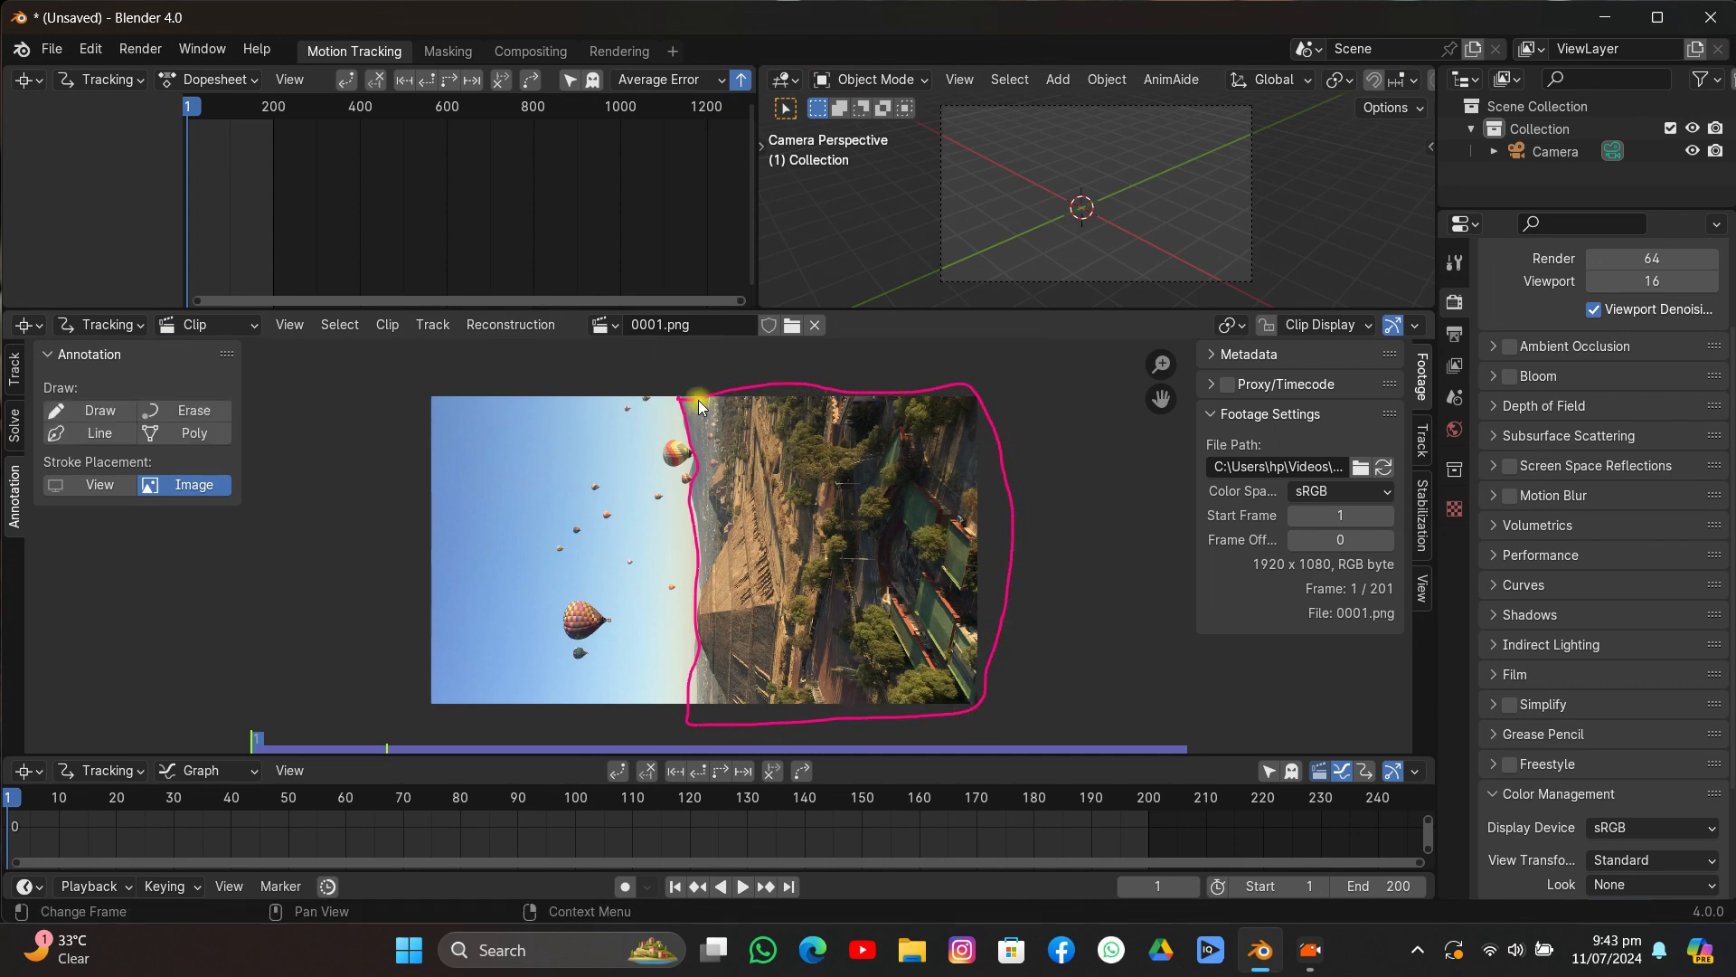
Detect features inside the annotated area only, lowering the threshold and distance to cover the ground with denser markers.
{"action": "left_click", "coordinate": [20, 366]}
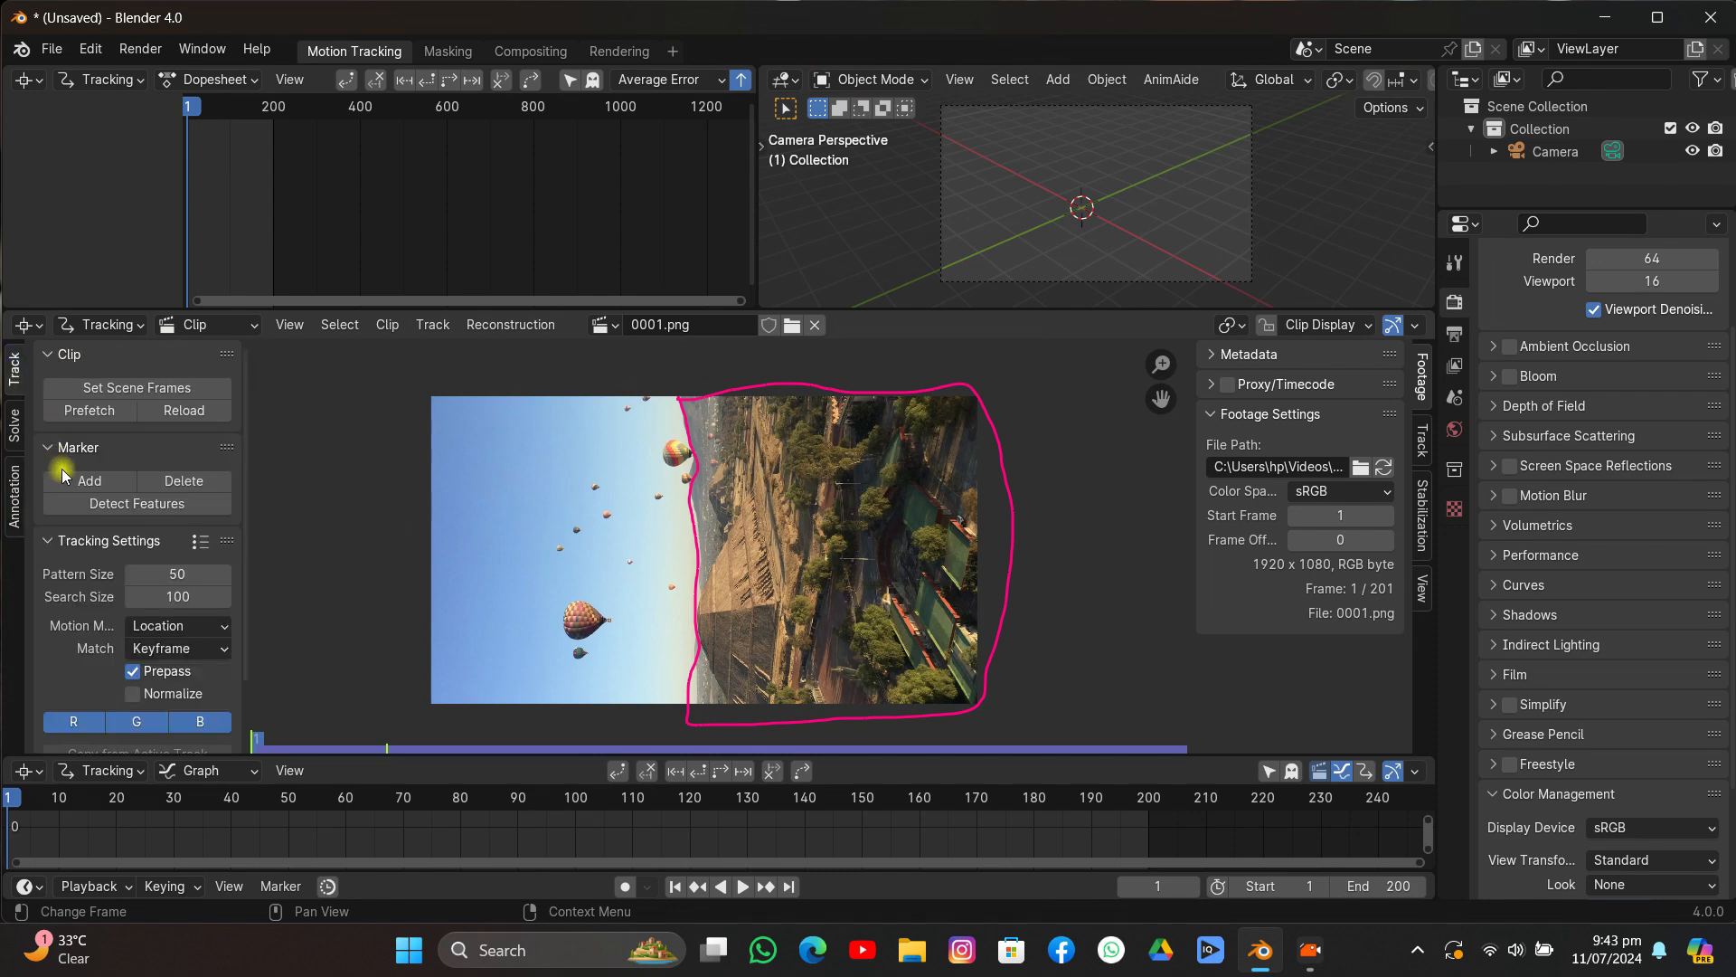
{"action": "left_click", "coordinate": [106, 512]}
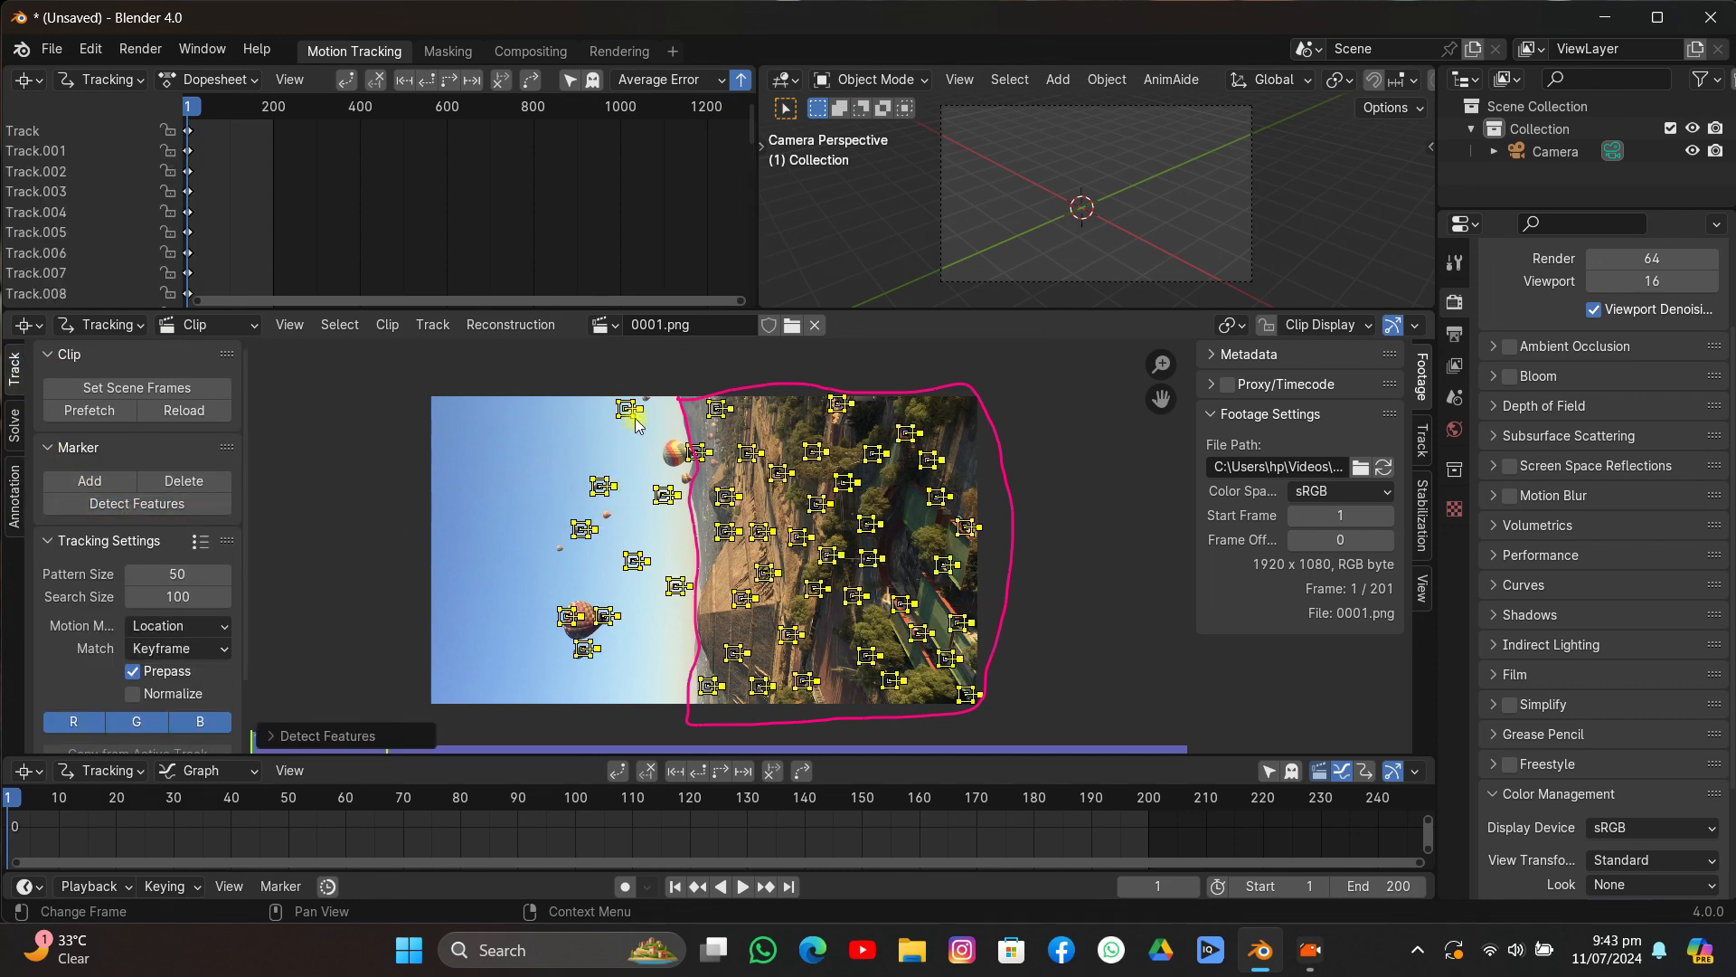
{"action": "left_click", "coordinate": [275, 734]}
{"action": "left_click", "coordinate": [439, 654]}
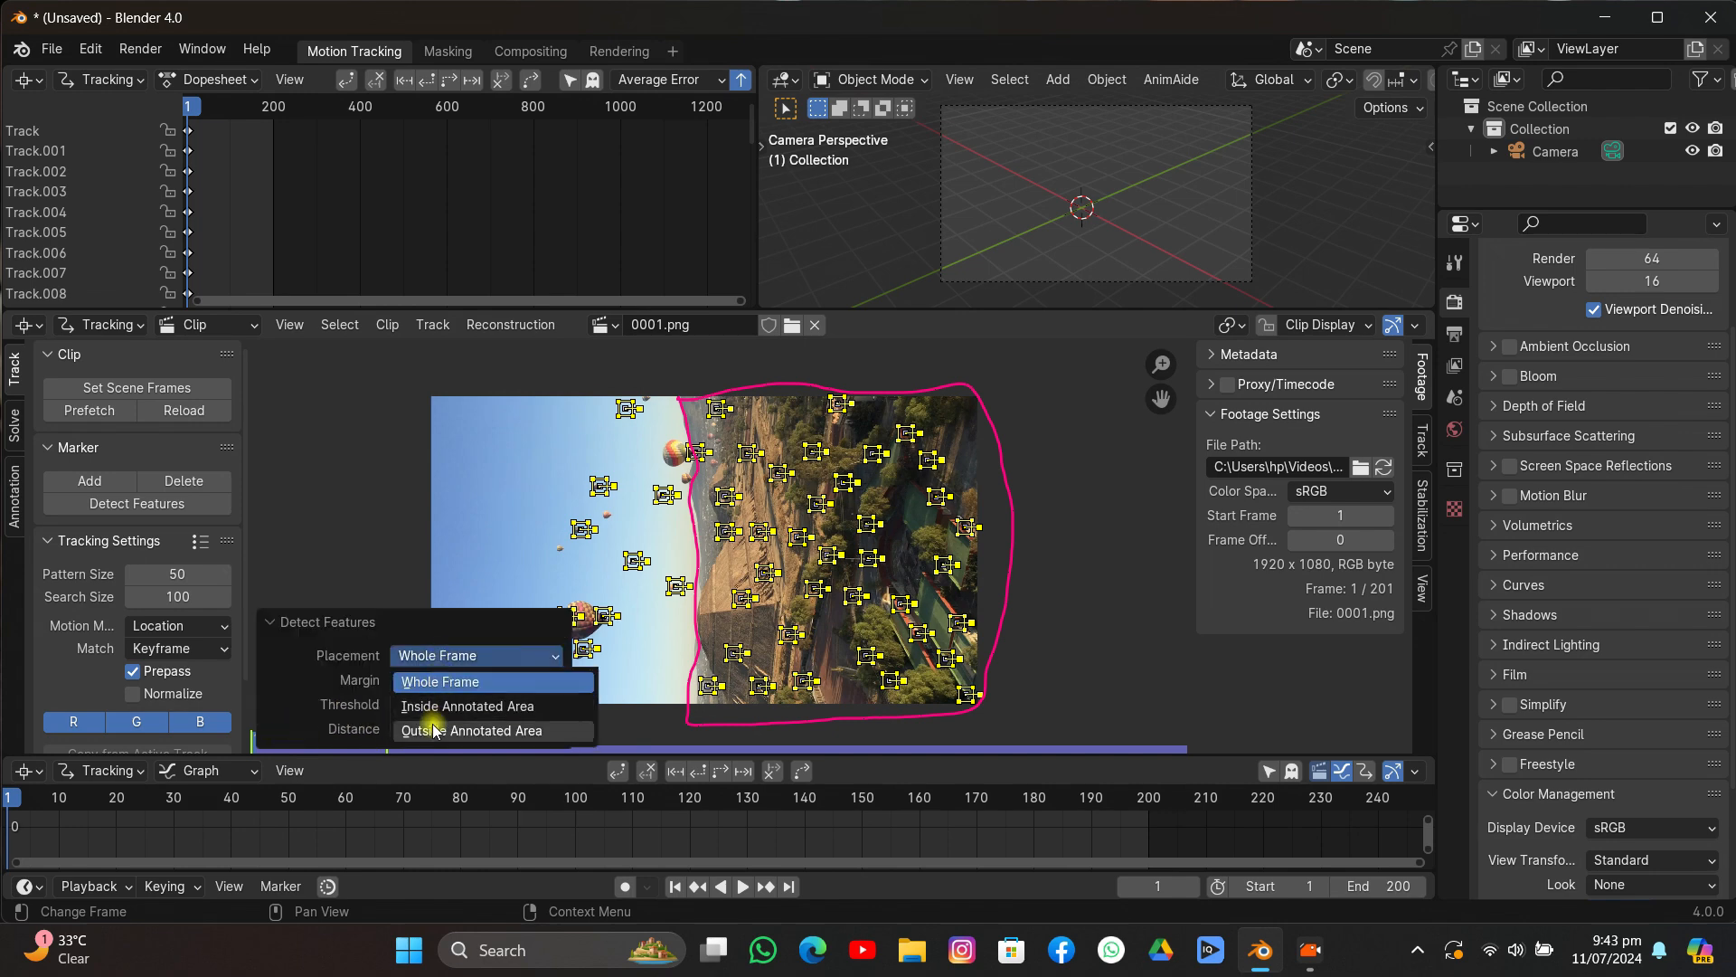
{"action": "left_click", "coordinate": [461, 729]}
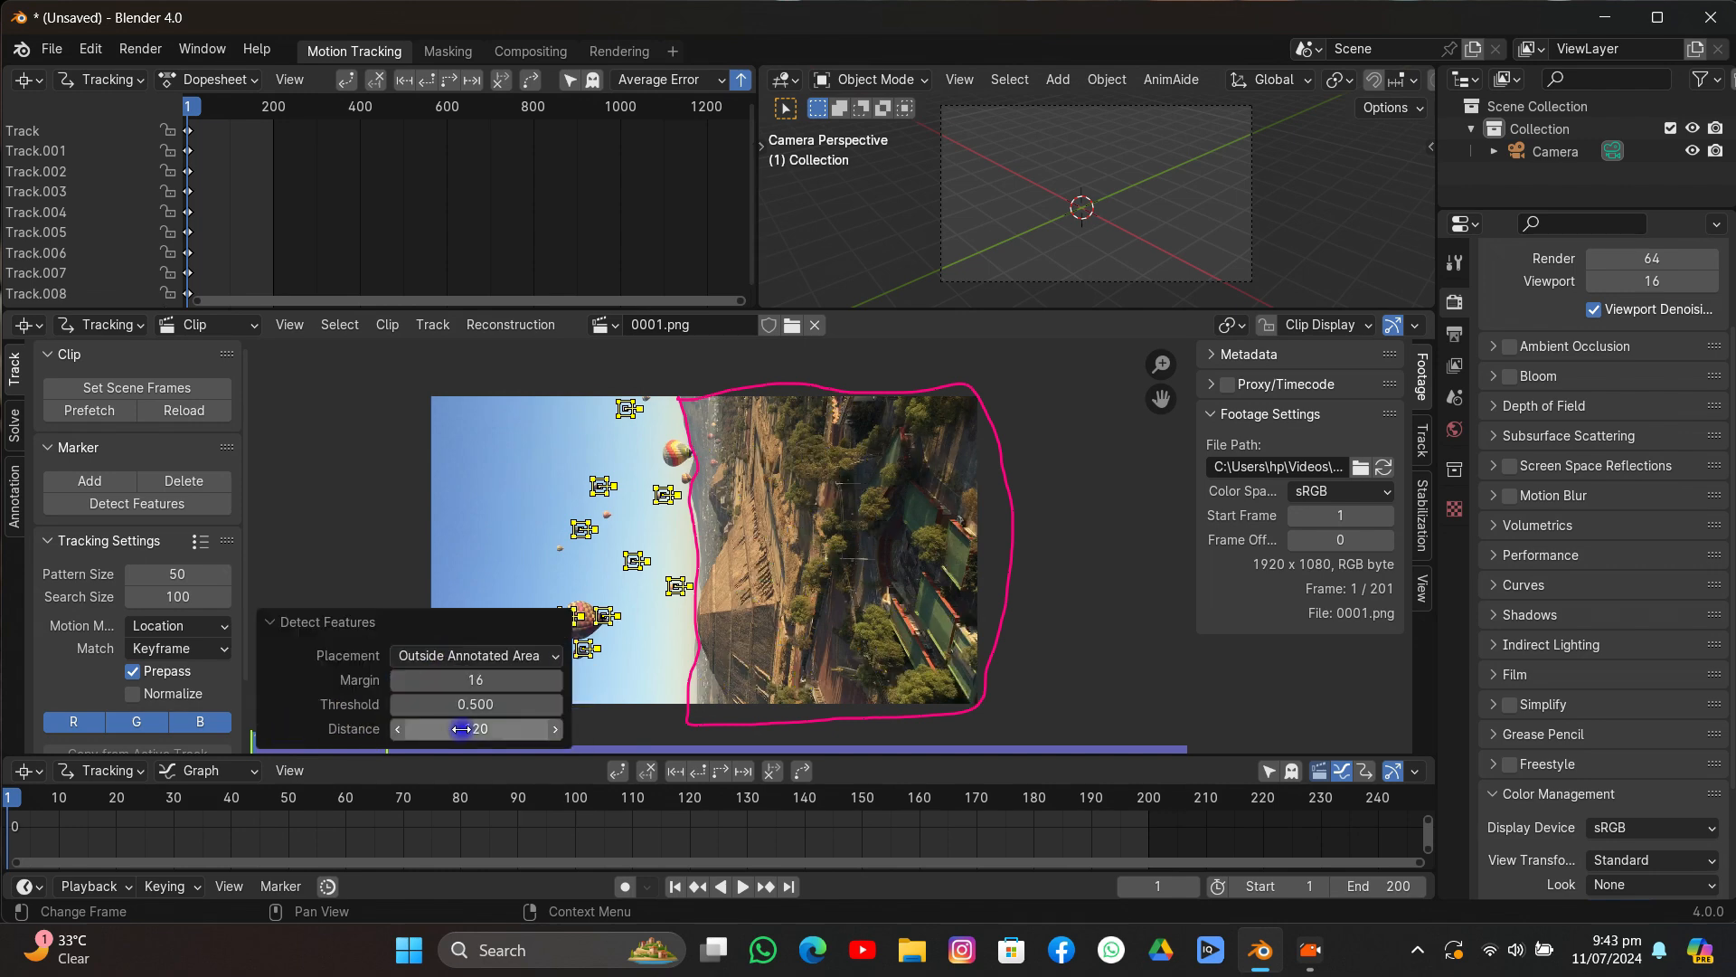
{"action": "left_click", "coordinate": [453, 655]}
{"action": "left_click", "coordinate": [448, 706]}
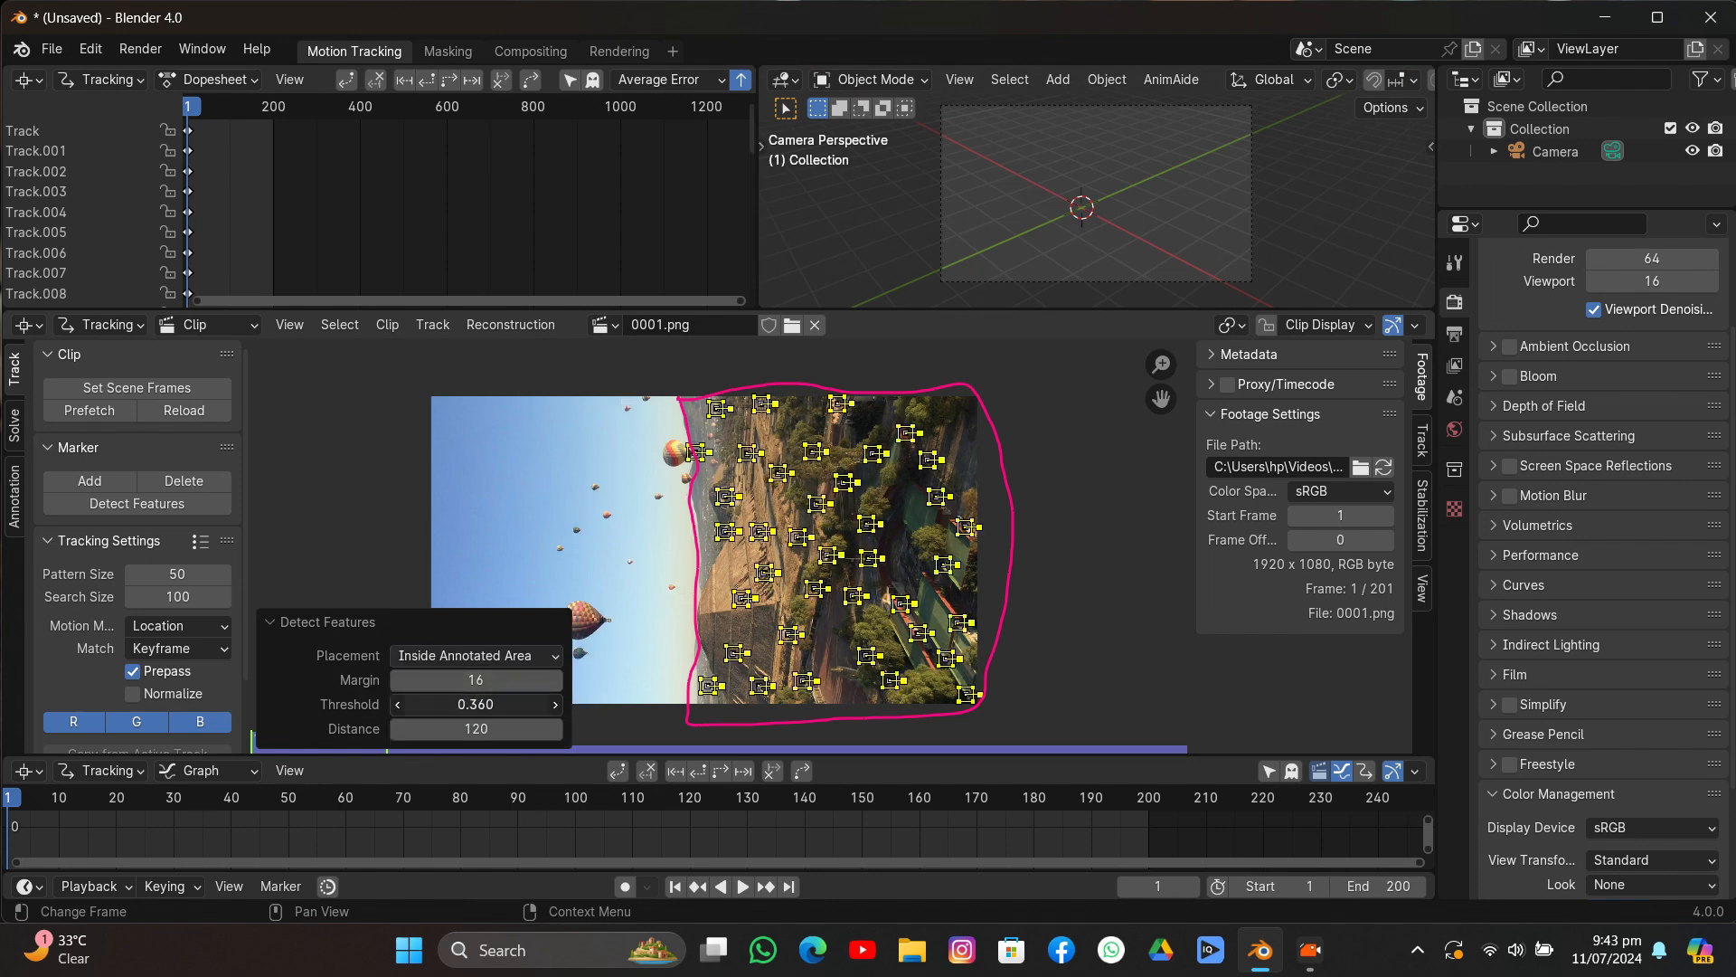
{"action": "mouse_move", "coordinate": [476, 704]}
{"action": "left_mouse_down"}
{"action": "mouse_move", "coordinate": [437, 704]}
{"action": "mouse_move", "coordinate": [463, 729]}
{"action": "left_mouse_up"}
{"action": "left_click", "coordinate": [334, 623]}
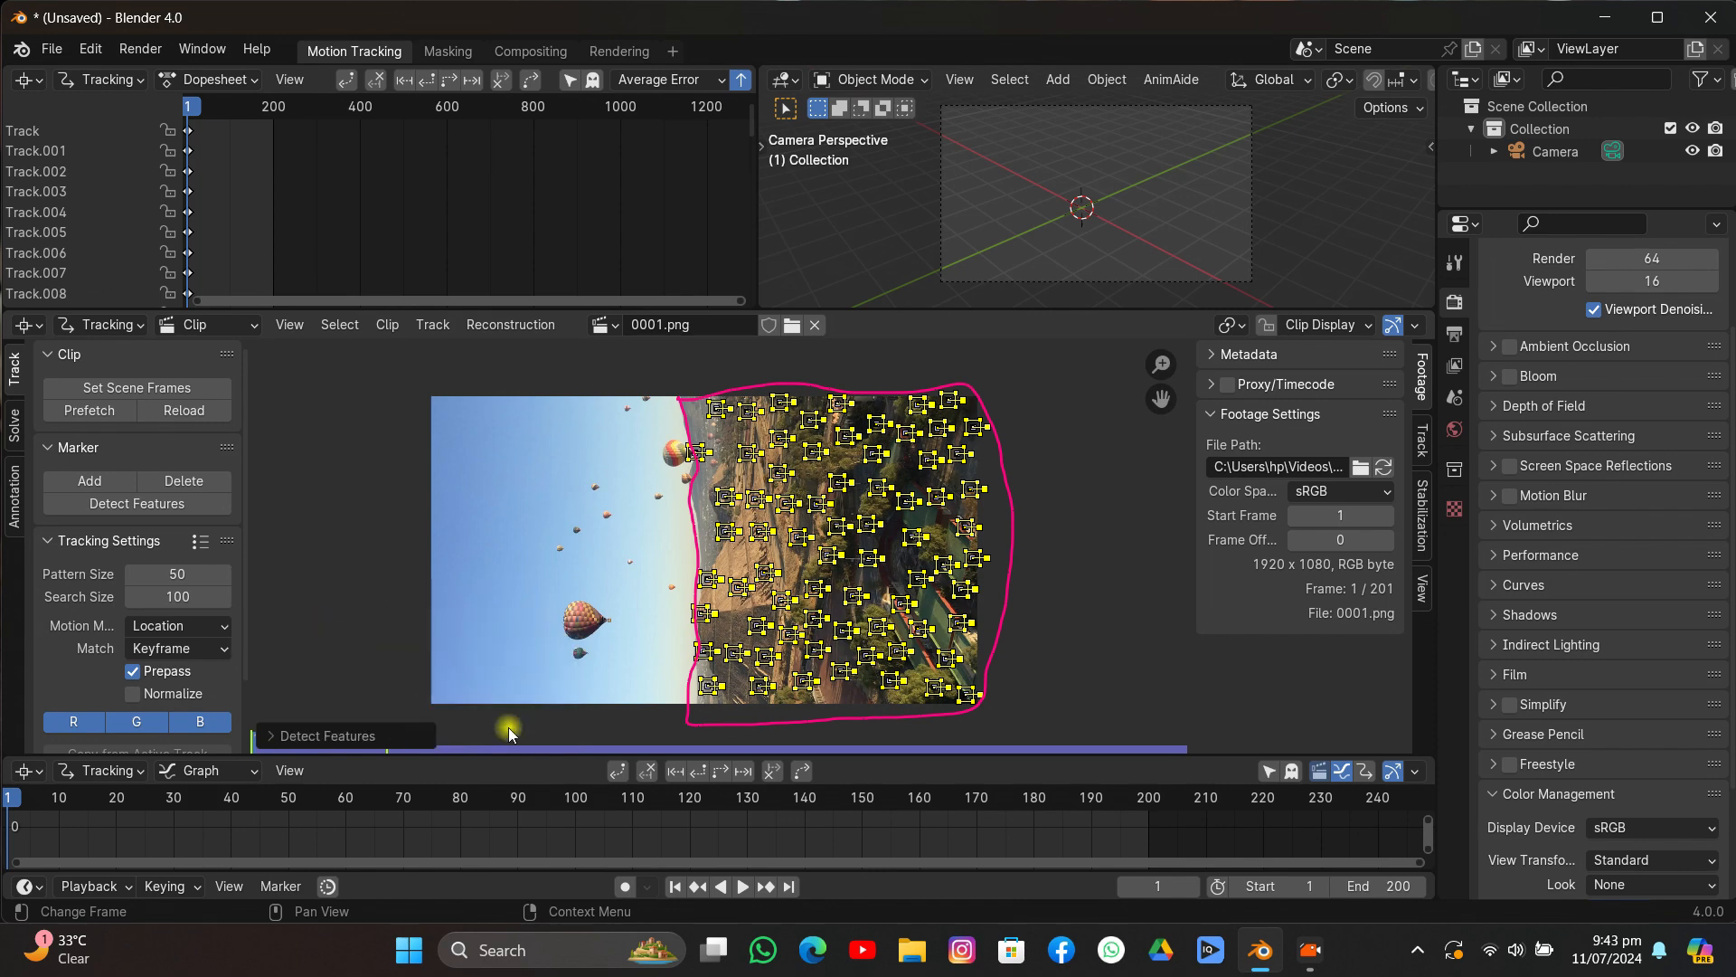
Track the markers forward to frame 200, detect features again on that frame, and track backward to frame 1.
{"action": "left_click", "coordinate": [714, 774]}
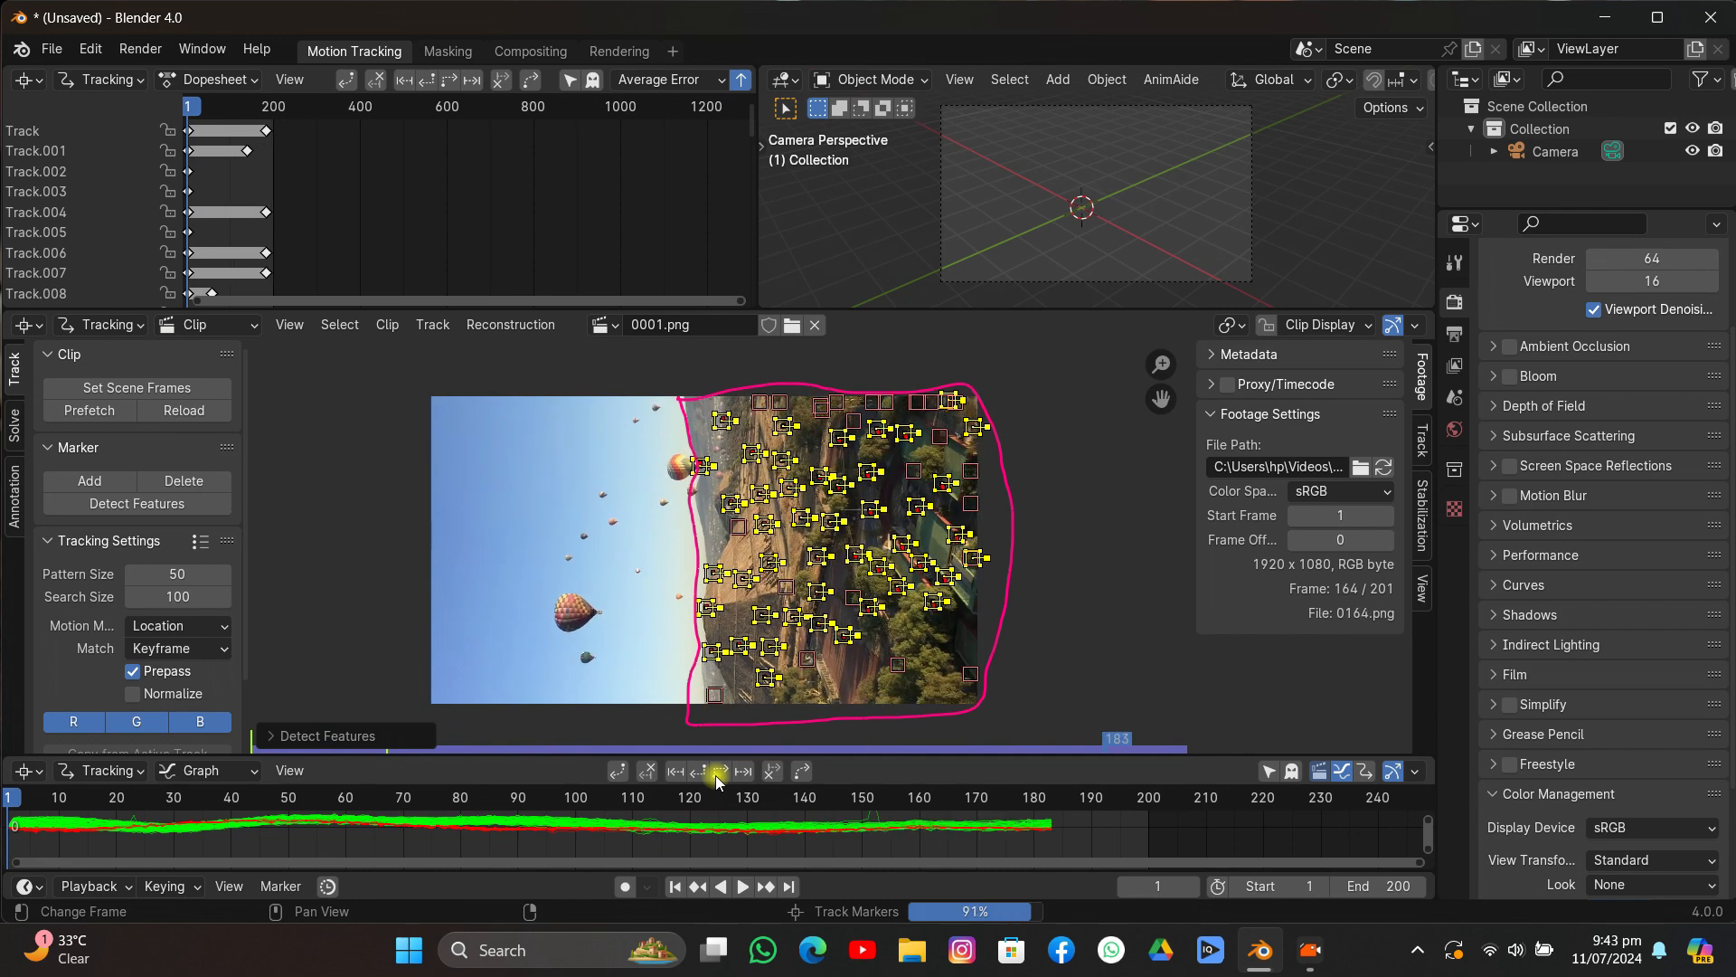
{"action": "left_click", "coordinate": [181, 508]}
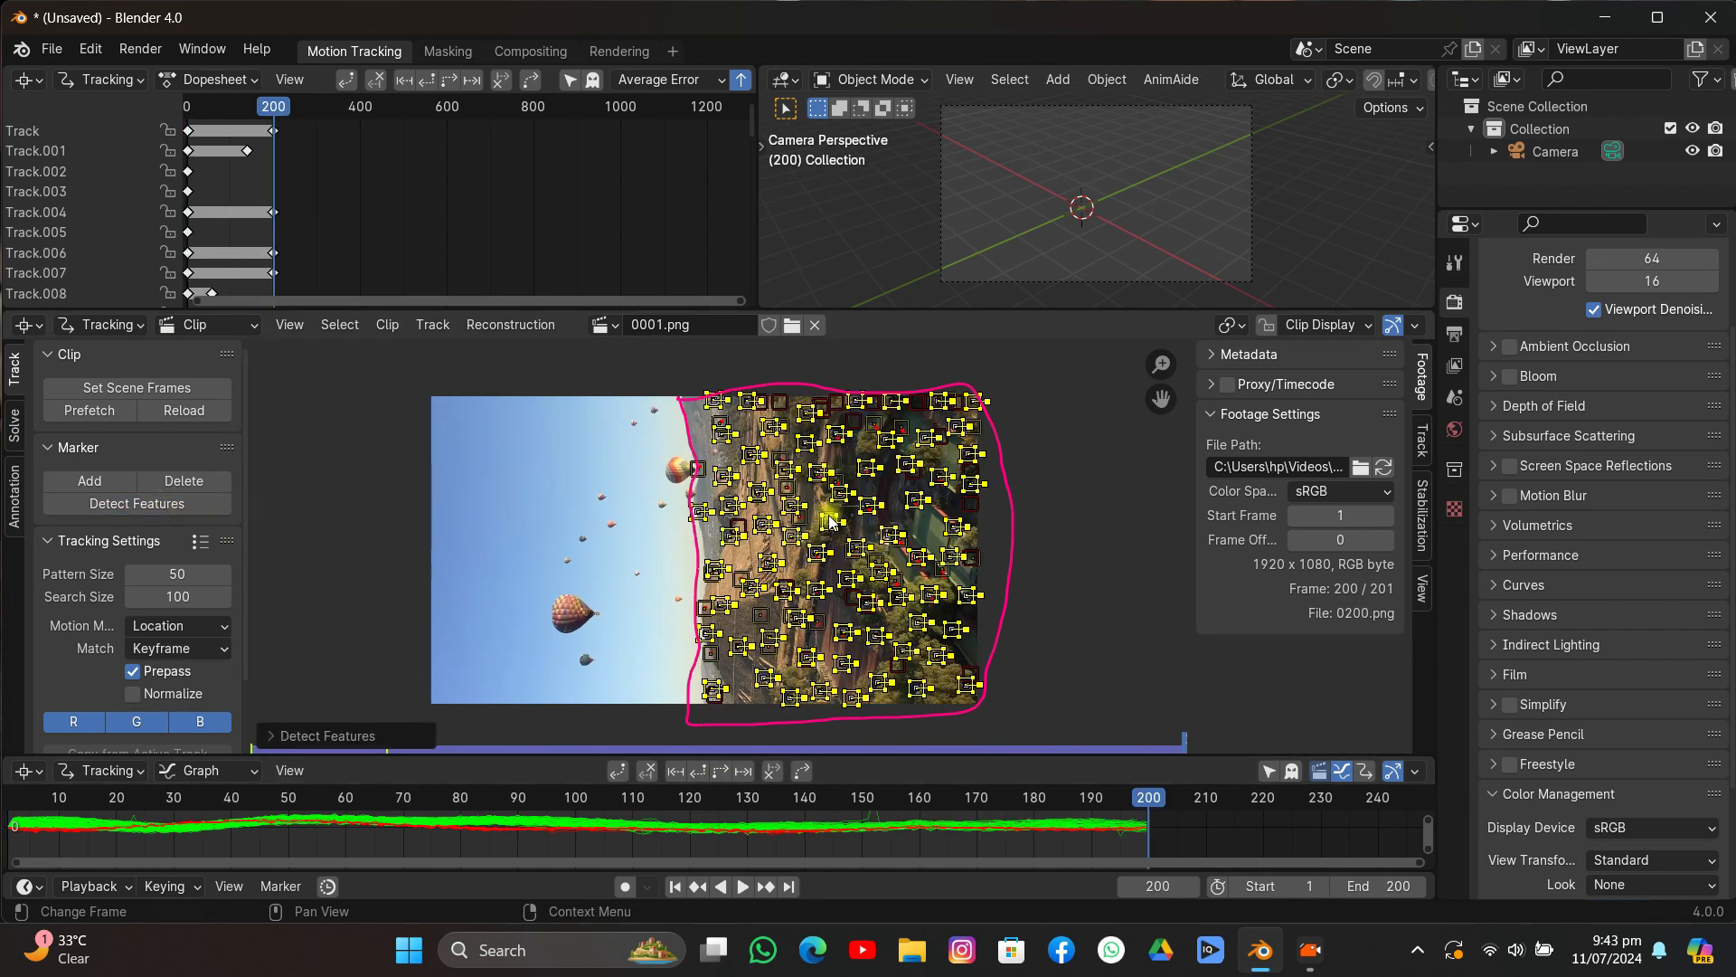
{"action": "left_click", "coordinate": [702, 771]}
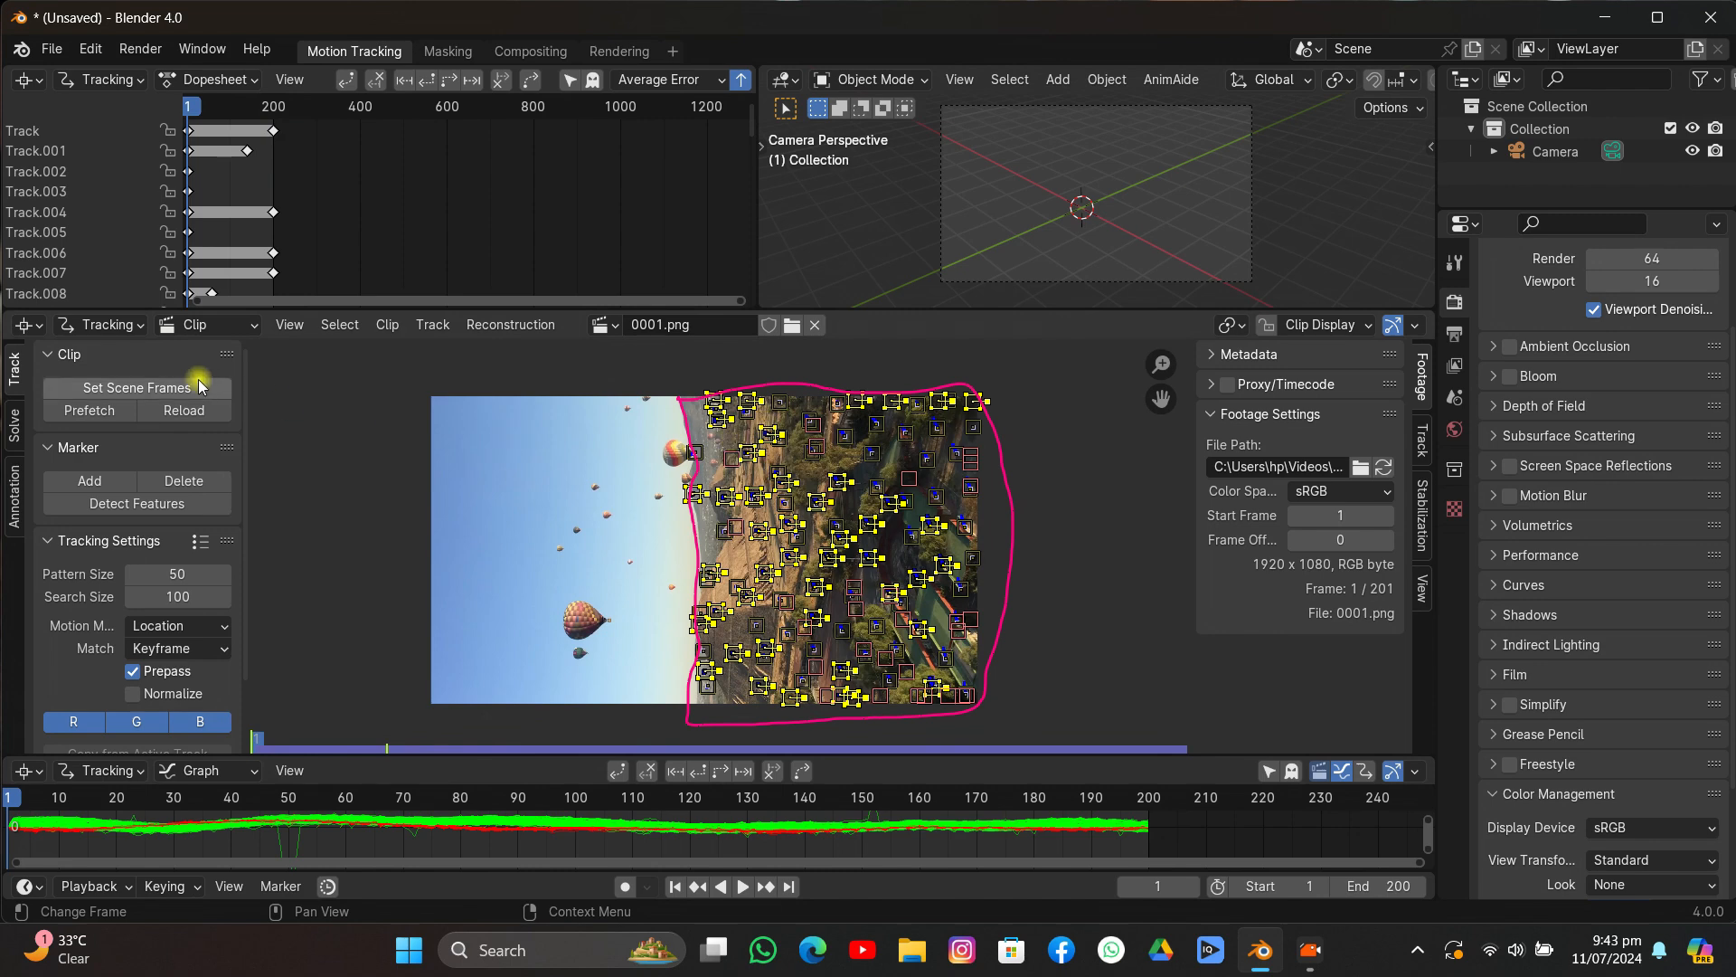
Scrub the tracked clip to choose the solve keyframes, setting Keyframe A to 40 and Keyframe B to 130.
{"action": "left_click", "coordinate": [13, 423]}
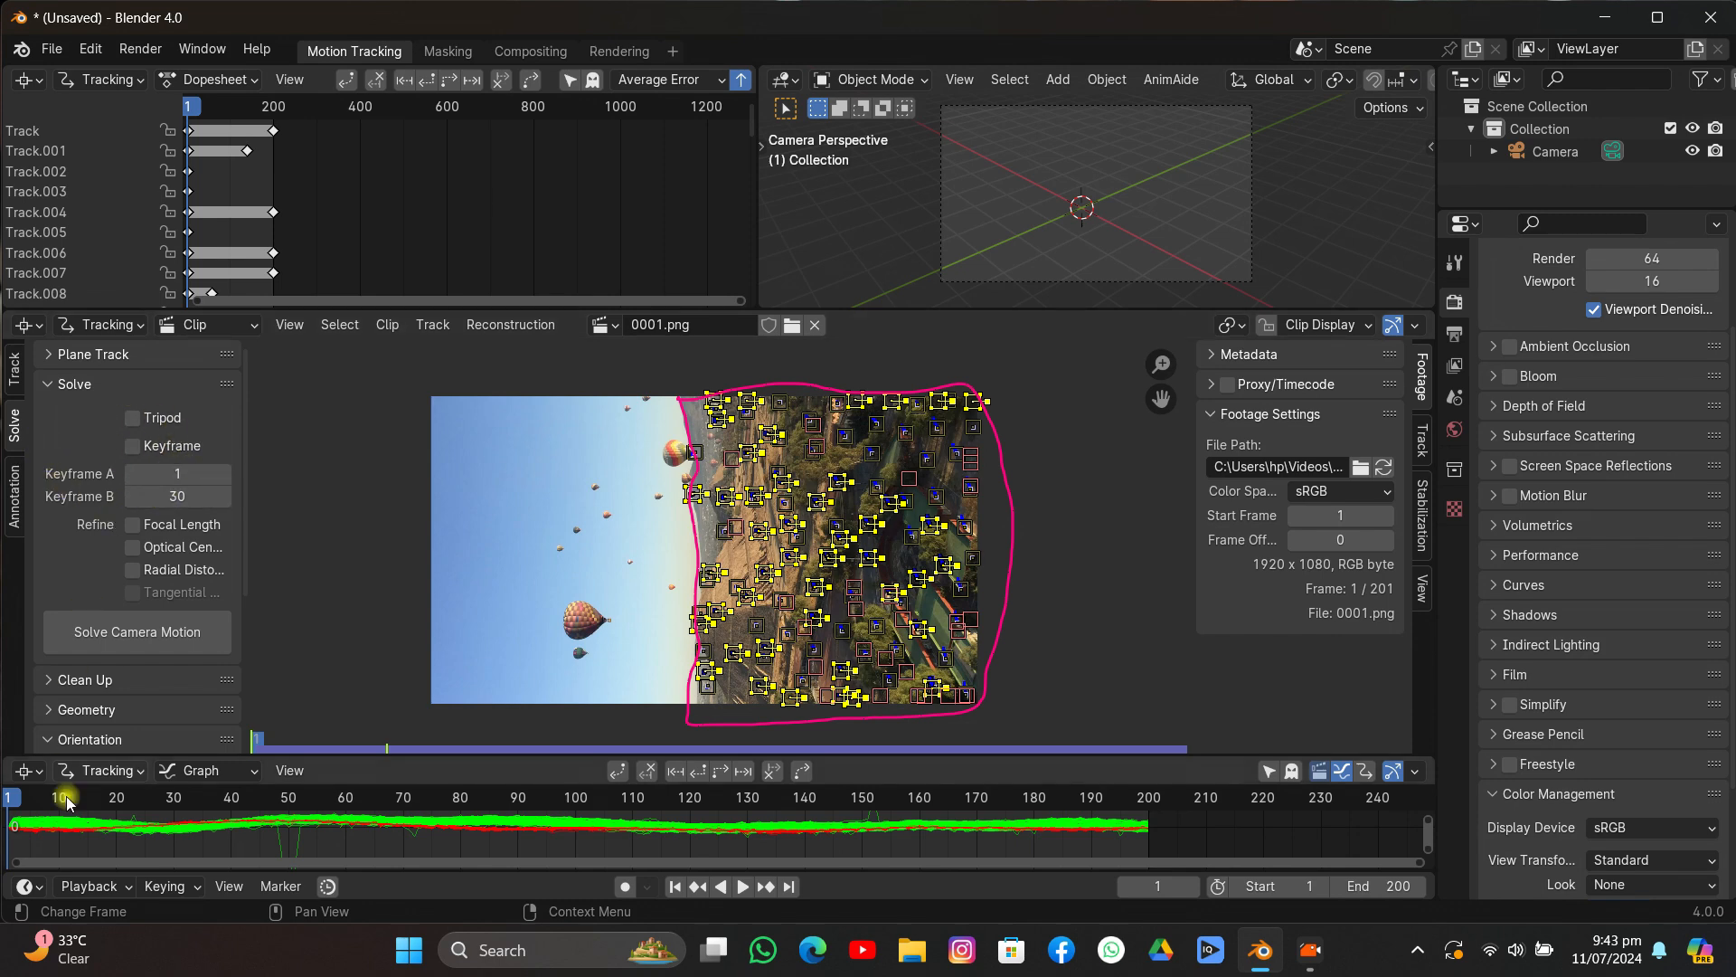
{"action": "left_click_drag", "start_coordinate": [15, 798], "coordinate": [313, 718]}
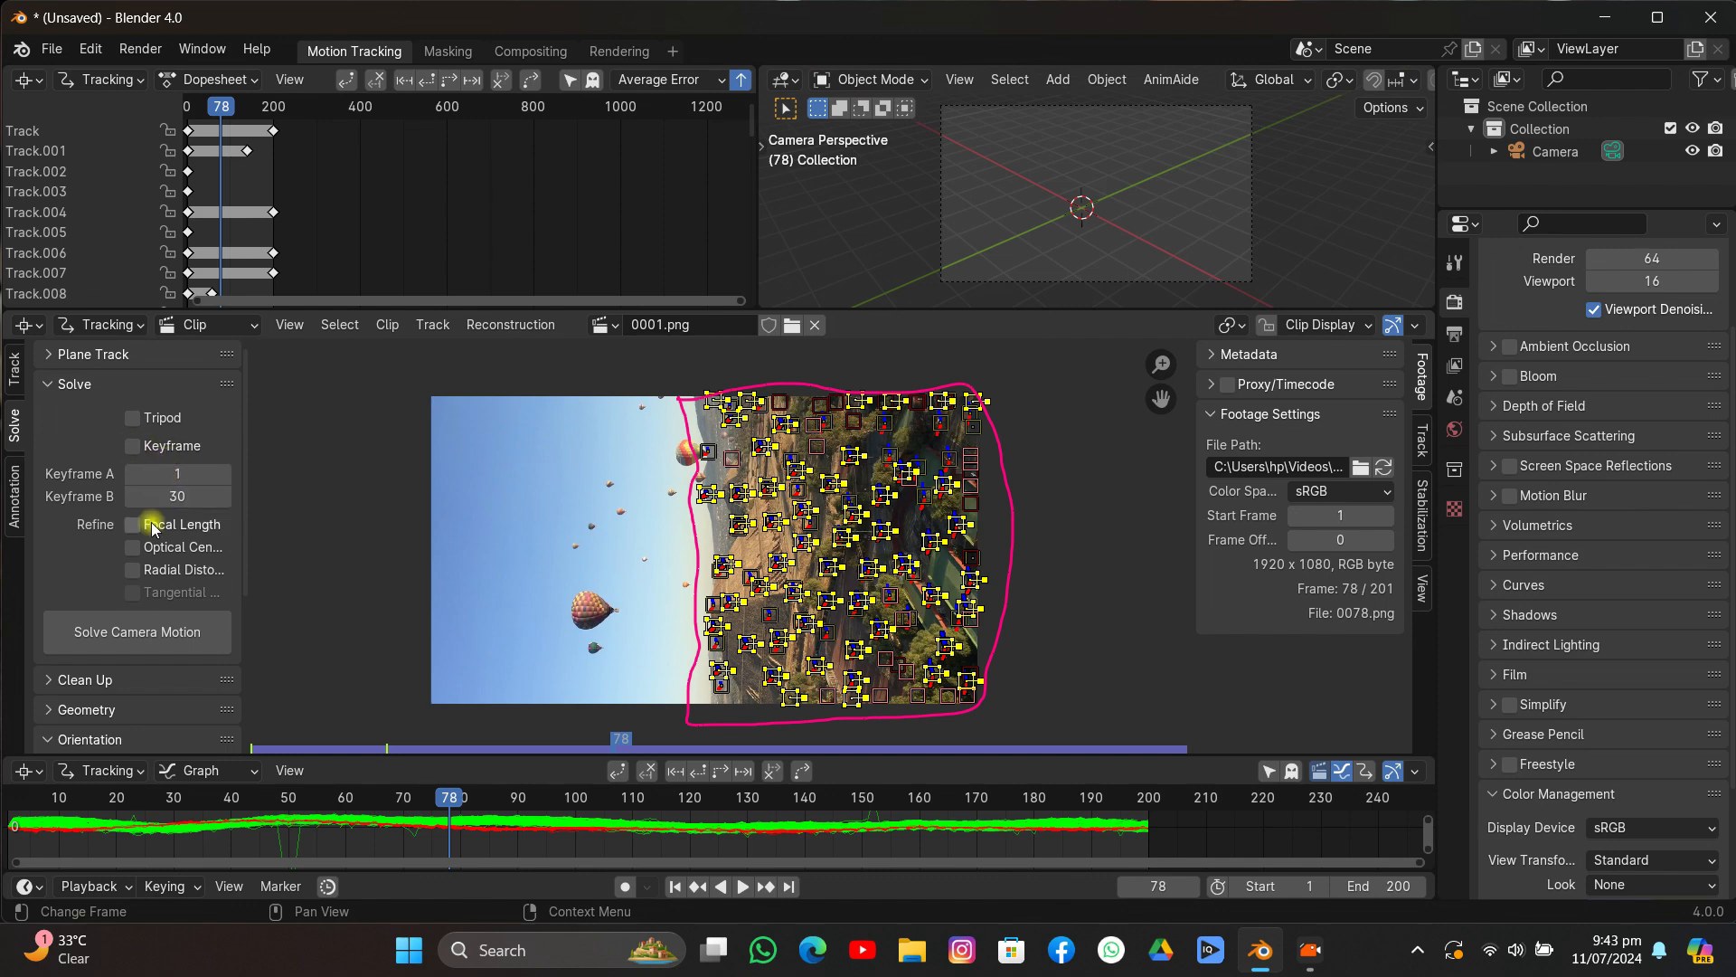
{"action": "left_click", "coordinate": [178, 474]}
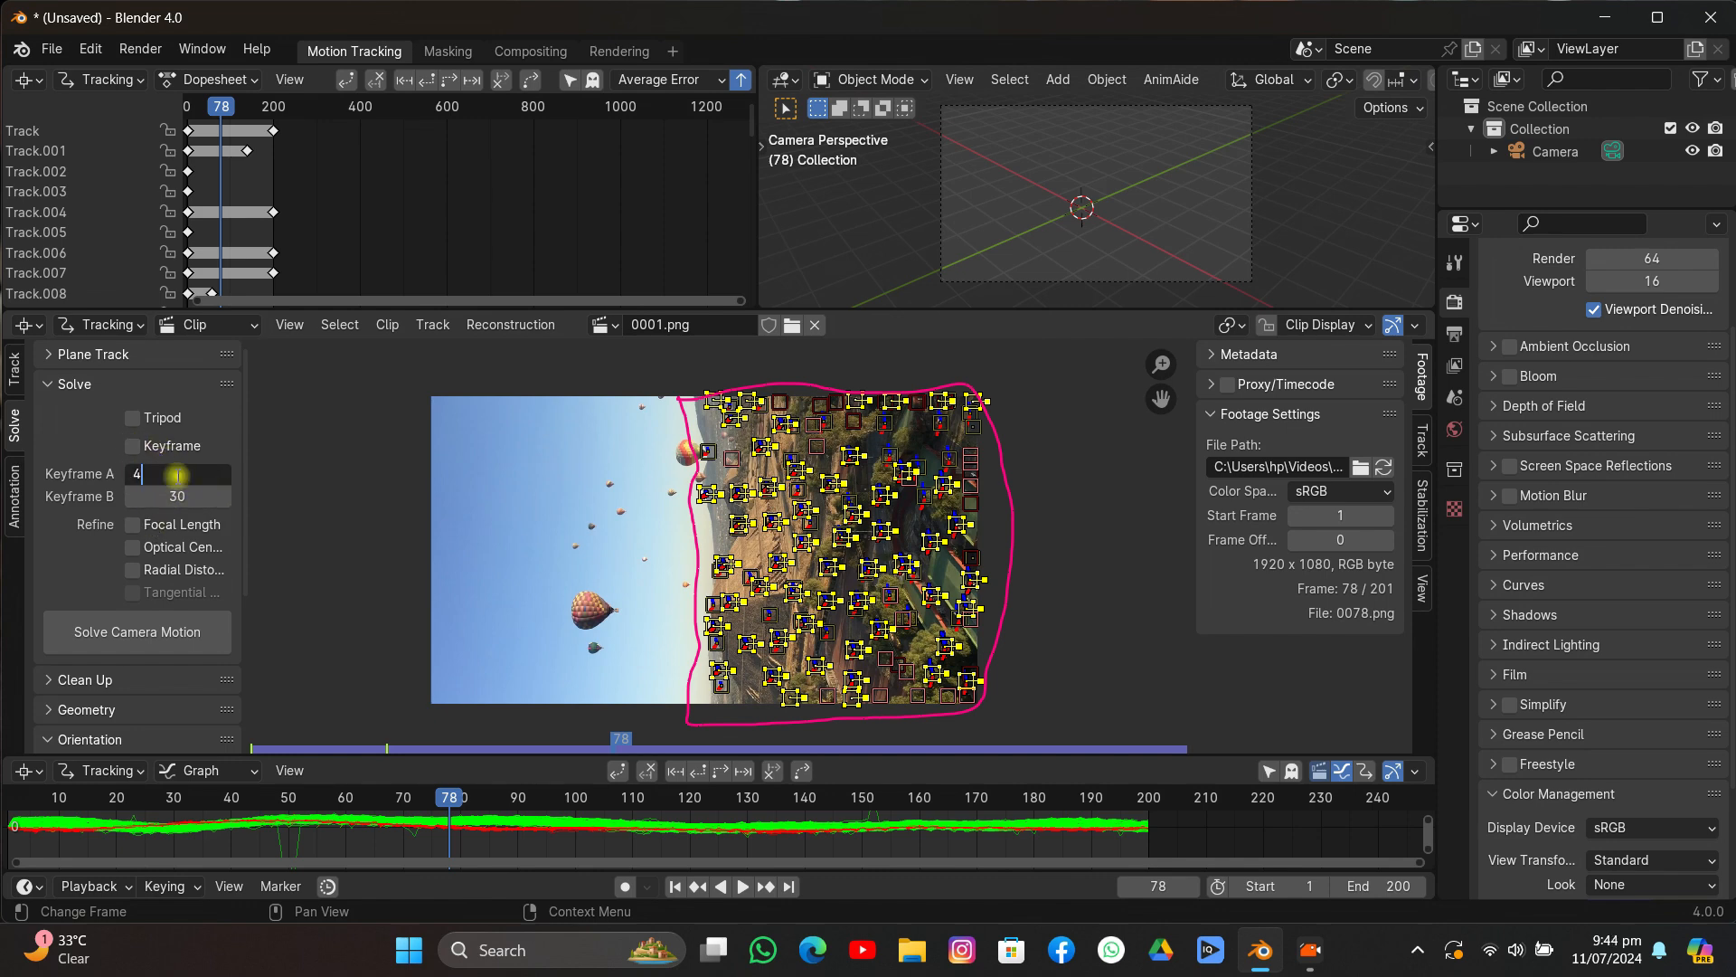
{"action": "type", "text": "40"}
{"action": "key", "text": "Return"}
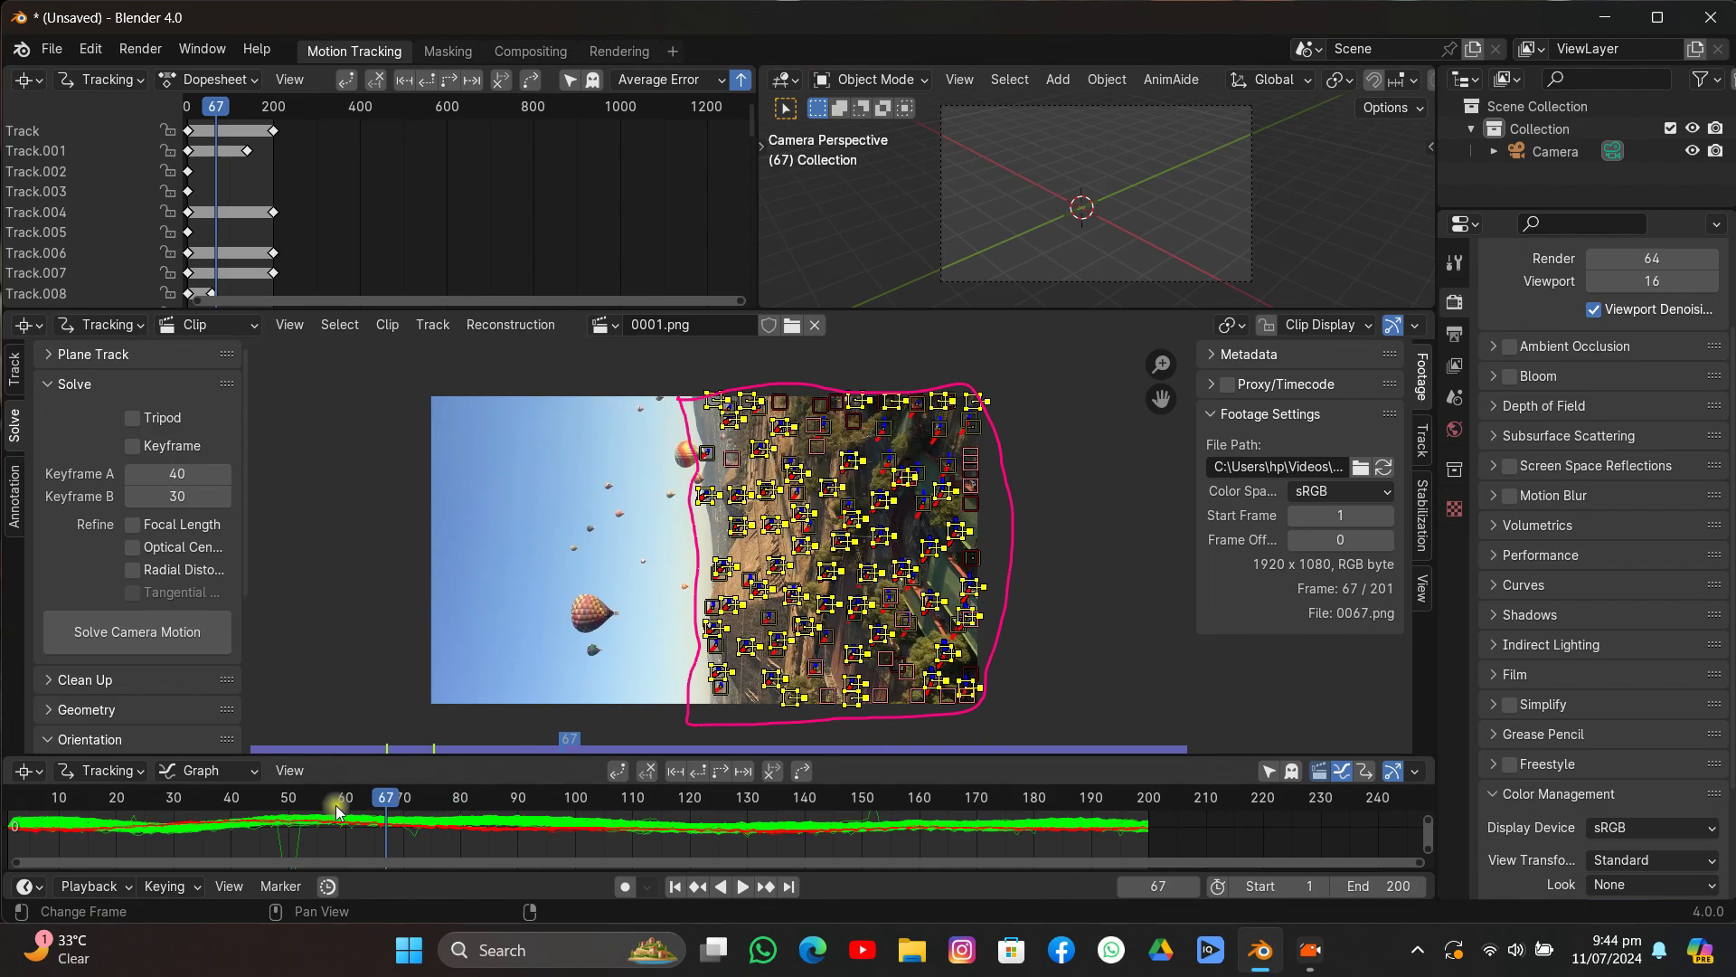
{"action": "left_click_drag", "start_coordinate": [785, 749], "coordinate": [449, 776]}
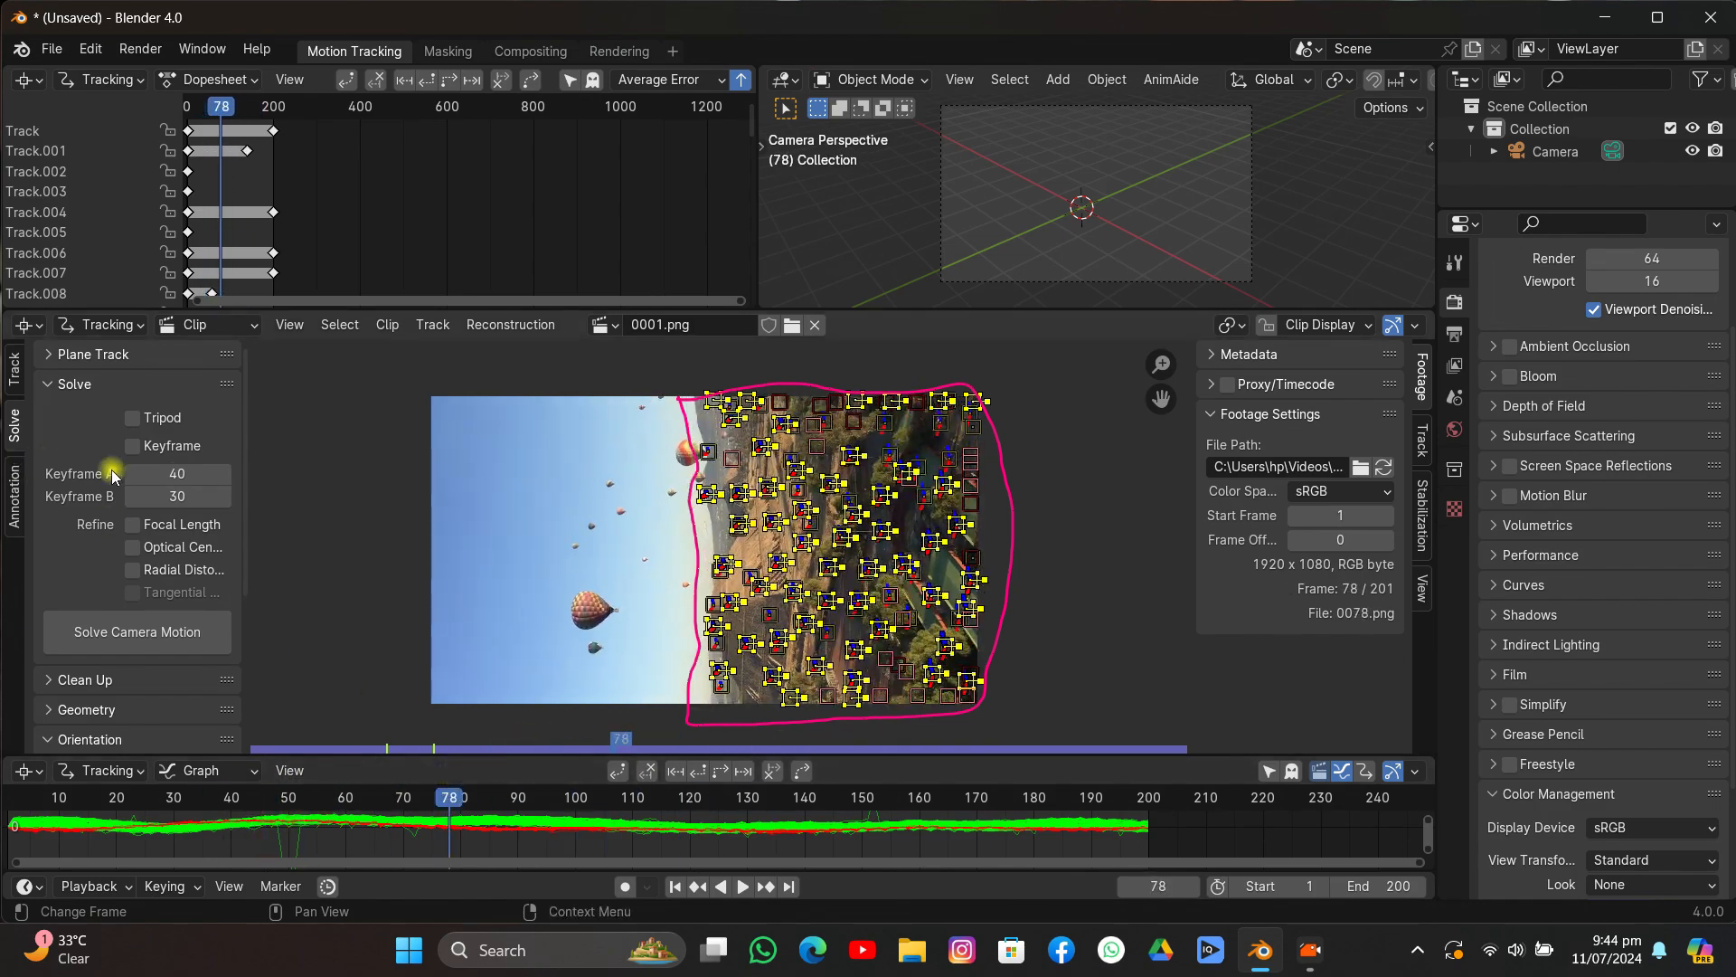
{"action": "left_click", "coordinate": [180, 499]}
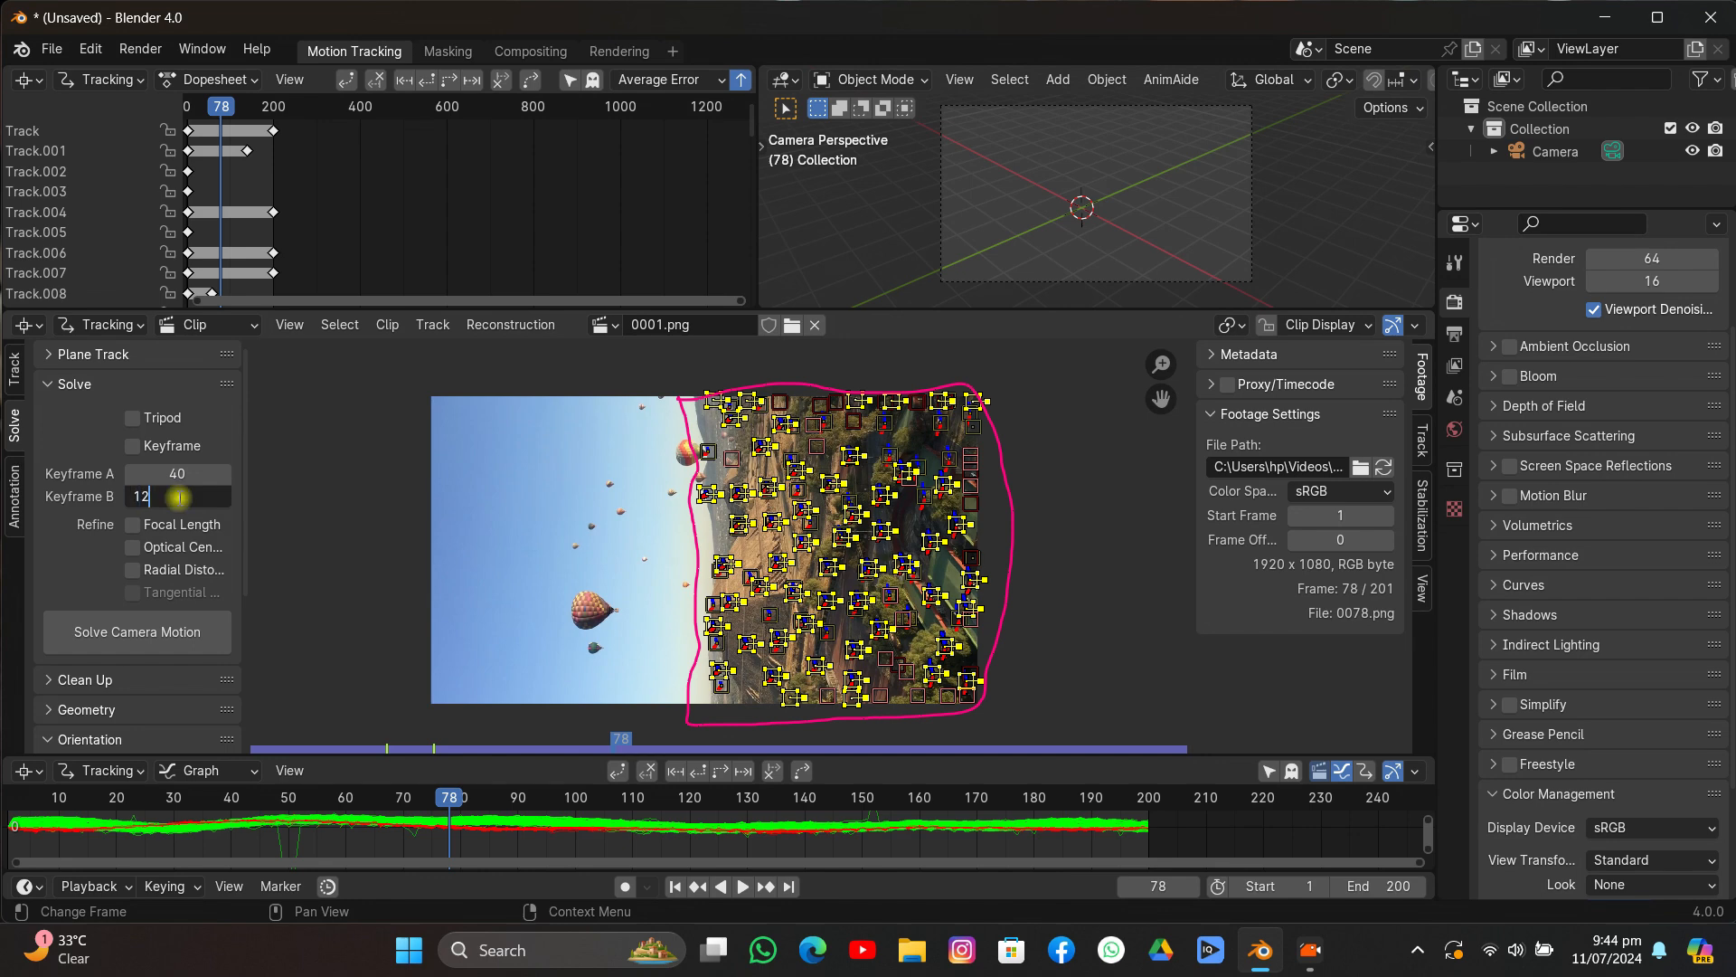
{"action": "type", "text": "130"}
{"action": "key", "text": "Return"}
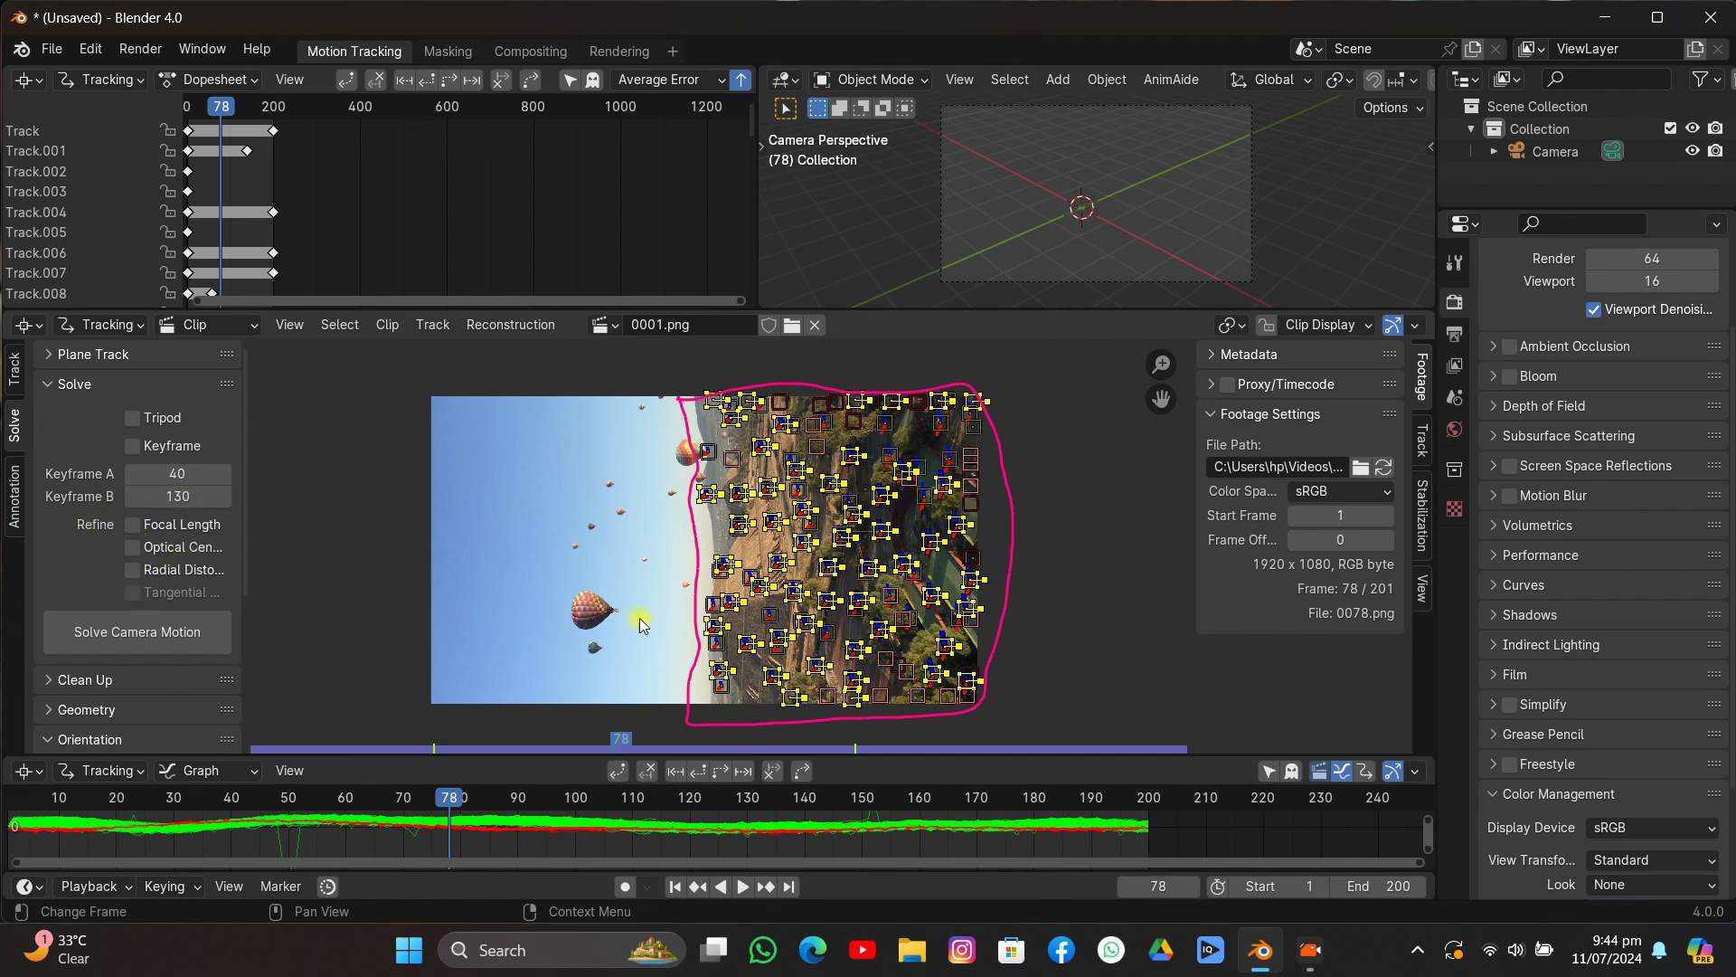
Show the camera's lens settings and solve the camera motion with focal length, optical center and radial distortion refinement enabled.
{"action": "left_click", "coordinate": [1425, 440]}
{"action": "left_click", "coordinate": [1271, 511]}
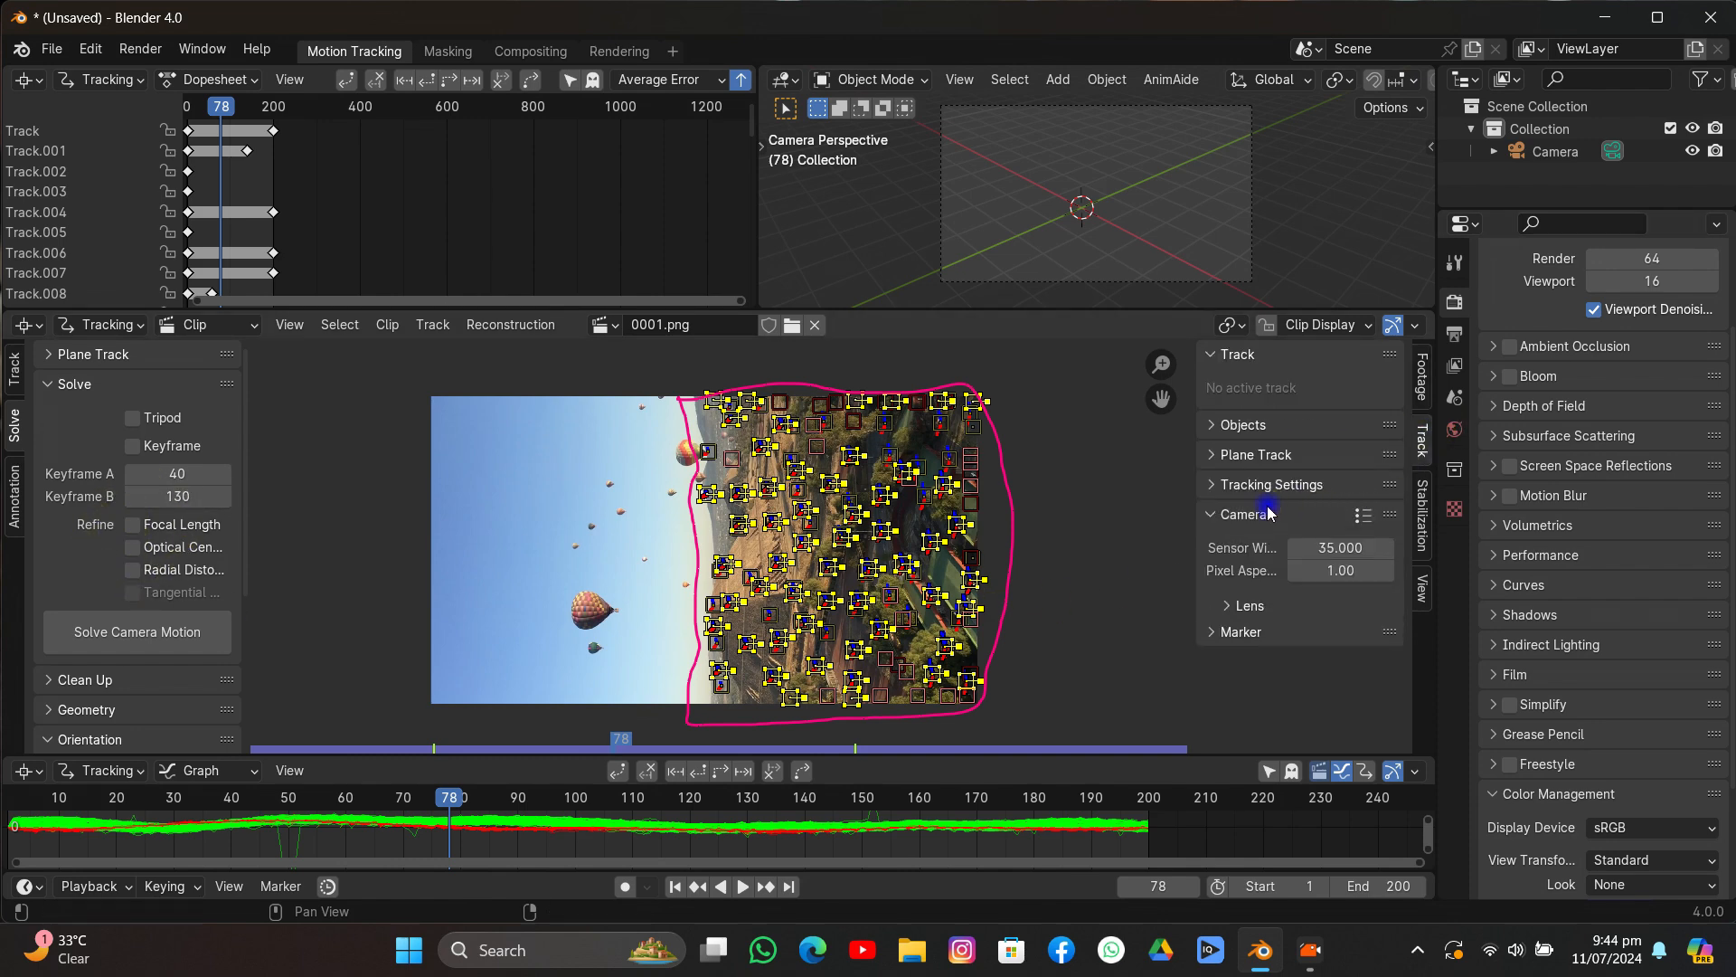
{"action": "left_click", "coordinate": [1252, 604]}
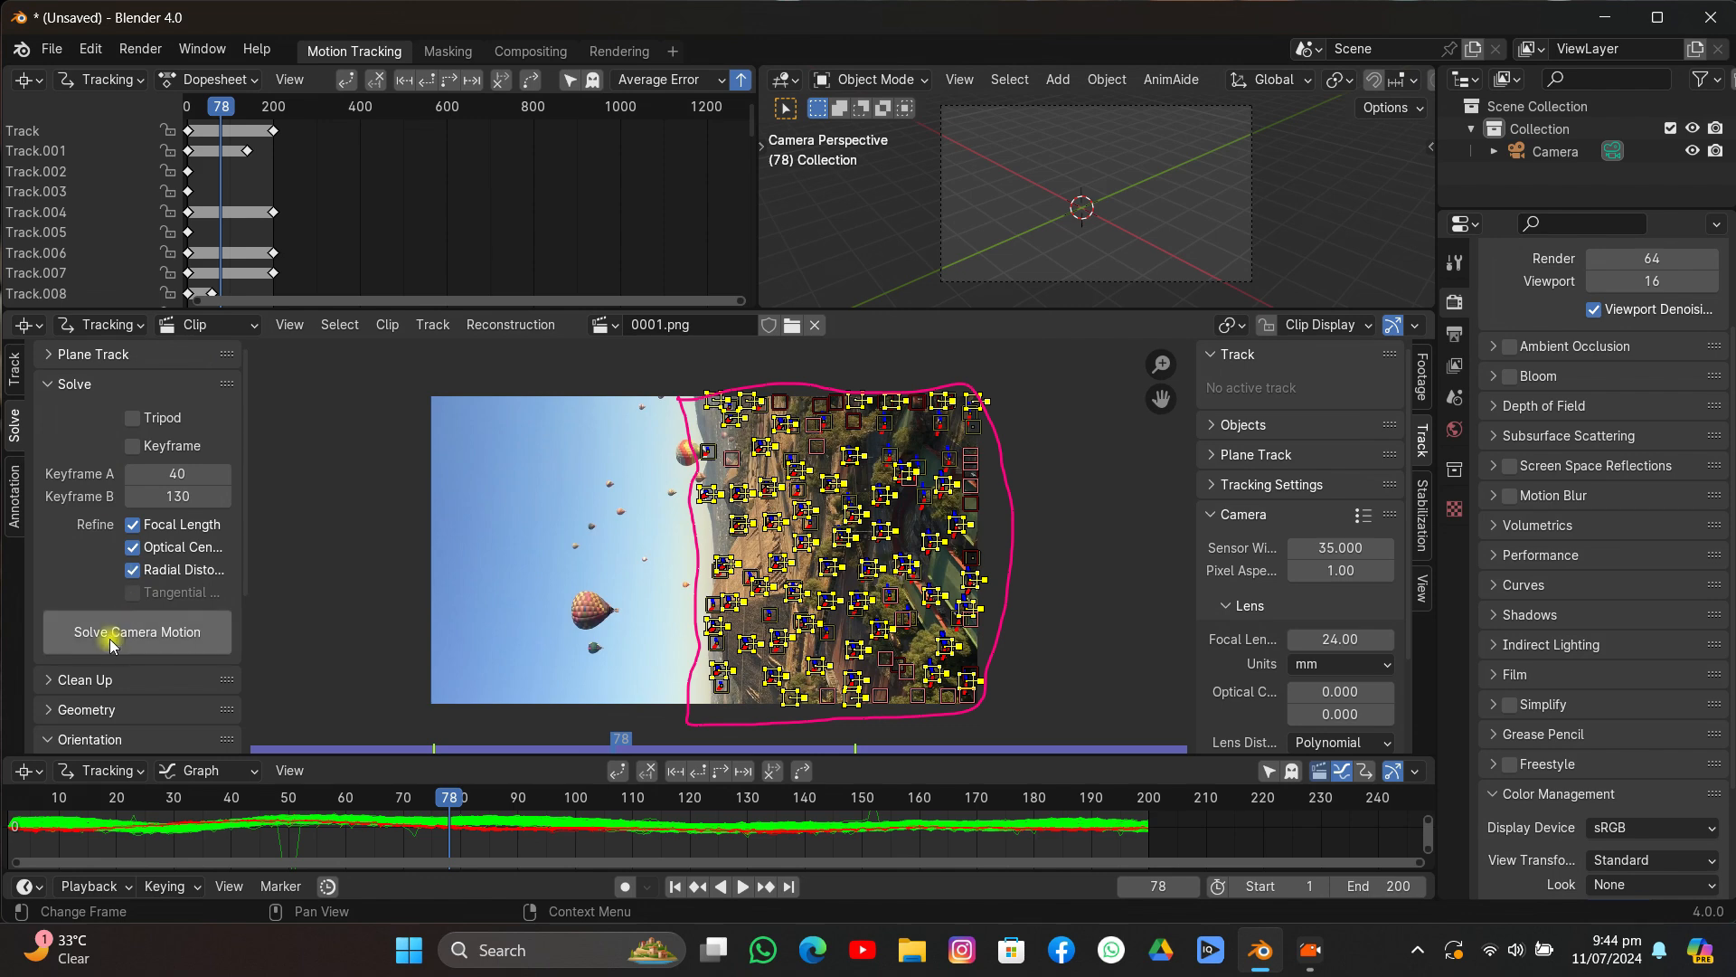
{"action": "left_click", "coordinate": [139, 632]}
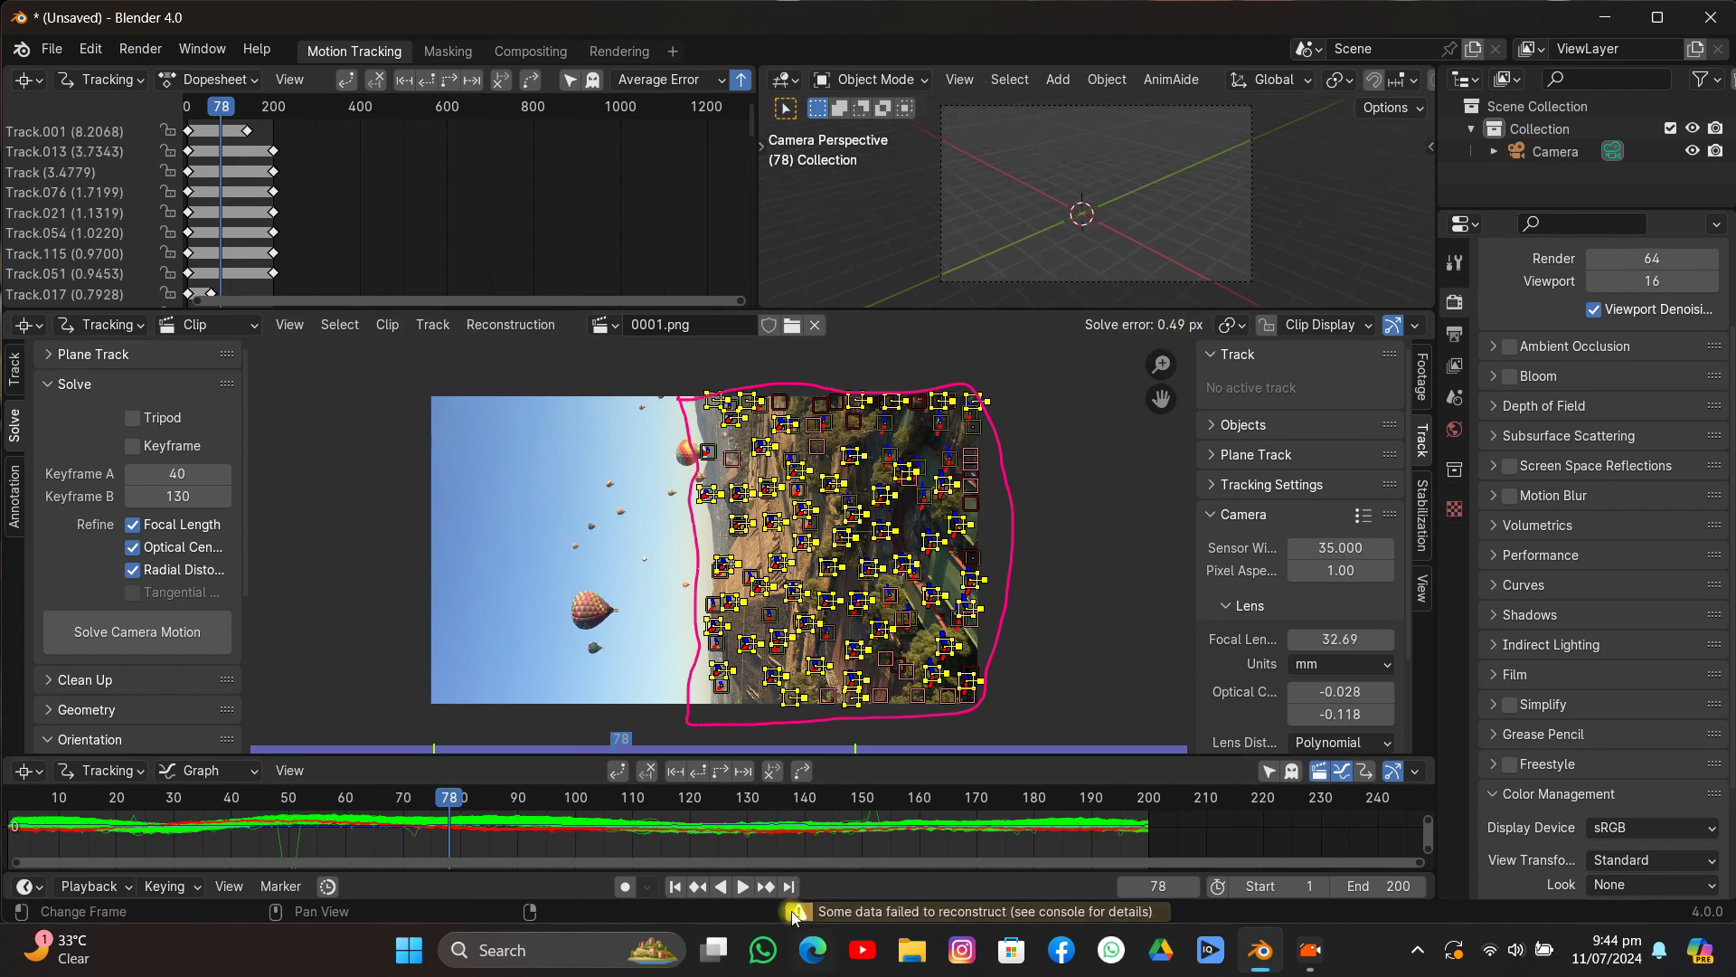
Filter the tracks in the solve clean-up options to select the problematic ones.
{"action": "left_click", "coordinate": [87, 679]}
{"action": "scroll", "coordinate": [115, 618], "scroll_direction": "down", "scroll_amount": 4}
{"action": "left_click", "coordinate": [118, 637]}
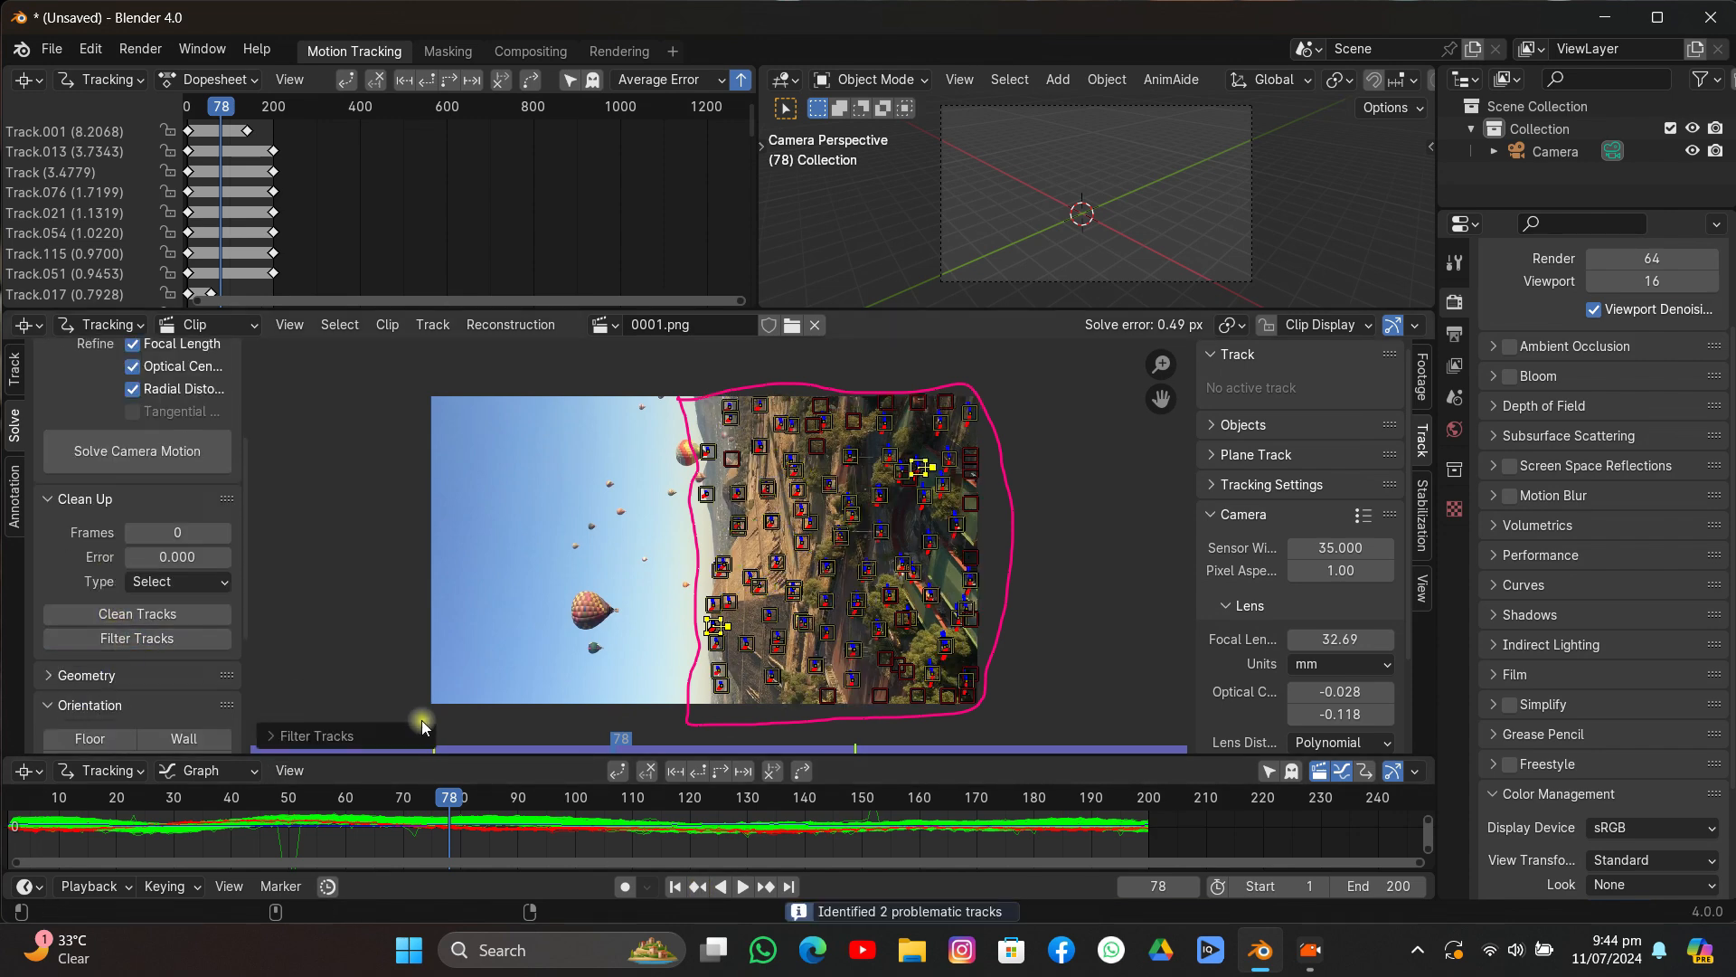
Lower the Filter Tracks threshold to 2.48, delete the selected problematic tracks, and solve the camera motion again.
{"action": "left_click", "coordinate": [394, 737]}
{"action": "left_click_drag", "start_coordinate": [439, 727], "coordinate": [306, 727]}
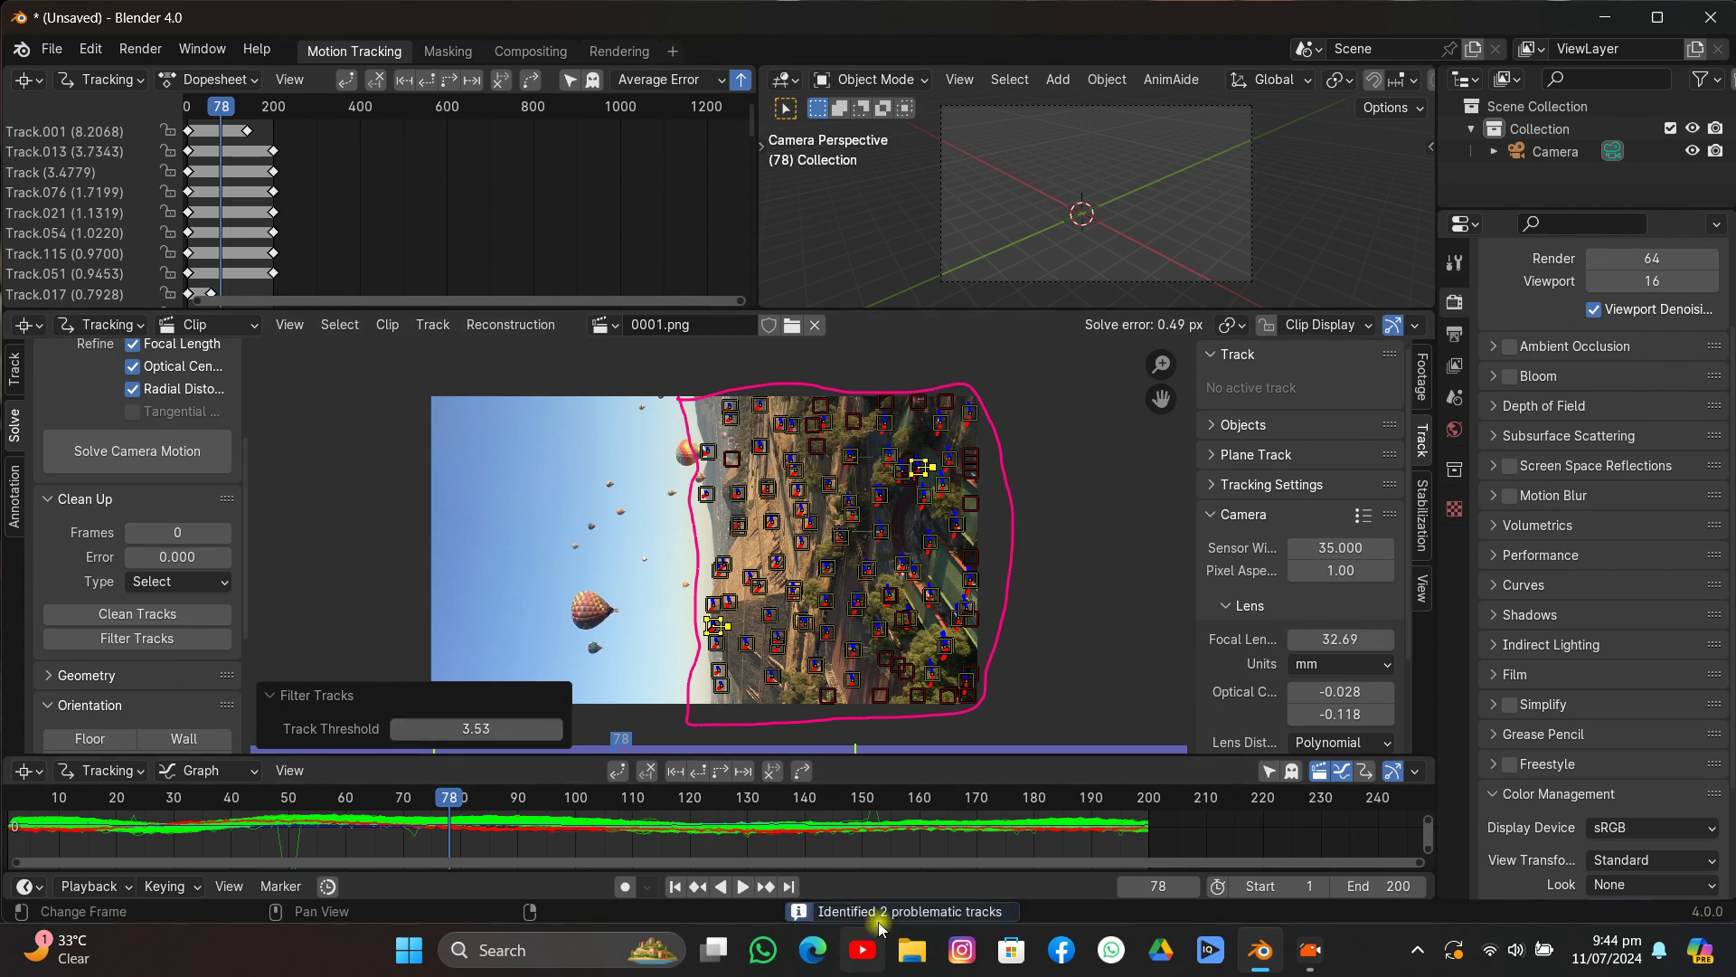
{"action": "left_click_drag", "start_coordinate": [437, 721], "coordinate": [398, 720]}
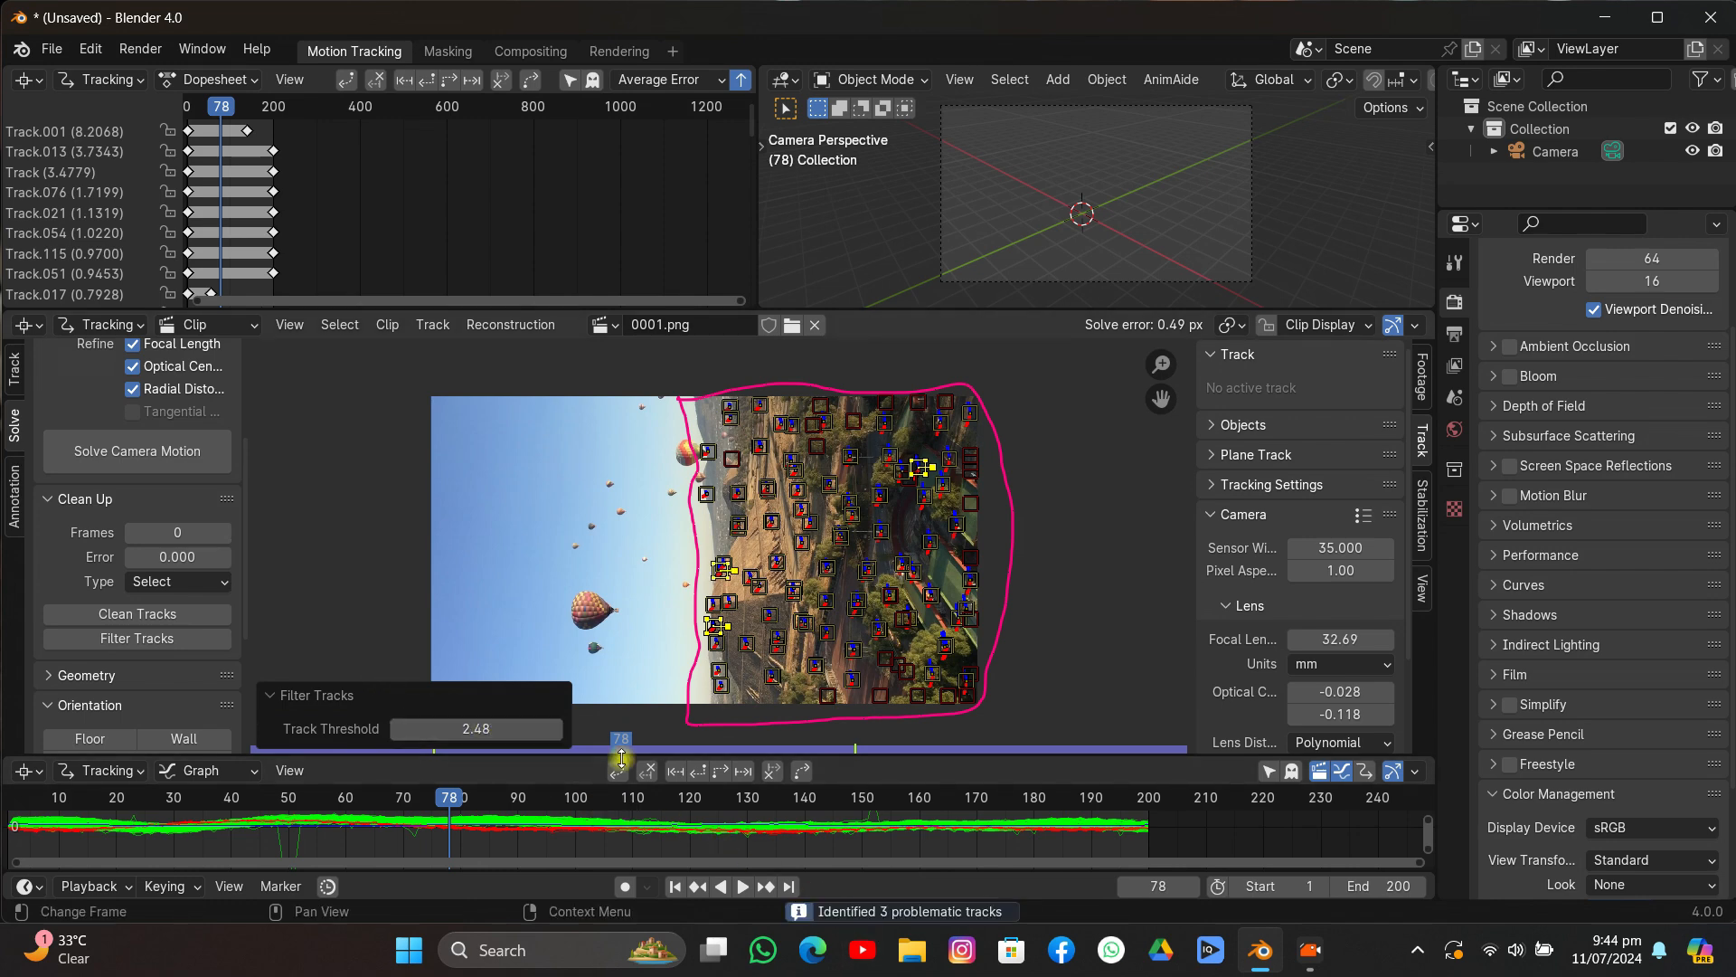
{"action": "key", "text": "x"}
{"action": "left_click", "coordinate": [762, 563]}
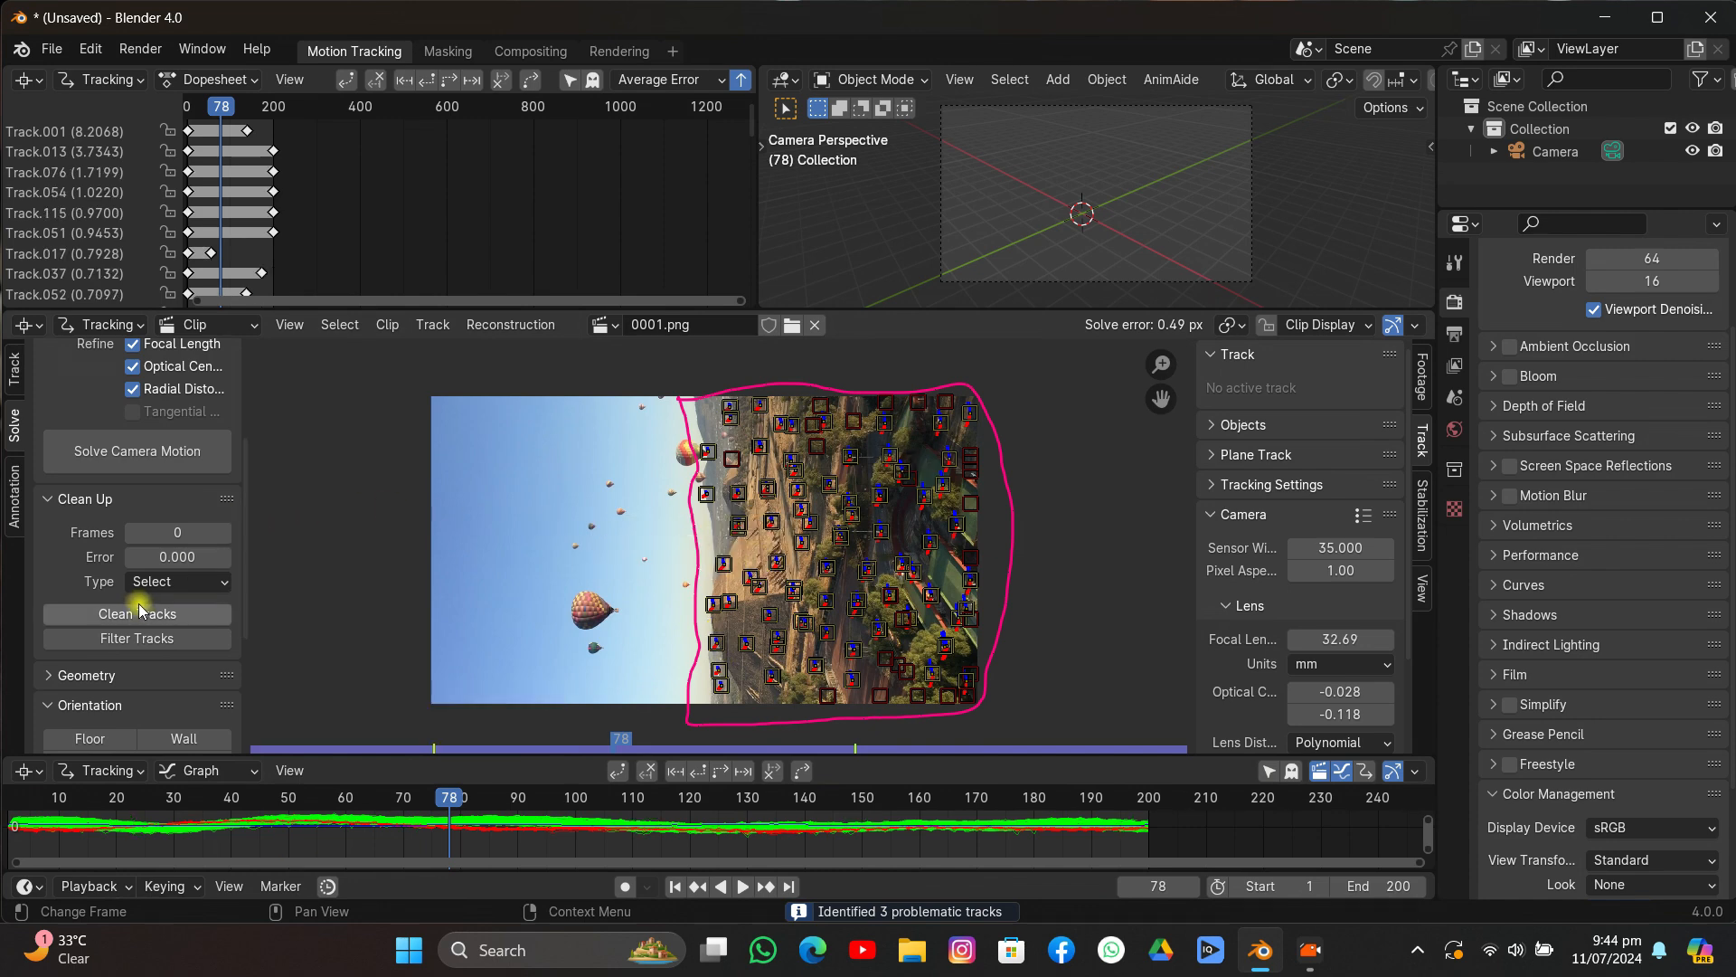
{"action": "left_click", "coordinate": [86, 465]}
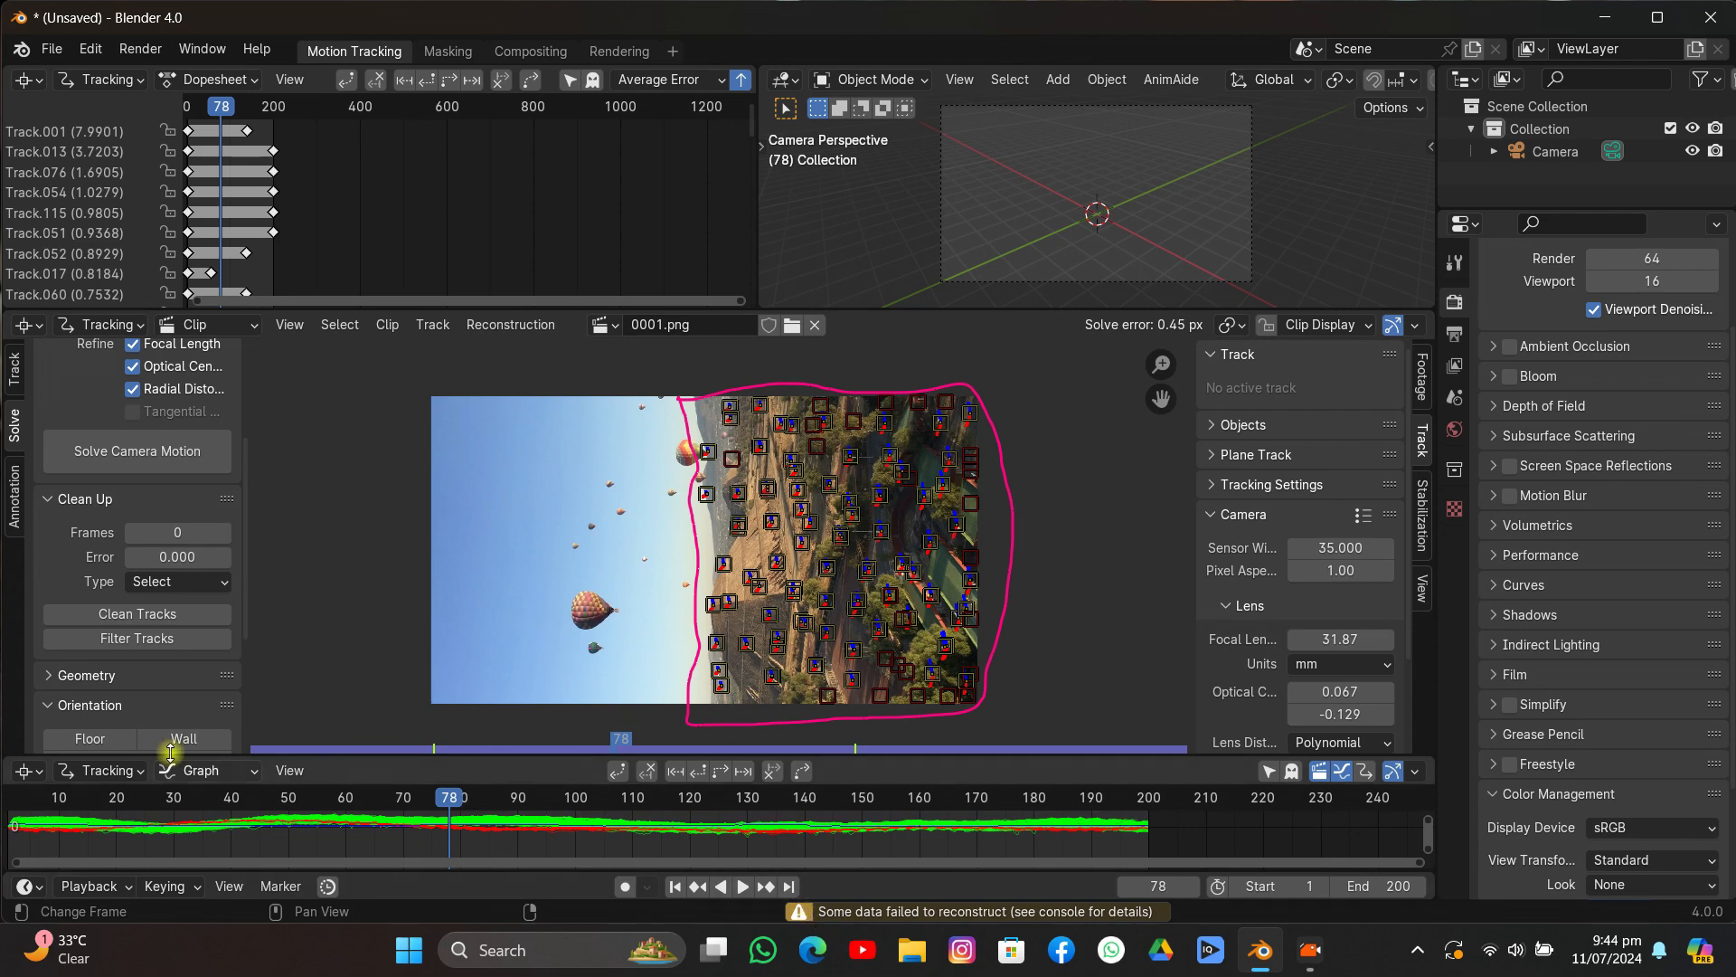
Clean the tracks with a reprojection error of 0.980, delete the selected ones, and re-solve the camera motion.
{"action": "left_click", "coordinate": [135, 614]}
{"action": "left_click_drag", "start_coordinate": [486, 714], "coordinate": [544, 714]}
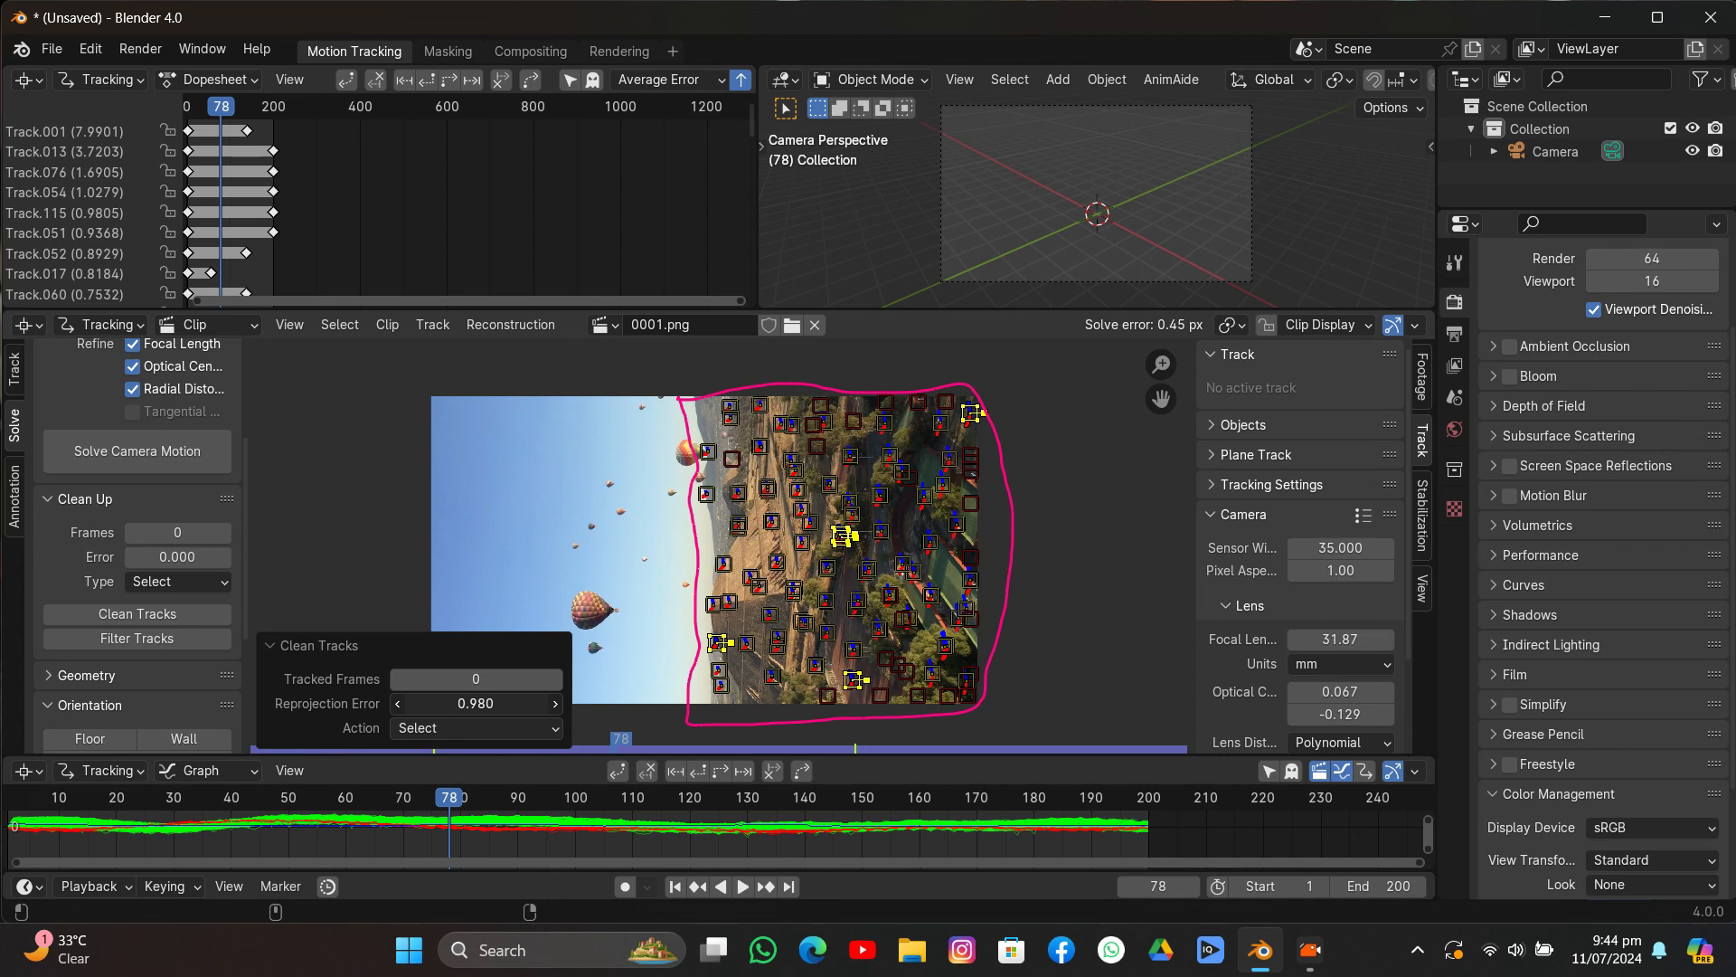
{"action": "key", "text": "x"}
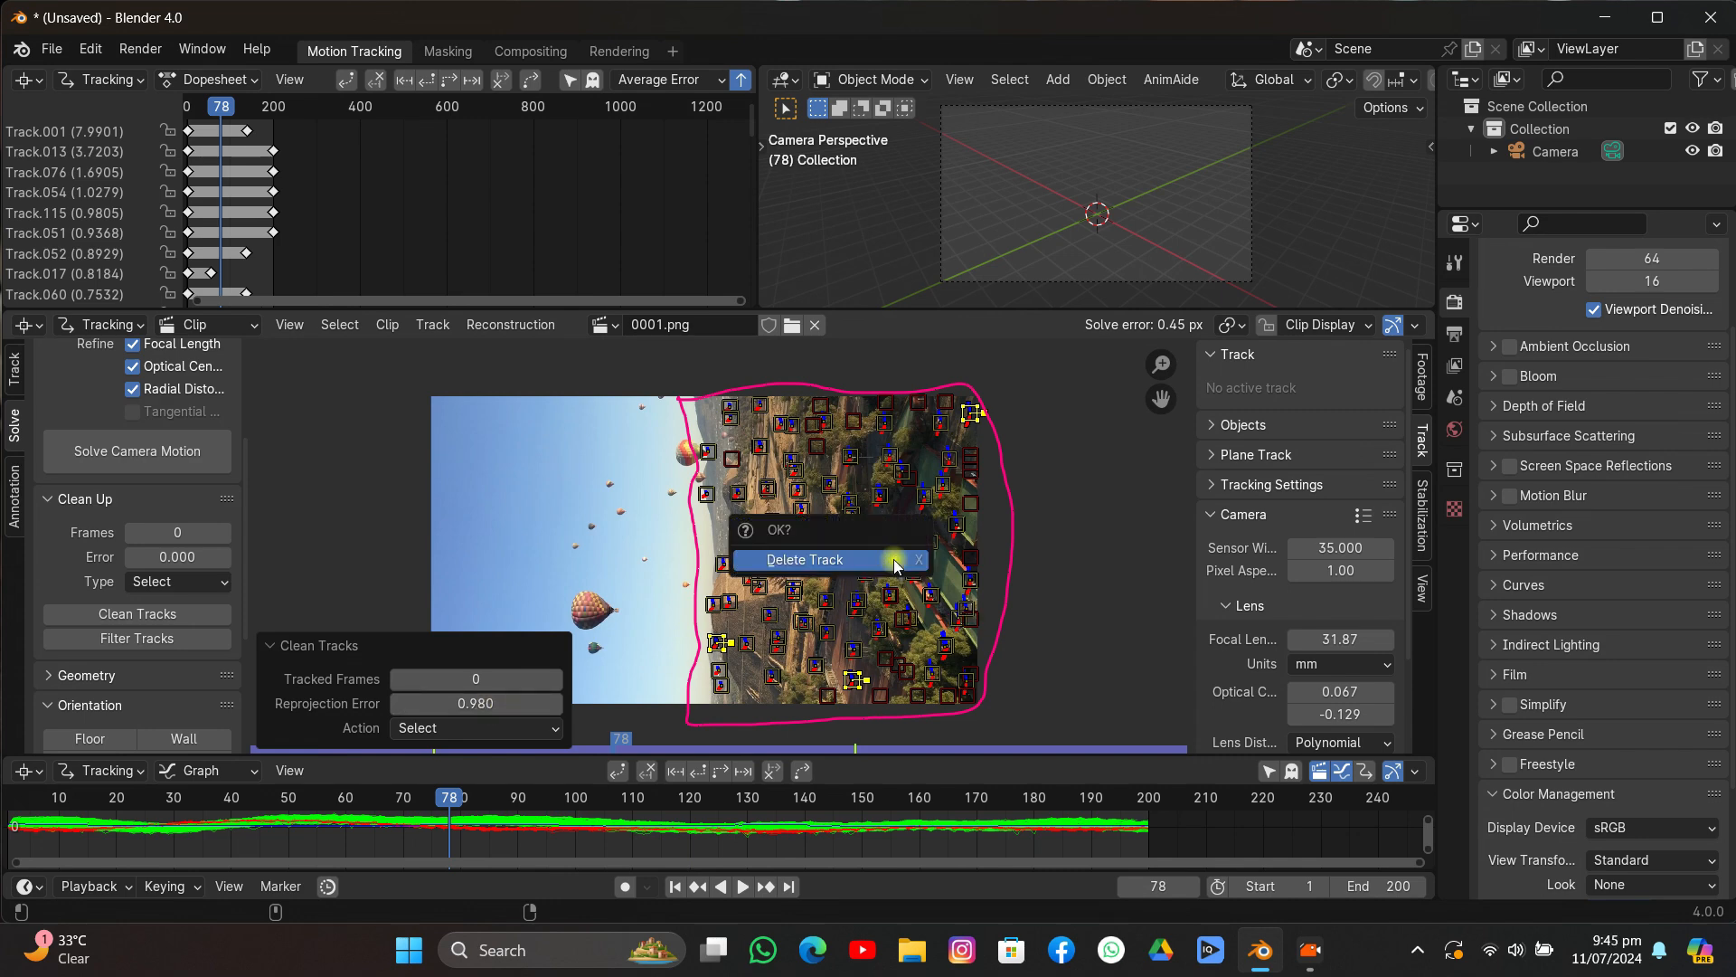
{"action": "left_click", "coordinate": [809, 554]}
{"action": "left_click", "coordinate": [170, 449]}
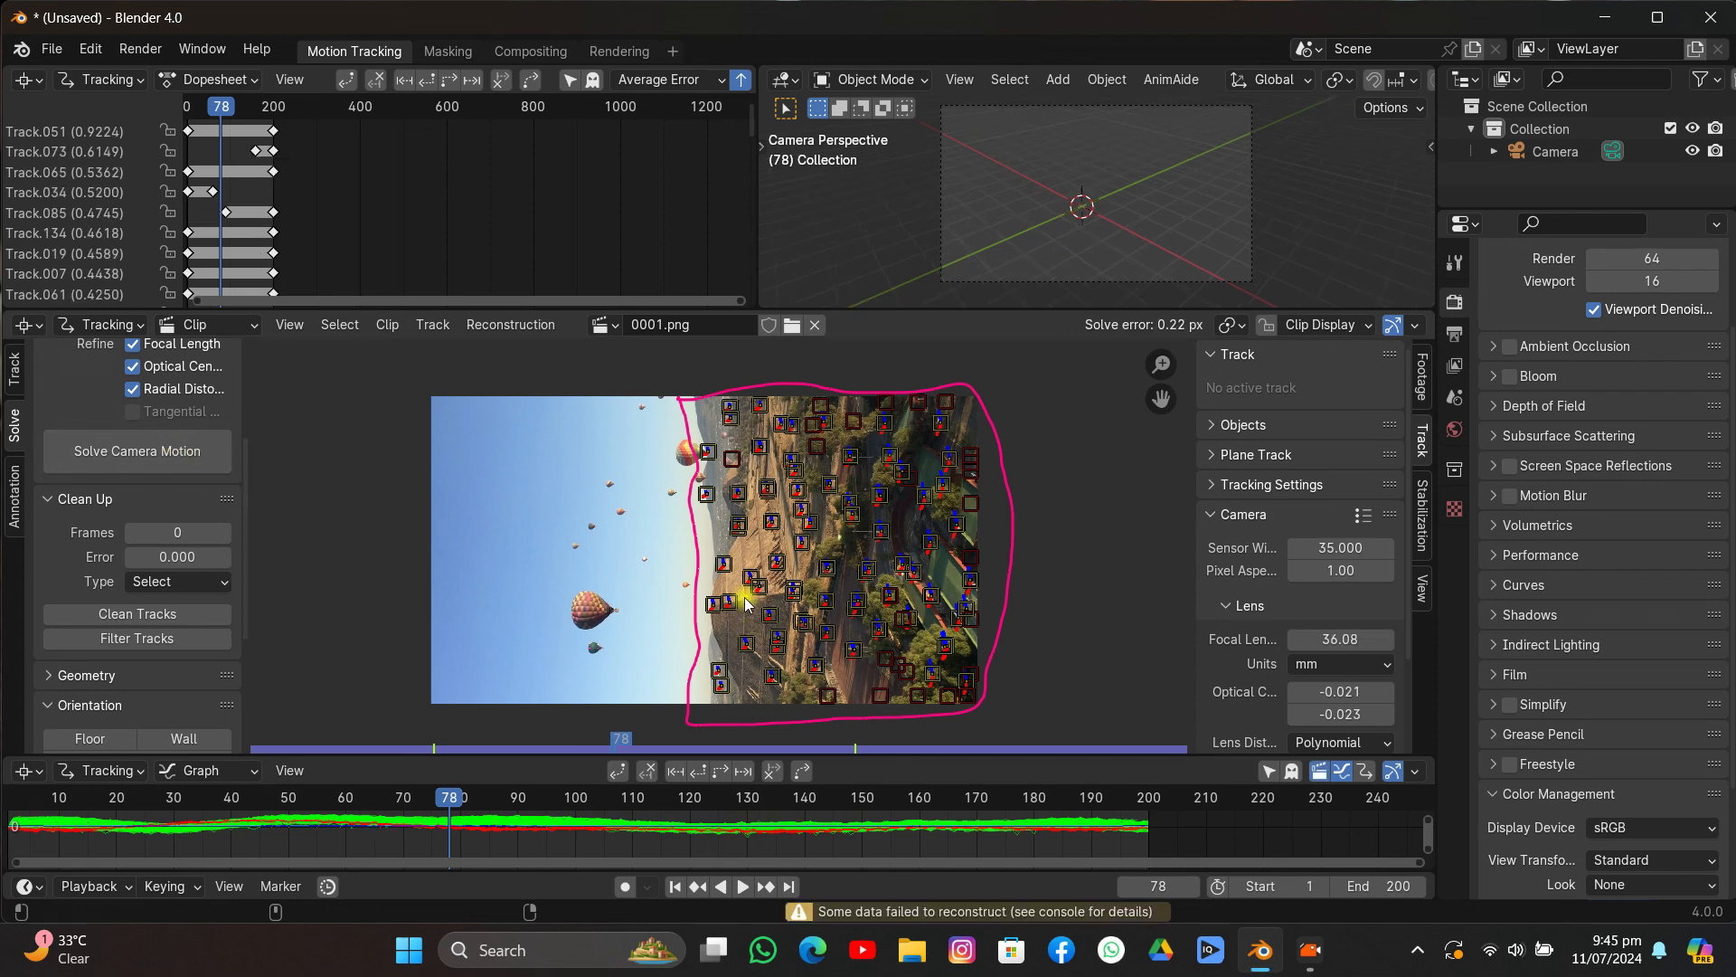
Filter the tracks with a threshold of 2.27, delete the problematic ones, and re-solve the camera motion.
{"action": "left_click", "coordinate": [191, 637]}
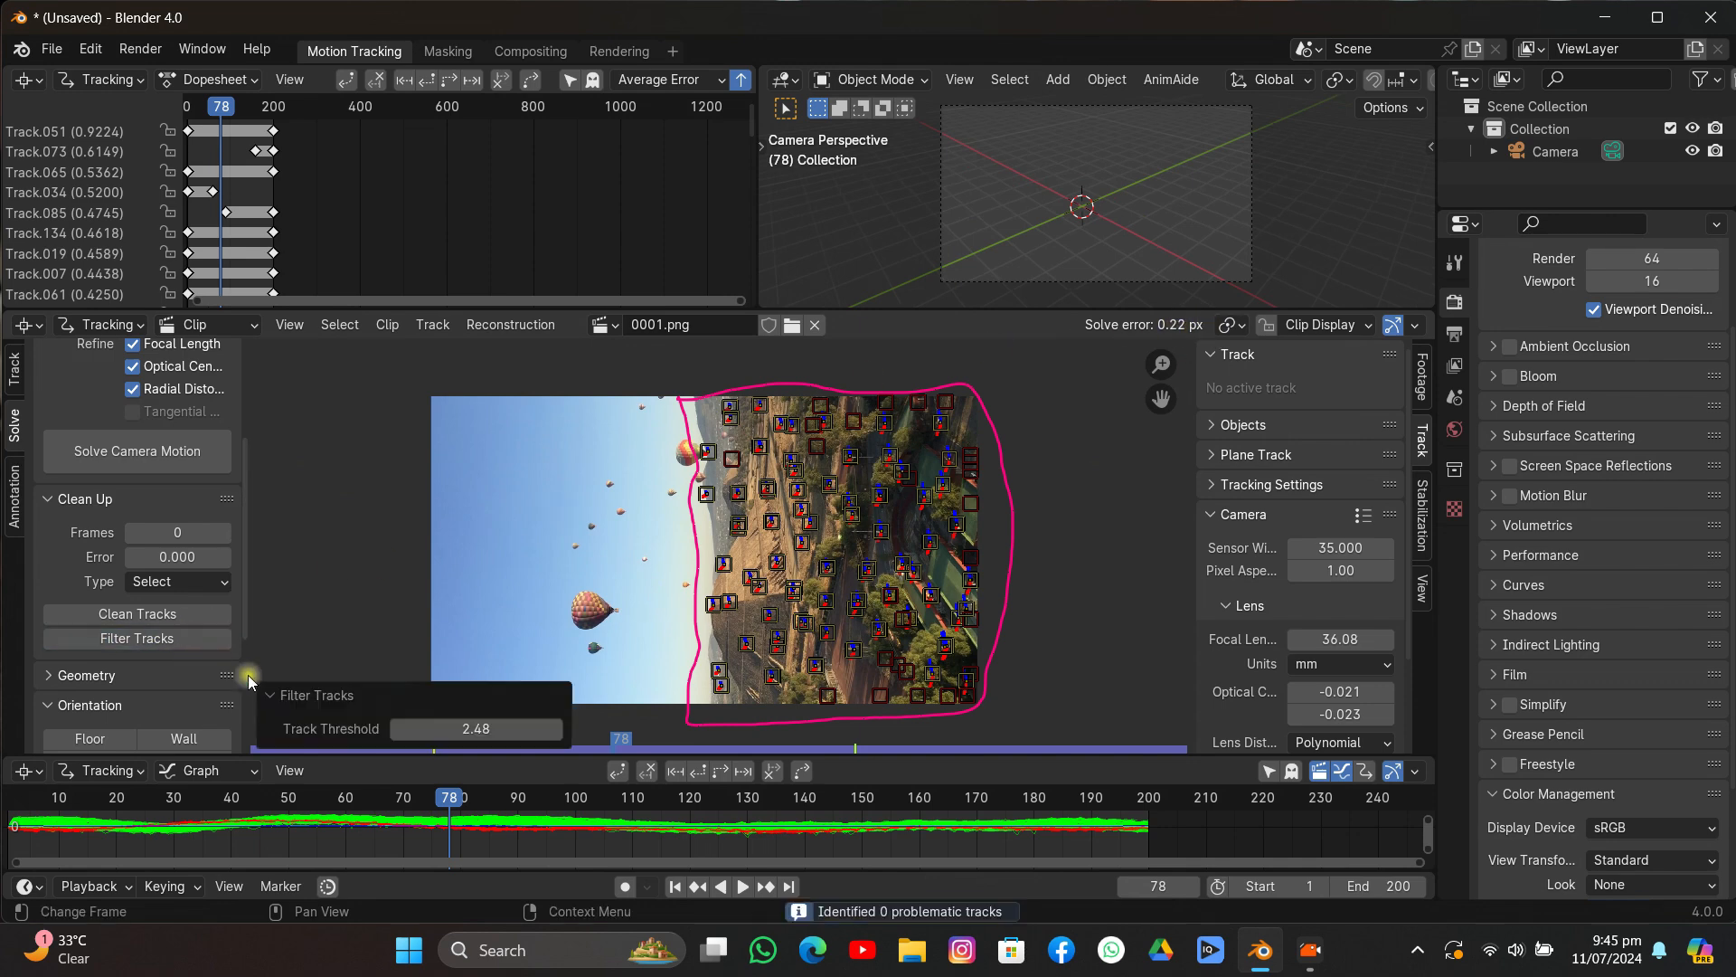
{"action": "mouse_move", "coordinate": [452, 728]}
{"action": "left_mouse_down"}
{"action": "mouse_move", "coordinate": [407, 728]}
{"action": "mouse_move", "coordinate": [444, 728]}
{"action": "left_mouse_up"}
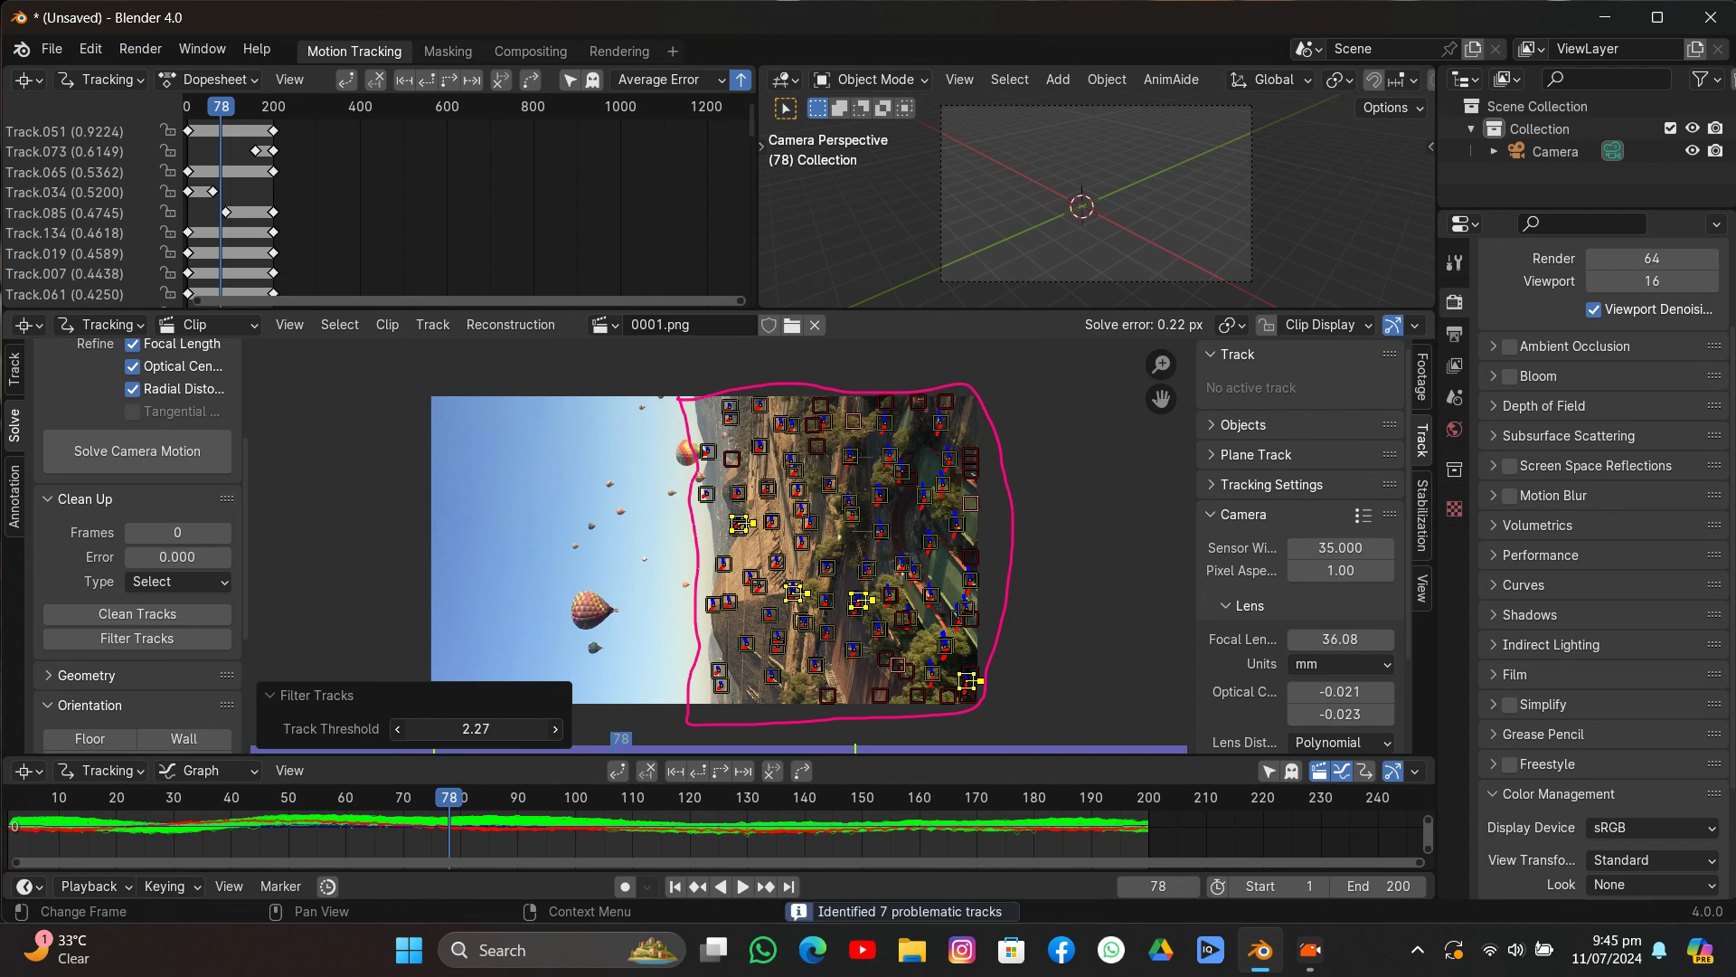
{"action": "key", "text": "x"}
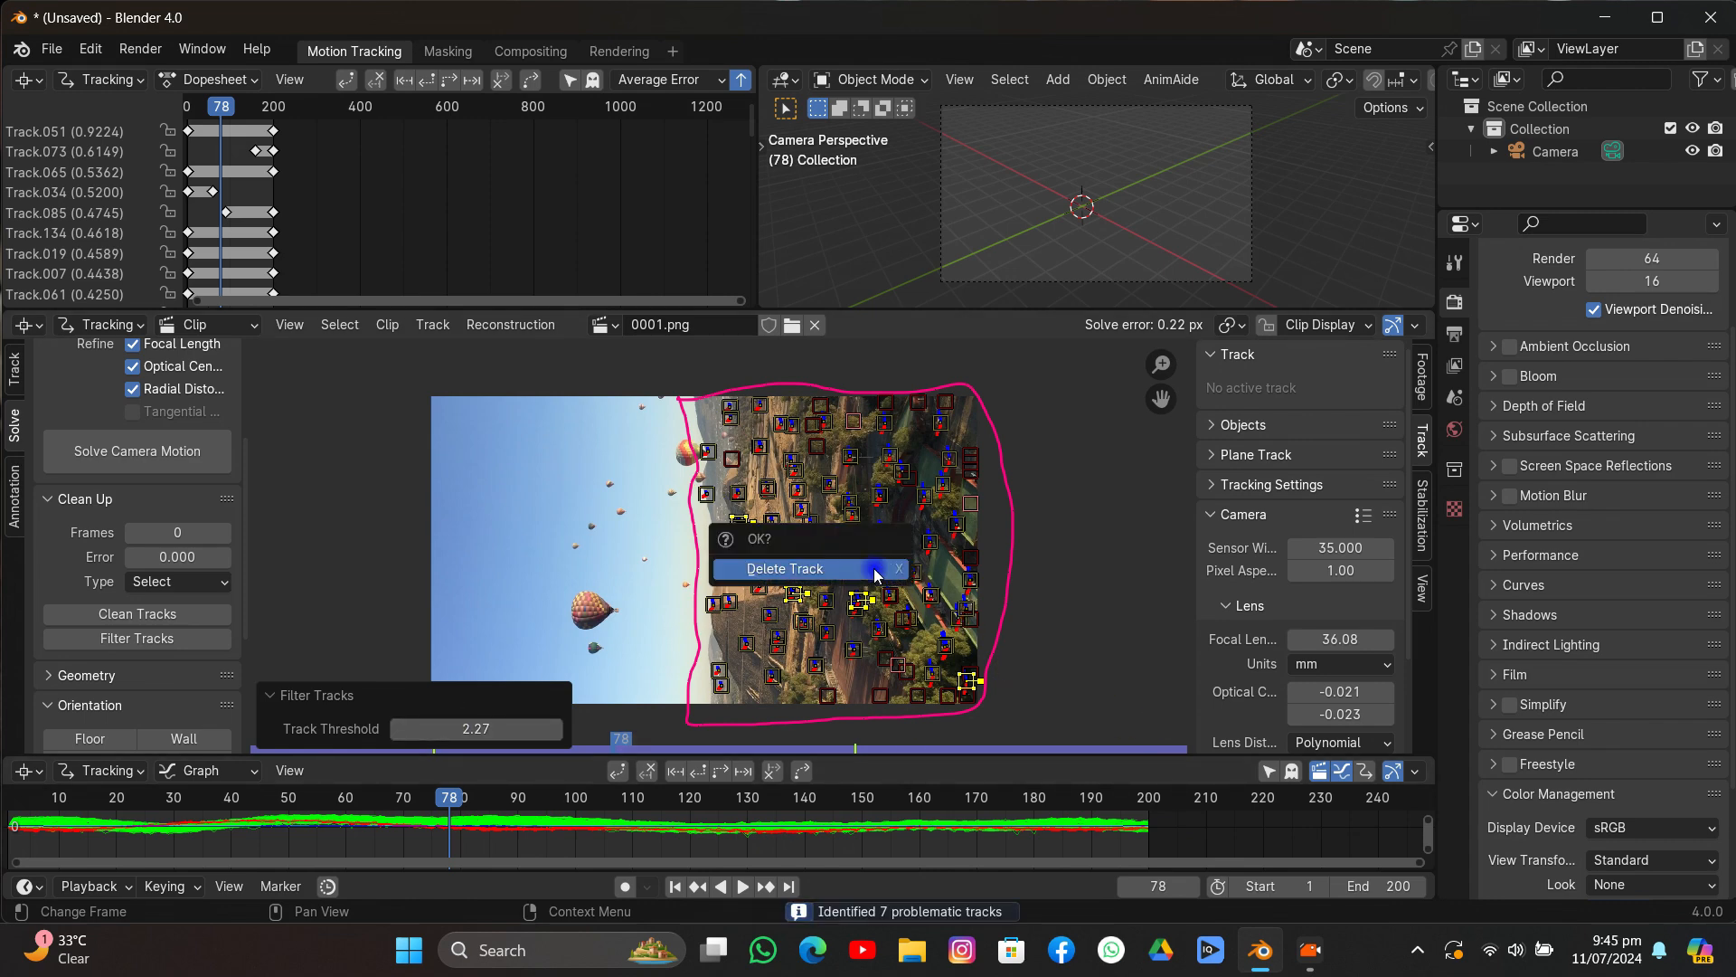
{"action": "left_click", "coordinate": [893, 575]}
{"action": "left_click", "coordinate": [168, 450]}
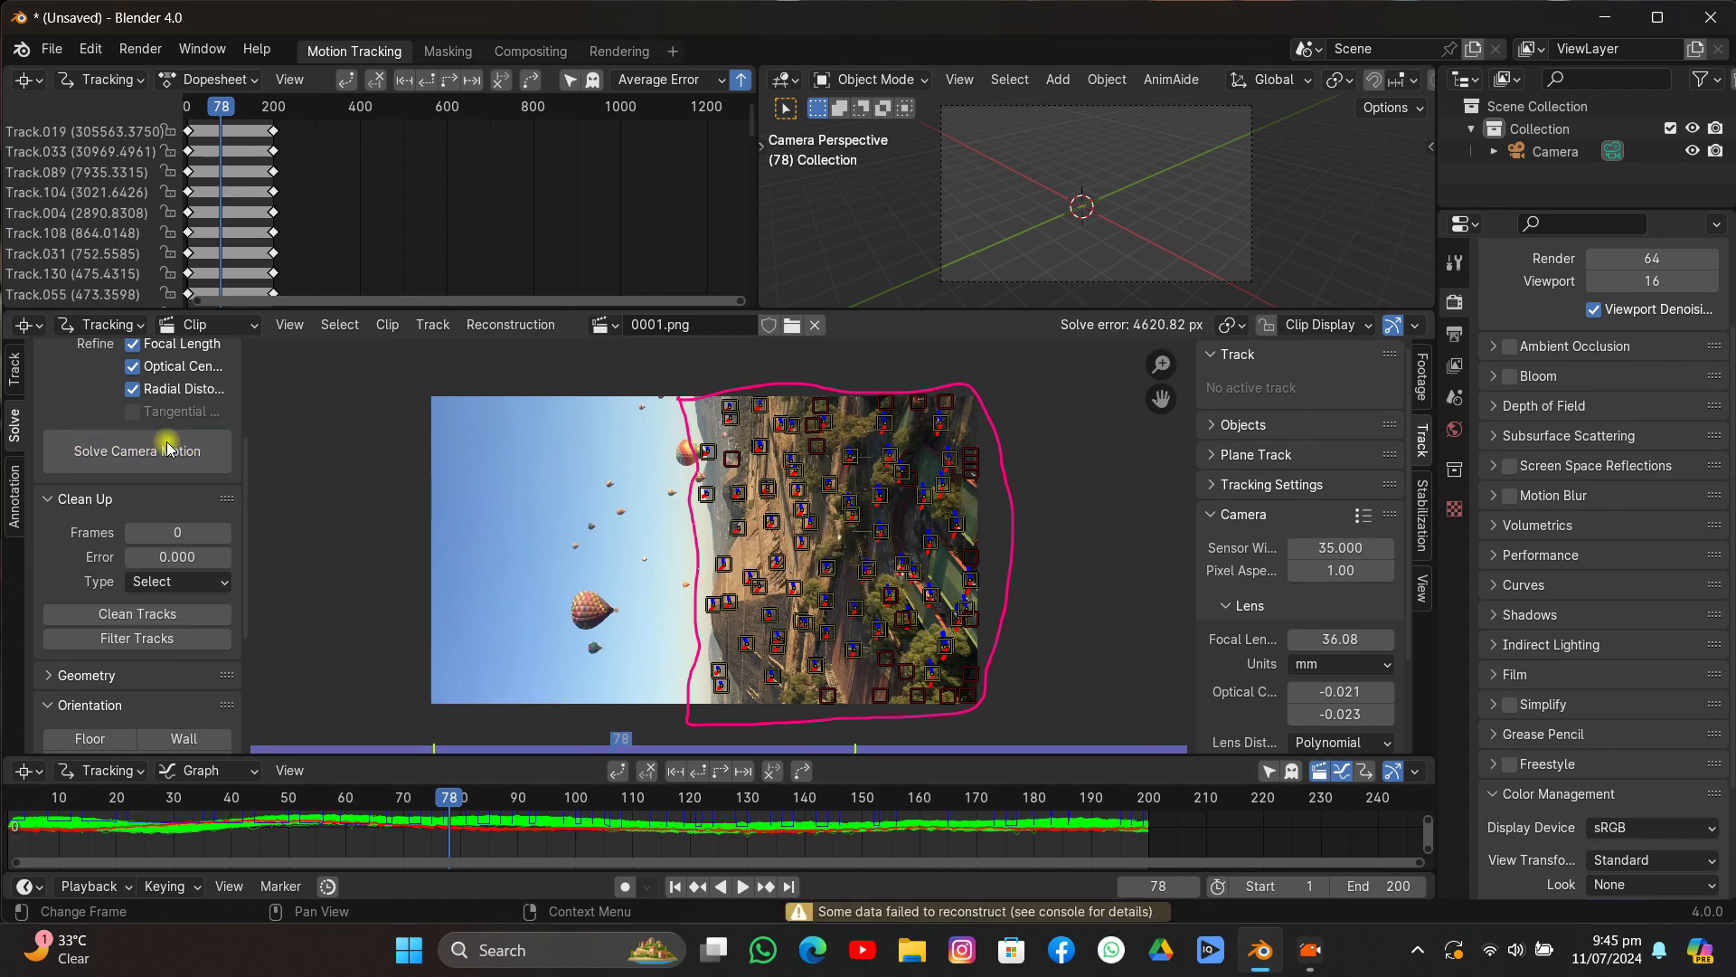
Filter the tracks with a threshold of 1.97, delete the problematic ones, and re-solve the camera motion.
{"action": "left_click", "coordinate": [124, 620]}
{"action": "left_click_drag", "start_coordinate": [425, 703], "coordinate": [475, 729]}
{"action": "left_click", "coordinate": [136, 638]}
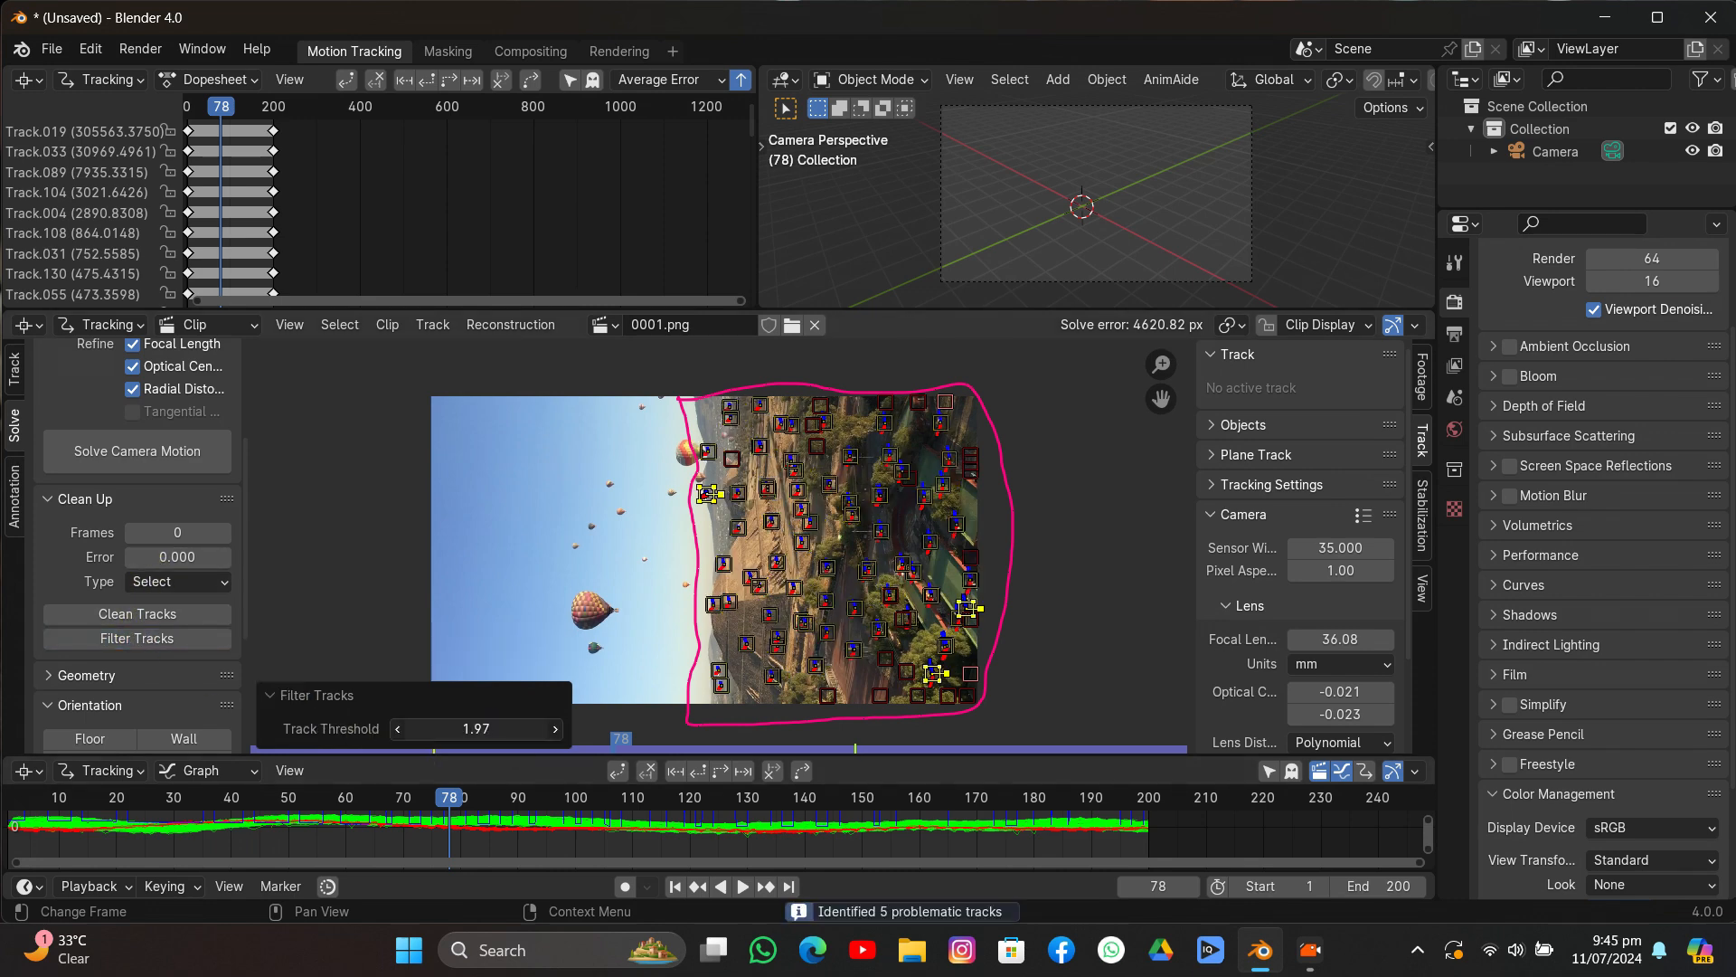
{"action": "key", "text": "x"}
{"action": "left_click", "coordinate": [574, 598]}
{"action": "left_click", "coordinate": [174, 474]}
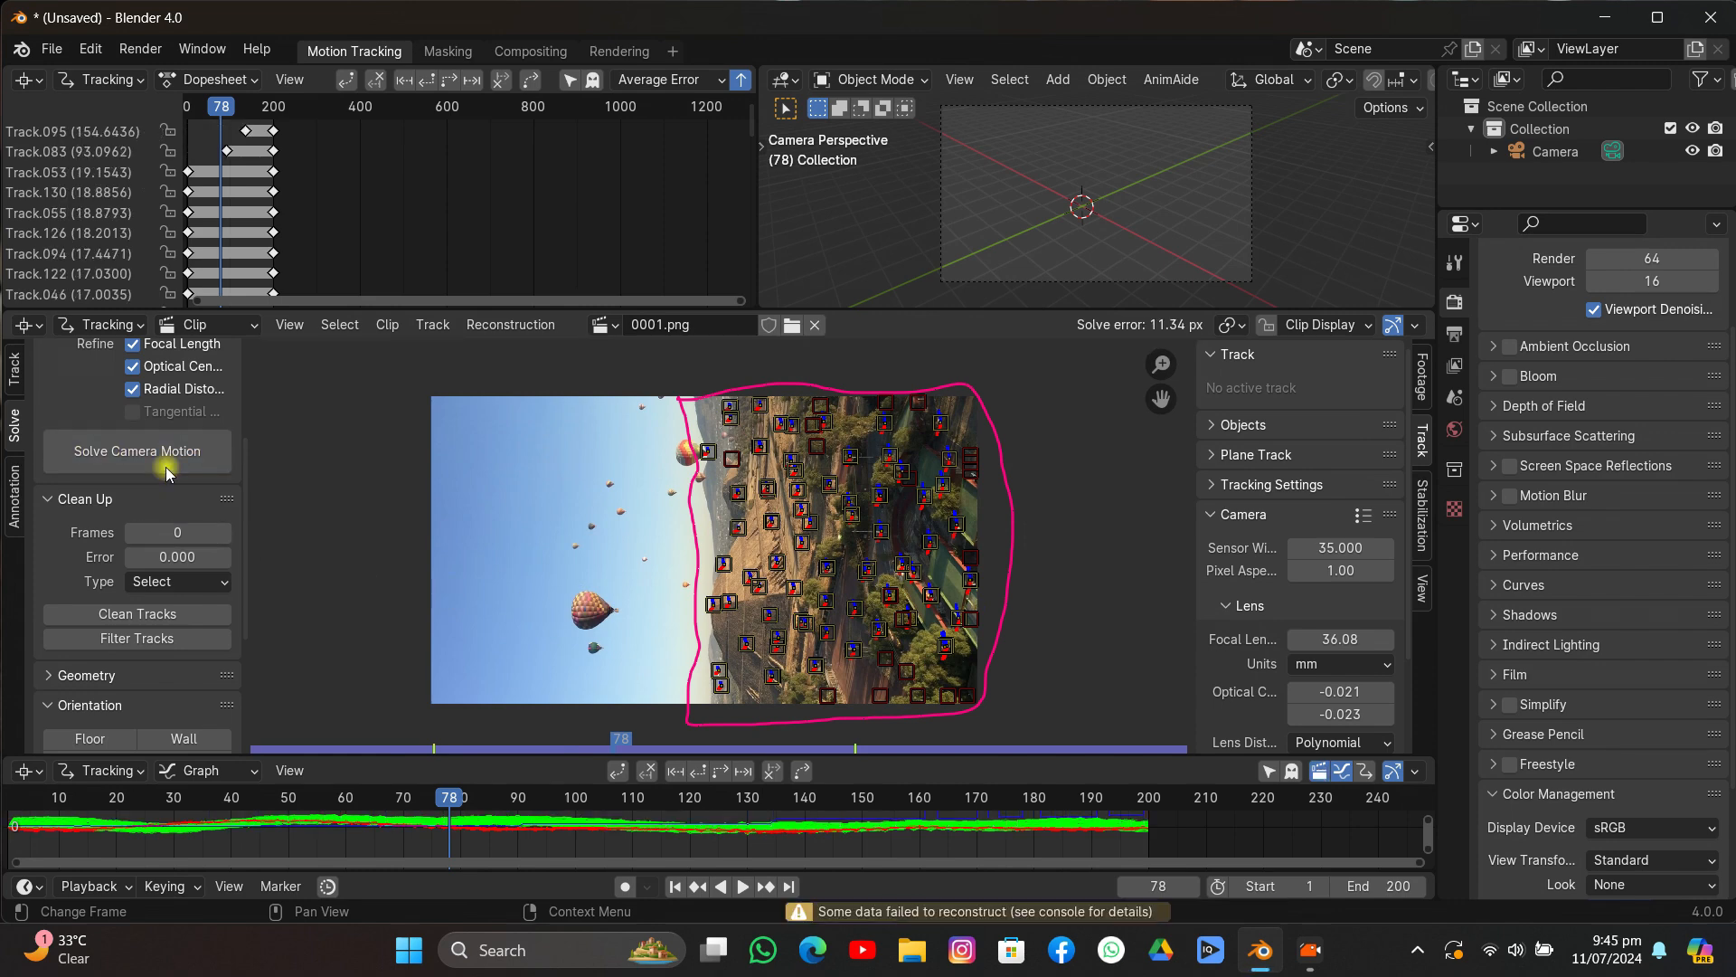
Filter the tracks with a threshold of 1.82, delete the problematic ones, and re-solve the camera motion.
{"action": "left_click", "coordinate": [126, 638]}
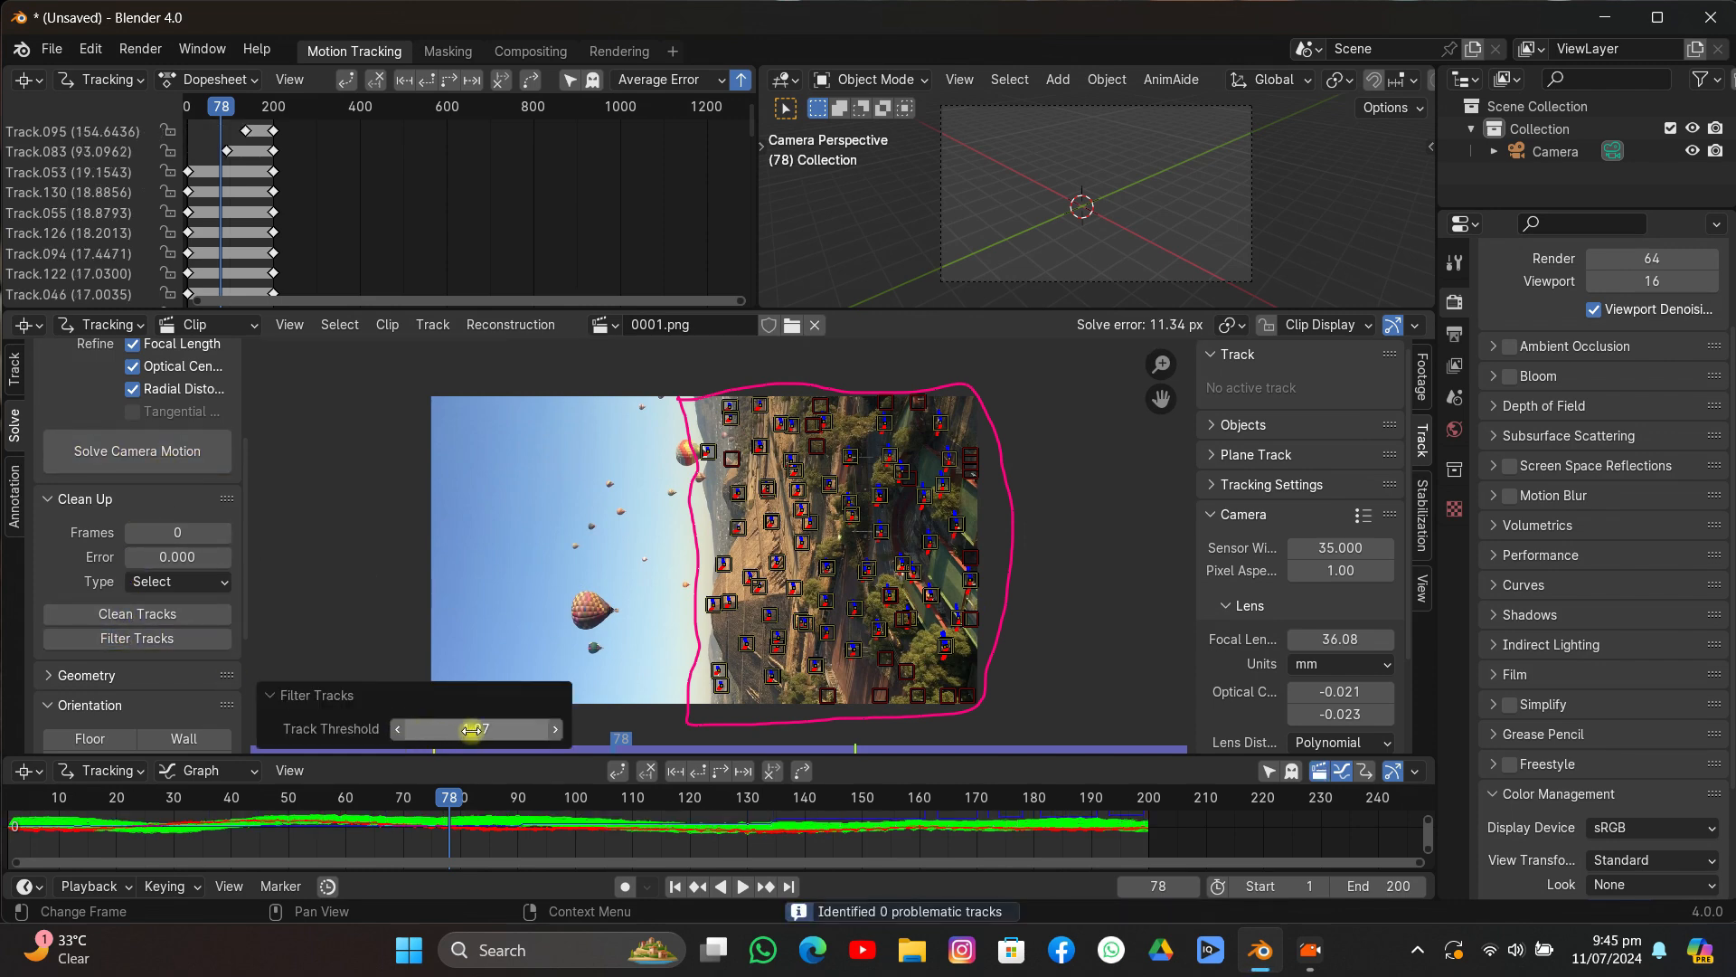
{"action": "left_click_drag", "start_coordinate": [474, 730], "coordinate": [468, 730]}
{"action": "key", "text": "x"}
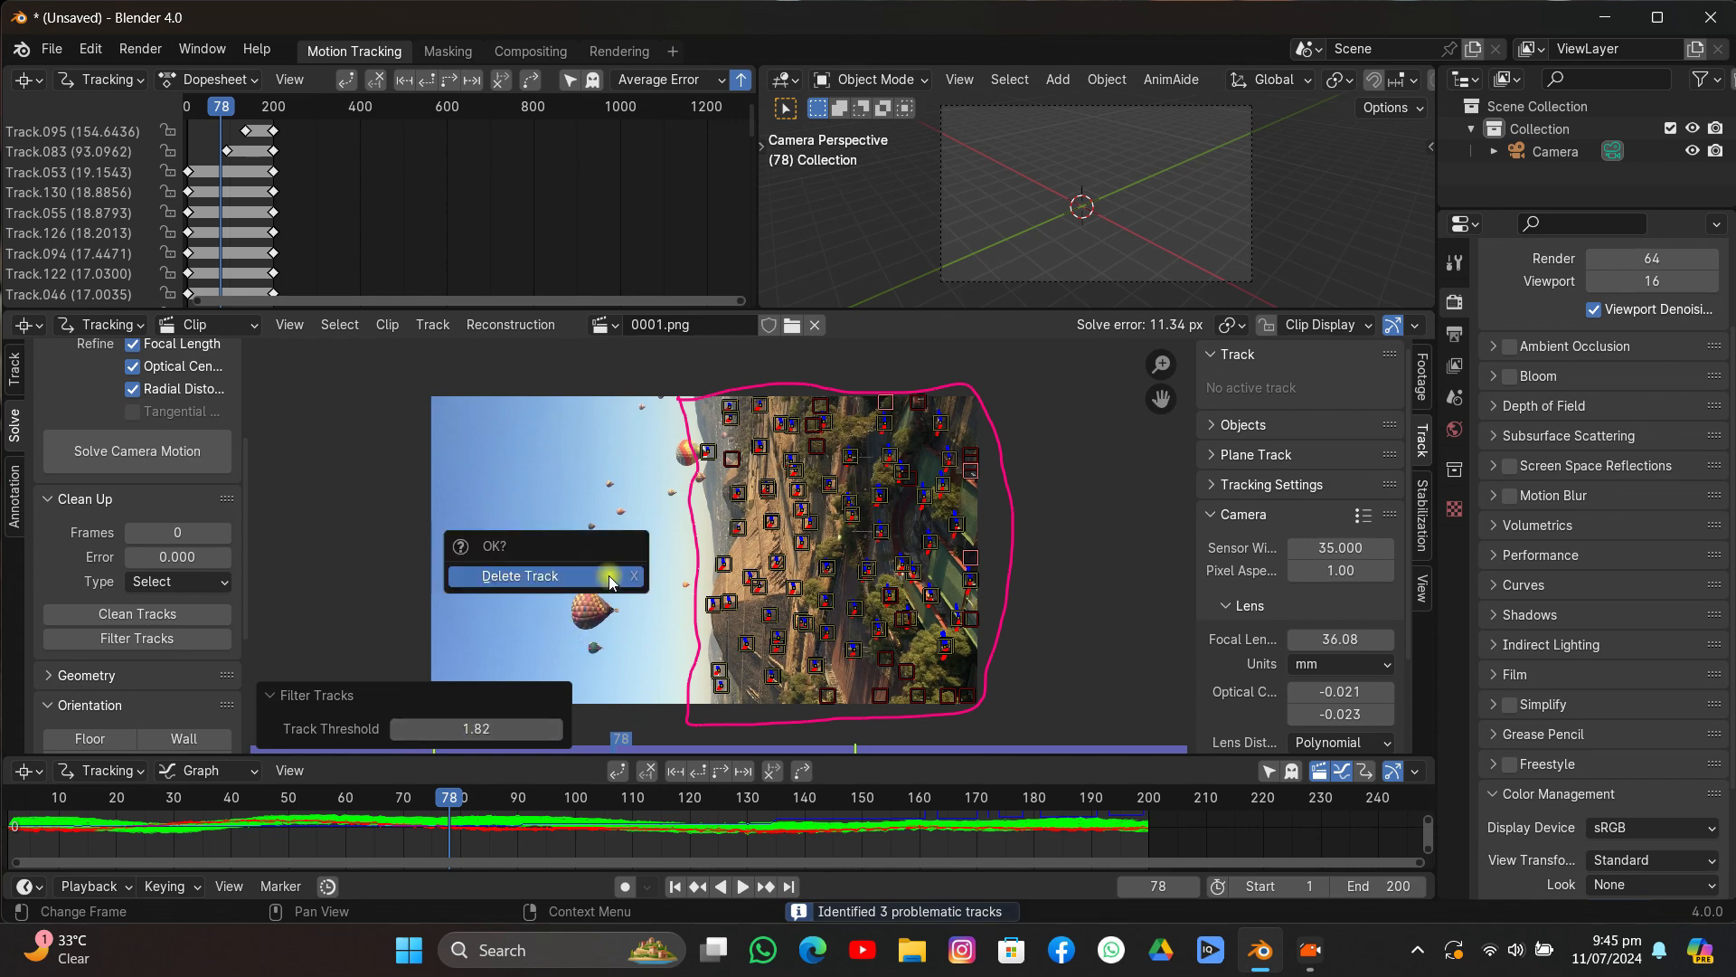
{"action": "left_click", "coordinate": [608, 575]}
{"action": "left_click", "coordinate": [174, 451]}
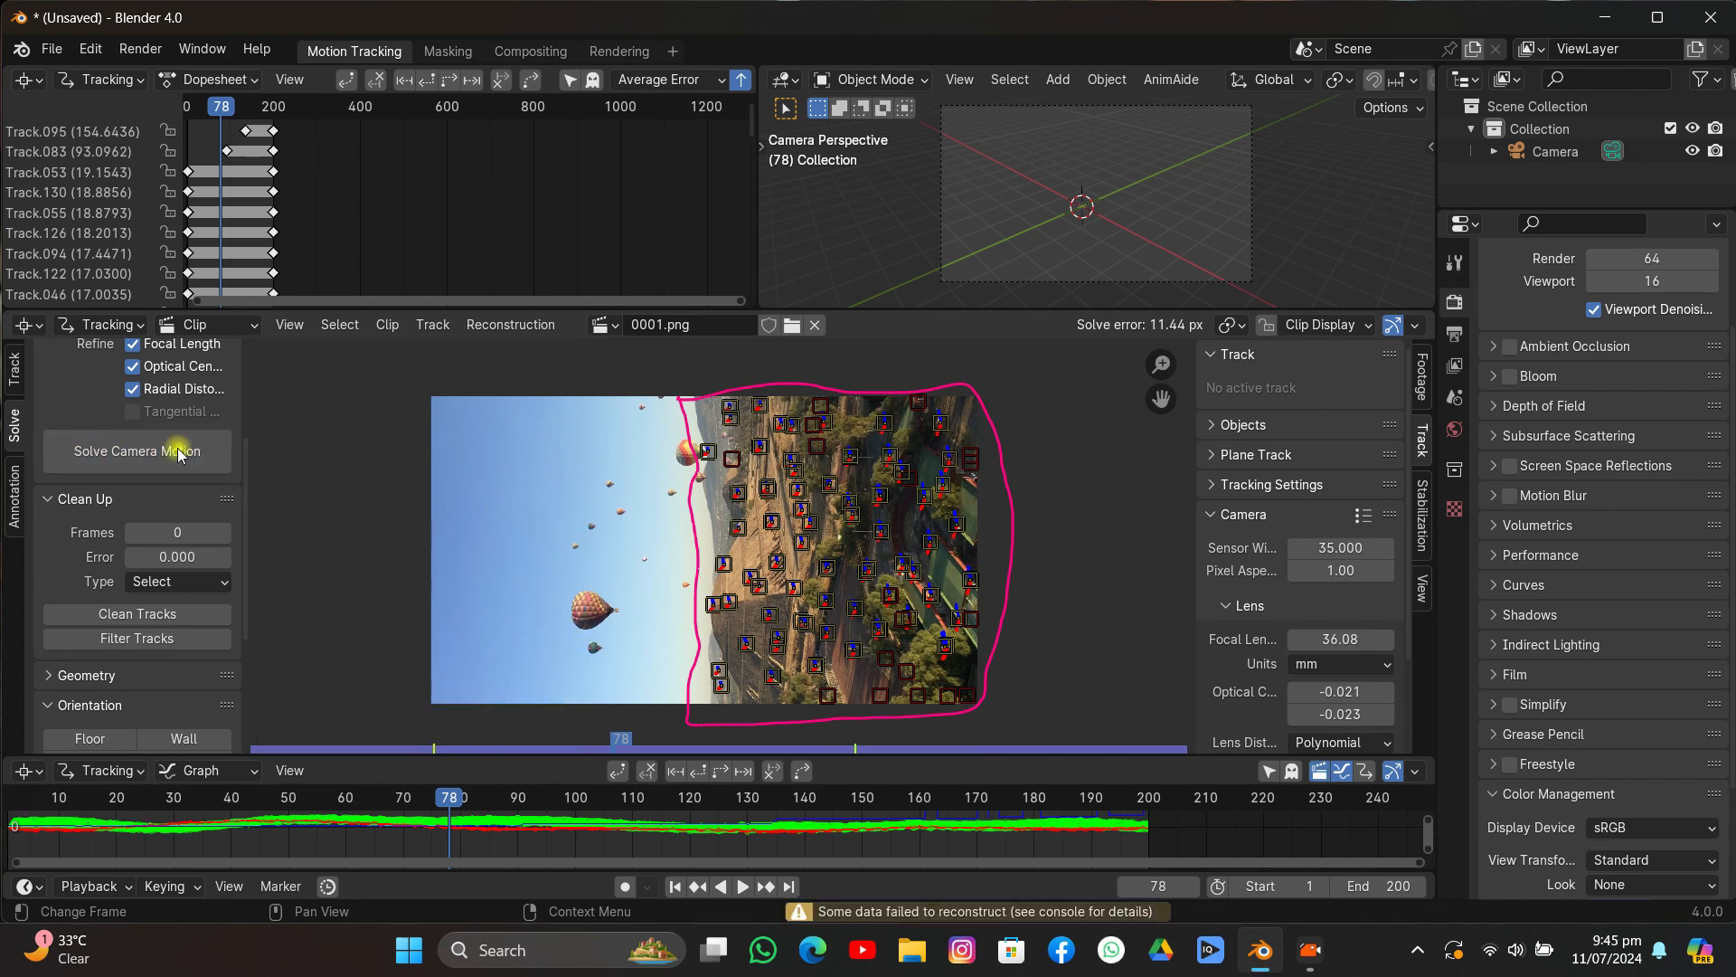
Clean the tracks with a reprojection error of 17.070, delete the selected ones, and re-solve the camera motion.
{"action": "left_click", "coordinate": [137, 614]}
{"action": "mouse_move", "coordinate": [486, 707]}
{"action": "left_mouse_down"}
{"action": "mouse_move", "coordinate": [542, 706]}
{"action": "mouse_move", "coordinate": [482, 706]}
{"action": "left_mouse_up"}
{"action": "key", "text": "x"}
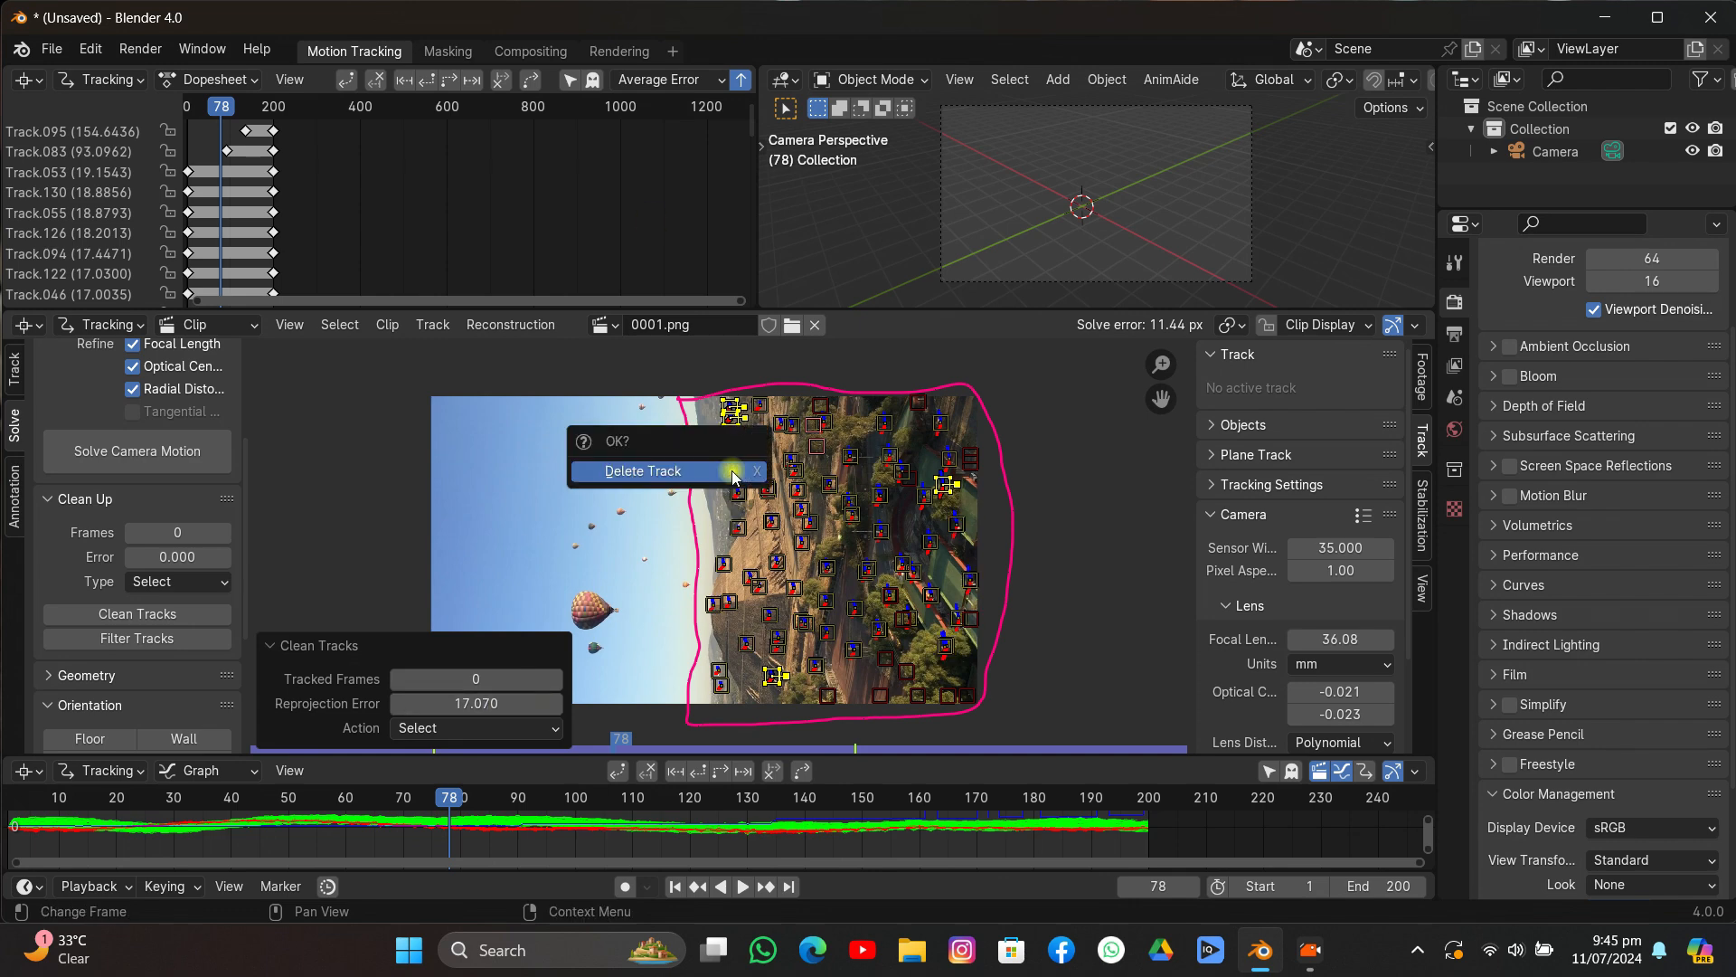
{"action": "left_click", "coordinate": [731, 472]}
{"action": "left_click", "coordinate": [163, 463]}
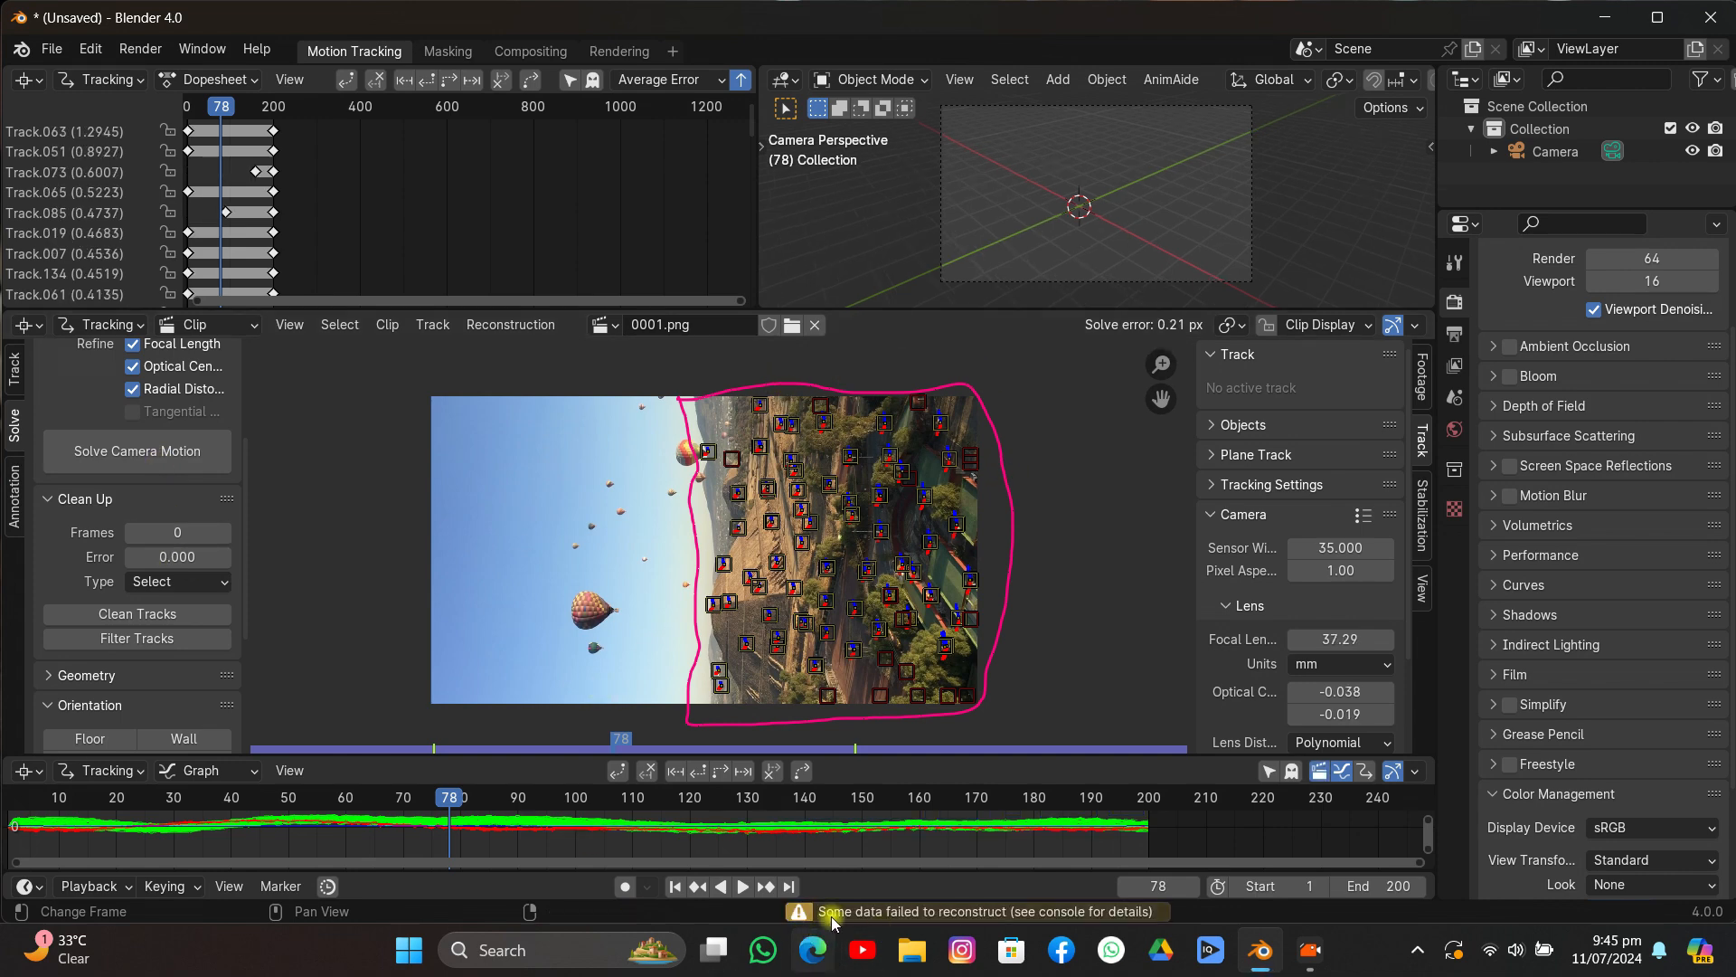
Clean the tracks with a reprojection error of 0.580, delete the selected ones, and re-solve the camera motion.
{"action": "left_click", "coordinate": [190, 613]}
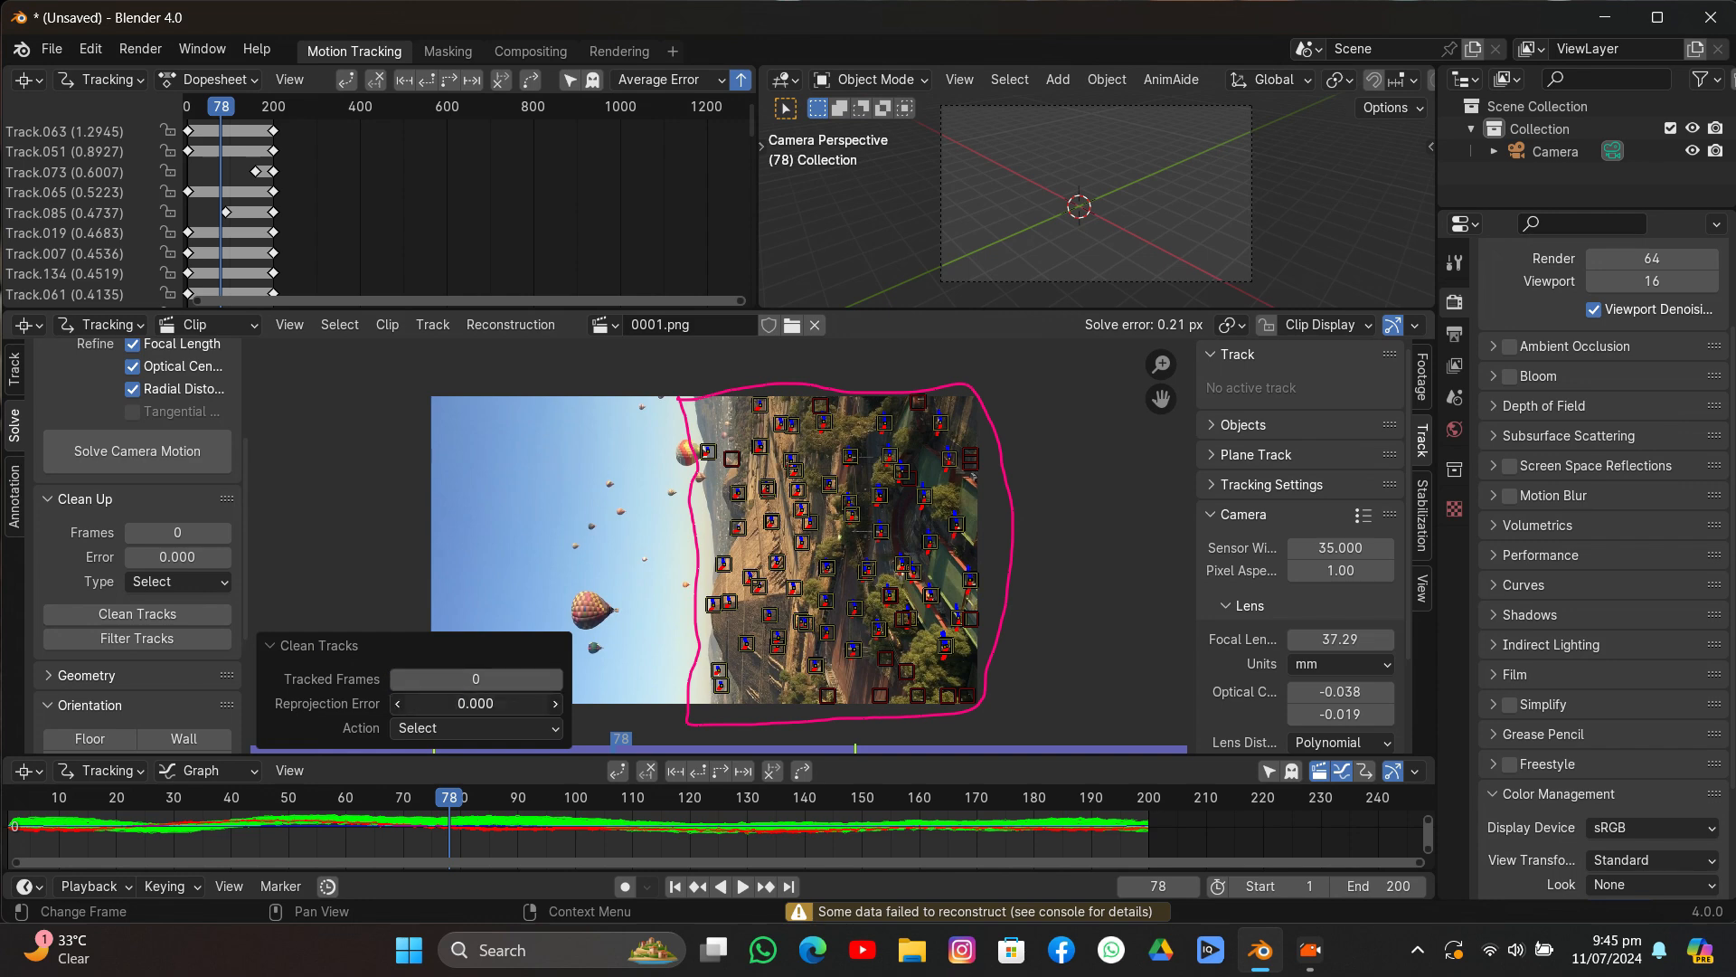
{"action": "left_click_drag", "start_coordinate": [481, 704], "coordinate": [474, 704]}
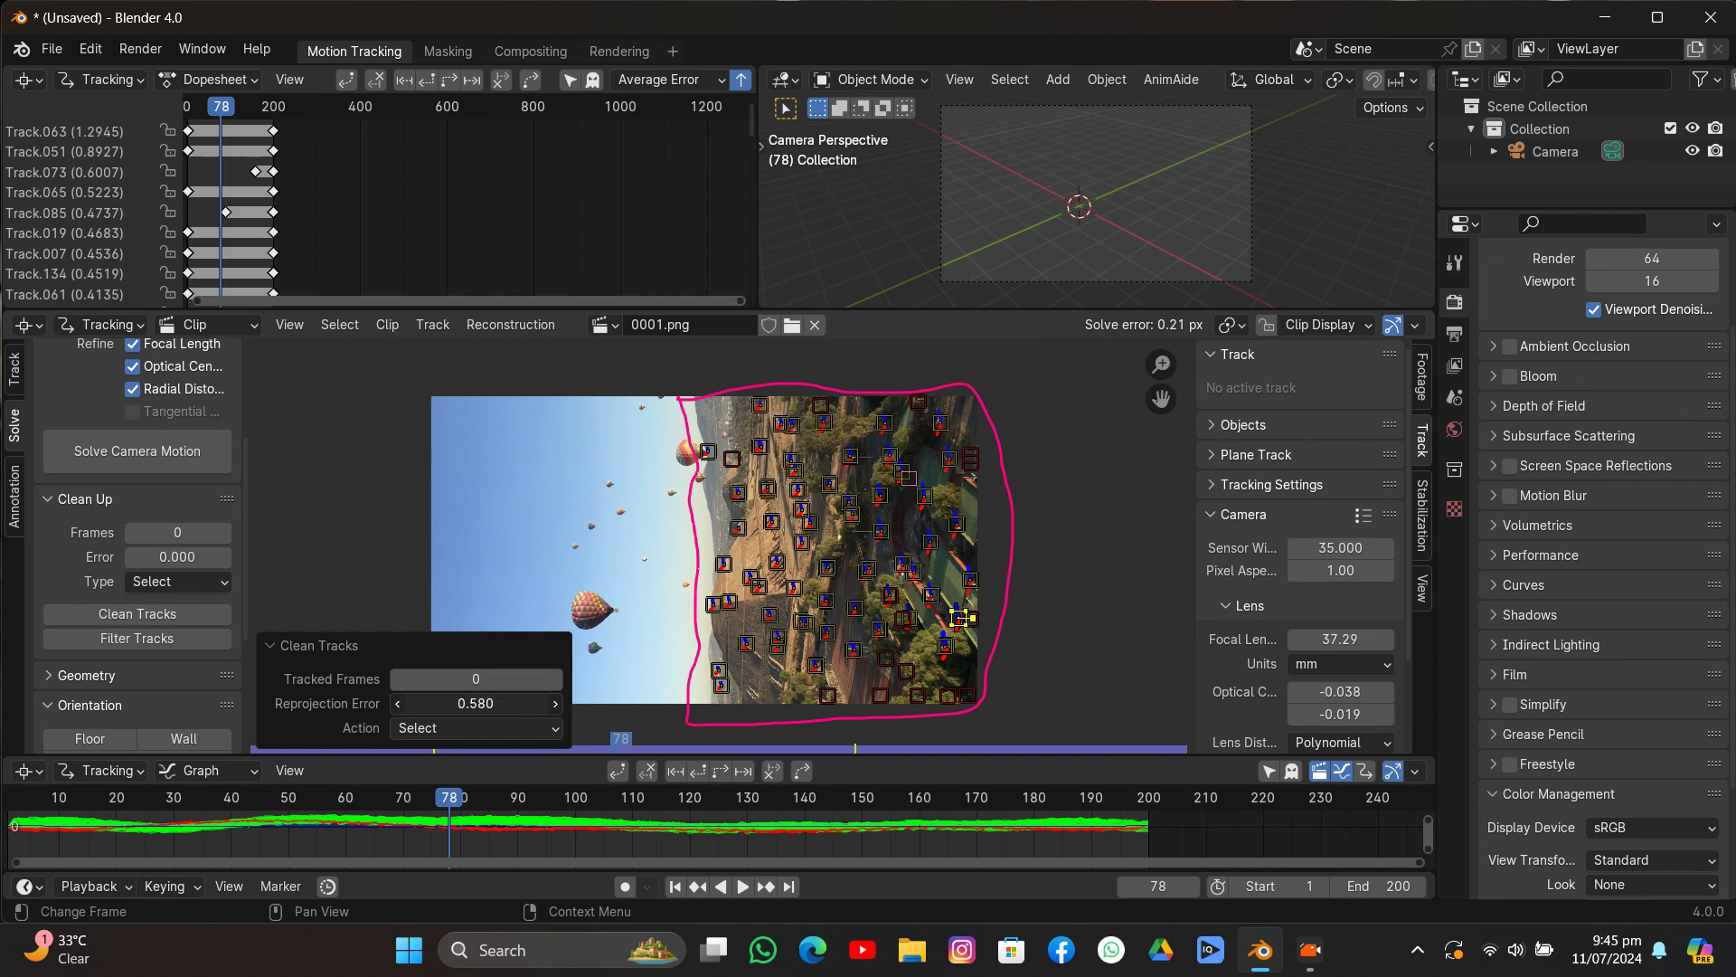
{"action": "key", "text": "x"}
{"action": "left_click", "coordinate": [632, 534]}
{"action": "left_click", "coordinate": [113, 457]}
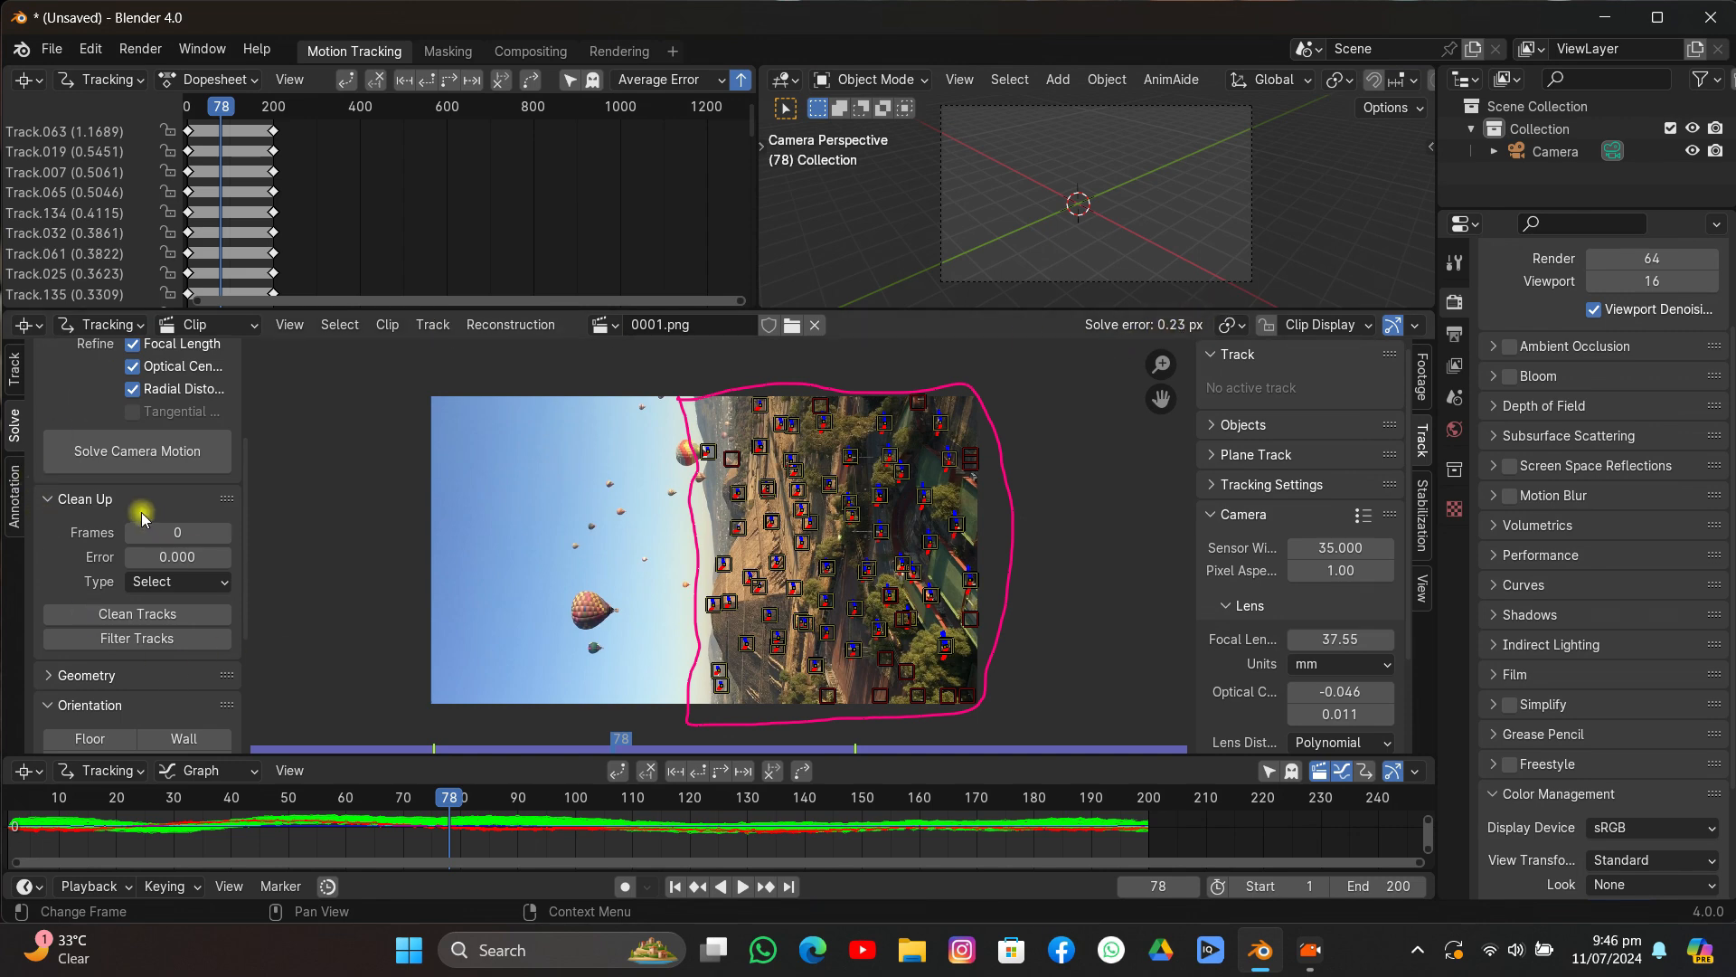
Set up the tracking scene from the solved clip and set the footage as the viewport background.
{"action": "scroll", "coordinate": [113, 538], "scroll_direction": "down", "scroll_amount": 6}
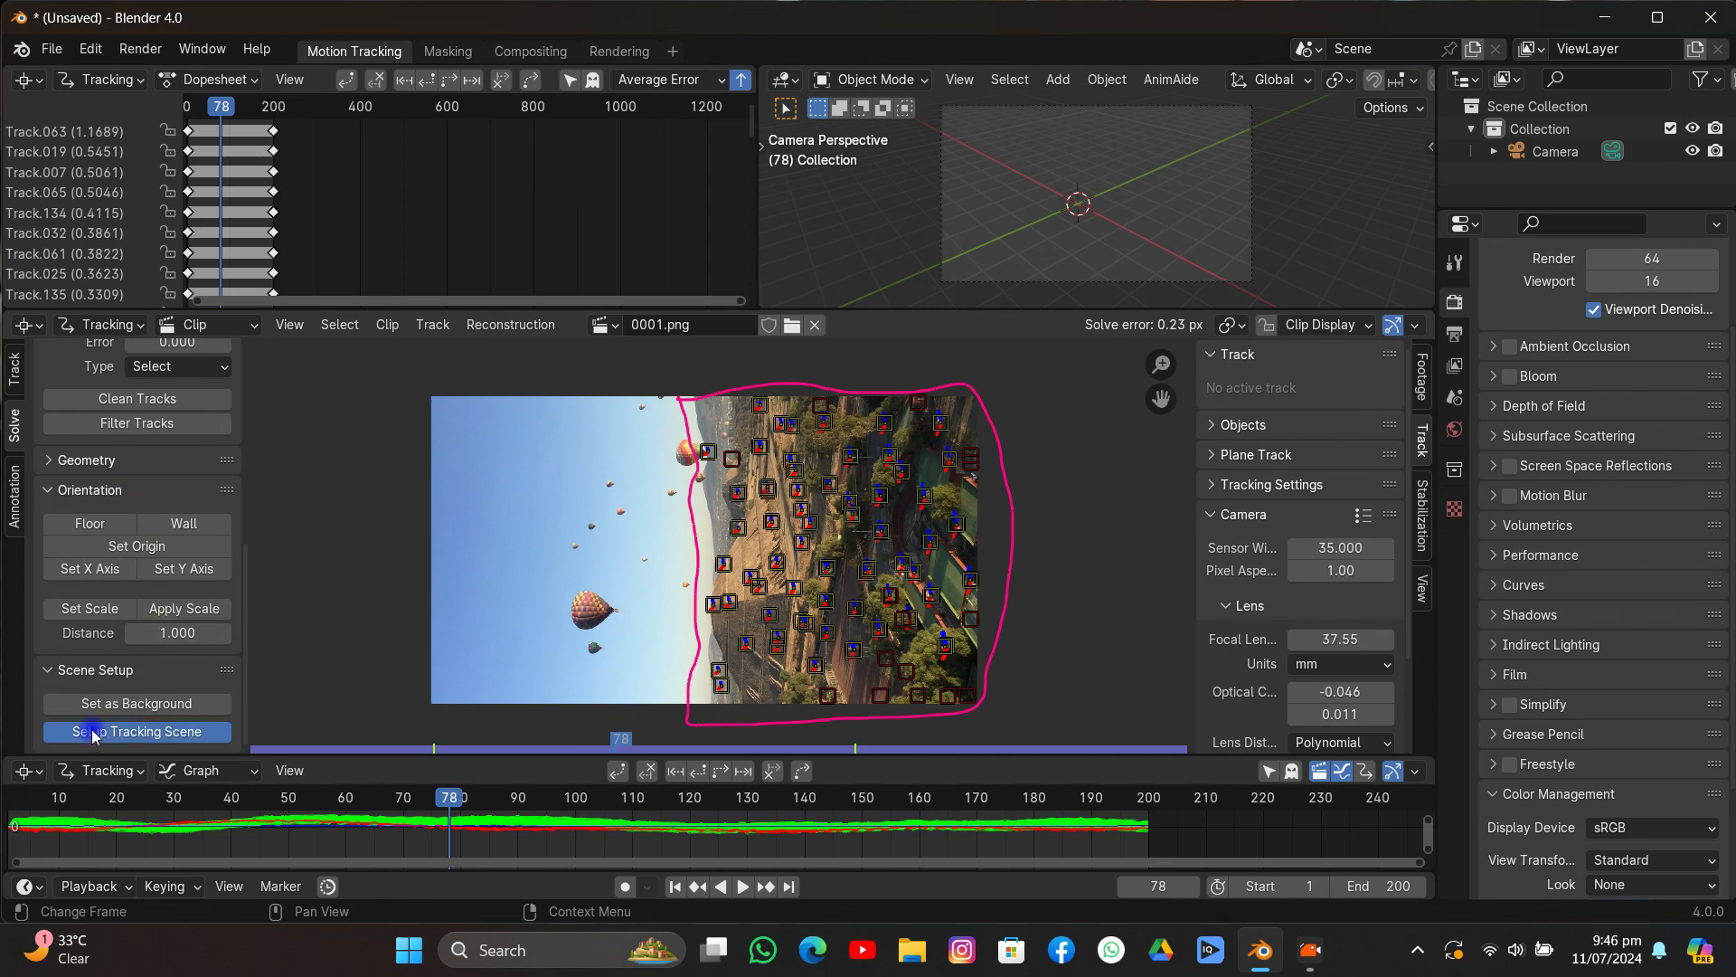
{"action": "left_click", "coordinate": [94, 733]}
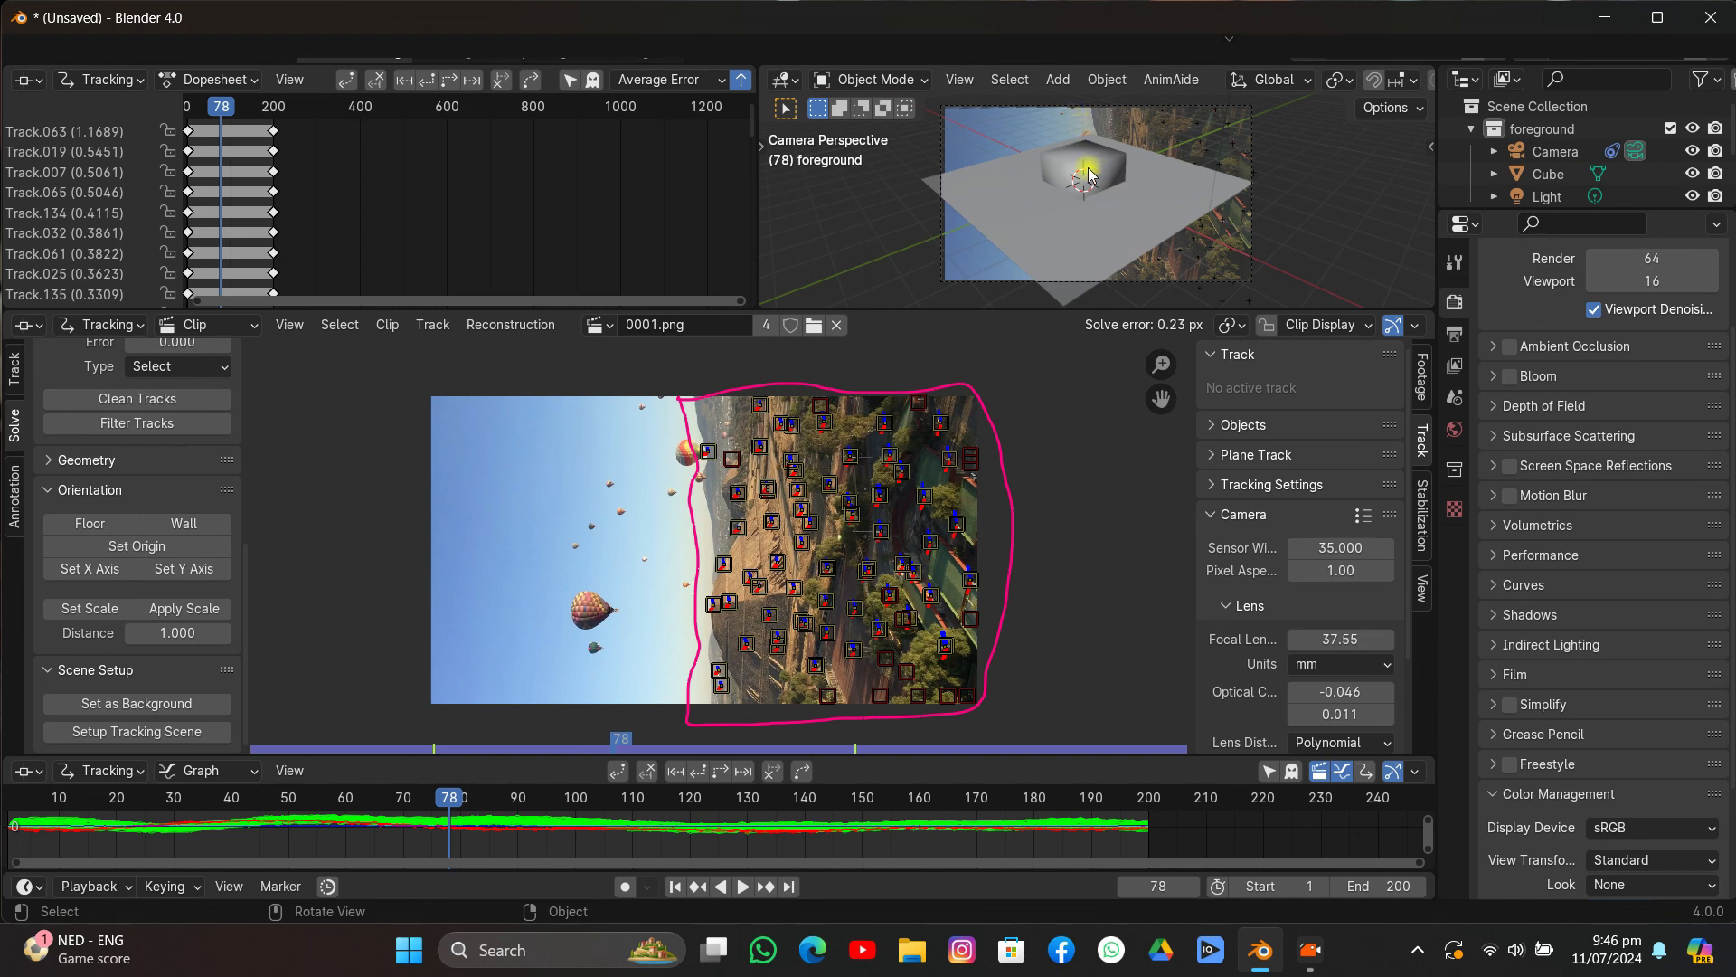
{"action": "left_click", "coordinate": [163, 707]}
Define the floor plane from the three ground markers Track.125, Track.102 and Track.080 on the sandy slope.
{"action": "scroll", "coordinate": [666, 554], "scroll_direction": "up", "scroll_amount": 8}
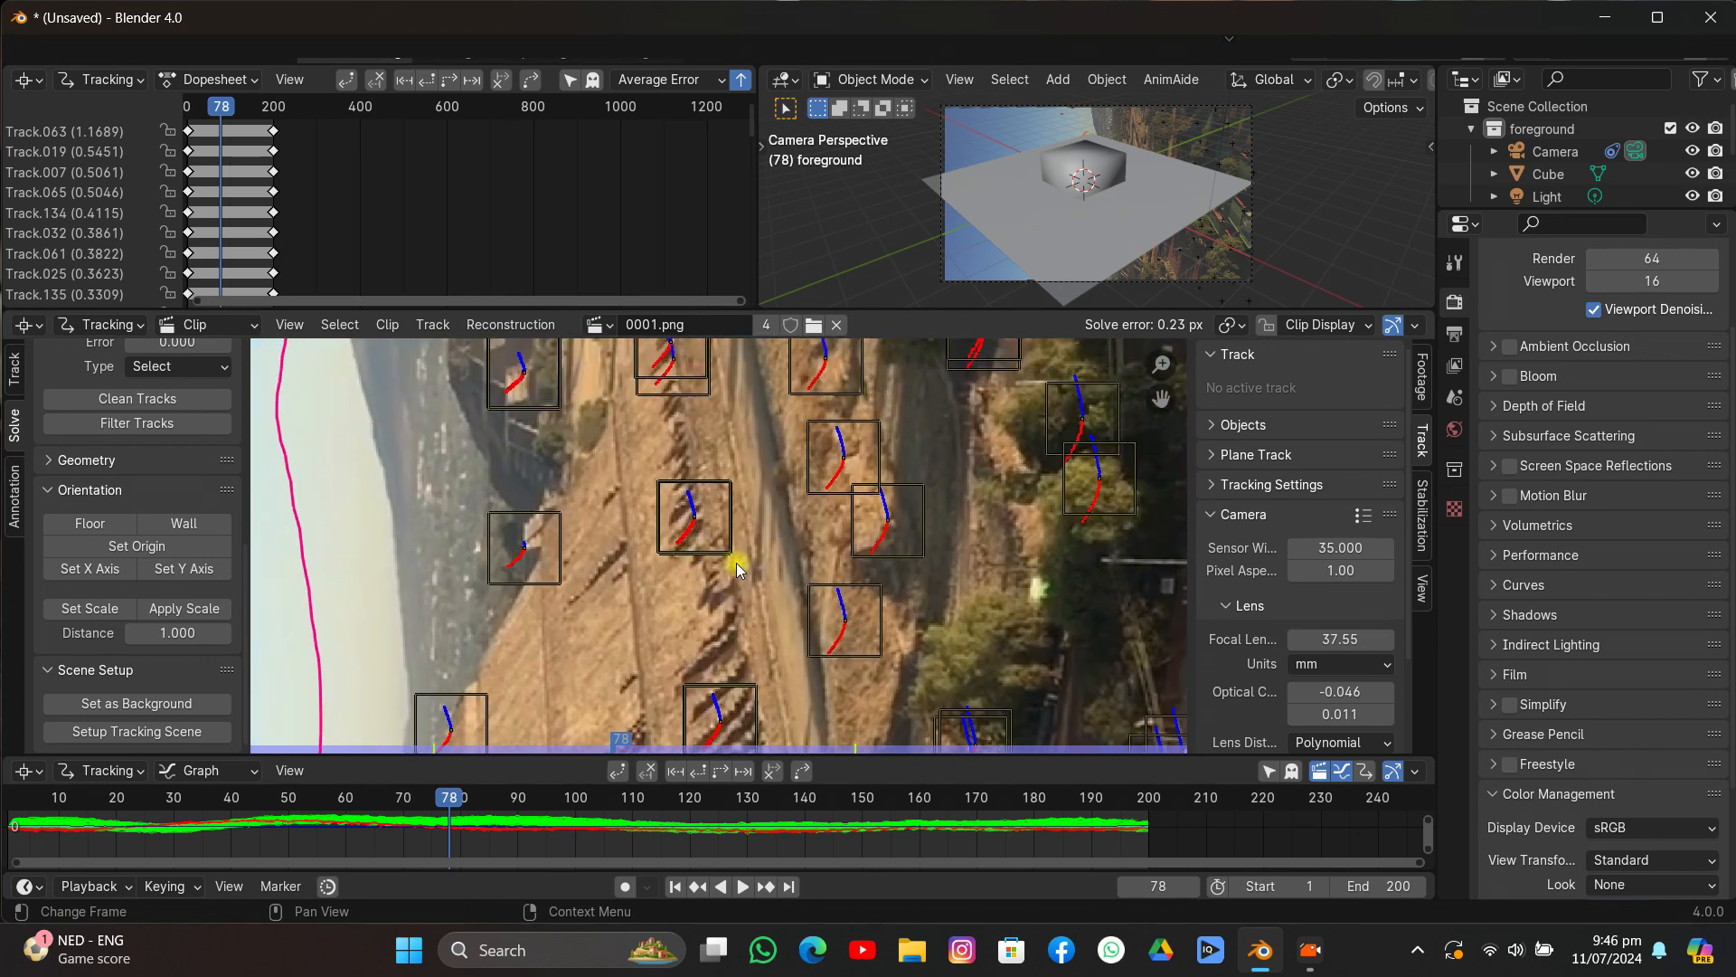
{"action": "left_click", "coordinate": [704, 533]}
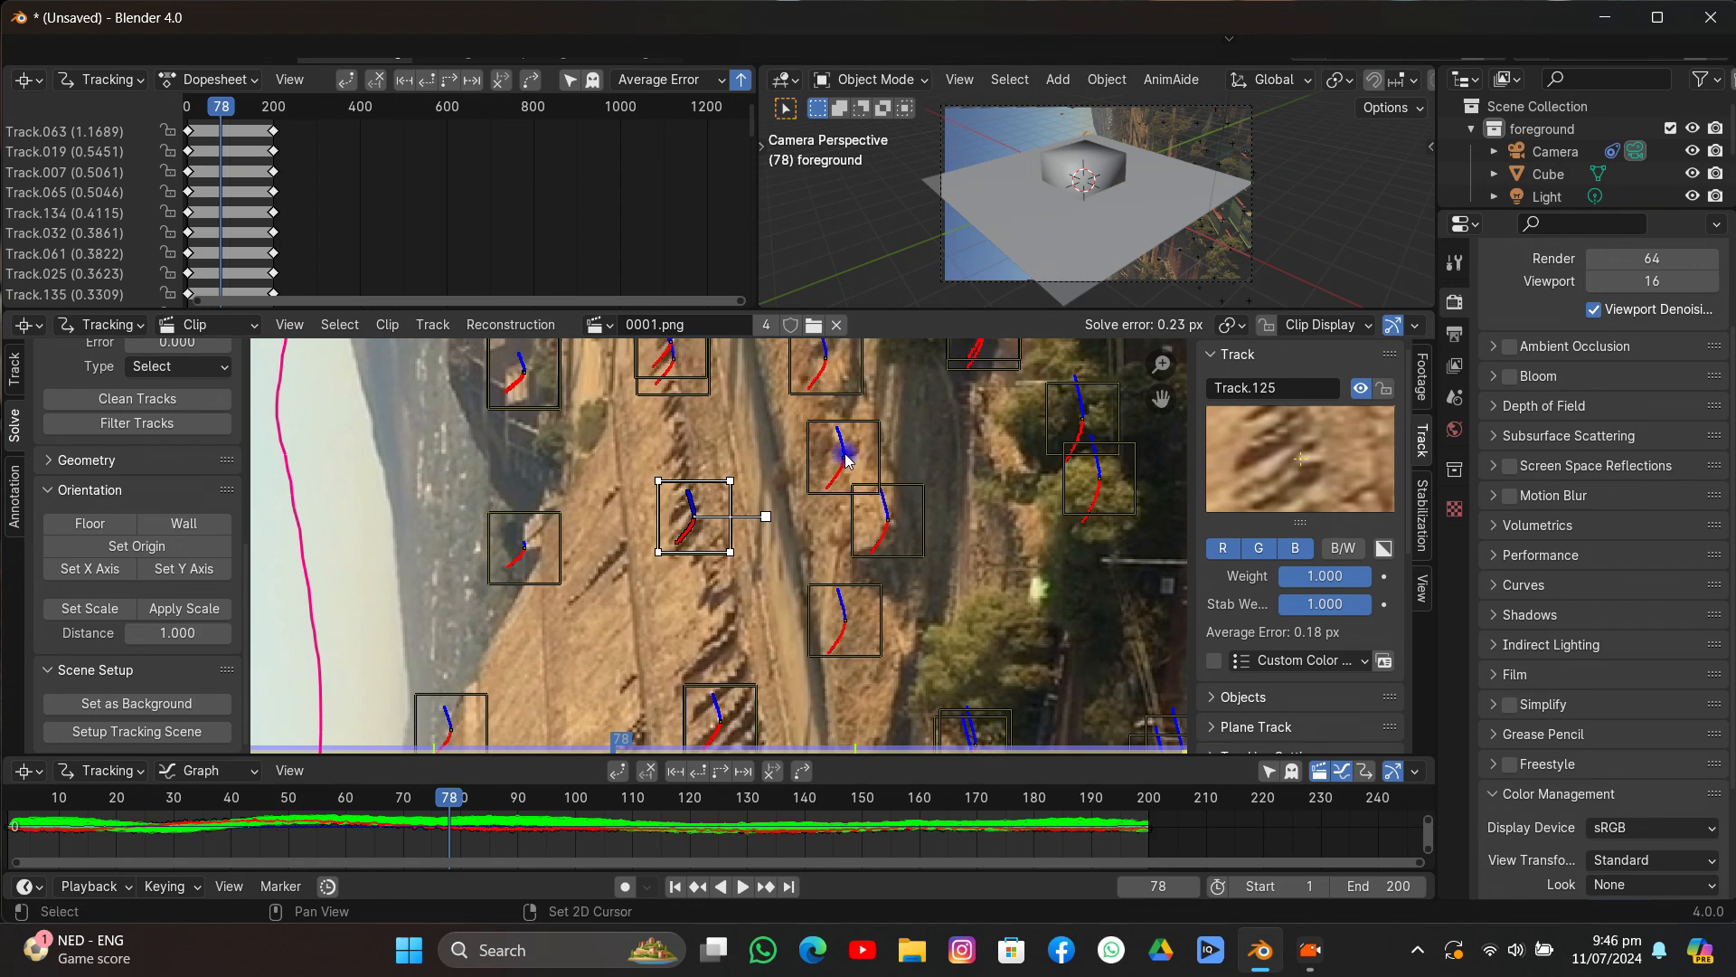
{"action": "left_click", "coordinate": [844, 456], "text": "shift"}
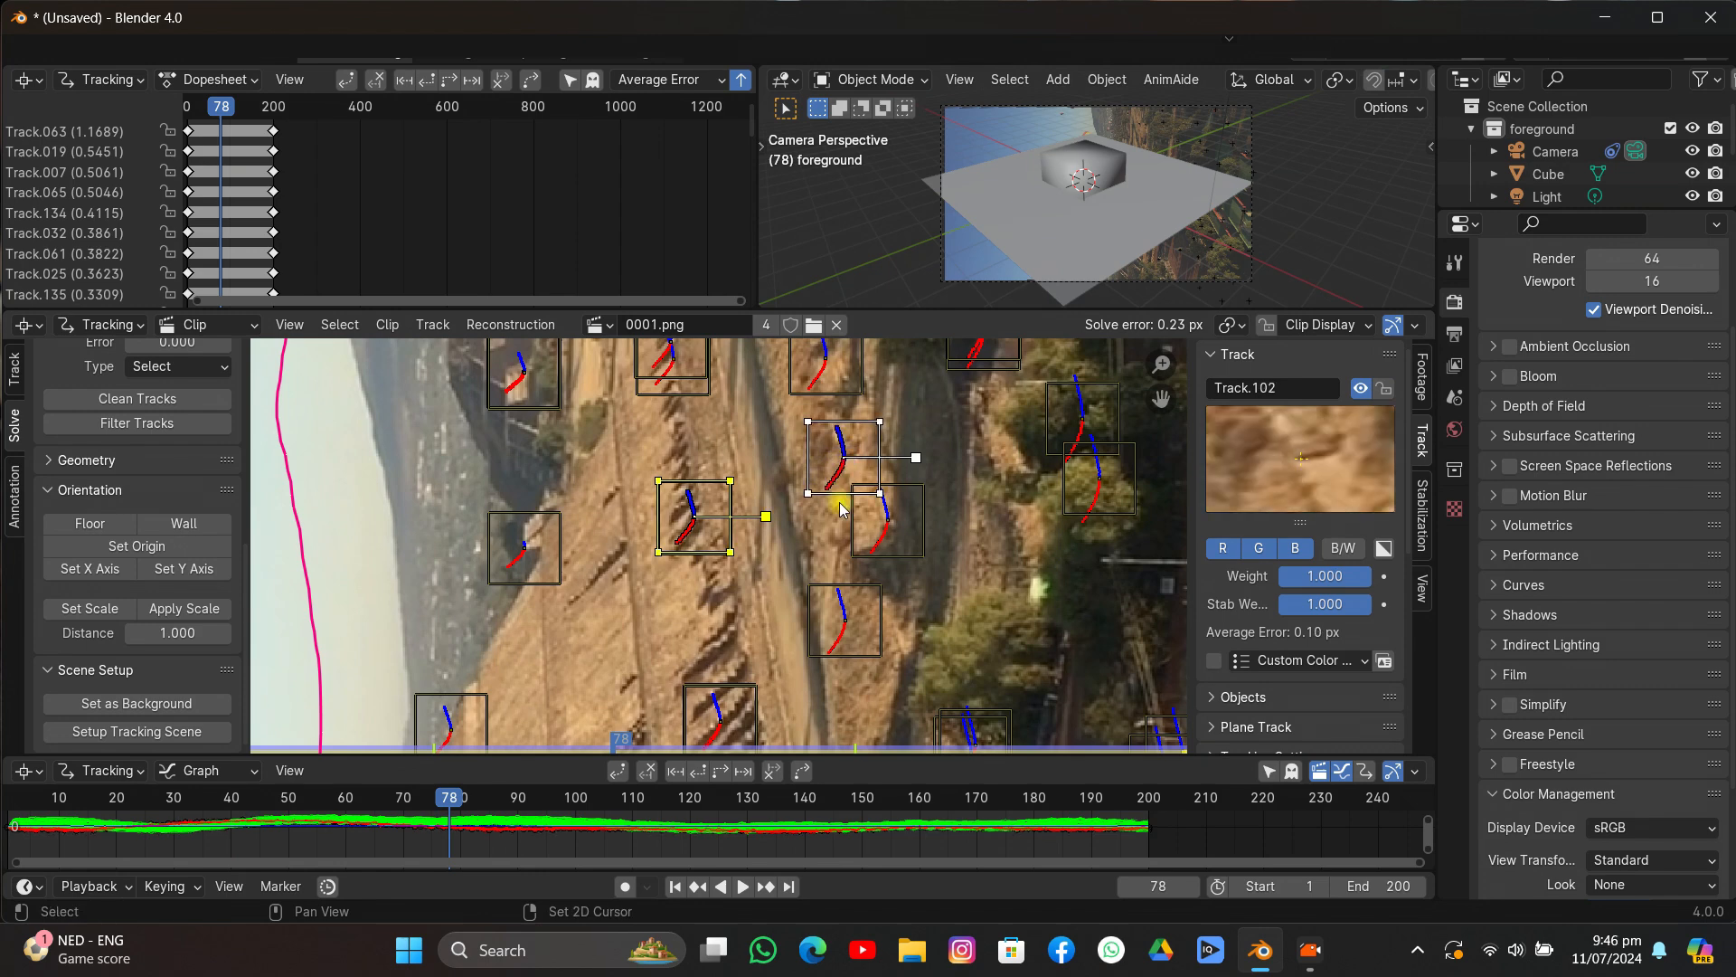
{"action": "left_click", "coordinate": [846, 622], "text": "shift"}
{"action": "left_click", "coordinate": [88, 524]}
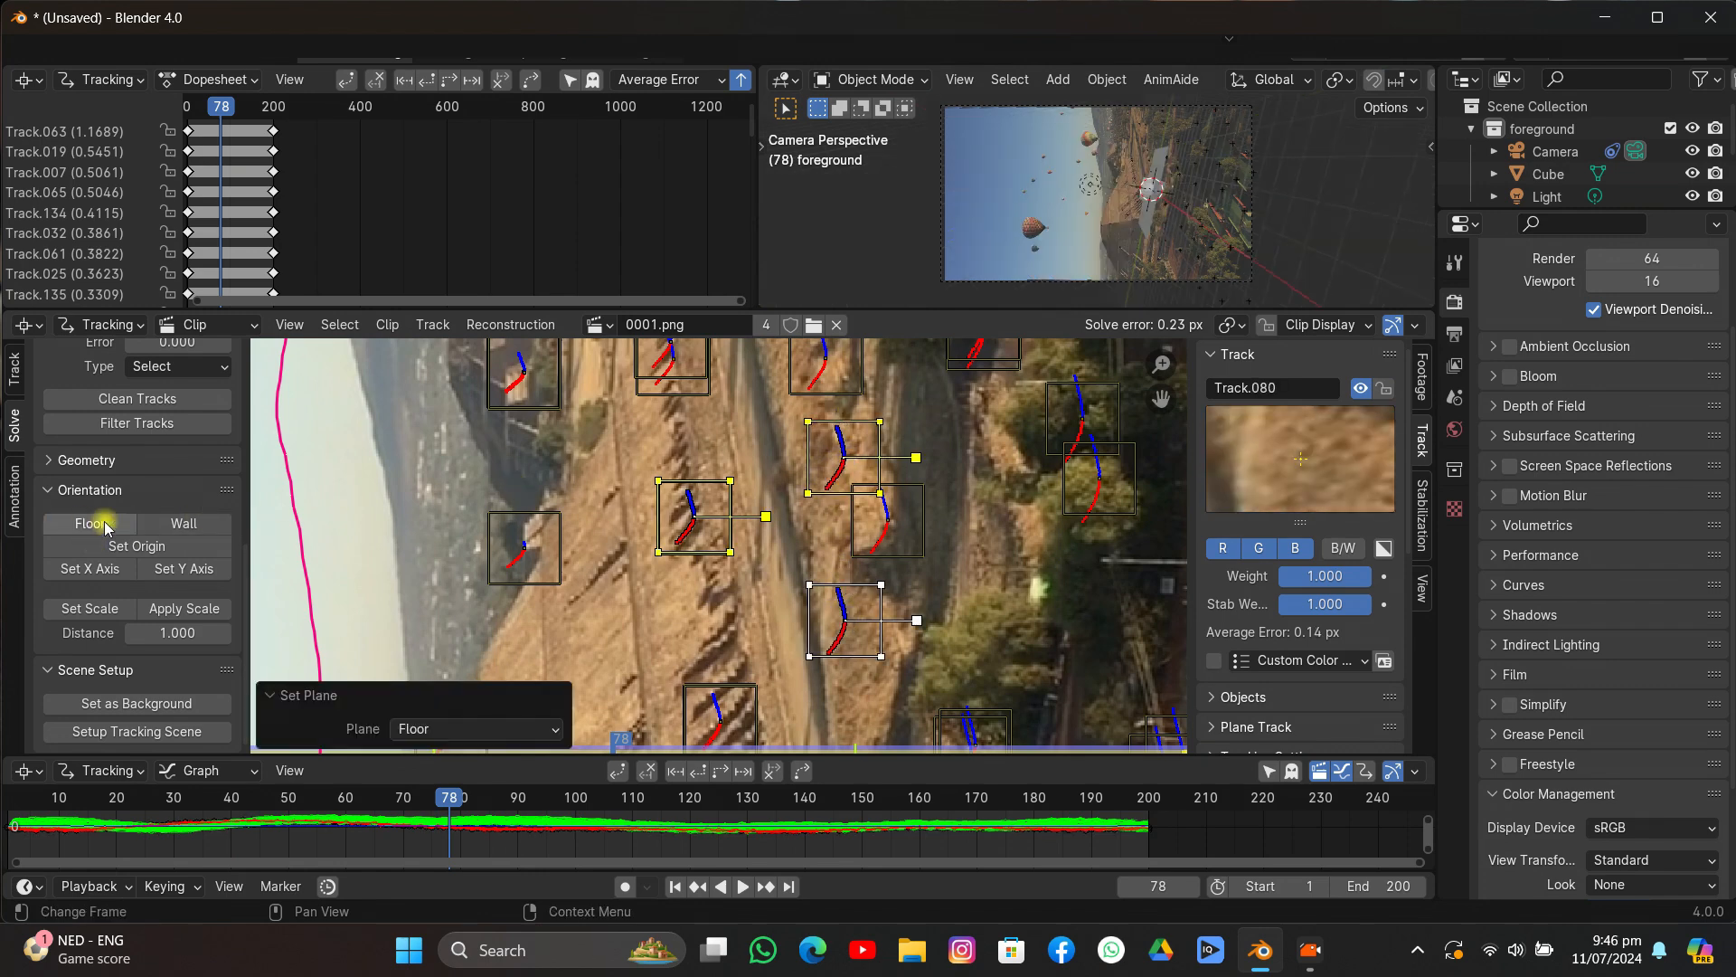
{"action": "scroll", "coordinate": [1105, 210], "scroll_direction": "up", "scroll_amount": 2}
{"action": "left_click", "coordinate": [1691, 741]}
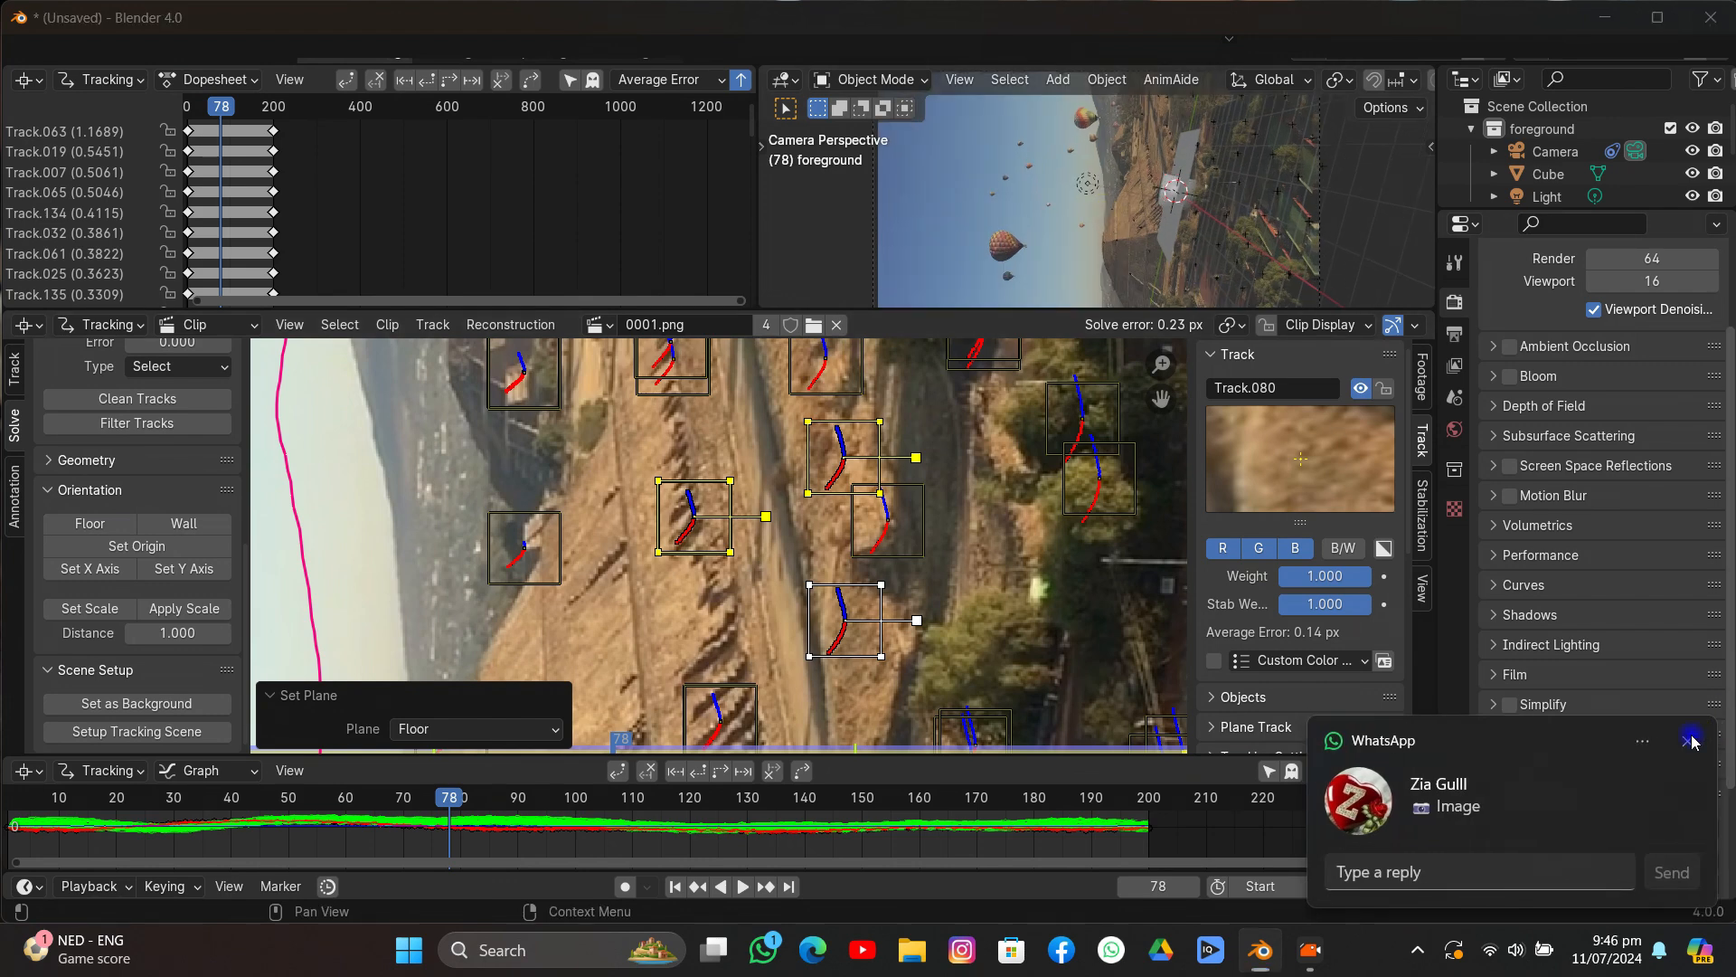
{"action": "scroll", "coordinate": [1197, 190], "scroll_direction": "up", "scroll_amount": 1}
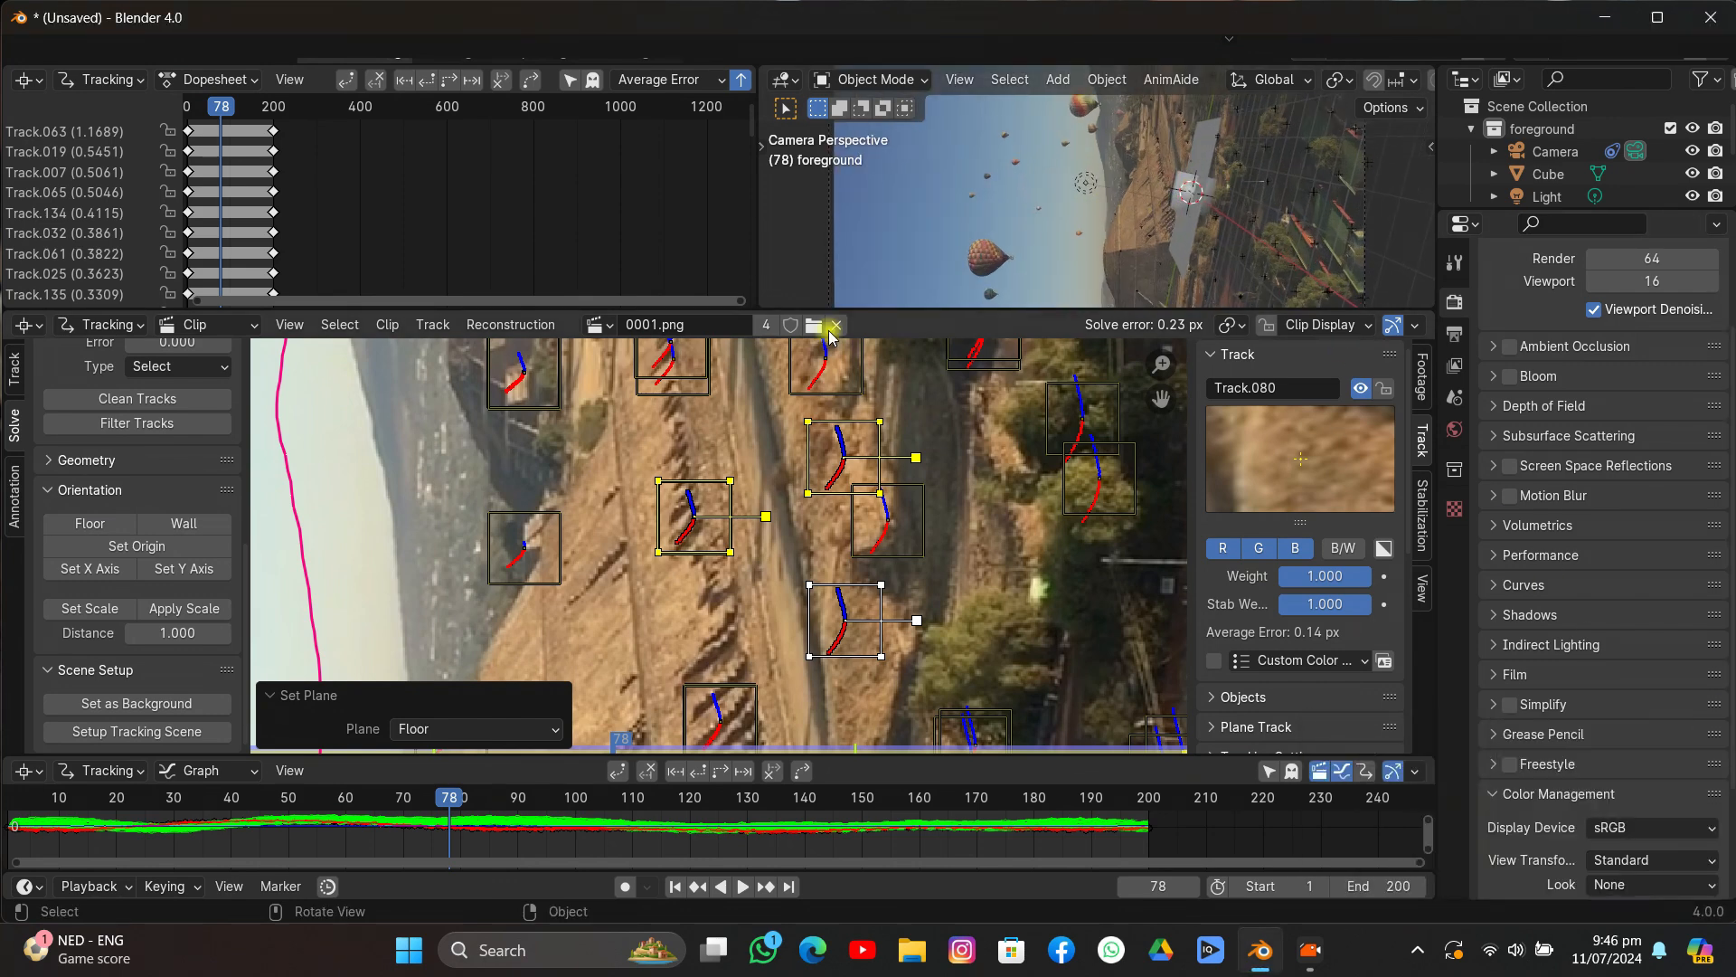
Select only the ground marker Track.102 and set it as the scene origin.
{"action": "left_click", "coordinate": [757, 440]}
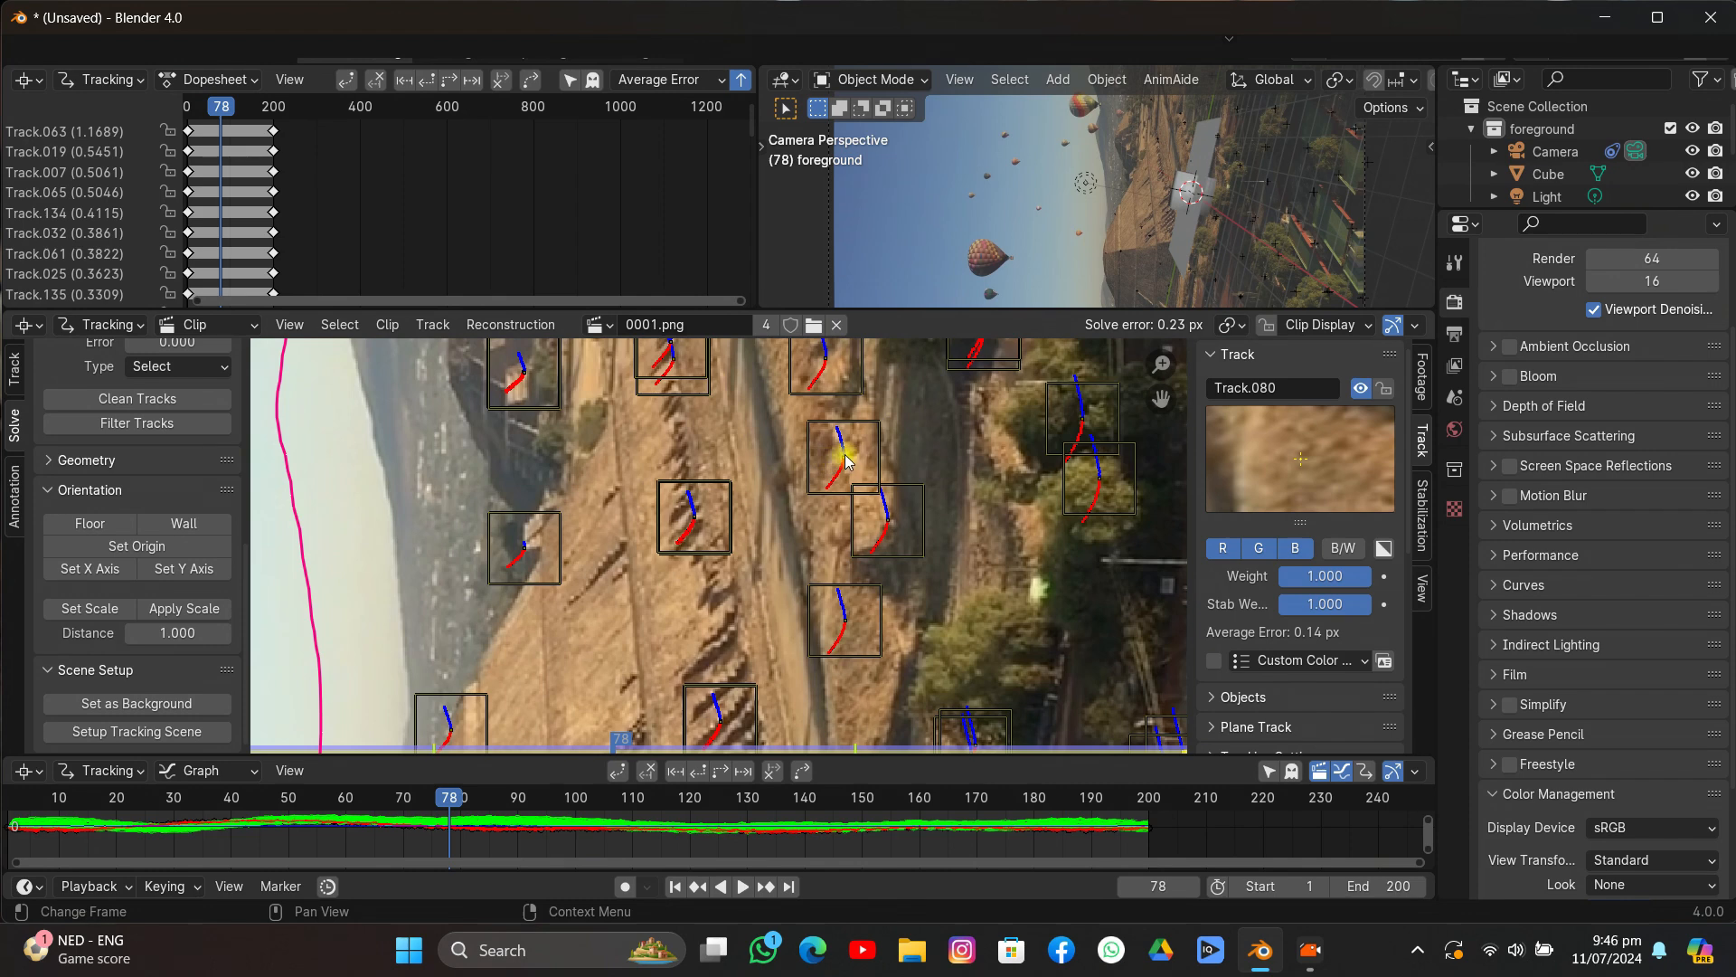
{"action": "left_click", "coordinate": [845, 459]}
{"action": "left_click", "coordinate": [152, 547]}
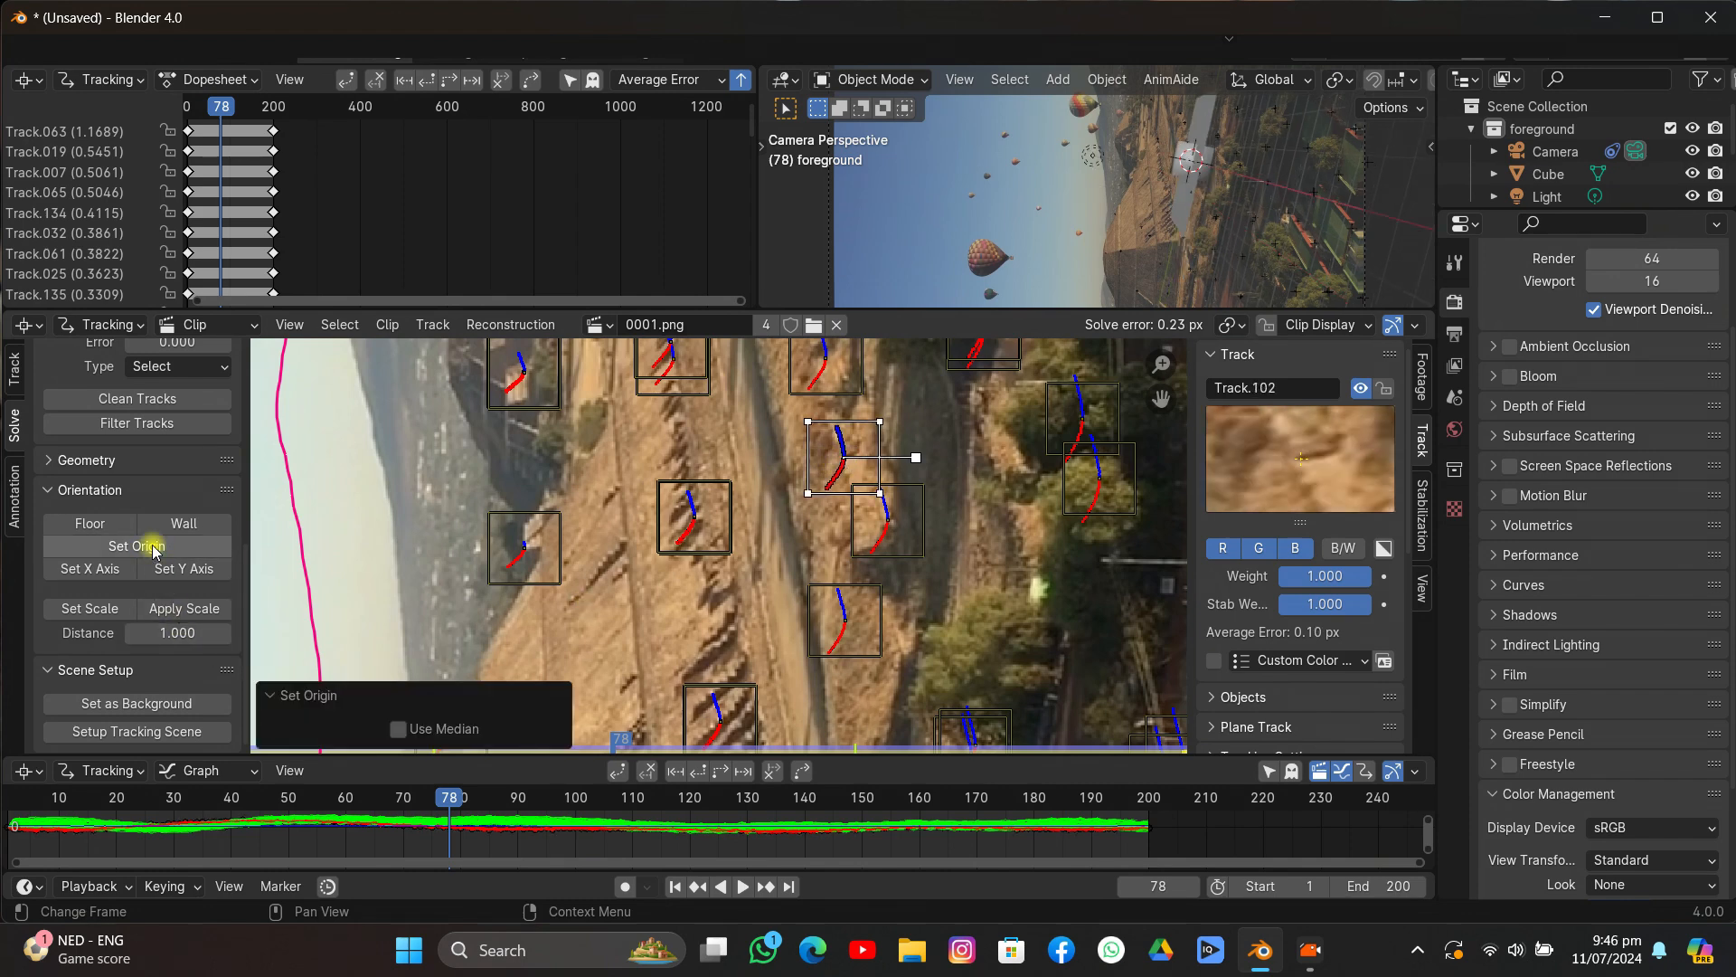
Set the X axis direction using marker Track.048, higher up the slope from the origin marker.
{"action": "middle_click_drag", "start_coordinate": [771, 428], "coordinate": [754, 579]}
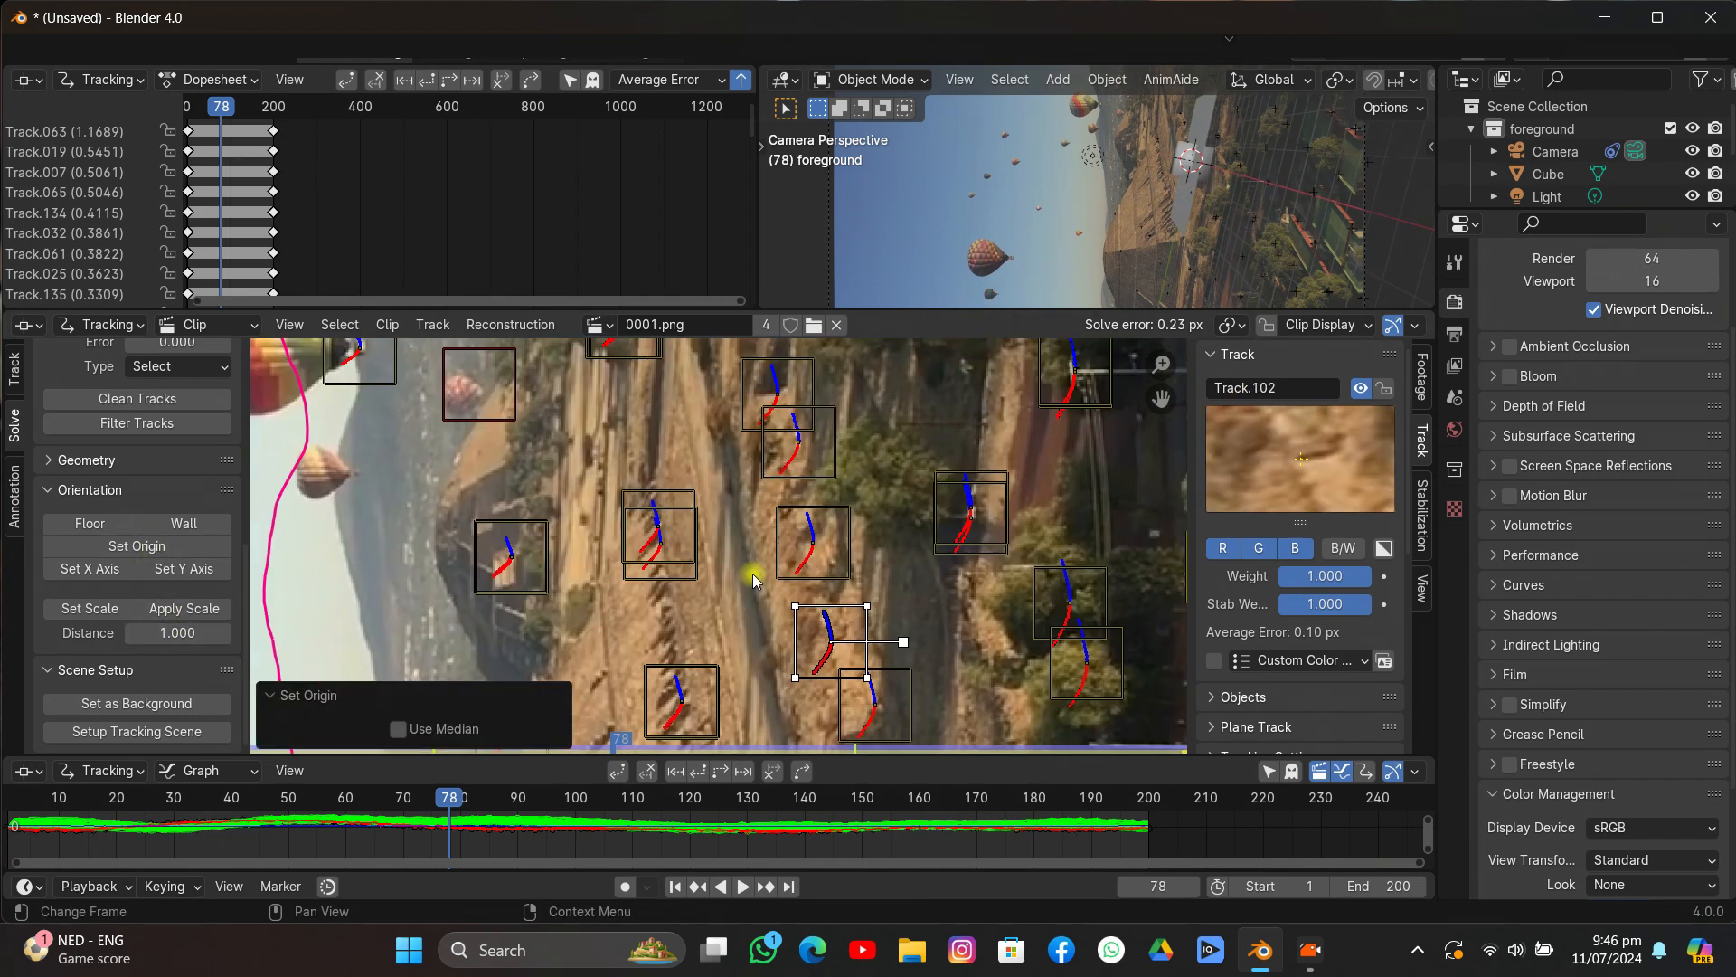
{"action": "left_click", "coordinate": [657, 368]}
{"action": "left_click", "coordinate": [109, 568]}
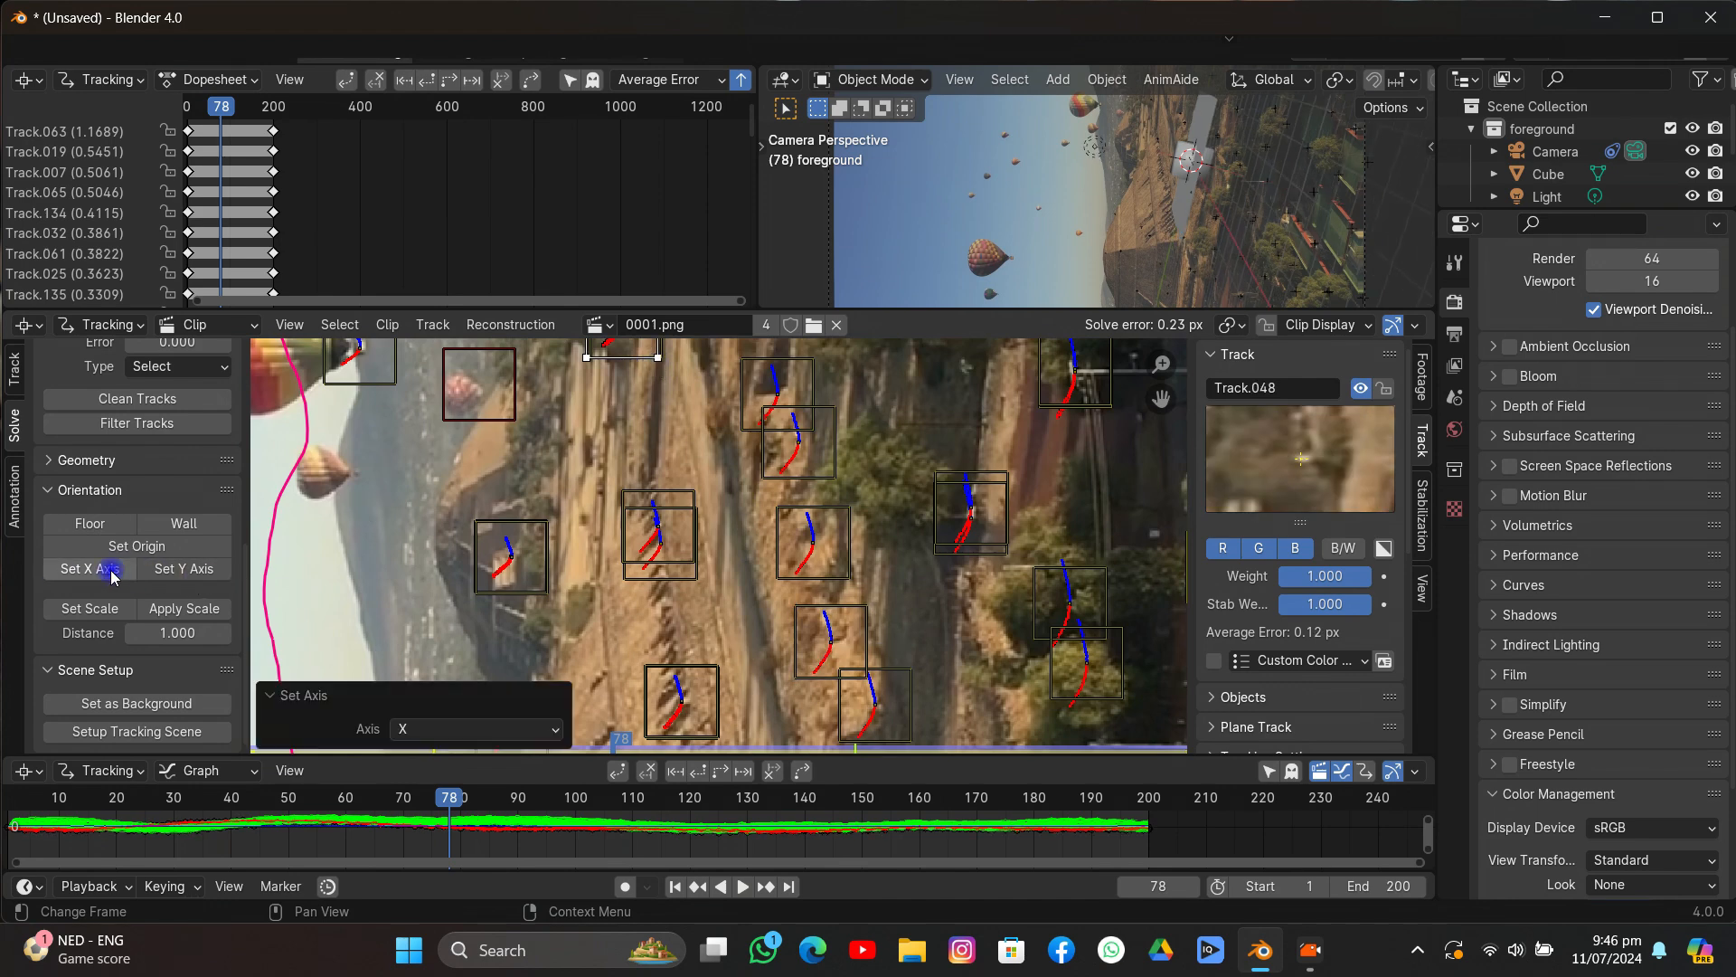
Set the X axis direction using marker Track.036 at the upper edge of the footage.
{"action": "scroll", "coordinate": [673, 461], "scroll_direction": "down", "scroll_amount": 3}
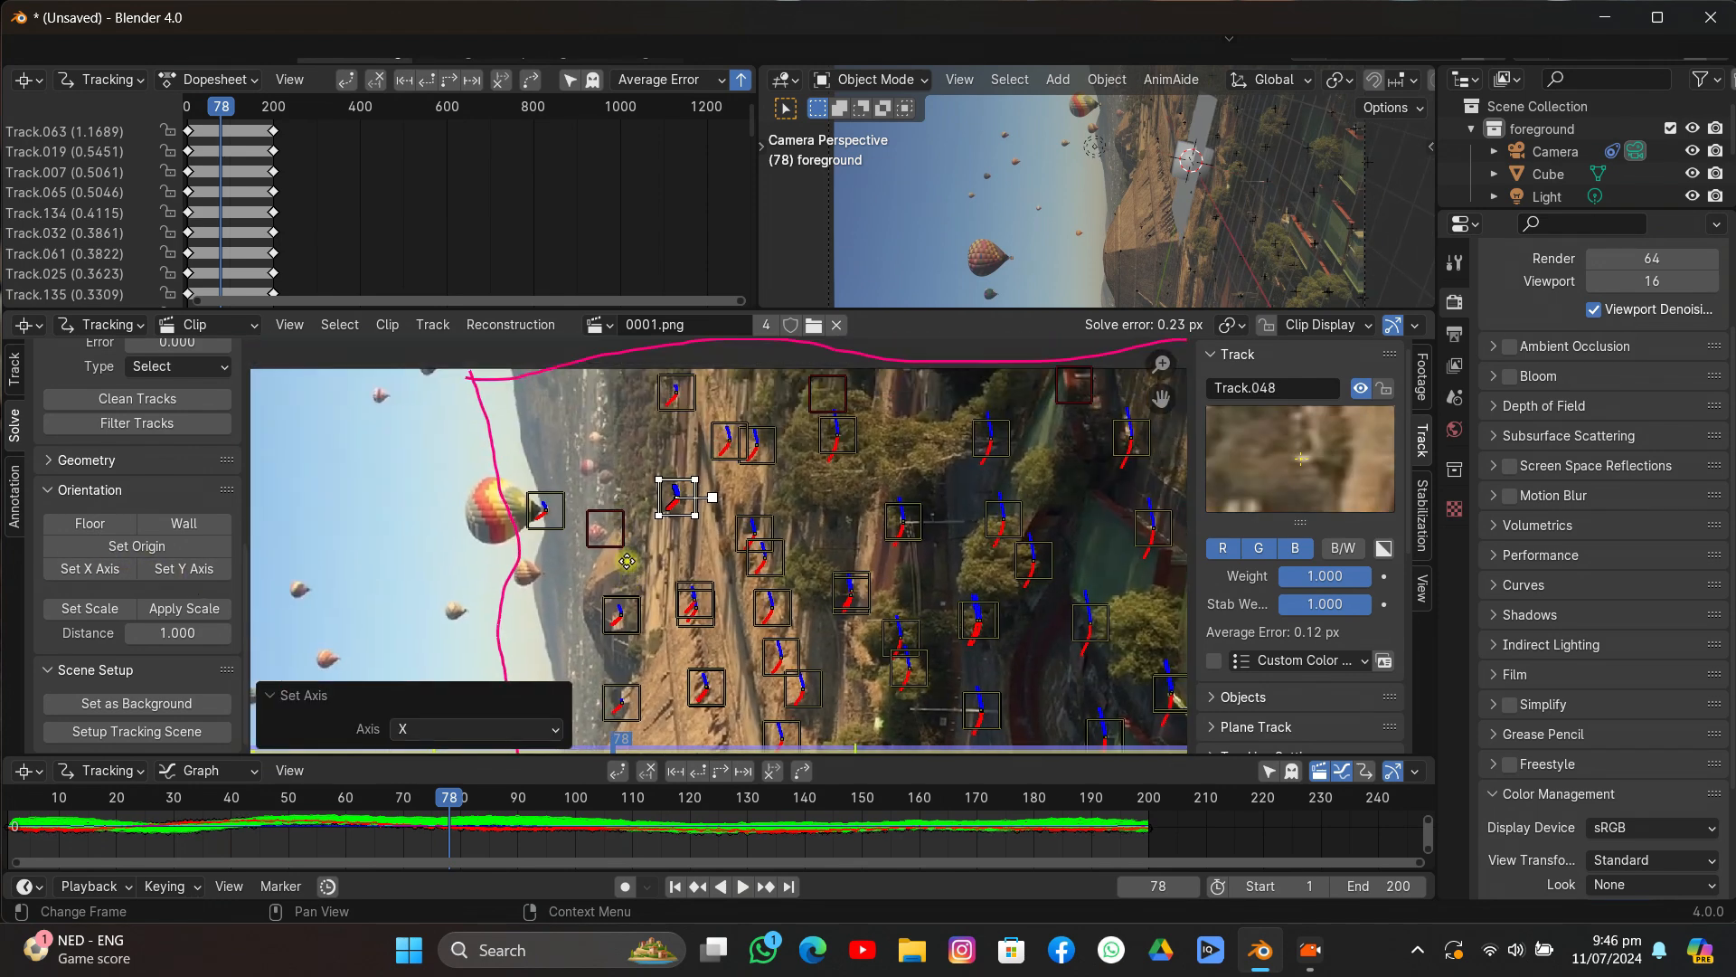
{"action": "left_click", "coordinate": [680, 459]}
{"action": "left_click", "coordinate": [86, 569]}
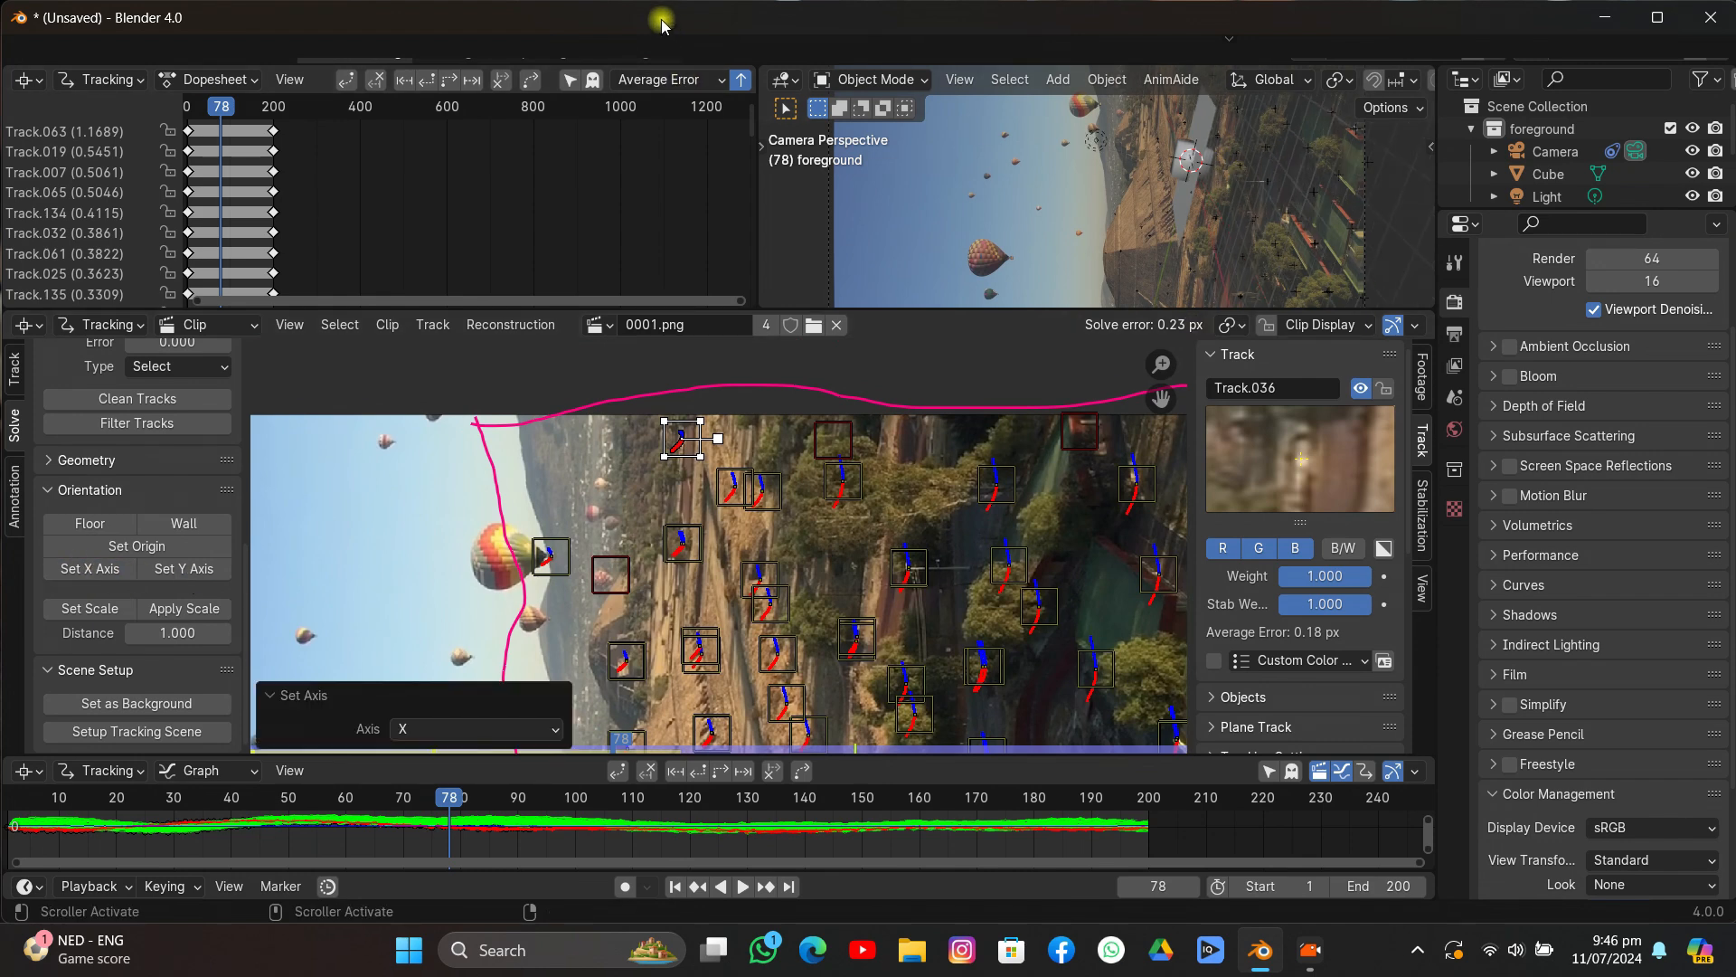
Add a General Layout workspace to the project.
{"action": "left_click_drag", "start_coordinate": [662, 22], "coordinate": [669, 27]}
{"action": "left_click", "coordinate": [680, 54]}
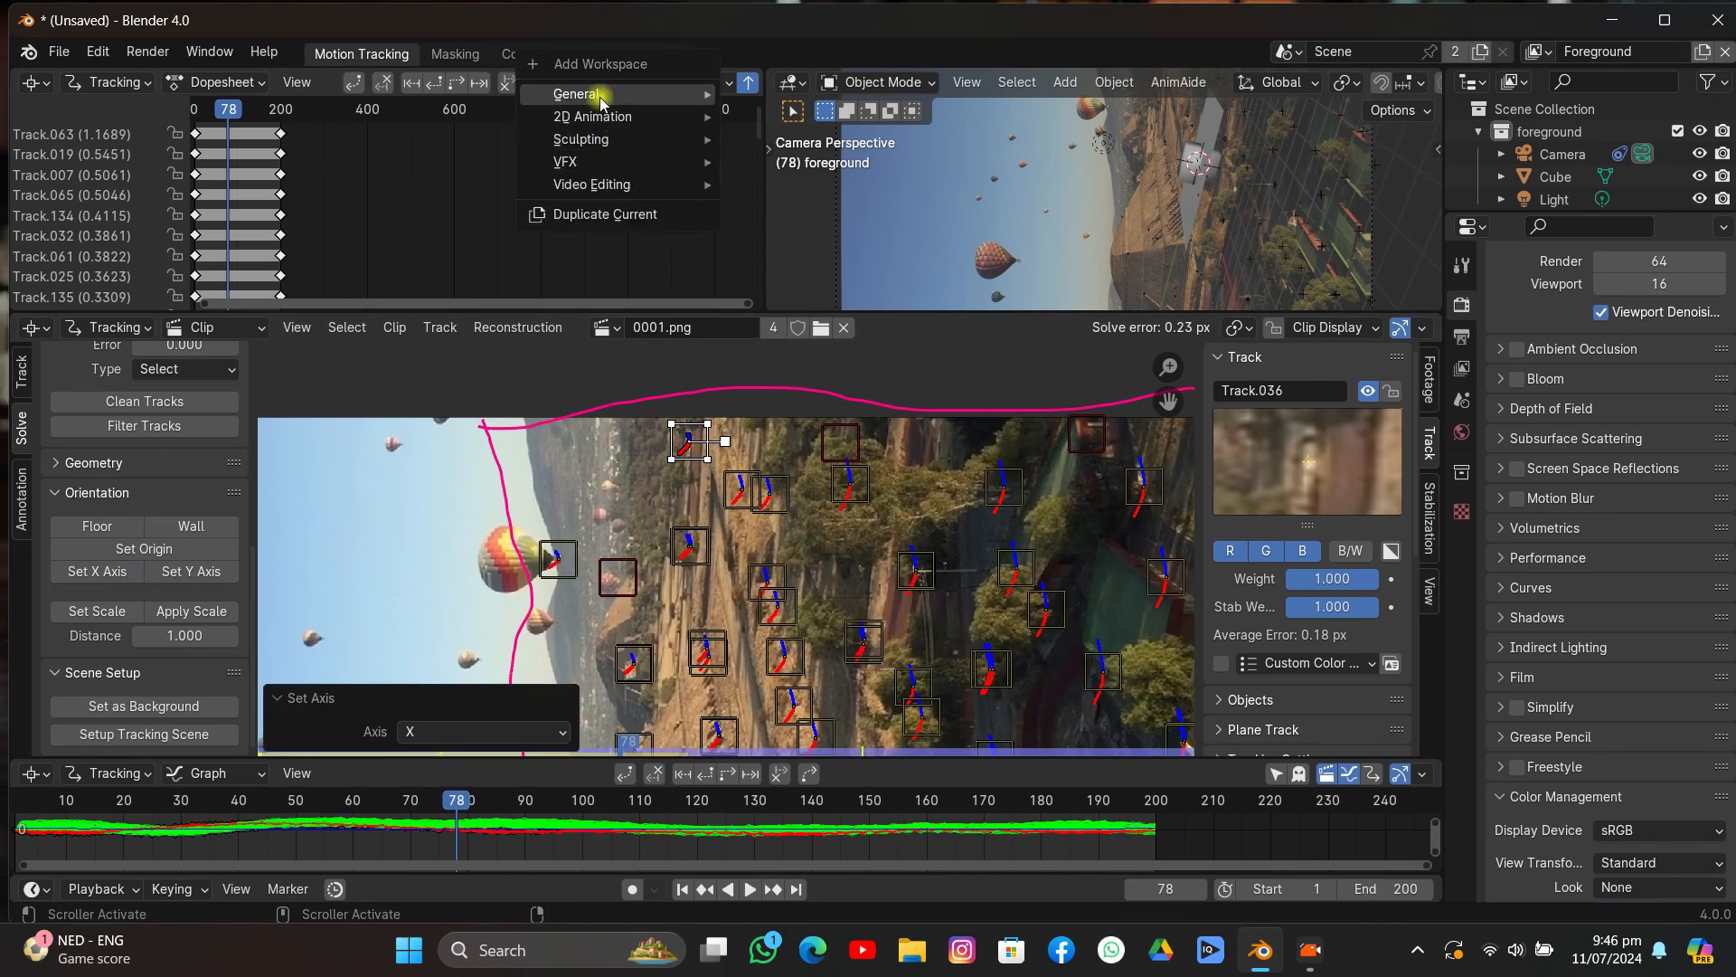
{"action": "mouse_move", "coordinate": [599, 94]}
{"action": "left_click", "coordinate": [799, 170]}
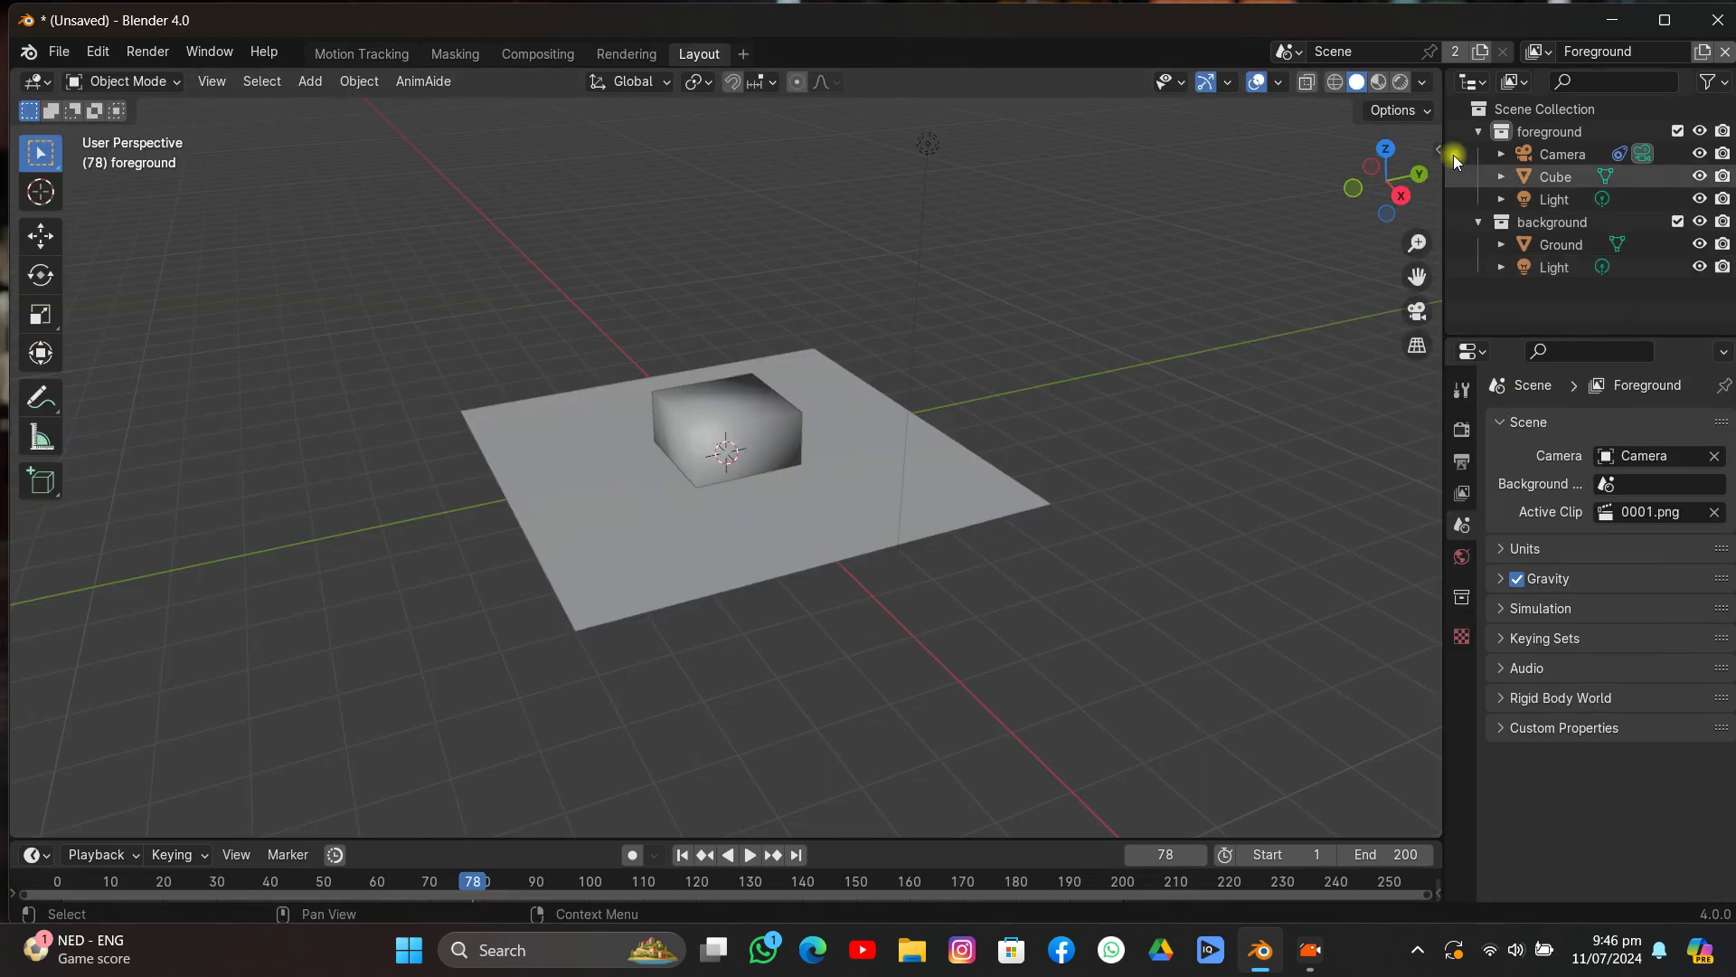
Maximize the window, split the 3D viewport into two side-by-side views, and look through the camera in one of them.
{"action": "left_click", "coordinate": [1662, 18]}
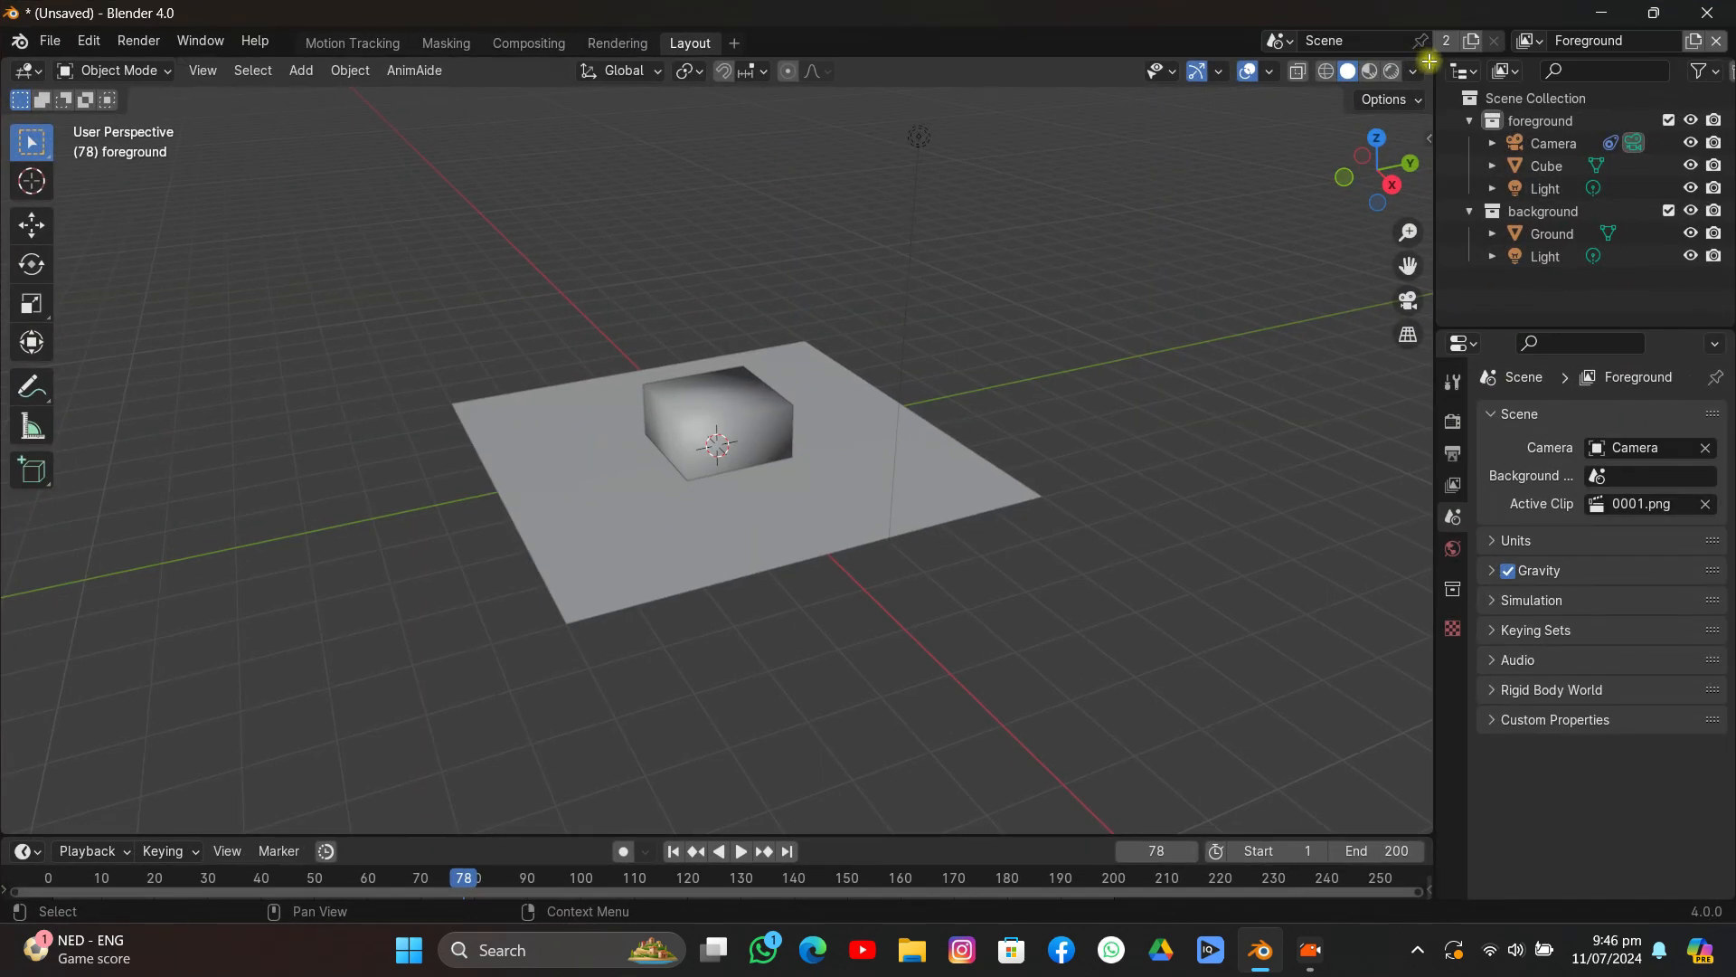
{"action": "left_click_drag", "start_coordinate": [1428, 61], "coordinate": [870, 186]}
{"action": "left_click", "coordinate": [1407, 299]}
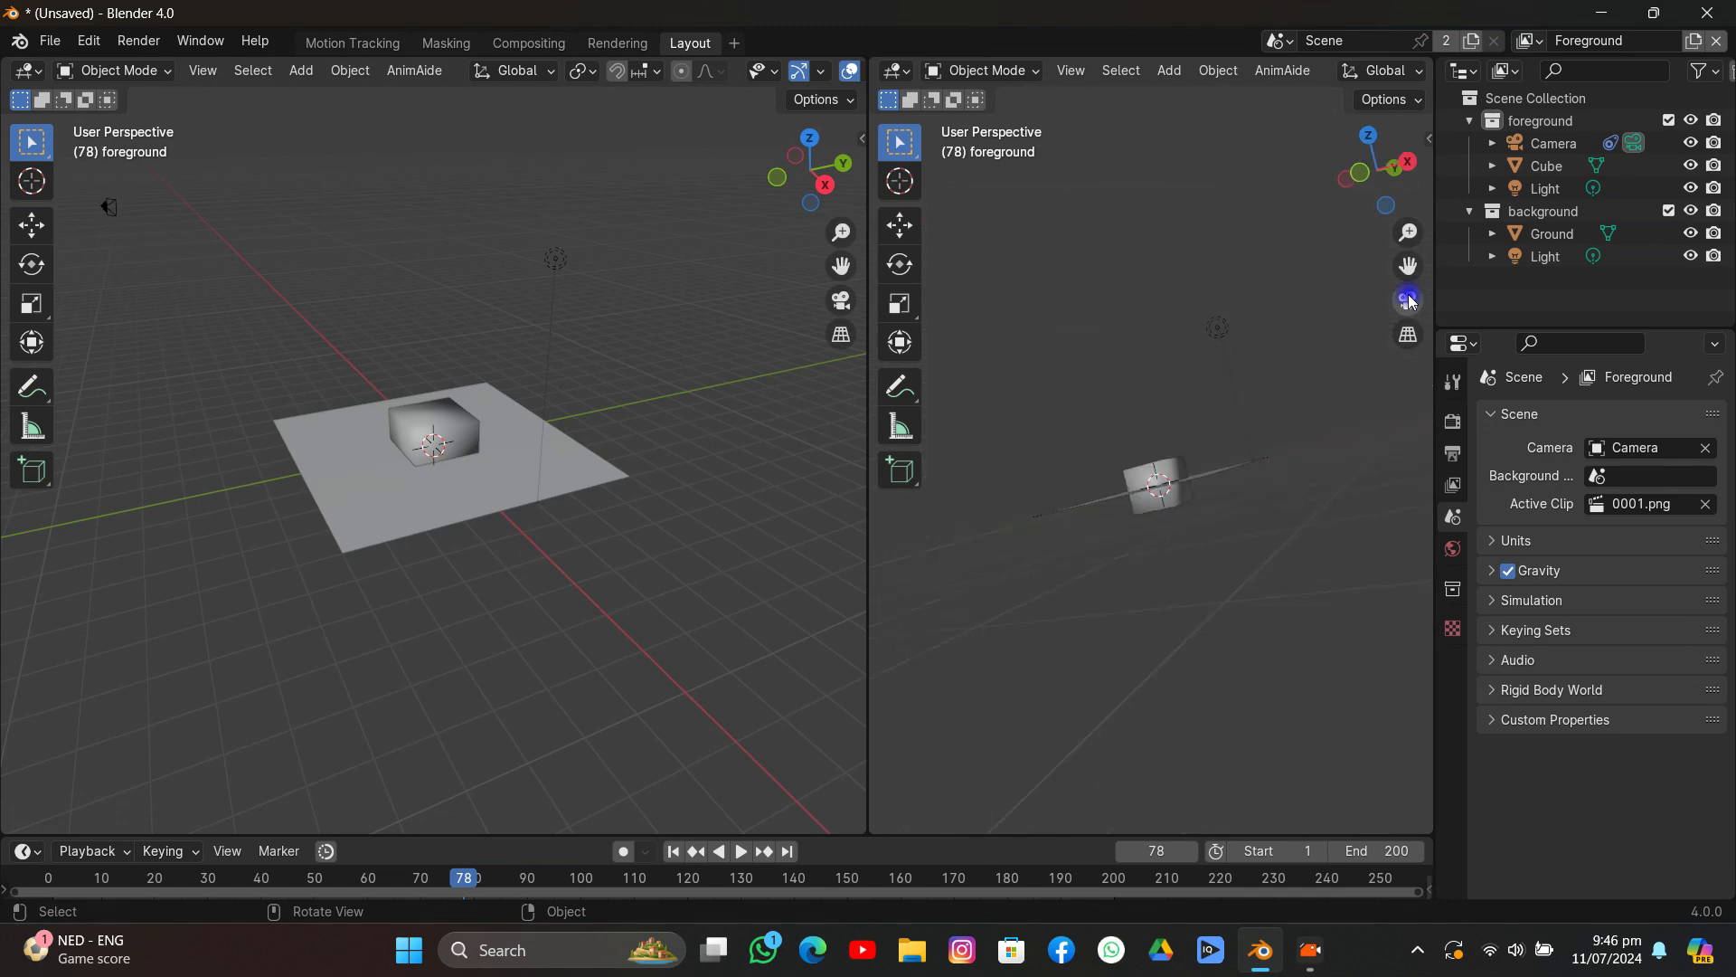
Select the camera and raise the opacity of its 0001.png background clip to 1.000.
{"action": "left_click", "coordinate": [1283, 338]}
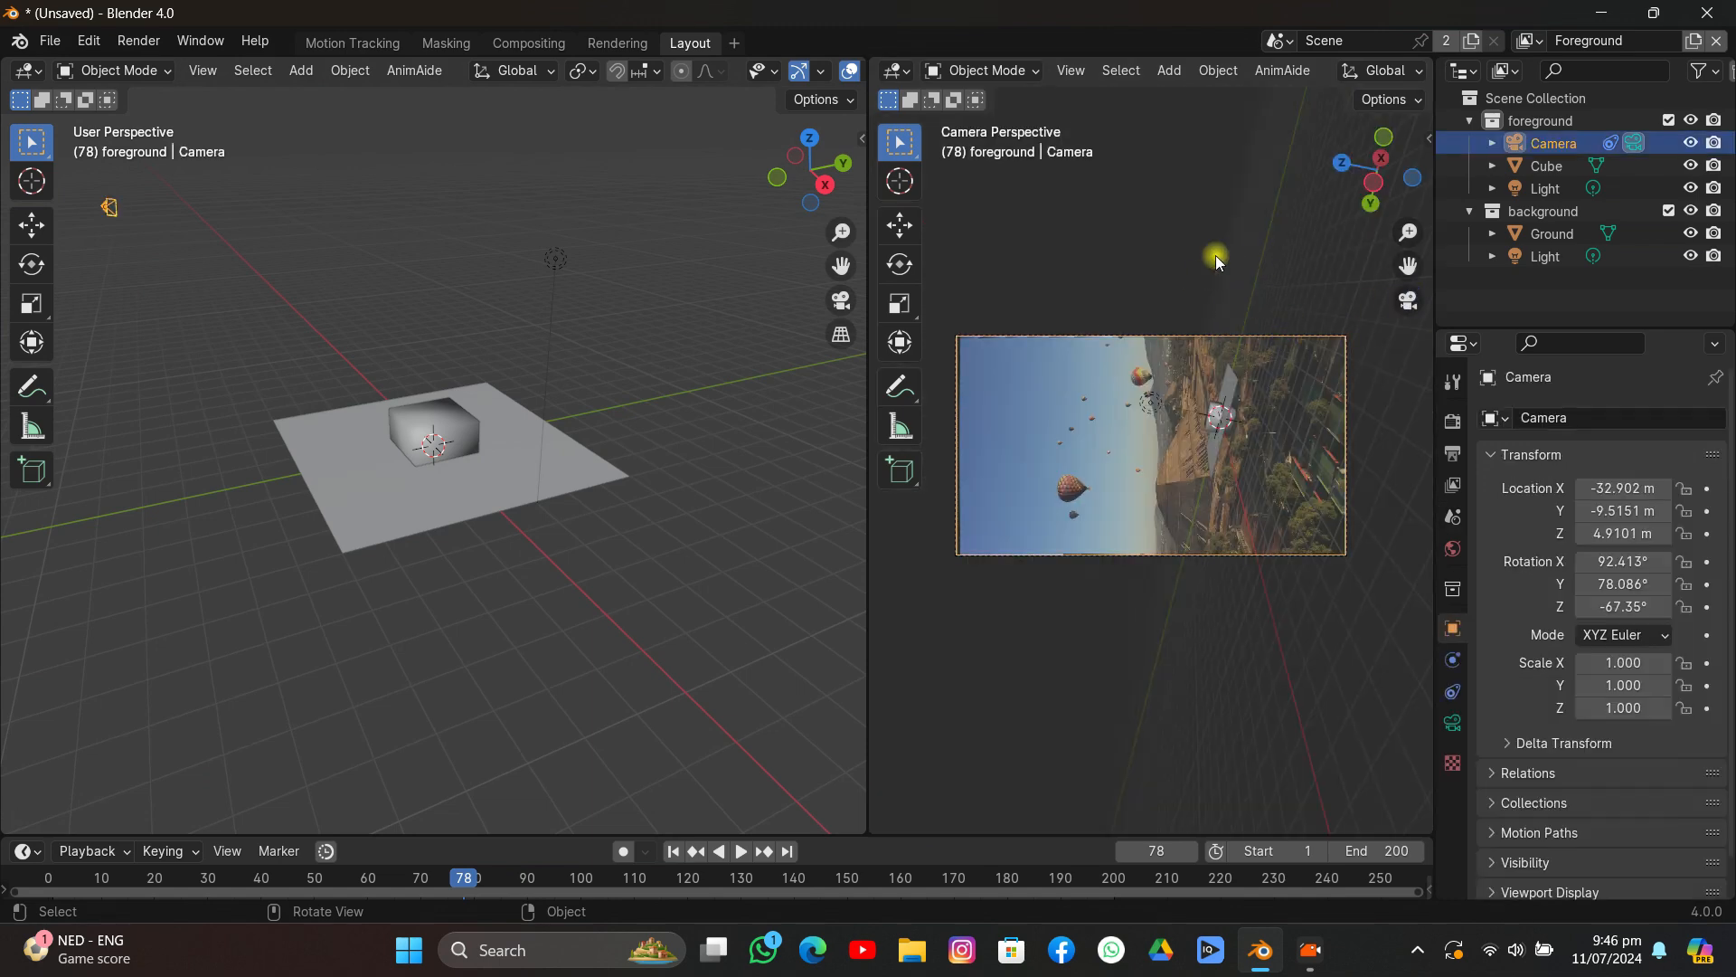
{"action": "left_click", "coordinate": [1452, 722]}
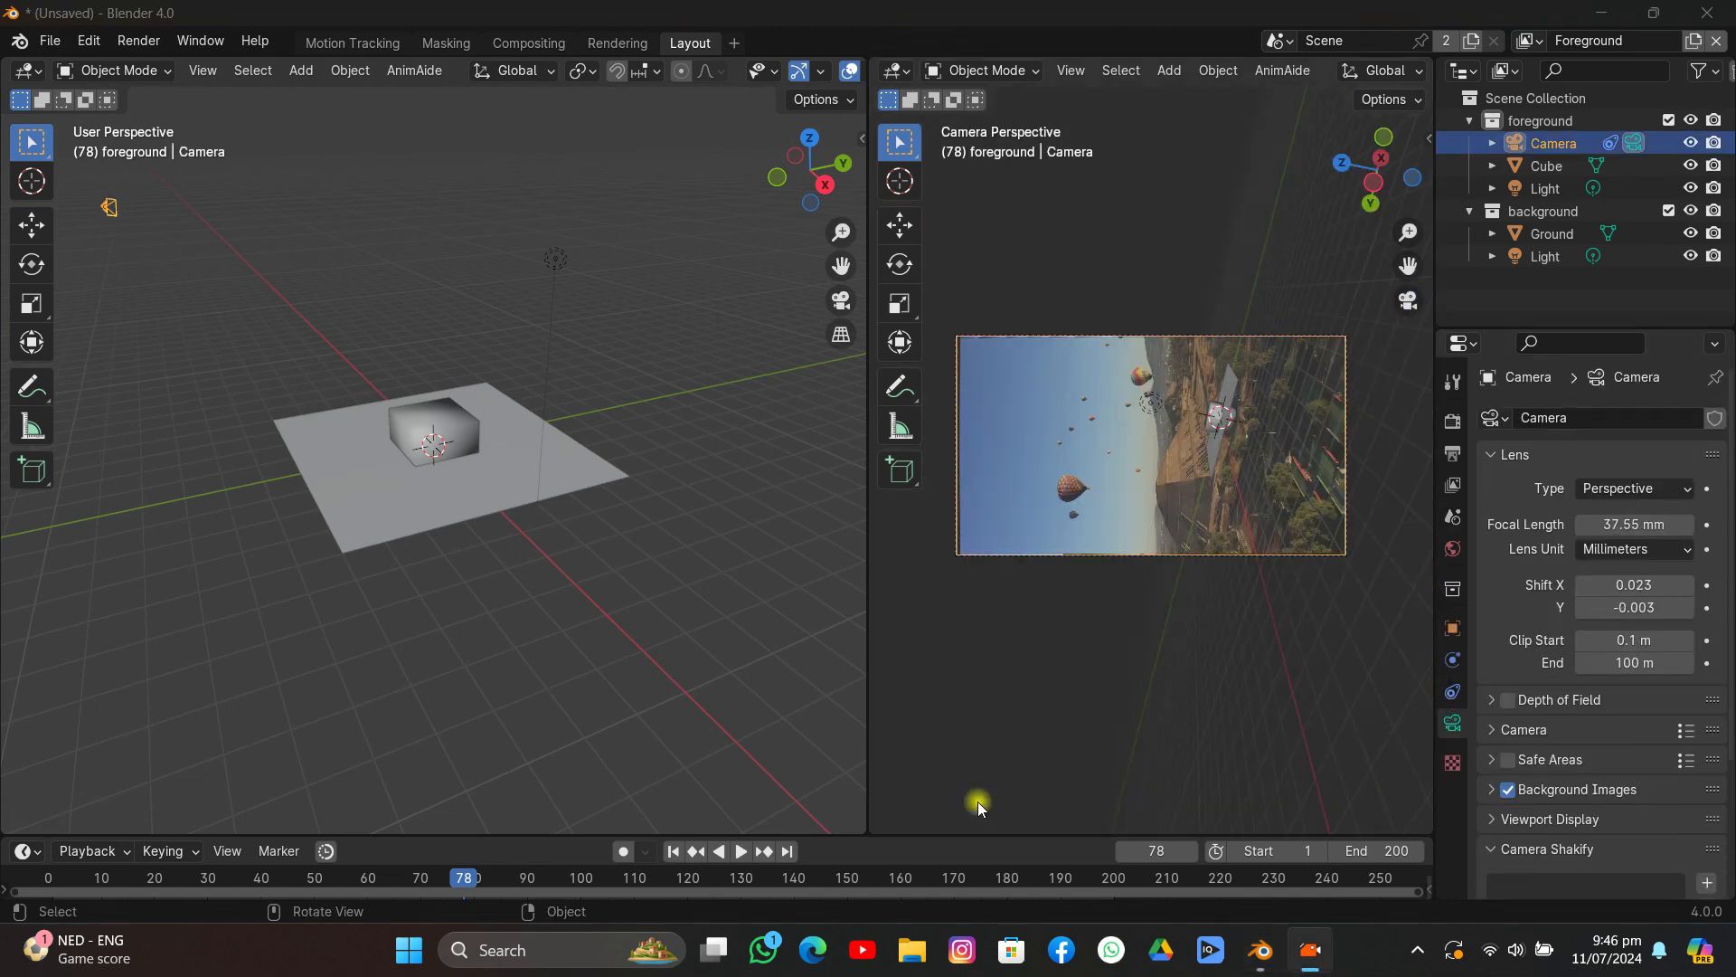
{"action": "left_click", "coordinate": [1492, 789]}
{"action": "scroll", "coordinate": [1591, 723], "scroll_direction": "down", "scroll_amount": 8}
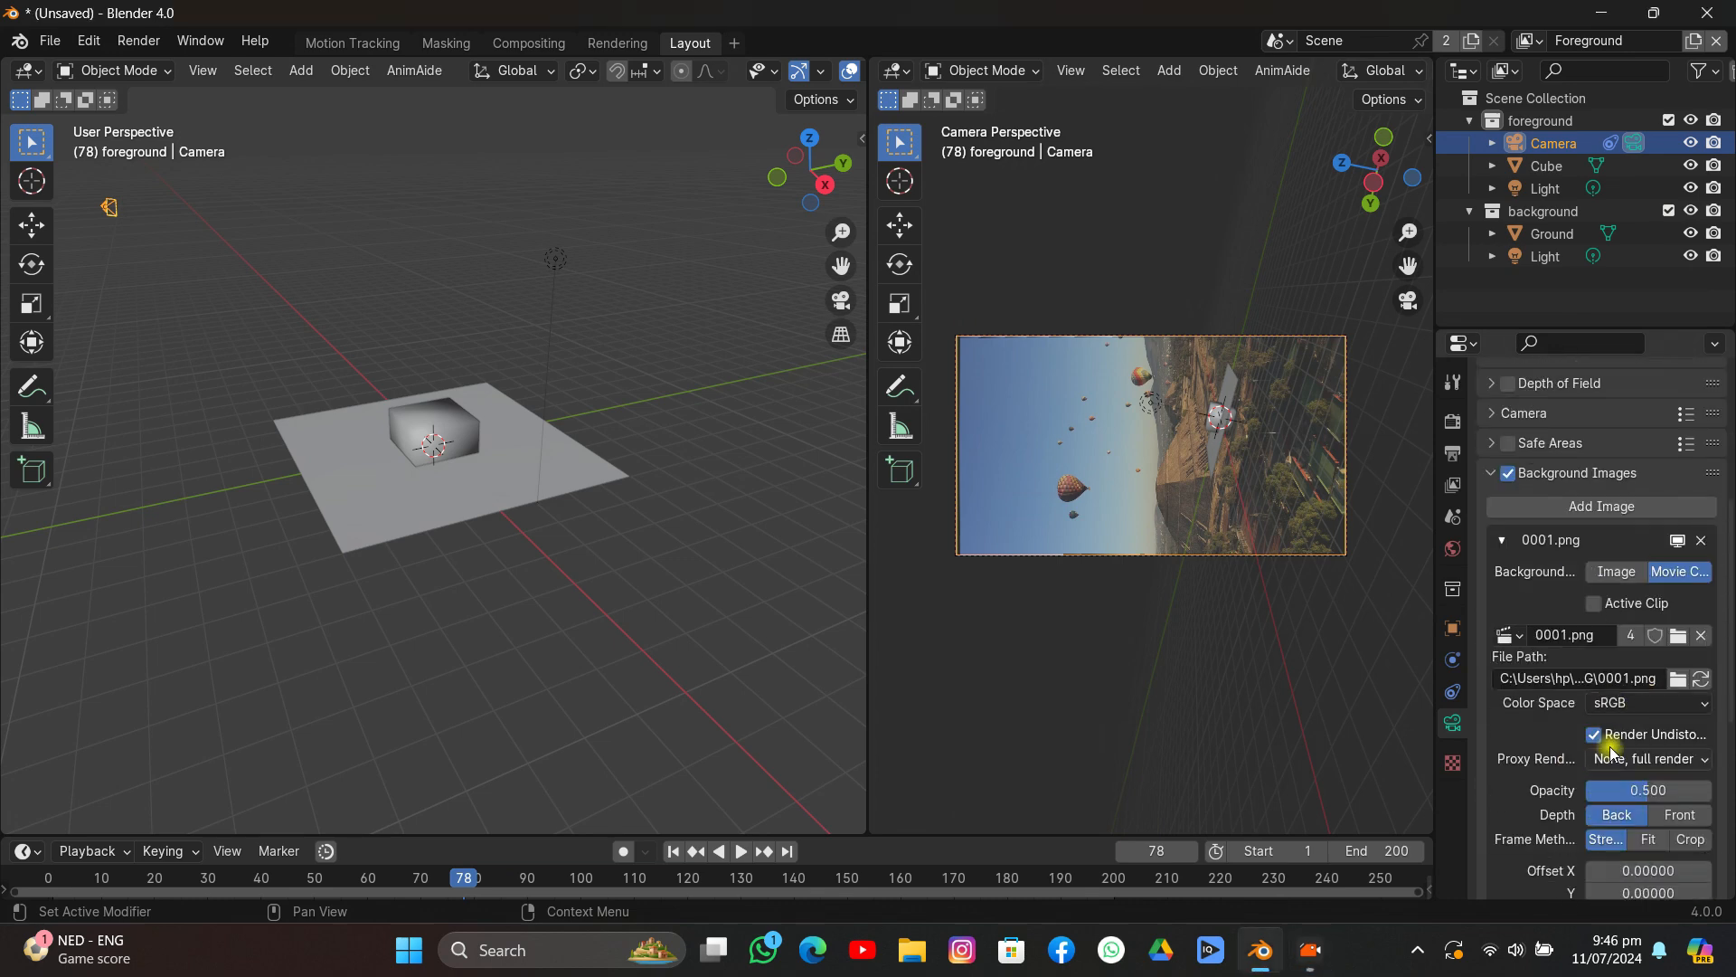
{"action": "left_click_drag", "start_coordinate": [1616, 796], "coordinate": [1686, 796]}
{"action": "scroll", "coordinate": [1311, 515], "scroll_direction": "up", "scroll_amount": 3}
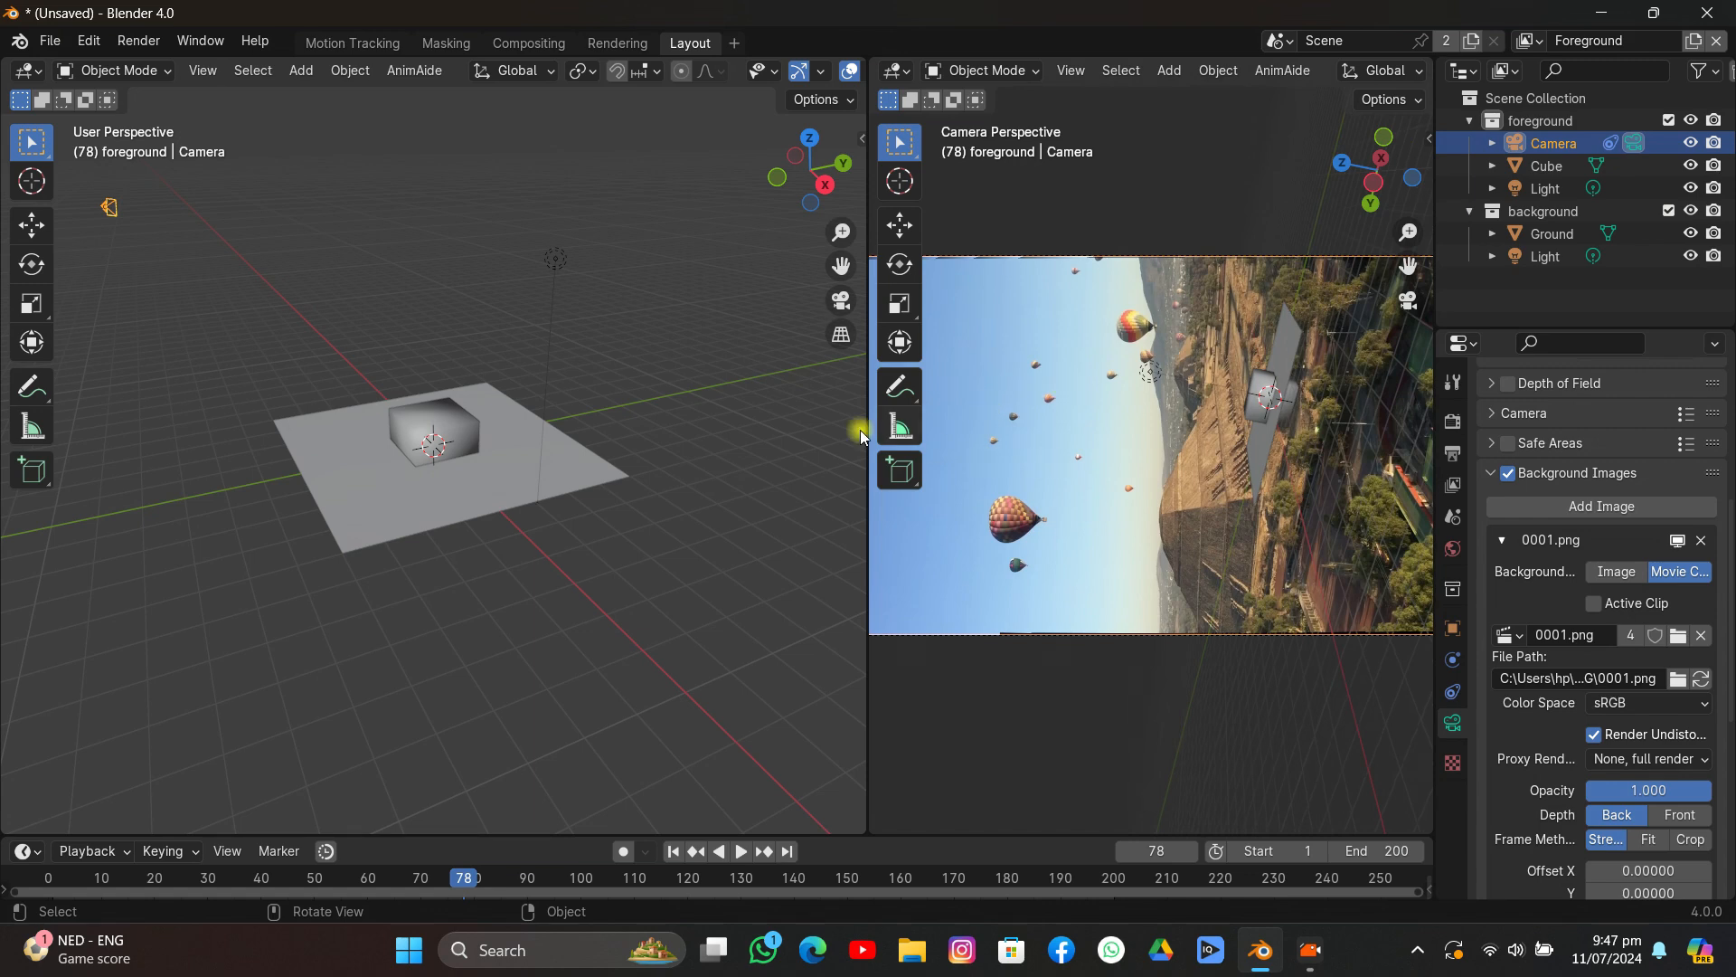
Turn on the Motion Tracking overlay in the user perspective viewport so the track points appear around the ground plane.
{"action": "scroll", "coordinate": [642, 290], "scroll_direction": "down", "scroll_amount": 3}
{"action": "scroll", "coordinate": [804, 65], "scroll_direction": "down", "scroll_amount": 3}
{"action": "left_click", "coordinate": [789, 72]}
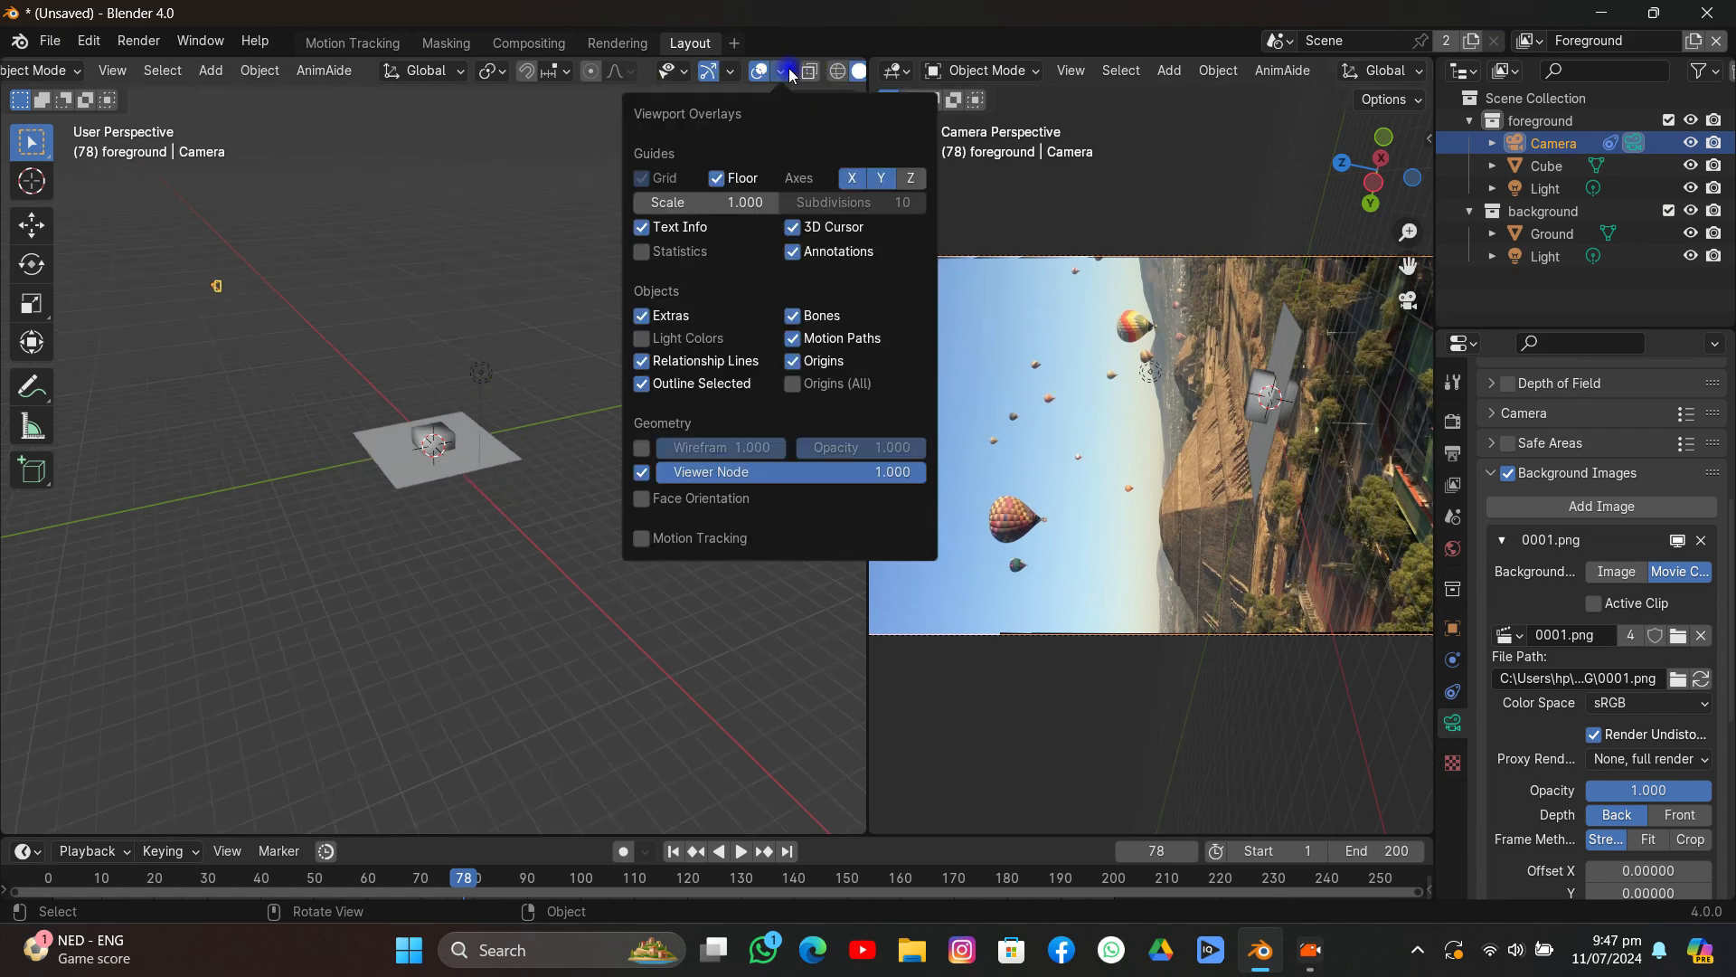
{"action": "left_click", "coordinate": [646, 538]}
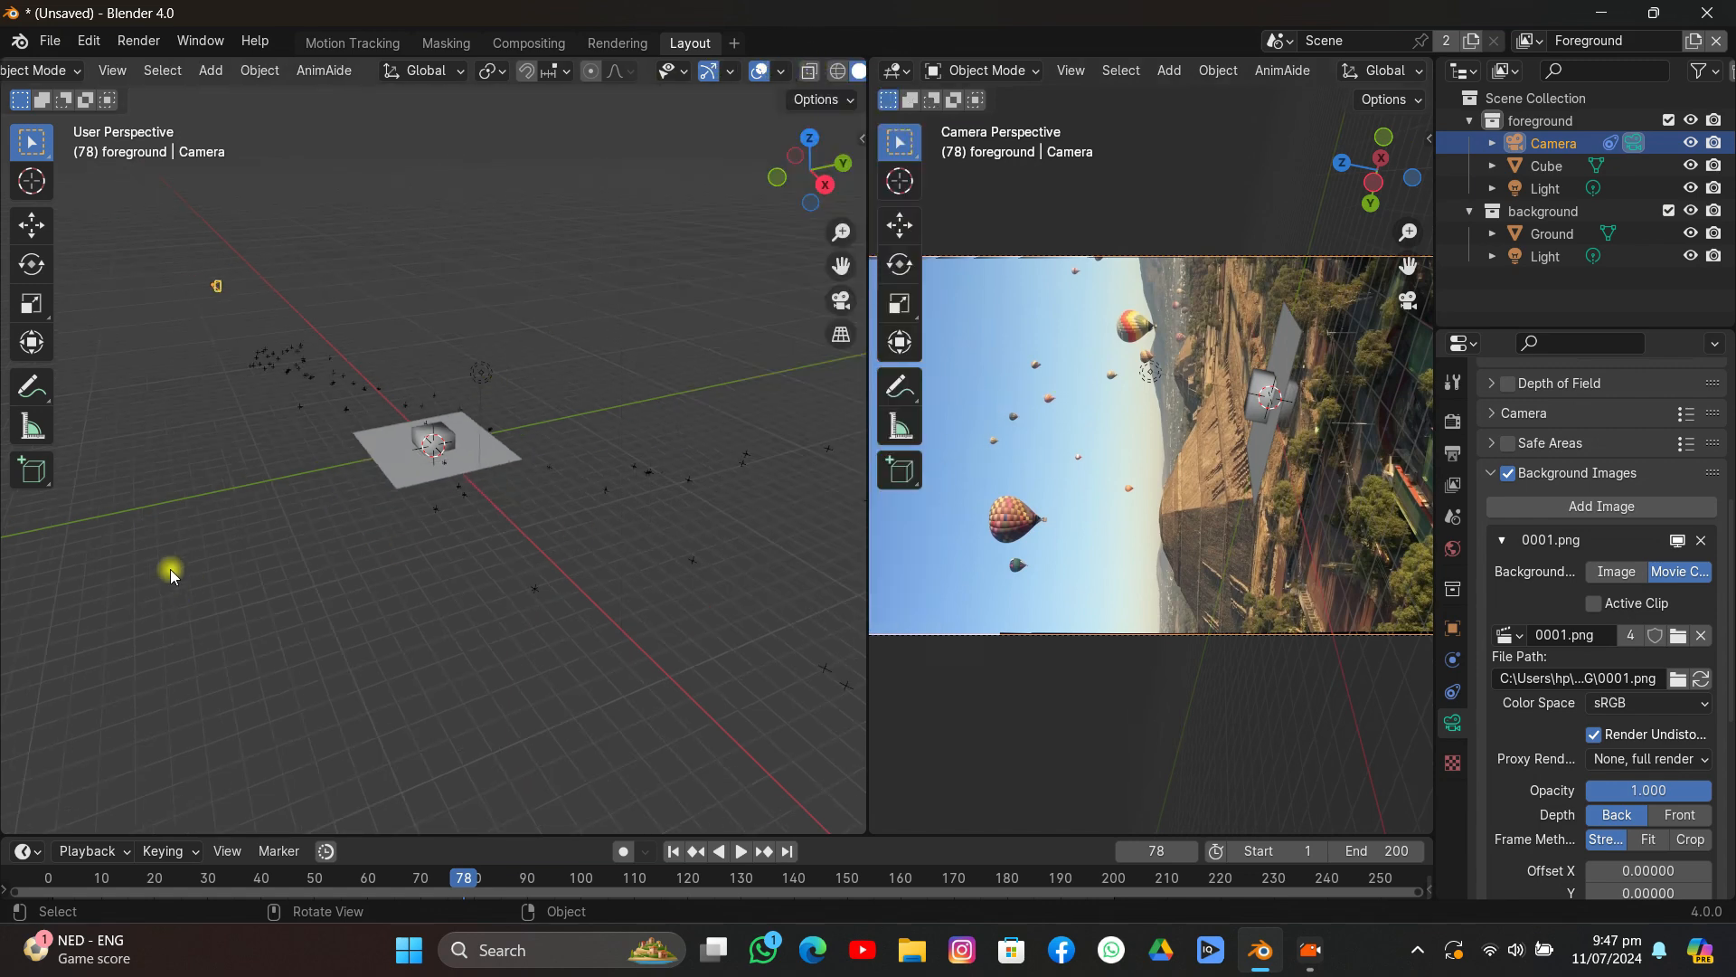
{"action": "middle_click_drag", "start_coordinate": [170, 567], "coordinate": [628, 582]}
{"action": "scroll", "coordinate": [1356, 72], "scroll_direction": "down", "scroll_amount": 10}
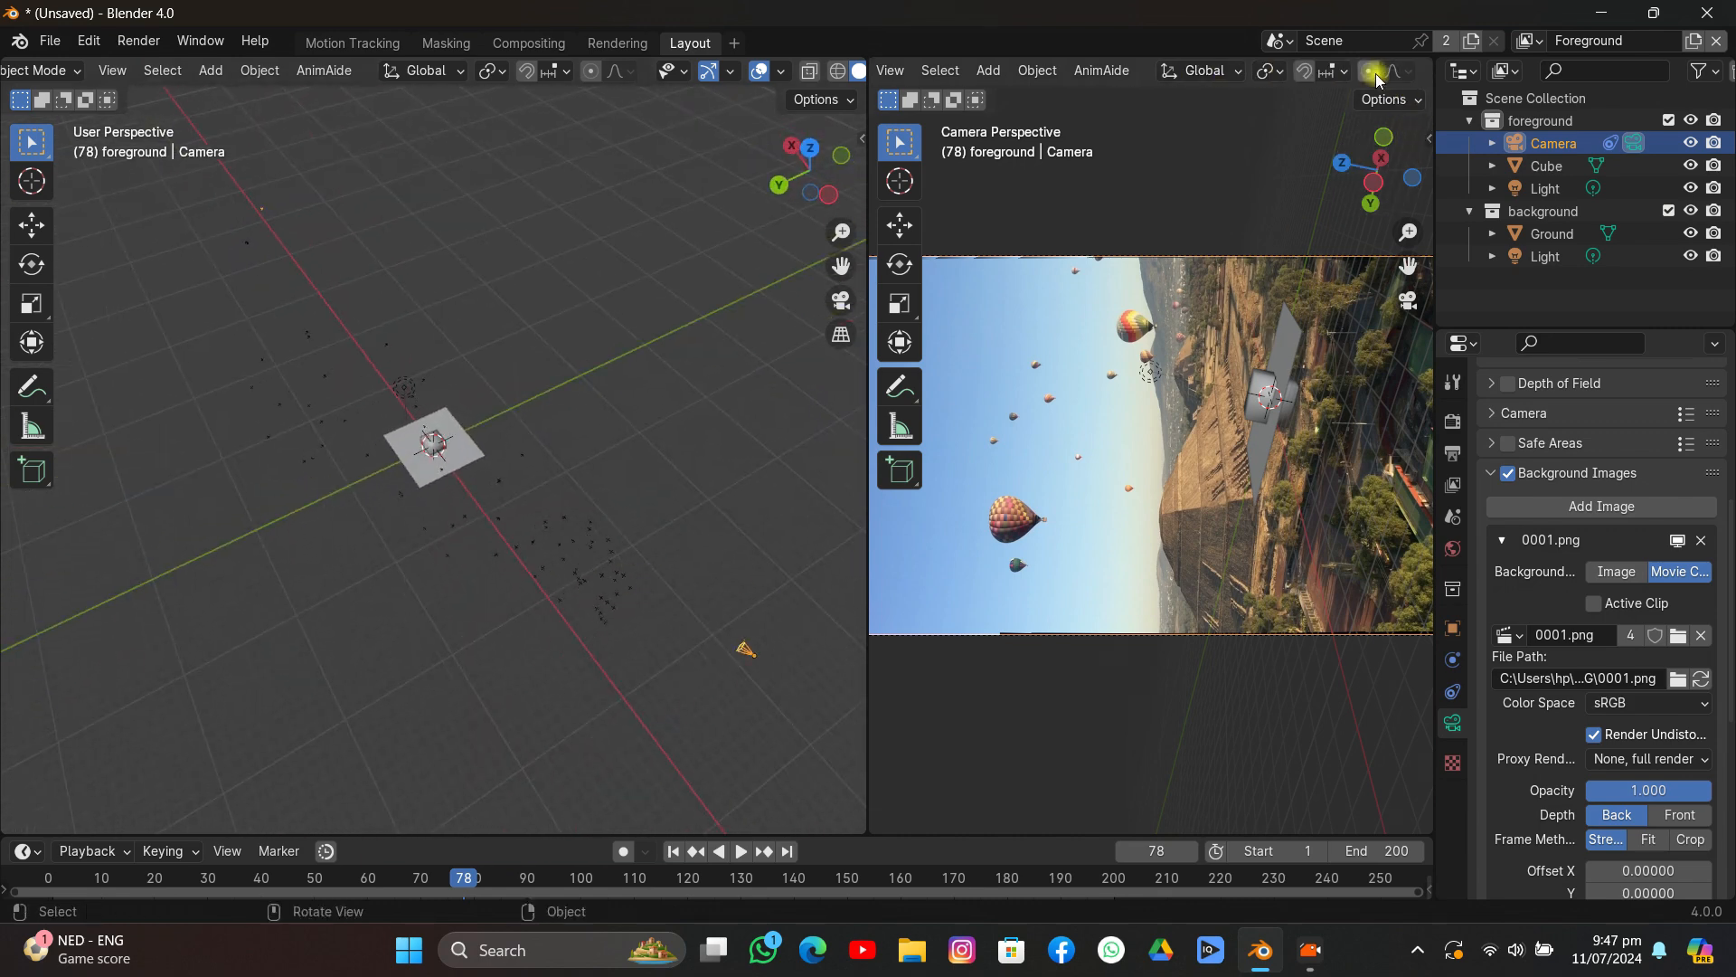
Turn on the Motion Tracking overlay in the camera viewport and set the track size to about 0.33.
{"action": "left_click", "coordinate": [1379, 72]}
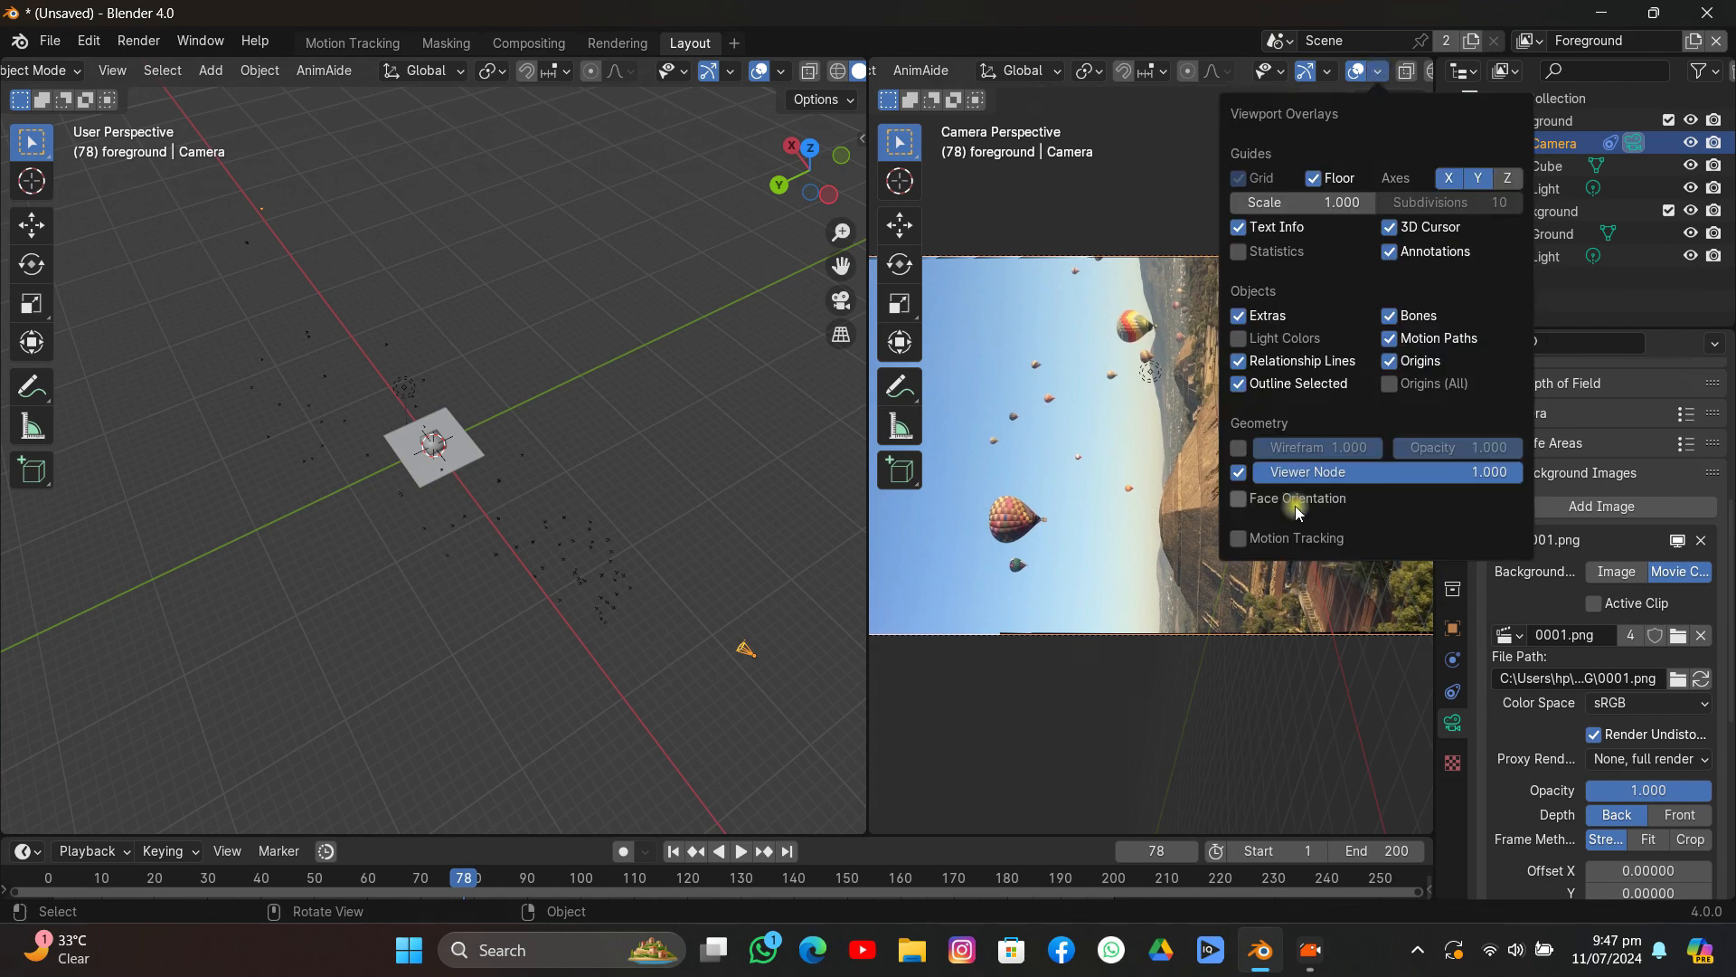
{"action": "left_click", "coordinate": [1238, 538]}
{"action": "scroll", "coordinate": [1273, 463], "scroll_direction": "up", "scroll_amount": 3}
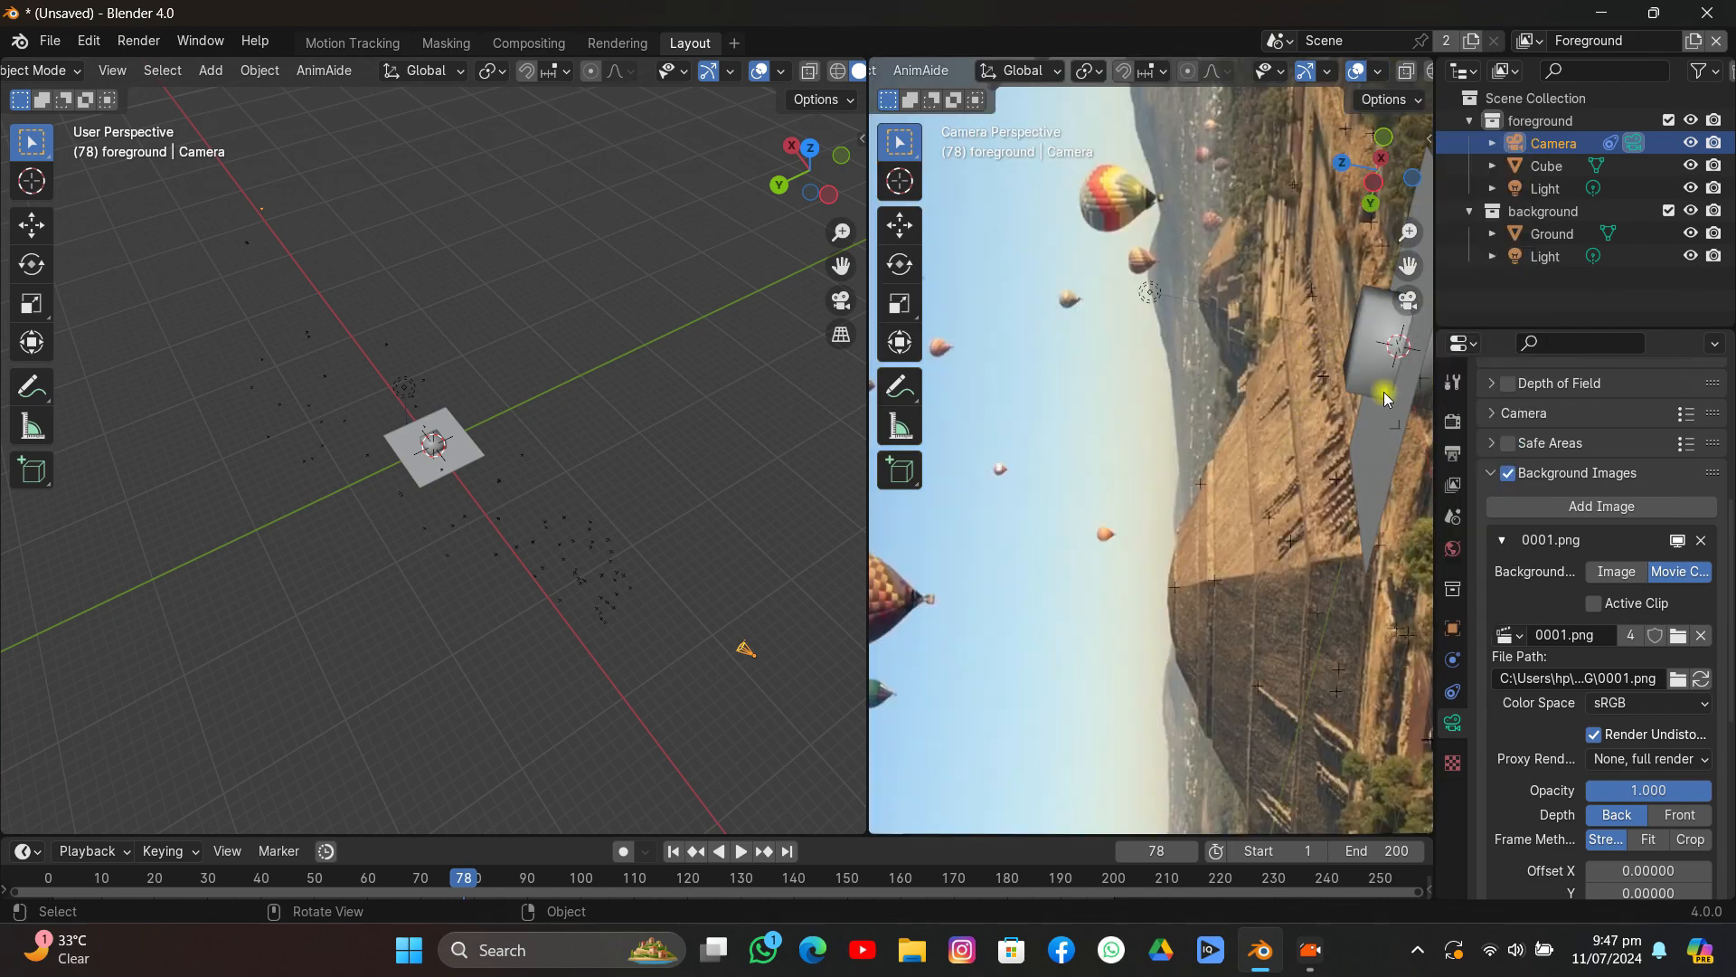
{"action": "left_click", "coordinate": [1375, 72]}
{"action": "left_click_drag", "start_coordinate": [1456, 612], "coordinate": [1492, 611]}
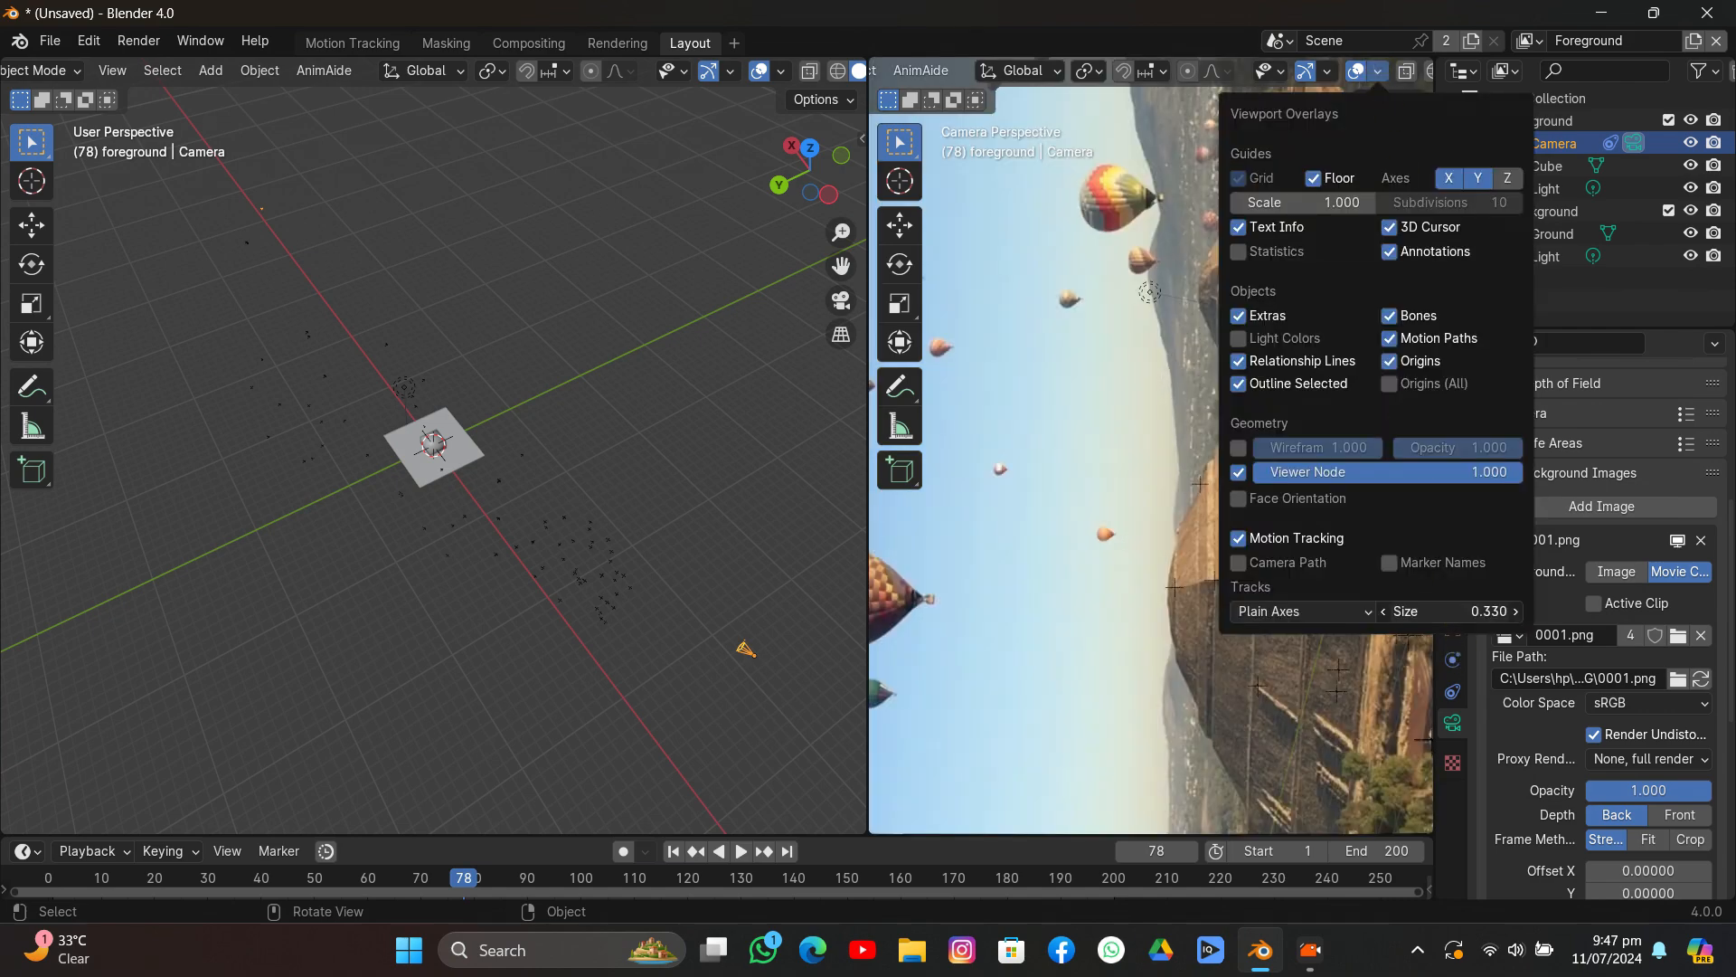
{"action": "key", "text": "Home"}
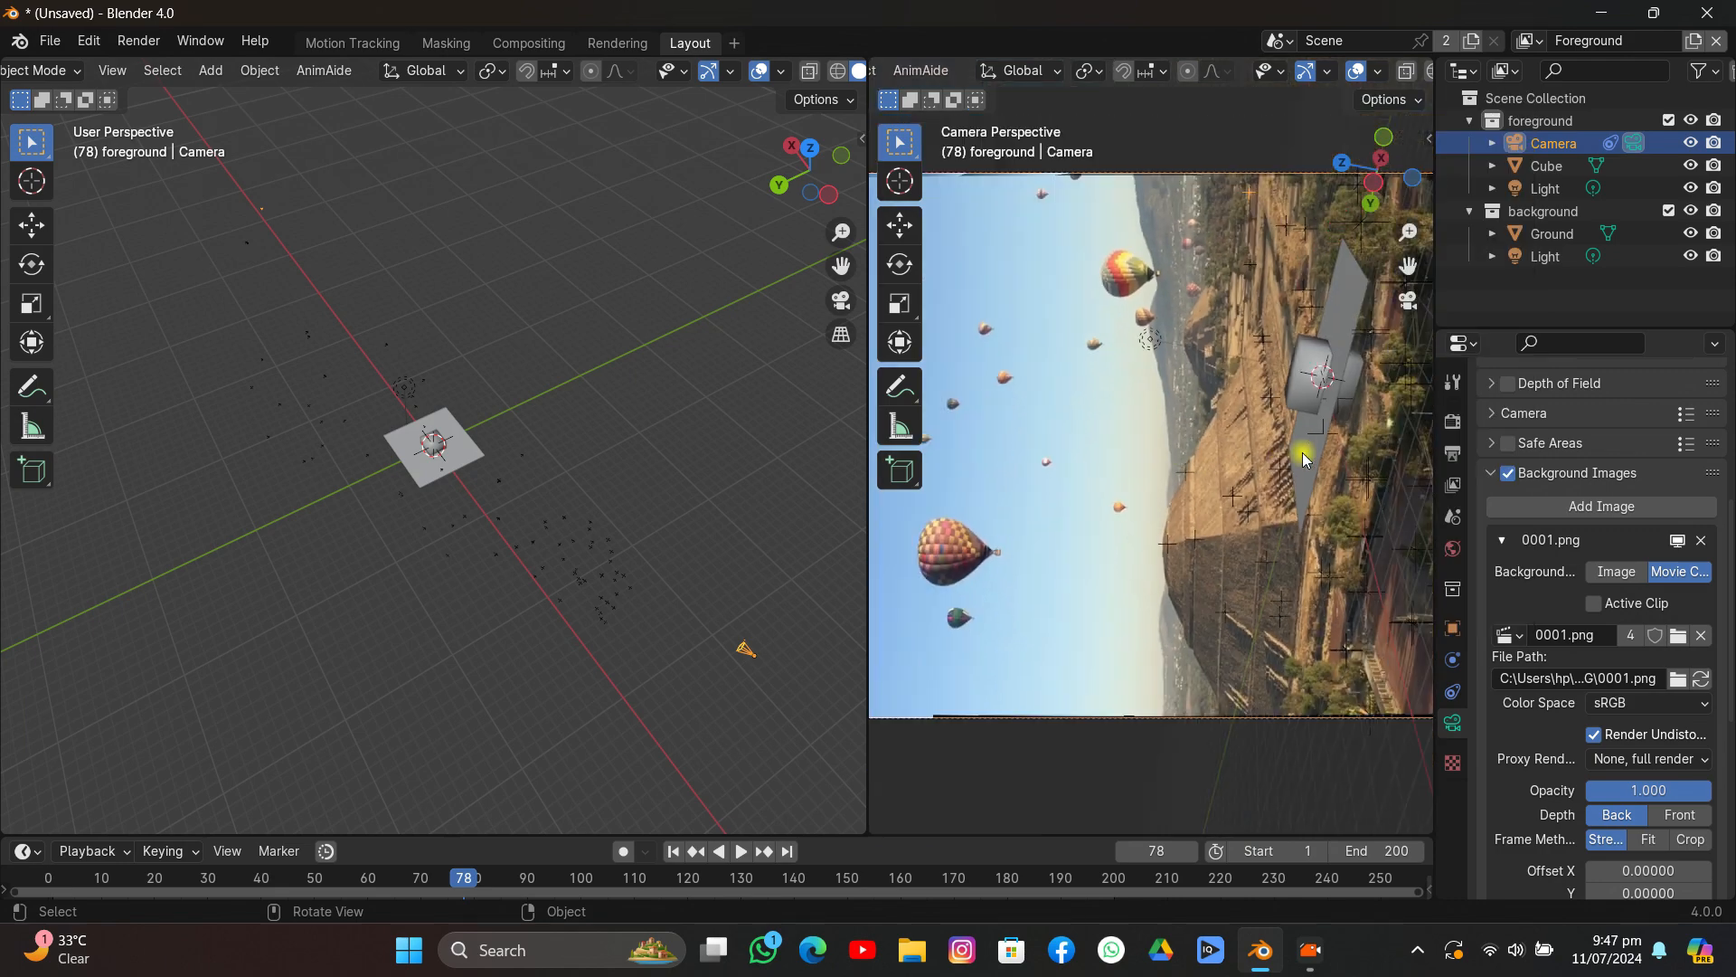
Clear the camera's rotation while viewing the scene from the back.
{"action": "middle_click_drag", "start_coordinate": [615, 432], "coordinate": [498, 463]}
{"action": "left_click", "coordinate": [812, 179]}
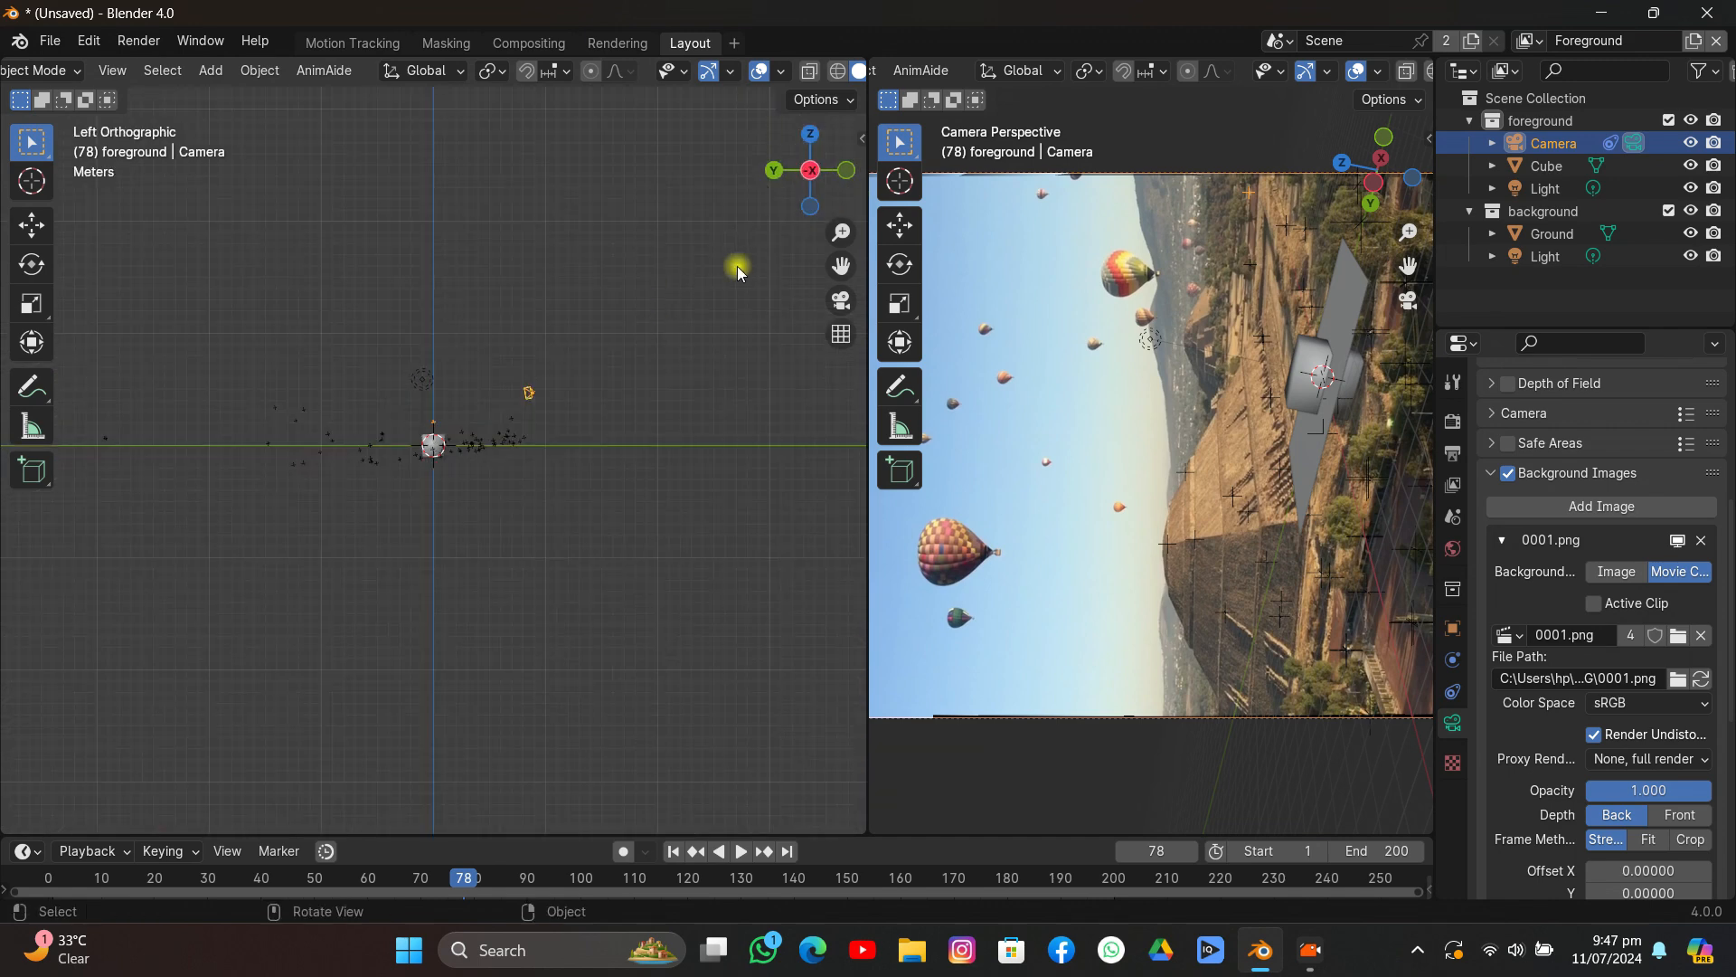
{"action": "left_click", "coordinate": [773, 170]}
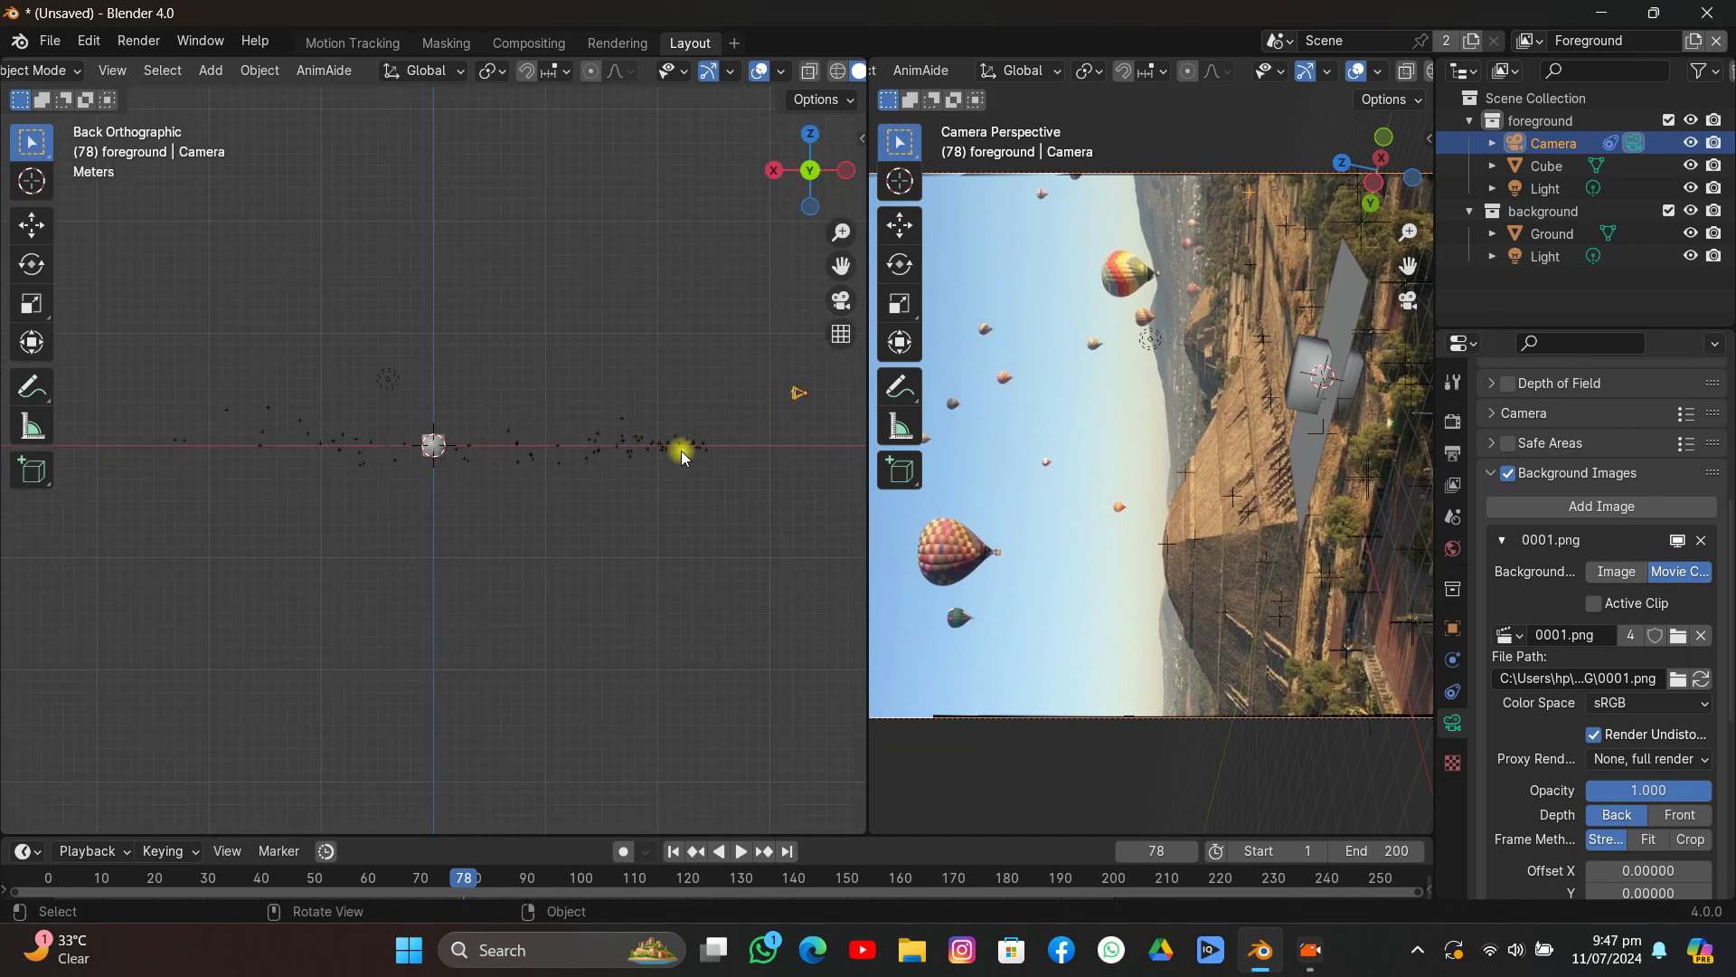
{"action": "key", "text": "alt+r"}
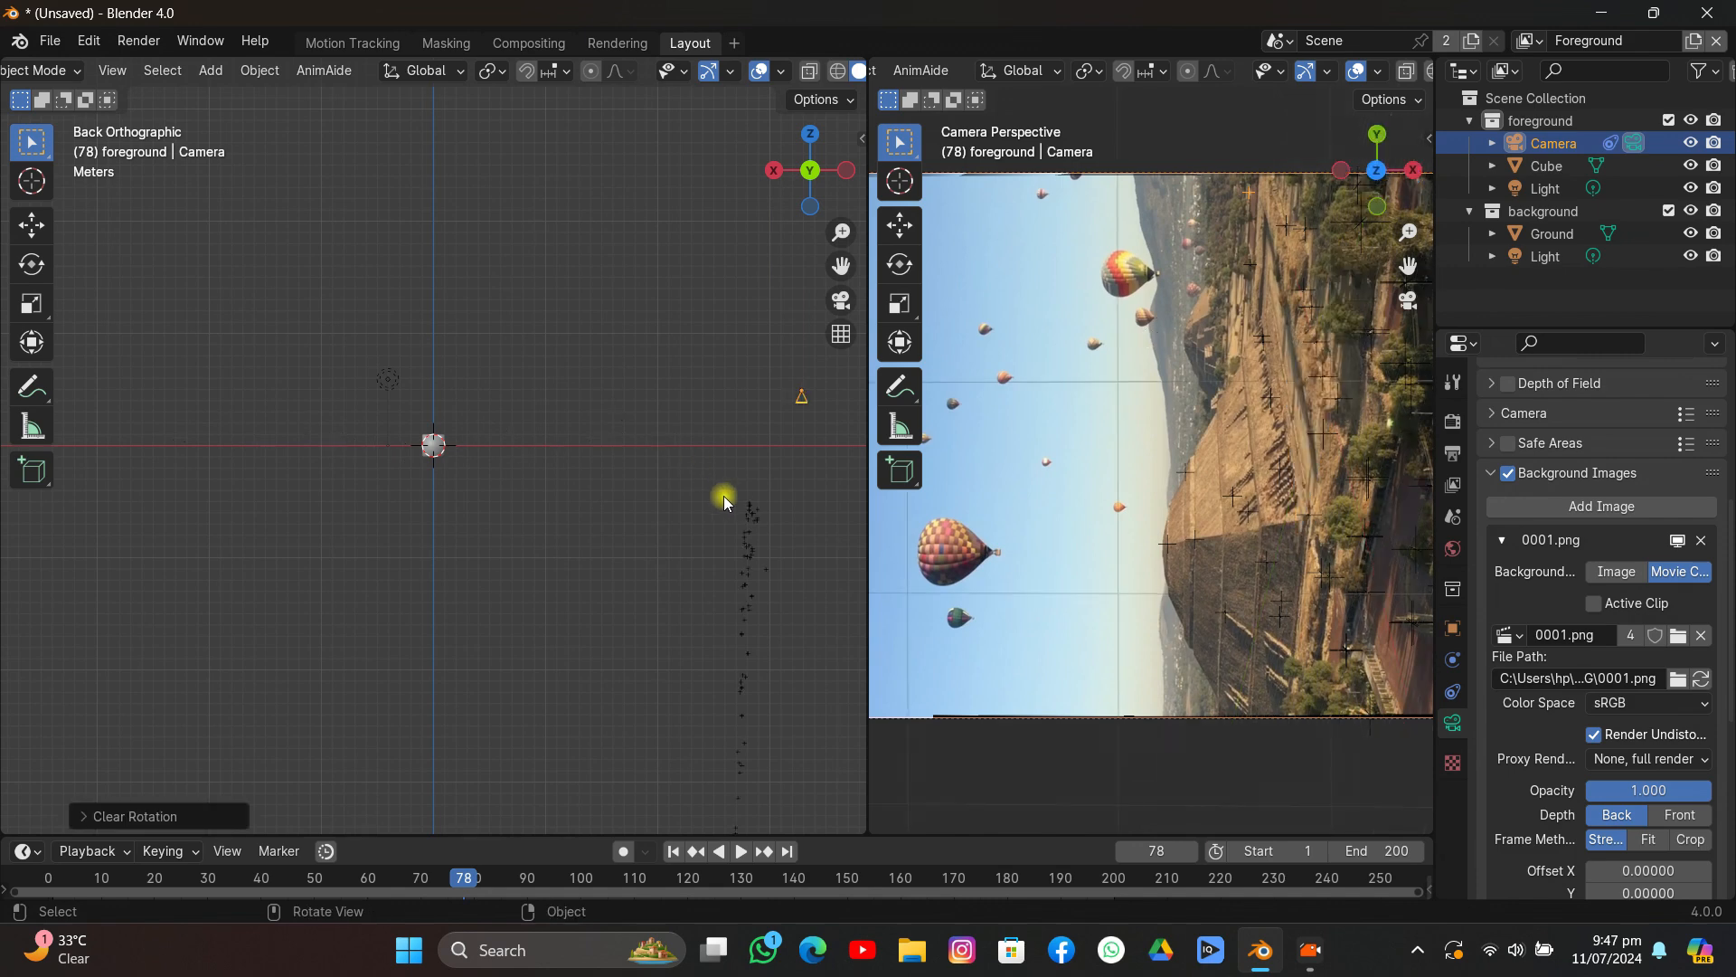
{"action": "key", "text": "r"}
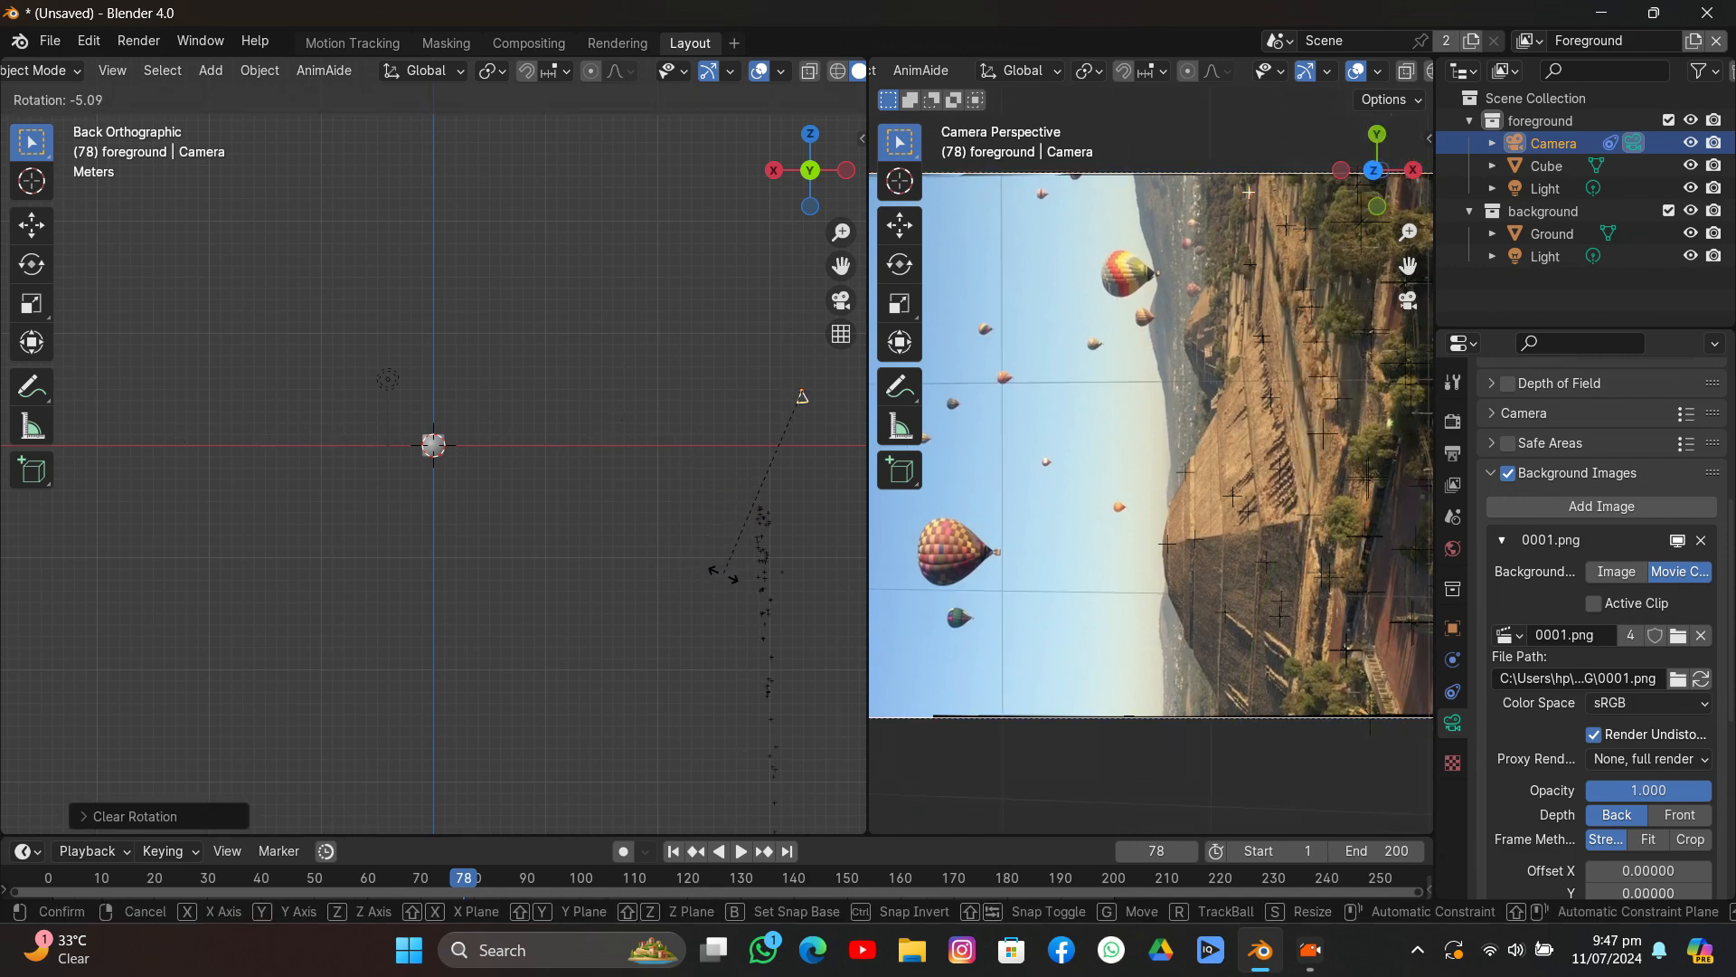
{"action": "right_click", "coordinate": [186, 550]}
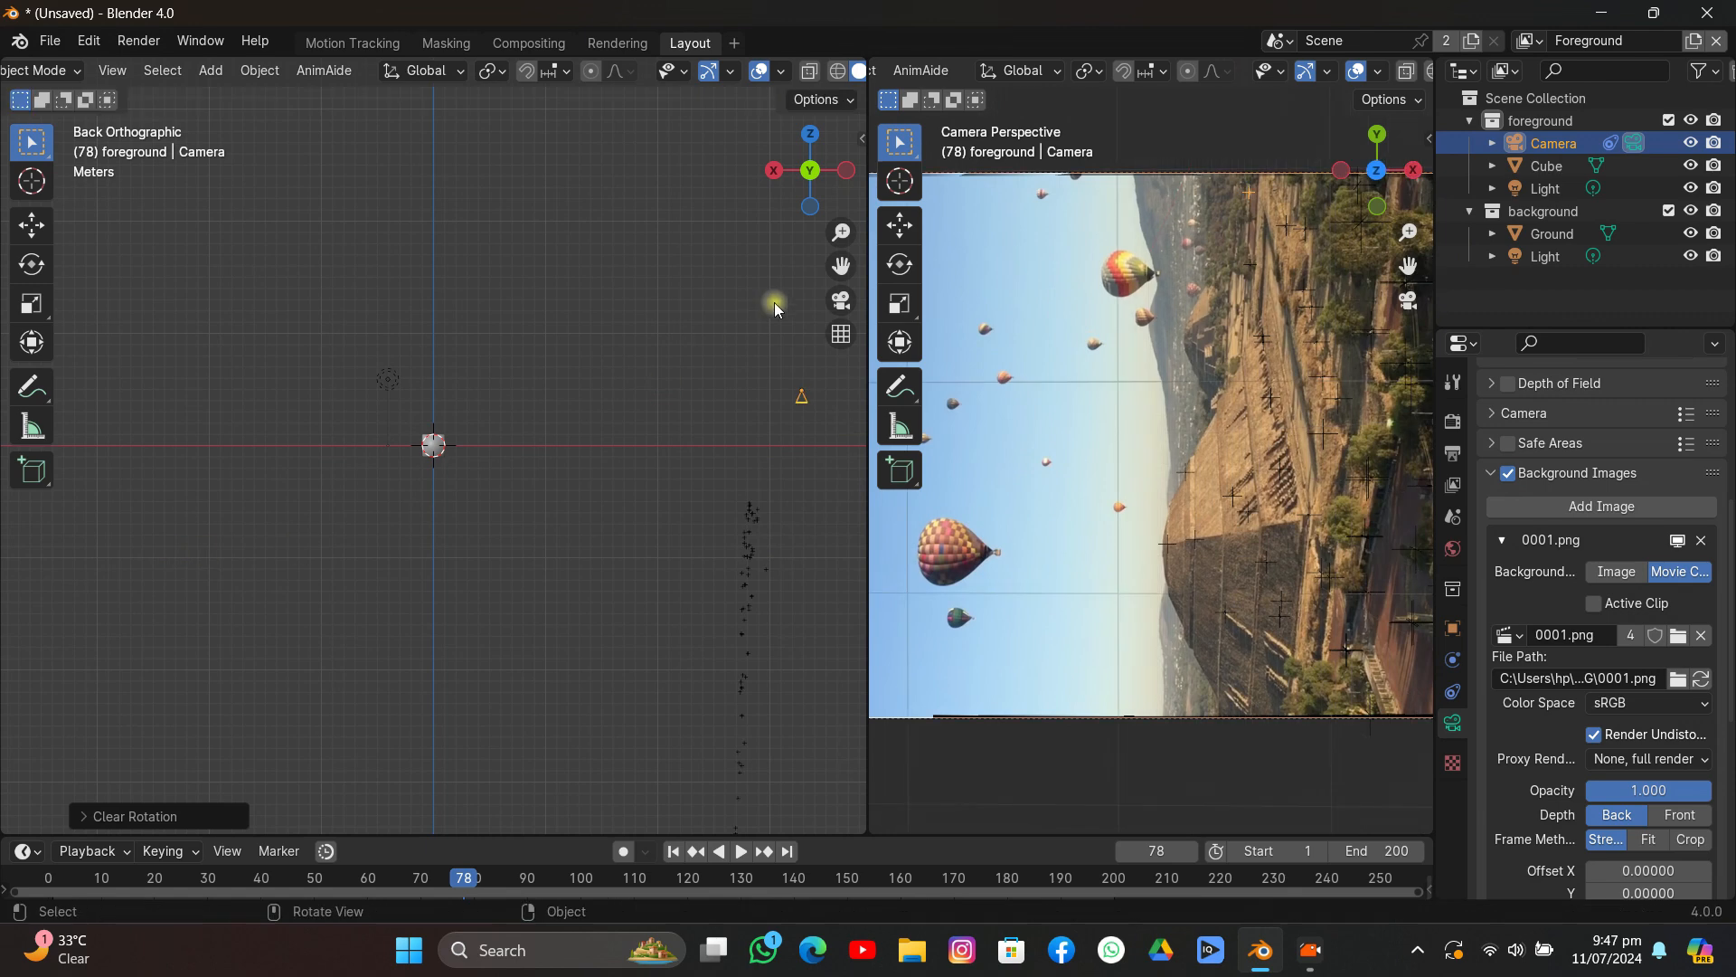
Rotate the camera about -90 degrees in the back view so the track points lie along the ground line.
{"action": "left_click_drag", "start_coordinate": [841, 267], "coordinate": [592, 242]}
{"action": "key", "text": "r"}
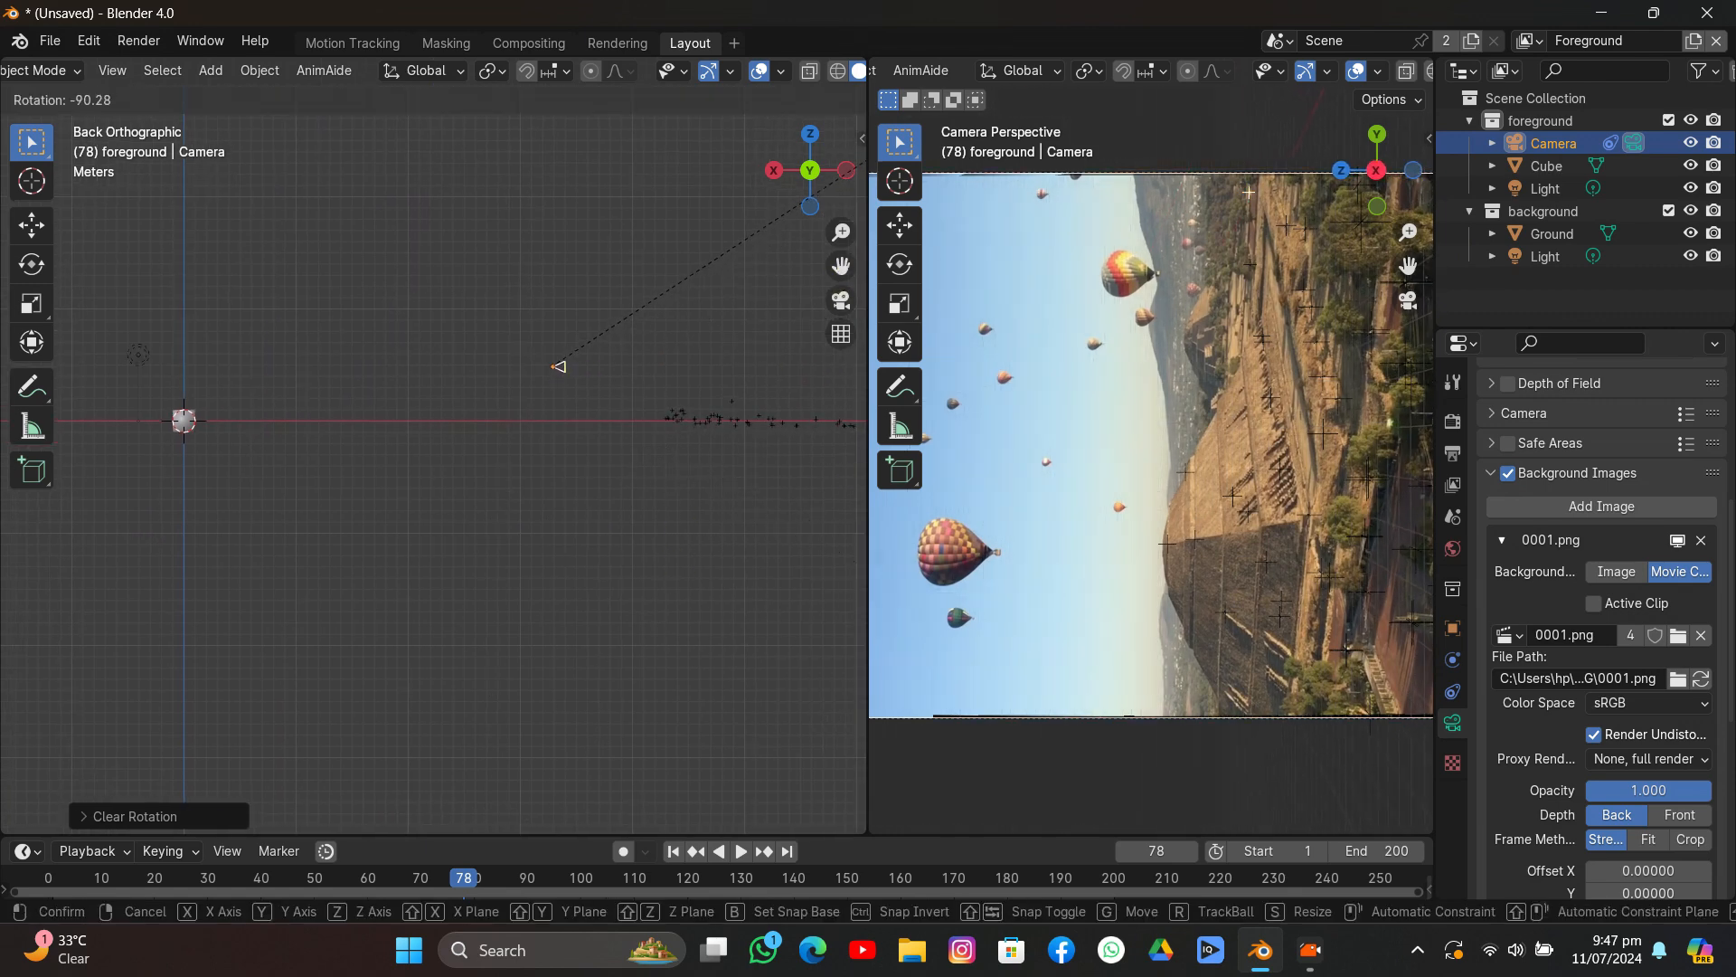
{"action": "key", "text": "Return"}
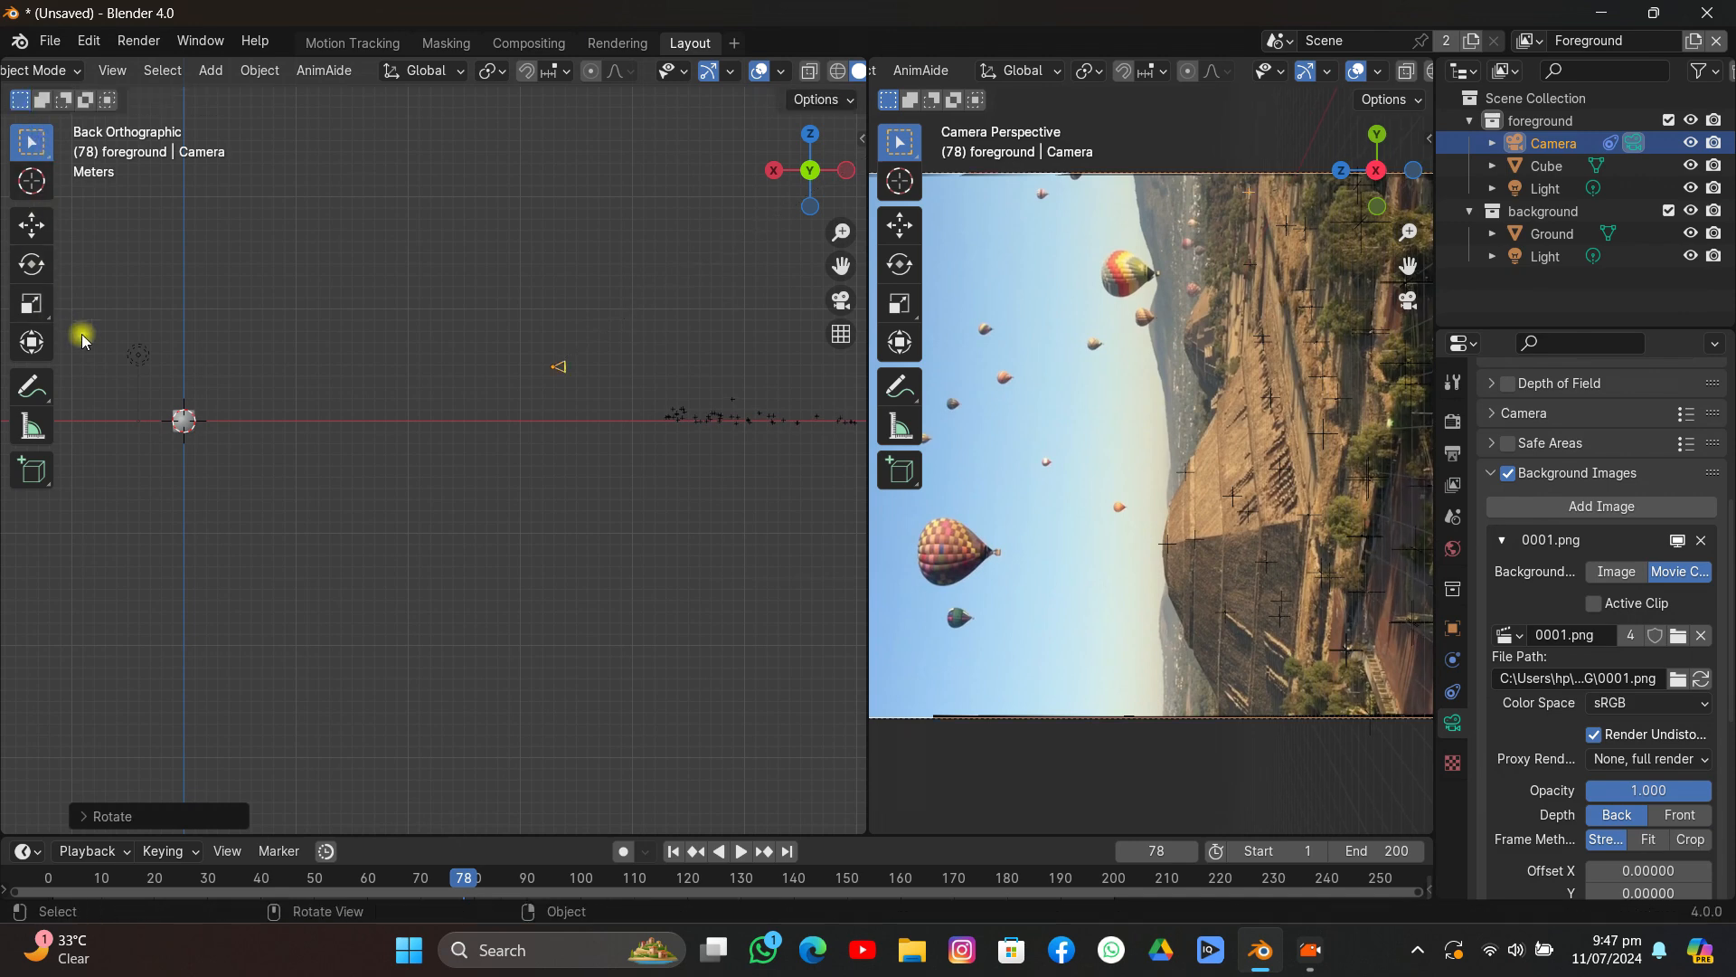
Move the camera about 88 m along the global X axis to bring the track points around the cube.
{"action": "key", "text": "g"}
{"action": "key", "text": "x"}
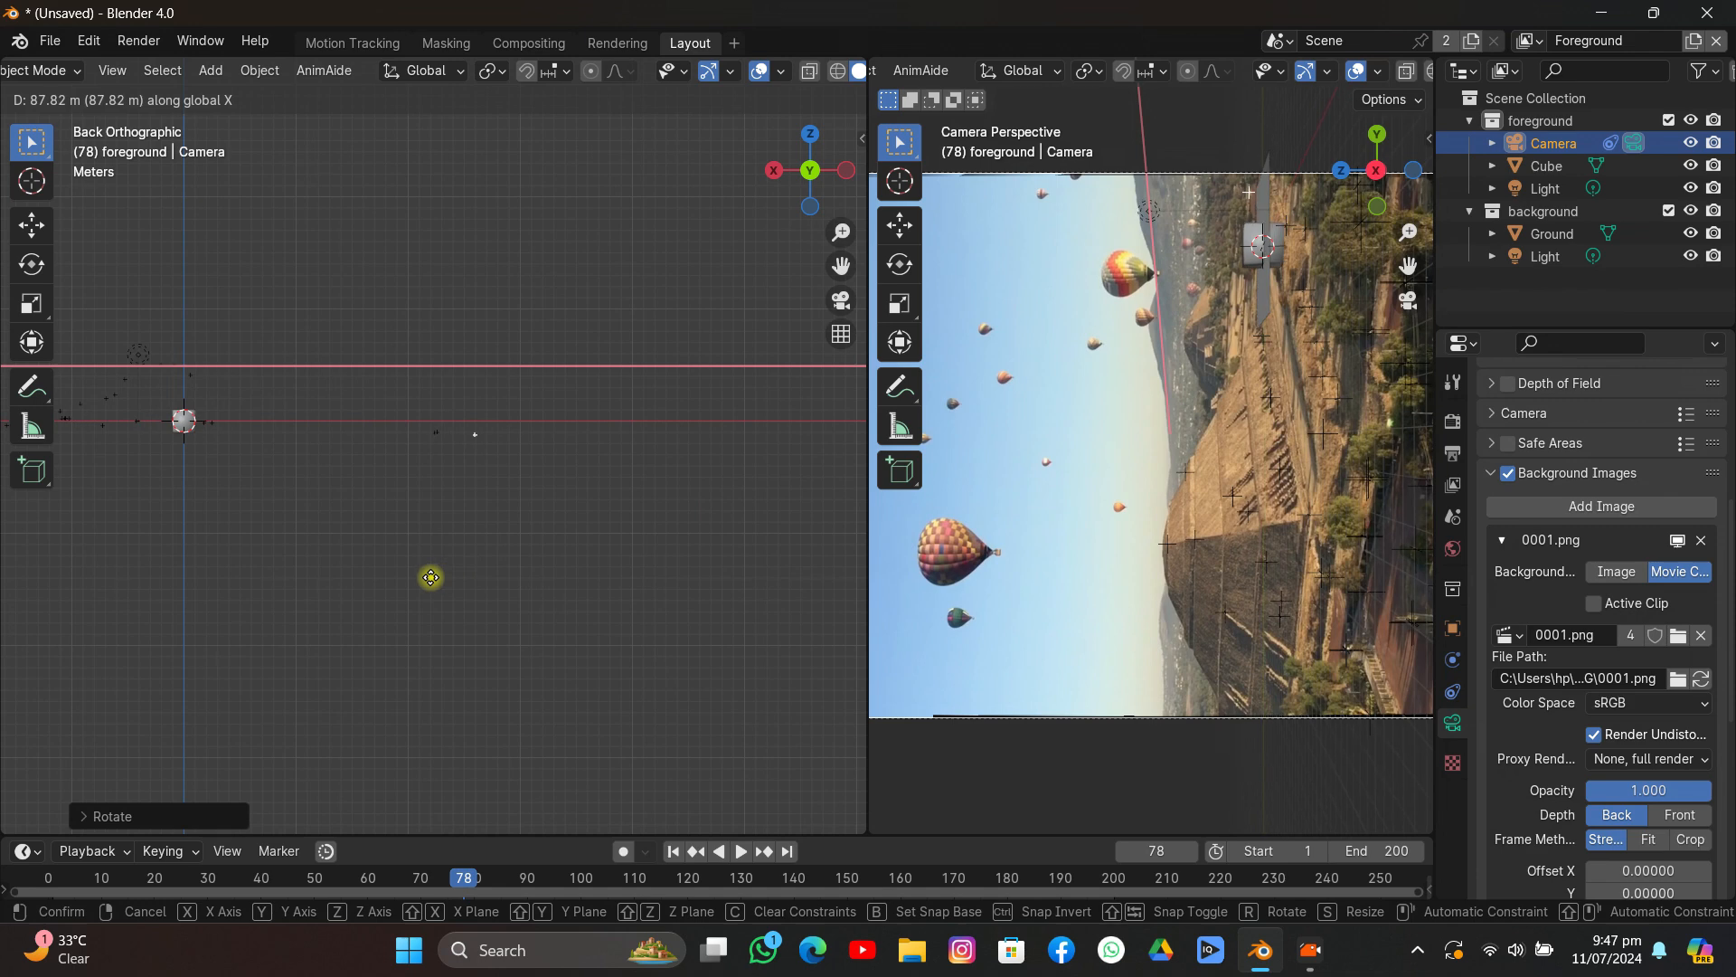
{"action": "left_click", "coordinate": [427, 574]}
{"action": "middle_click_drag", "start_coordinate": [416, 506], "coordinate": [527, 542]}
{"action": "scroll", "coordinate": [1283, 367], "scroll_direction": "up", "scroll_amount": 1}
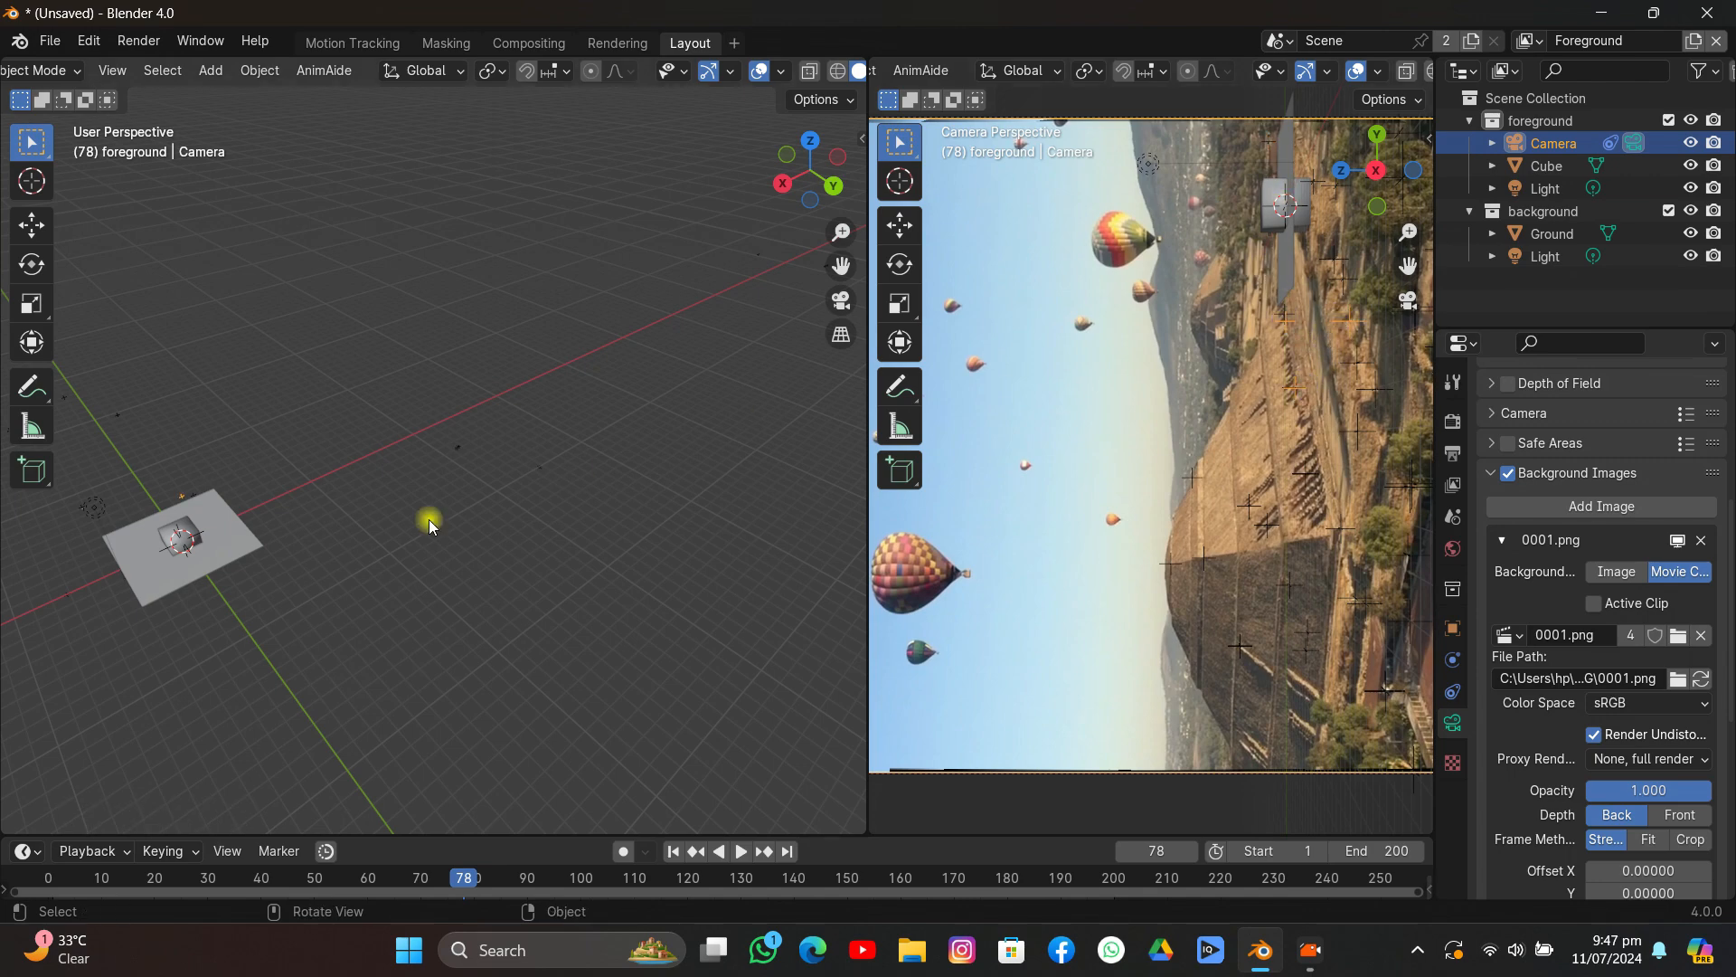
Move the camera in the top view by about -8 m in X and 8 m in Y.
{"action": "middle_click_drag", "start_coordinate": [430, 527], "coordinate": [732, 362]}
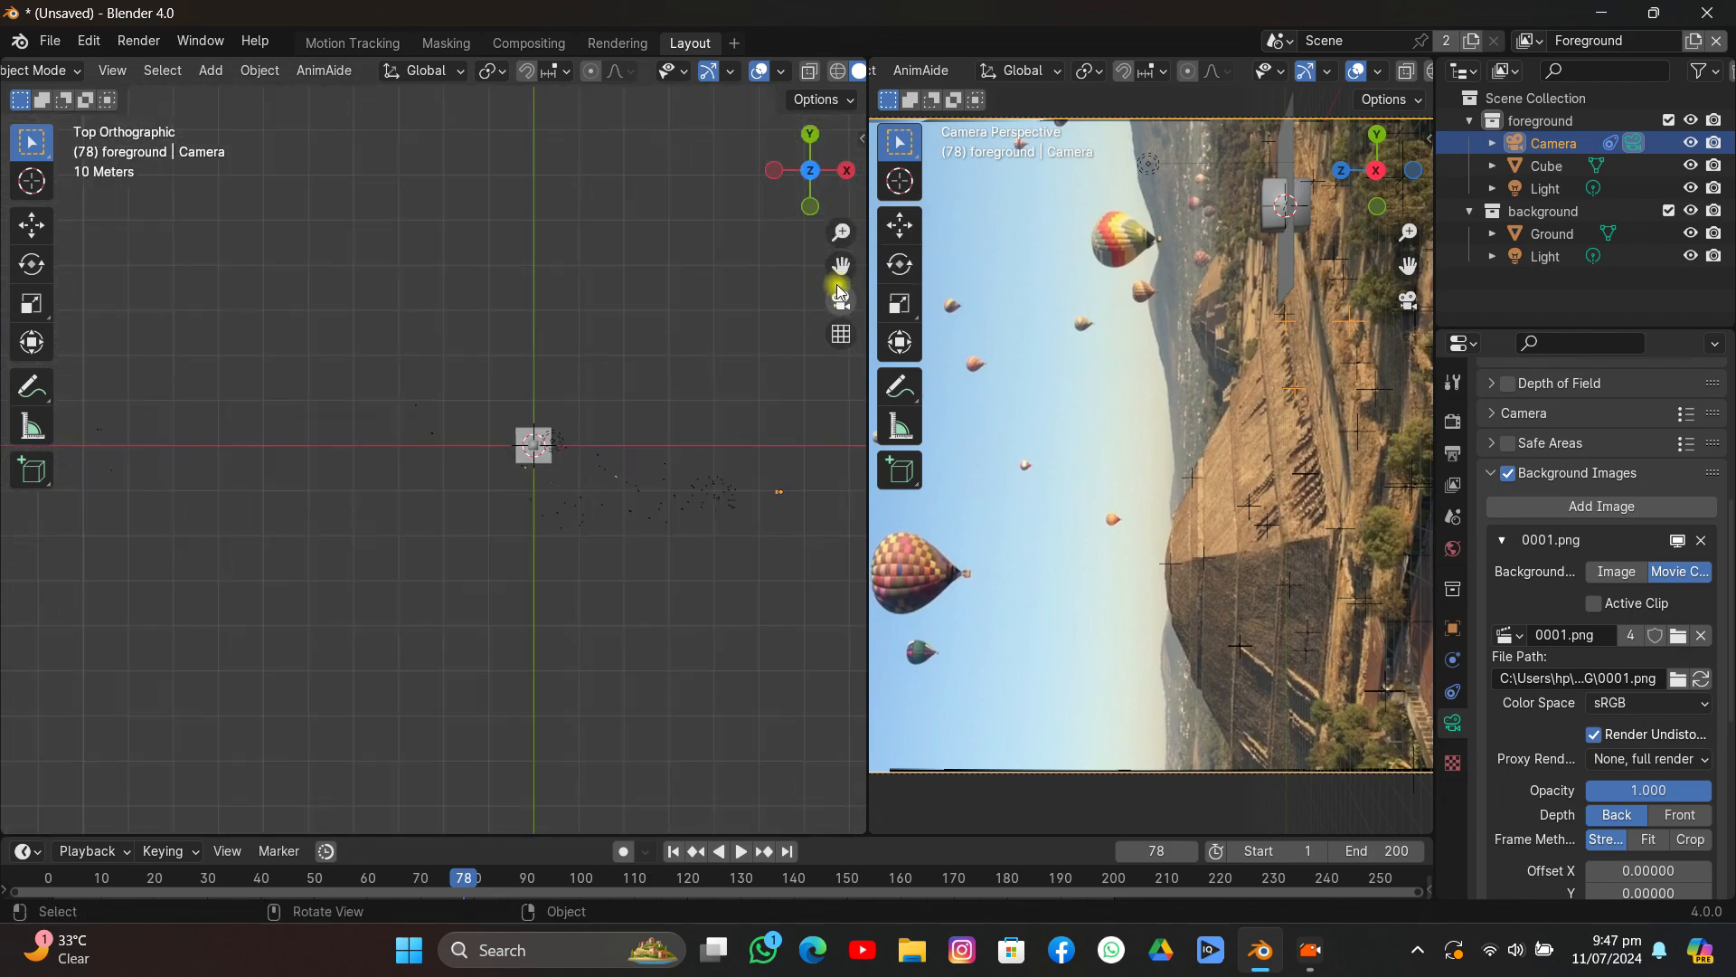
{"action": "left_click_drag", "start_coordinate": [841, 267], "coordinate": [731, 259]}
{"action": "scroll", "coordinate": [647, 458], "scroll_direction": "up", "scroll_amount": 3}
{"action": "key", "text": "g"}
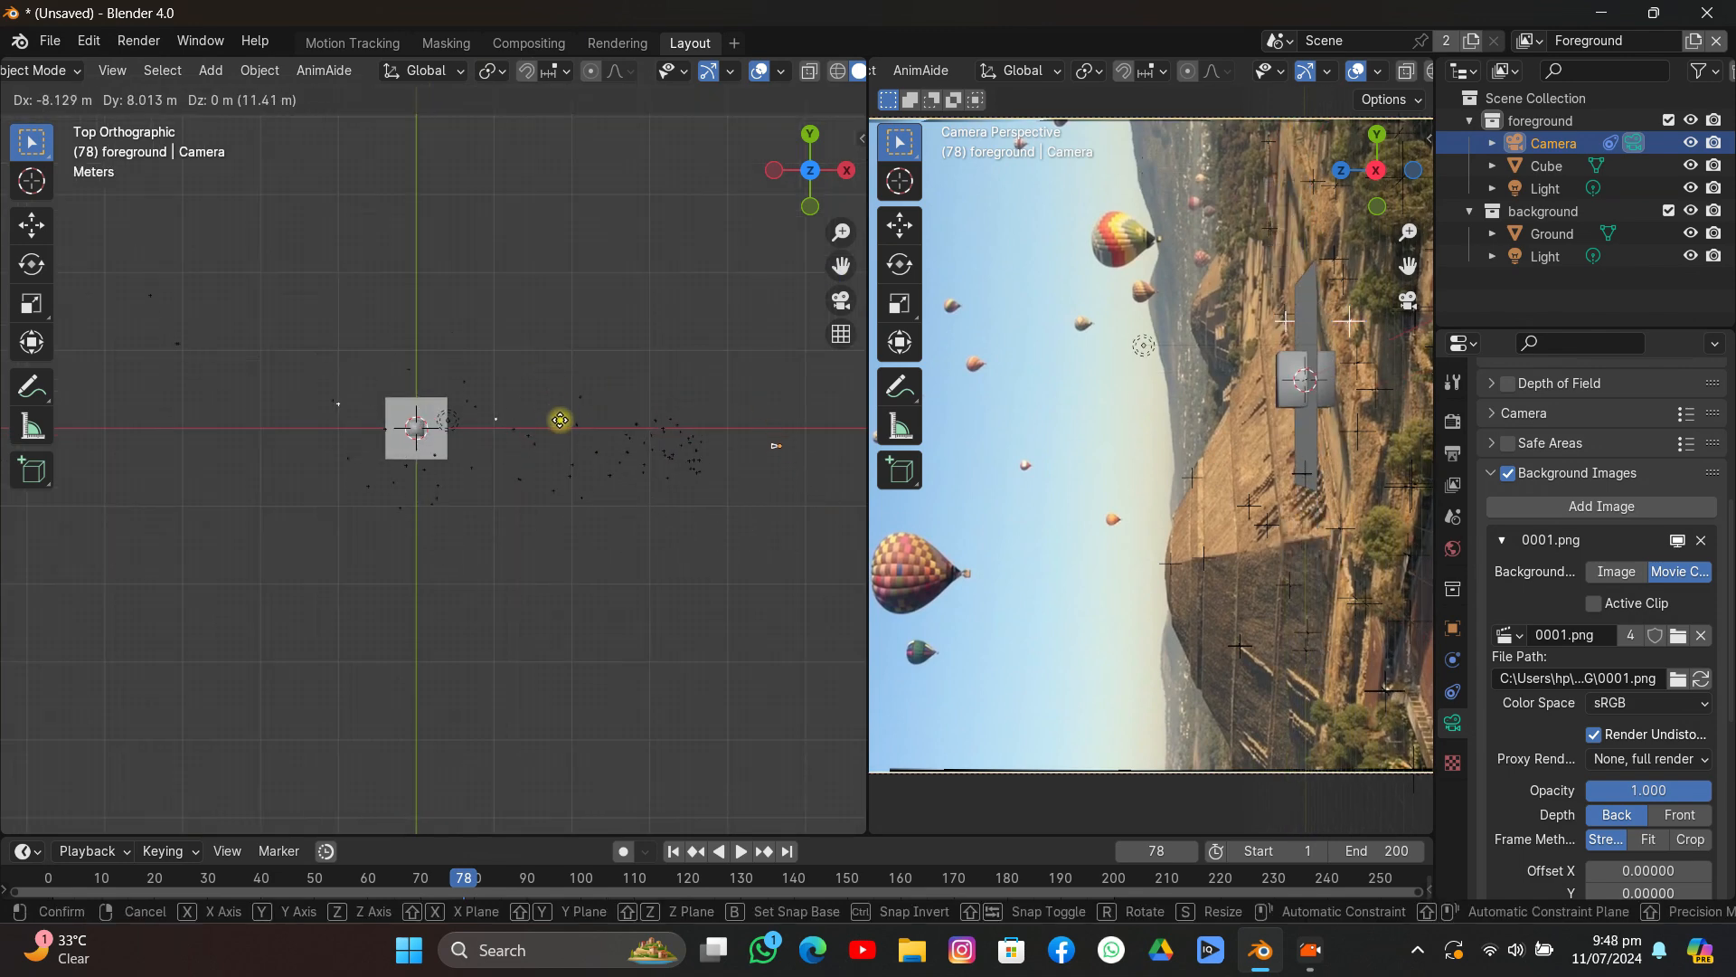
{"action": "left_click", "coordinate": [560, 427]}
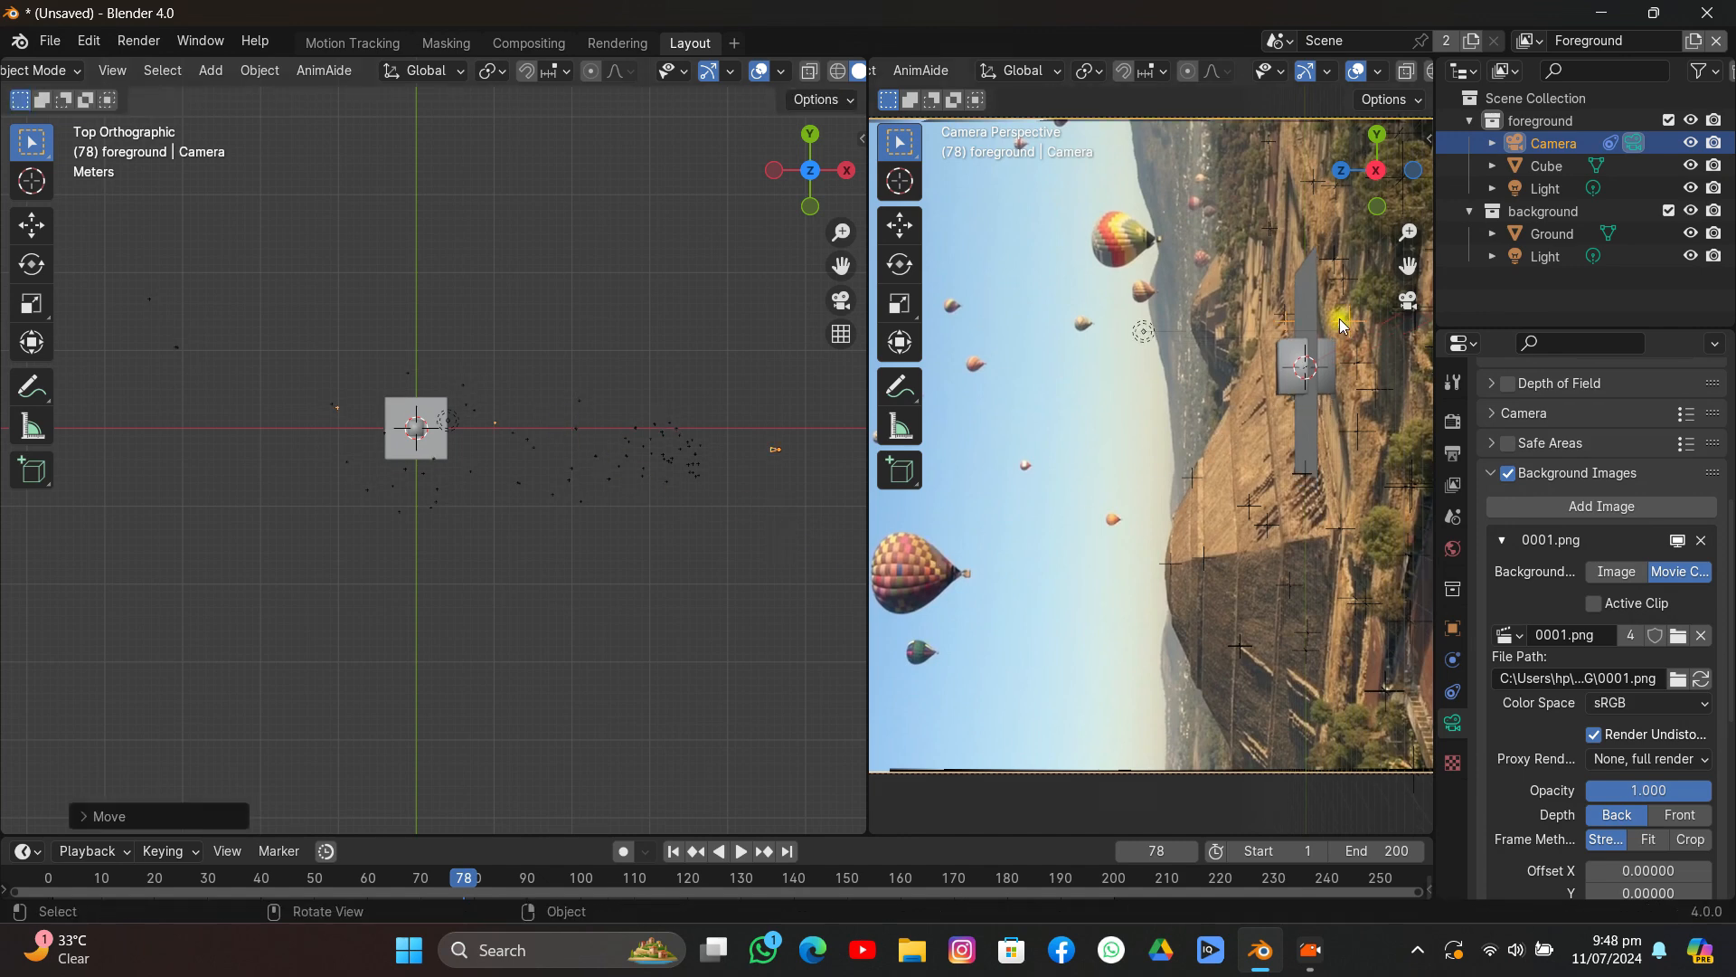
Set the transform pivot point to the 3D Cursor.
{"action": "scroll", "coordinate": [1099, 564], "scroll_direction": "down", "scroll_amount": 3}
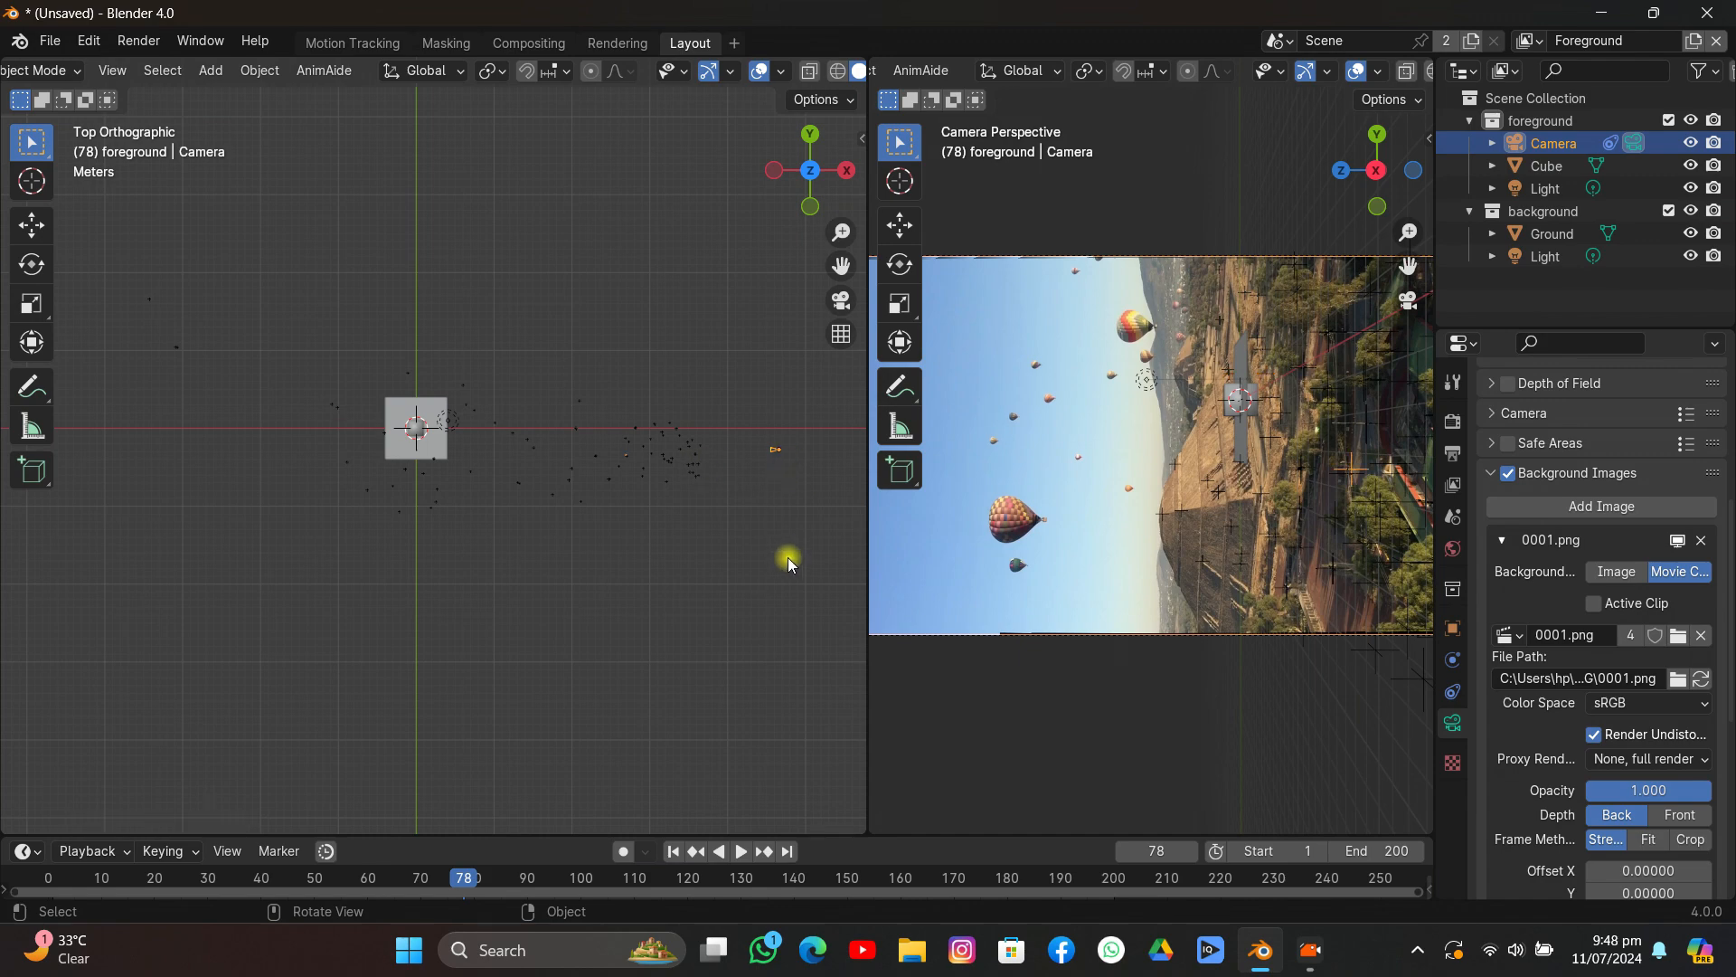
{"action": "middle_click_drag", "start_coordinate": [788, 557], "coordinate": [339, 267]}
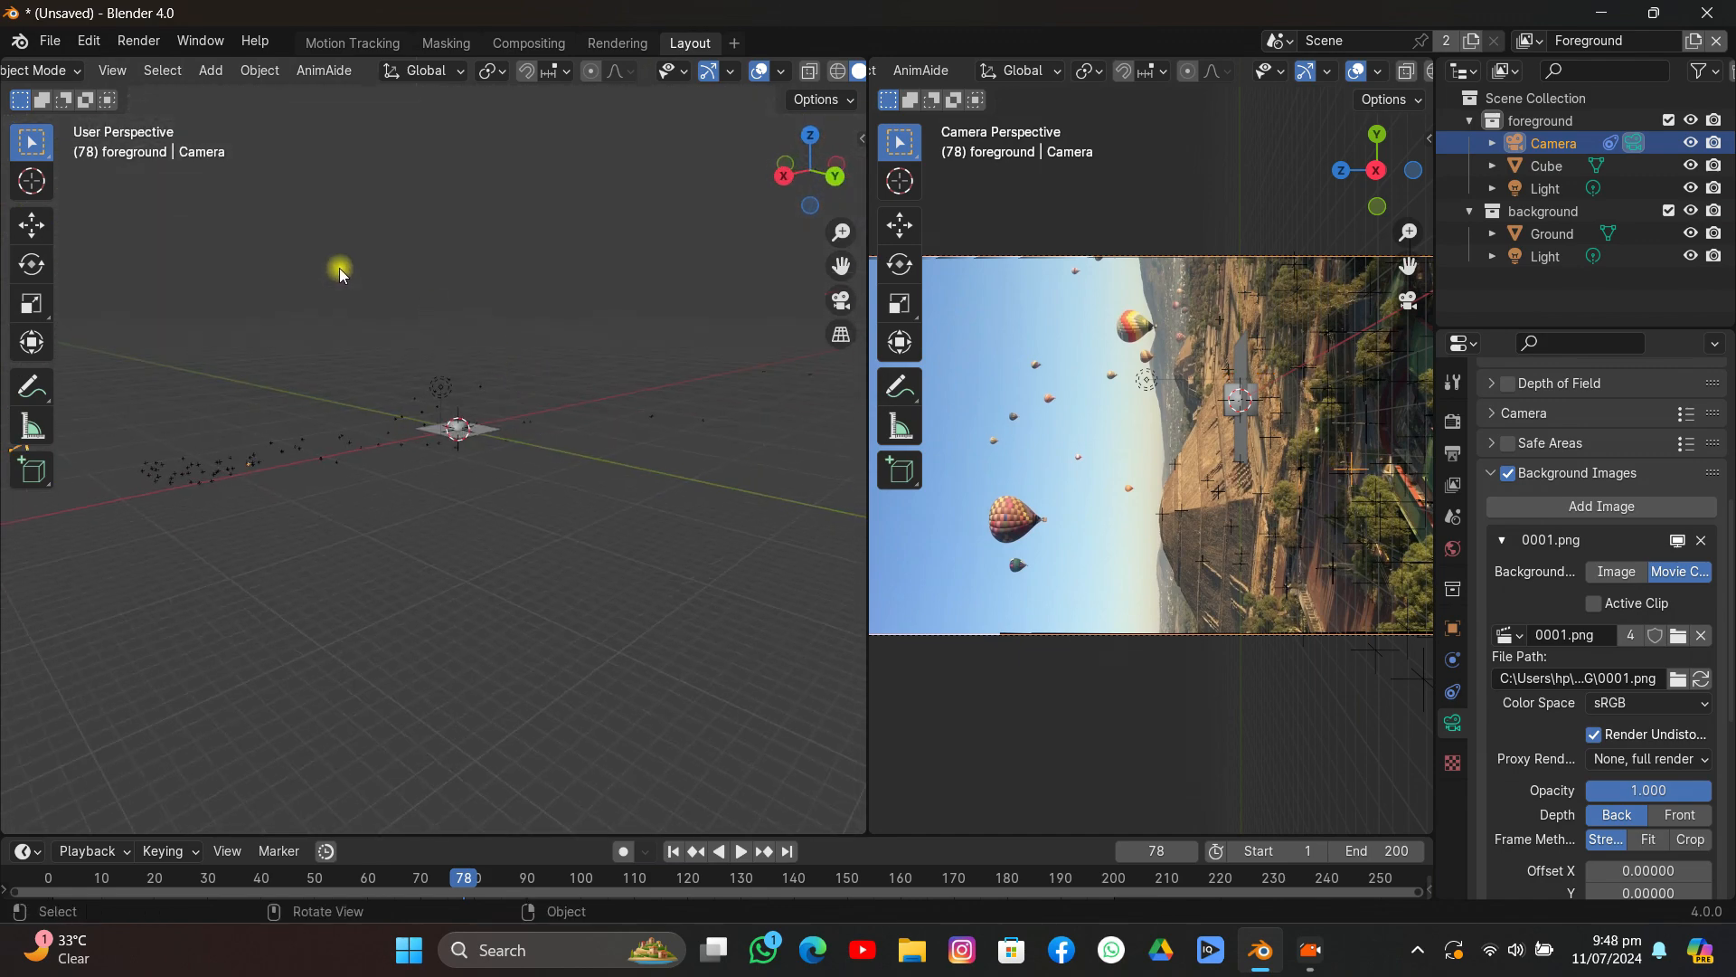
{"action": "left_click", "coordinate": [503, 72]}
{"action": "left_click", "coordinate": [519, 152]}
{"action": "left_click", "coordinate": [490, 72]}
Rotate the camera around the 3D cursor about the global Z axis and inspect the cube's alignment in the camera view.
{"action": "middle_click_drag", "start_coordinate": [500, 441], "coordinate": [529, 522]}
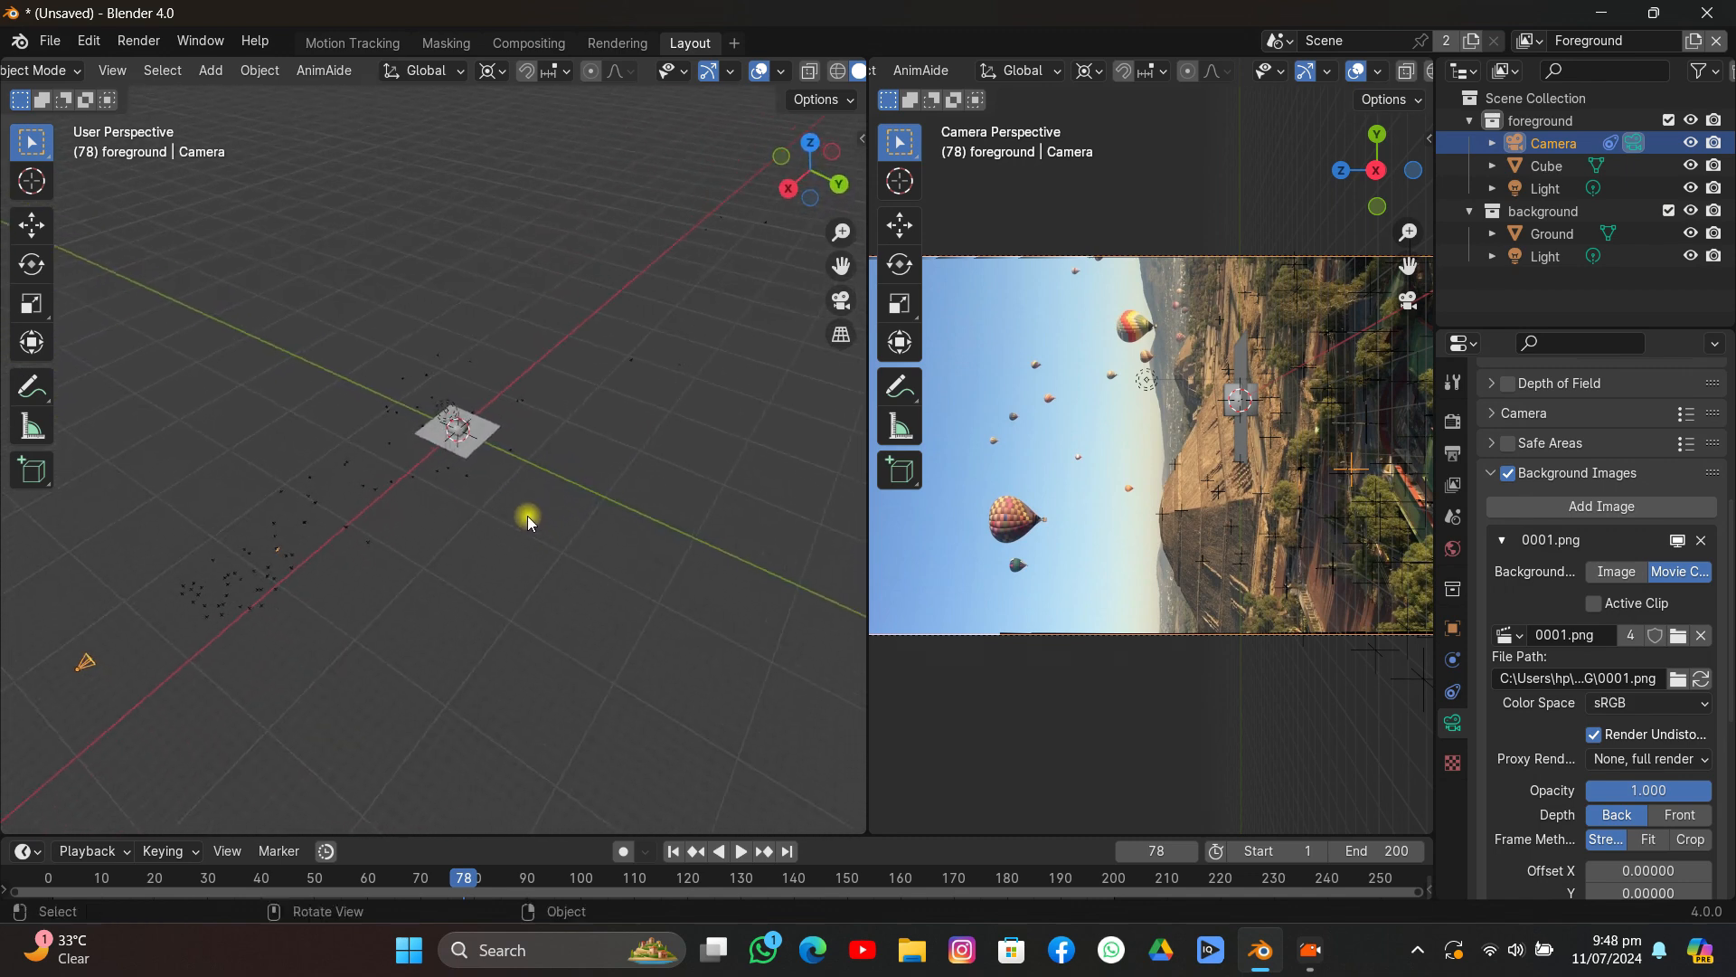
{"action": "key", "text": "r"}
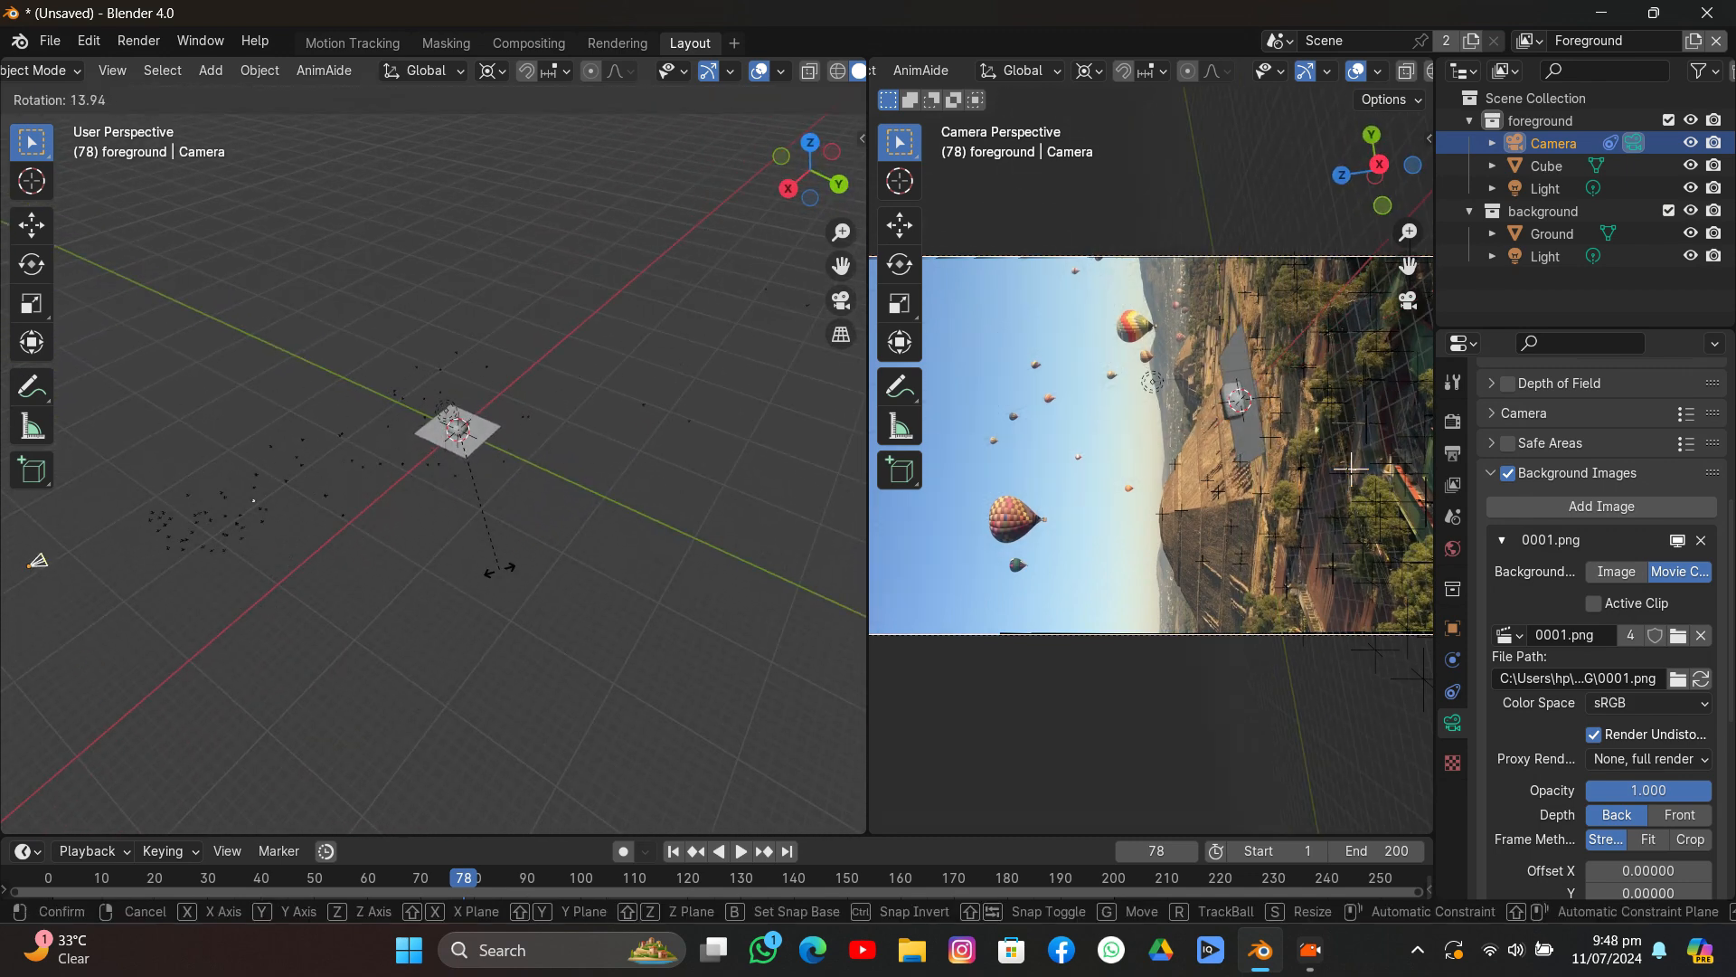
{"action": "key", "text": "Escape"}
{"action": "key", "text": "r"}
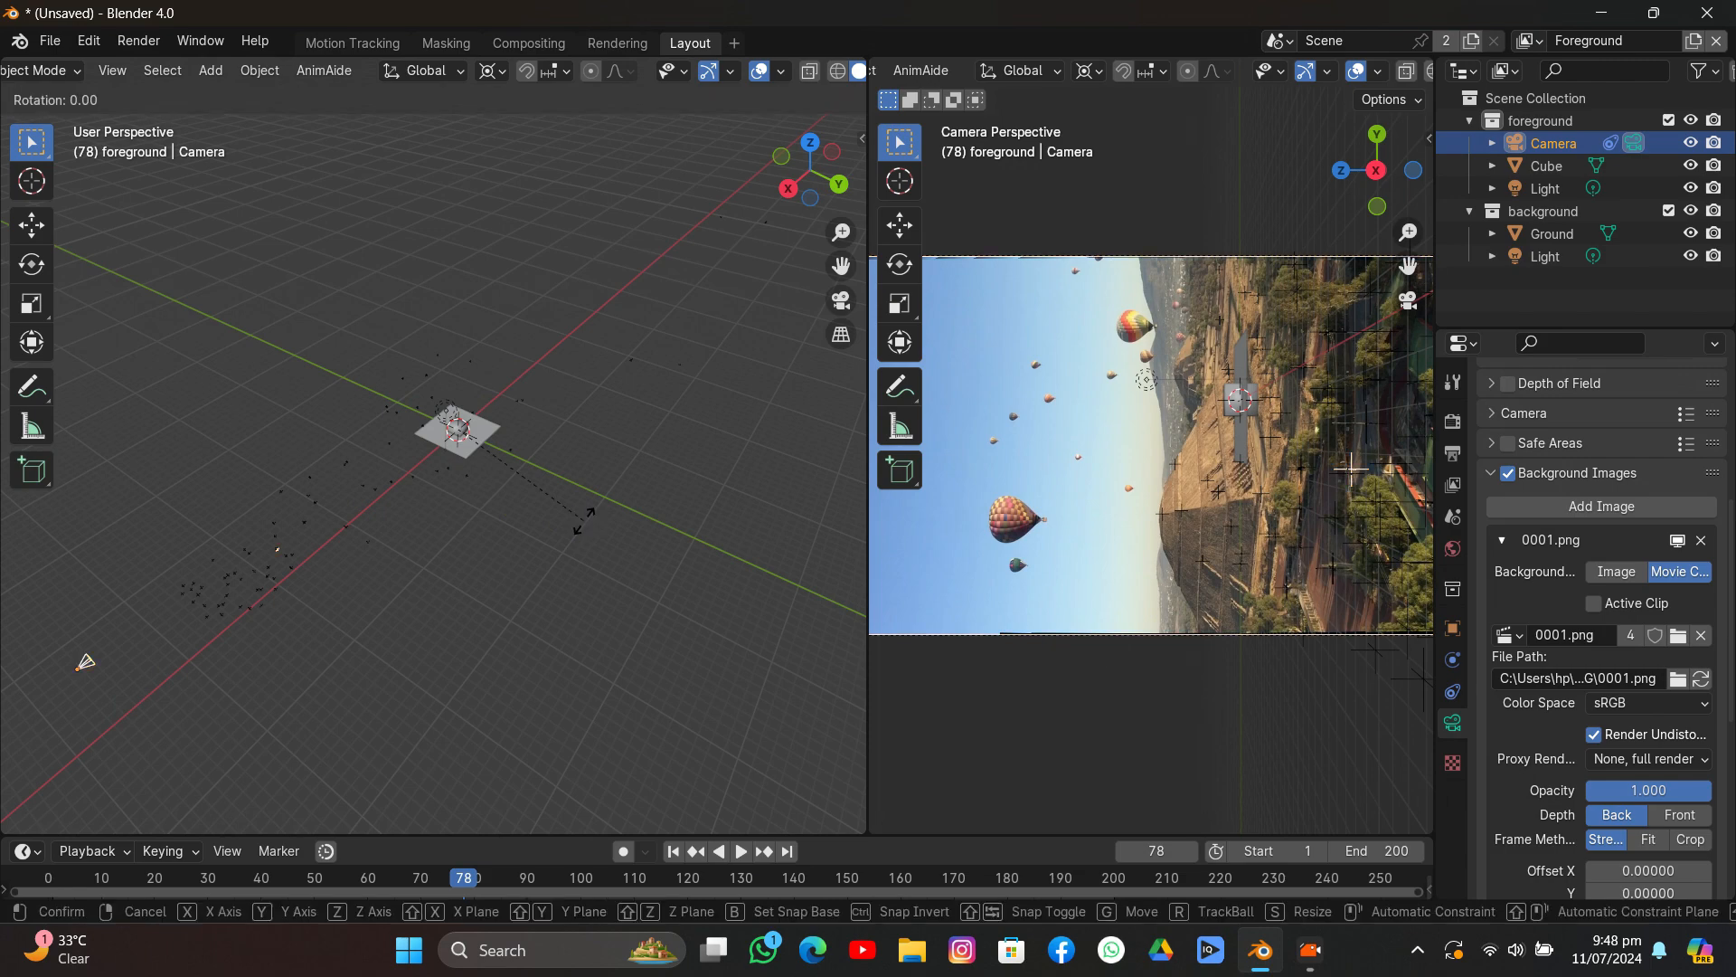
{"action": "key", "text": "z"}
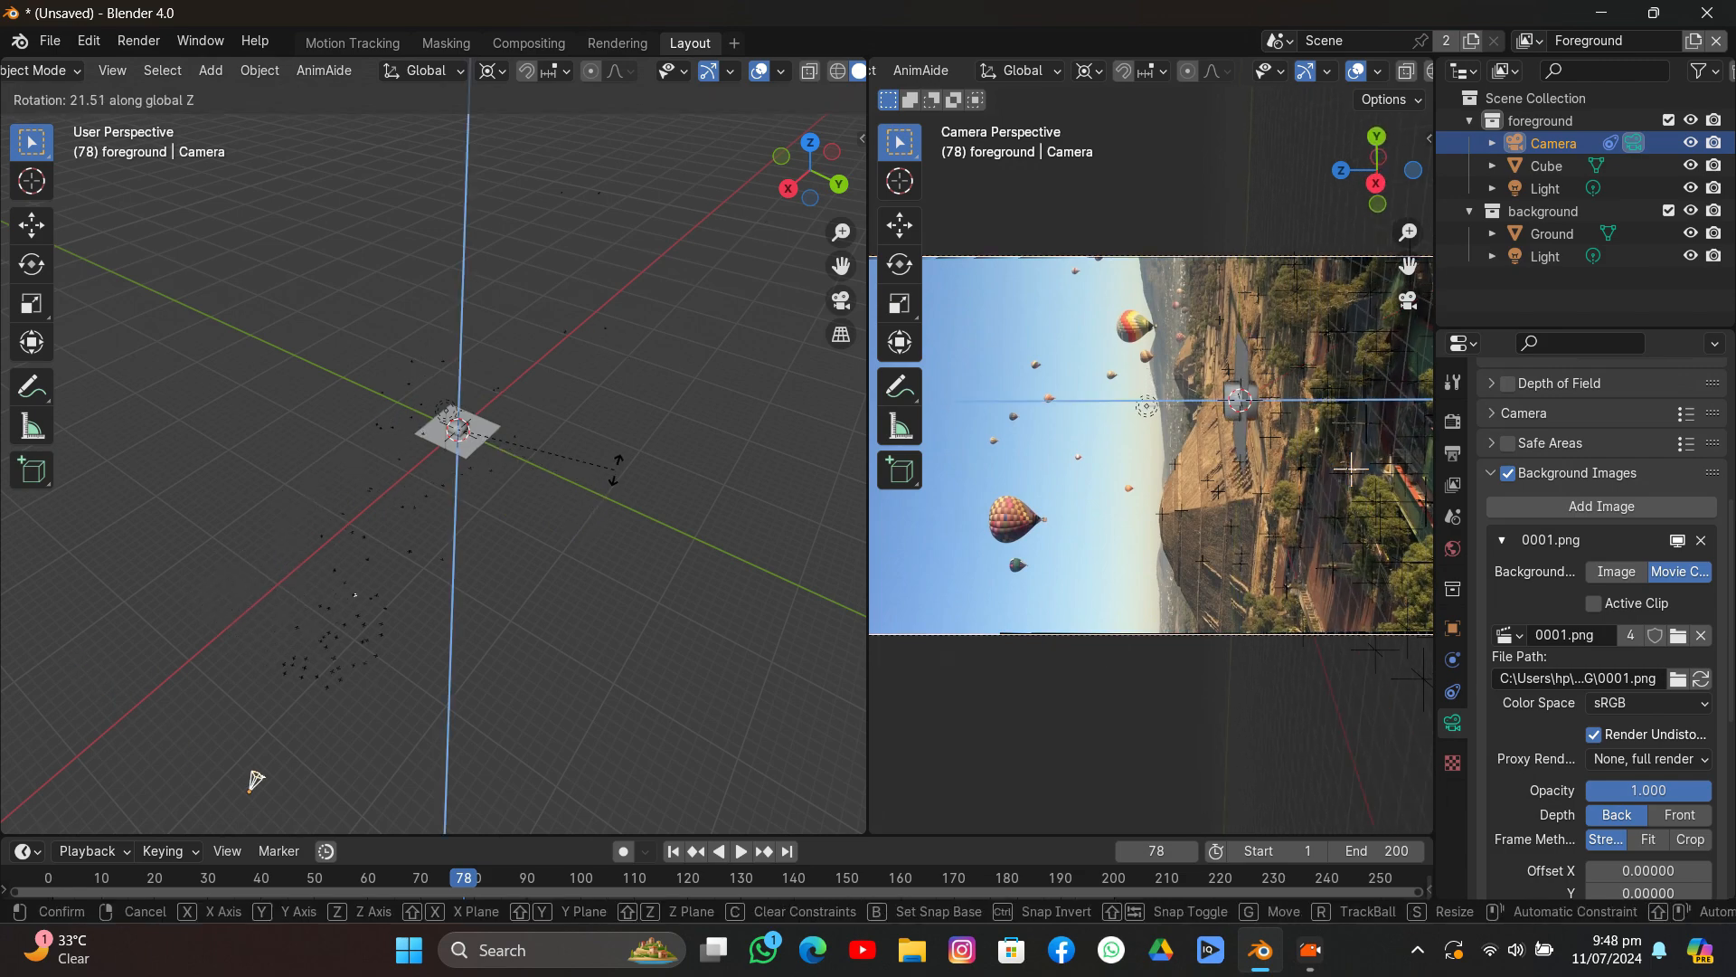
{"action": "left_click", "coordinate": [647, 465]}
{"action": "scroll", "coordinate": [1180, 437], "scroll_direction": "up", "scroll_amount": 4}
{"action": "left_click_drag", "start_coordinate": [1408, 266], "coordinate": [1184, 337]}
{"action": "scroll", "coordinate": [1264, 380], "scroll_direction": "up", "scroll_amount": 3}
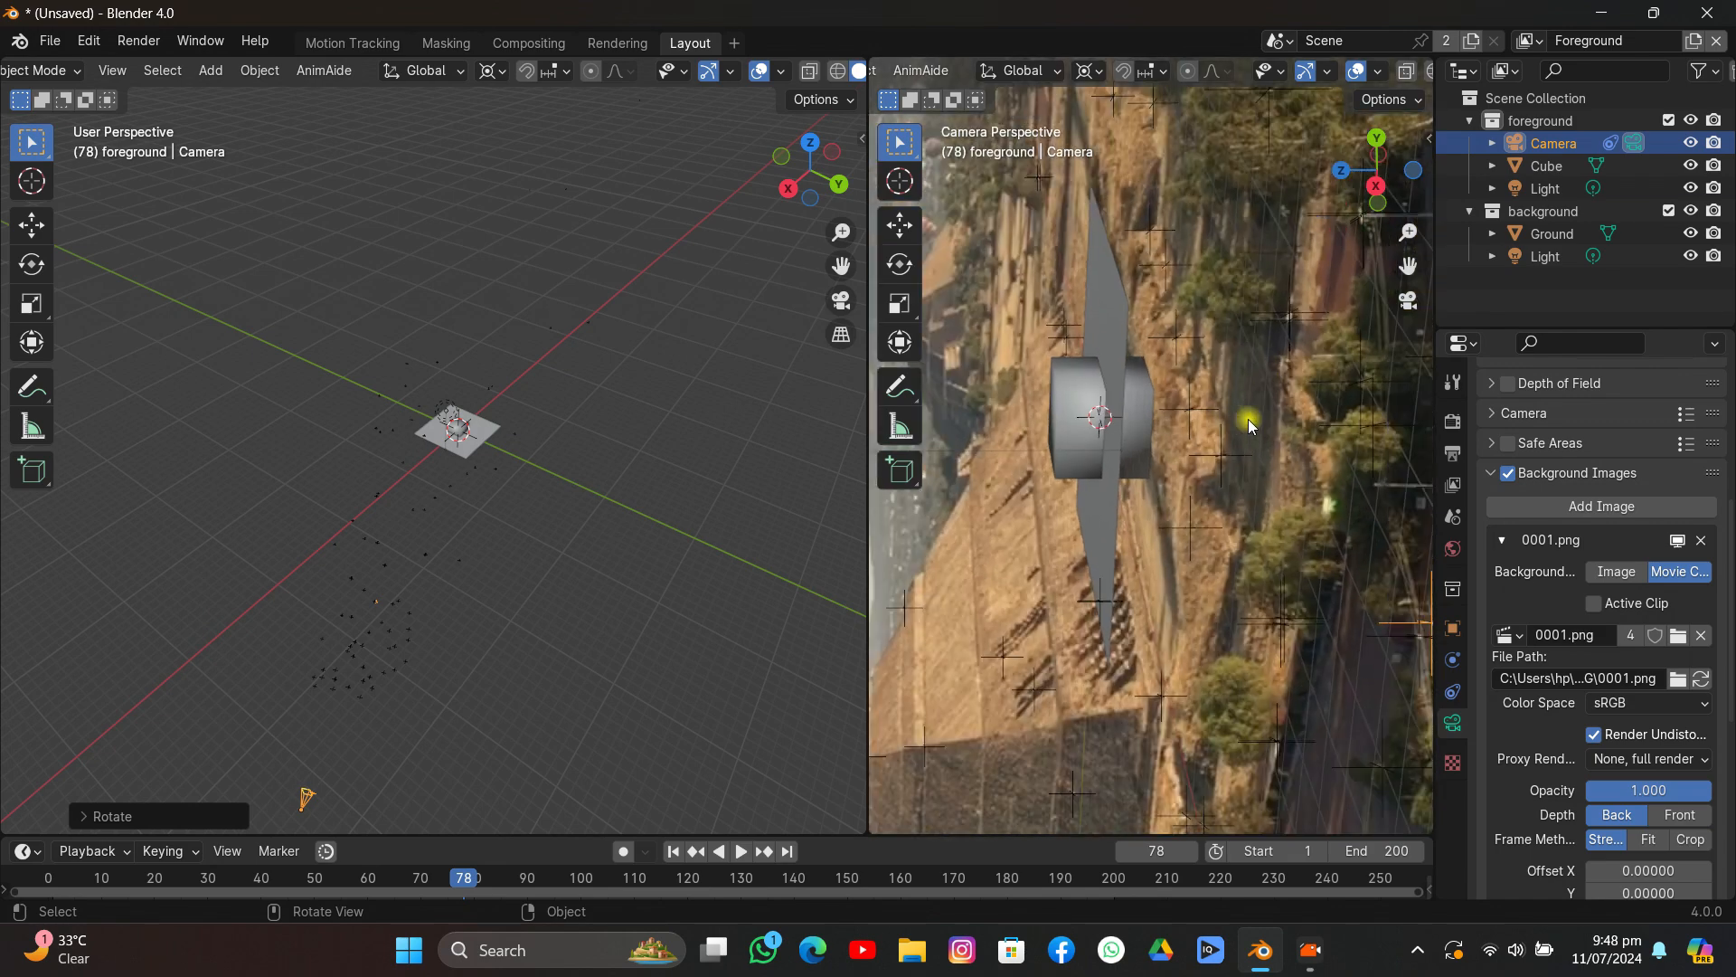
{"action": "scroll", "coordinate": [1247, 416], "scroll_direction": "down", "scroll_amount": 3}
{"action": "scroll", "coordinate": [1245, 409], "scroll_direction": "up", "scroll_amount": 2}
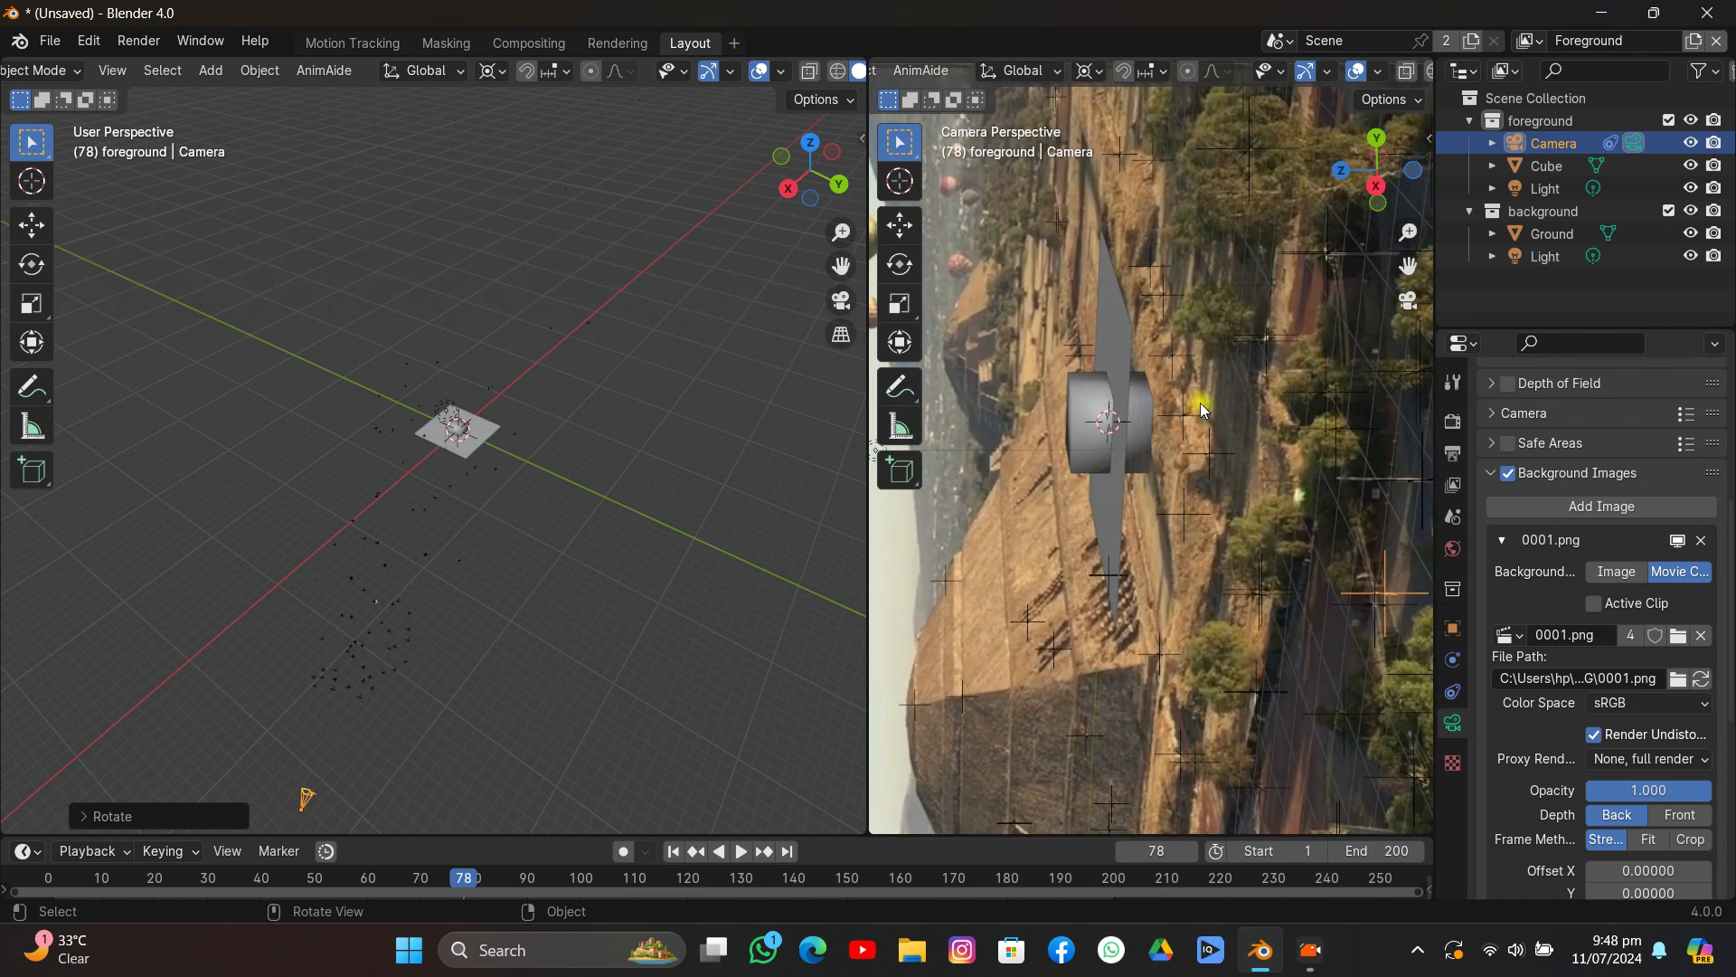
Delete the cube from the foreground collection.
{"action": "left_click", "coordinate": [1080, 398]}
{"action": "key", "text": "x"}
{"action": "left_click", "coordinate": [1081, 398]}
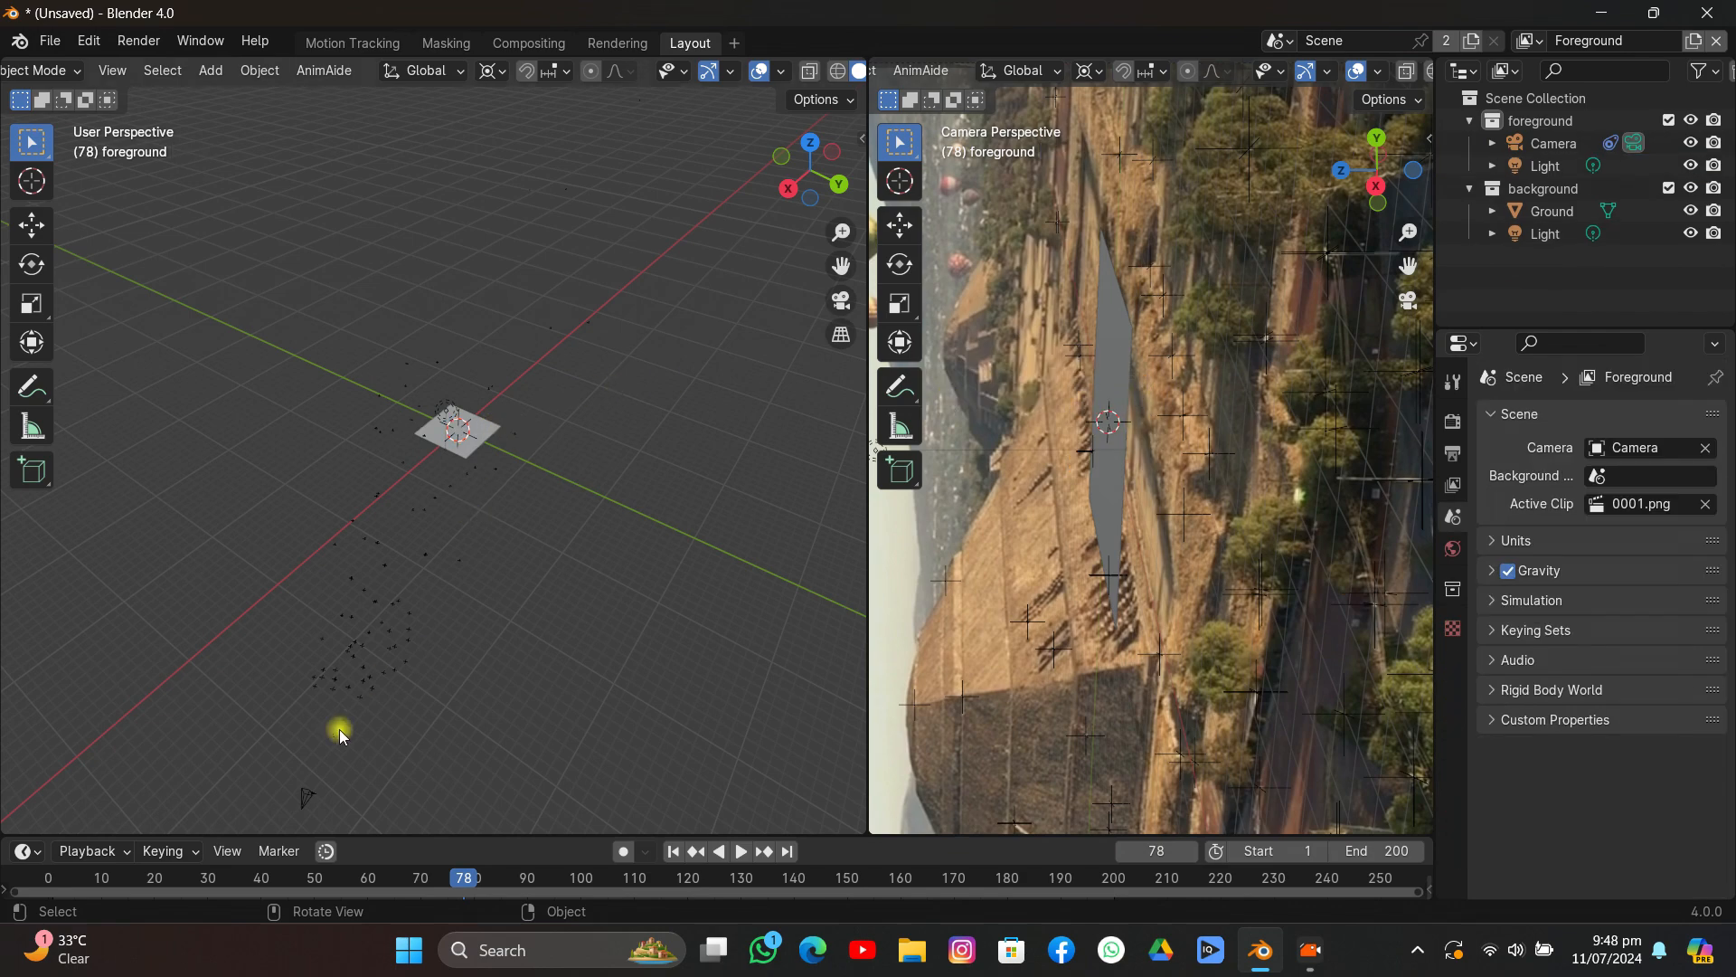
Rotate the camera slightly around the 3D cursor about the global Z axis.
{"action": "left_click", "coordinate": [308, 802]}
{"action": "key", "text": "r"}
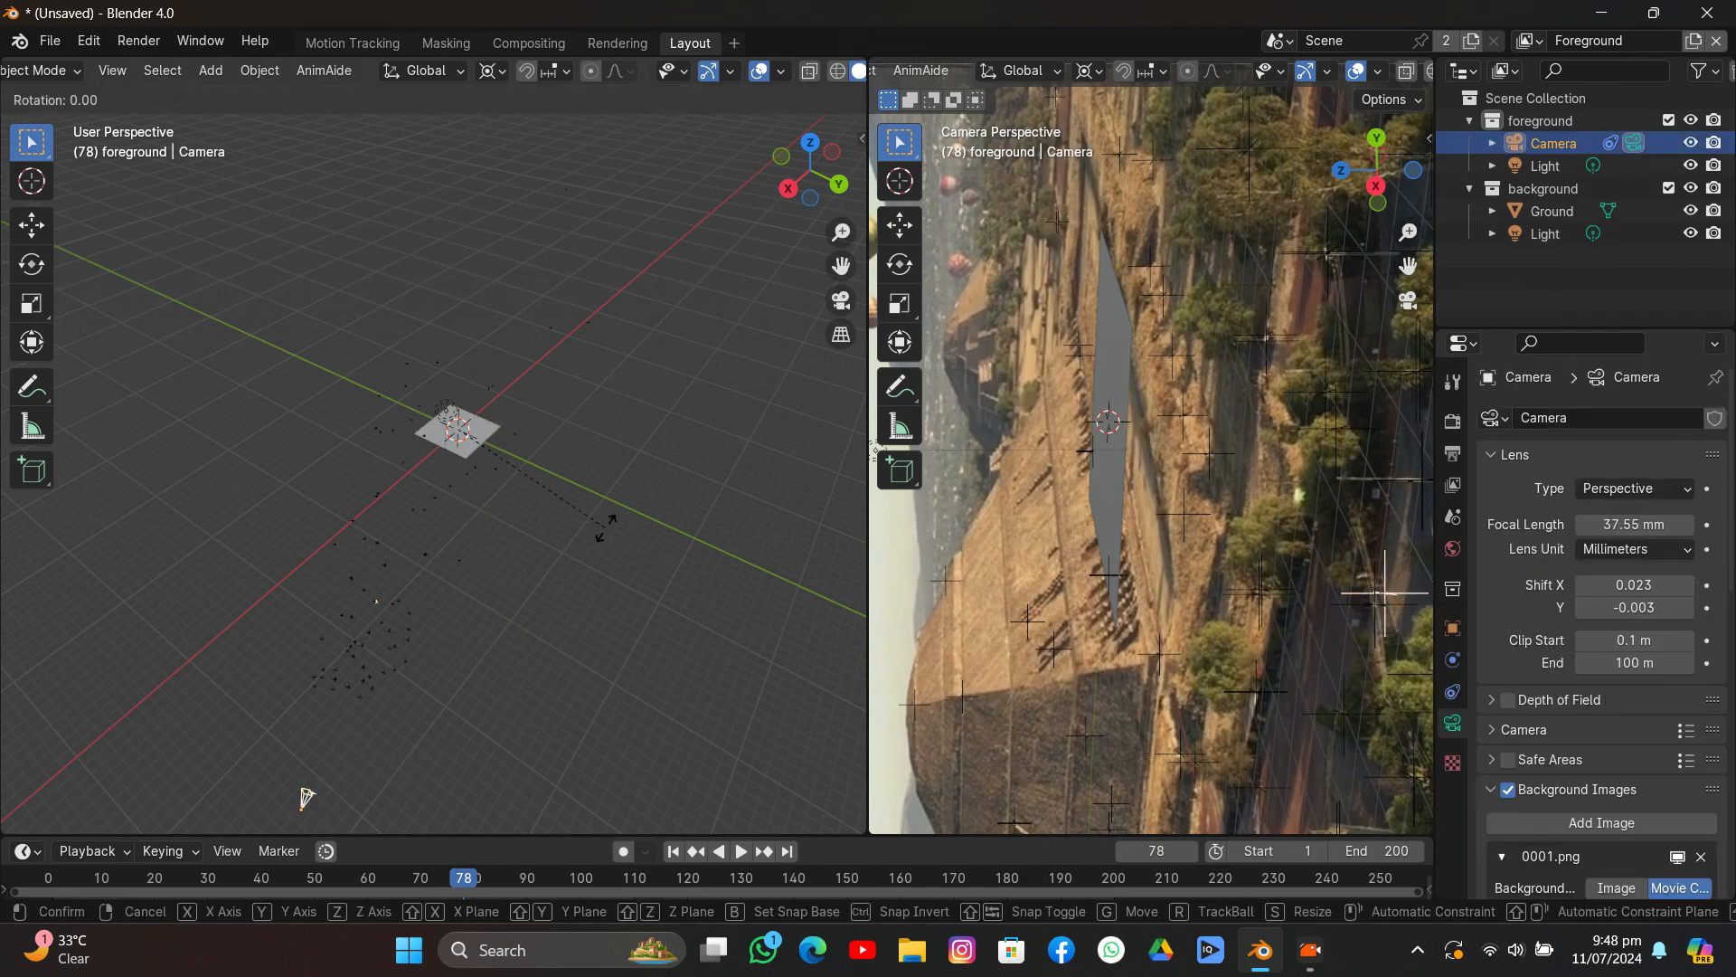
{"action": "key", "text": "z"}
{"action": "left_click", "coordinate": [611, 513]}
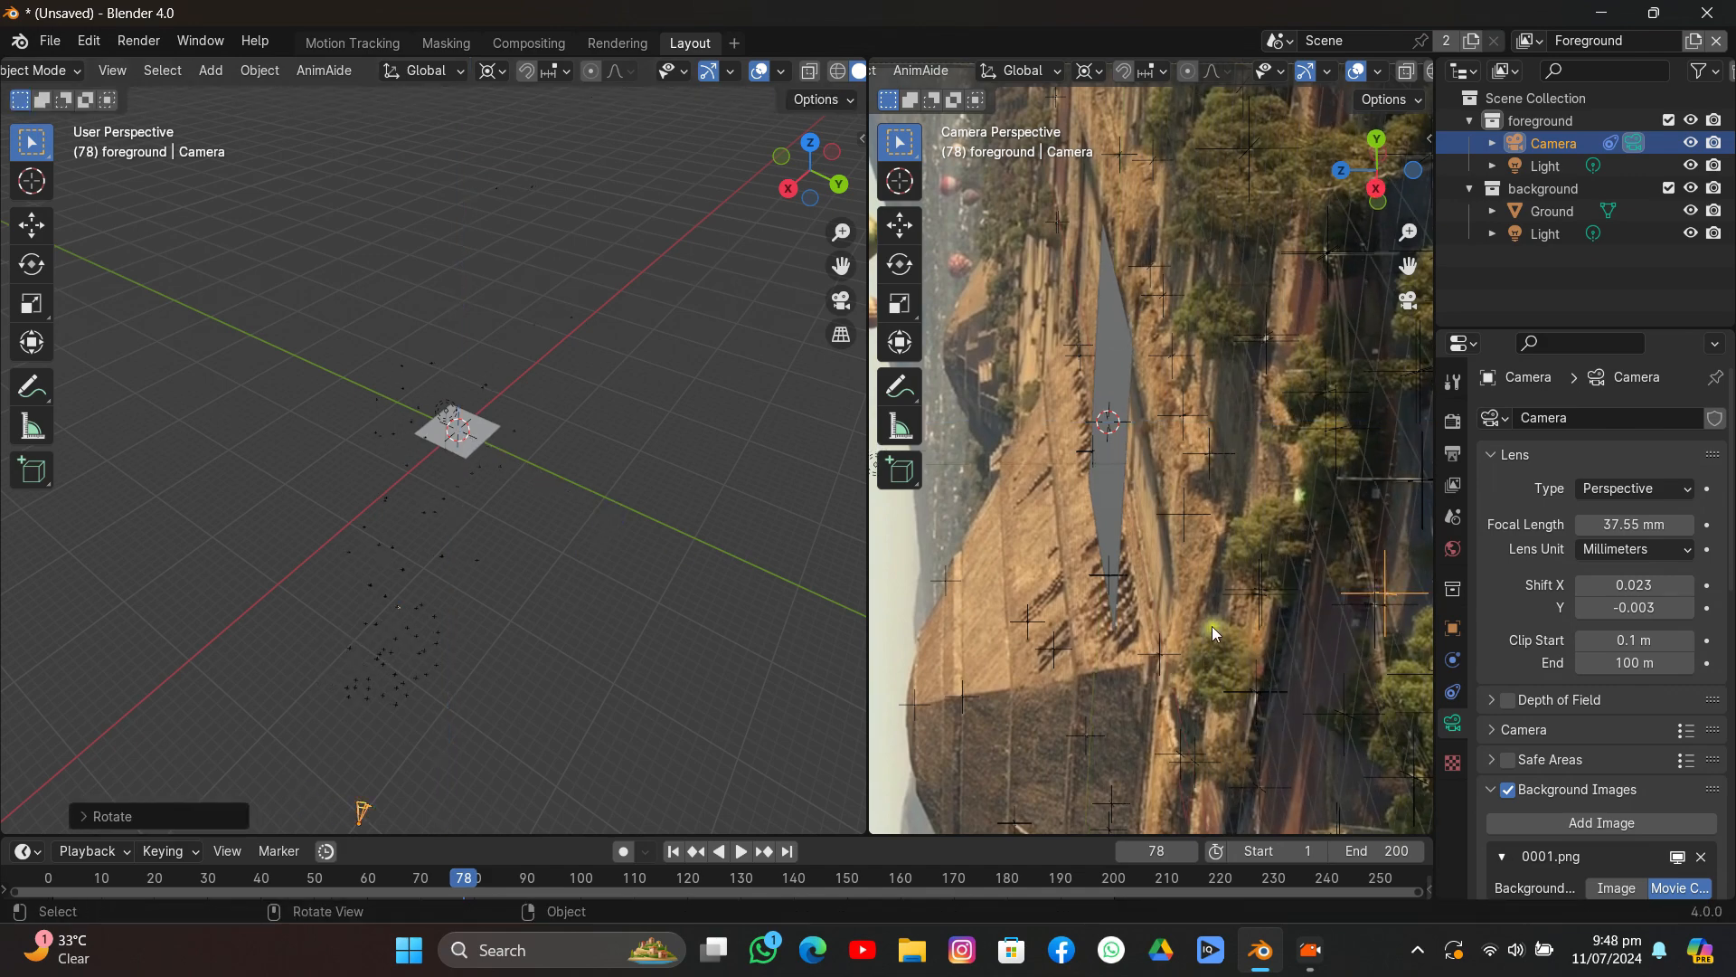
Stretch the ground plane along the global X axis by a factor of about 3.25.
{"action": "left_click", "coordinate": [1118, 417]}
{"action": "key", "text": "s"}
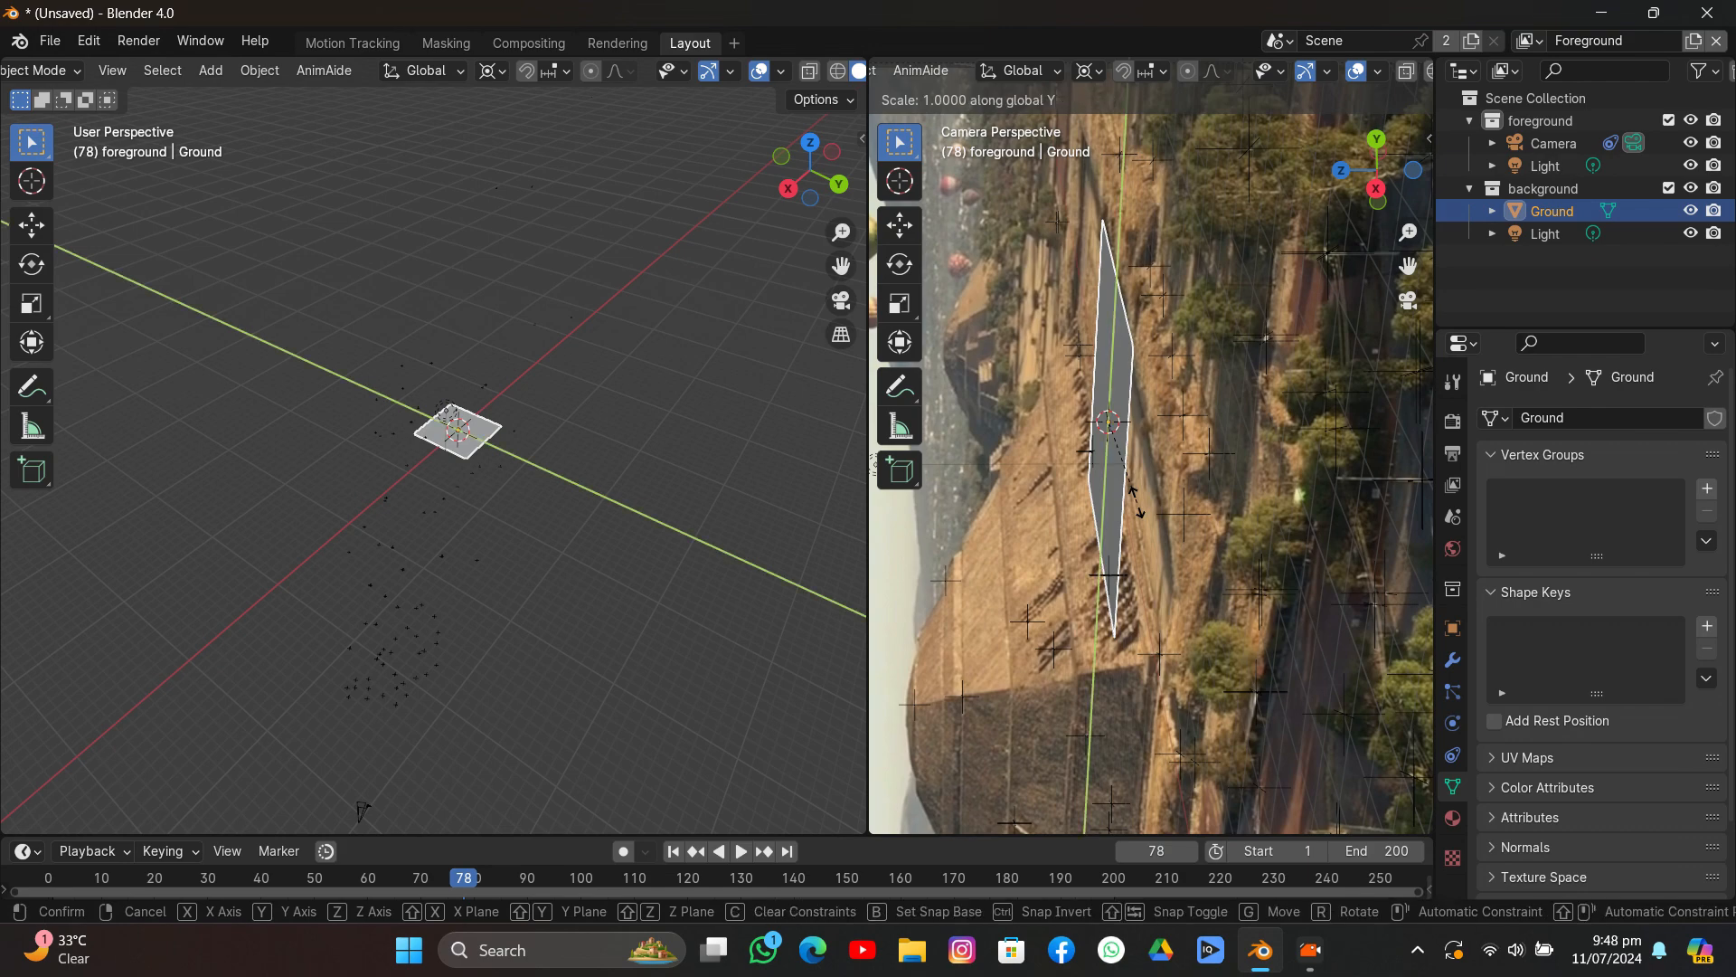
{"action": "key", "text": "x"}
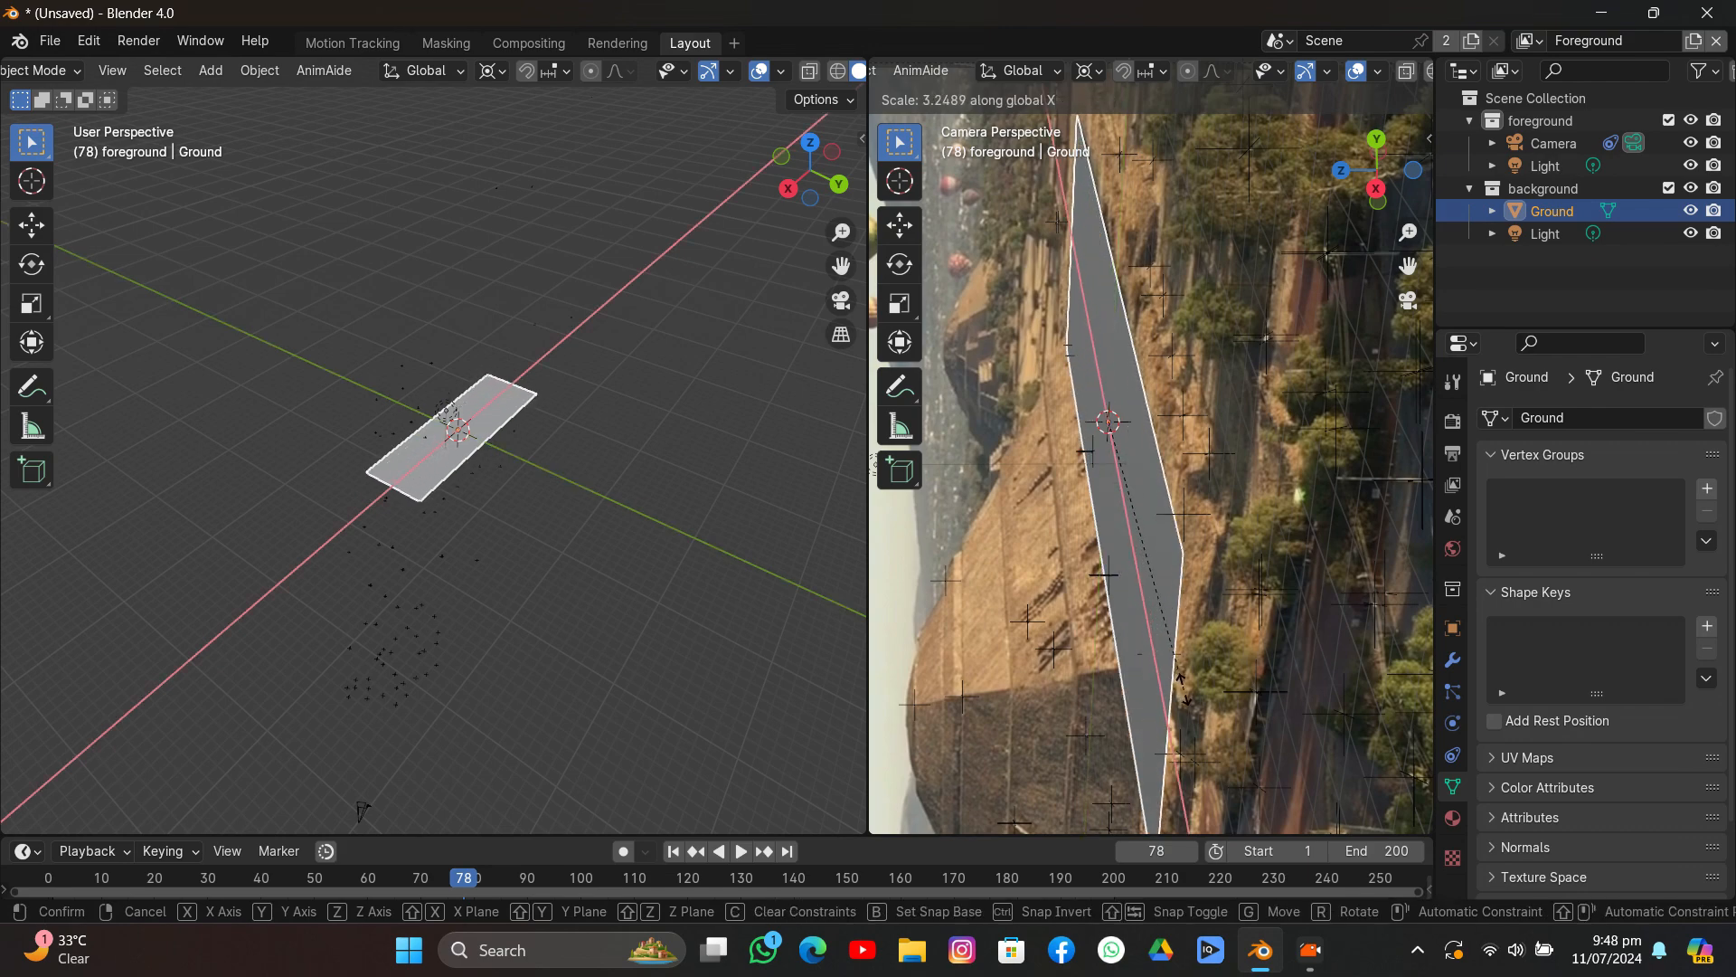
{"action": "left_click", "coordinate": [746, 485]}
Play back the animation to check how the stretched ground plane follows the footage in the camera view.
{"action": "left_click", "coordinate": [746, 486]}
{"action": "key", "text": "space"}
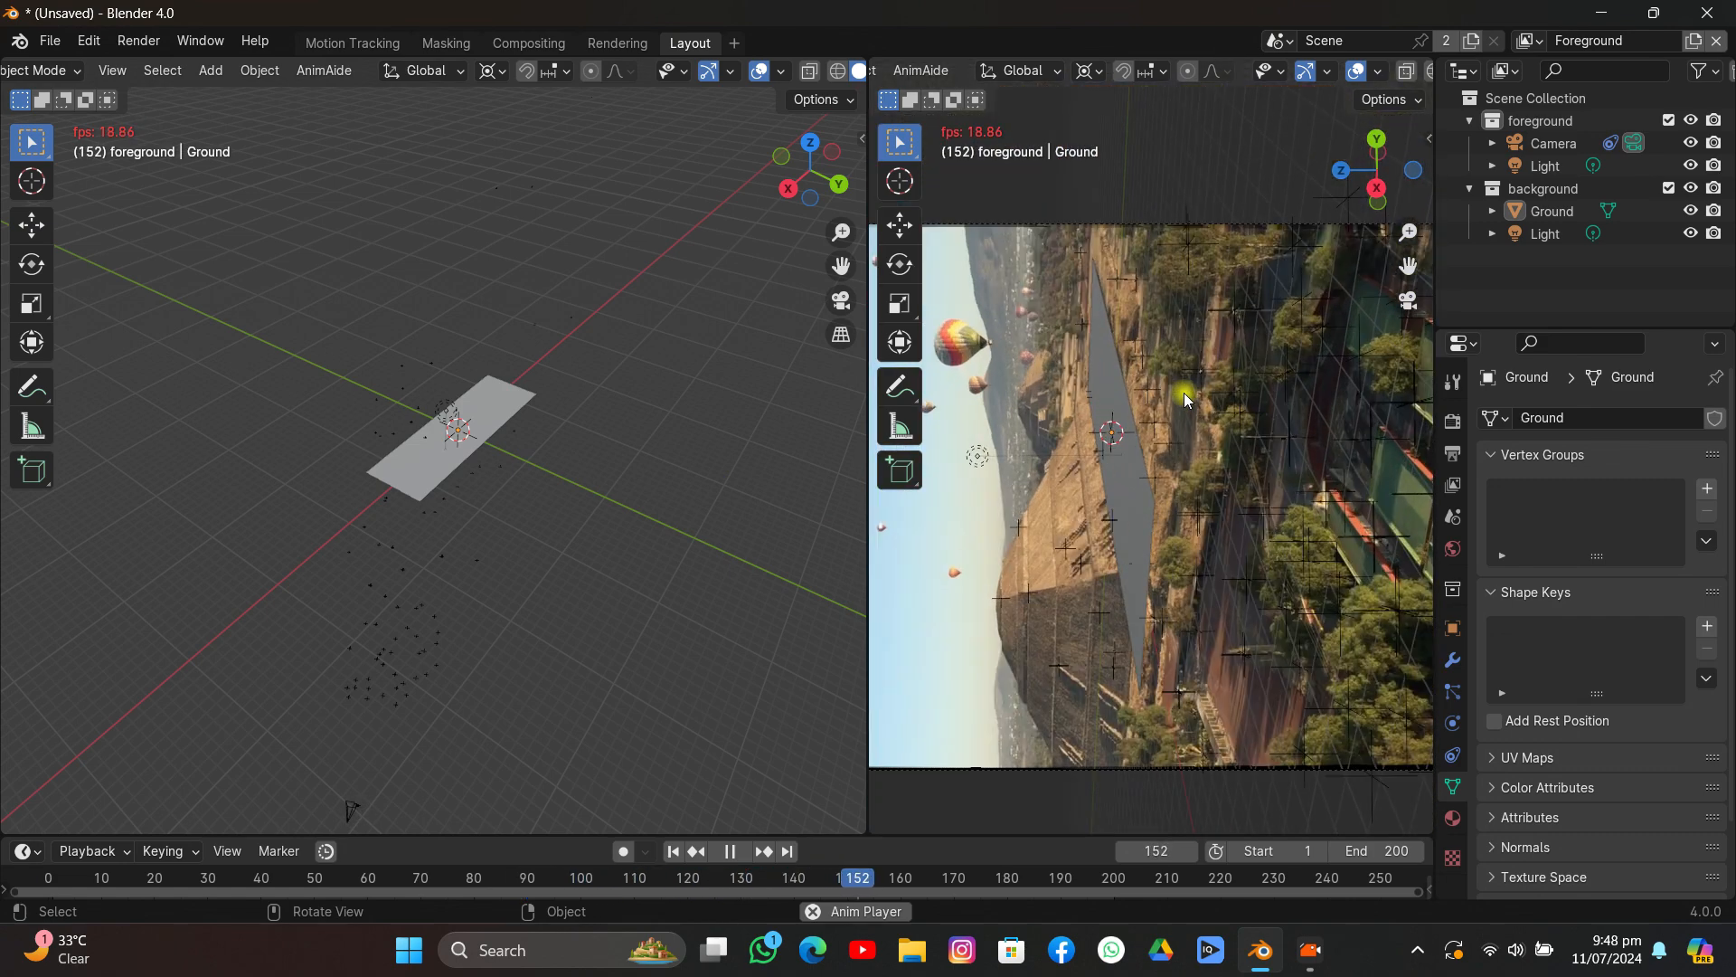
{"action": "key", "text": "space"}
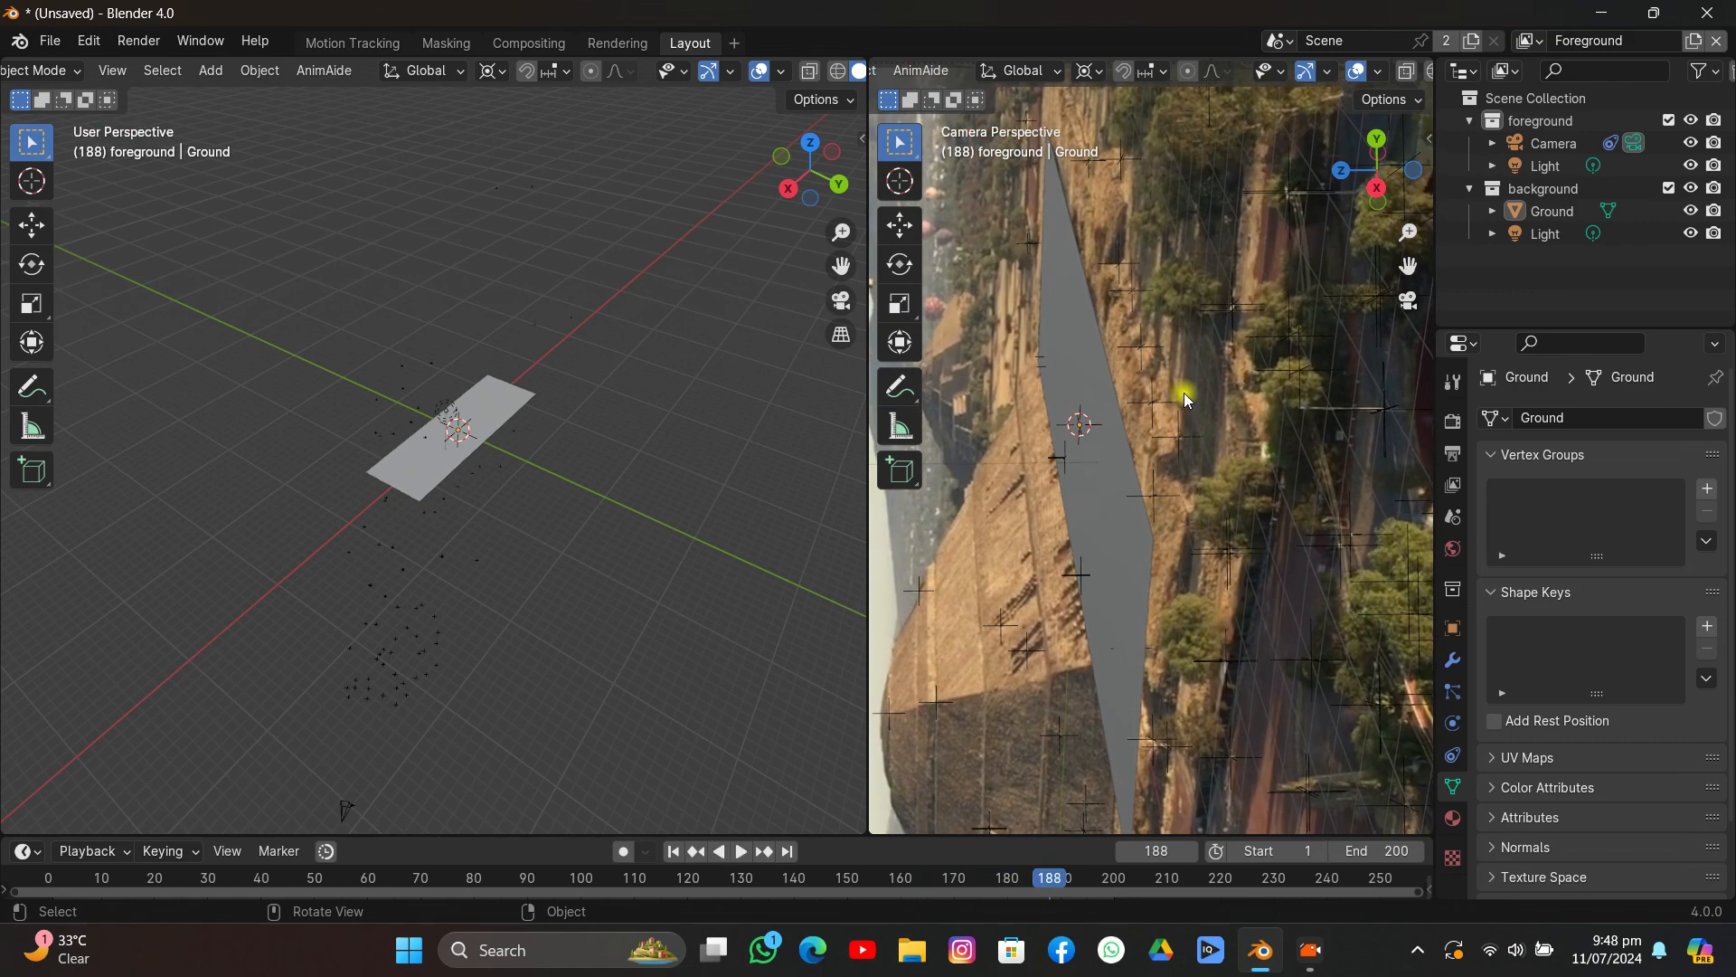
Save the project as Dior.blend in the tutorial folder 34.
{"action": "key", "text": "ctrl+s"}
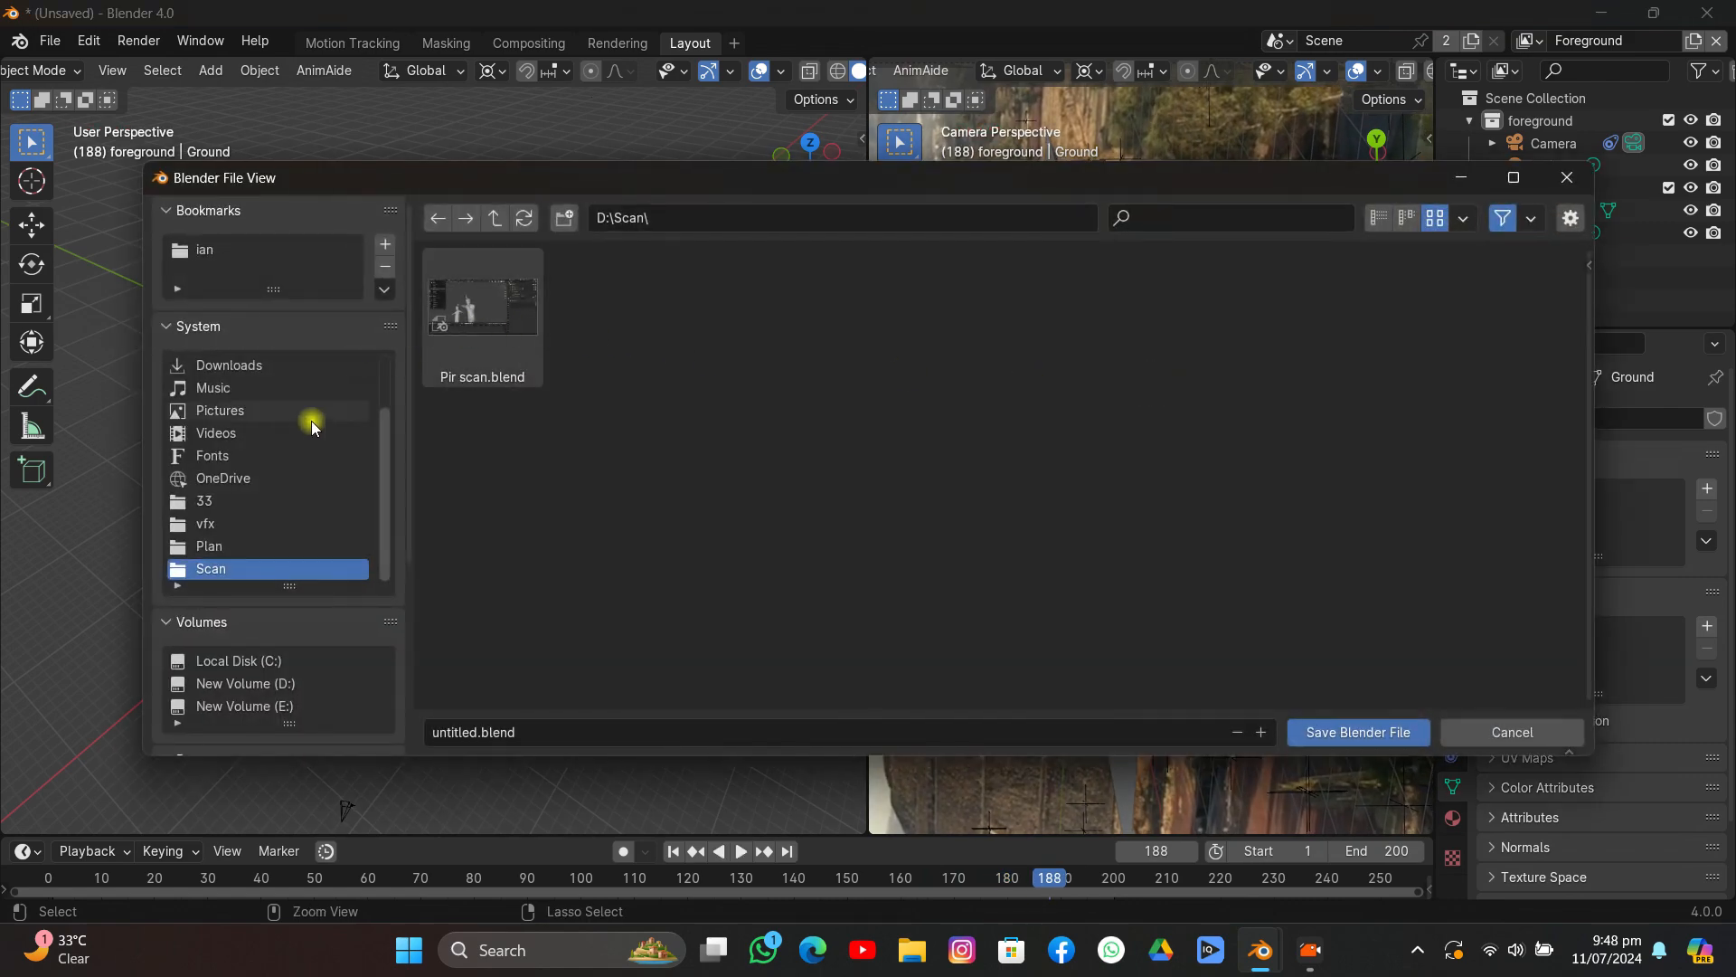
{"action": "left_click", "coordinate": [246, 481]}
{"action": "left_click", "coordinate": [237, 502]}
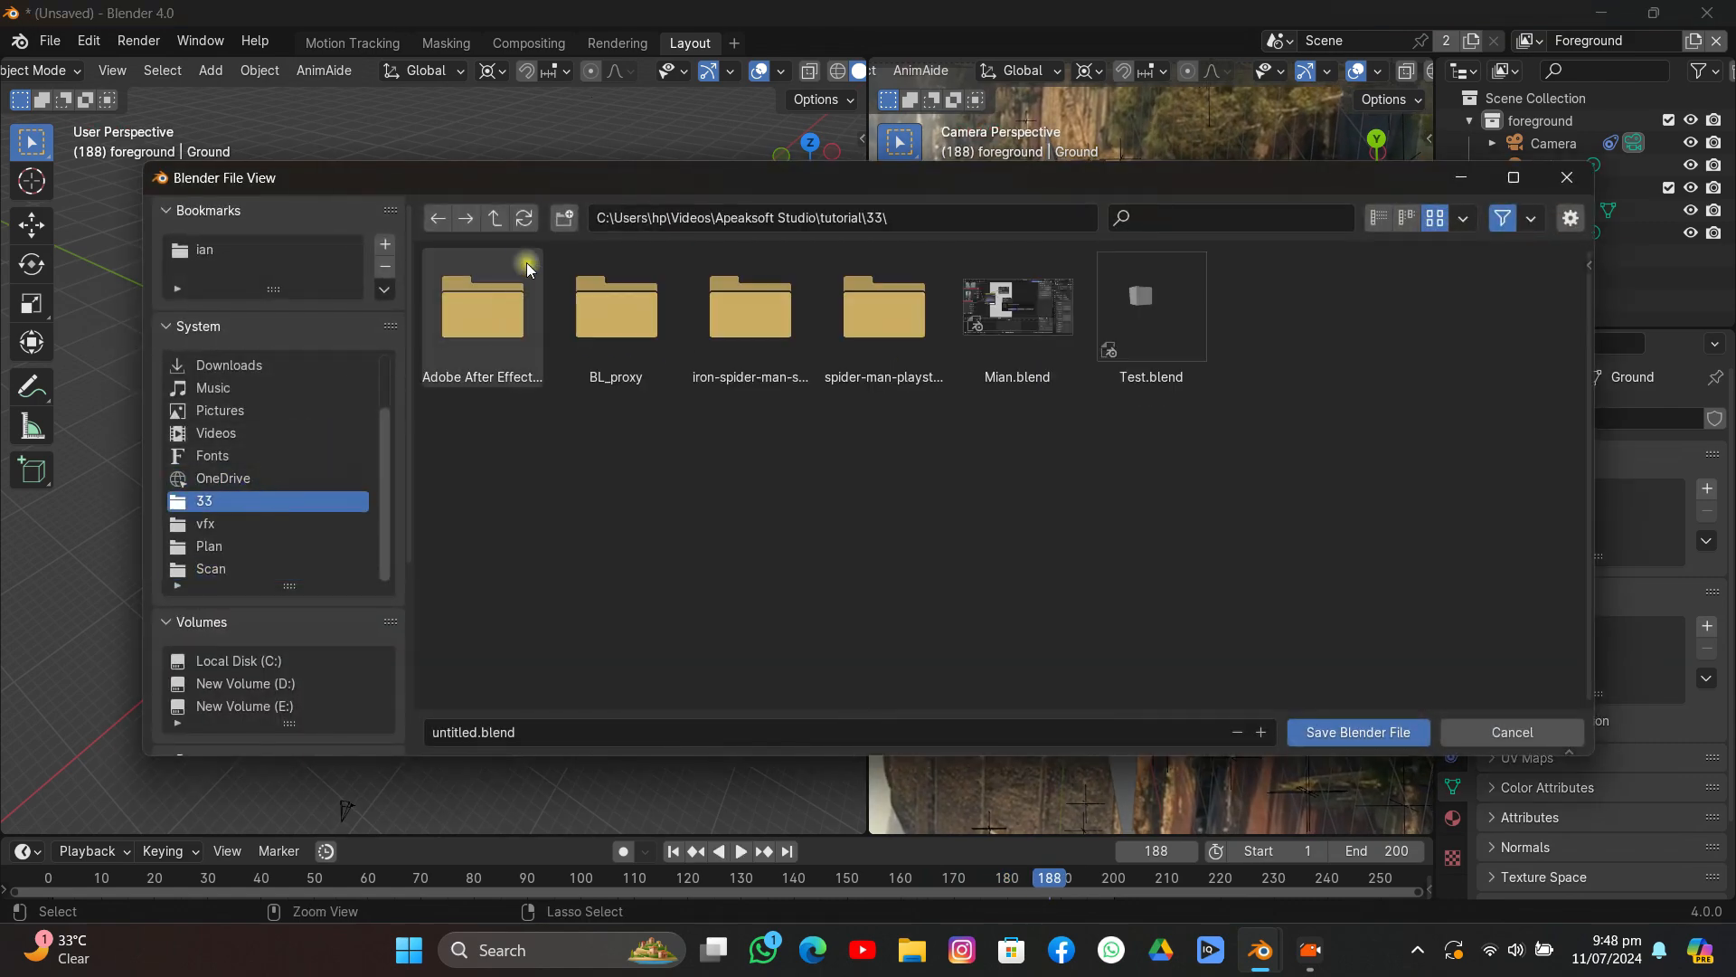
{"action": "left_click", "coordinate": [499, 222]}
{"action": "scroll", "coordinate": [871, 525], "scroll_direction": "down", "scroll_amount": 5}
{"action": "double_click", "coordinate": [620, 600]}
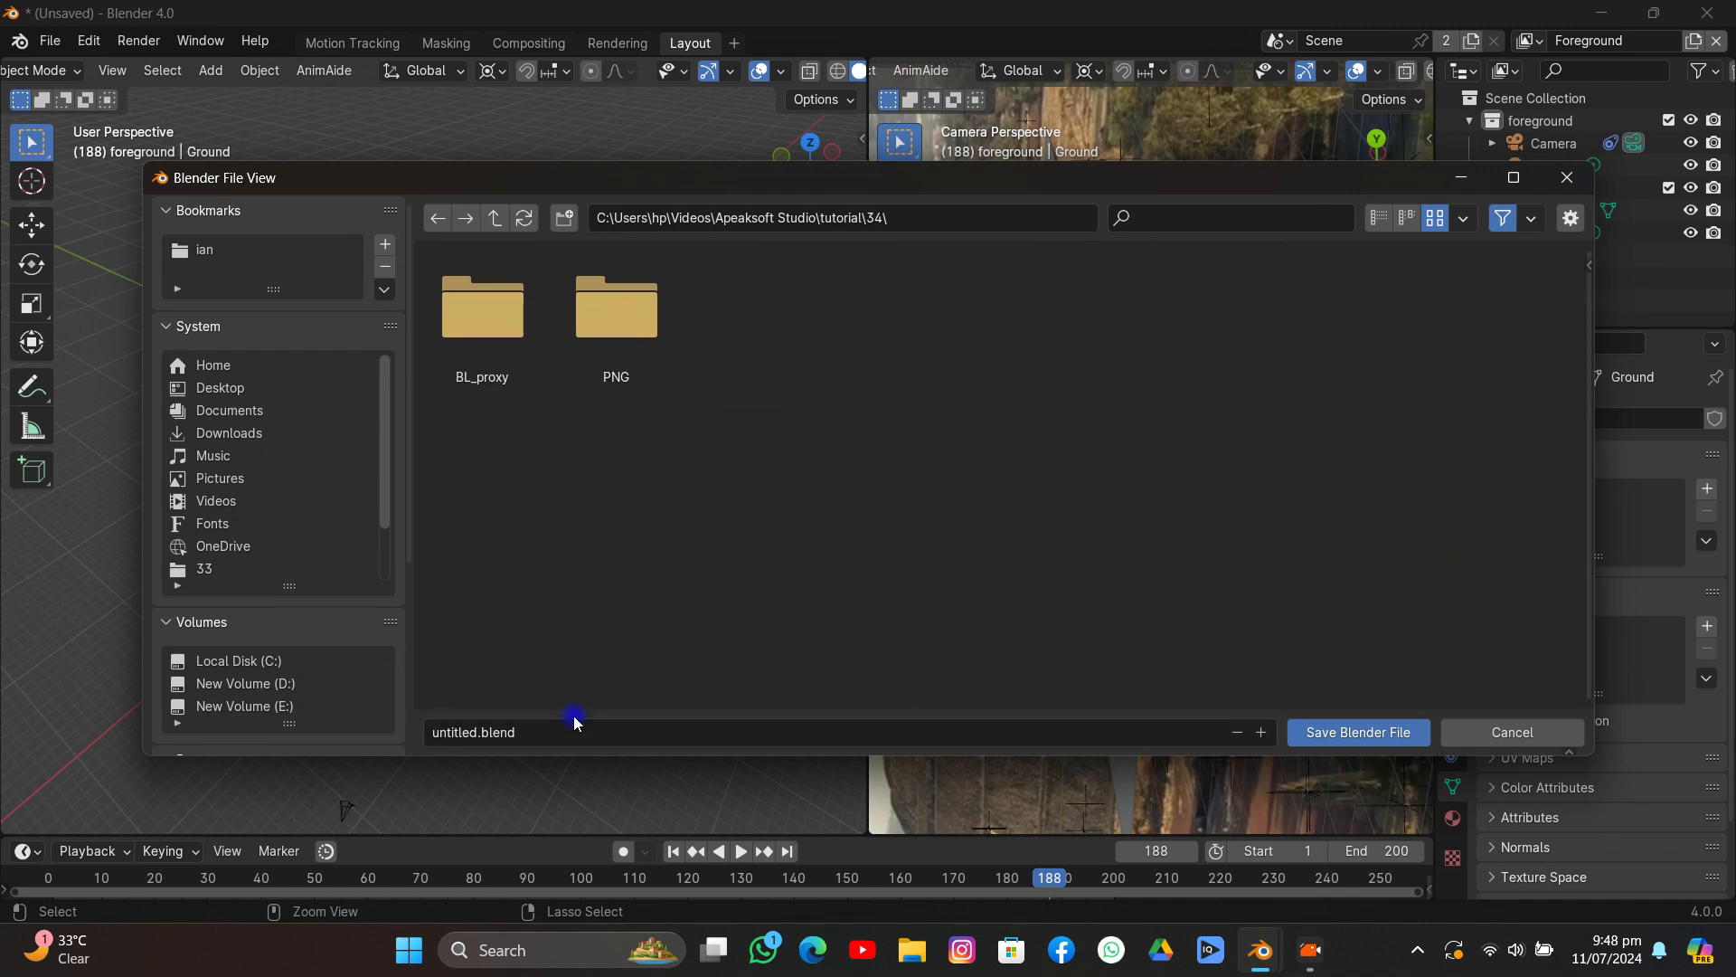
{"action": "left_click", "coordinate": [609, 720]}
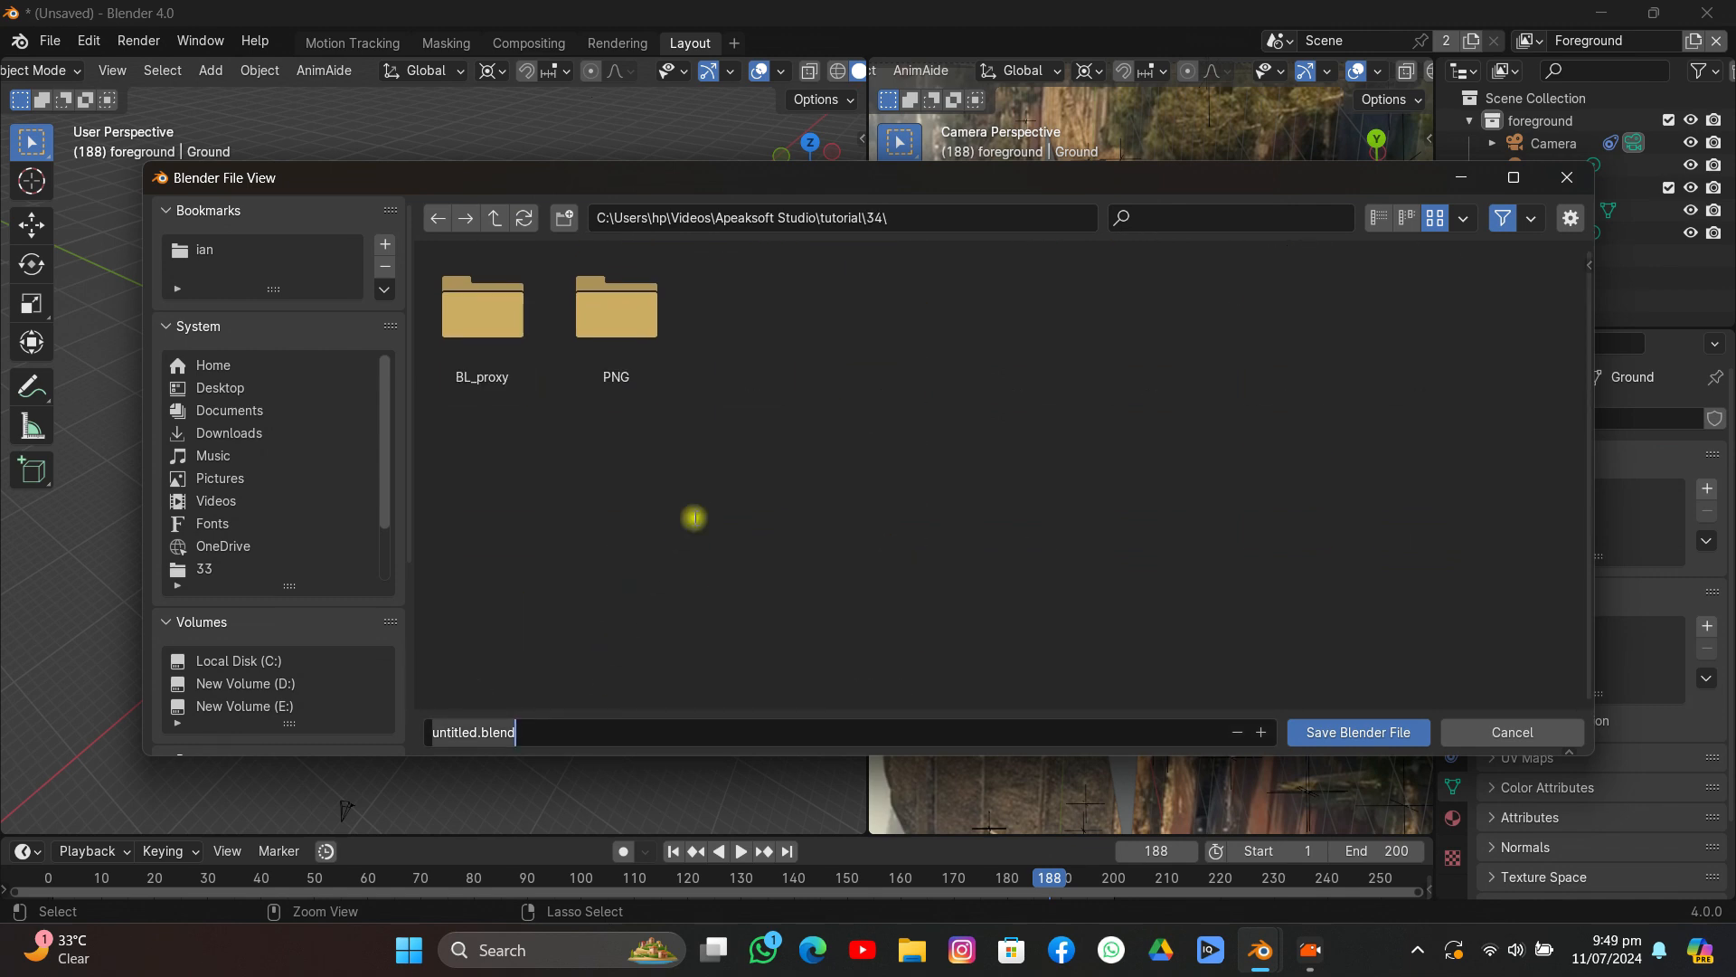
{"action": "type", "text": "Dior"}
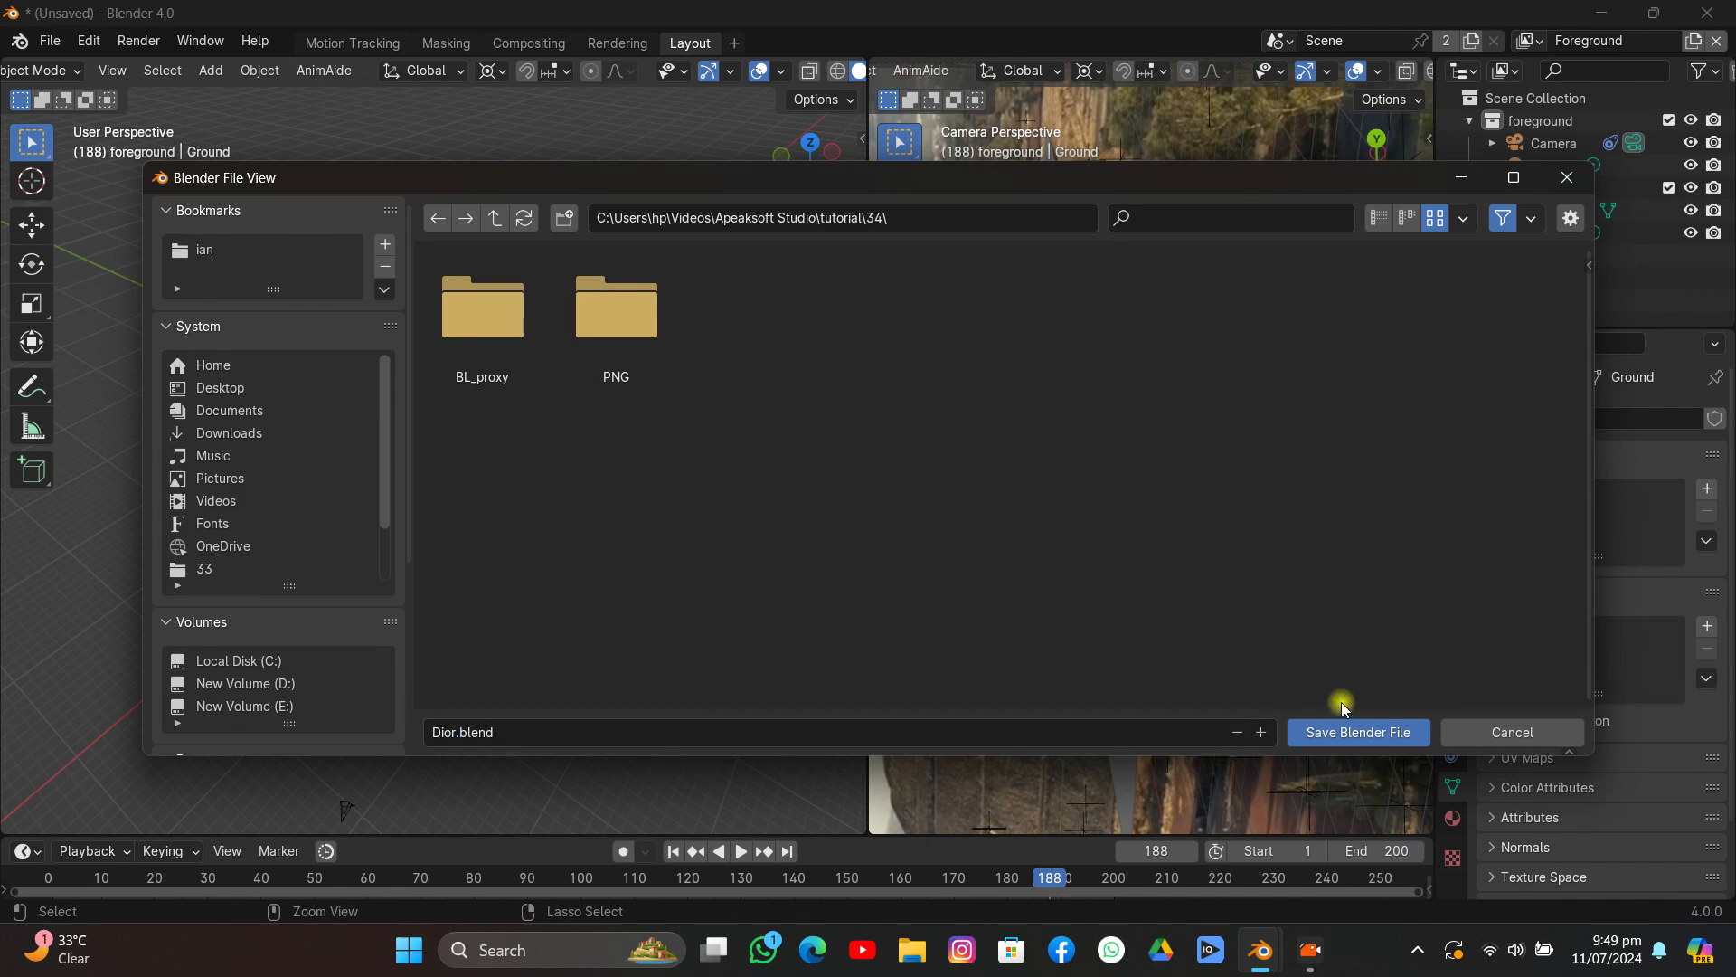
{"action": "left_click", "coordinate": [1345, 729]}
Move the ground plane and the light into the foreground collection.
{"action": "middle_click_drag", "start_coordinate": [562, 768], "coordinate": [469, 508]}
{"action": "scroll", "coordinate": [407, 530], "scroll_direction": "up", "scroll_amount": 2}
{"action": "left_click", "coordinate": [407, 530]}
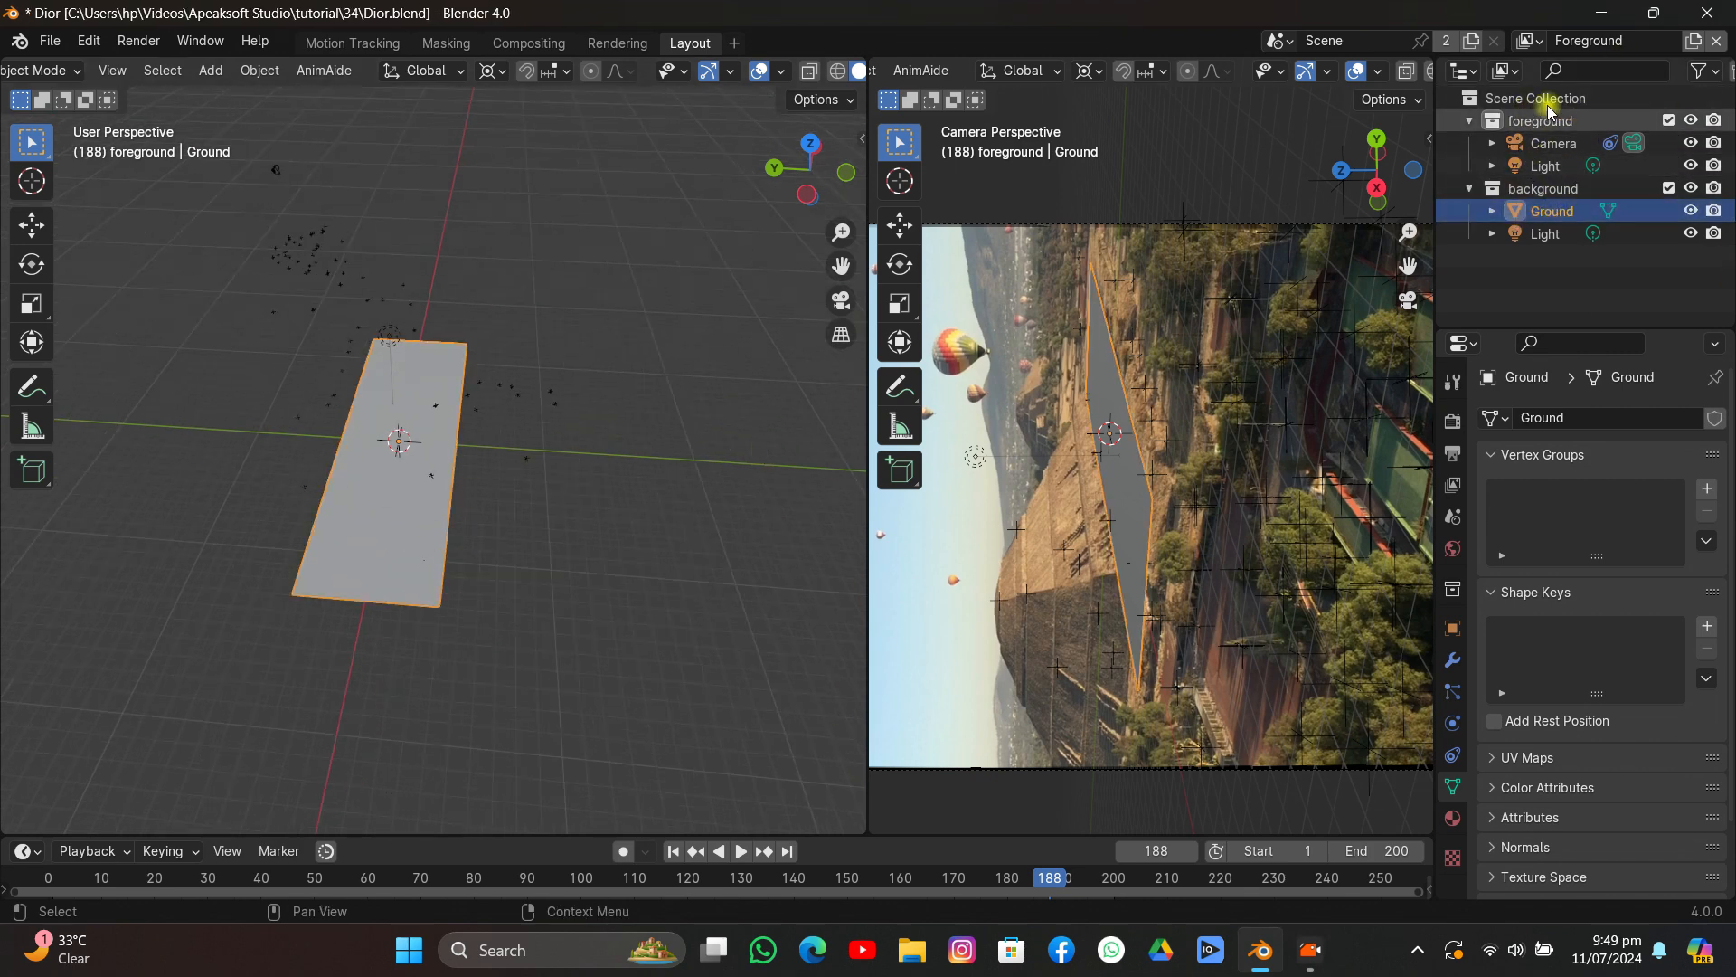
{"action": "left_click", "coordinate": [1528, 41]}
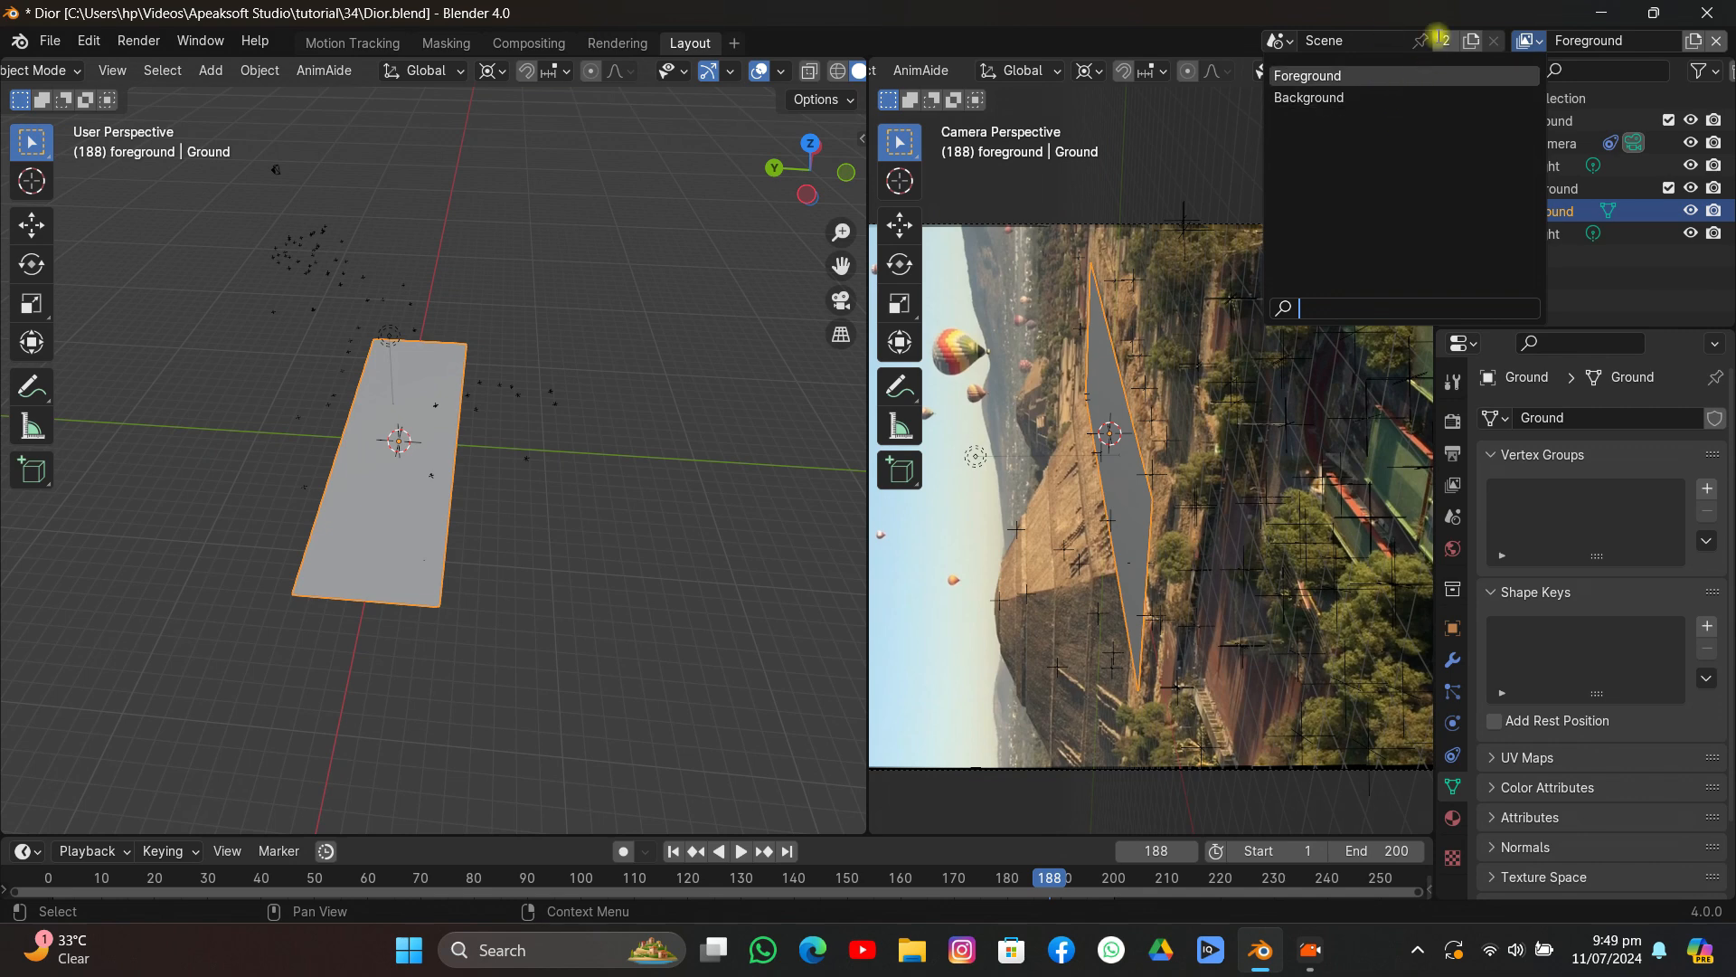
{"action": "left_click", "coordinate": [1553, 232], "text": "ctrl"}
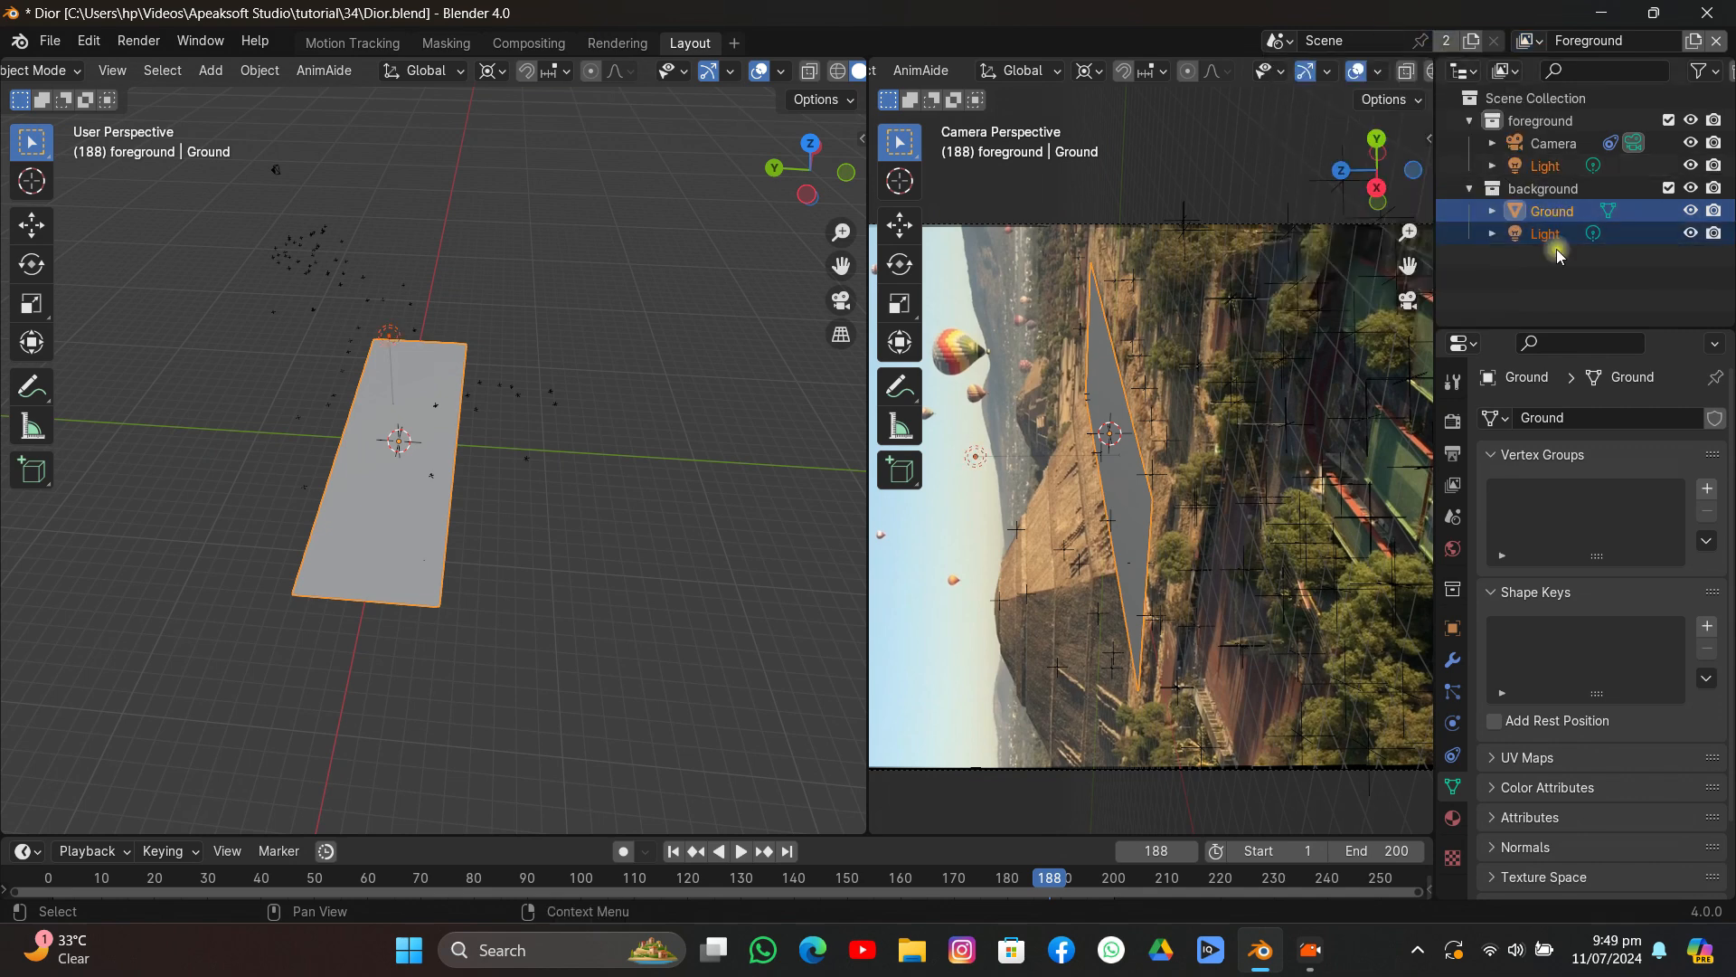
{"action": "key", "text": "m"}
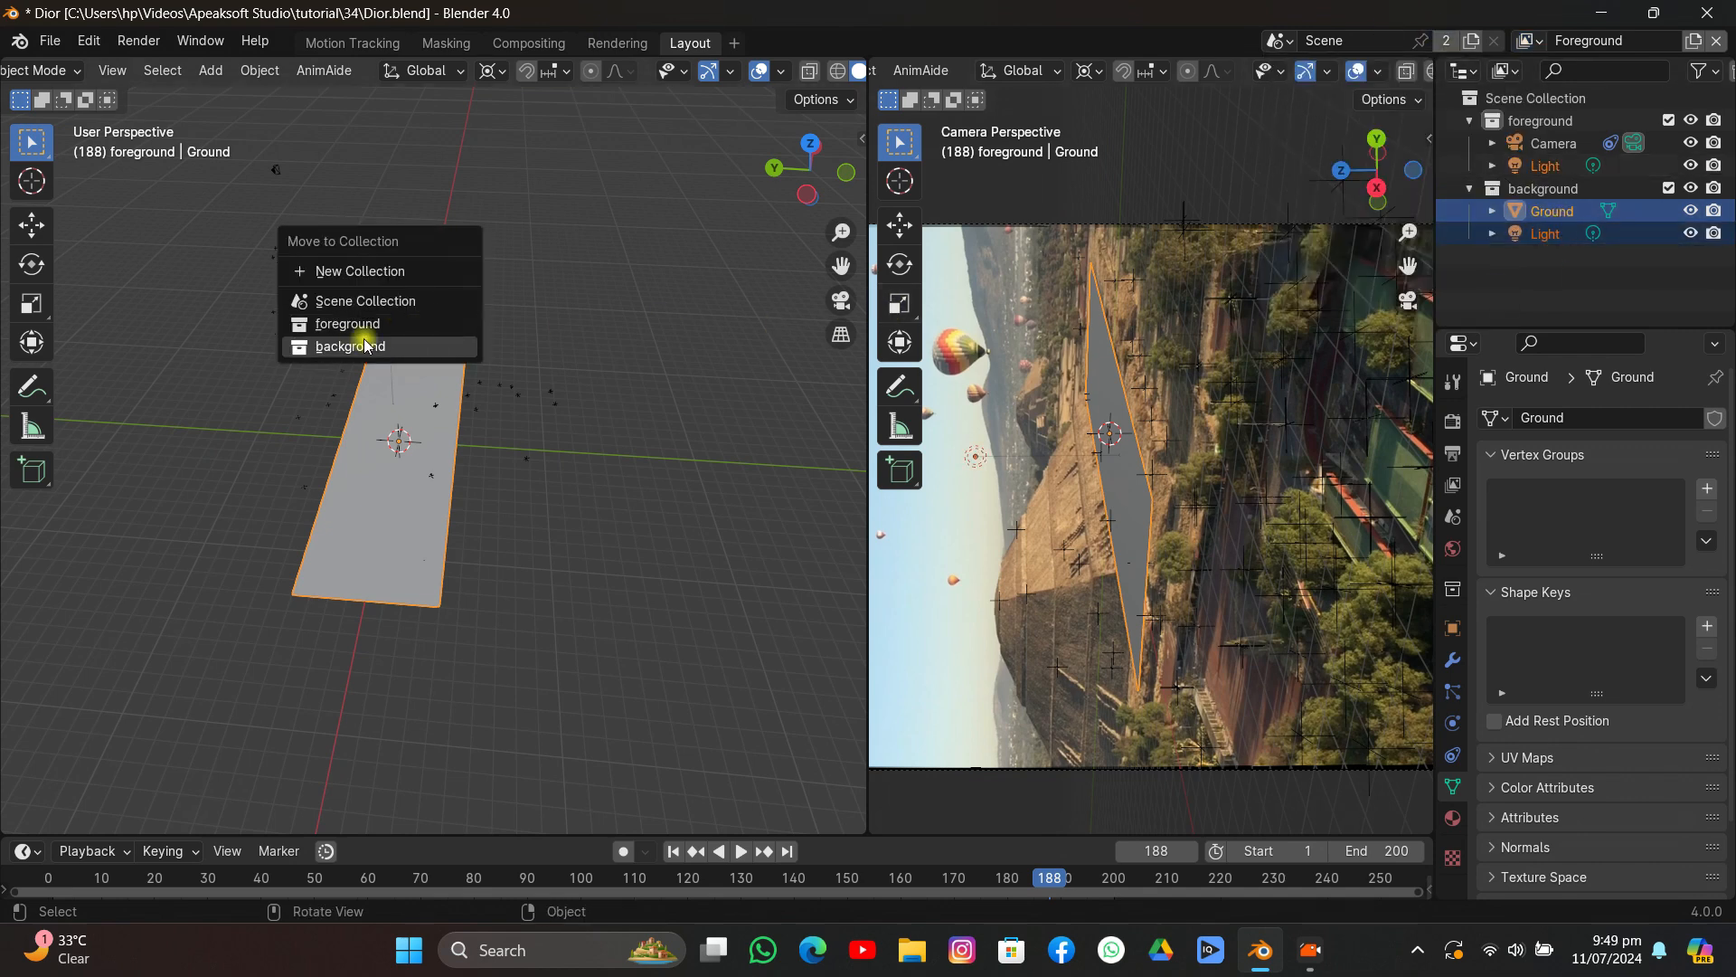
{"action": "left_click", "coordinate": [327, 323]}
Delete the empty background collection and remove the Background view layer.
{"action": "left_click", "coordinate": [1551, 211]}
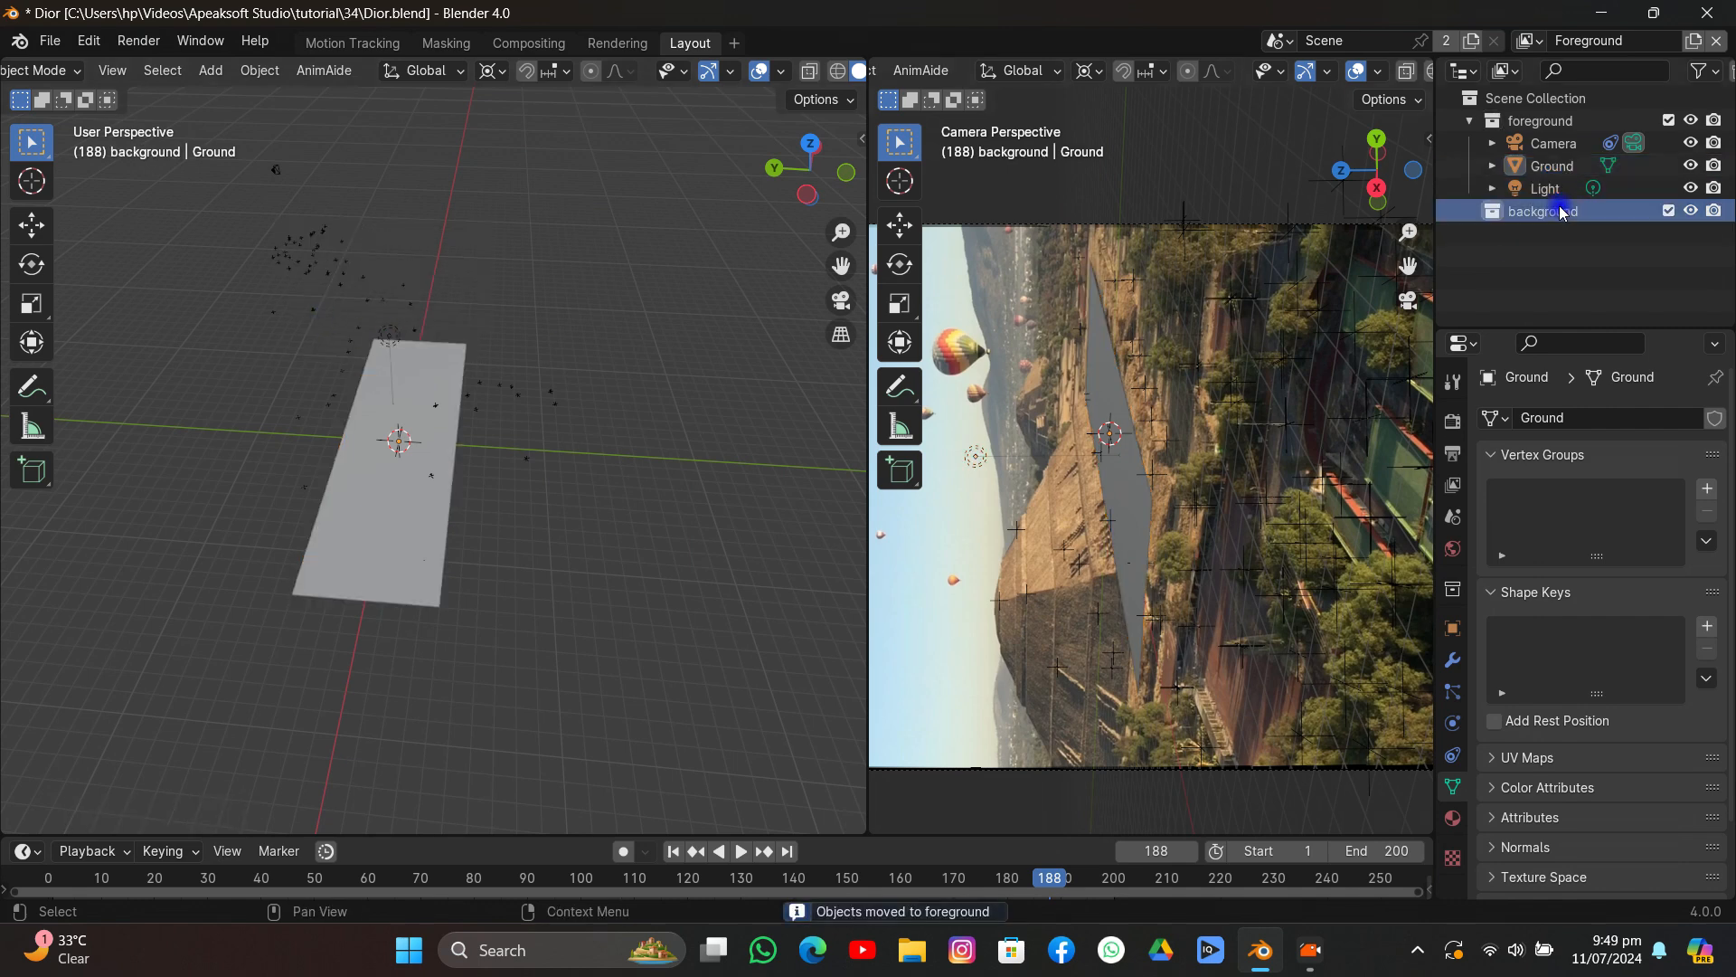
{"action": "key", "text": "x"}
{"action": "left_click", "coordinate": [1528, 41]}
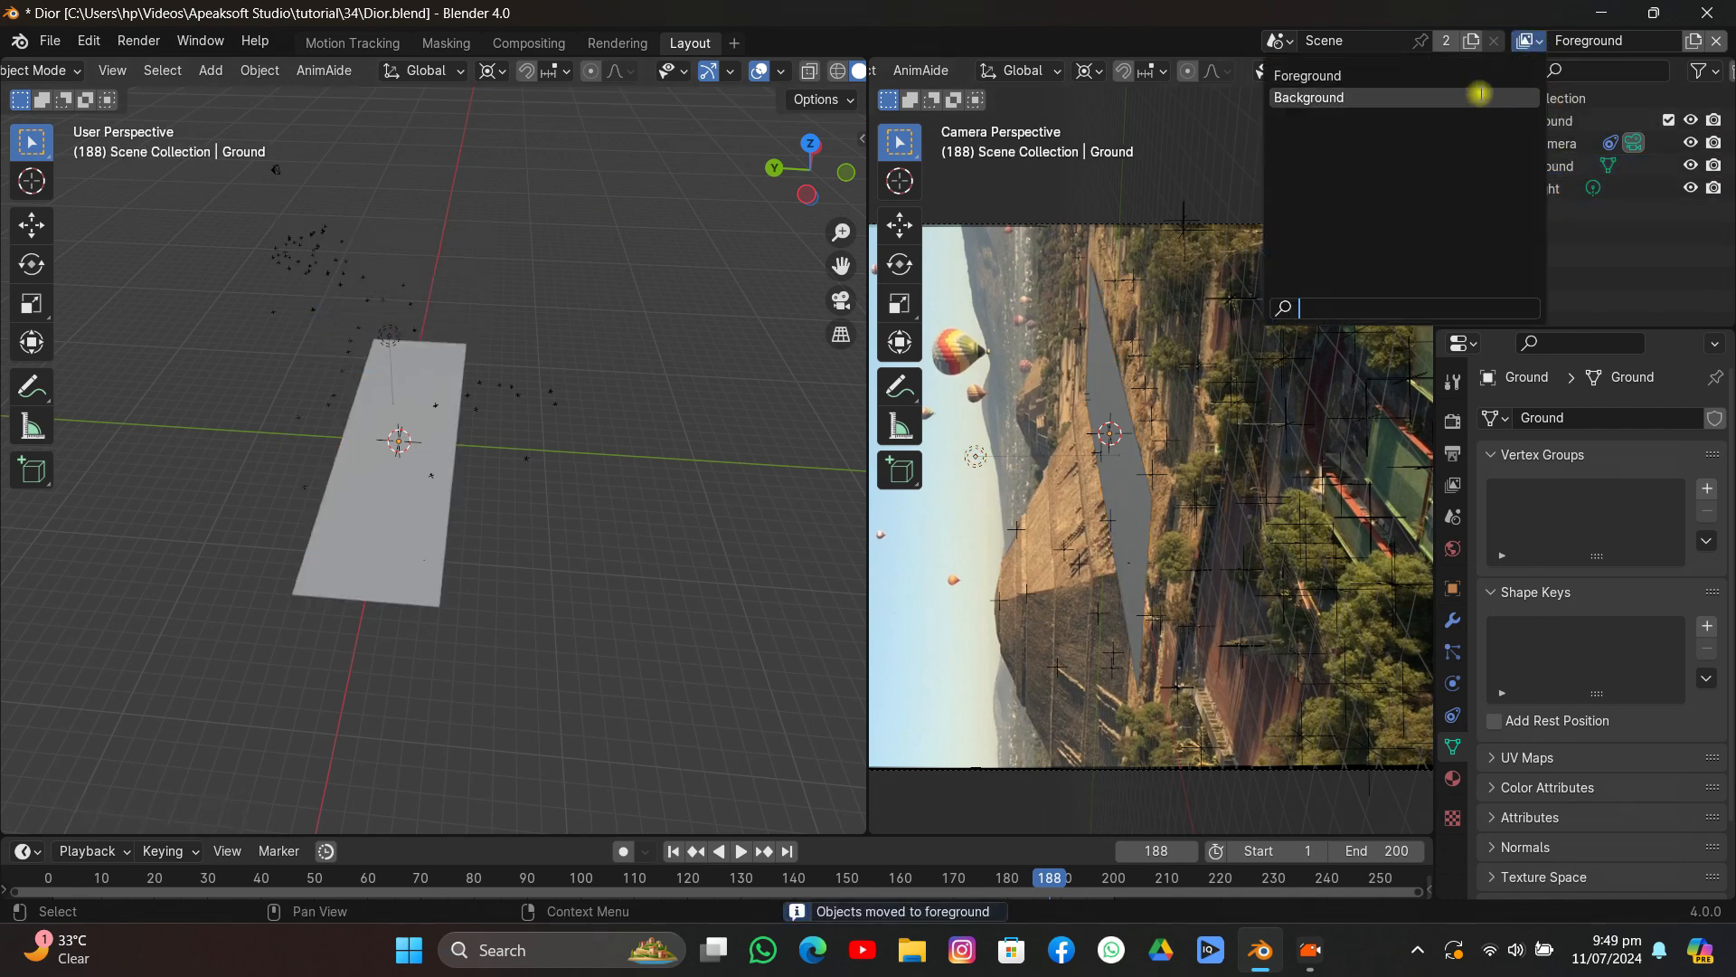
{"action": "left_click", "coordinate": [1501, 97]}
{"action": "left_click", "coordinate": [1716, 41]}
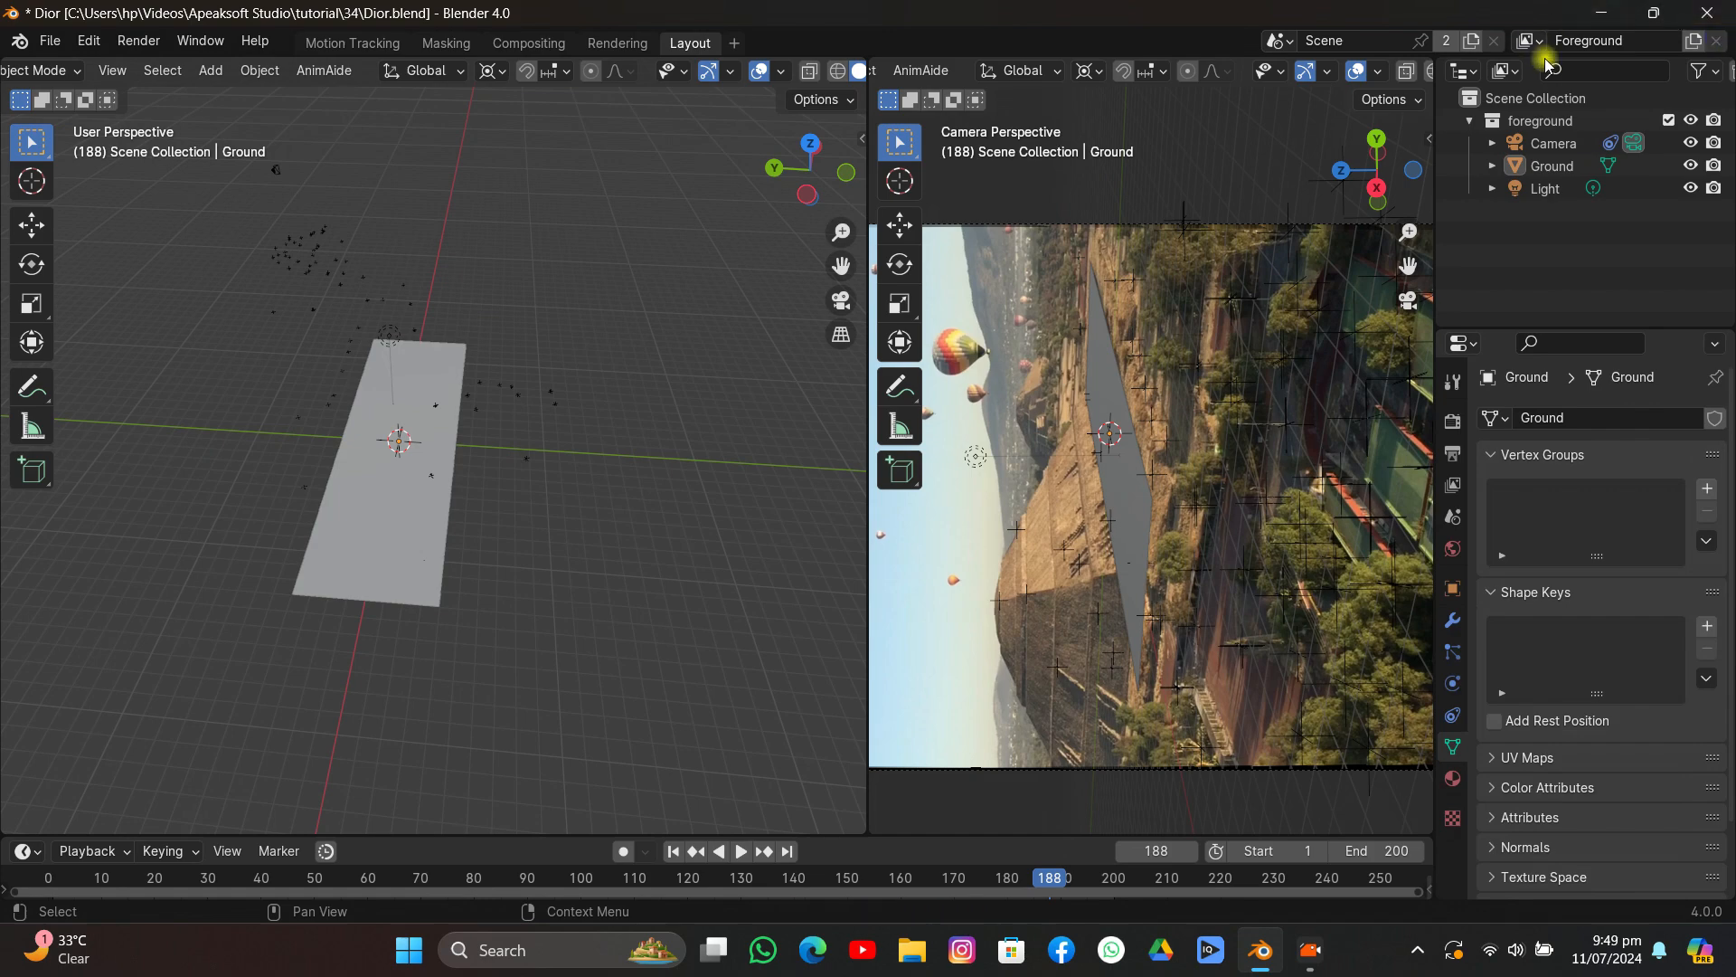
{"action": "left_click", "coordinate": [1519, 42]}
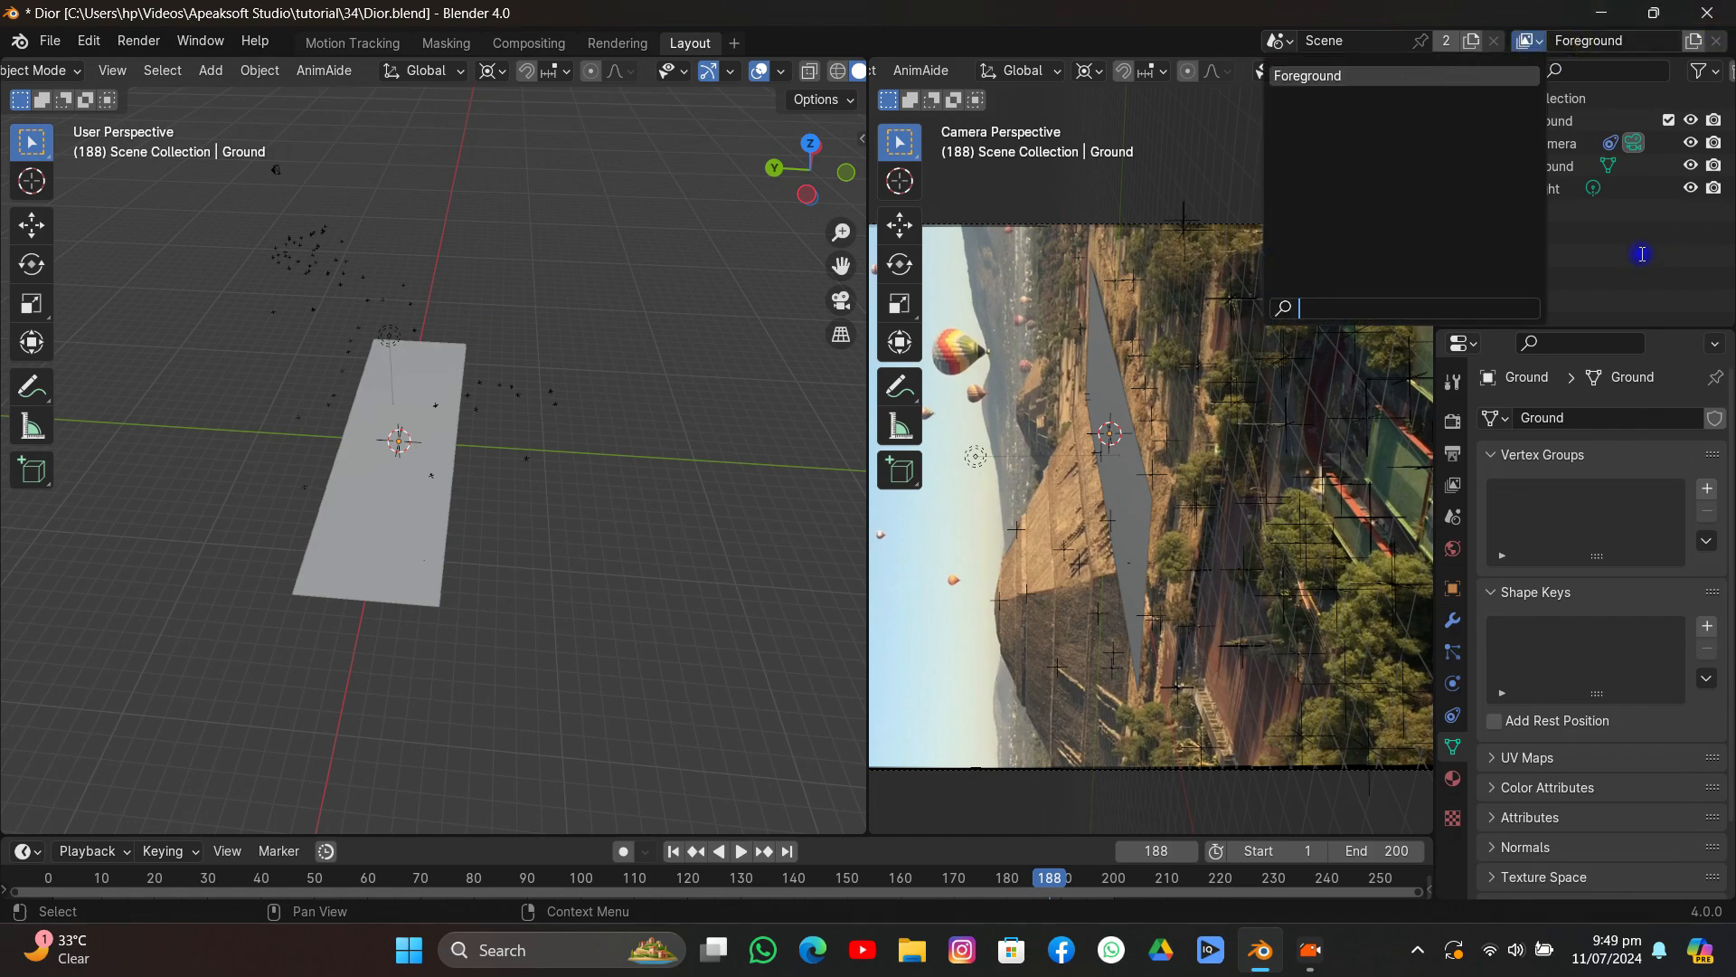
Widen the ground plane by scaling it along the global Y axis.
{"action": "middle_click_drag", "start_coordinate": [398, 312], "coordinate": [446, 434]}
{"action": "left_click", "coordinate": [508, 439]}
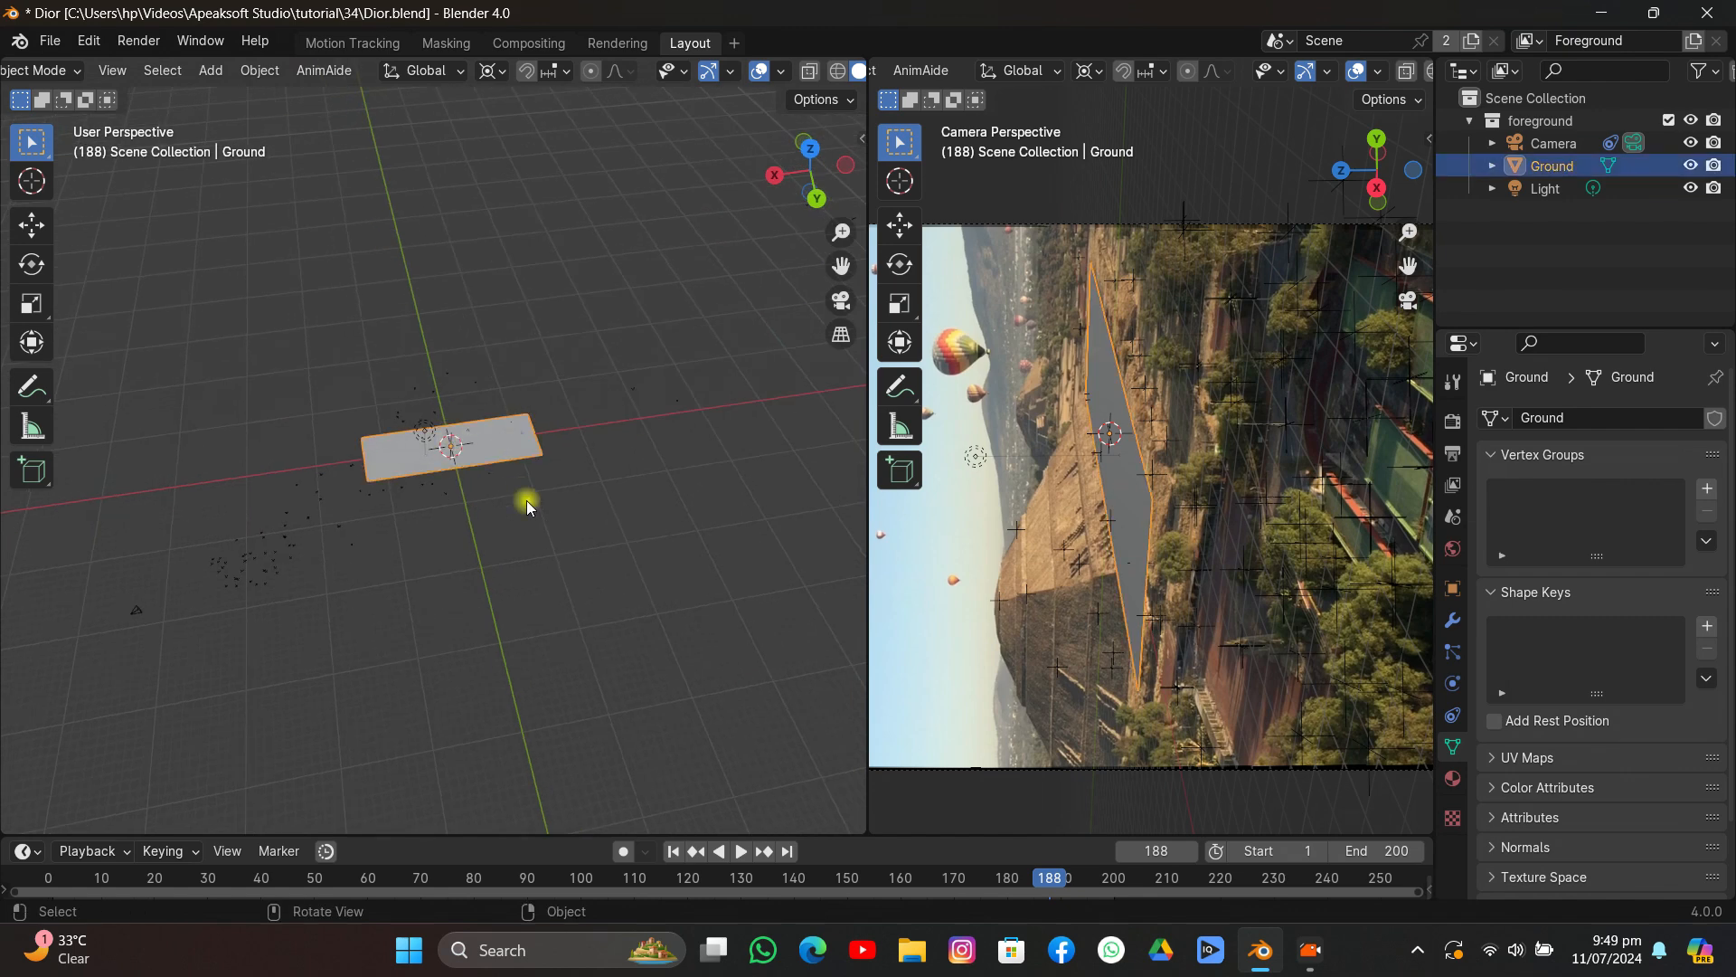
{"action": "key", "text": "s"}
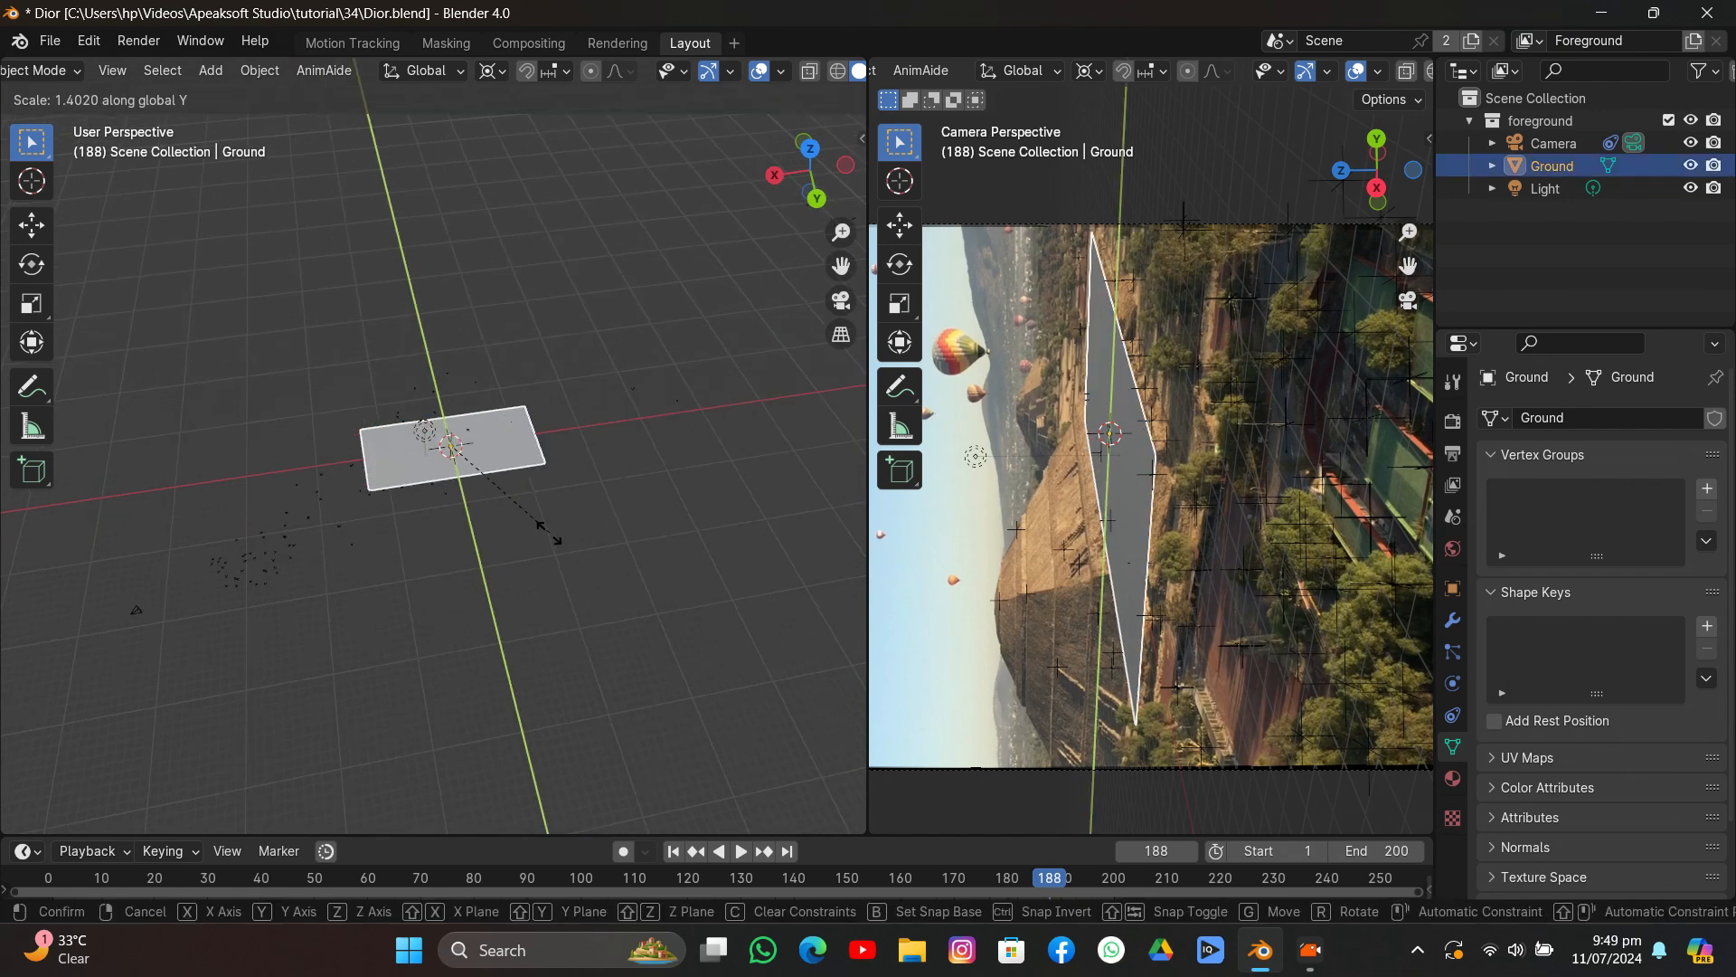
{"action": "left_click", "coordinate": [489, 503]}
{"action": "middle_click_drag", "start_coordinate": [489, 503], "coordinate": [470, 350]}
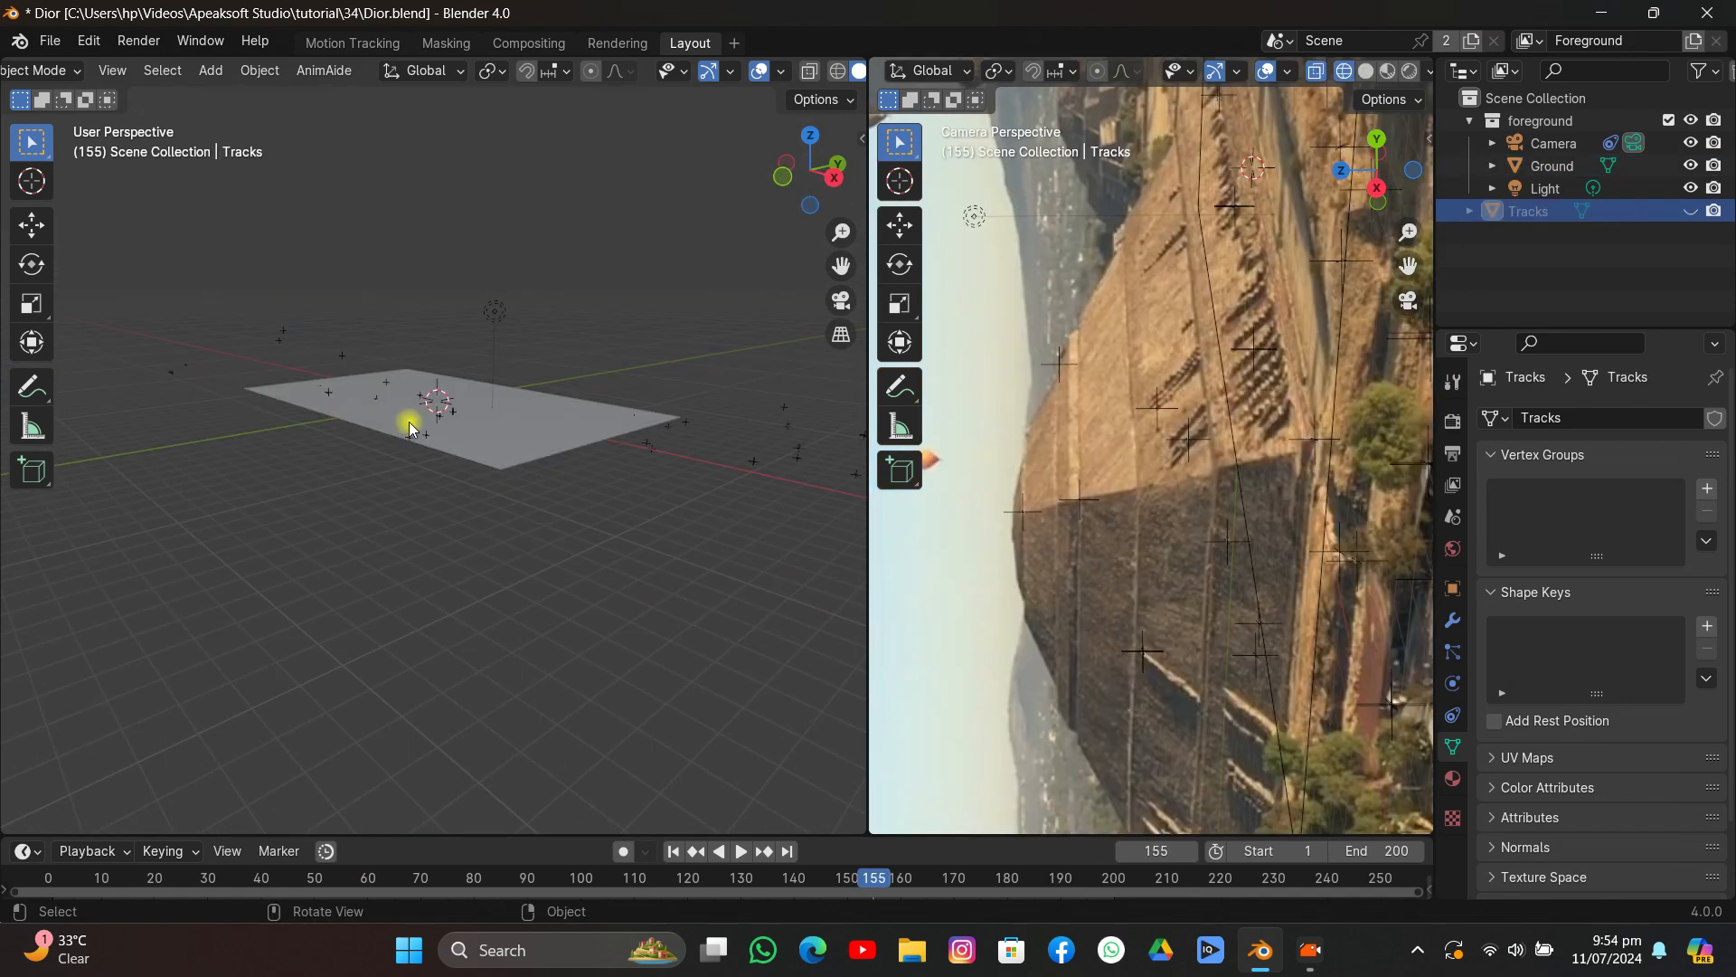
{"action": "middle_click_drag", "start_coordinate": [449, 418], "coordinate": [310, 438]}
{"action": "key", "text": "shift+a"}
{"action": "mouse_move", "coordinate": [524, 449]}
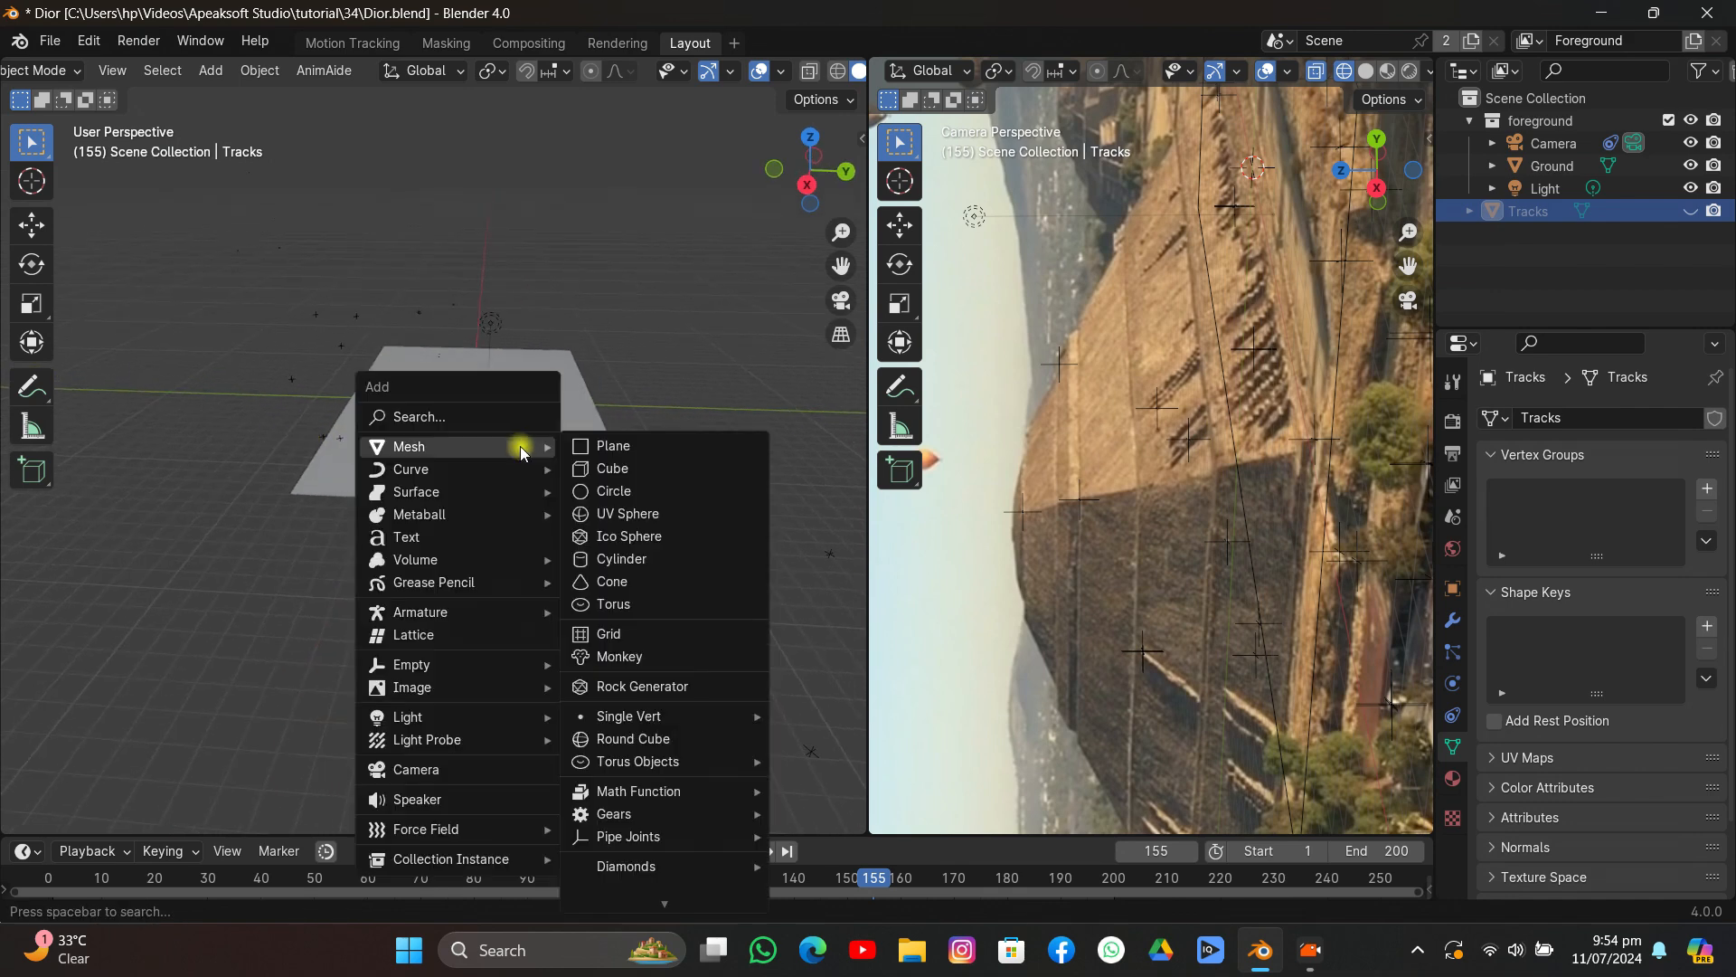
{"action": "left_click", "coordinate": [601, 581]}
{"action": "key", "text": "Delete"}
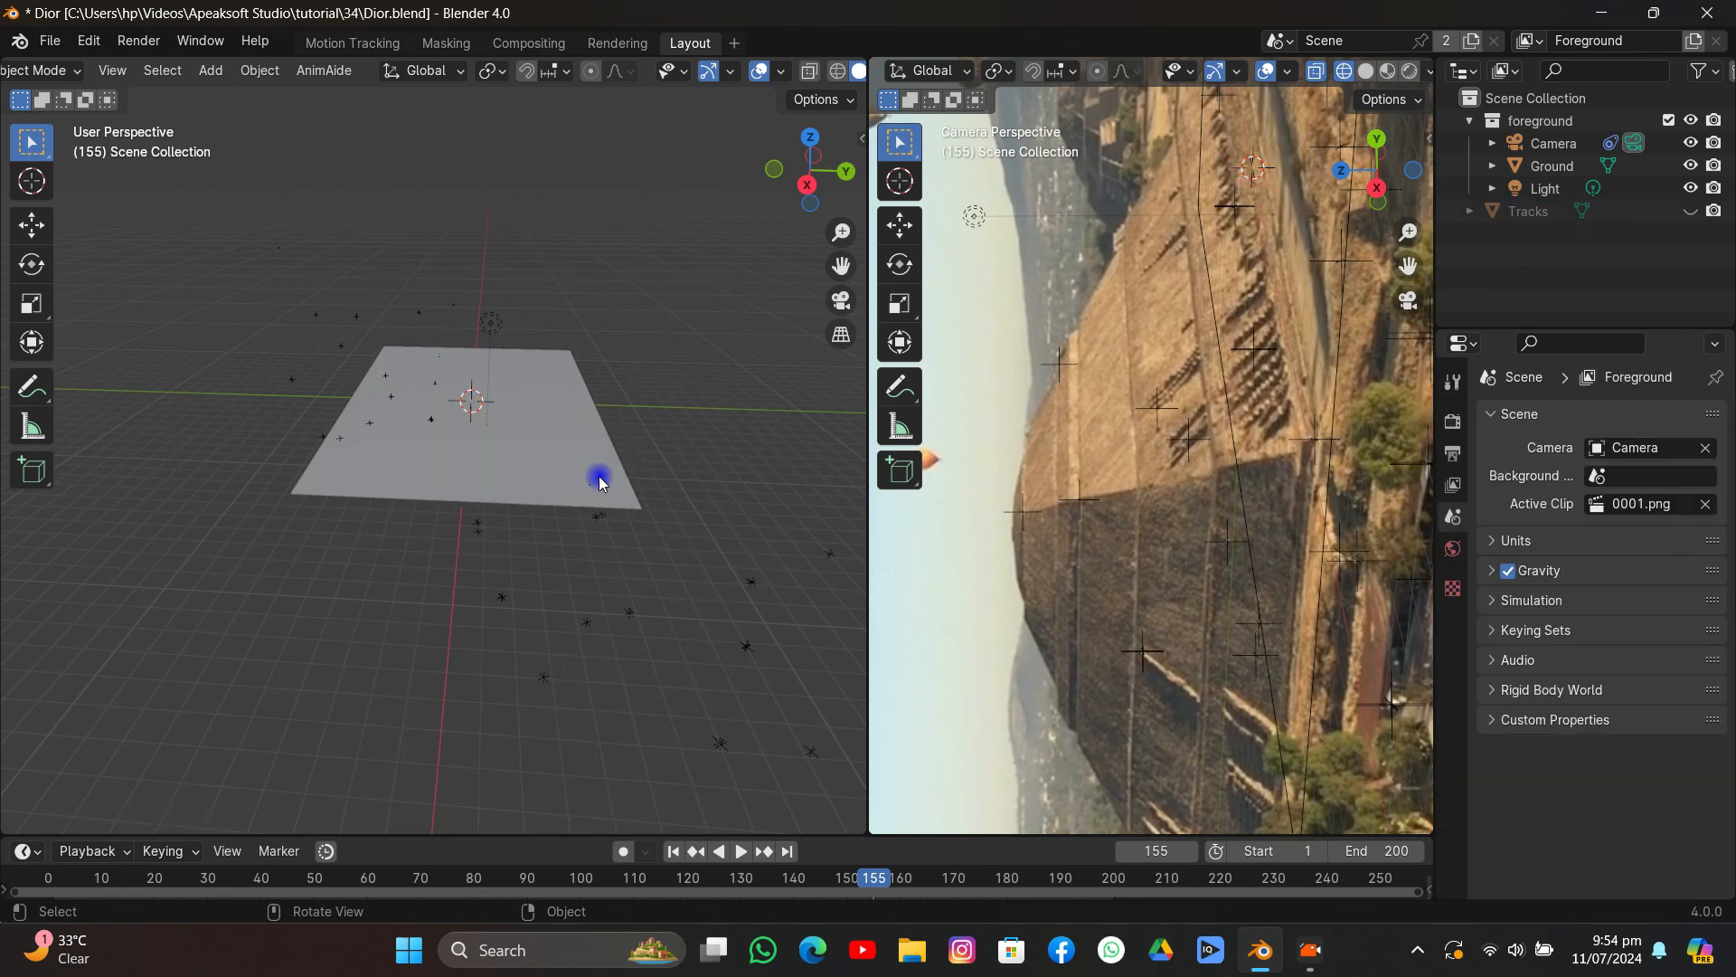
Add a cube at the 3D cursor and enlarge it uniformly over the pyramid in the camera view.
{"action": "key", "text": "shift+a"}
{"action": "mouse_move", "coordinate": [581, 370]}
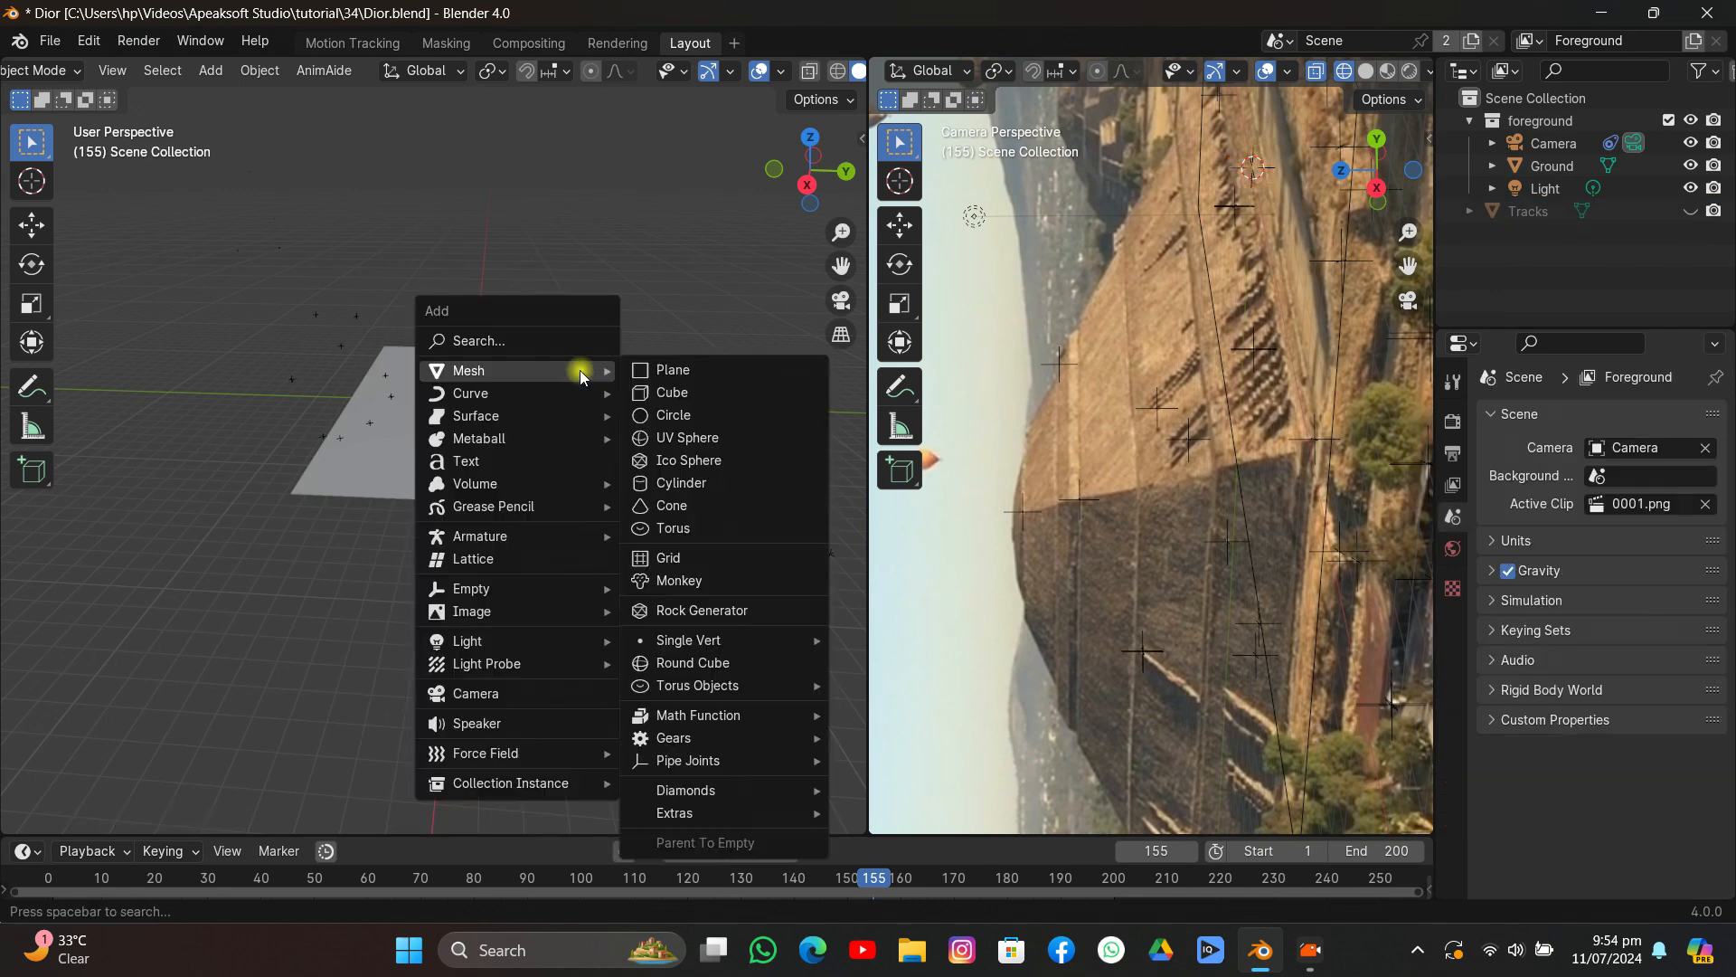
{"action": "left_click", "coordinate": [676, 397]}
{"action": "left_click_drag", "start_coordinate": [835, 222], "coordinate": [627, 365]}
{"action": "scroll", "coordinate": [1194, 397], "scroll_direction": "down", "scroll_amount": 3}
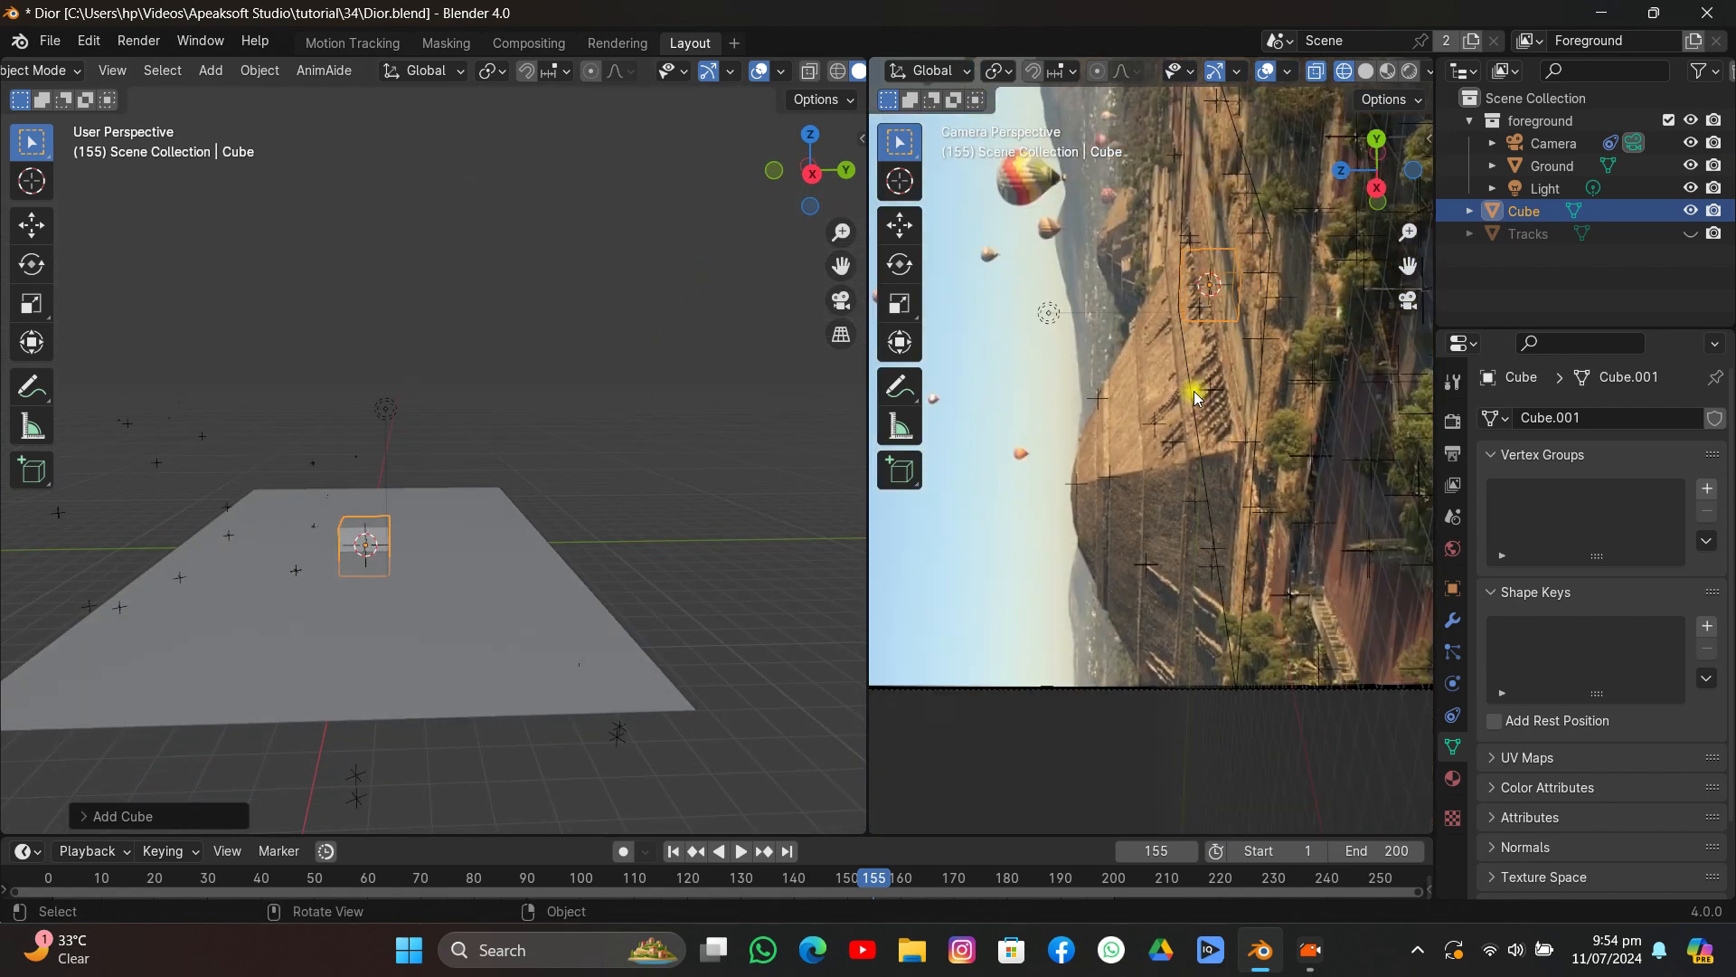
{"action": "key", "text": "s"}
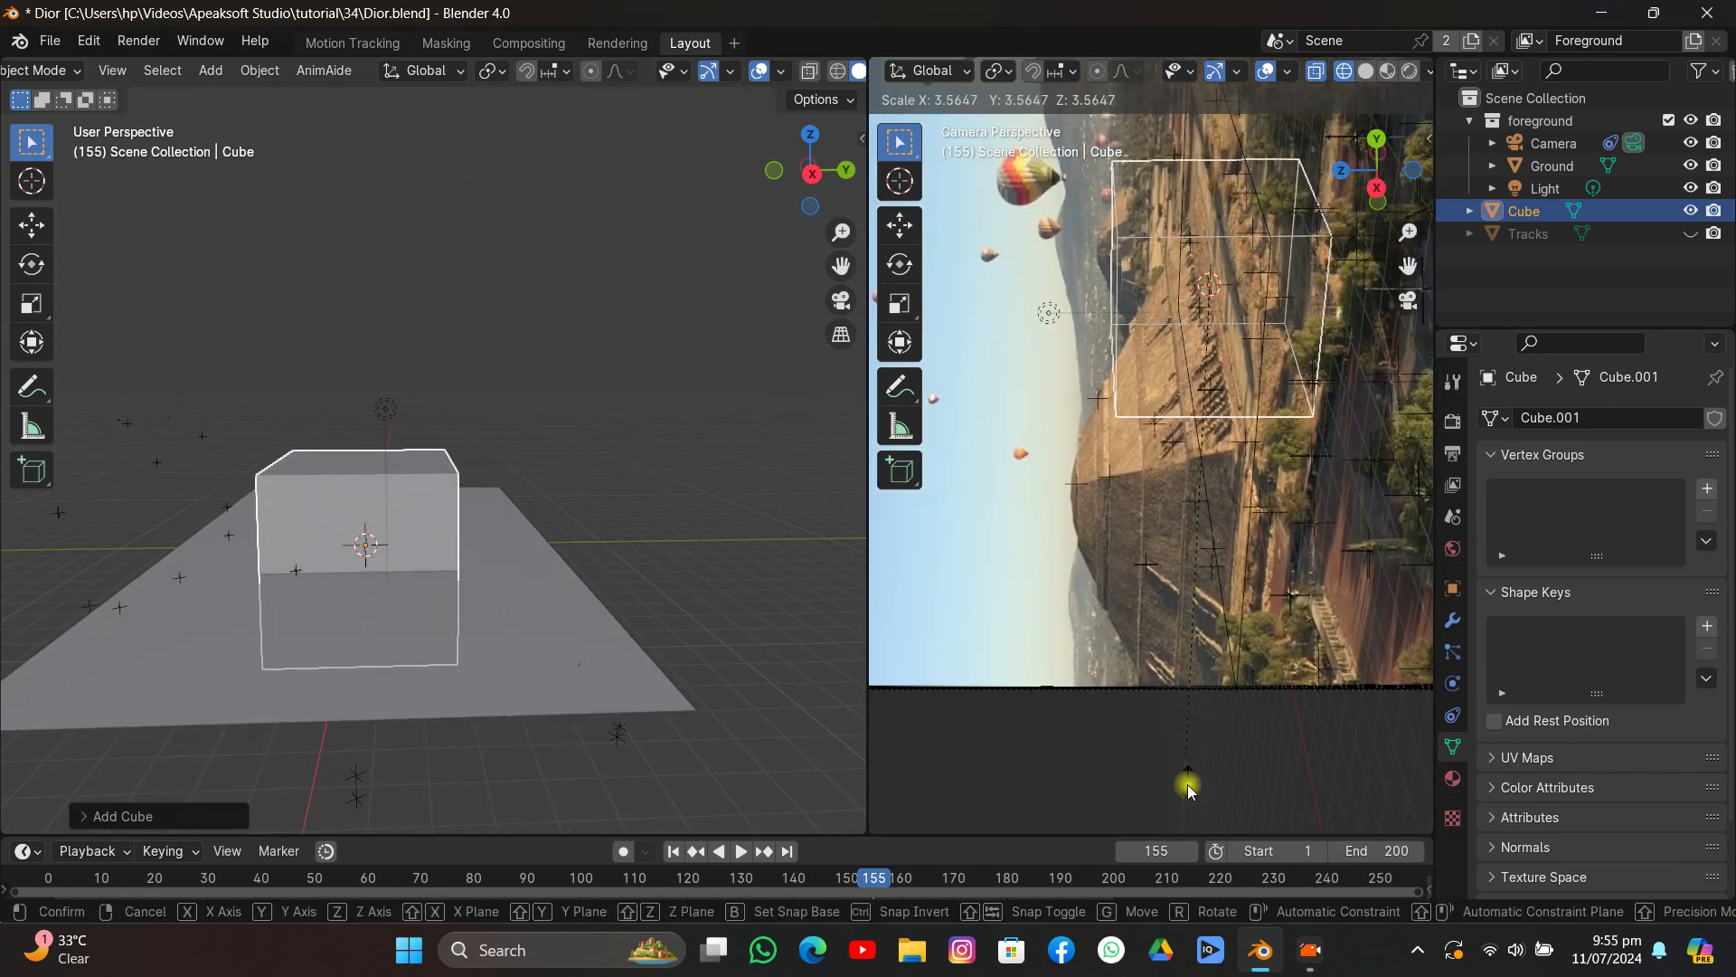
{"action": "left_click", "coordinate": [1360, 658]}
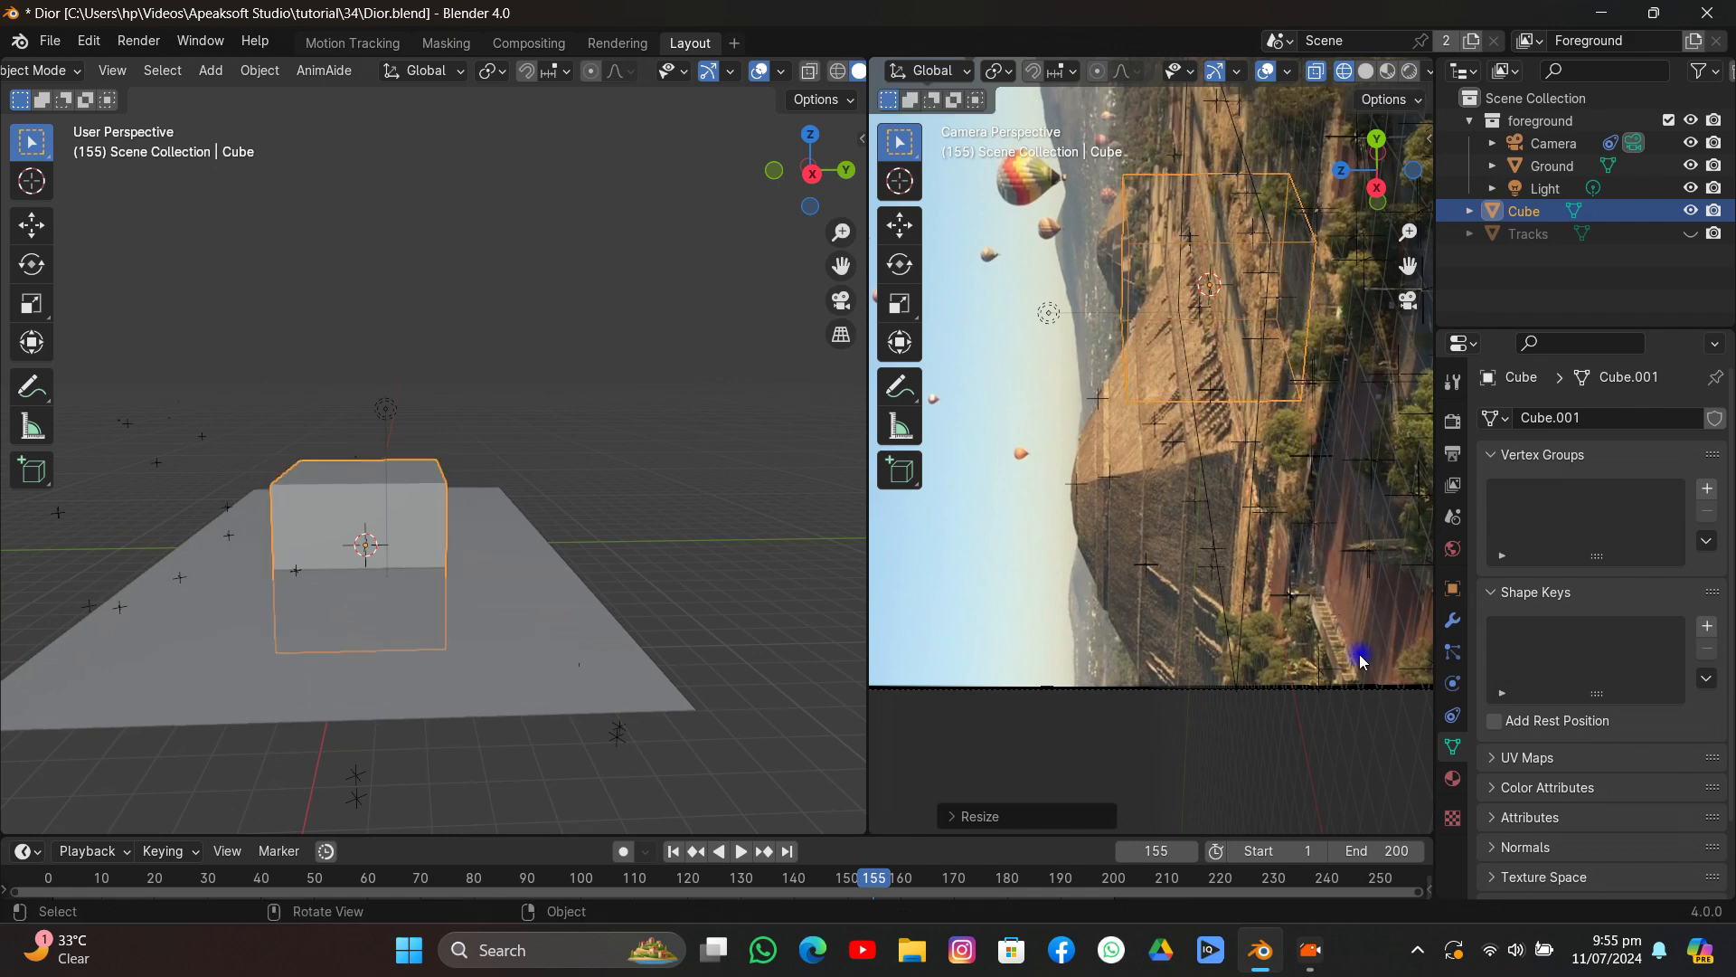
Move the cube about -9 m along global Y and about 3 m up along global Z onto the pyramid.
{"action": "key", "text": "g"}
{"action": "key", "text": "y"}
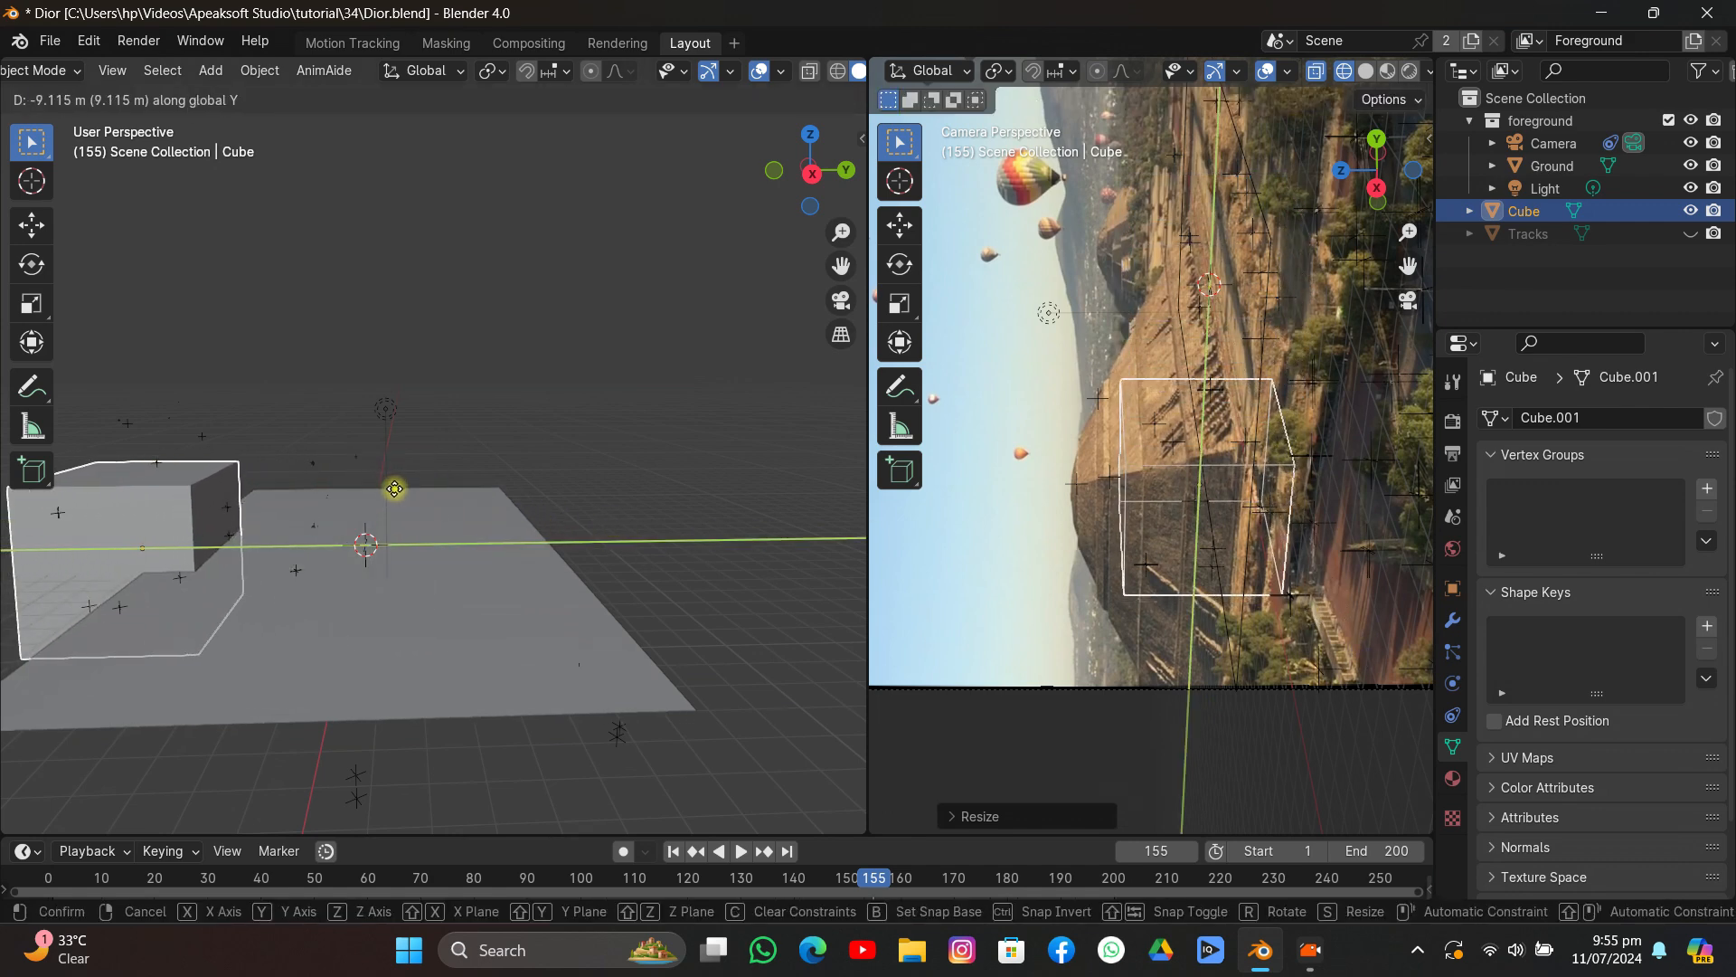
{"action": "left_click", "coordinate": [473, 485]}
{"action": "key", "text": "g"}
{"action": "key", "text": "z"}
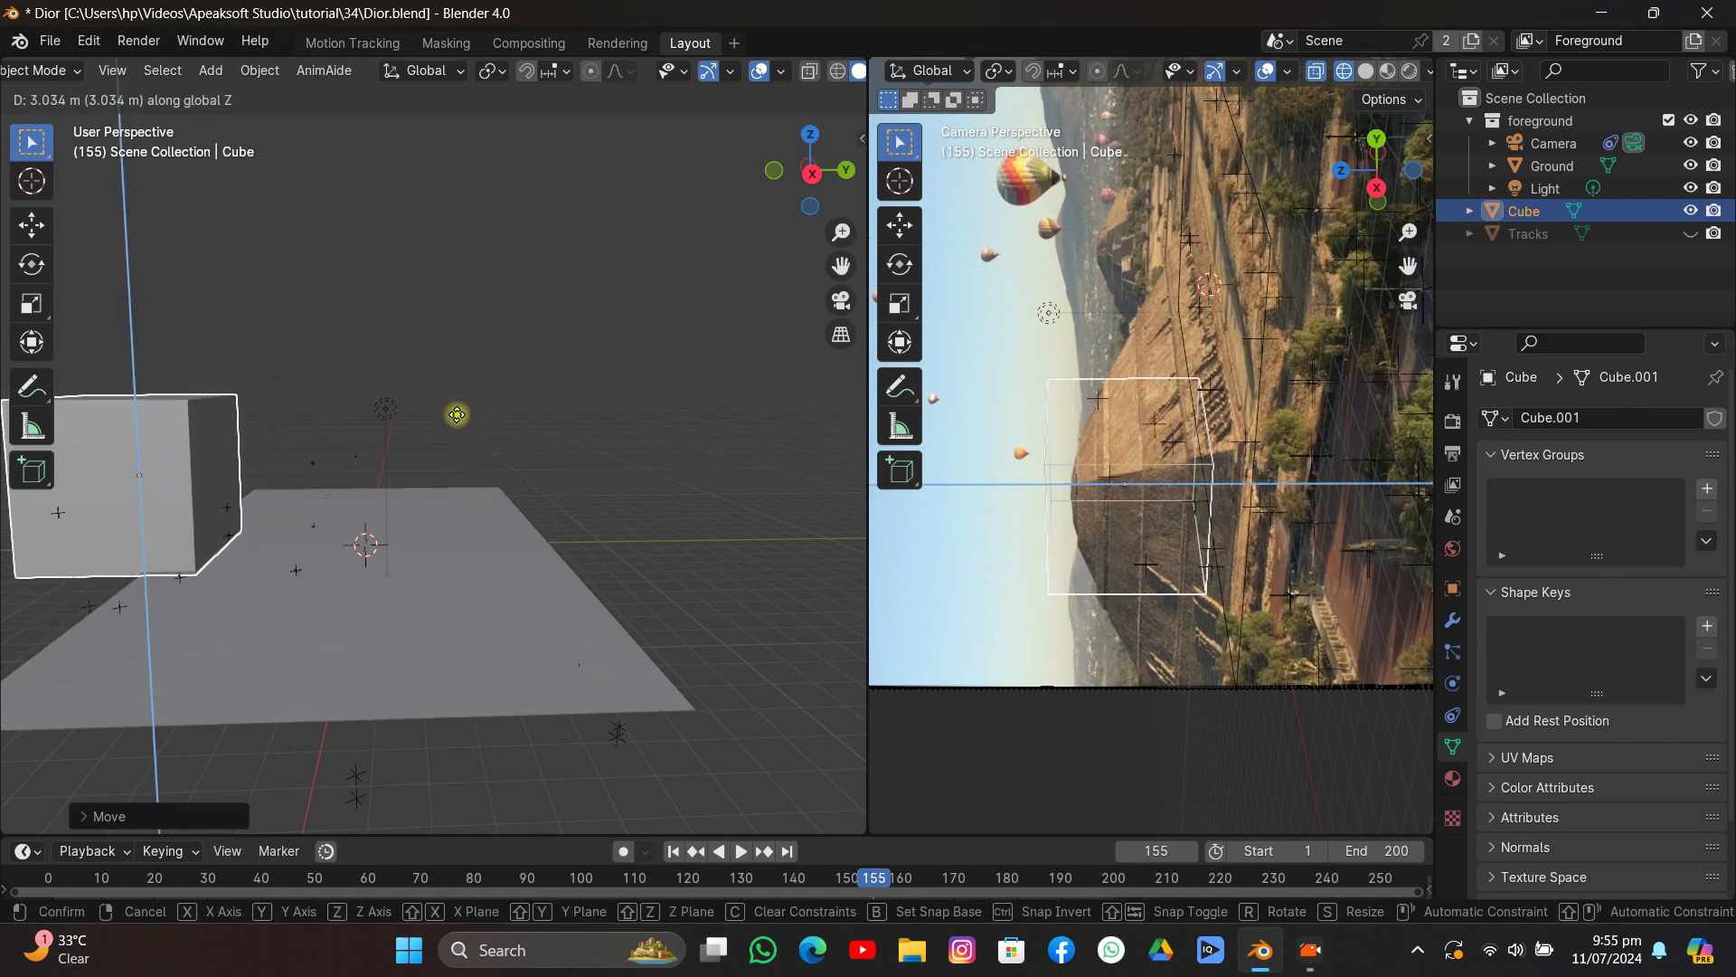
{"action": "left_click", "coordinate": [459, 429]}
Scale the cube by about 2.23 in X and Y only, keeping its Z size locked.
{"action": "middle_click_drag", "start_coordinate": [457, 446], "coordinate": [479, 495]}
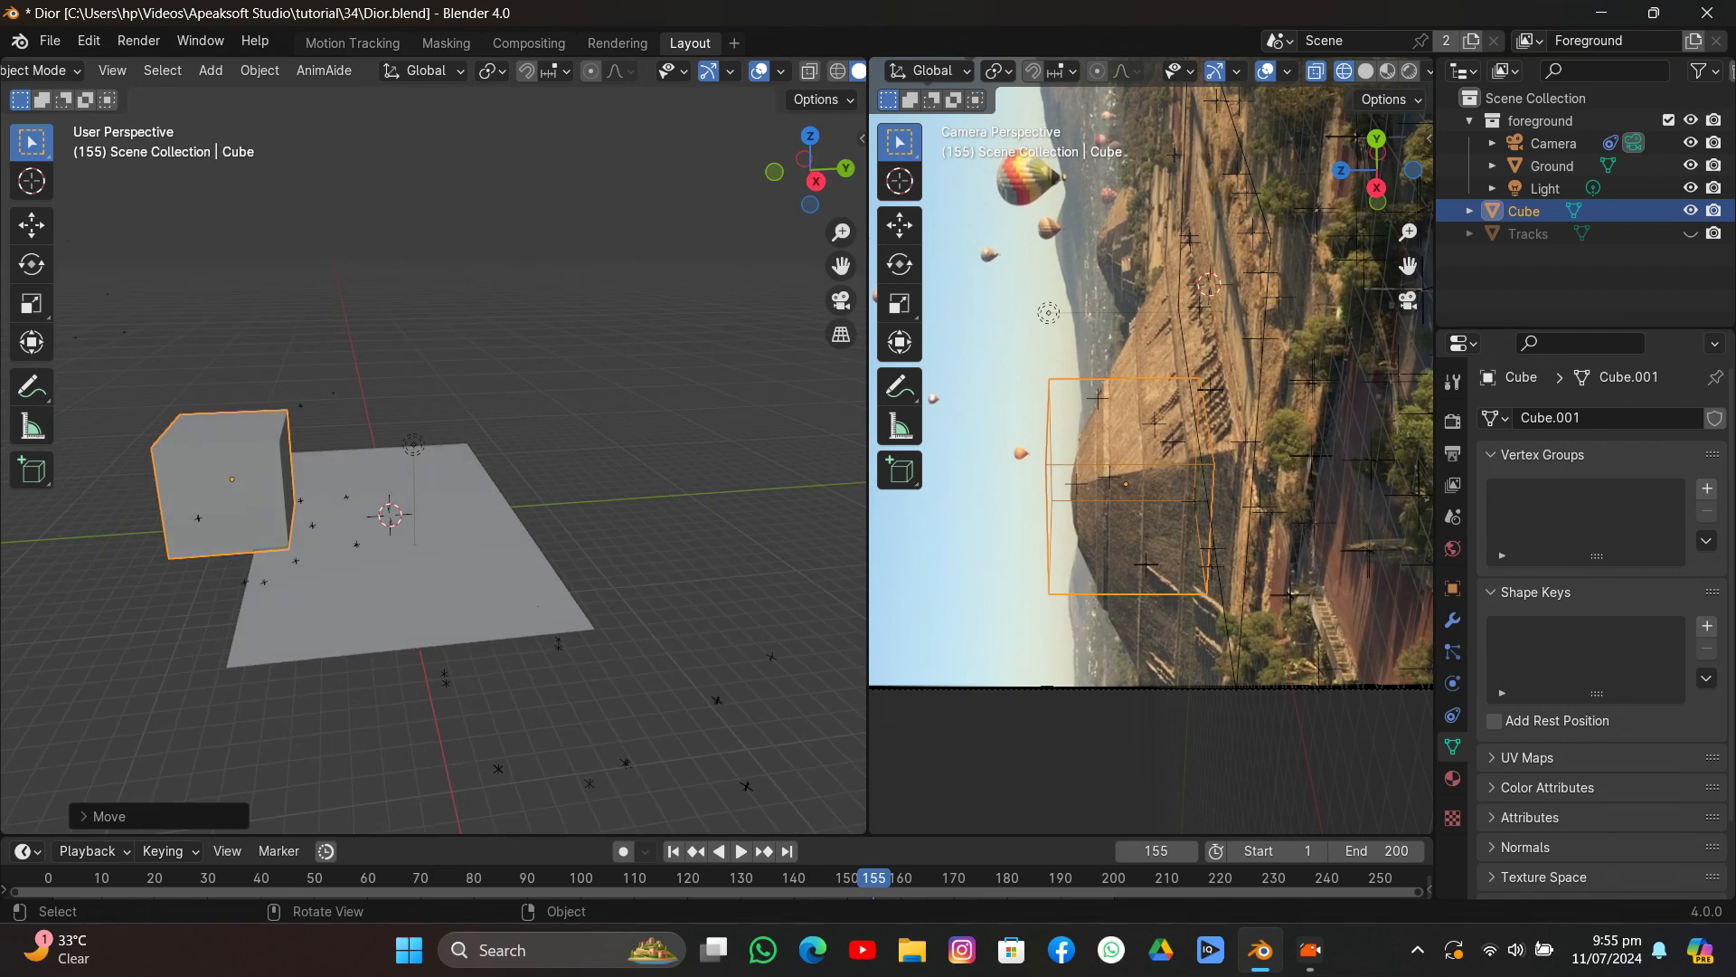
{"action": "key", "text": "s"}
{"action": "key", "text": "shift+z"}
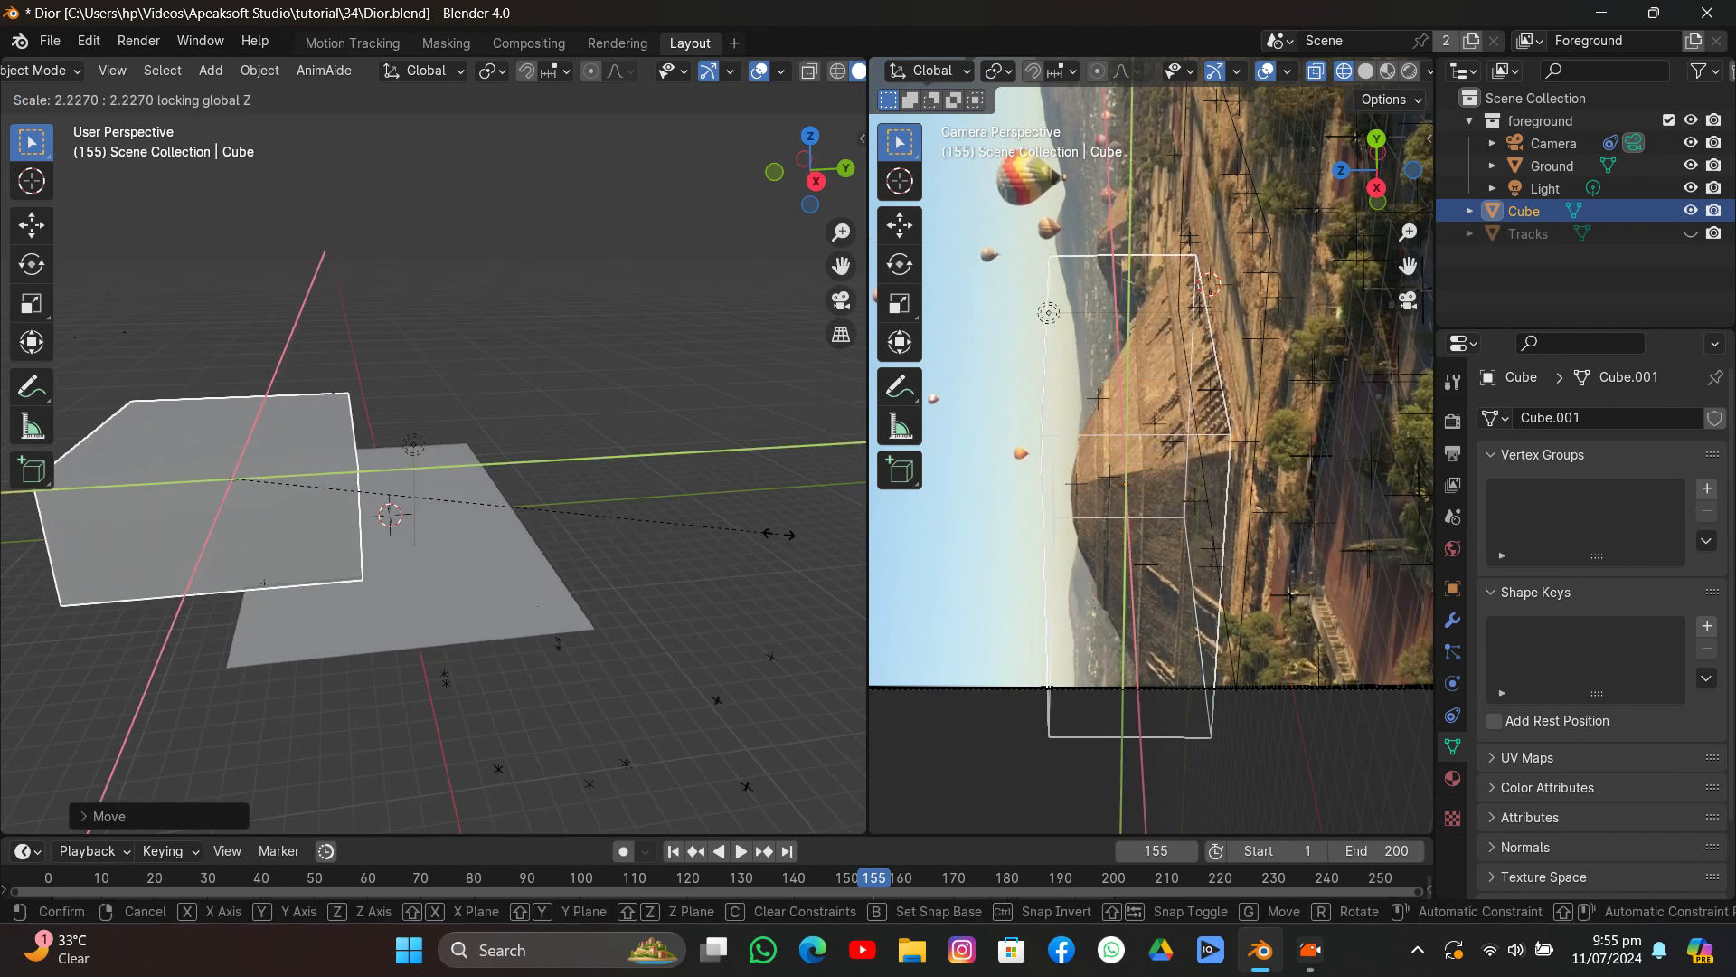
{"action": "left_click", "coordinate": [777, 534]}
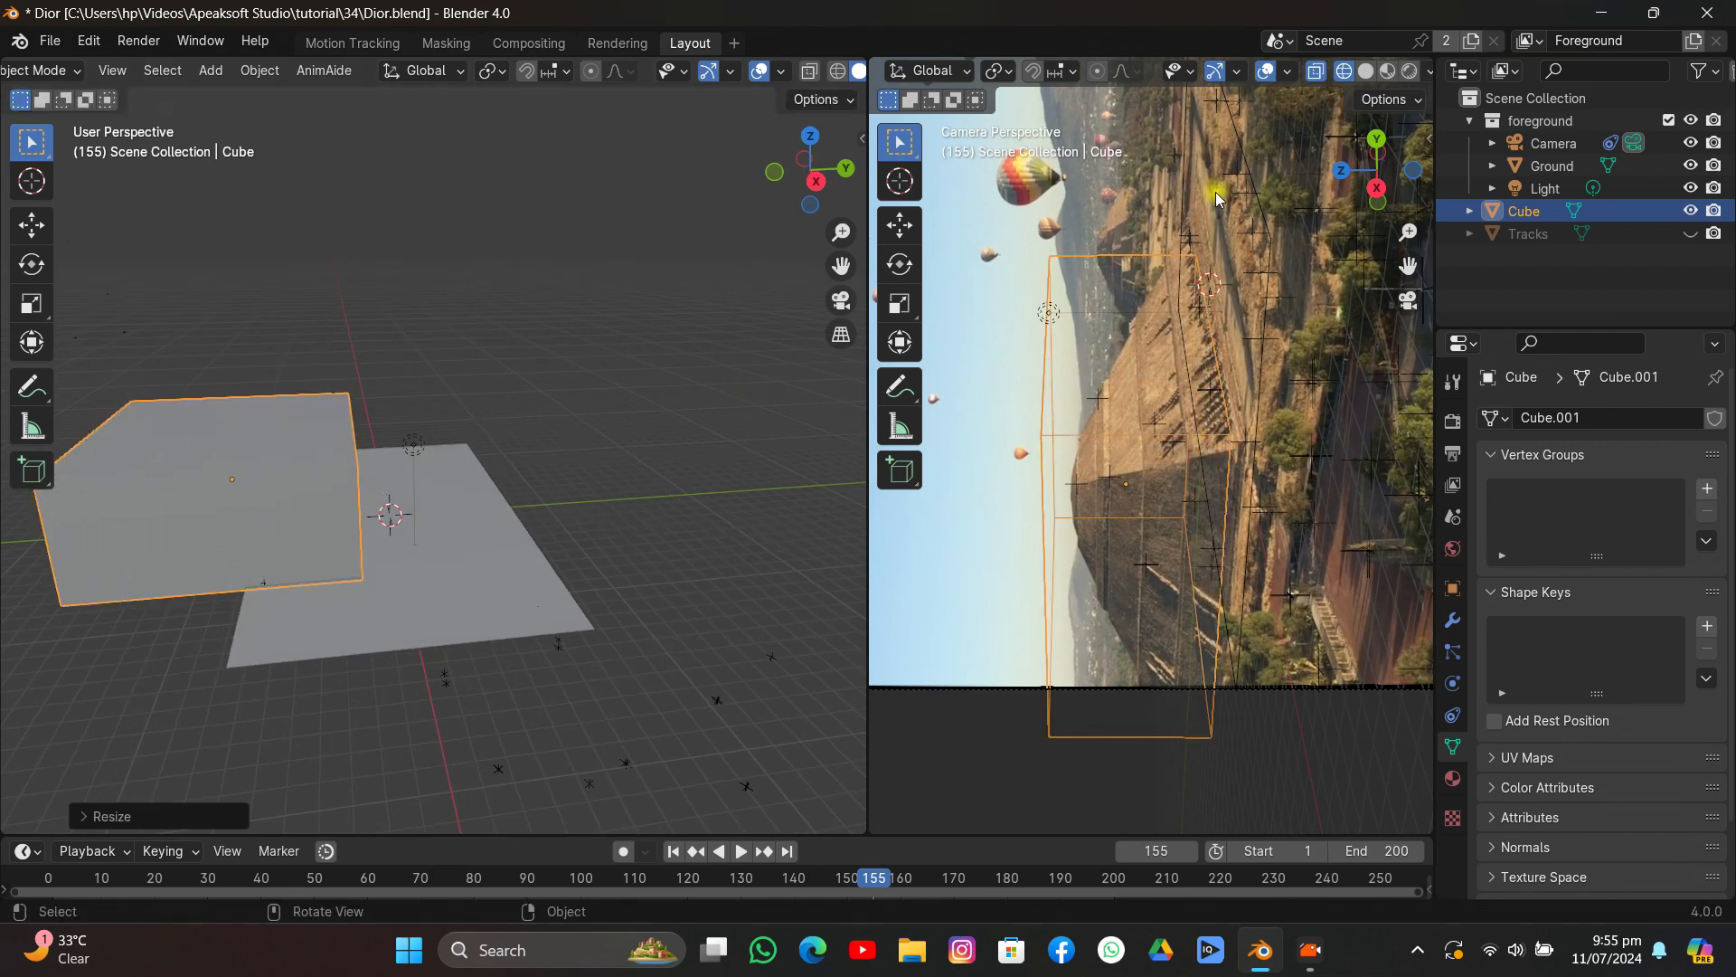
Scale the cube's four top vertices inward to about 0.21 in Edit Mode, tapering it into a pyramid.
{"action": "key", "text": "Tab"}
{"action": "scroll", "coordinate": [360, 378], "scroll_direction": "down", "scroll_amount": 3}
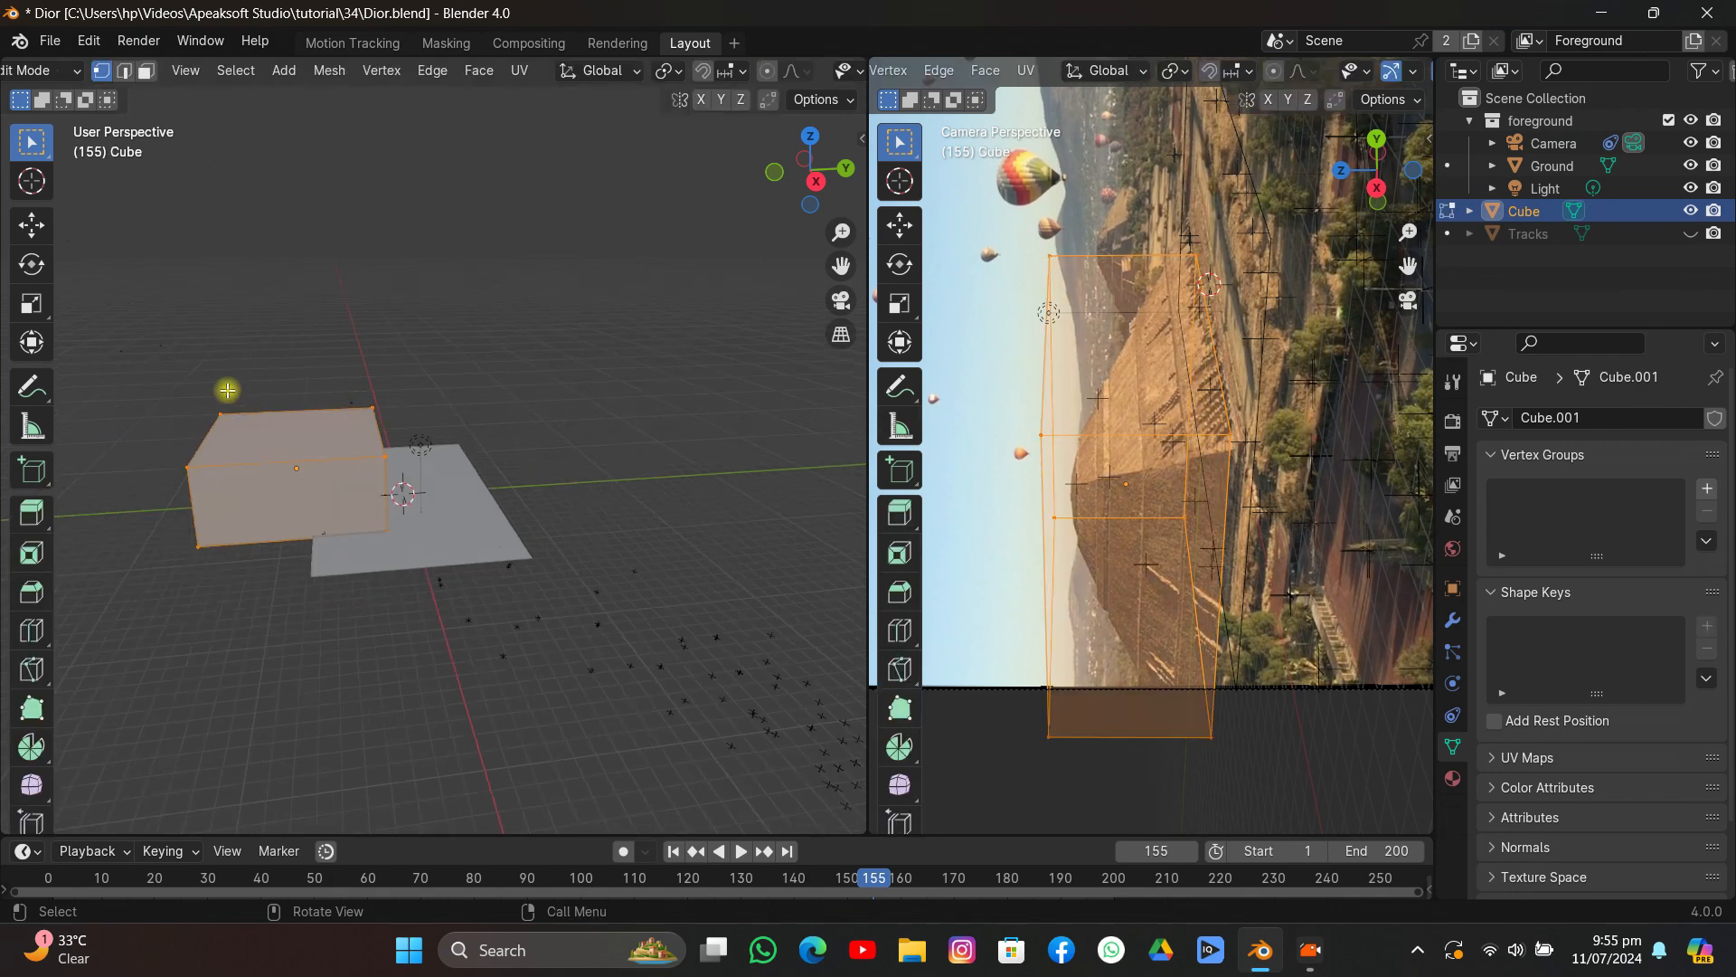
{"action": "left_click", "coordinate": [225, 398]}
{"action": "left_click", "coordinate": [362, 407], "text": "shift"}
{"action": "left_click", "coordinate": [366, 451], "text": "shift"}
{"action": "left_click", "coordinate": [189, 467], "text": "shift"}
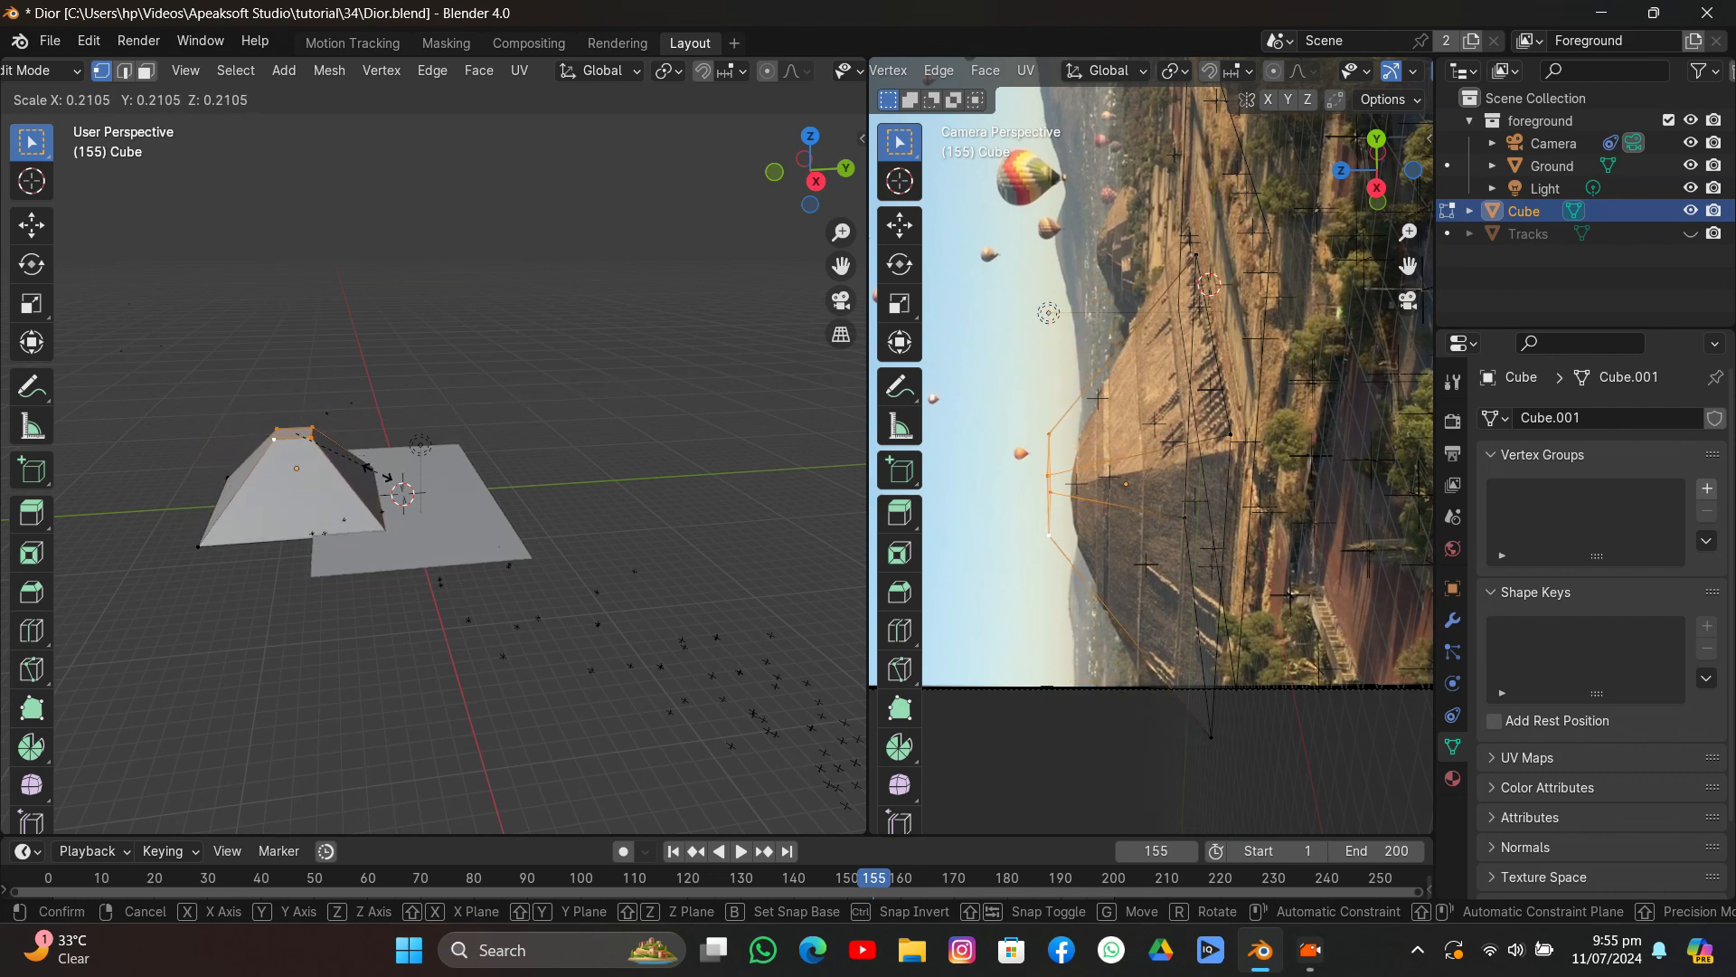
{"action": "left_click", "coordinate": [387, 477]}
Lower the top vertices about 0.92 m along global Z to meet the pyramid's summit in the camera view.
{"action": "key", "text": "g"}
{"action": "key", "text": "z"}
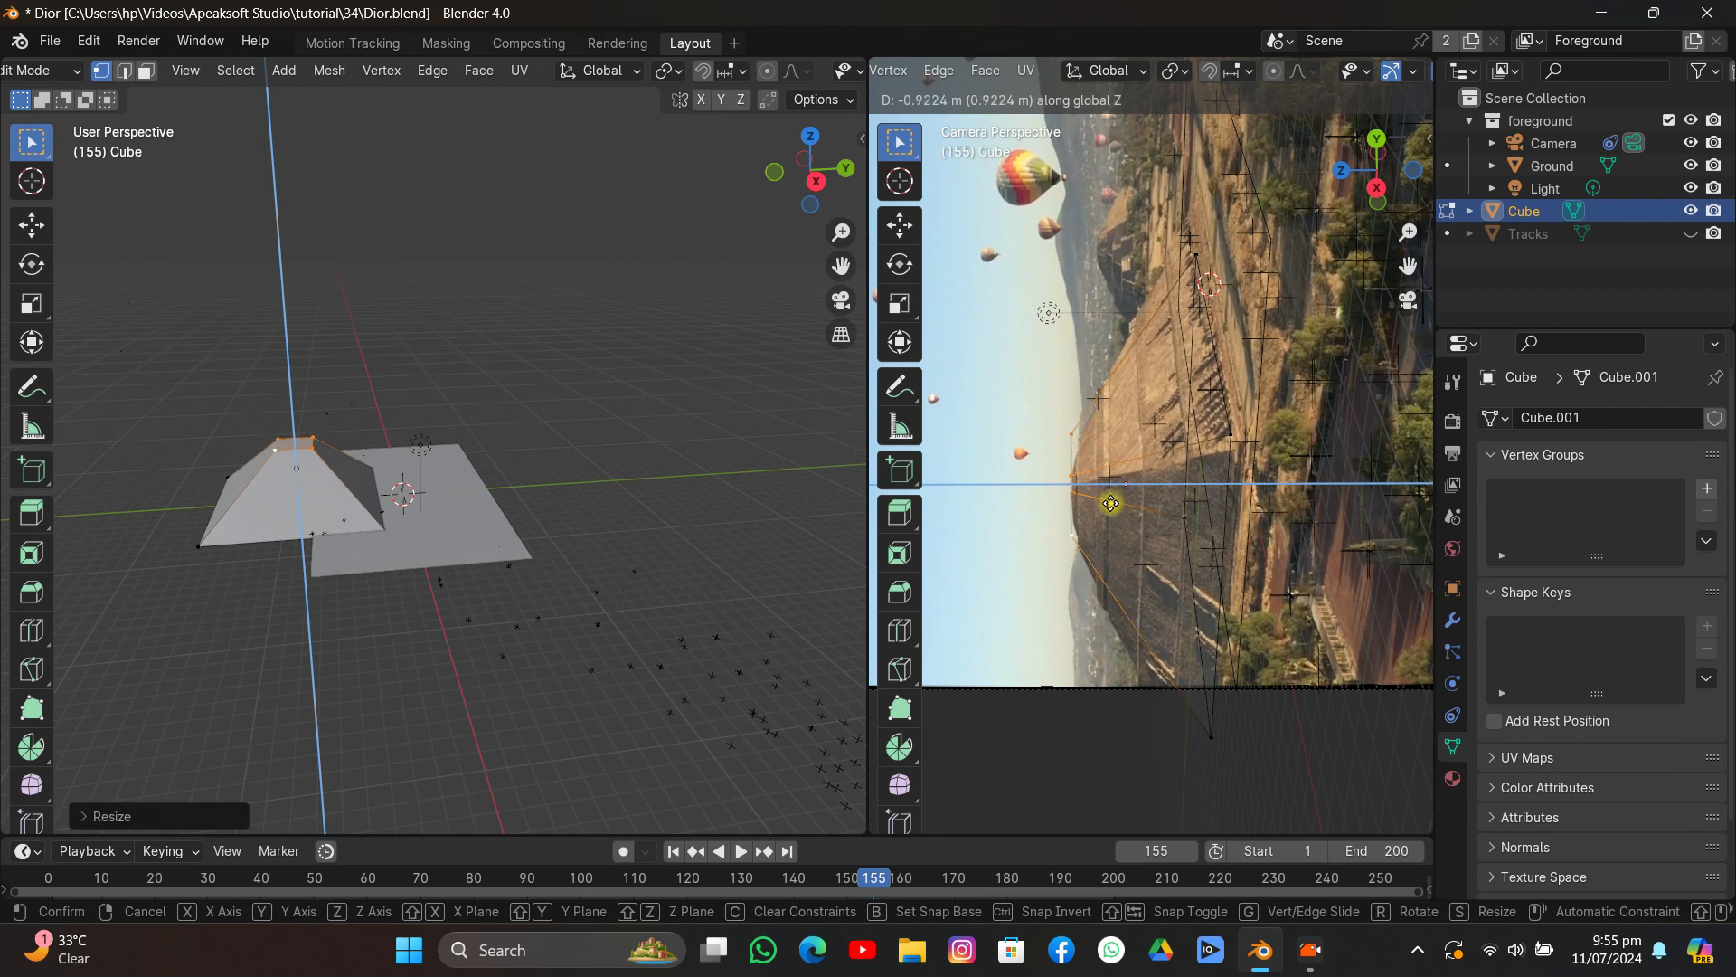
{"action": "left_click", "coordinate": [1110, 503]}
Shift a base corner vertex along global X, and nudge the top vertices onto the pyramid's flat summit.
{"action": "left_click_drag", "start_coordinate": [1237, 337], "coordinate": [1237, 337]}
{"action": "key", "text": "g"}
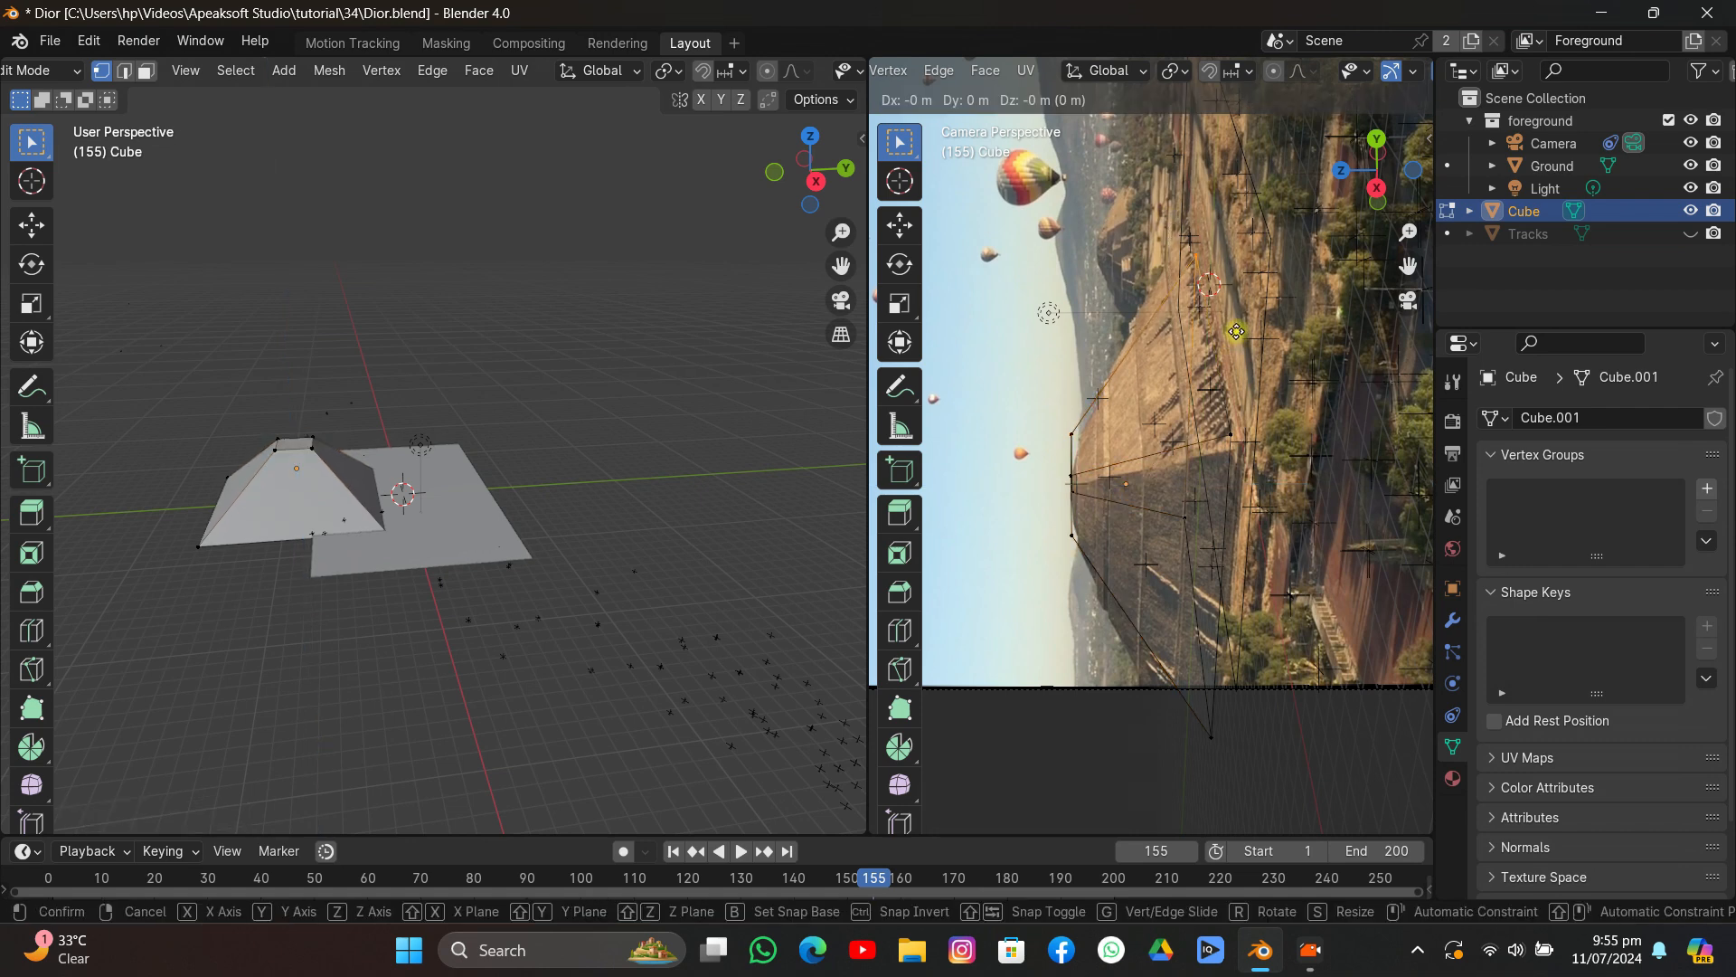
{"action": "key", "text": "x"}
{"action": "left_click", "coordinate": [1230, 312]}
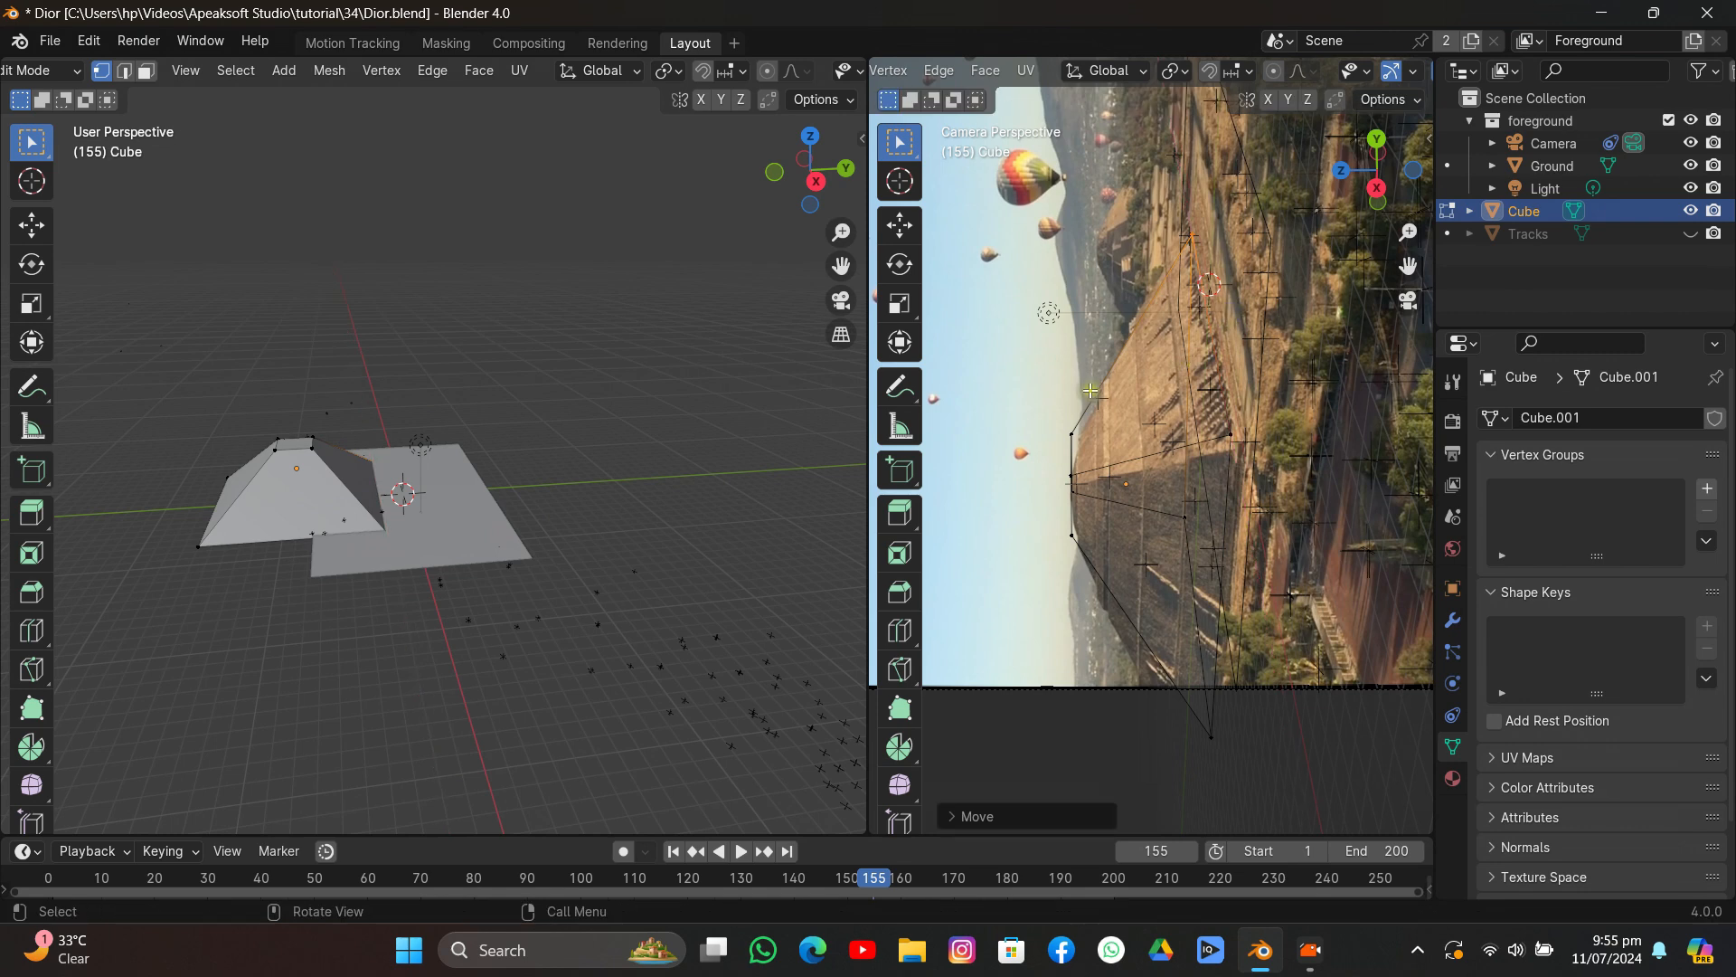
{"action": "left_click_drag", "start_coordinate": [1086, 549], "coordinate": [1085, 549]}
{"action": "key", "text": "g"}
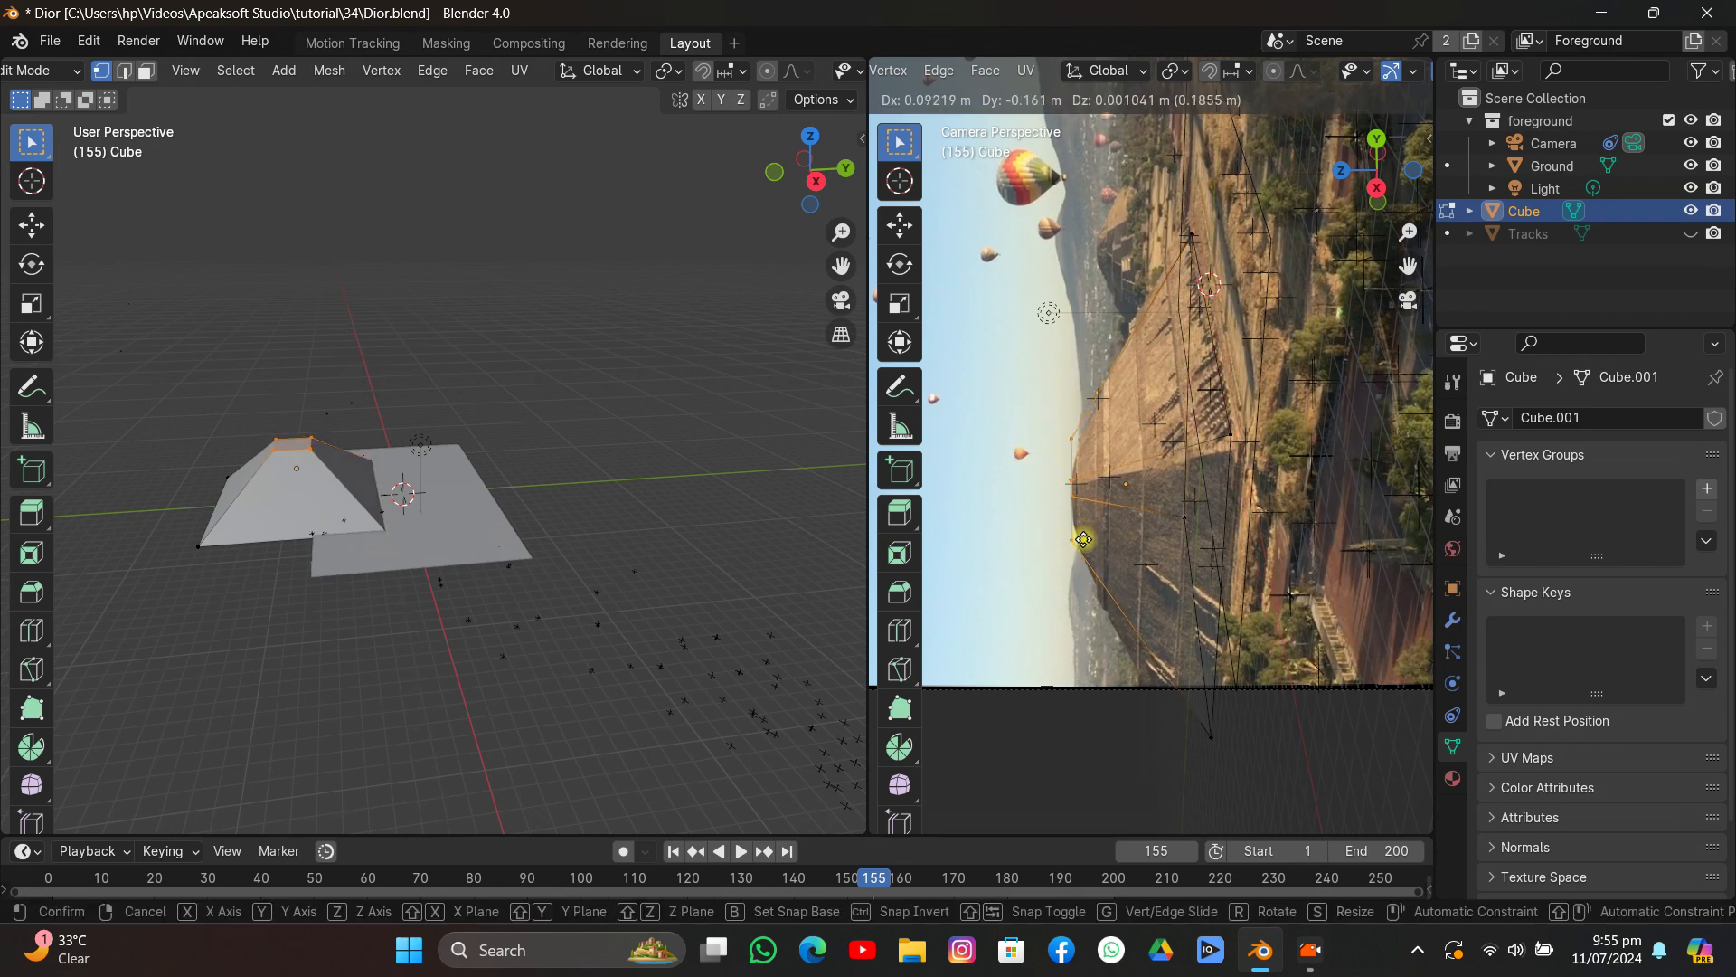
{"action": "left_click", "coordinate": [1085, 538]}
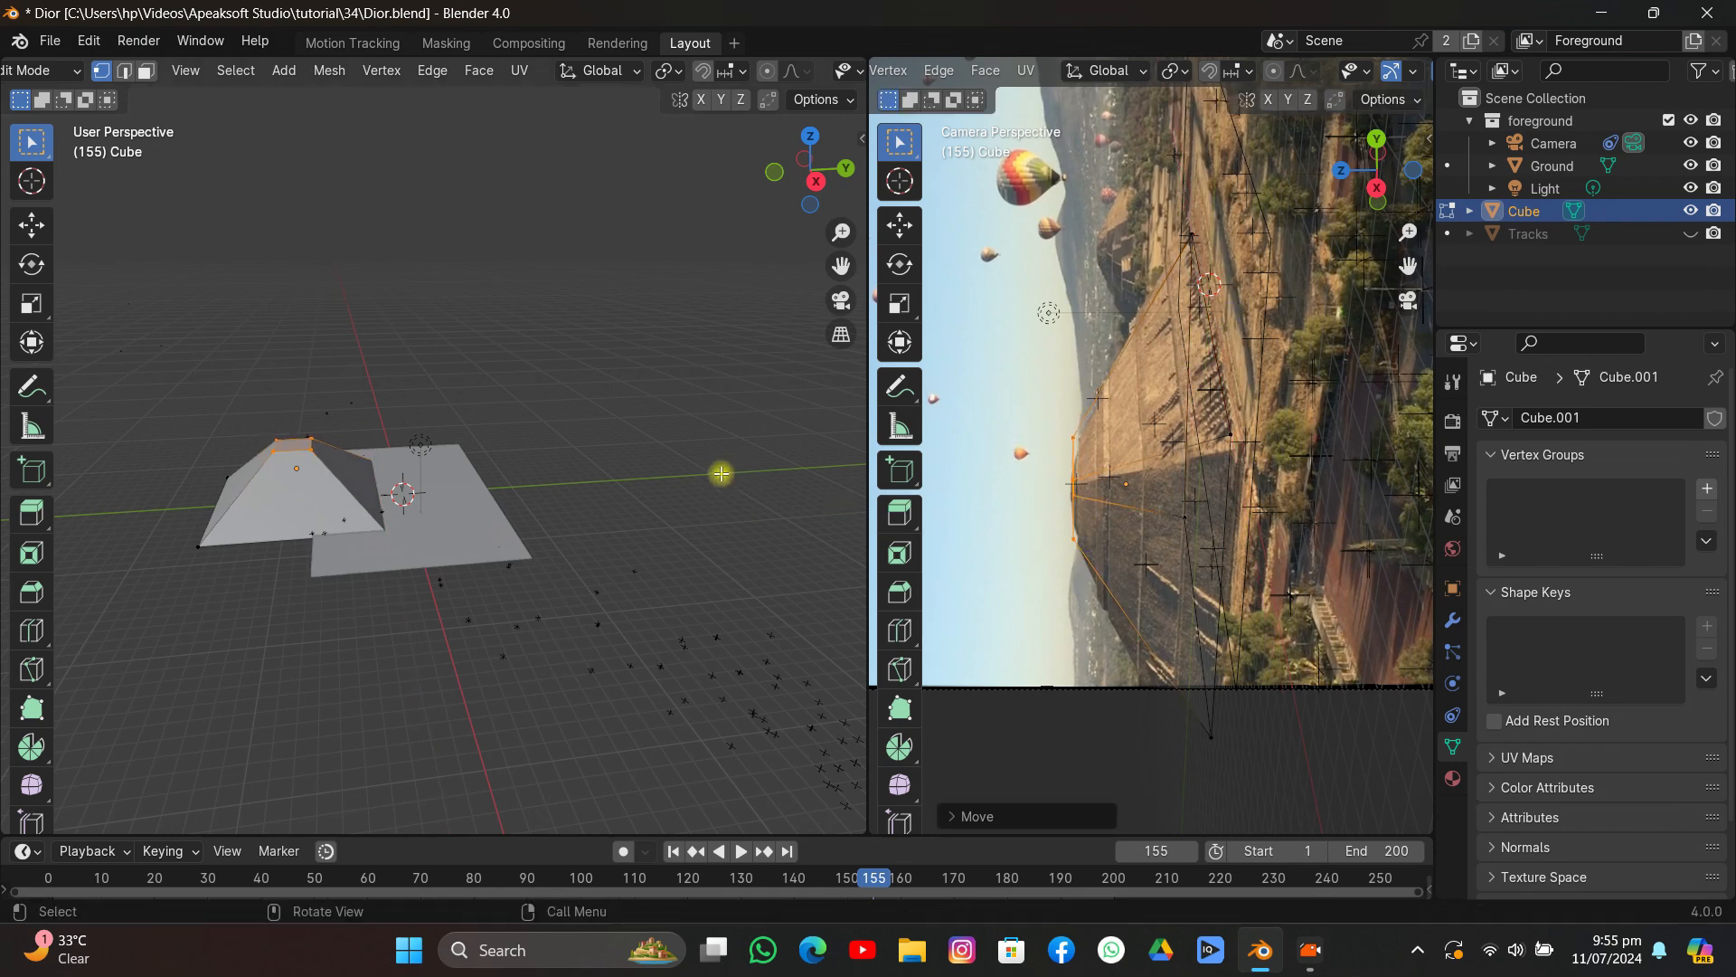
Apply the cube's transform in Object Mode and bevel the top edges by about 0.96 m.
{"action": "middle_click_drag", "start_coordinate": [473, 411], "coordinate": [597, 420]}
{"action": "key", "text": "ctrl+b"}
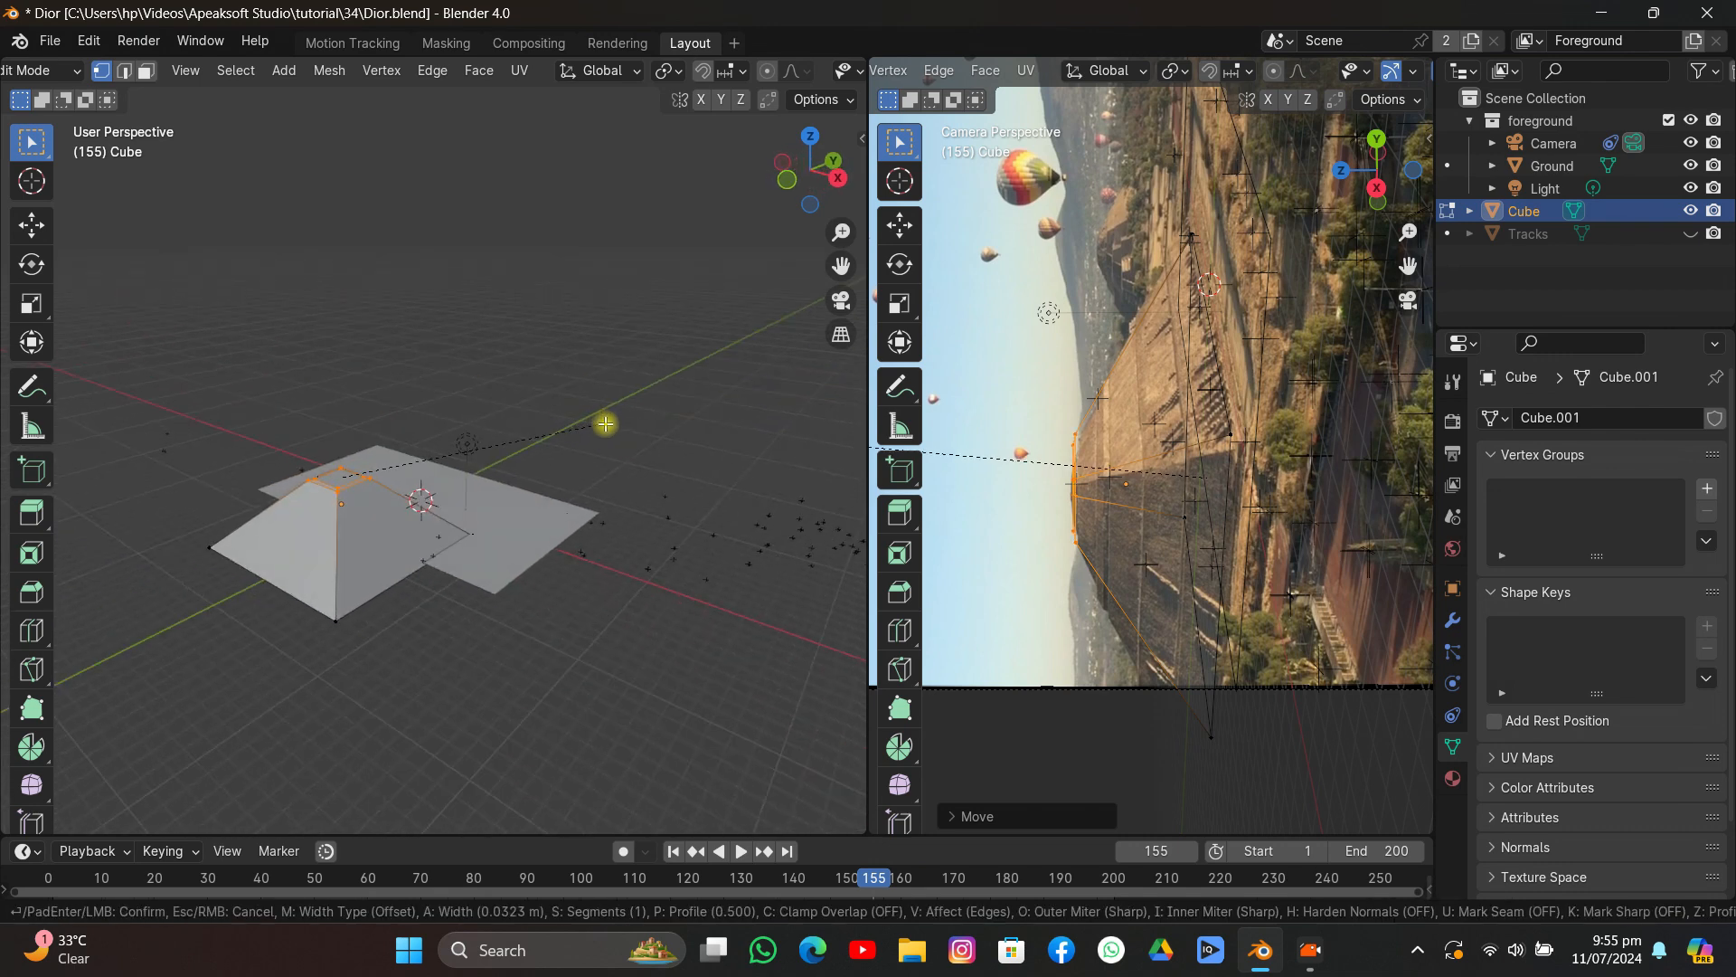
{"action": "right_click", "coordinate": [611, 425]}
{"action": "key", "text": "Tab"}
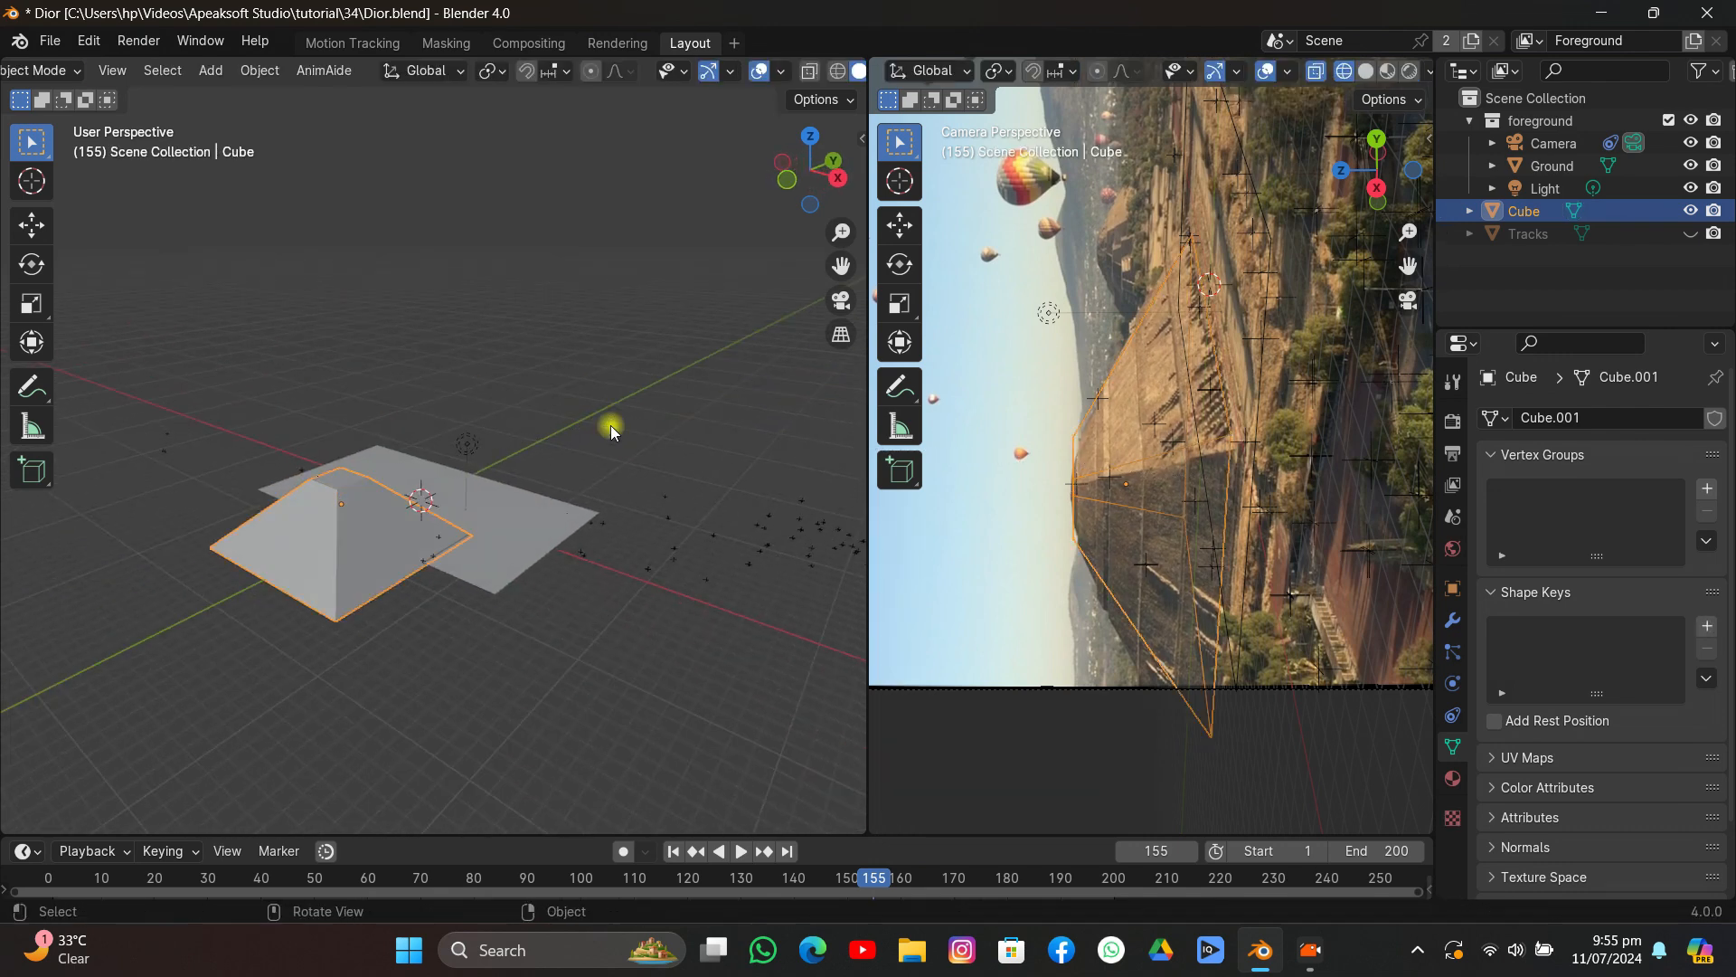
{"action": "key", "text": "ctrl+a"}
{"action": "left_click", "coordinate": [608, 426]}
{"action": "key", "text": "Tab"}
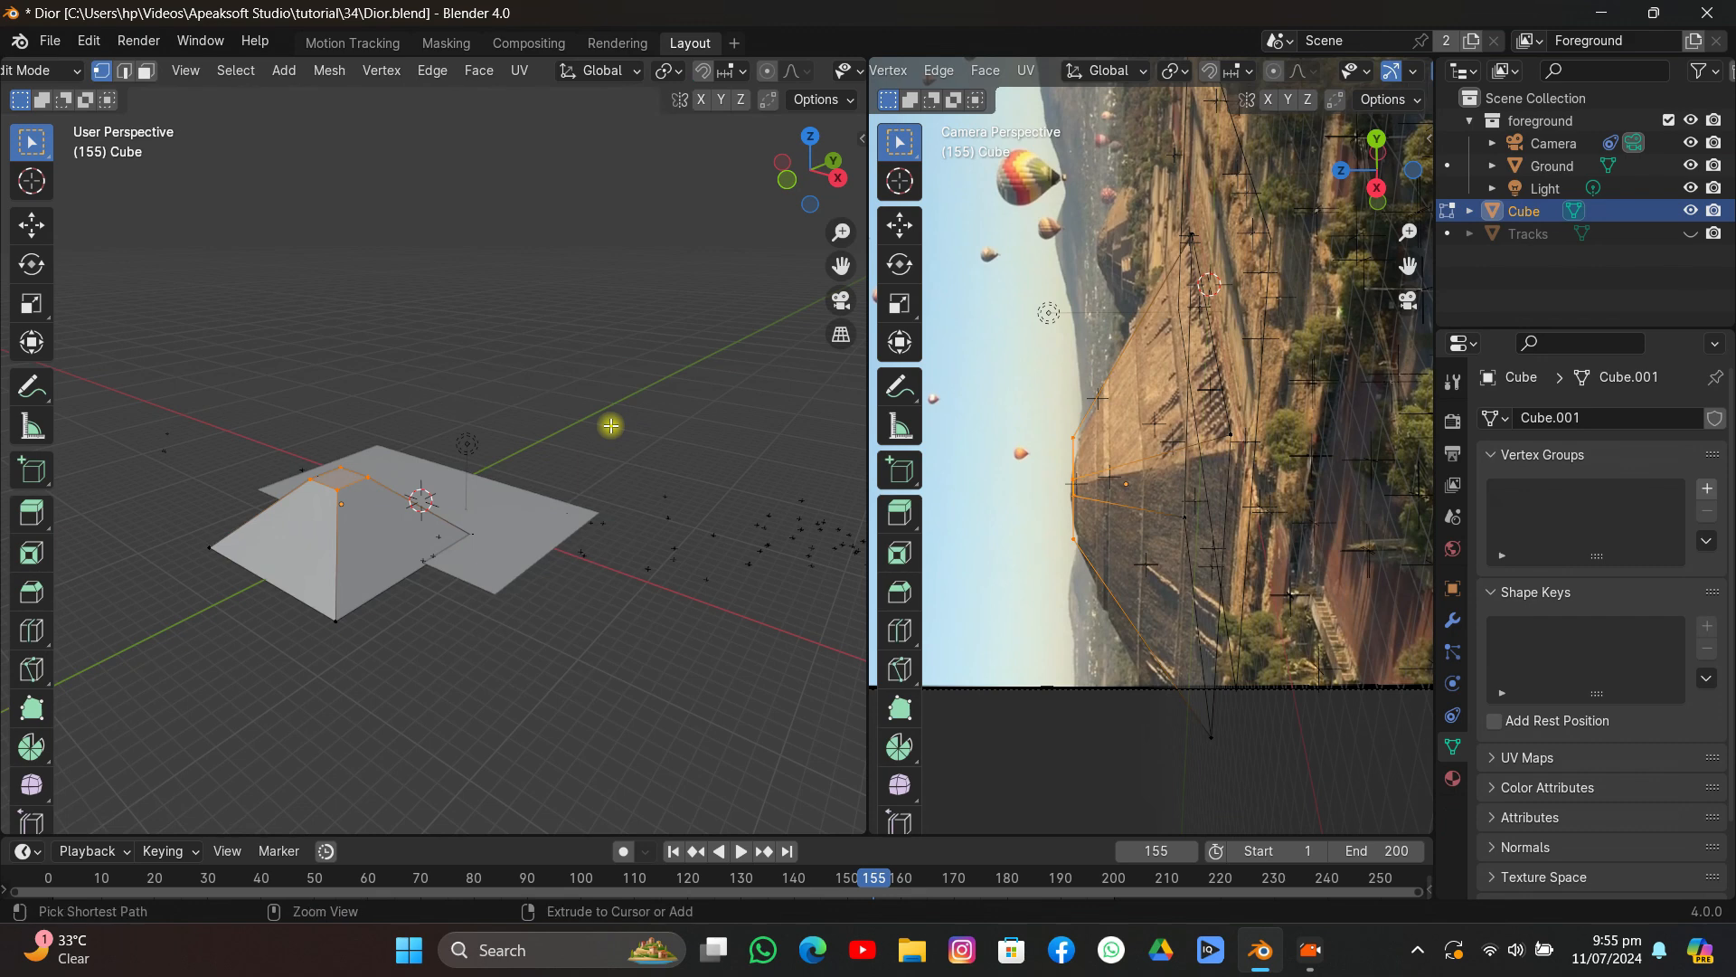
{"action": "key", "text": "ctrl+b"}
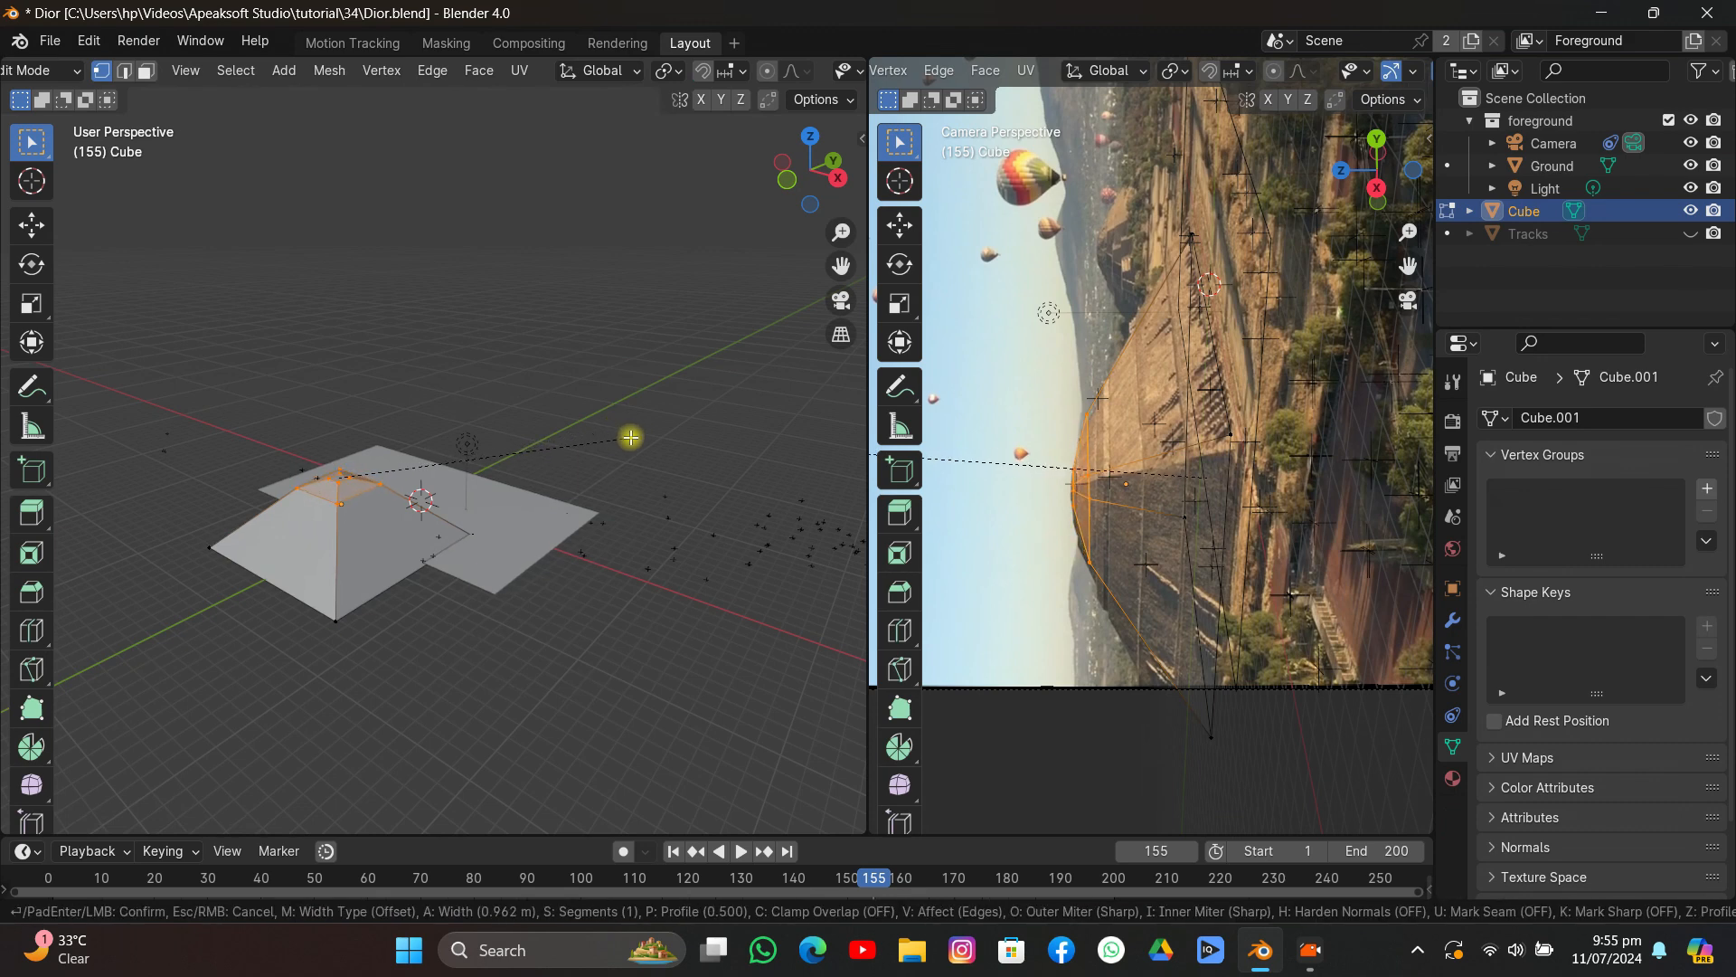
{"action": "left_click", "coordinate": [631, 437]}
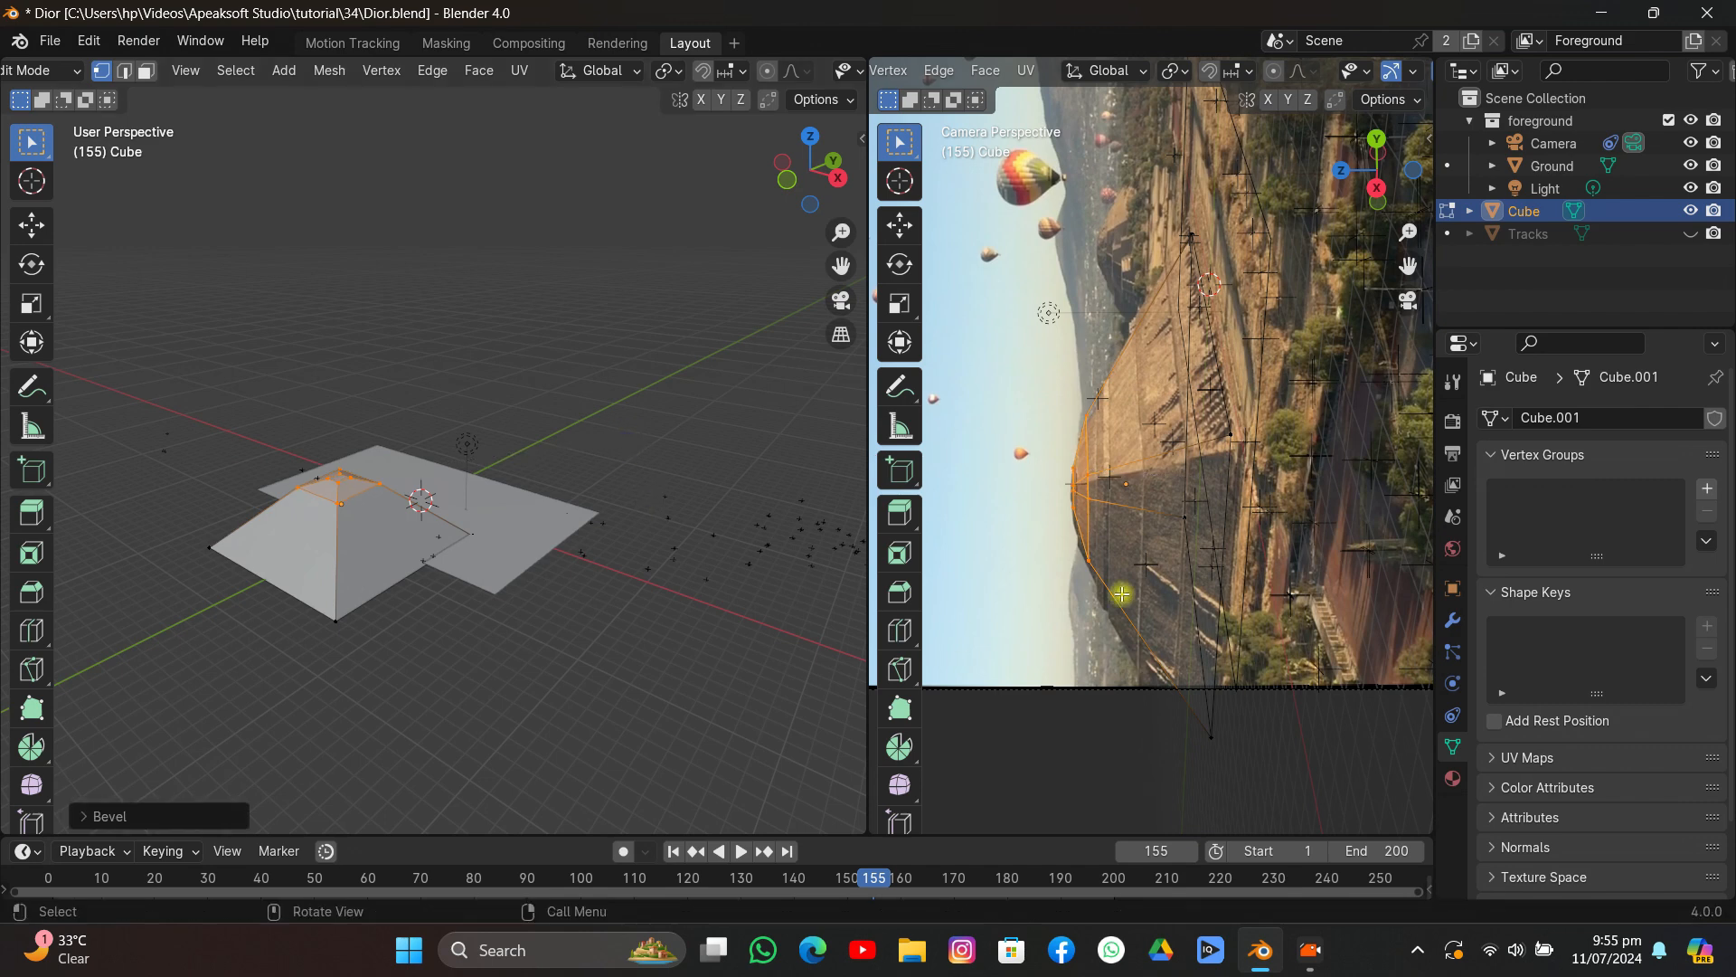
Move the nearest base corner, below the camera frame, outward to follow the pyramid's slope.
{"action": "mouse_move", "coordinate": [1096, 552]}
{"action": "left_mouse_down"}
{"action": "mouse_move", "coordinate": [1096, 578]}
{"action": "mouse_move", "coordinate": [1085, 534]}
{"action": "left_mouse_up"}
{"action": "left_click", "coordinate": [1079, 533]}
{"action": "left_click", "coordinate": [1211, 737]}
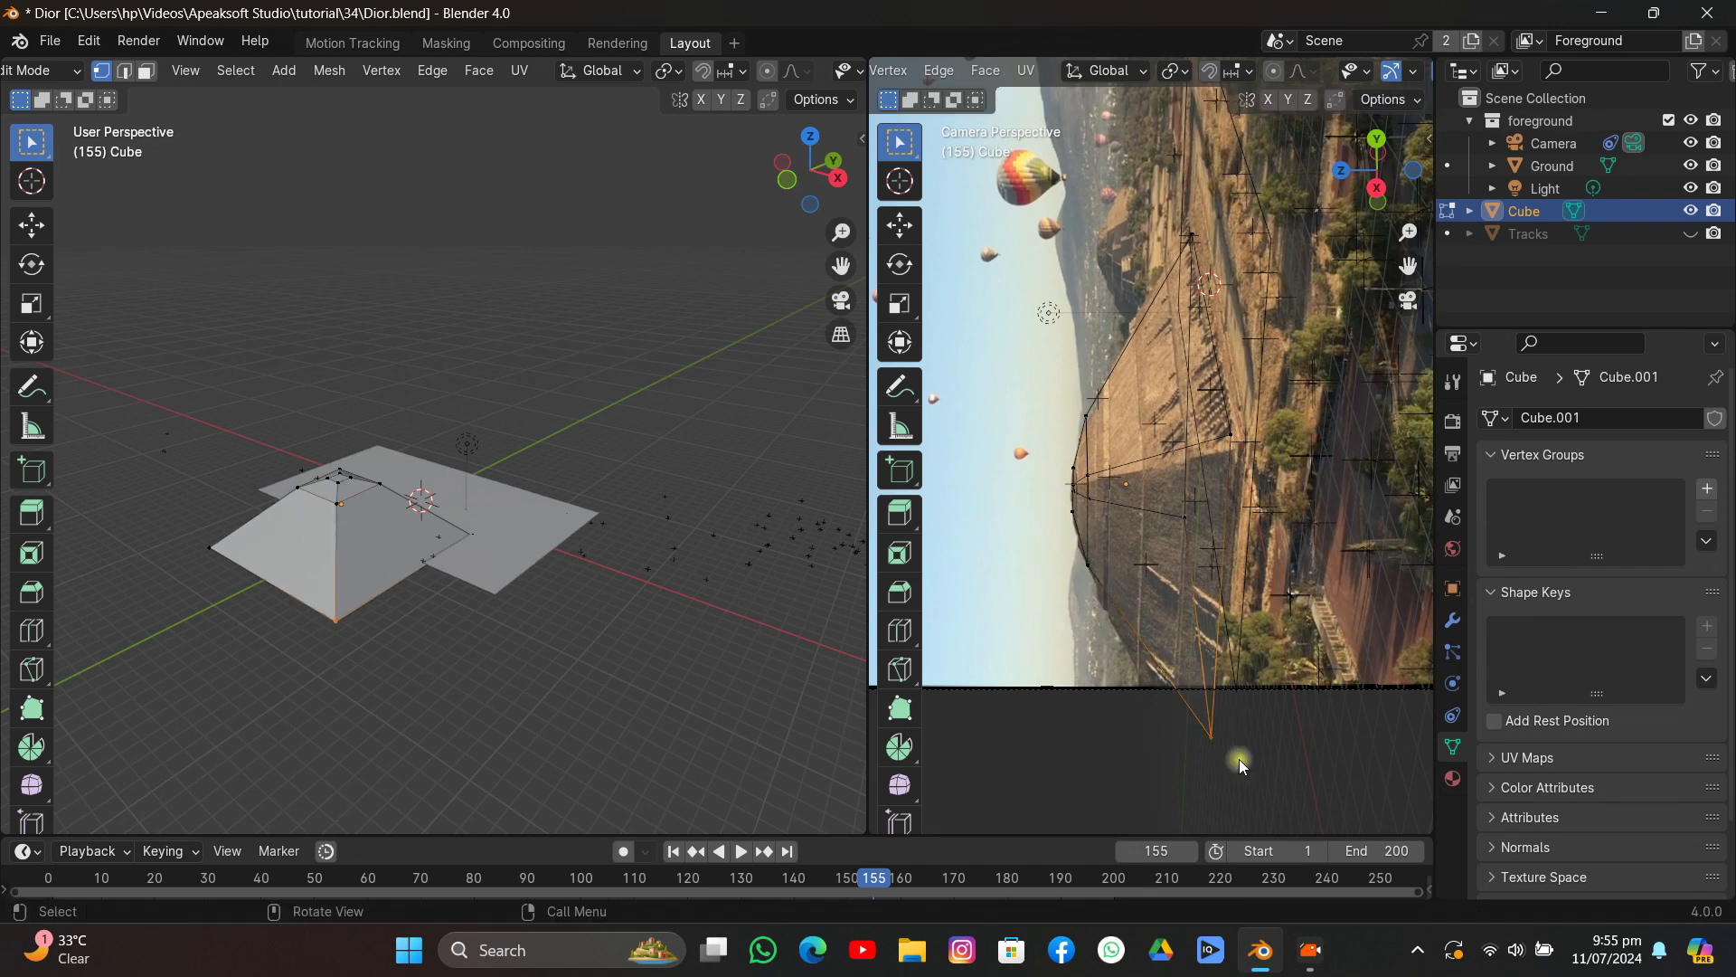
{"action": "key", "text": "g"}
{"action": "left_click", "coordinate": [1233, 760]}
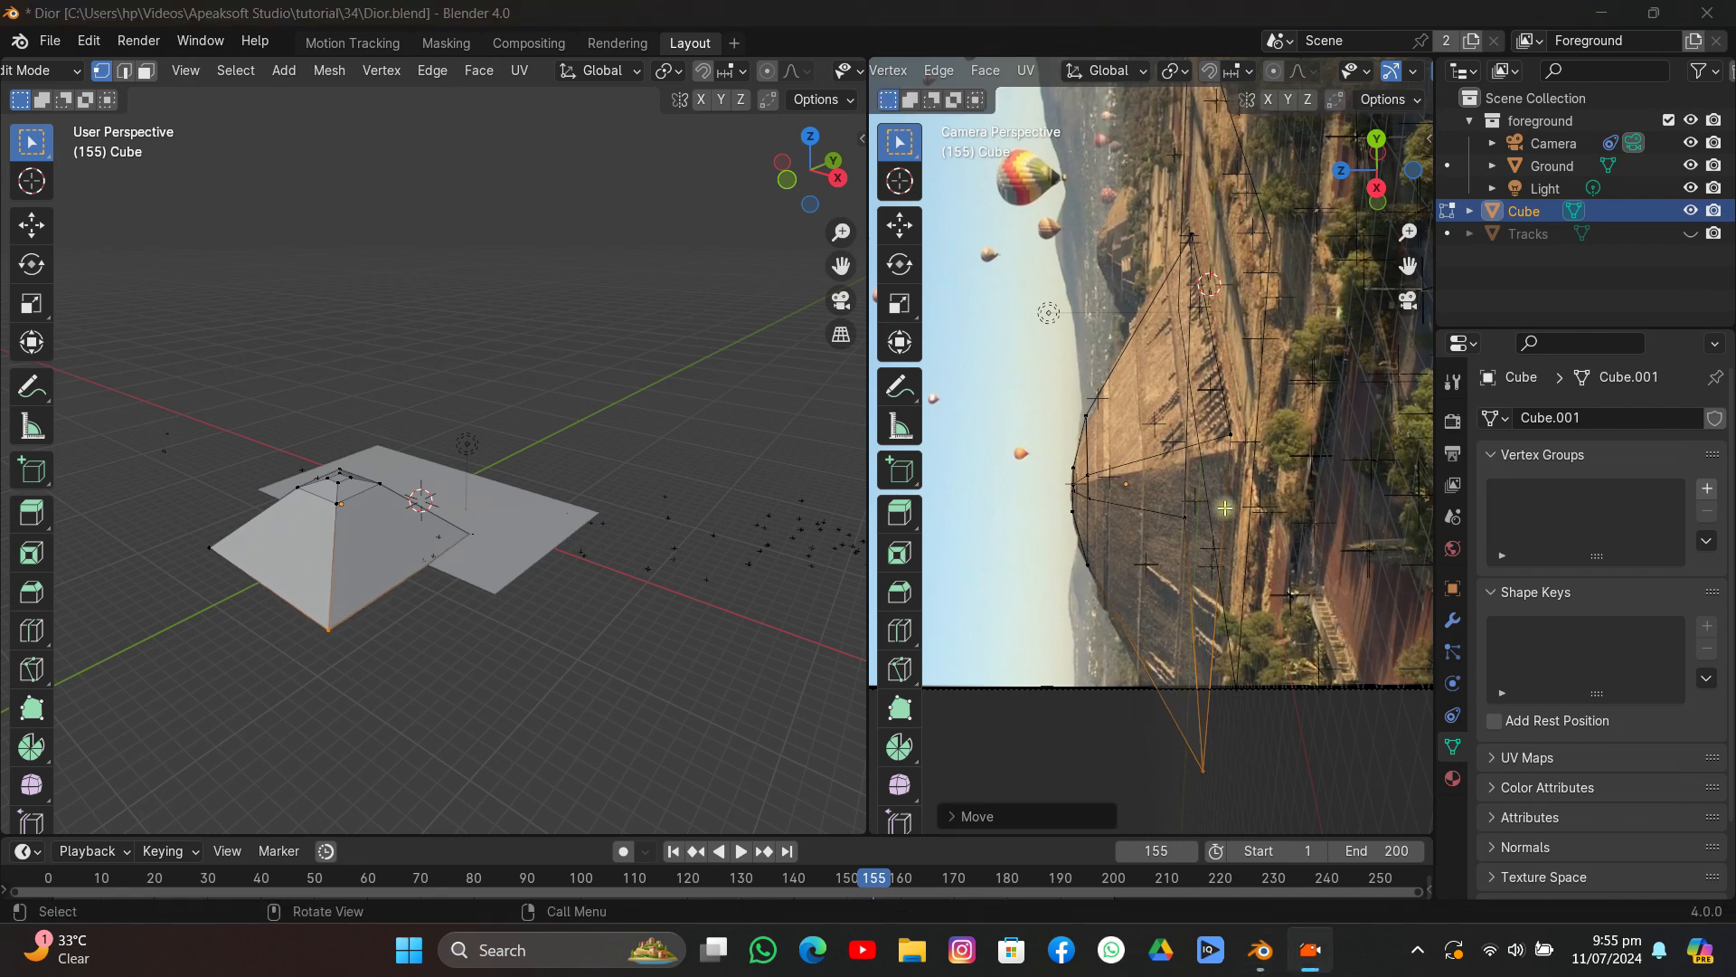
Adjust the remaining base corners and a beveled top vertex to the pyramid's outline, and return to Object Mode.
{"action": "left_click_drag", "start_coordinate": [1228, 436], "coordinate": [1258, 478]}
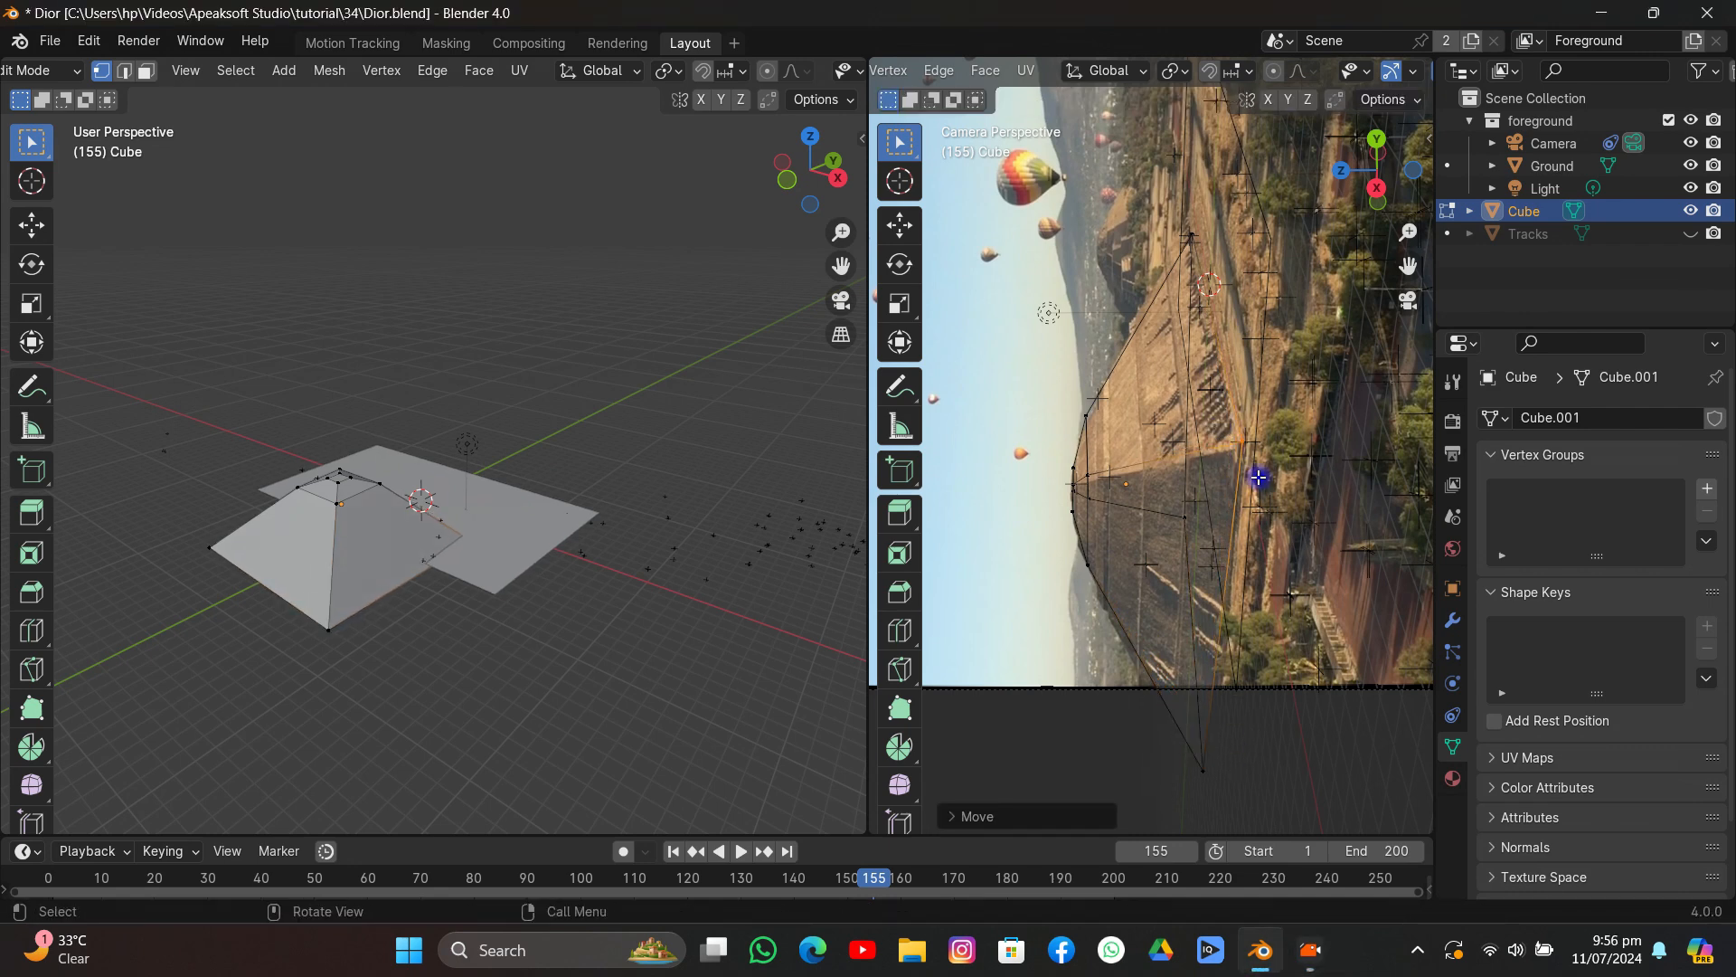
{"action": "left_click_drag", "start_coordinate": [1179, 227], "coordinate": [1228, 243]}
{"action": "left_click_drag", "start_coordinate": [1082, 415], "coordinate": [1138, 497]}
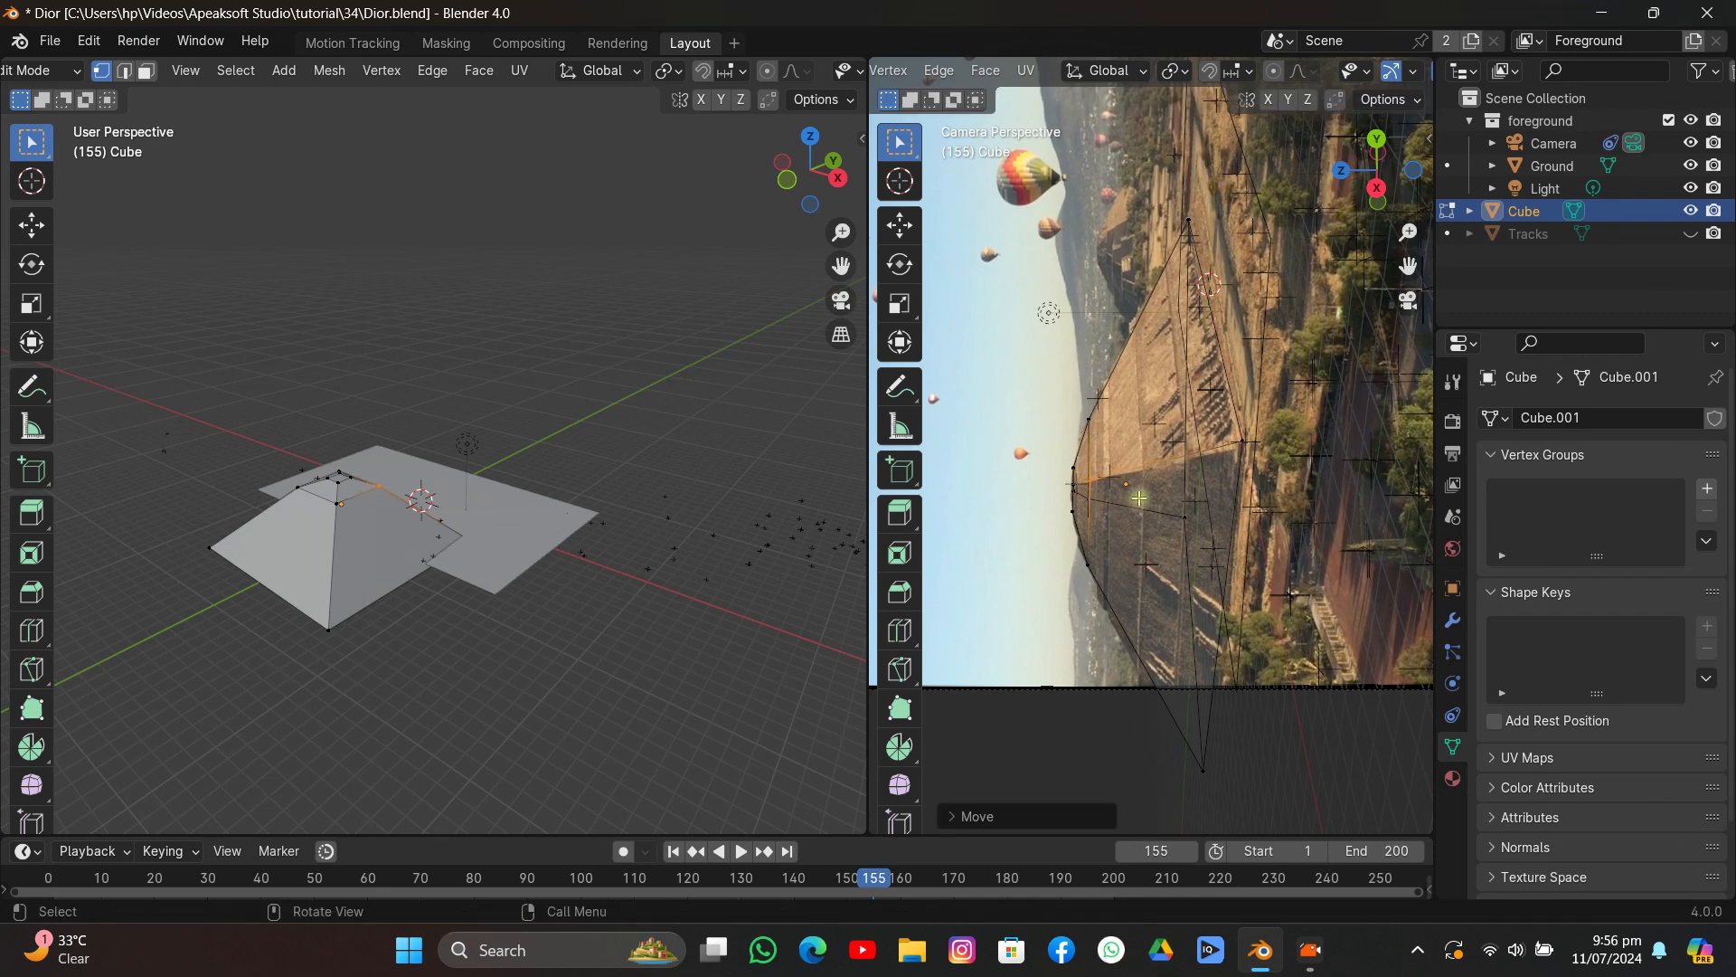
{"action": "left_click_drag", "start_coordinate": [1231, 423], "coordinate": [1266, 478]}
{"action": "key", "text": "Tab"}
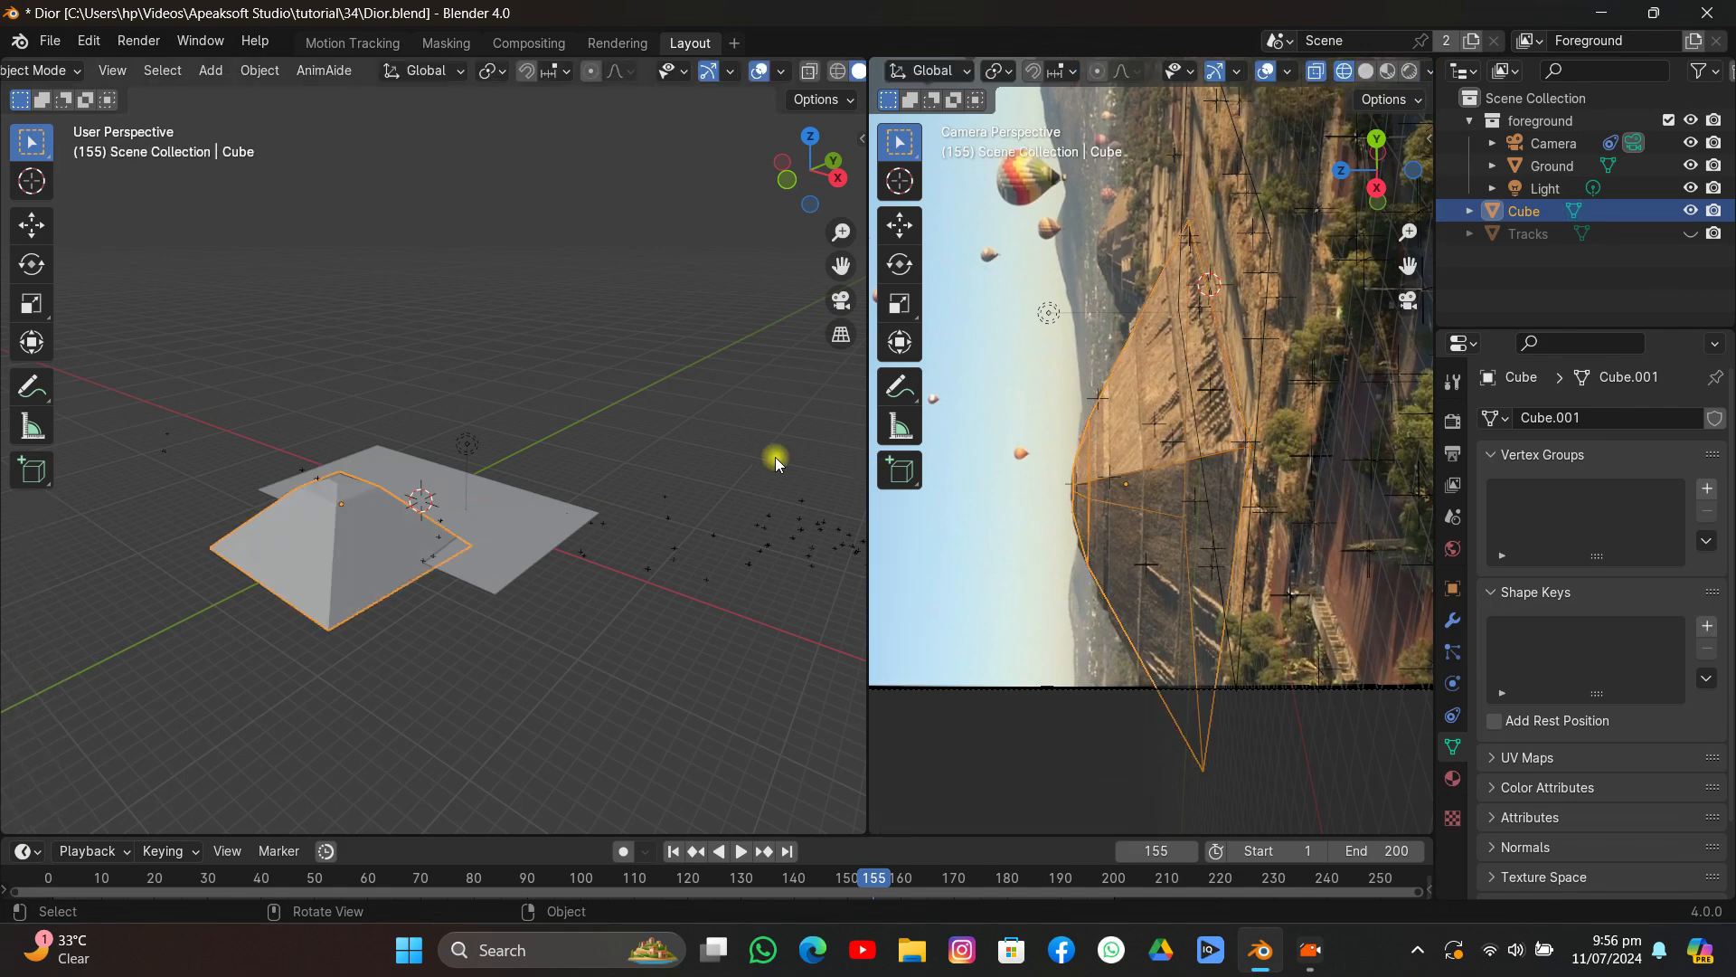
Play the shot to check that the pyramid mesh follows the footage, and save the file.
{"action": "left_click", "coordinate": [662, 425]}
{"action": "middle_click_drag", "start_coordinate": [654, 400], "coordinate": [510, 383]}
{"action": "key", "text": "space"}
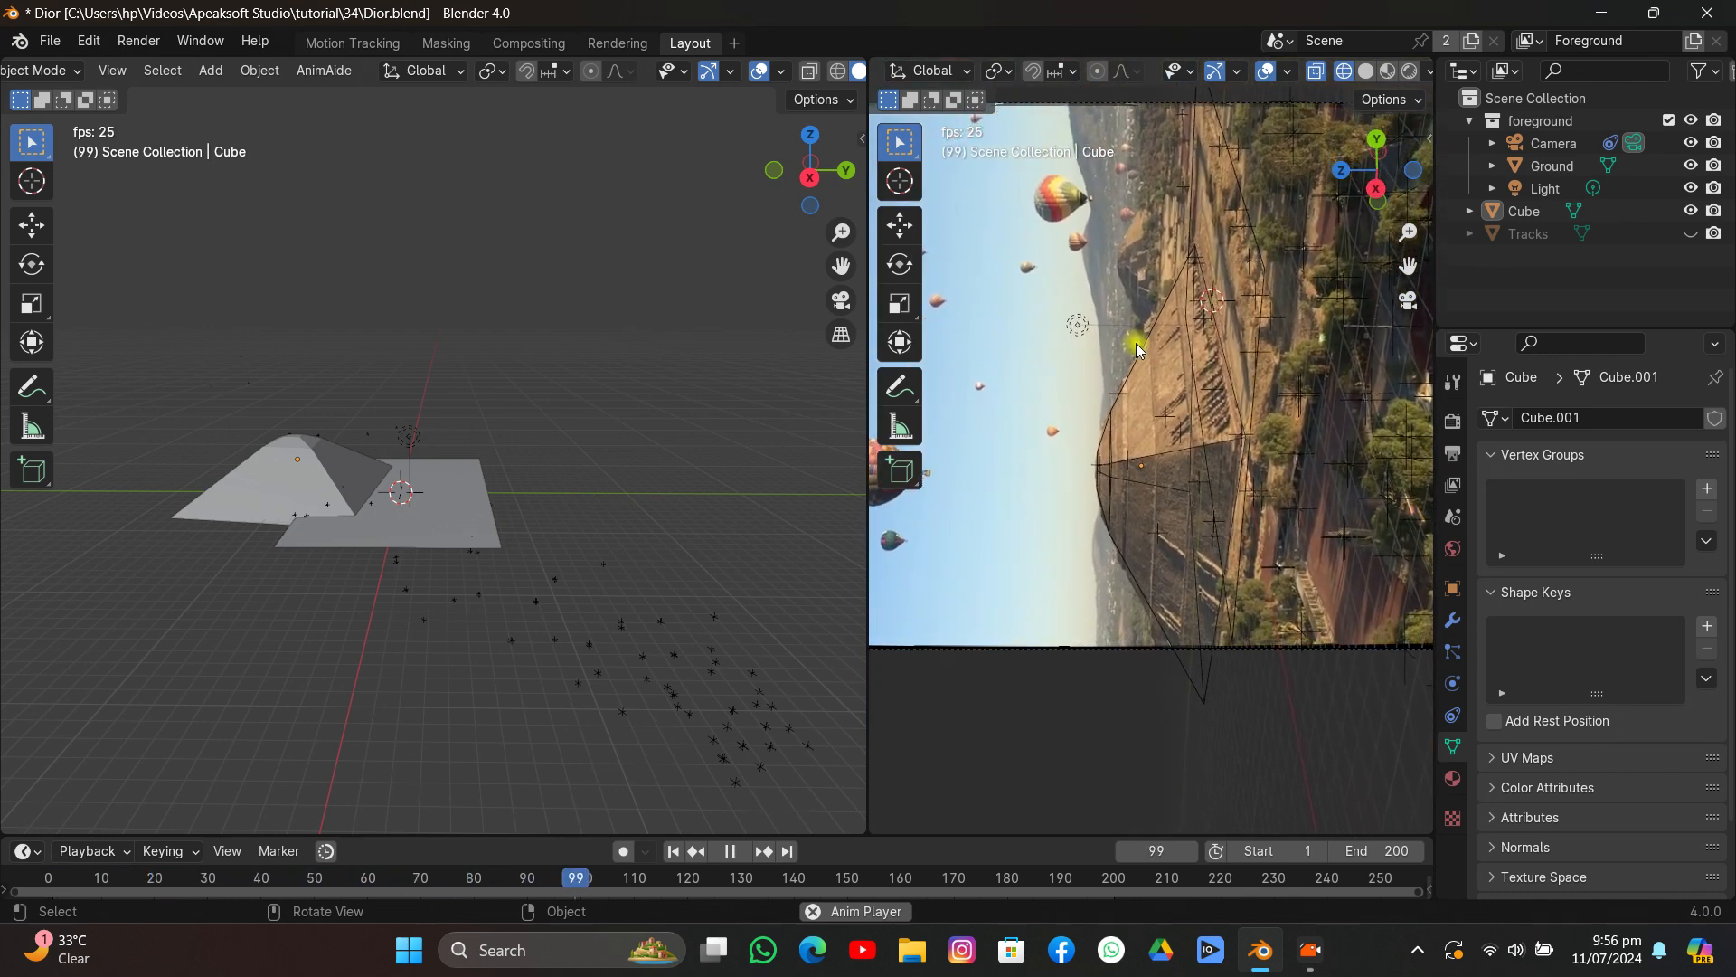
{"action": "key", "text": "space"}
{"action": "scroll", "coordinate": [1137, 351], "scroll_direction": "down", "scroll_amount": 2}
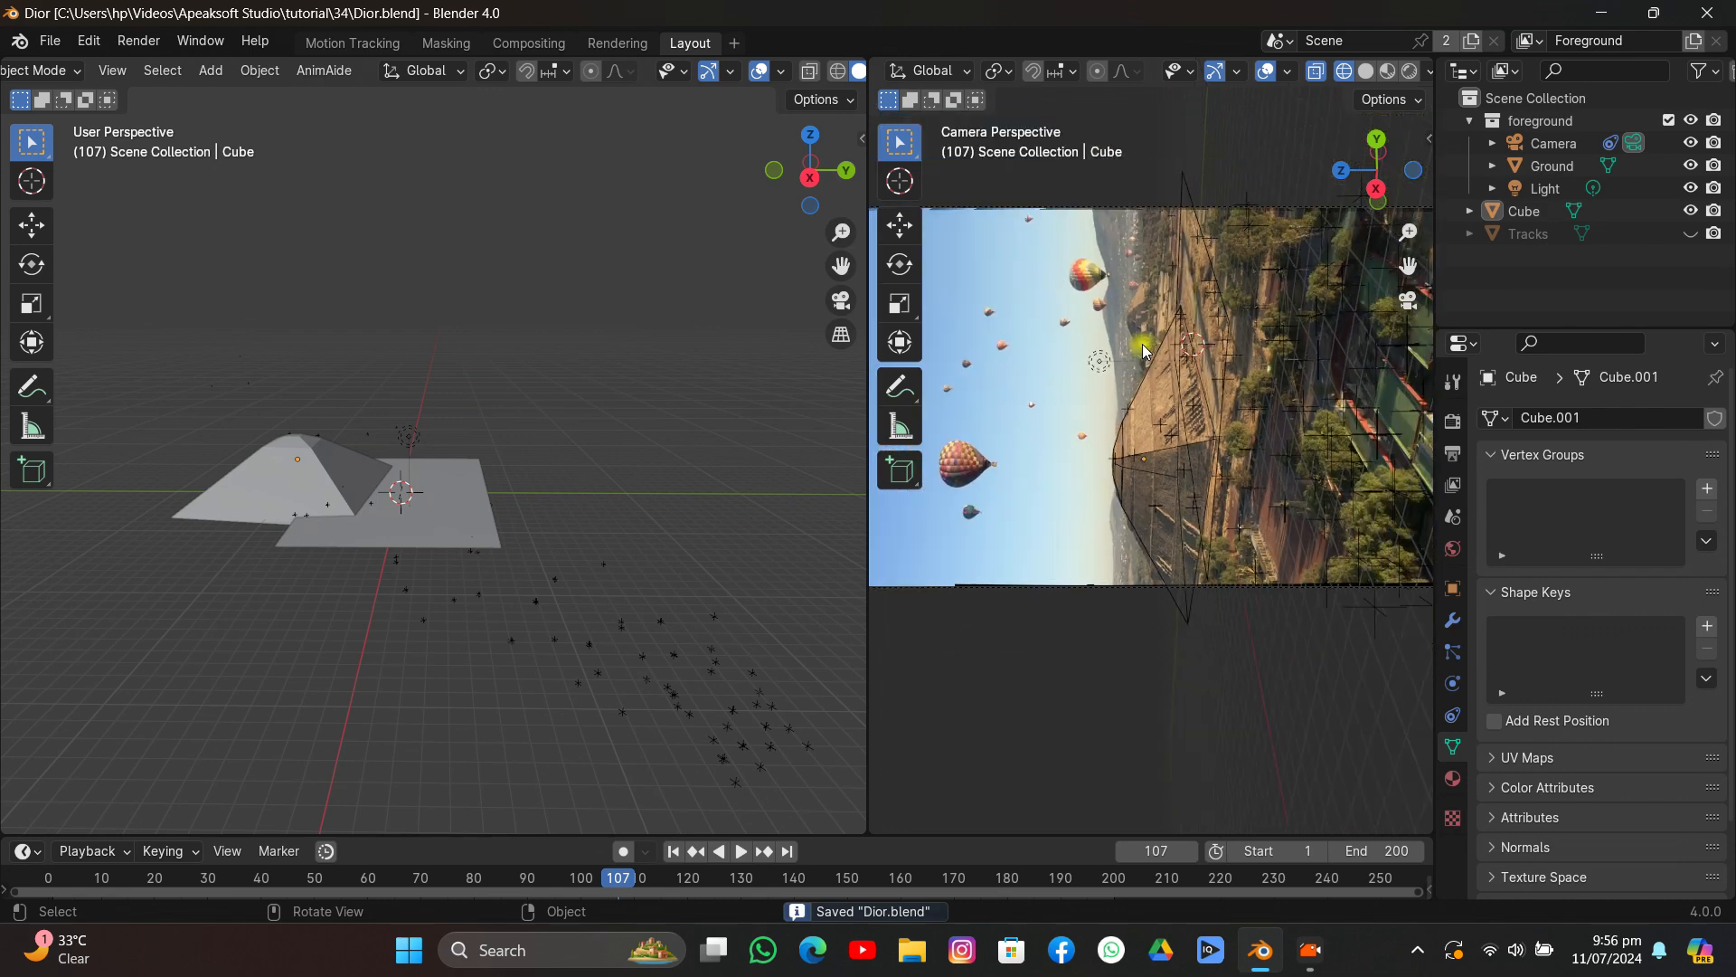
Import the sauvage_perfume model as glTF 2.0 from the tutorial's 34 folder.
{"action": "left_click", "coordinate": [53, 42]}
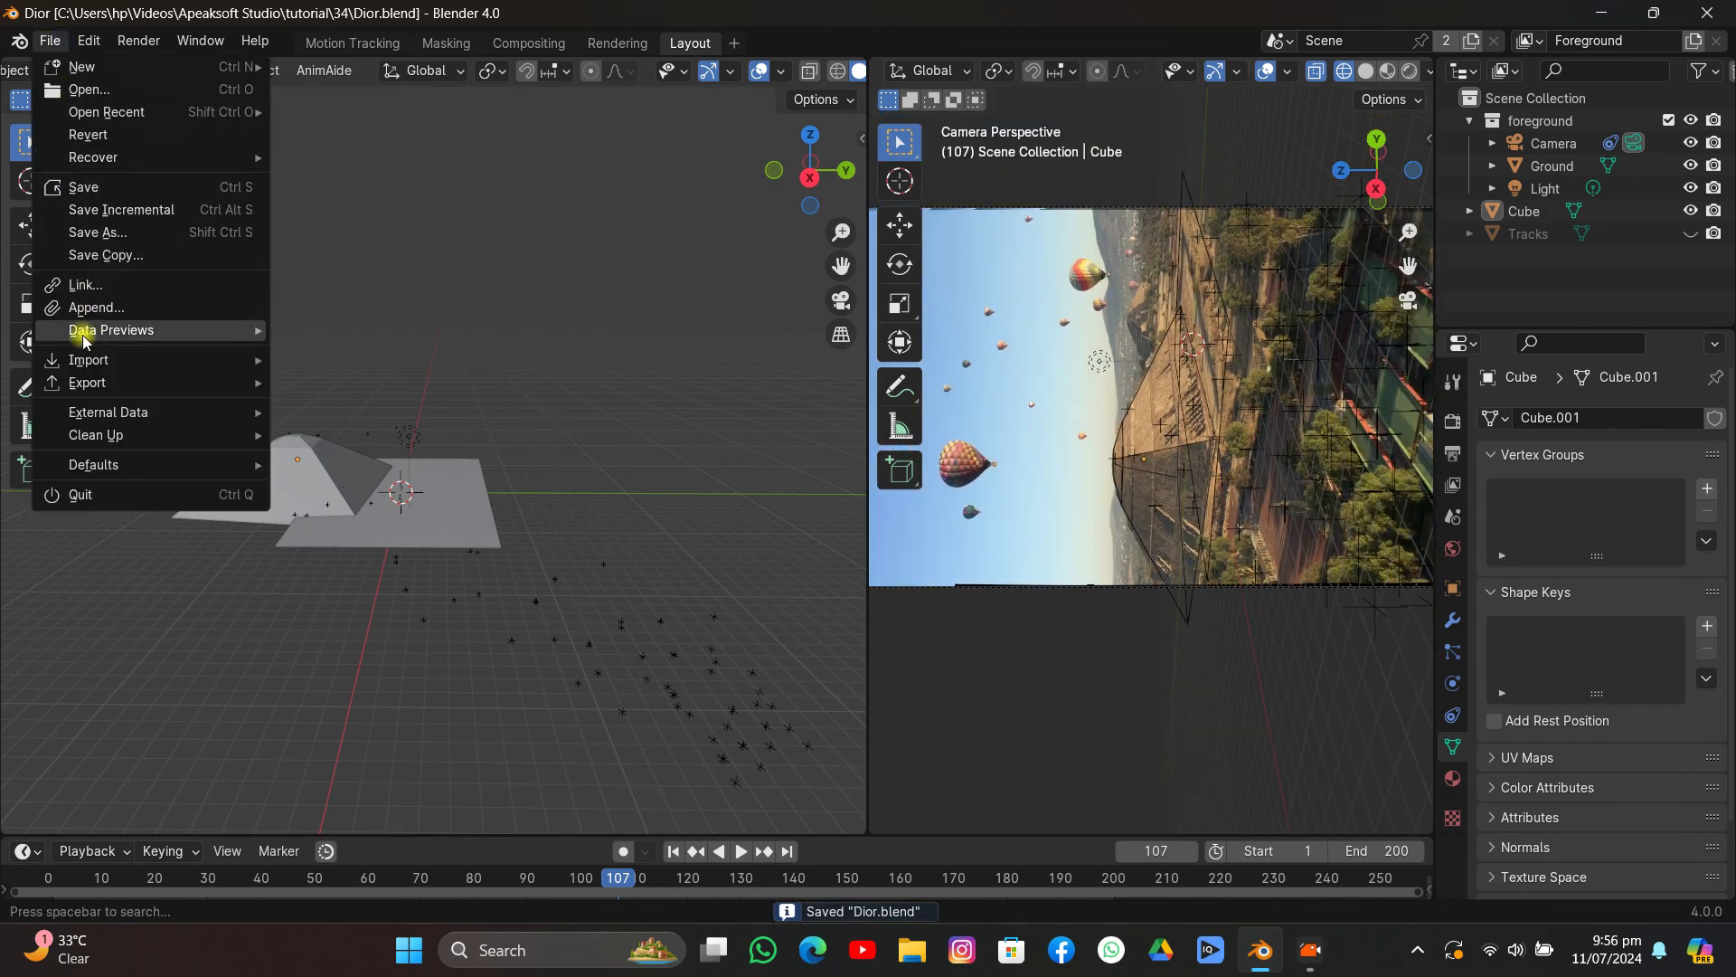
{"action": "mouse_move", "coordinate": [136, 363]}
{"action": "left_click", "coordinate": [398, 630]}
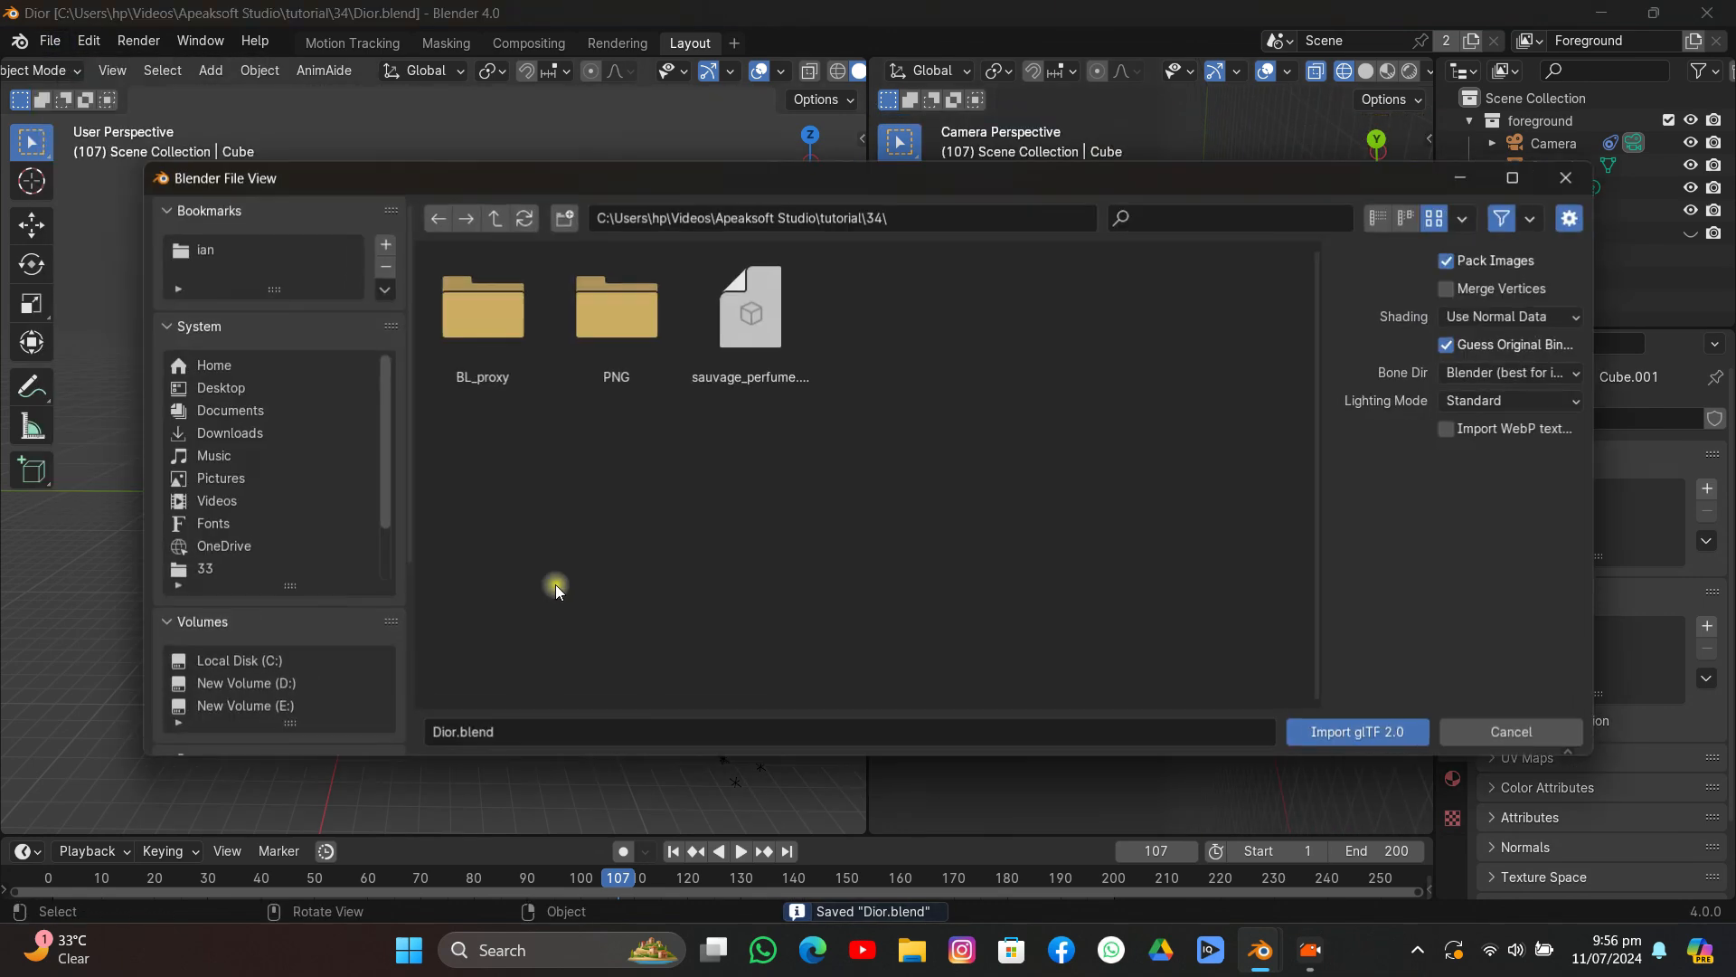
{"action": "left_click", "coordinate": [768, 308]}
{"action": "left_click", "coordinate": [768, 308]}
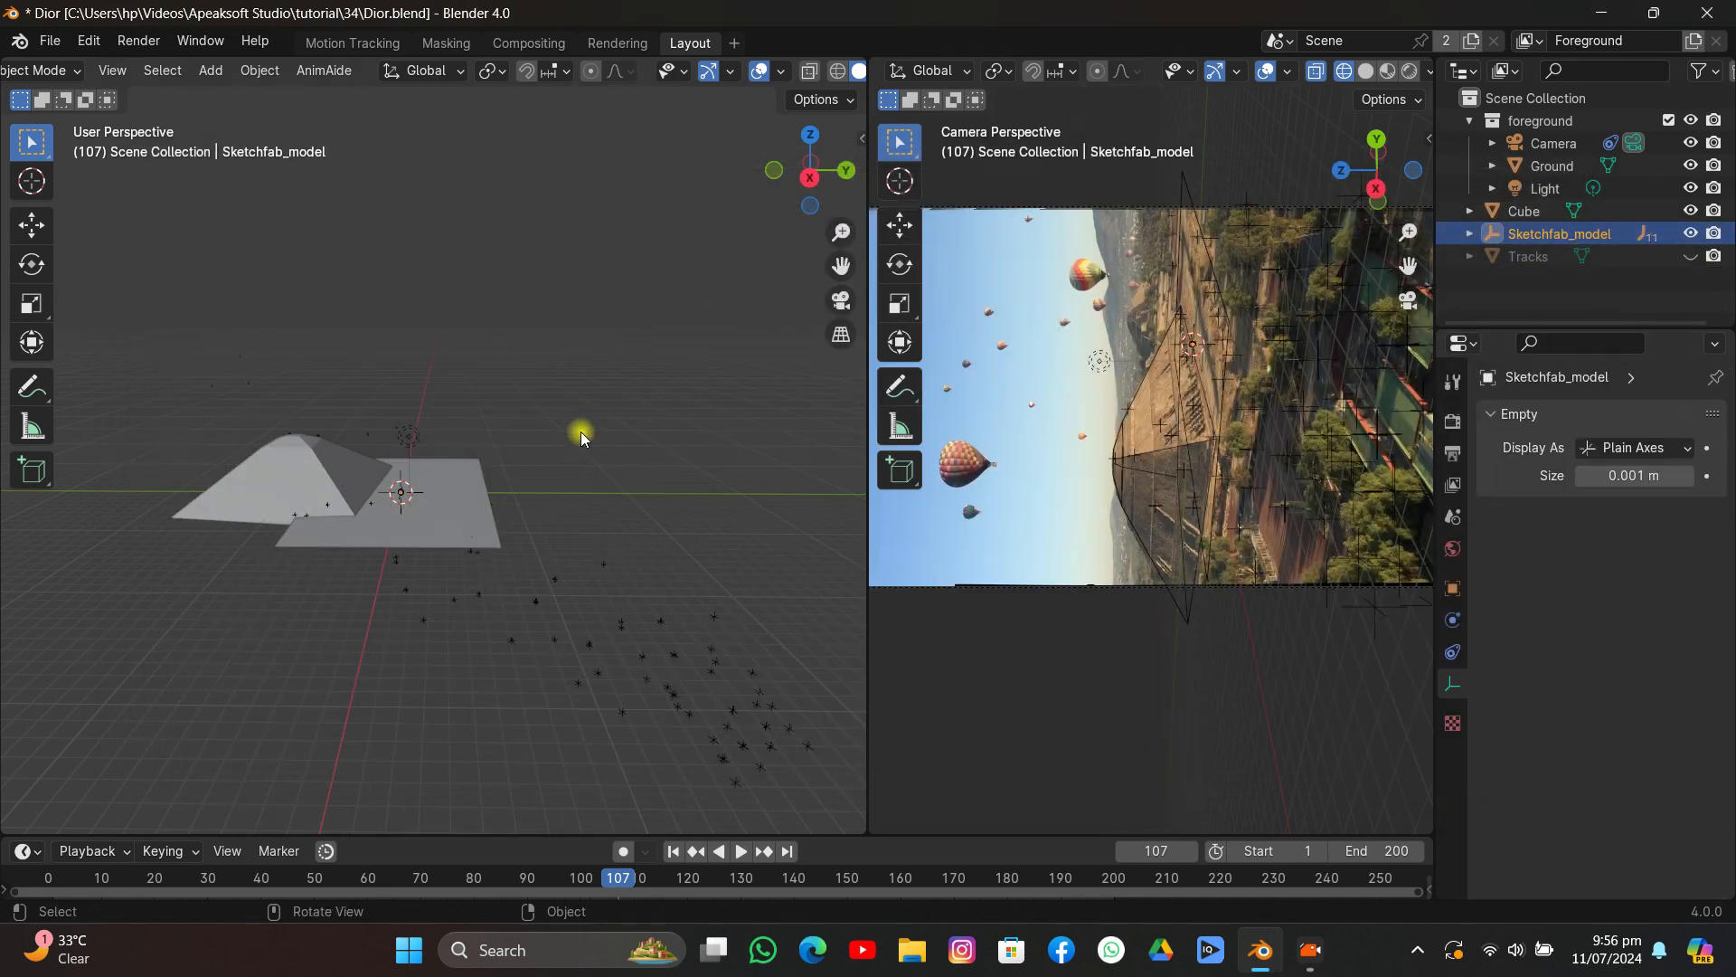
Enlarge the imported perfume model uniformly in two passes until the bottle stands taller than the pyramid mesh.
{"action": "key", "text": "s"}
{"action": "left_click", "coordinate": [281, 275]}
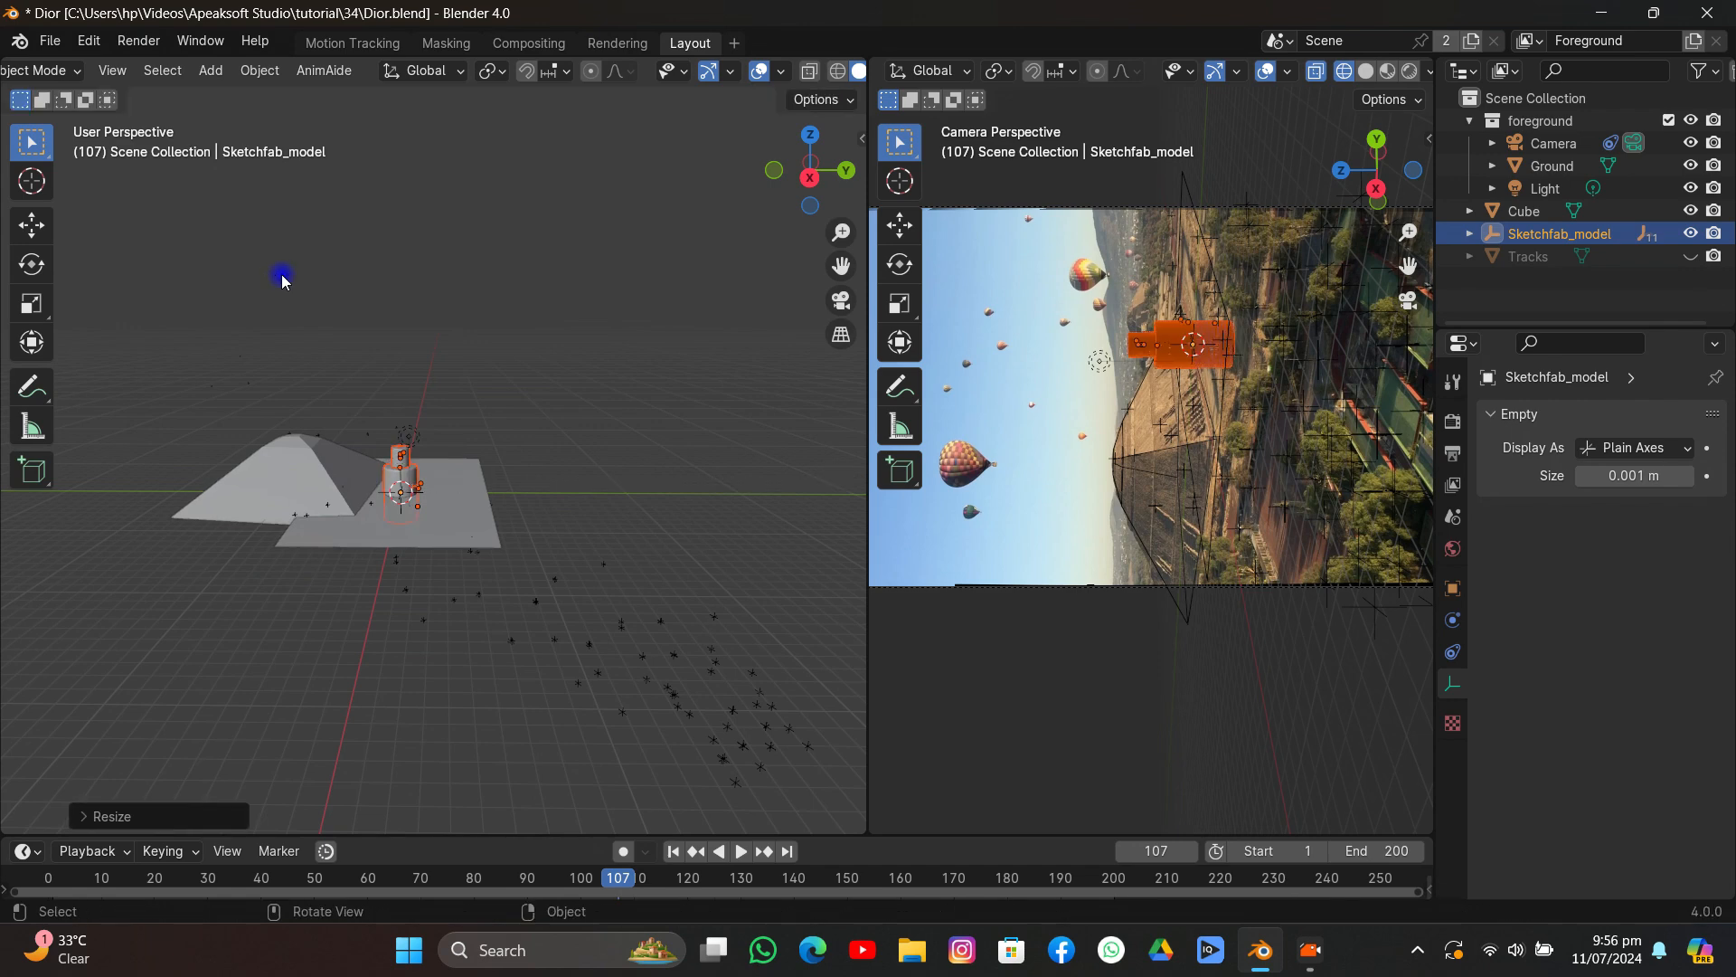
{"action": "key", "text": "s"}
{"action": "left_click", "coordinate": [415, 411]}
{"action": "scroll", "coordinate": [416, 412], "scroll_direction": "up", "scroll_amount": 5}
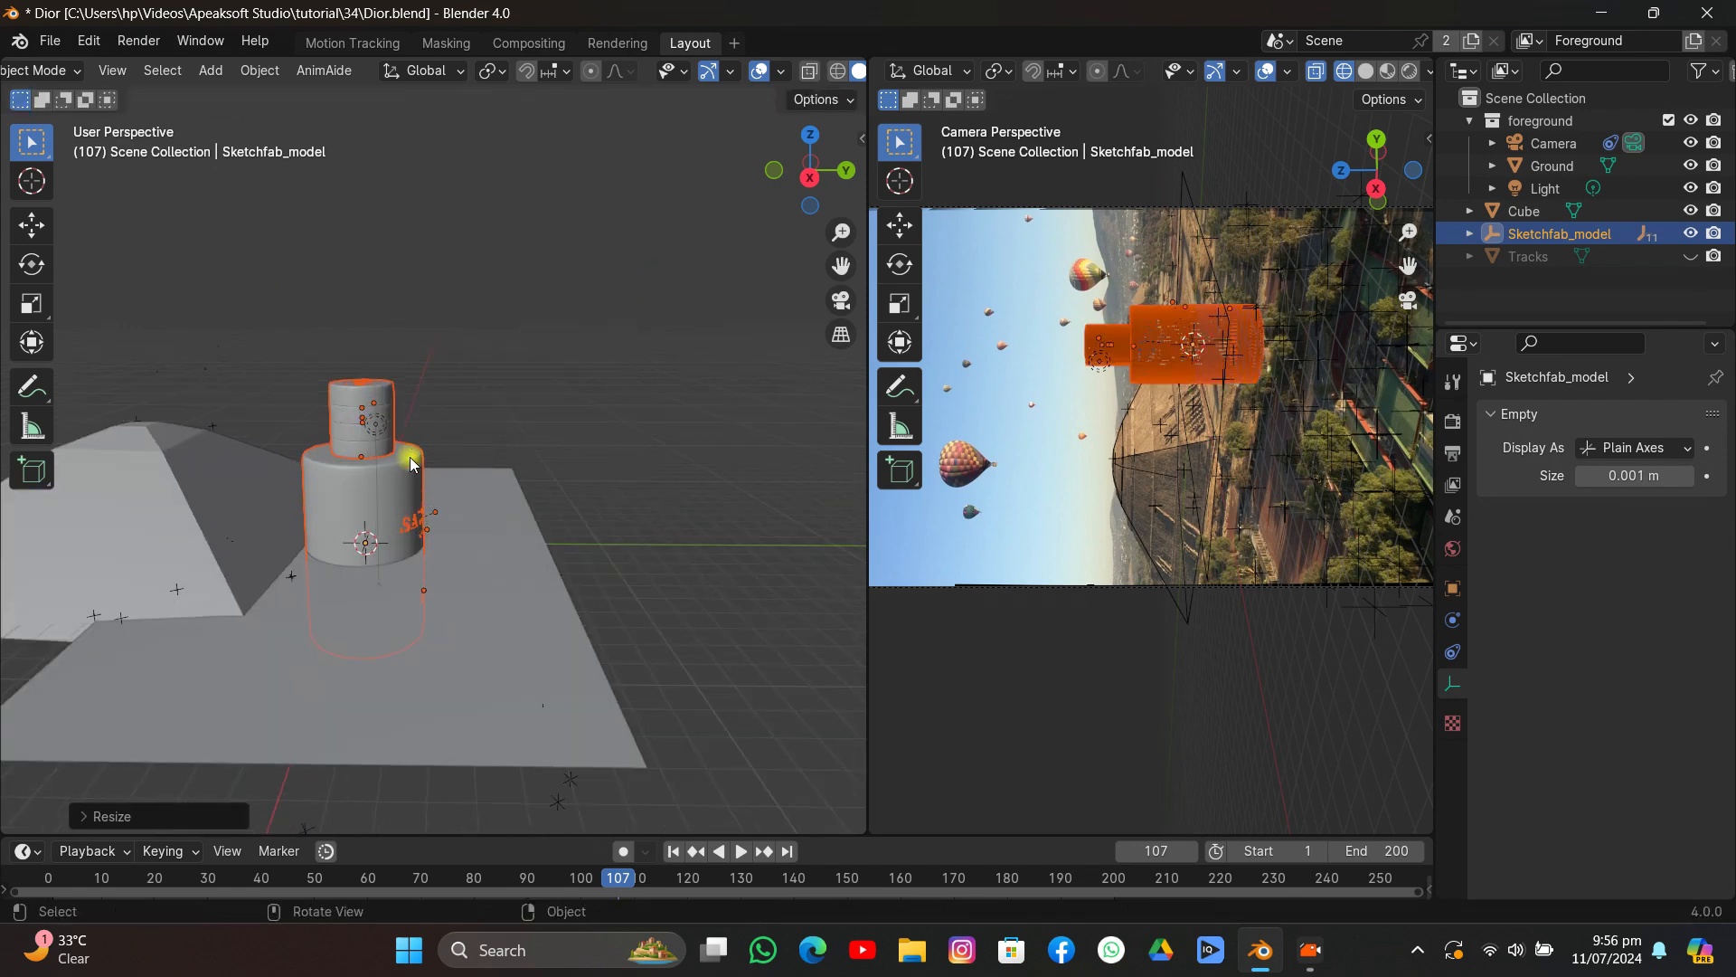
Clear the parent of the bottle mesh while keeping its transformation.
{"action": "left_click", "coordinate": [417, 449]}
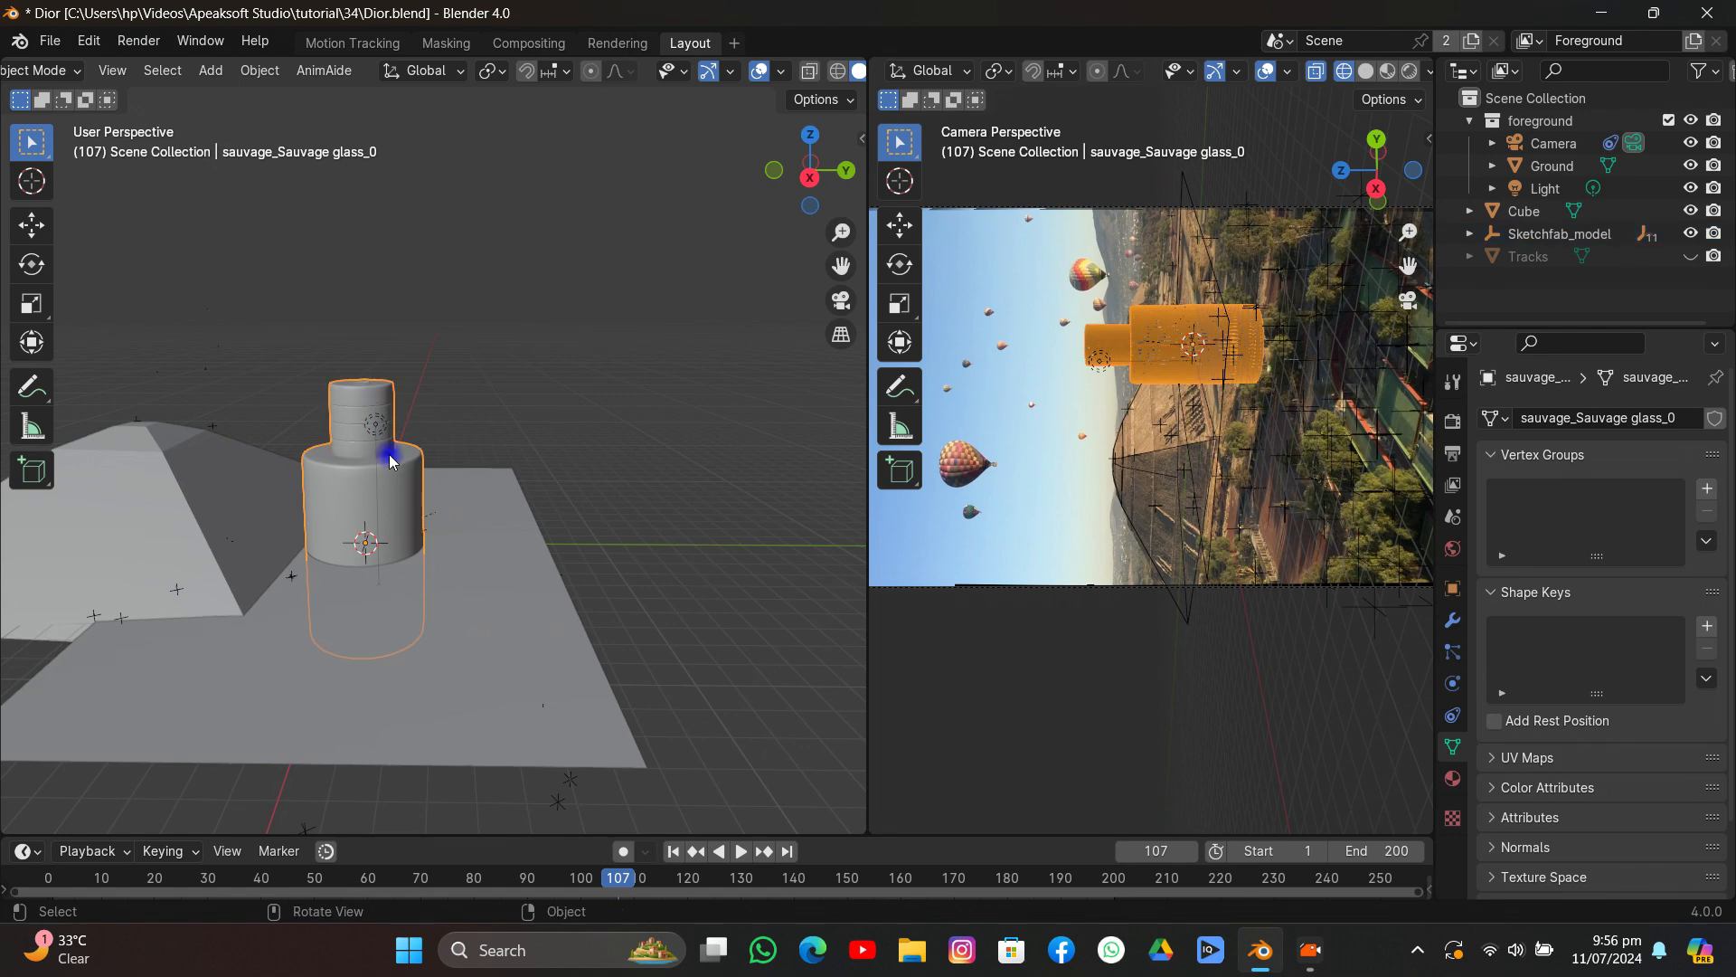
{"action": "key", "text": "g"}
{"action": "key", "text": "Escape"}
{"action": "key", "text": "alt+p"}
{"action": "left_click", "coordinate": [520, 350]}
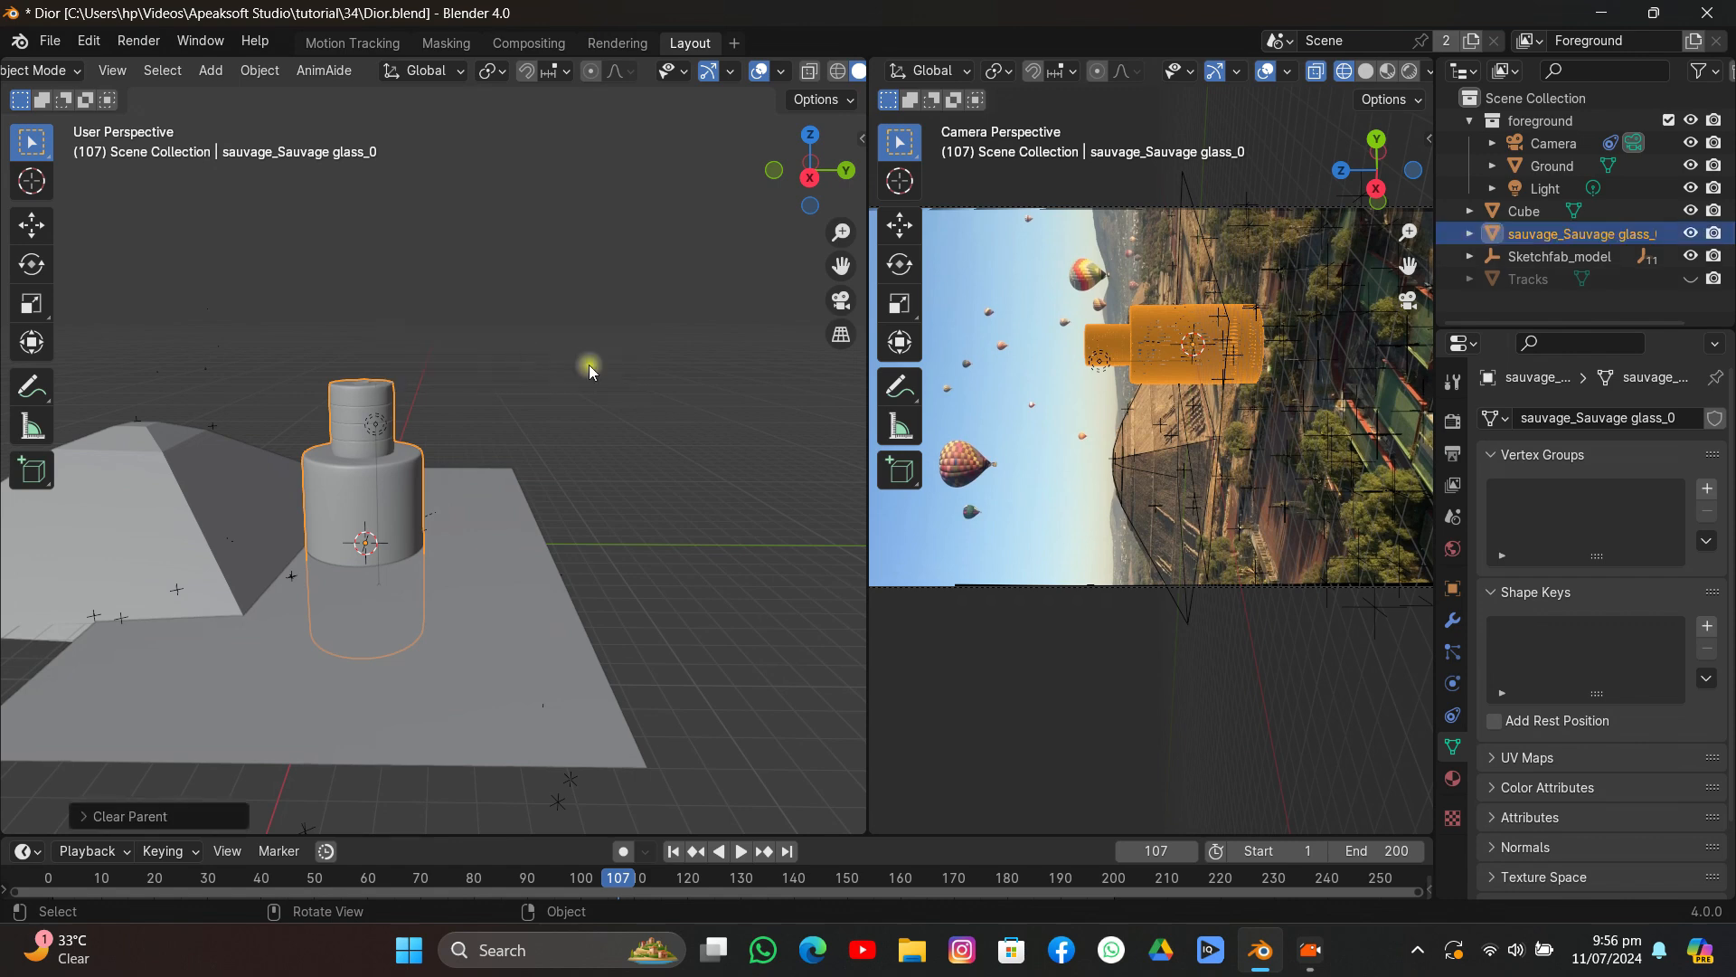
Delete the Sketchfab_model empty together with its entire remaining hierarchy.
{"action": "left_click", "coordinate": [1548, 256]}
{"action": "right_click", "coordinate": [1543, 258]}
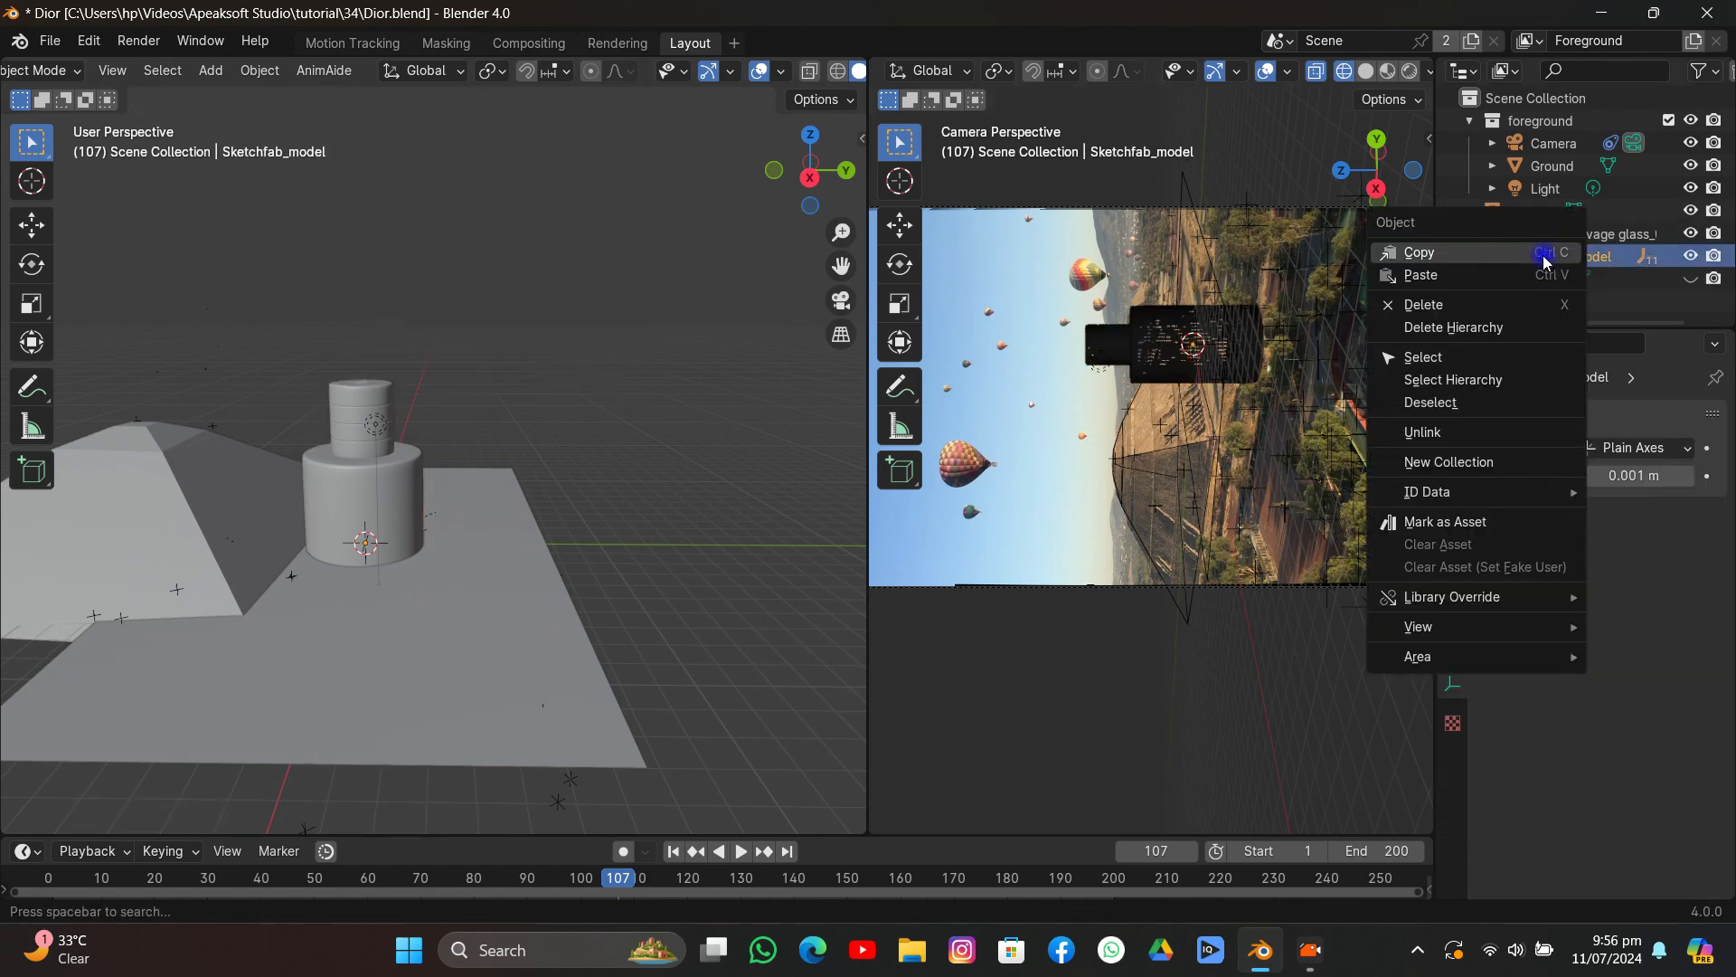
{"action": "left_click", "coordinate": [1476, 378]}
{"action": "key", "text": "Delete"}
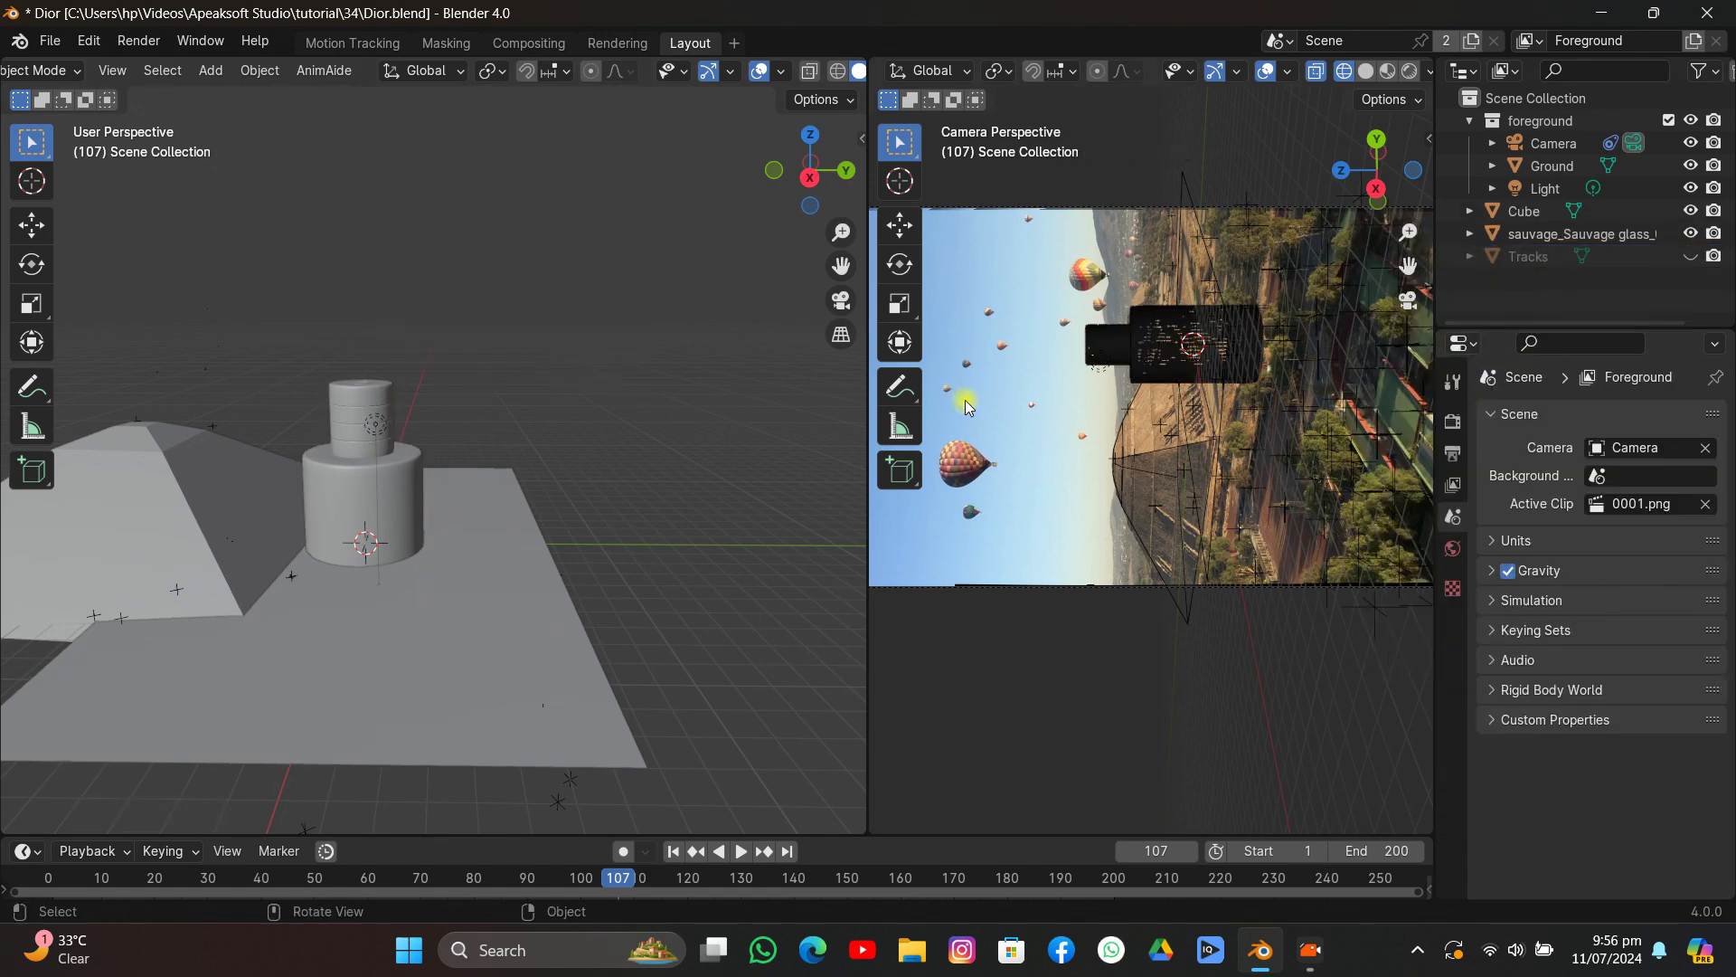
Raise the perfume bottle about 3.87 m along global Z so that its base rests on the ground plane.
{"action": "left_click", "coordinate": [353, 466]}
{"action": "middle_click_drag", "start_coordinate": [389, 509], "coordinate": [437, 458]}
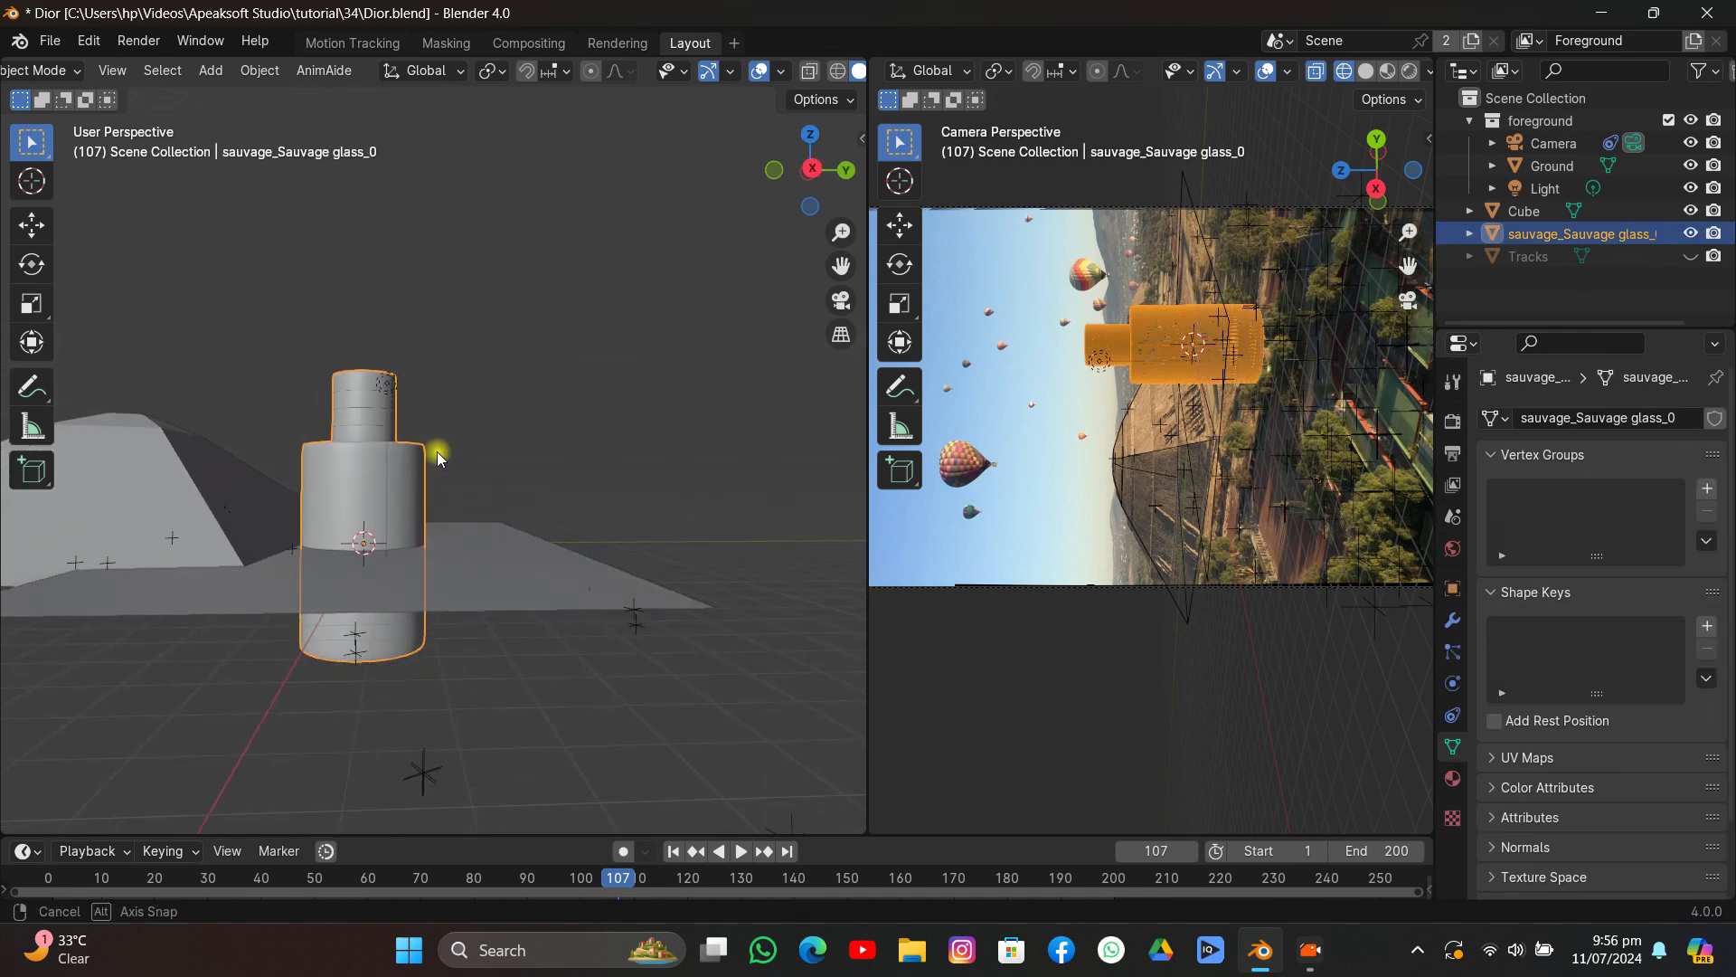
{"action": "key", "text": "g"}
{"action": "key", "text": "z"}
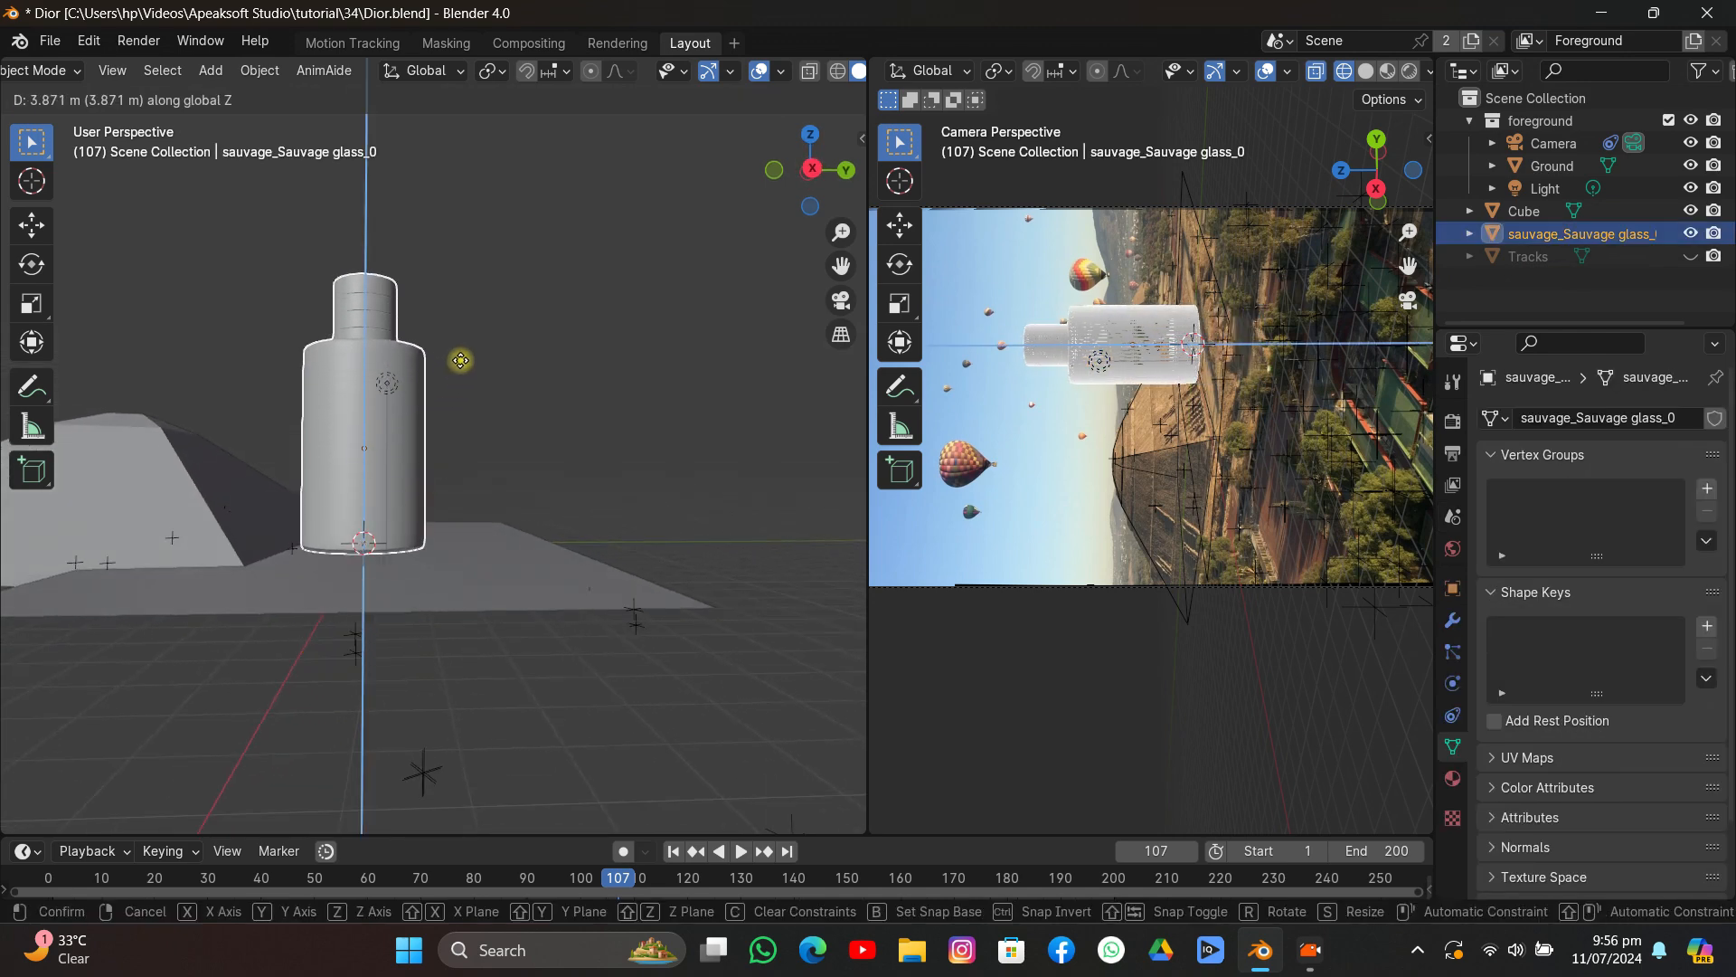
{"action": "left_click", "coordinate": [463, 358]}
Set the perfume bottle's origin to the 3D cursor at its base.
{"action": "right_click", "coordinate": [488, 380]}
{"action": "mouse_move", "coordinate": [422, 477]}
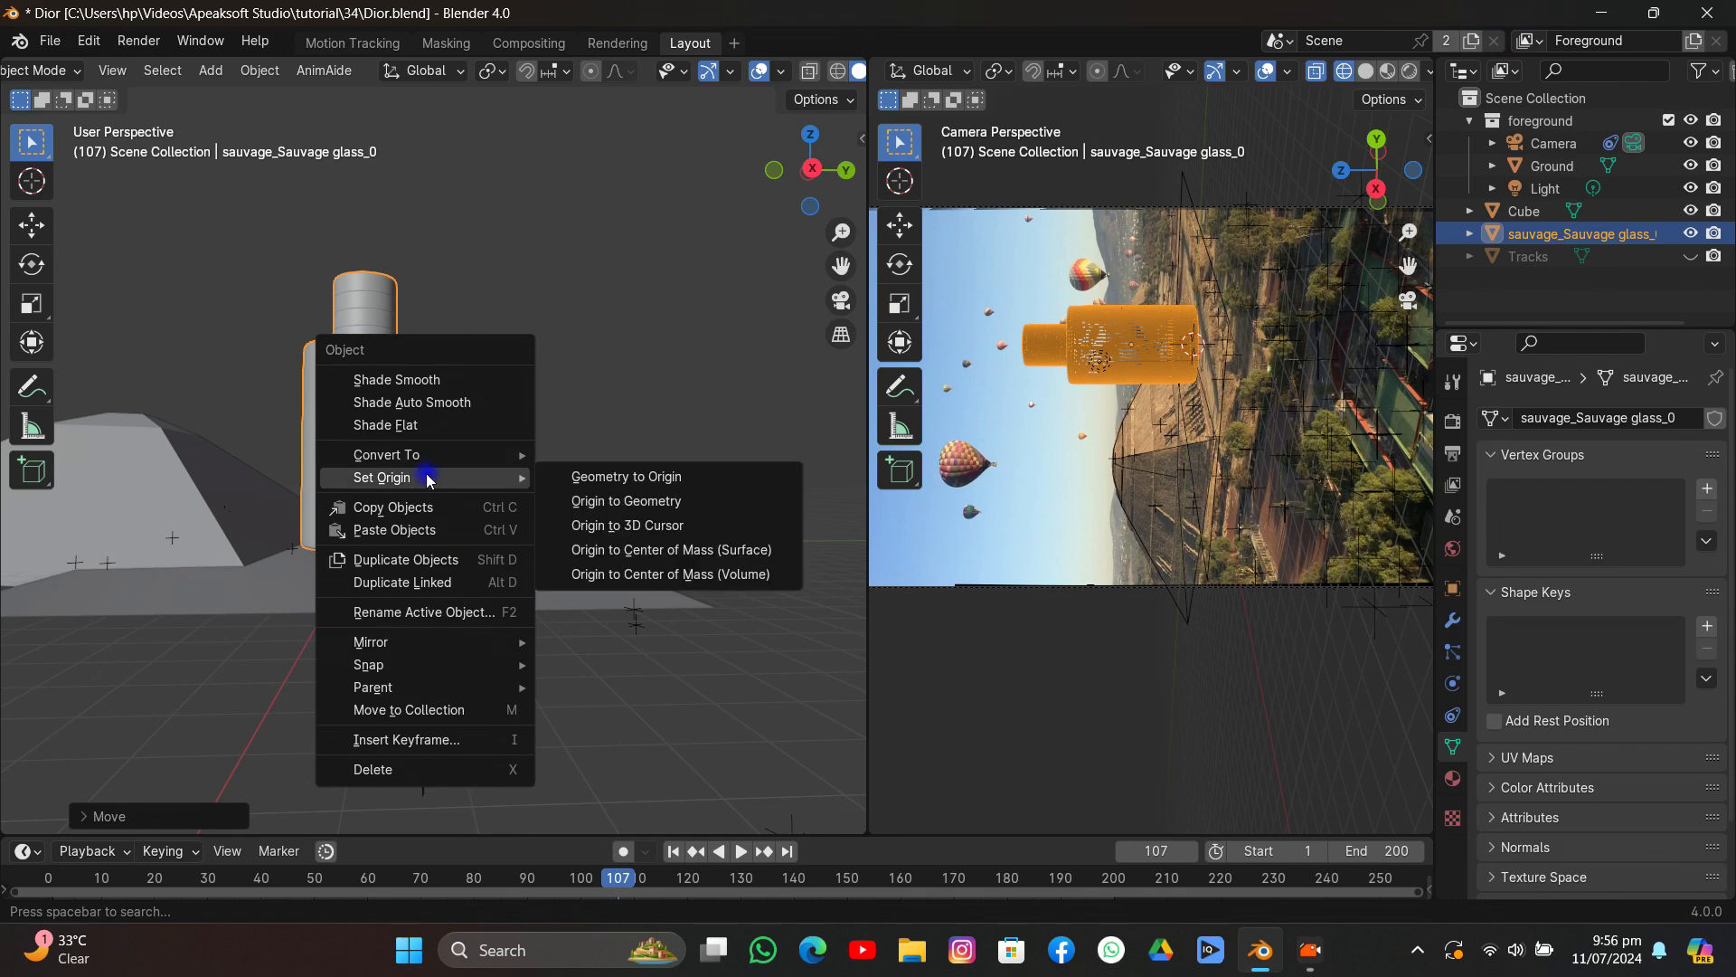
{"action": "left_click", "coordinate": [618, 526]}
Scale the perfume bottle down uniformly to about two-thirds of its size from its base origin.
{"action": "left_click", "coordinate": [811, 170]}
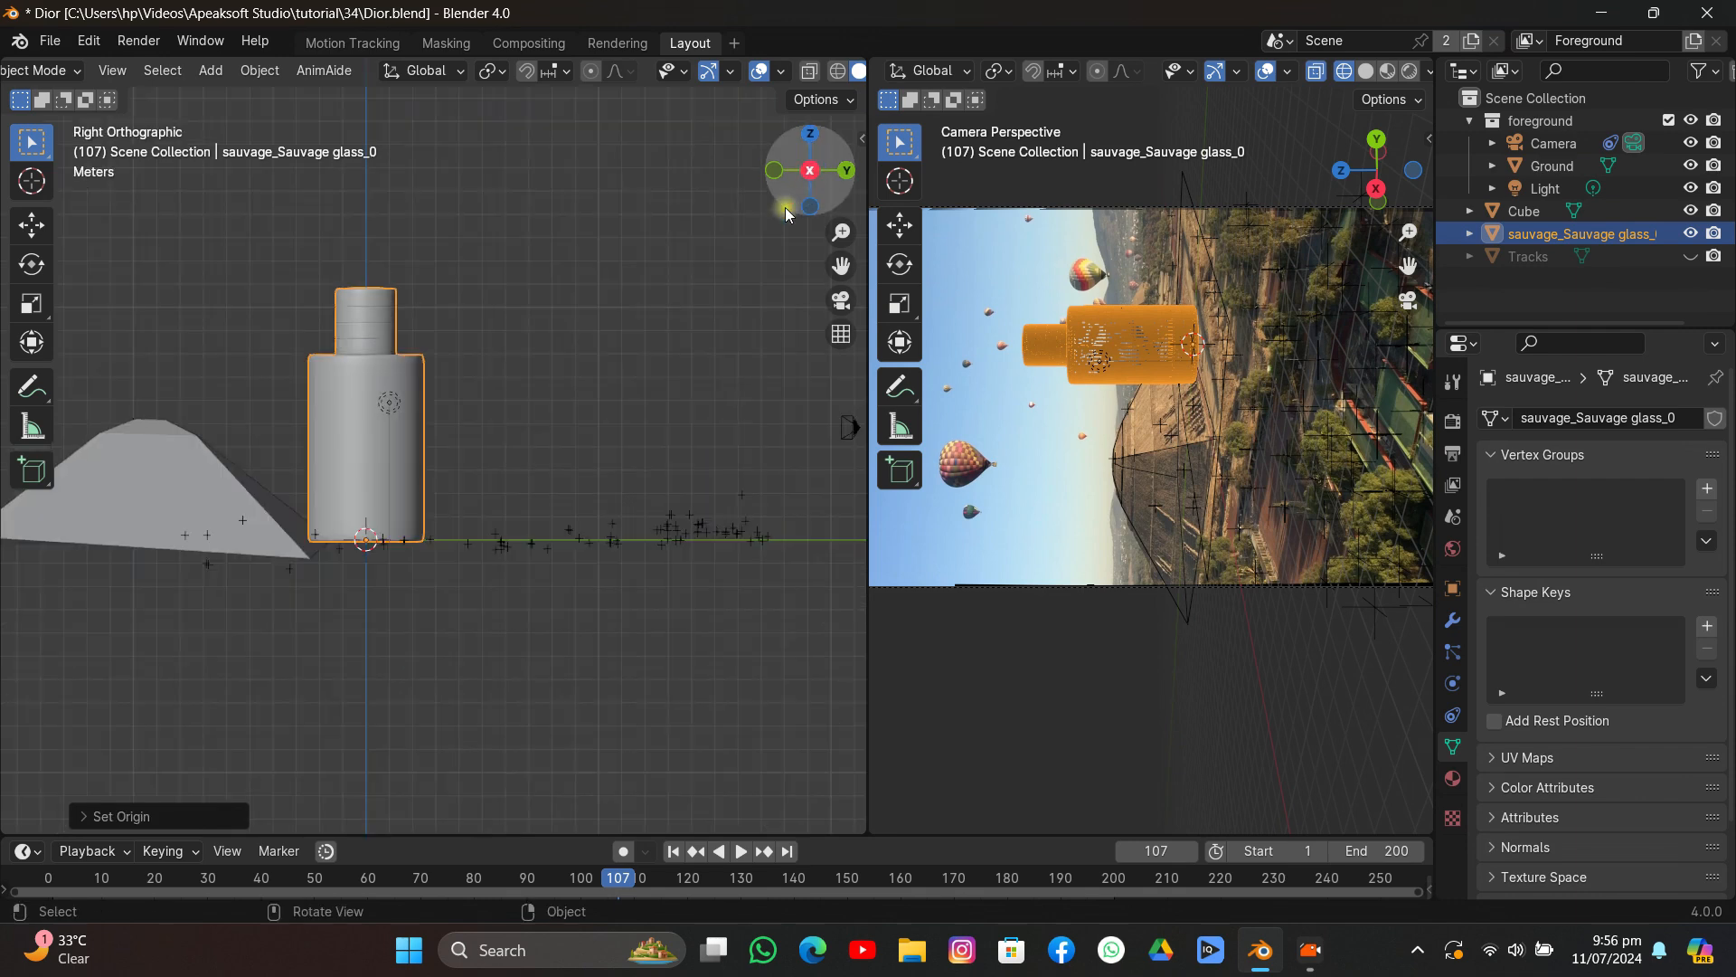
{"action": "scroll", "coordinate": [589, 383], "scroll_direction": "up", "scroll_amount": 4}
{"action": "middle_click_drag", "start_coordinate": [586, 380], "coordinate": [518, 349]}
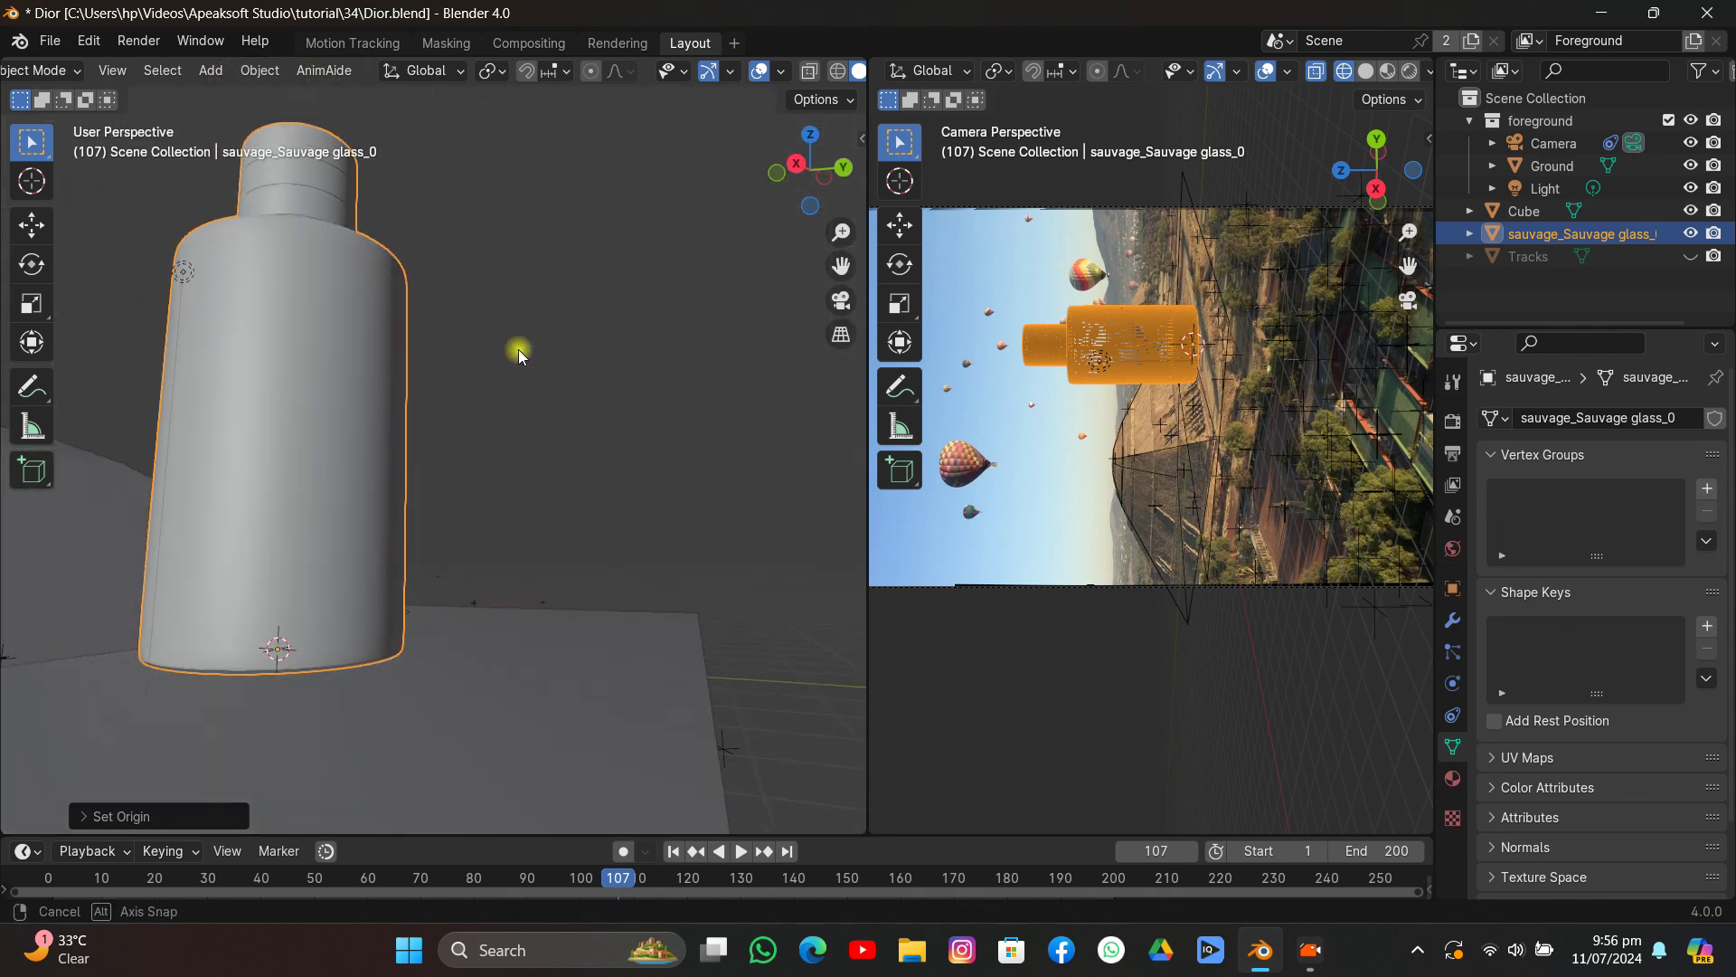
{"action": "scroll", "coordinate": [1233, 378], "scroll_direction": "up", "scroll_amount": 3}
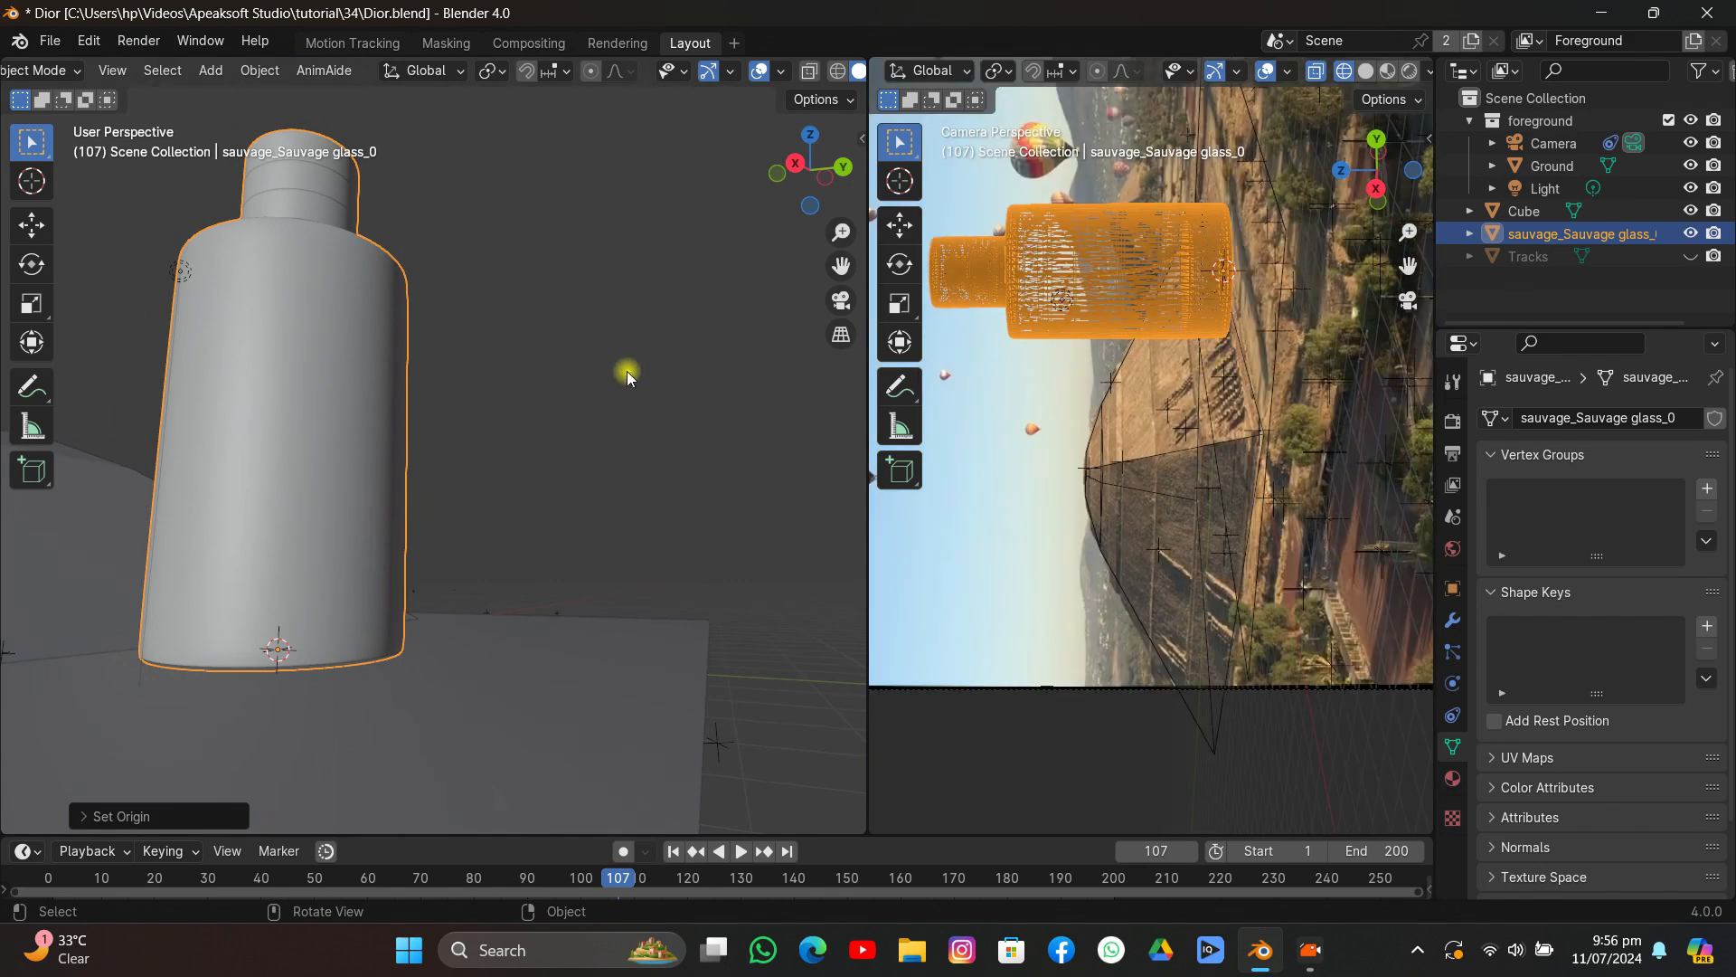
{"action": "key", "text": "s"}
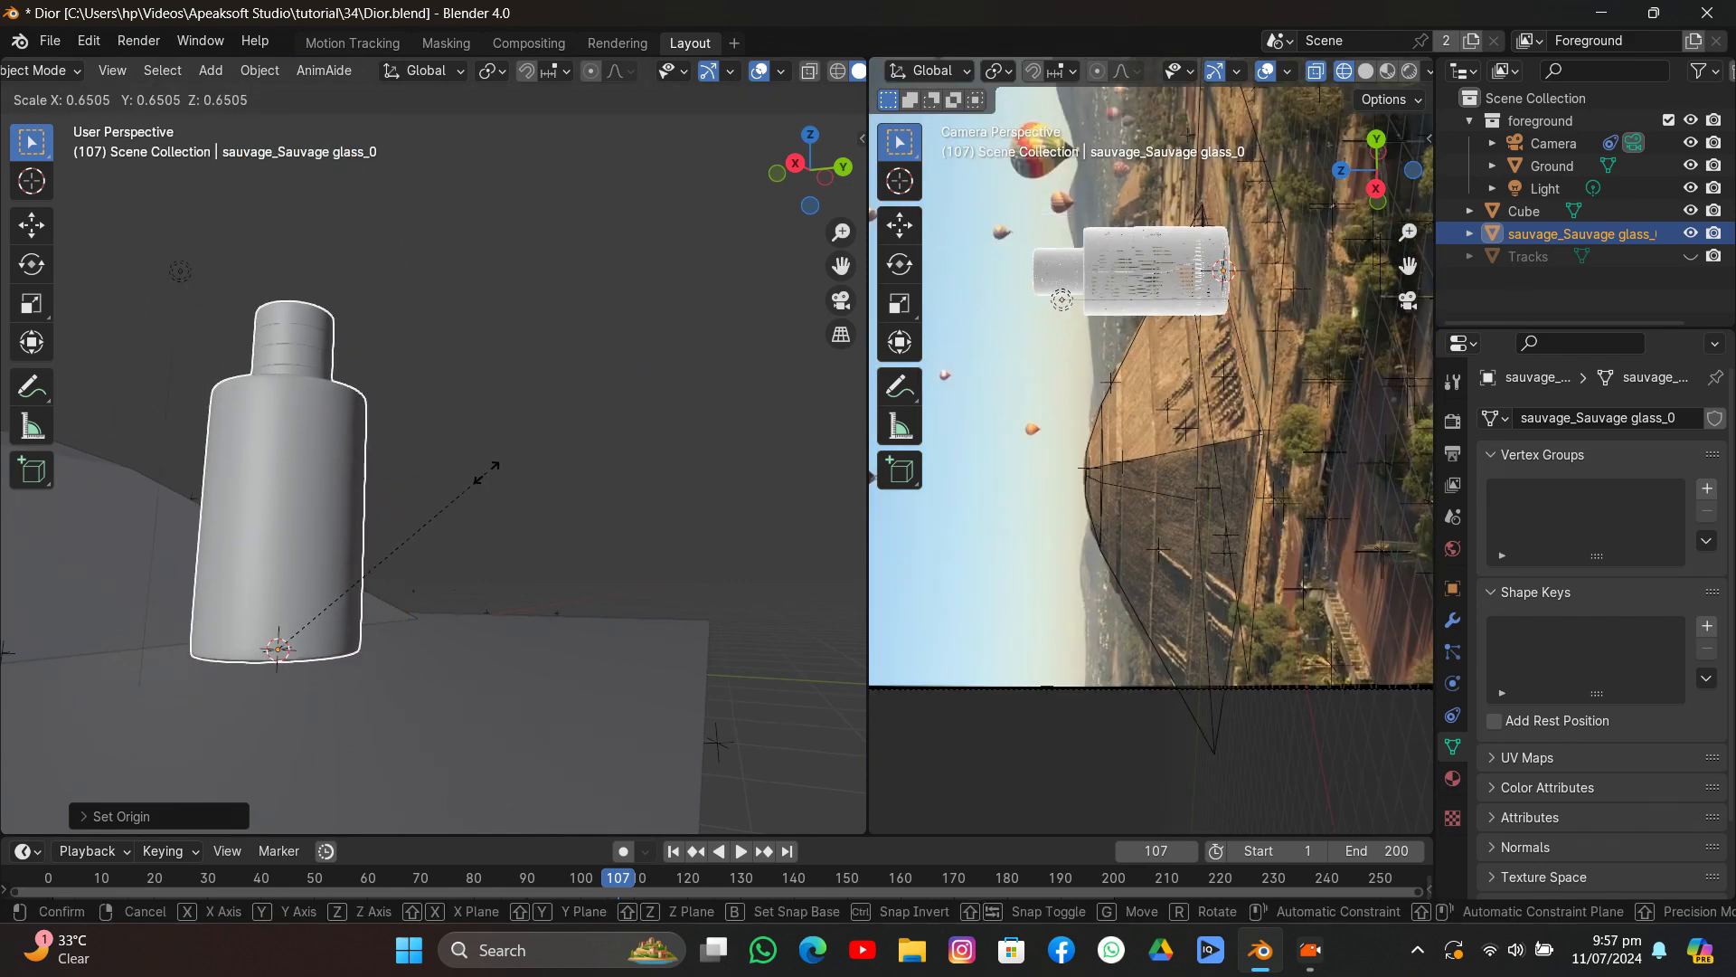
{"action": "left_click", "coordinate": [489, 469]}
Move the bottle along global Y and X to about X 1.62 m, Y 2.02 m, in front of the pyramid.
{"action": "scroll", "coordinate": [432, 518], "scroll_direction": "down", "scroll_amount": 2}
{"action": "middle_click_drag", "start_coordinate": [431, 516], "coordinate": [495, 556]}
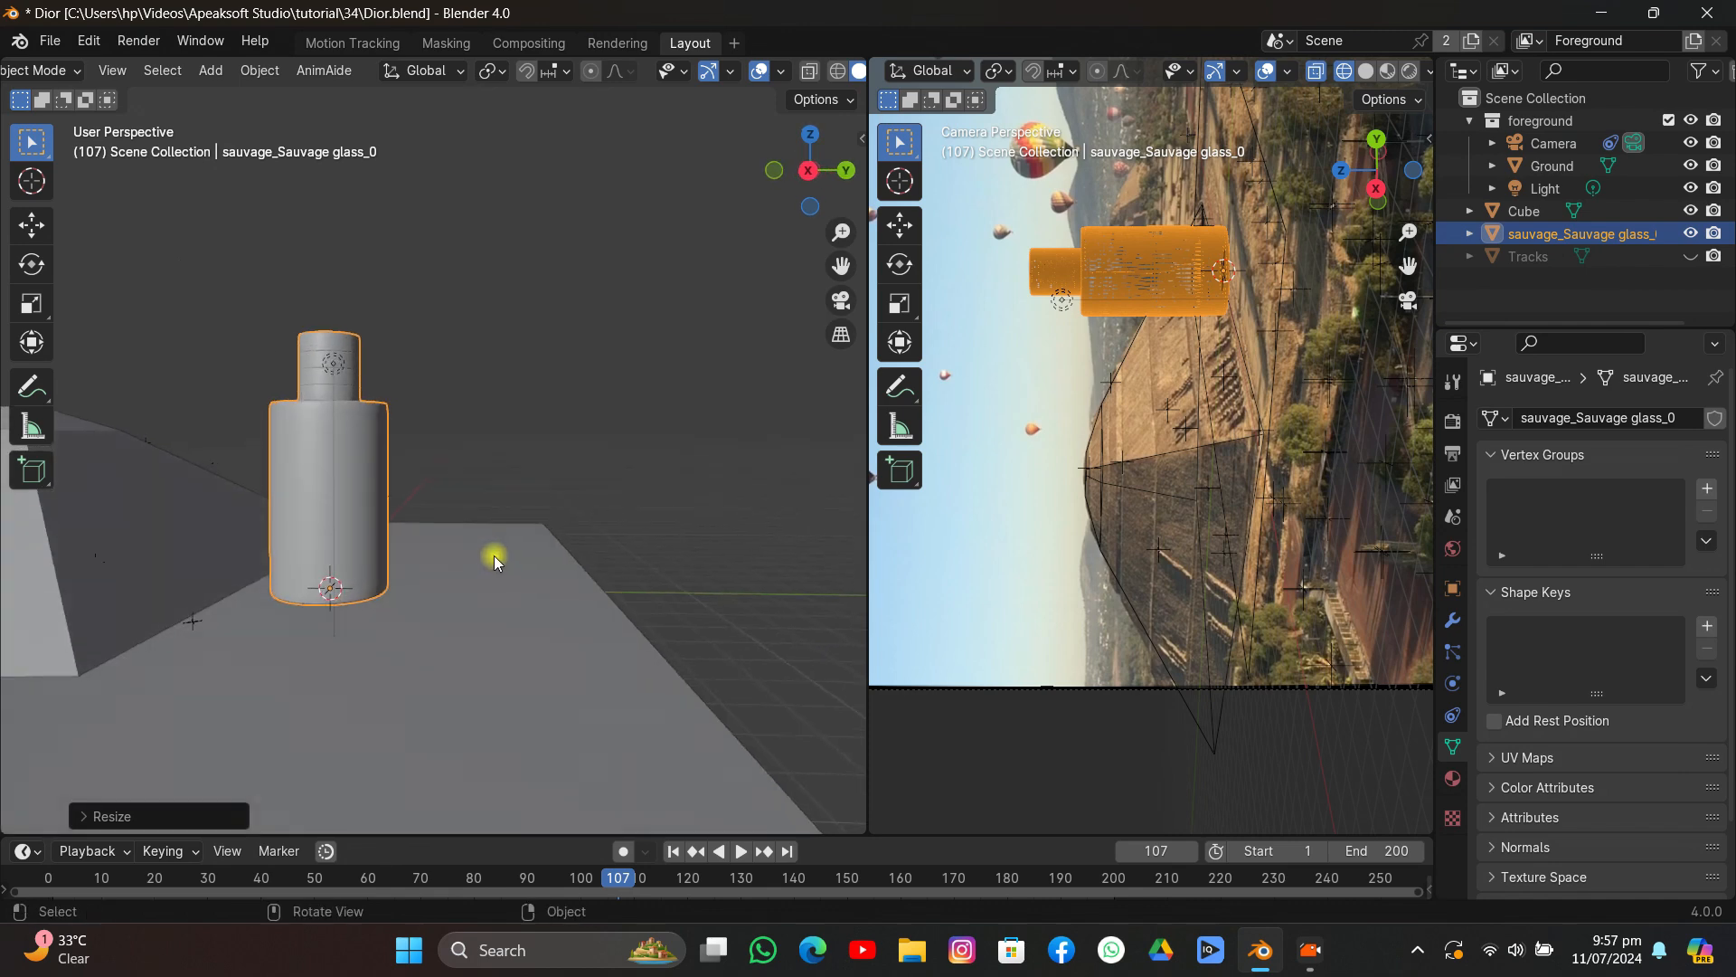
{"action": "scroll", "coordinate": [489, 556], "scroll_direction": "down", "scroll_amount": 3}
{"action": "key", "text": "g"}
{"action": "key", "text": "y"}
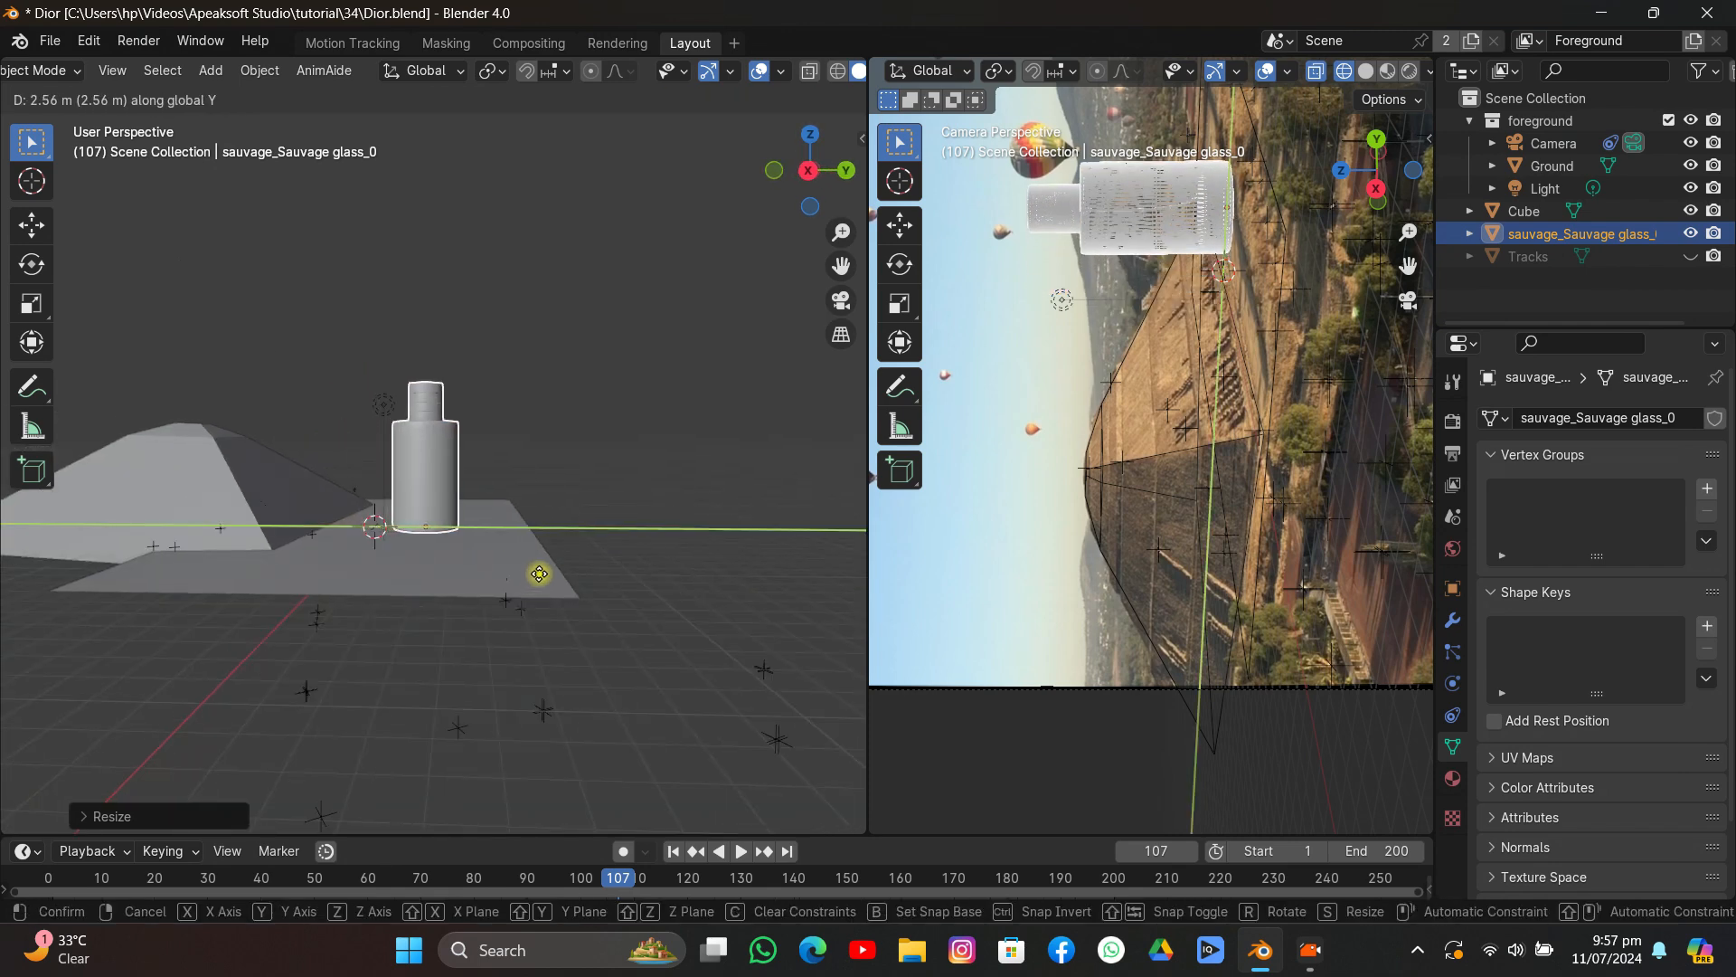
{"action": "key", "text": "x"}
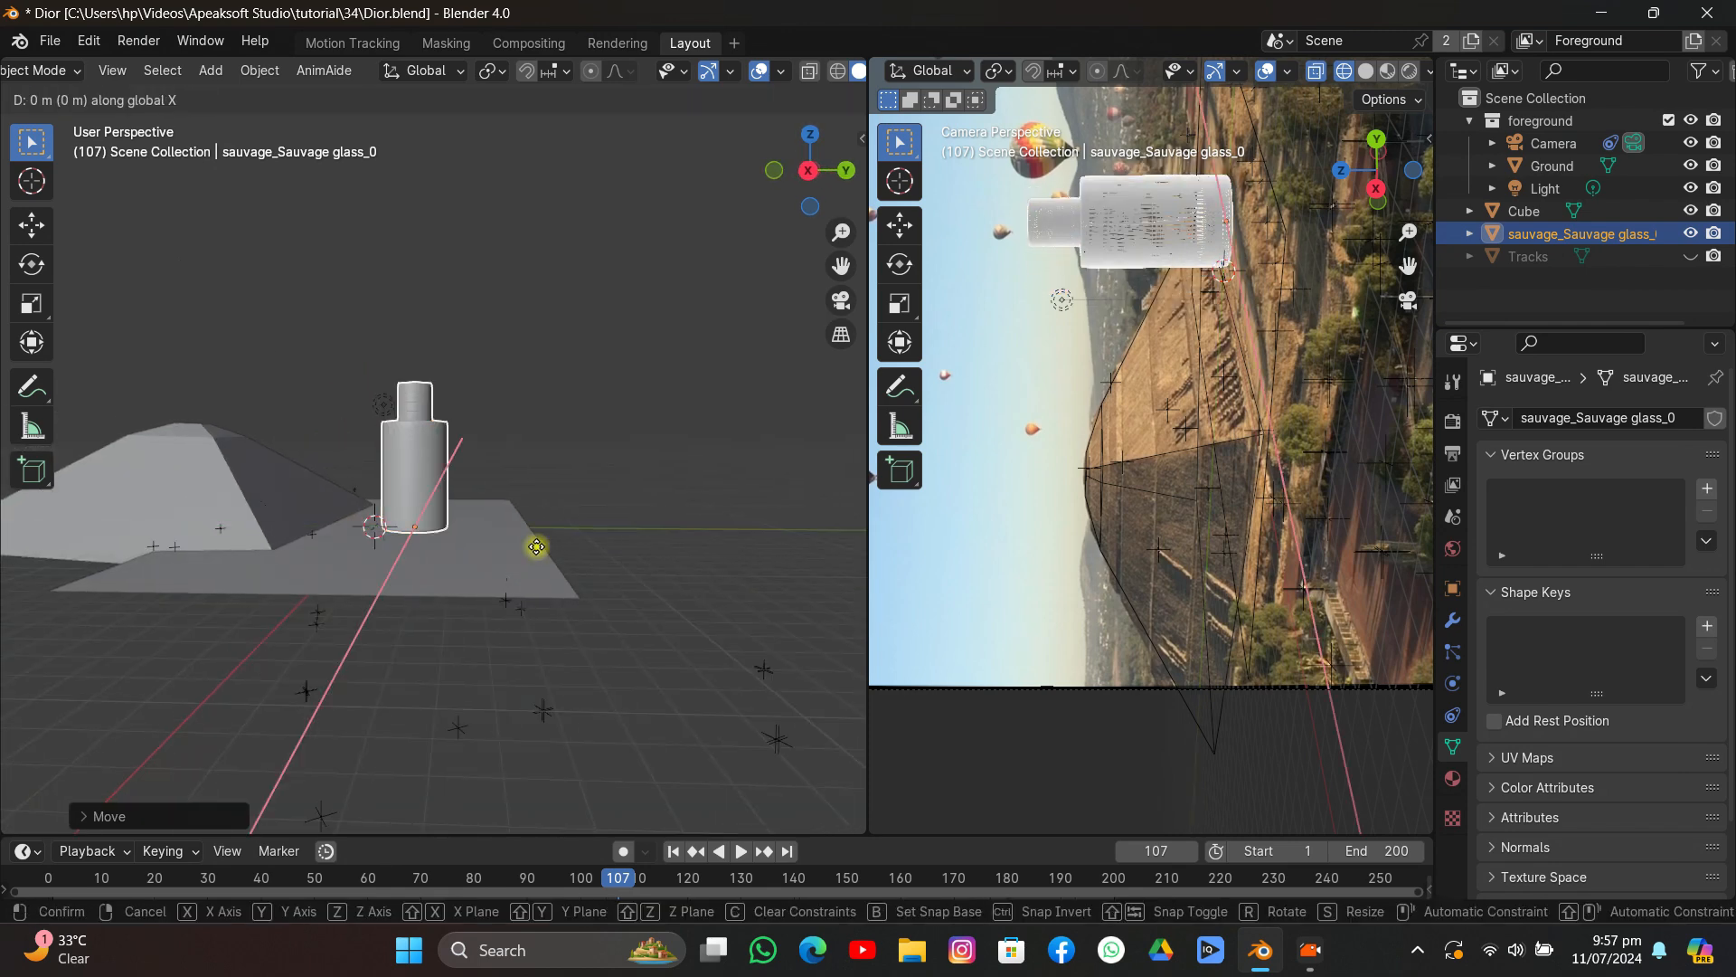
{"action": "left_click", "coordinate": [539, 570]}
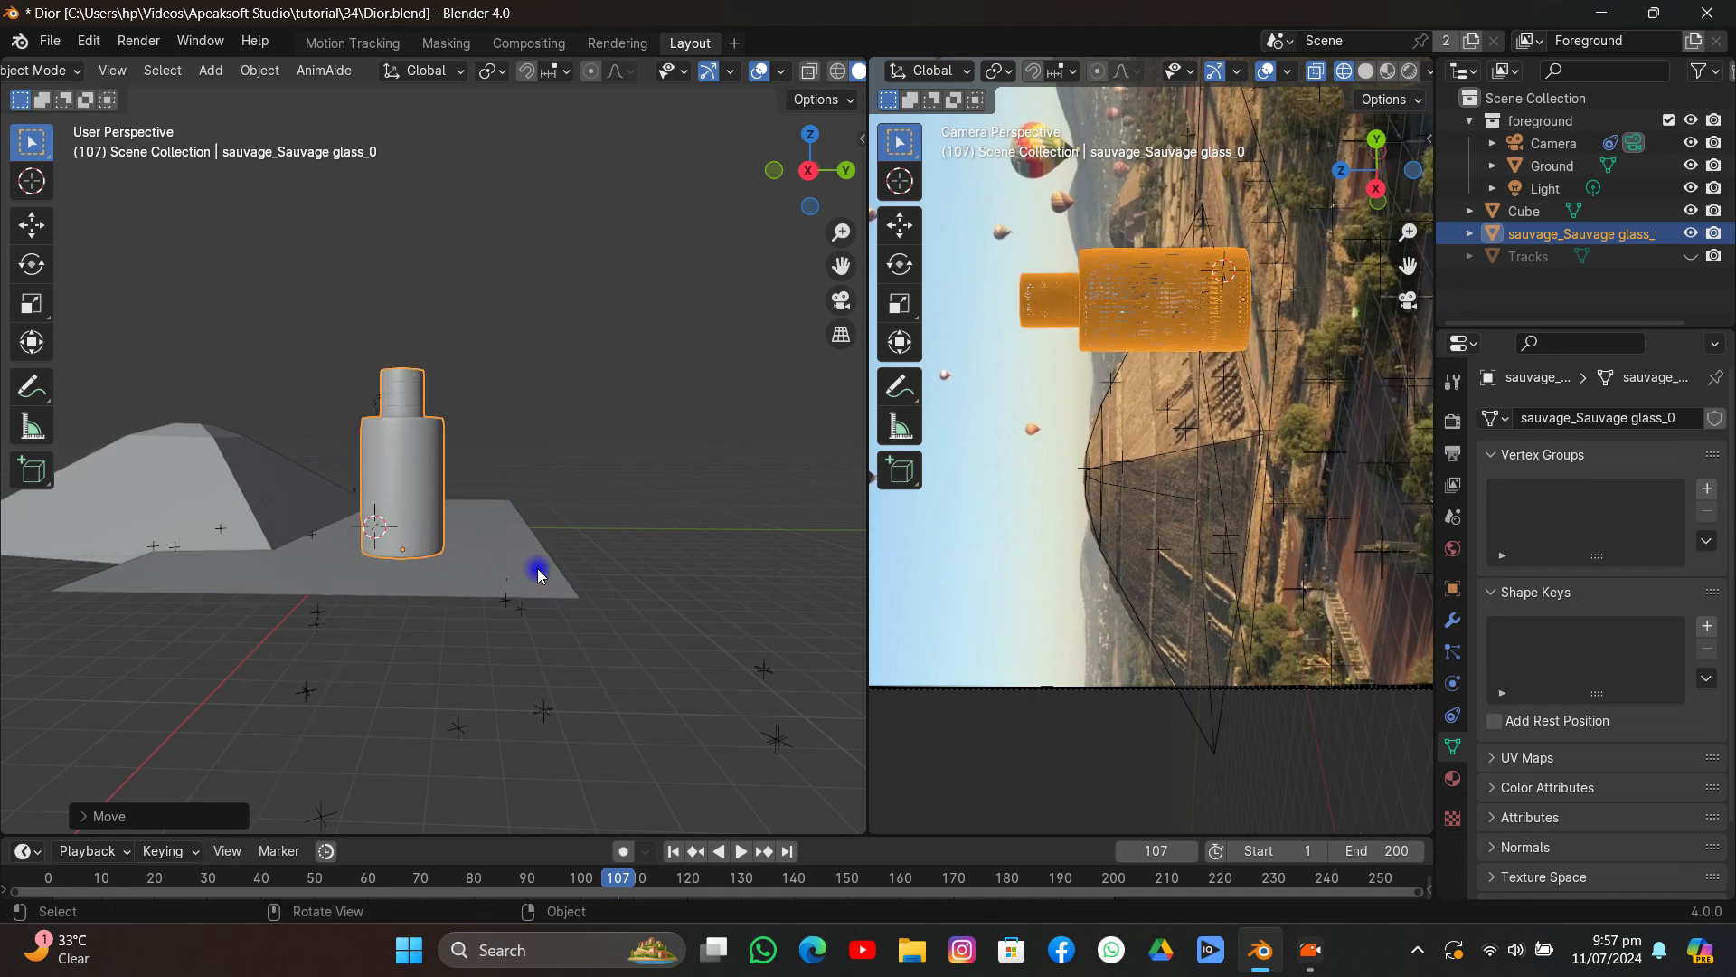
{"action": "middle_click_drag", "start_coordinate": [539, 570], "coordinate": [414, 594]}
{"action": "key", "text": "g"}
{"action": "key", "text": "x"}
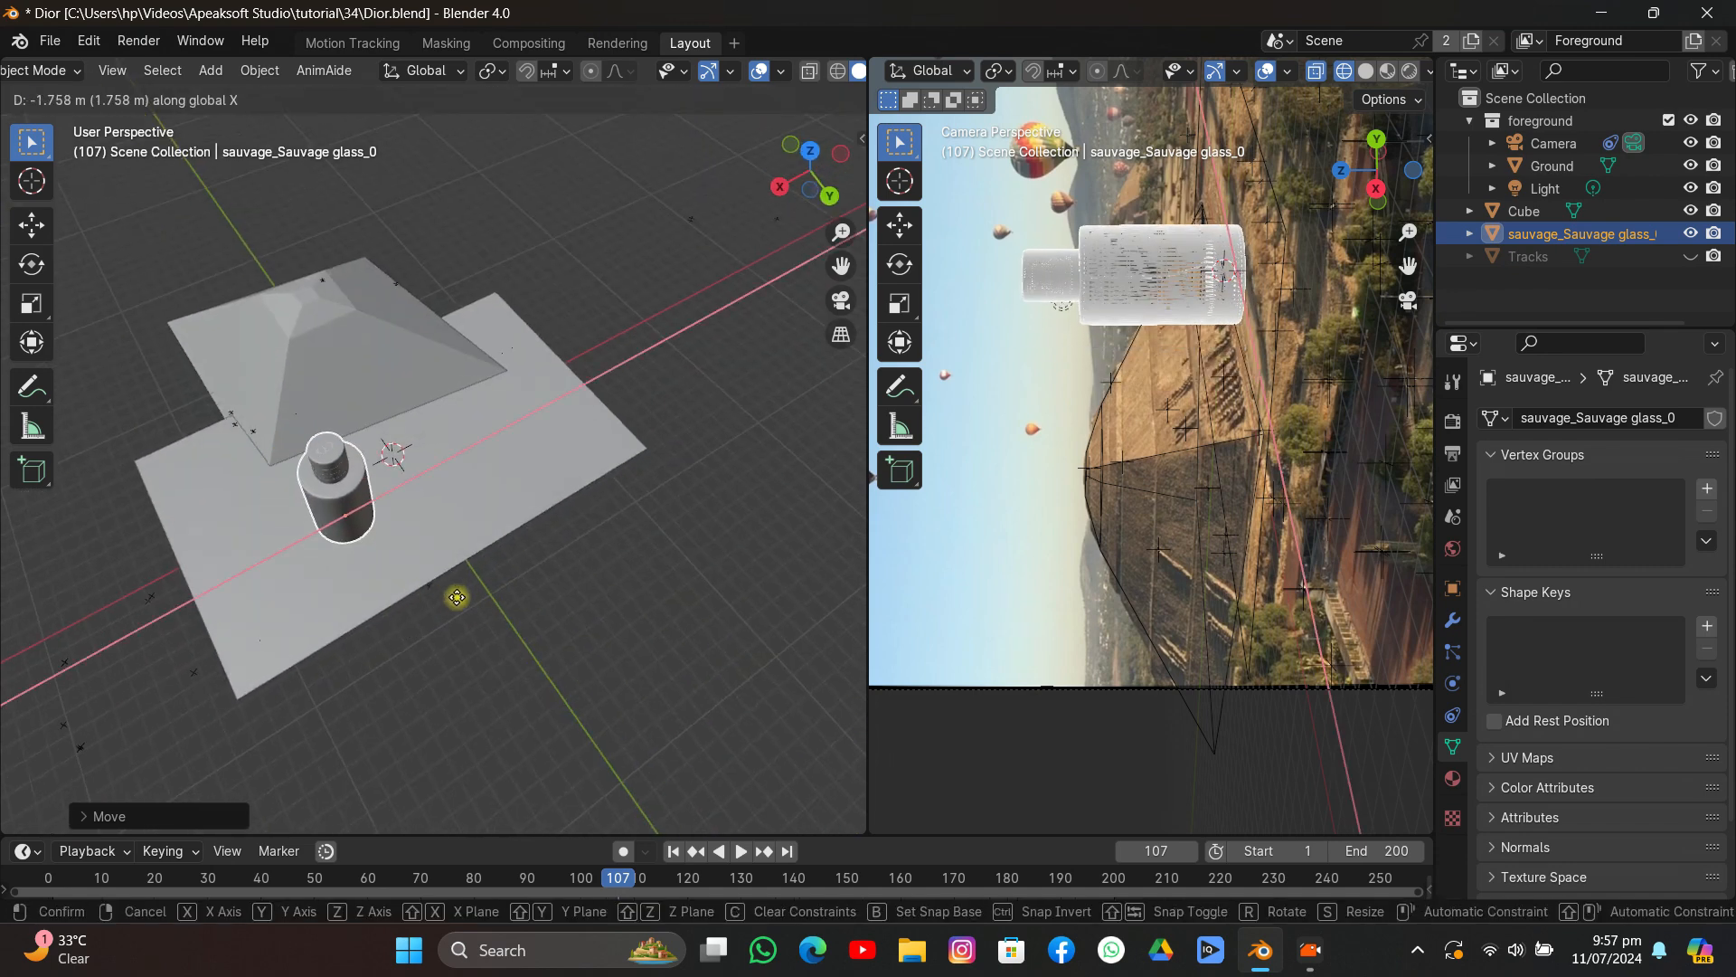
{"action": "left_click", "coordinate": [500, 589]}
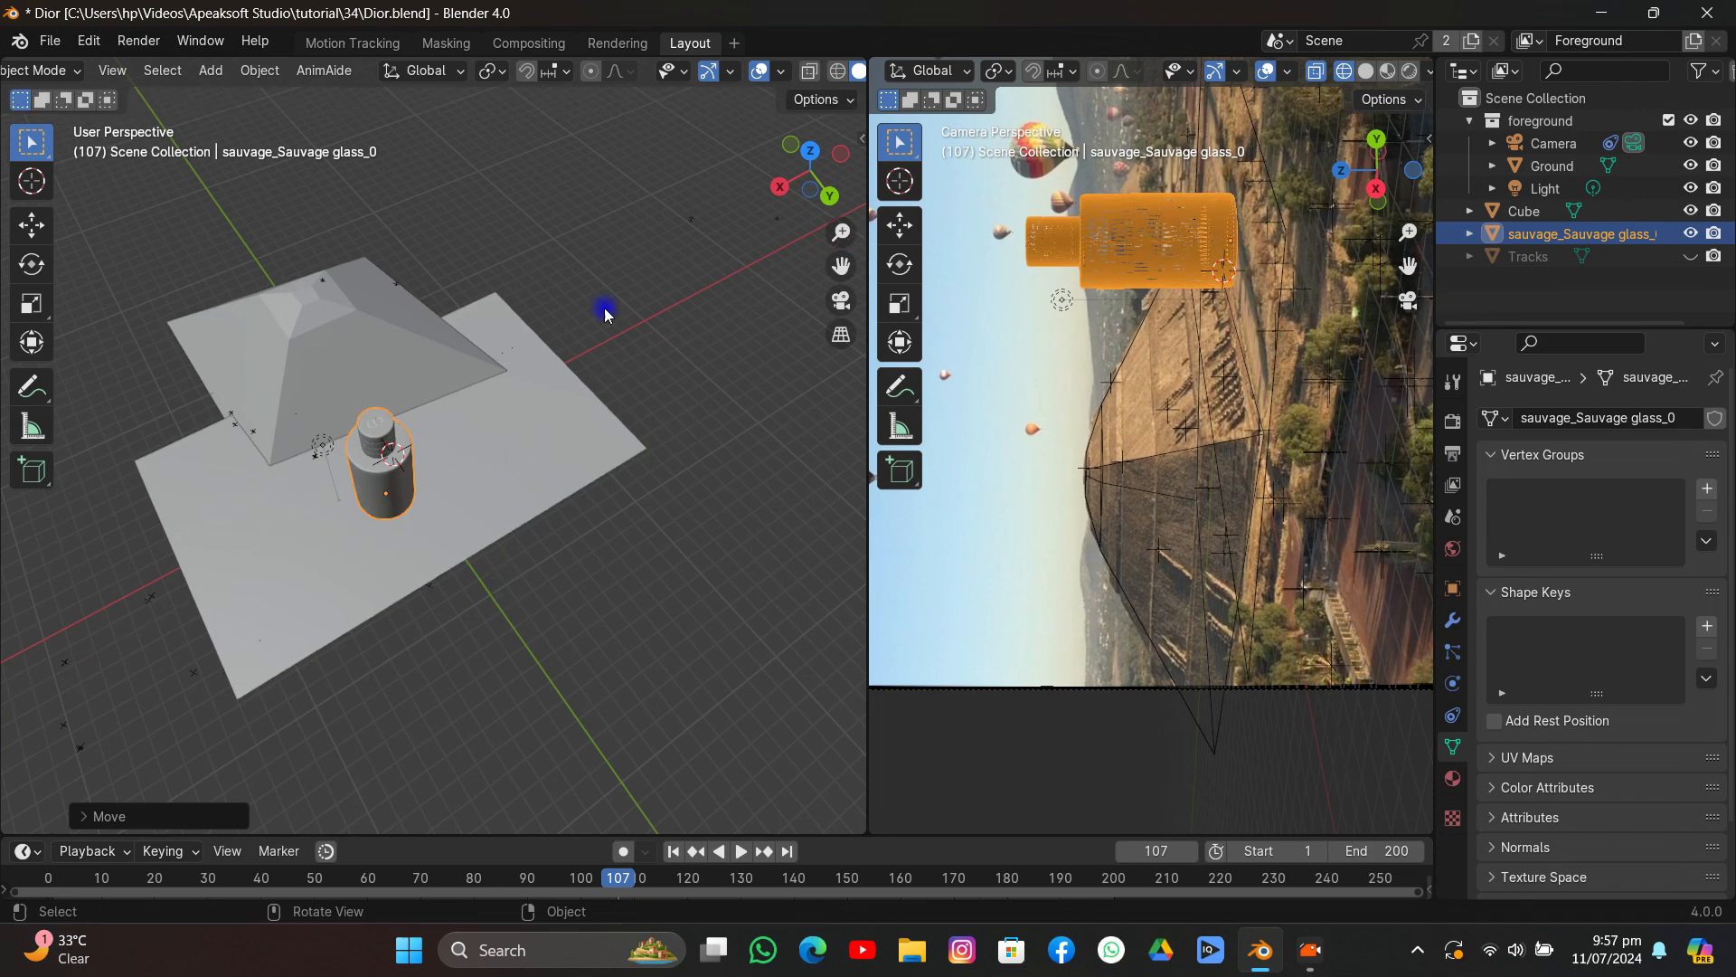
Show the camera view in solid shading and adjust the bottle's height along global Z to about 0.047 m.
{"action": "middle_click_drag", "start_coordinate": [604, 311], "coordinate": [670, 263]}
{"action": "left_click", "coordinate": [1364, 73]}
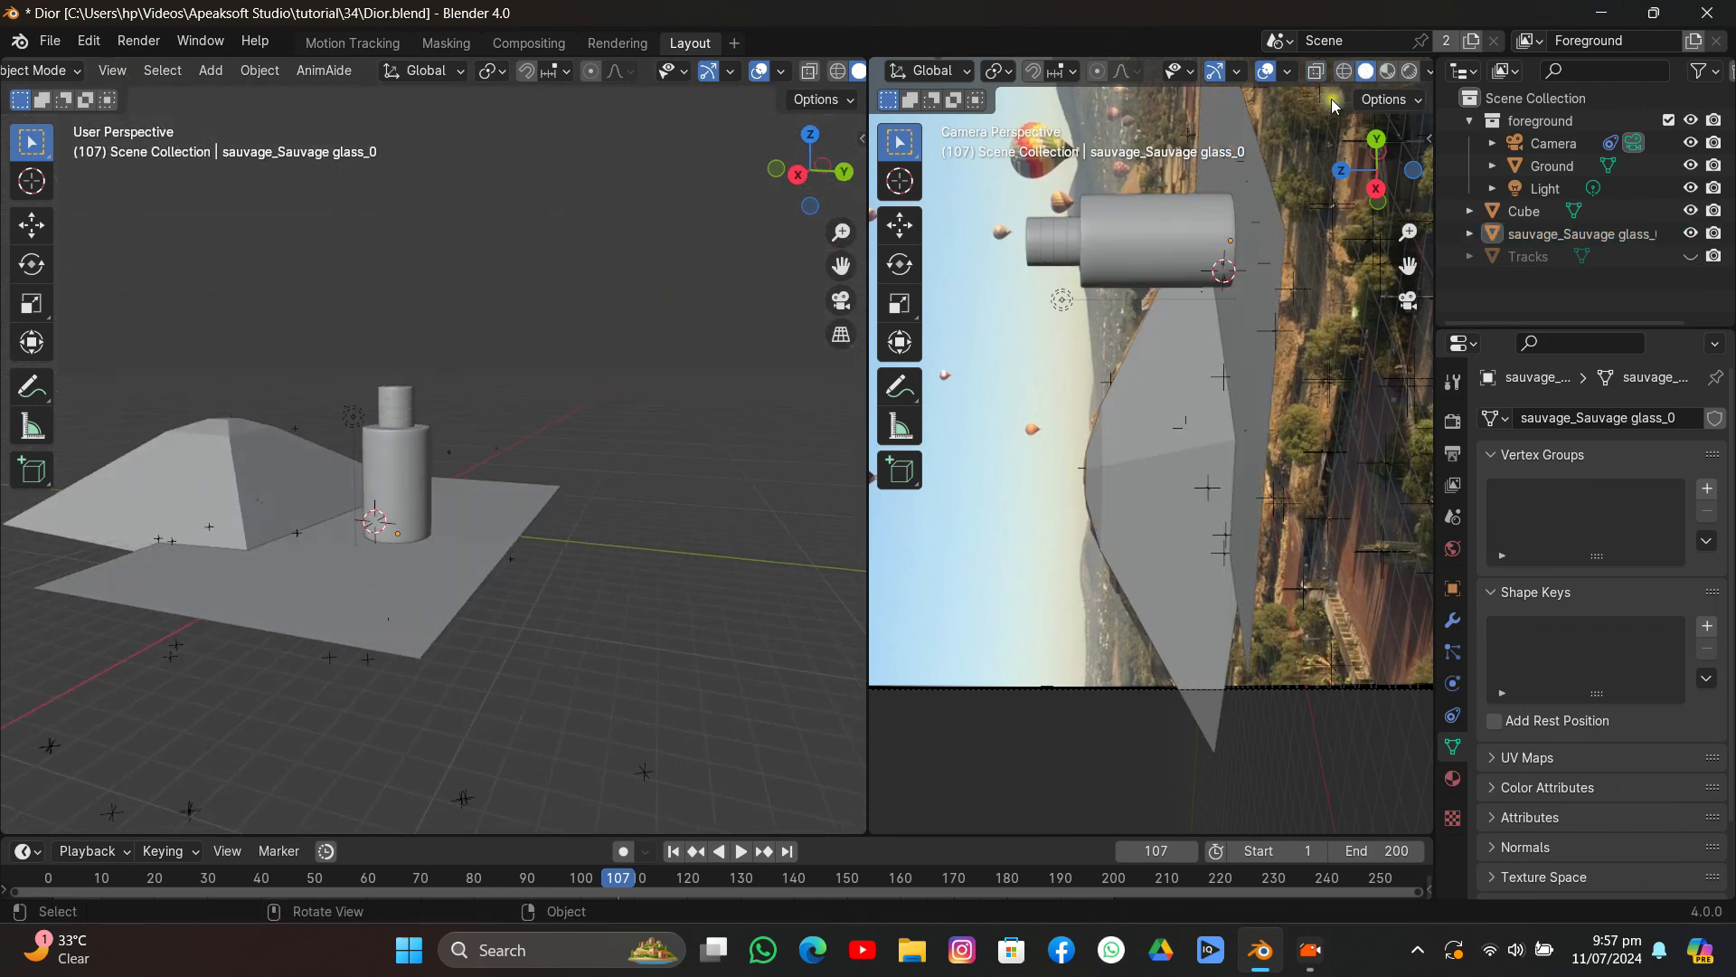
{"action": "left_click", "coordinate": [1183, 214]}
{"action": "scroll", "coordinate": [546, 435], "scroll_direction": "up", "scroll_amount": 6}
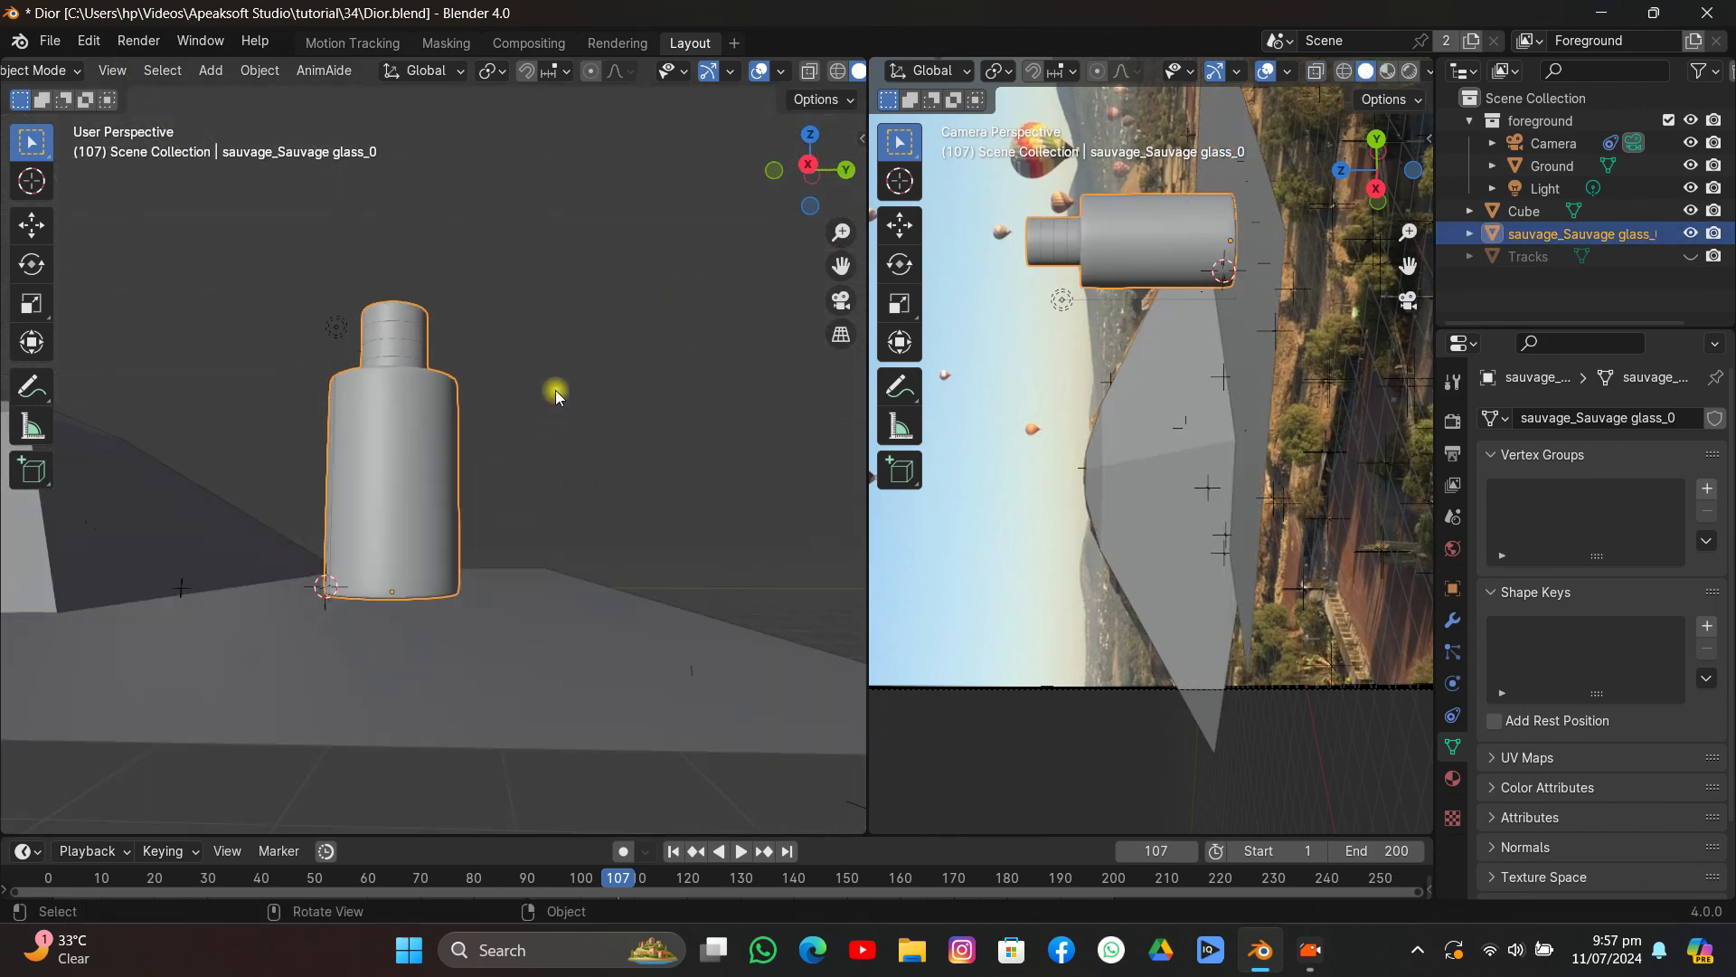
{"action": "middle_click_drag", "start_coordinate": [554, 389], "coordinate": [554, 341]}
{"action": "key", "text": "g"}
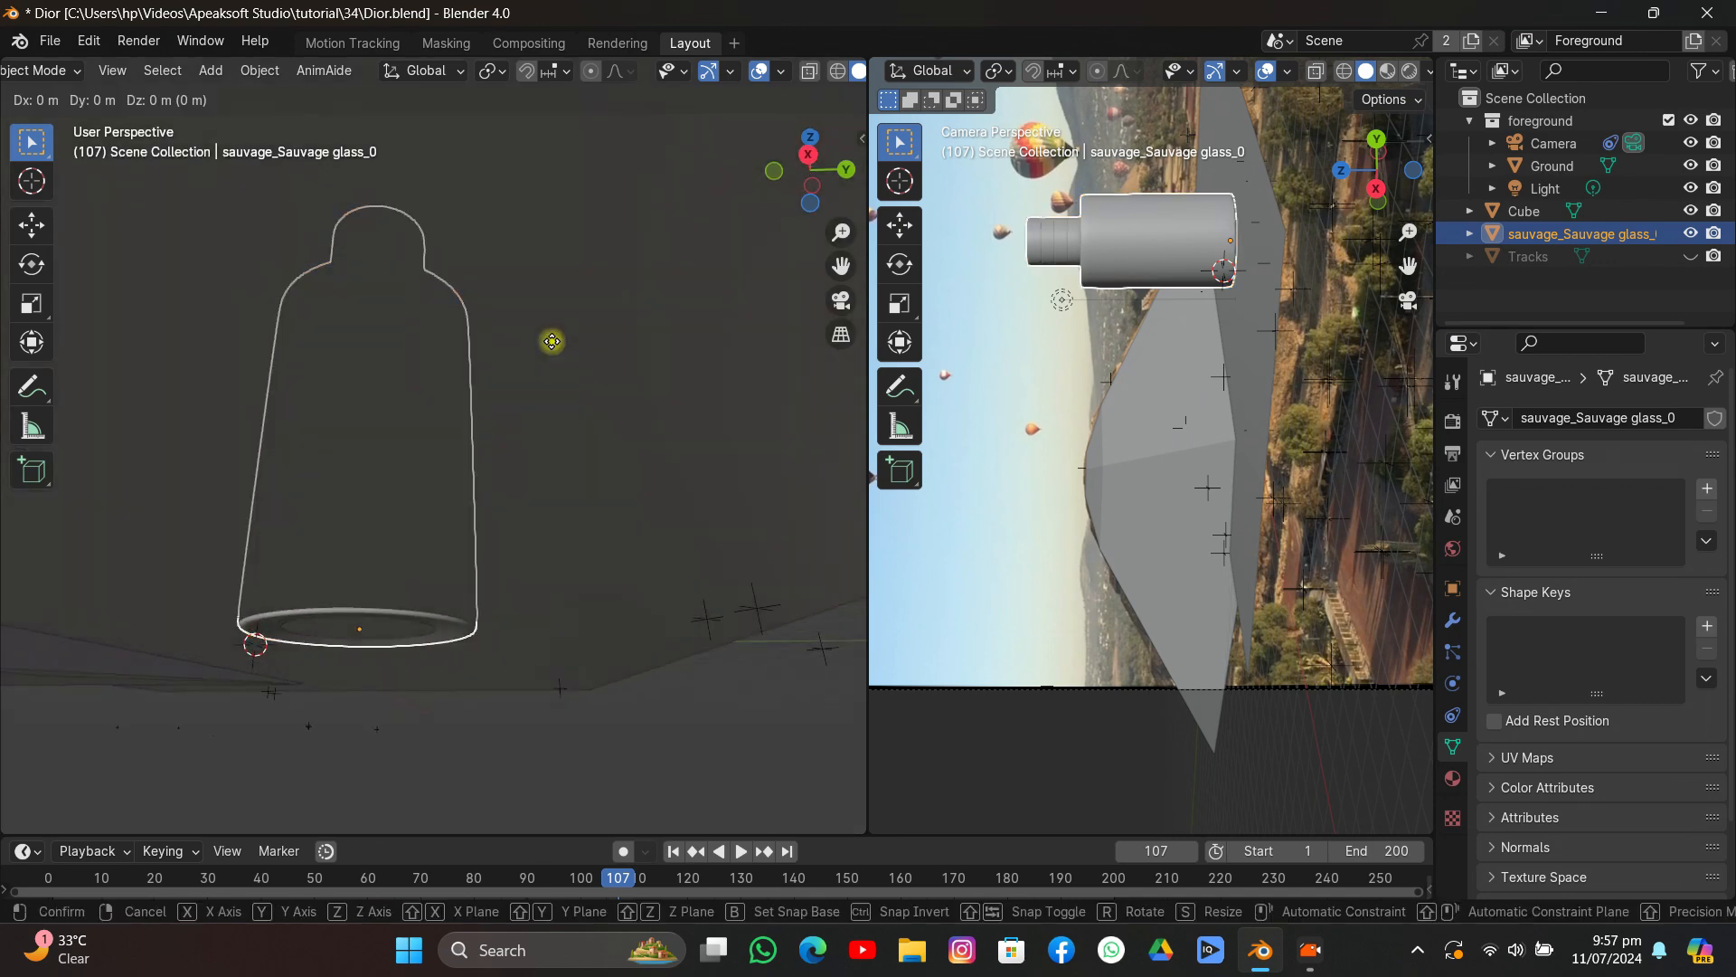
{"action": "key", "text": "z"}
{"action": "left_click", "coordinate": [545, 338]}
Deselect the bottle and save the Dior.blend file.
{"action": "middle_click_drag", "start_coordinate": [544, 340], "coordinate": [548, 400]}
{"action": "left_click", "coordinate": [564, 339]}
{"action": "key", "text": "ctrl+s"}
Unhide the Tracks mesh and delete it from the scene.
{"action": "scroll", "coordinate": [565, 340], "scroll_direction": "down", "scroll_amount": 3}
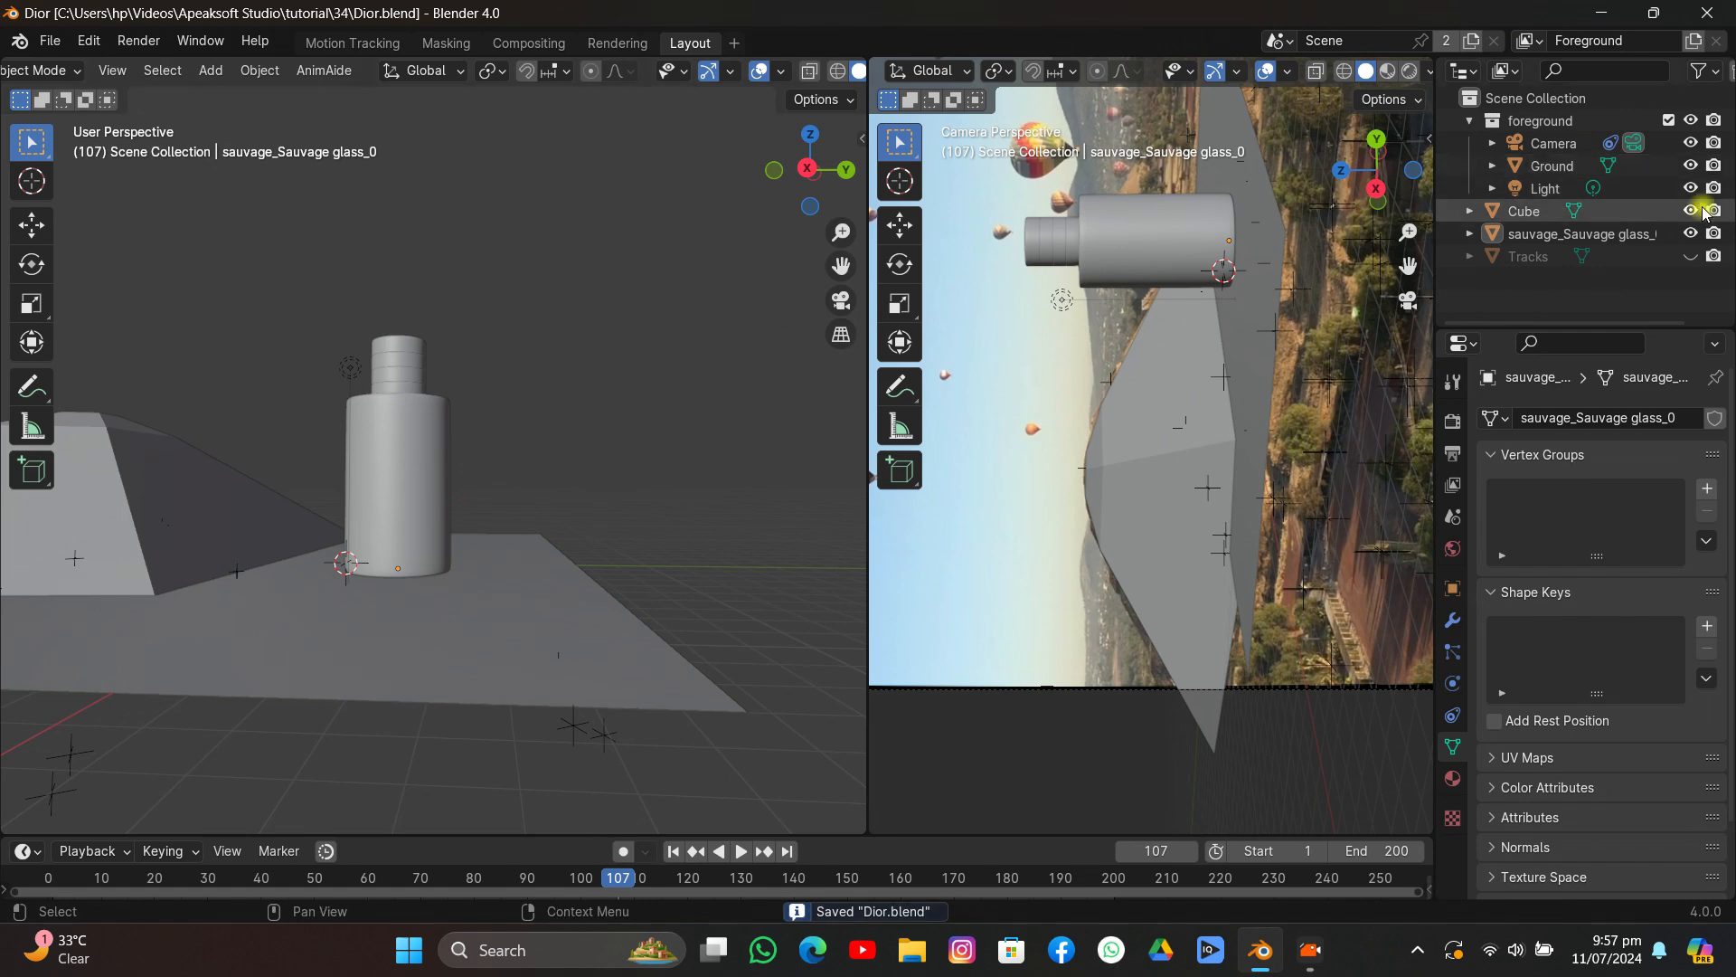
{"action": "left_click", "coordinate": [1694, 256]}
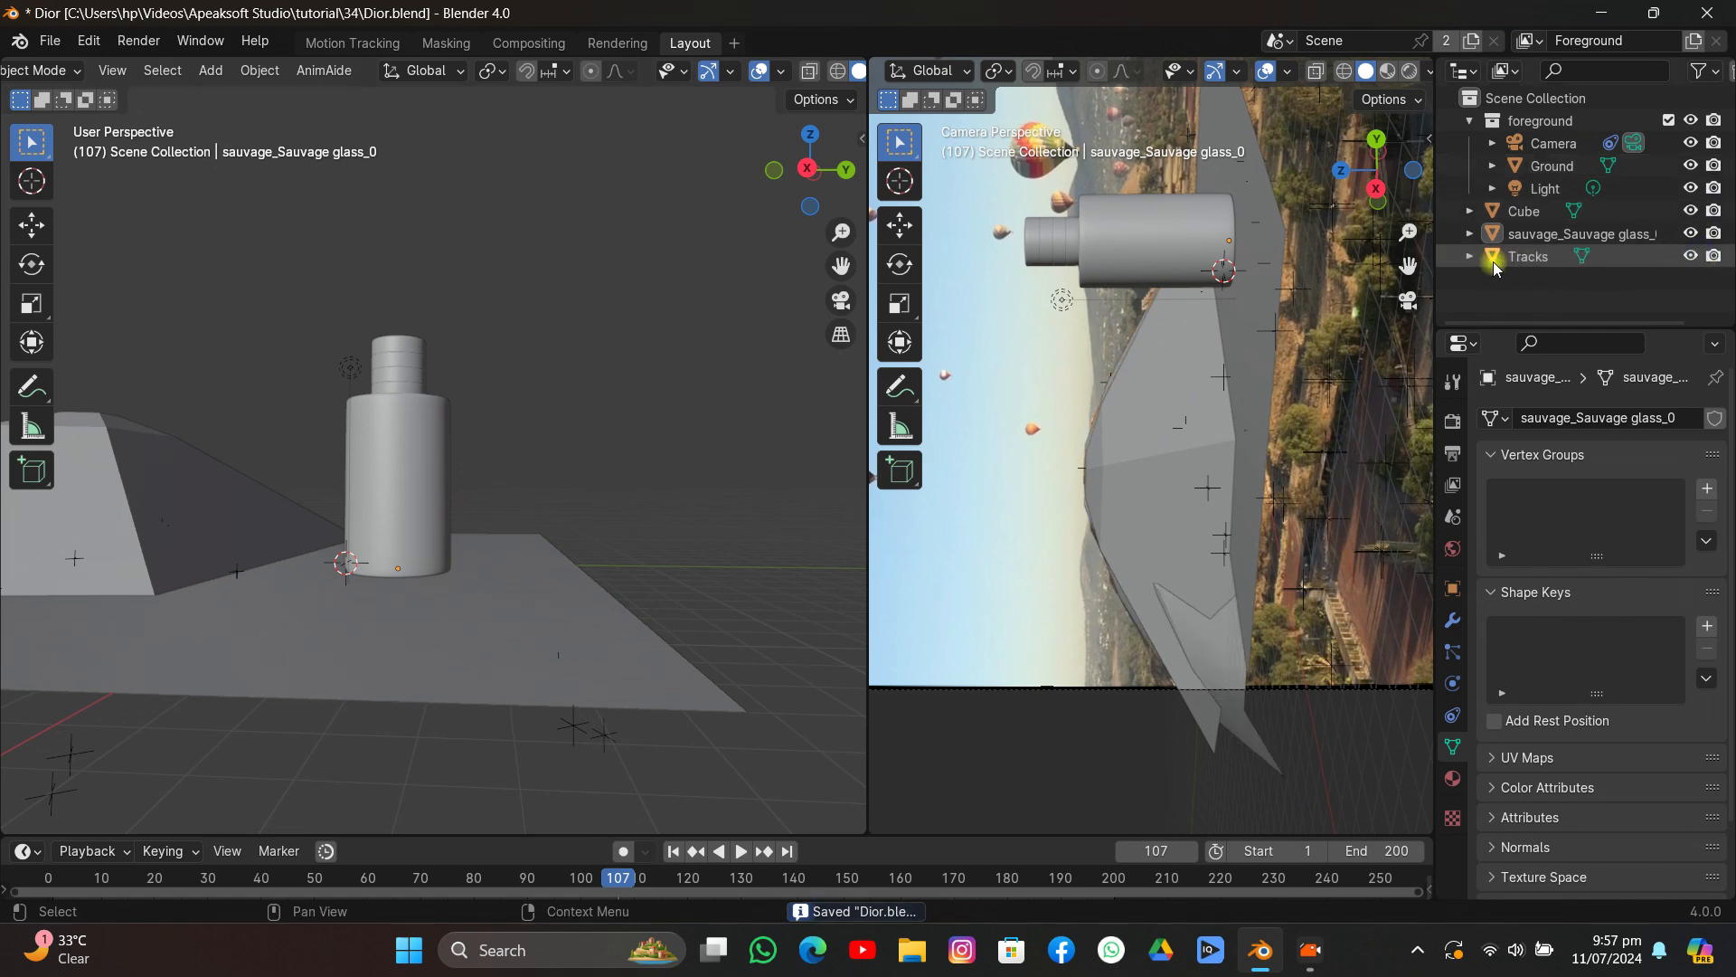
{"action": "left_click", "coordinate": [1528, 257]}
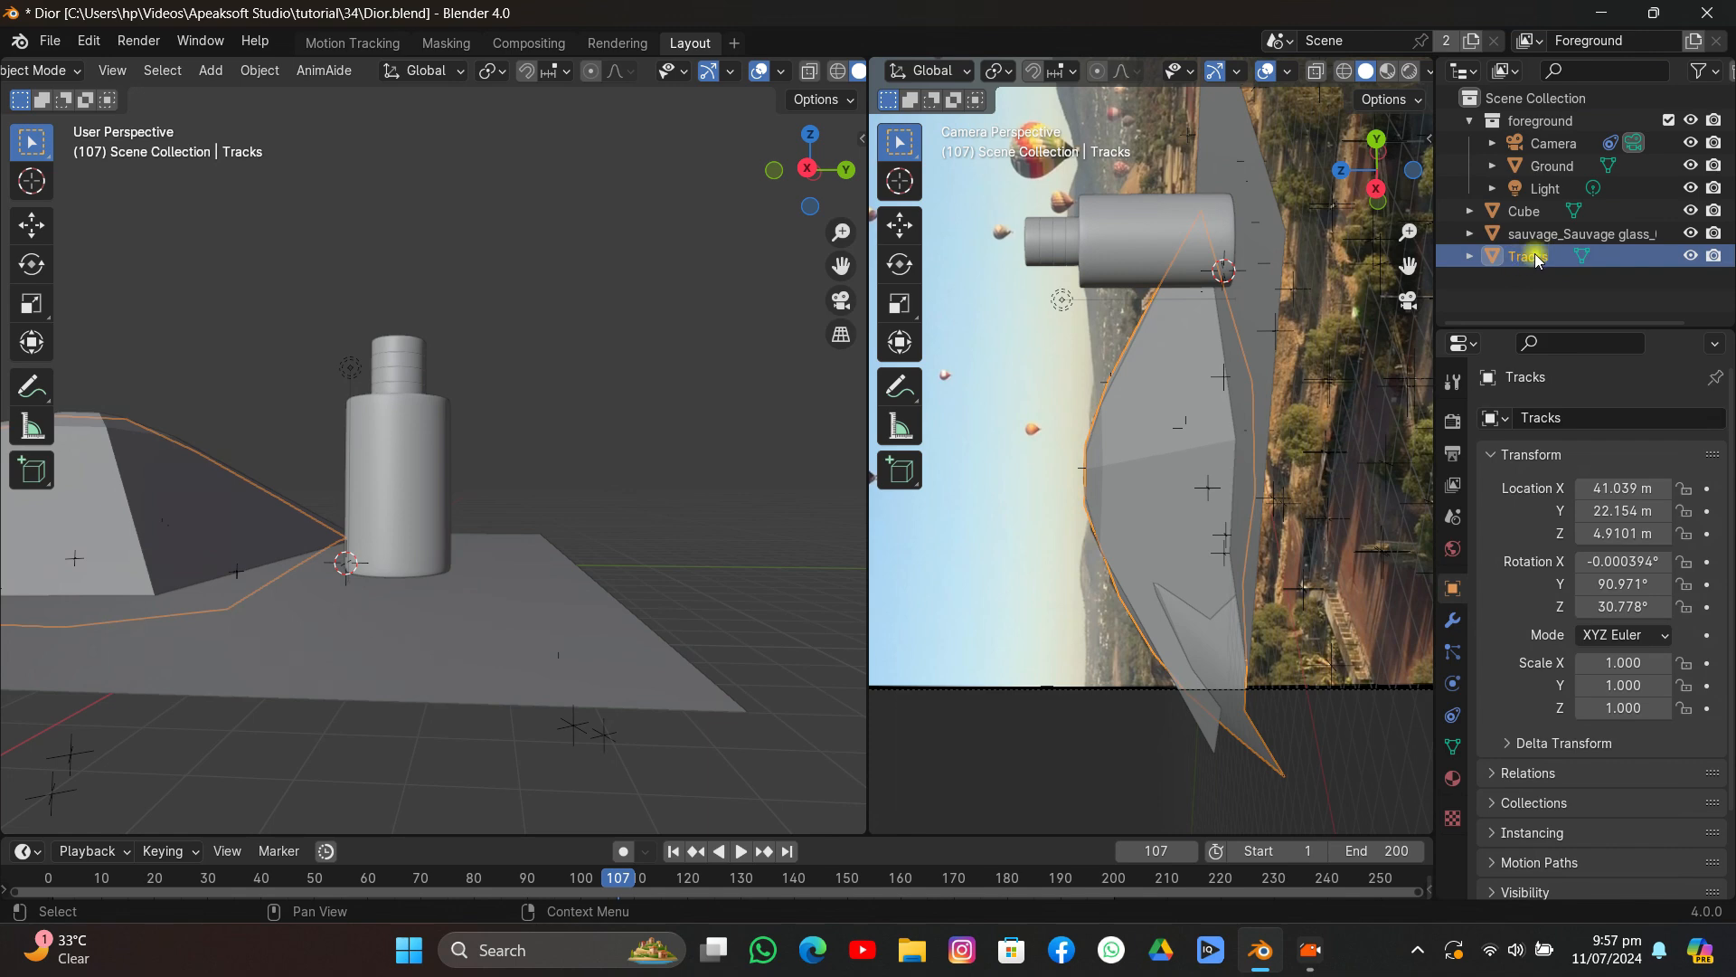
{"action": "key", "text": "x"}
{"action": "scroll", "coordinate": [495, 316], "scroll_direction": "down", "scroll_amount": 3}
Hide the Ground object and play the animation in the camera view to check how the bottle follows the footage.
{"action": "left_click", "coordinate": [419, 449]}
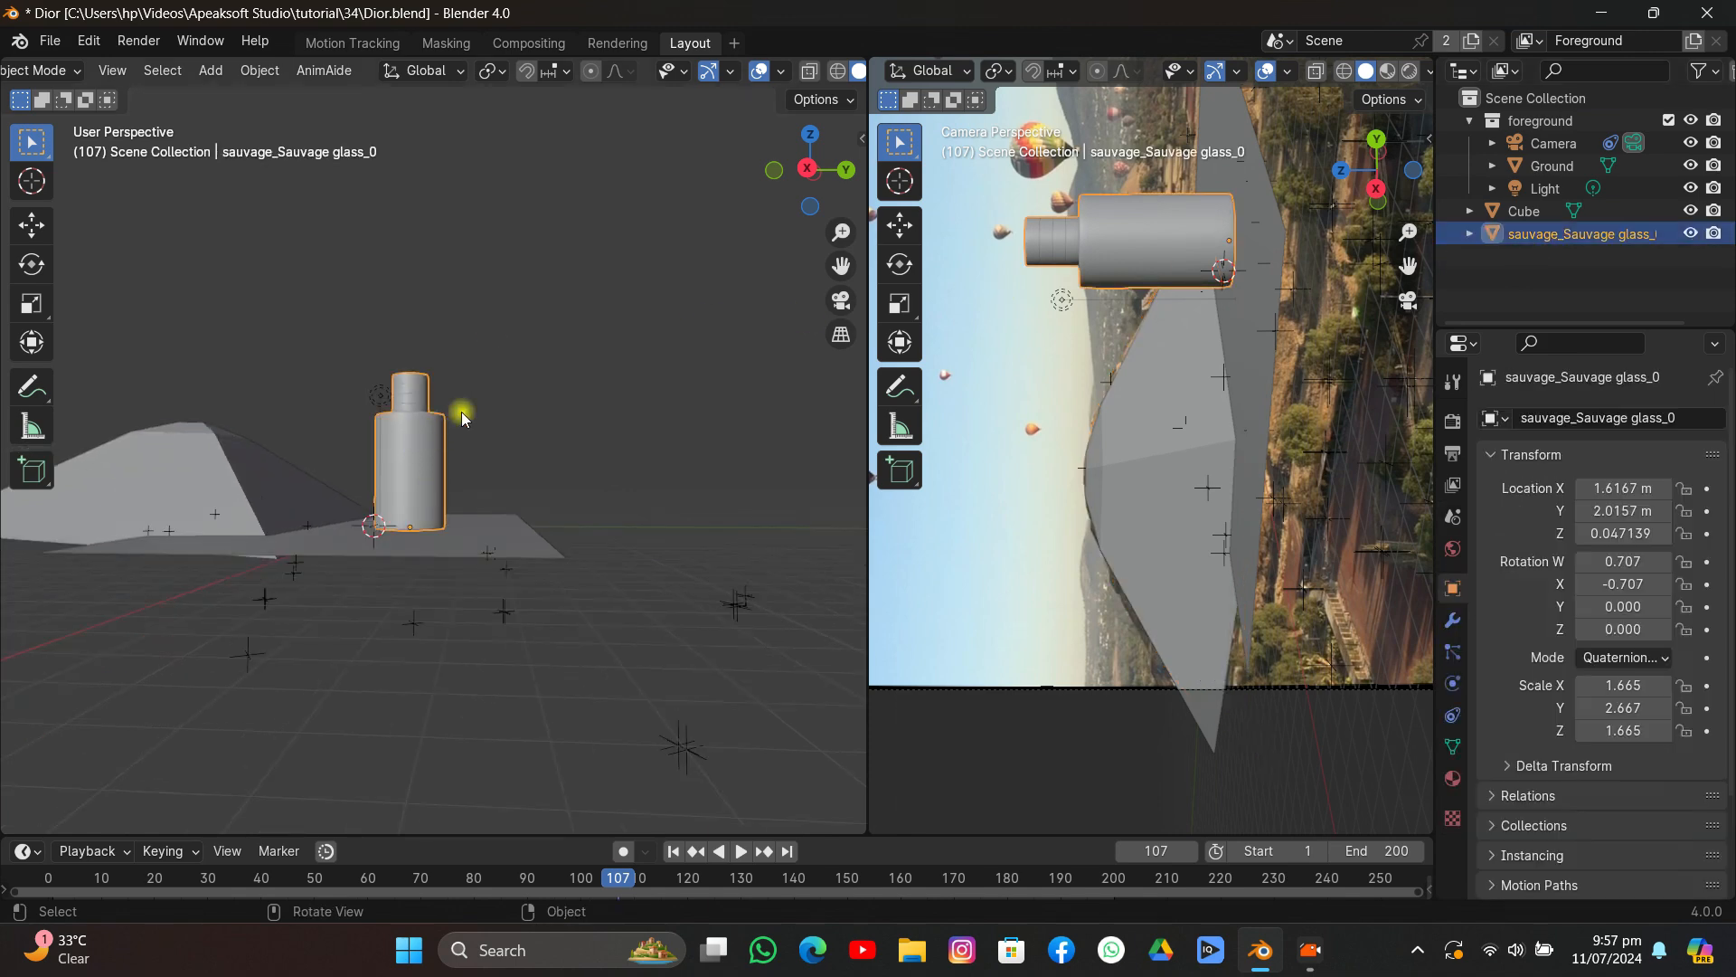
{"action": "left_click", "coordinate": [1690, 166]}
{"action": "key", "text": "space"}
{"action": "scroll", "coordinate": [1251, 280], "scroll_direction": "up", "scroll_amount": 4}
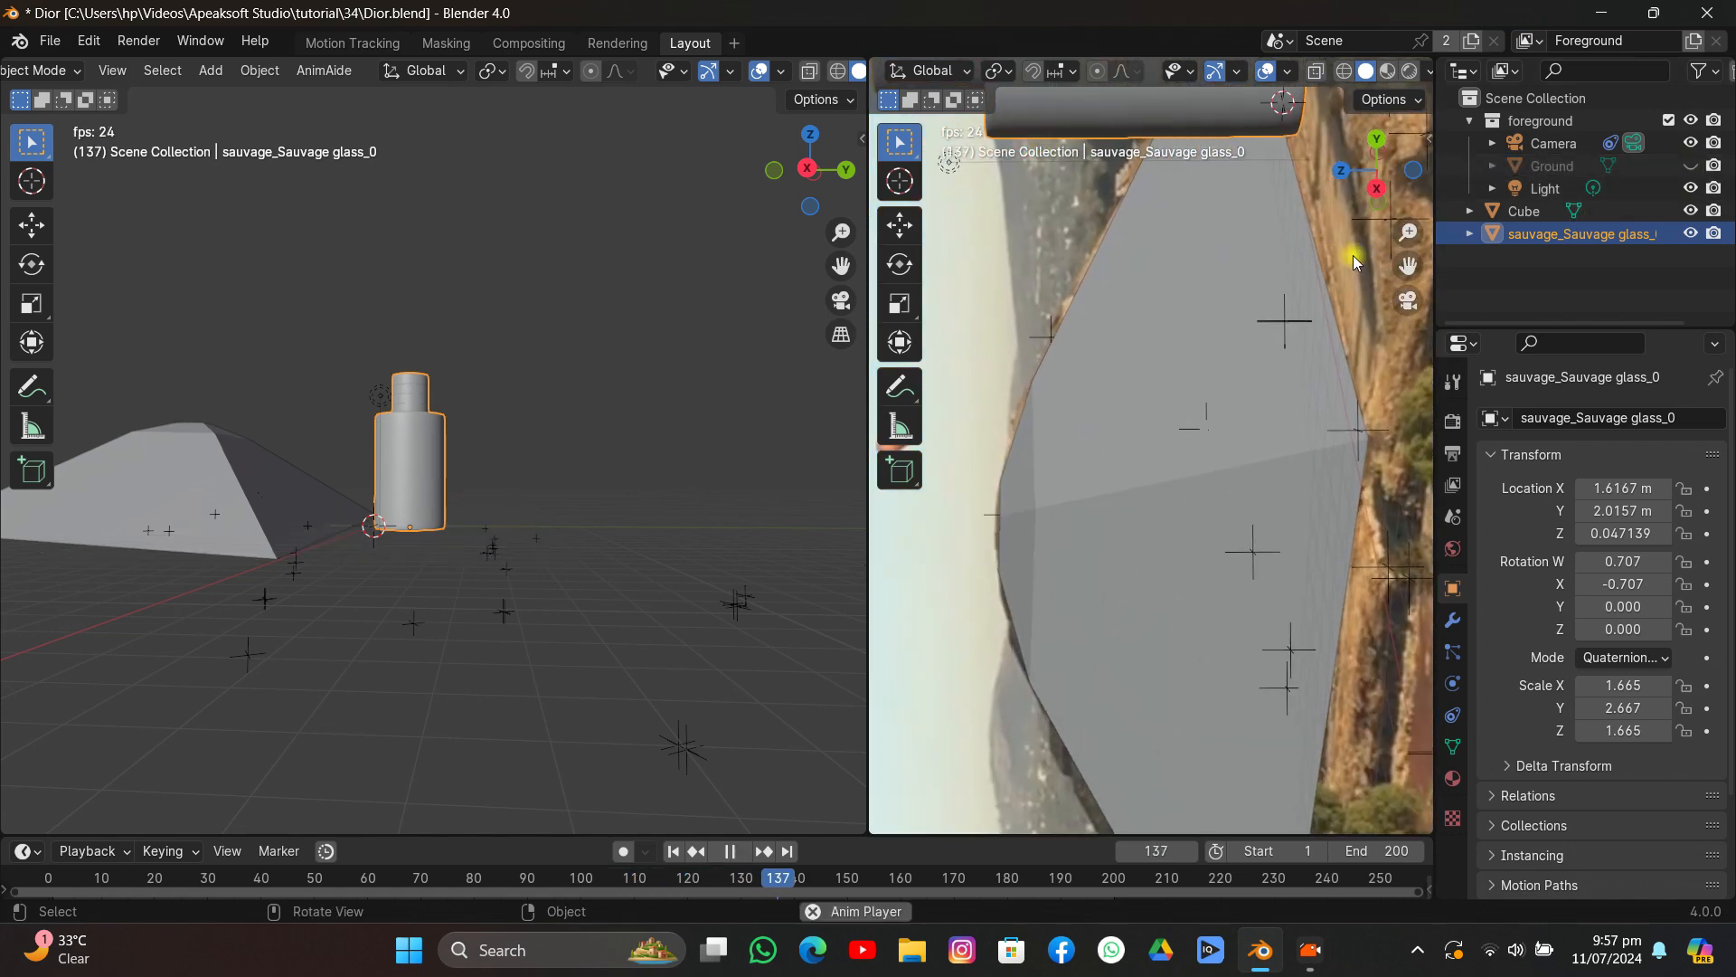
{"action": "left_click_drag", "start_coordinate": [1408, 266], "coordinate": [1391, 508]}
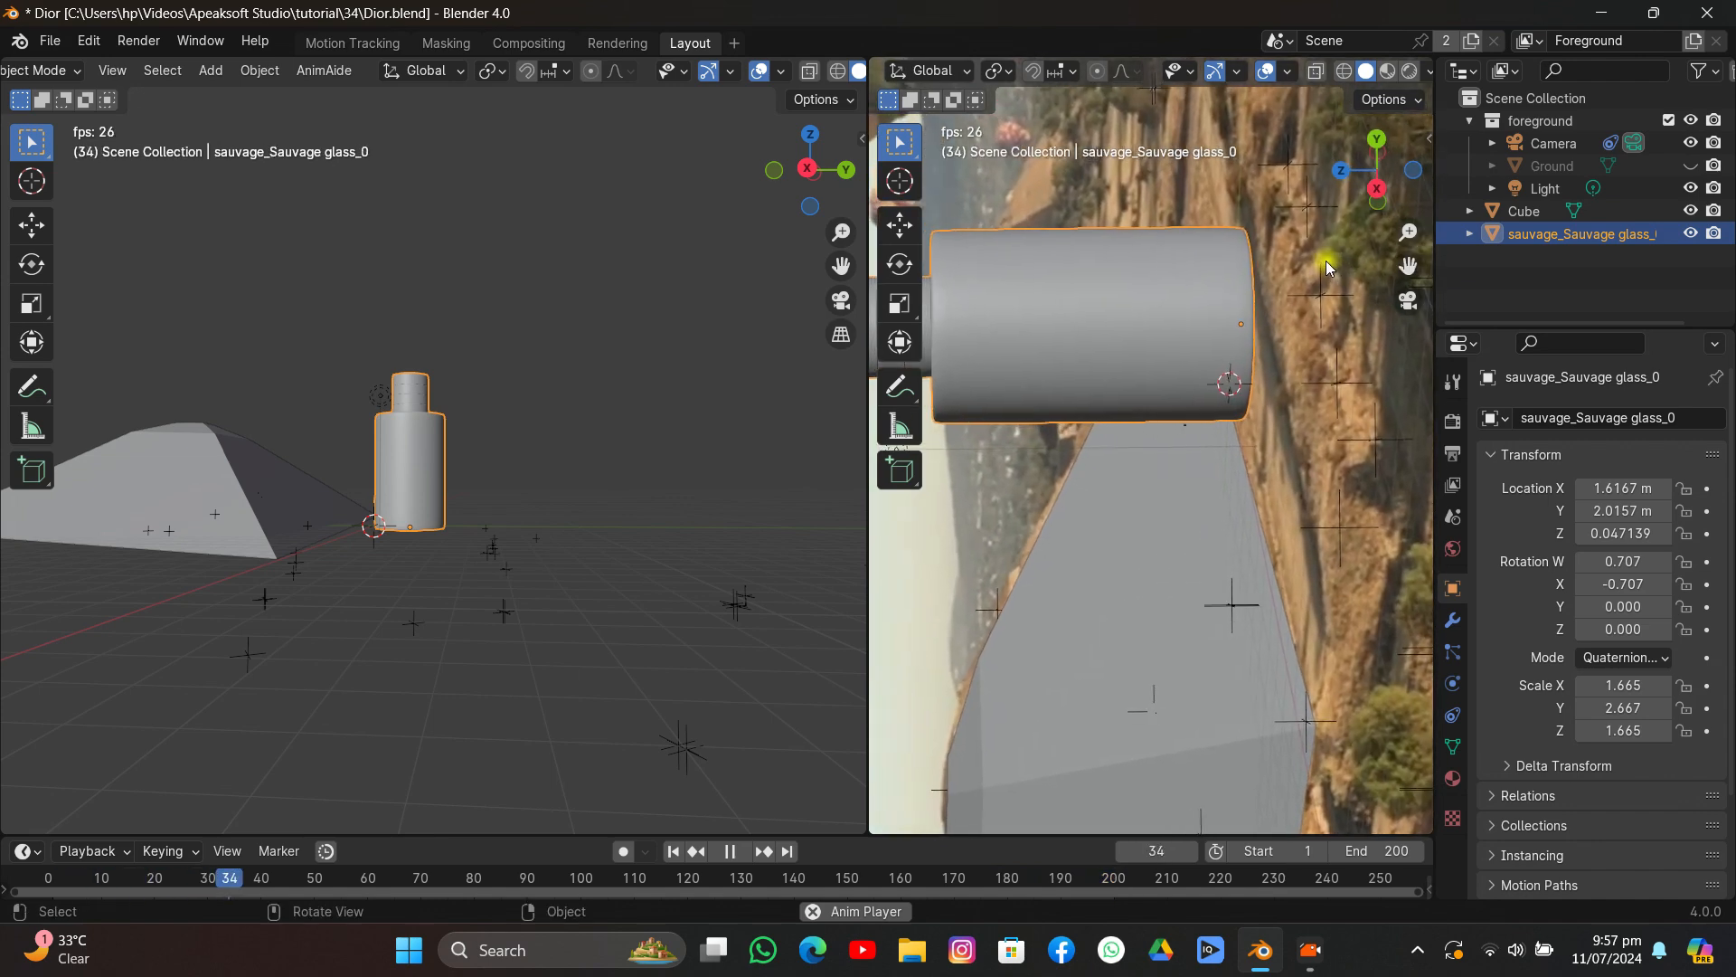
{"action": "key", "text": "space"}
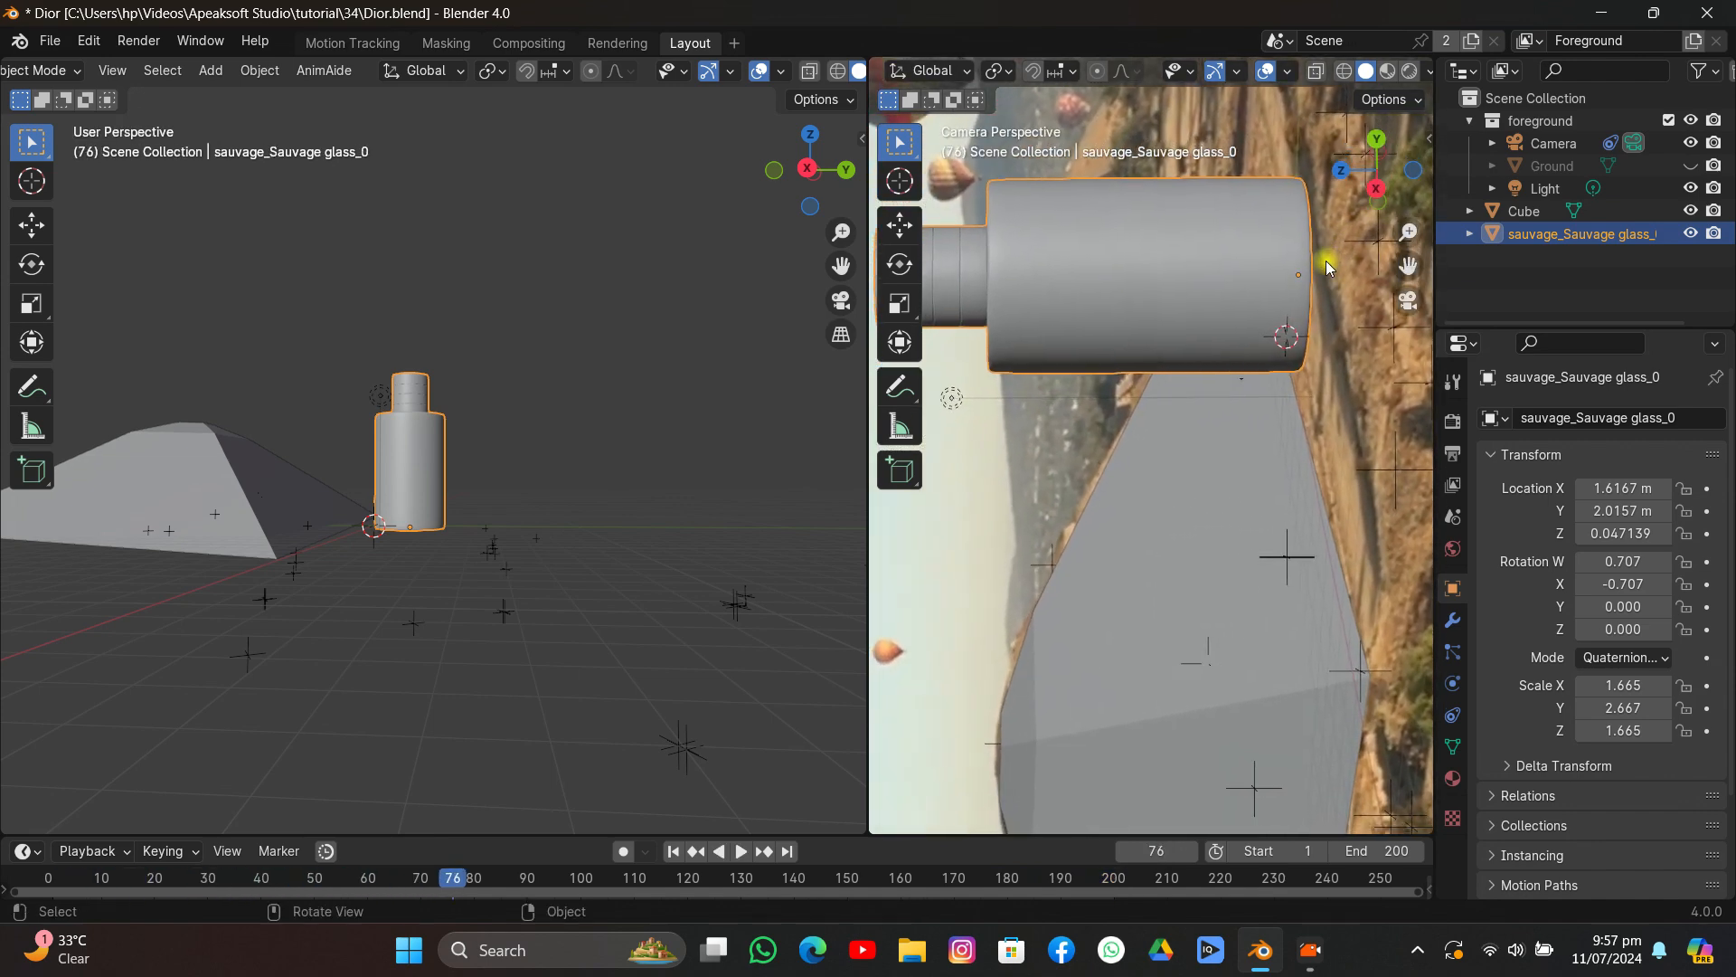
{"action": "key", "text": "space"}
{"action": "key", "text": "space"}
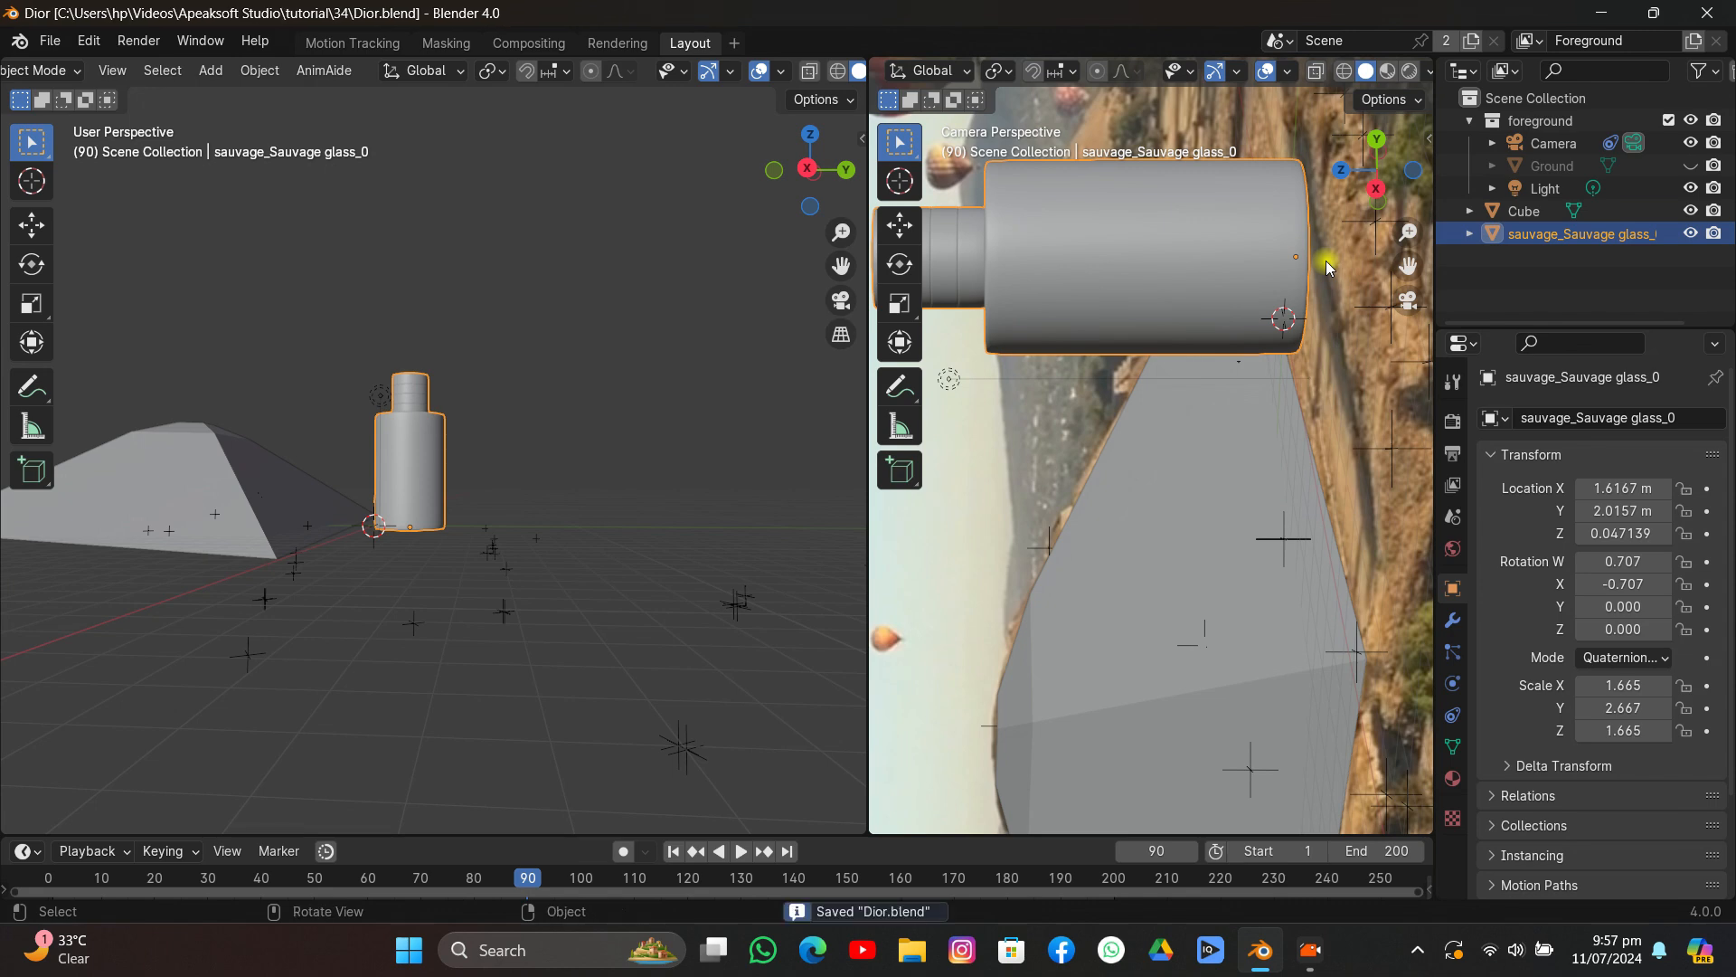
Set the current frame to 54 and bring the whole bottle and pyramid into view.
{"action": "middle_click_drag", "start_coordinate": [395, 353], "coordinate": [447, 547]}
{"action": "left_click_drag", "start_coordinate": [518, 873], "coordinate": [336, 964]}
{"action": "scroll", "coordinate": [1091, 411], "scroll_direction": "down", "scroll_amount": 5}
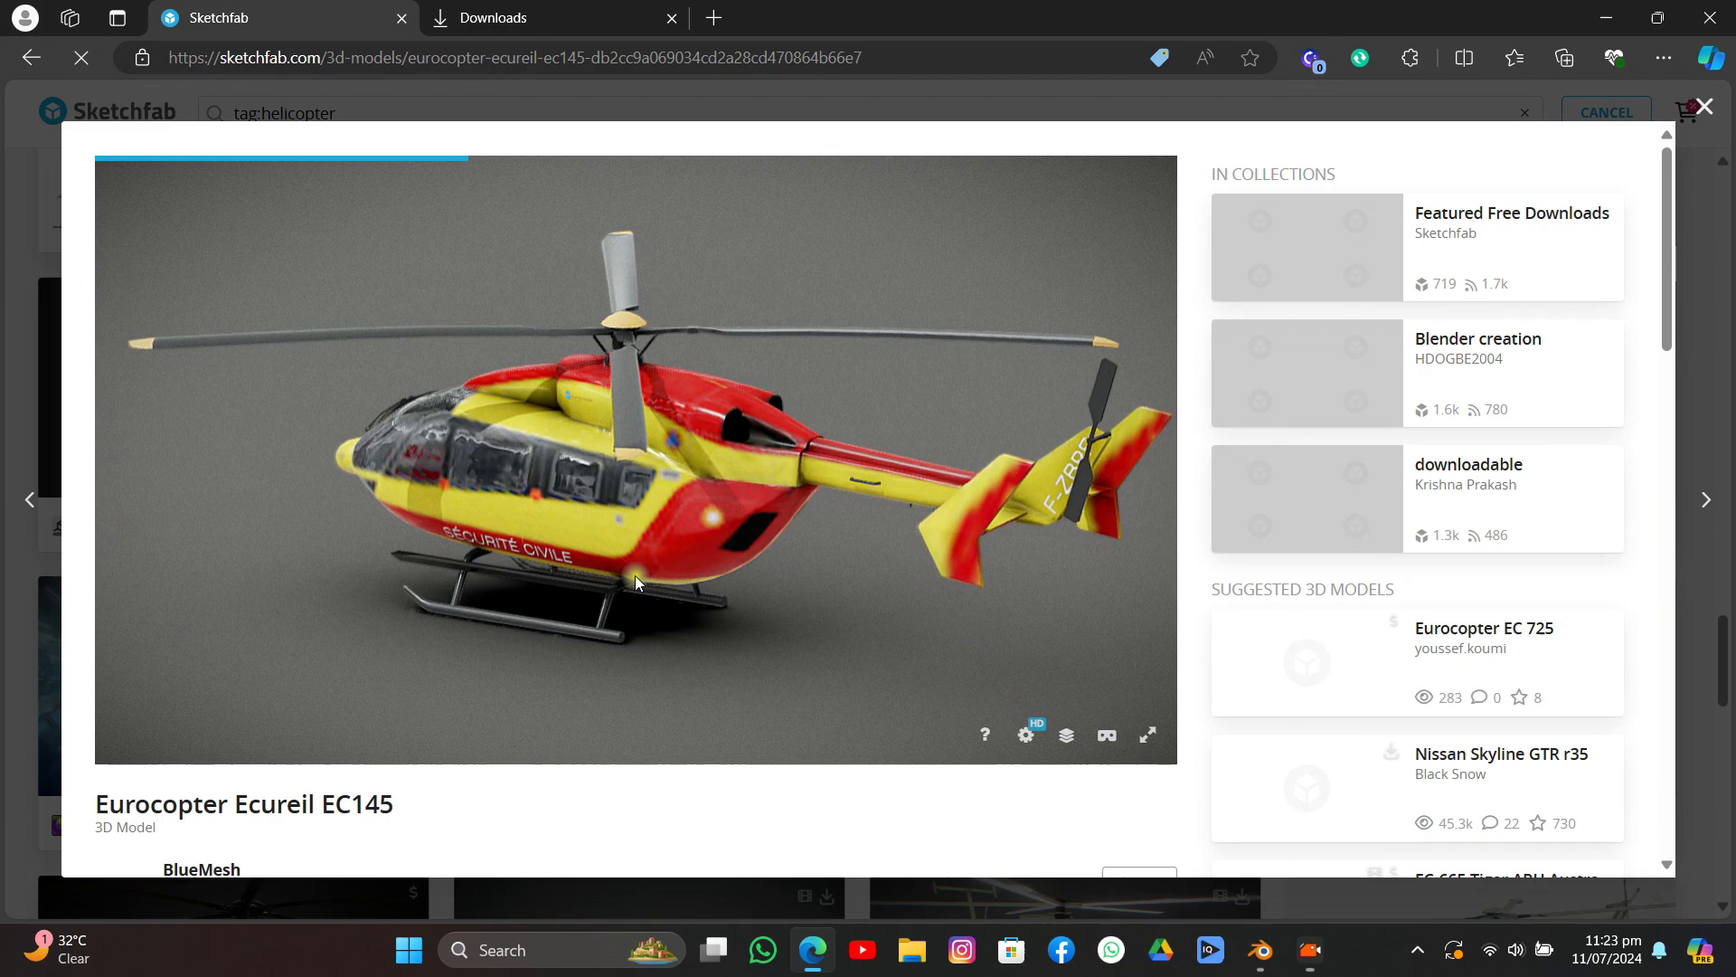
Inspect the Eurocopter Ecureil EC145 model on Sketchfab and start downloading it.
{"action": "mouse_move", "coordinate": [635, 575]}
{"action": "left_mouse_down"}
{"action": "mouse_move", "coordinate": [751, 555]}
{"action": "mouse_move", "coordinate": [705, 580]}
{"action": "mouse_move", "coordinate": [919, 523]}
{"action": "mouse_move", "coordinate": [714, 534]}
{"action": "mouse_move", "coordinate": [518, 456]}
{"action": "mouse_move", "coordinate": [371, 487]}
{"action": "mouse_move", "coordinate": [245, 670]}
{"action": "left_mouse_up"}
{"action": "scroll", "coordinate": [245, 670], "scroll_direction": "down", "scroll_amount": 7}
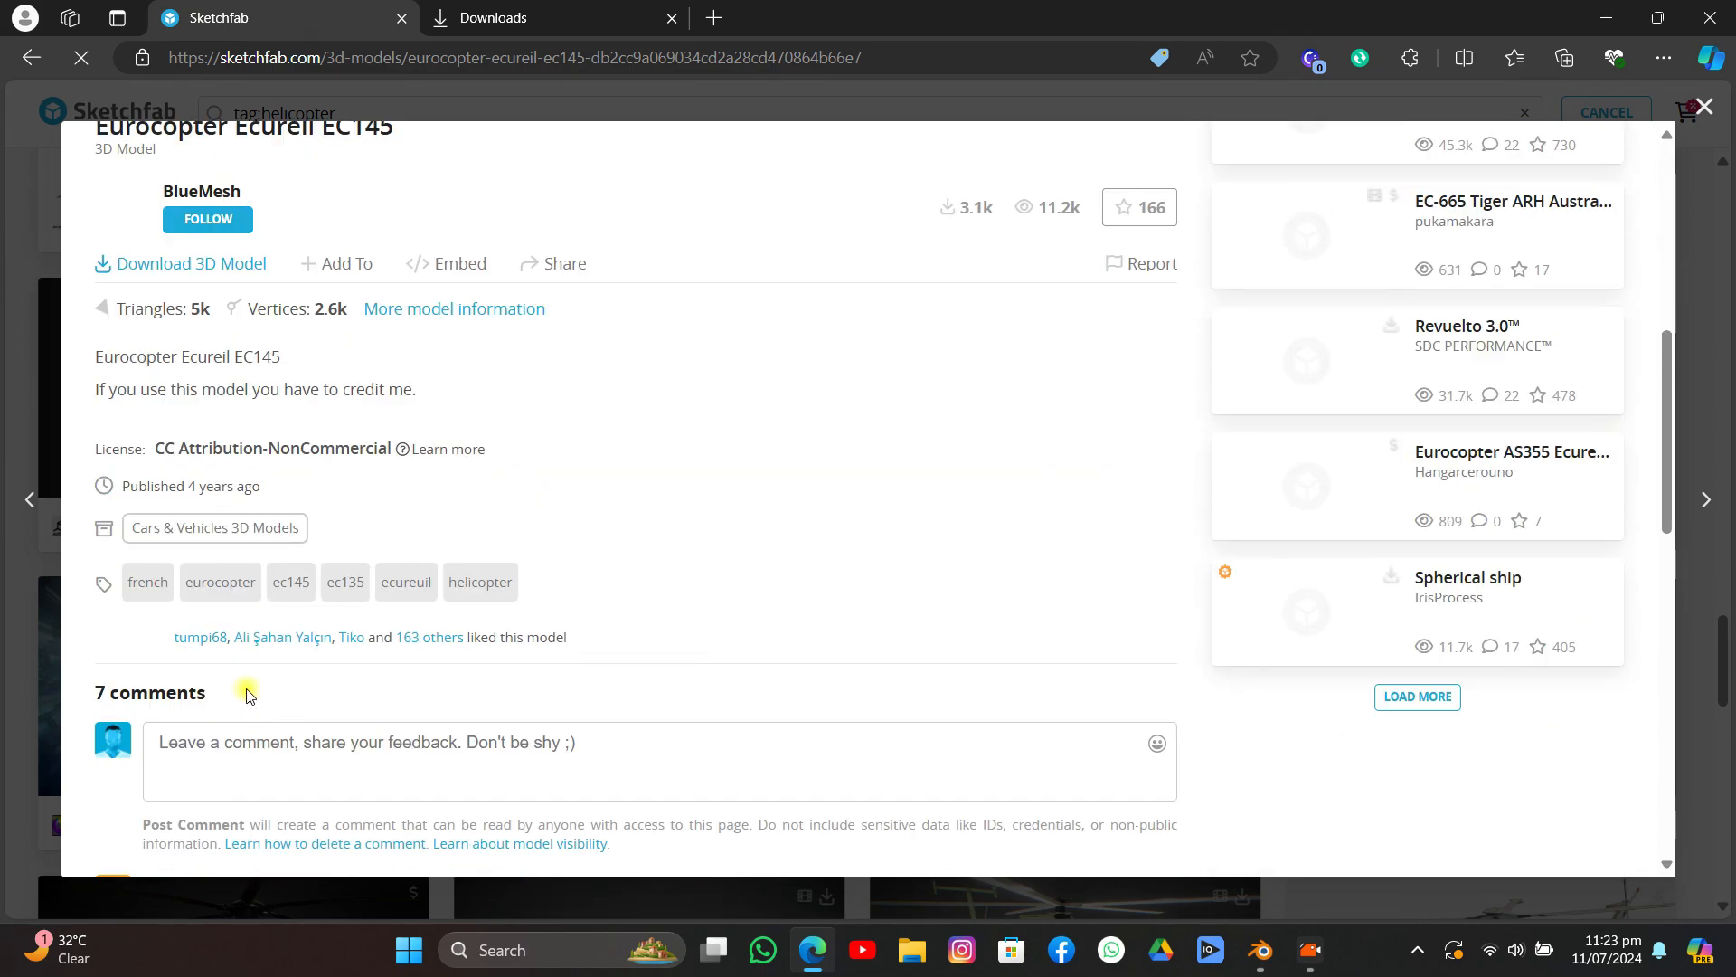
{"action": "left_click", "coordinate": [232, 268]}
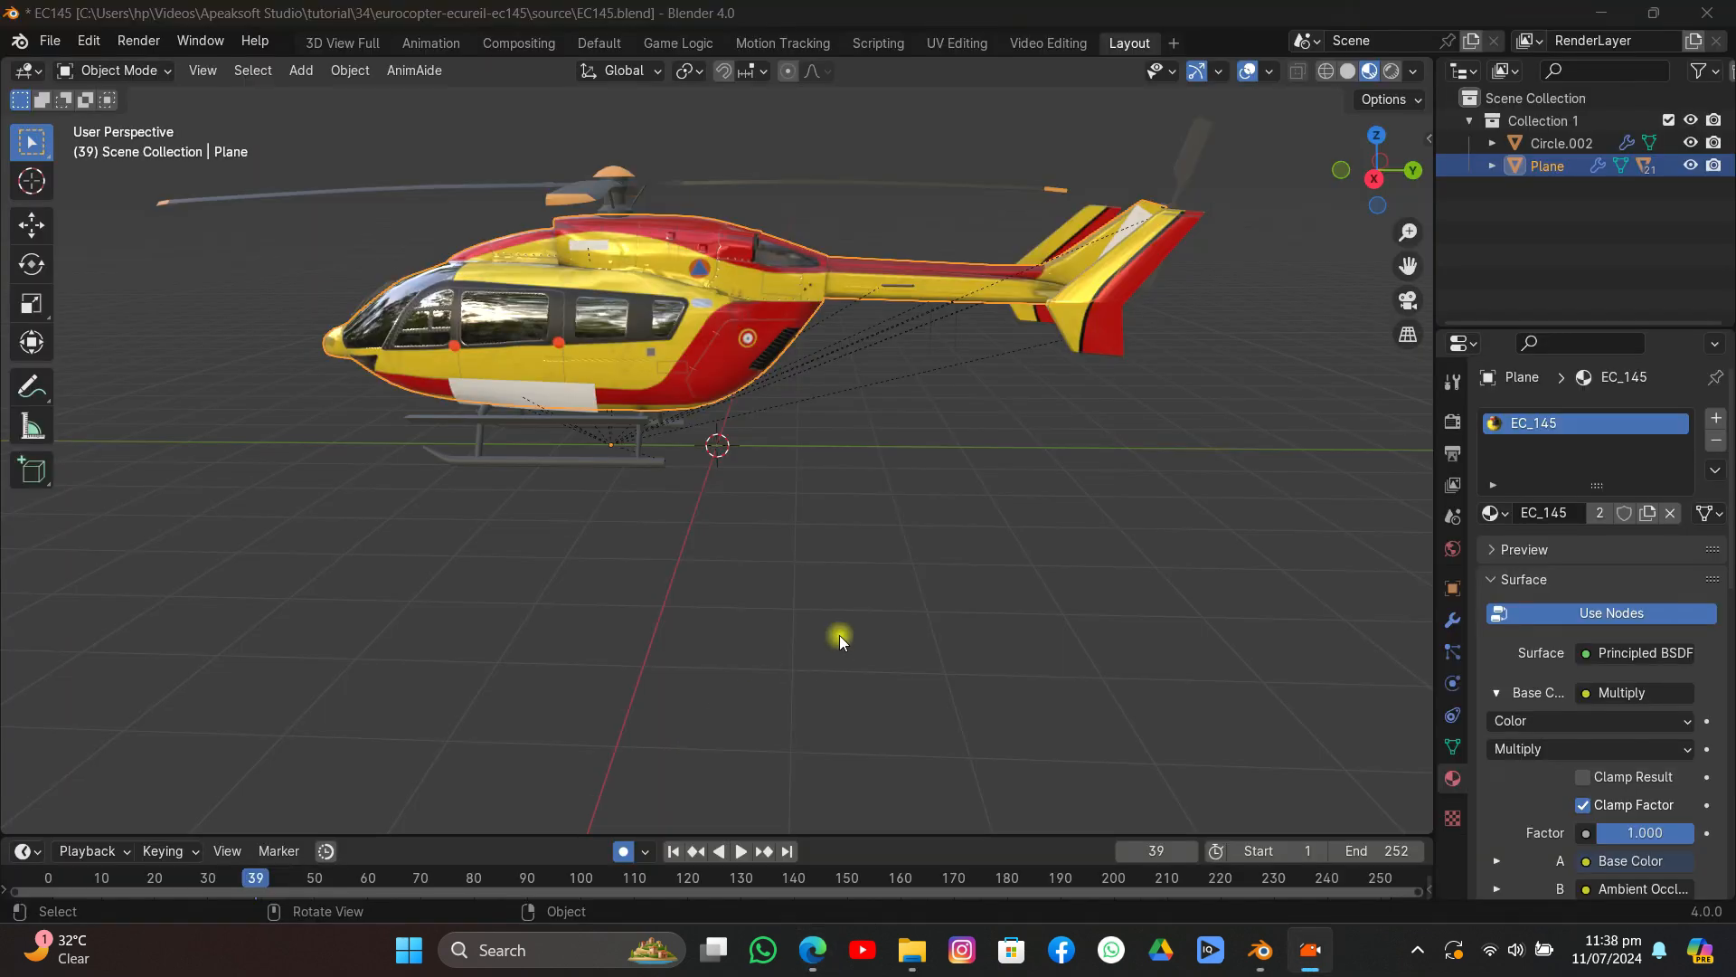
Delete the Circle.002 object from the EC145 helicopter file.
{"action": "mouse_move", "coordinate": [837, 632]}
{"action": "middle_mouse_down"}
{"action": "mouse_move", "coordinate": [375, 615]}
{"action": "mouse_move", "coordinate": [812, 415]}
{"action": "middle_mouse_up"}
{"action": "left_click", "coordinate": [1569, 143]}
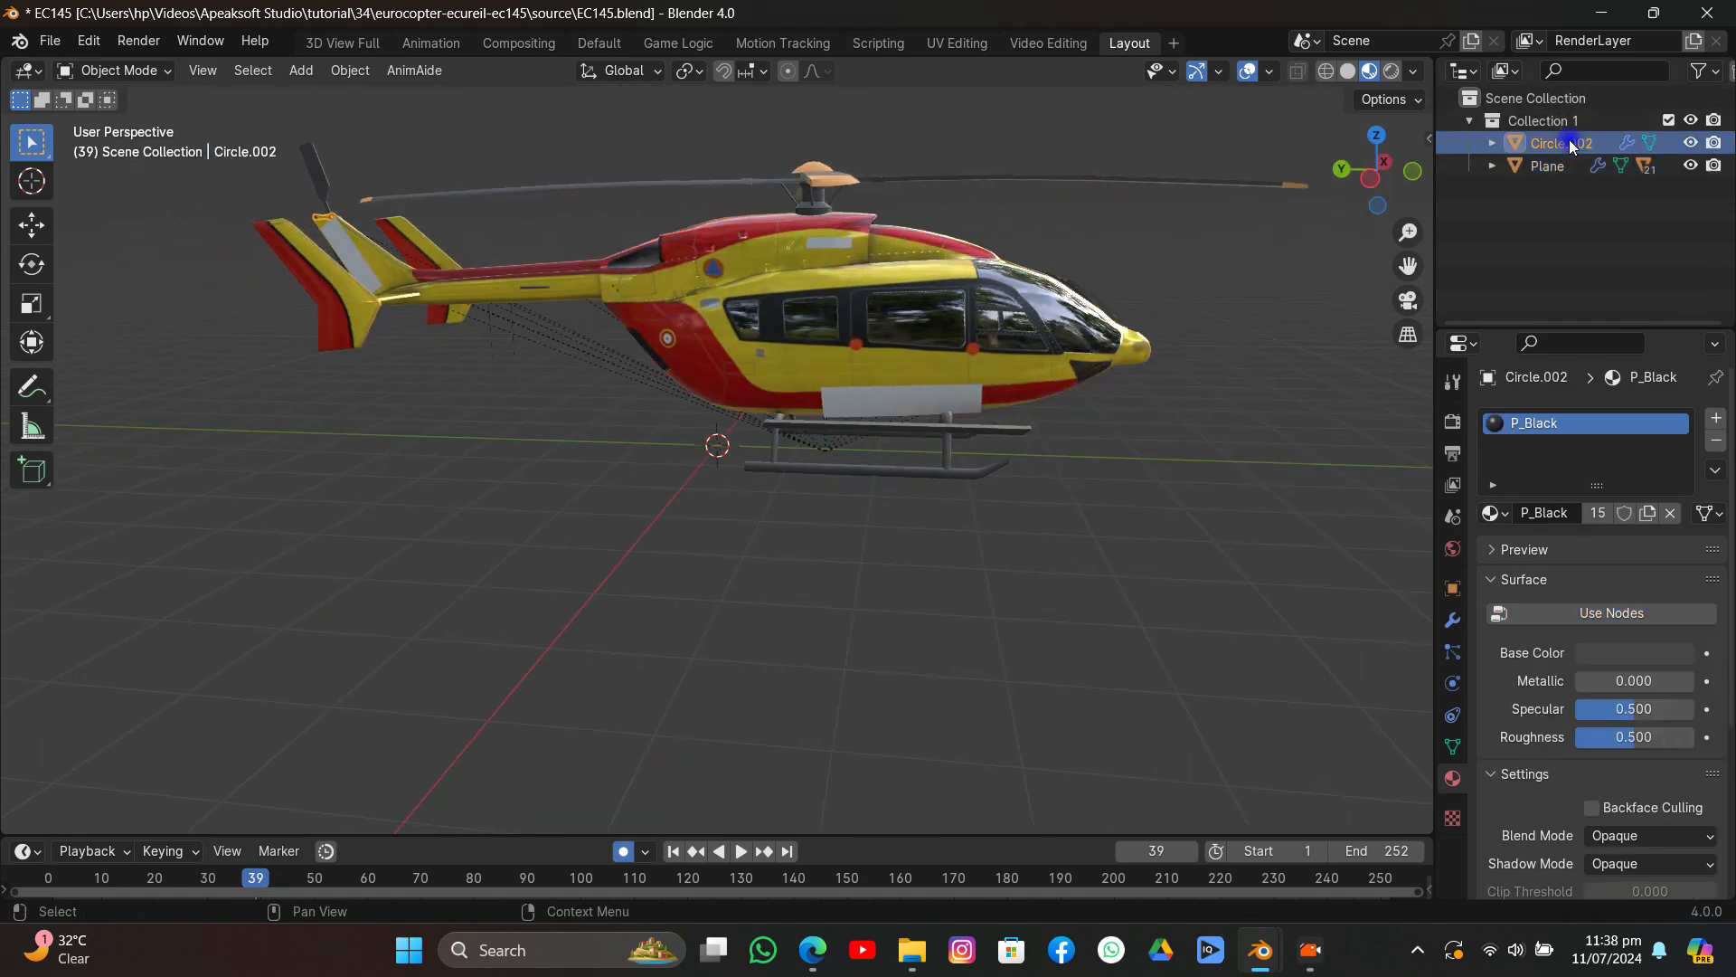
{"action": "key", "text": "g"}
{"action": "left_click", "coordinate": [1031, 262]}
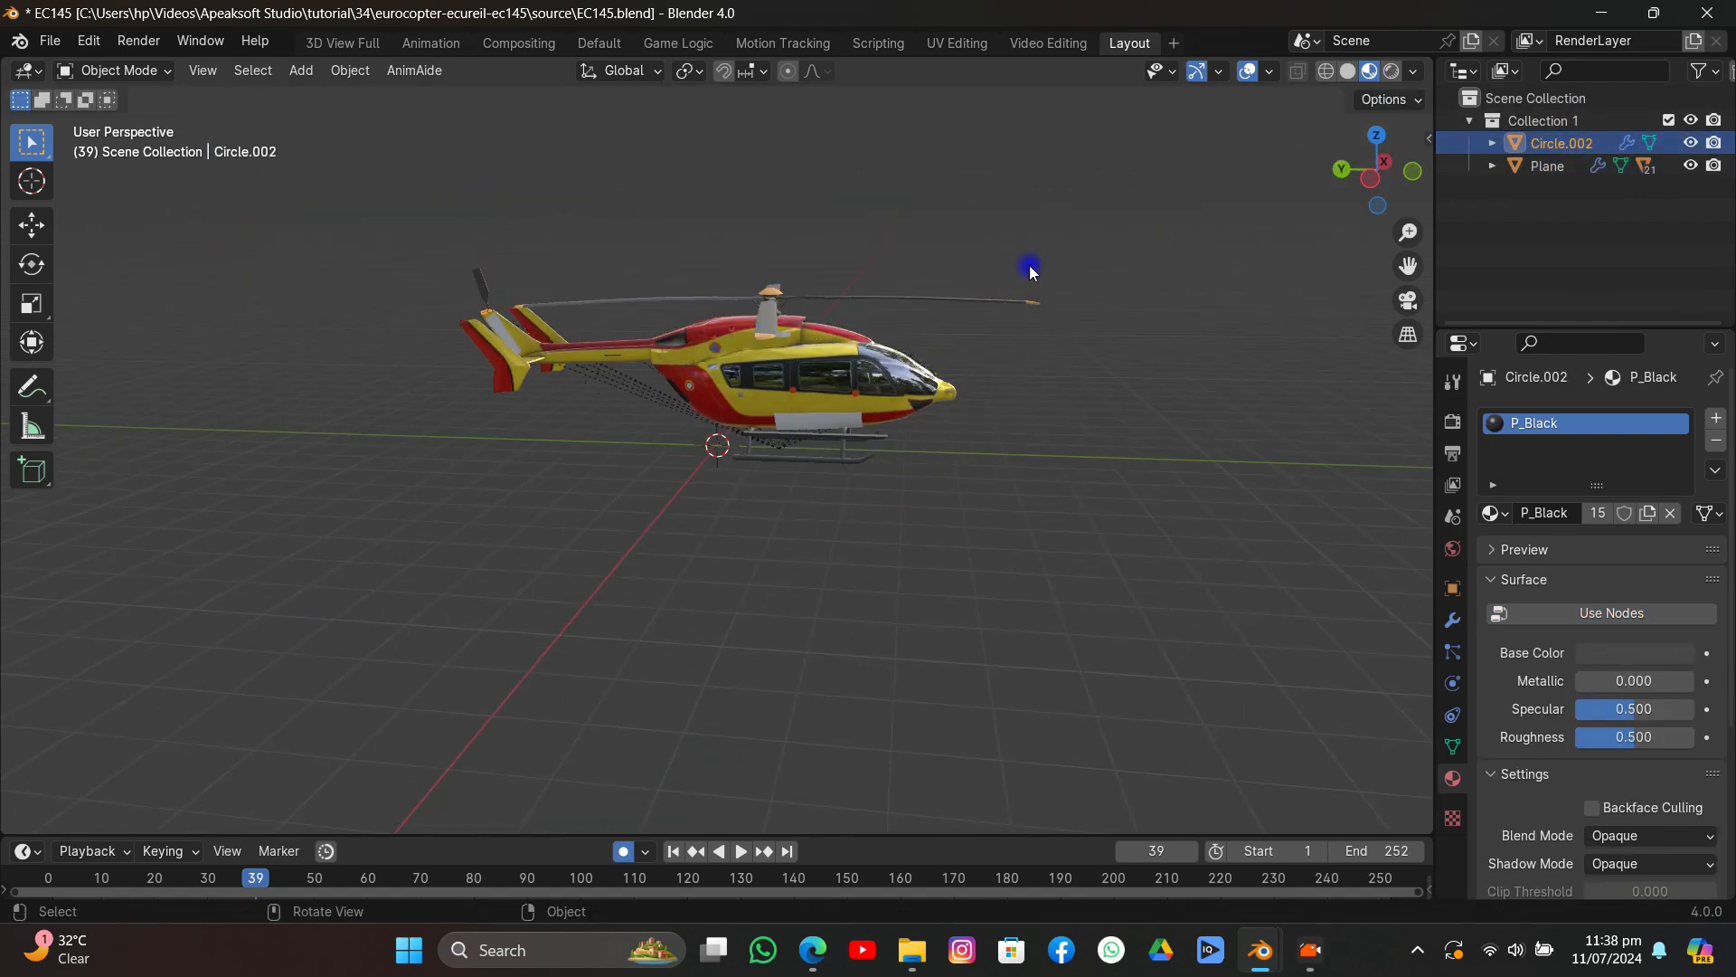
{"action": "key", "text": "Delete"}
Select the helicopter's Plane object with its entire hierarchy and copy it.
{"action": "middle_click_drag", "start_coordinate": [1067, 270], "coordinate": [836, 311]}
{"action": "left_click", "coordinate": [729, 360]}
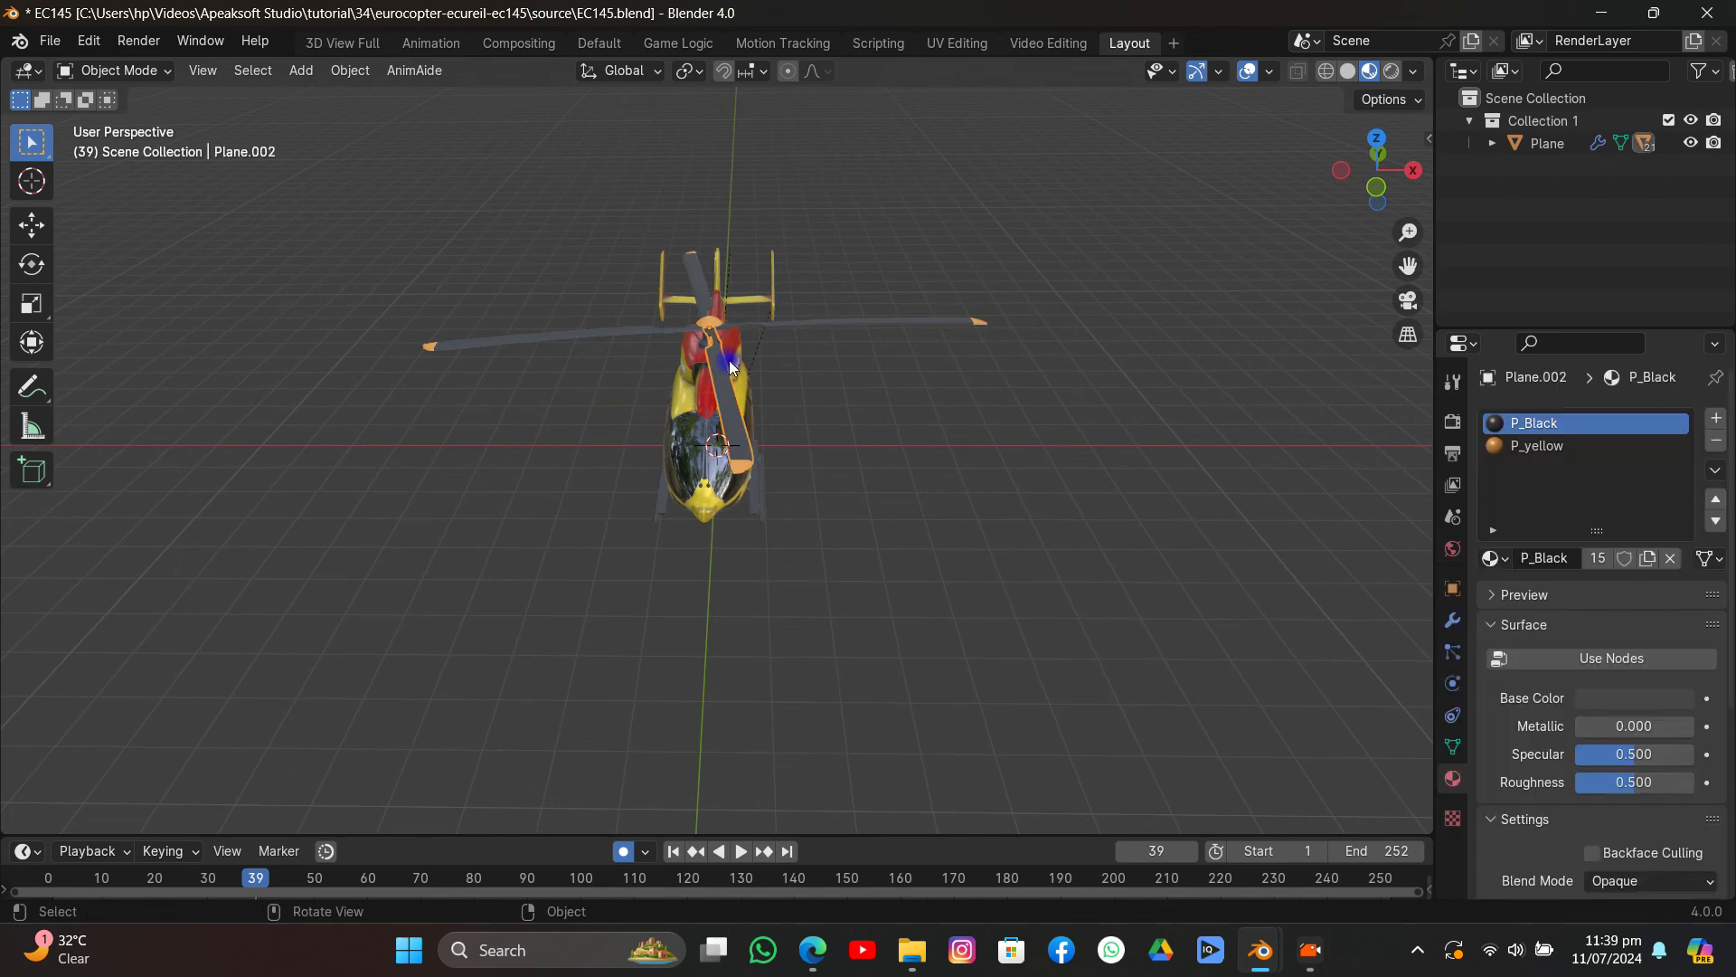
{"action": "left_click", "coordinate": [728, 360]}
{"action": "right_click", "coordinate": [1551, 143]}
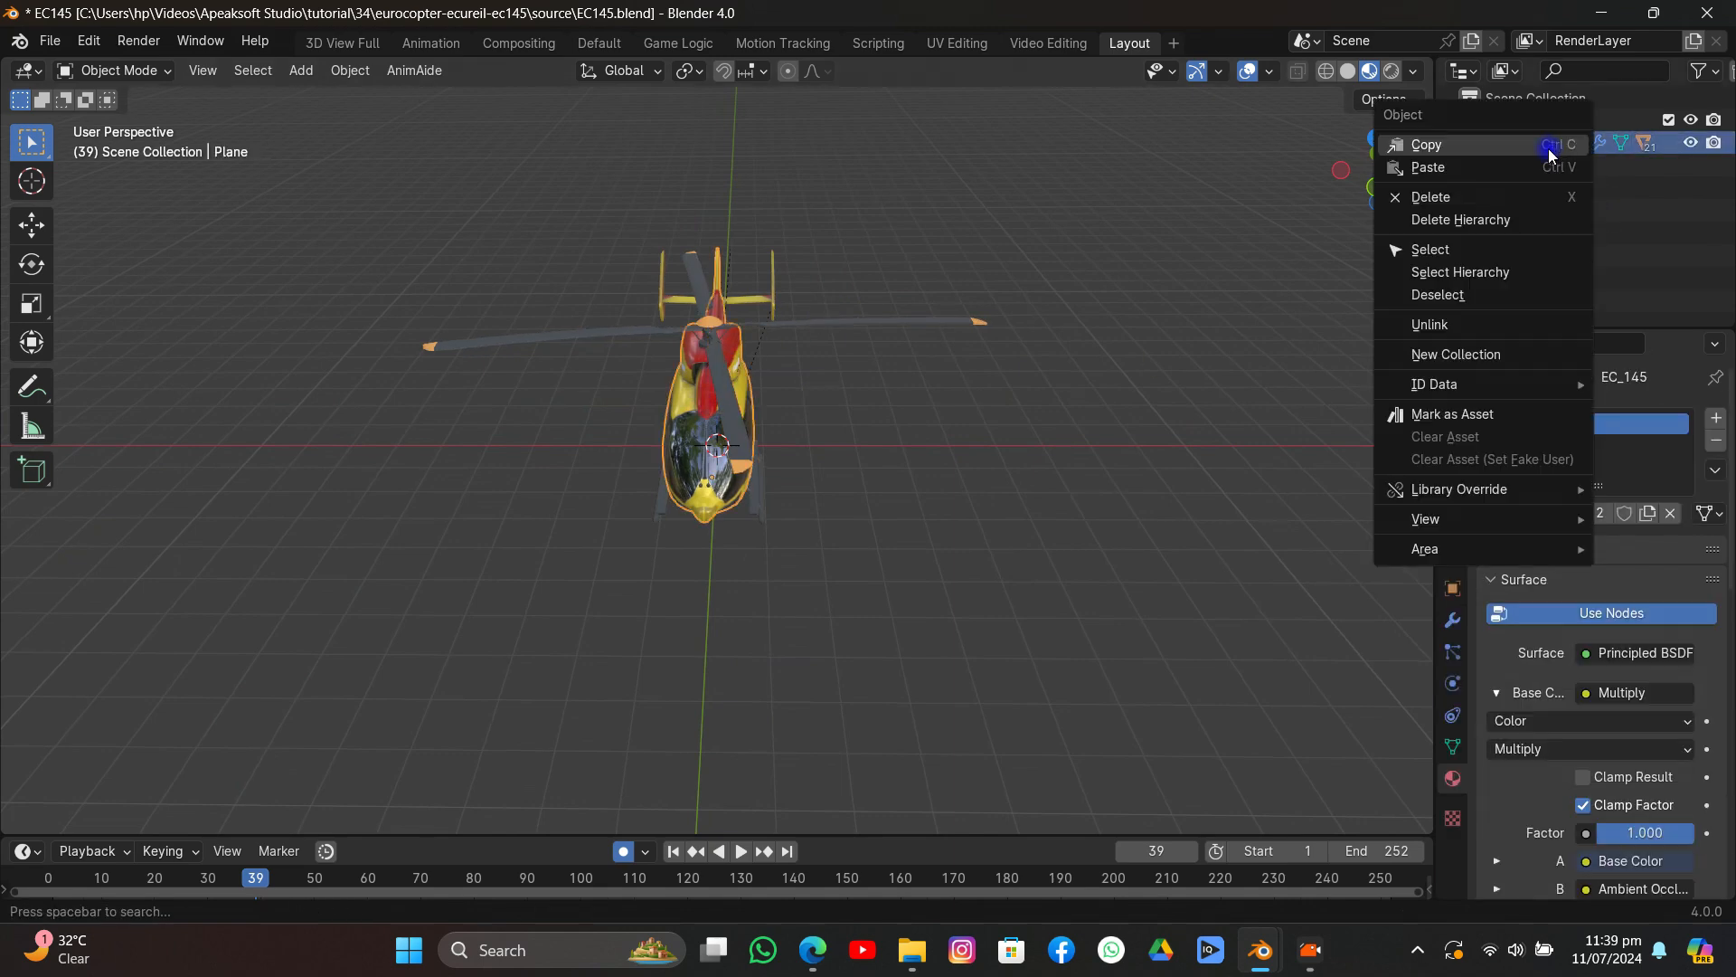
{"action": "left_click", "coordinate": [1460, 271]}
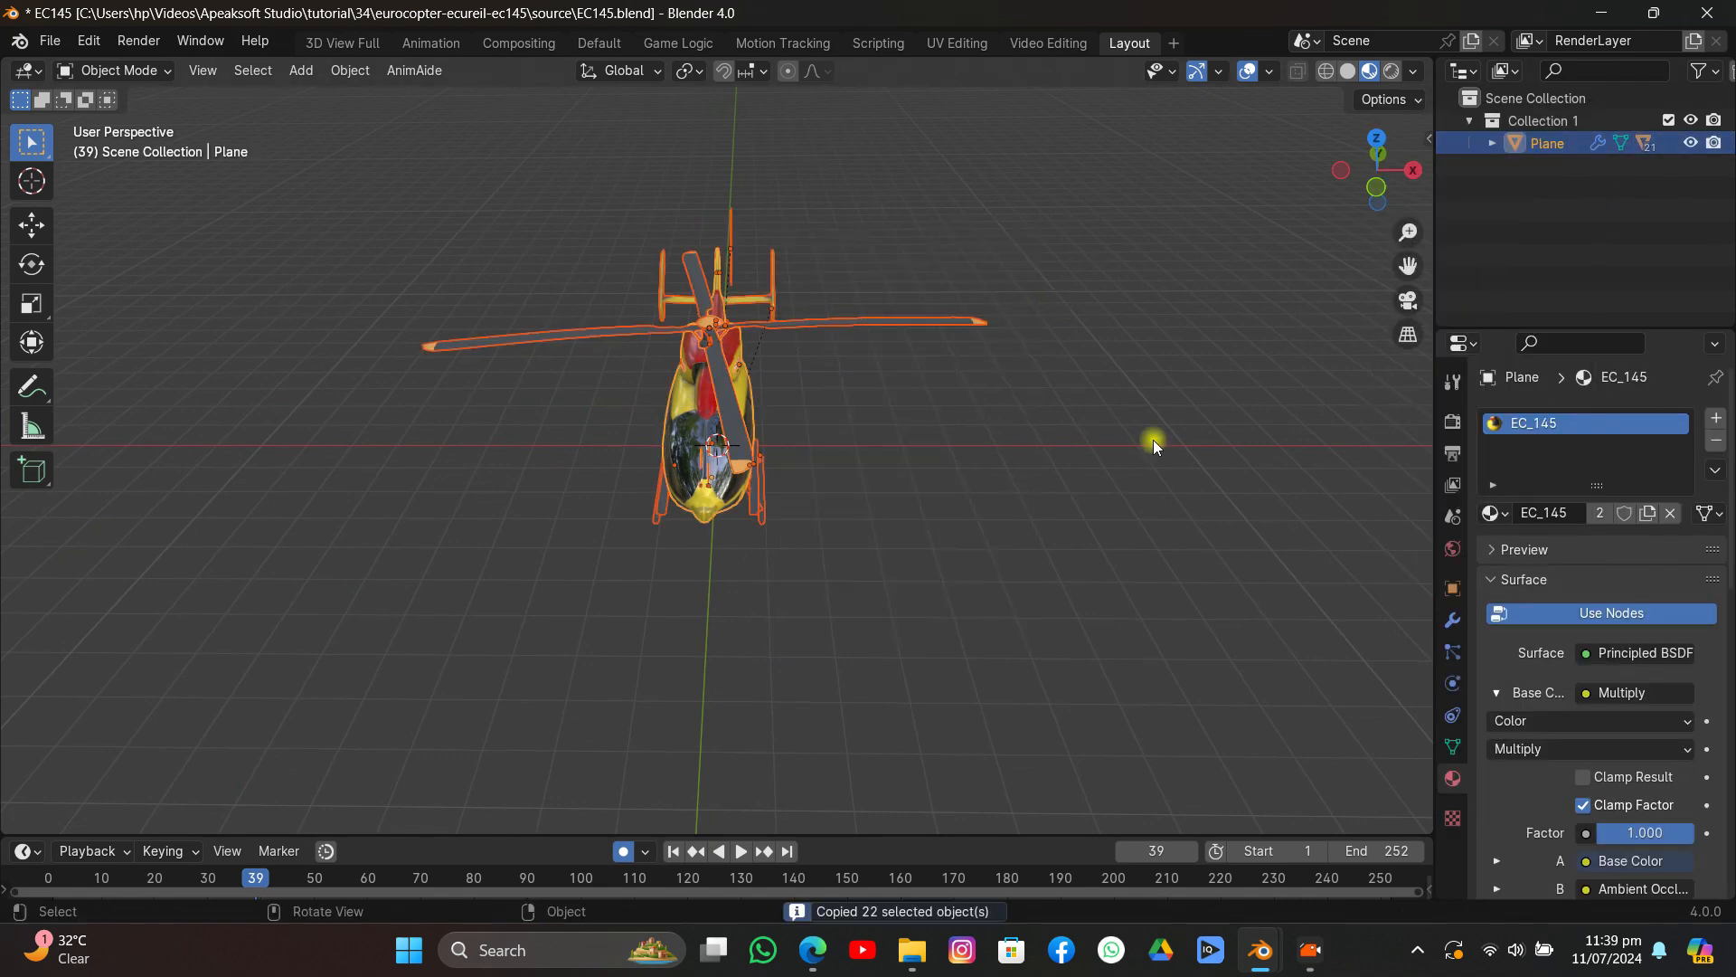
Switch to the Dior.blend window and join its two 3D viewports into a single user perspective view.
{"action": "mouse_move", "coordinate": [1245, 941]}
{"action": "left_click", "coordinate": [1173, 855]}
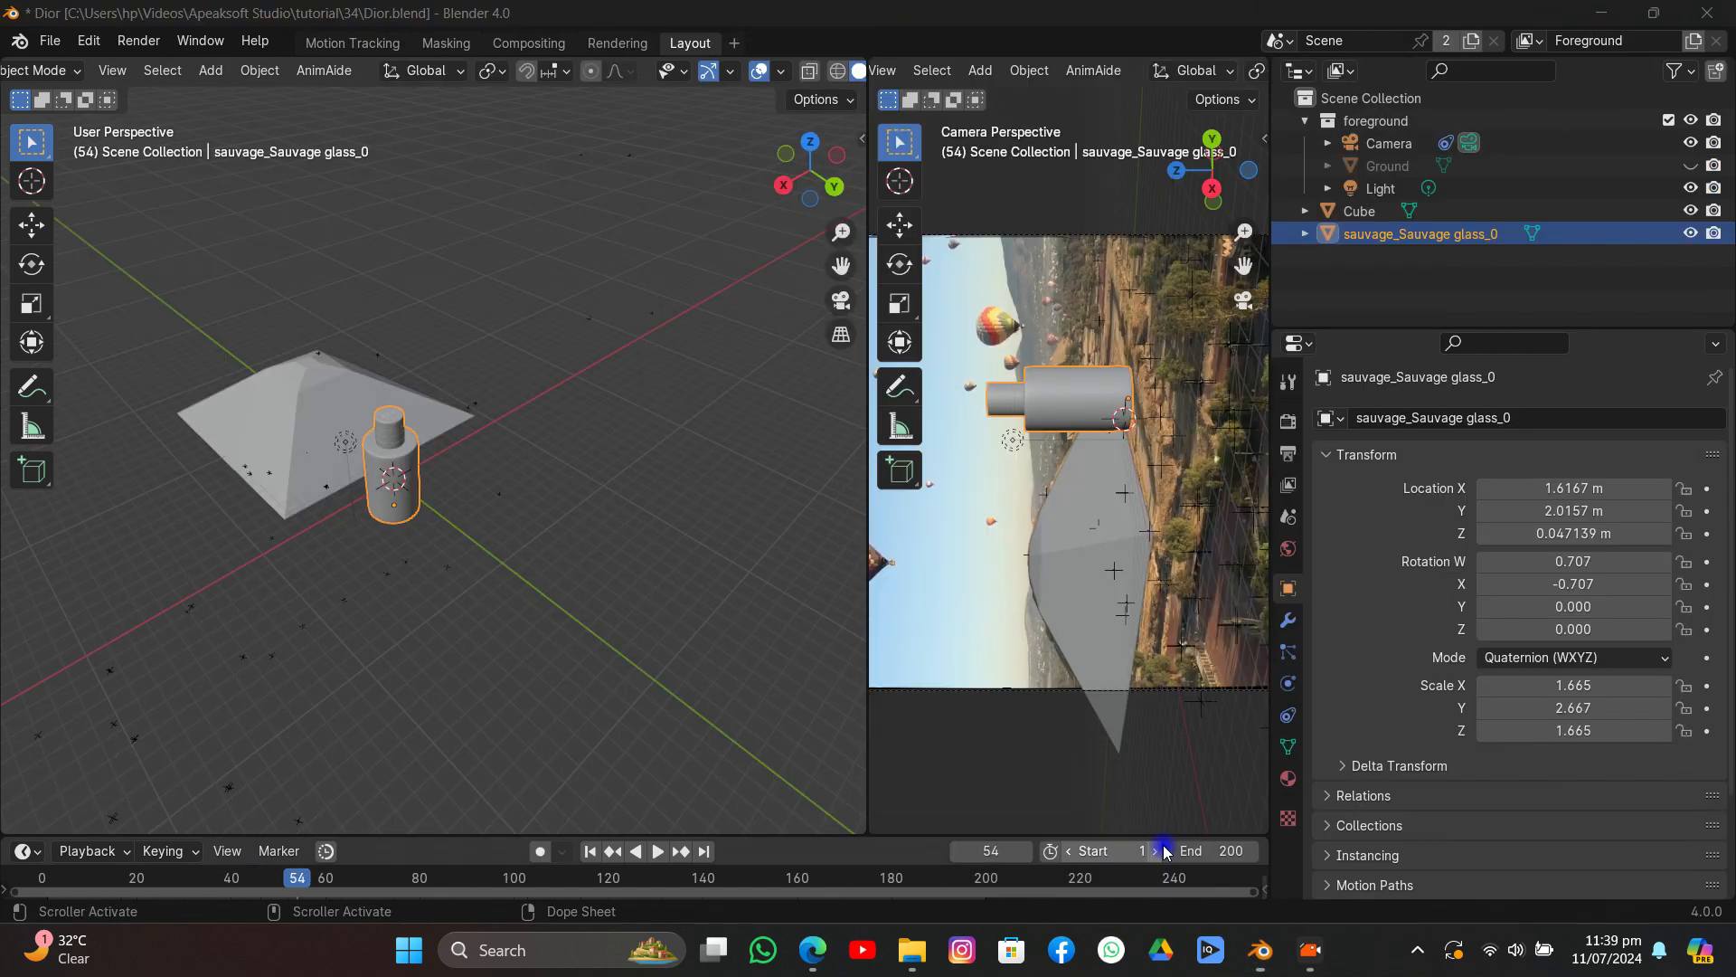
{"action": "scroll", "coordinate": [743, 531], "scroll_direction": "down", "scroll_amount": 2}
{"action": "left_click_drag", "start_coordinate": [864, 61], "coordinate": [915, 108]}
{"action": "middle_click_drag", "start_coordinate": [801, 271], "coordinate": [920, 217]}
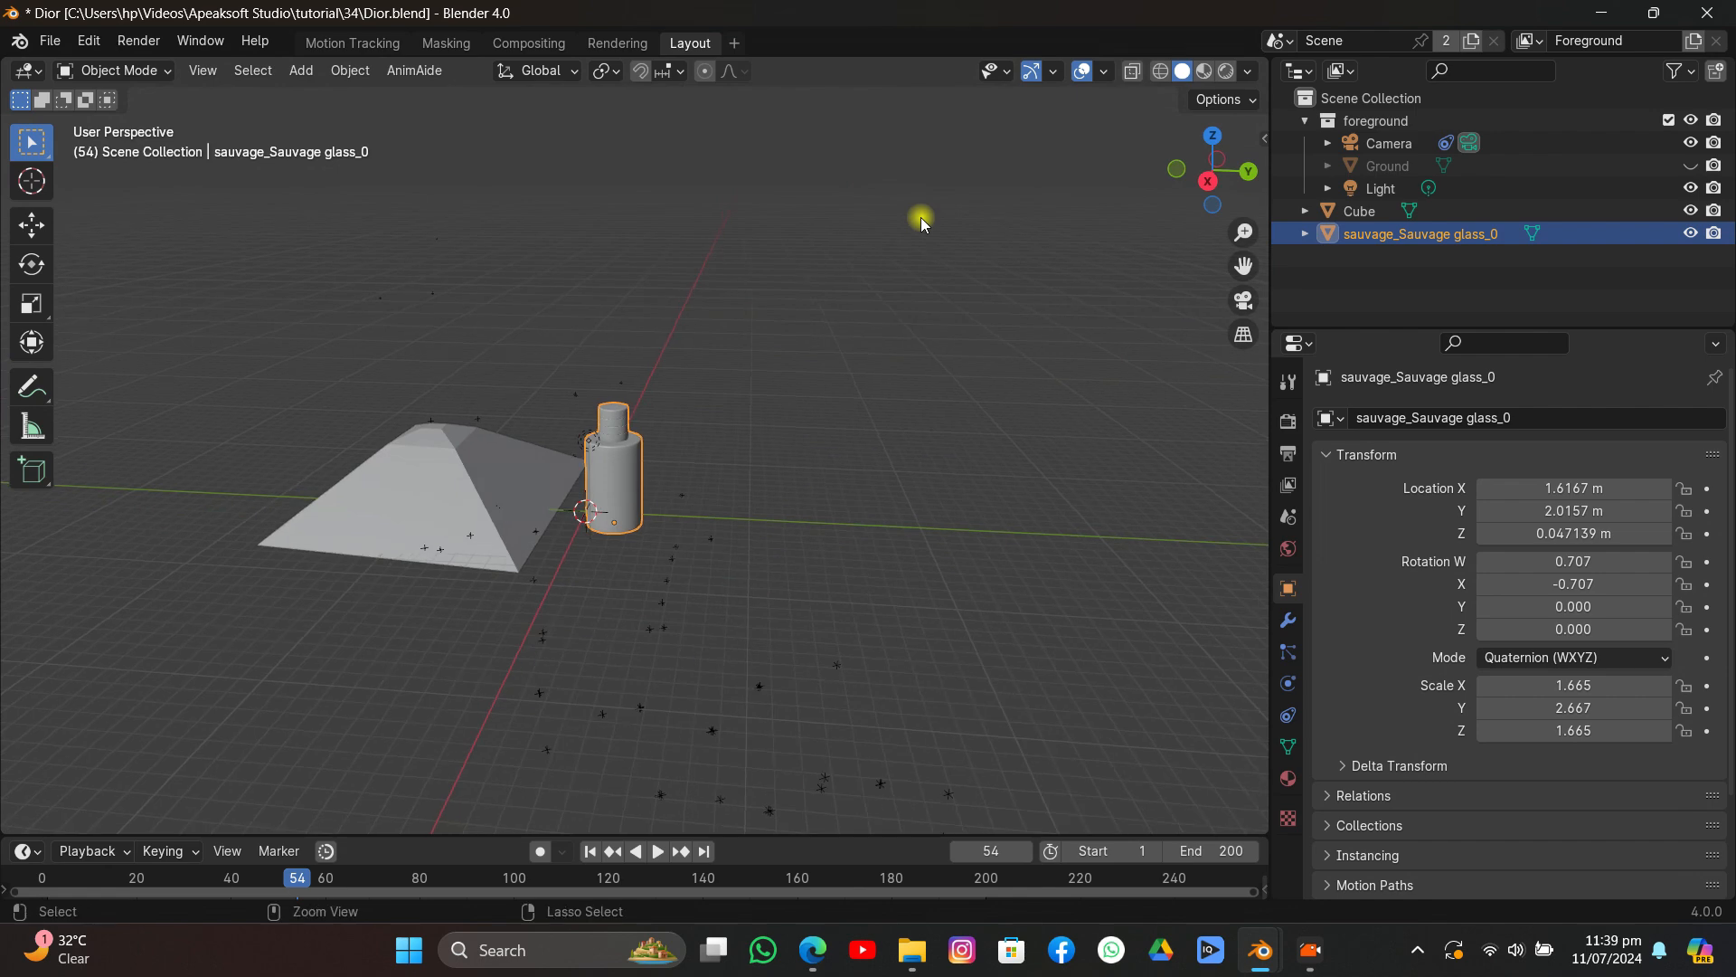
Paste the copied helicopter and move it above the bottle, to about X 1.72 m, Y 1.85 m, Z 8.49 m.
{"action": "key", "text": "ctrl+v"}
{"action": "middle_click_drag", "start_coordinate": [778, 488], "coordinate": [660, 474]}
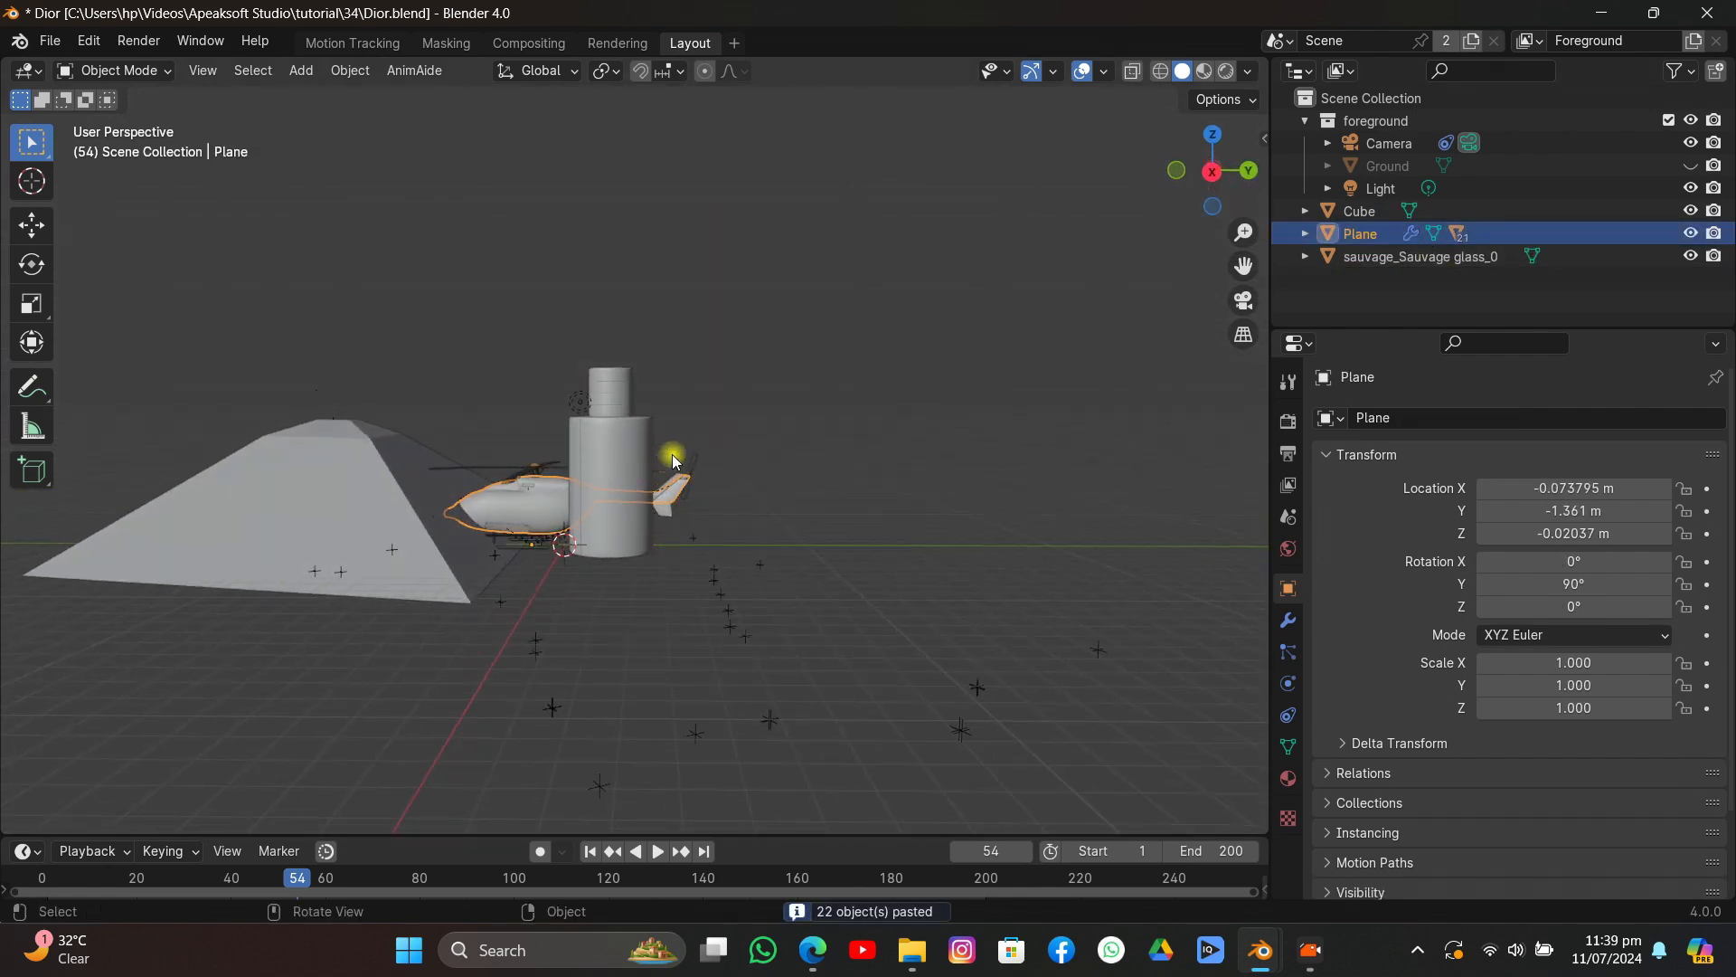
{"action": "key", "text": "g"}
{"action": "left_click", "coordinate": [819, 282]}
{"action": "middle_click_drag", "start_coordinate": [820, 282], "coordinate": [671, 442]}
{"action": "key", "text": "g"}
{"action": "left_click", "coordinate": [674, 341]}
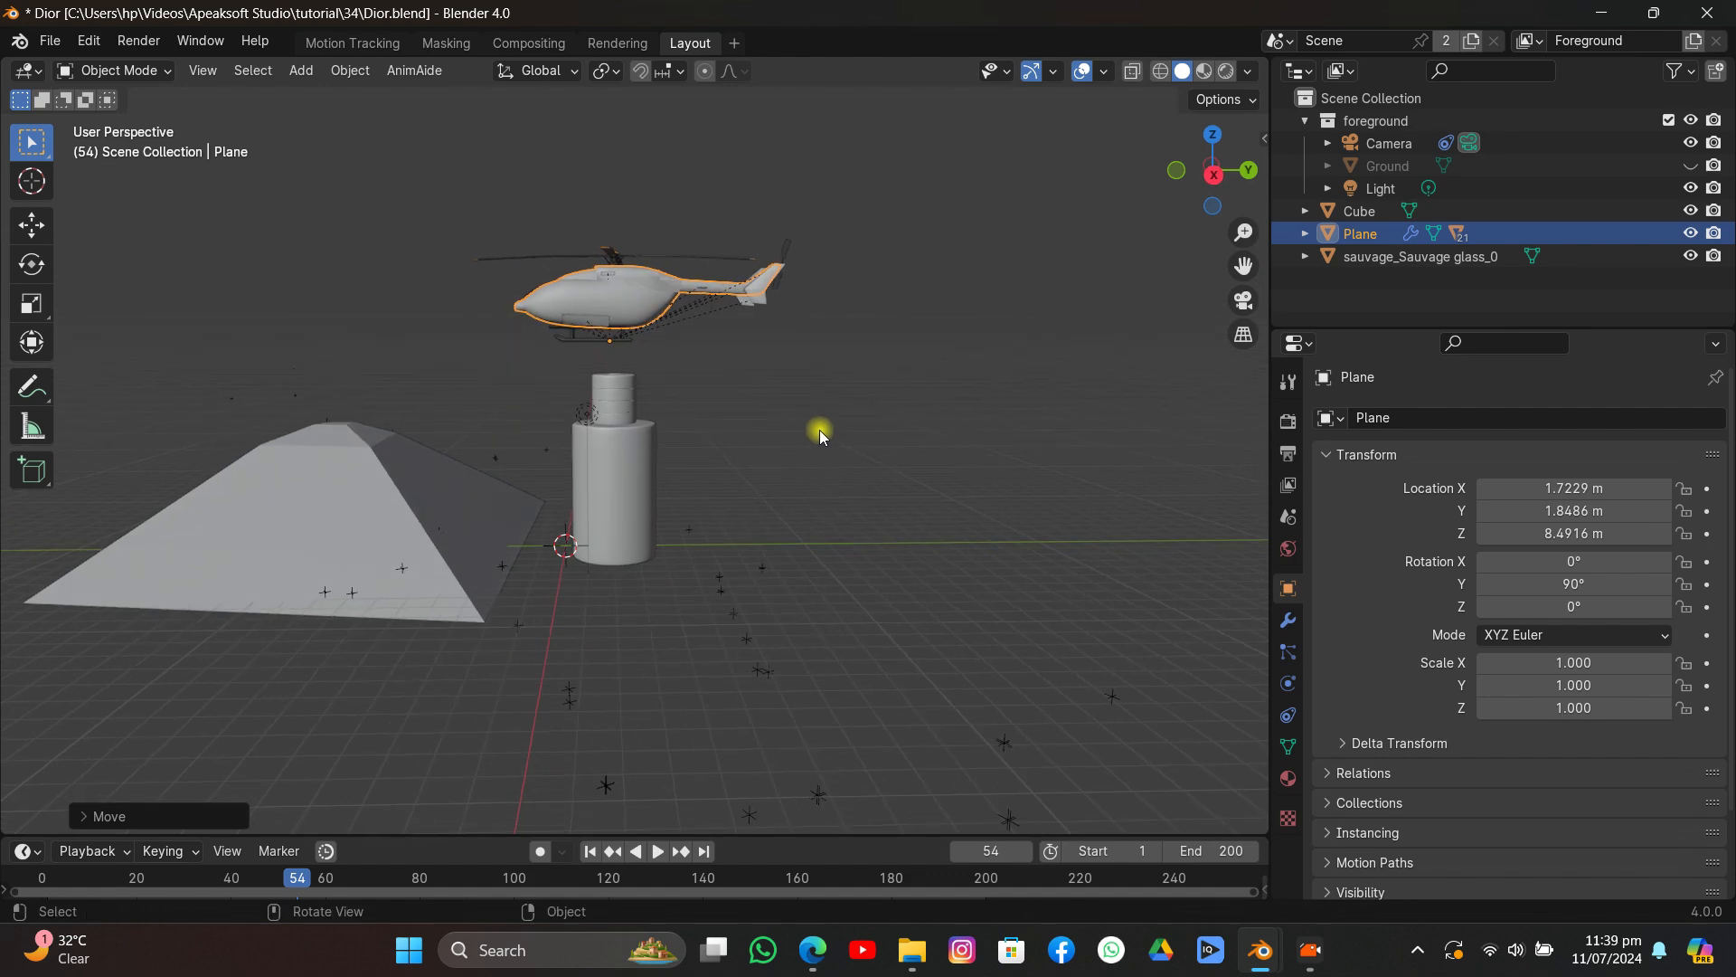
Scale the helicopter up uniformly to 1.128.
{"action": "key", "text": "s"}
{"action": "left_click", "coordinate": [847, 443]}
Enlarge the timeline area and go to frame 1 of the animation.
{"action": "middle_click_drag", "start_coordinate": [848, 443], "coordinate": [472, 712]}
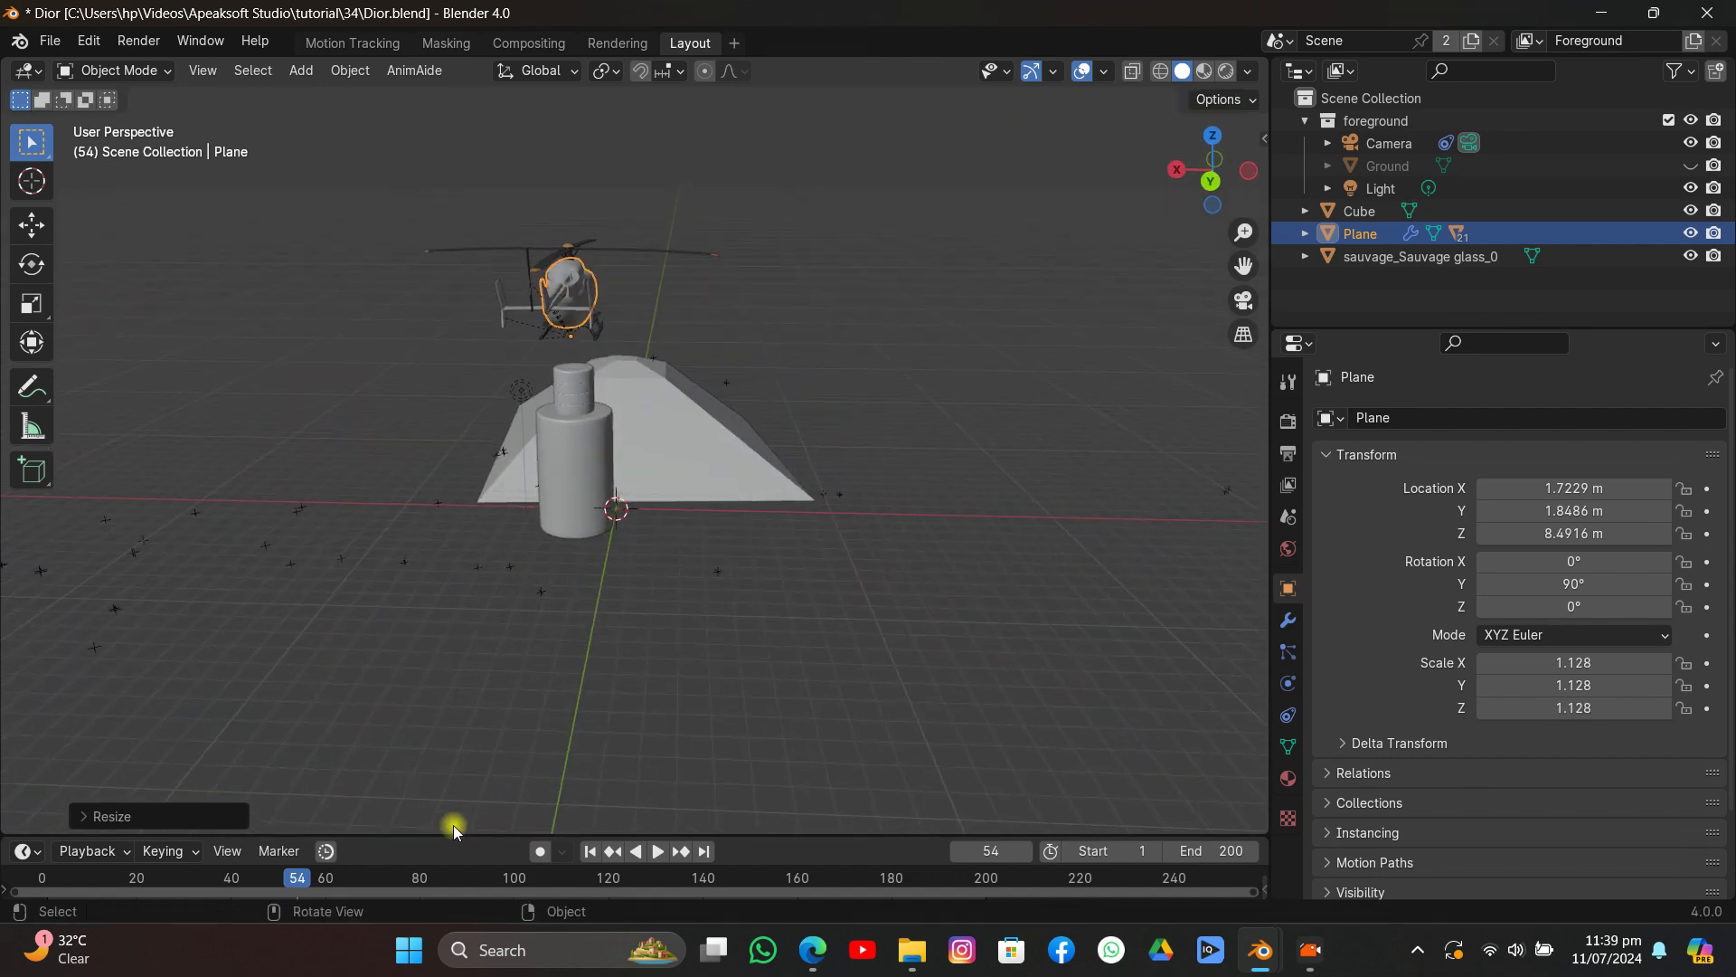
{"action": "left_click_drag", "start_coordinate": [453, 829], "coordinate": [582, 687]}
{"action": "key", "text": "shift+Left"}
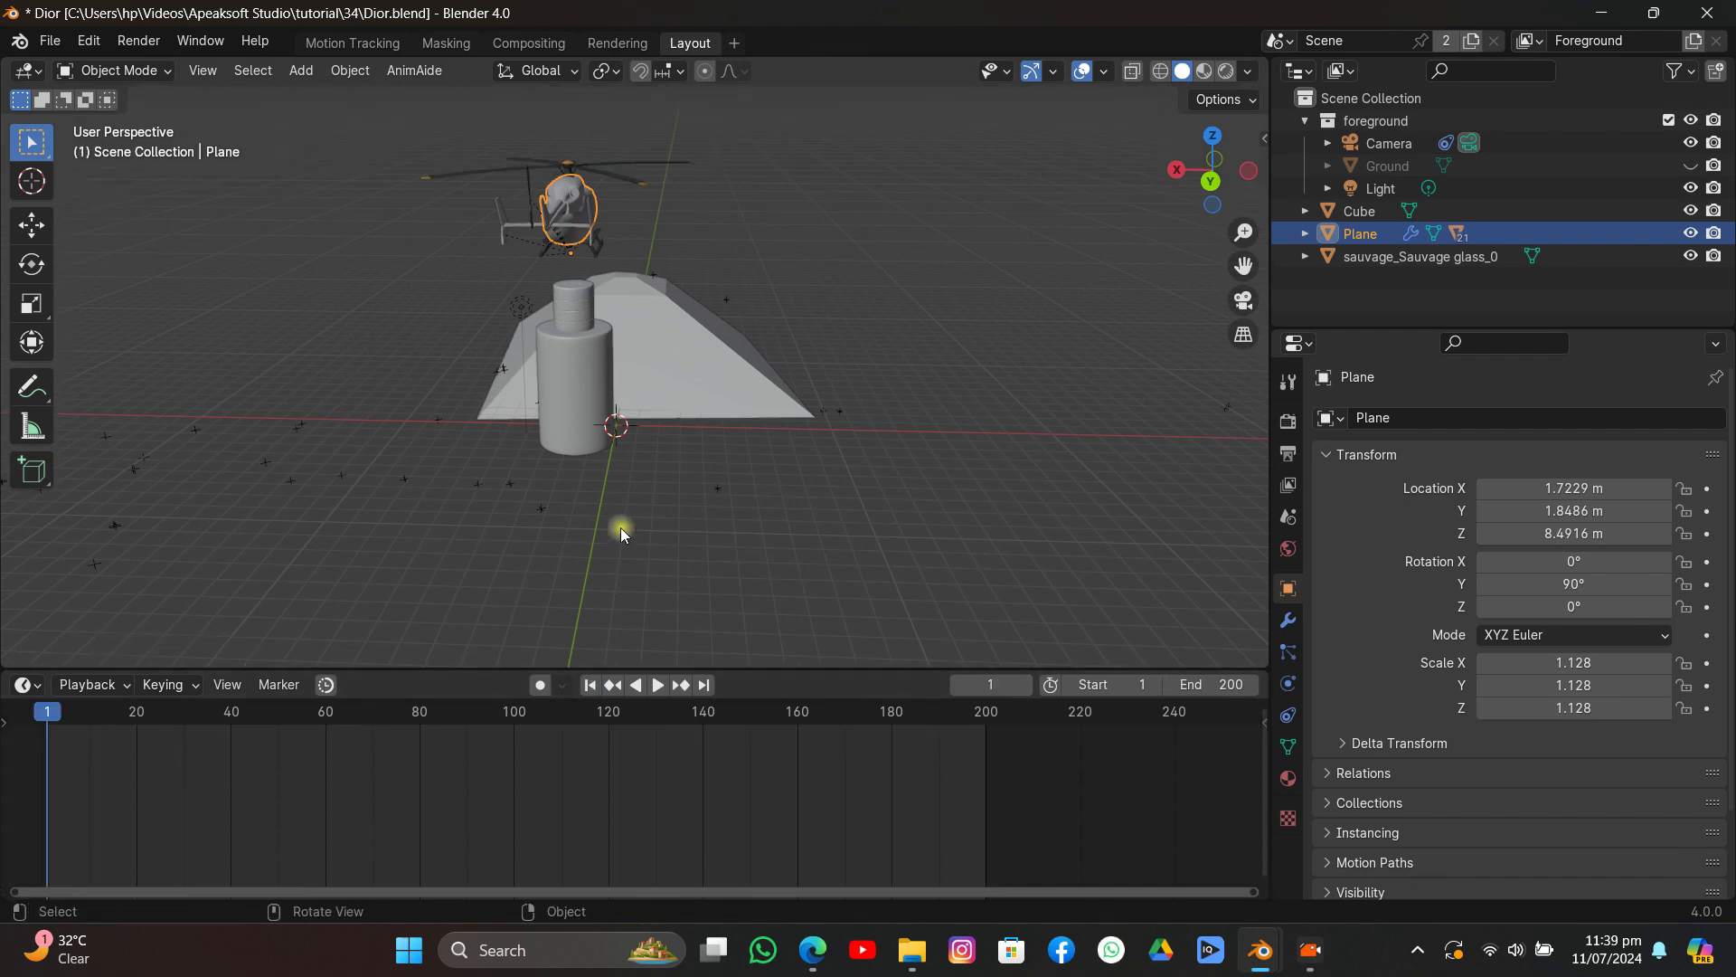
Select the hub of the helicopter's main rotor and insert a rotation keyframe for it at frame 1.
{"action": "middle_click_drag", "start_coordinate": [620, 528], "coordinate": [303, 574]}
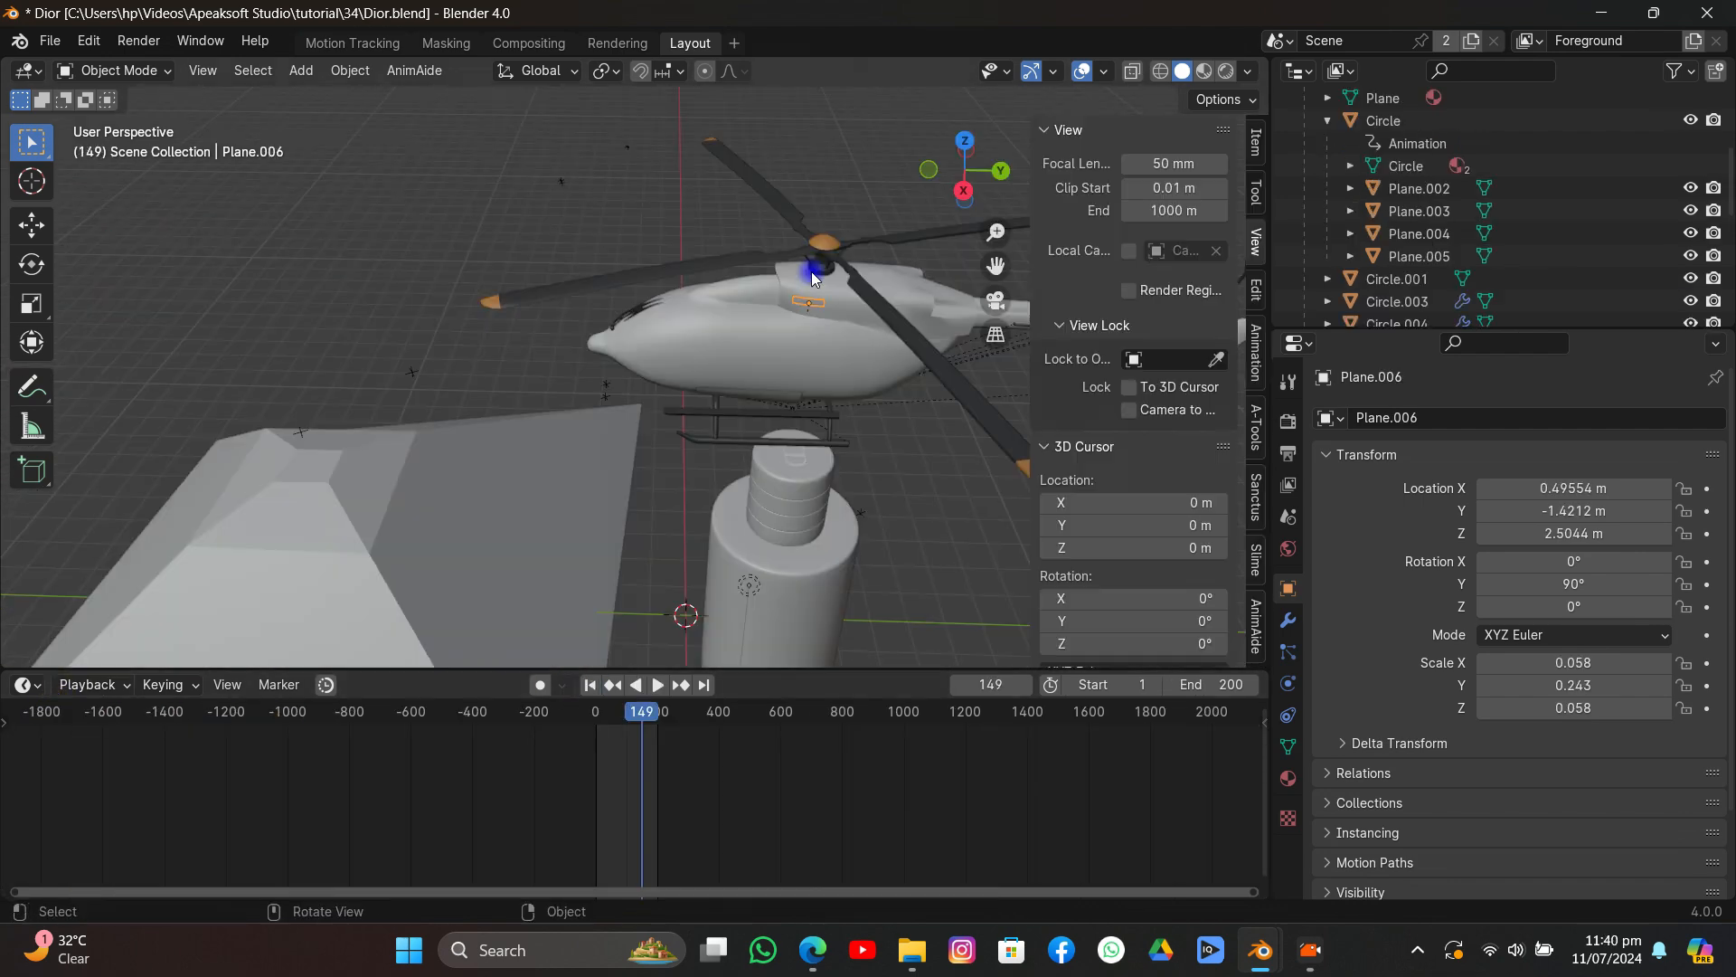
{"action": "left_click", "coordinate": [819, 268]}
{"action": "left_click", "coordinate": [821, 270]}
{"action": "left_click", "coordinate": [817, 246]}
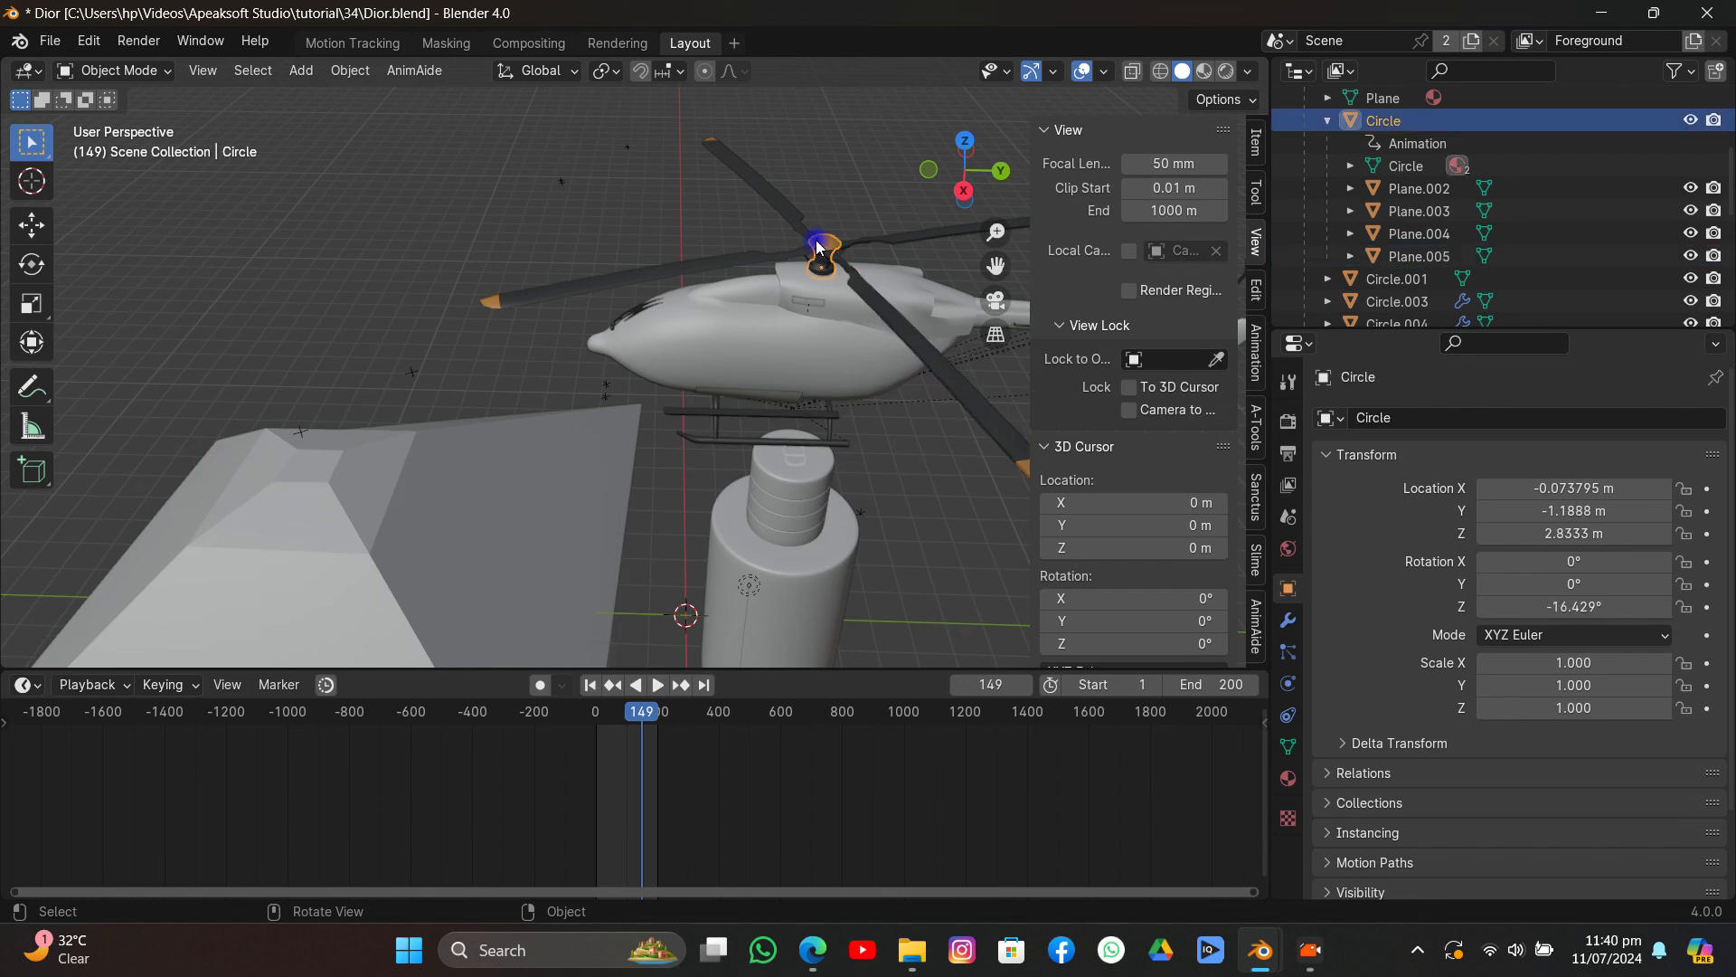
{"action": "left_click_drag", "start_coordinate": [850, 268], "coordinate": [848, 264]}
{"action": "left_click", "coordinate": [829, 248]}
{"action": "left_click", "coordinate": [601, 678]}
{"action": "key", "text": "i"}
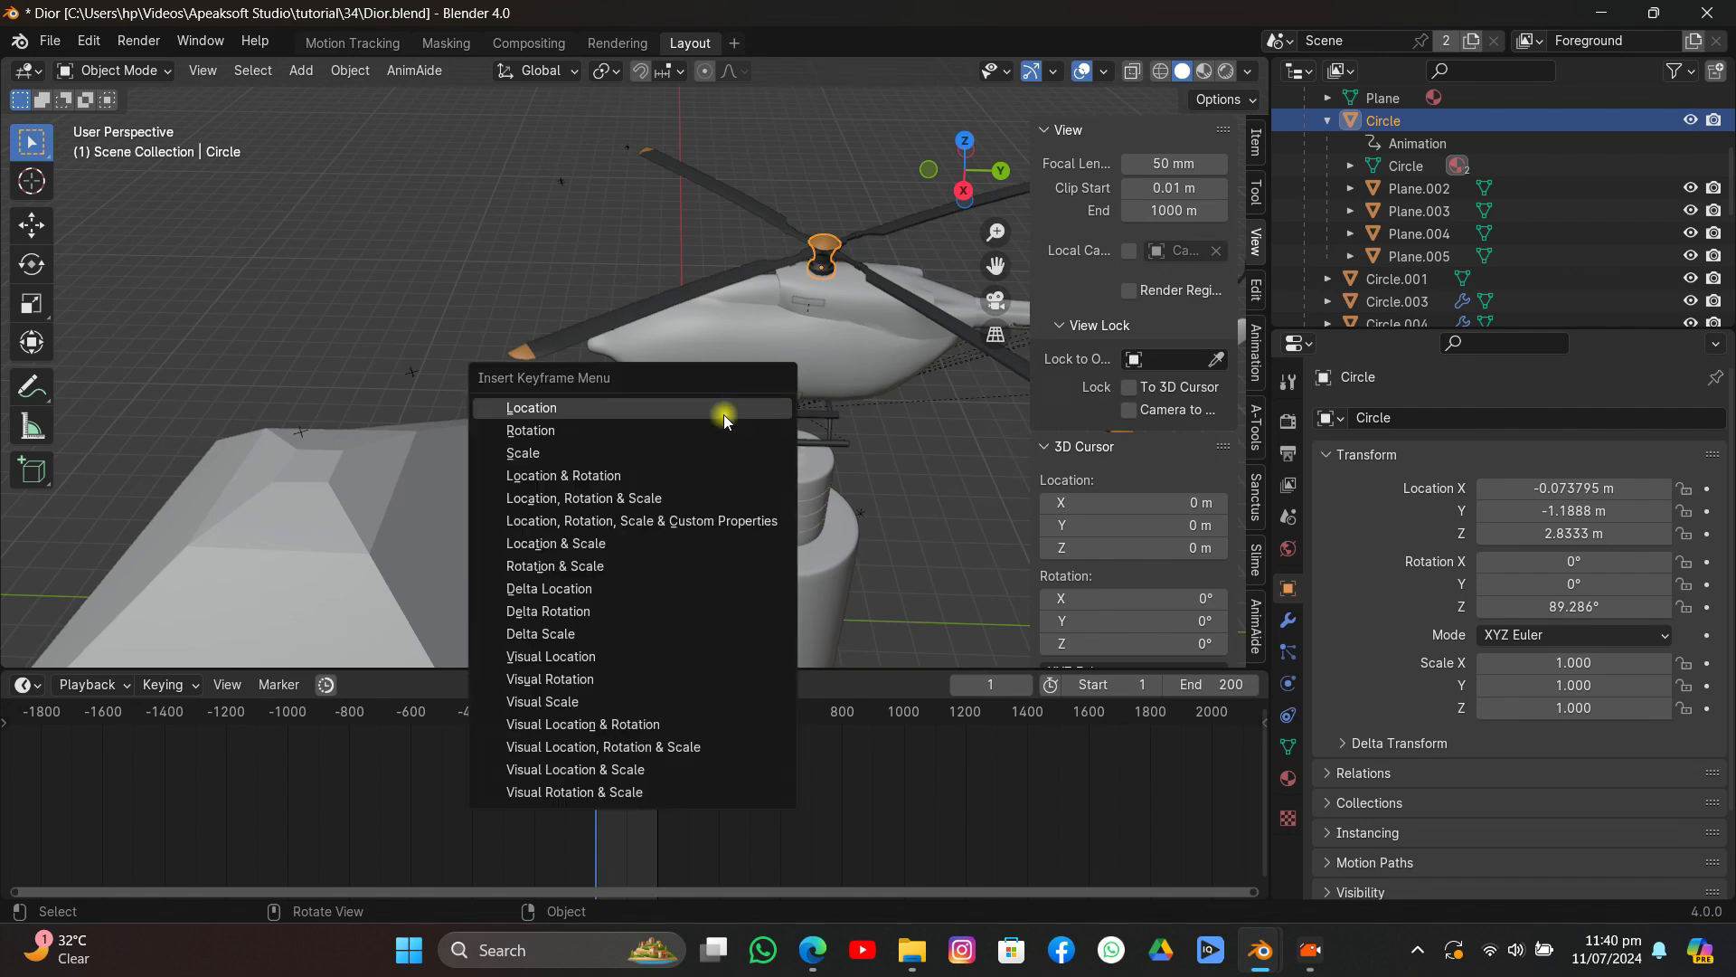
{"action": "left_click", "coordinate": [666, 440]}
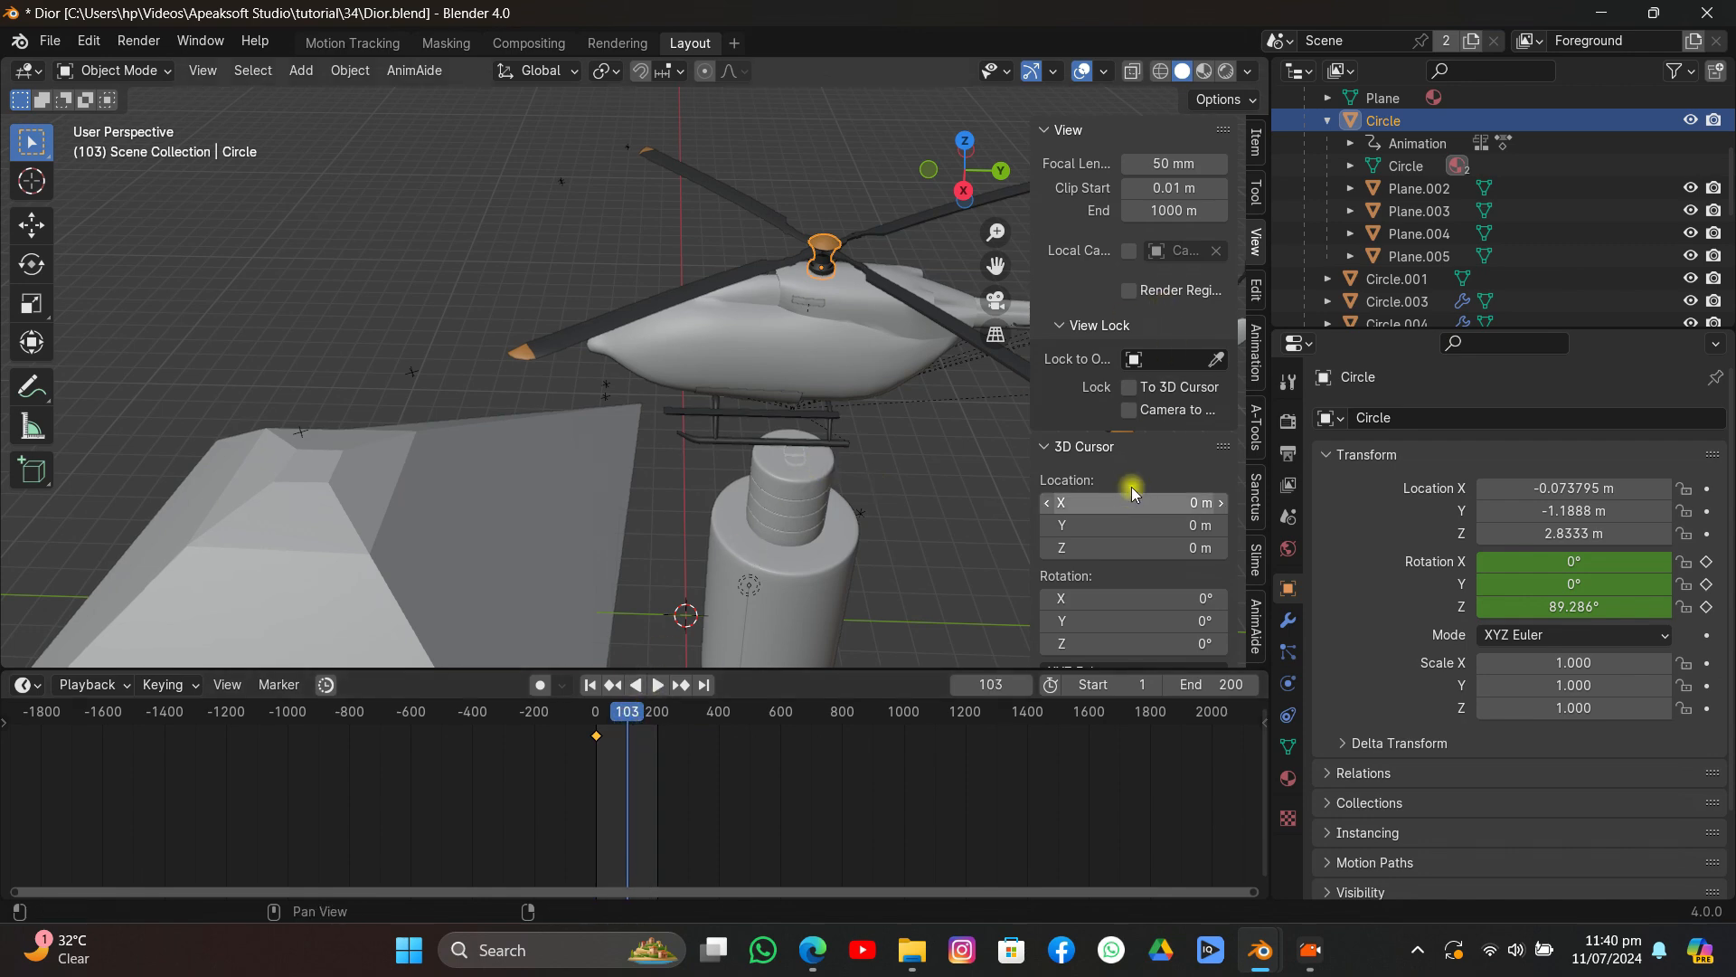
At frame 101, spin the rotor hub around Z to a rotation of about -1081.5° and insert a rotation keyframe.
{"action": "left_click", "coordinate": [1258, 145]}
{"action": "left_click", "coordinate": [1128, 349]}
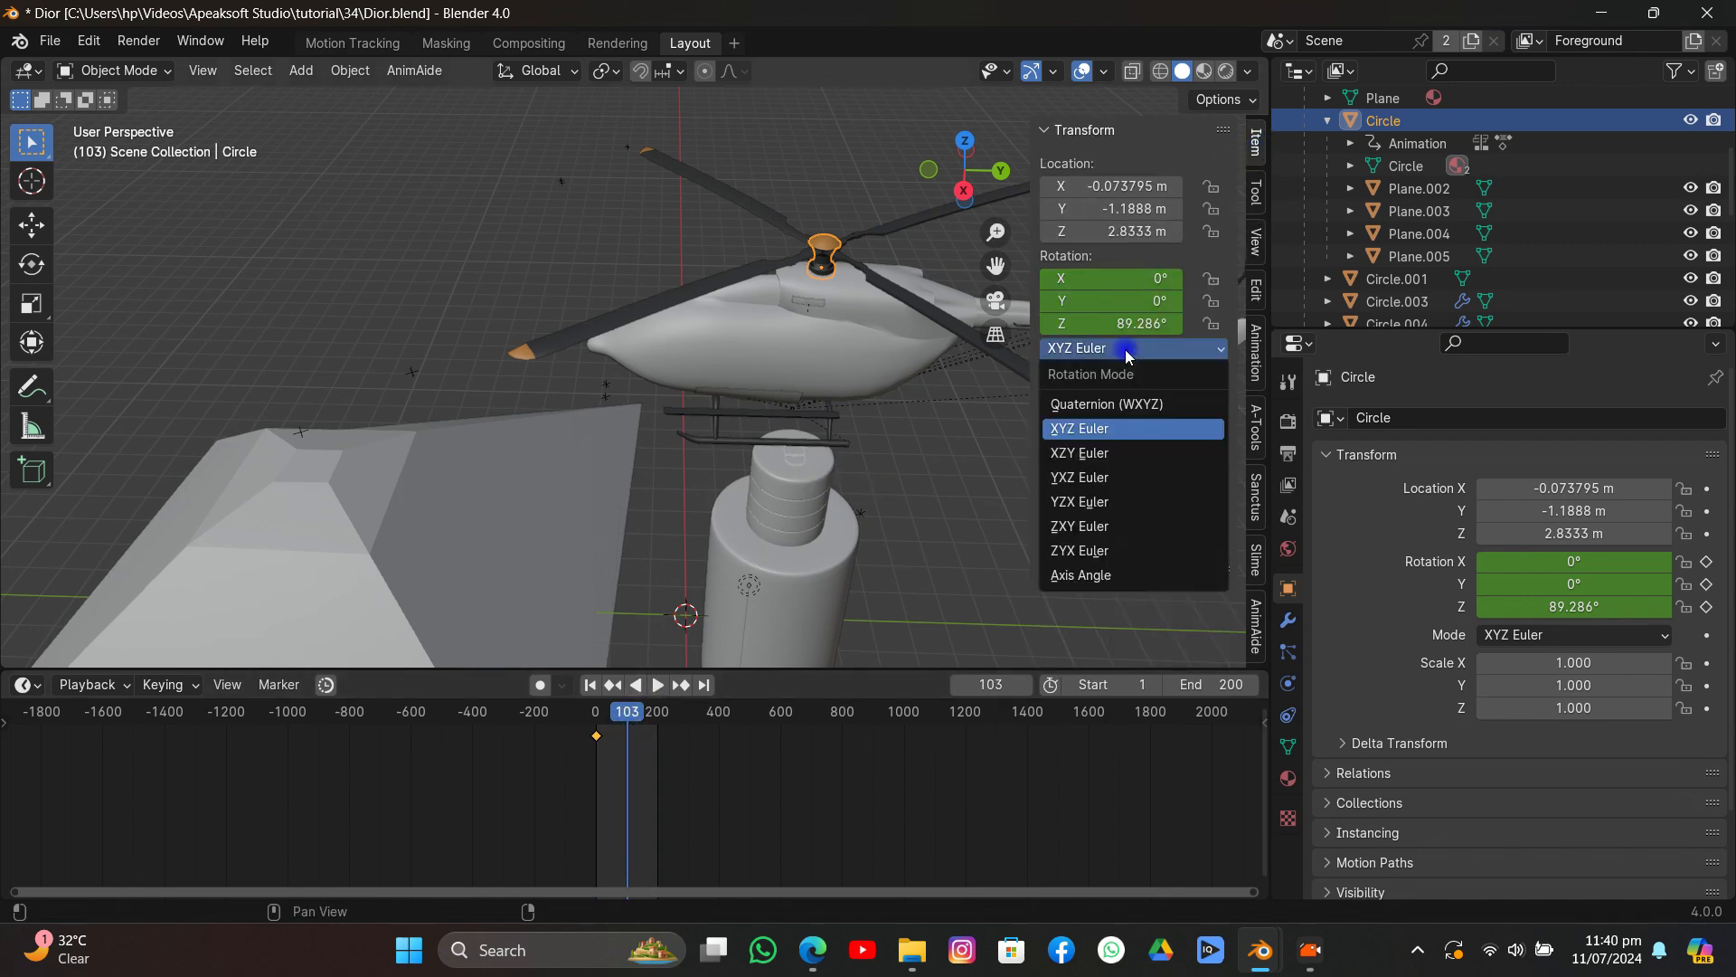
{"action": "left_click", "coordinate": [1128, 354]}
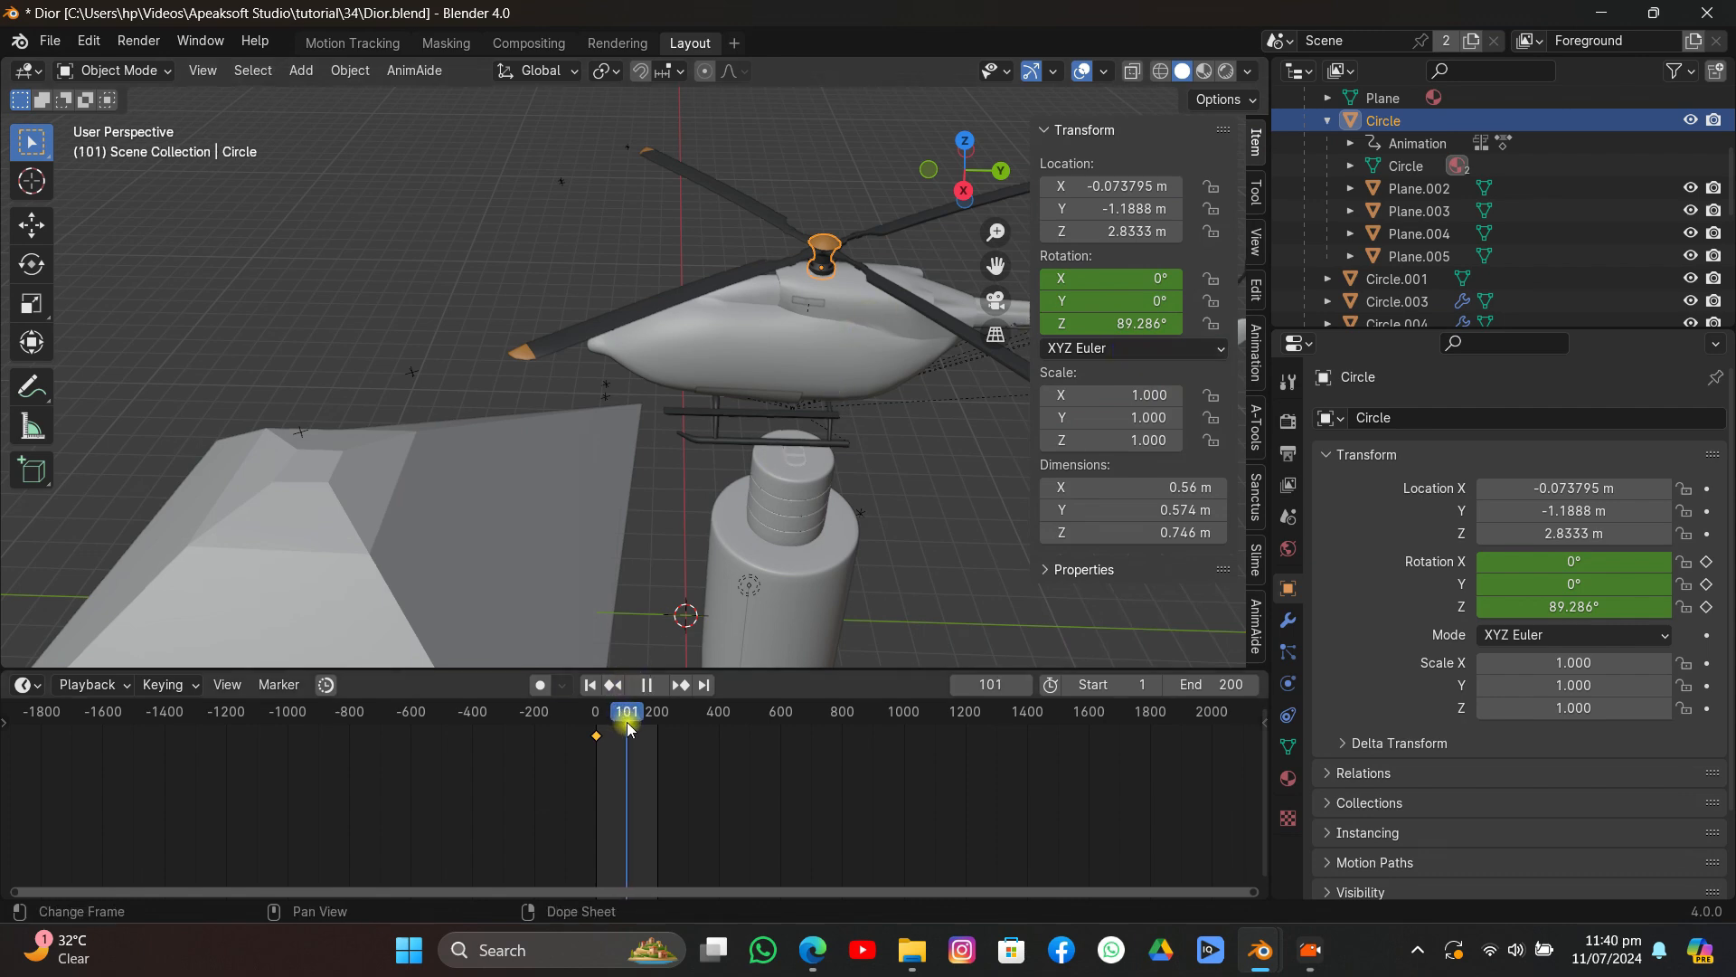
{"action": "key", "text": "r"}
{"action": "key", "text": "z"}
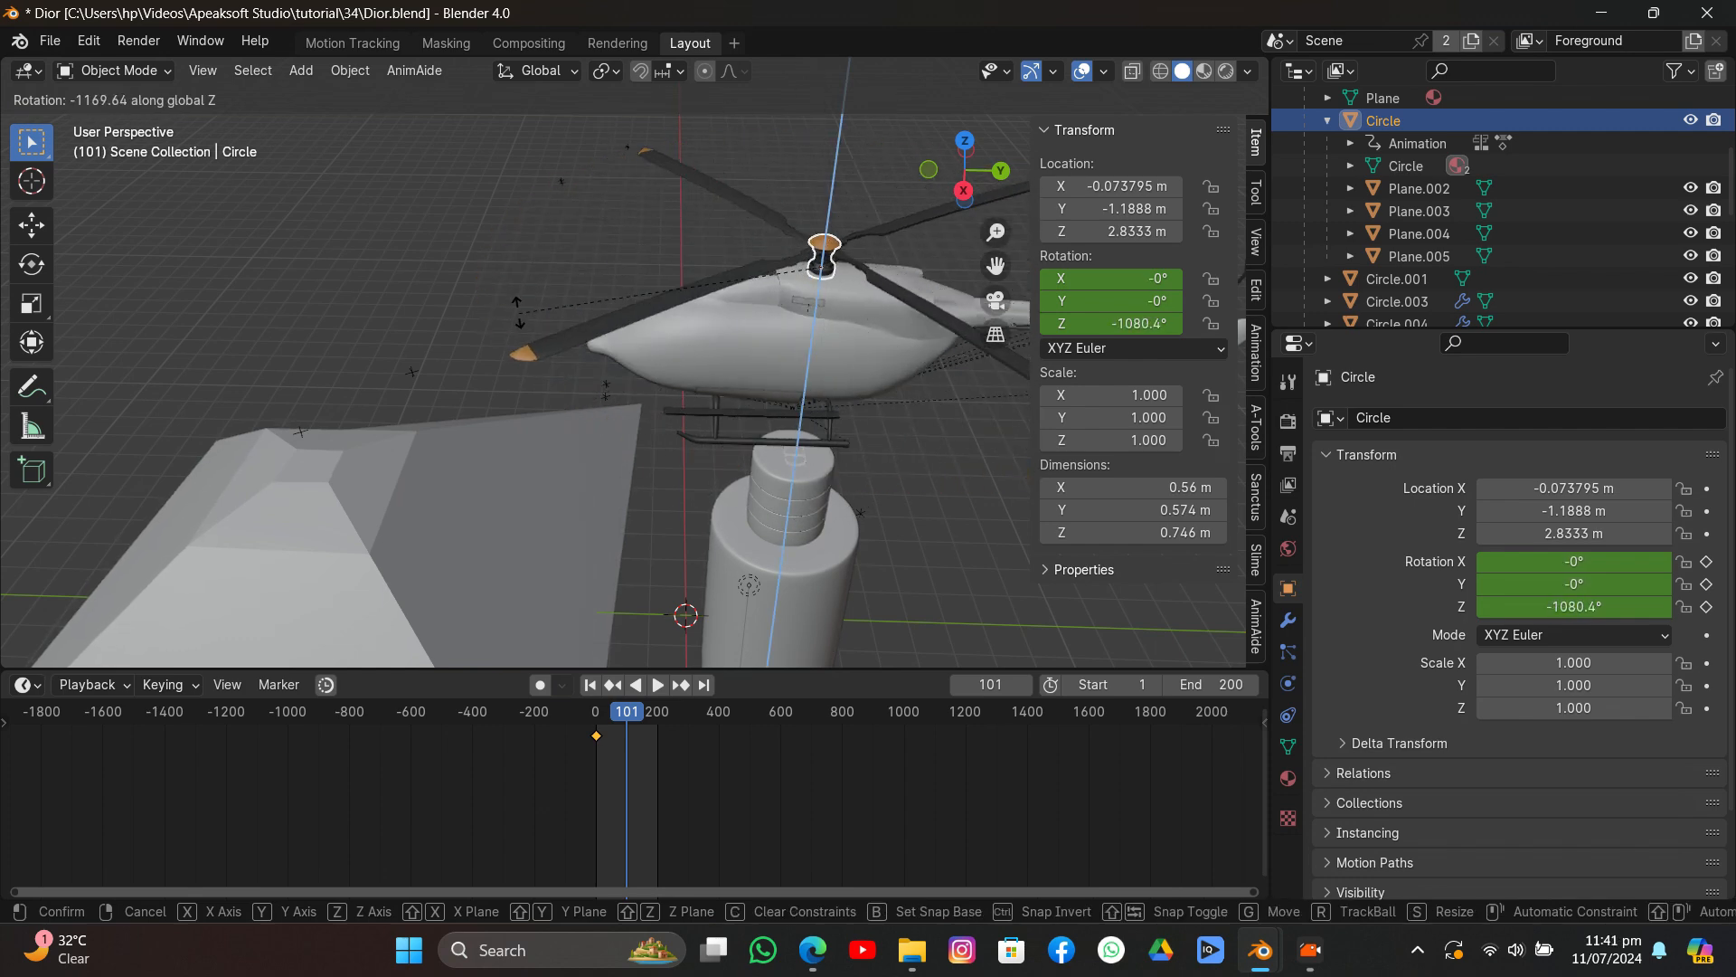
{"action": "left_click", "coordinate": [812, 233]}
{"action": "key", "text": "i"}
{"action": "left_click", "coordinate": [812, 230]}
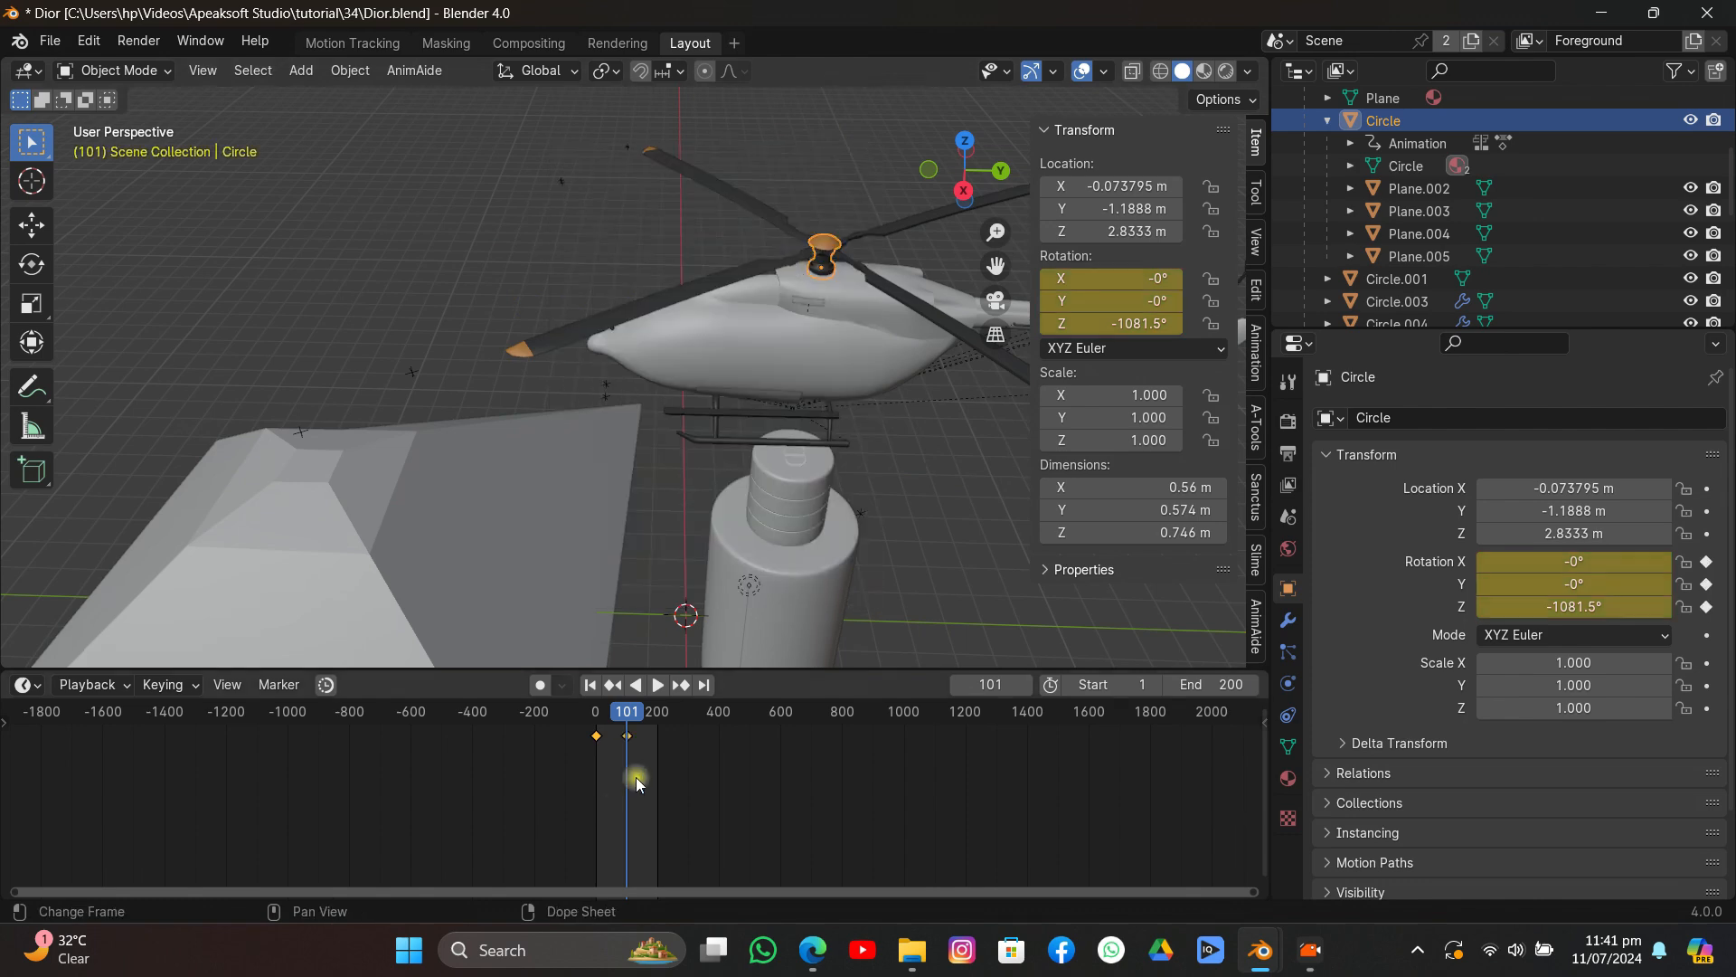
Set the rotor hub's keyframe interpolation to Linear and play the animation from frame 1 to check the spin.
{"action": "left_click", "coordinate": [604, 689]}
{"action": "key", "text": "space"}
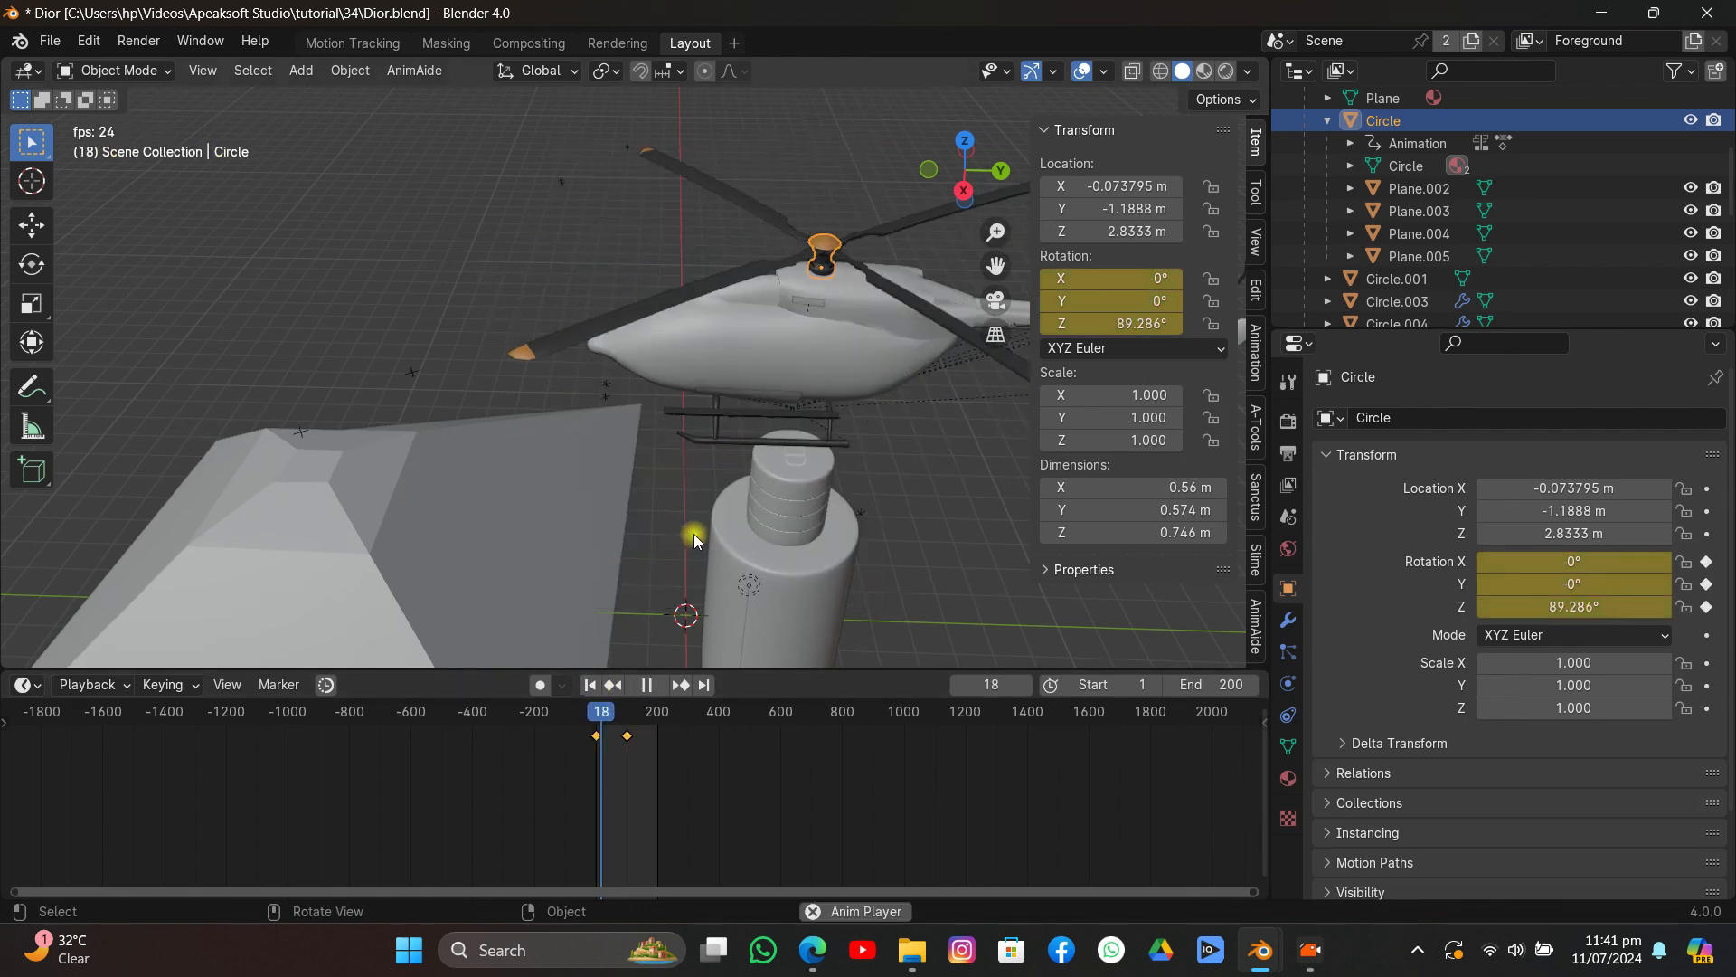
{"action": "key", "text": "space"}
{"action": "key", "text": "t"}
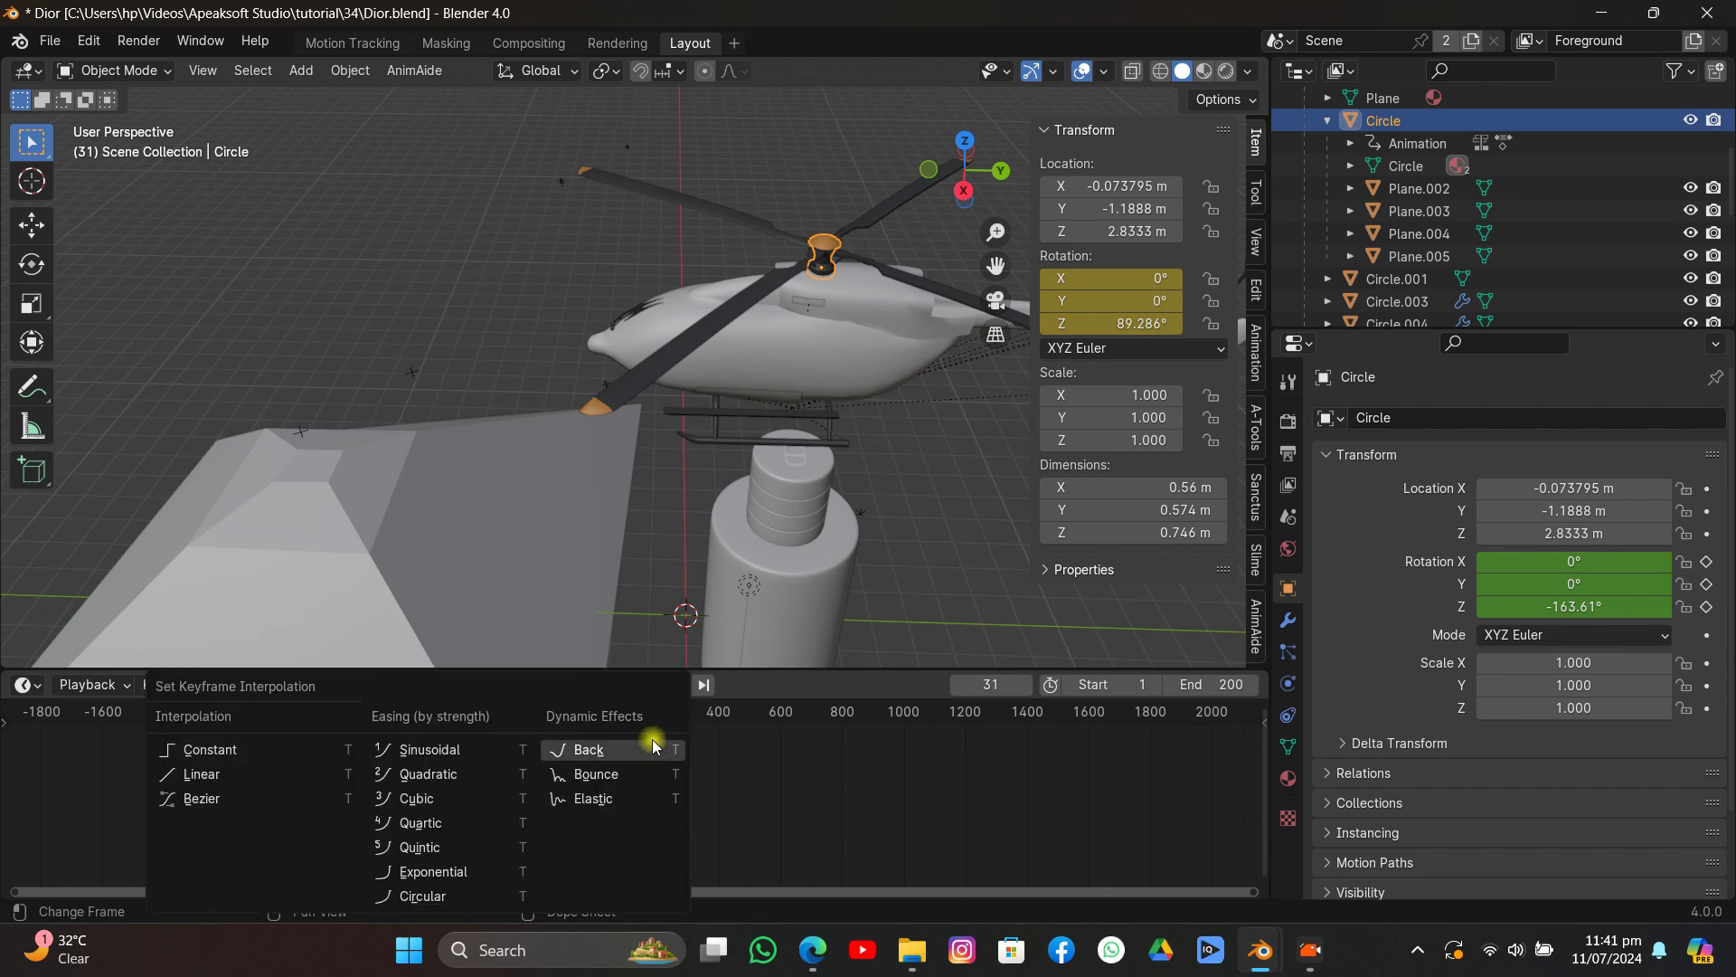
{"action": "left_click", "coordinate": [272, 772]}
{"action": "key", "text": "space"}
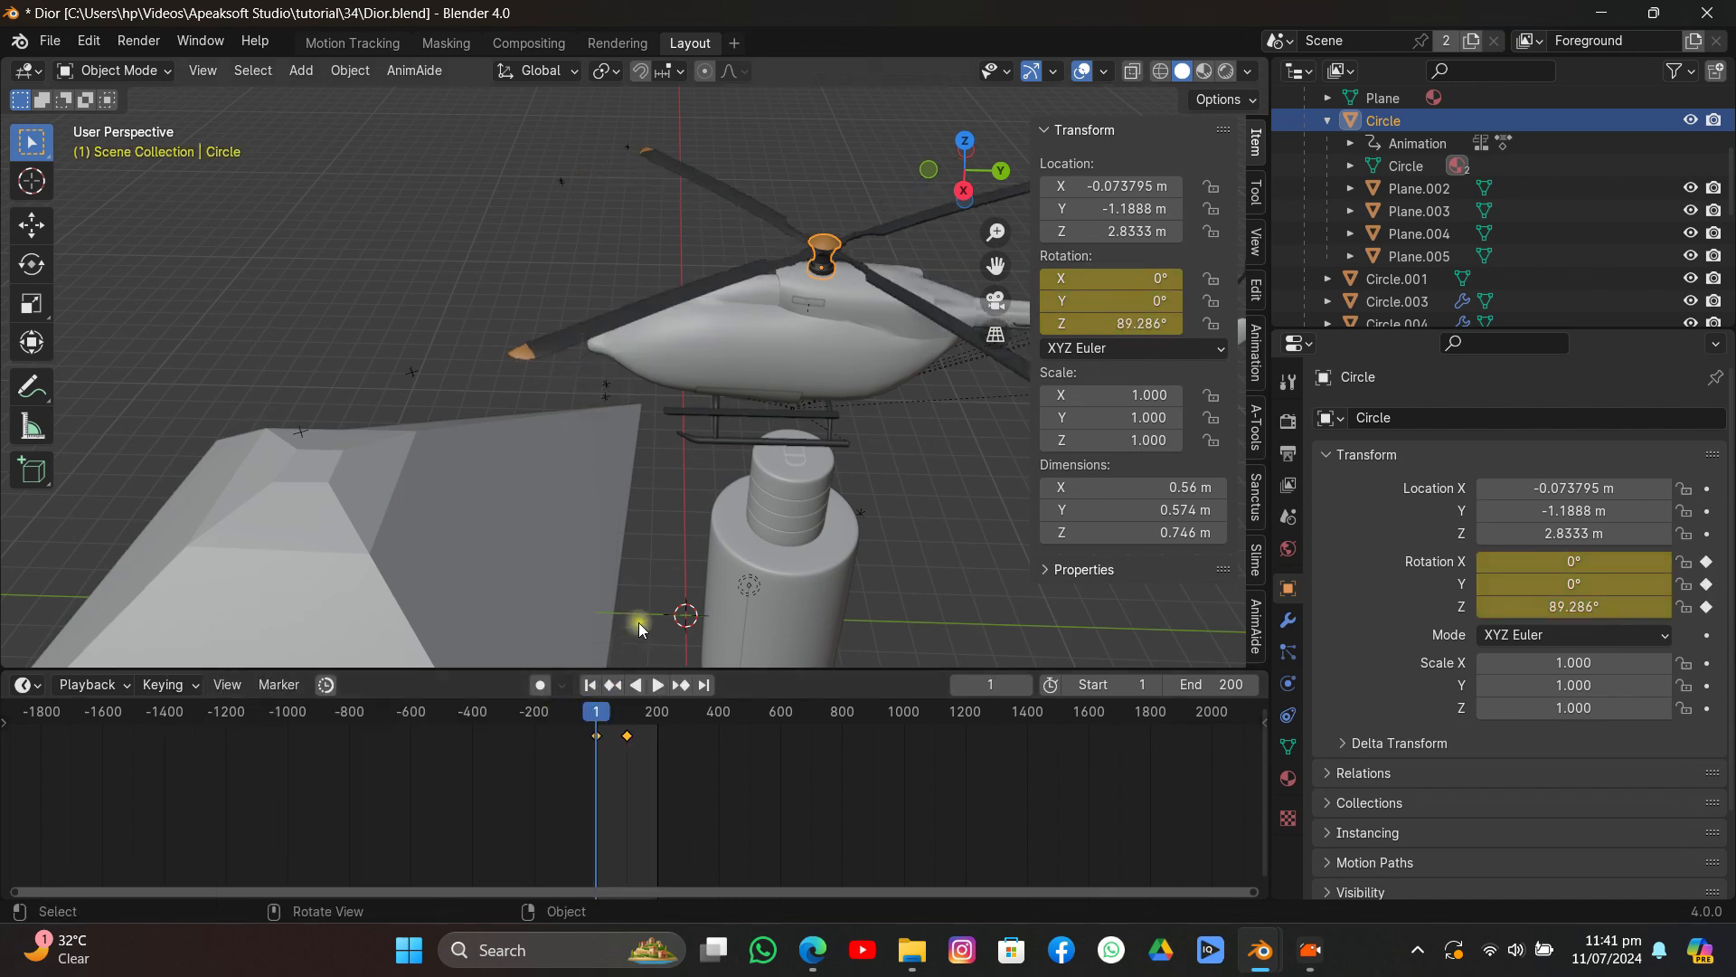
{"action": "scroll", "coordinate": [825, 447], "scroll_direction": "down", "scroll_amount": 3}
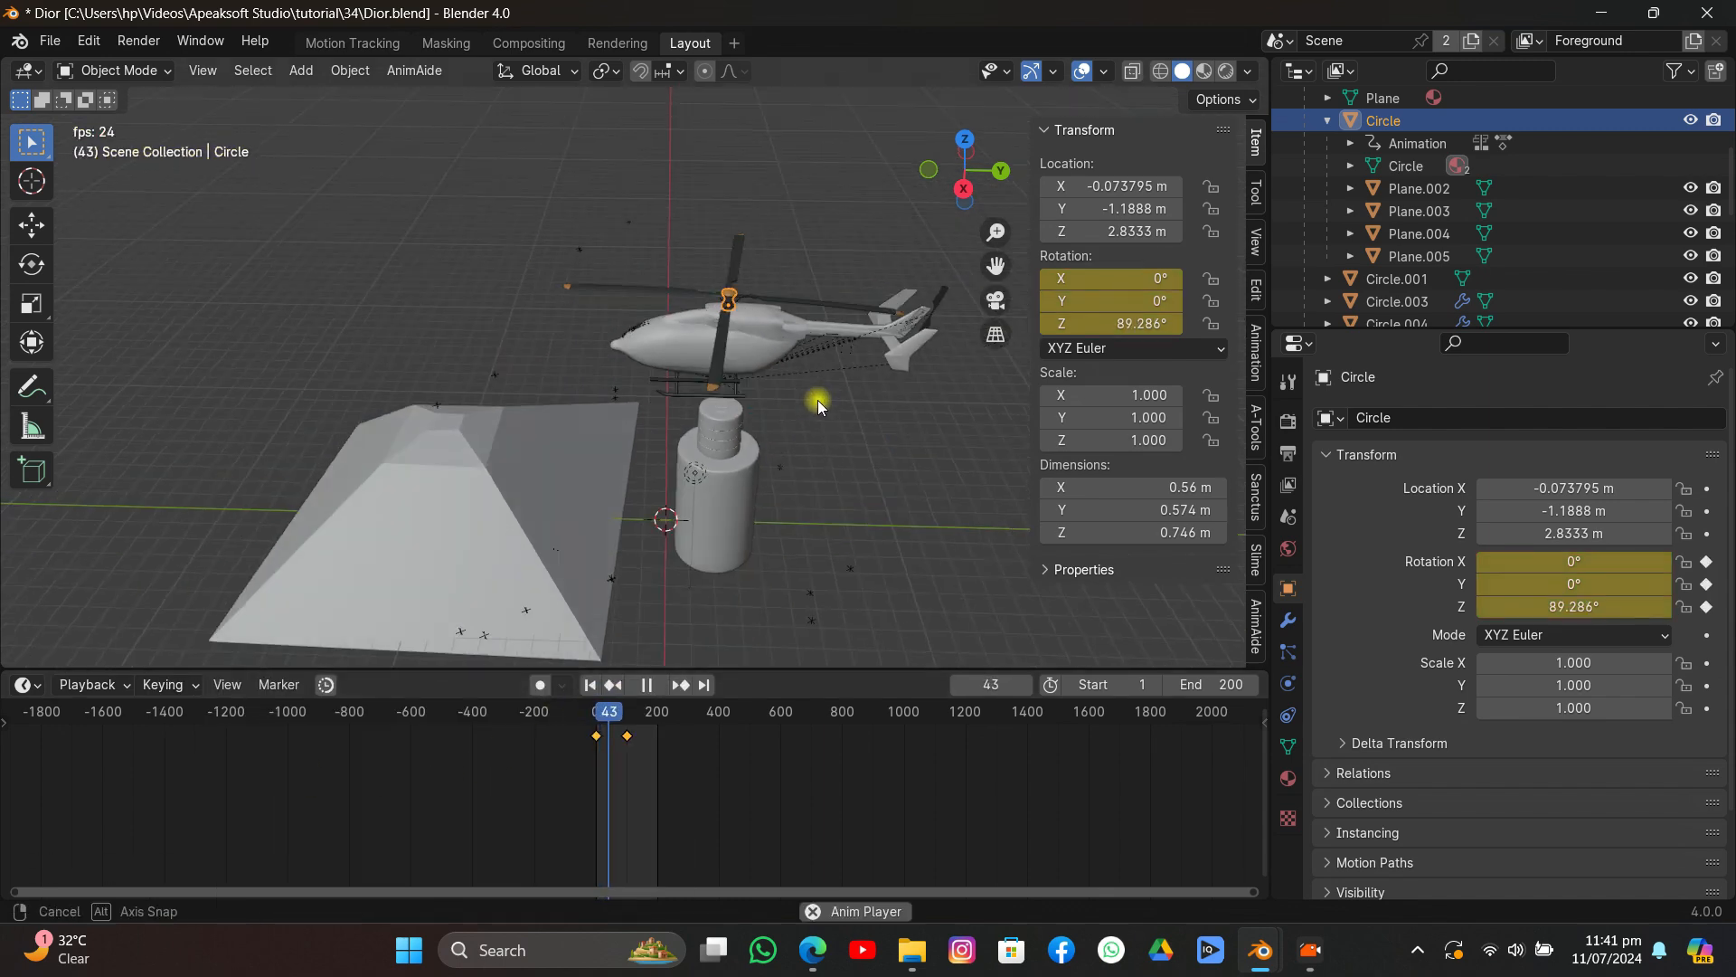
Set the rotor's rotation curves to linear extrapolation and play the animation to check the spin past the last keyframe.
{"action": "middle_click_drag", "start_coordinate": [818, 400], "coordinate": [838, 326]}
{"action": "key", "text": "space"}
{"action": "key", "text": "shift+e"}
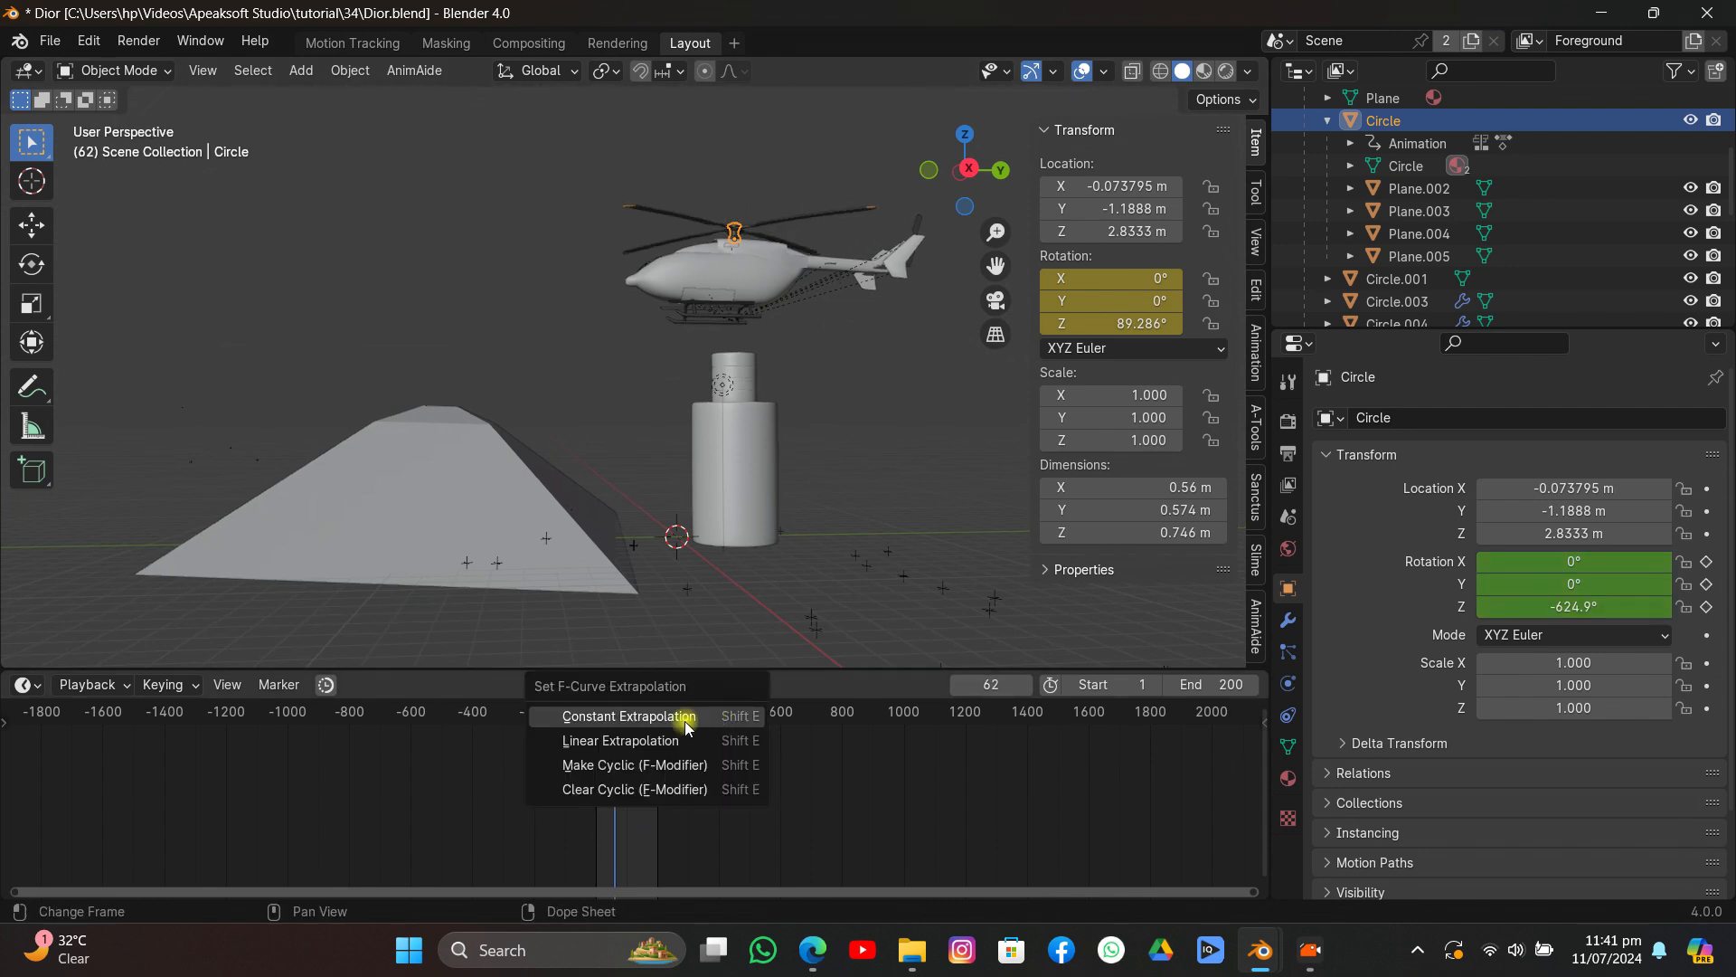
{"action": "left_click", "coordinate": [680, 737]}
{"action": "key", "text": "space"}
{"action": "middle_click_drag", "start_coordinate": [796, 457], "coordinate": [745, 477]}
{"action": "key", "text": "space"}
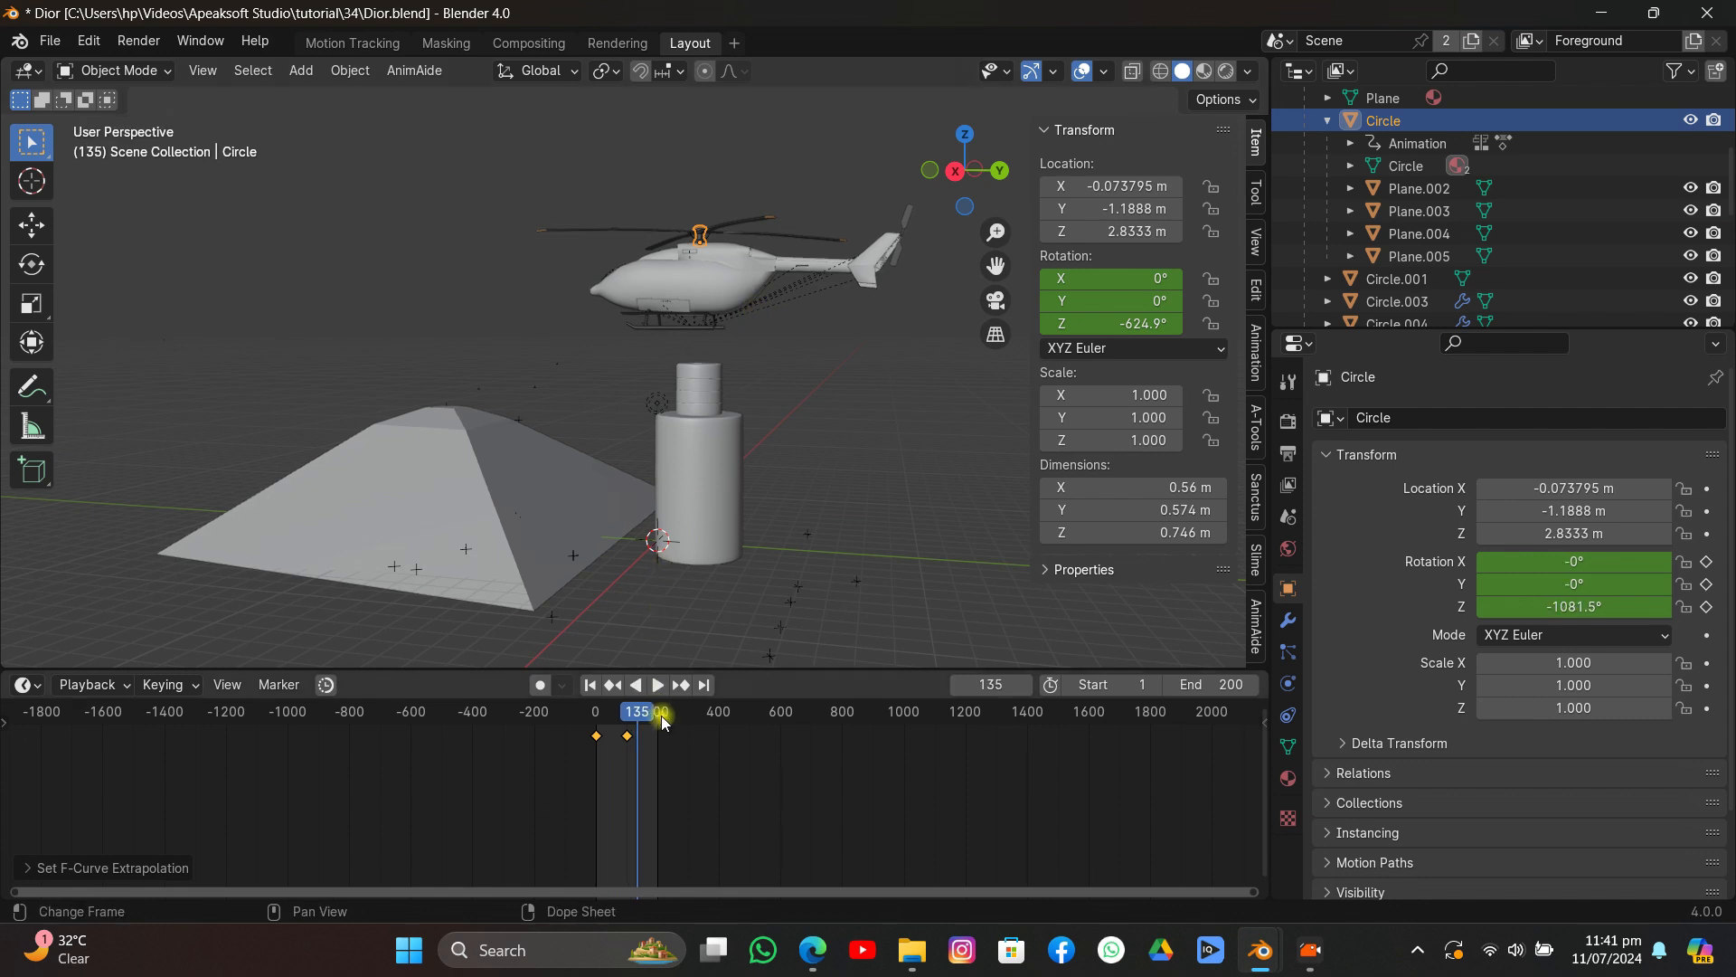
Reapply linear F-curve extrapolation to the rotor keyframes and replay the animation.
{"action": "key", "text": "shift+e"}
{"action": "left_click", "coordinate": [647, 732]}
{"action": "left_click_drag", "start_coordinate": [636, 716], "coordinate": [615, 718]}
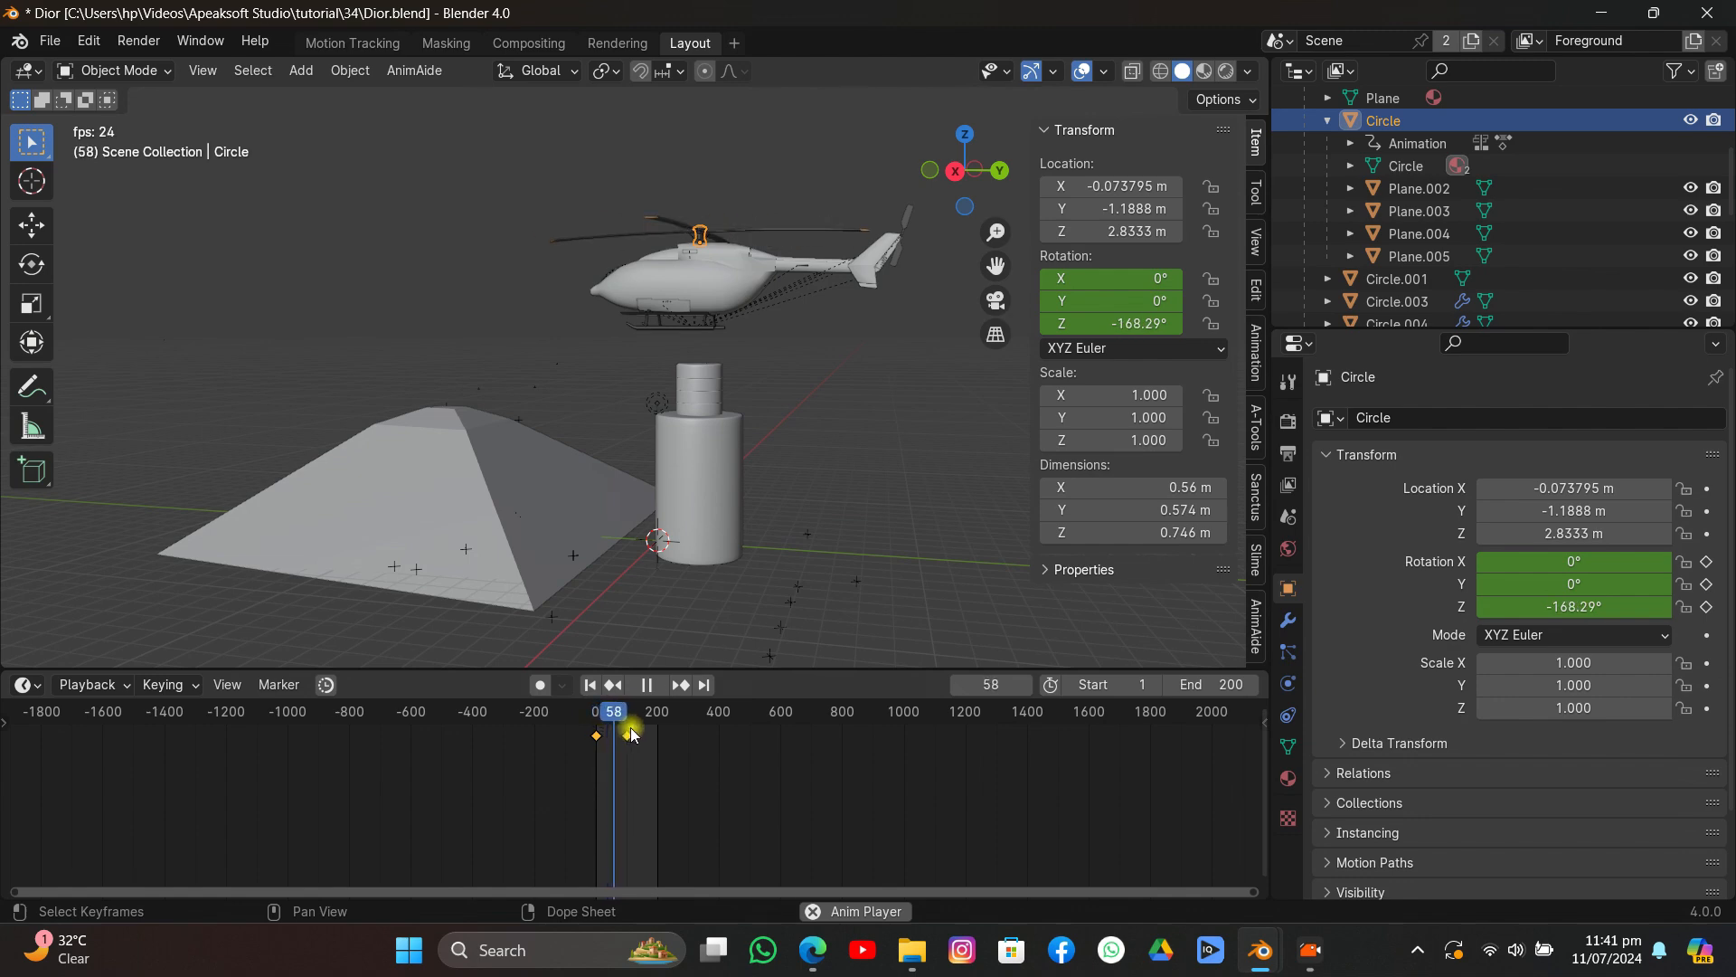
{"action": "key", "text": "shift+e"}
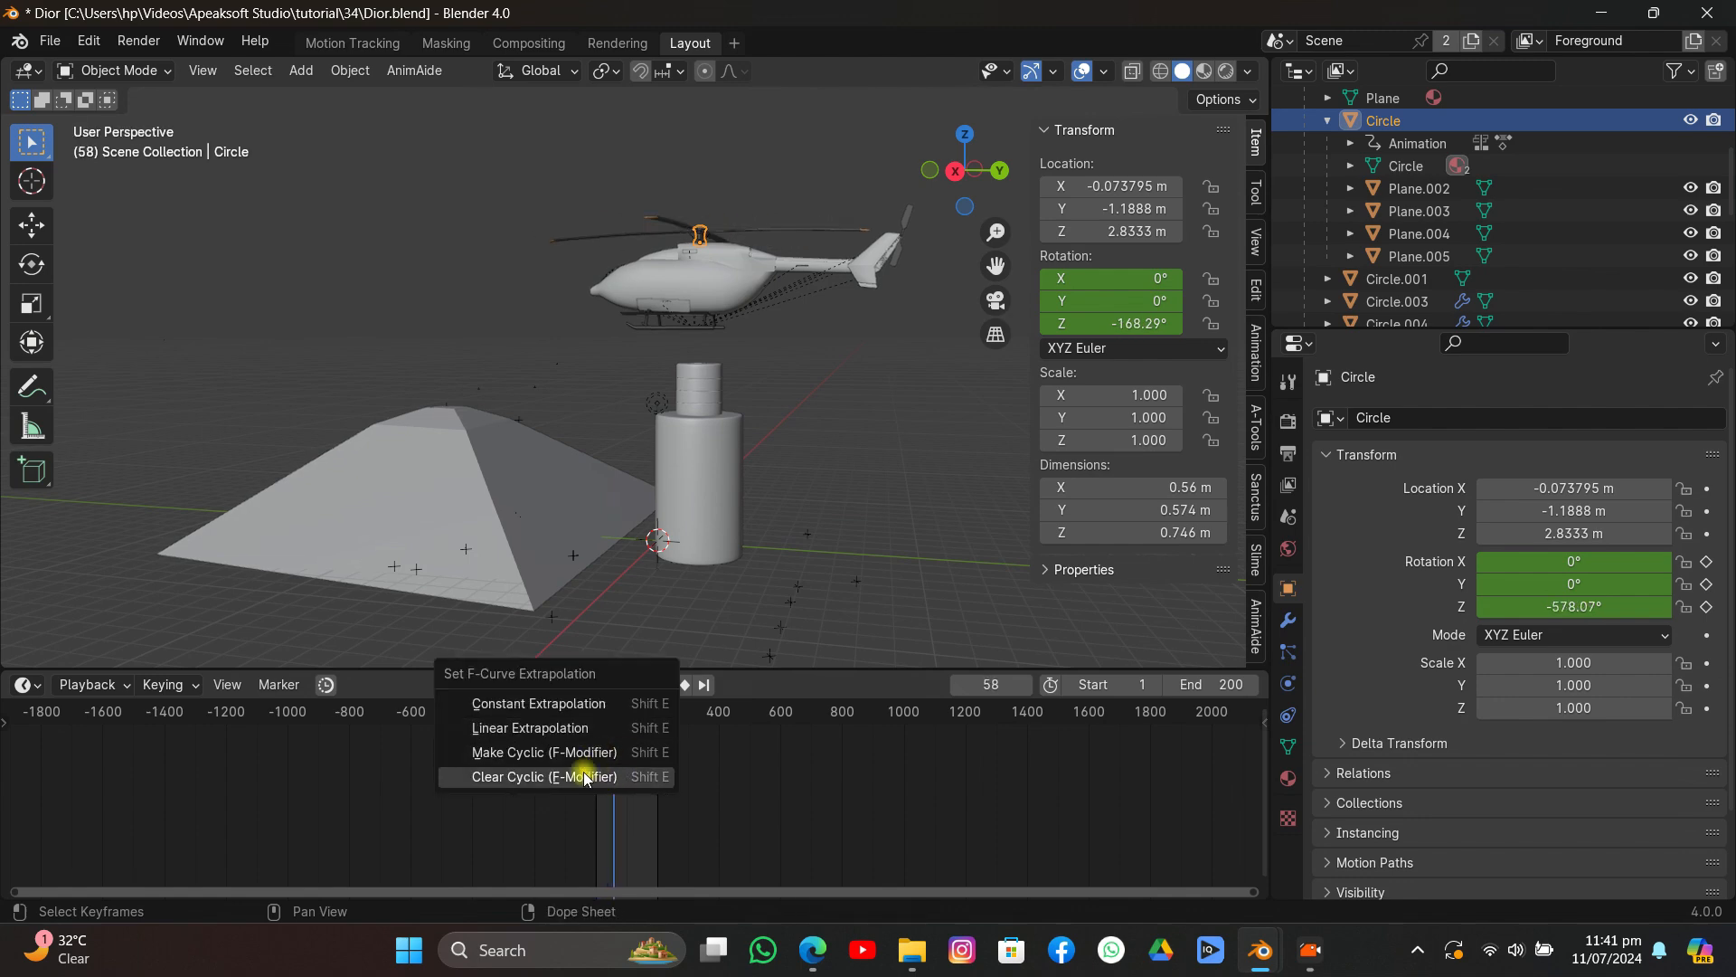
{"action": "left_click", "coordinate": [562, 728]}
{"action": "key", "text": "space"}
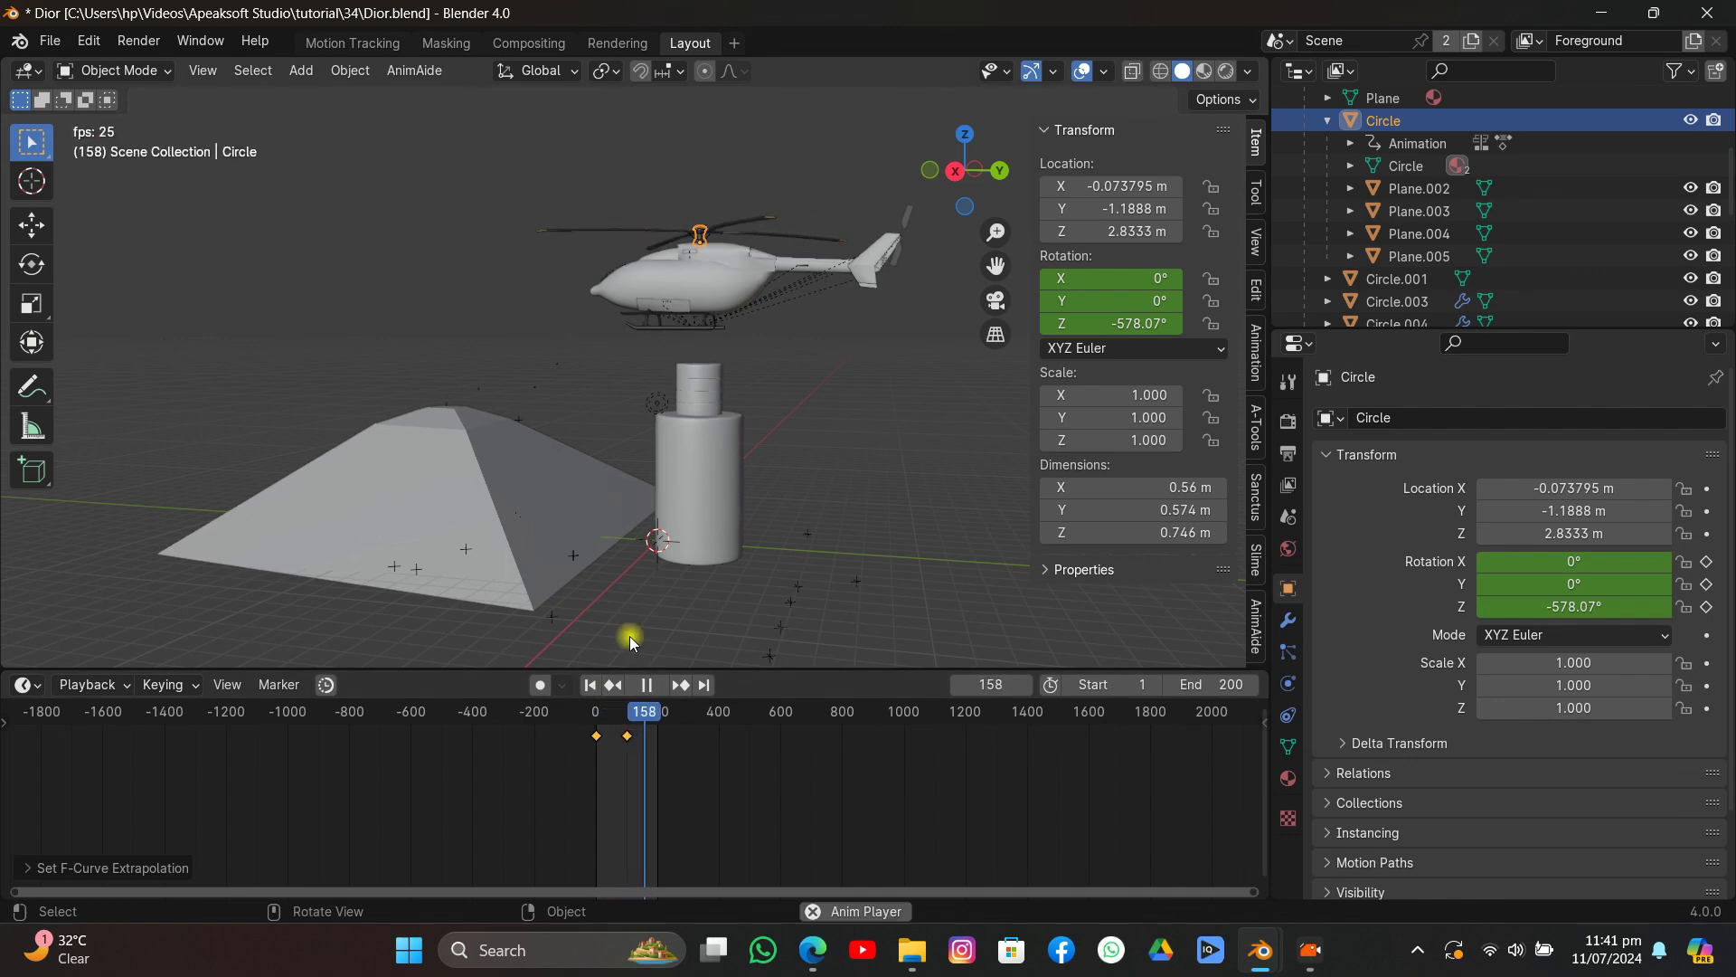
Stop playback and move the rotor's last rotation keyframe to frame 207.
{"action": "key", "text": "space"}
{"action": "mouse_move", "coordinate": [670, 758]}
{"action": "left_mouse_down"}
{"action": "mouse_move", "coordinate": [608, 726]}
{"action": "mouse_move", "coordinate": [658, 736]}
{"action": "left_mouse_up"}
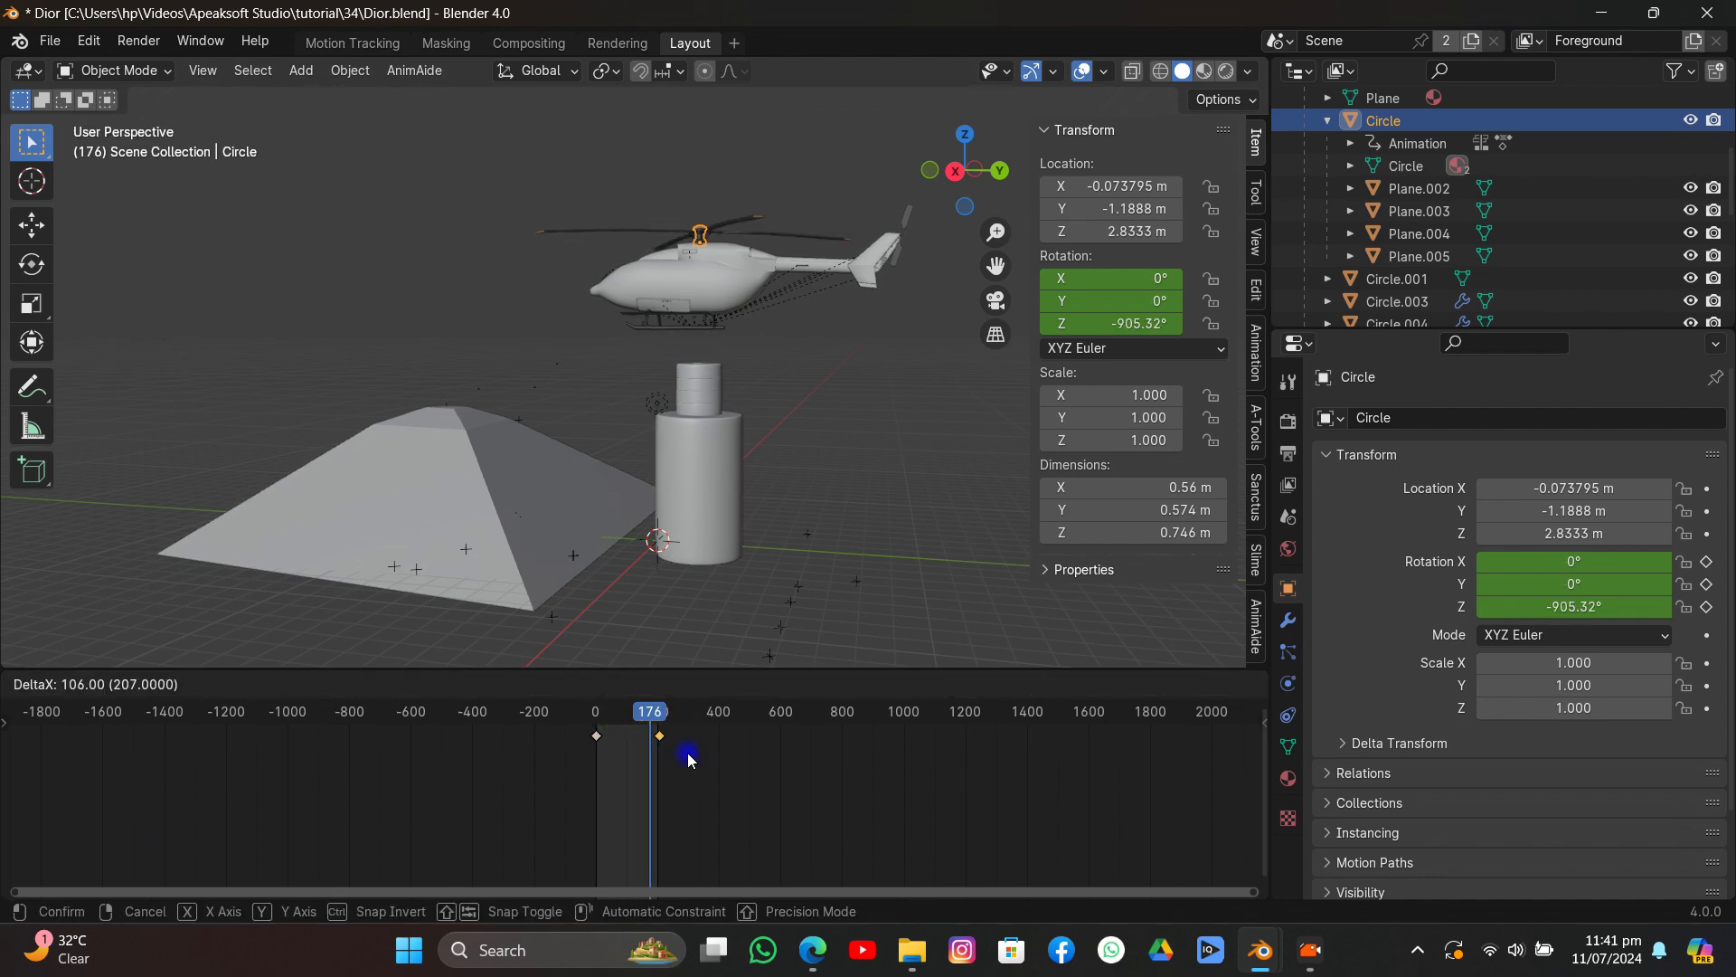
{"action": "left_click", "coordinate": [687, 753]}
At frame 207, rotate the rotor about the global Z axis to about -2980° and insert a Rotation keyframe.
{"action": "left_click", "coordinate": [682, 685]}
{"action": "middle_click_drag", "start_coordinate": [756, 447], "coordinate": [754, 483]}
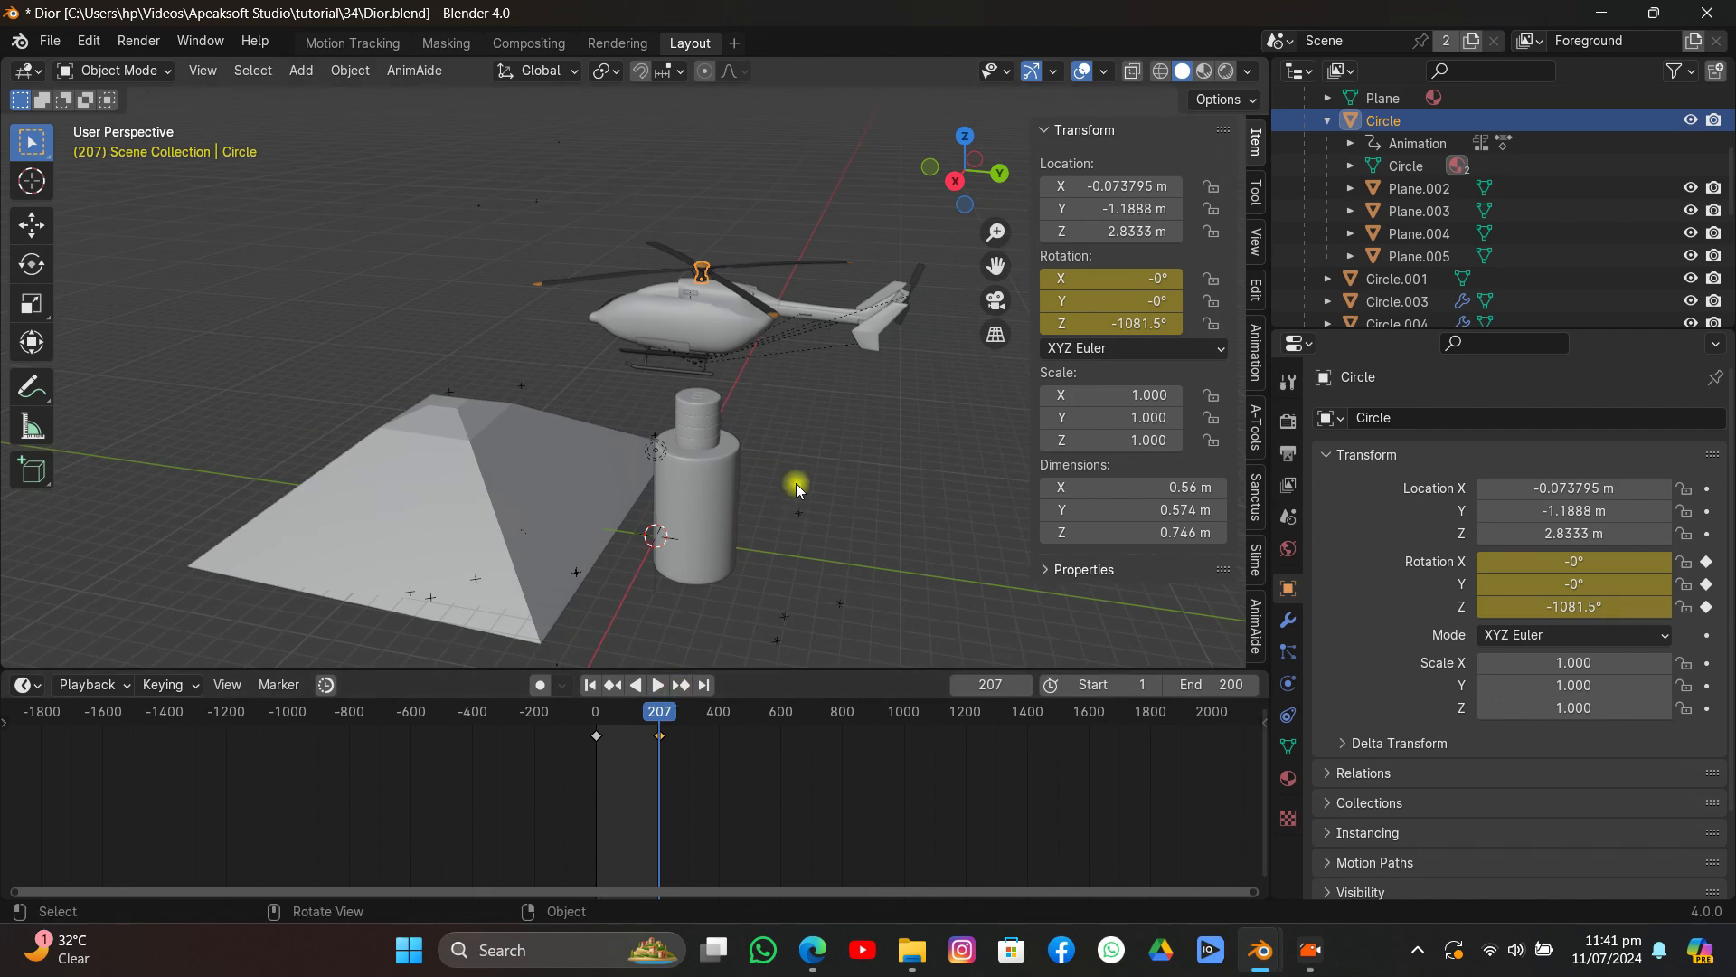
{"action": "key", "text": "r"}
{"action": "key", "text": "z"}
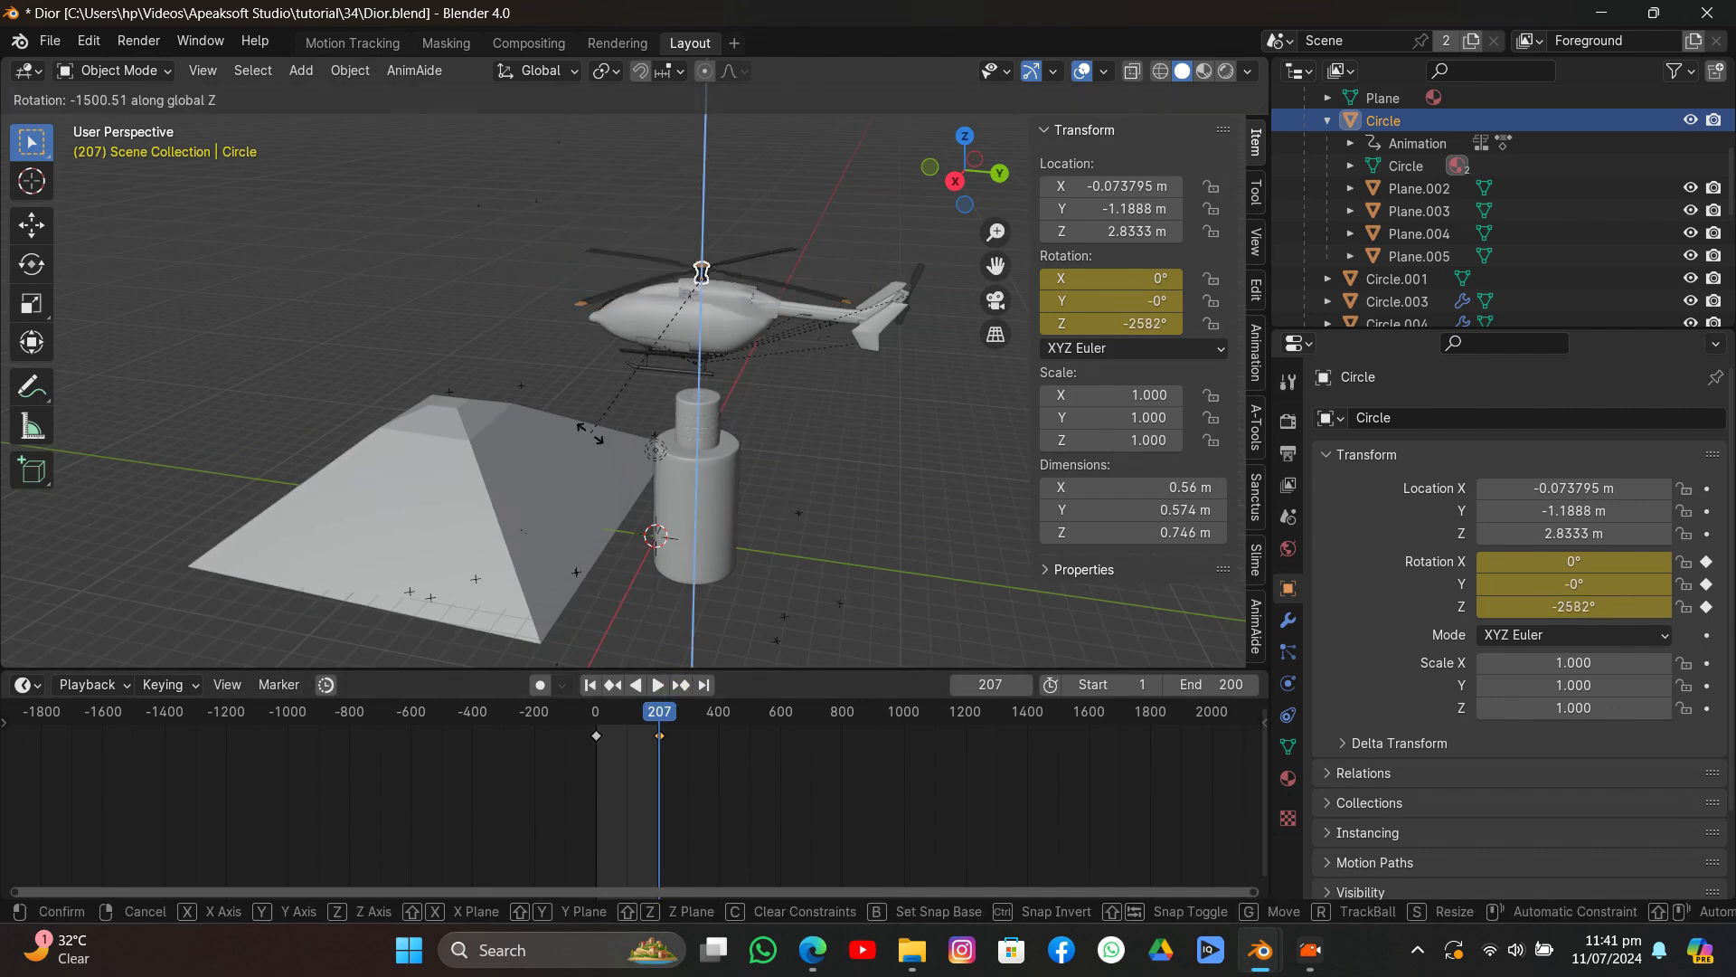
{"action": "left_click", "coordinate": [520, 337]}
{"action": "key", "text": "i"}
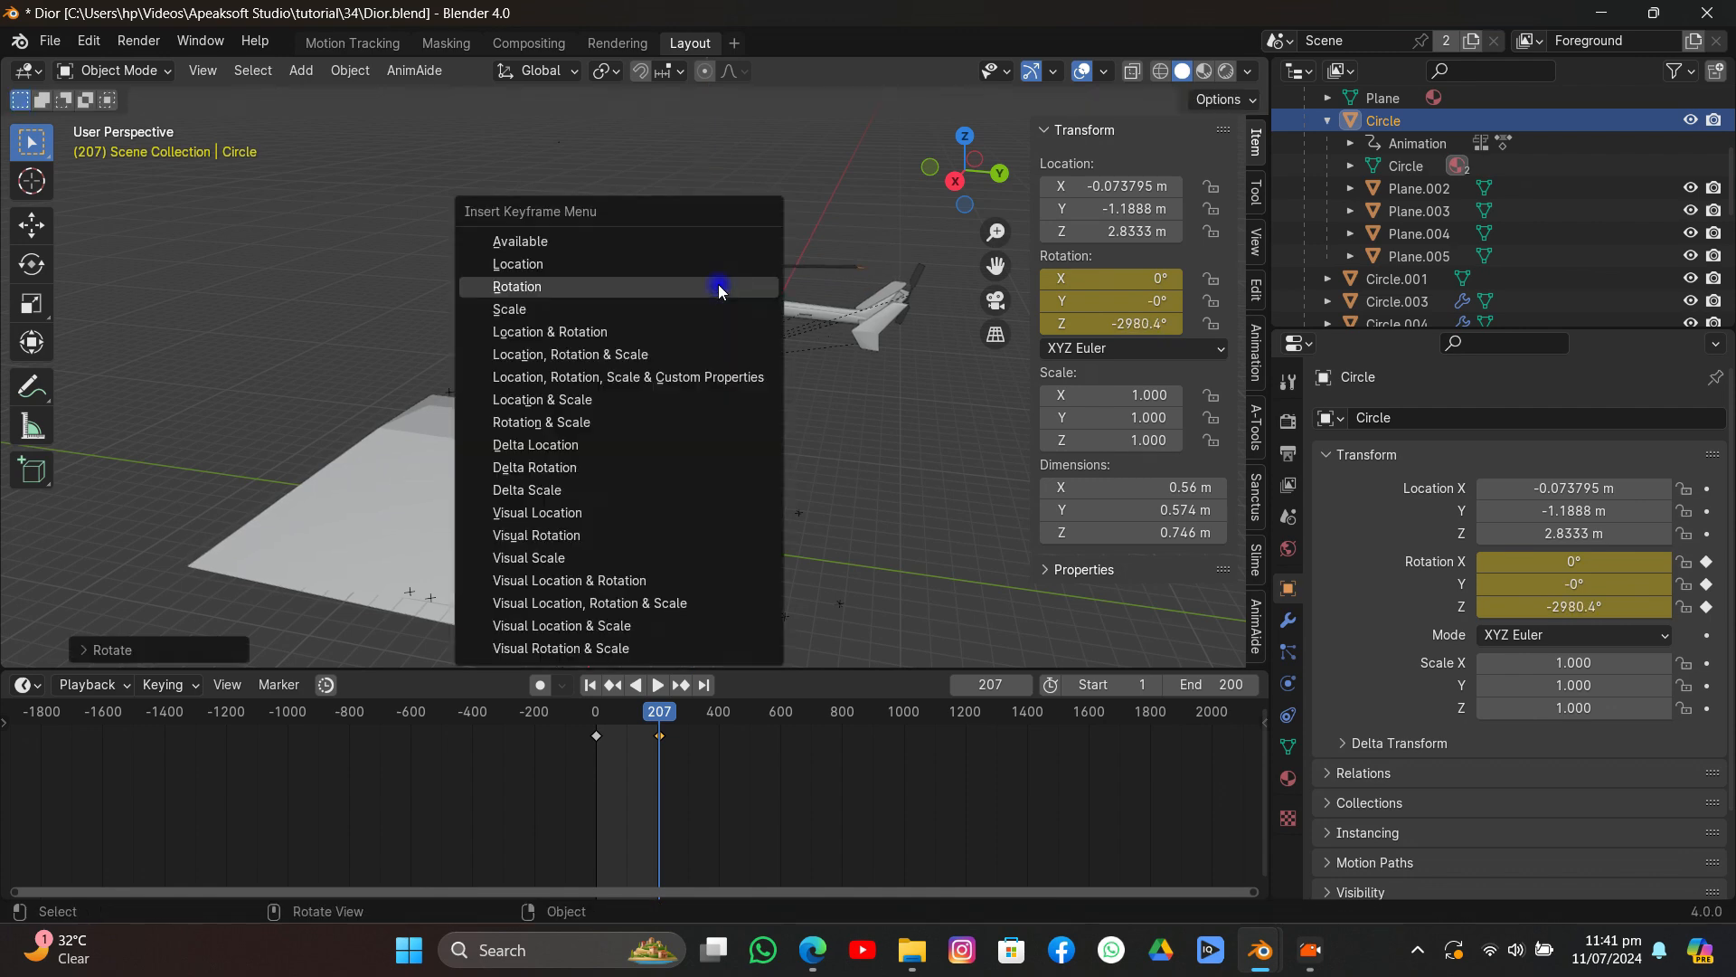
{"action": "left_click", "coordinate": [720, 287]}
Play the rotor animation from the first frame and inspect it through the camera, then stop playback.
{"action": "left_click", "coordinate": [590, 685]}
{"action": "key", "text": "space"}
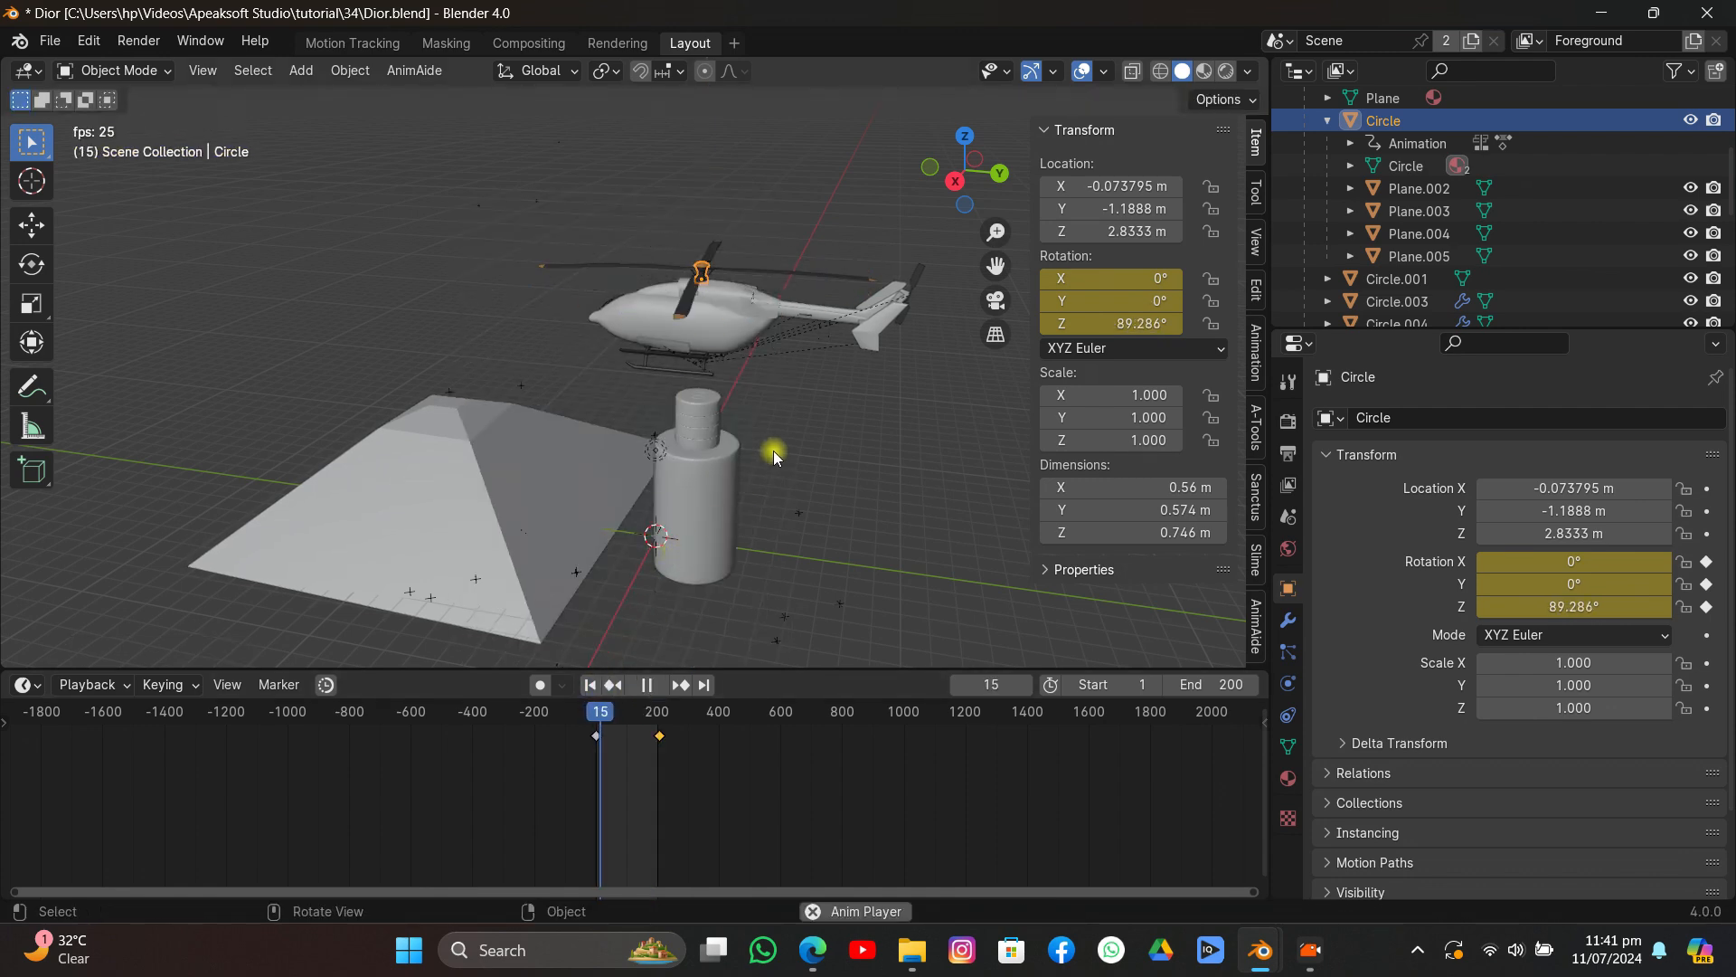
{"action": "middle_click_drag", "start_coordinate": [773, 450], "coordinate": [819, 430]}
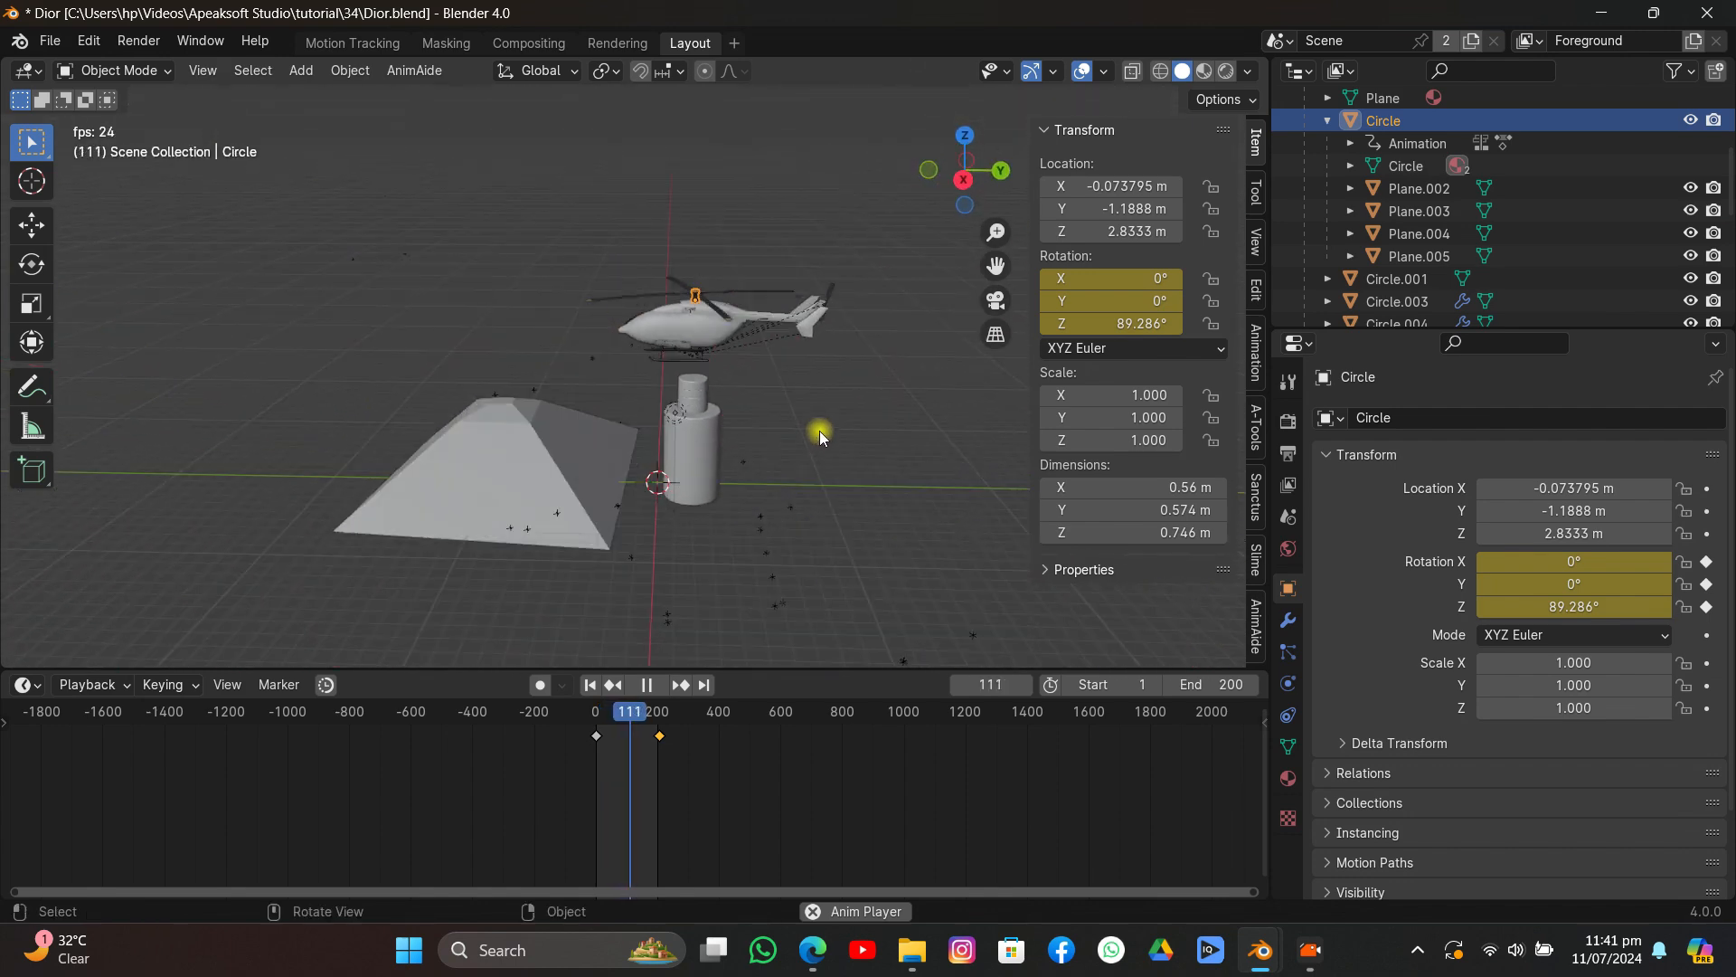
{"action": "left_click", "coordinate": [996, 307]}
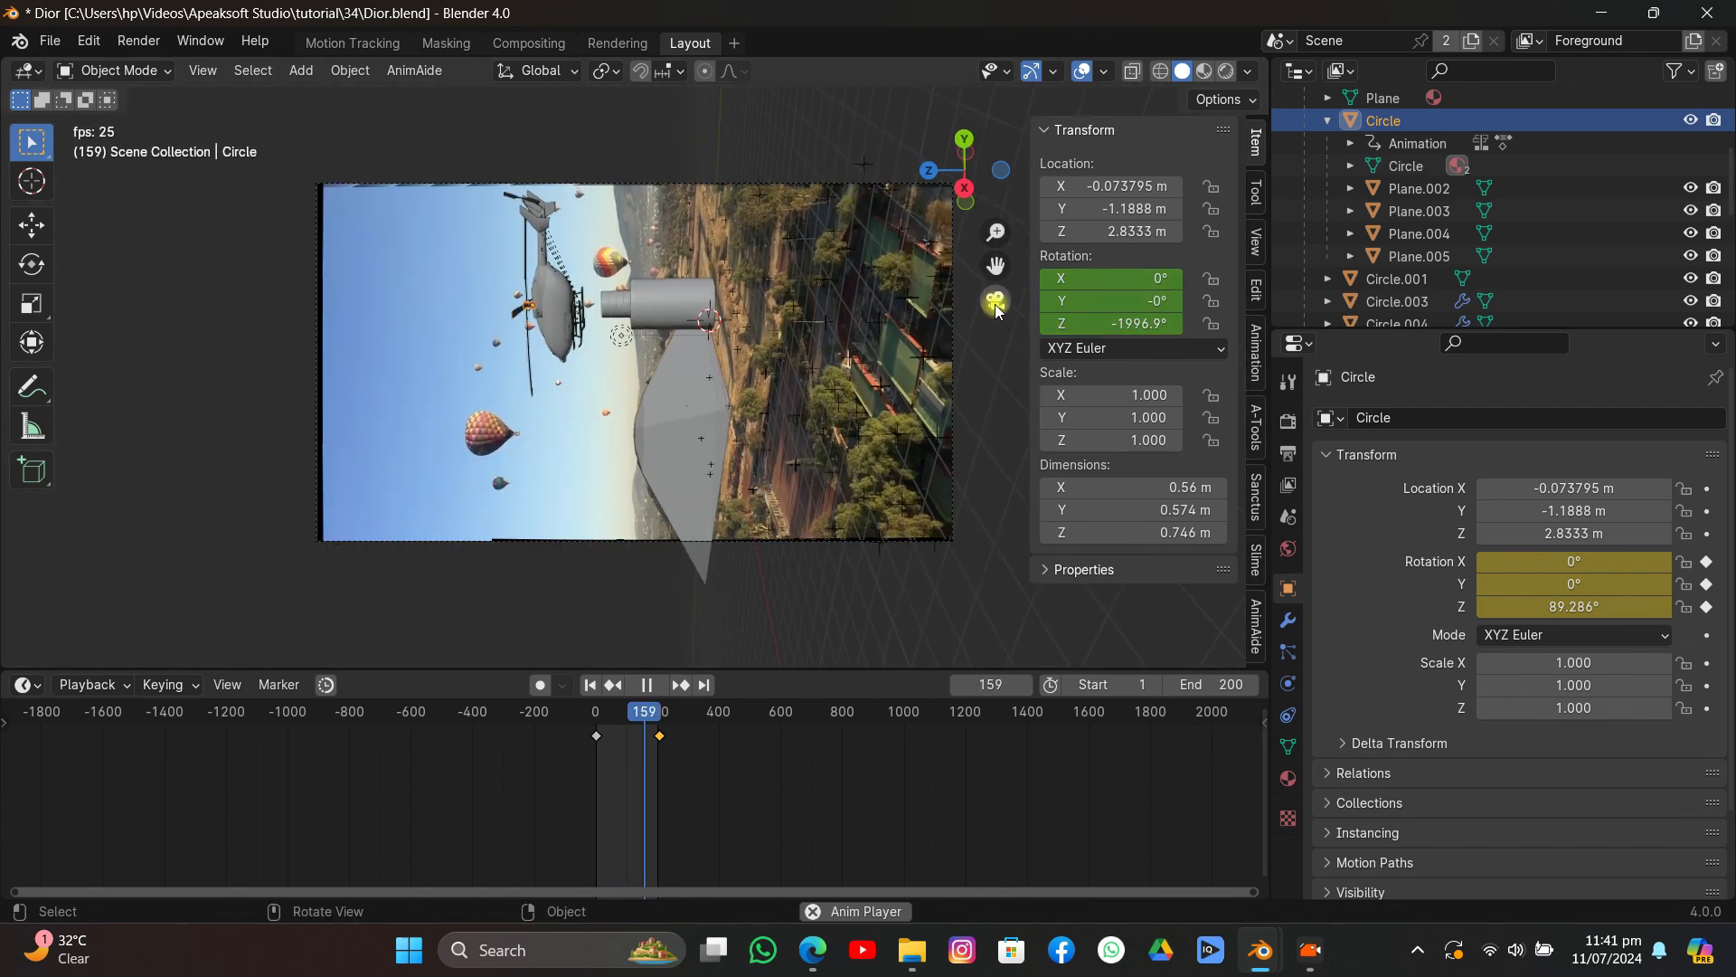
{"action": "key", "text": "space"}
Scale the helicopter body with its attached parts down to about 0.851.
{"action": "left_click", "coordinate": [547, 305]}
{"action": "key", "text": "s"}
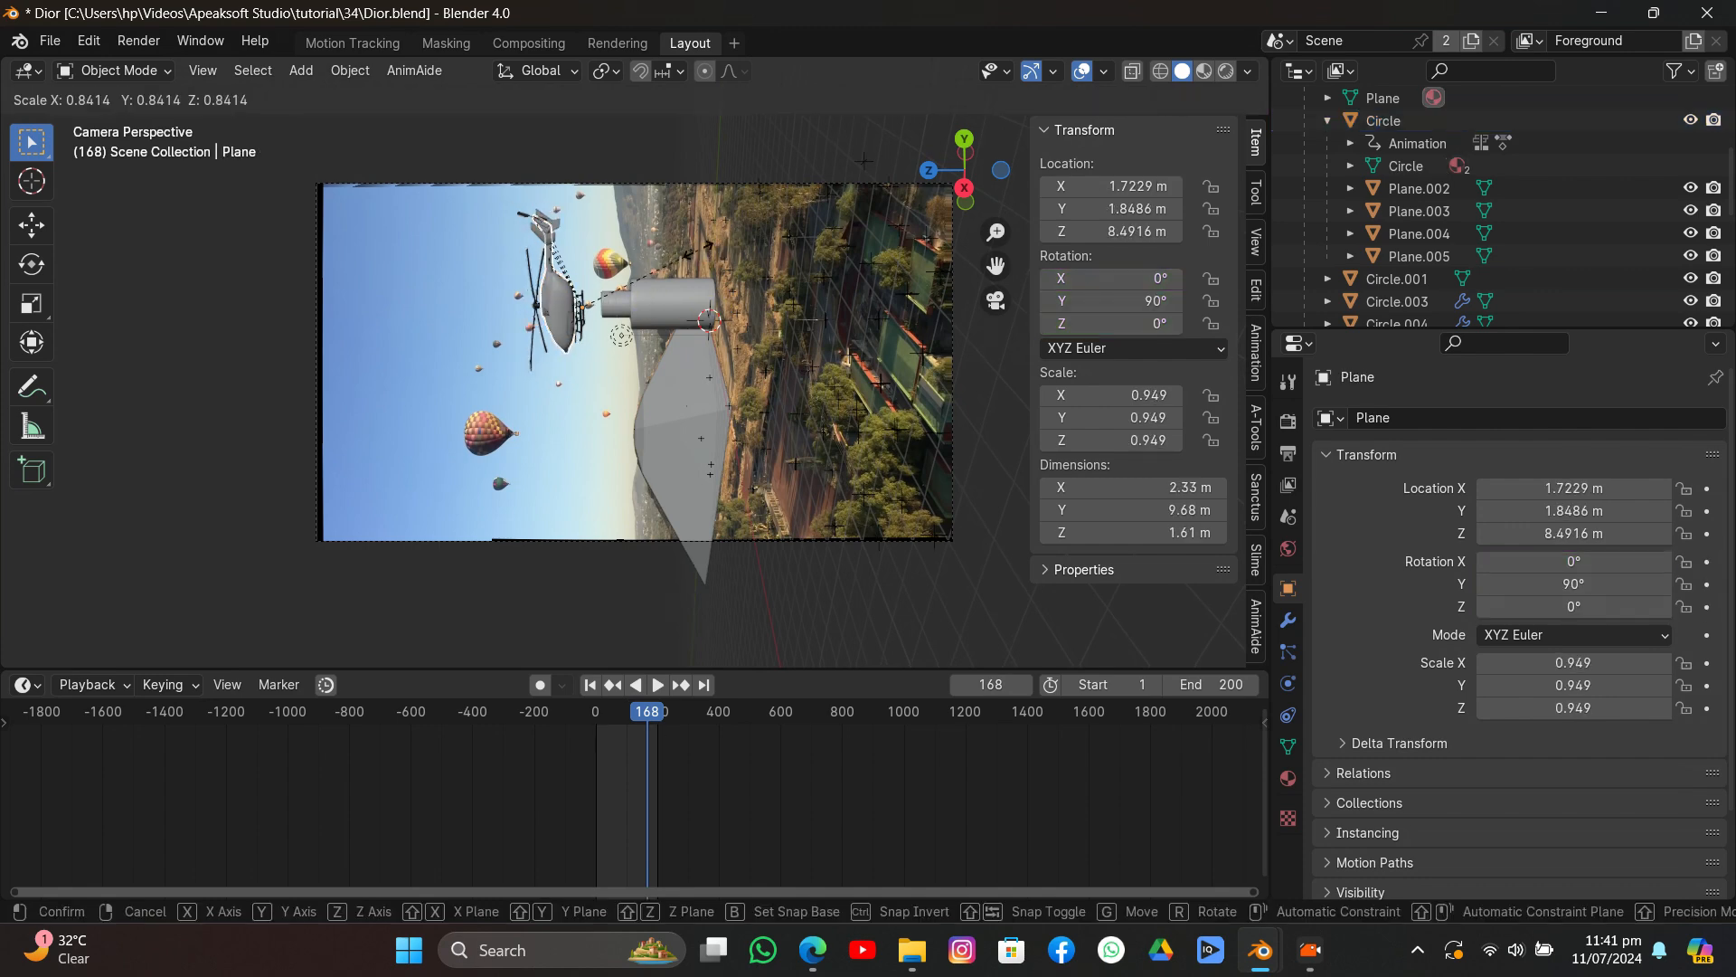
{"action": "left_click", "coordinate": [696, 264]}
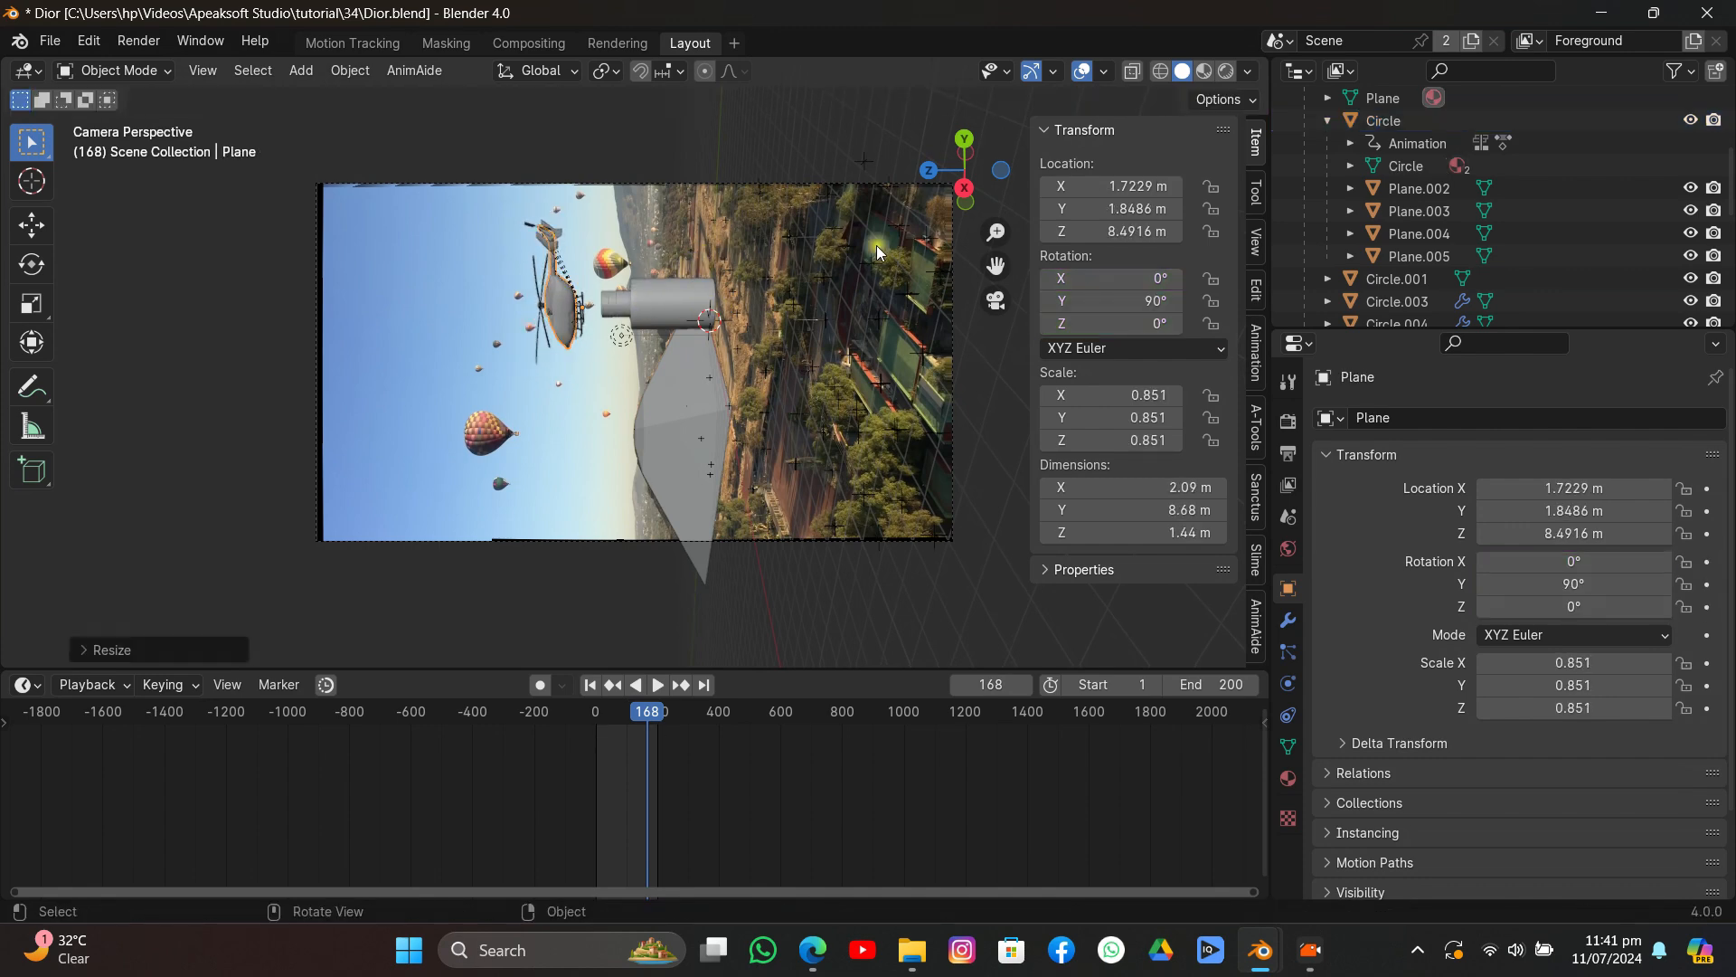
{"action": "left_click", "coordinate": [928, 180]}
{"action": "middle_click_drag", "start_coordinate": [812, 304], "coordinate": [599, 159]}
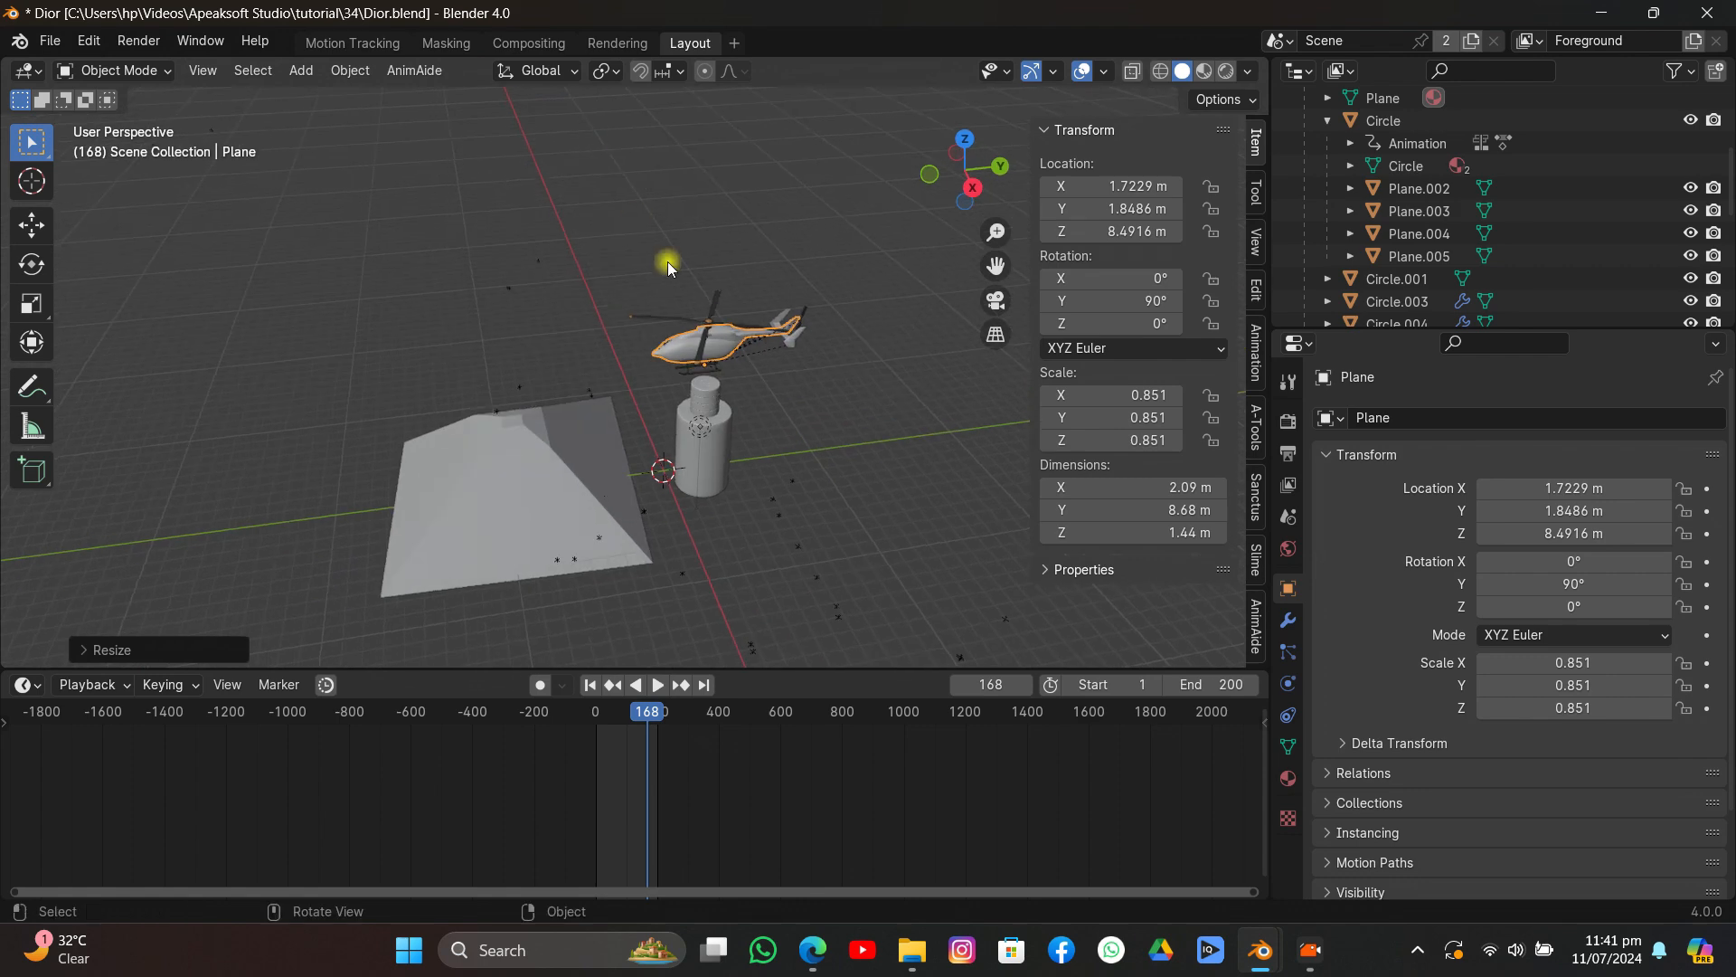
Snap the 3D cursor to the helicopter and lower the helicopter along Z to about 7.90 m.
{"action": "scroll", "coordinate": [667, 262], "scroll_direction": "up", "scroll_amount": 2}
{"action": "middle_click_drag", "start_coordinate": [667, 264], "coordinate": [711, 371]}
{"action": "key", "text": "shift+s"}
{"action": "left_click", "coordinate": [720, 381]}
{"action": "key", "text": "g"}
{"action": "key", "text": "z"}
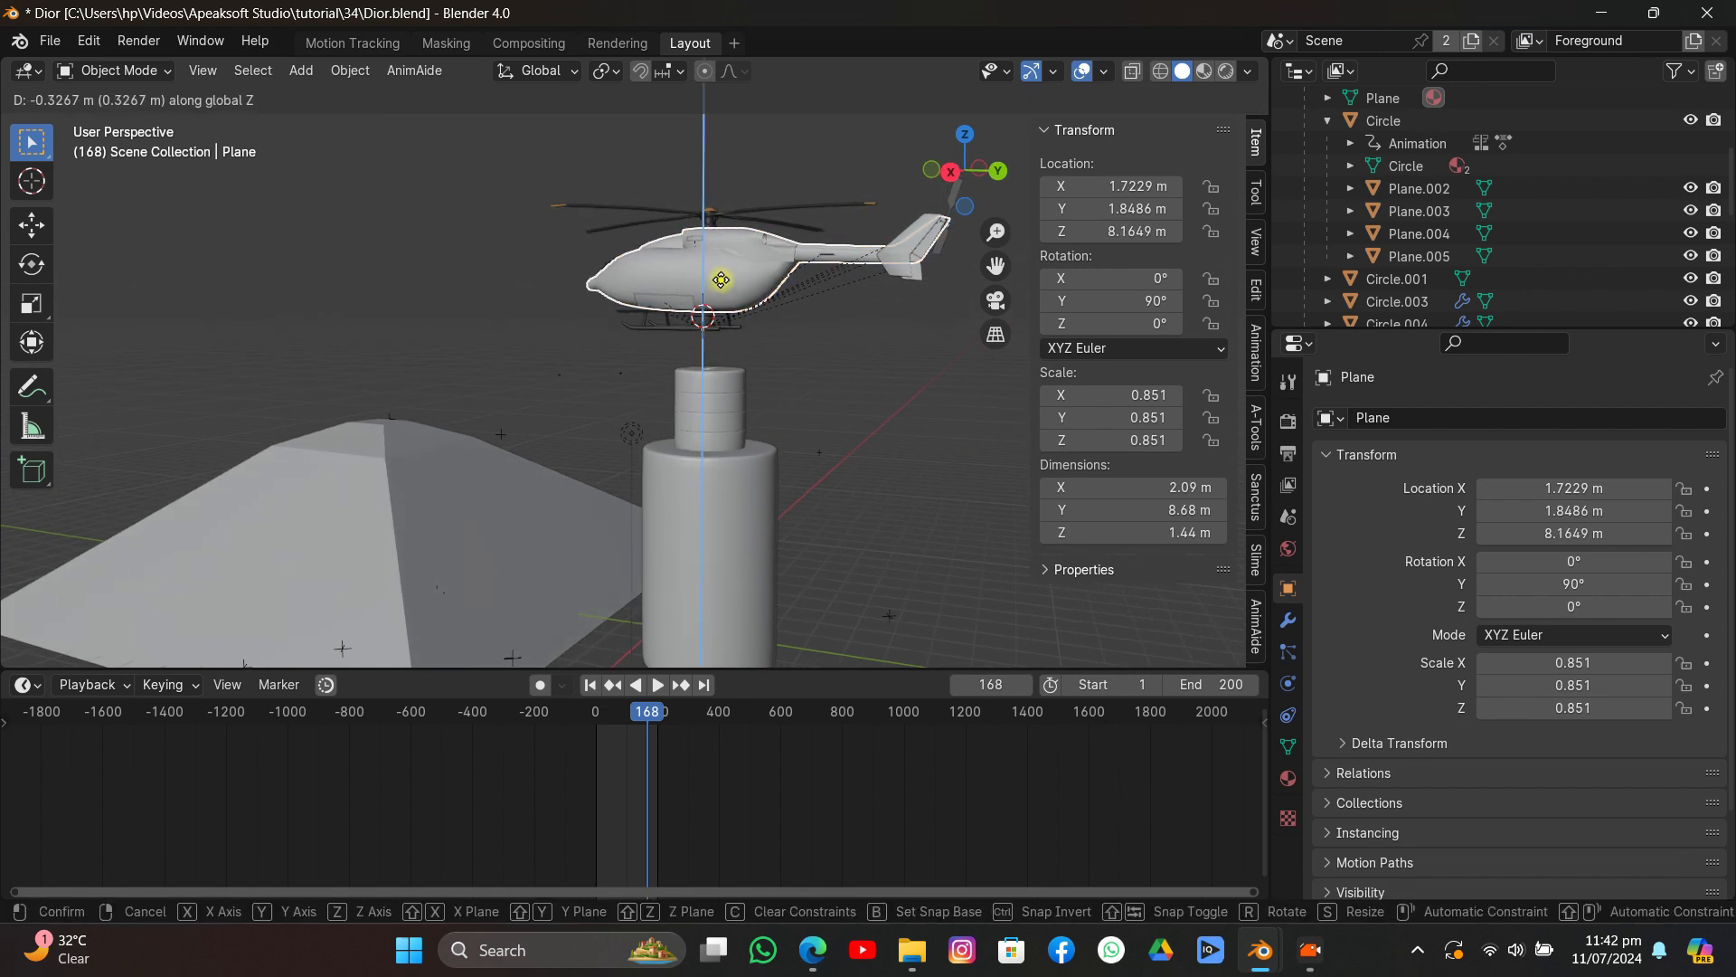
{"action": "left_click", "coordinate": [725, 291]}
{"action": "middle_click_drag", "start_coordinate": [744, 391], "coordinate": [819, 388]}
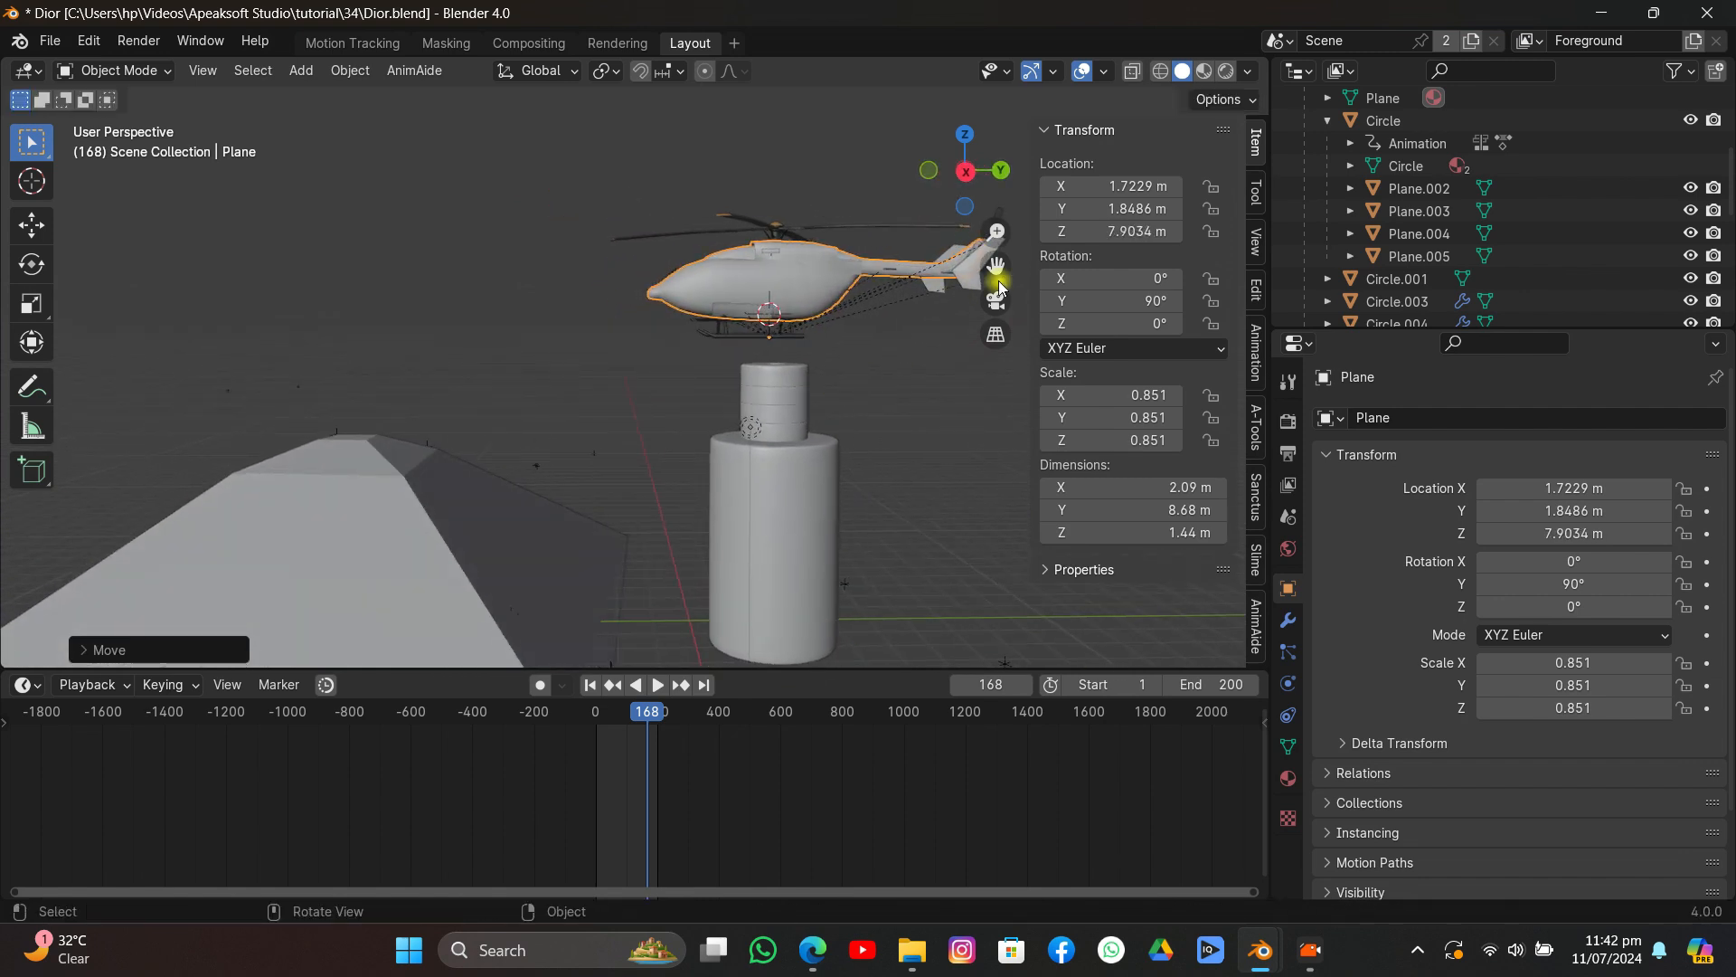
Return to frame 1 and split the 3D viewport side by side, with one half showing the camera view and the sidebars hidden.
{"action": "left_click", "coordinate": [592, 684]}
{"action": "middle_click_drag", "start_coordinate": [776, 451], "coordinate": [718, 436]}
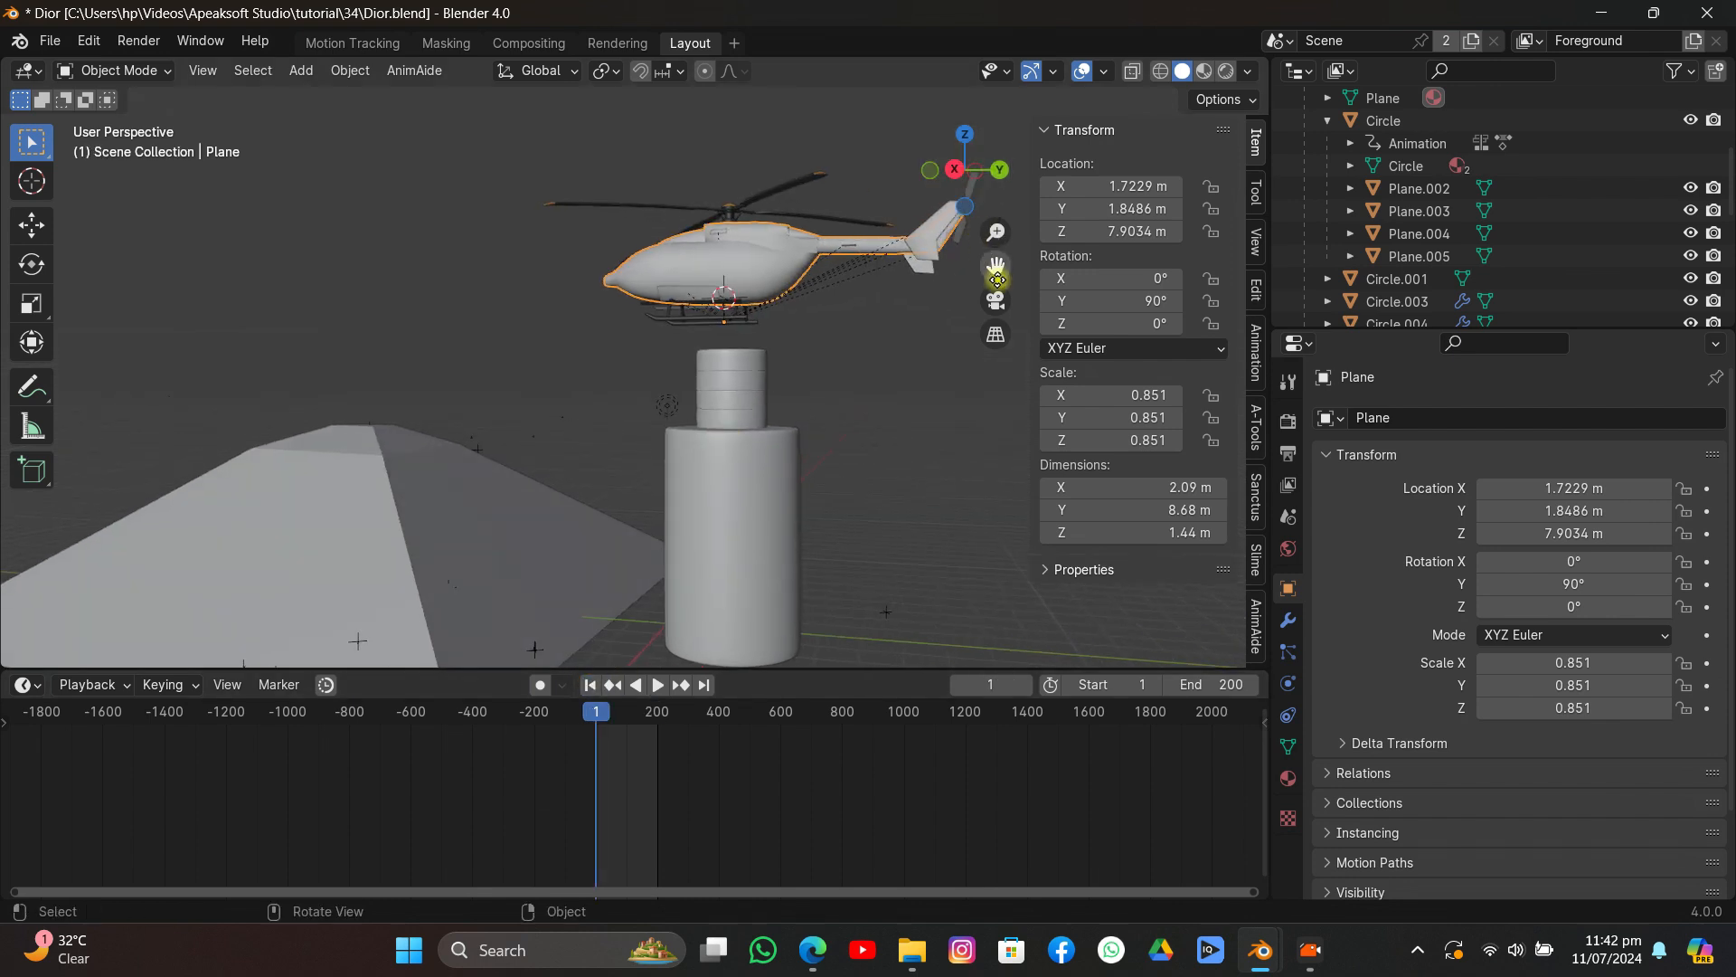
{"action": "left_click_drag", "start_coordinate": [1265, 61], "coordinate": [762, 234]}
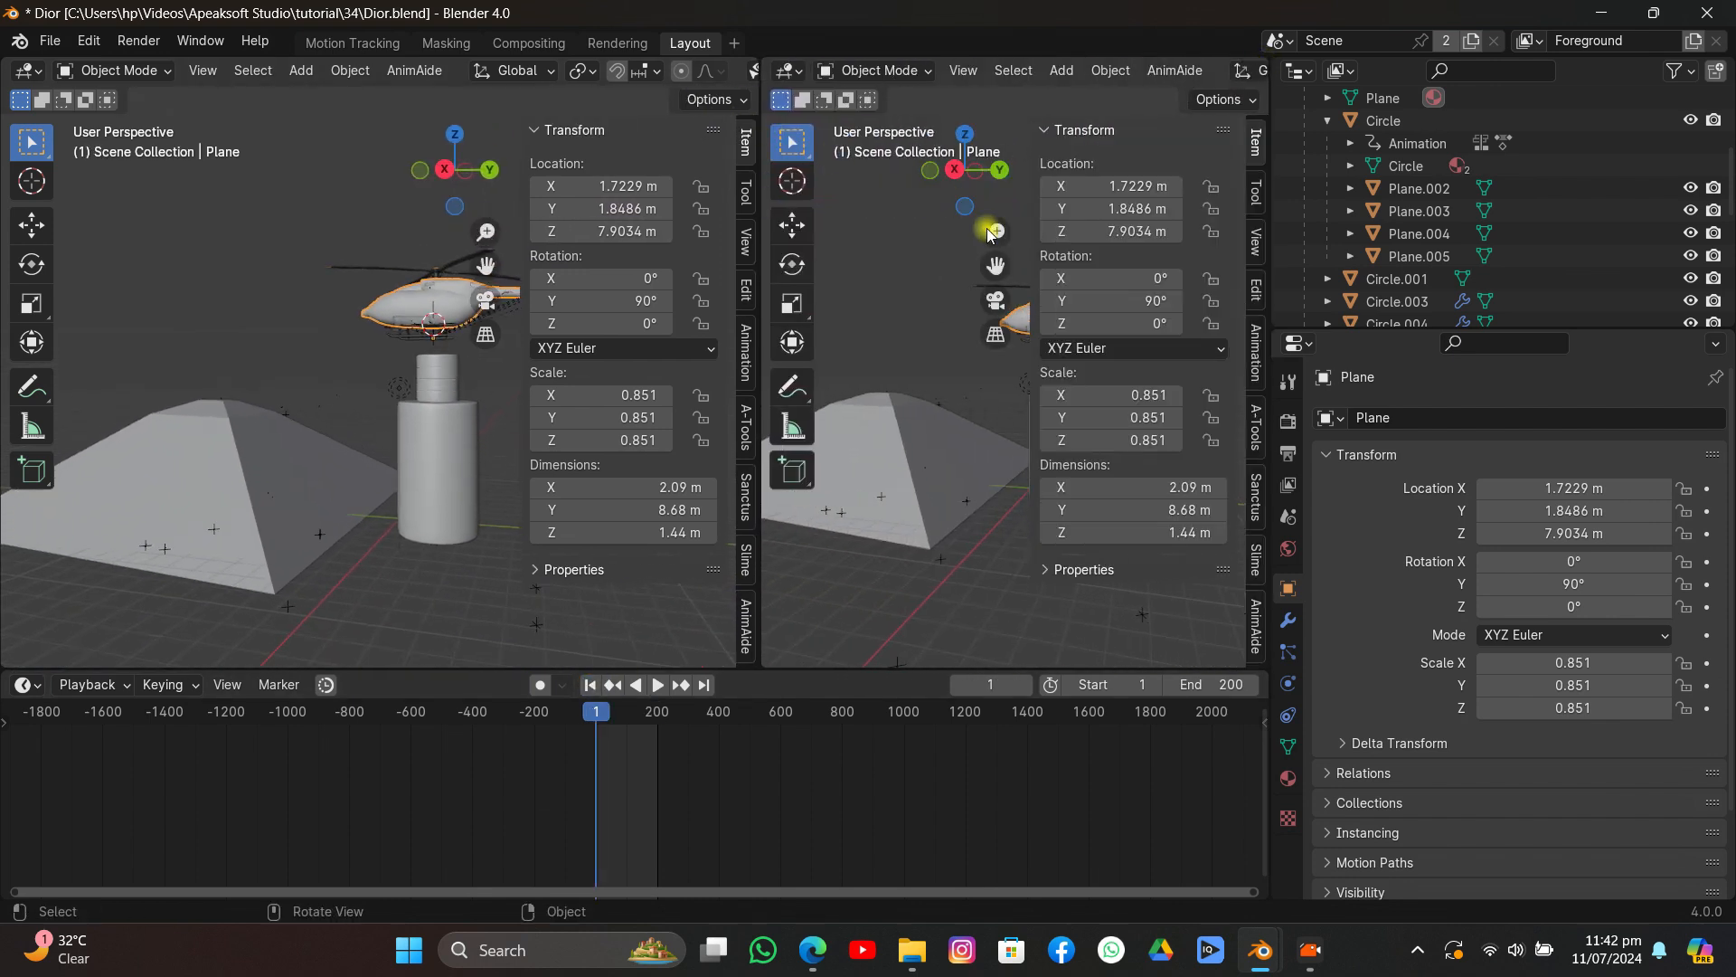
{"action": "left_click", "coordinate": [995, 302]}
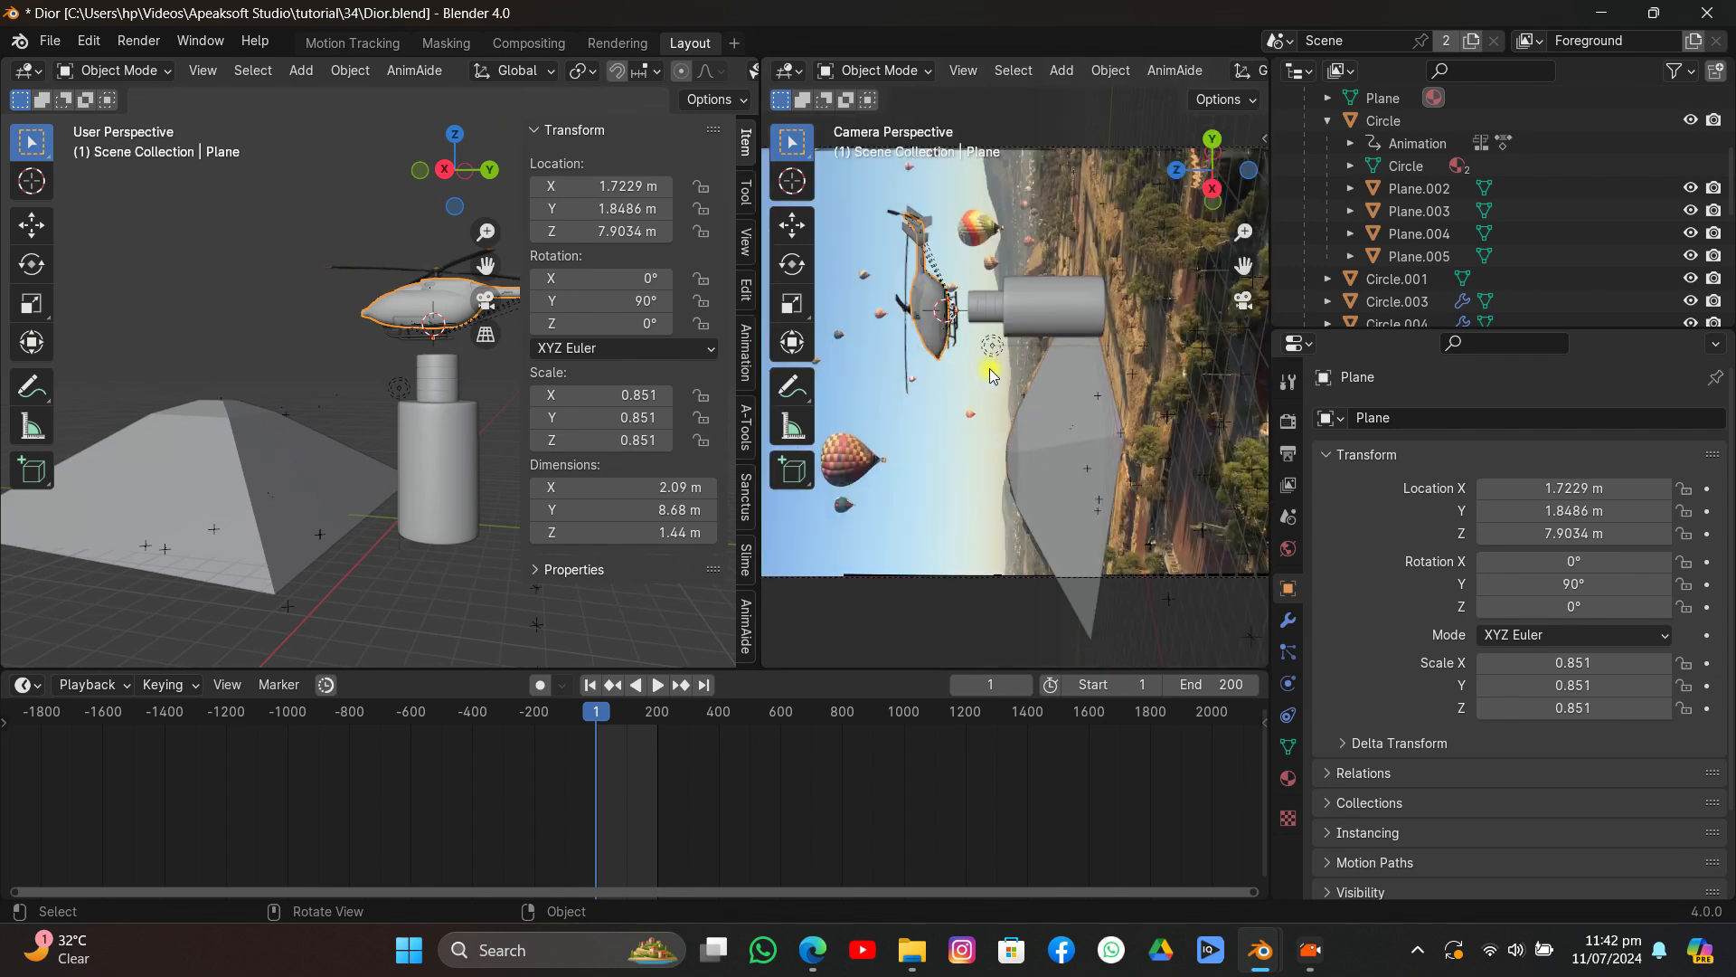
{"action": "key", "text": "n"}
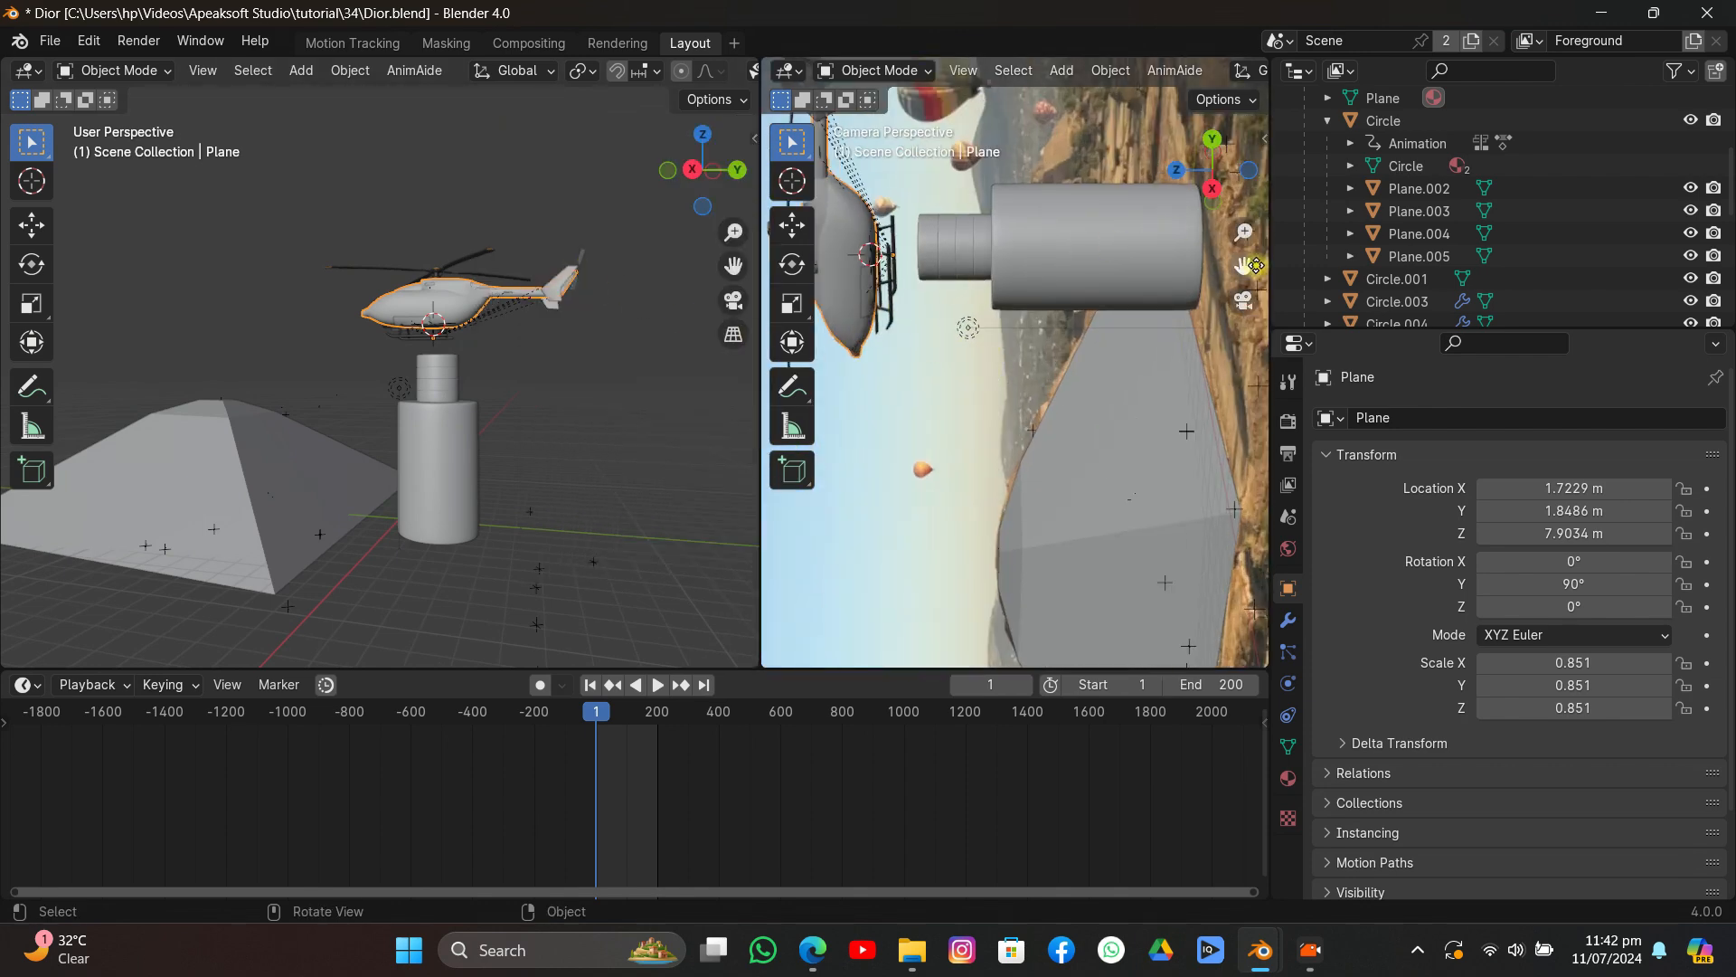
Insert a Location & Rotation keyframe for the helicopter at frame 1.
{"action": "left_click_drag", "start_coordinate": [1256, 265], "coordinate": [1347, 282]}
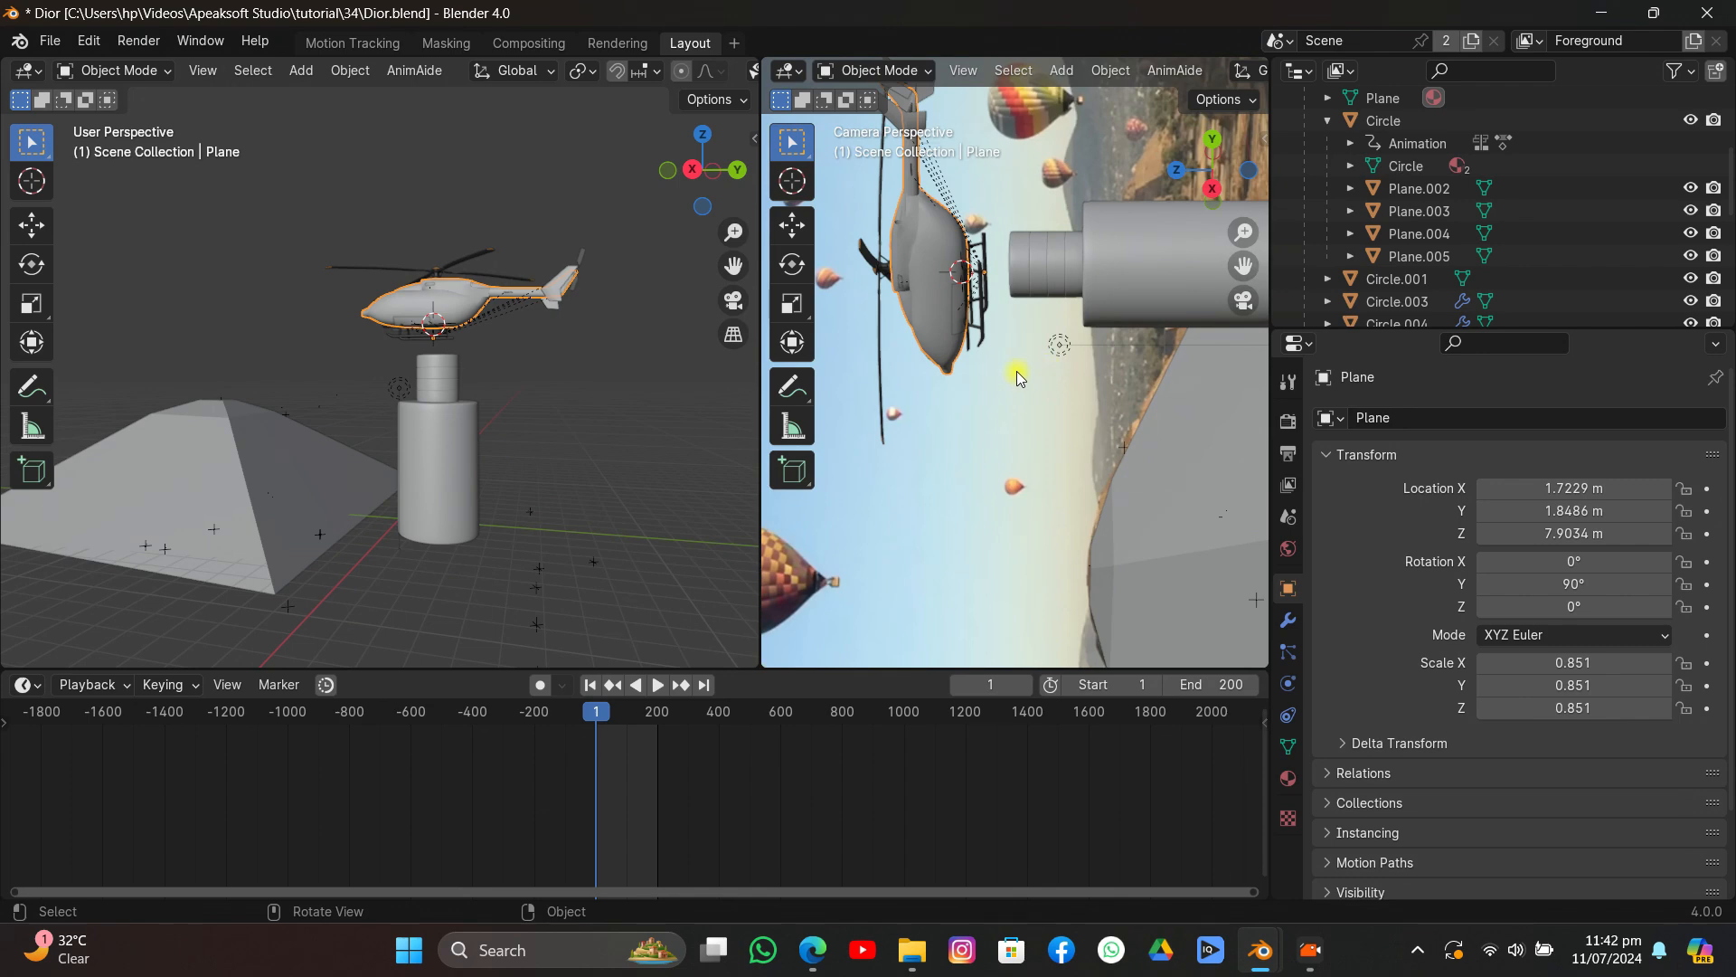
{"action": "key", "text": "i"}
{"action": "left_click", "coordinate": [964, 418]}
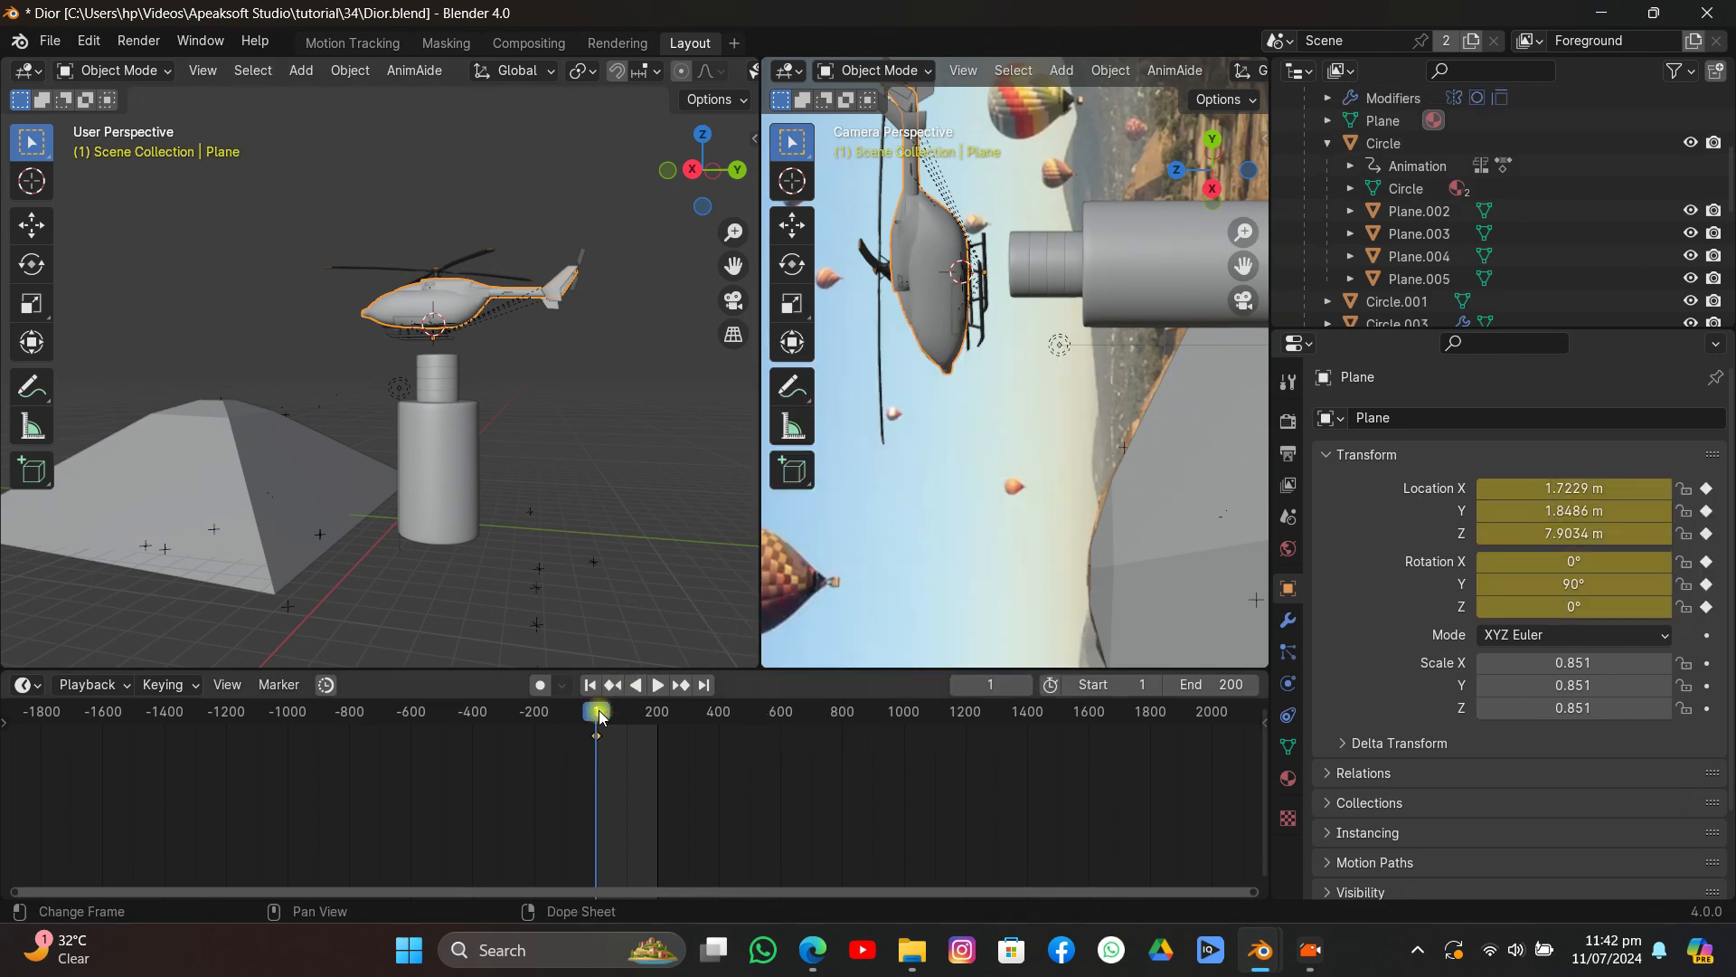
At frame 86, tilt the helicopter about 12° nose-down, move it to about X 2.41, Y 0.77, Z 8.75 m, and keyframe Location & Rotation.
{"action": "key", "text": "space"}
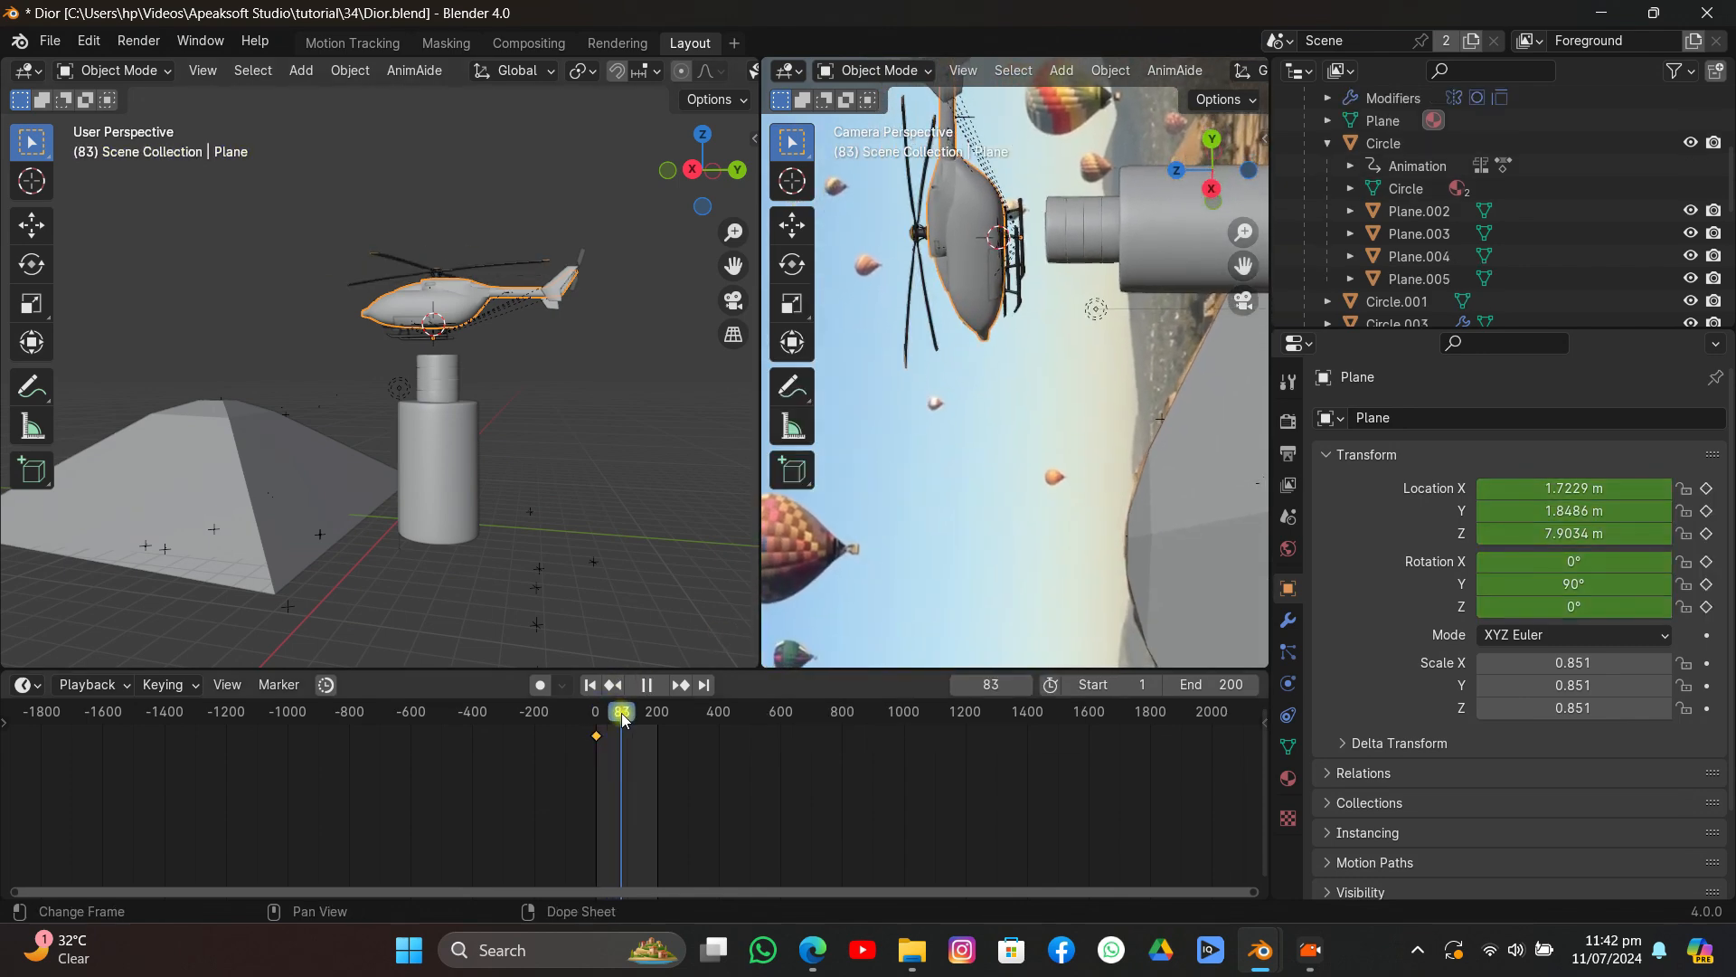
{"action": "key", "text": "r"}
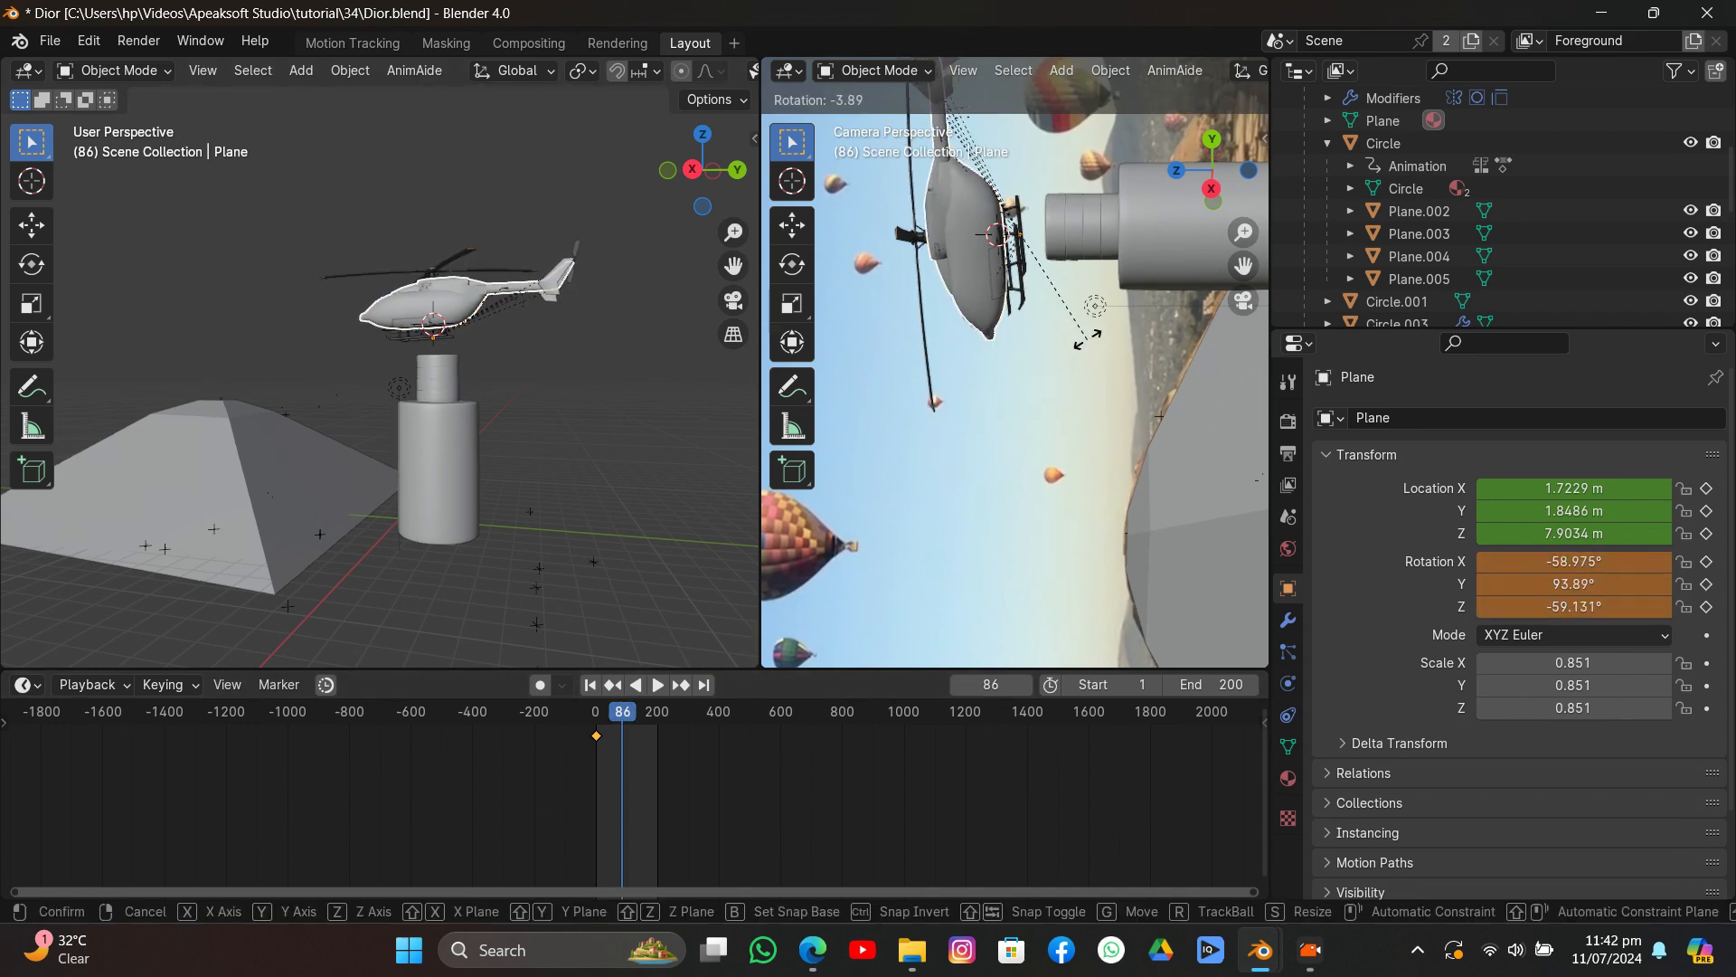
{"action": "left_click", "coordinate": [1090, 325]}
{"action": "key", "text": "g"}
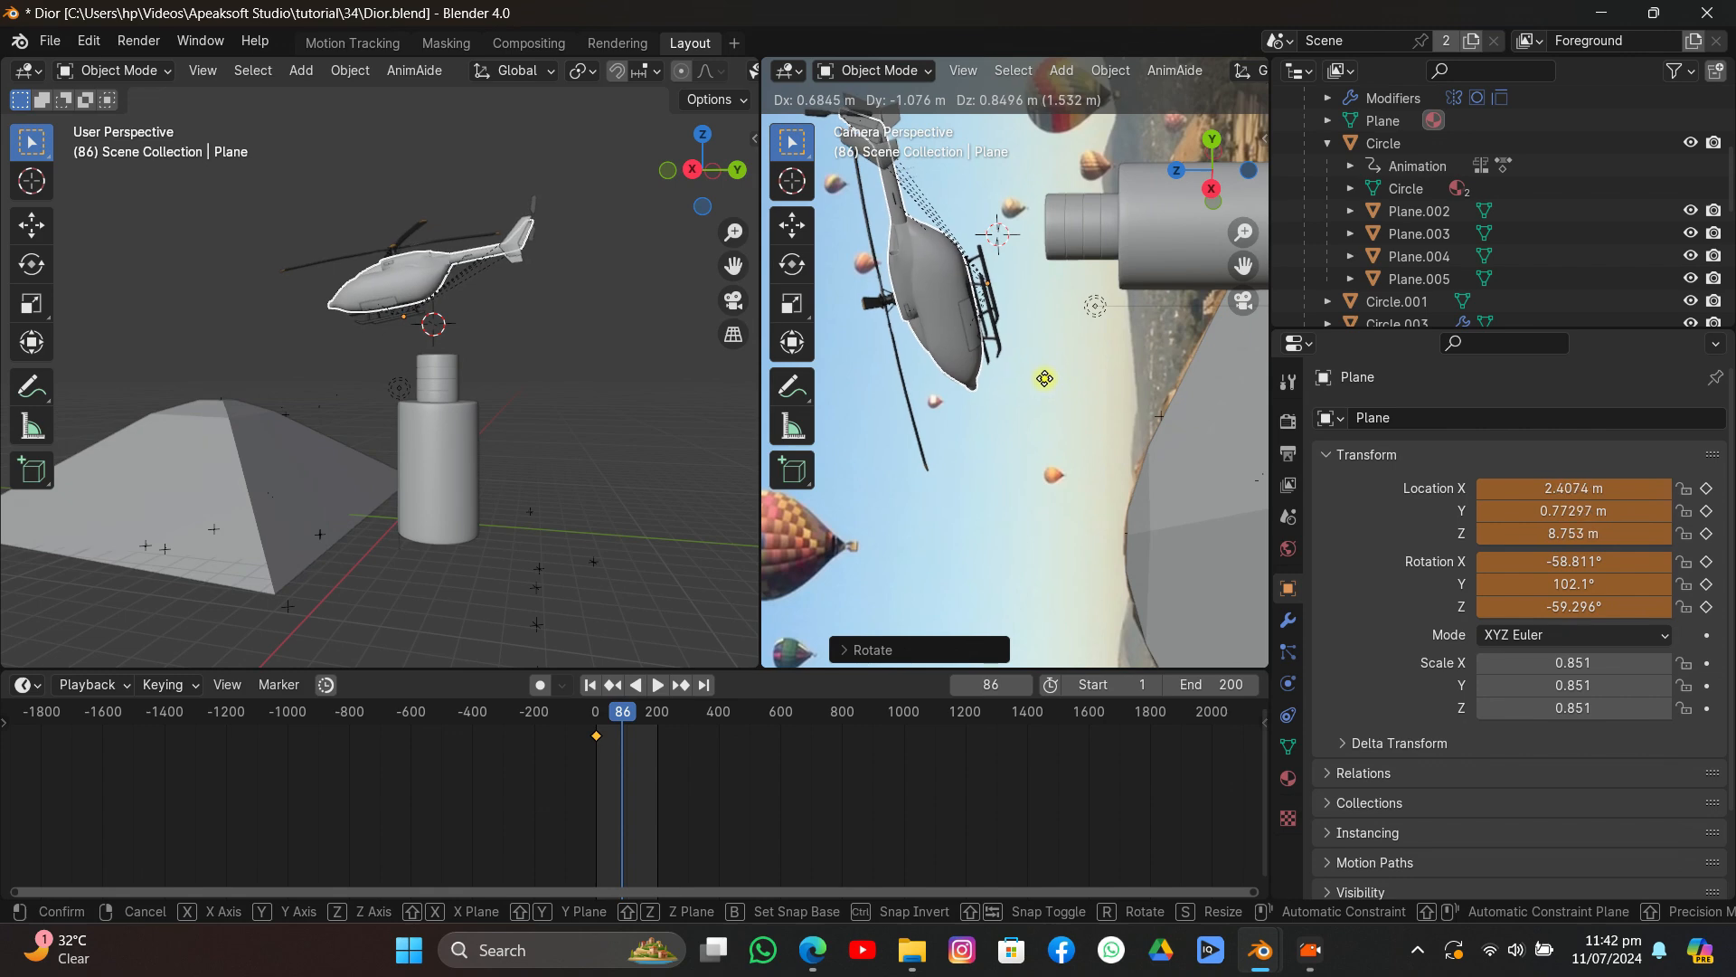
{"action": "left_click", "coordinate": [1043, 361]}
{"action": "key", "text": "i"}
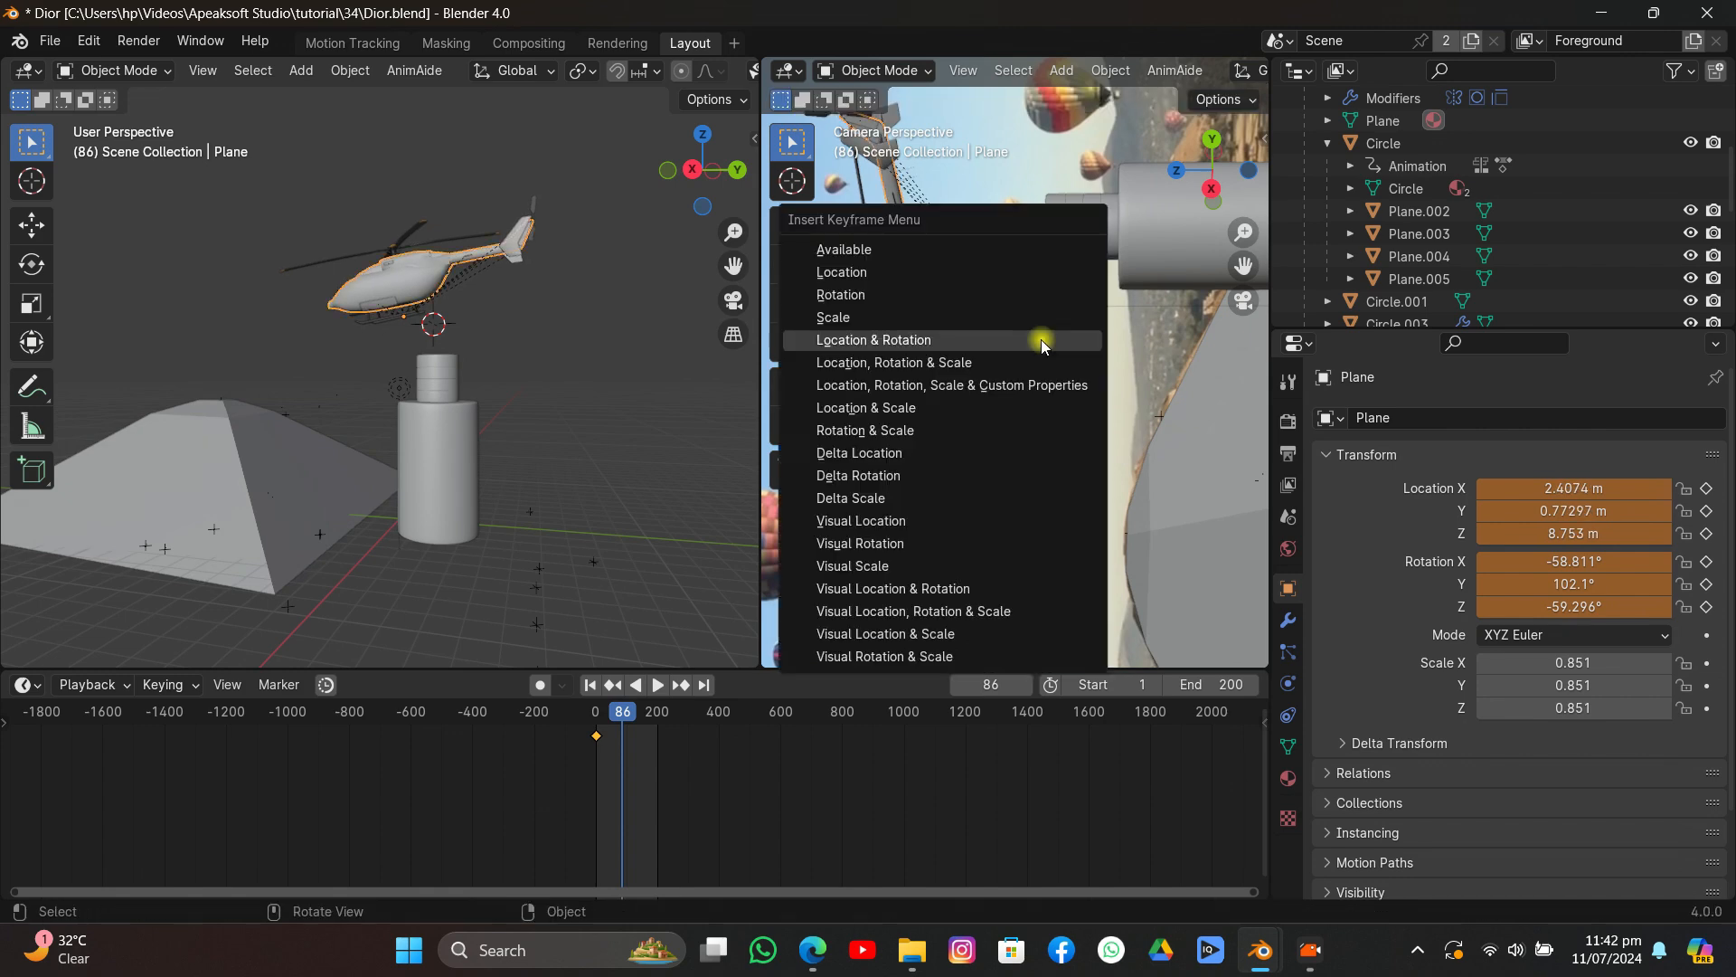
{"action": "left_click", "coordinate": [1039, 341]}
At frame 200, move the helicopter forward to about X 4.71, Y -3.36, Z 8.62 m and insert a Location & Rotation keyframe.
{"action": "key", "text": "space"}
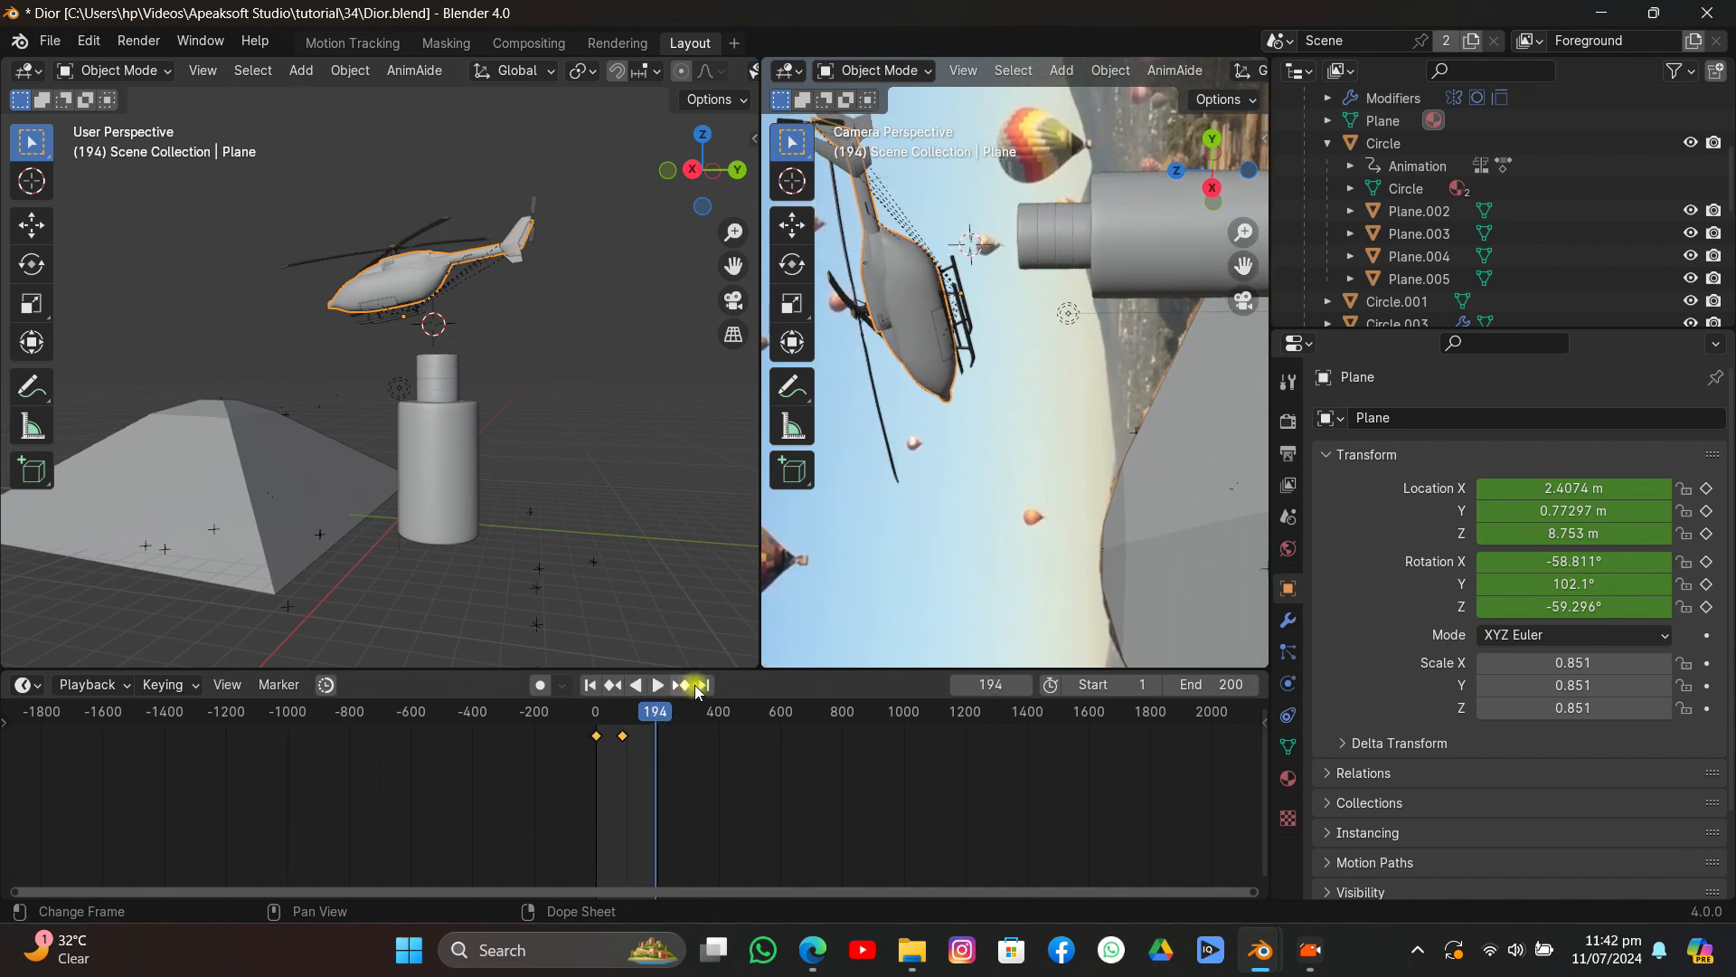
{"action": "key", "text": "g"}
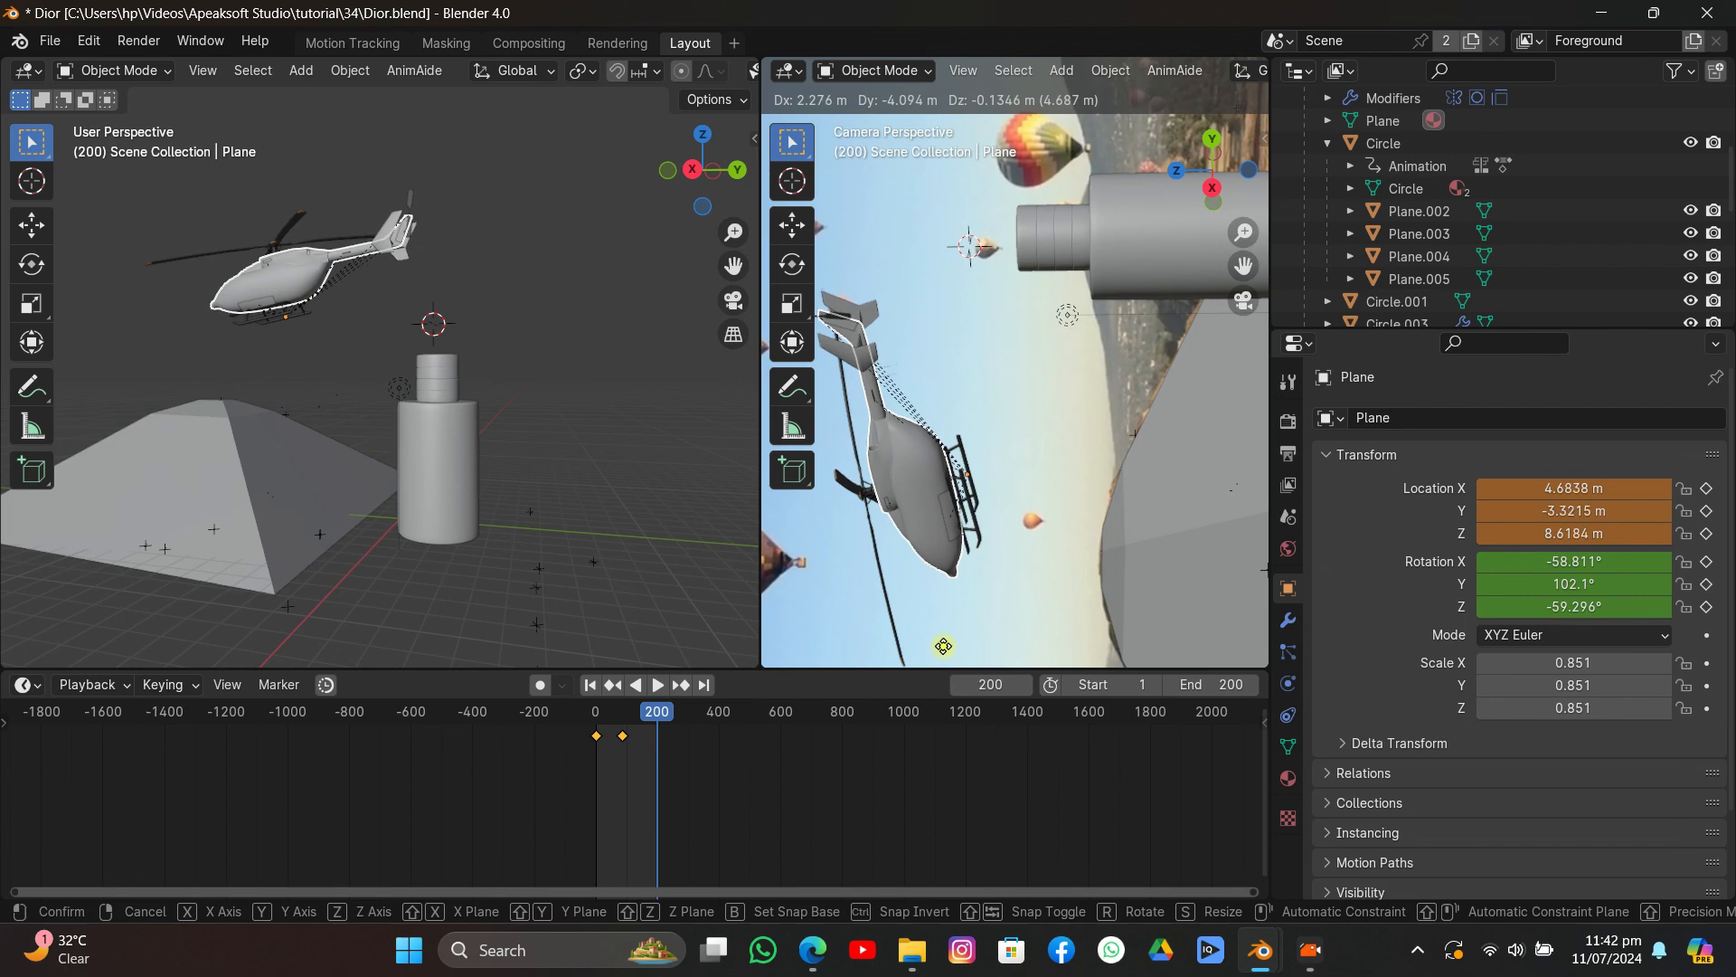
{"action": "left_click", "coordinate": [943, 647]}
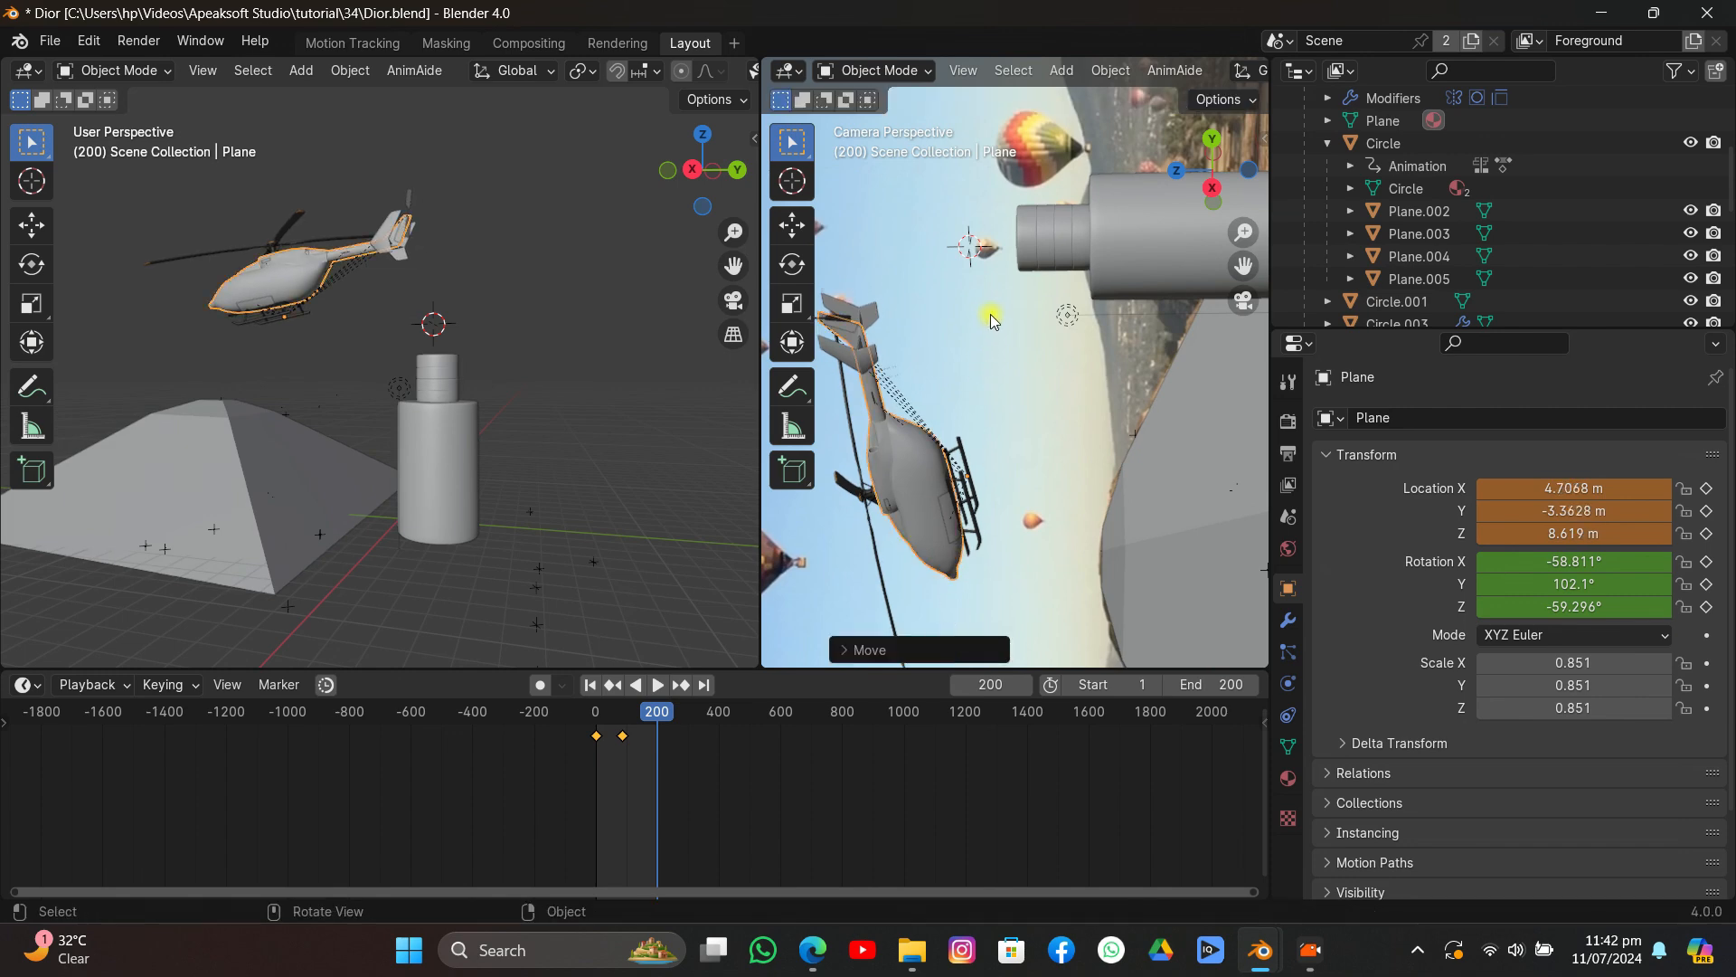
{"action": "key", "text": "i"}
{"action": "left_click", "coordinate": [988, 315]}
At frame 200, move the helicopter to about X 0, Y -7.28, Z 8.72 m and insert a new Location & Rotation keyframe.
{"action": "middle_click_drag", "start_coordinate": [291, 398], "coordinate": [434, 360]}
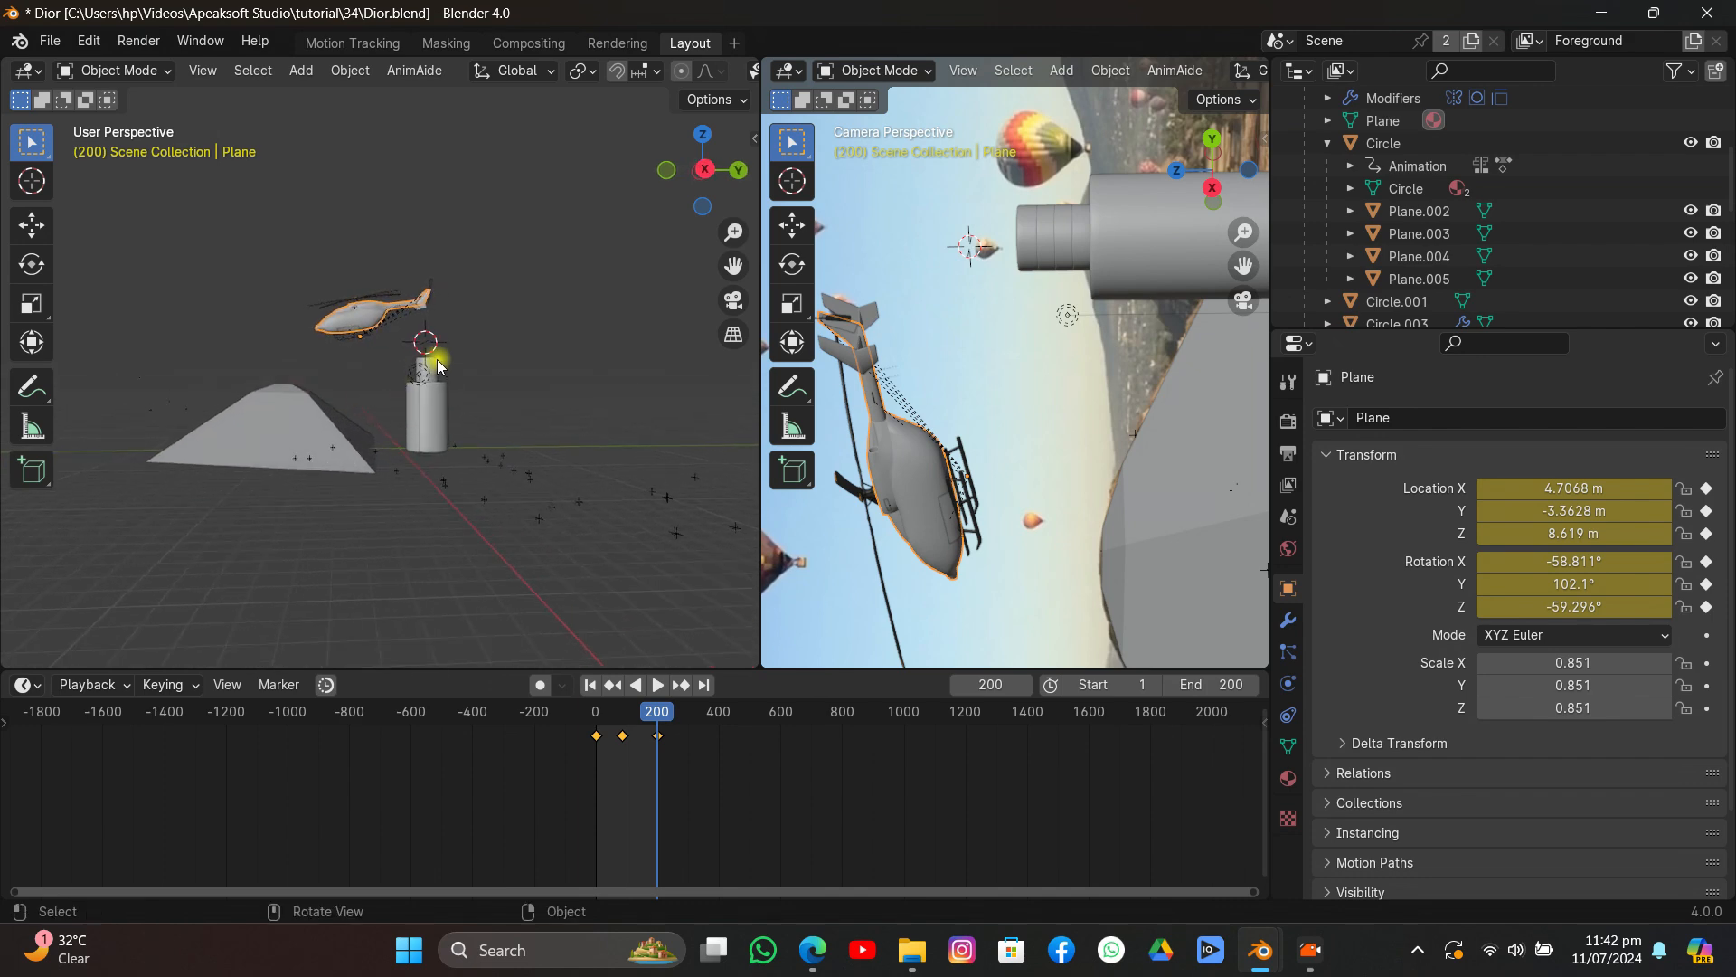
{"action": "key", "text": "g"}
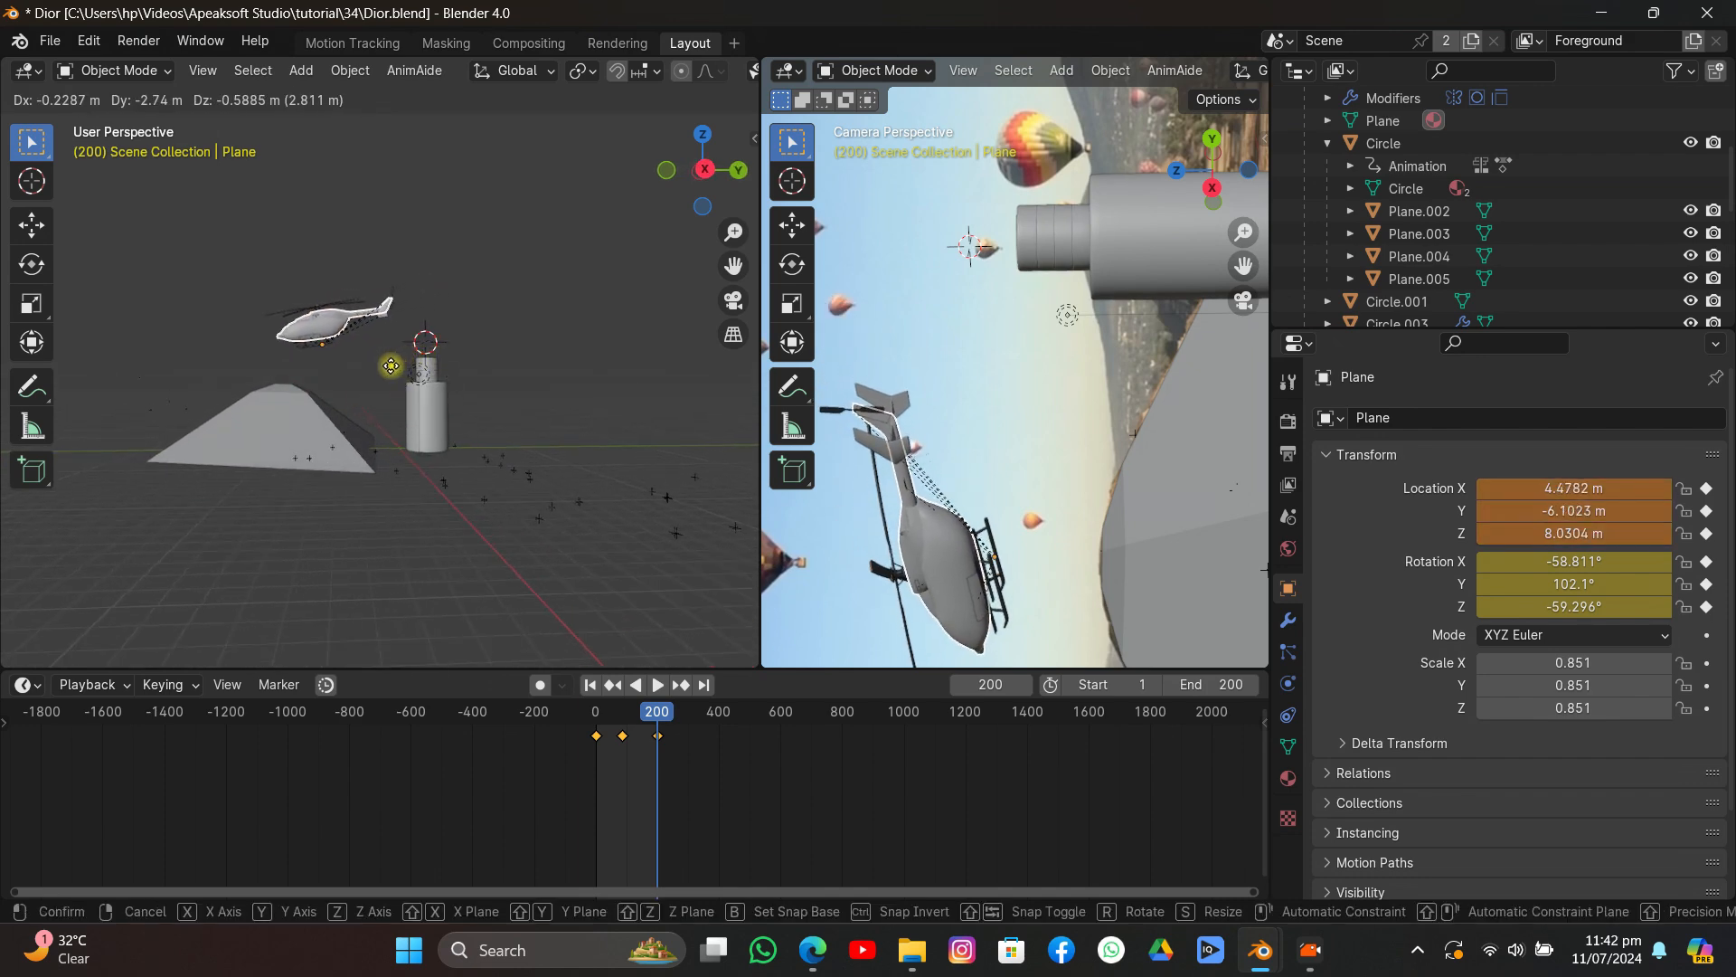
{"action": "left_click", "coordinate": [366, 358]}
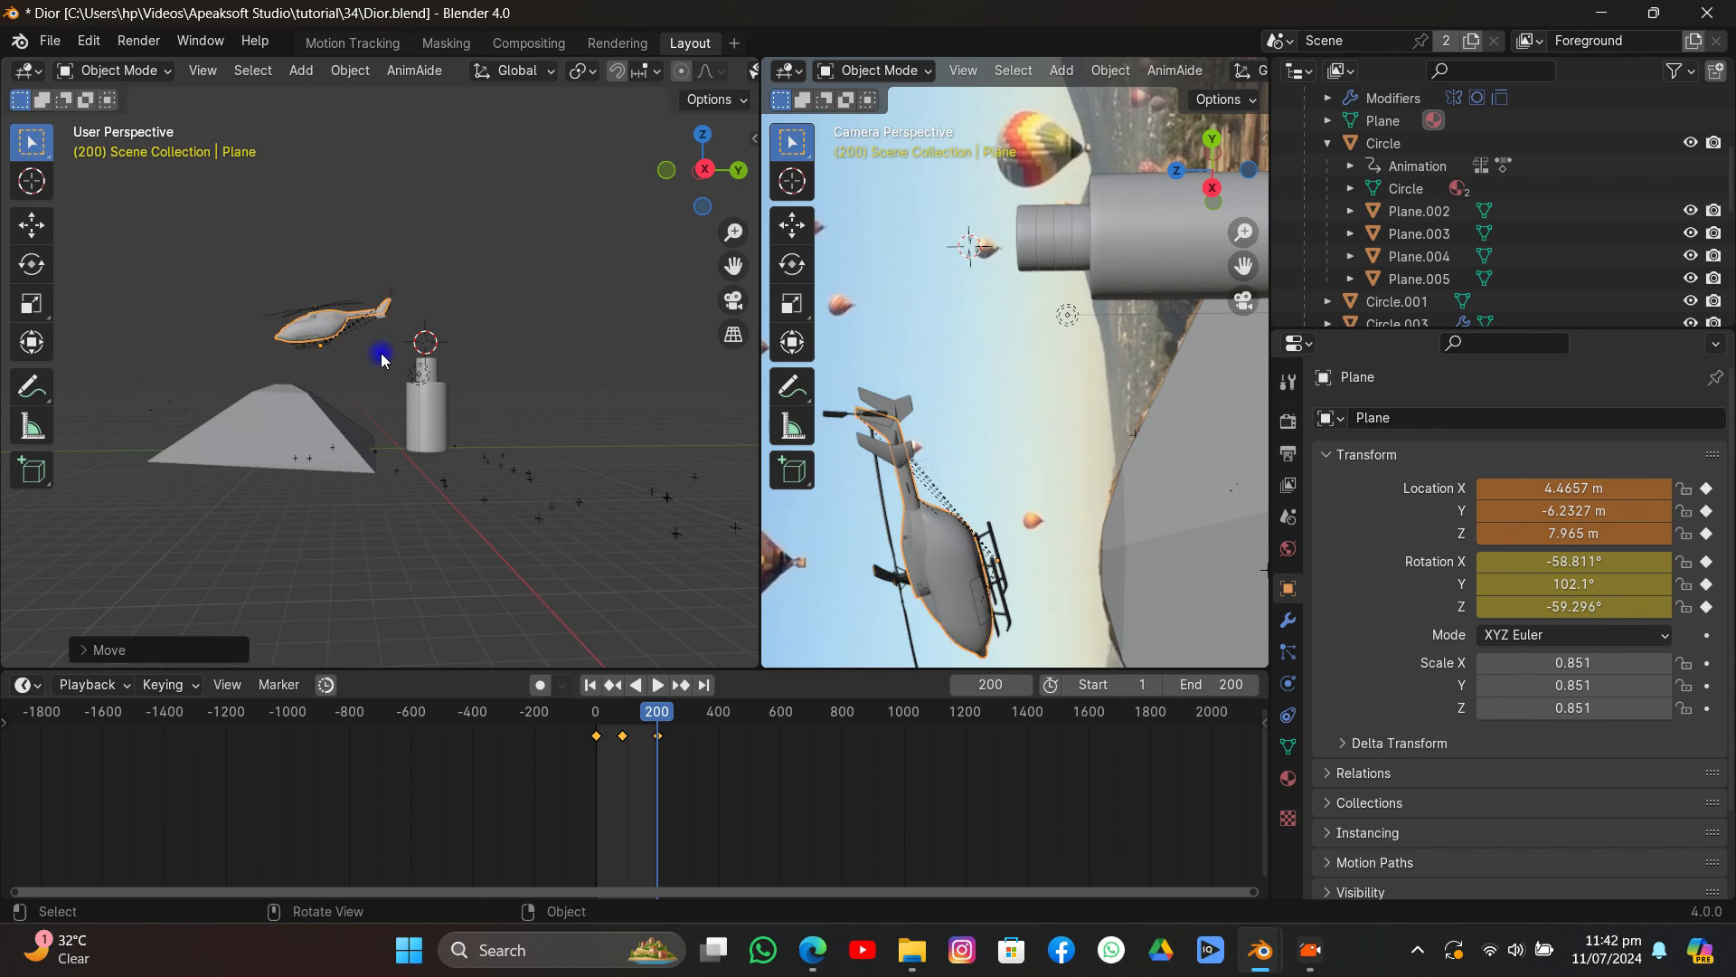
{"action": "middle_click_drag", "start_coordinate": [366, 357], "coordinate": [361, 580]}
{"action": "key", "text": "g"}
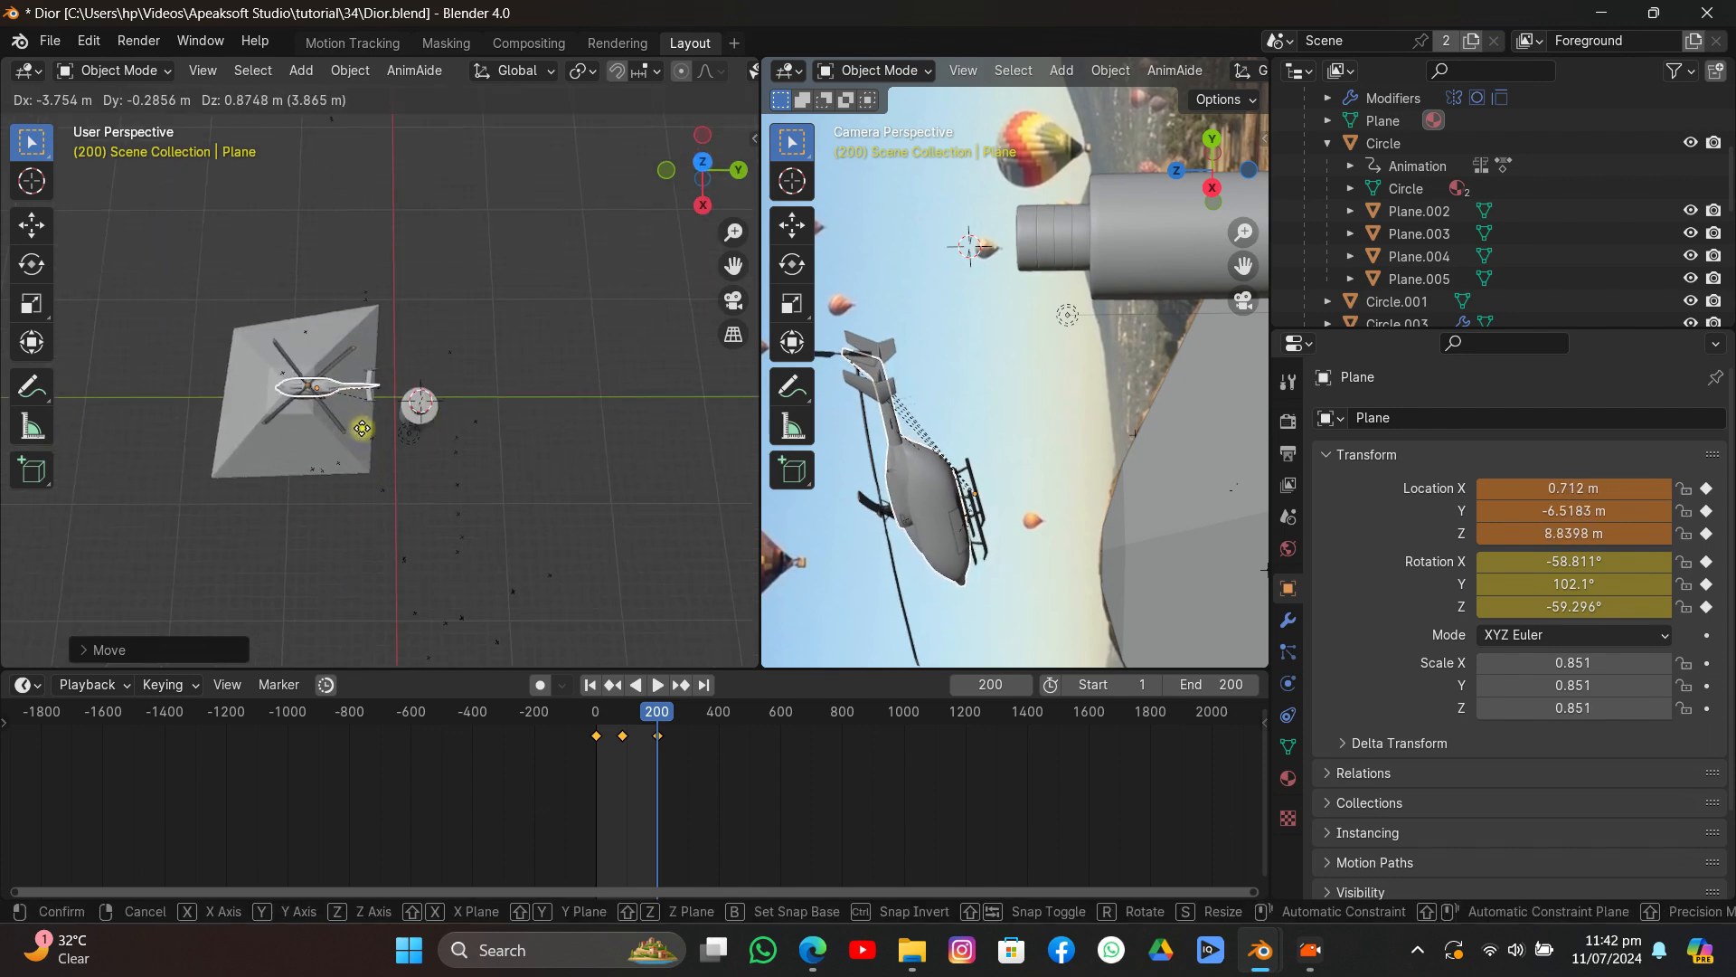
{"action": "left_click", "coordinate": [378, 452]}
{"action": "middle_click_drag", "start_coordinate": [378, 446], "coordinate": [380, 325]}
{"action": "key", "text": "g"}
{"action": "left_click", "coordinate": [360, 469]}
{"action": "key", "text": "i"}
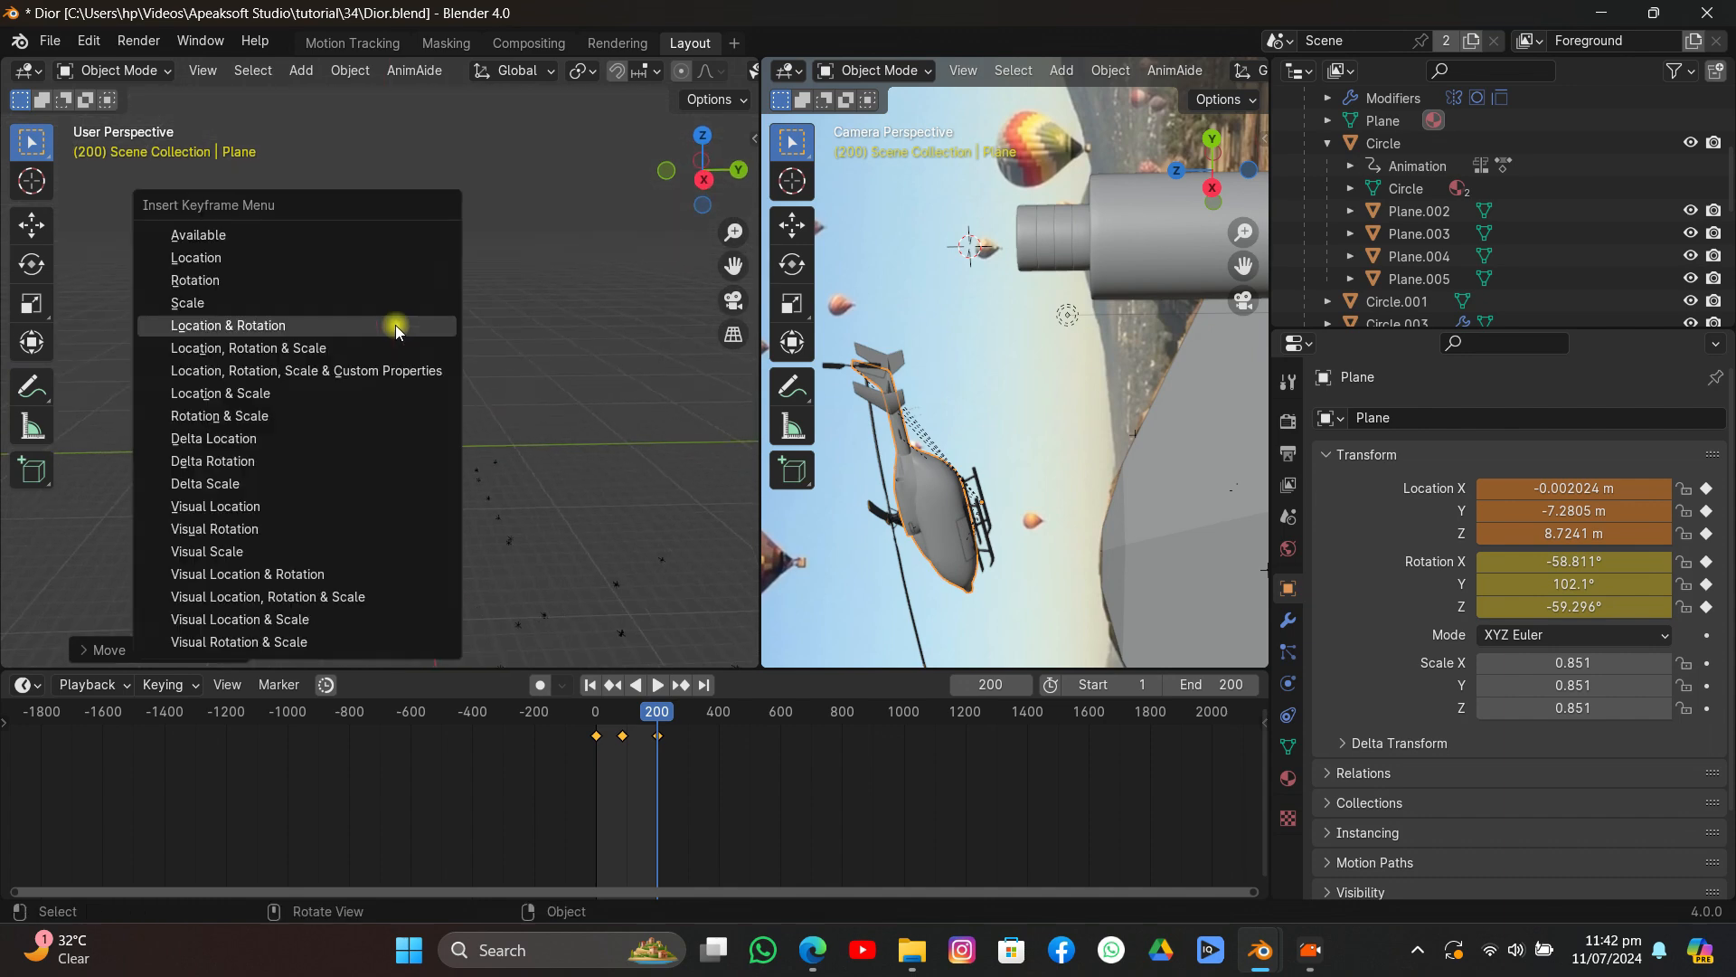
{"action": "left_click", "coordinate": [387, 328]}
Play the animation and review the helicopter's flight against the whole camera frame.
{"action": "key", "text": "space"}
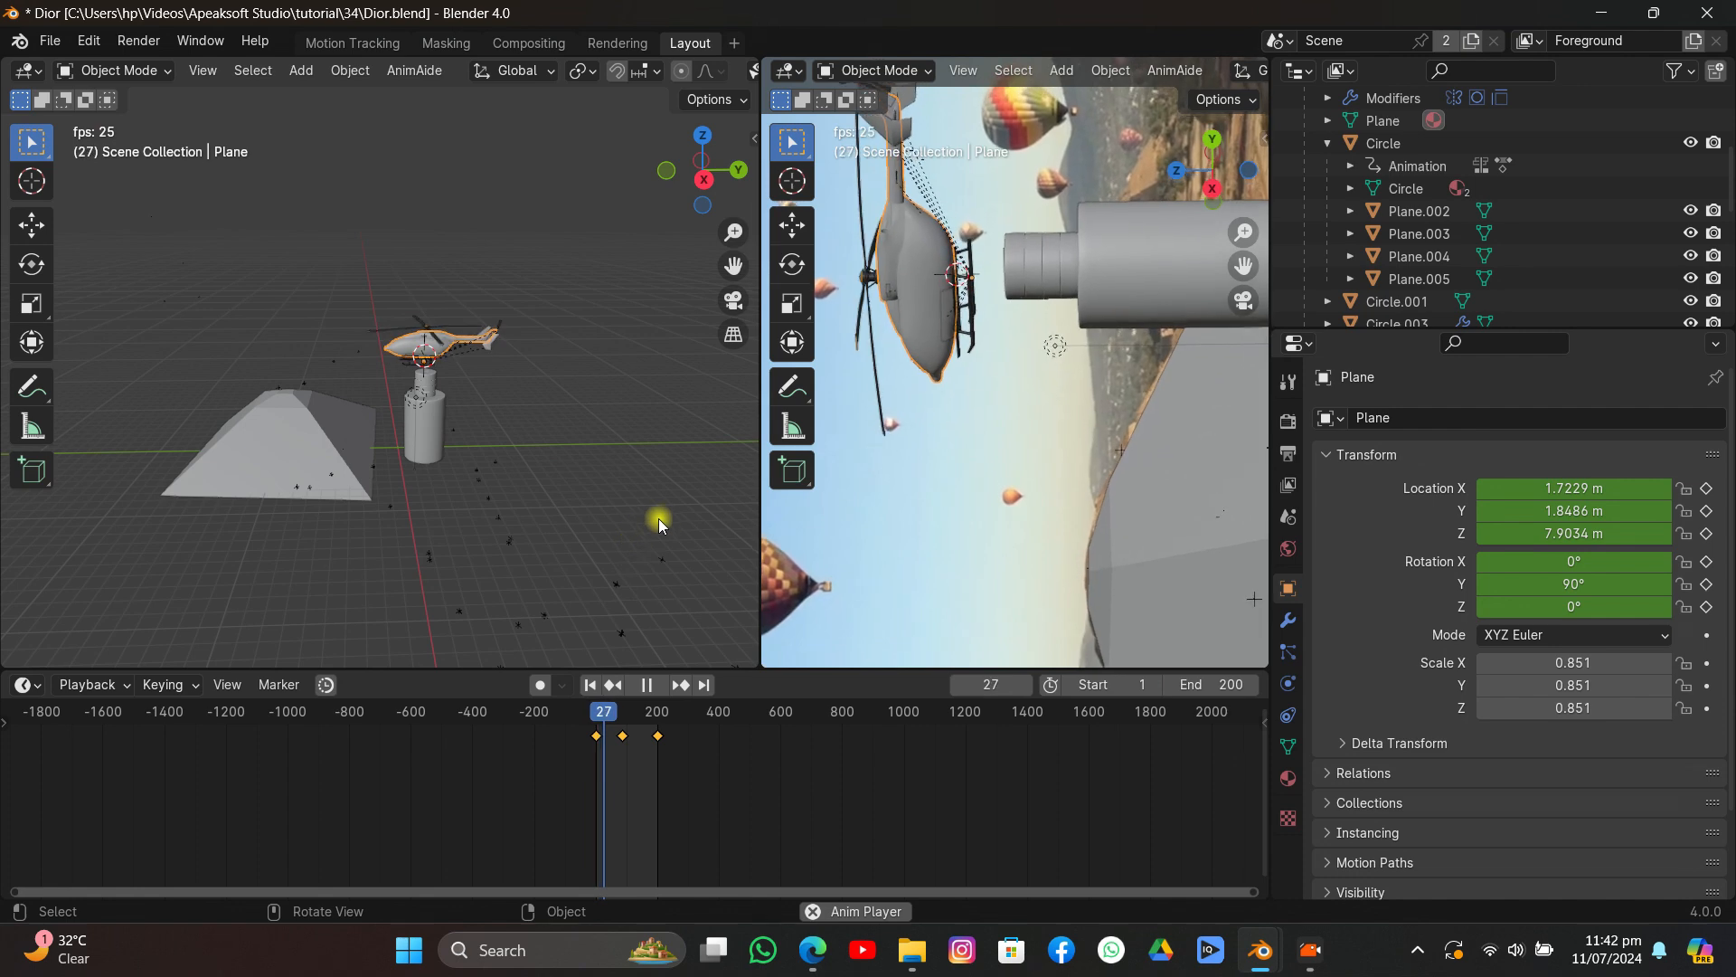
{"action": "scroll", "coordinate": [904, 485], "scroll_direction": "down", "scroll_amount": 3}
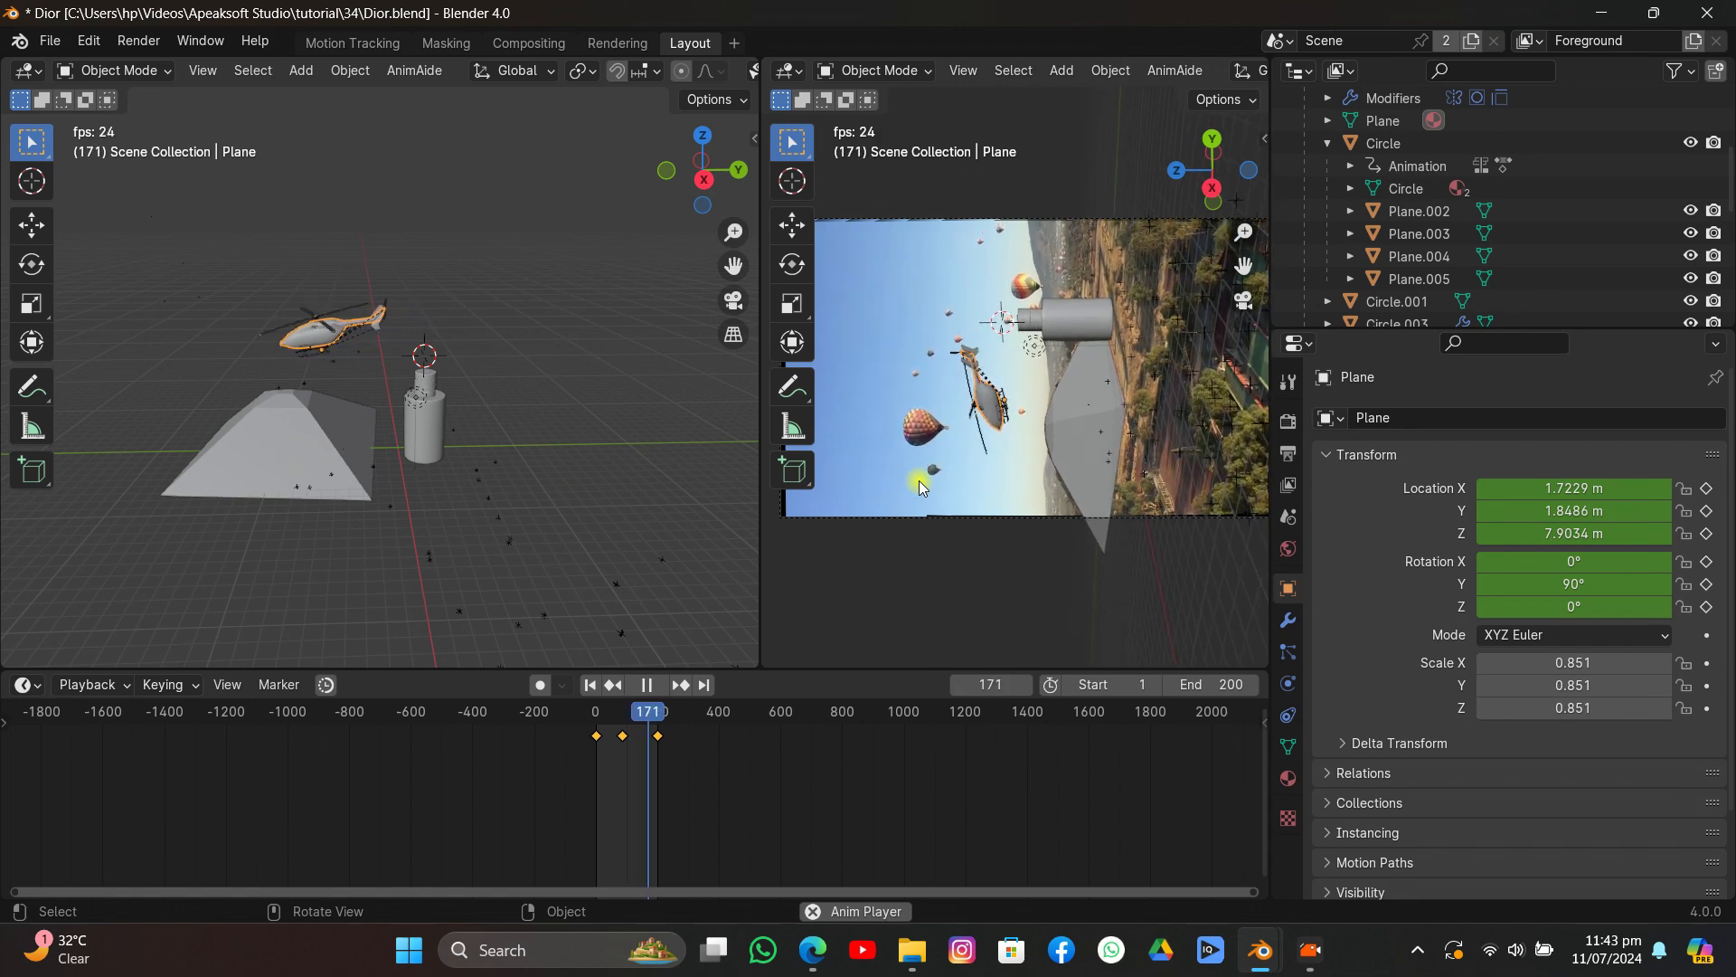
{"action": "key", "text": "space"}
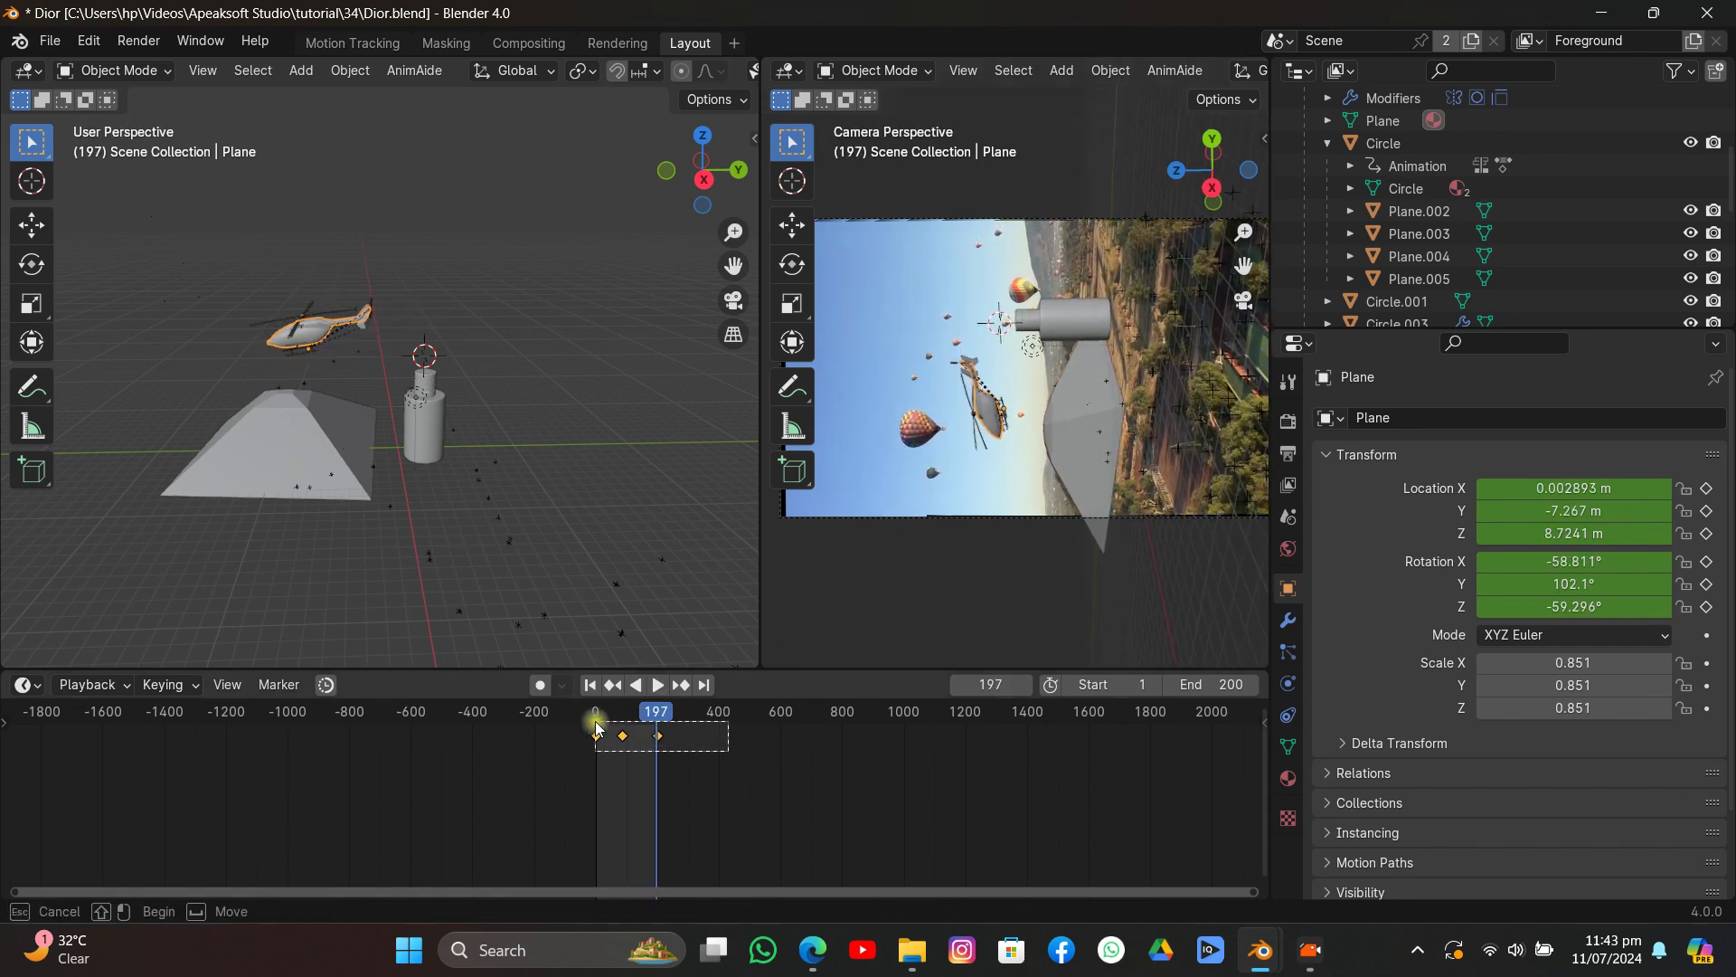
Set the helicopter's keyframes to Linear interpolation and play the animation from the start to check the motion.
{"action": "left_click_drag", "start_coordinate": [595, 723], "coordinate": [616, 723]}
{"action": "key", "text": "t"}
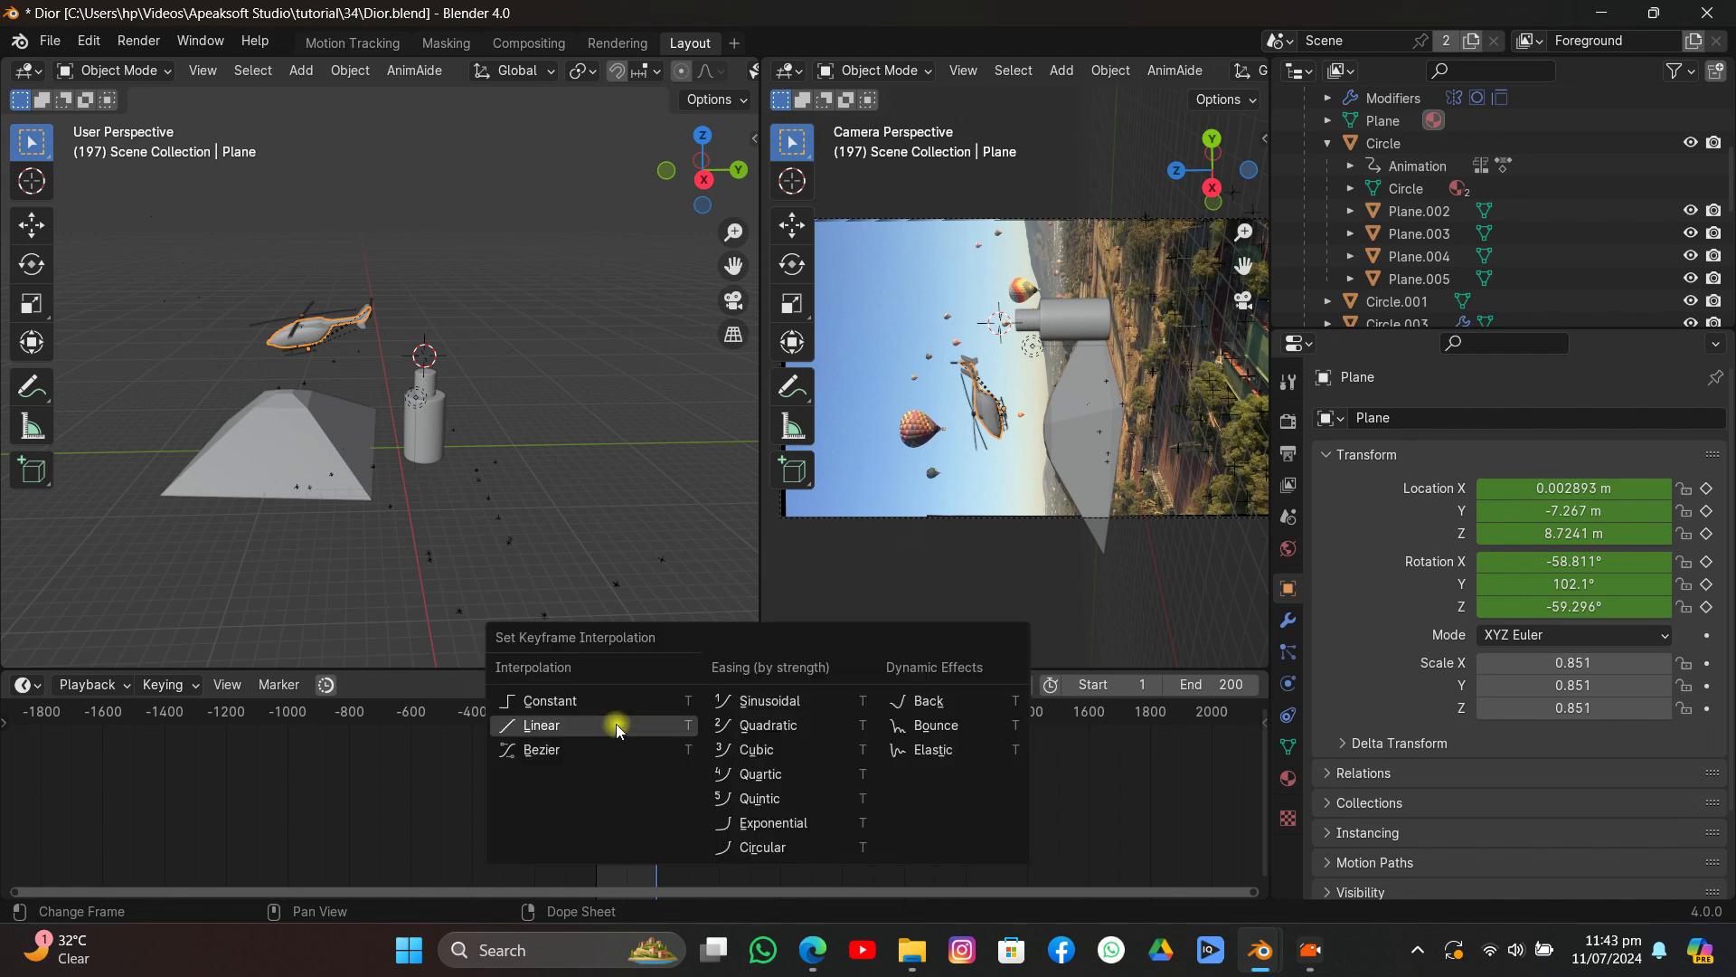
{"action": "left_click", "coordinate": [618, 722]}
{"action": "left_click", "coordinate": [598, 692]}
{"action": "key", "text": "space"}
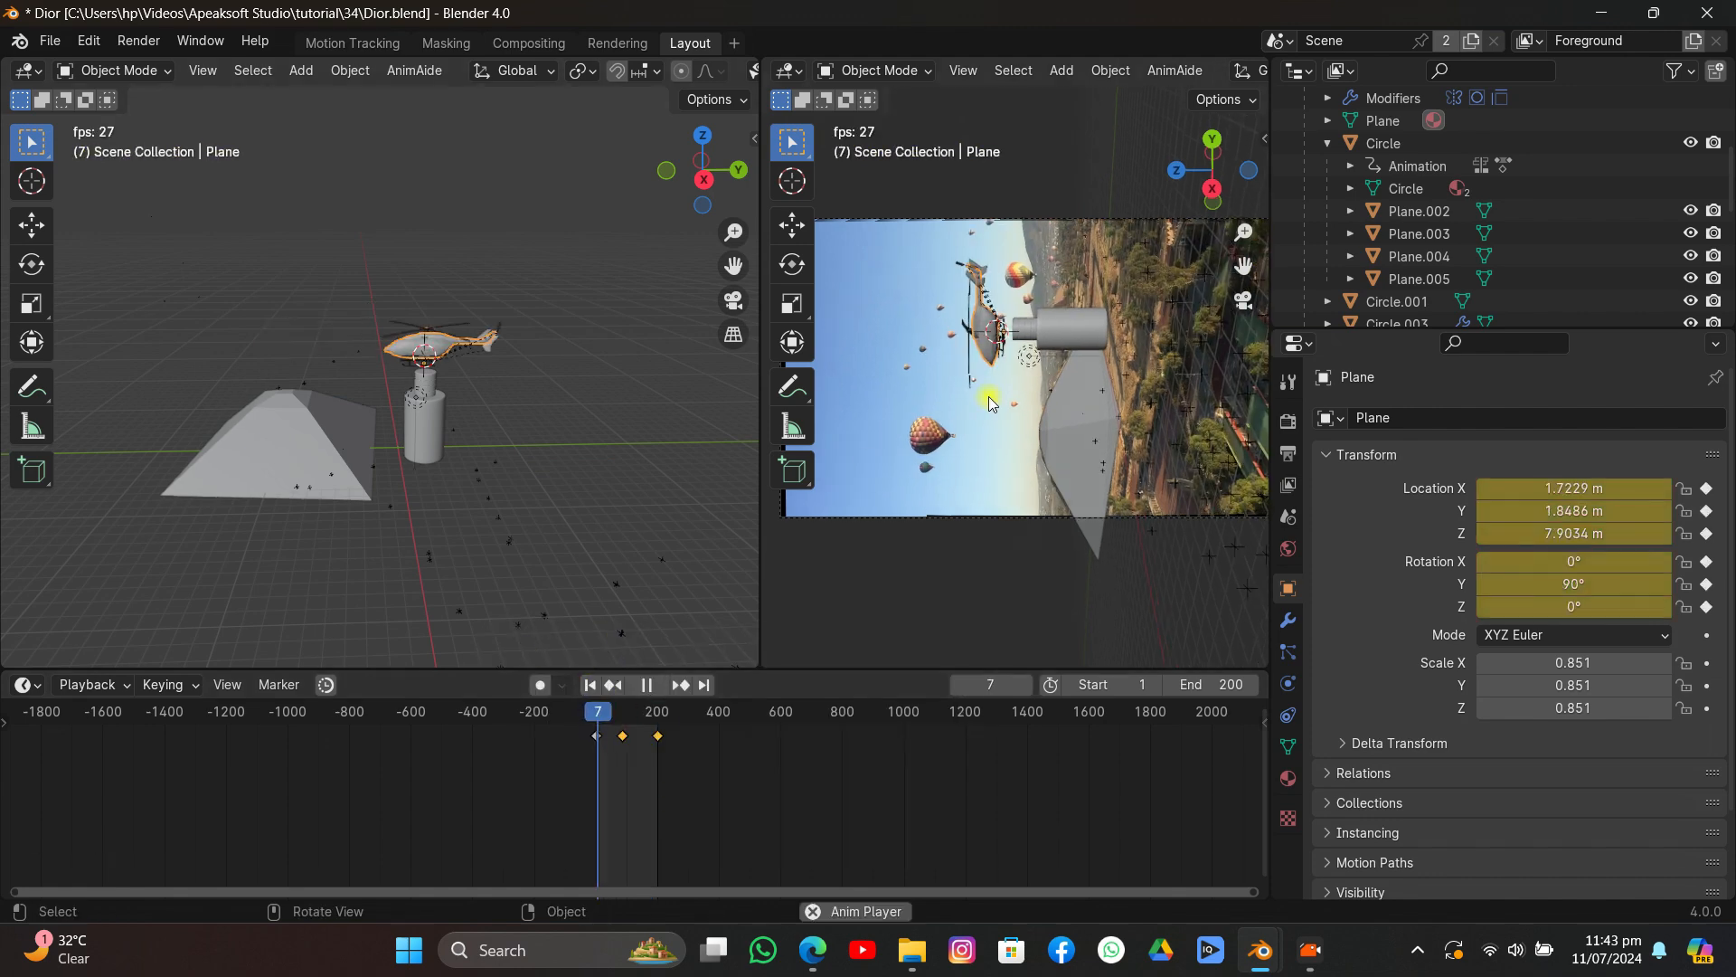
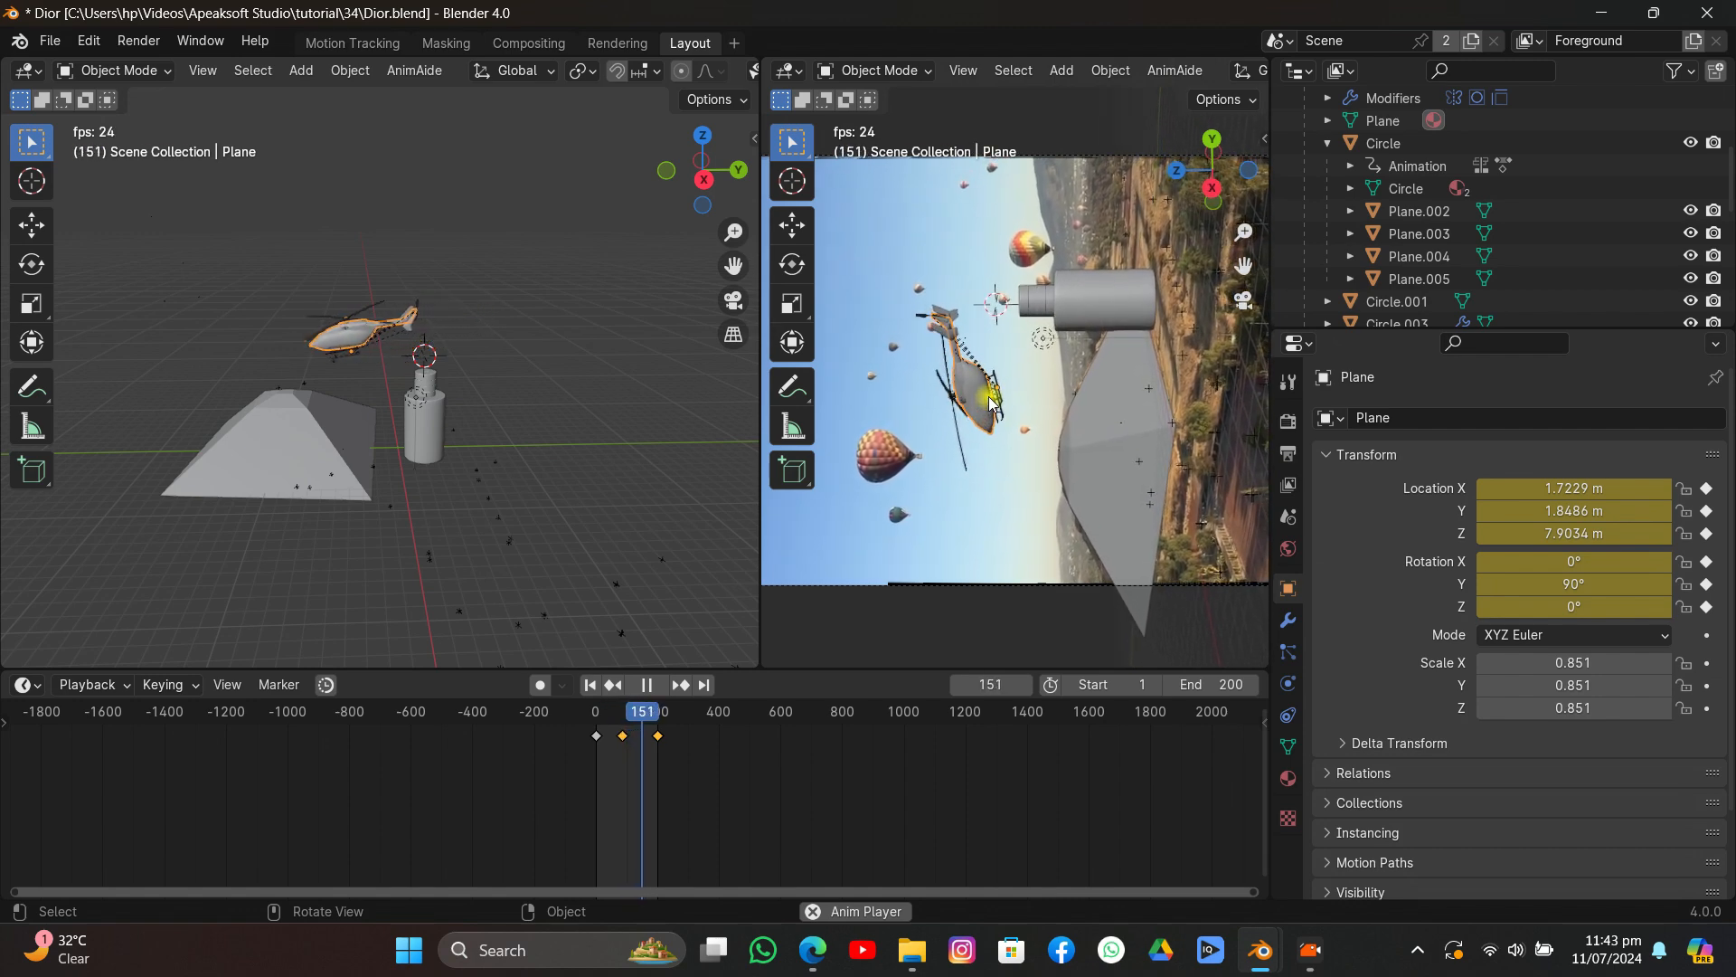
{"action": "key", "text": "space"}
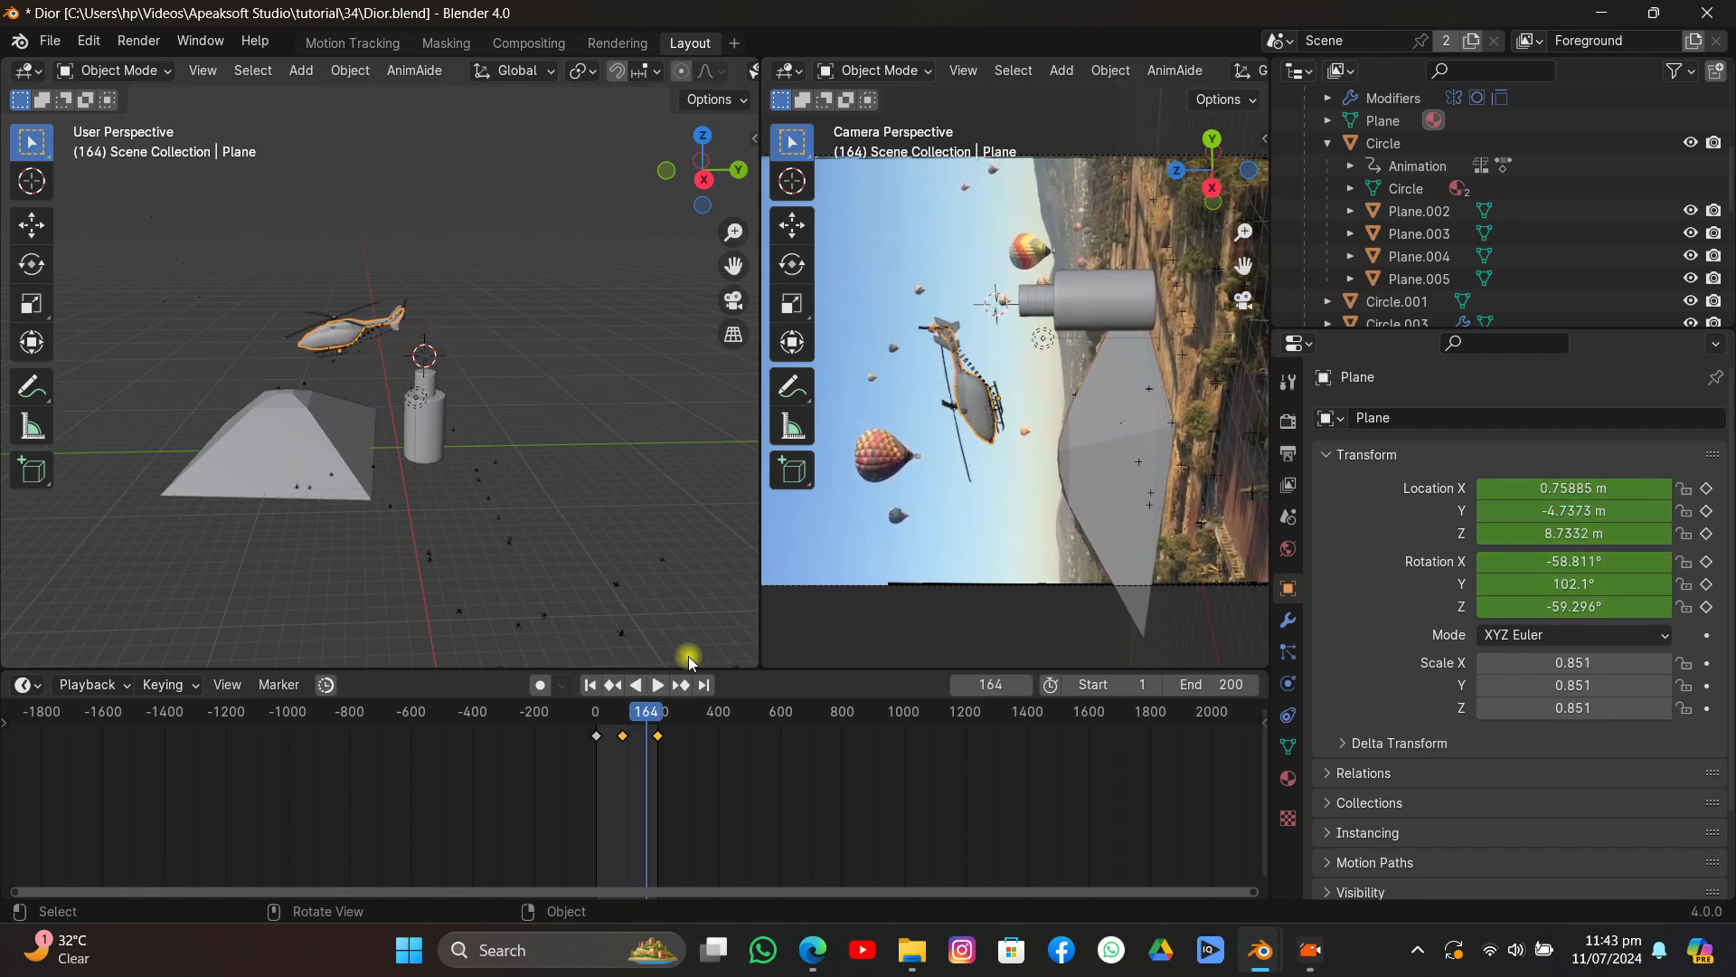
Return to frame 1, snap the 3D cursor to the helicopter's origin and add a mesh plane there.
{"action": "left_click", "coordinate": [590, 684]}
{"action": "scroll", "coordinate": [470, 439], "scroll_direction": "up", "scroll_amount": 8}
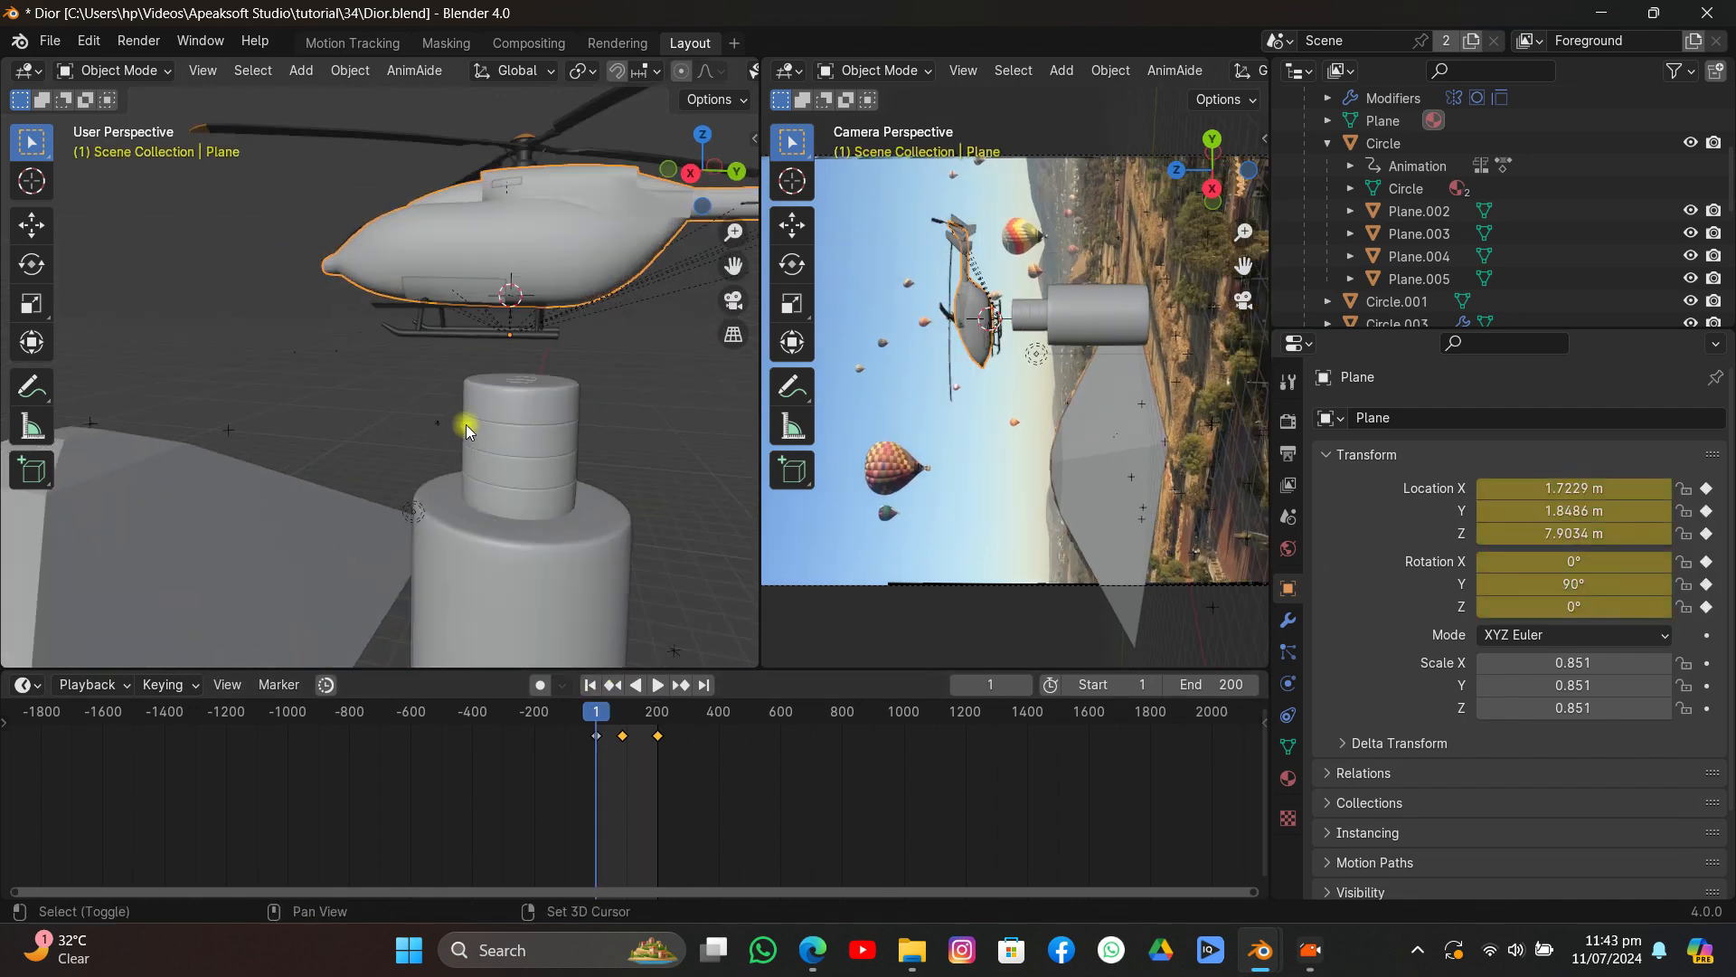
{"action": "key", "text": "shift+s"}
{"action": "left_click", "coordinate": [459, 534]}
{"action": "key", "text": "shift+a"}
{"action": "mouse_move", "coordinate": [502, 431]}
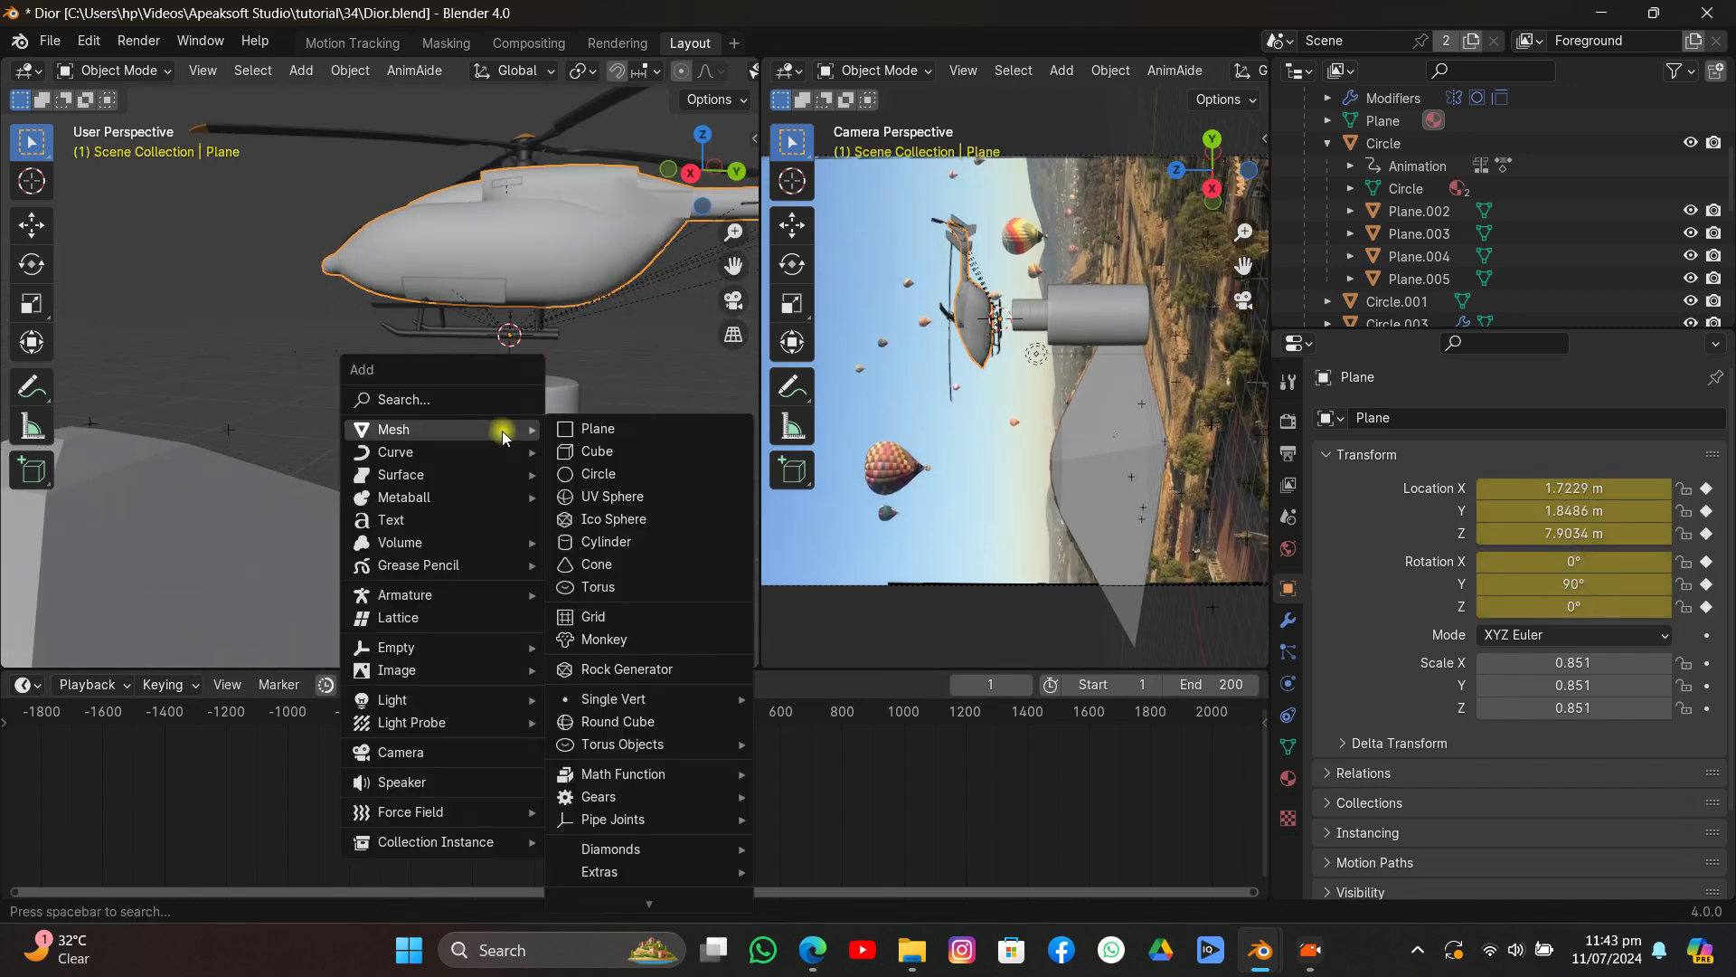
{"action": "left_click", "coordinate": [595, 430]}
Scale the new plane to about 5.35, place it near X 1.69, Y 2.06, Z 7.71 m under the helicopter, and apply its scale.
{"action": "key", "text": "s"}
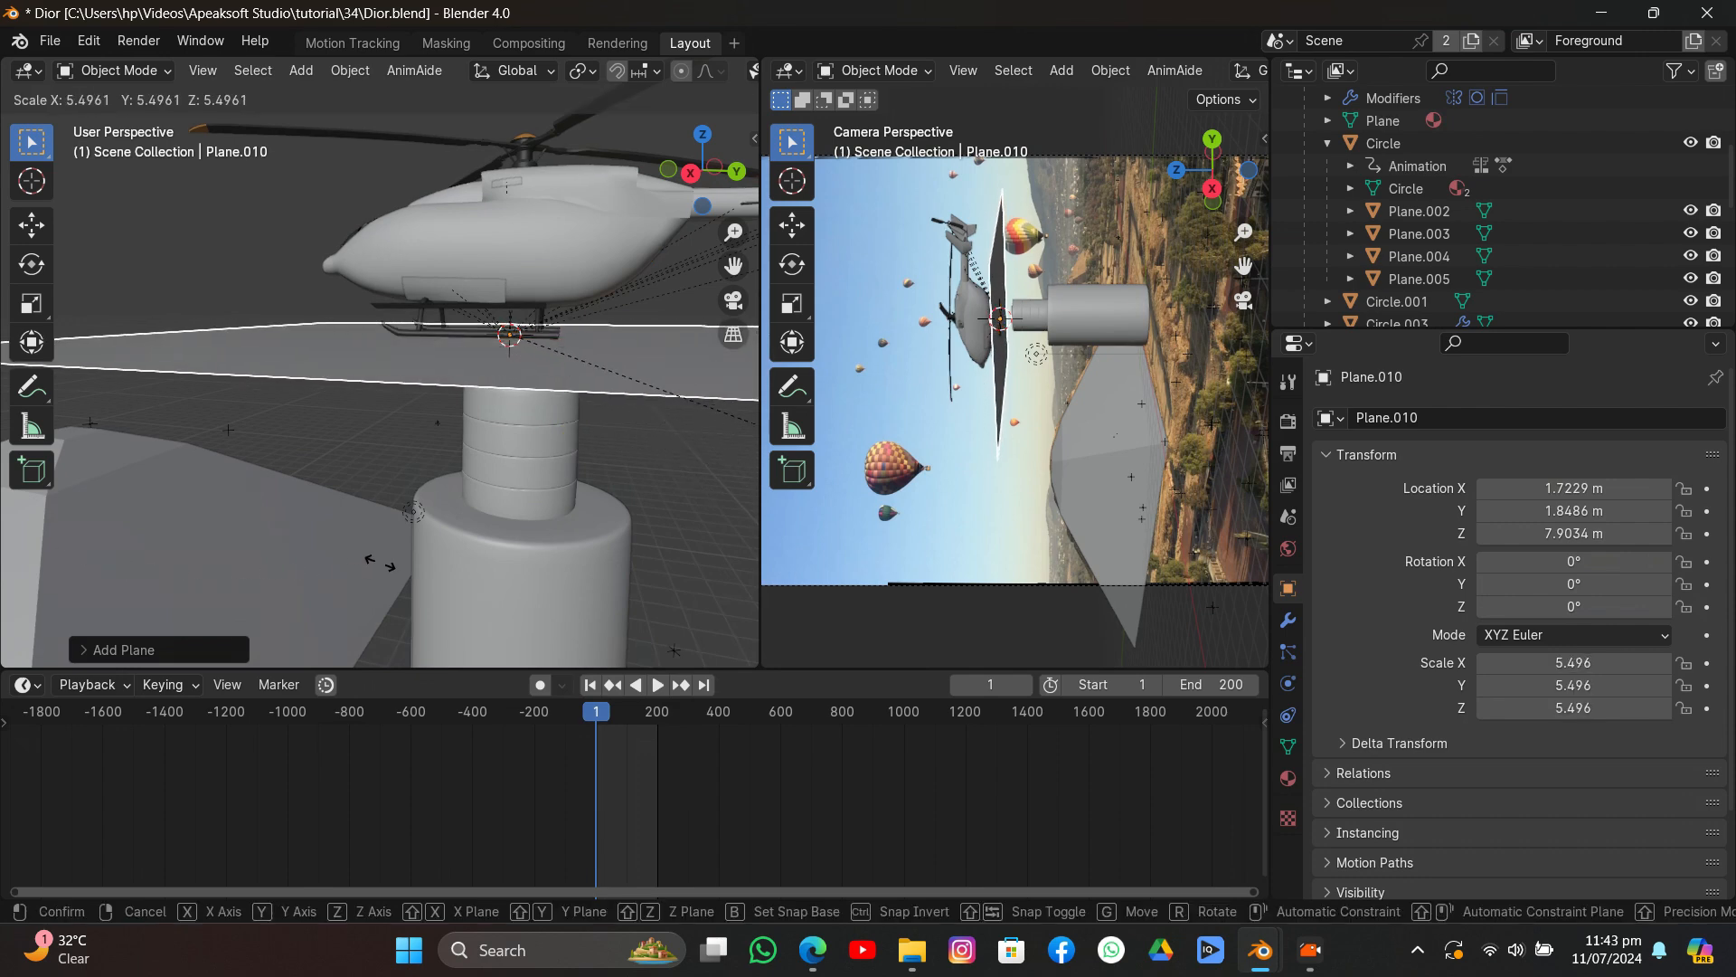
{"action": "left_click", "coordinate": [357, 546]}
{"action": "middle_click_drag", "start_coordinate": [356, 546], "coordinate": [563, 491]}
{"action": "key", "text": "g"}
{"action": "left_click", "coordinate": [579, 464]}
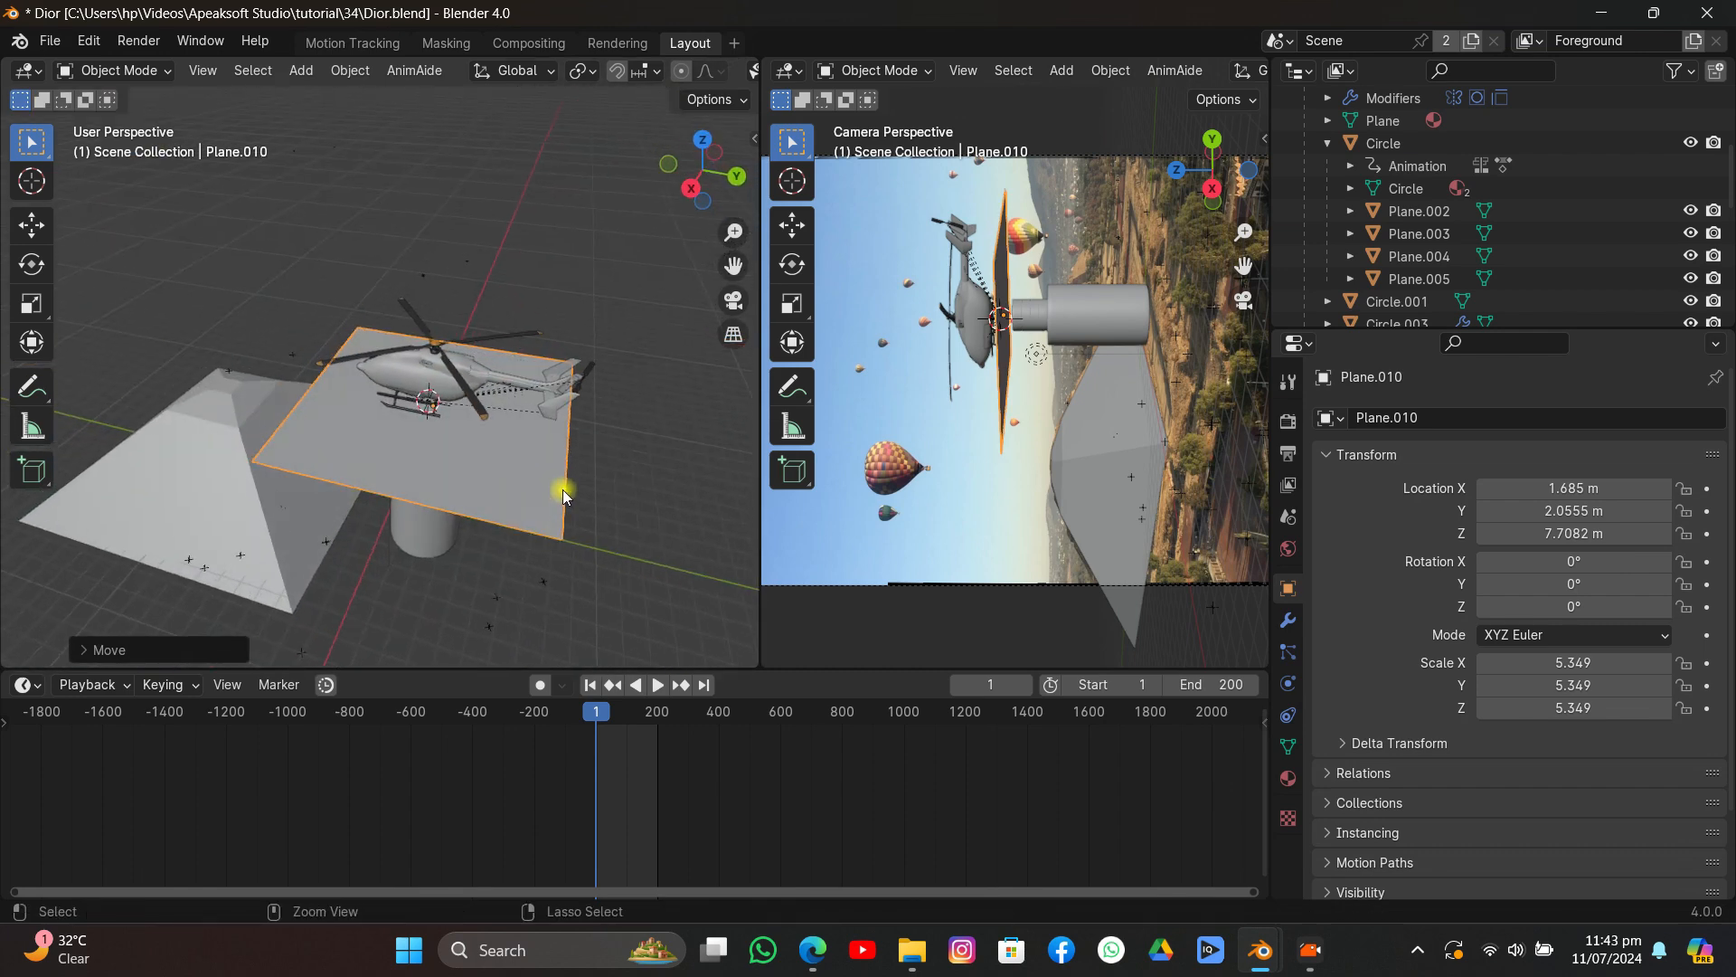
{"action": "key", "text": "ctrl+a"}
{"action": "left_click", "coordinate": [561, 488]}
Subdivide the plane repeatedly in Edit Mode to turn it into a very dense grid.
{"action": "key", "text": "Tab"}
{"action": "right_click", "coordinate": [509, 399]}
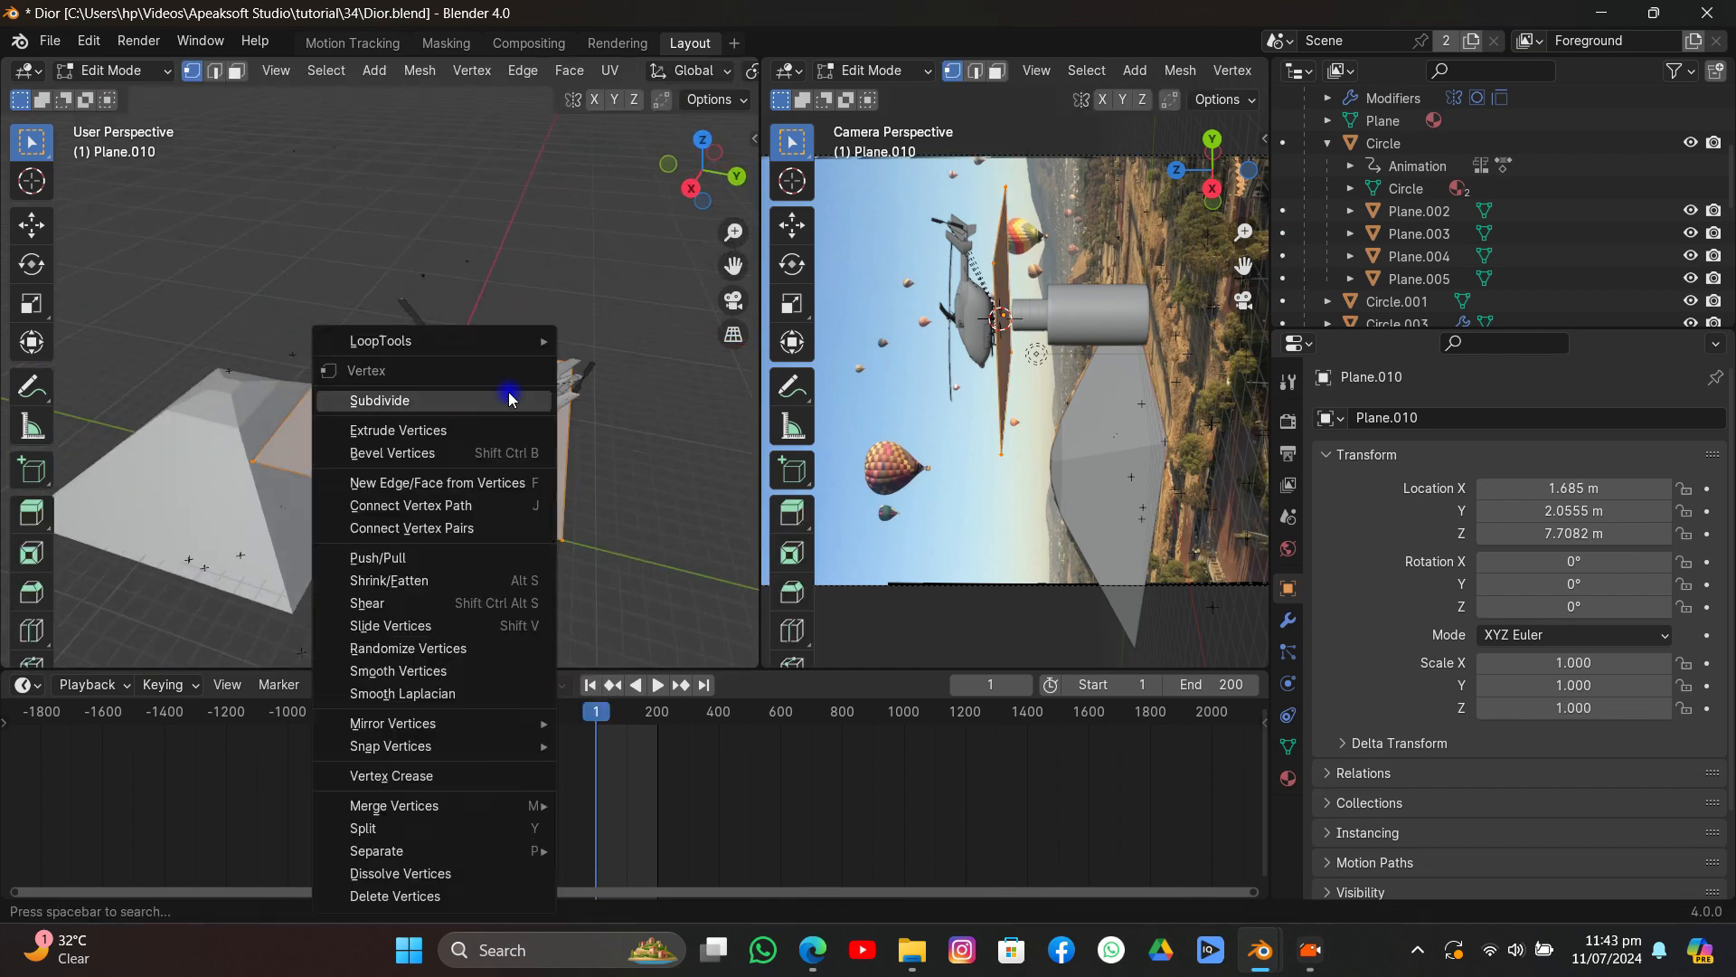
{"action": "left_click", "coordinate": [509, 399]}
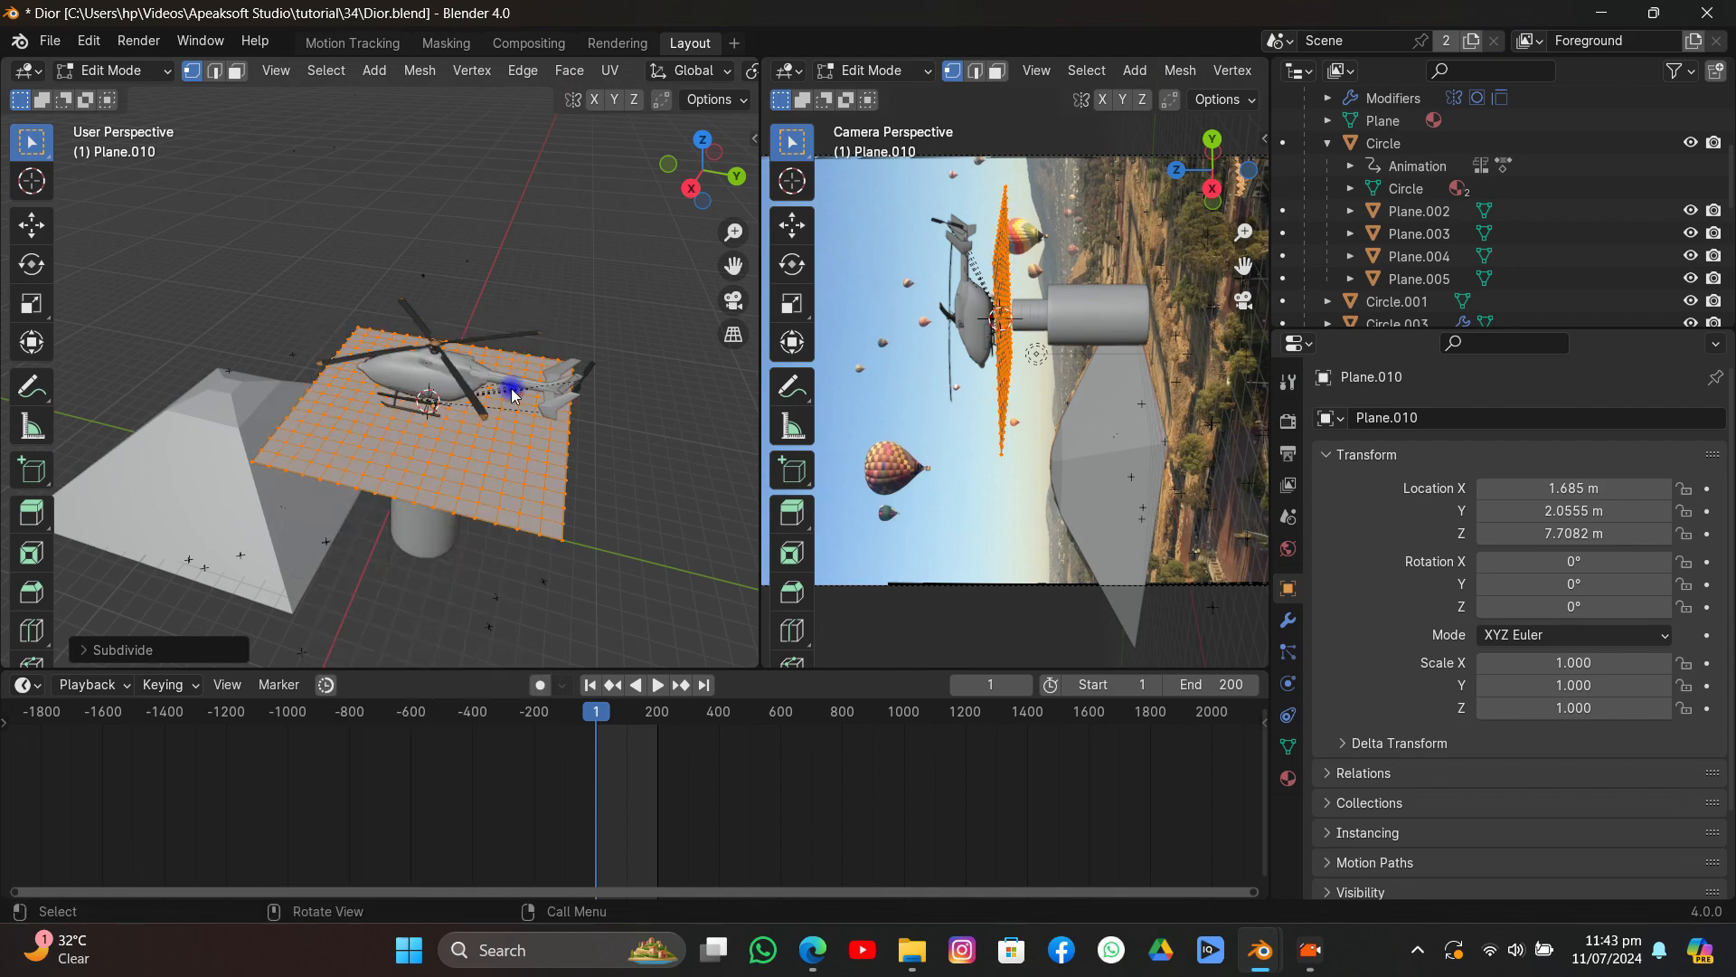
{"action": "right_click", "coordinate": [511, 394]}
{"action": "left_click", "coordinate": [512, 391]}
{"action": "right_click", "coordinate": [511, 390]}
{"action": "left_click", "coordinate": [512, 387]}
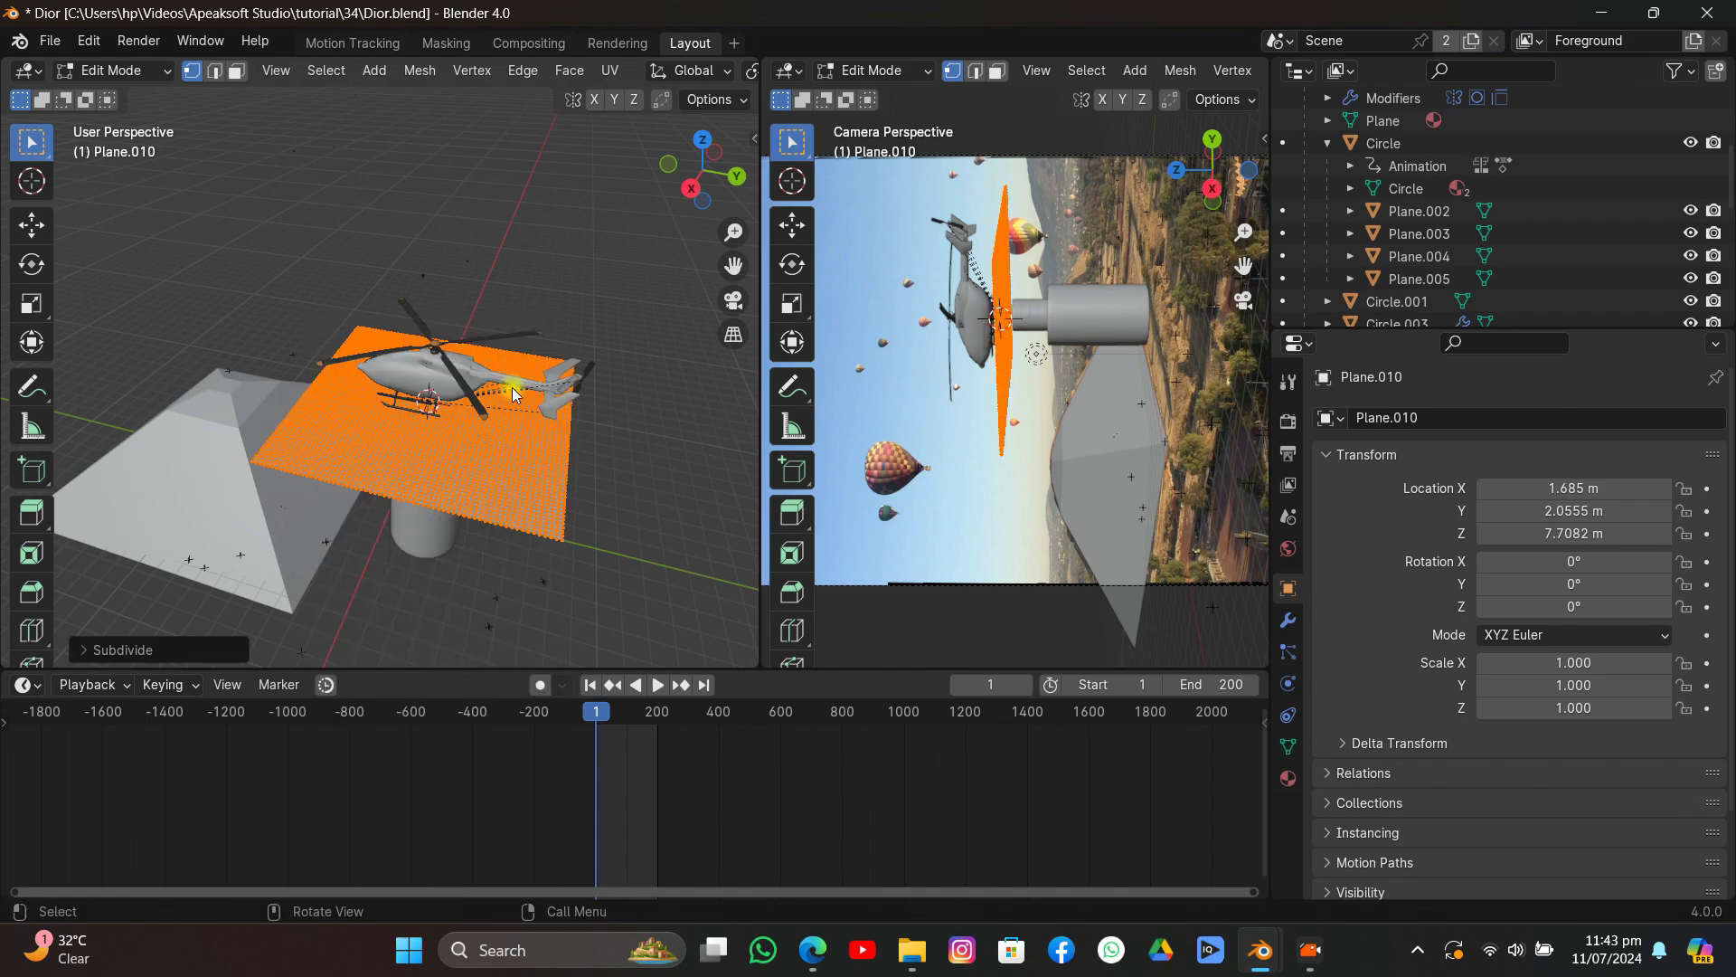
Clear the mesh selection and select a small block of faces at the plane's centre, beneath the helicopter.
{"action": "scroll", "coordinate": [473, 384], "scroll_direction": "up", "scroll_amount": 6}
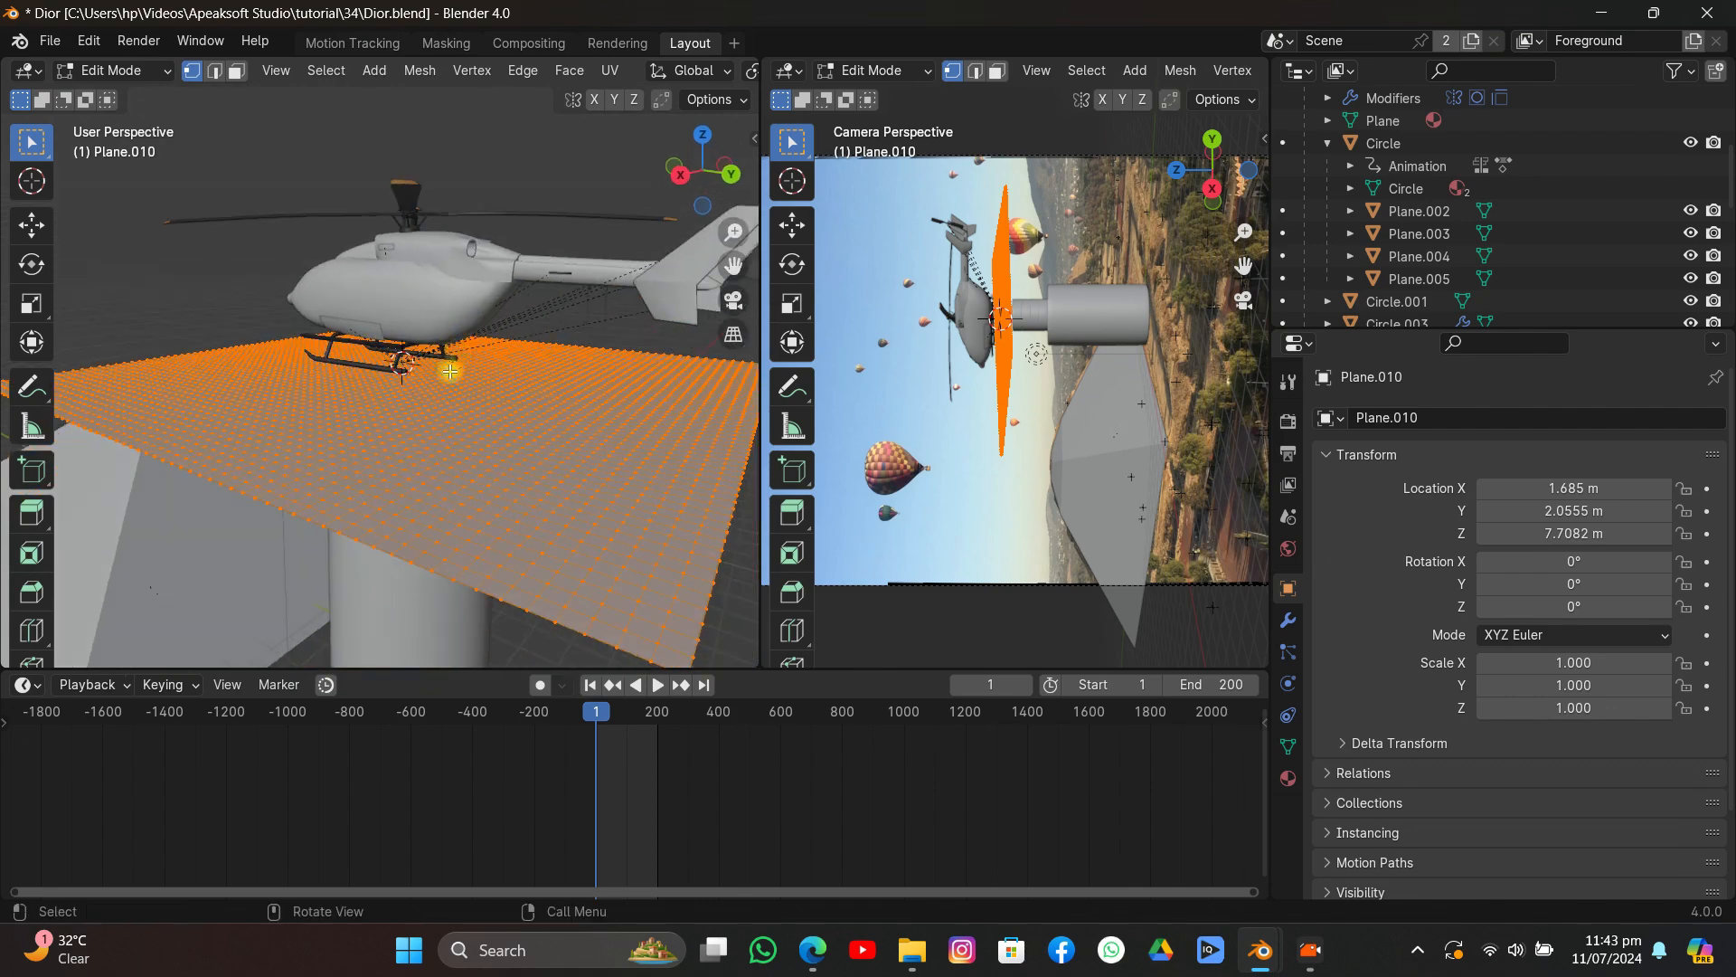
{"action": "scroll", "coordinate": [450, 371], "scroll_direction": "up", "scroll_amount": 3}
{"action": "middle_click_drag", "start_coordinate": [429, 415], "coordinate": [375, 411]}
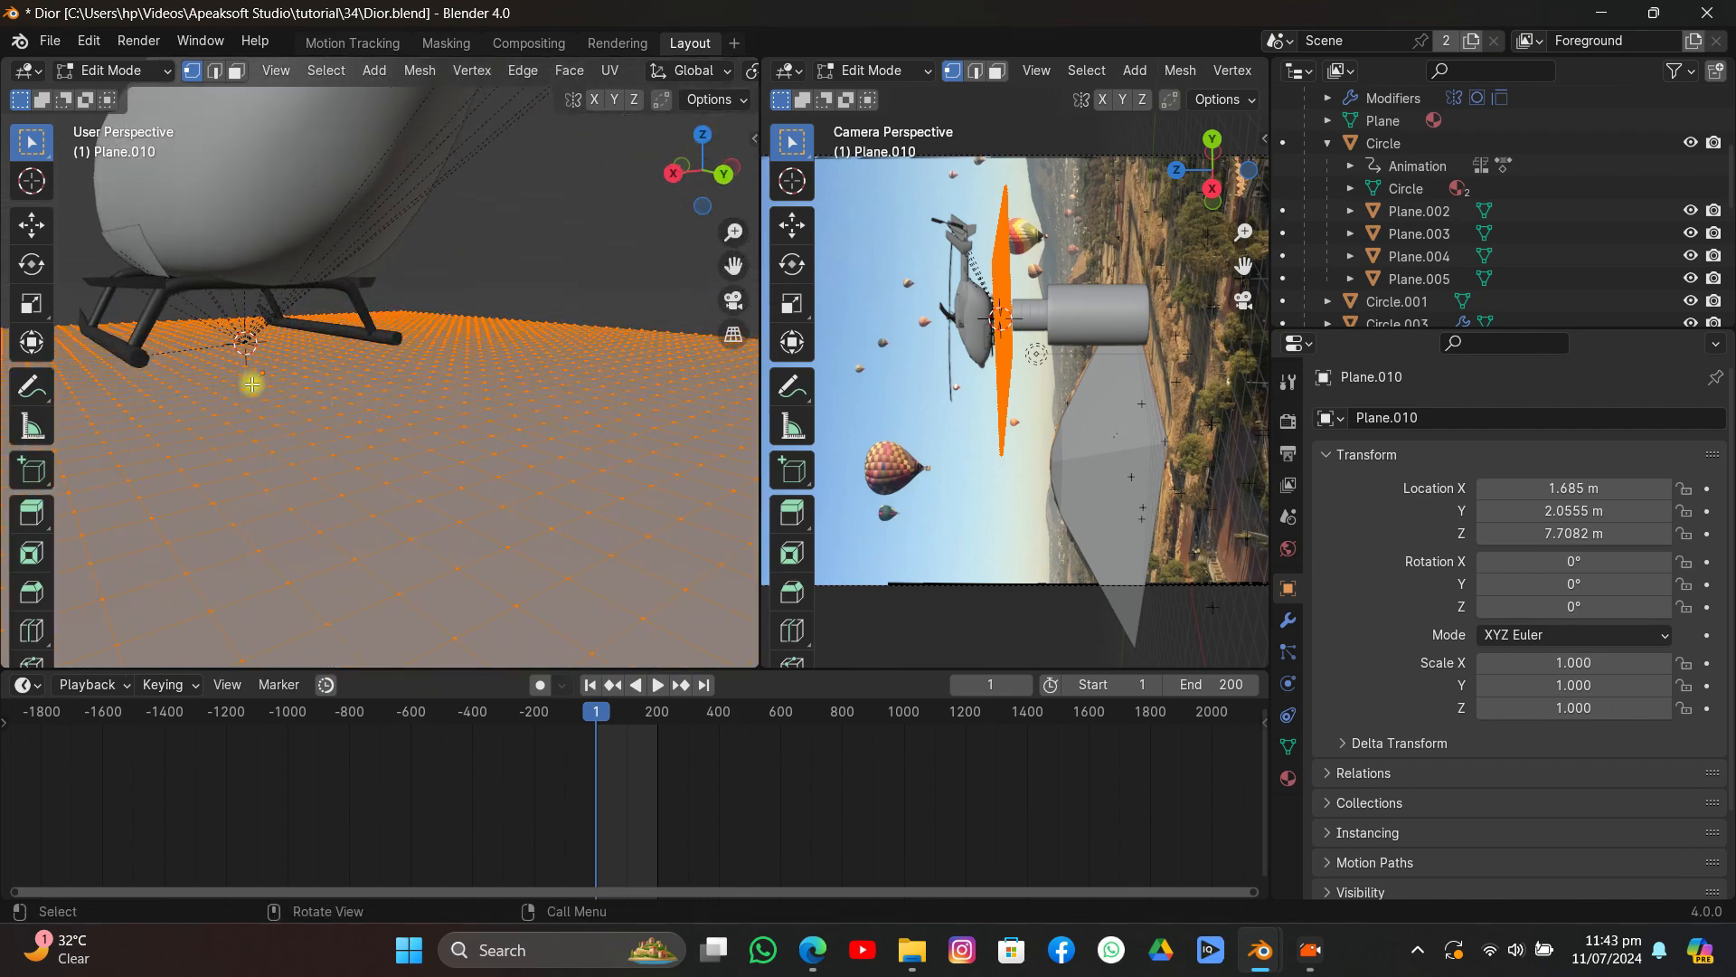
{"action": "key", "text": "alt+a"}
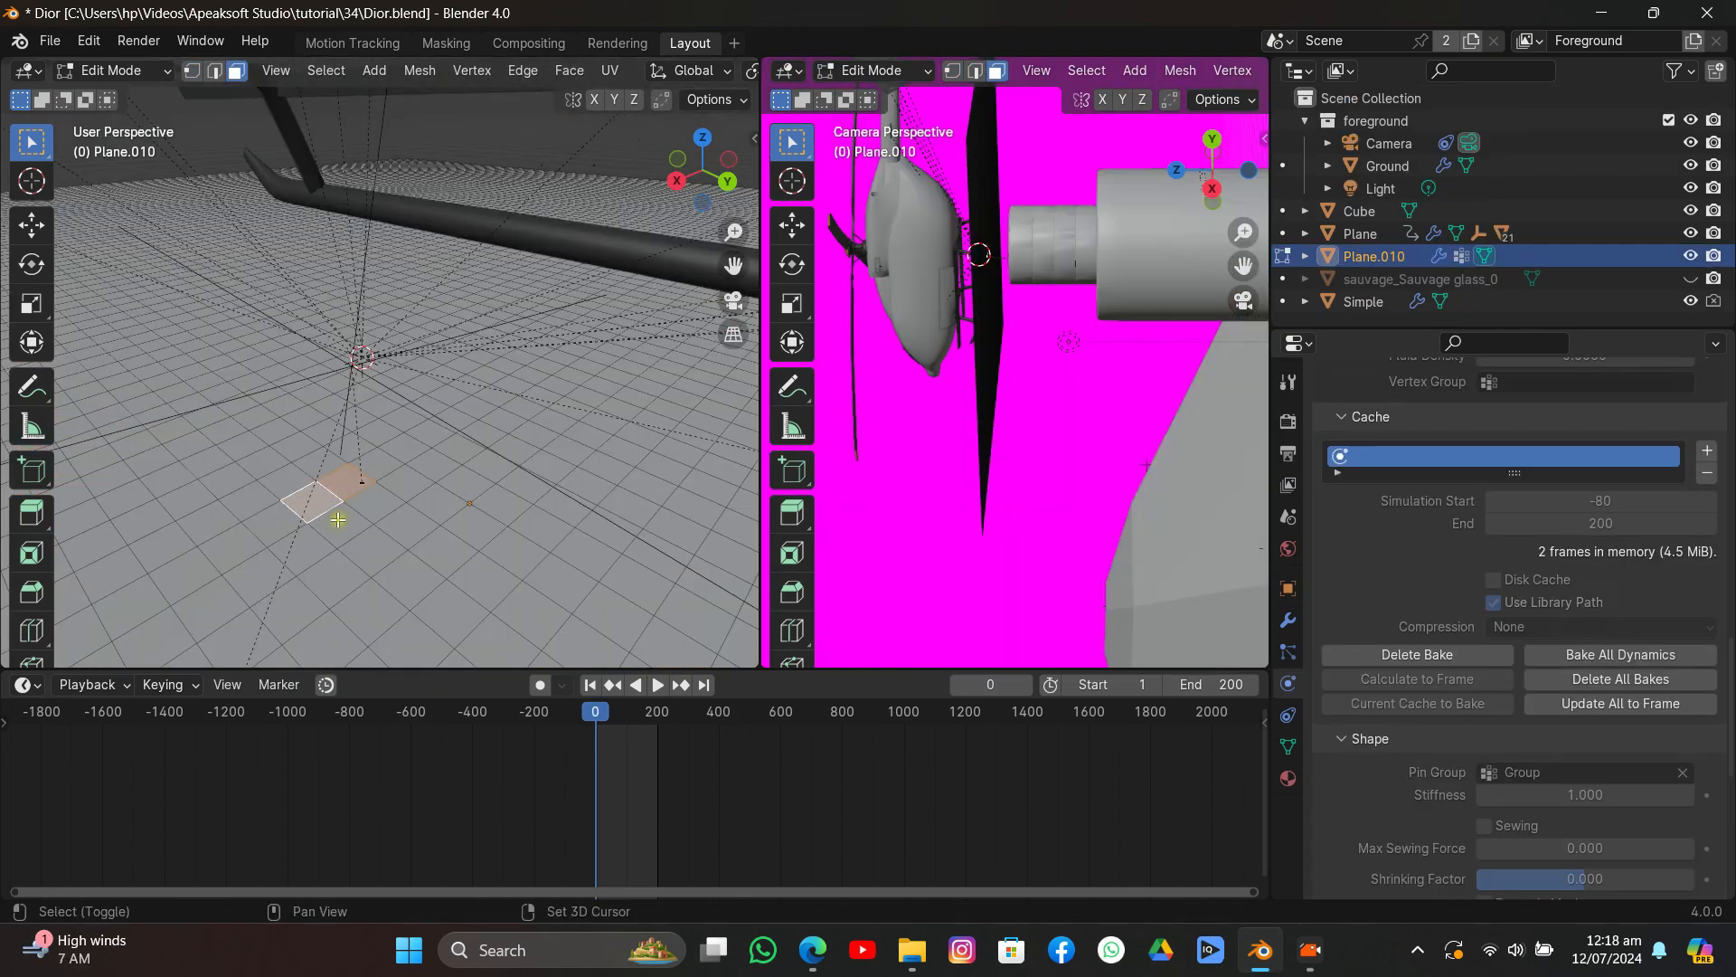
{"action": "left_click", "coordinate": [371, 507], "text": "shift"}
Show the plane's vertex groups and extend the central face selection into a round patch with Circle Select.
{"action": "left_click", "coordinate": [1291, 744]}
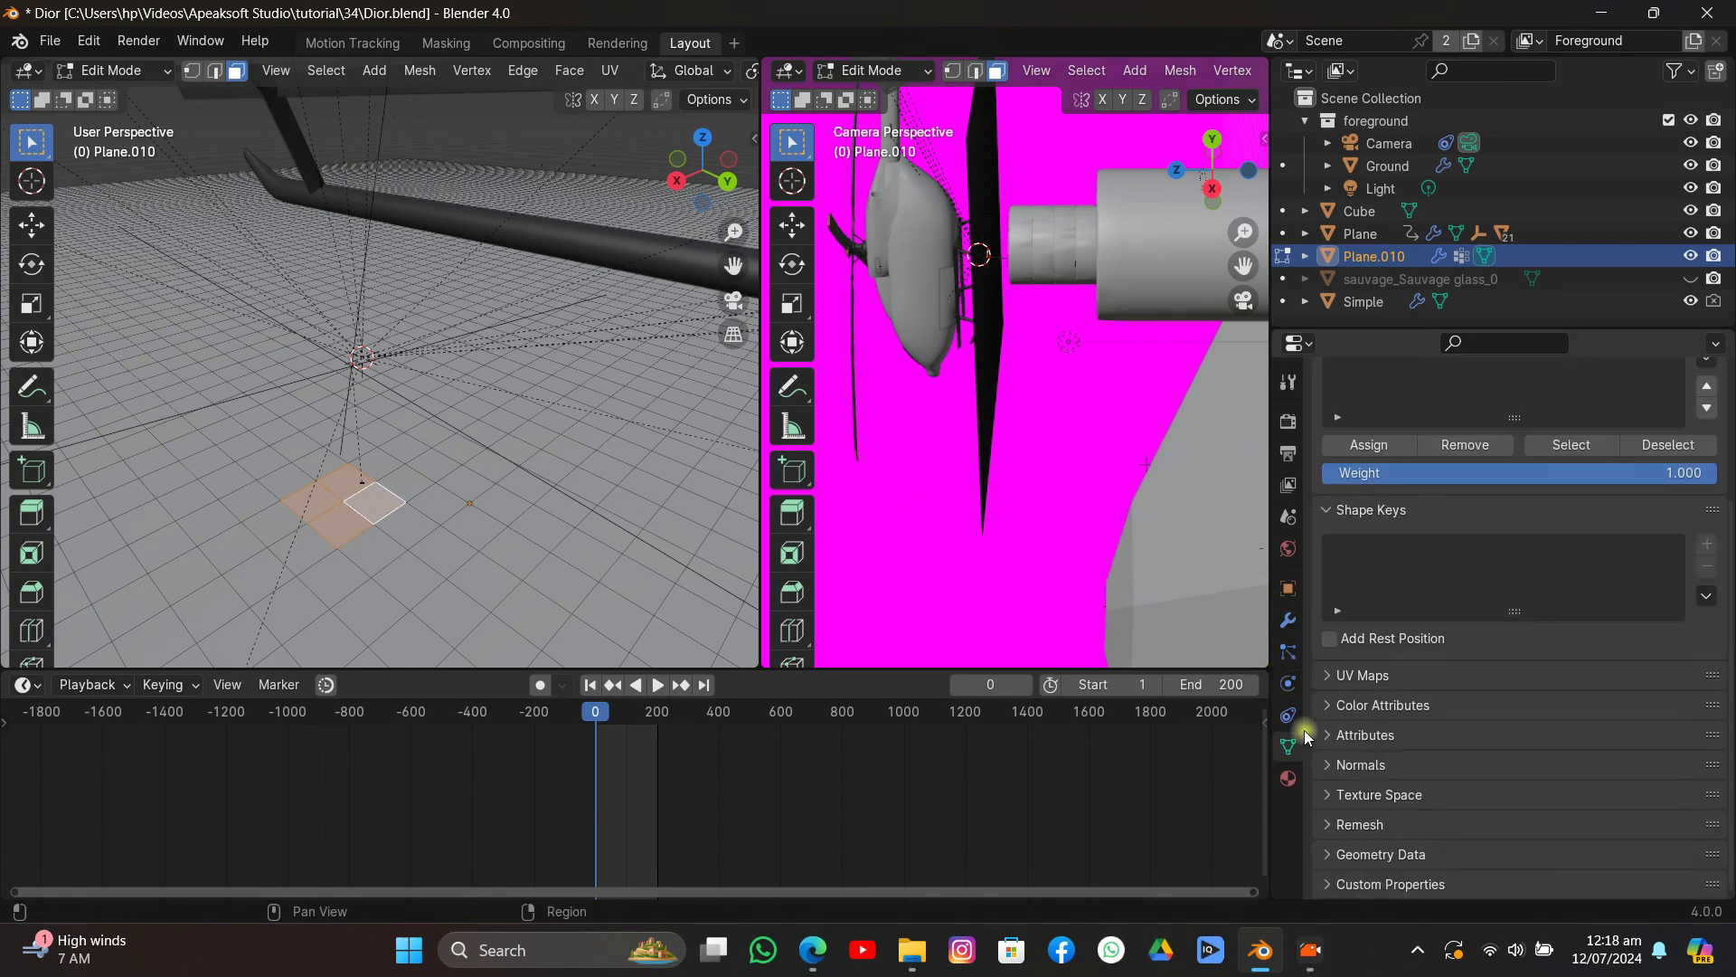
{"action": "scroll", "coordinate": [1427, 501], "scroll_direction": "up", "scroll_amount": 4}
{"action": "middle_click_drag", "start_coordinate": [480, 440], "coordinate": [351, 423]}
{"action": "scroll", "coordinate": [383, 419], "scroll_direction": "down", "scroll_amount": 3}
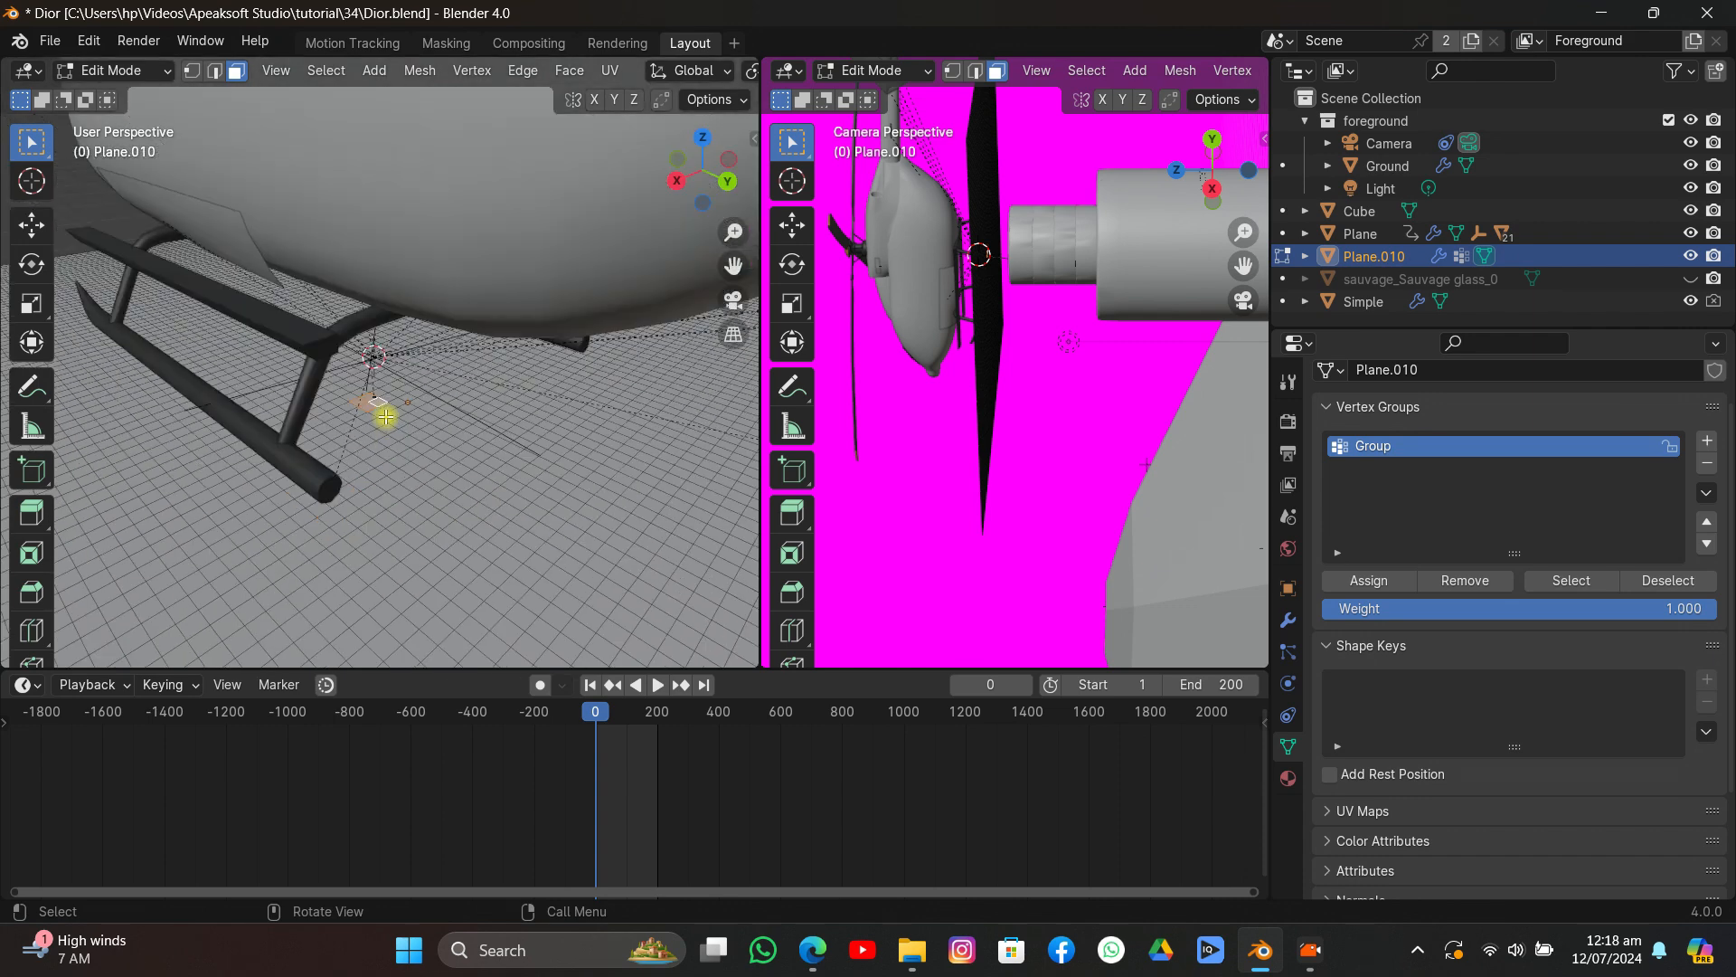
{"action": "scroll", "coordinate": [387, 417], "scroll_direction": "up", "scroll_amount": 3}
{"action": "key", "text": "c"}
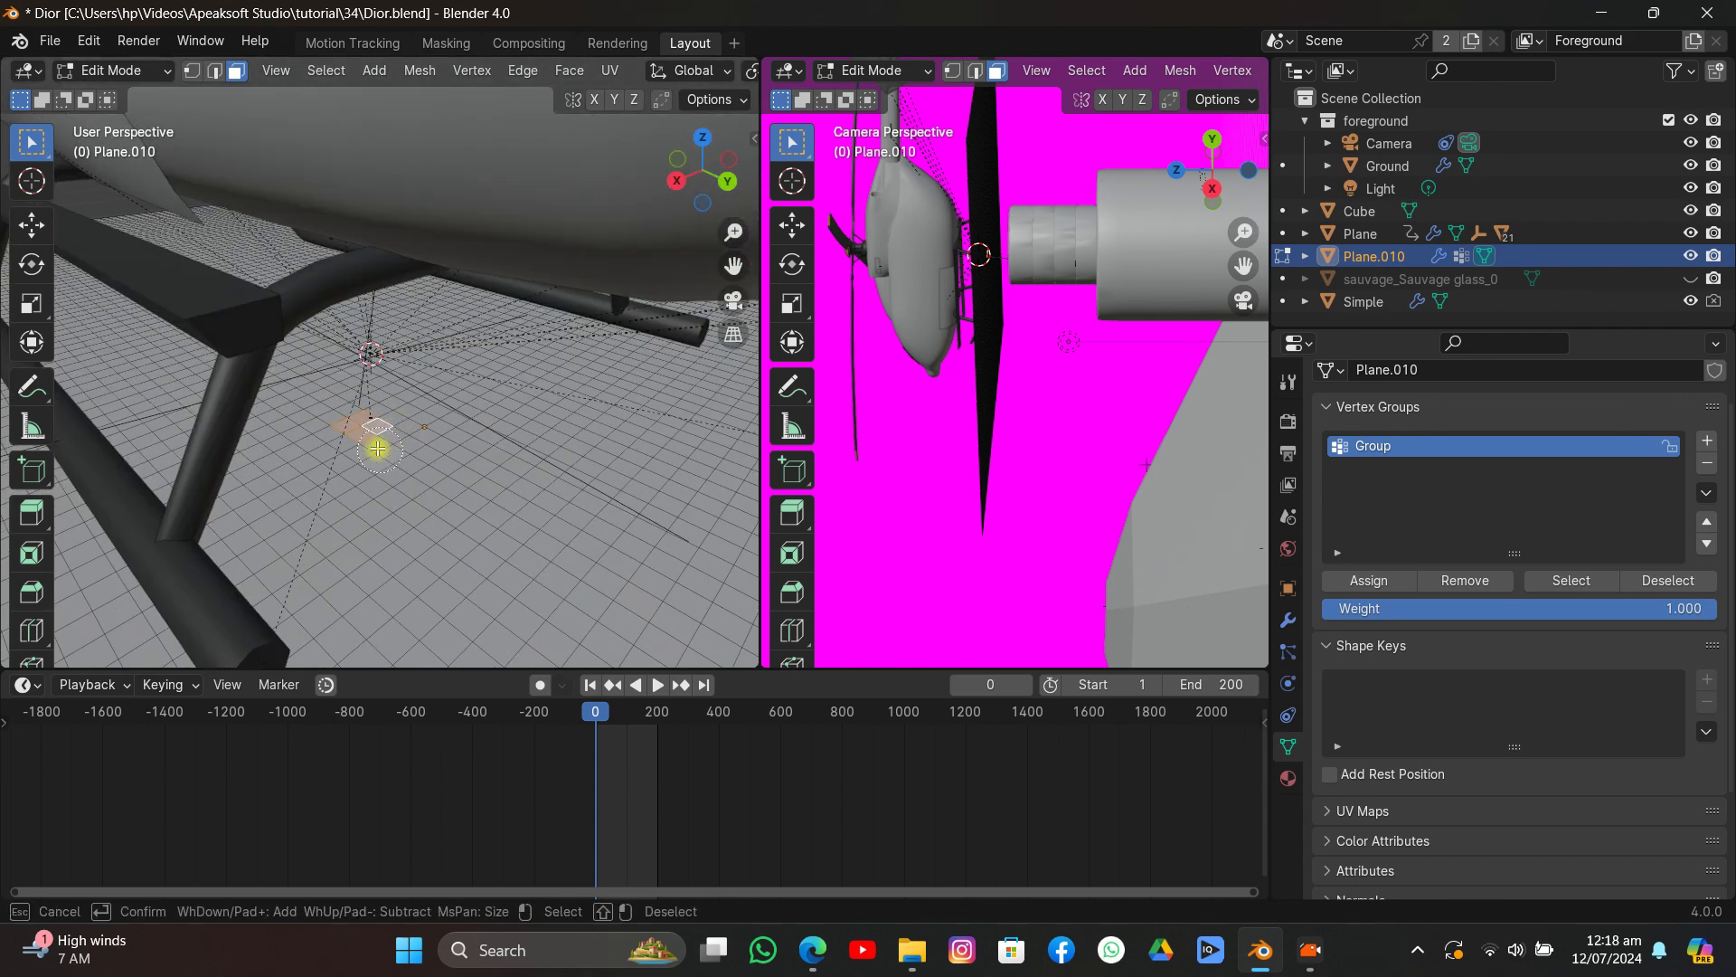
{"action": "left_click", "coordinate": [366, 433]}
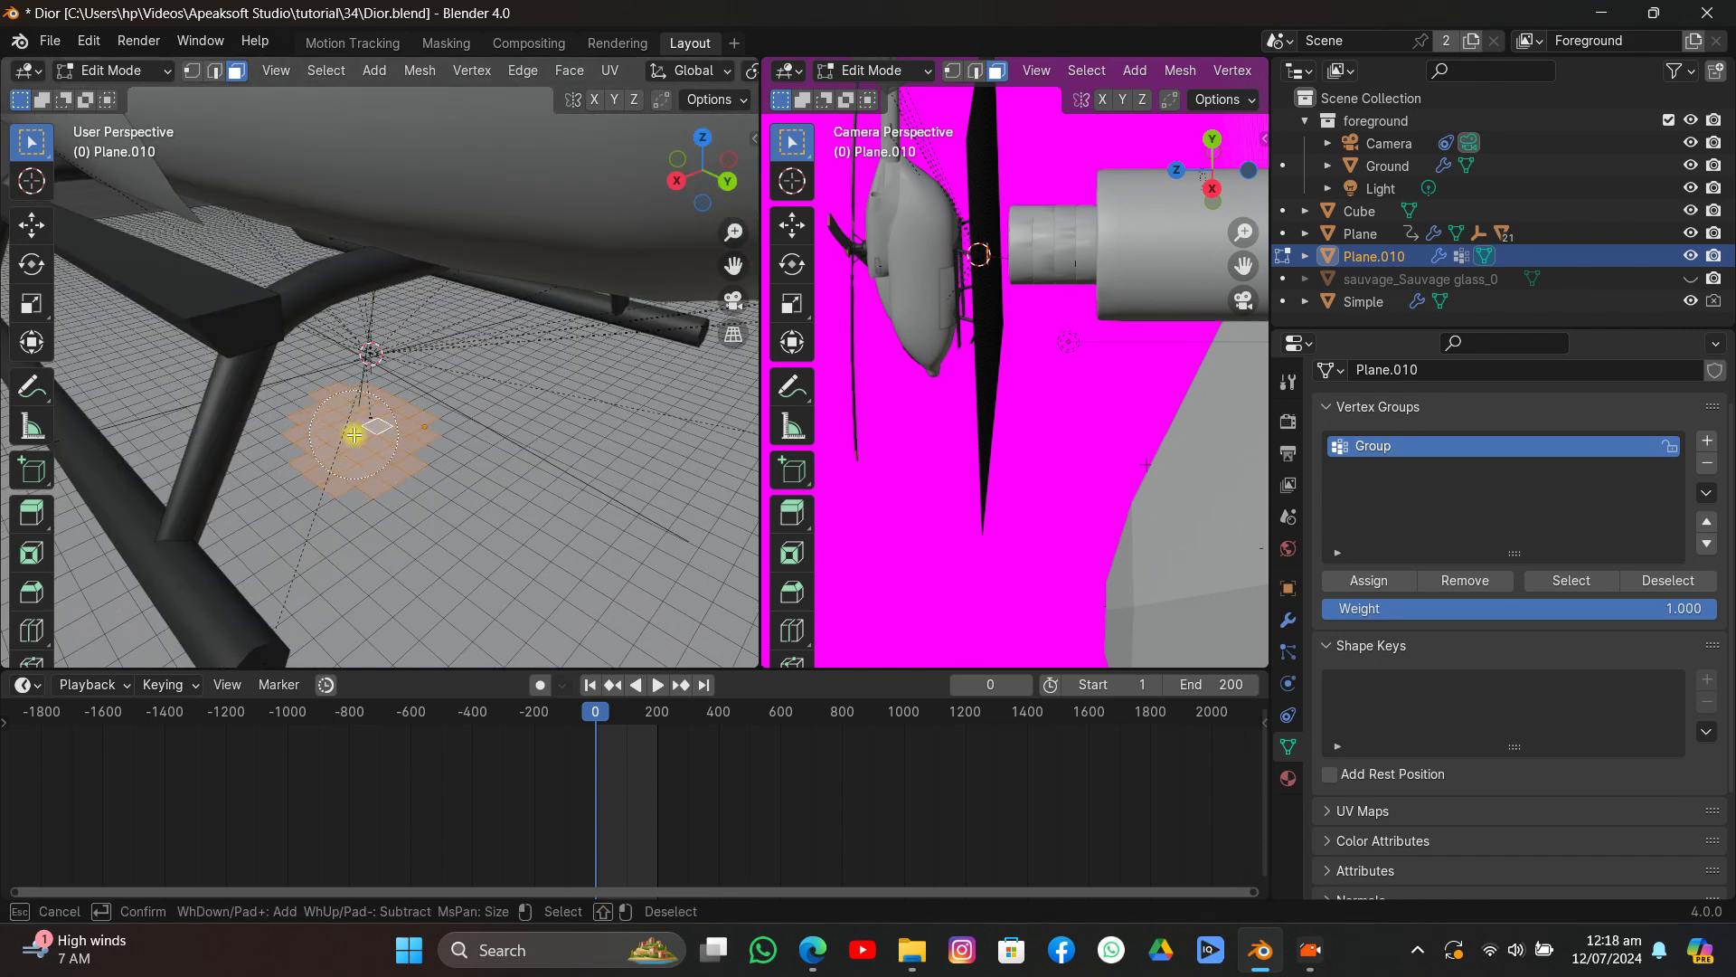
{"action": "left_click_drag", "start_coordinate": [369, 434], "coordinate": [392, 436]}
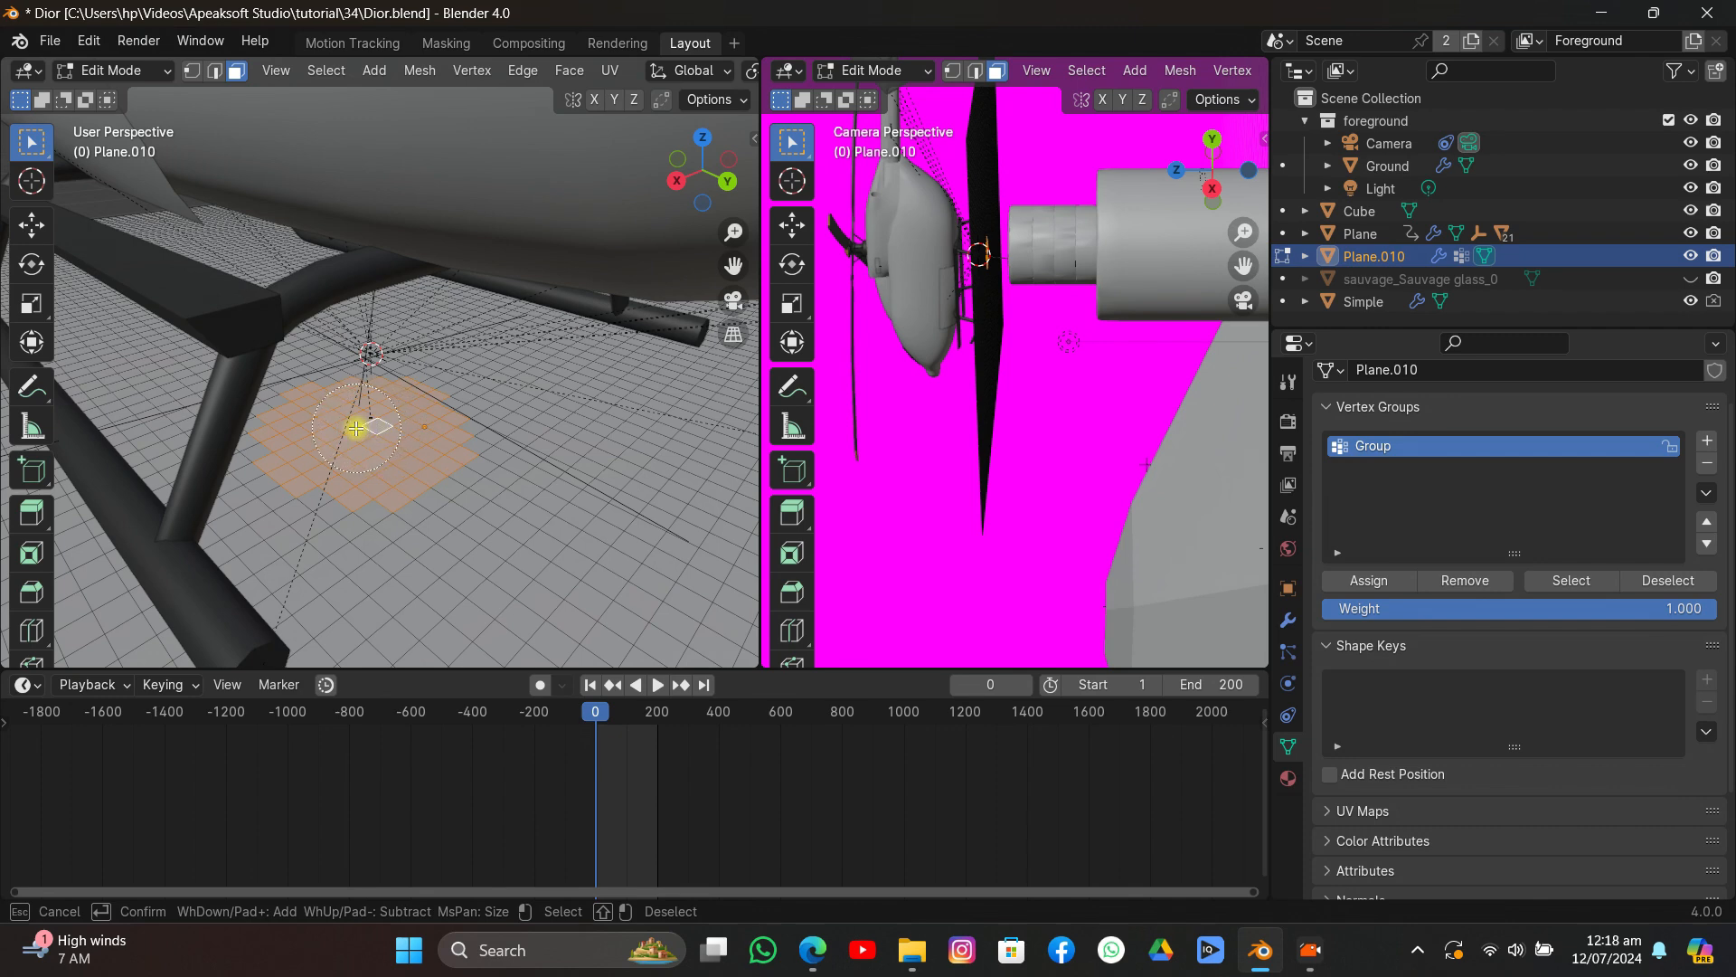
{"action": "right_click", "coordinate": [311, 445]}
{"action": "scroll", "coordinate": [1479, 555], "scroll_direction": "up", "scroll_amount": 2}
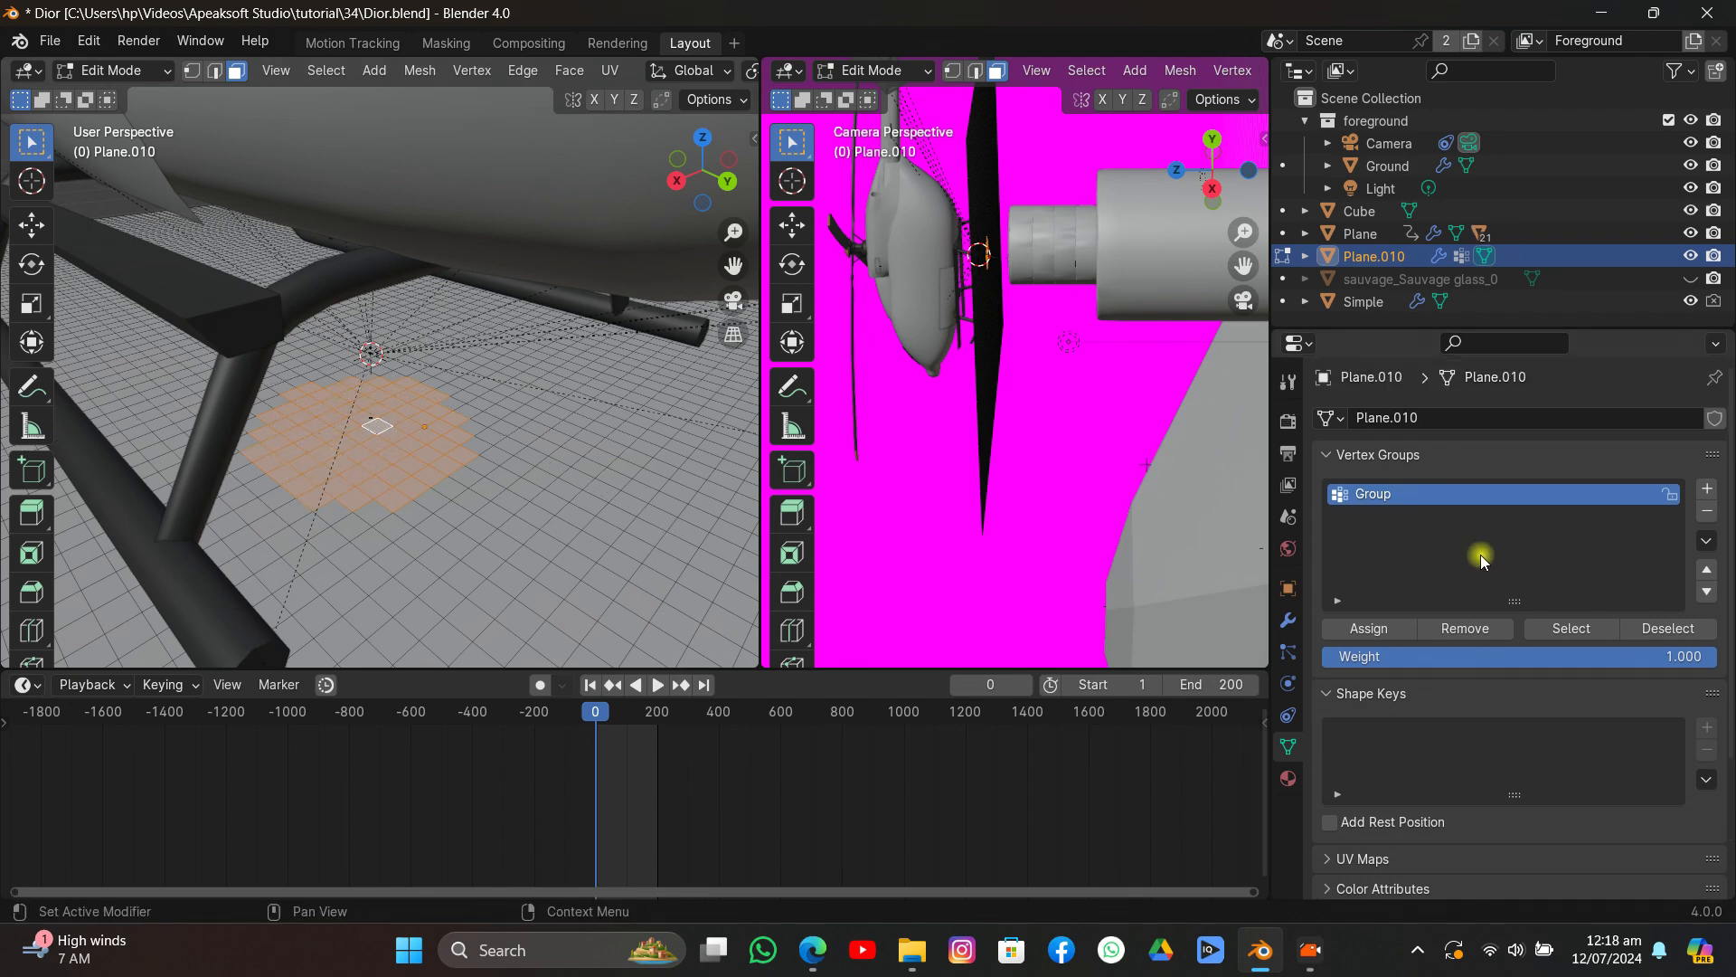
Hook the selected faces to a new empty, and in Object Mode raise that empty about 0.6 m toward the helicopter's underside.
{"action": "key", "text": "F3"}
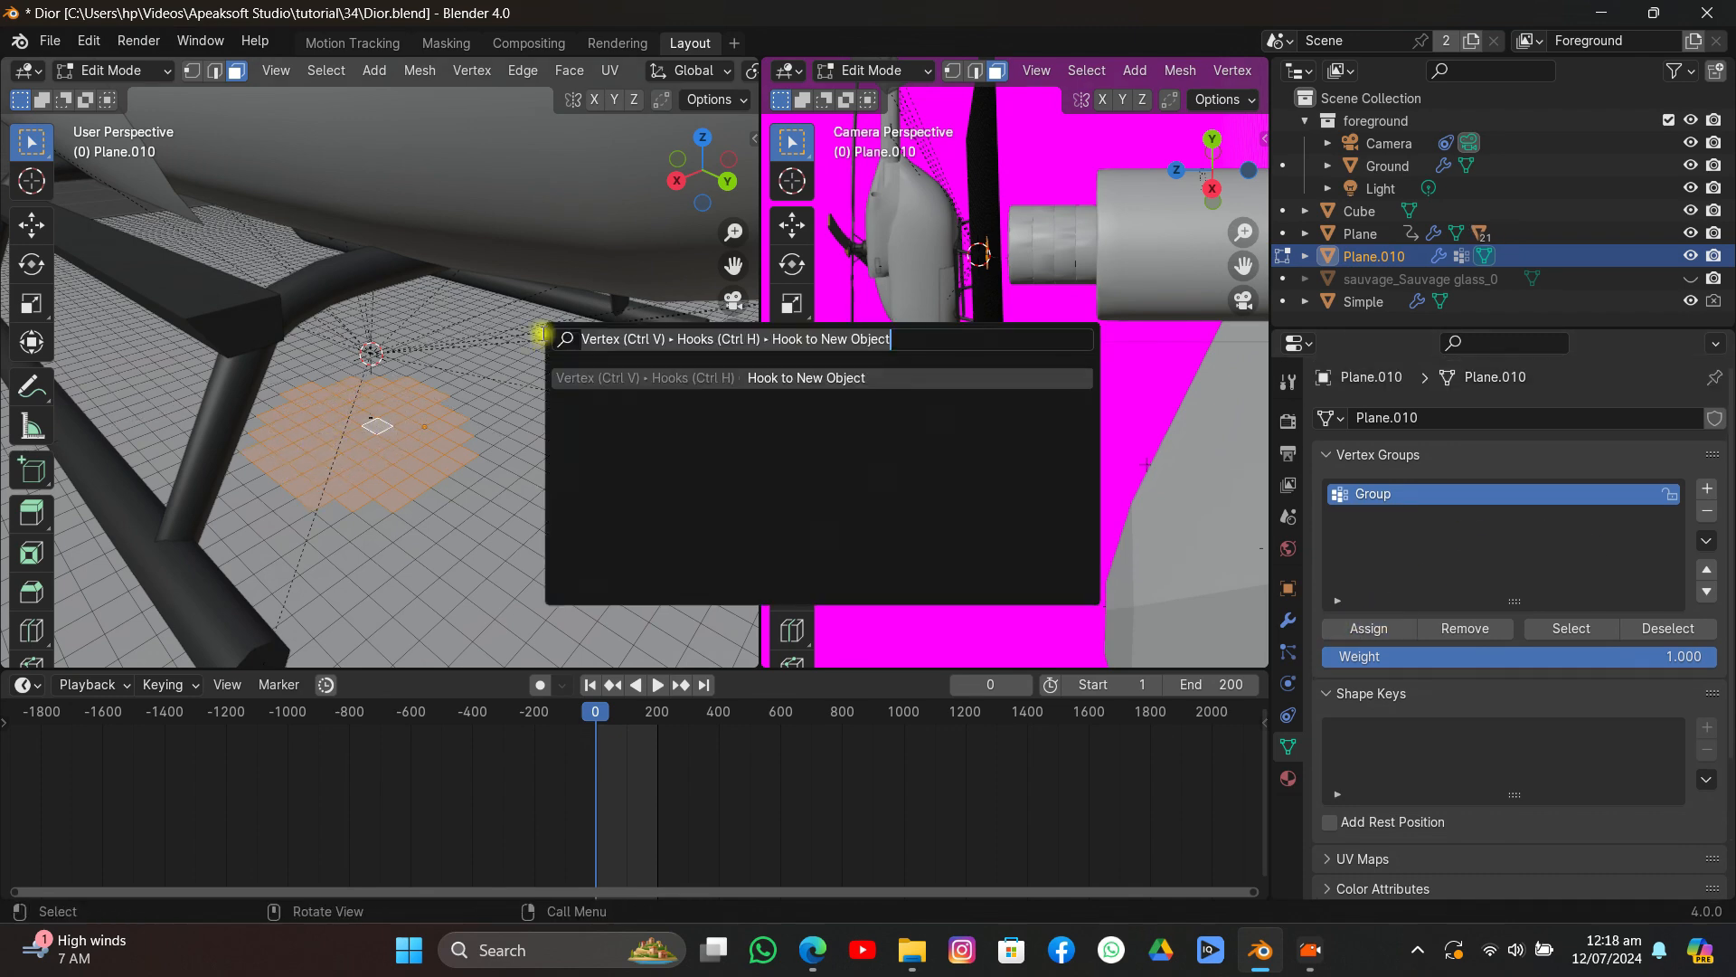
{"action": "left_click", "coordinate": [620, 378]}
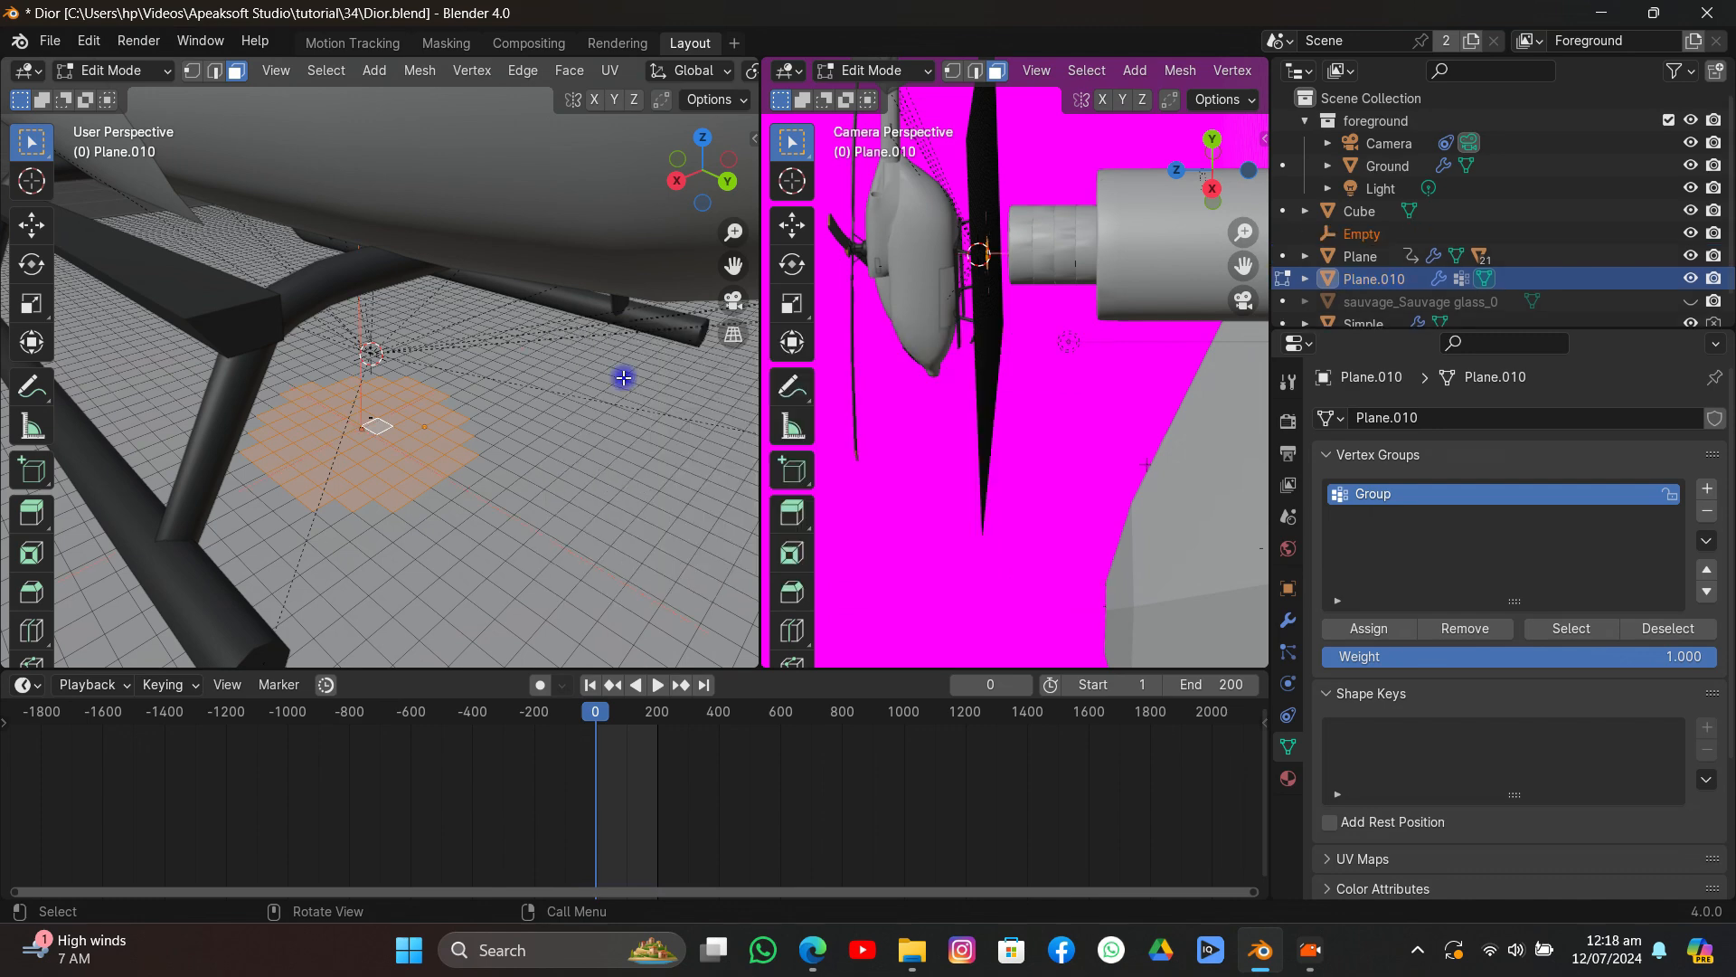
{"action": "key", "text": "Tab"}
{"action": "left_click", "coordinate": [377, 399]}
{"action": "scroll", "coordinate": [405, 412], "scroll_direction": "down", "scroll_amount": 3}
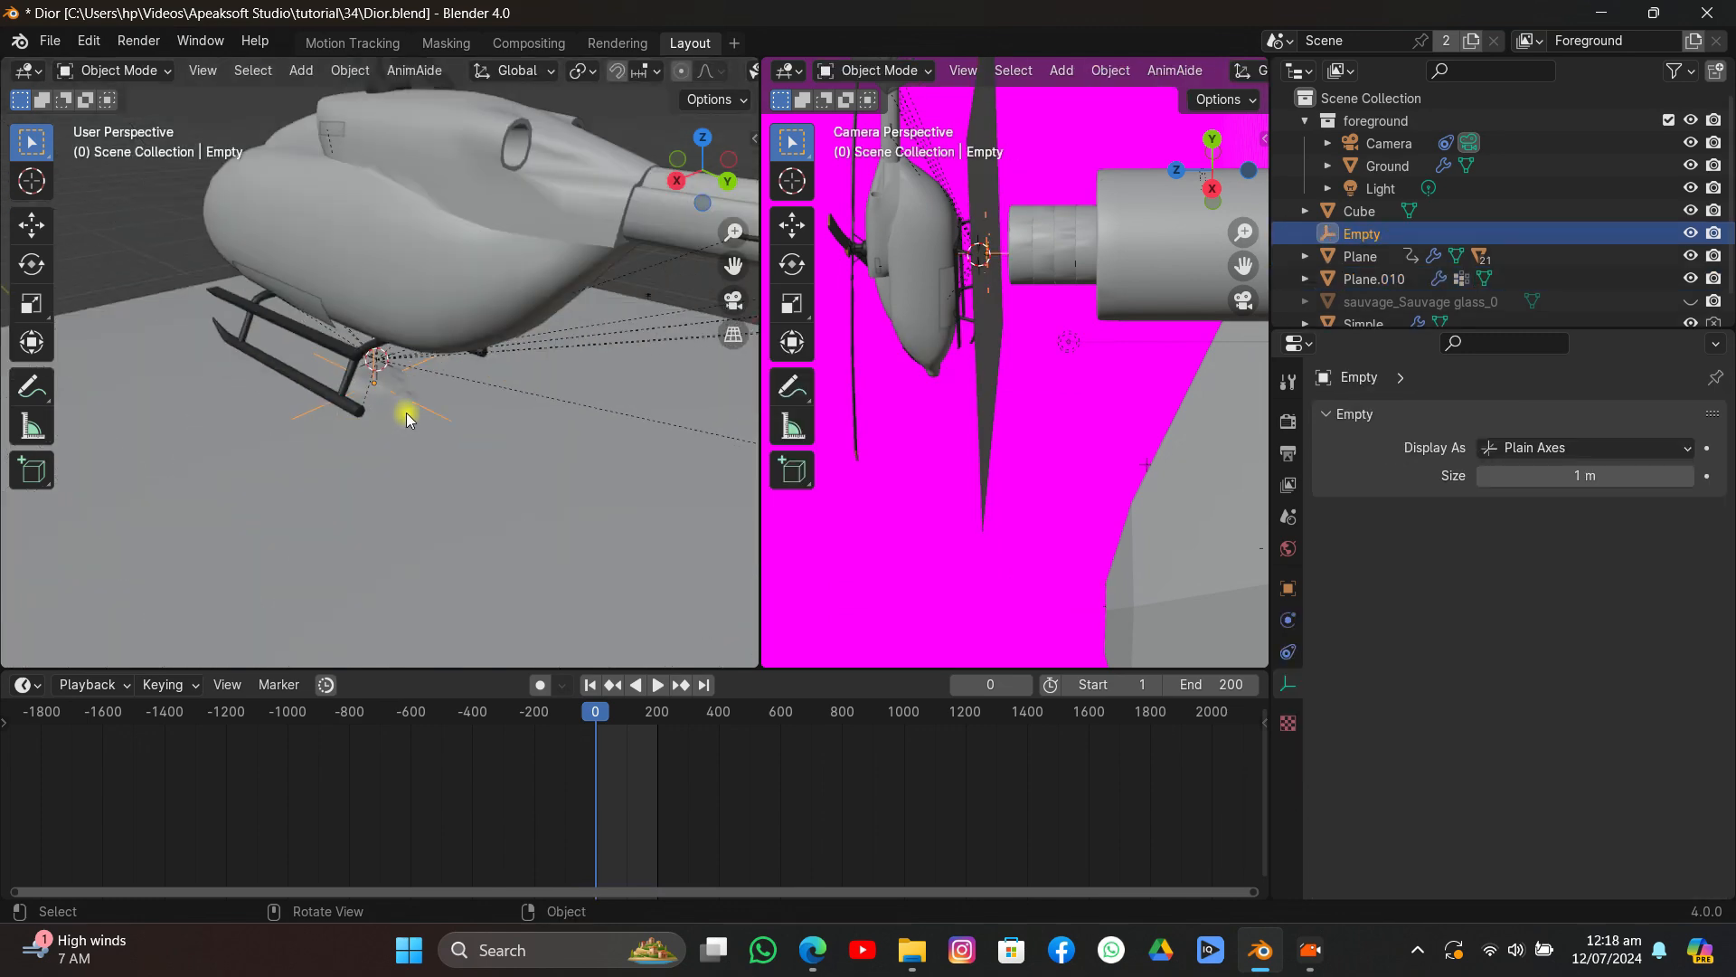
{"action": "middle_click_drag", "start_coordinate": [406, 412], "coordinate": [495, 279]}
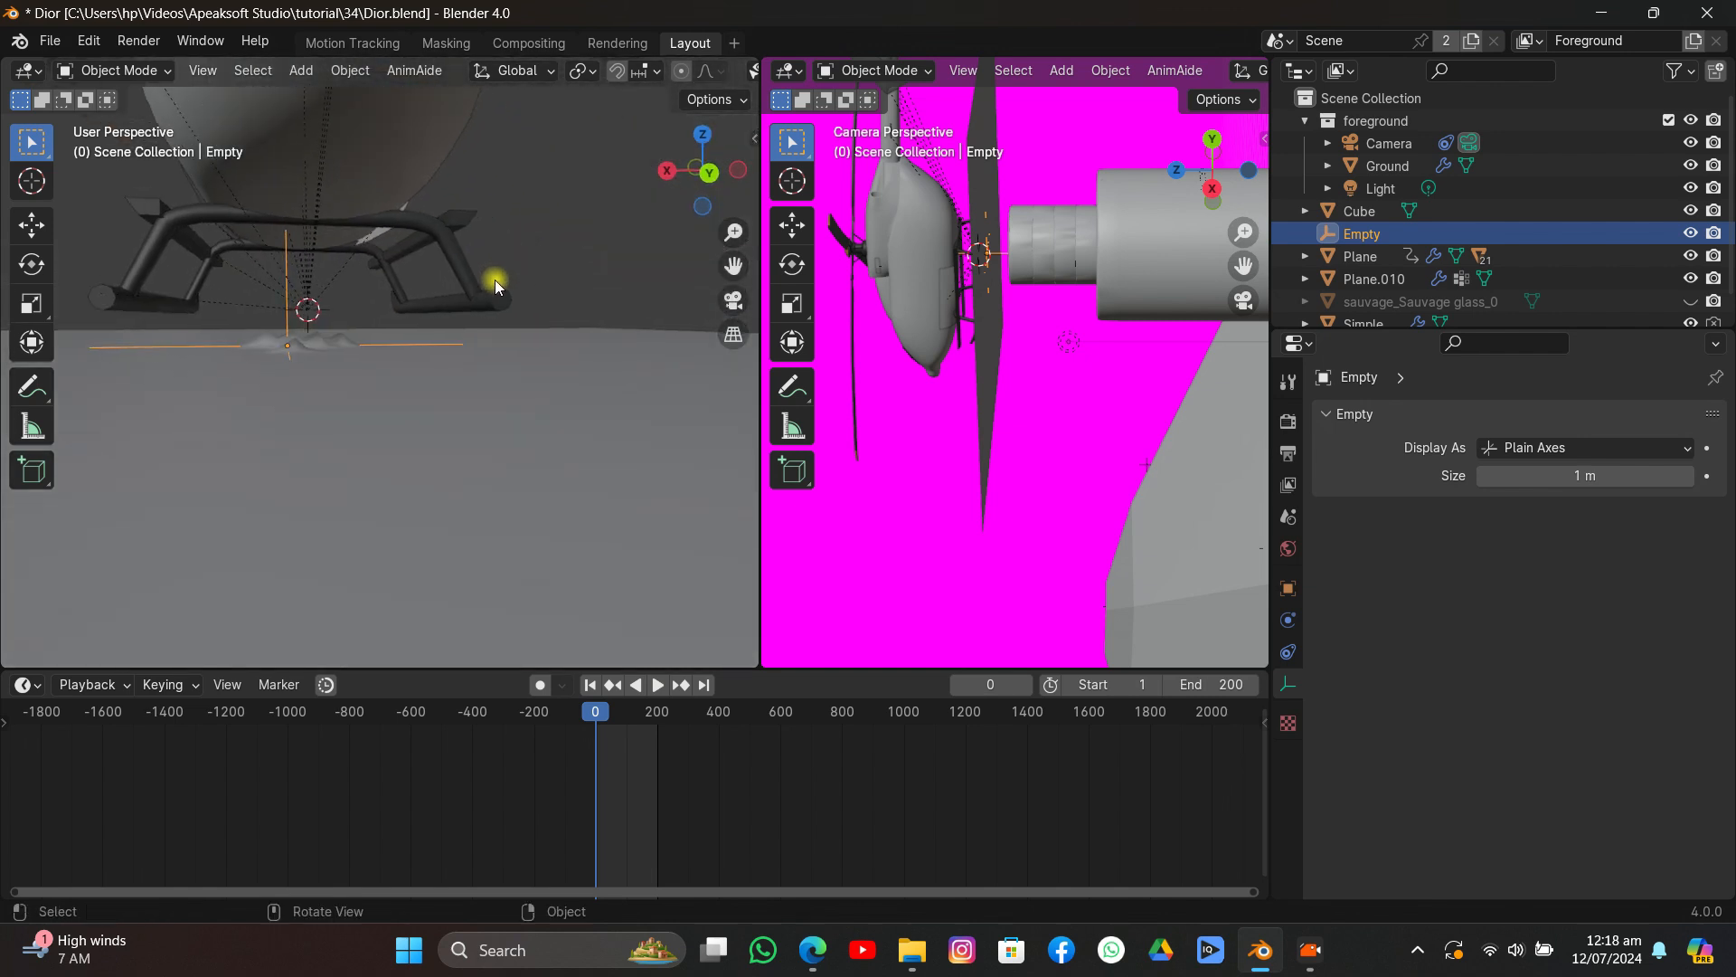
{"action": "key", "text": "g"}
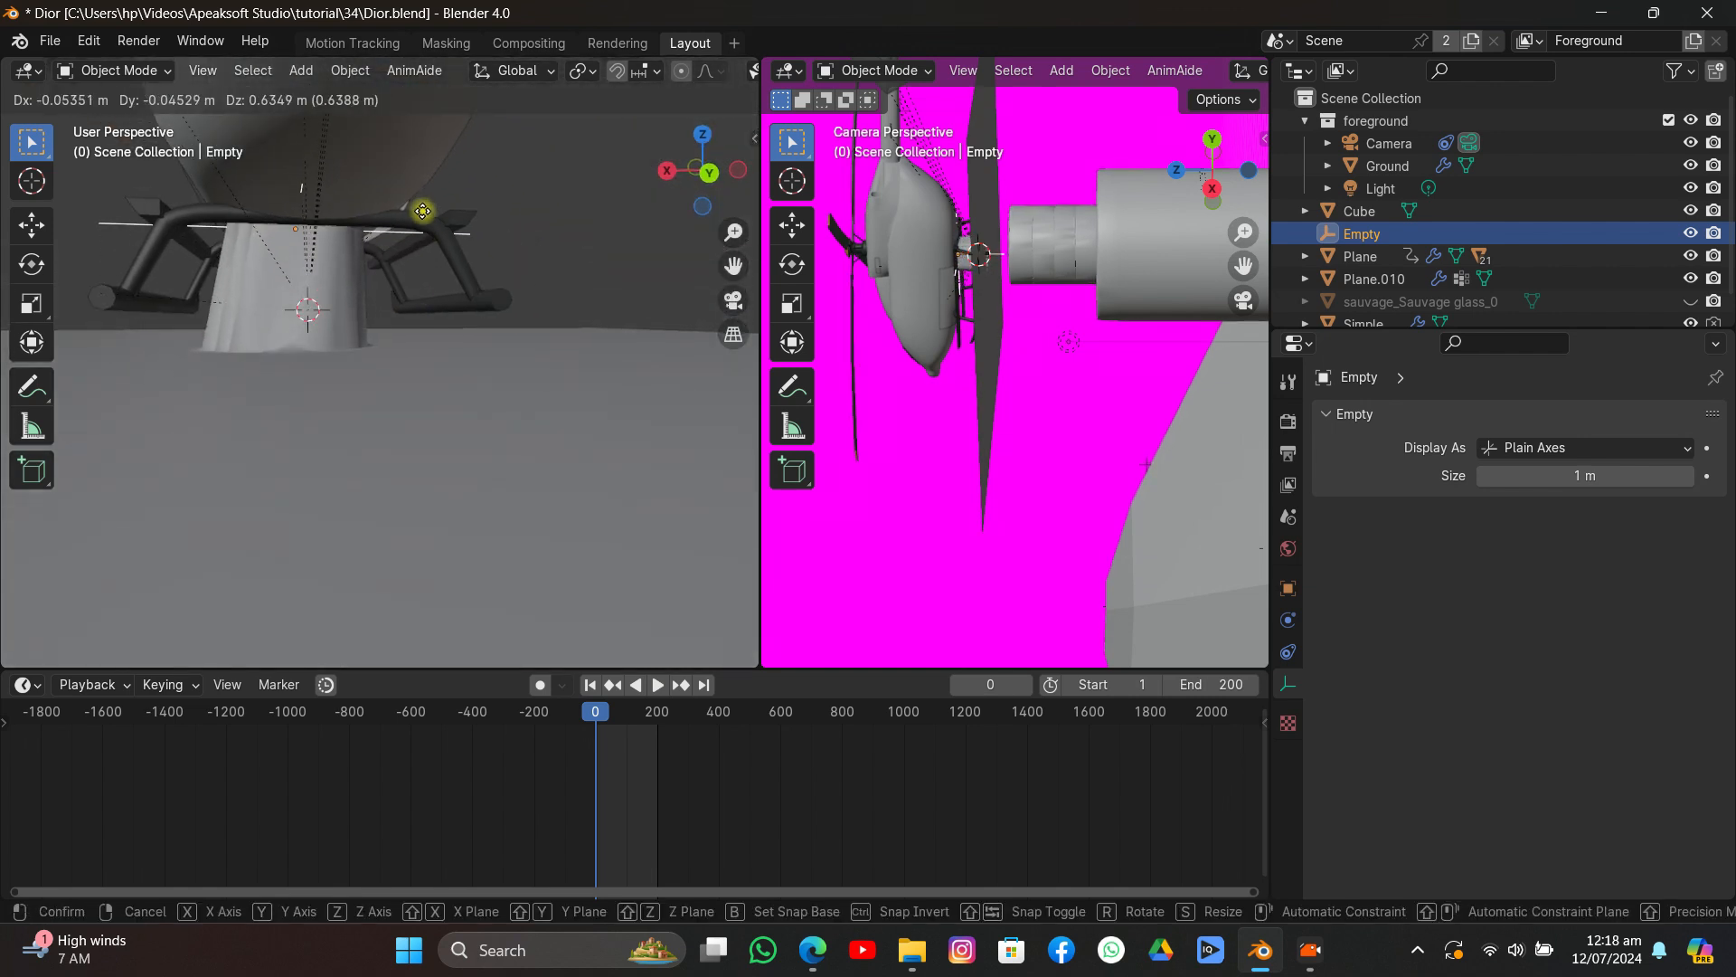
{"action": "left_click", "coordinate": [421, 219]}
Select the perfume bottle standing under the plane and add a Collision physics modifier to it.
{"action": "middle_click_drag", "start_coordinate": [310, 271], "coordinate": [488, 371]}
{"action": "scroll", "coordinate": [410, 307], "scroll_direction": "down", "scroll_amount": 7}
{"action": "left_click", "coordinate": [481, 447]}
{"action": "scroll", "coordinate": [1647, 523], "scroll_direction": "down", "scroll_amount": 2}
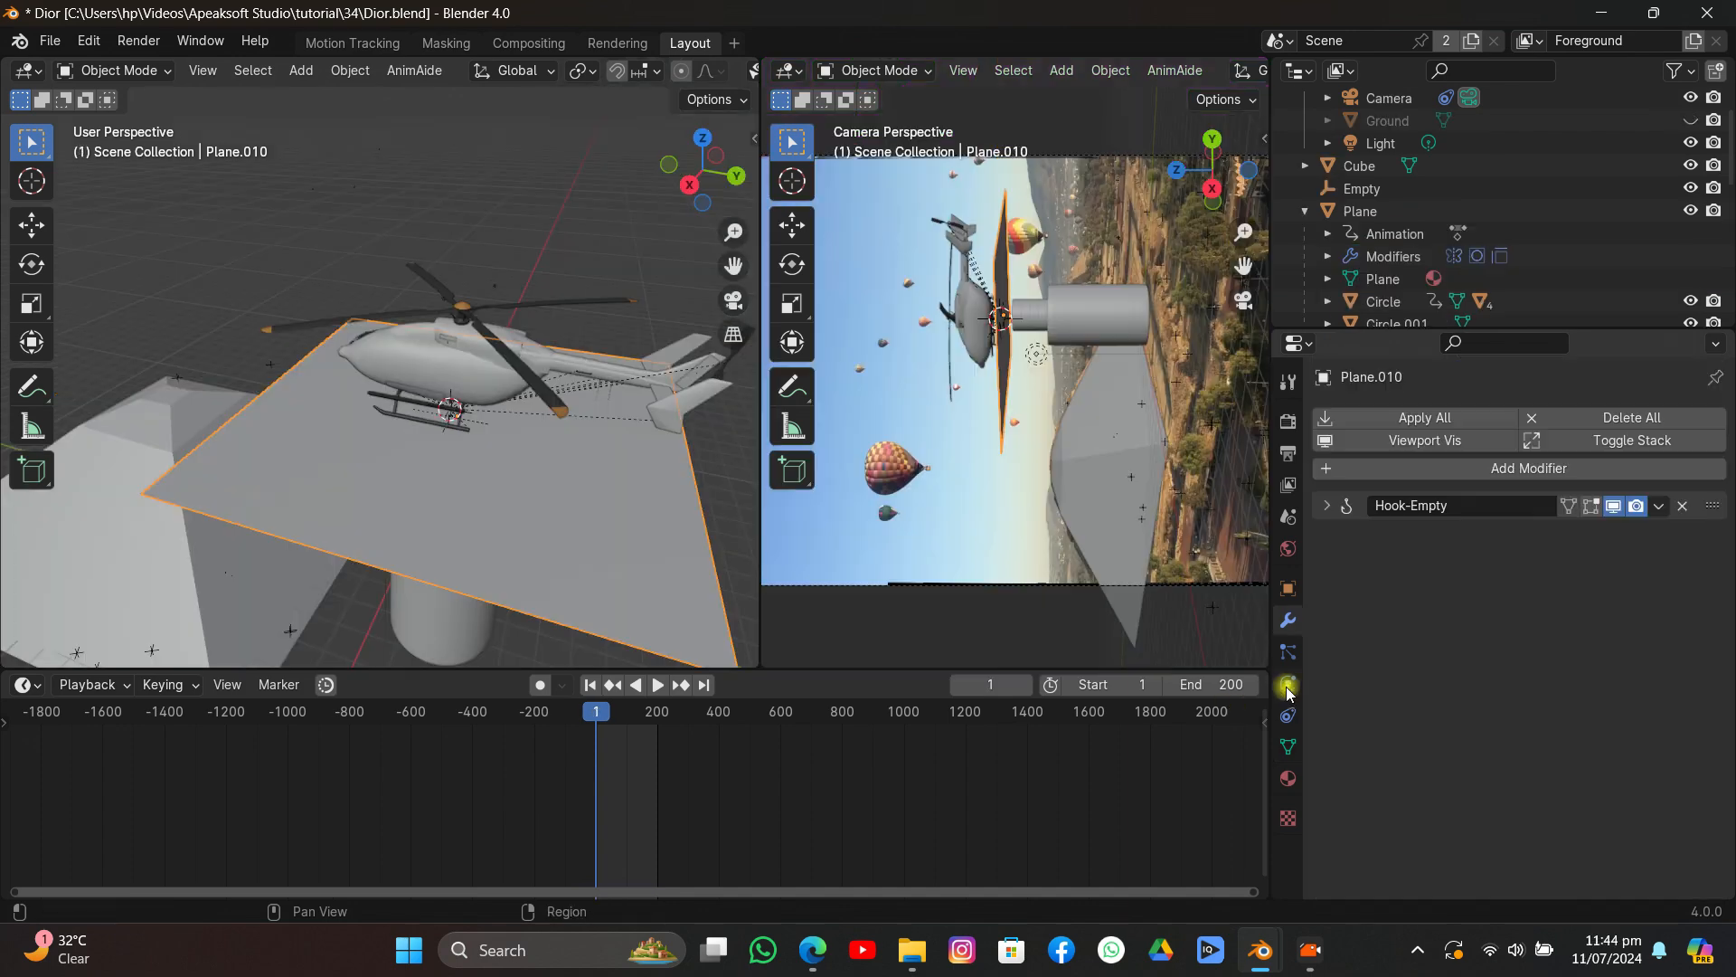
{"action": "middle_click_drag", "start_coordinate": [597, 479], "coordinate": [393, 372]}
{"action": "left_click", "coordinate": [544, 495]}
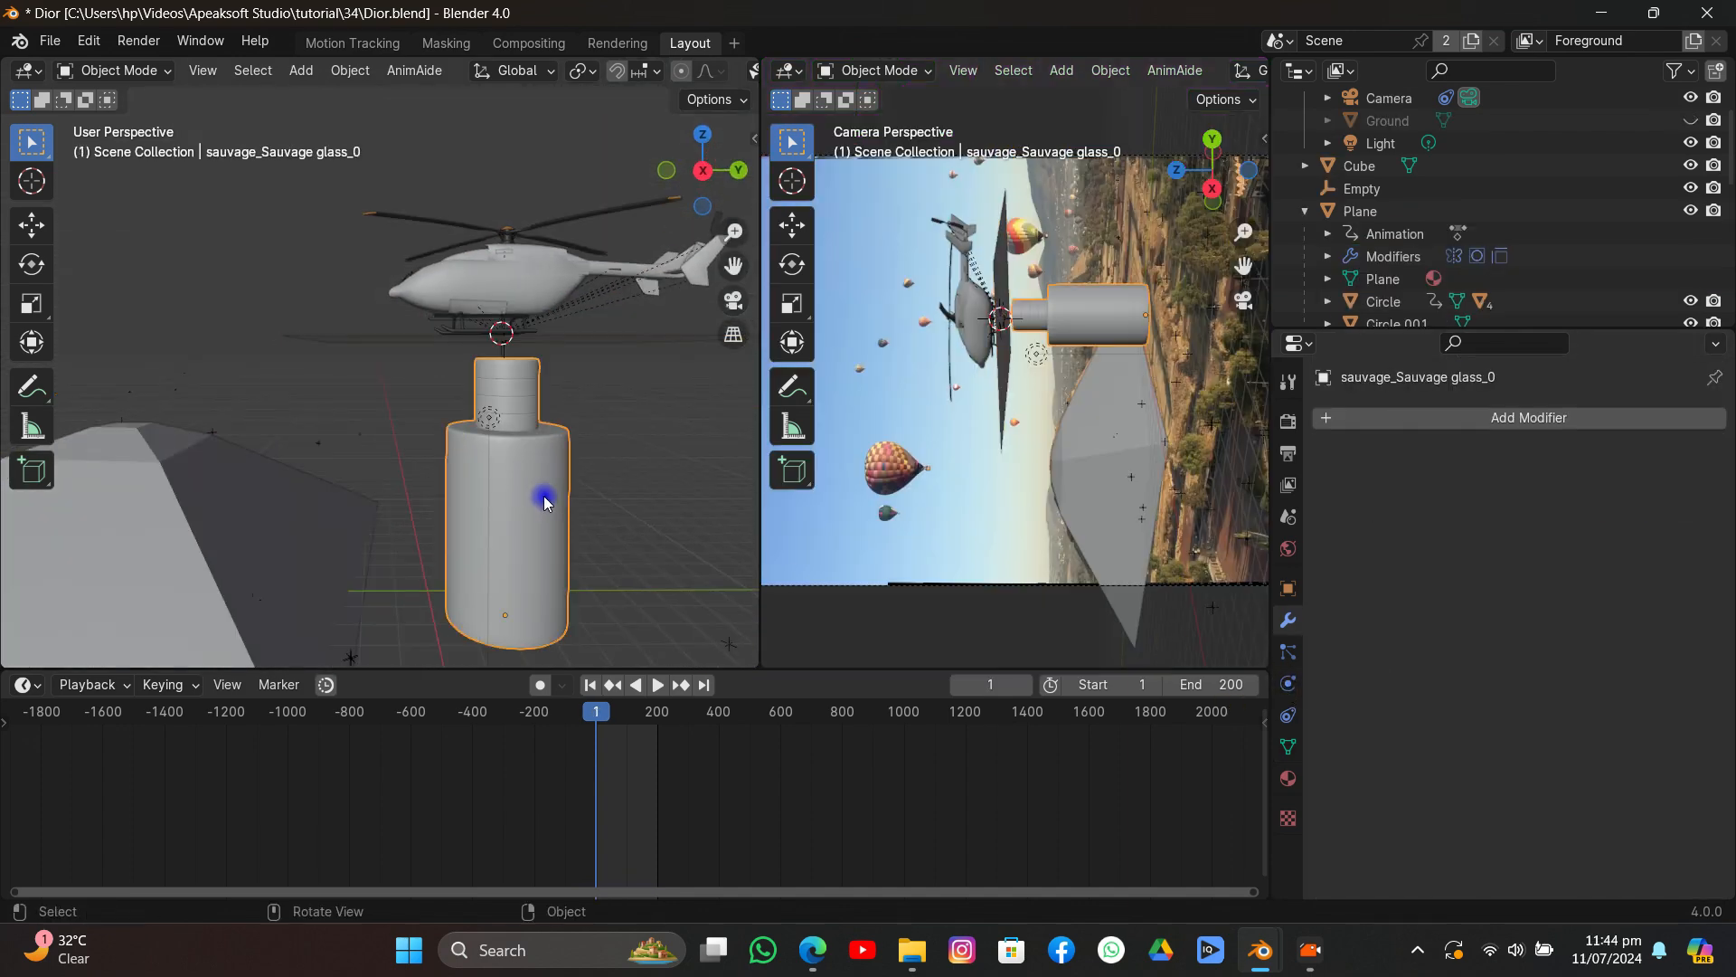
{"action": "left_click", "coordinate": [1476, 429]}
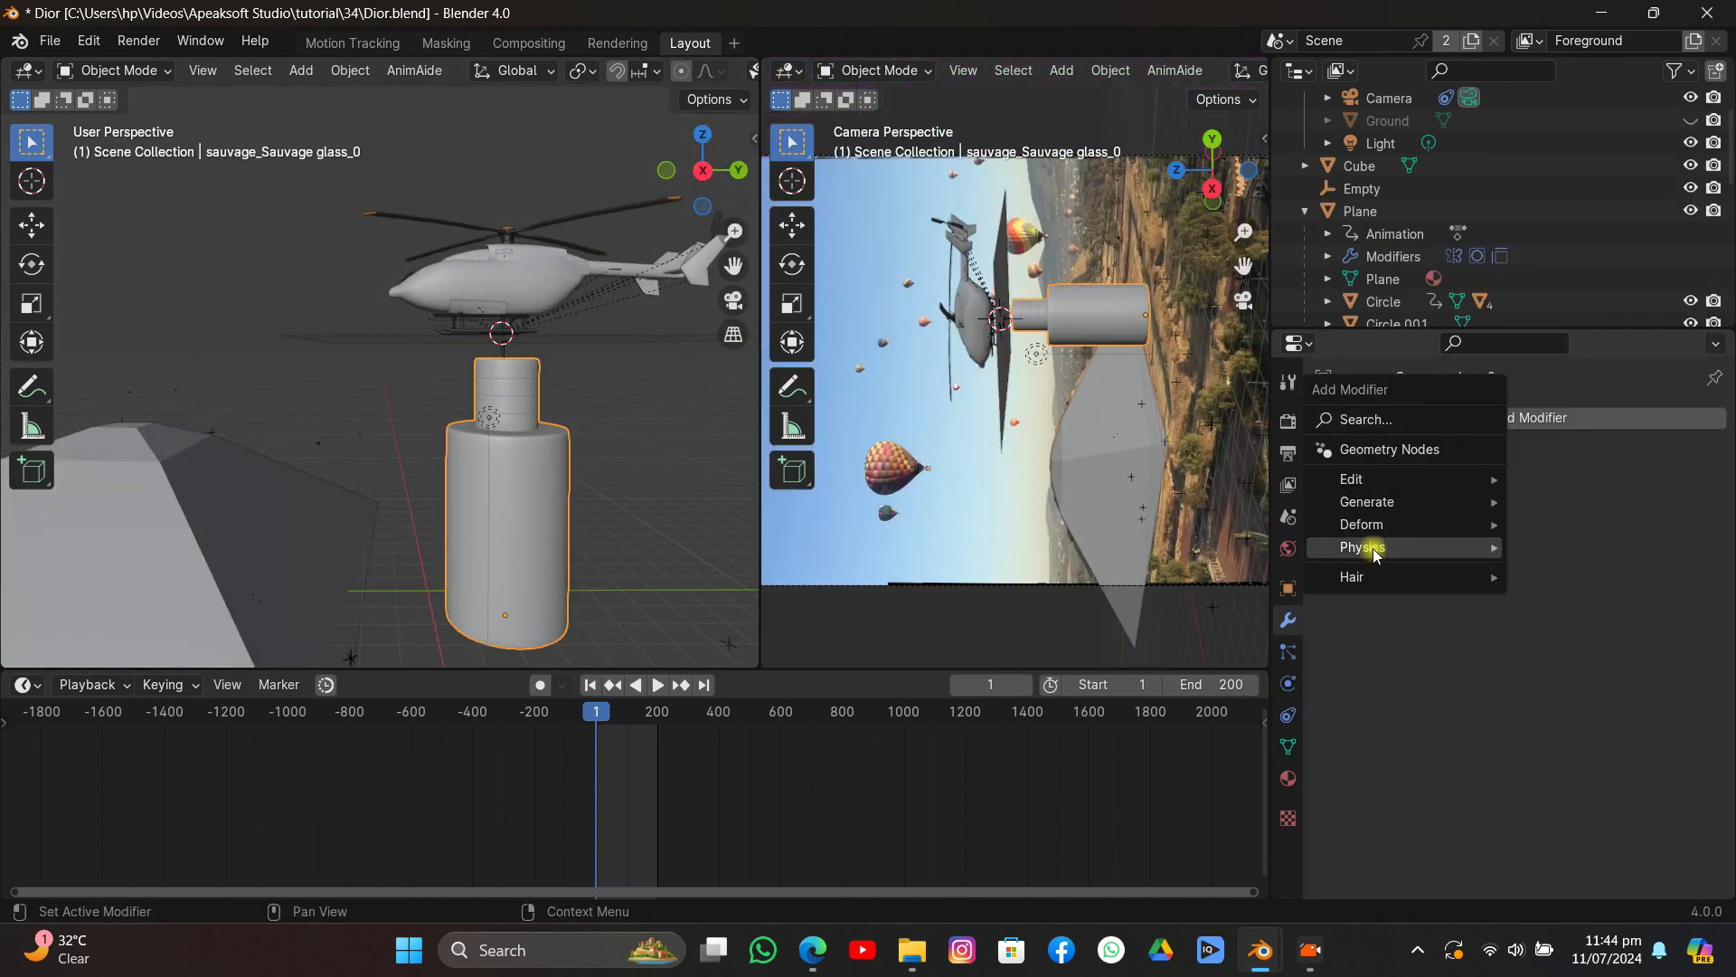
{"action": "mouse_move", "coordinate": [1517, 560]}
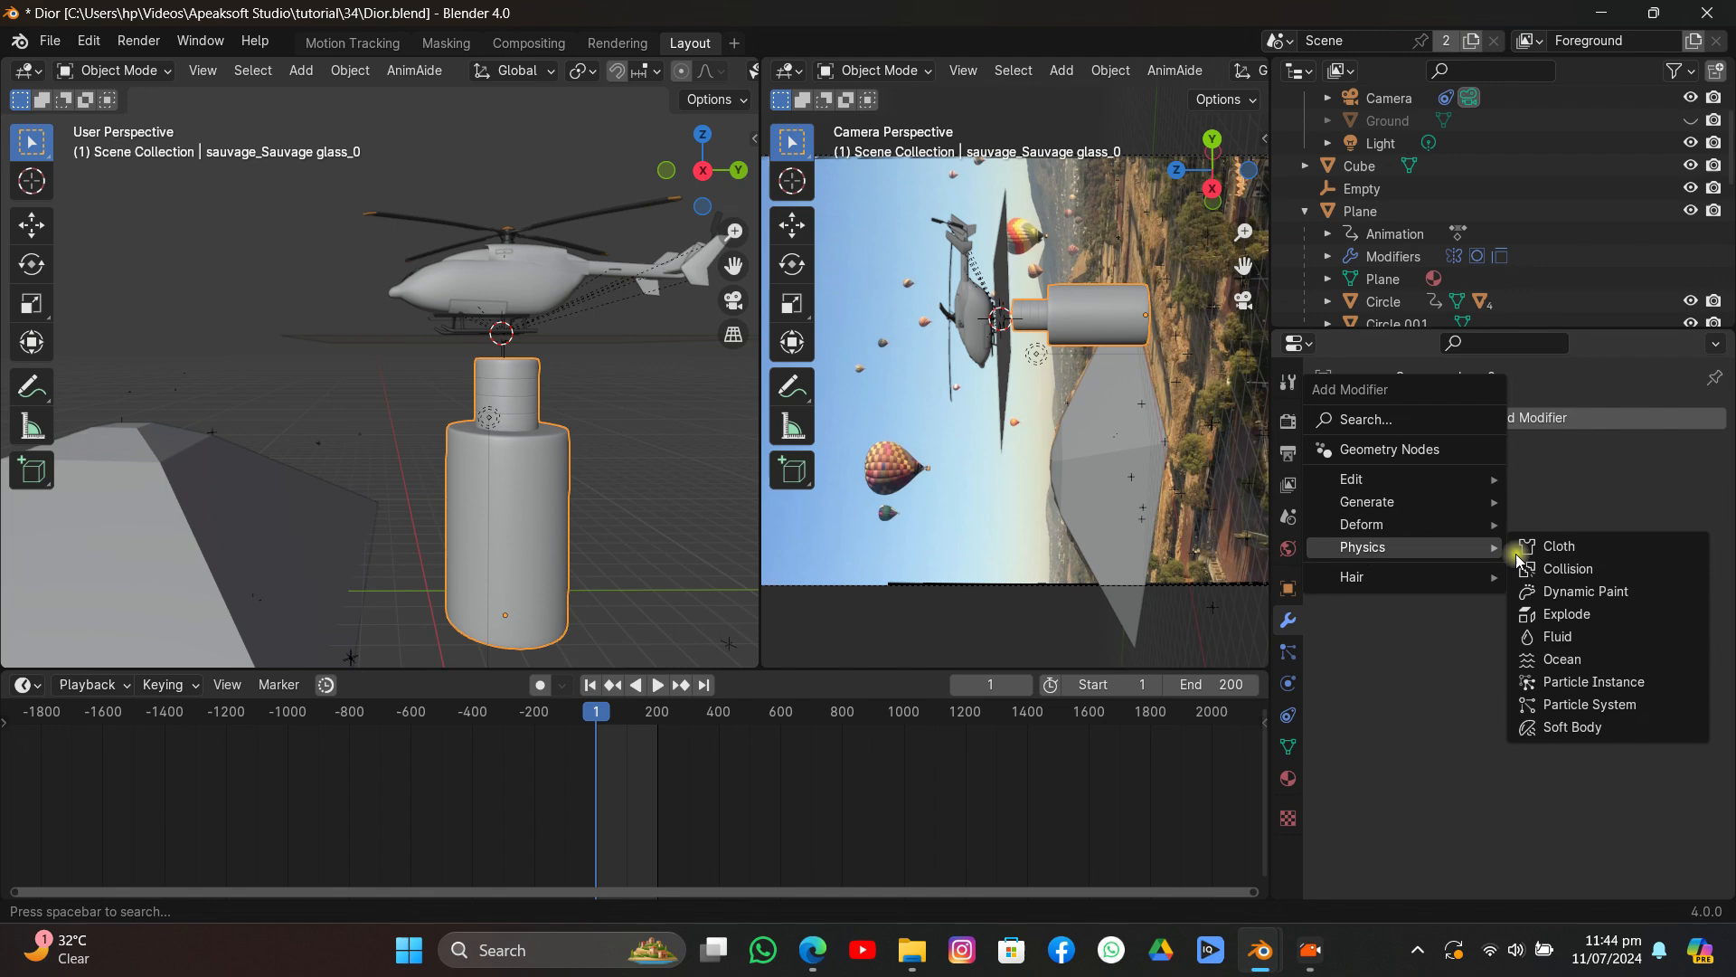
{"action": "left_click", "coordinate": [1560, 570]}
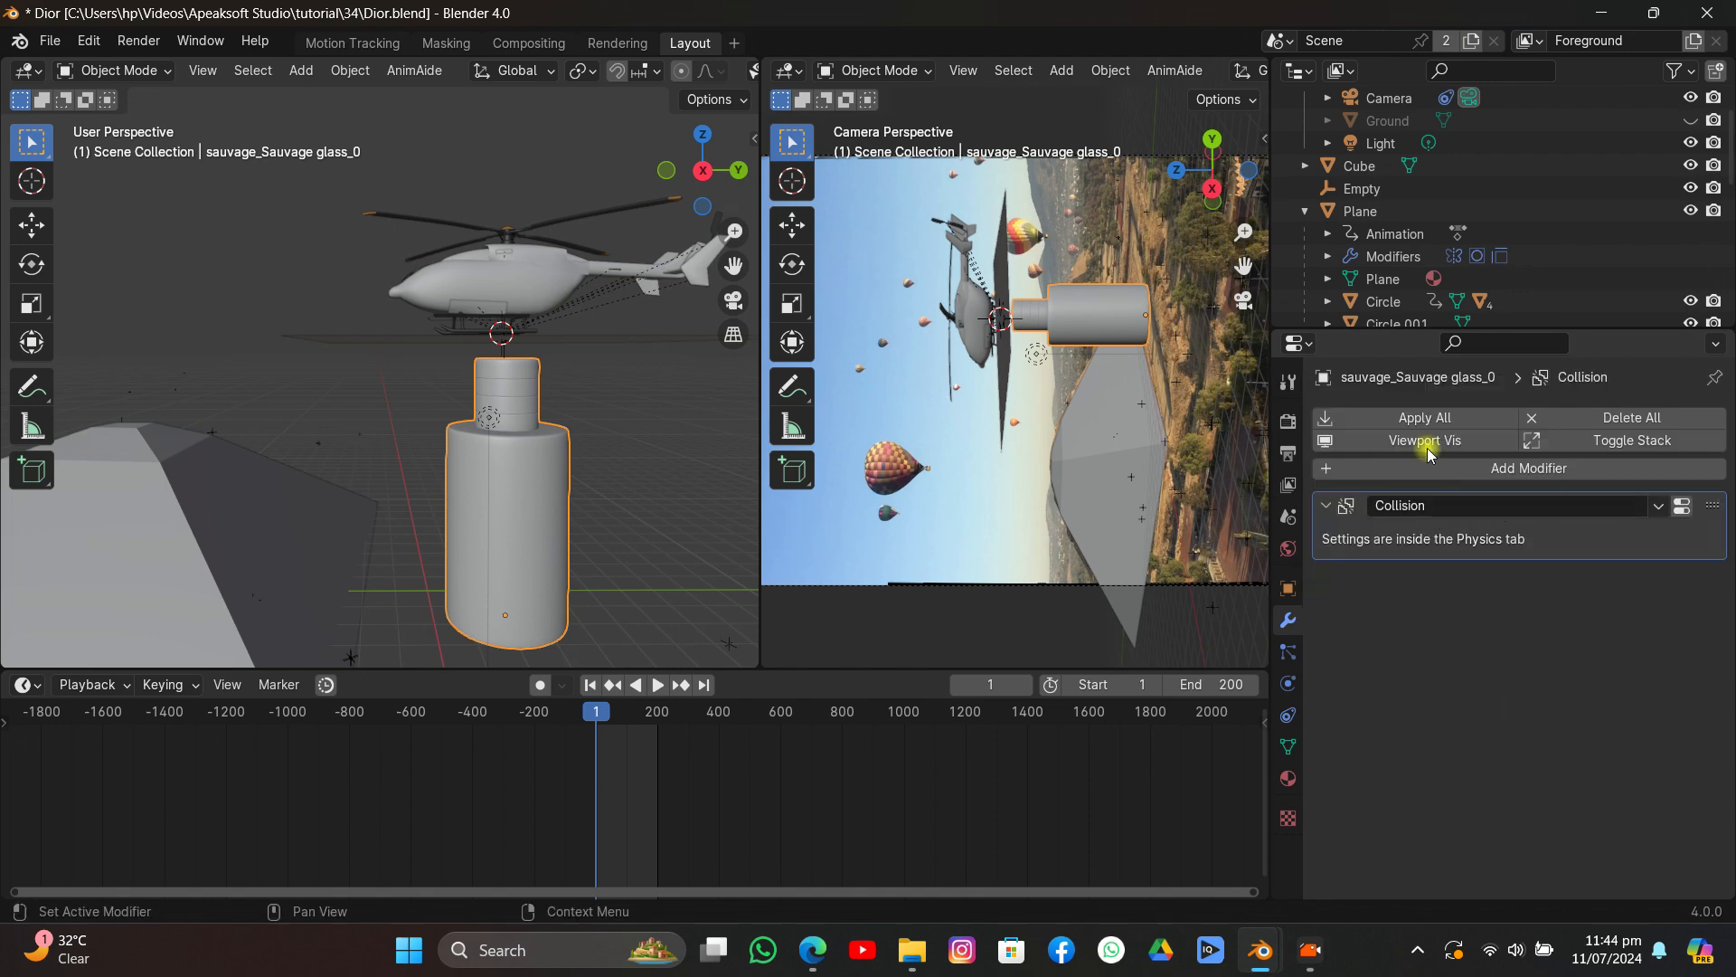
Unhide the Ground object and add a Collision physics modifier to it.
{"action": "left_click", "coordinate": [1689, 121]}
{"action": "left_click", "coordinate": [1396, 123]}
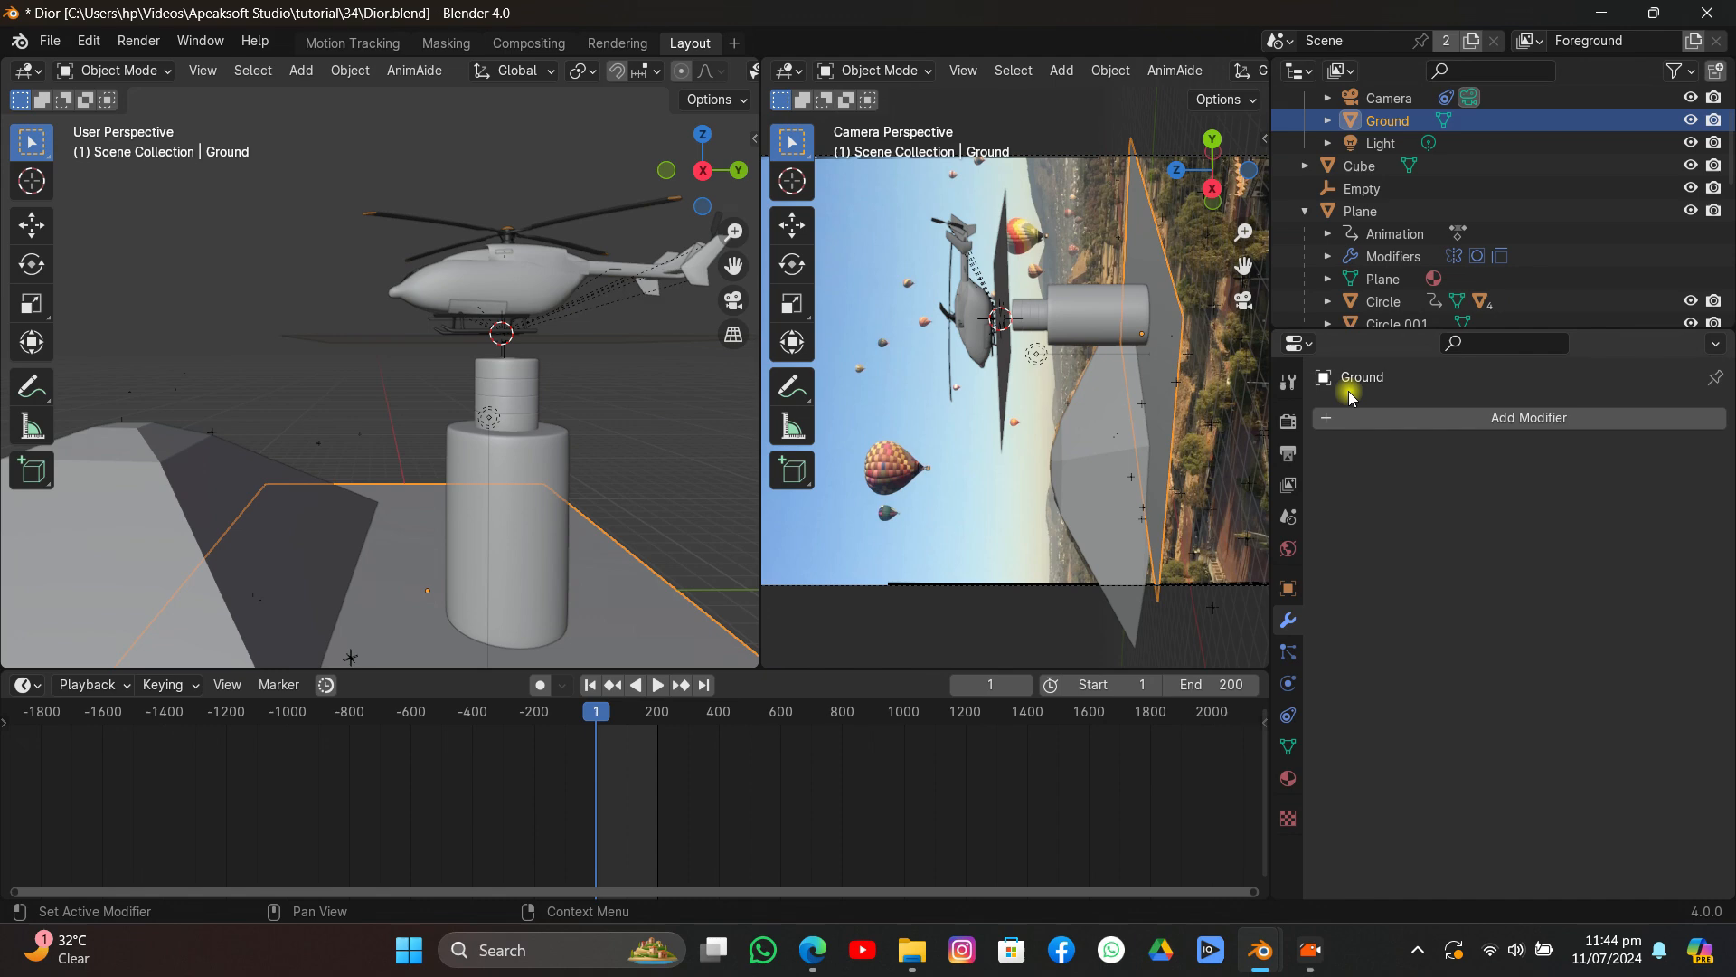
{"action": "left_click", "coordinate": [1434, 422]}
{"action": "mouse_move", "coordinate": [1431, 430]}
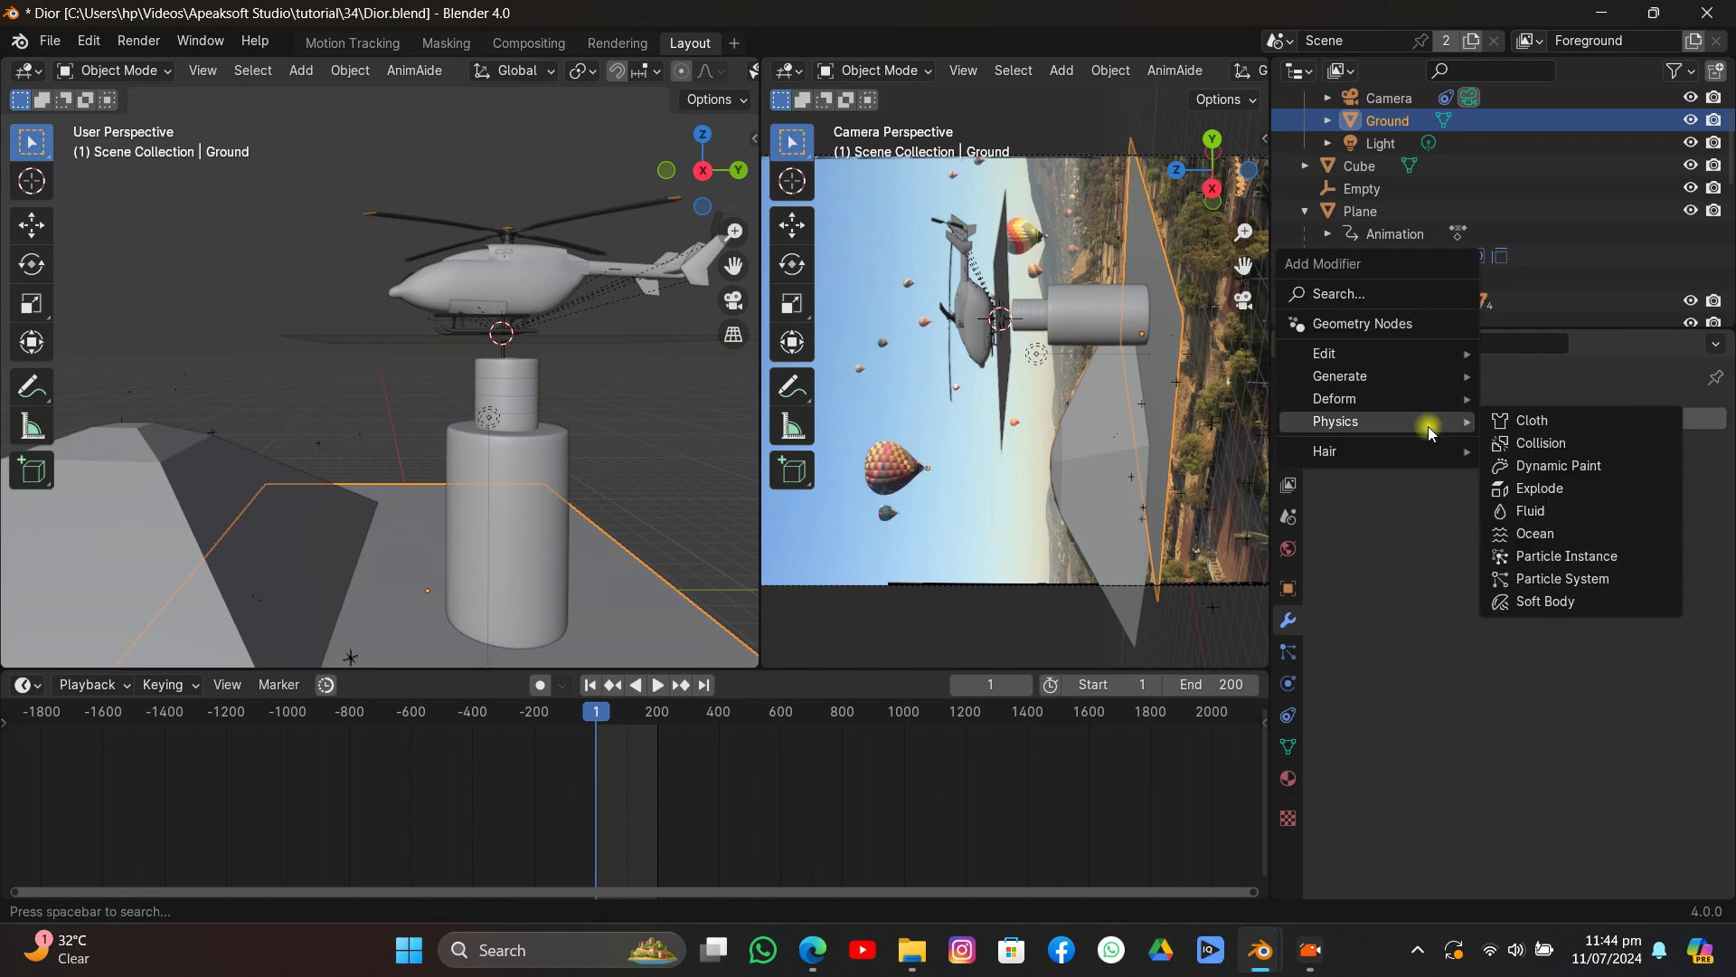
{"action": "left_click", "coordinate": [1537, 442]}
Scale up the plane beneath the helicopter and enable Cloth physics on it.
{"action": "middle_click_drag", "start_coordinate": [642, 493], "coordinate": [1082, 687]}
{"action": "left_click", "coordinate": [1288, 683]}
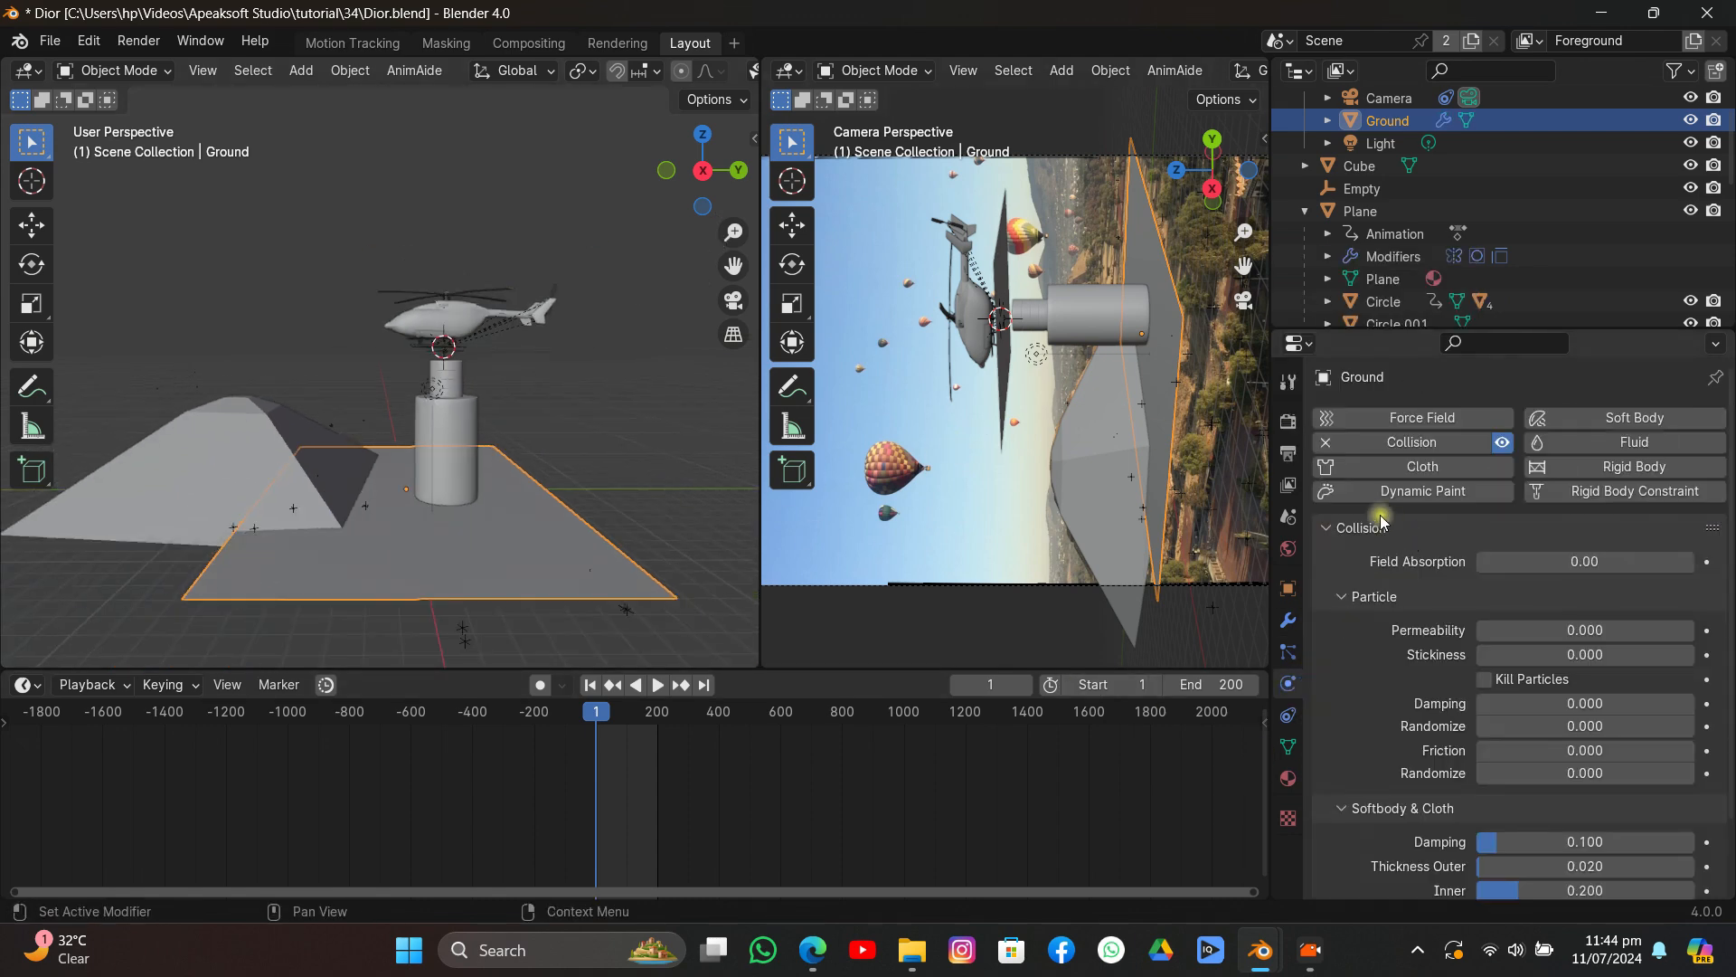
{"action": "middle_click_drag", "start_coordinate": [618, 387], "coordinate": [577, 367]}
{"action": "scroll", "coordinate": [508, 354], "scroll_direction": "up", "scroll_amount": 2}
{"action": "left_click", "coordinate": [508, 352]}
{"action": "key", "text": "s"}
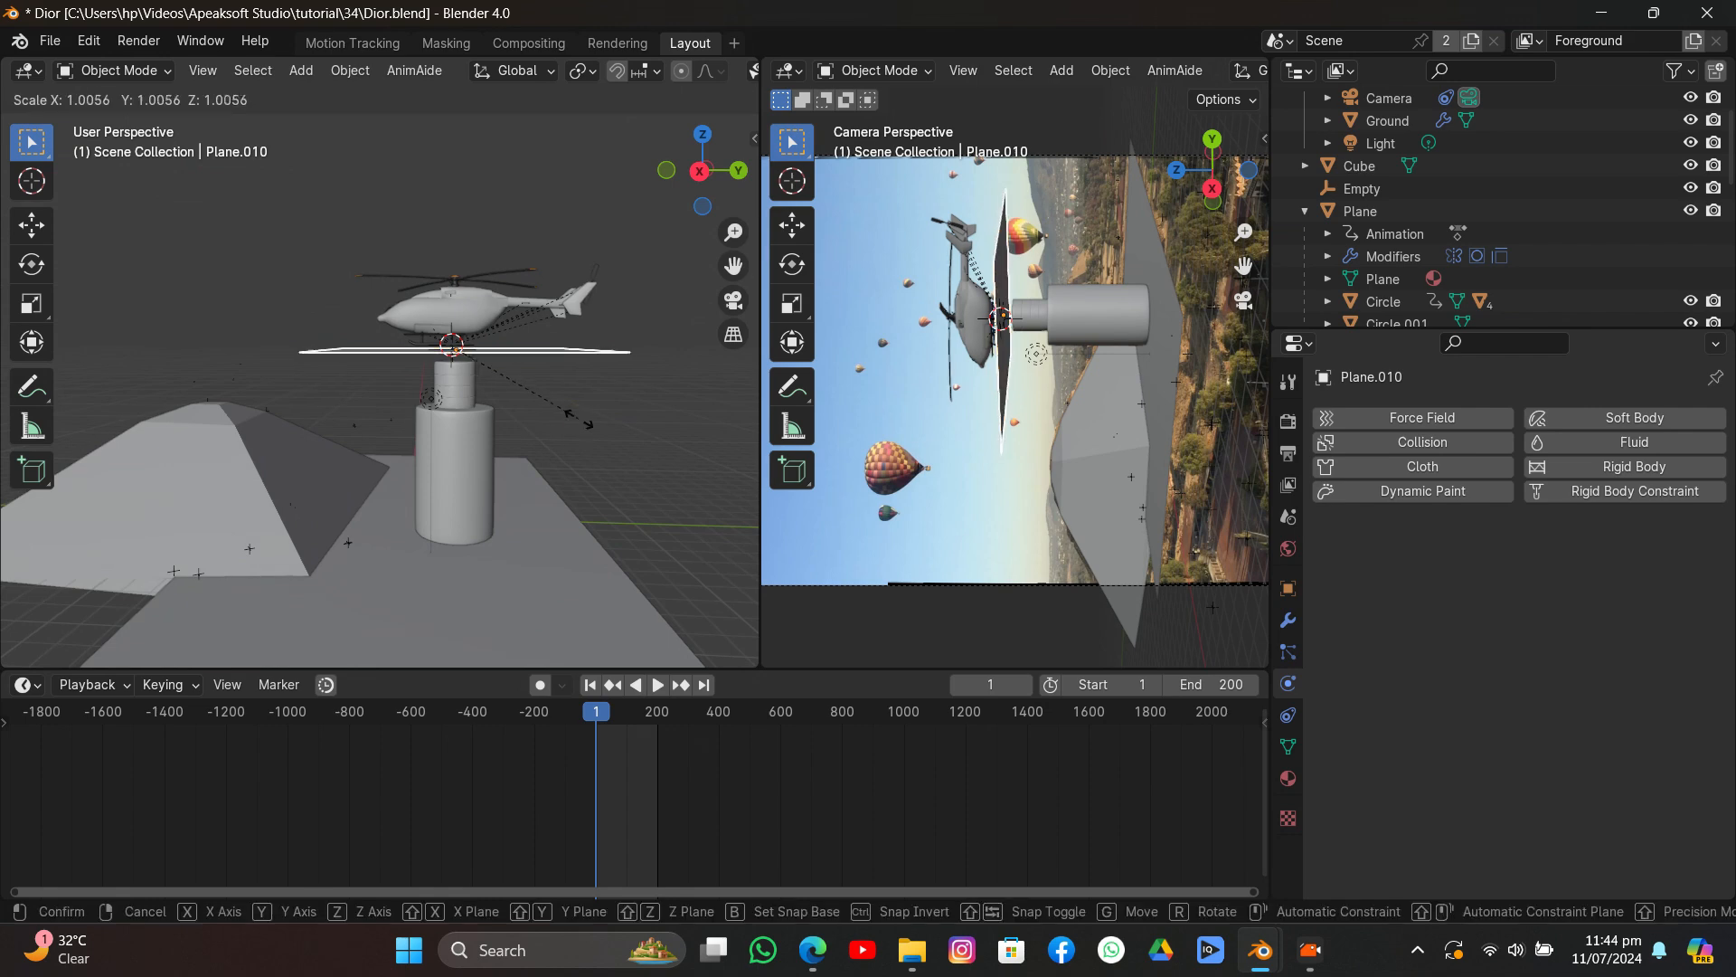
{"action": "left_click", "coordinate": [586, 440]}
{"action": "middle_click_drag", "start_coordinate": [567, 395], "coordinate": [671, 541]}
{"action": "left_click", "coordinate": [1411, 465]}
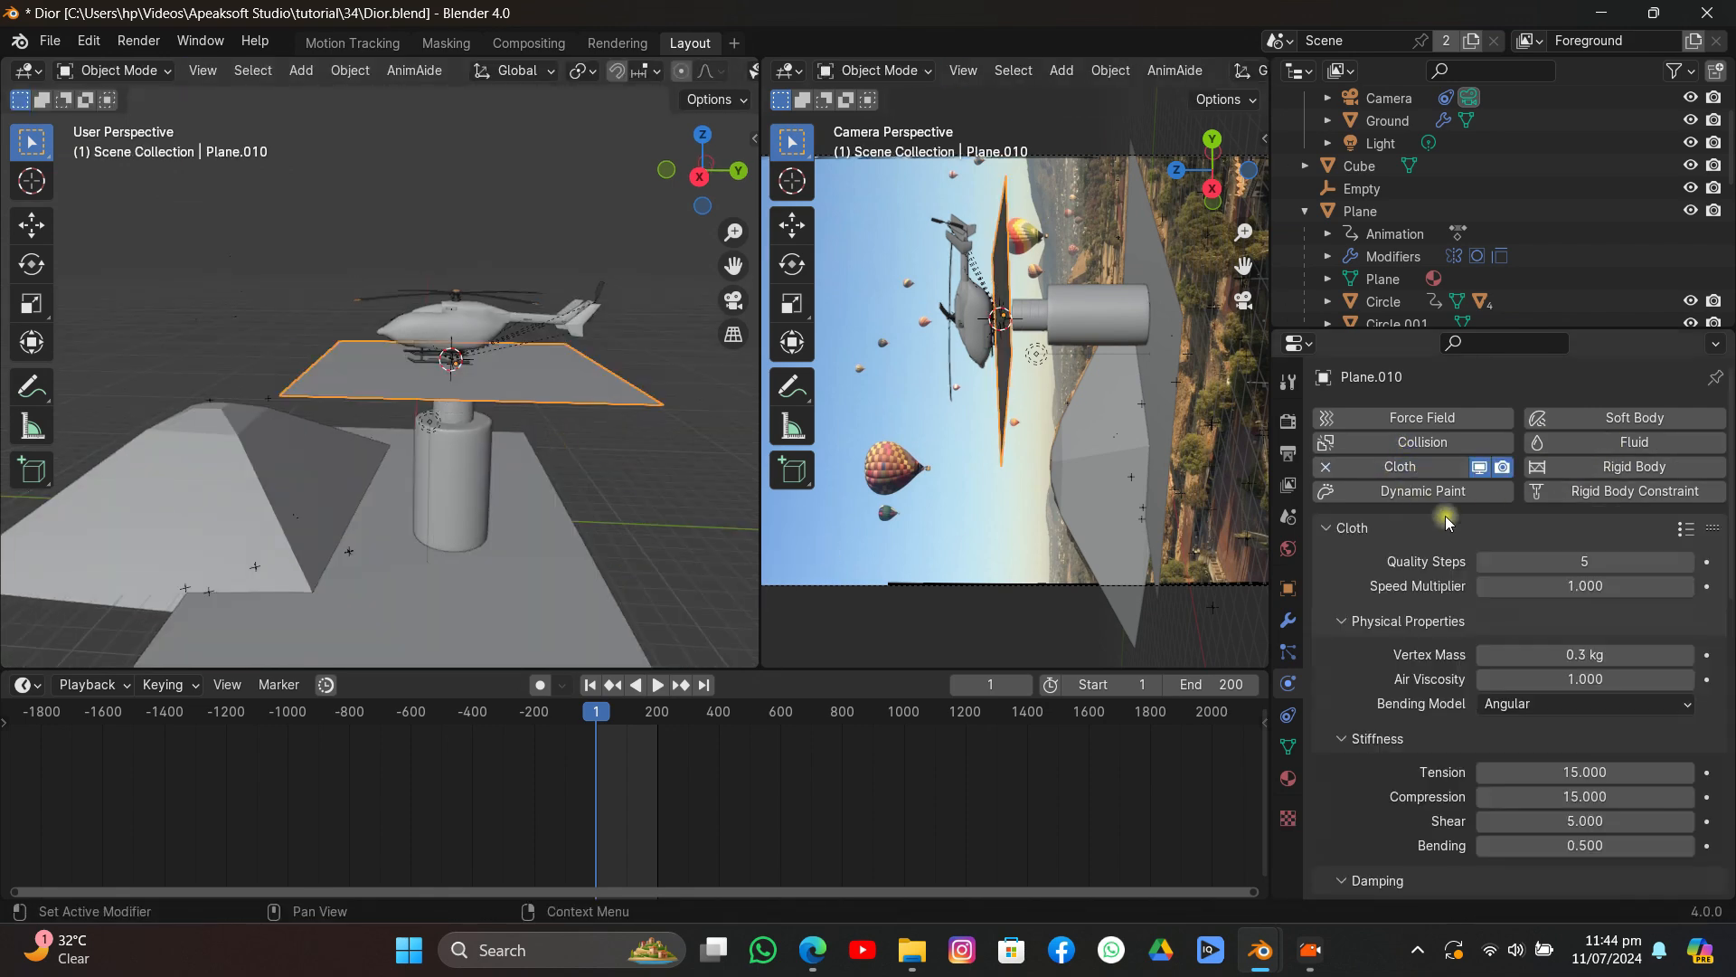
Set the cloth's pin group to the vertex group "Group" and enable Self Collisions.
{"action": "scroll", "coordinate": [1538, 612], "scroll_direction": "down", "scroll_amount": 15}
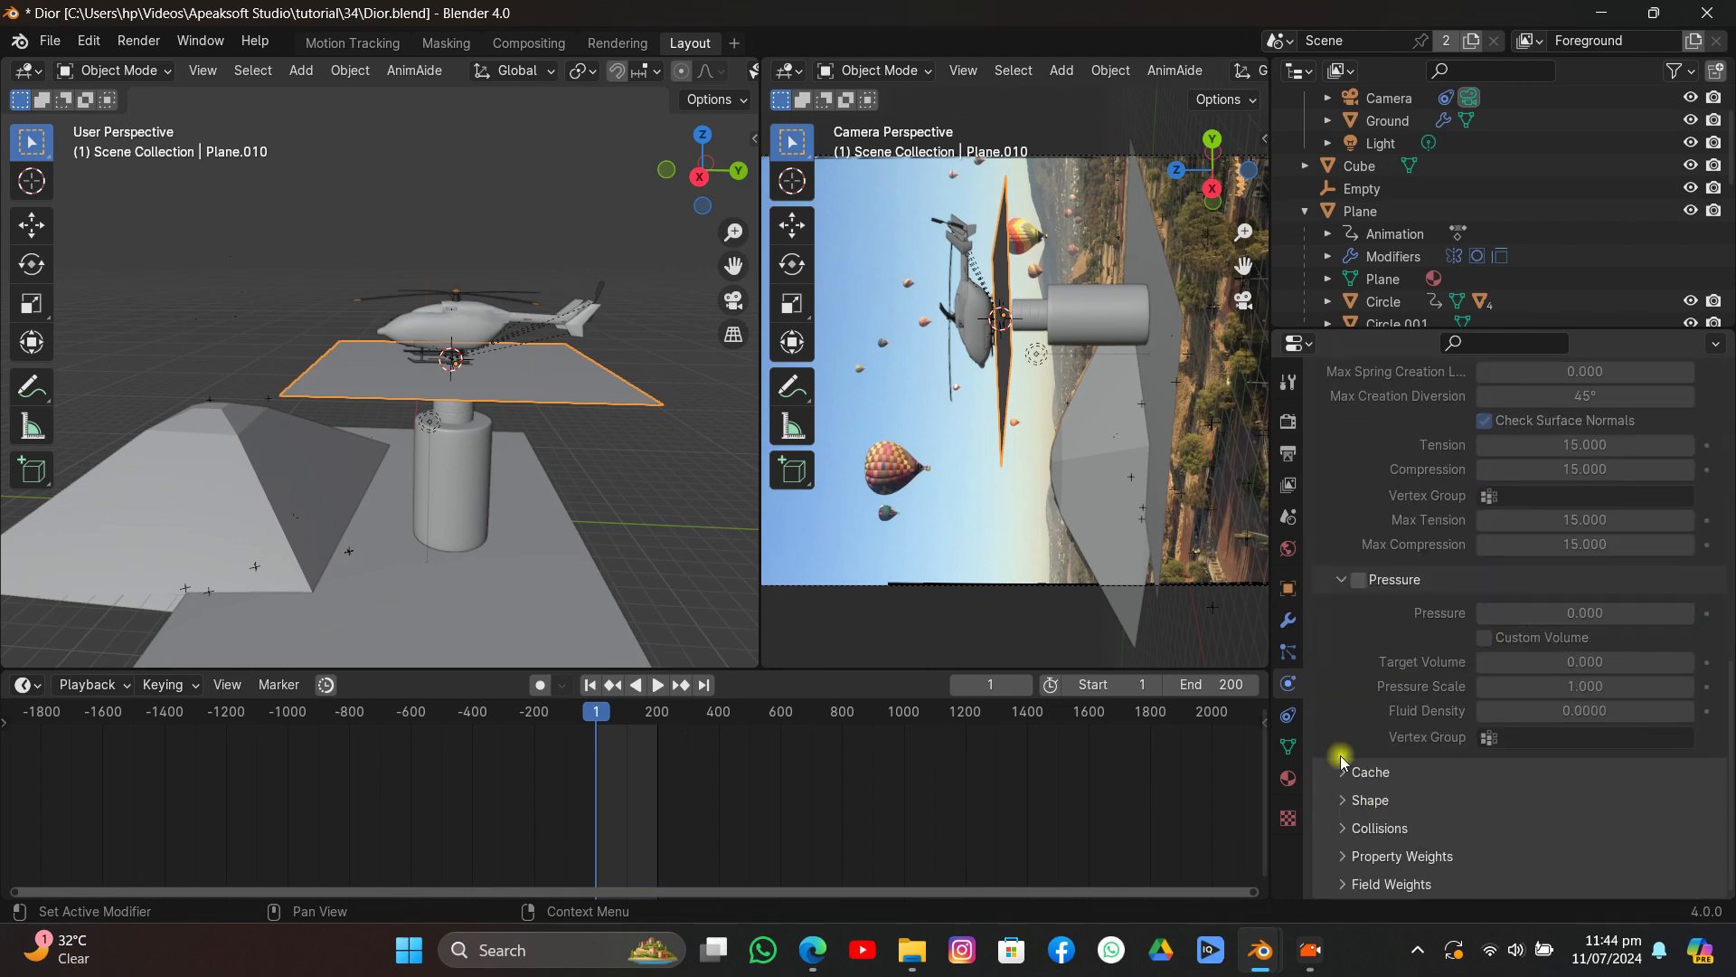
{"action": "left_click", "coordinate": [1370, 800]}
{"action": "scroll", "coordinate": [1537, 760], "scroll_direction": "down", "scroll_amount": 3}
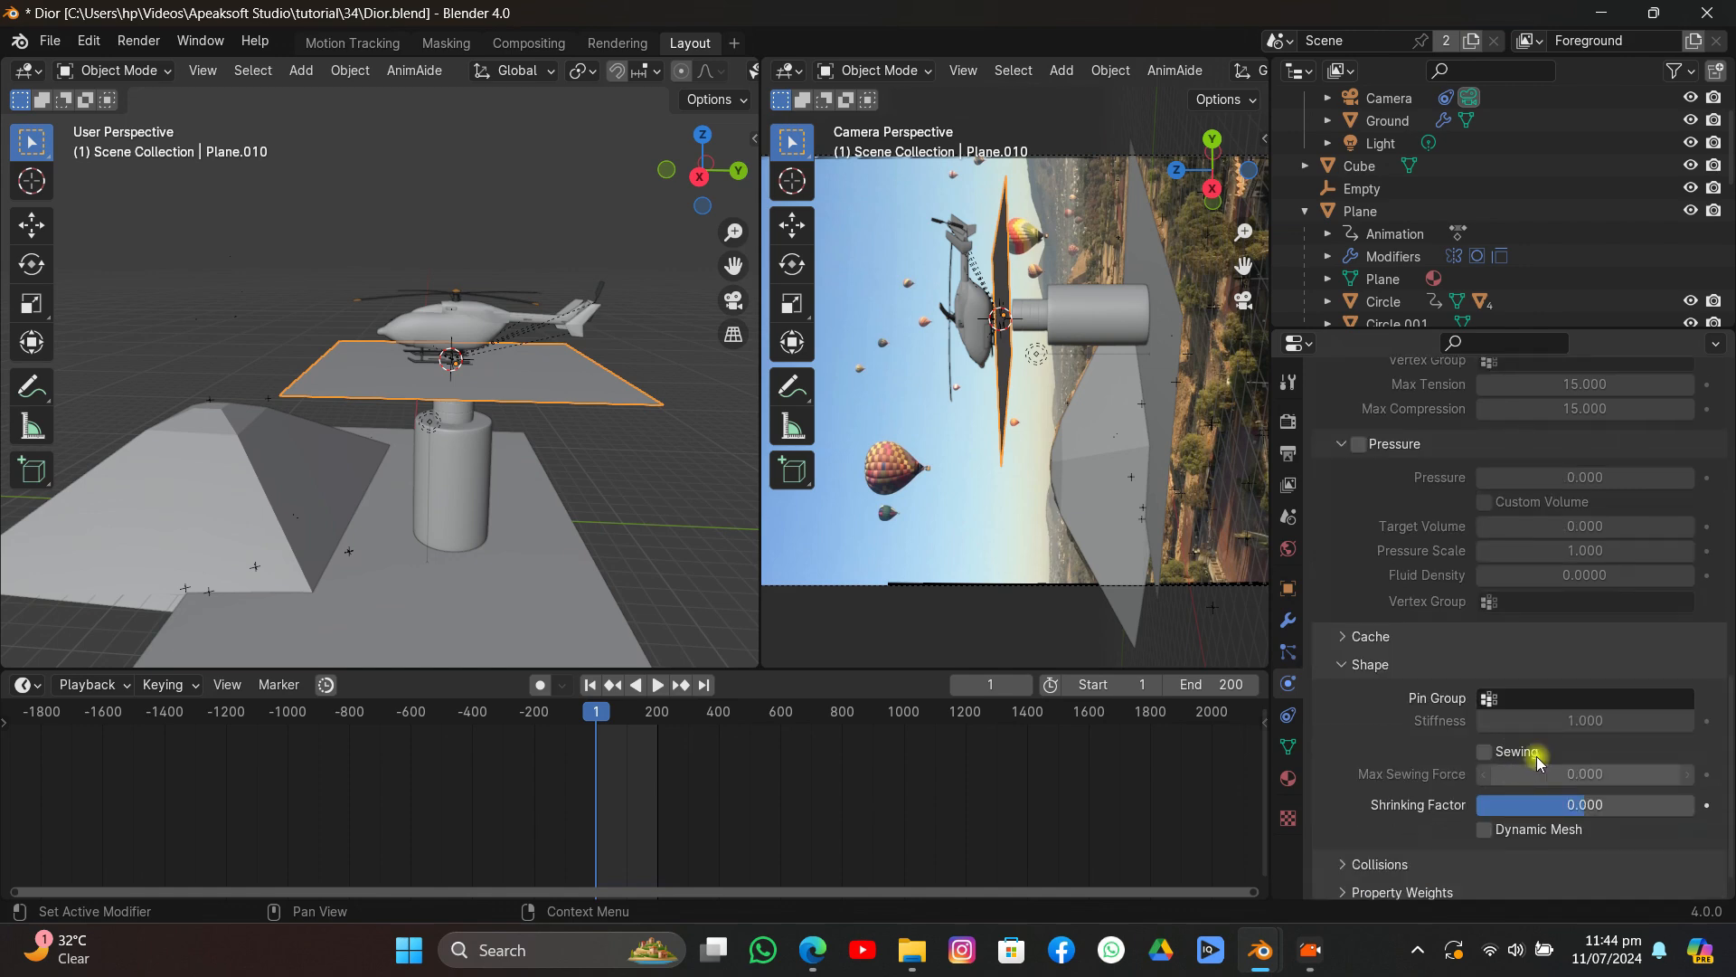
{"action": "left_click", "coordinate": [1537, 698]}
{"action": "left_click", "coordinate": [1519, 468]}
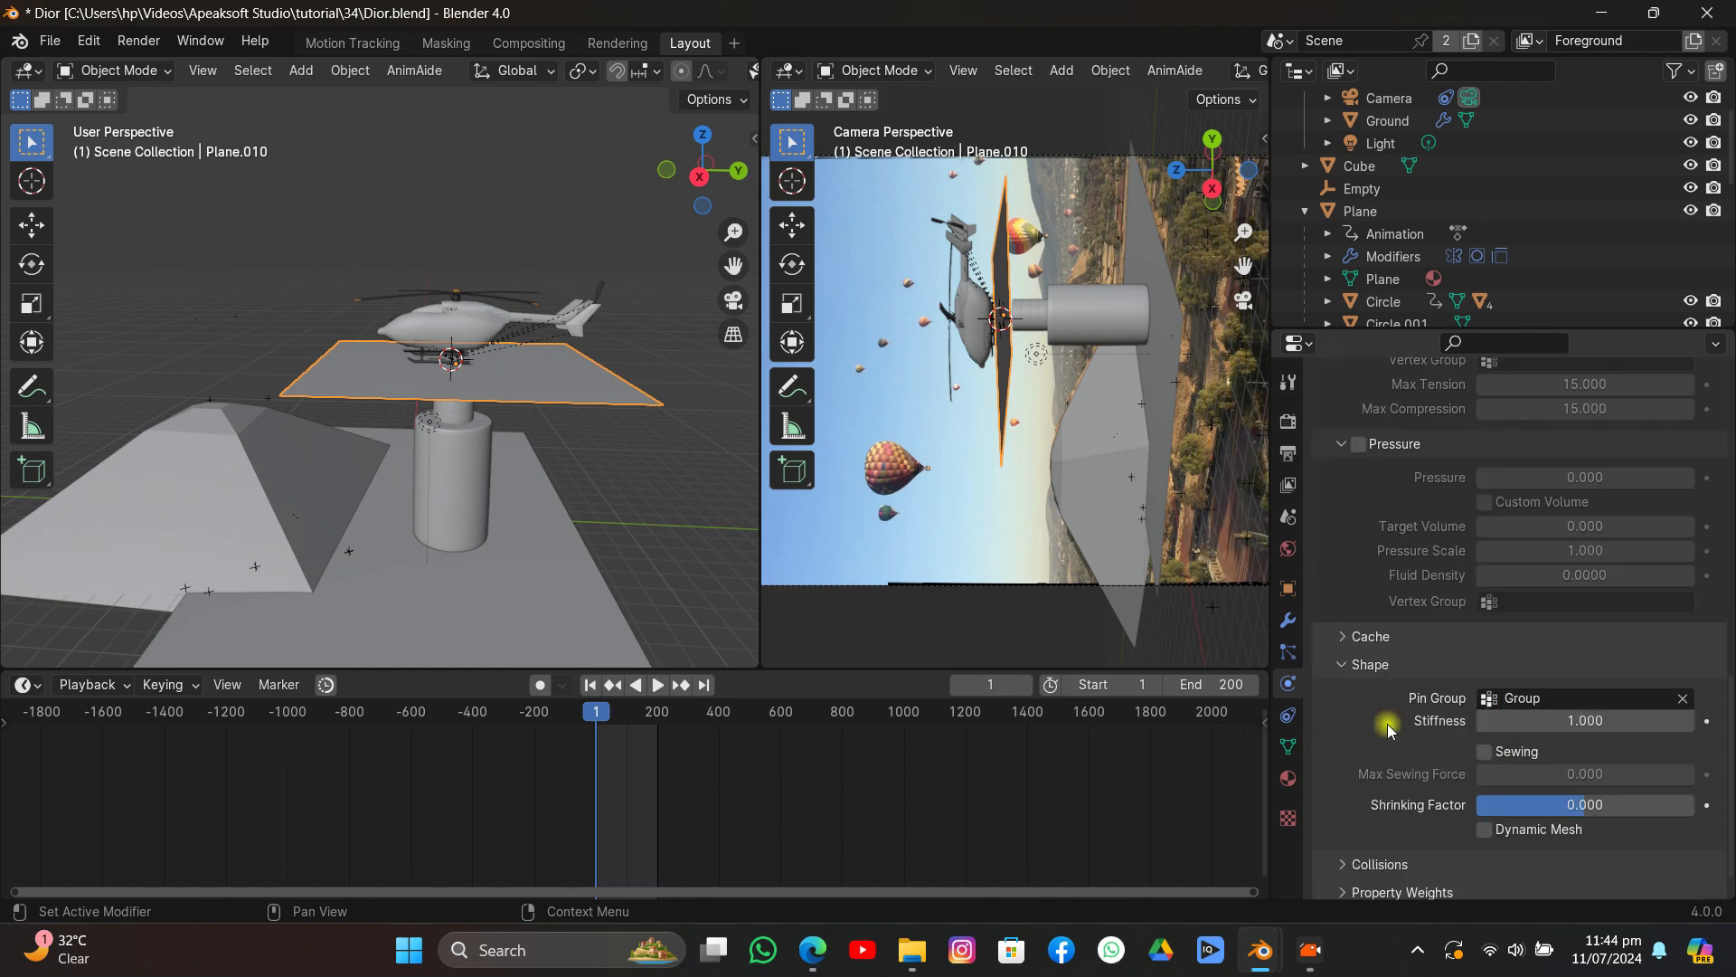
{"action": "left_click", "coordinate": [1379, 865]}
{"action": "scroll", "coordinate": [1427, 750], "scroll_direction": "down", "scroll_amount": 5}
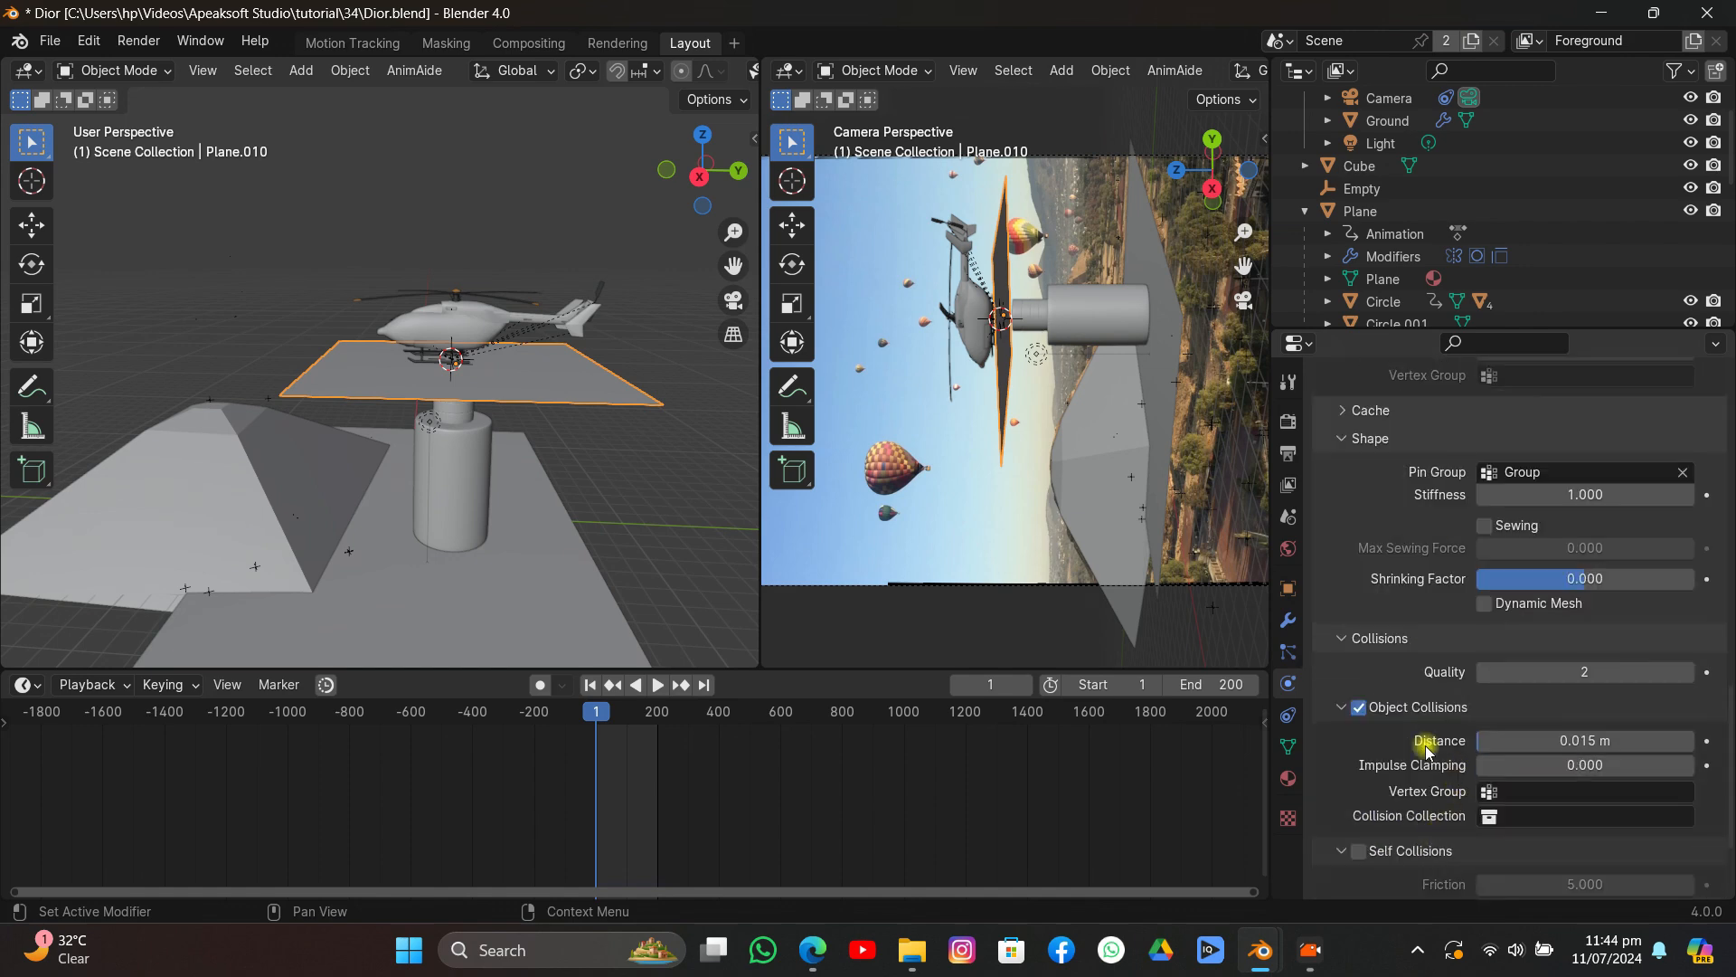
{"action": "left_click", "coordinate": [1354, 857]}
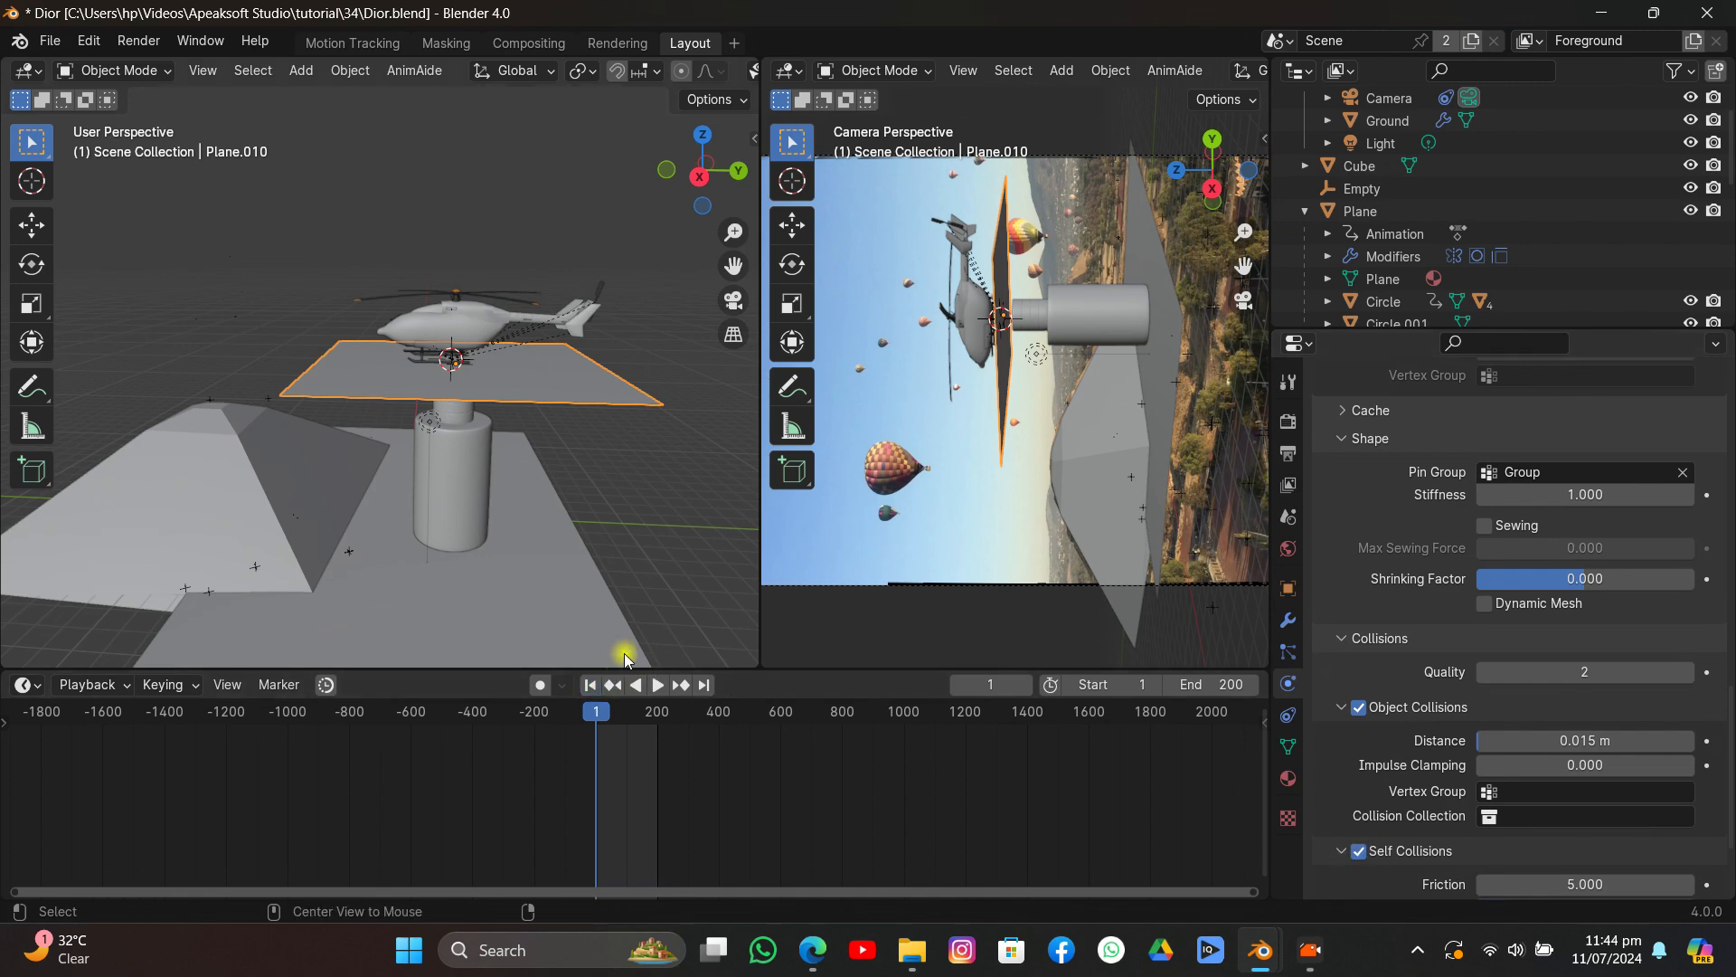
Set the cloth cache's simulation start to frame -50 and bake the simulation.
{"action": "key", "text": "space"}
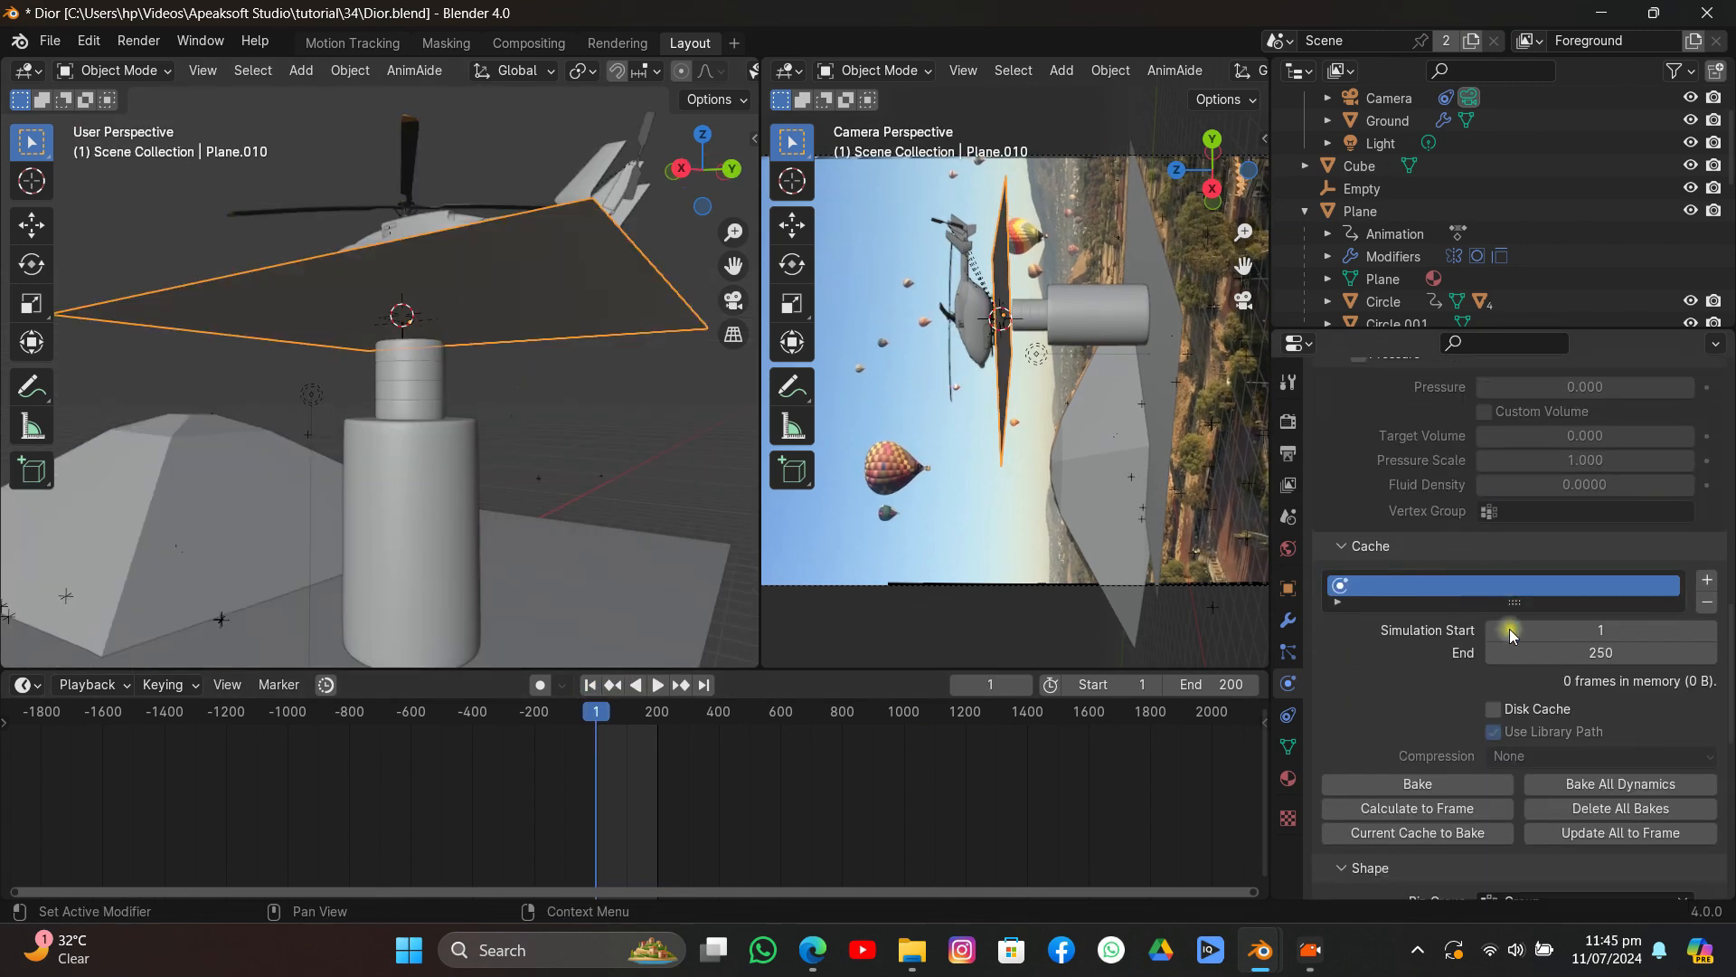
{"action": "scroll", "coordinate": [1615, 534], "scroll_direction": "down", "scroll_amount": 2}
{"action": "left_click", "coordinate": [1615, 537]}
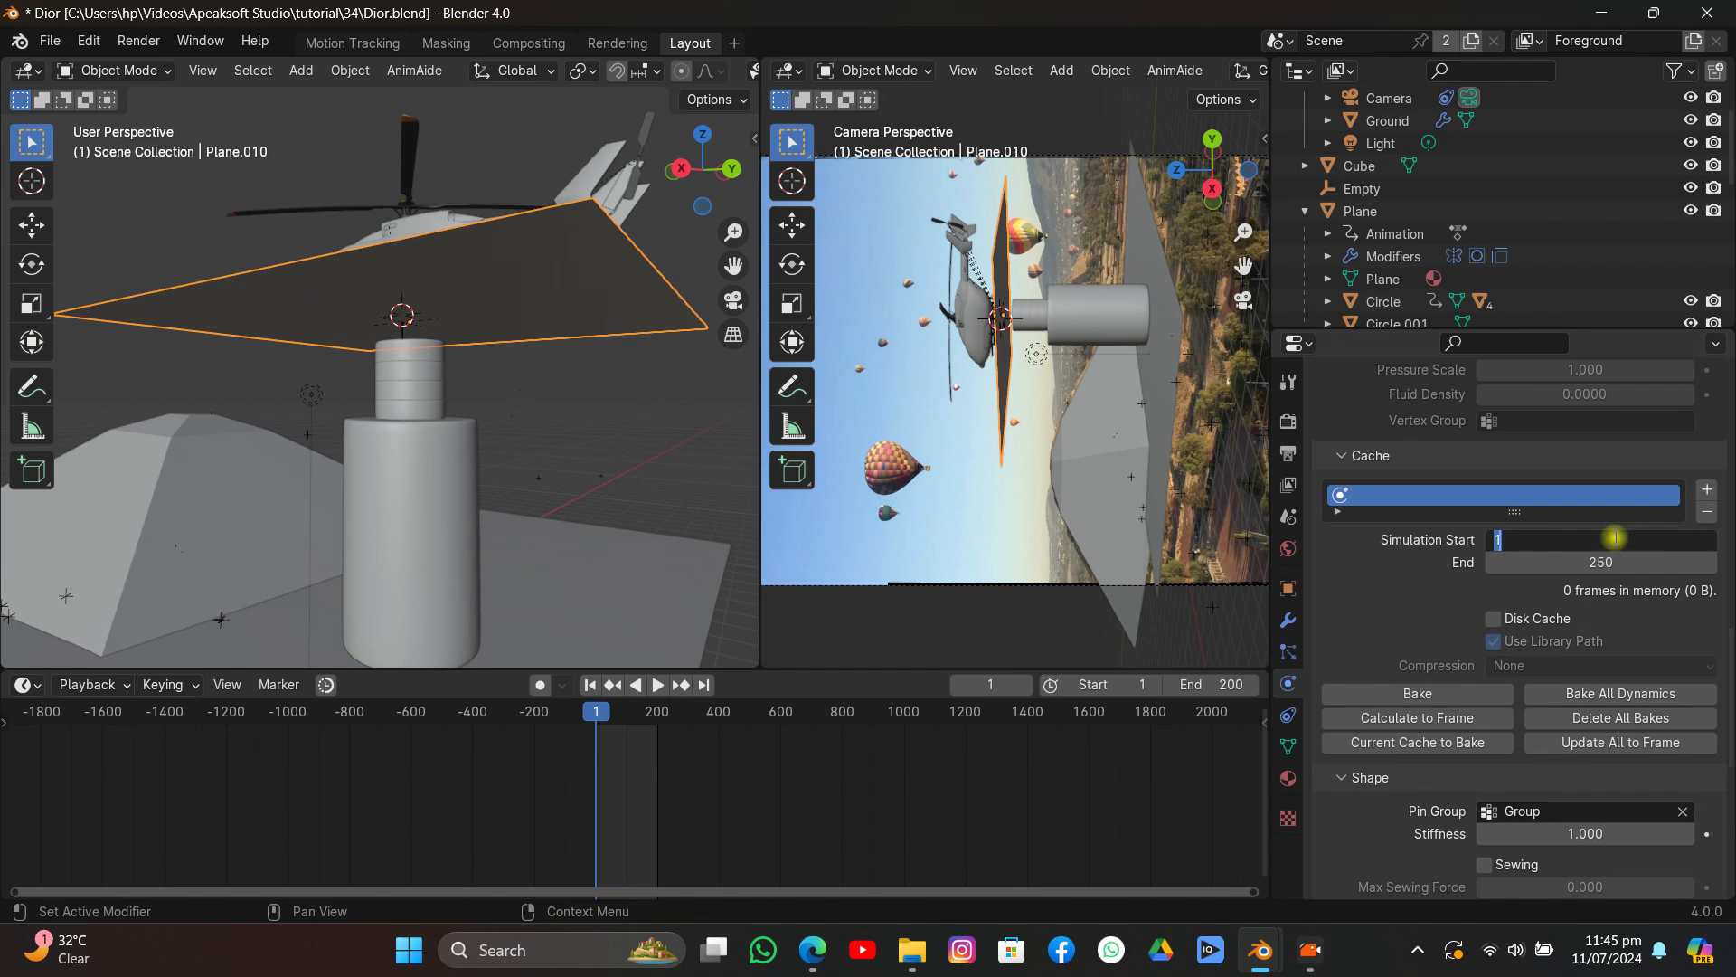
{"action": "type", "text": "-50"}
{"action": "key", "text": "Return"}
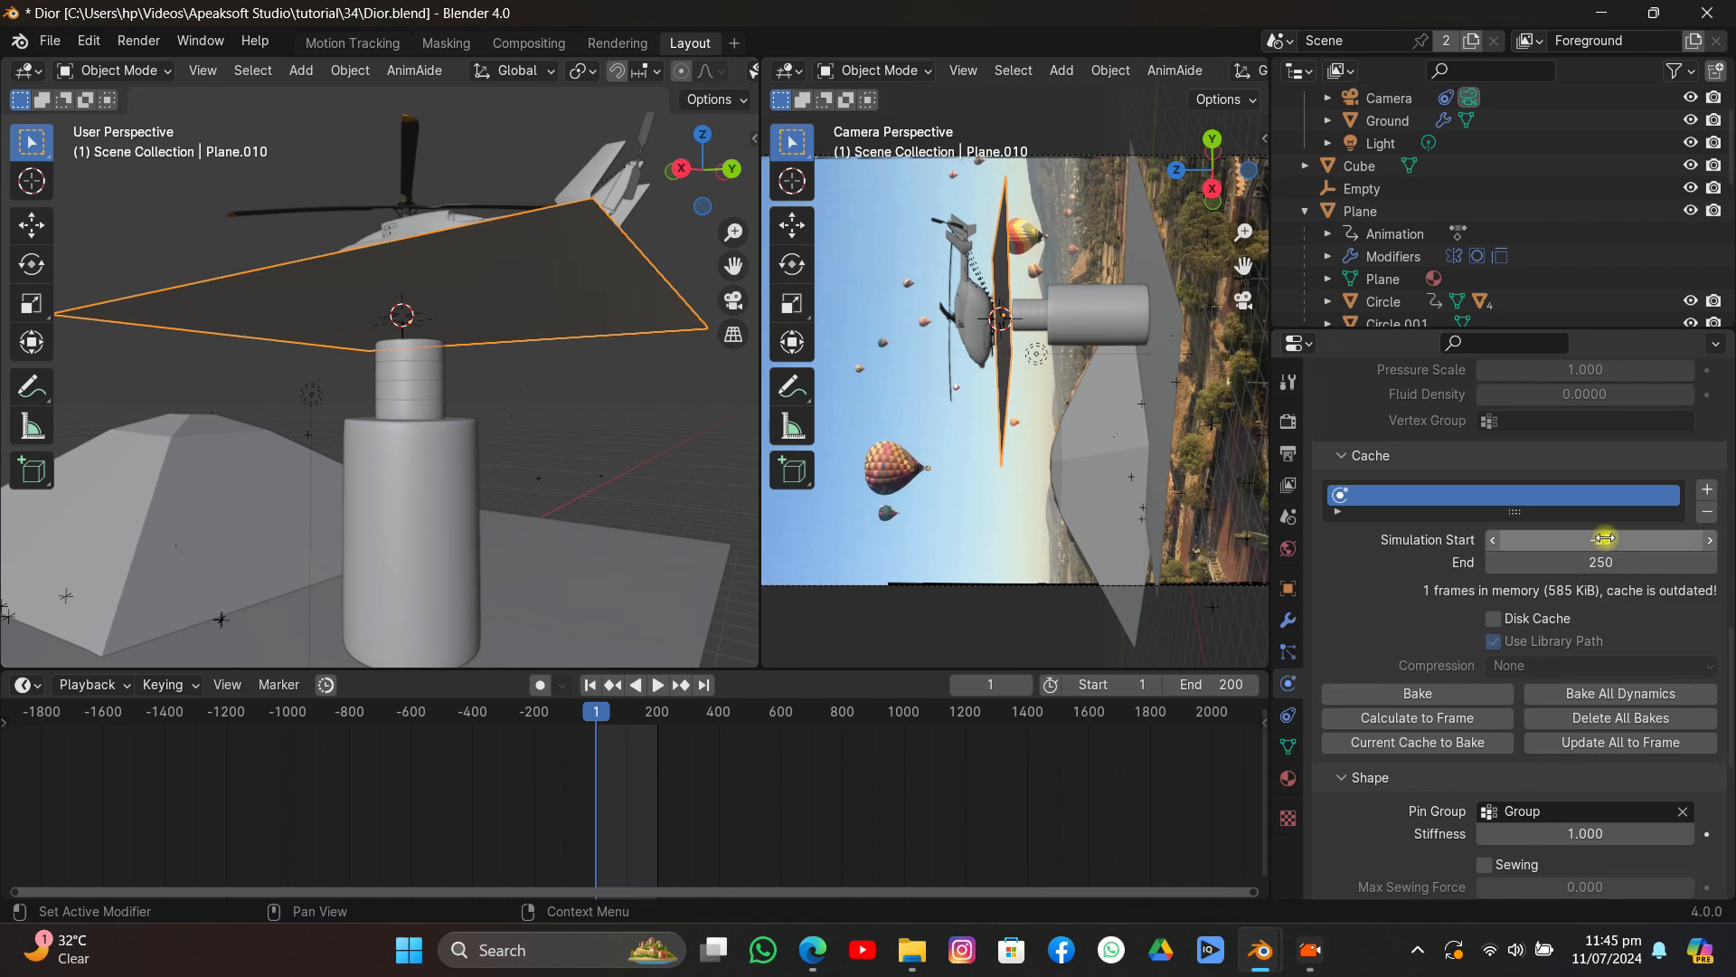
{"action": "left_click", "coordinate": [1438, 693]}
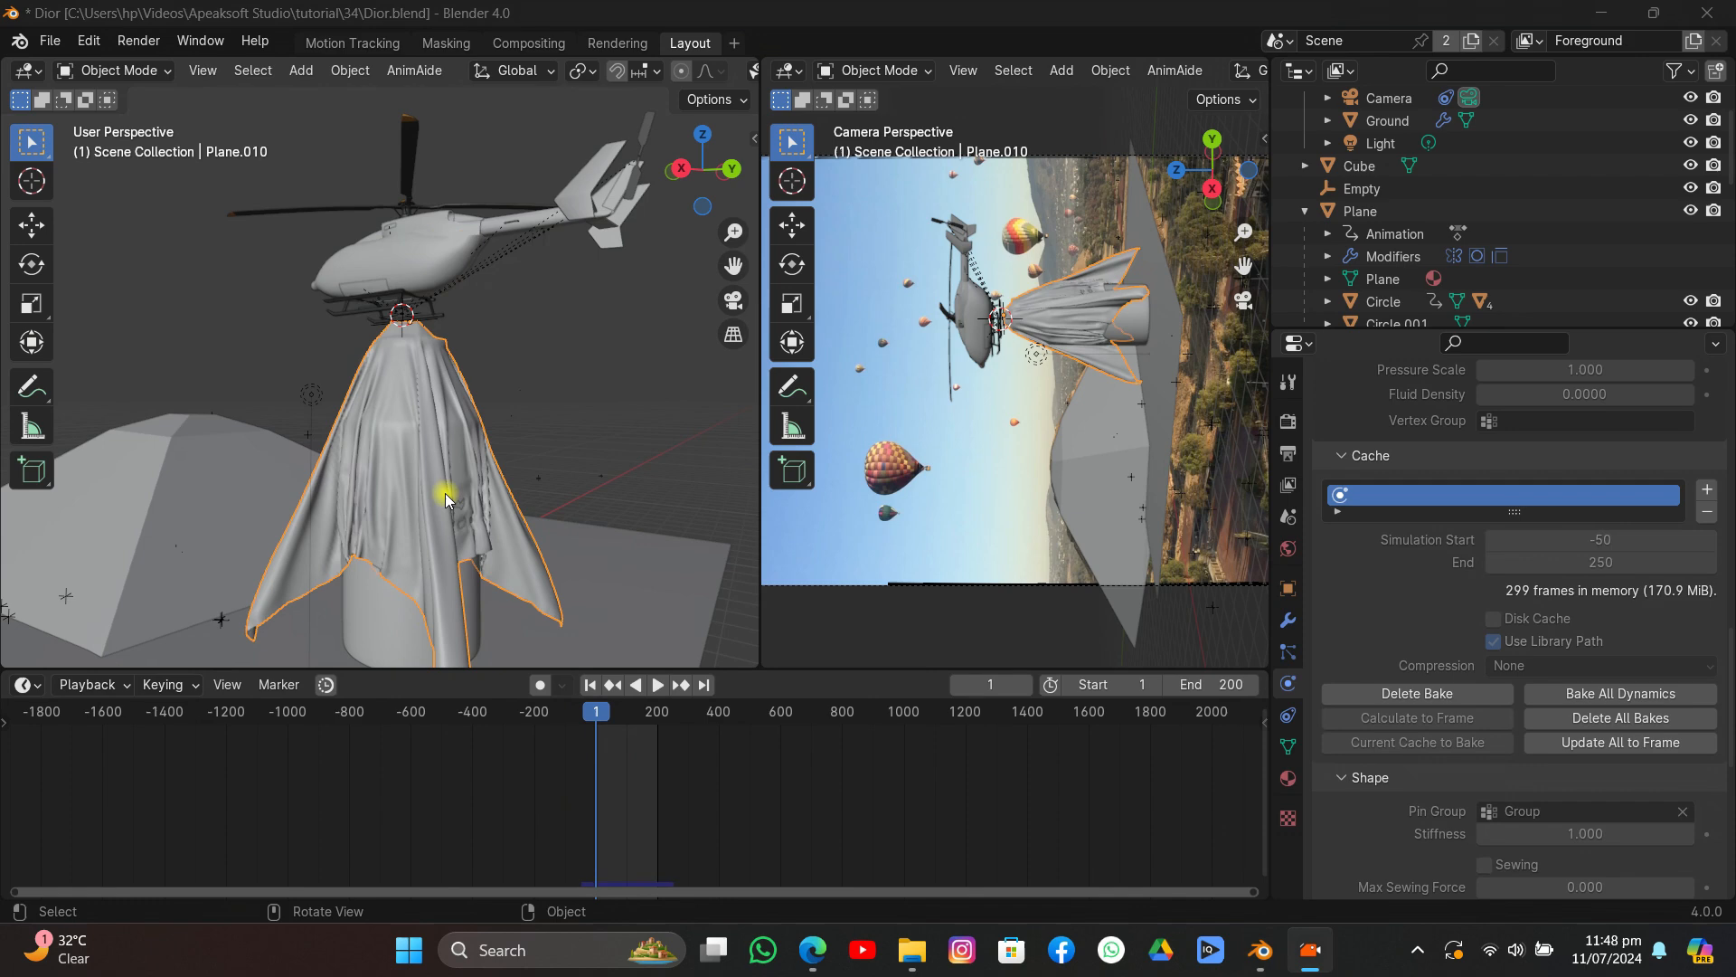
Play back the baked animation from the start to examine how the cloth moves relative to the departing helicopter.
{"action": "middle_click_drag", "start_coordinate": [444, 496], "coordinate": [545, 477]}
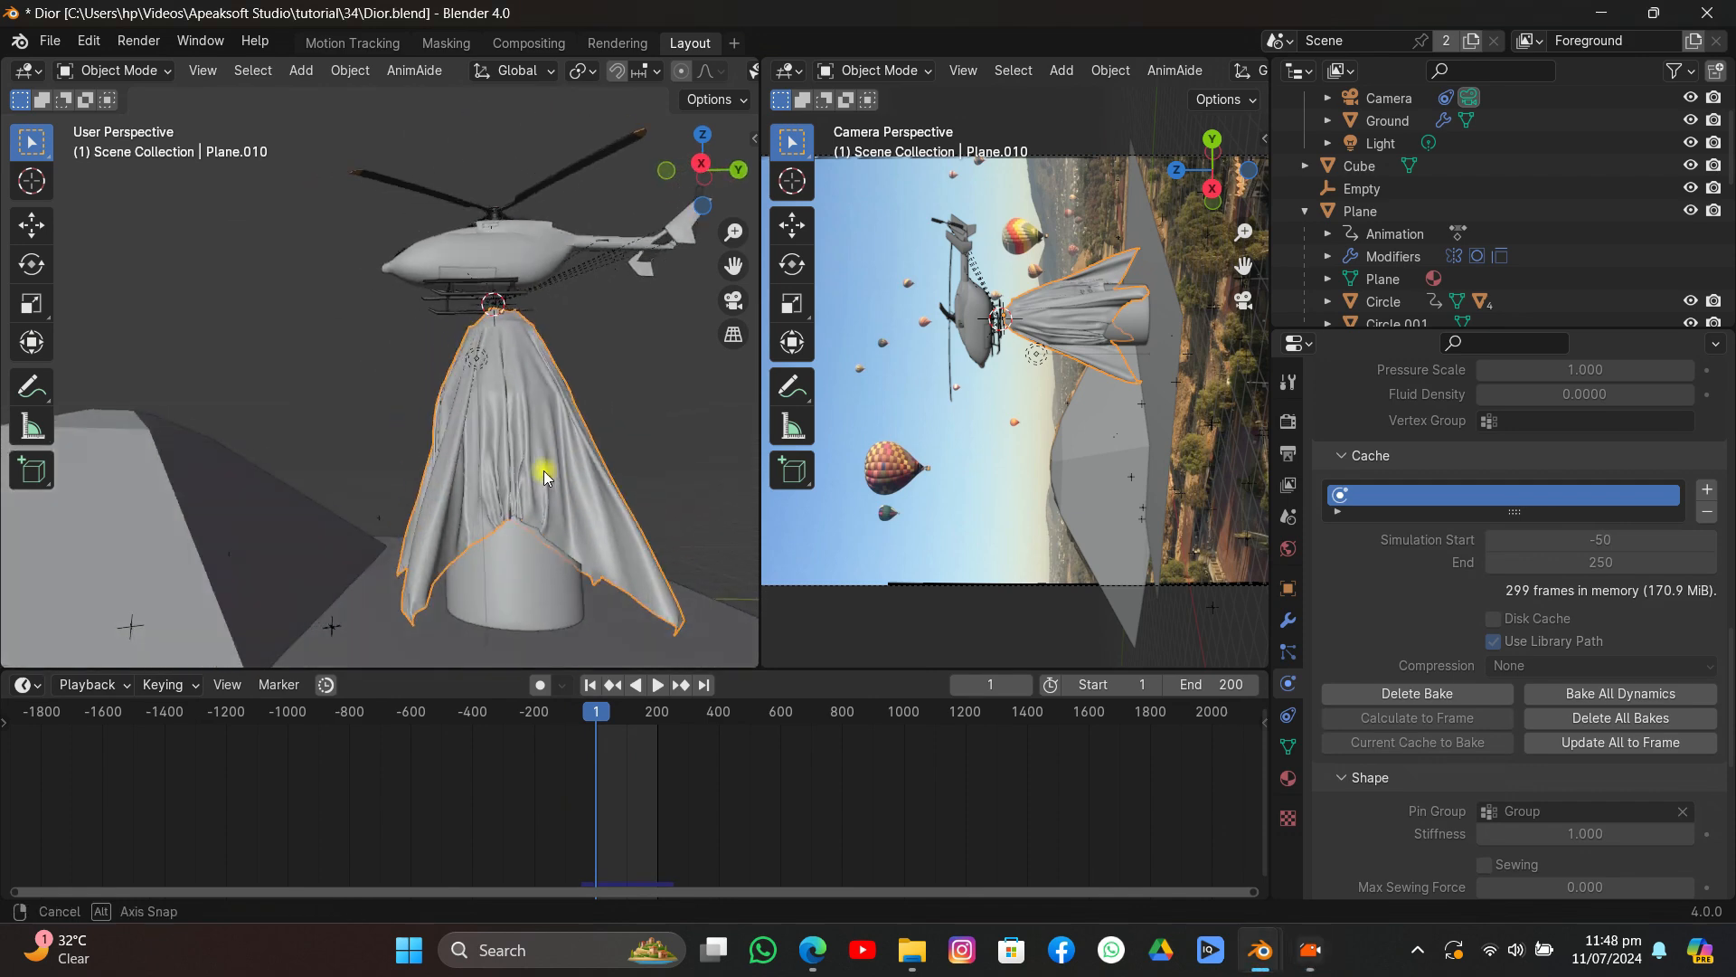
{"action": "key", "text": "space"}
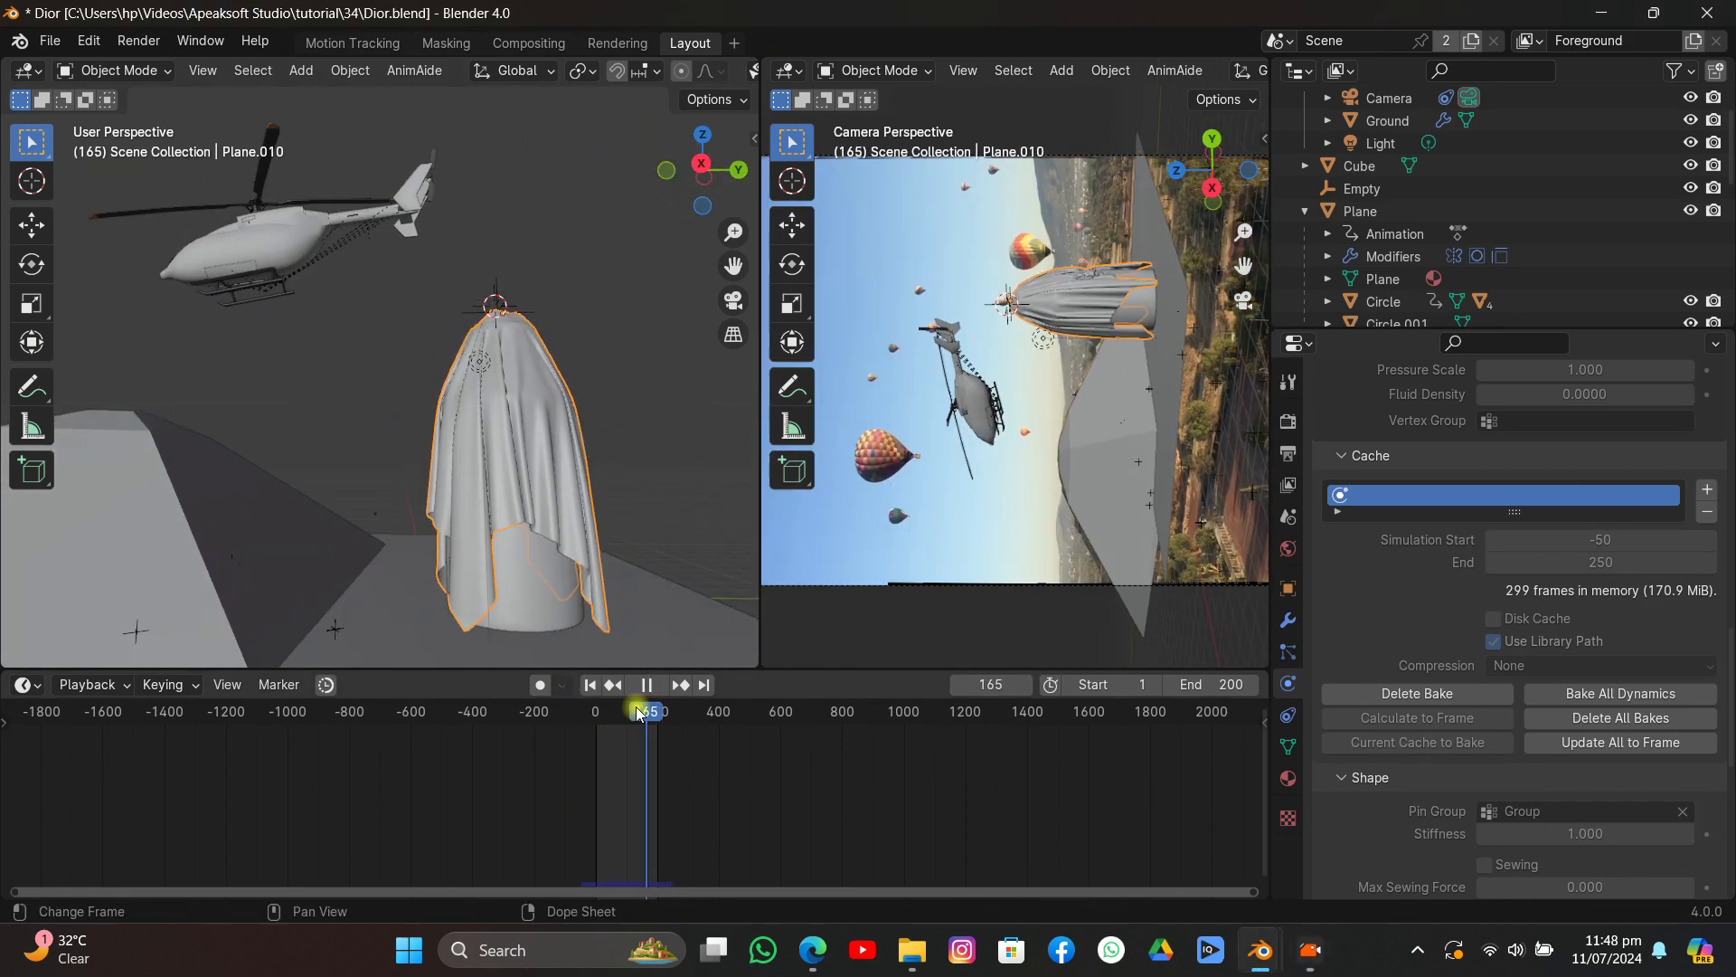
{"action": "left_click_drag", "start_coordinate": [638, 712], "coordinate": [593, 712]}
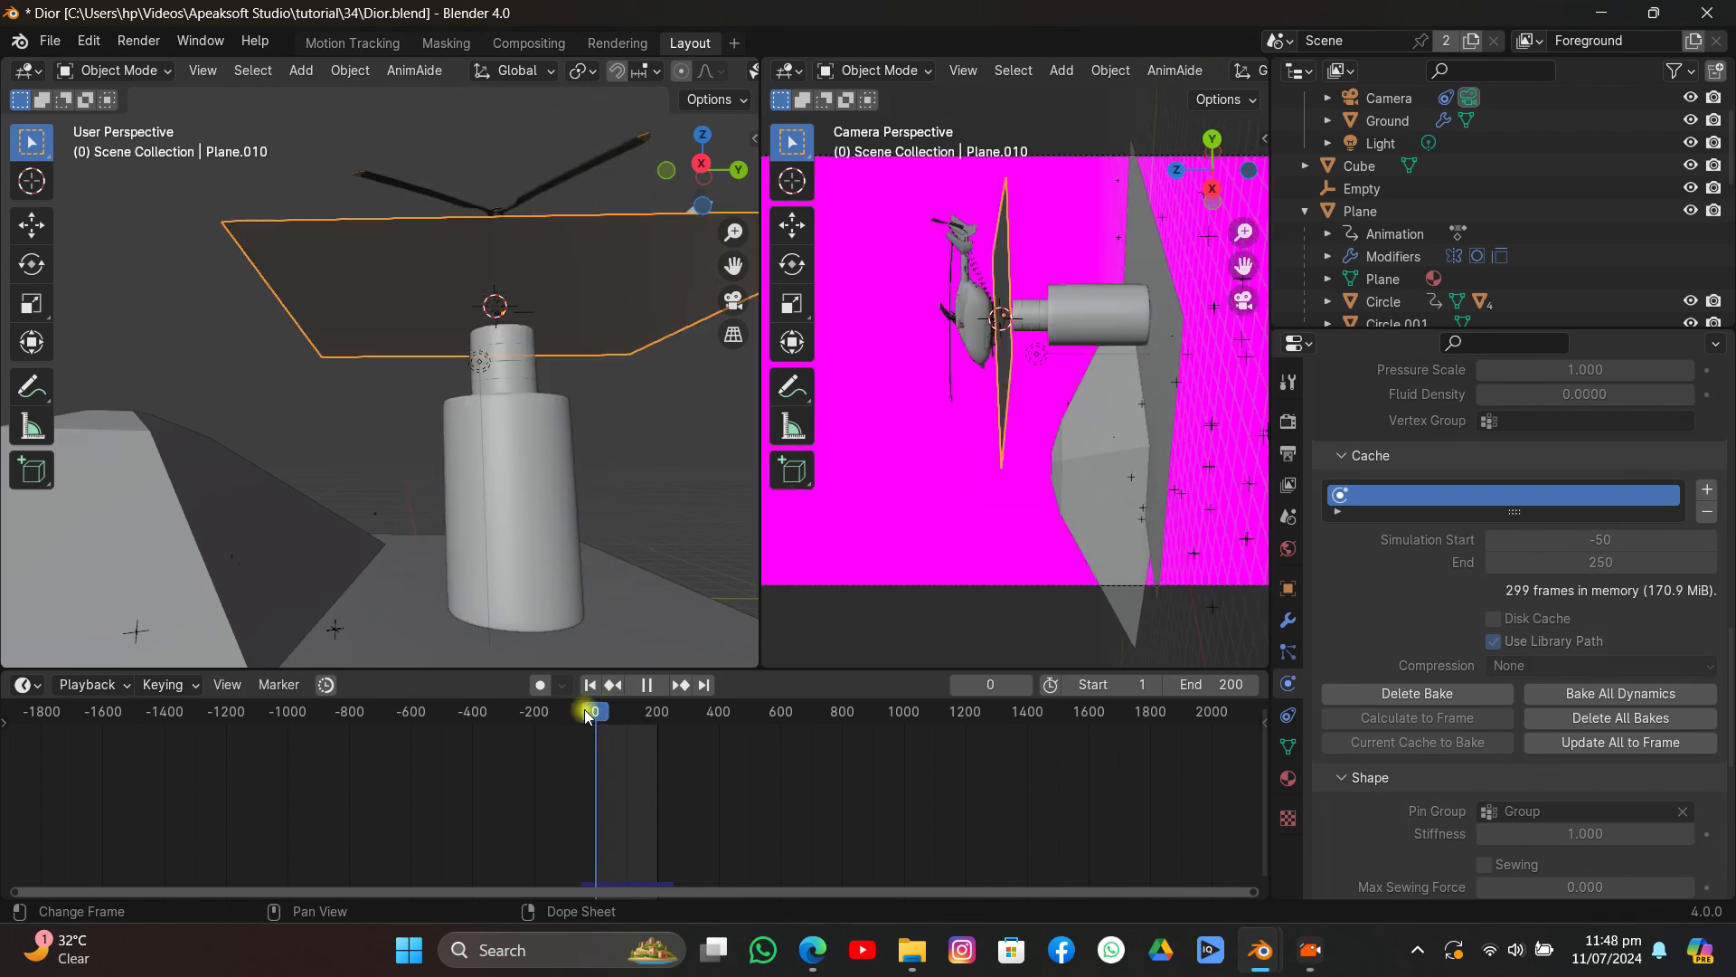
{"action": "key", "text": "space"}
{"action": "middle_click_drag", "start_coordinate": [589, 504], "coordinate": [443, 361]}
{"action": "scroll", "coordinate": [443, 361], "scroll_direction": "up", "scroll_amount": 4}
{"action": "scroll", "coordinate": [453, 328], "scroll_direction": "down", "scroll_amount": 3}
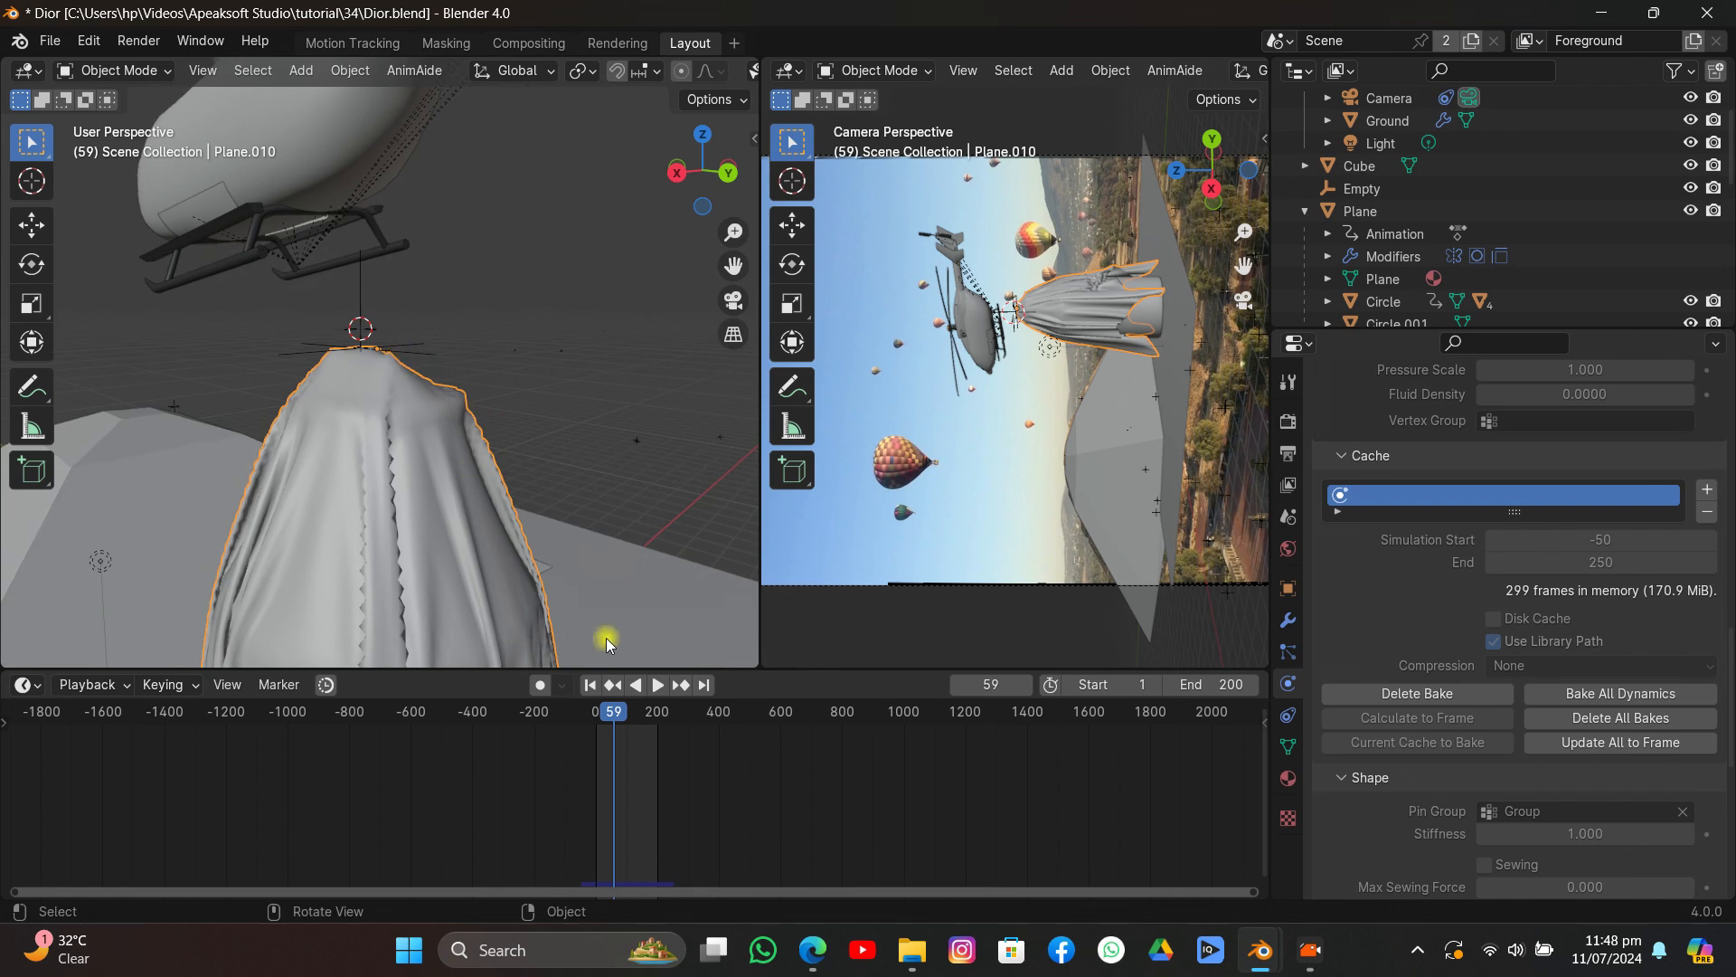
Apply Shade Smooth to the draped cloth at frame 77 and return to the first frame.
{"action": "mouse_move", "coordinate": [614, 712]}
{"action": "left_mouse_down"}
{"action": "mouse_move", "coordinate": [637, 711]}
{"action": "mouse_move", "coordinate": [619, 712]}
{"action": "left_mouse_up"}
{"action": "right_click", "coordinate": [454, 335]}
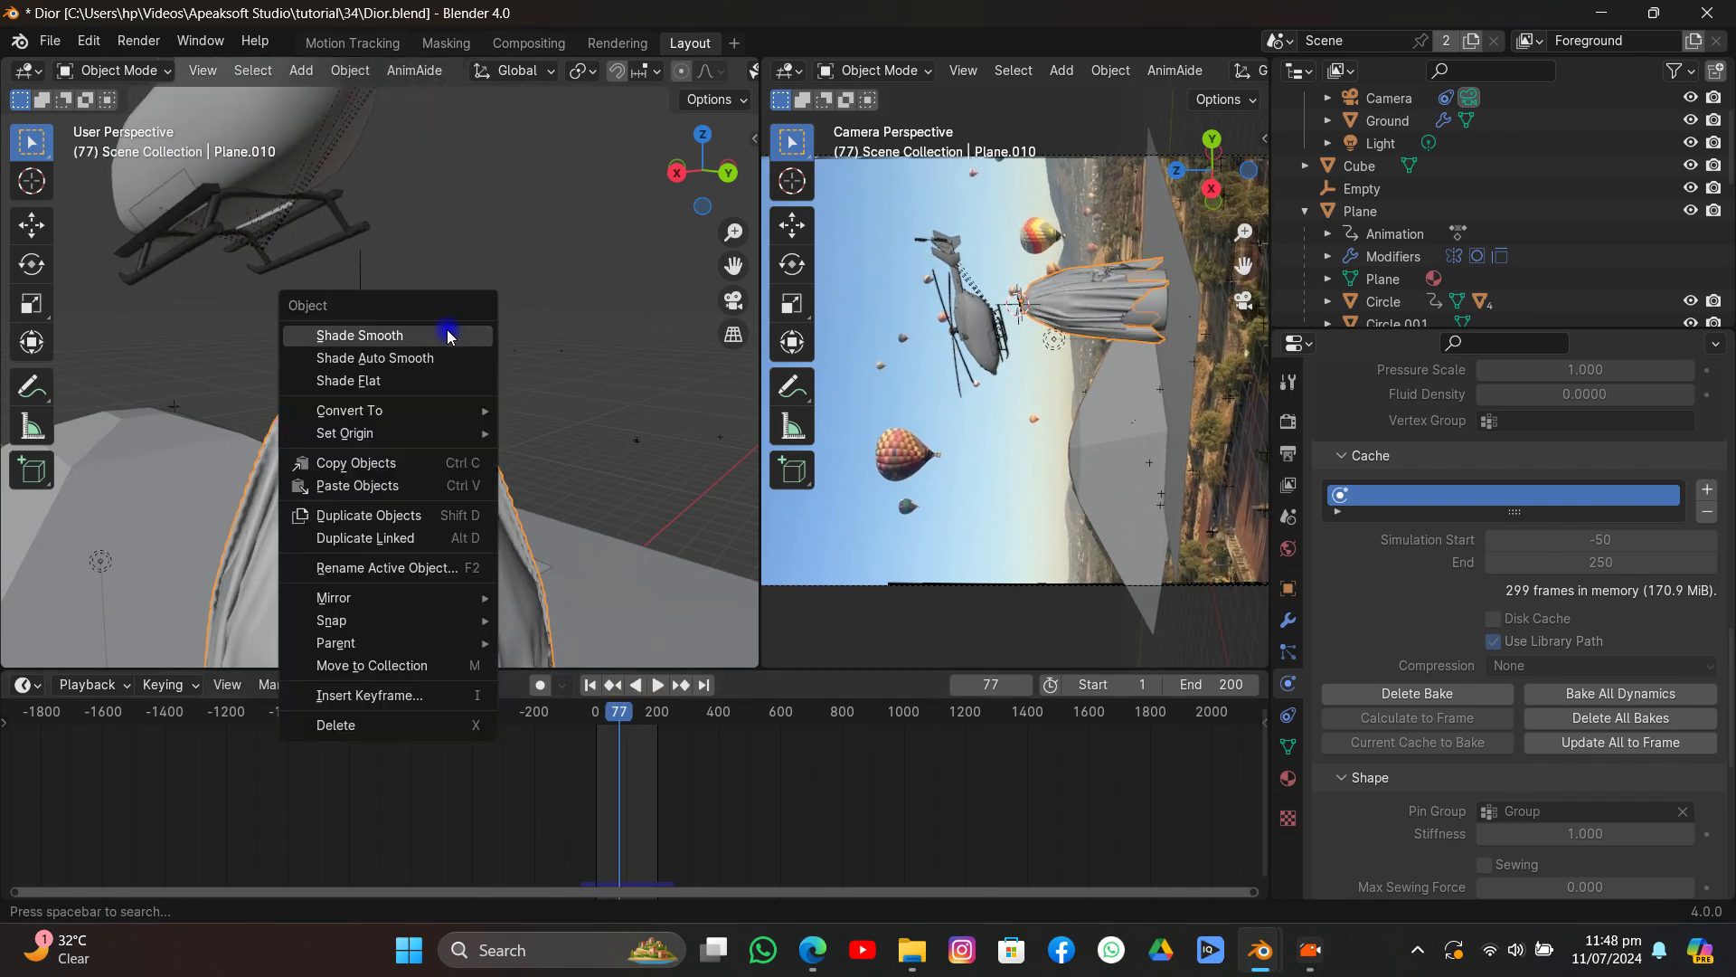
{"action": "left_click", "coordinate": [450, 334]}
{"action": "middle_click_drag", "start_coordinate": [485, 335], "coordinate": [528, 450]}
{"action": "left_click", "coordinate": [590, 685]}
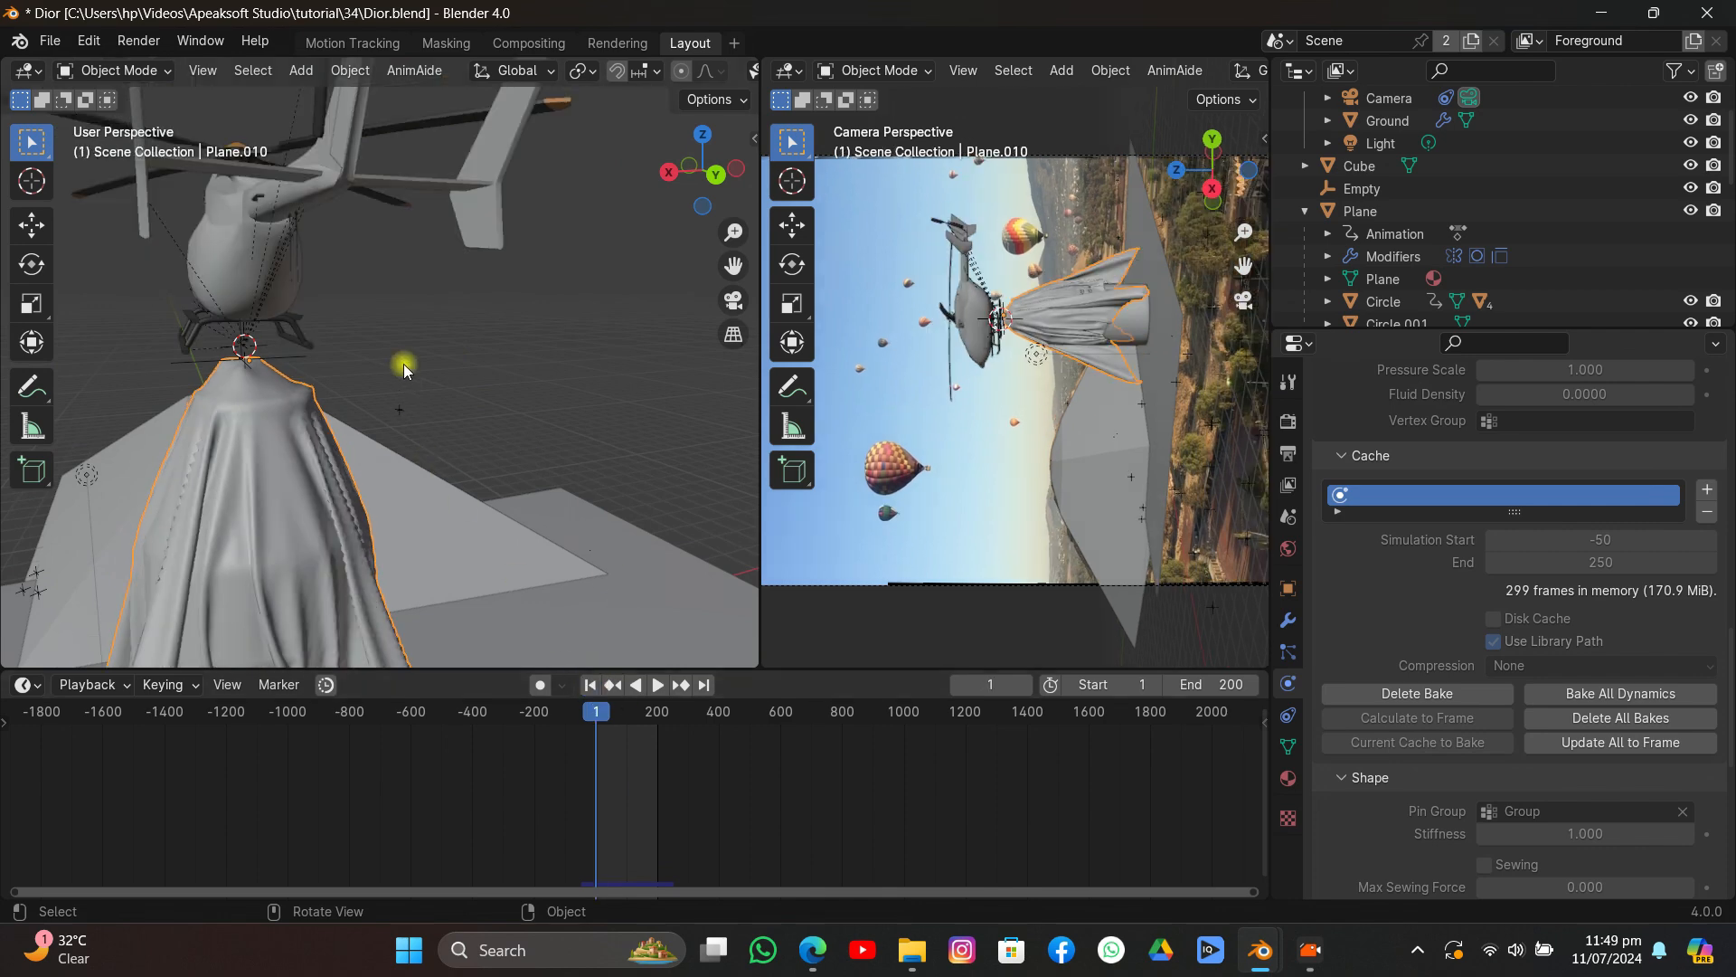
Delete the cloth's bake and select the hook empty under the helicopter.
{"action": "scroll", "coordinate": [403, 363], "scroll_direction": "up", "scroll_amount": 4}
{"action": "left_click", "coordinate": [1367, 692]}
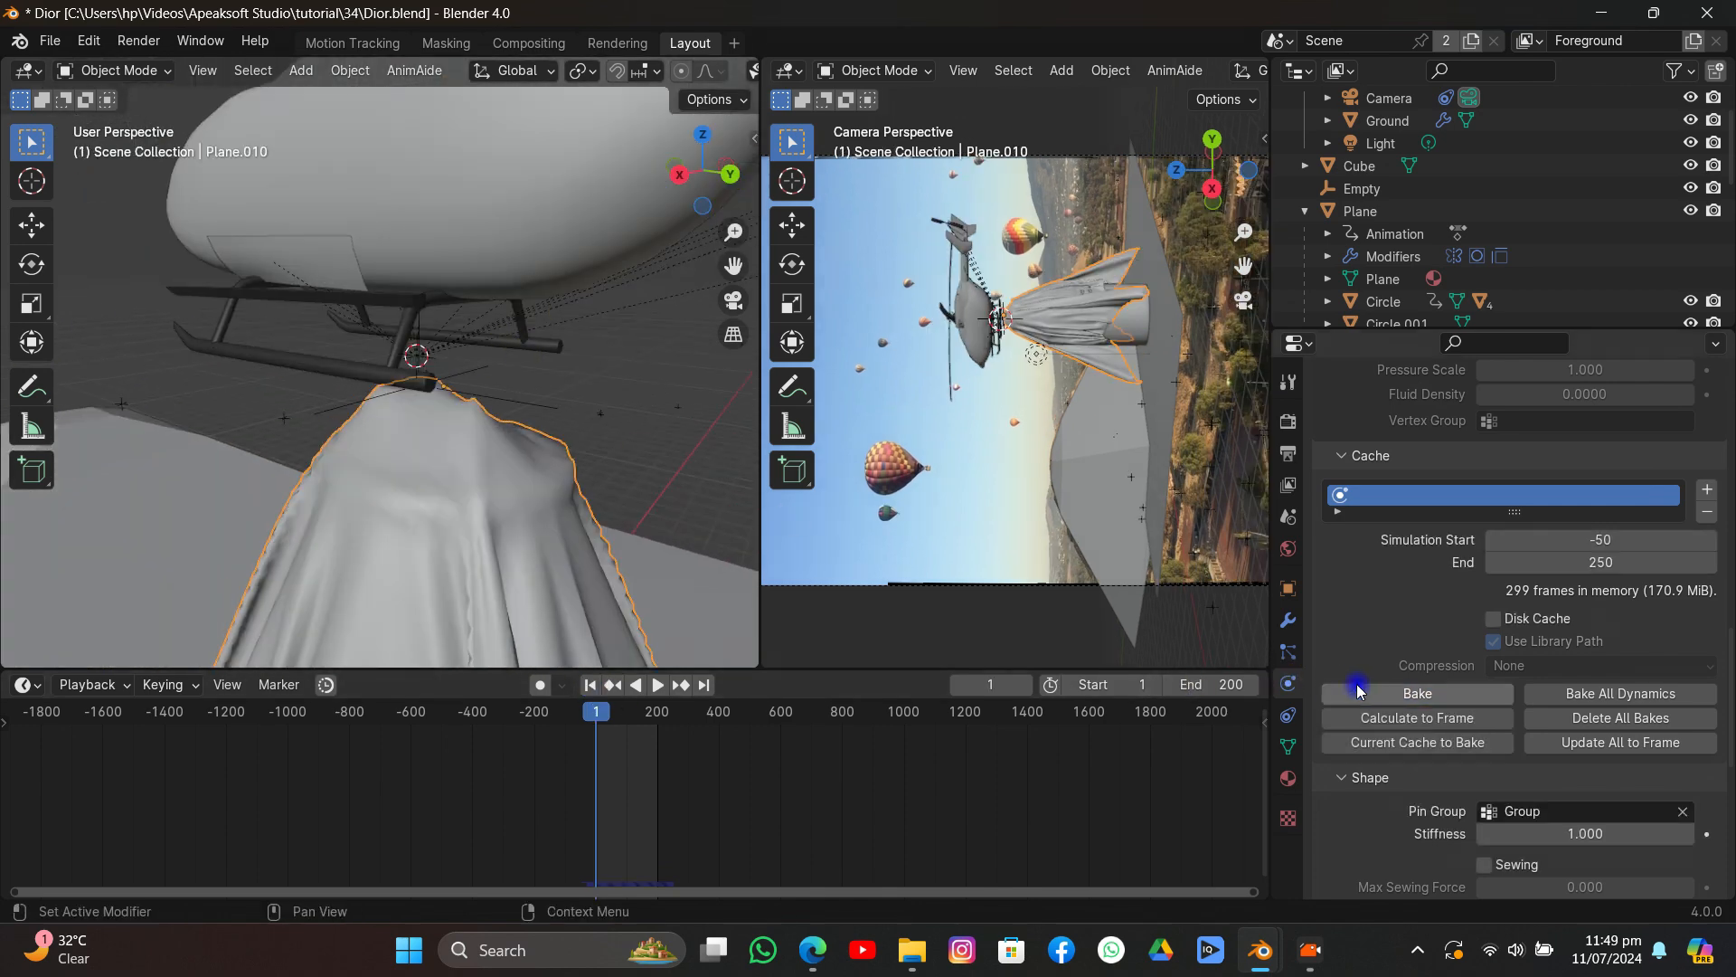
{"action": "left_click", "coordinate": [549, 406]}
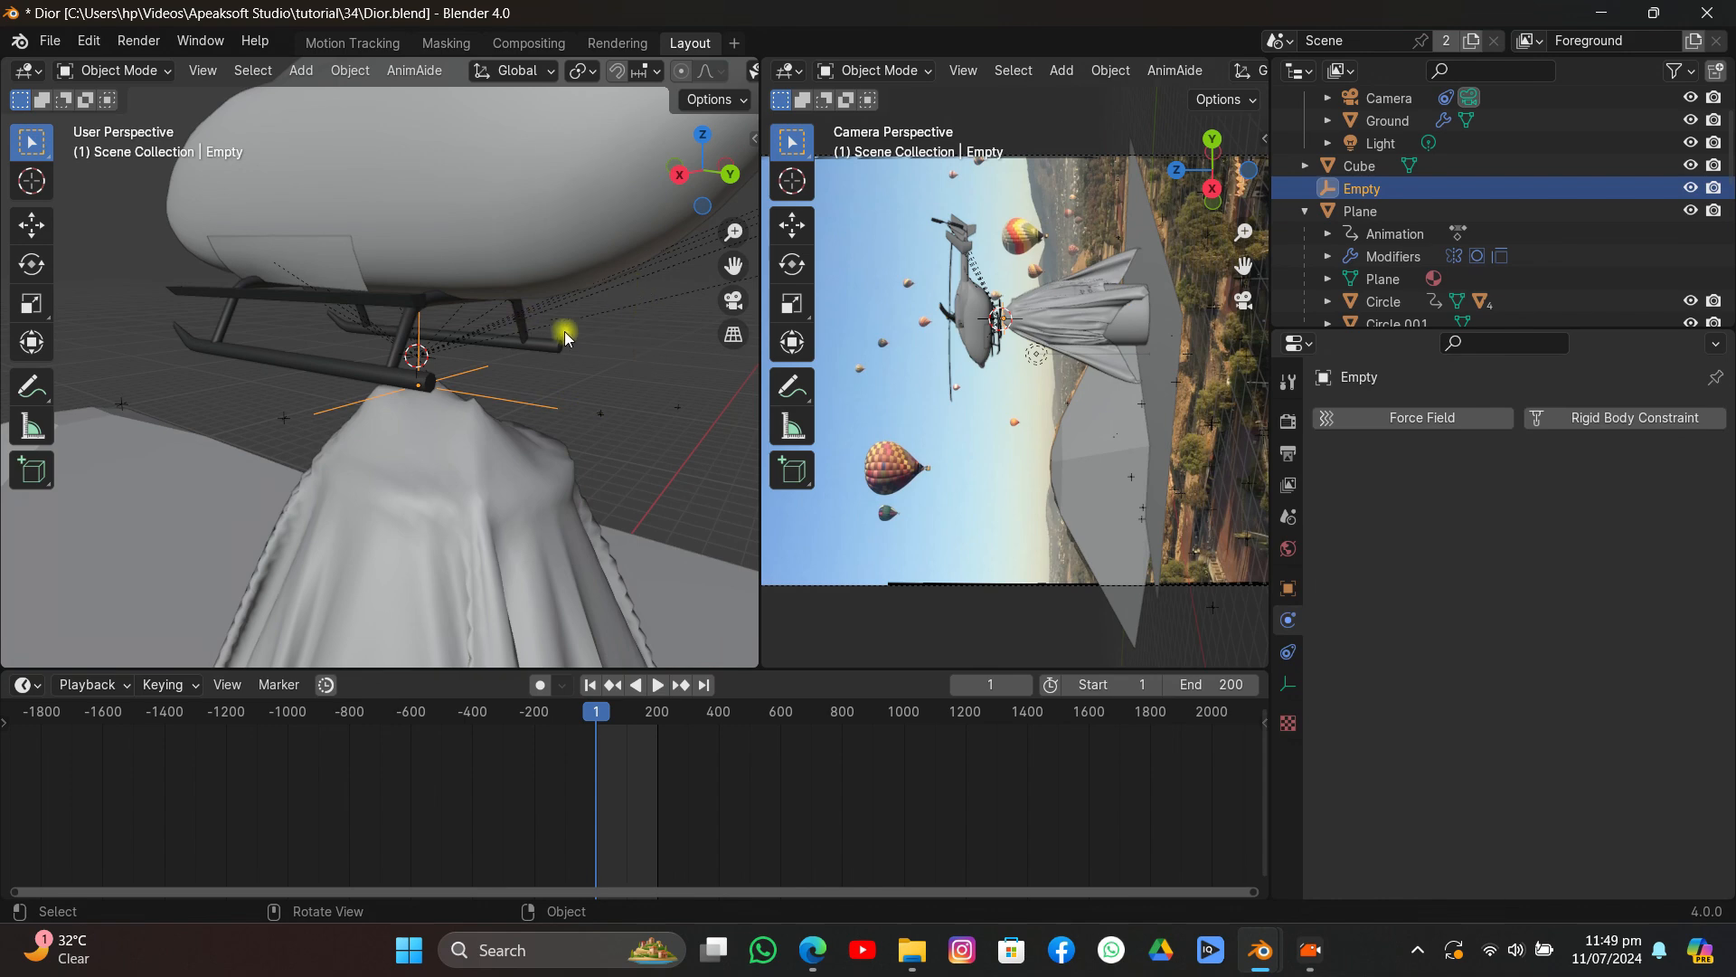
Undo the recent edits step by step, back to the unbaked cloth in Object Mode at frame 52.
{"action": "key", "text": "ctrl+z"}
{"action": "key", "text": "ctrl+z"}
{"action": "key", "text": "ctrl+z"}
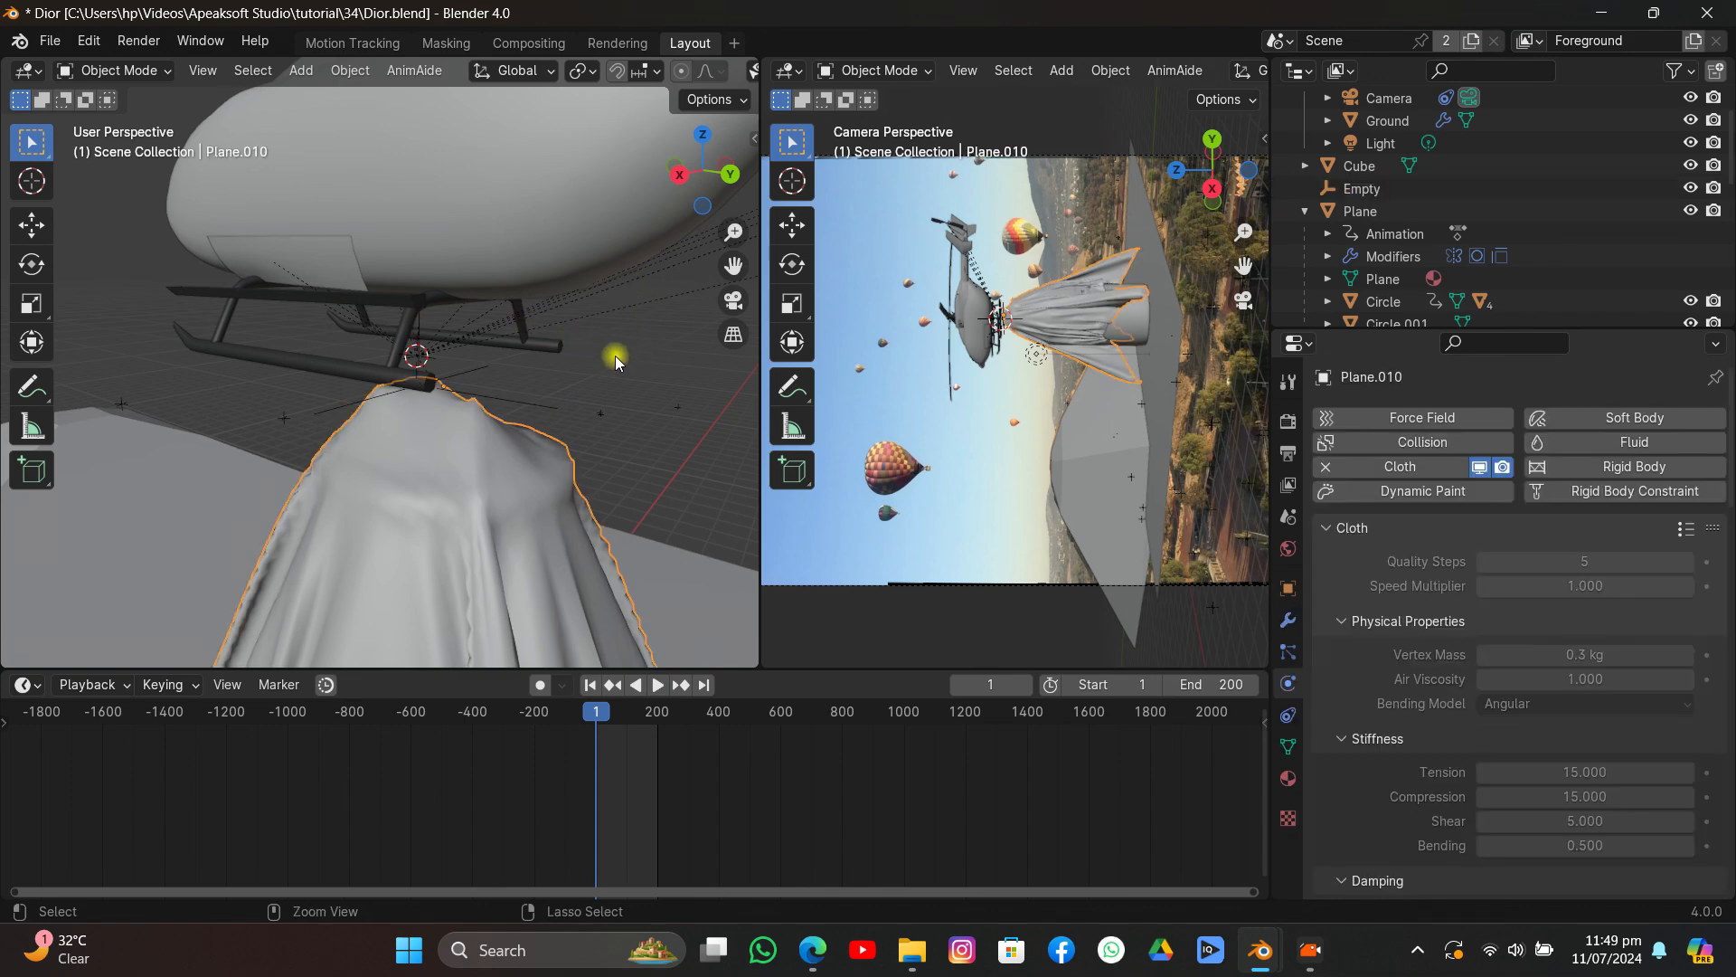
{"action": "key", "text": "ctrl+shift+z"}
{"action": "key", "text": "ctrl+shift+z"}
{"action": "key", "text": "ctrl+z"}
{"action": "key", "text": "ctrl+z"}
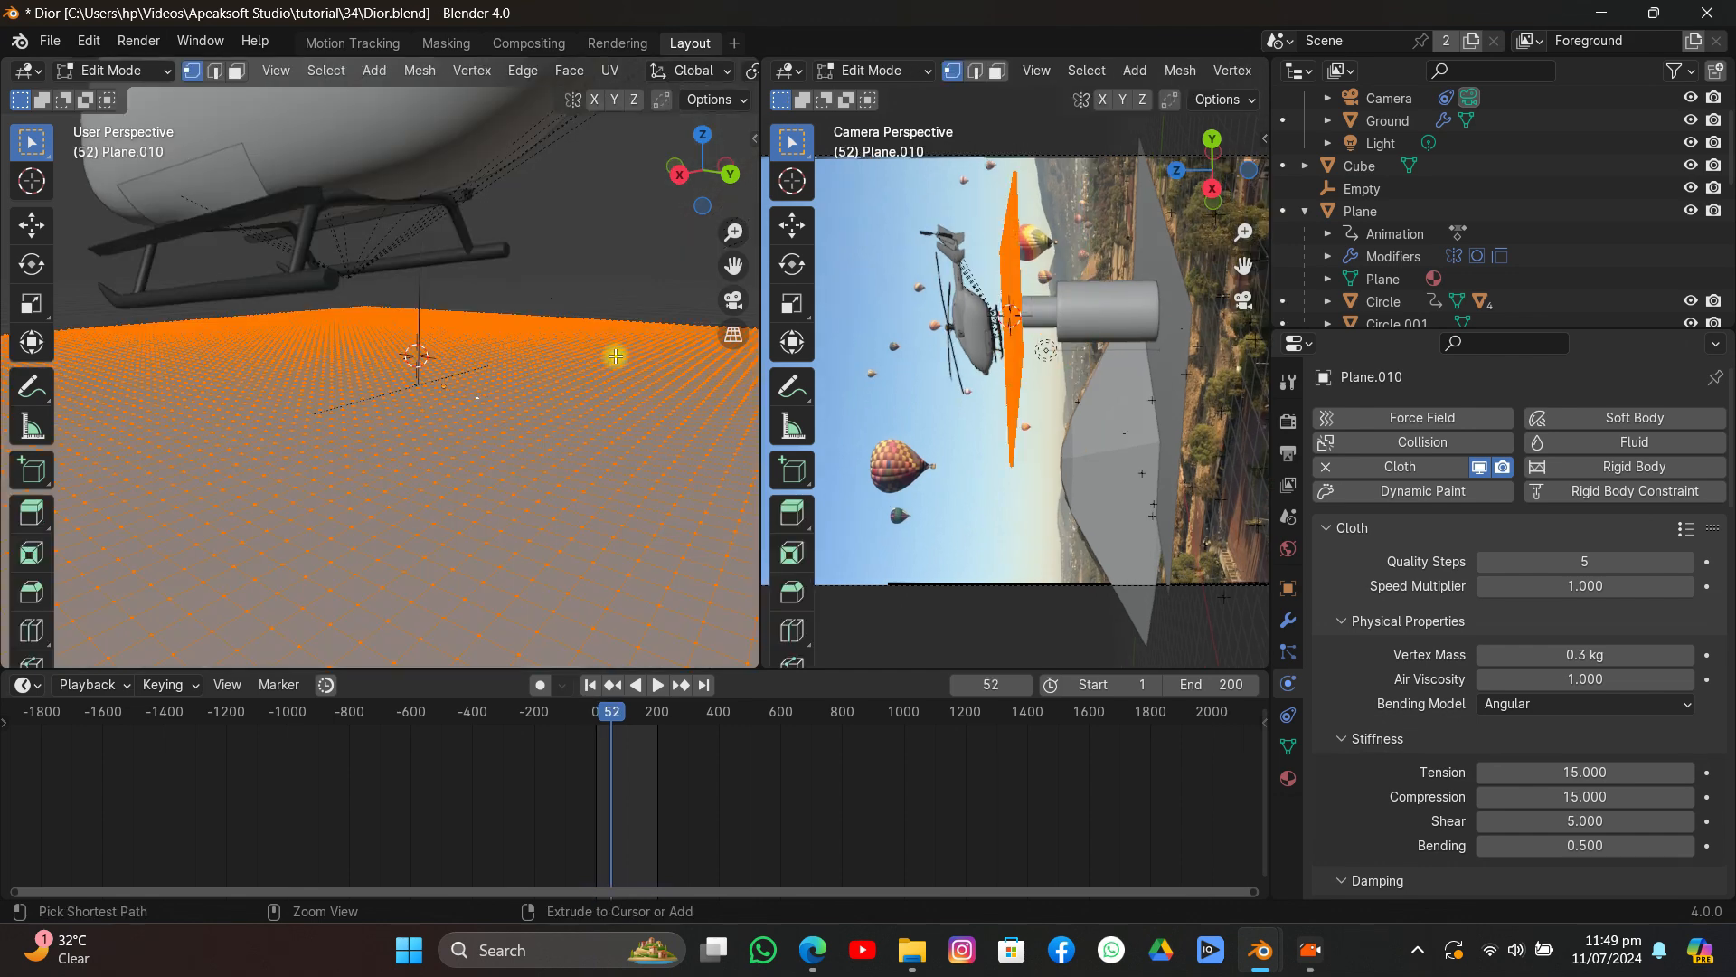
{"action": "key", "text": "ctrl+z"}
{"action": "key", "text": "ctrl+z"}
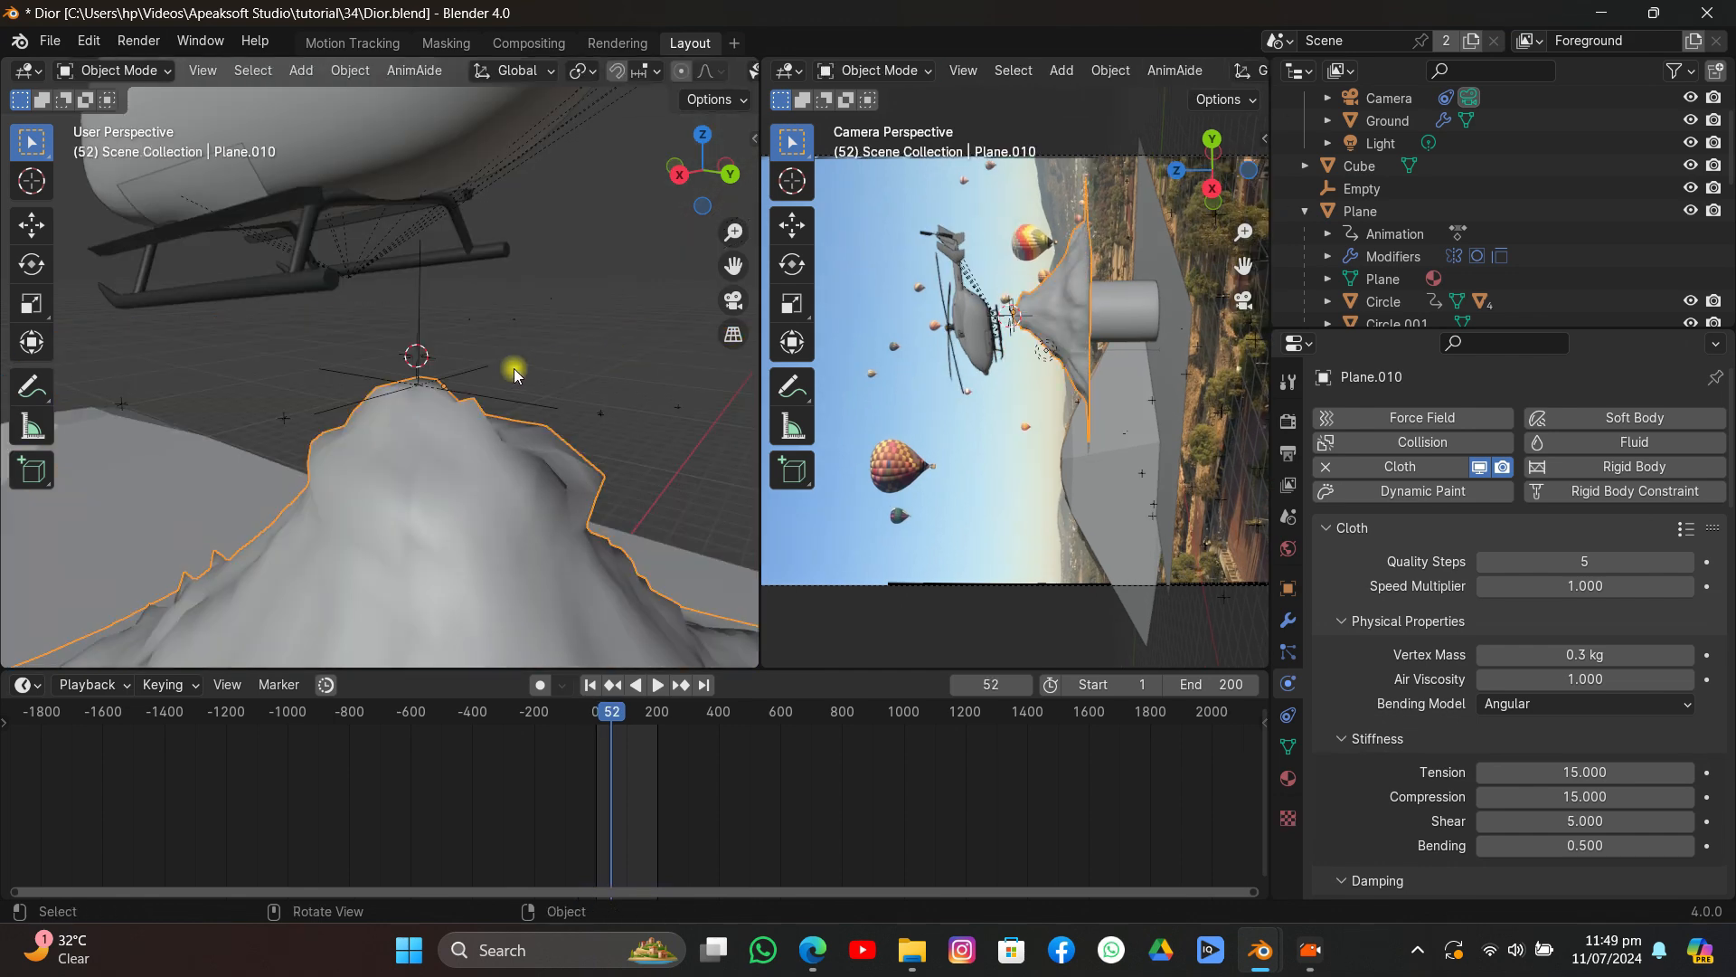
Parent the hook empty to the helicopter's body with Object (Keep Transform) and return to the first frame.
{"action": "left_click", "coordinate": [511, 398]}
{"action": "left_click", "coordinate": [485, 229], "text": "shift"}
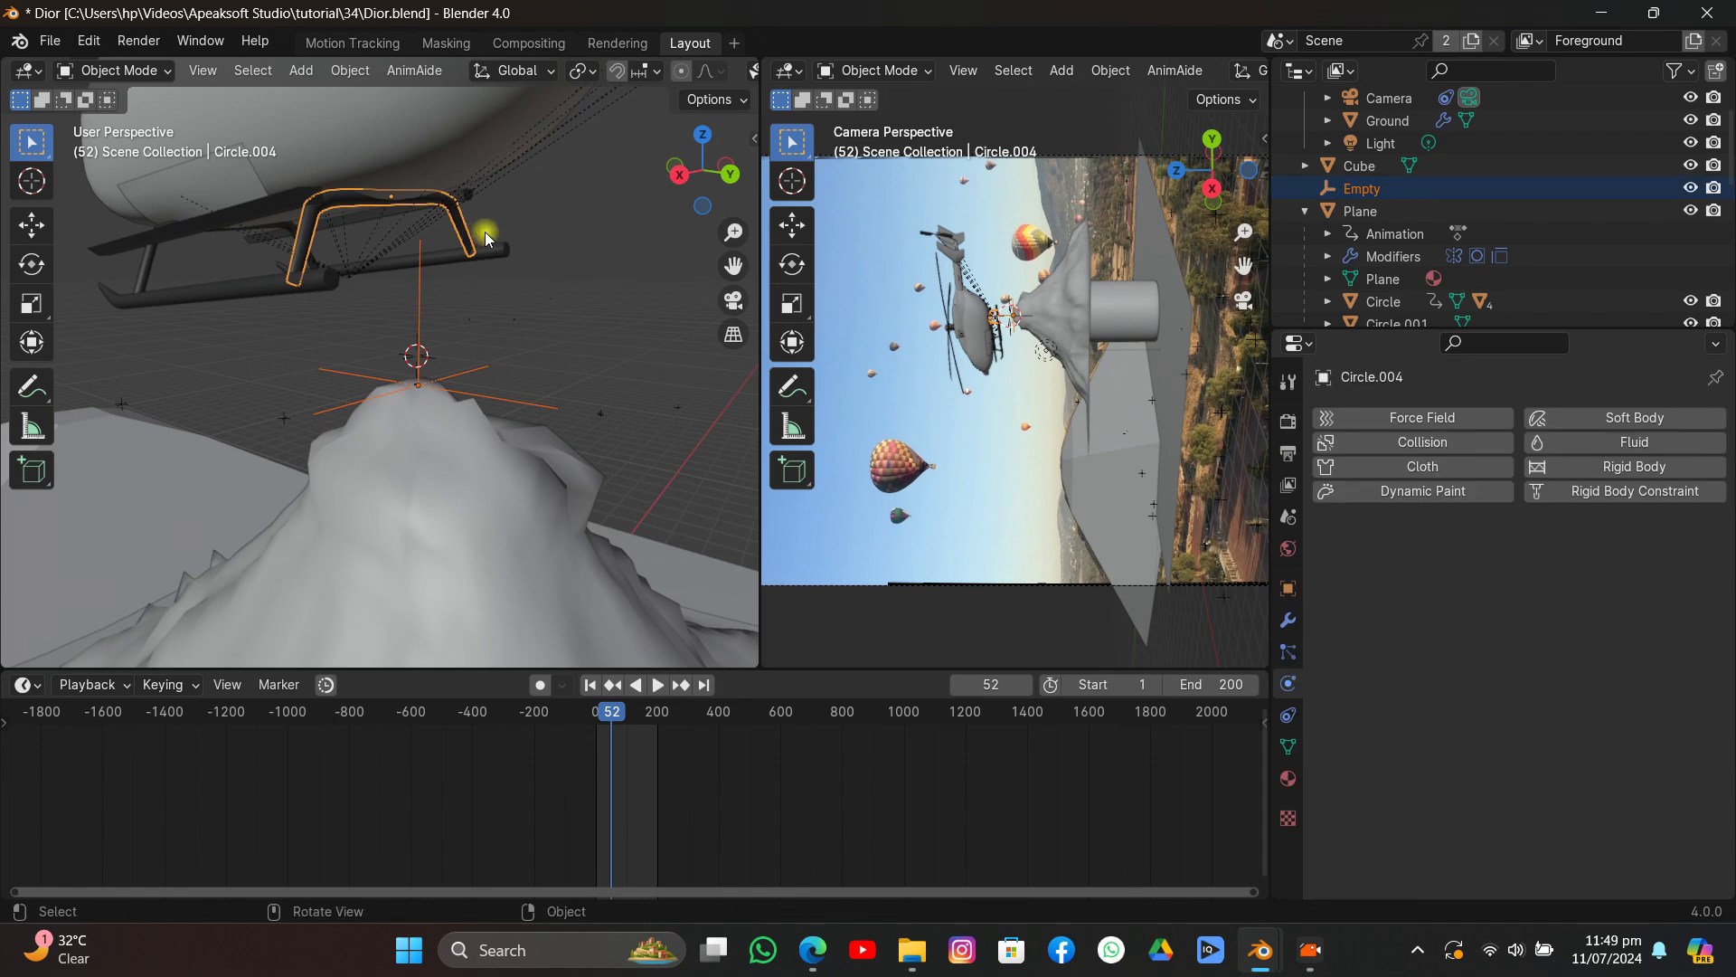
{"action": "left_click", "coordinate": [485, 230], "text": "shift"}
{"action": "left_click", "coordinate": [429, 135], "text": "shift"}
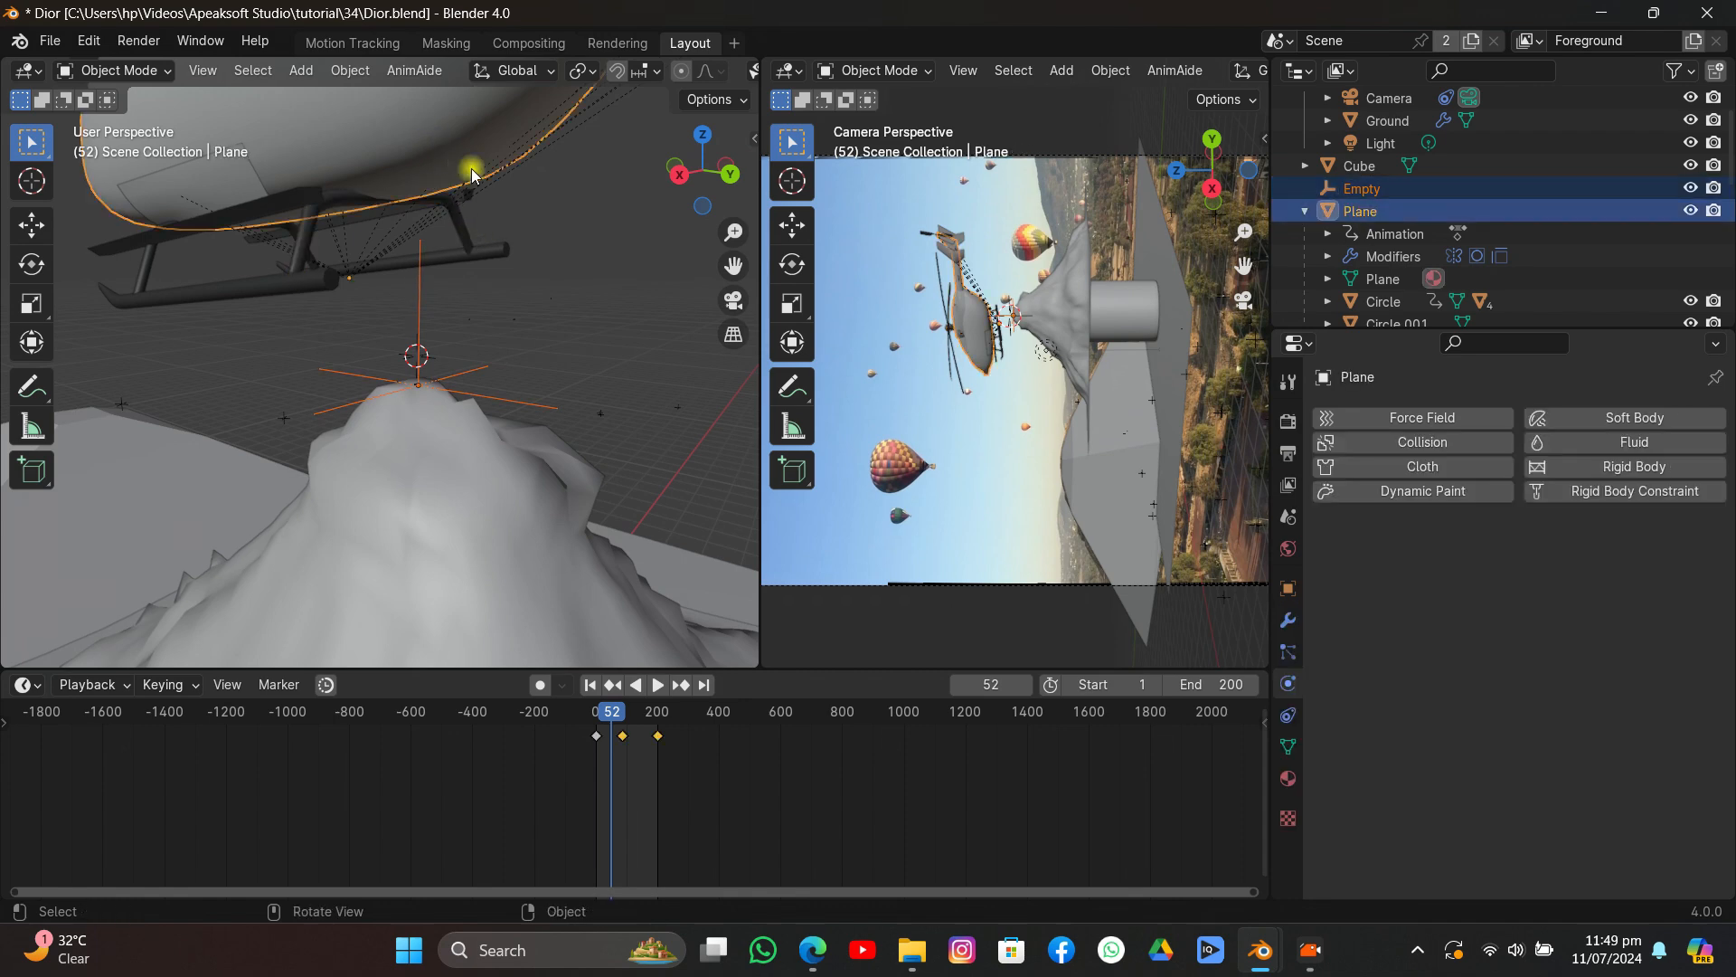
{"action": "key", "text": "ctrl+p"}
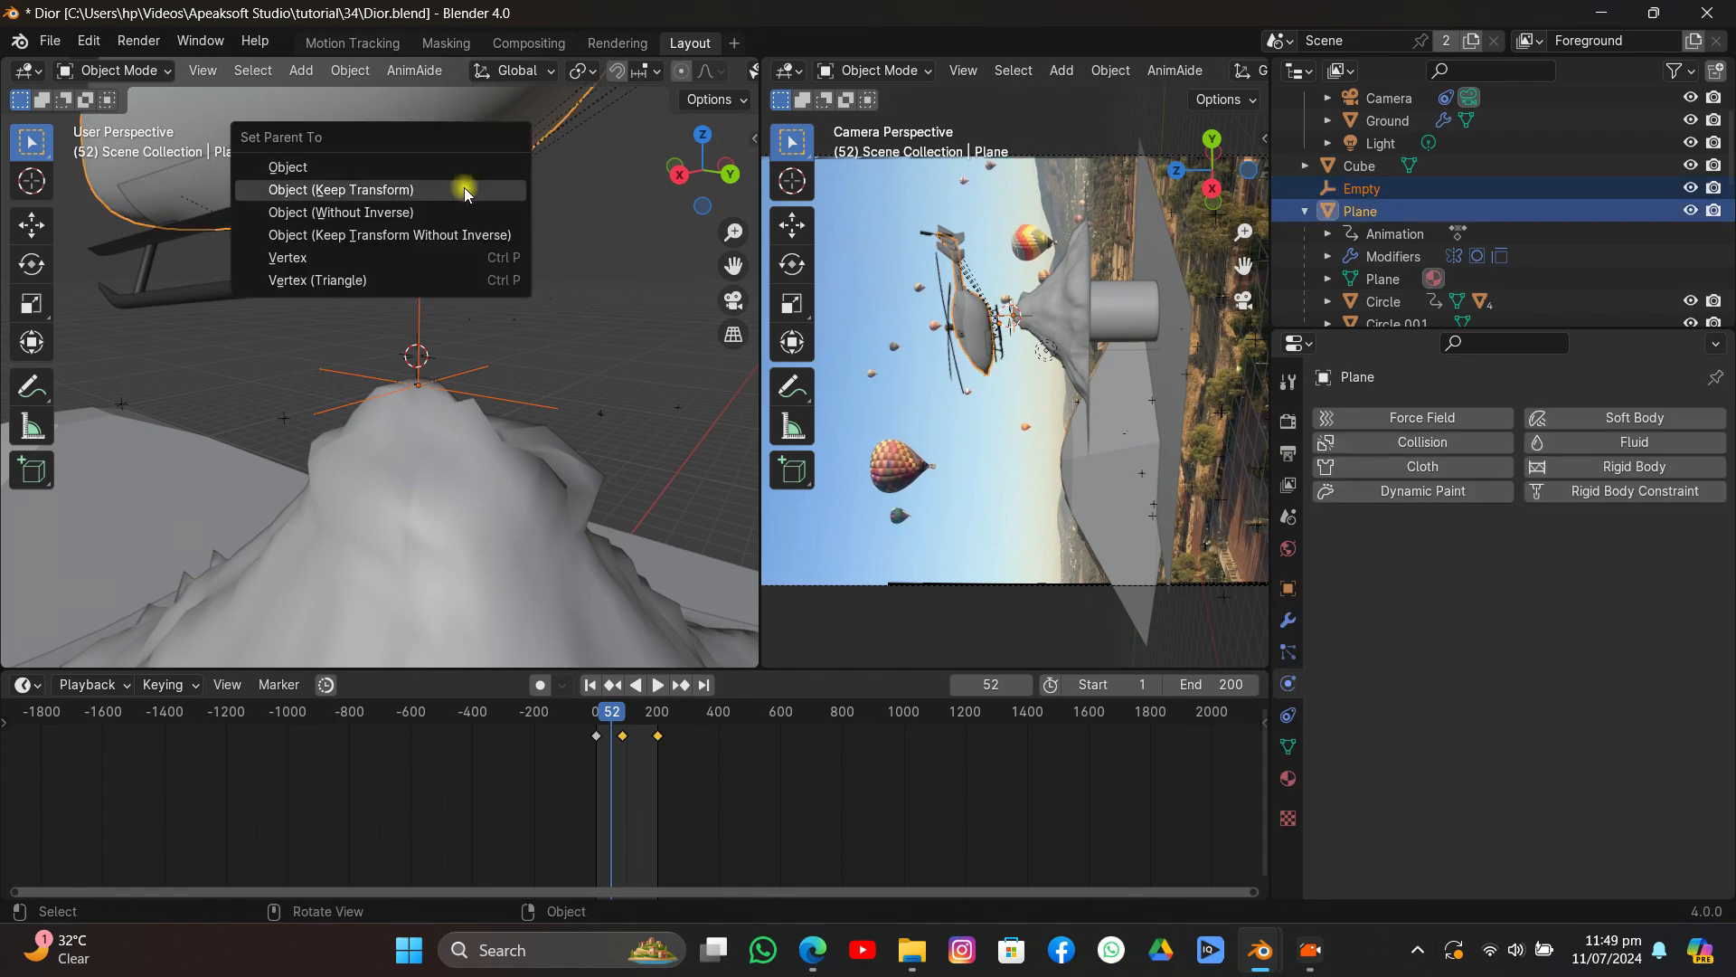
{"action": "left_click", "coordinate": [435, 193]}
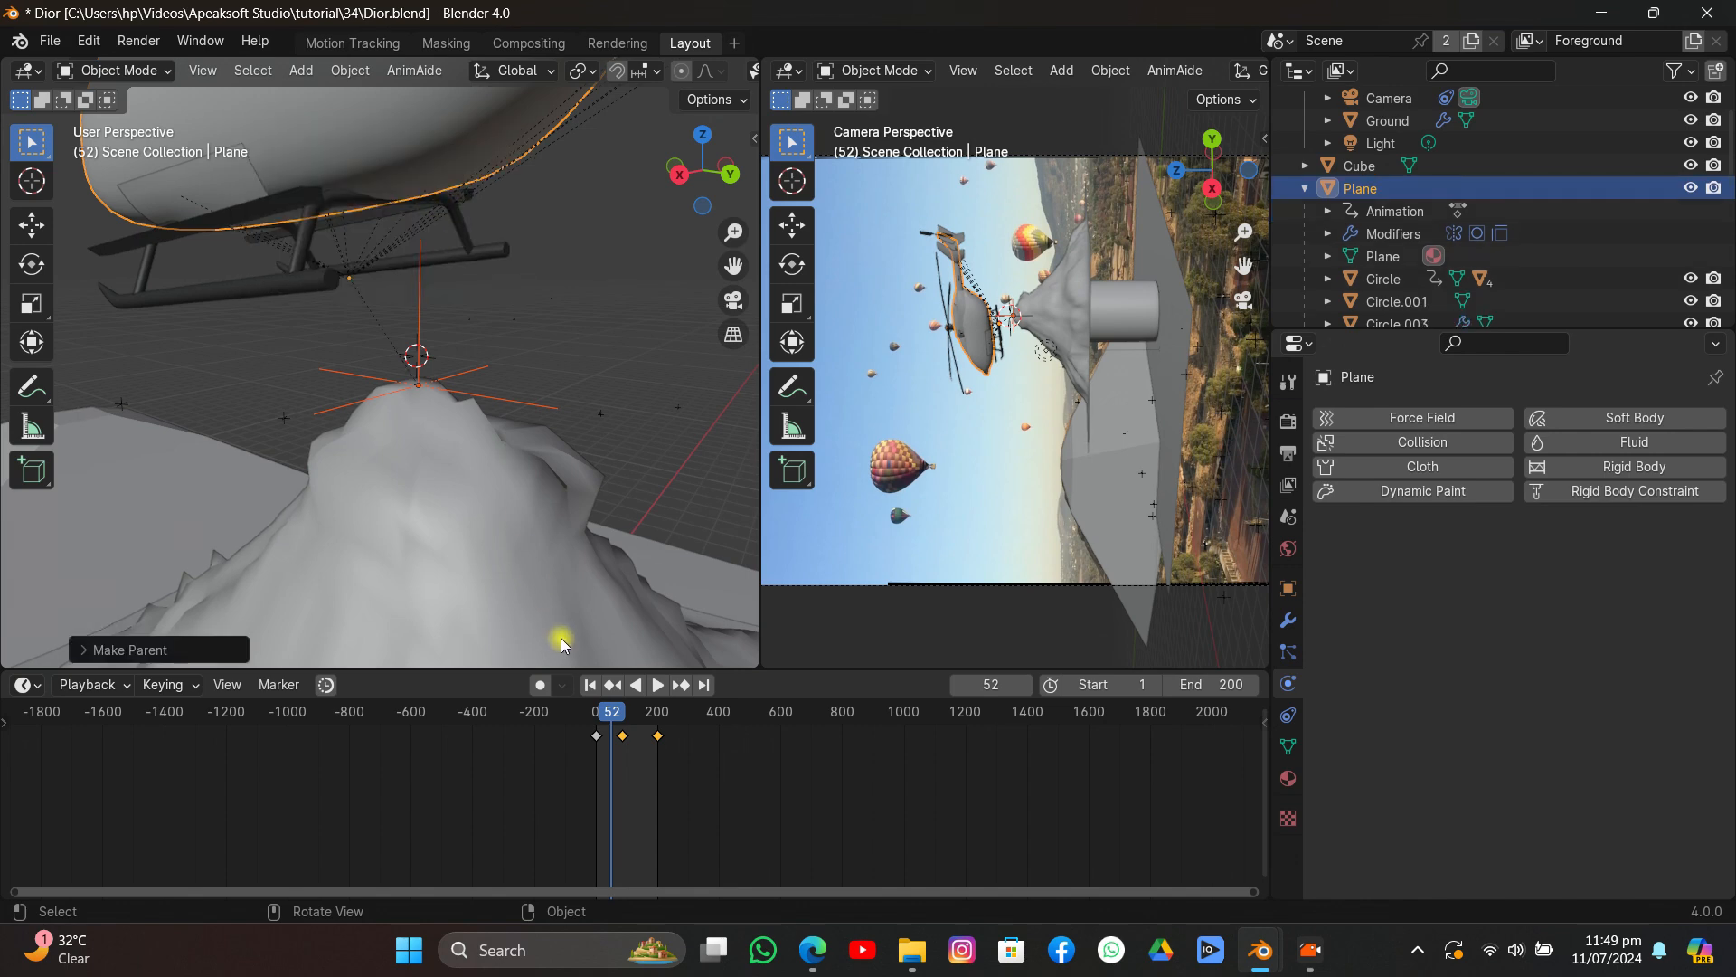
{"action": "left_click", "coordinate": [587, 684]}
{"action": "scroll", "coordinate": [520, 457], "scroll_direction": "down", "scroll_amount": 5}
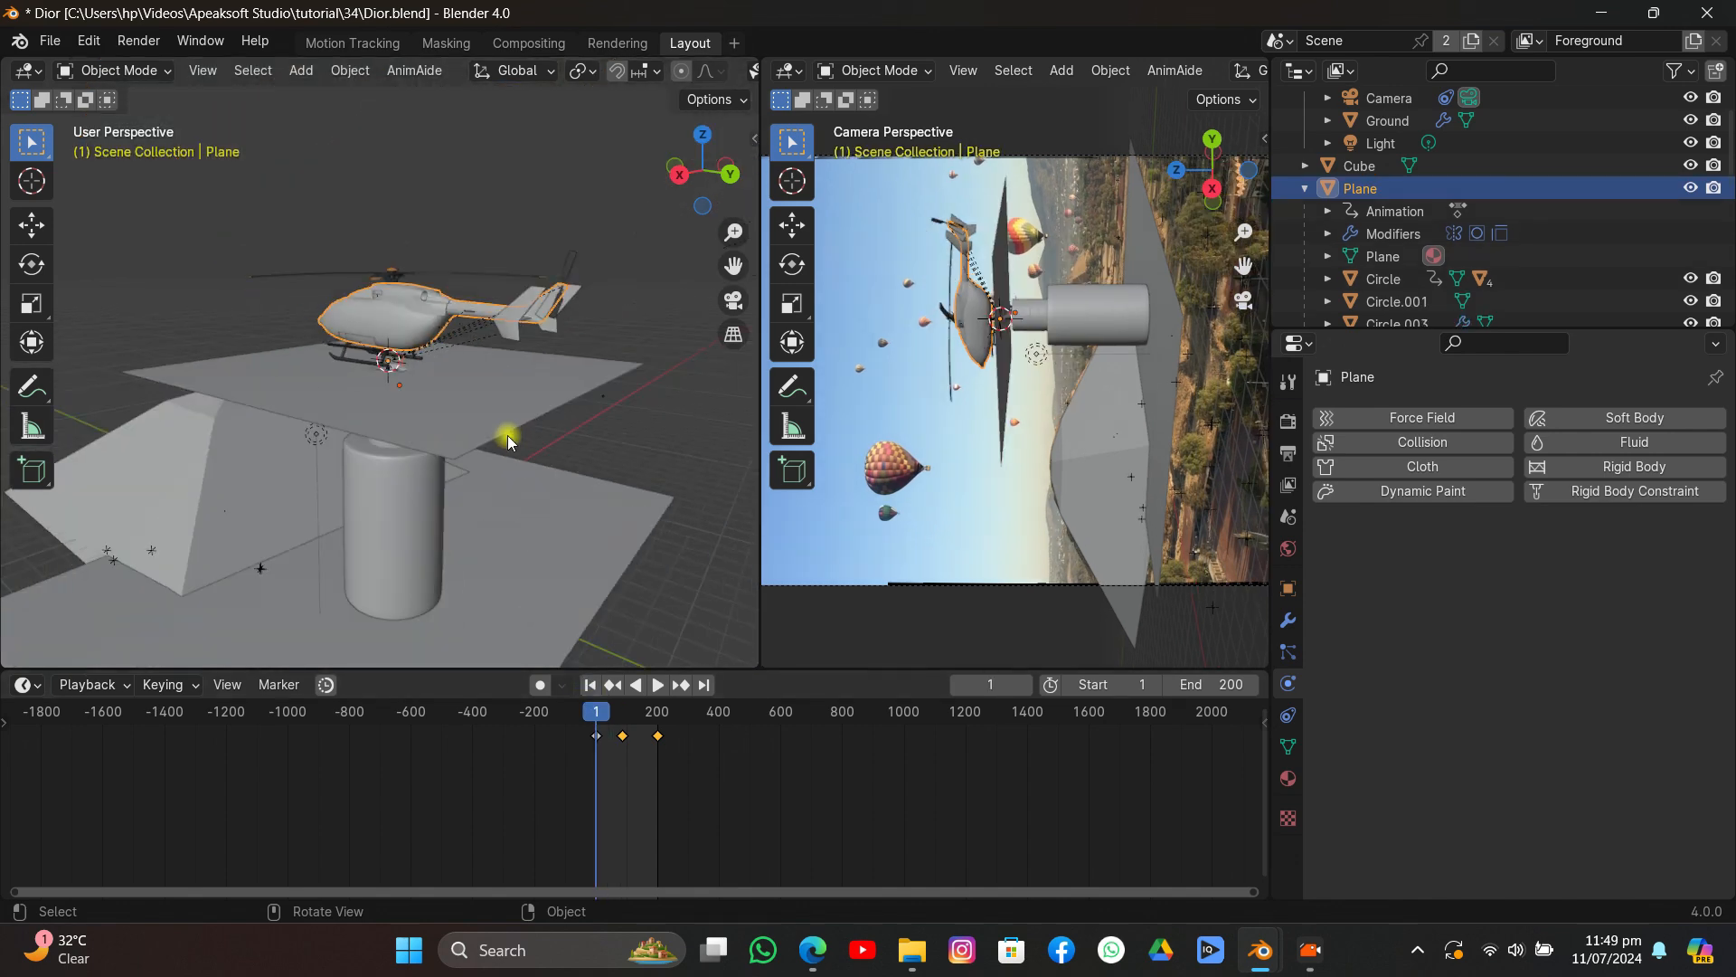
Set the cloth plane's cache to start the simulation at -80 and end at 200, and save the file.
{"action": "left_click", "coordinate": [534, 438]}
{"action": "scroll", "coordinate": [1569, 570], "scroll_direction": "down", "scroll_amount": 12}
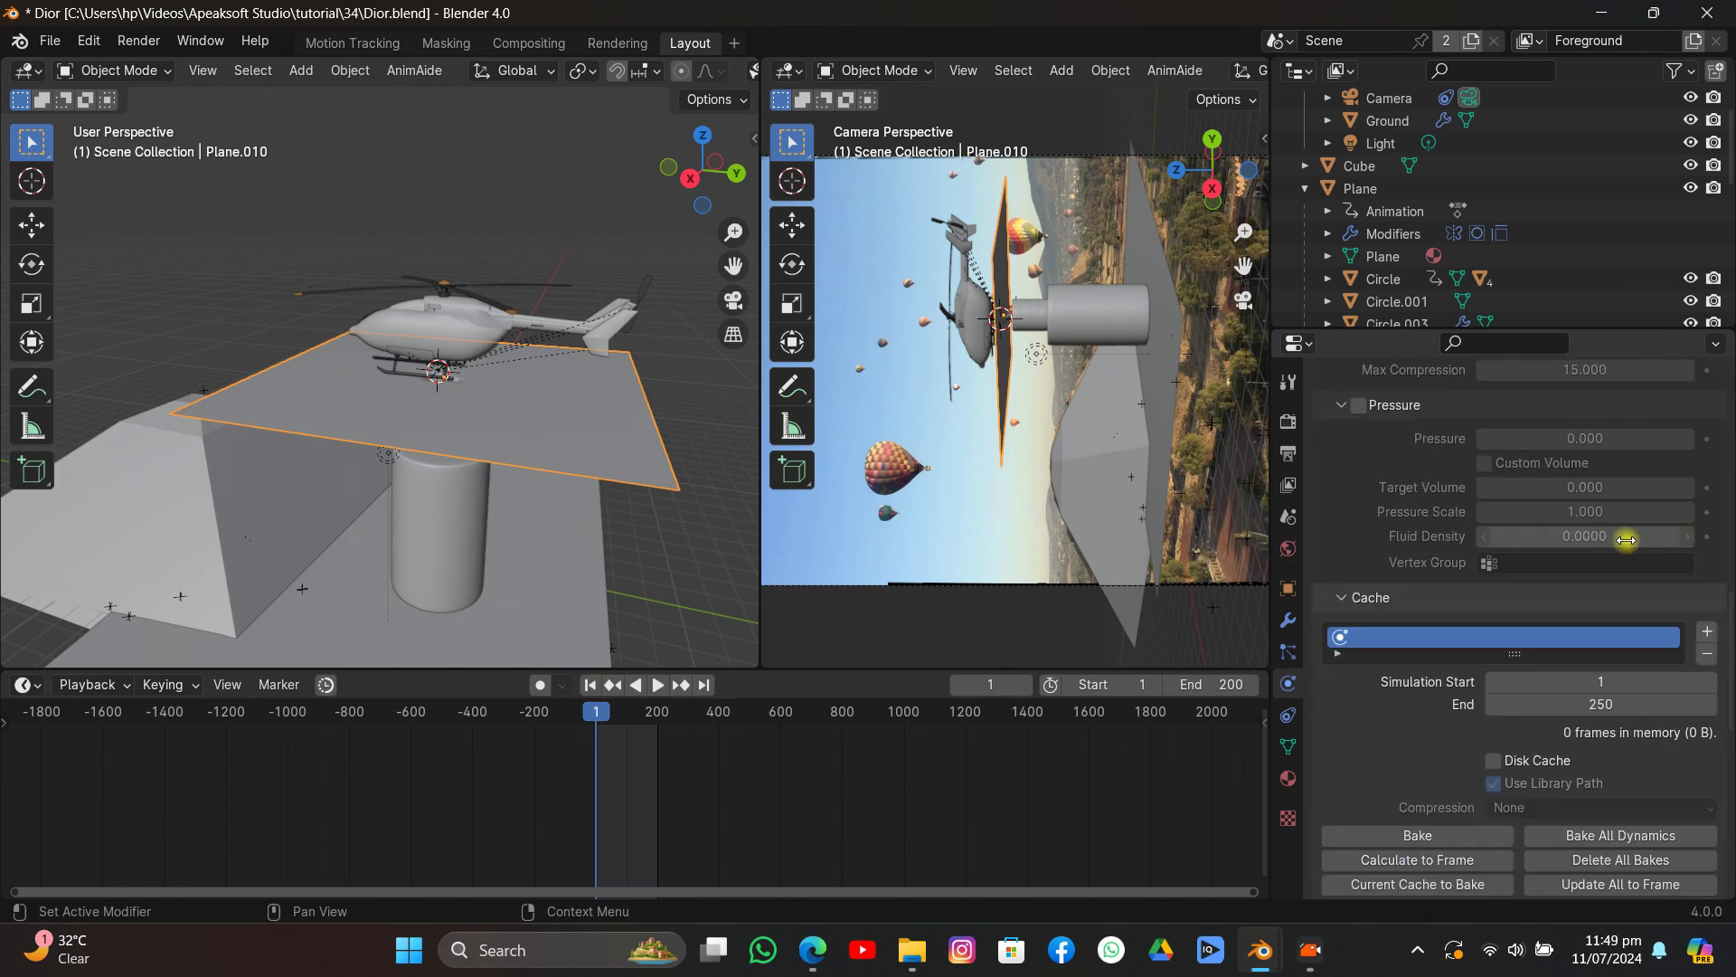
{"action": "left_click", "coordinate": [1570, 546]}
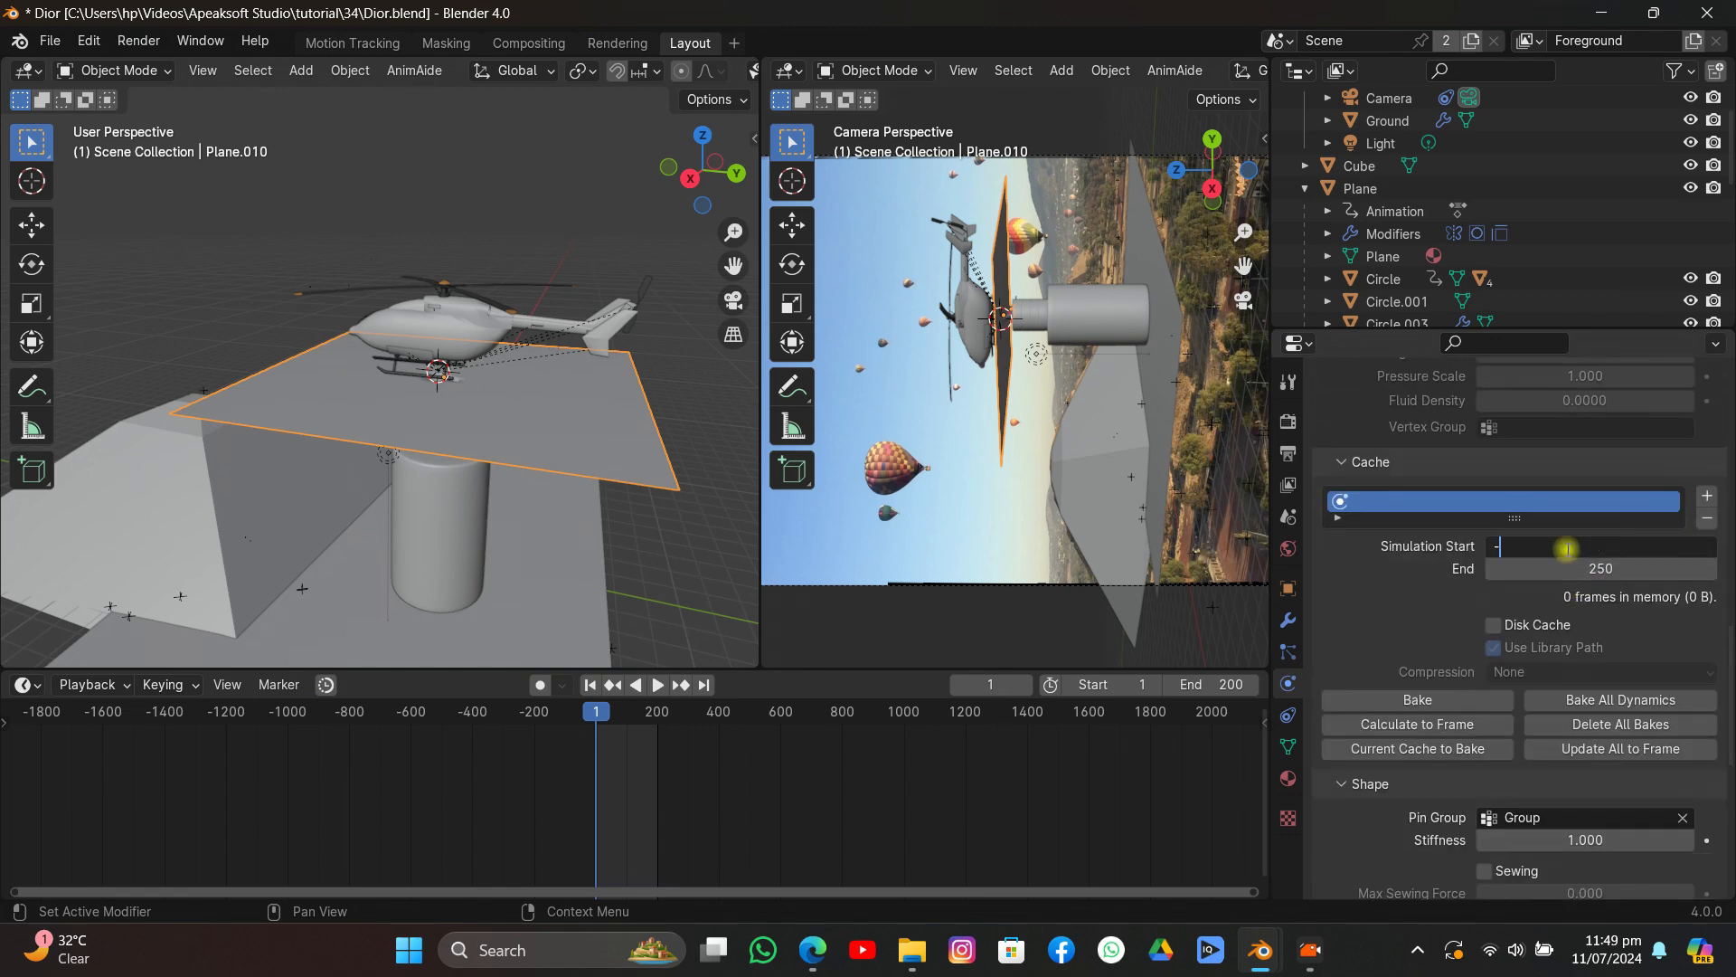
{"action": "type", "text": "-80"}
{"action": "key", "text": "Return"}
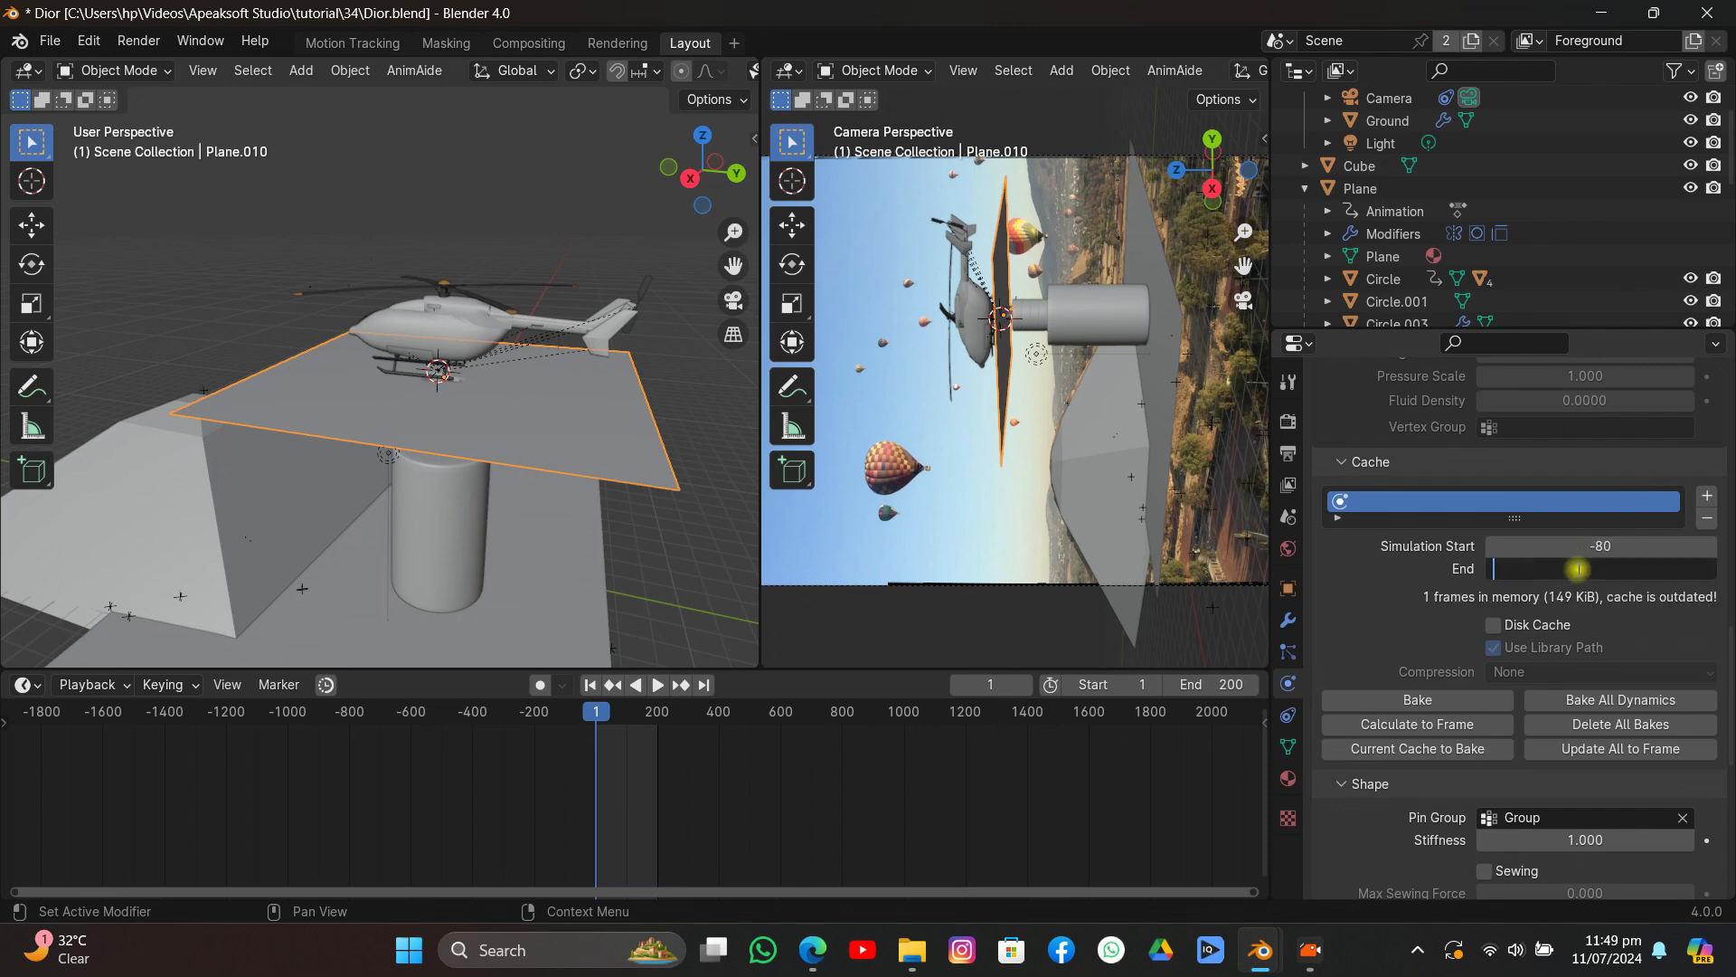
{"action": "key", "text": "Return"}
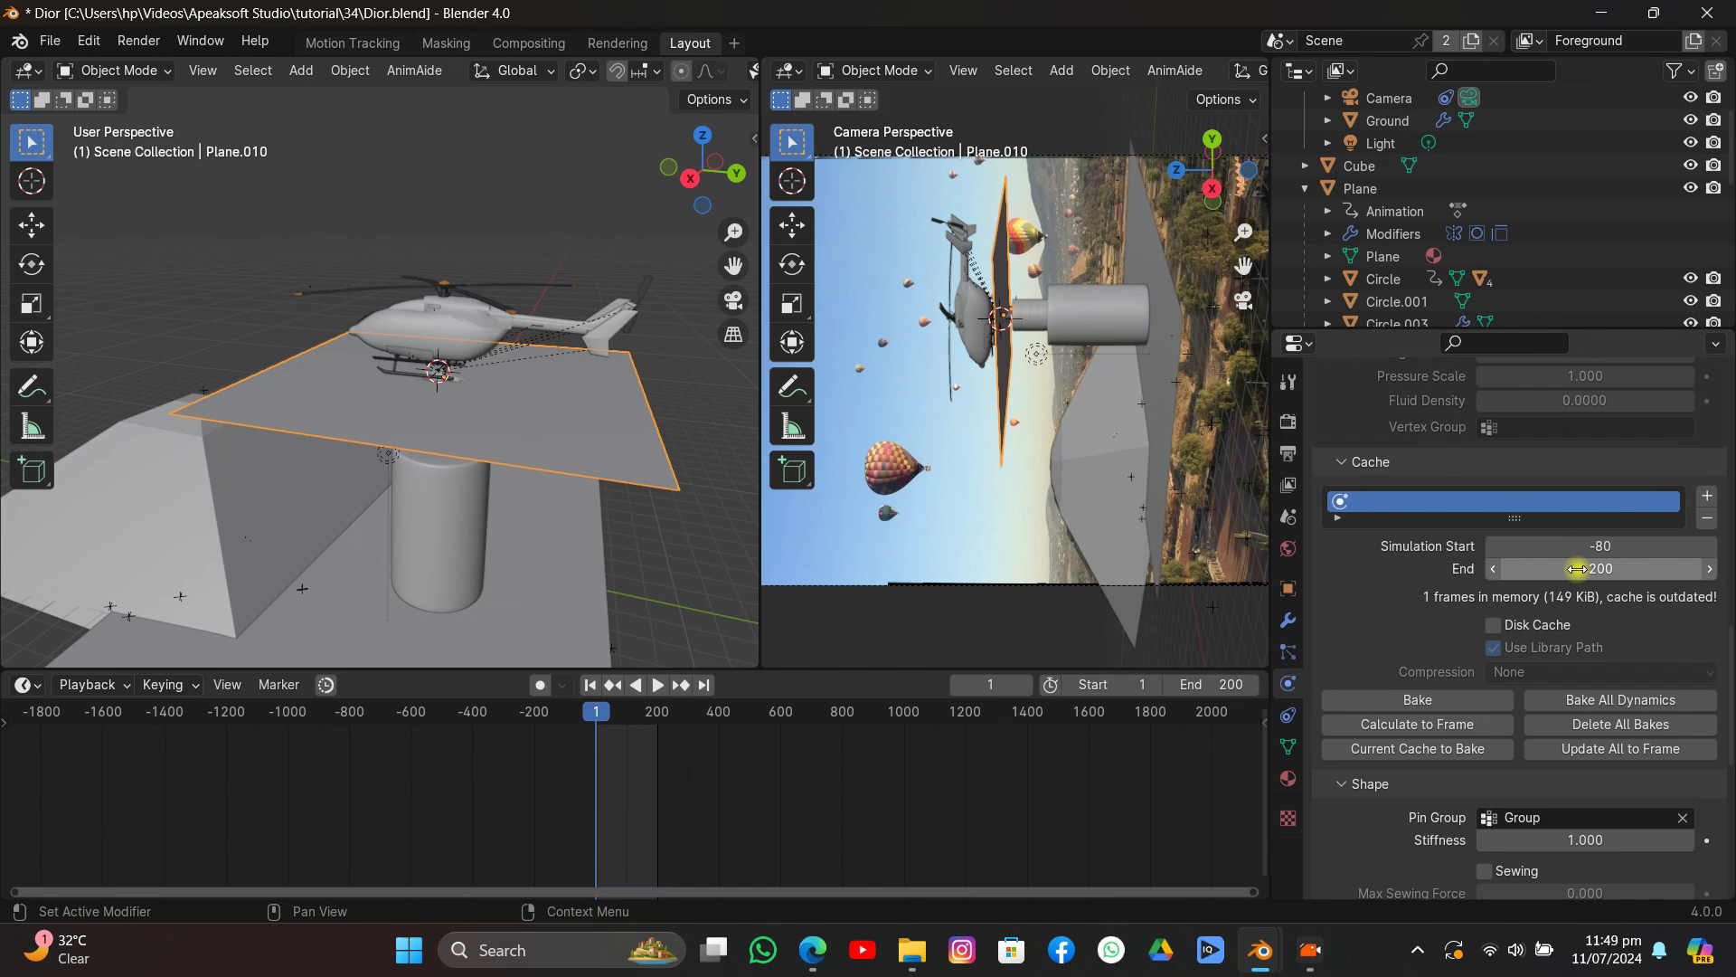
{"action": "key", "text": "ctrl+s"}
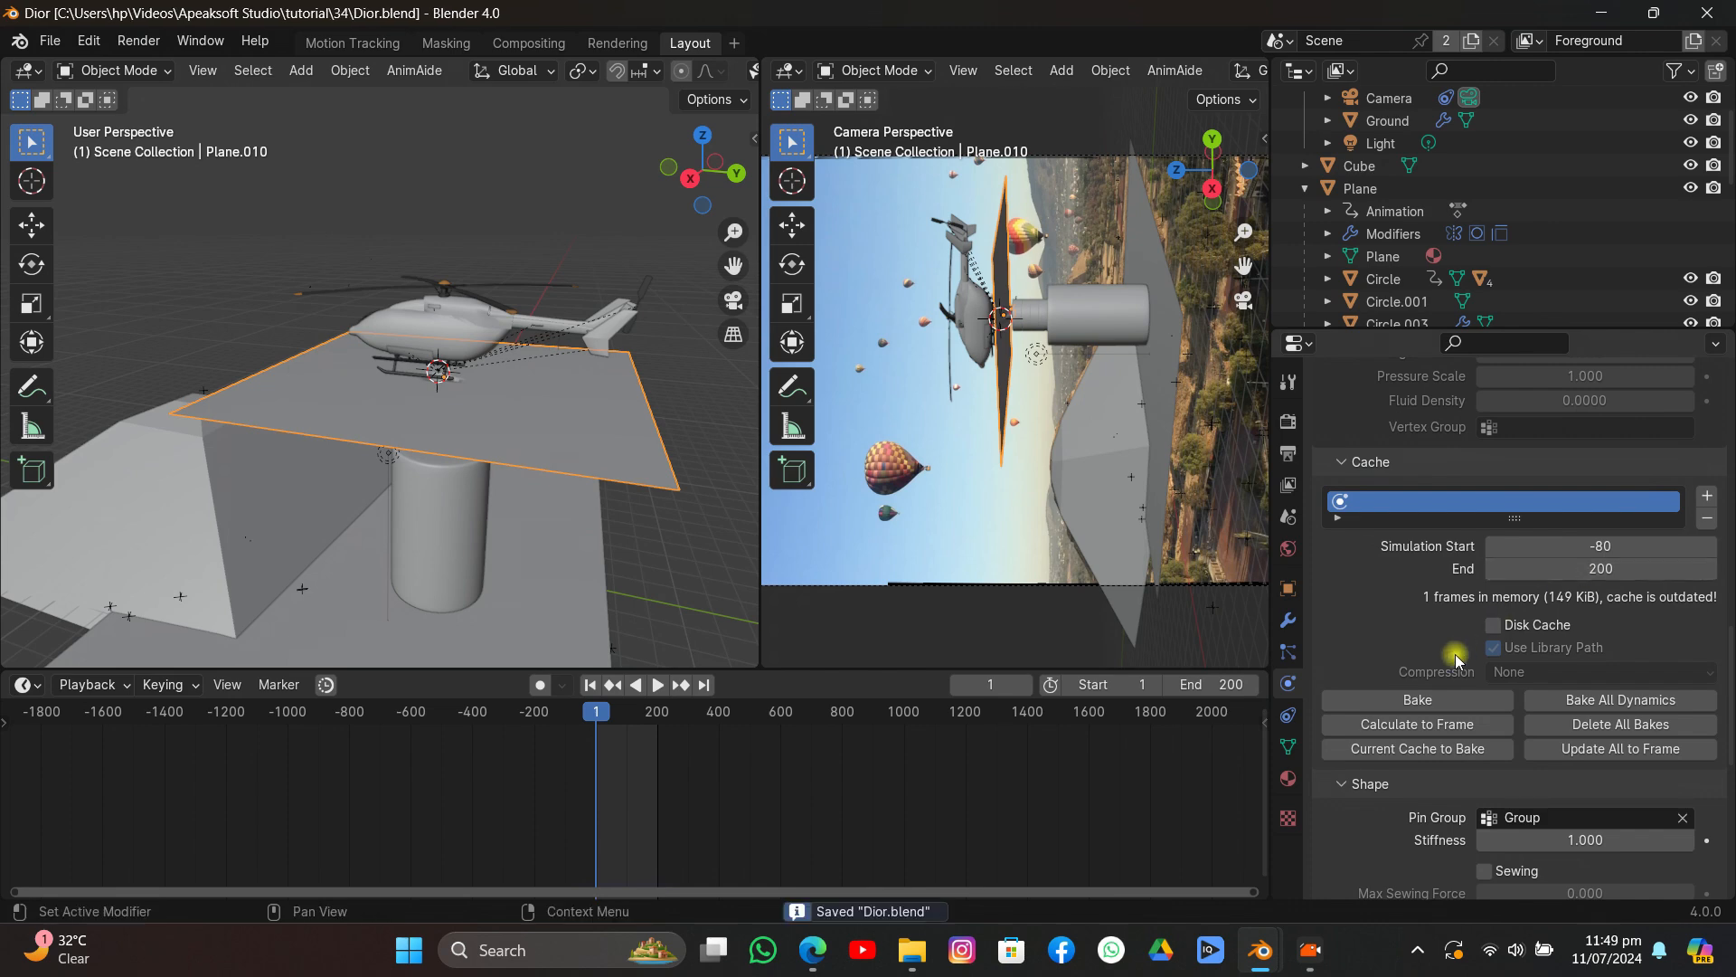
Bake the cloth simulation of the plane below the helicopter.
{"action": "left_click", "coordinate": [1441, 700]}
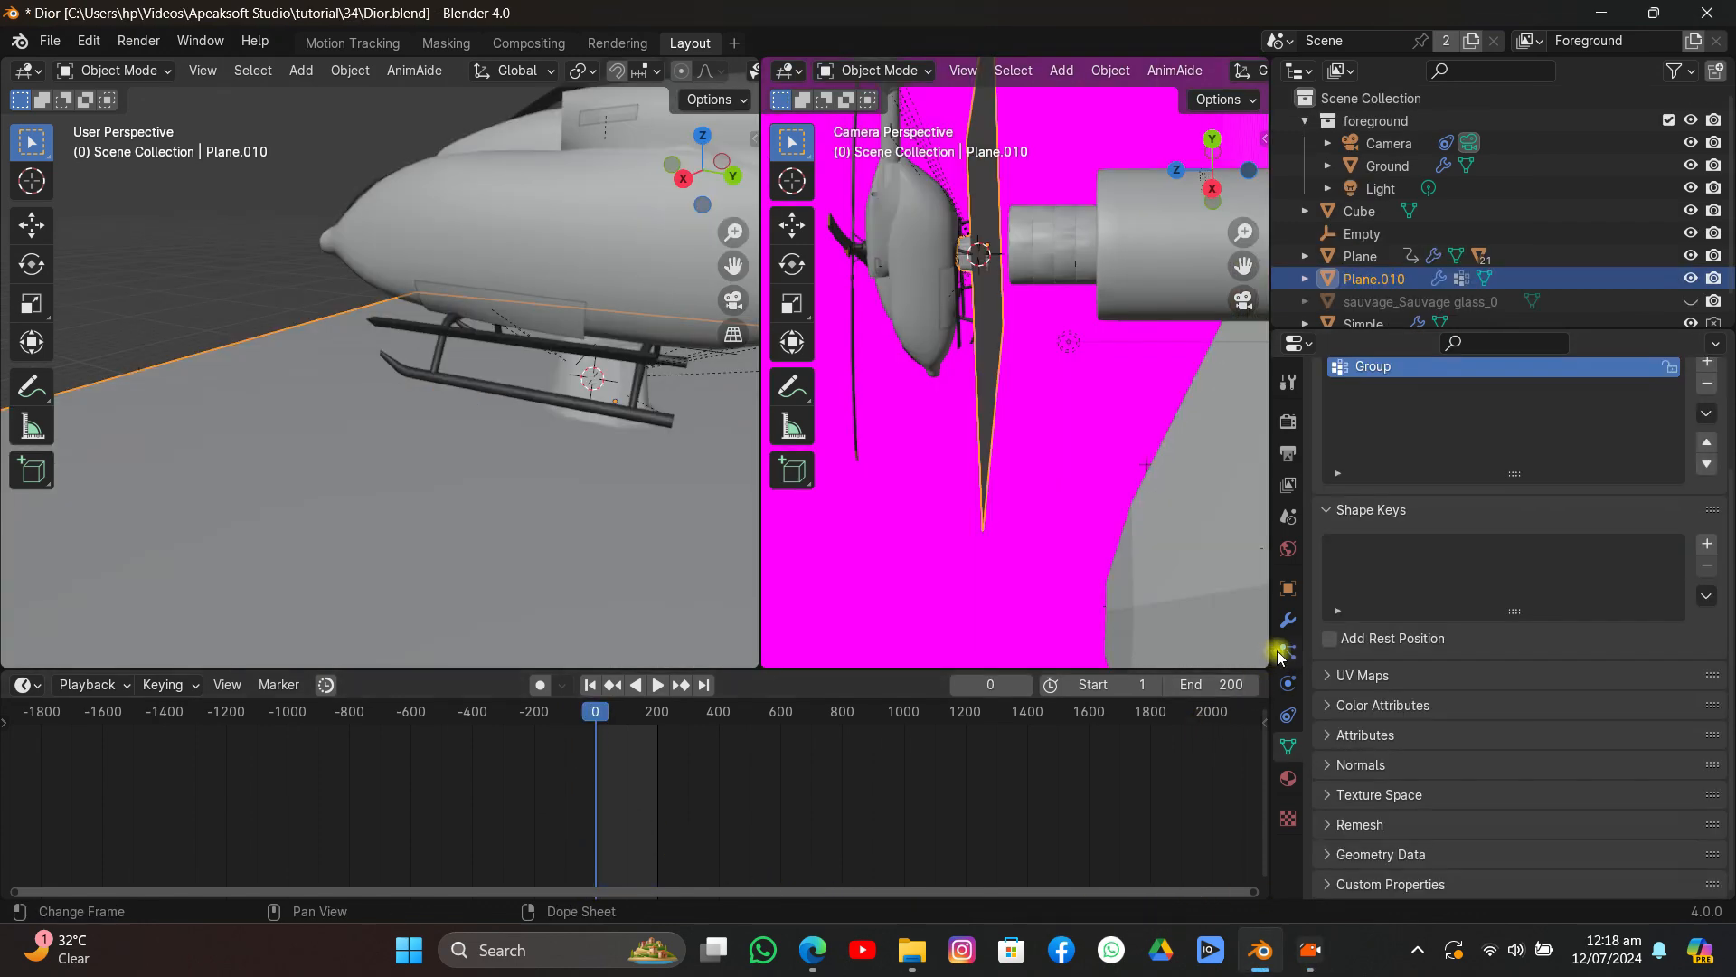
{"action": "left_click", "coordinate": [1289, 685]}
{"action": "scroll", "coordinate": [1410, 633], "scroll_direction": "down", "scroll_amount": 4}
{"action": "scroll", "coordinate": [1413, 628], "scroll_direction": "down", "scroll_amount": 10}
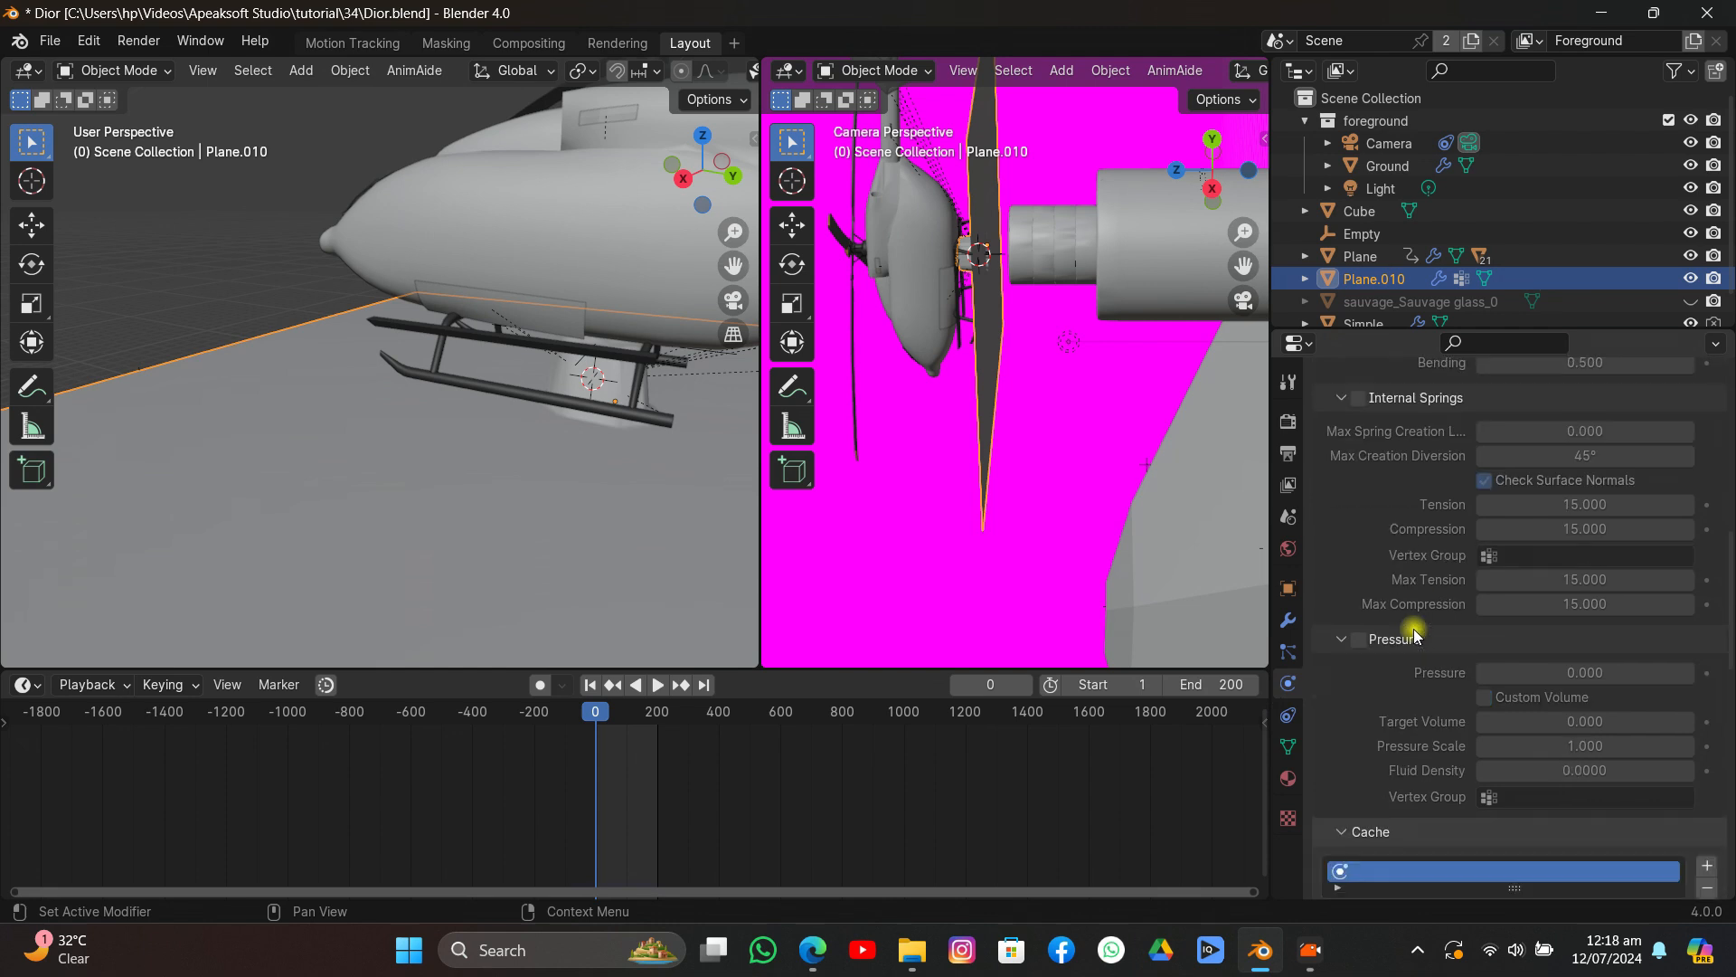
{"action": "left_click", "coordinate": [1465, 797]}
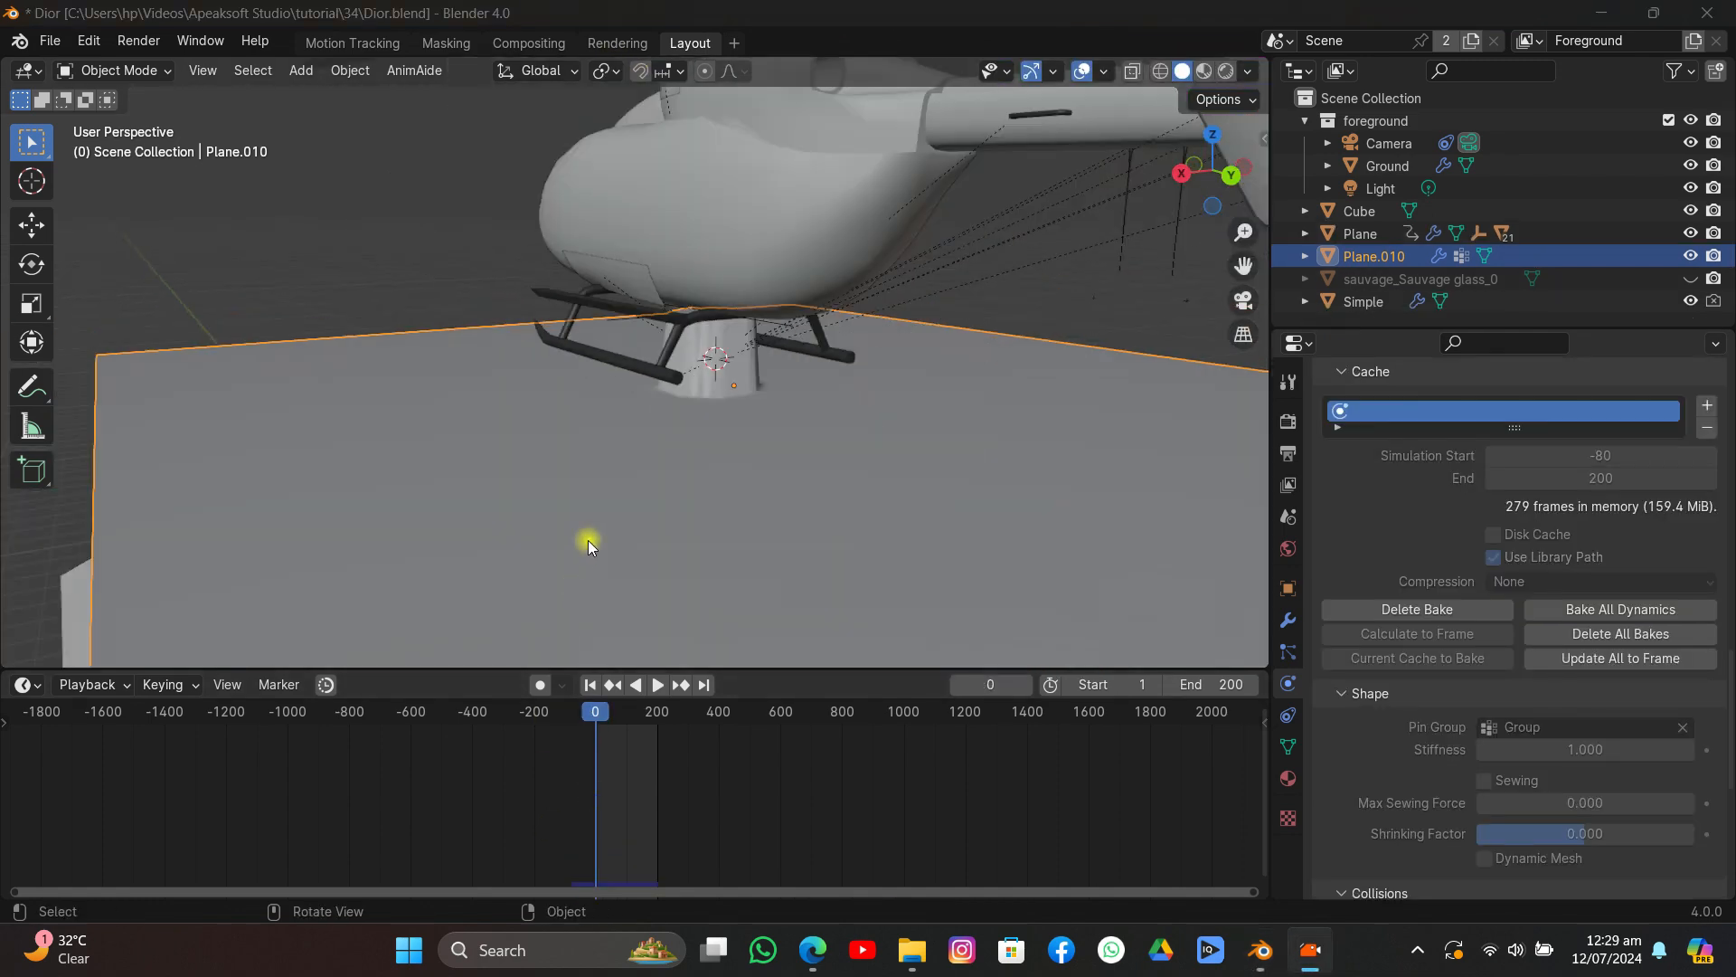
Review the cloth's modifier stack and play the baked animation from the first frame through the camera.
{"action": "scroll", "coordinate": [589, 529], "scroll_direction": "down", "scroll_amount": 5}
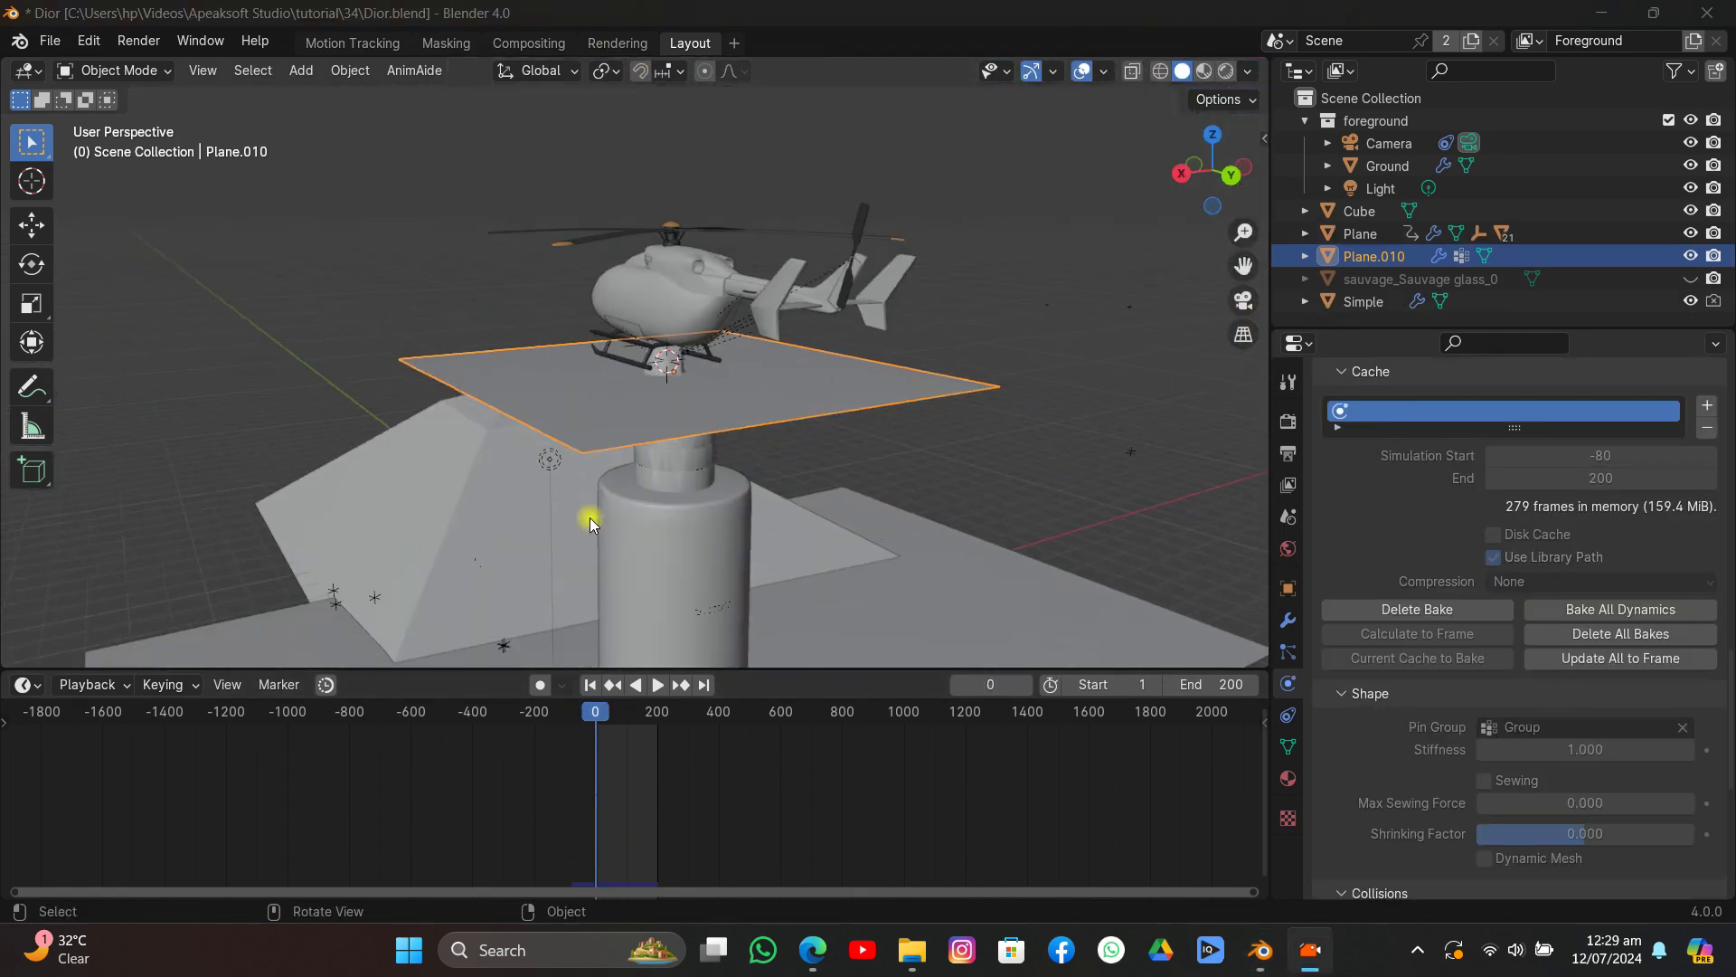
{"action": "middle_click_drag", "start_coordinate": [590, 517], "coordinate": [812, 555]}
{"action": "left_click", "coordinate": [1292, 621]}
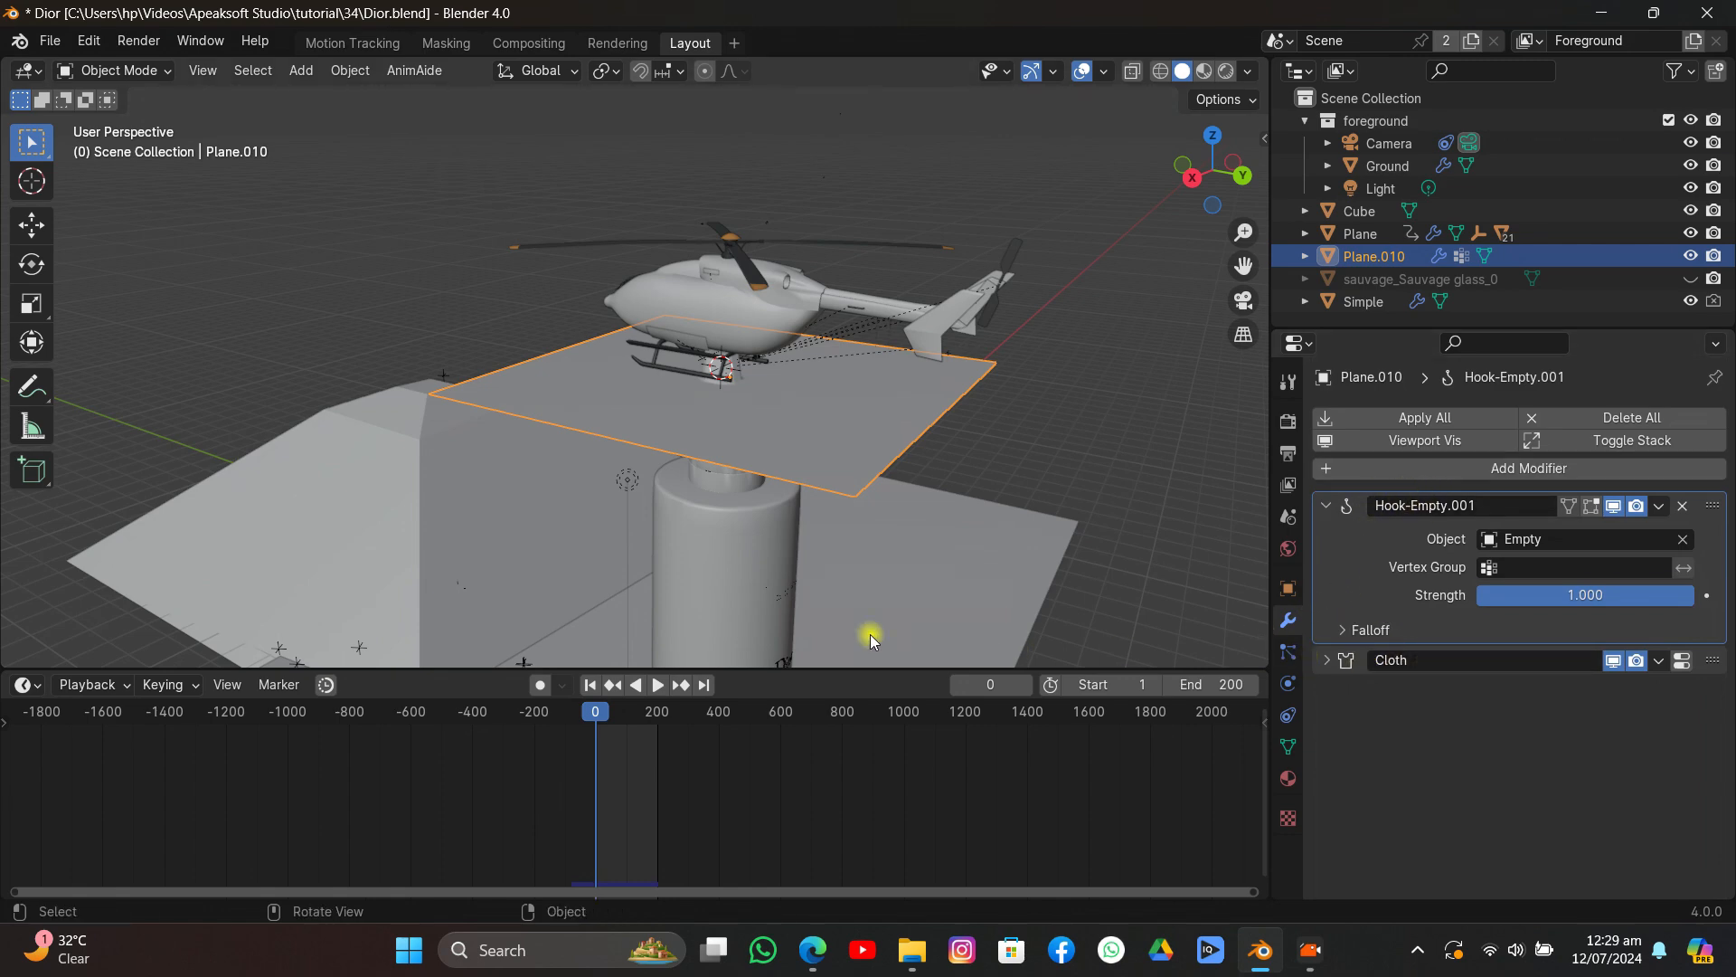
{"action": "left_click", "coordinate": [1243, 300]}
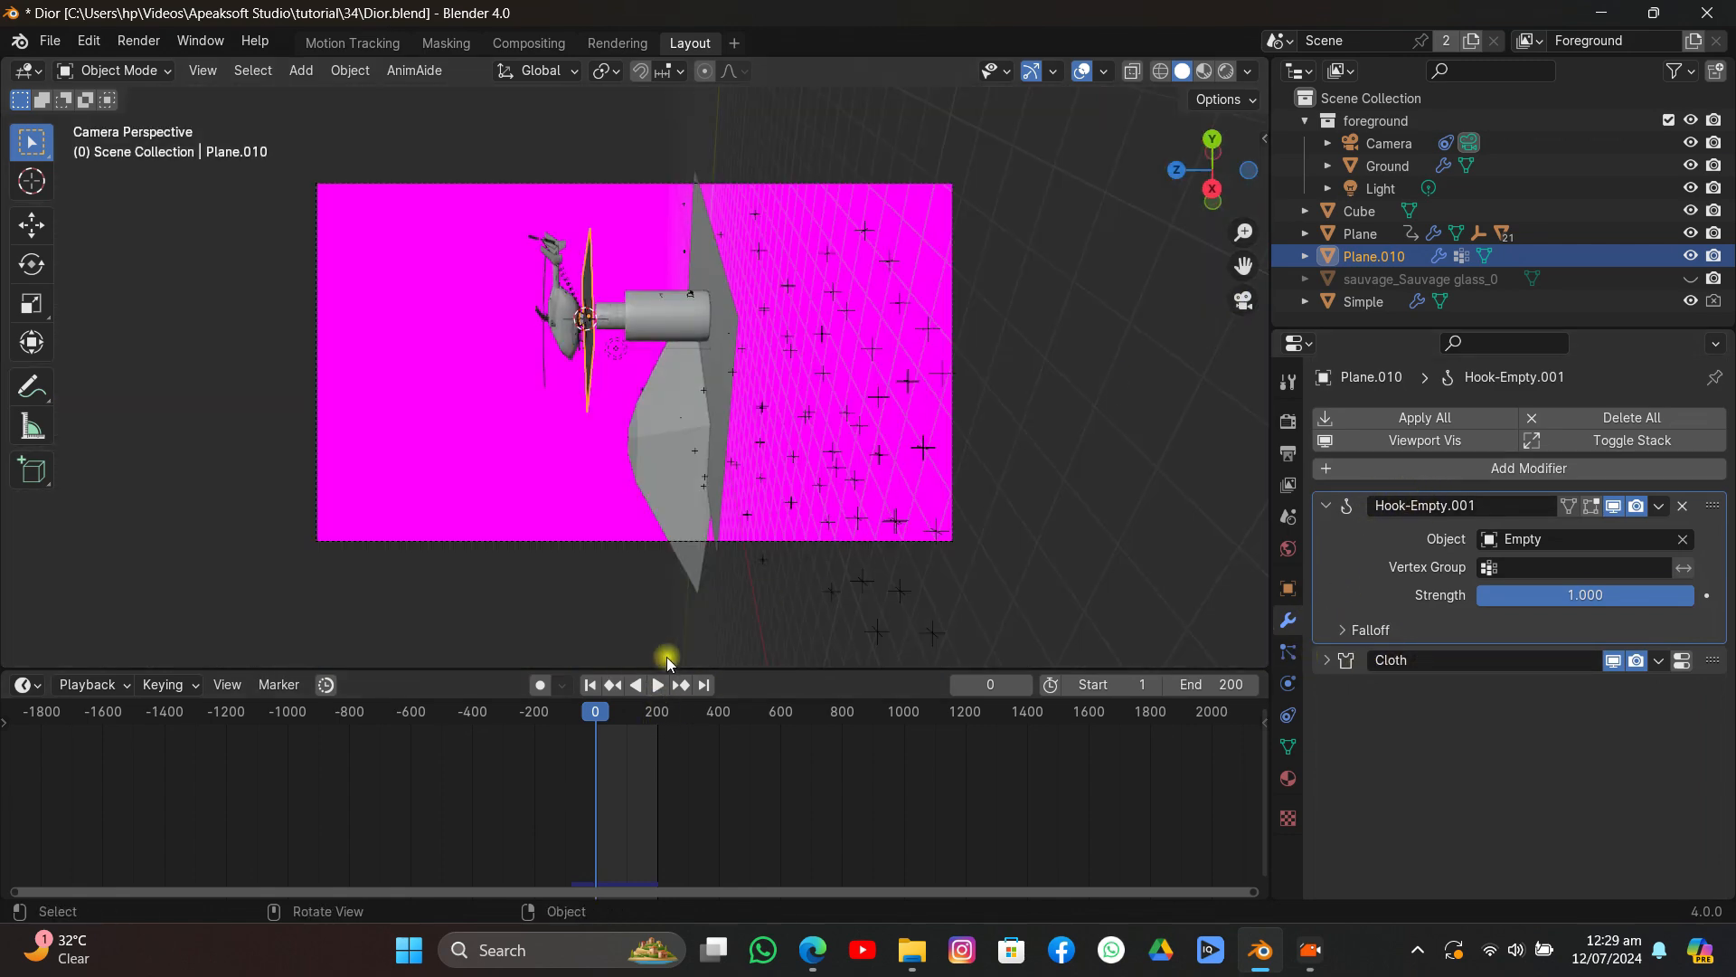
{"action": "left_click", "coordinate": [592, 686]}
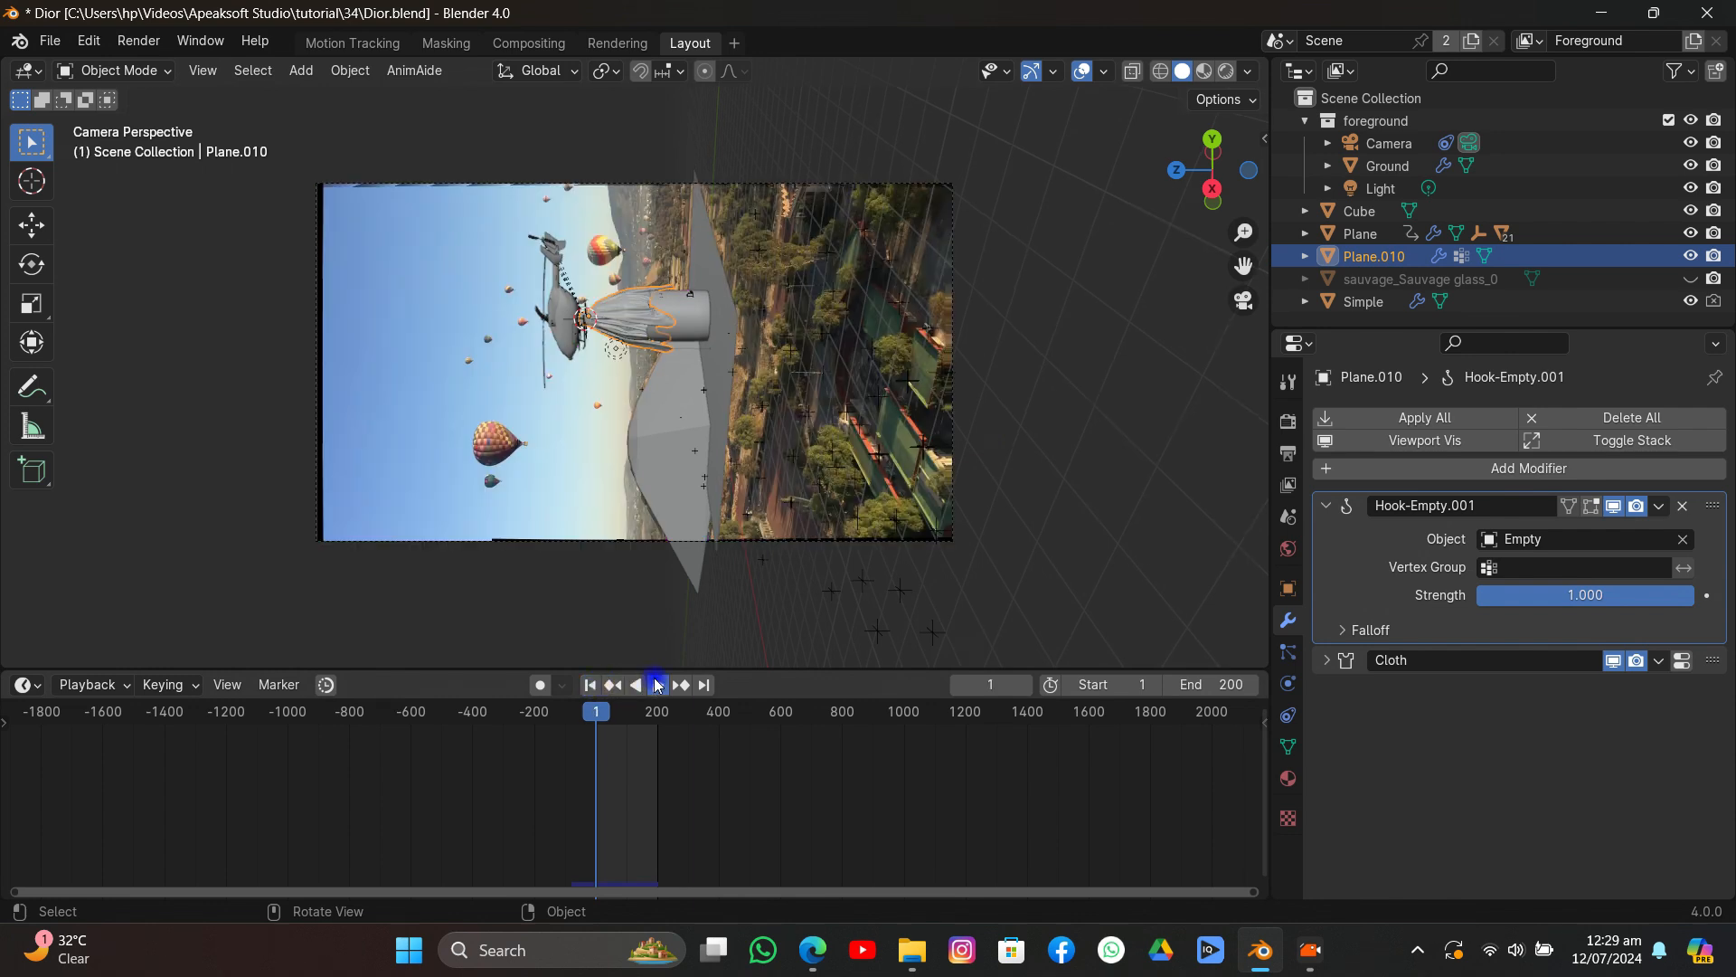
{"action": "left_click", "coordinate": [657, 685]}
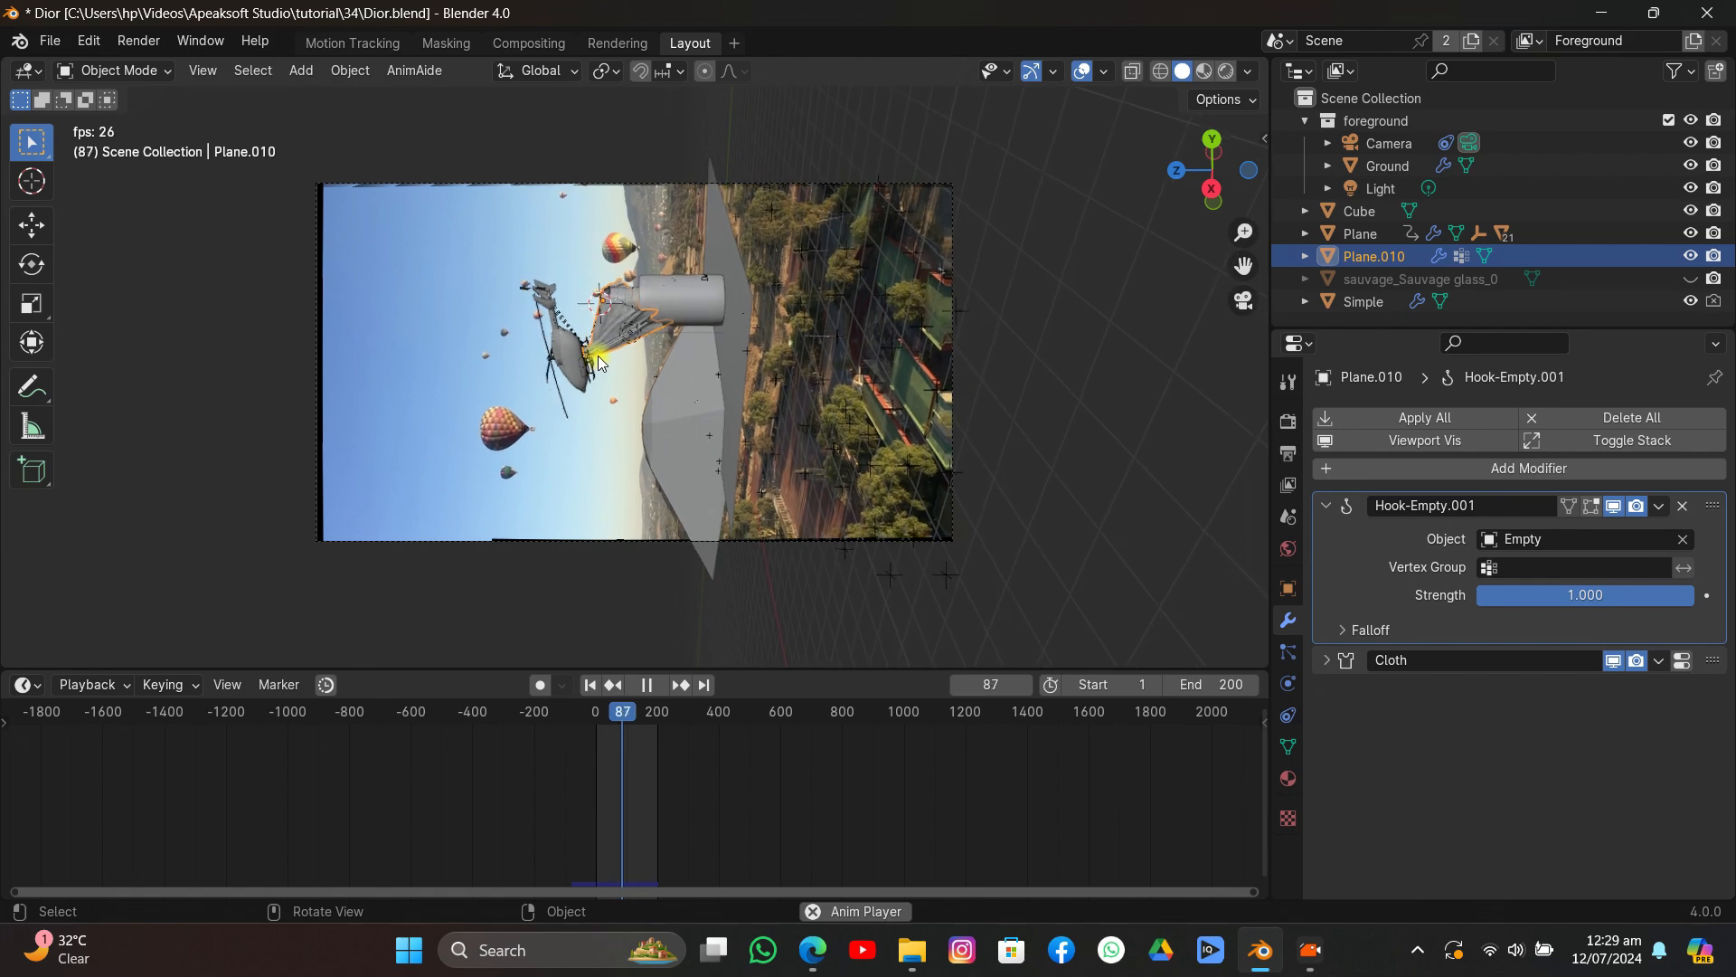
{"action": "left_click", "coordinate": [644, 685]}
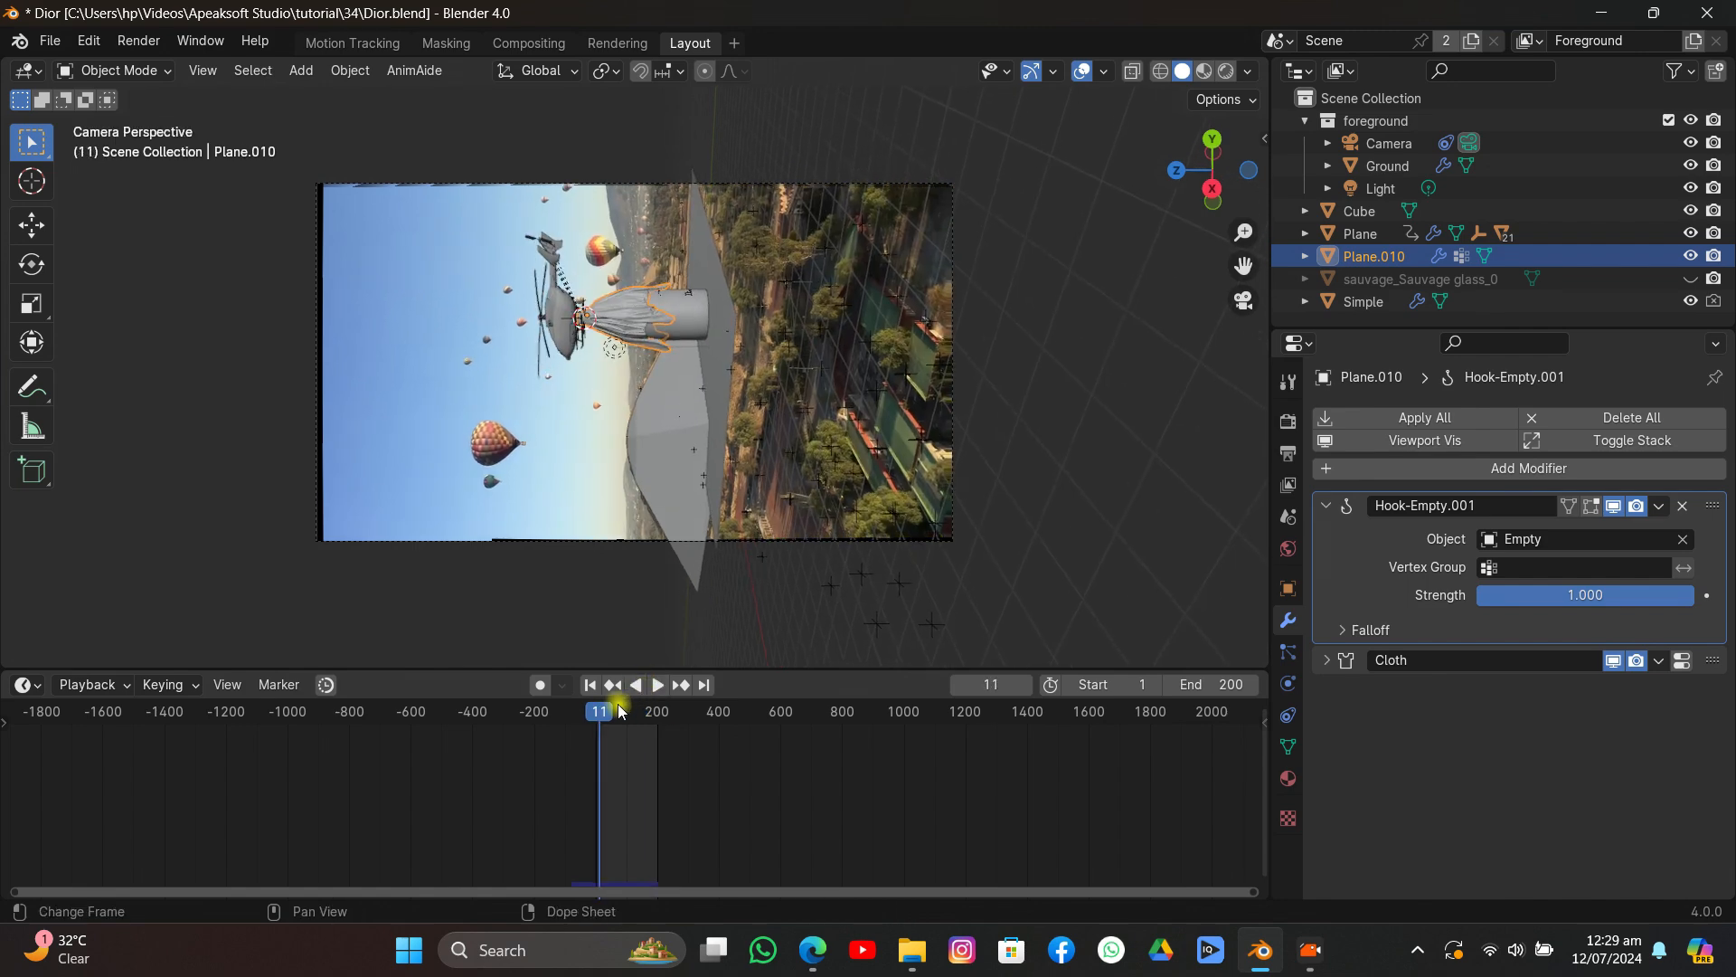
Scrub to around frame 145 and examine the lifted cloth's clearance over the hill from the right and in perspective.
{"action": "left_click_drag", "start_coordinate": [620, 712], "coordinate": [639, 712]}
{"action": "middle_click_drag", "start_coordinate": [604, 451], "coordinate": [1130, 335]}
{"action": "left_click", "coordinate": [1195, 183]}
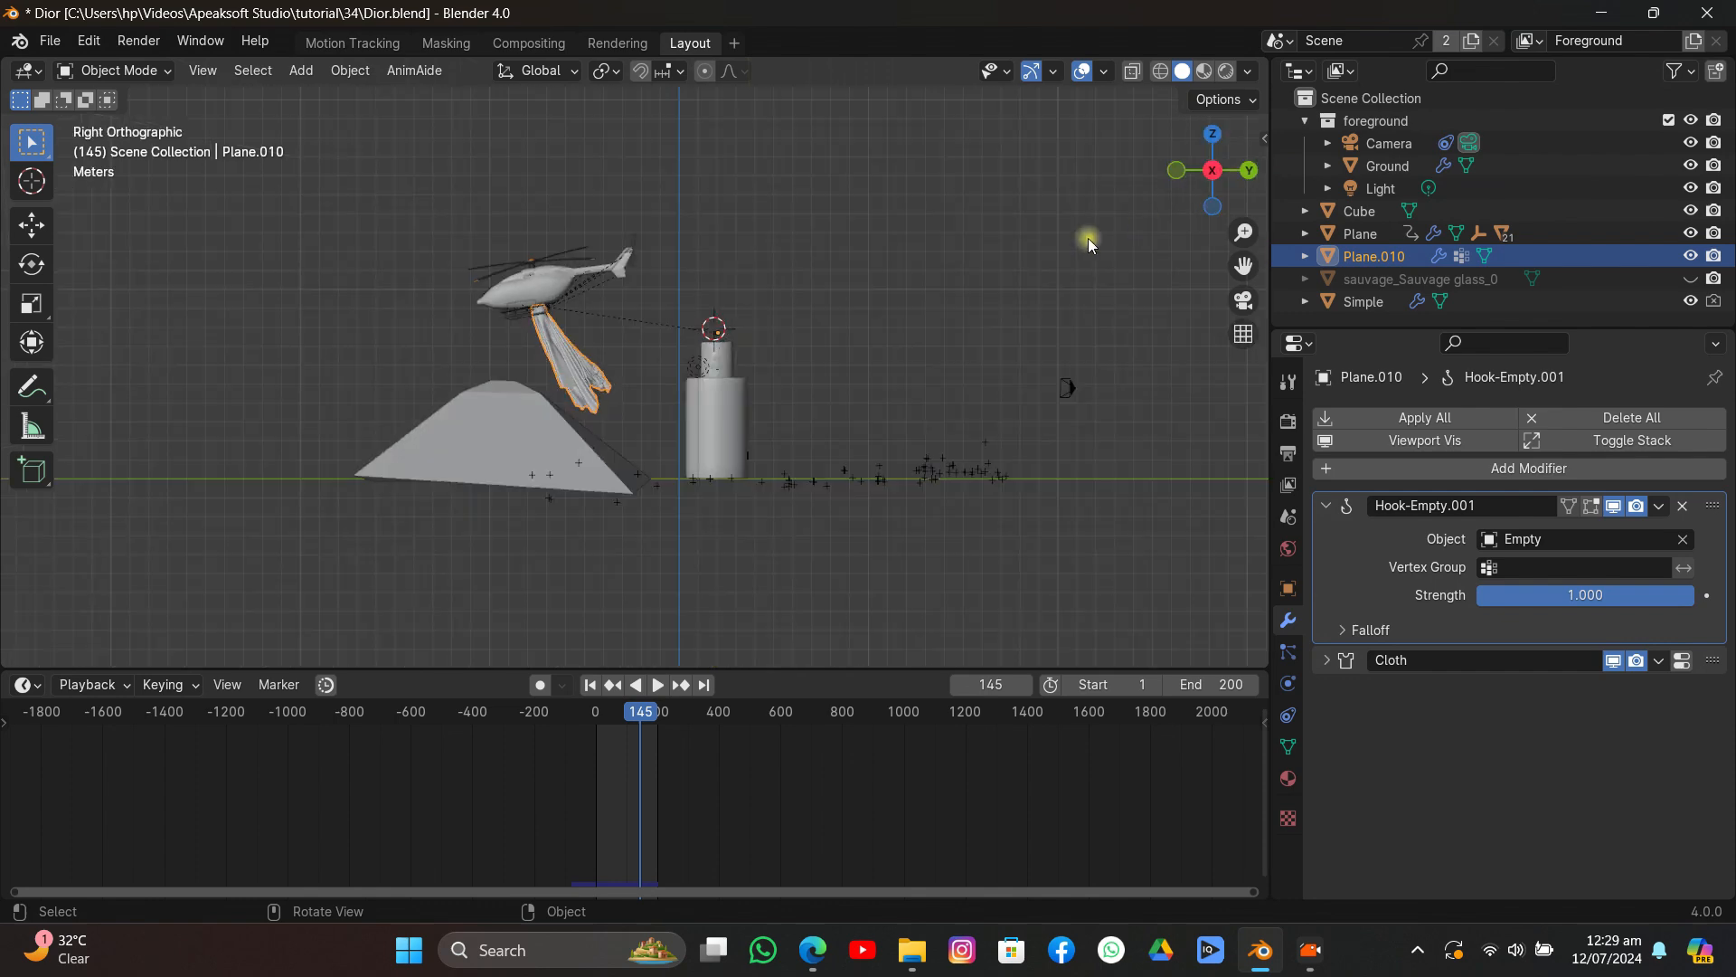
{"action": "middle_click_drag", "start_coordinate": [1087, 237], "coordinate": [626, 595]}
{"action": "scroll", "coordinate": [542, 430], "scroll_direction": "up", "scroll_amount": 3}
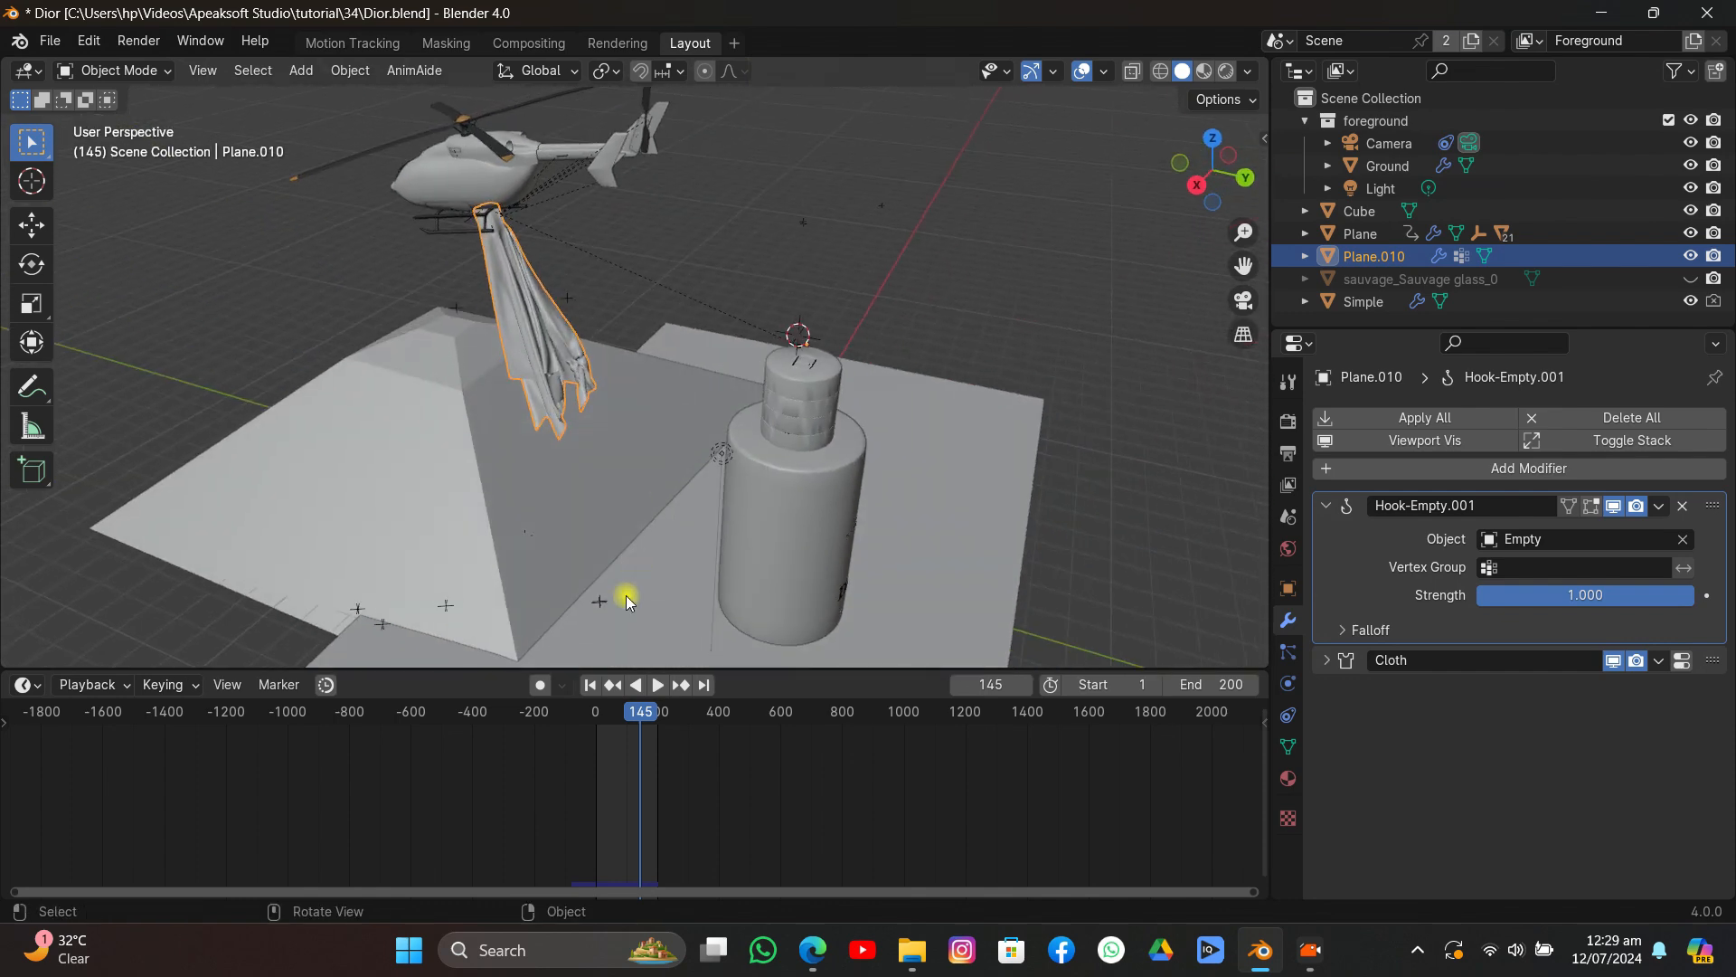
{"action": "mouse_move", "coordinate": [636, 711]}
{"action": "left_mouse_down"}
{"action": "mouse_move", "coordinate": [664, 724]}
{"action": "mouse_move", "coordinate": [641, 725]}
{"action": "left_mouse_up"}
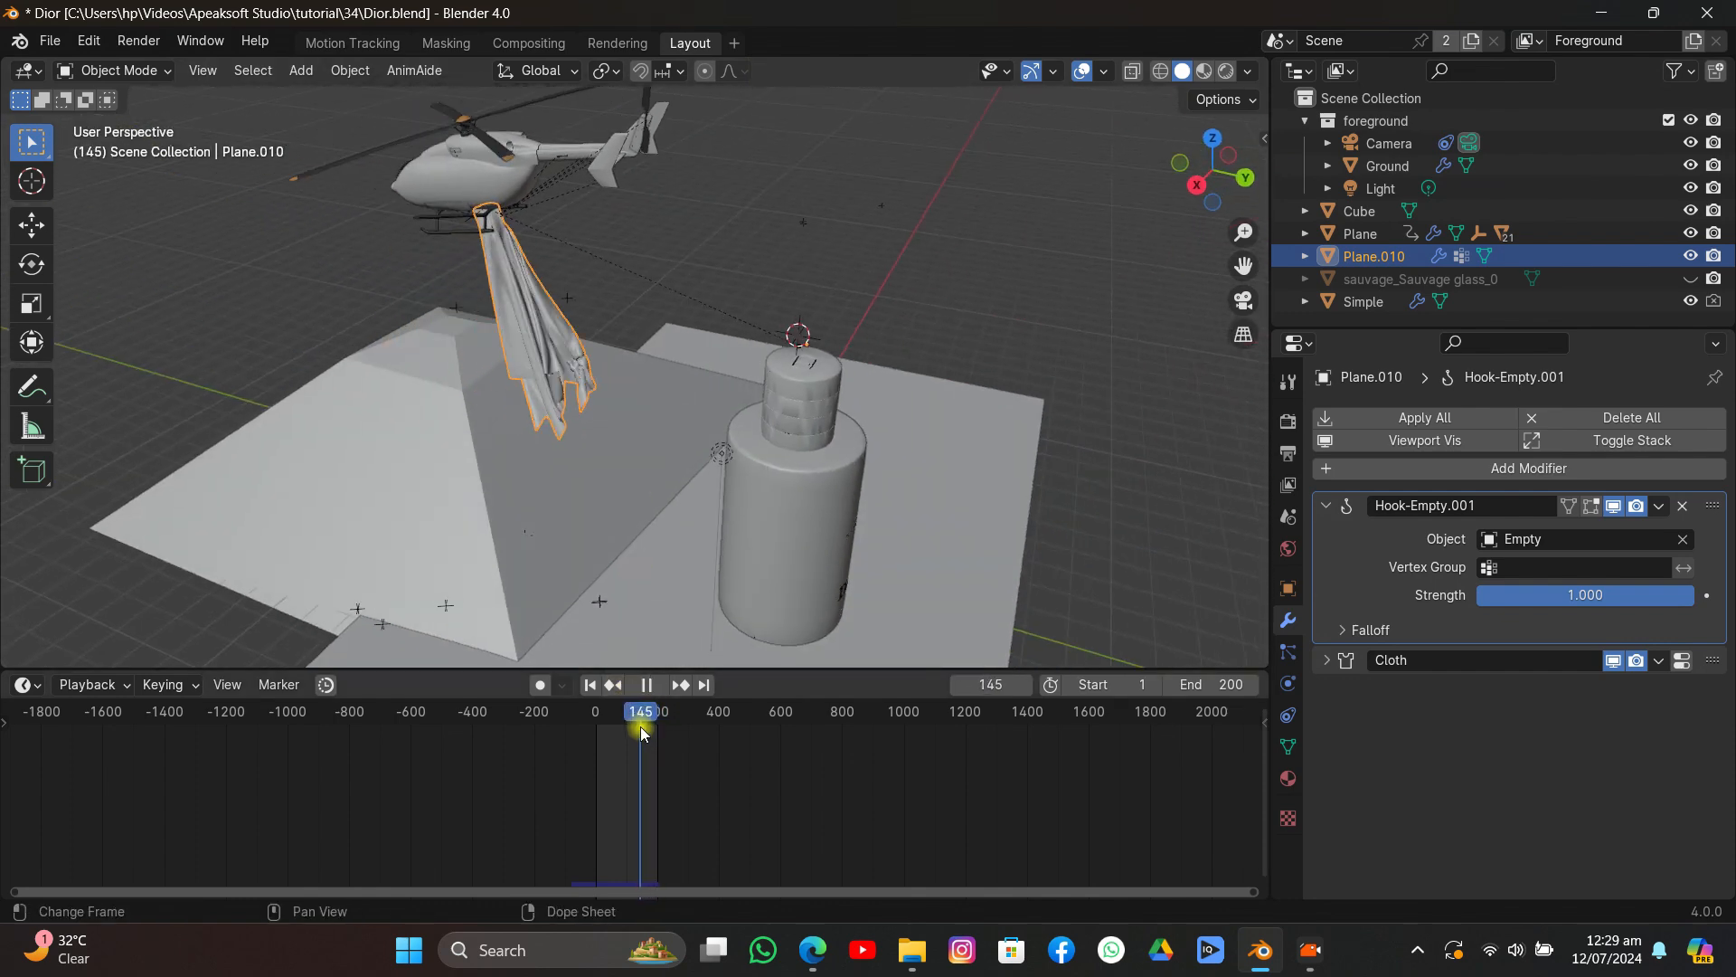
Add a Collision modifier to the hill-shaped cube.
{"action": "left_click", "coordinate": [475, 427]}
{"action": "left_click", "coordinate": [1474, 417]}
{"action": "mouse_move", "coordinate": [1409, 468]}
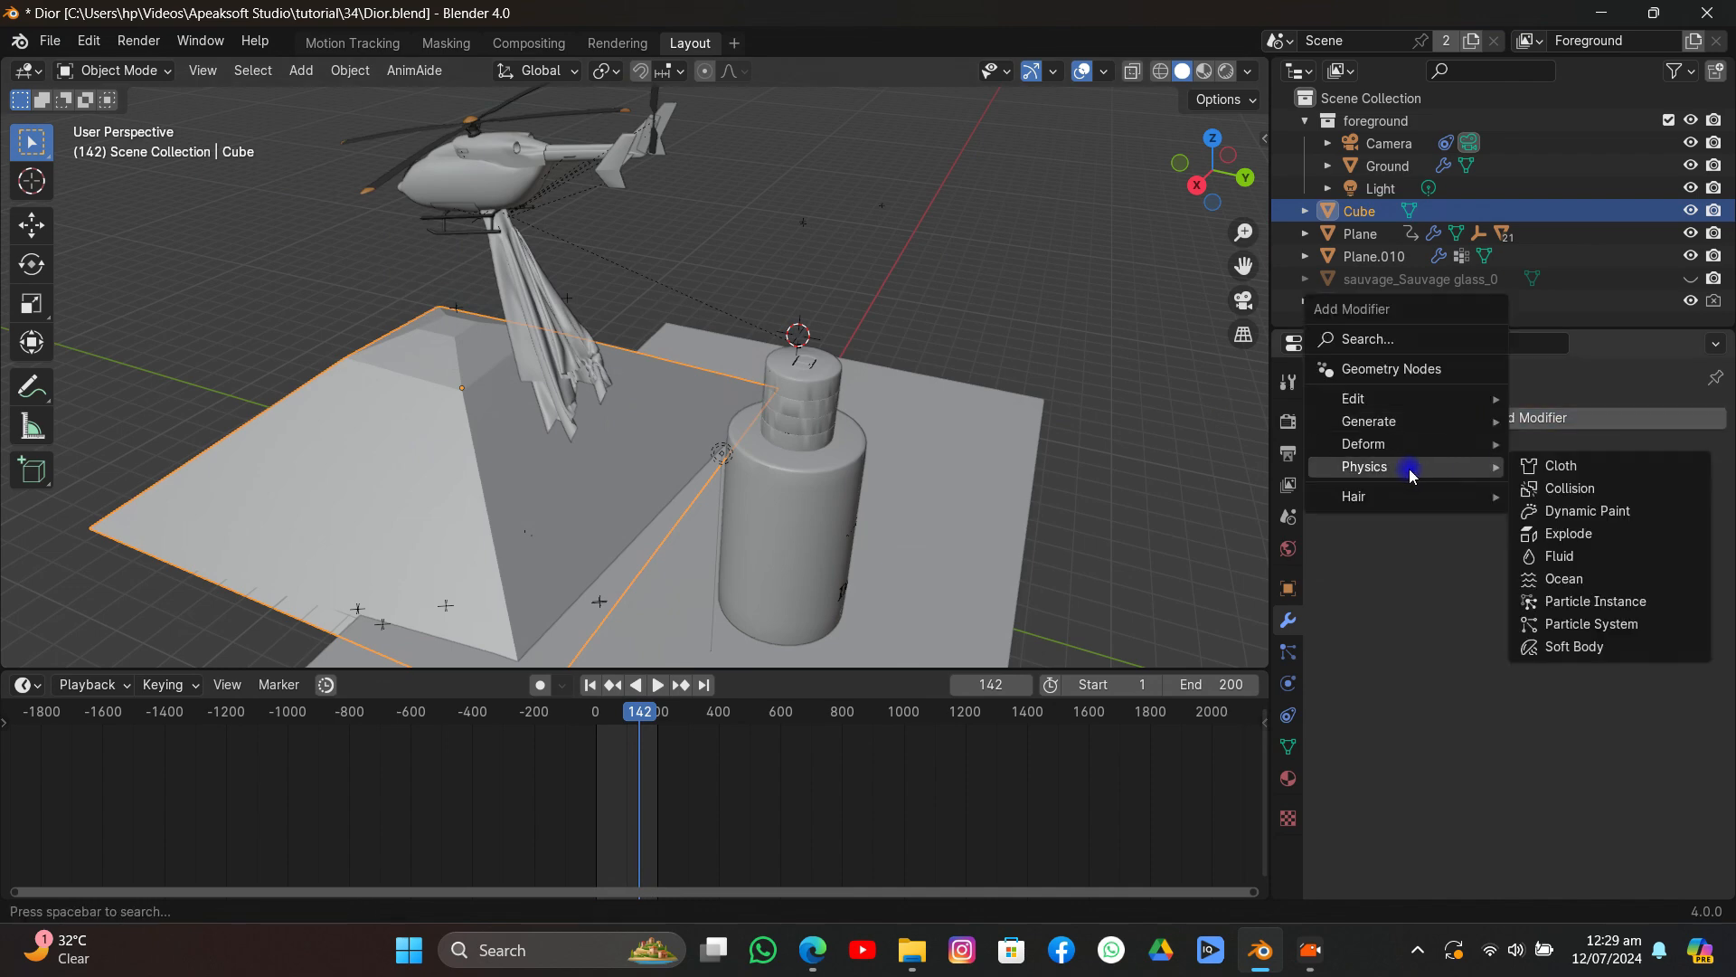
{"action": "left_click", "coordinate": [1566, 487]}
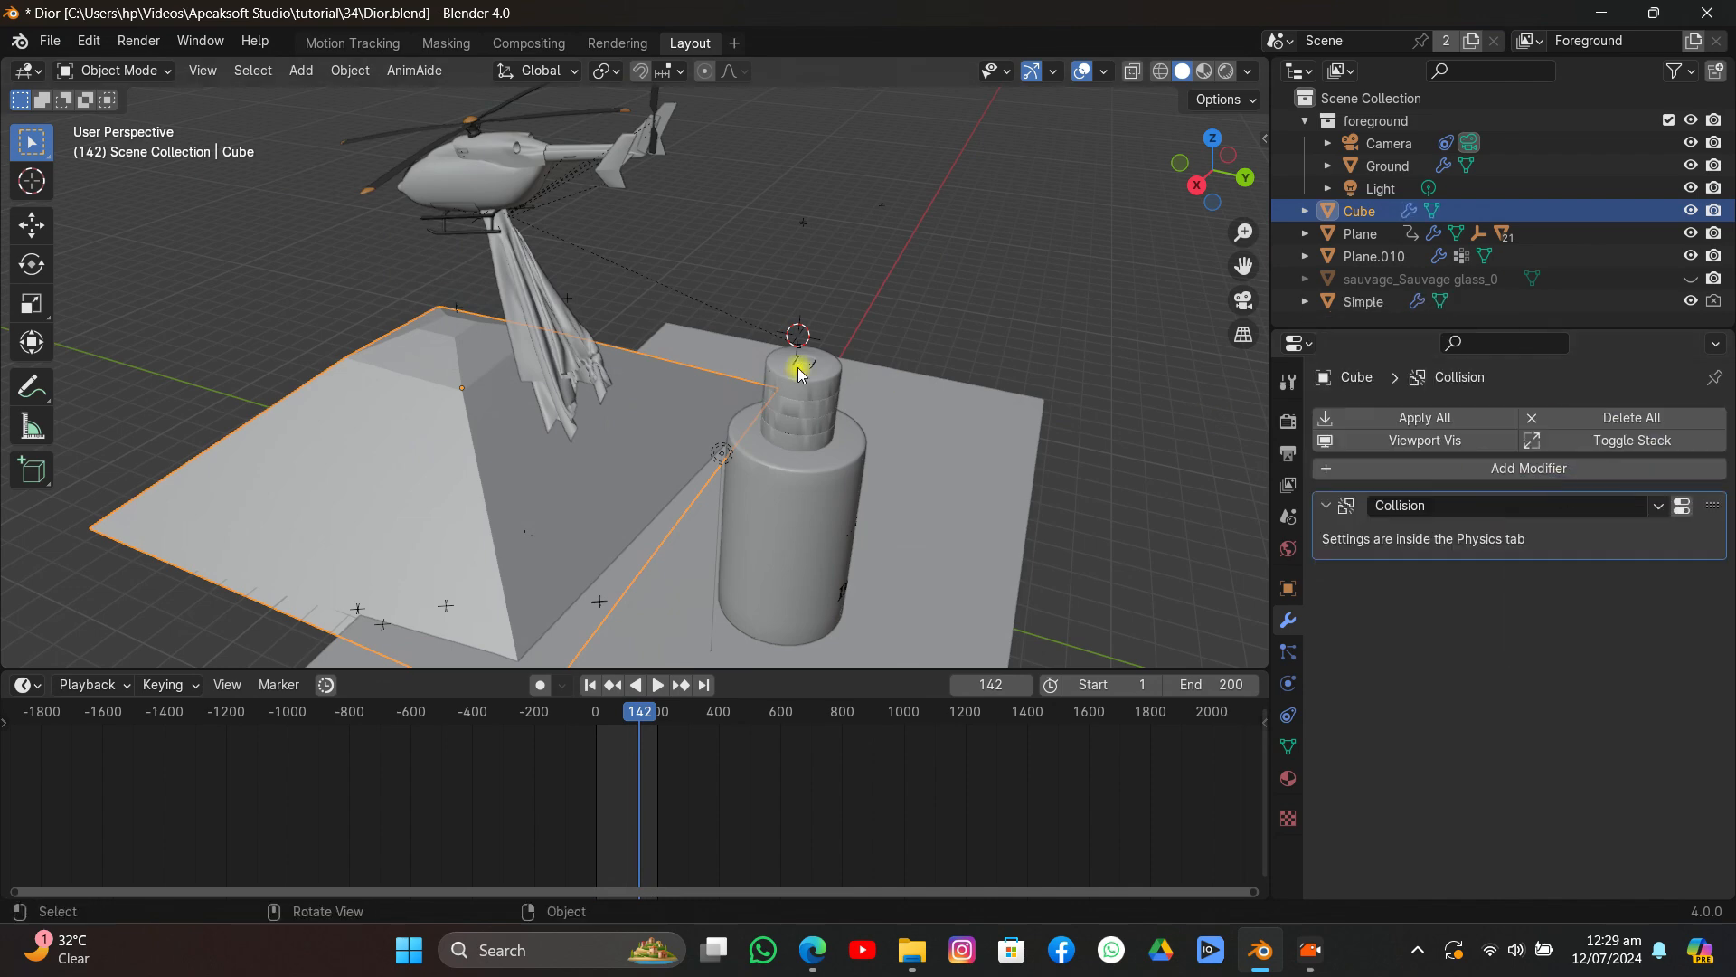
Delete the cloth's existing bake and bake its simulation again.
{"action": "left_click", "coordinate": [545, 311]}
{"action": "left_click", "coordinate": [1682, 658]}
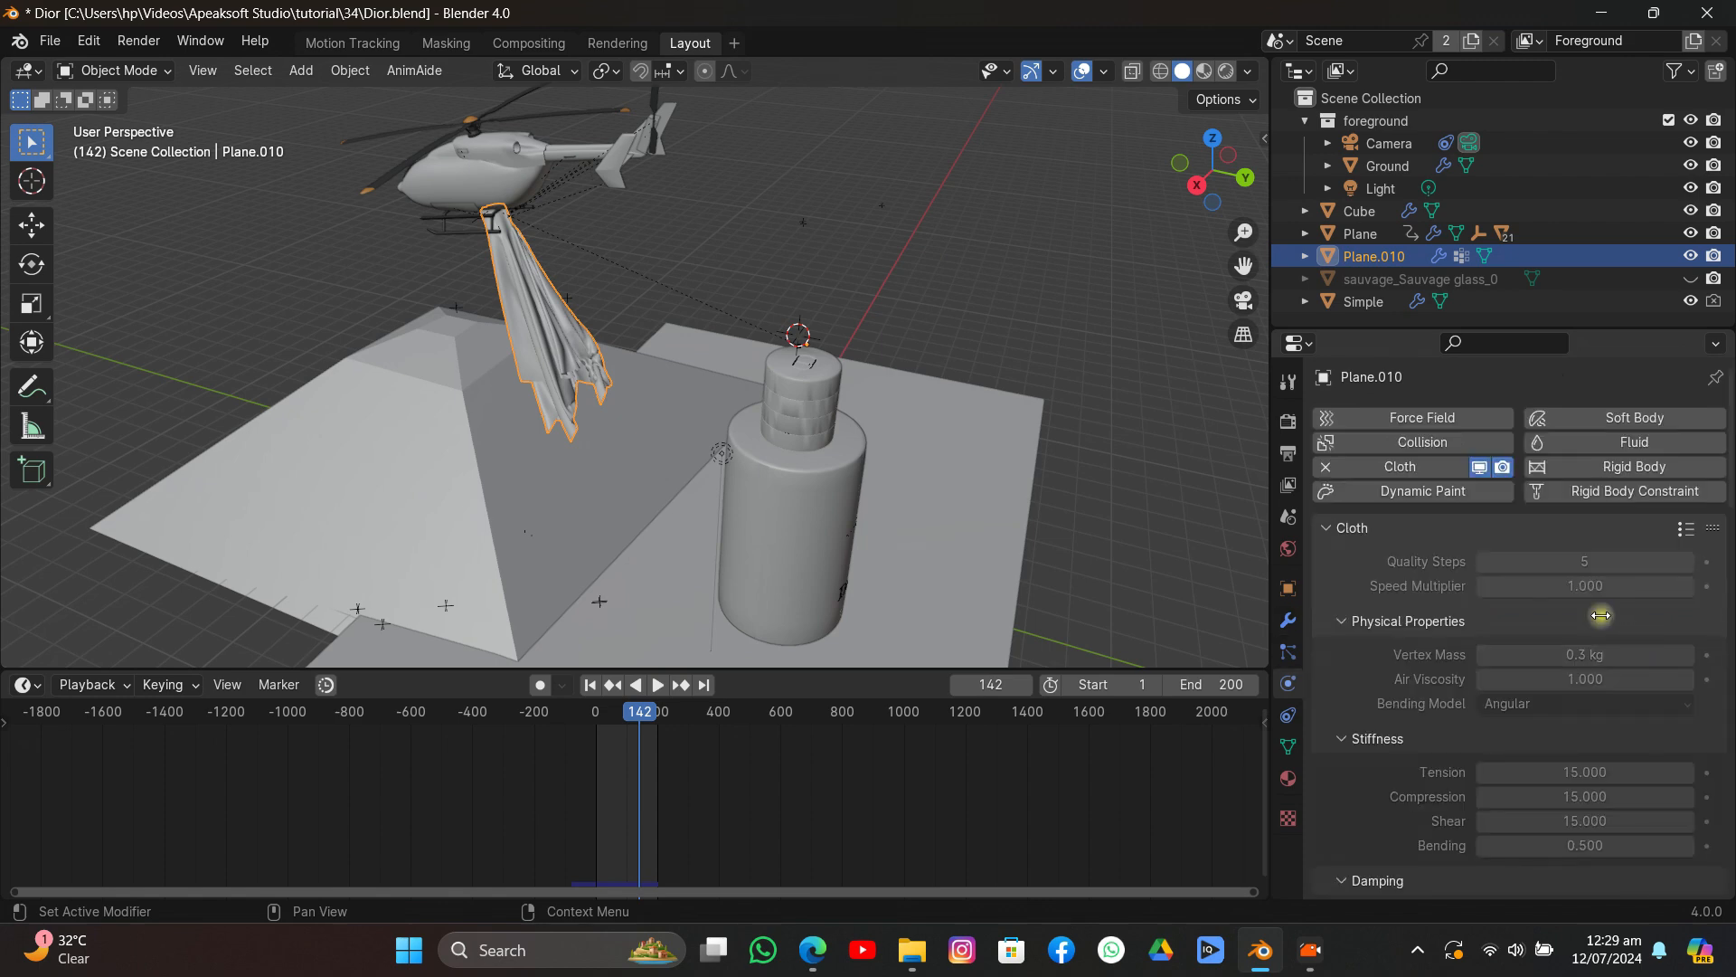
{"action": "scroll", "coordinate": [1583, 615], "scroll_direction": "down", "scroll_amount": 15}
{"action": "left_click", "coordinate": [1441, 880]}
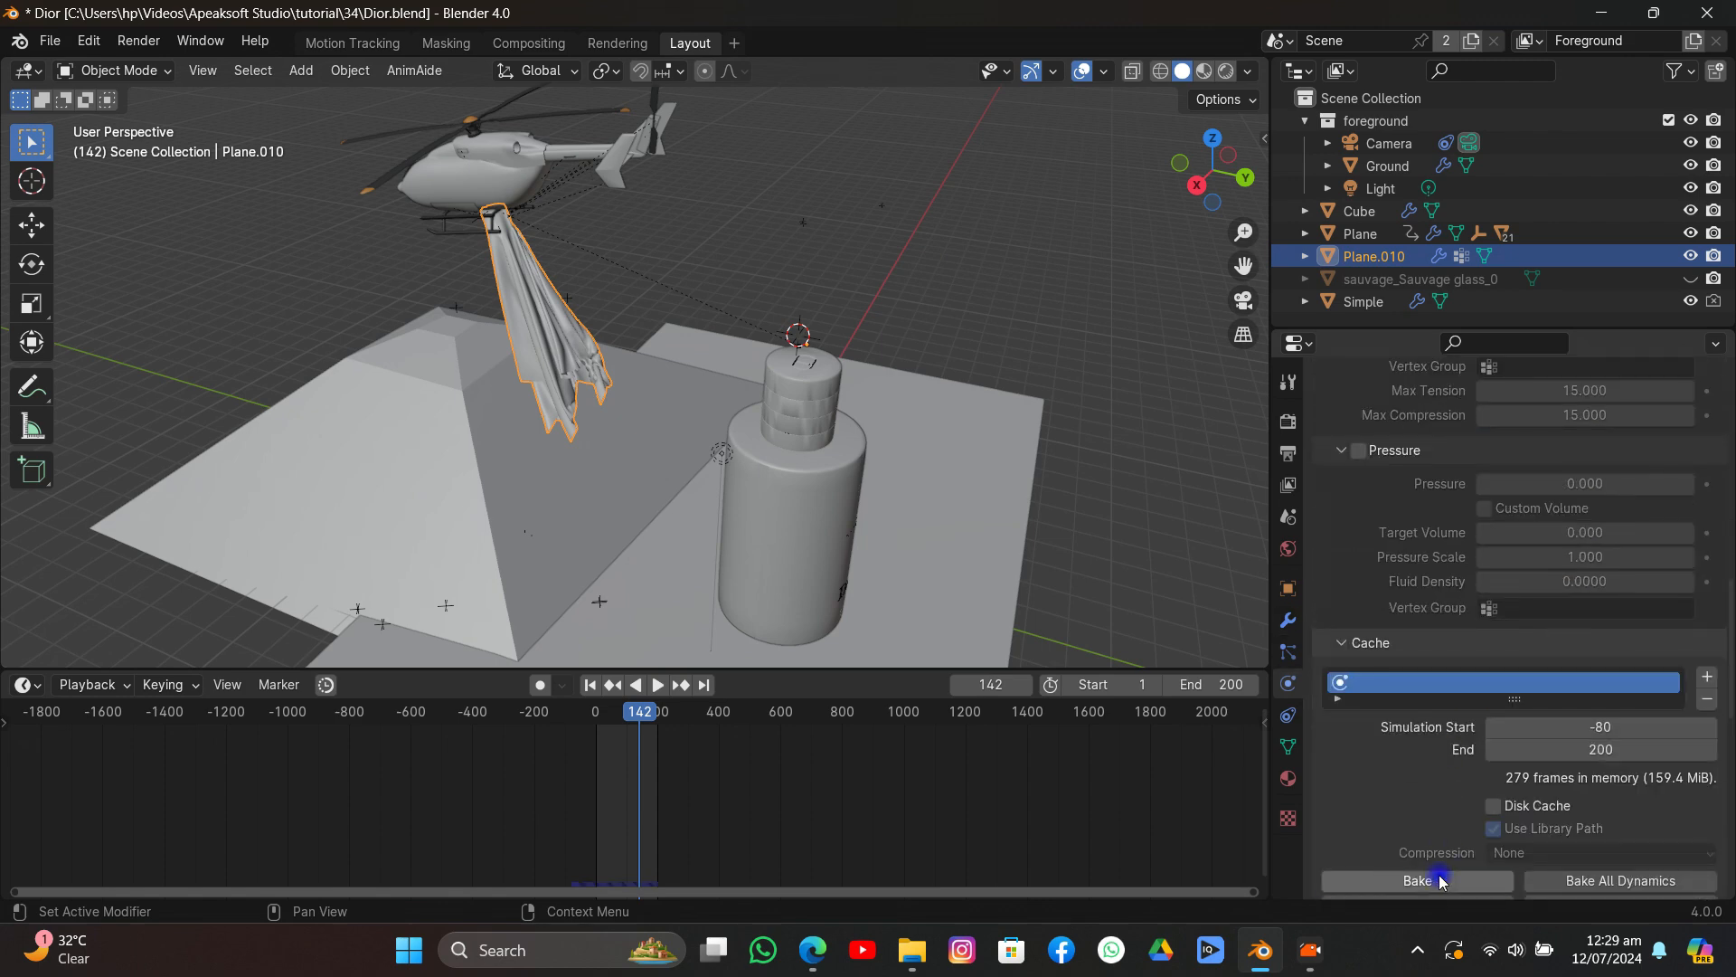
{"action": "left_click", "coordinate": [1469, 876]}
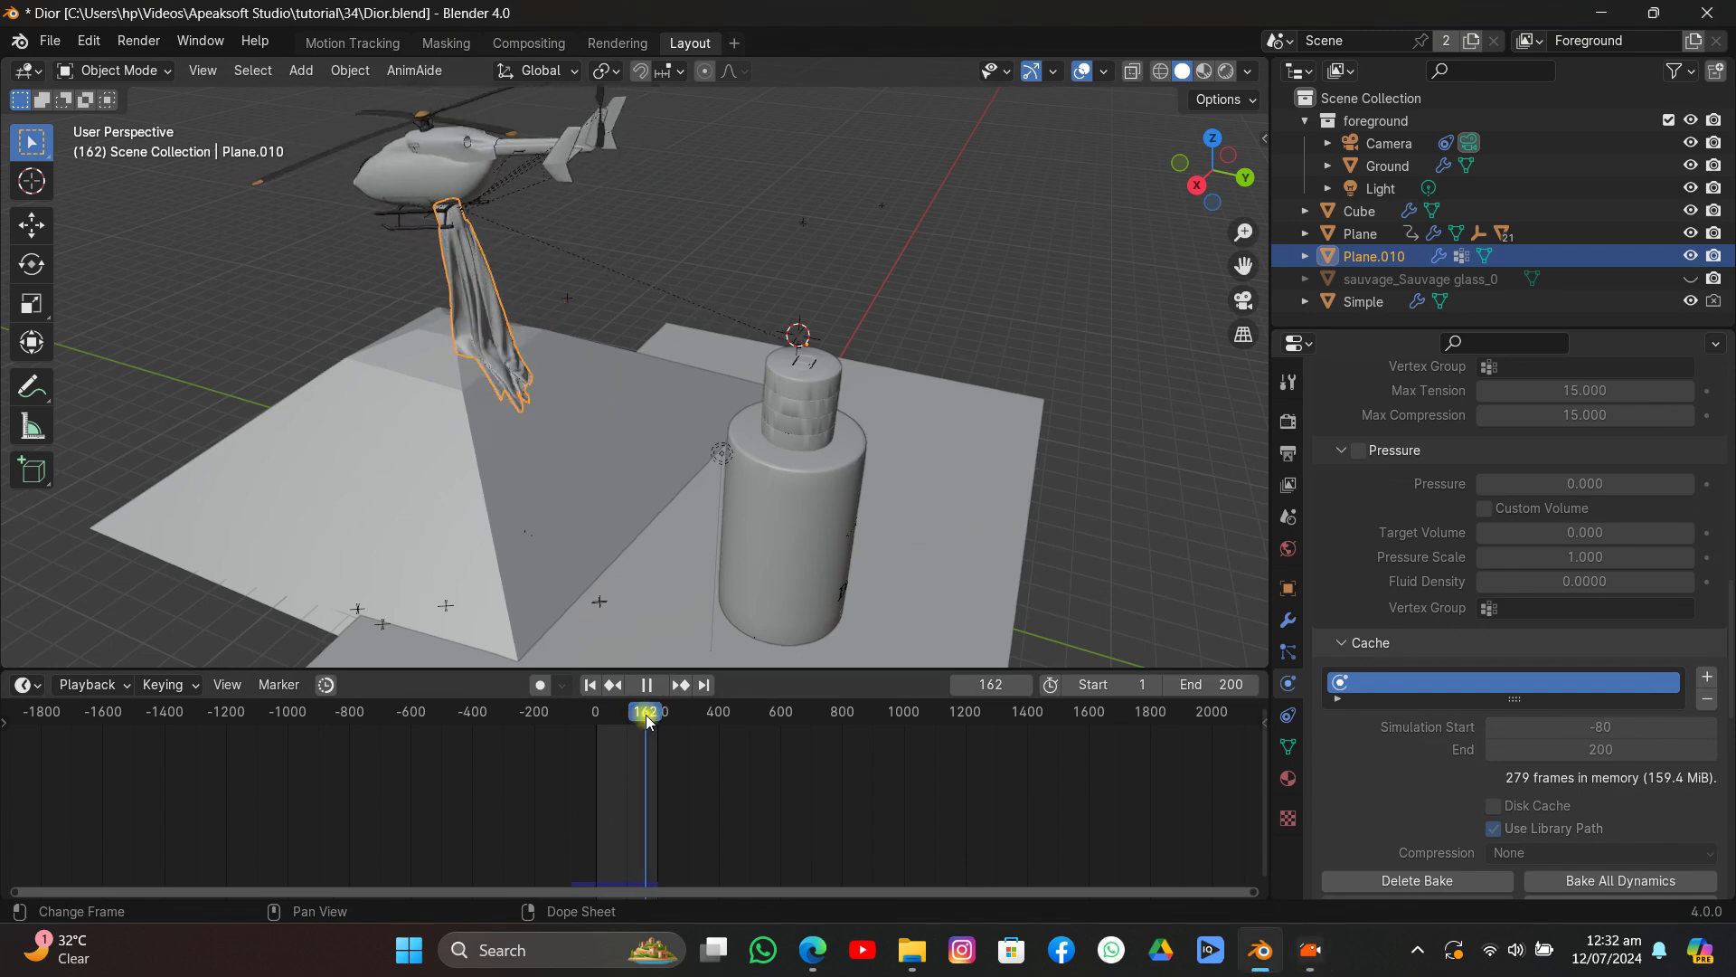
Stop at frame 159 and view the cloth and helicopter through the camera in Material Preview shading.
{"action": "key", "text": "Escape"}
{"action": "key", "text": "KP_0"}
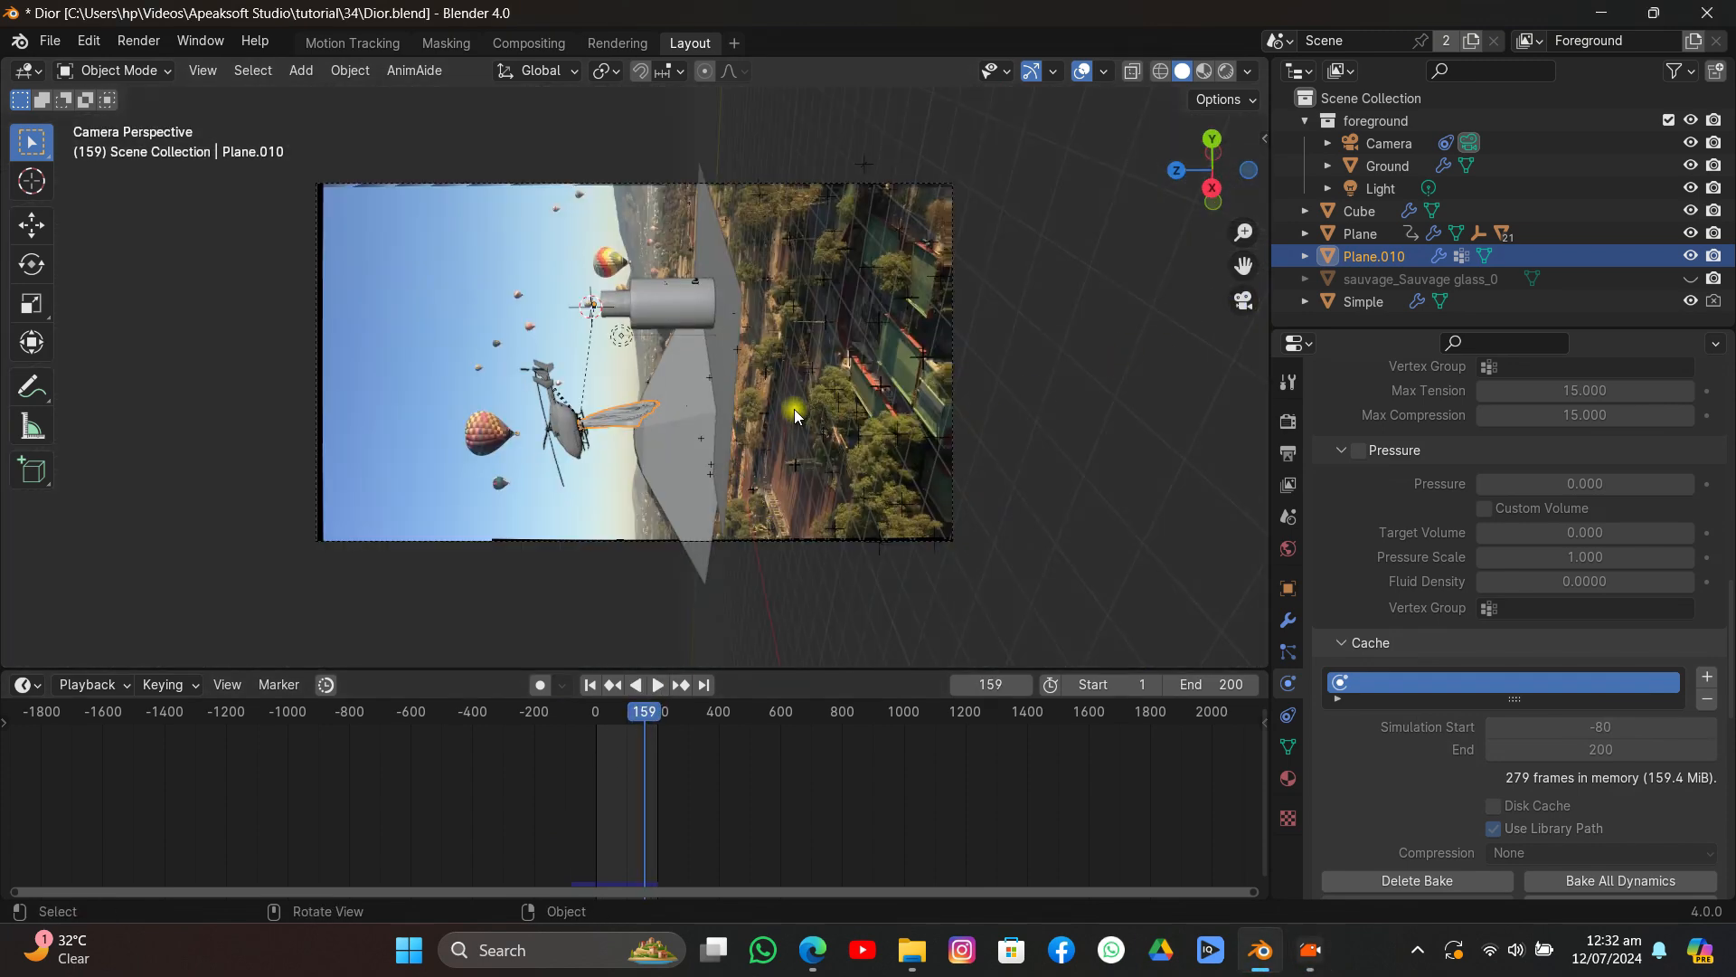
{"action": "scroll", "coordinate": [794, 415], "scroll_direction": "up", "scroll_amount": 4}
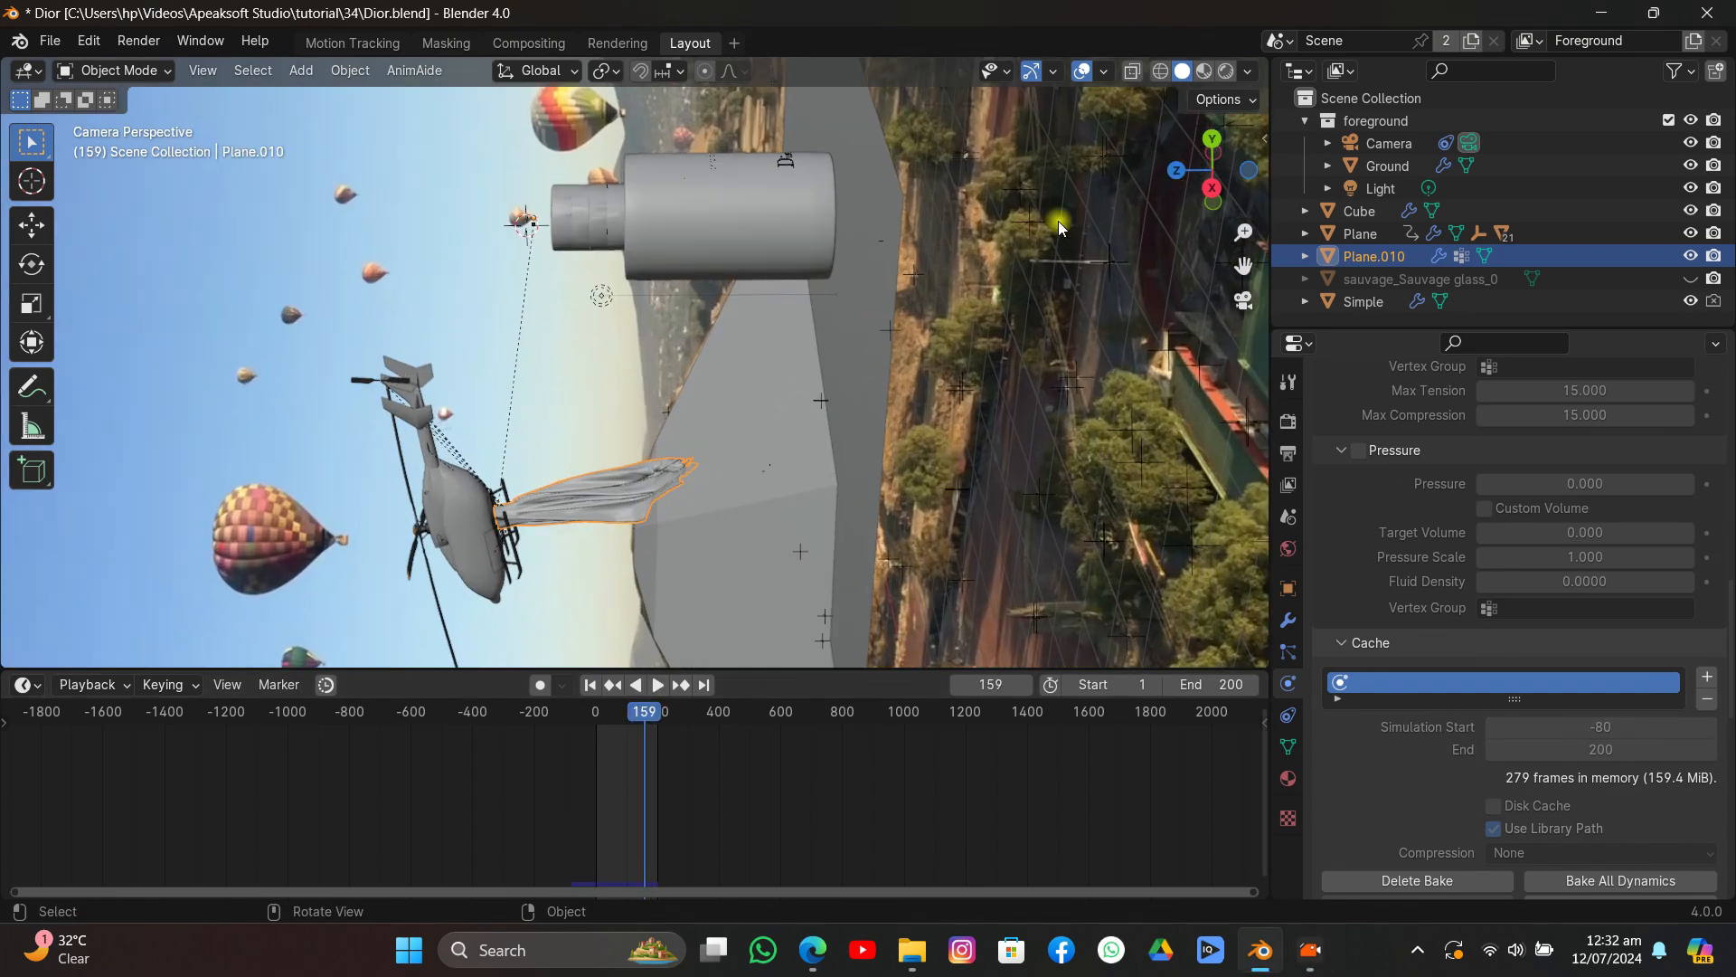
{"action": "left_click", "coordinate": [1205, 71]}
Select the hill-shaped cube and examine its object visibility settings.
{"action": "left_click", "coordinate": [729, 494]}
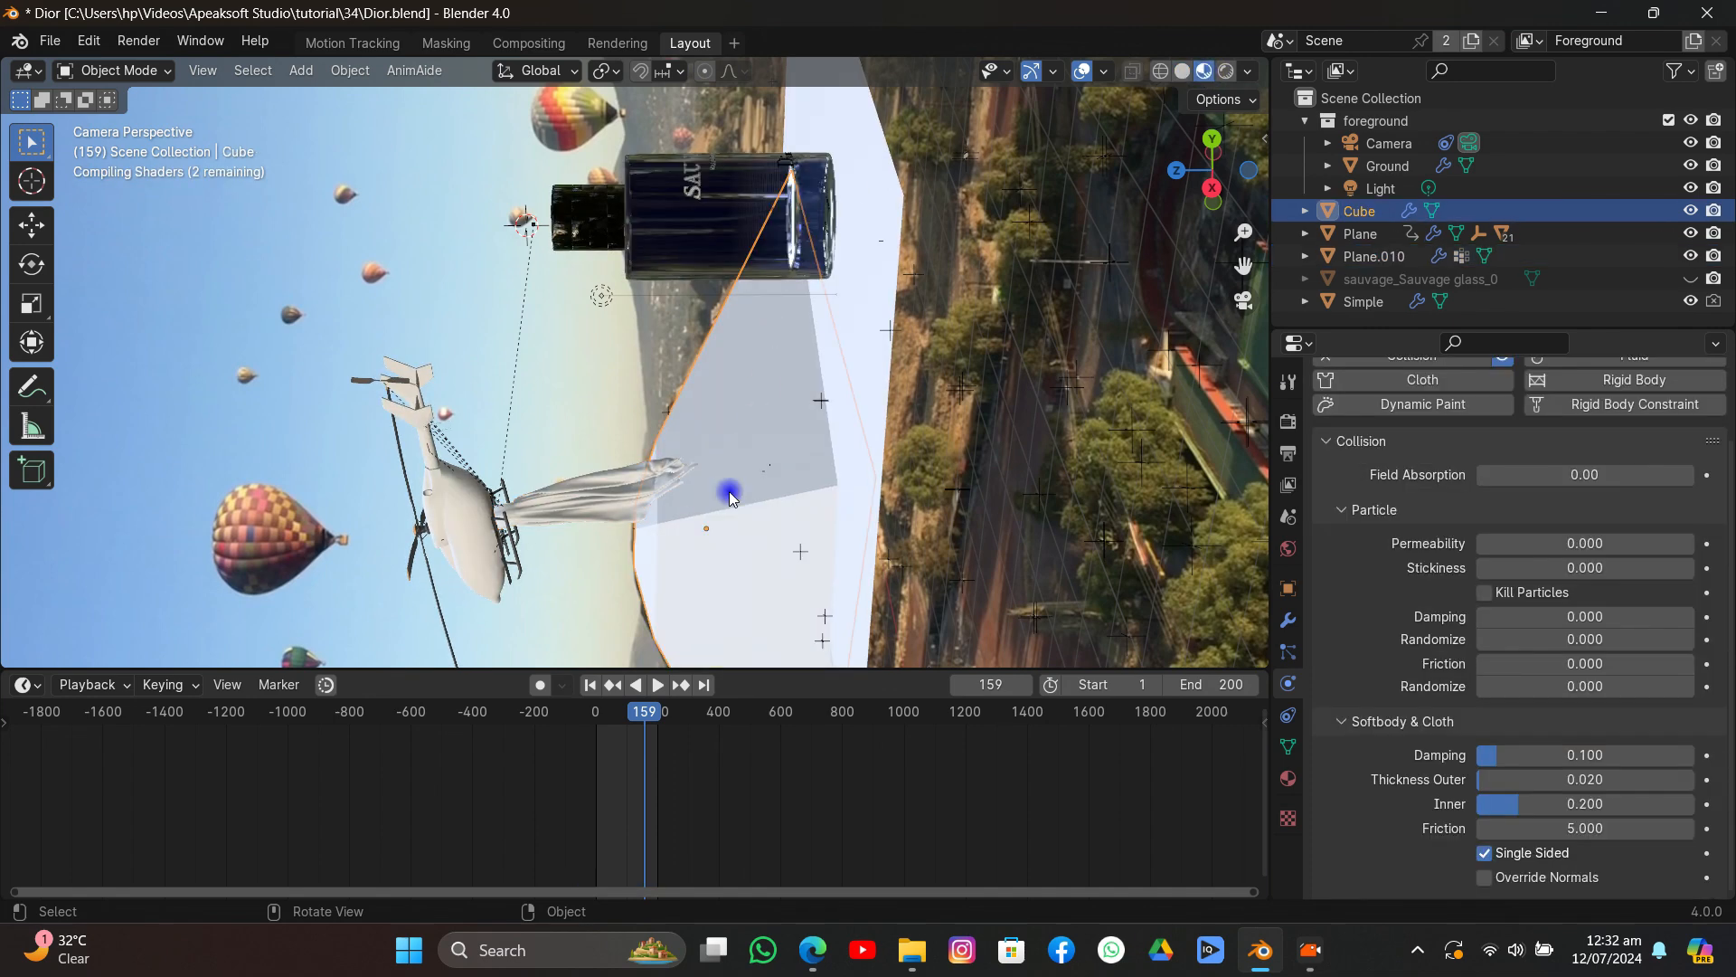
{"action": "left_click", "coordinate": [1288, 589]}
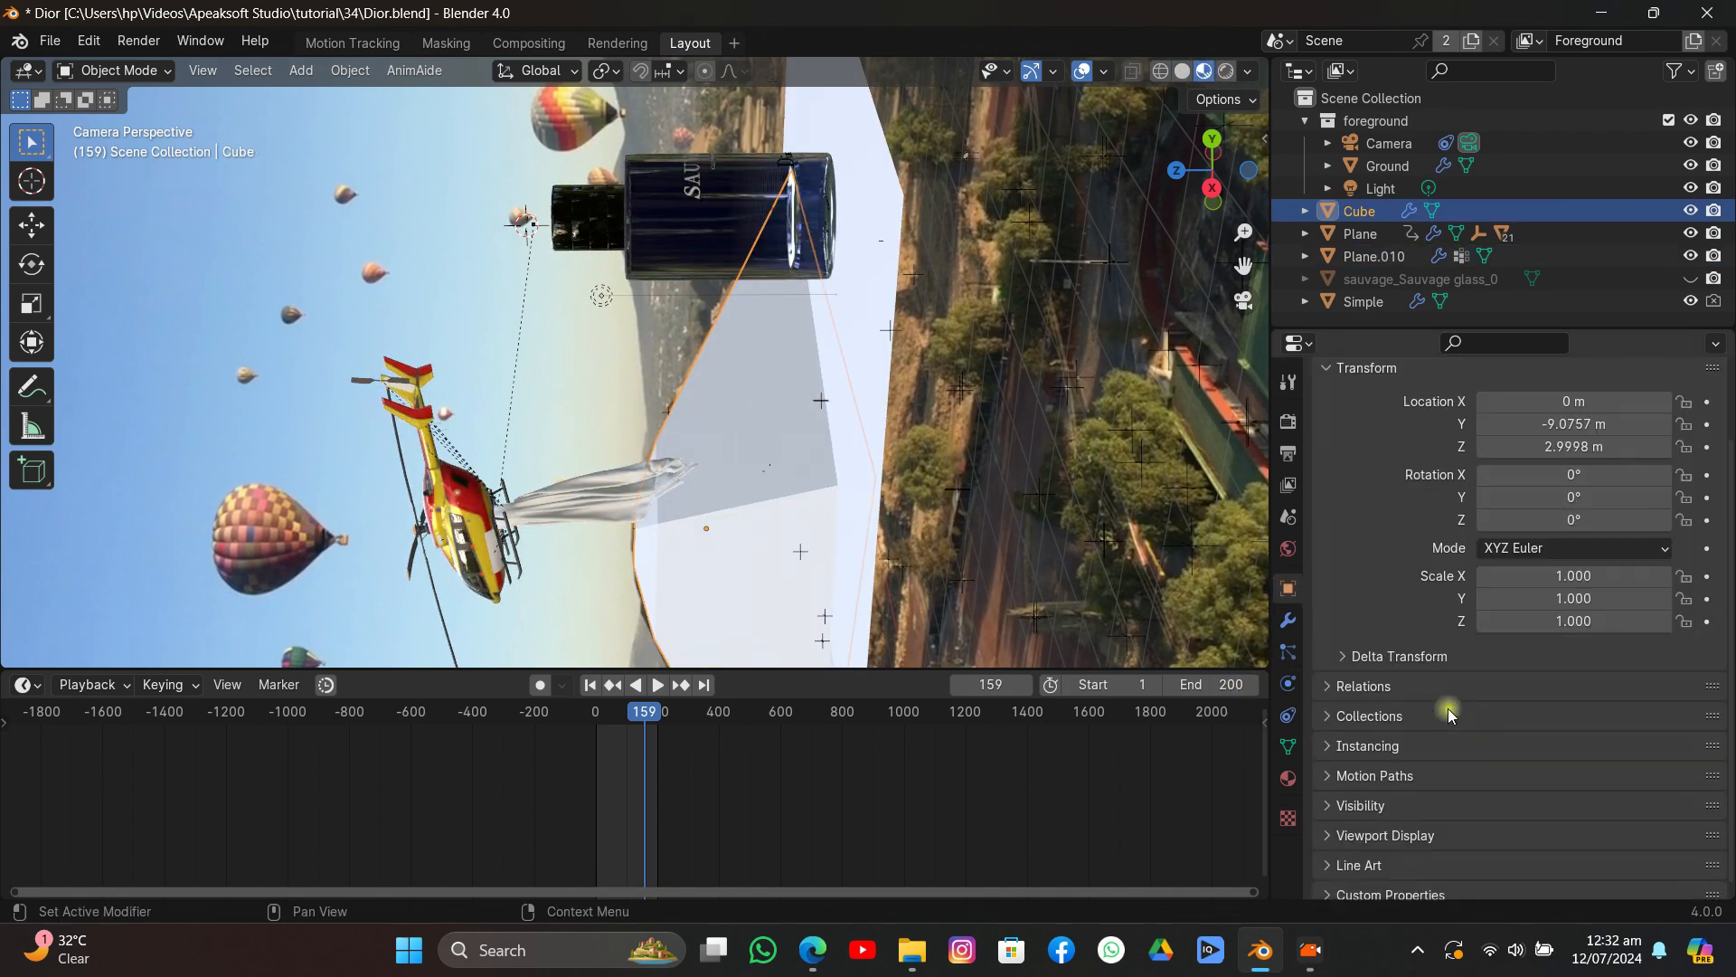
{"action": "scroll", "coordinate": [1480, 758], "scroll_direction": "down", "scroll_amount": 1}
{"action": "left_click", "coordinate": [1402, 793]}
{"action": "scroll", "coordinate": [1465, 750], "scroll_direction": "down", "scroll_amount": 3}
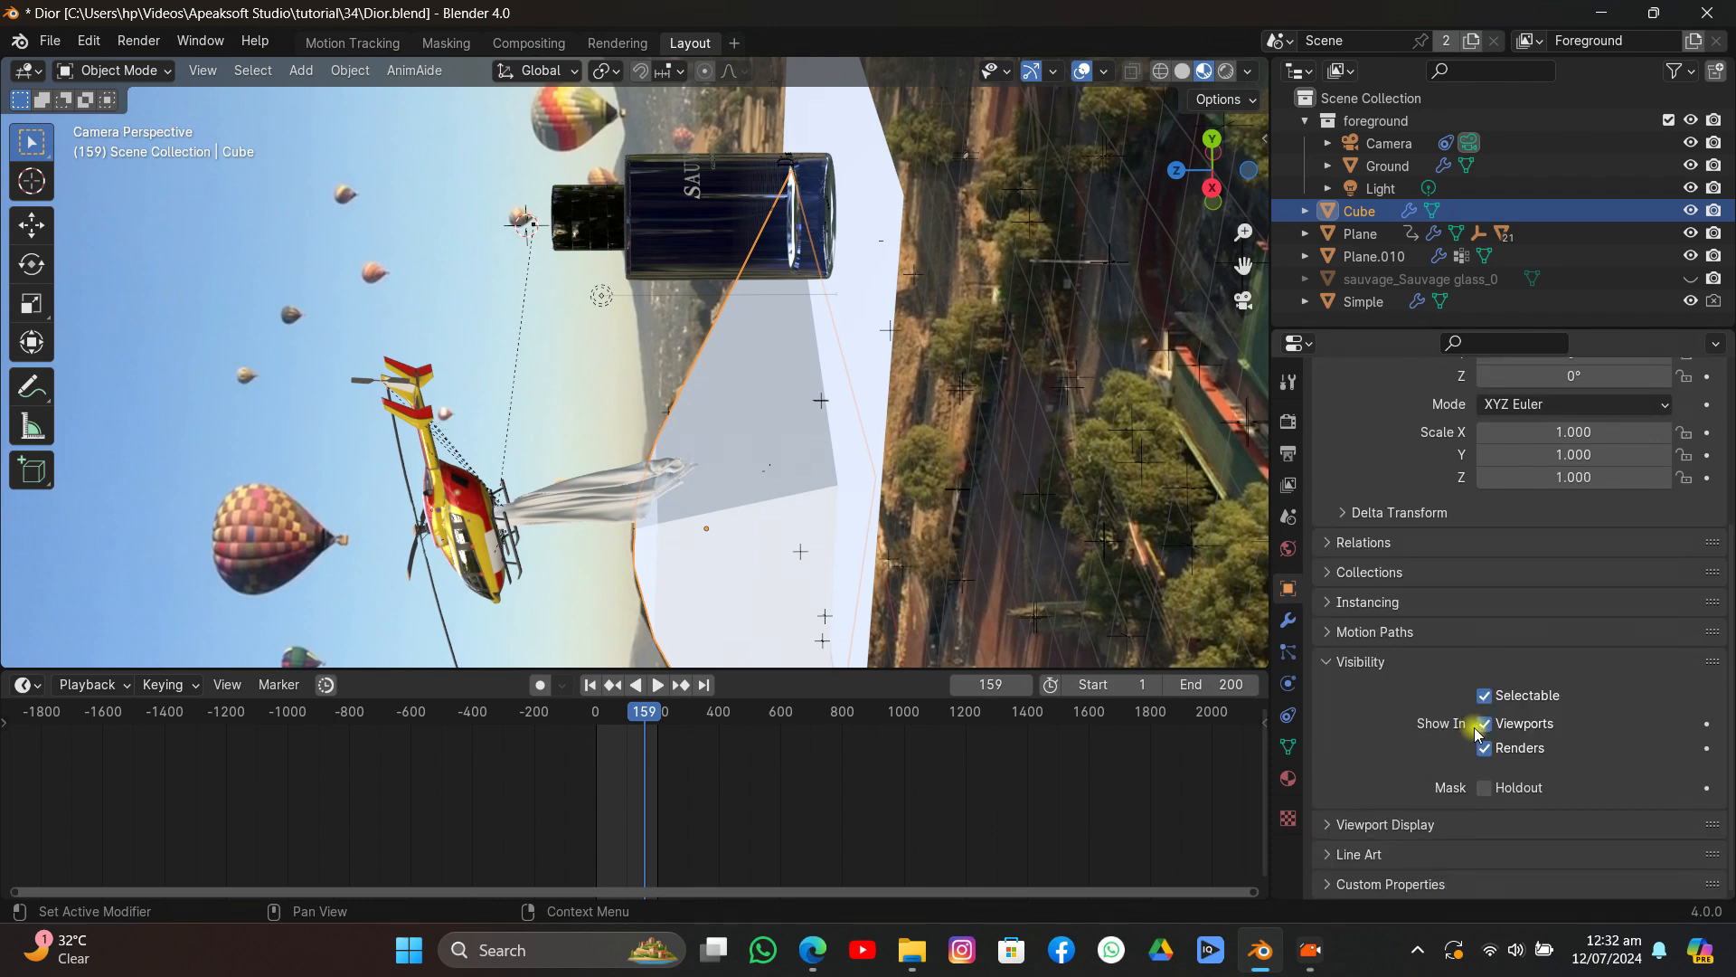
Switch the render engine to Cycles with GPU Compute and enable viewport denoising.
{"action": "left_click", "coordinate": [1288, 421]}
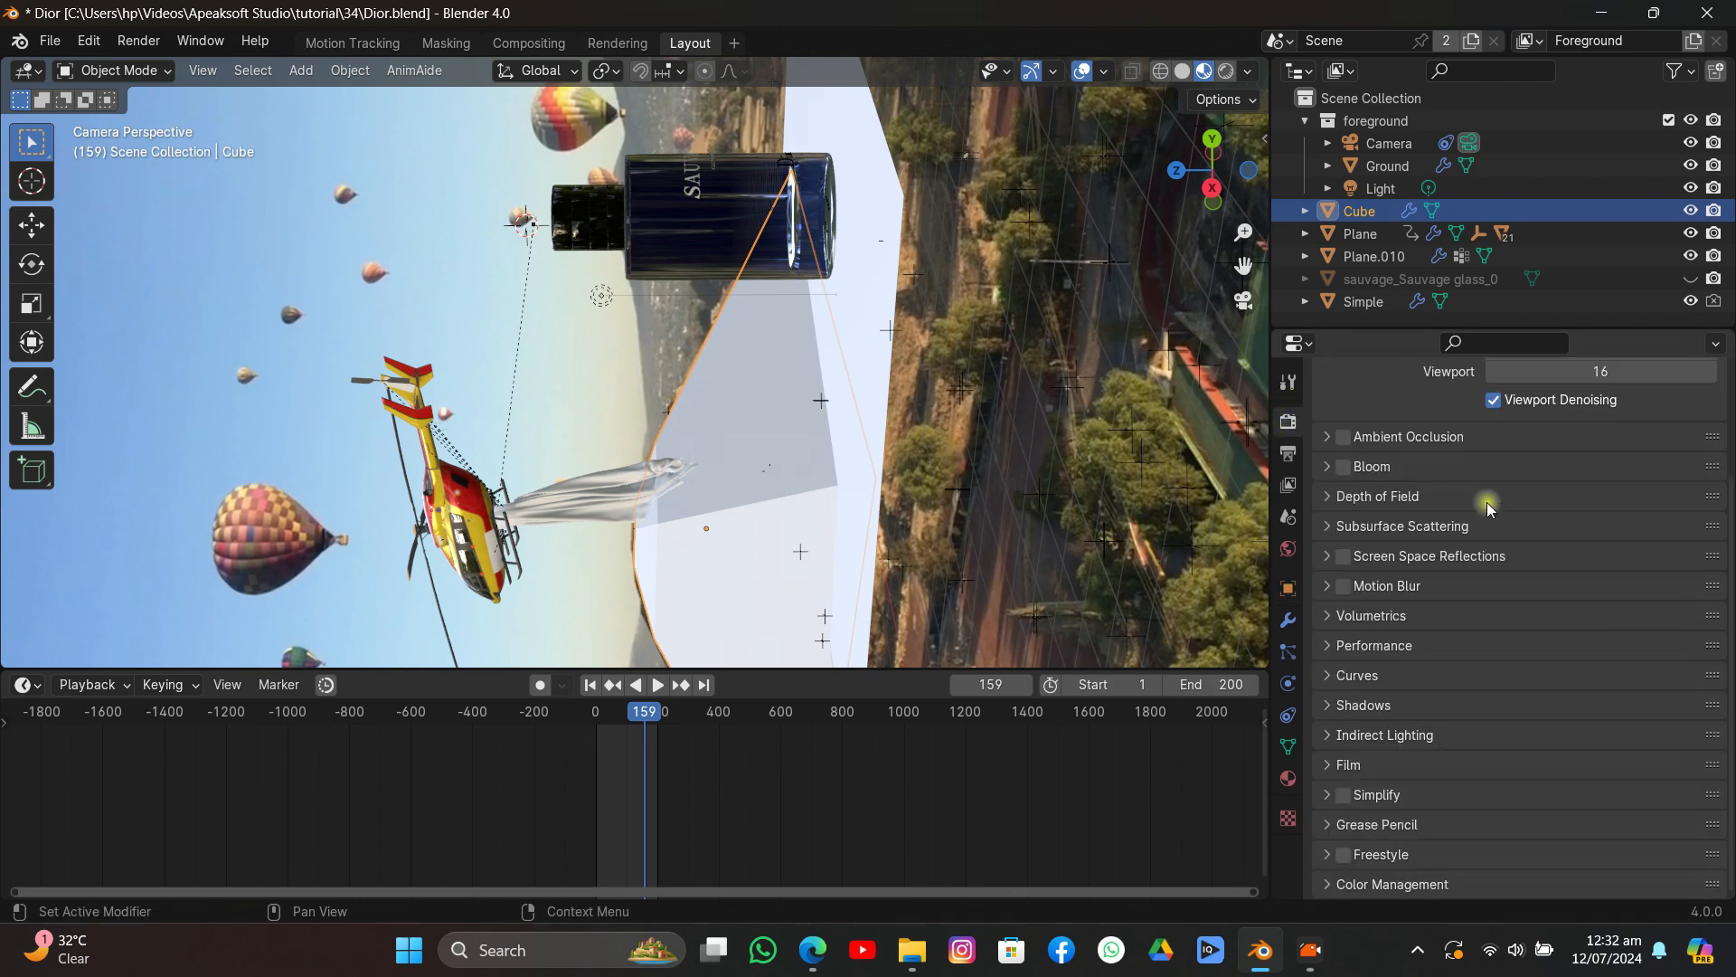
{"action": "scroll", "coordinate": [1492, 430], "scroll_direction": "up", "scroll_amount": 3}
{"action": "left_click", "coordinate": [1519, 418]}
{"action": "left_click", "coordinate": [1522, 489]}
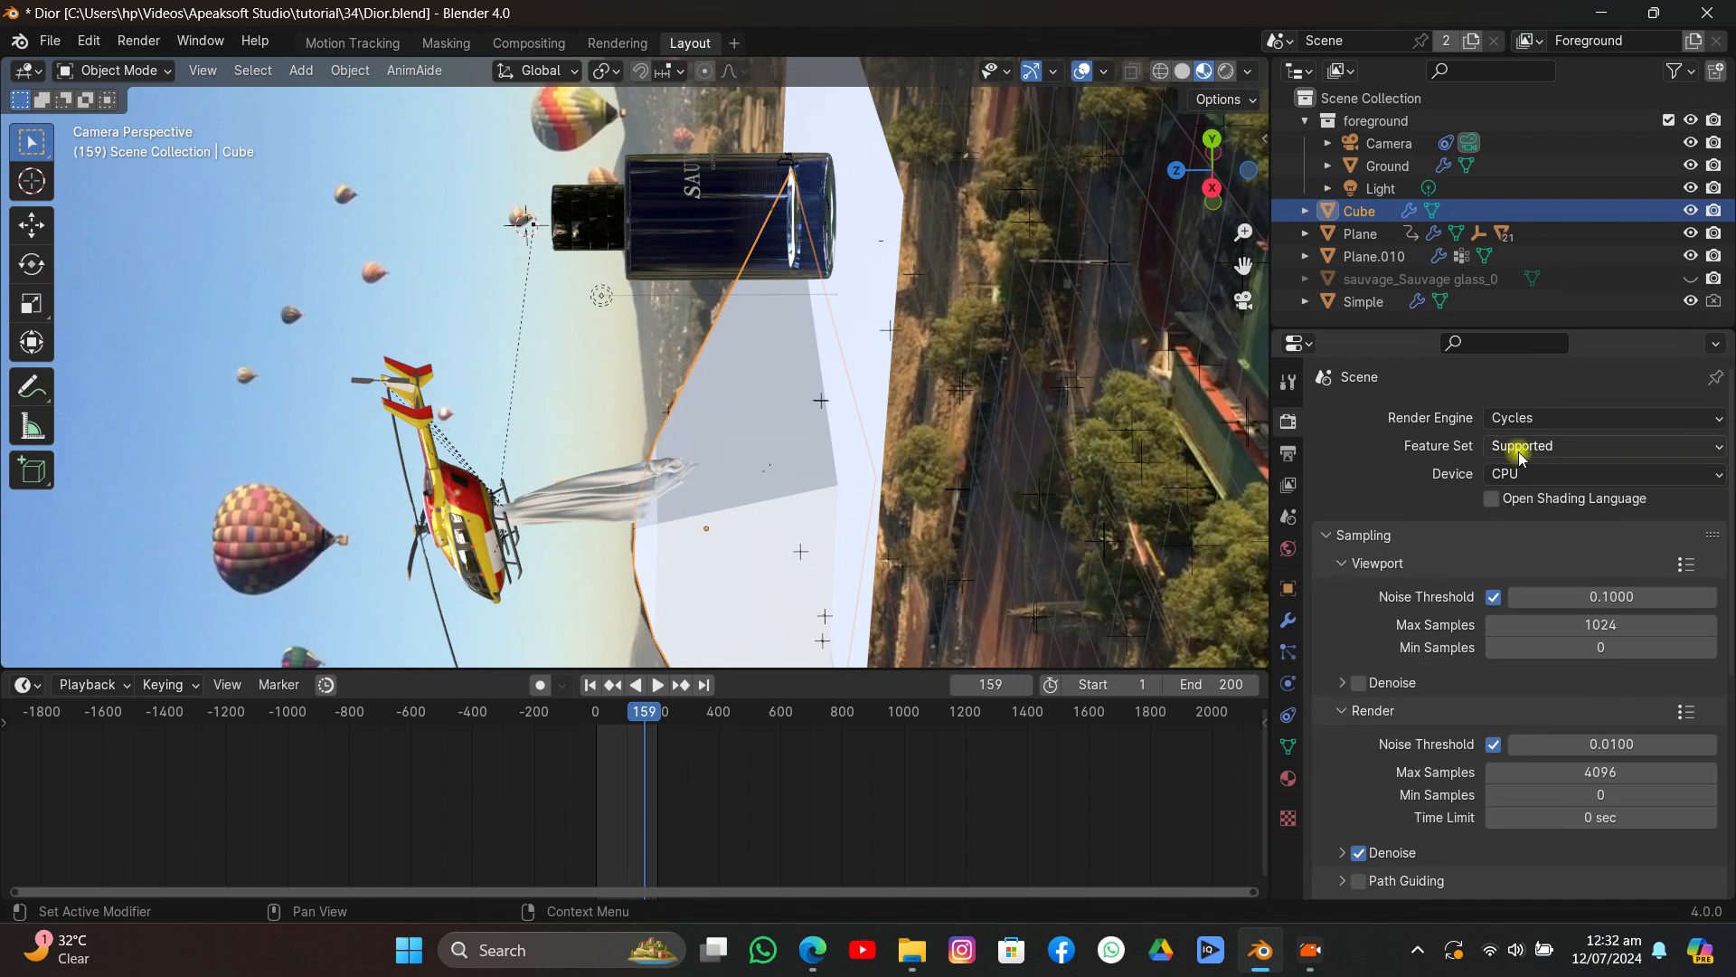
{"action": "left_click", "coordinate": [1523, 473]}
{"action": "left_click", "coordinate": [1526, 523]}
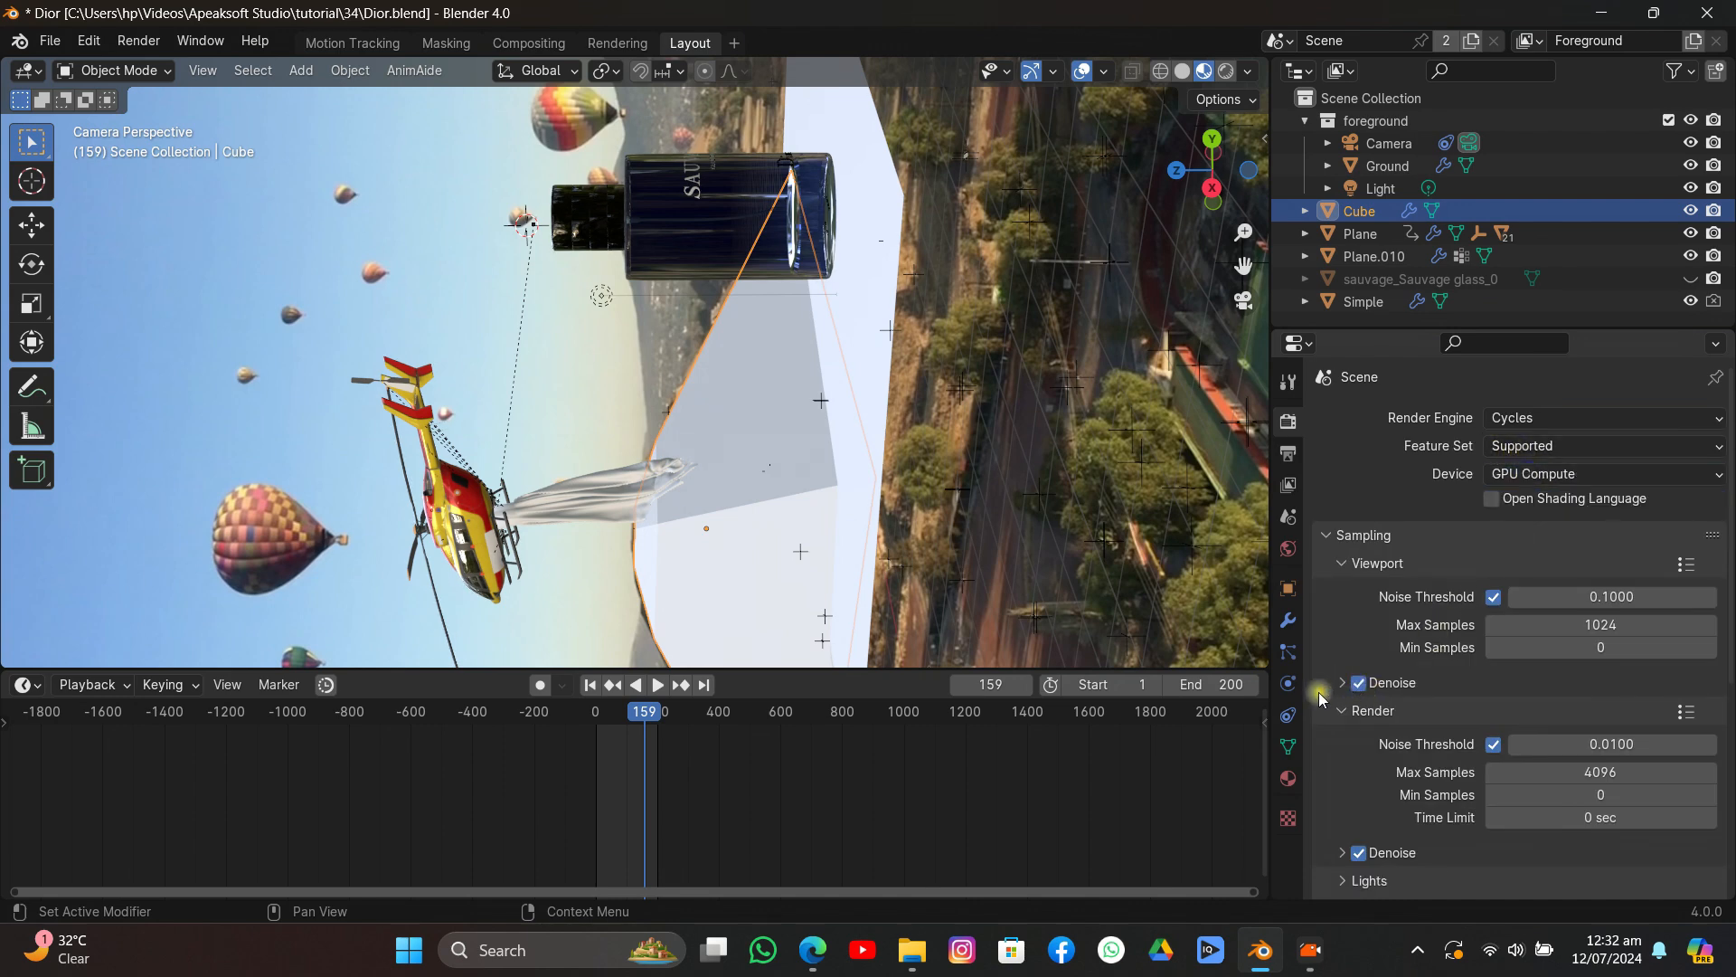
Enable Shadow Catcher in the hill cube's visibility settings, and select the ground plane to check the same setting.
{"action": "left_click", "coordinate": [1289, 592]}
{"action": "scroll", "coordinate": [1446, 682], "scroll_direction": "down", "scroll_amount": 4}
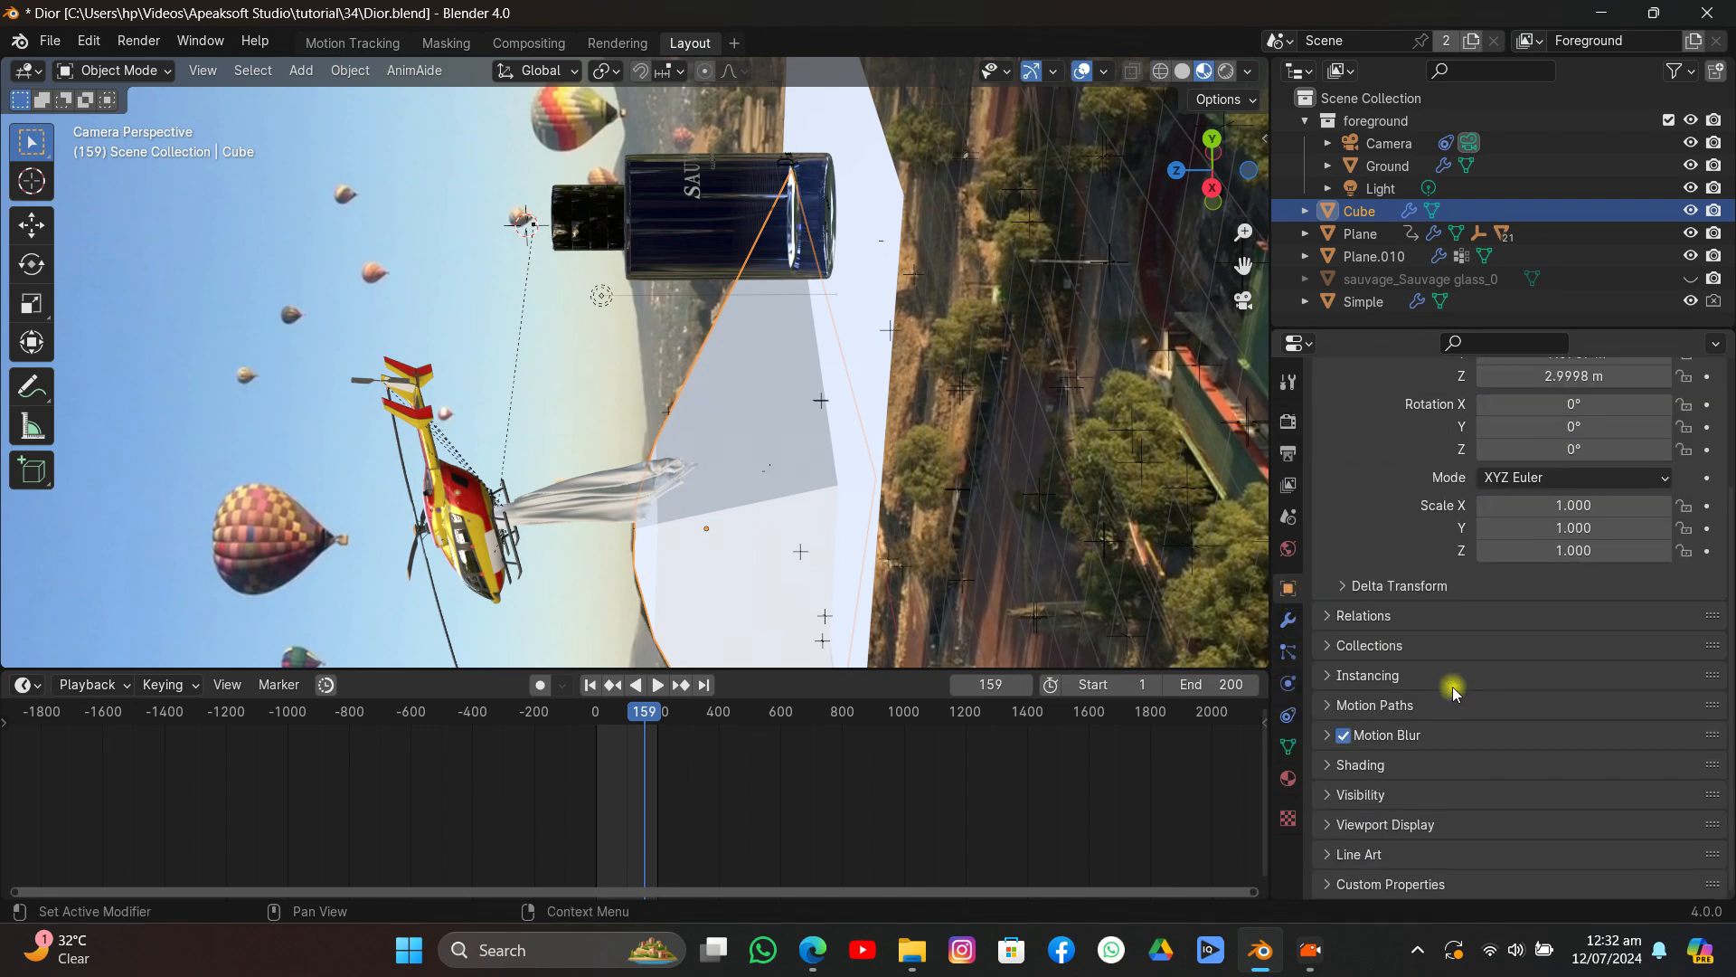
{"action": "left_click", "coordinate": [1397, 794]}
{"action": "scroll", "coordinate": [1519, 794], "scroll_direction": "down", "scroll_amount": 5}
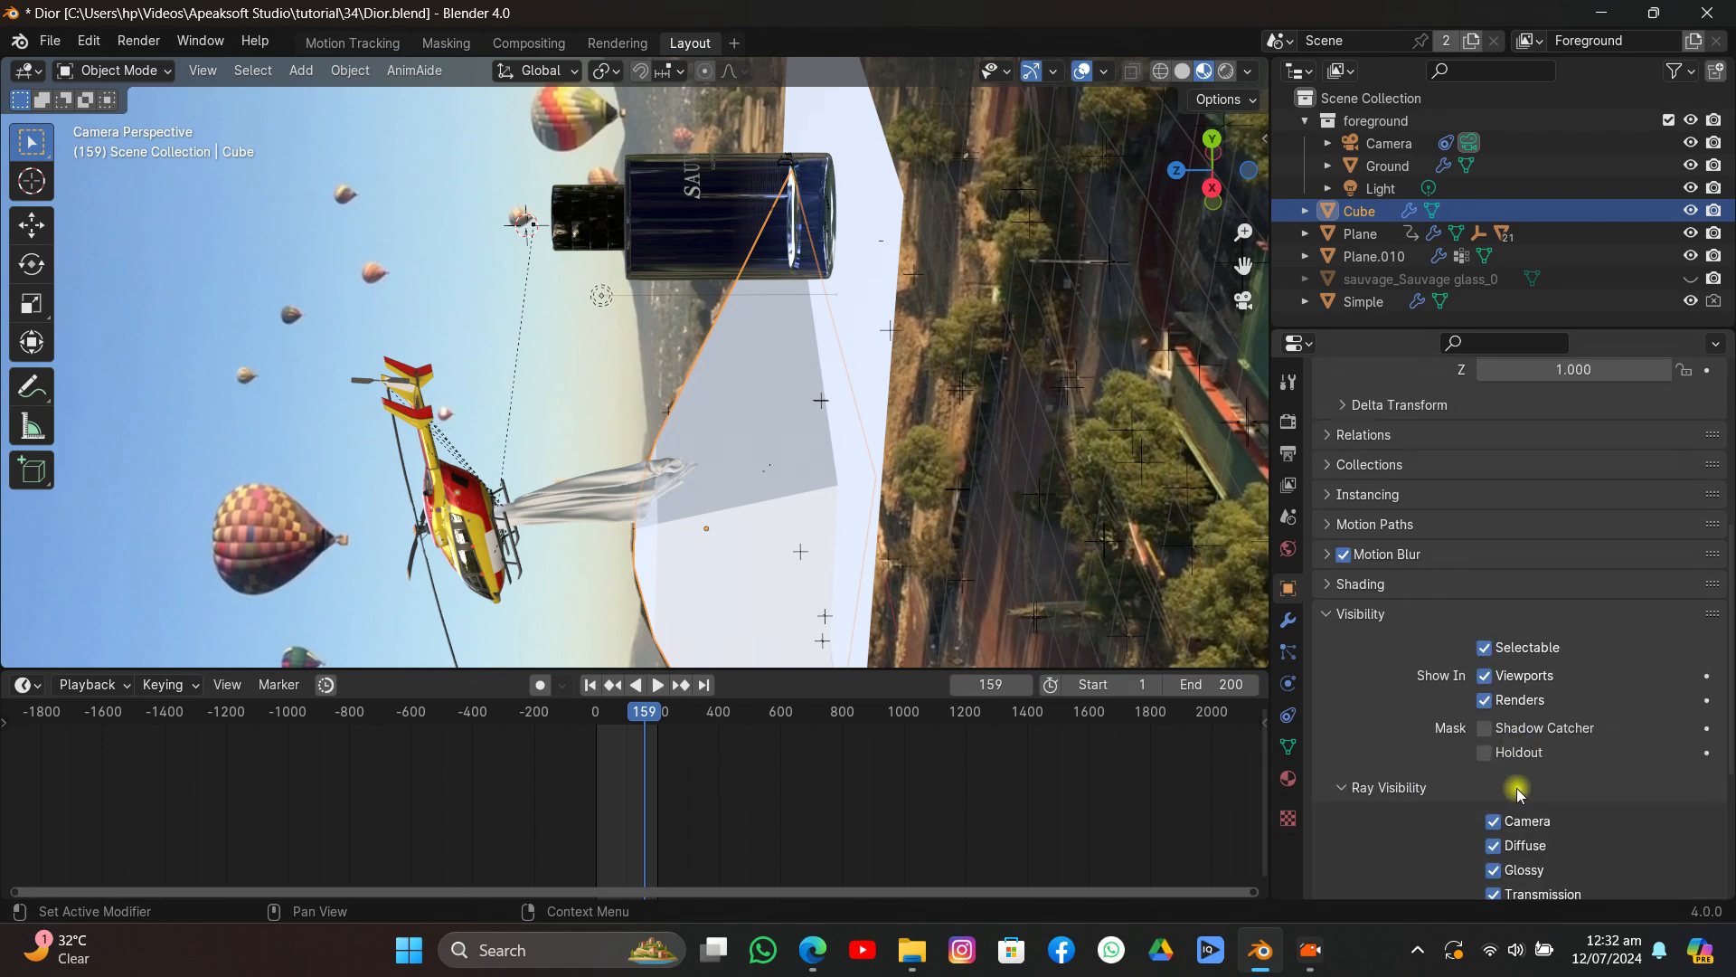
{"action": "left_click", "coordinate": [969, 480]}
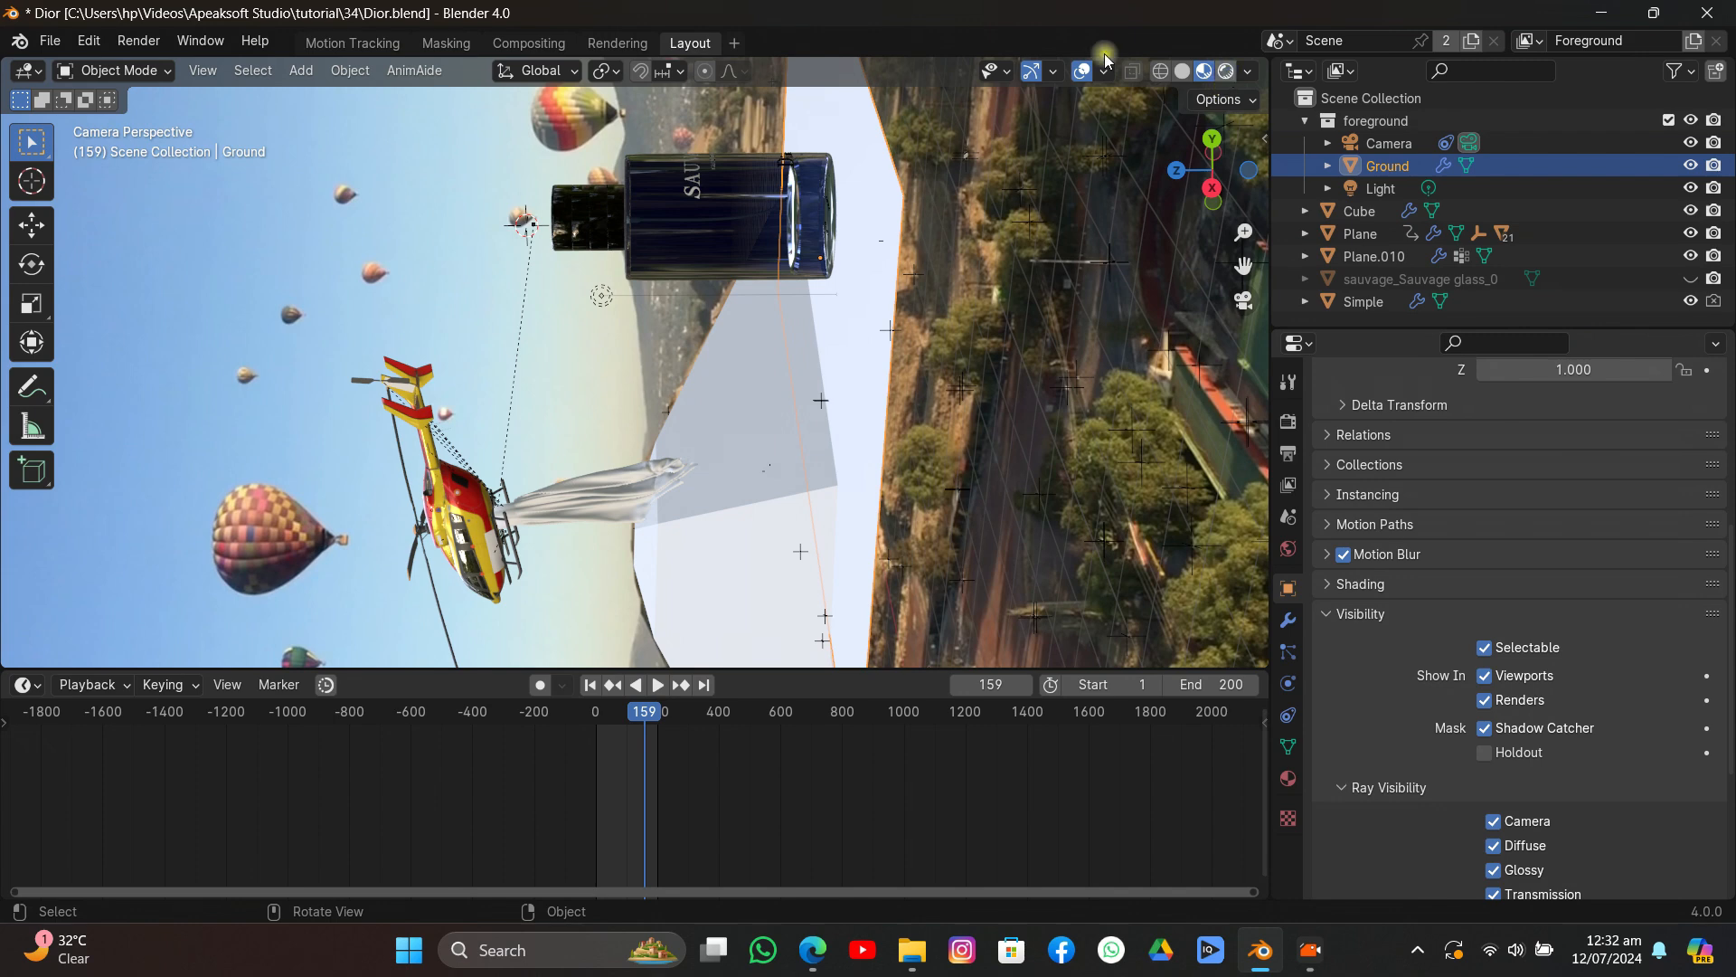
Save the project and enable Transparent under the Cycles Film settings so the footage shows behind the scene.
{"action": "left_click", "coordinate": [50, 41]}
{"action": "left_click", "coordinate": [68, 178]}
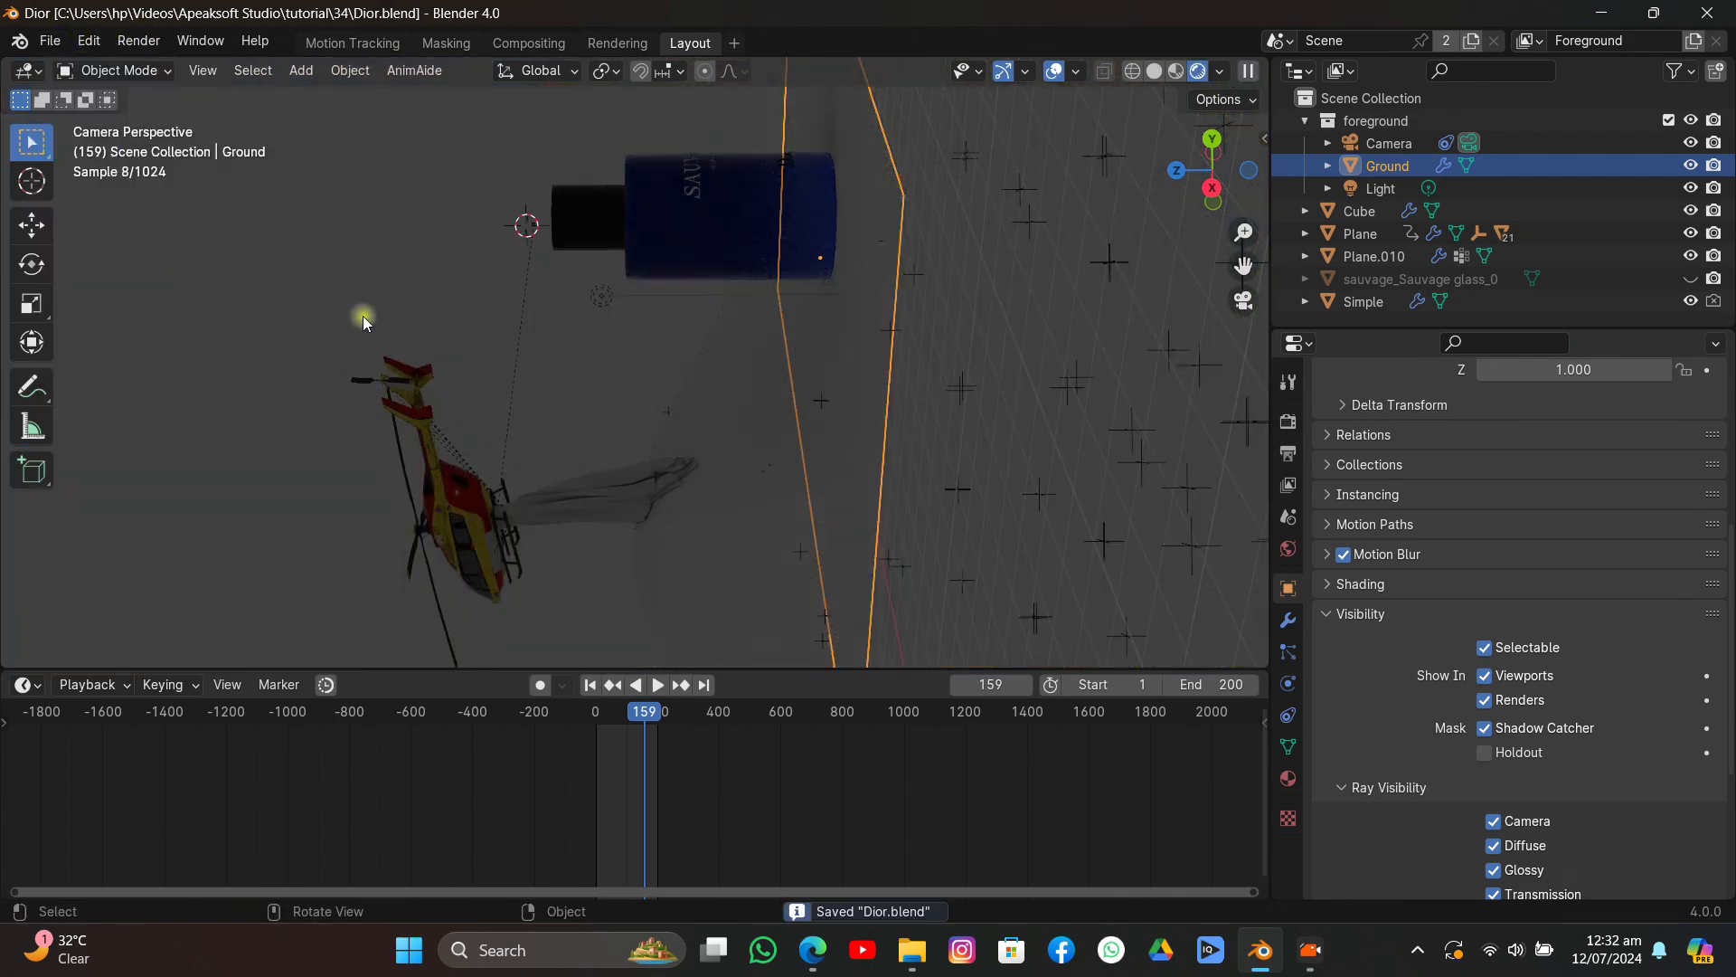
{"action": "left_click", "coordinate": [1288, 421]}
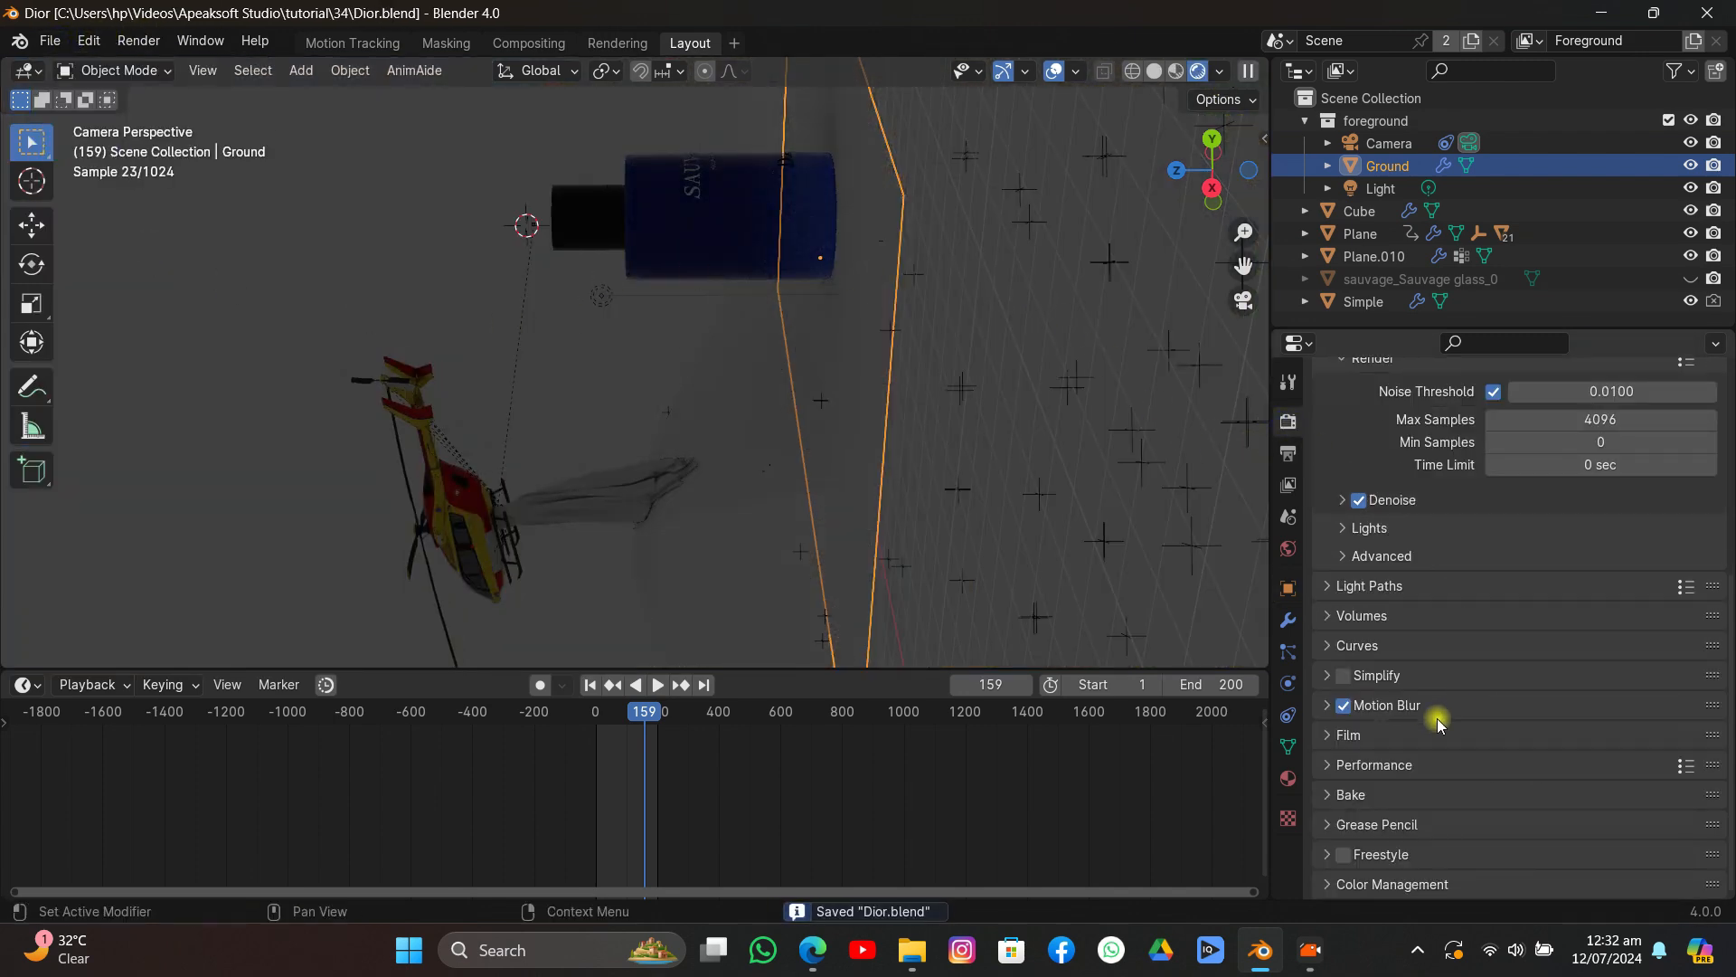
{"action": "left_click", "coordinate": [1422, 736]}
{"action": "scroll", "coordinate": [1438, 741], "scroll_direction": "down", "scroll_amount": 5}
{"action": "left_click", "coordinate": [1360, 672]}
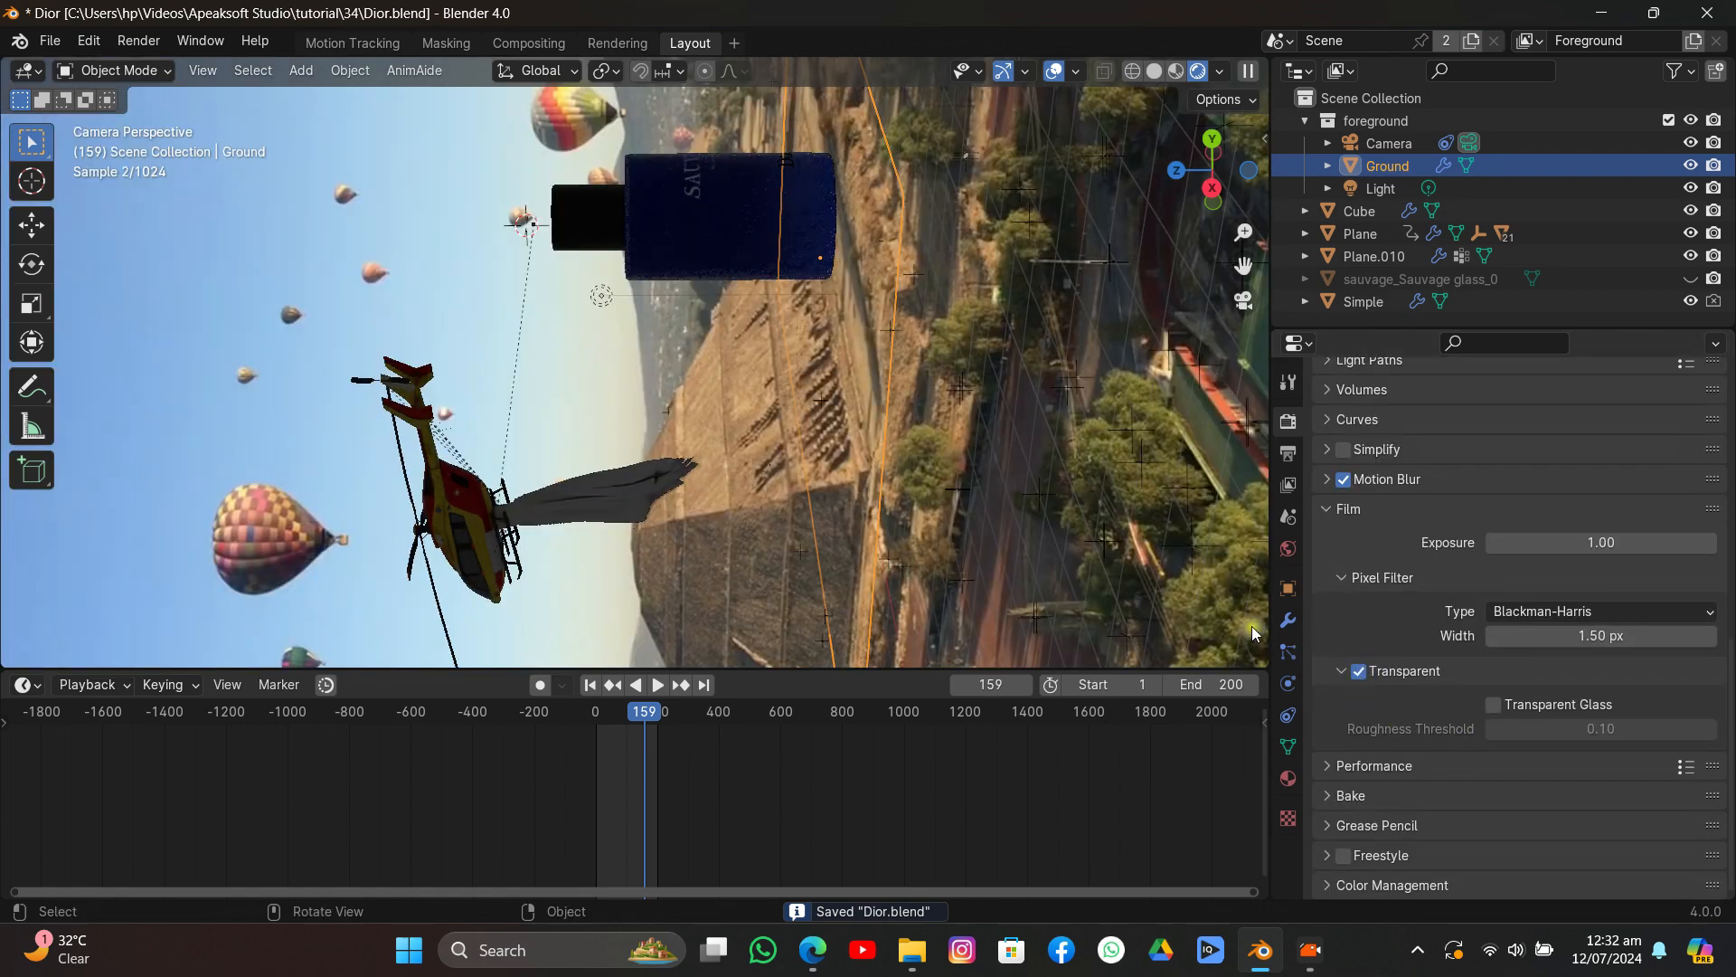
{"action": "scroll", "coordinate": [832, 458], "scroll_direction": "down", "scroll_amount": 2}
{"action": "left_click", "coordinate": [491, 221]}
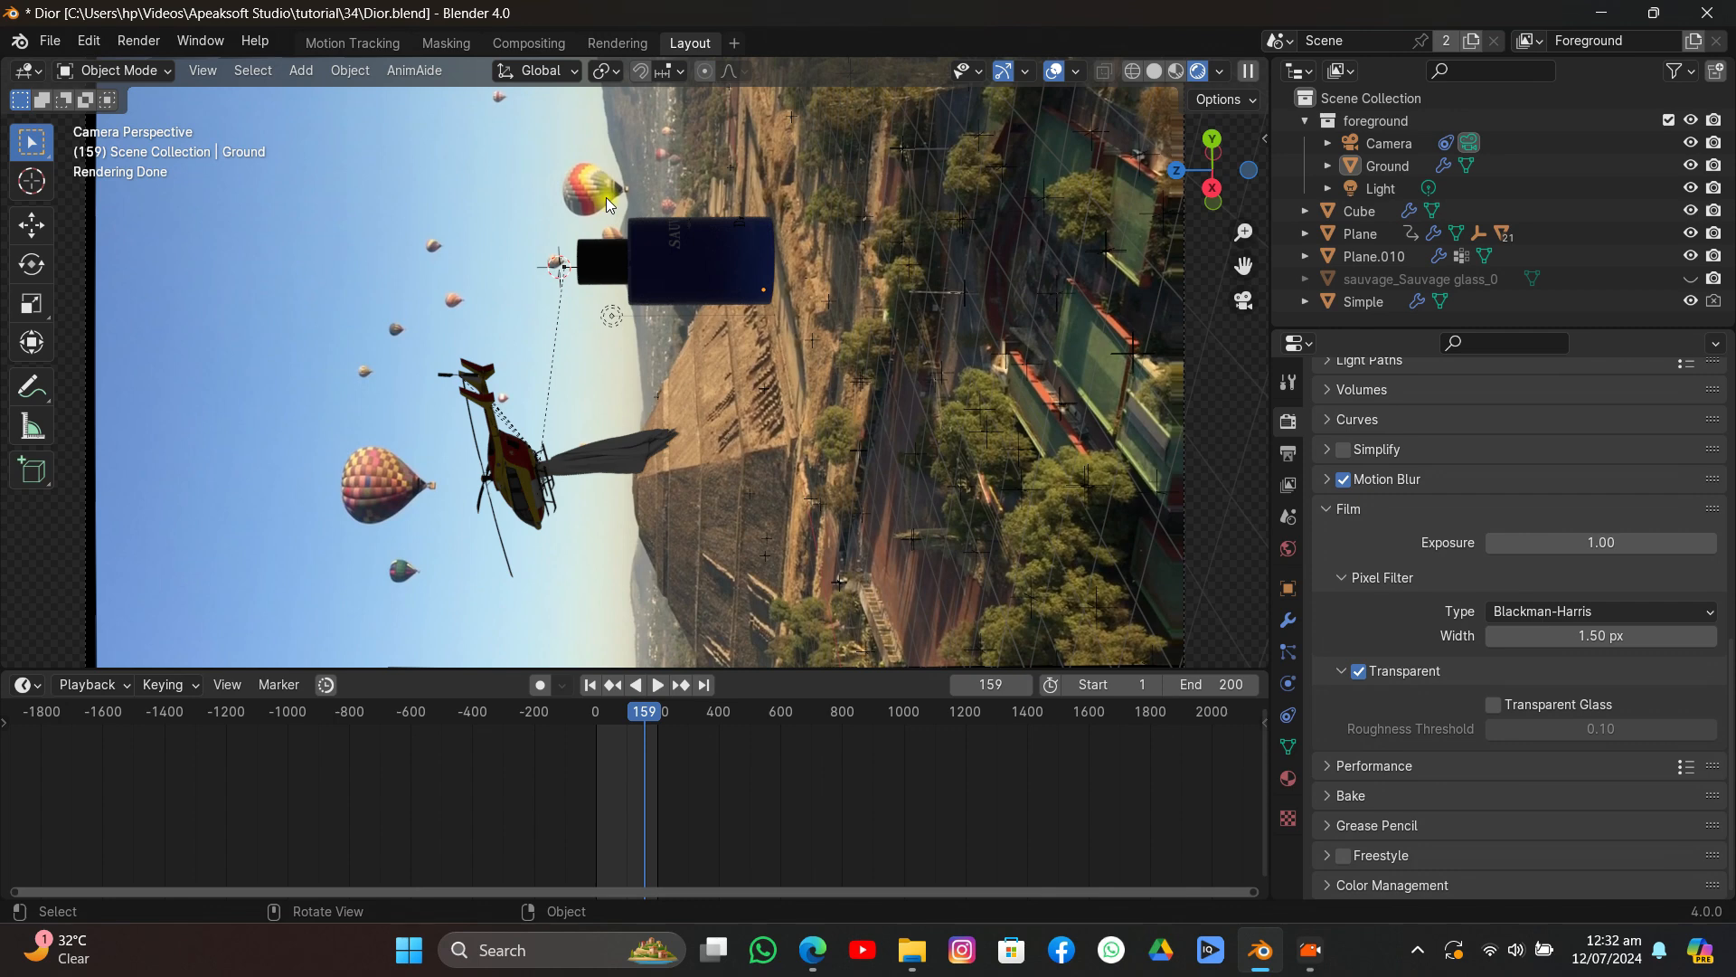
{"action": "left_click", "coordinate": [758, 316]}
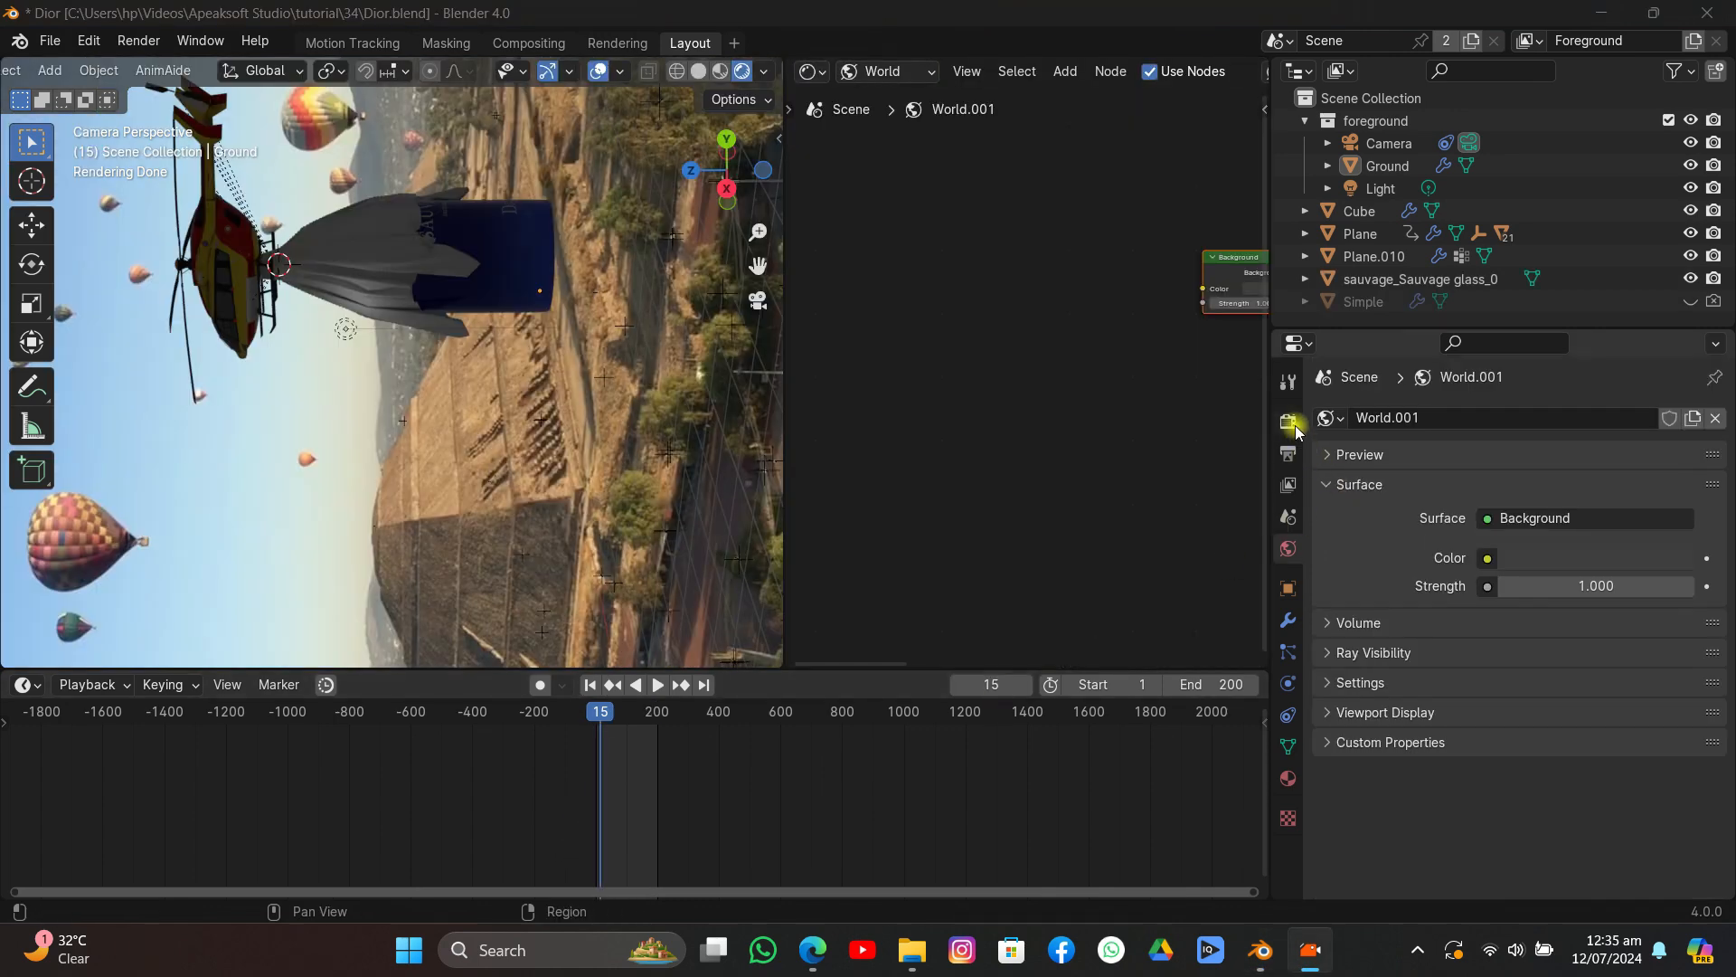
Assign an Environment Texture to the World.001 background color.
{"action": "left_click", "coordinate": [1293, 425]}
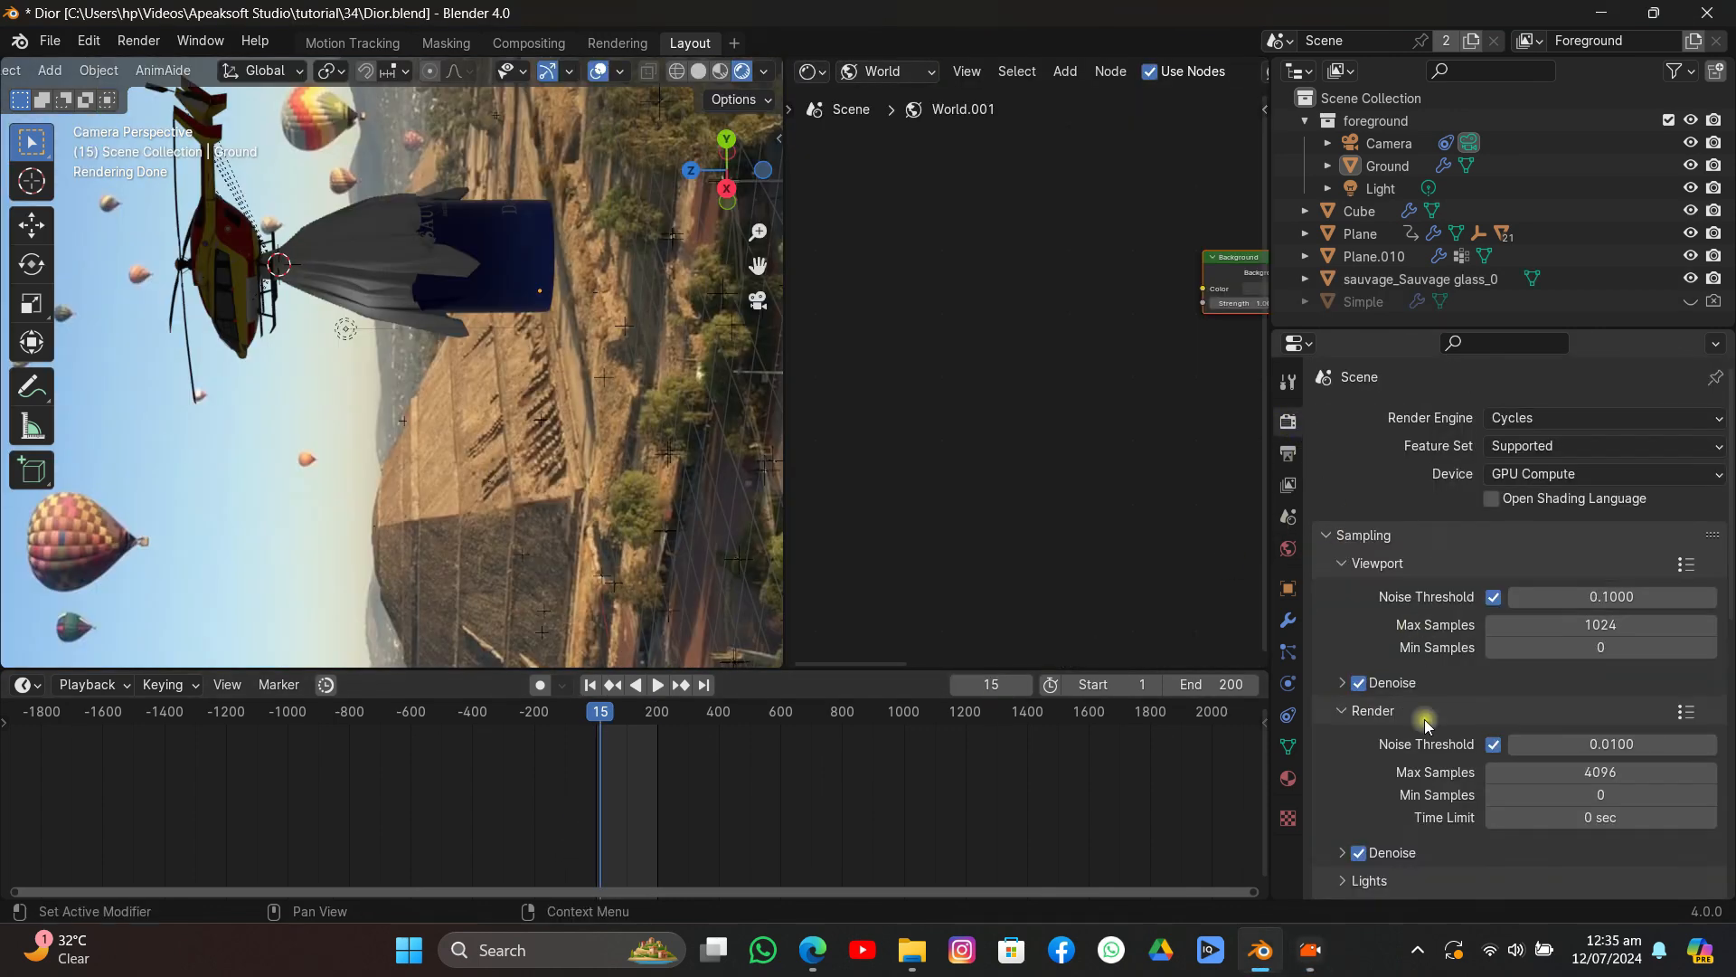
{"action": "scroll", "coordinate": [1424, 720], "scroll_direction": "down", "scroll_amount": 10}
{"action": "left_click", "coordinate": [1288, 548]}
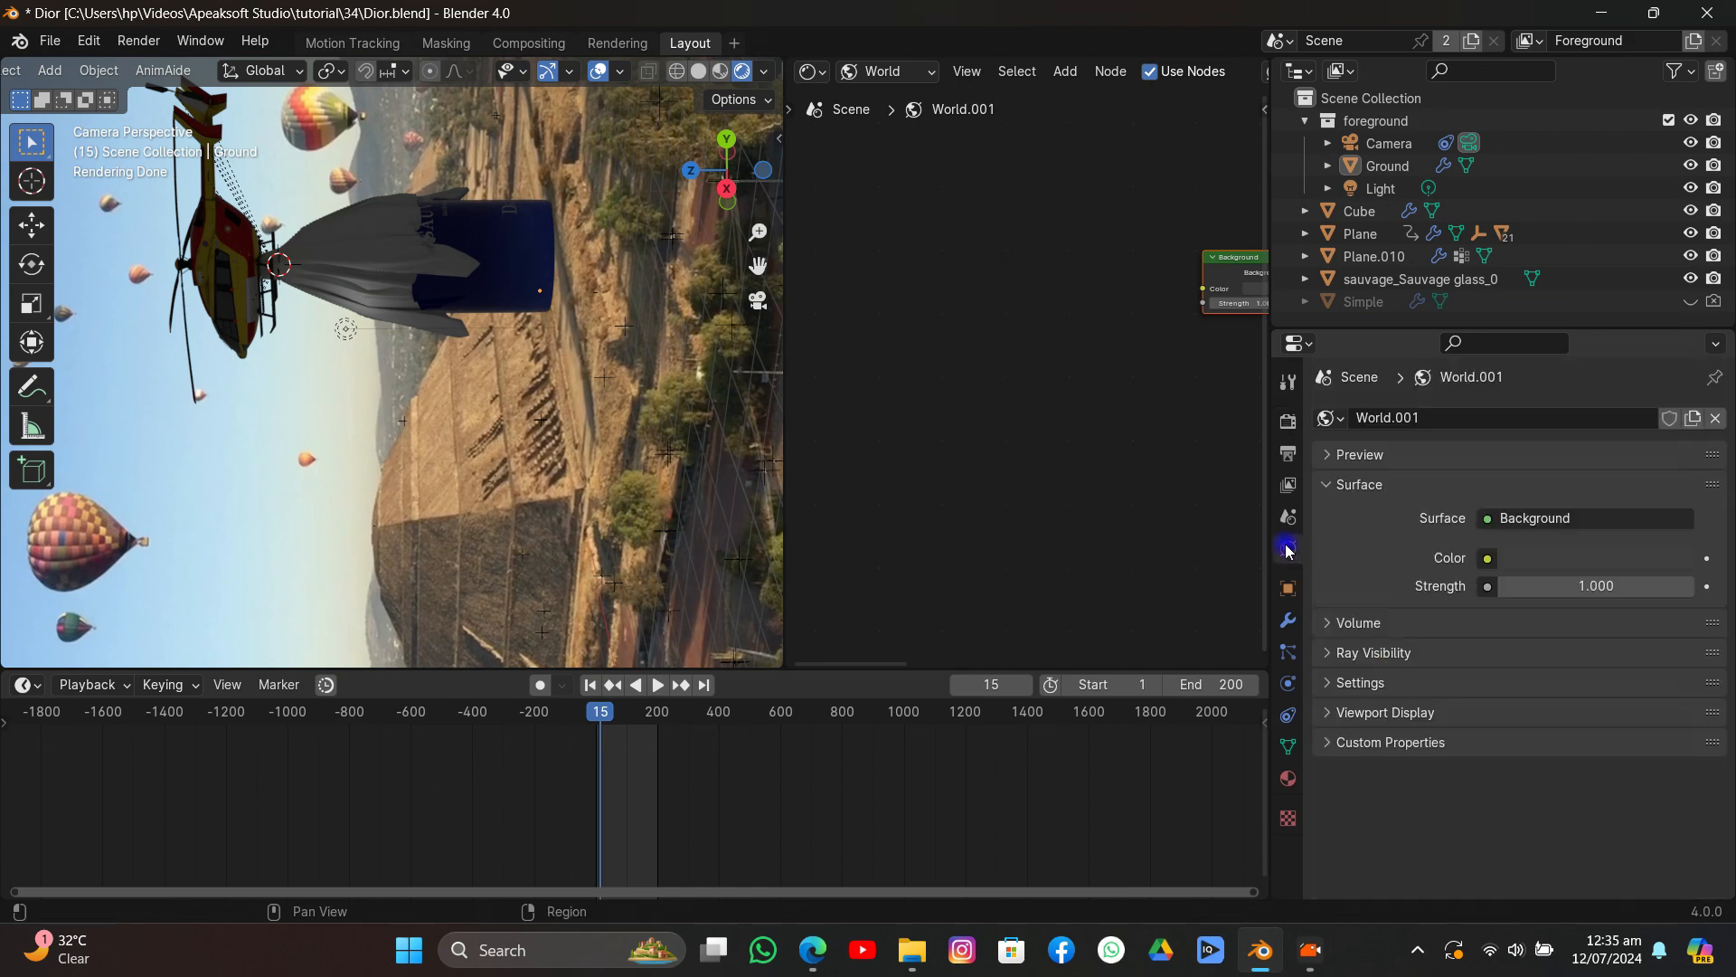
{"action": "left_click", "coordinate": [1487, 558]}
{"action": "left_click", "coordinate": [984, 658]}
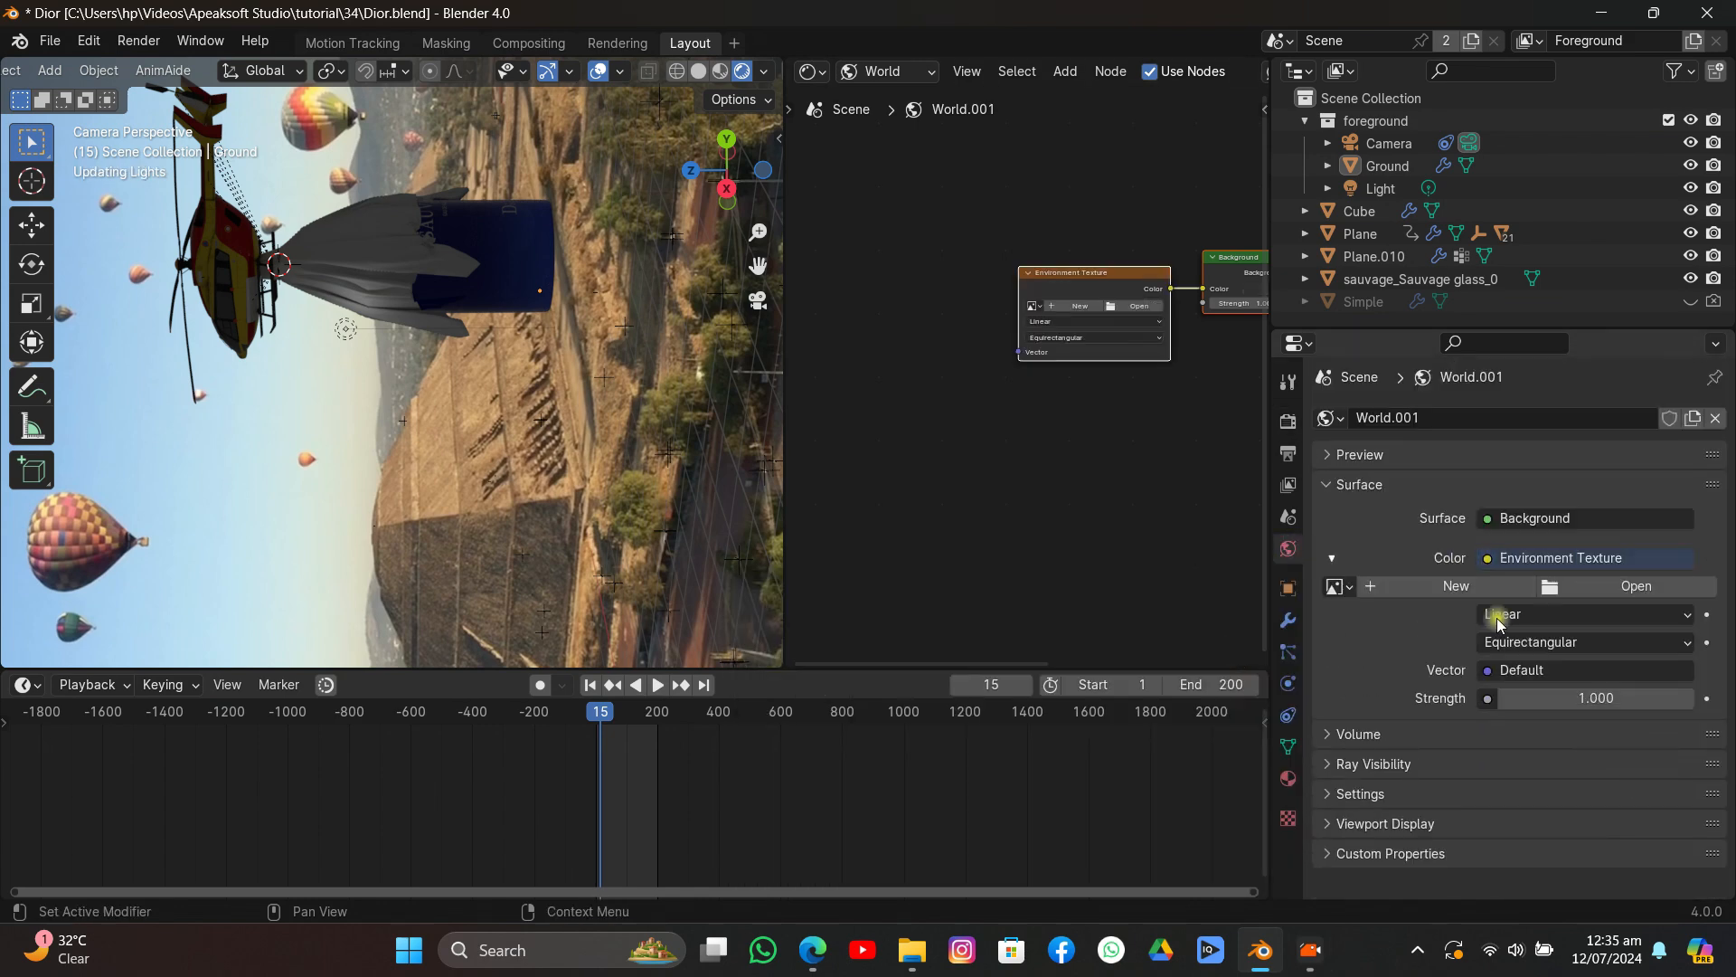
Load shanghai_riverside_4k.hdr from E:\assets\a asset\hdri\loc00184-22-8k into the world's Environment Texture.
{"action": "left_click", "coordinate": [1637, 585]}
{"action": "left_click", "coordinate": [251, 705]}
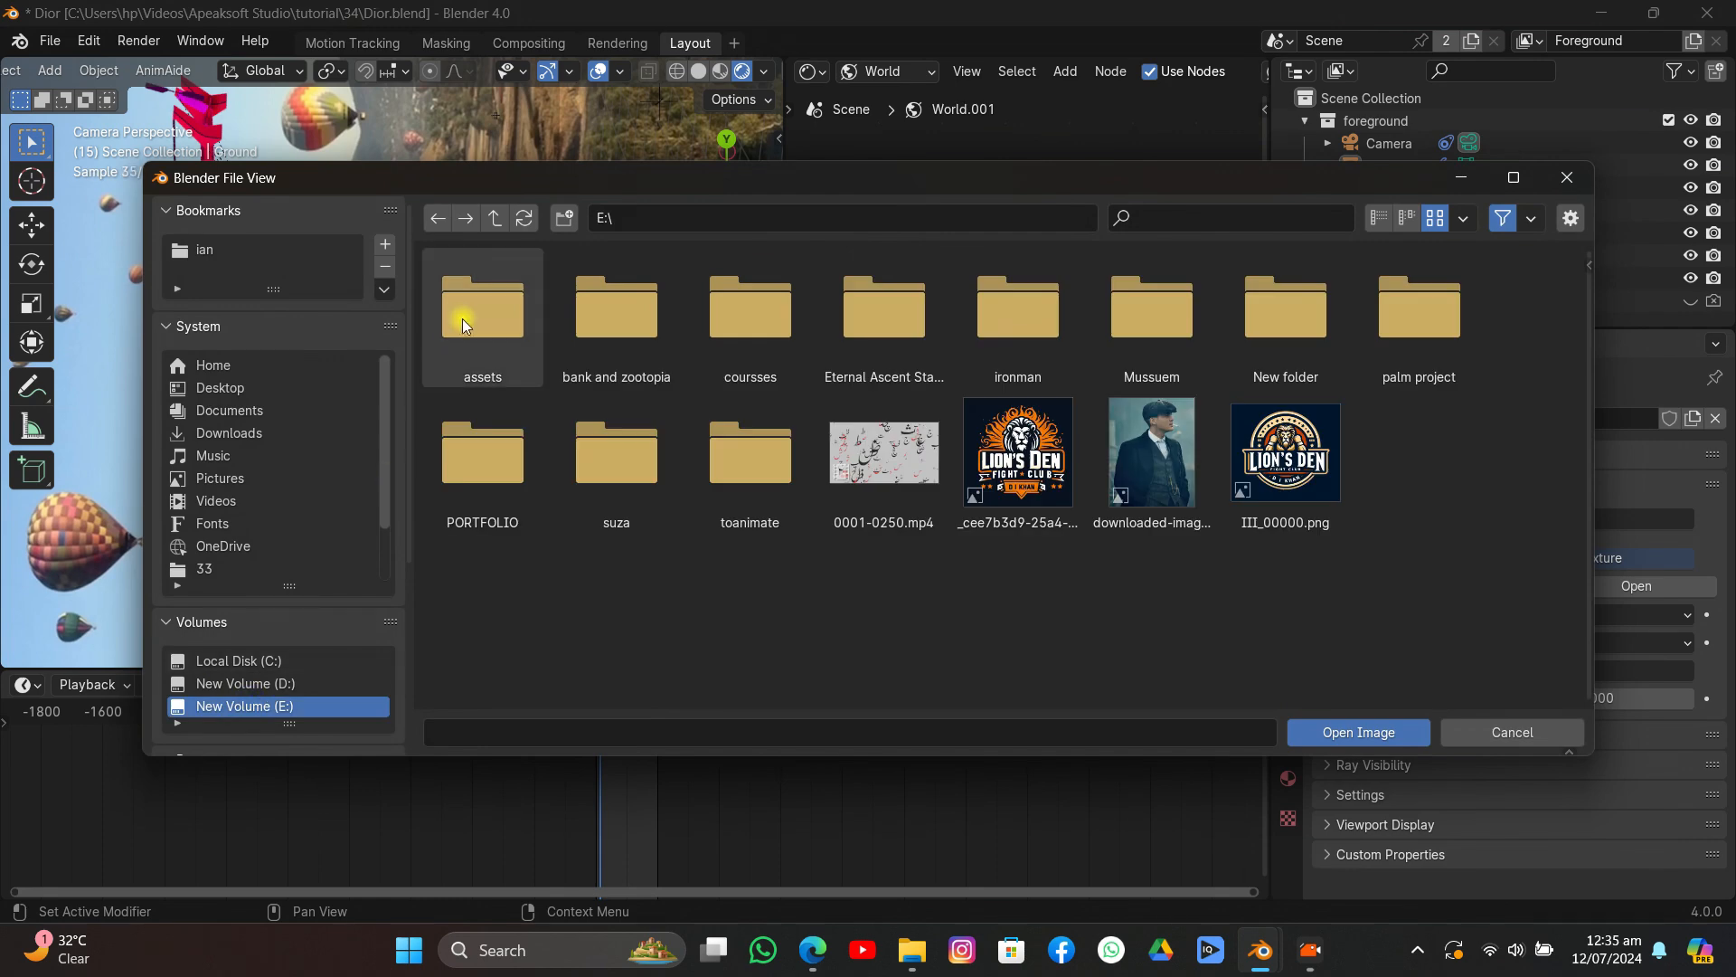
{"action": "double_click", "coordinate": [463, 316]}
{"action": "double_click", "coordinate": [463, 317]}
{"action": "double_click", "coordinate": [1111, 341]}
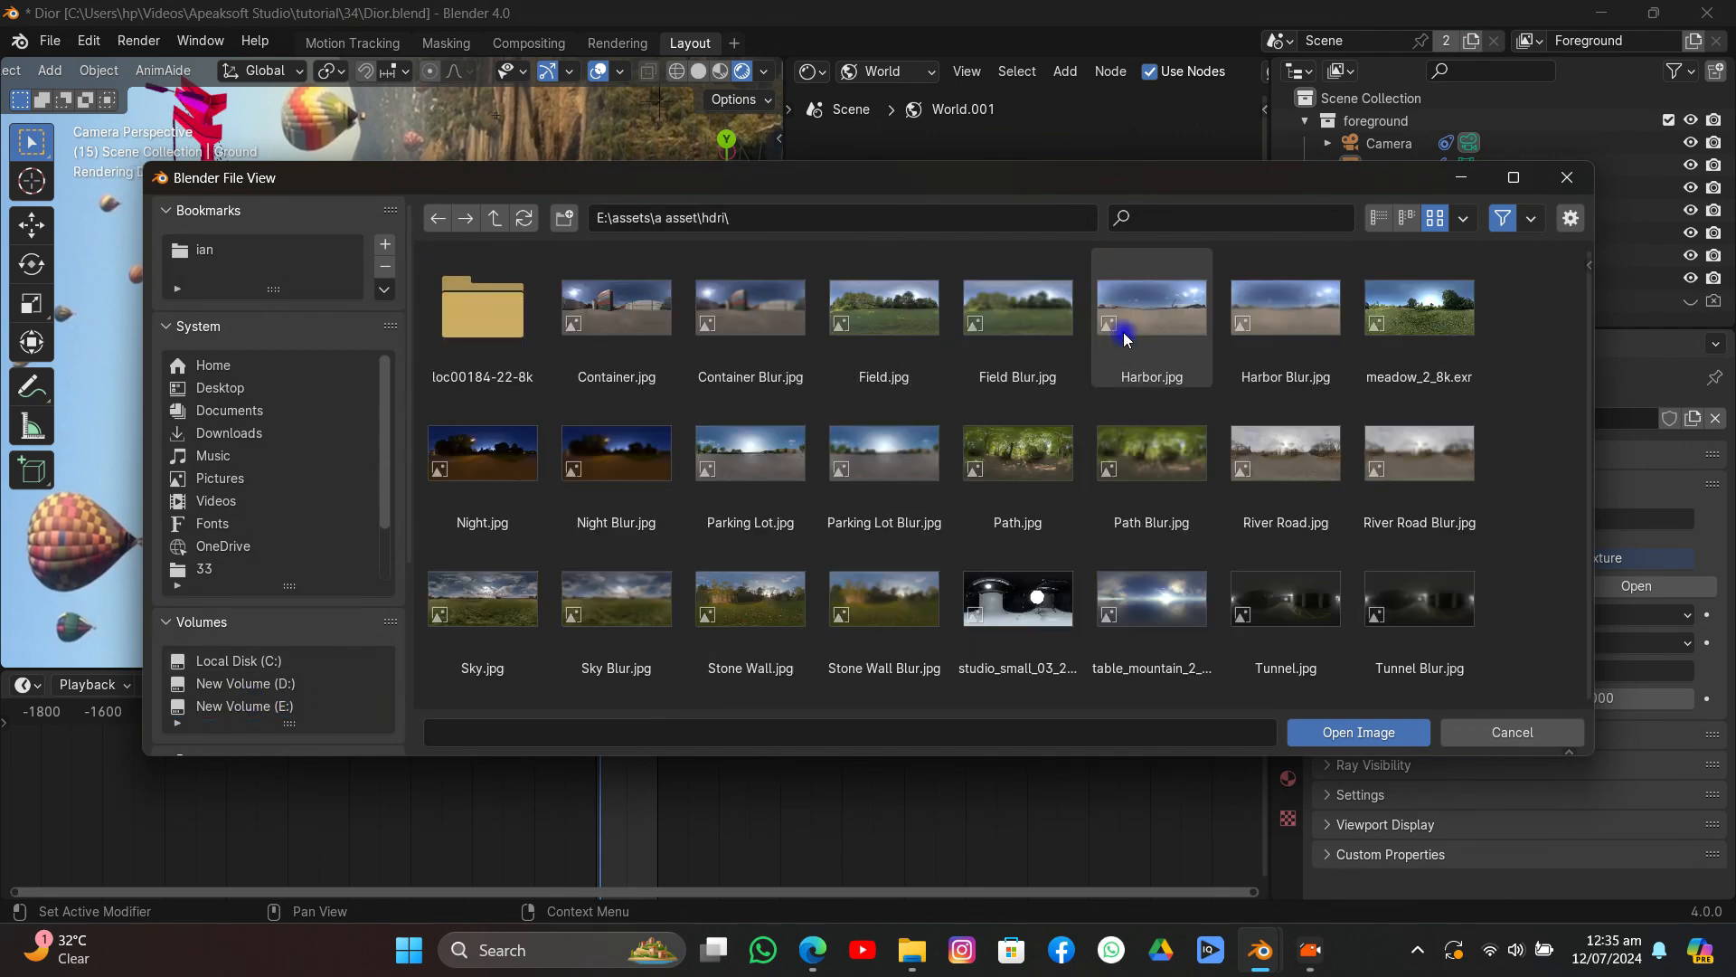
{"action": "double_click", "coordinate": [445, 342]}
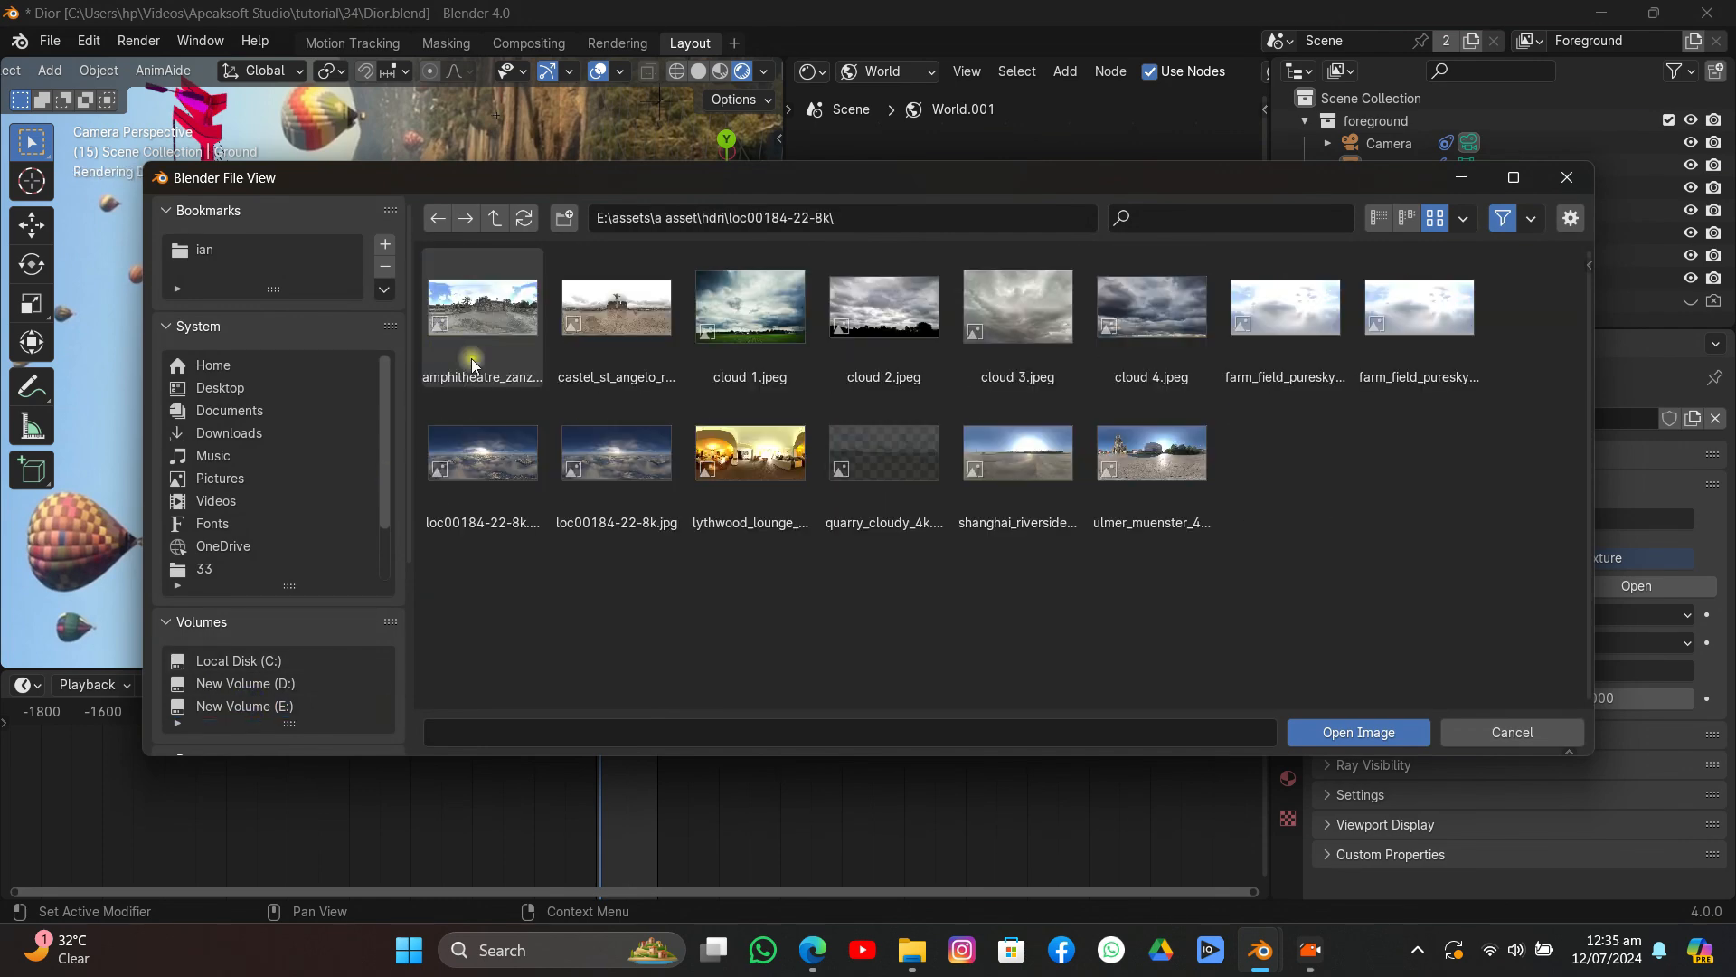
{"action": "double_click", "coordinate": [994, 436]}
Add Texture Coordinate and Mapping nodes to the environment texture and set the mapping's Z rotation to 26.3°.
{"action": "middle_click_drag", "start_coordinate": [906, 388], "coordinate": [887, 415]}
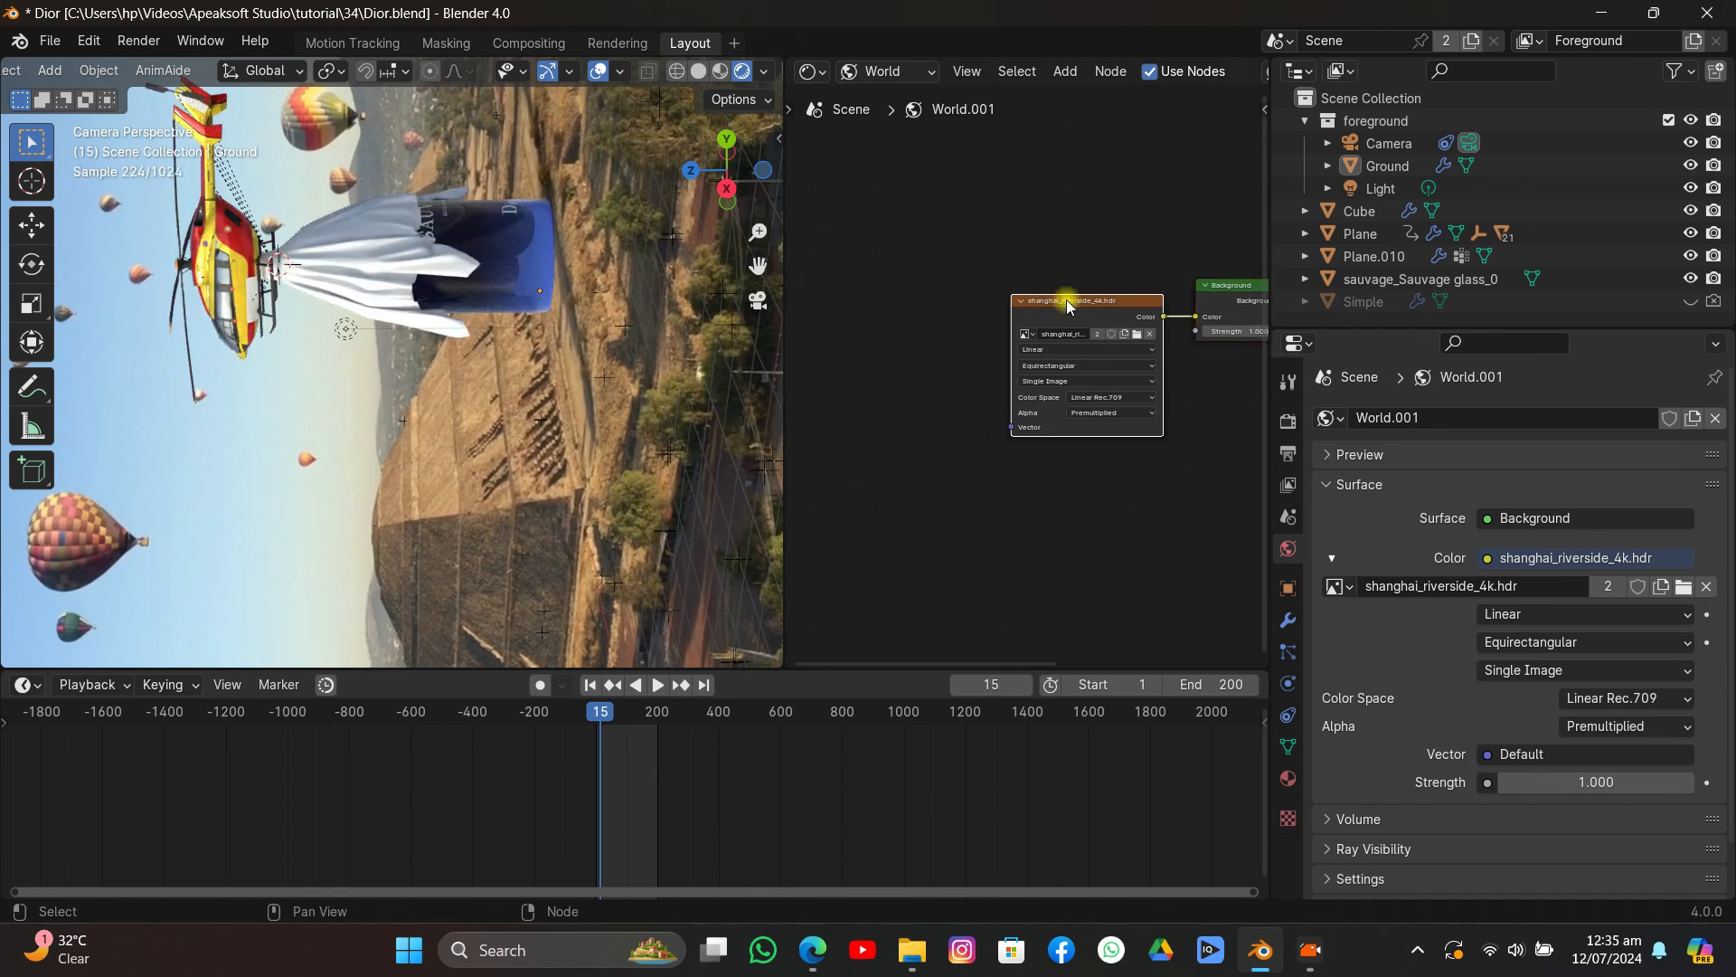
{"action": "key", "text": "ctrl+t"}
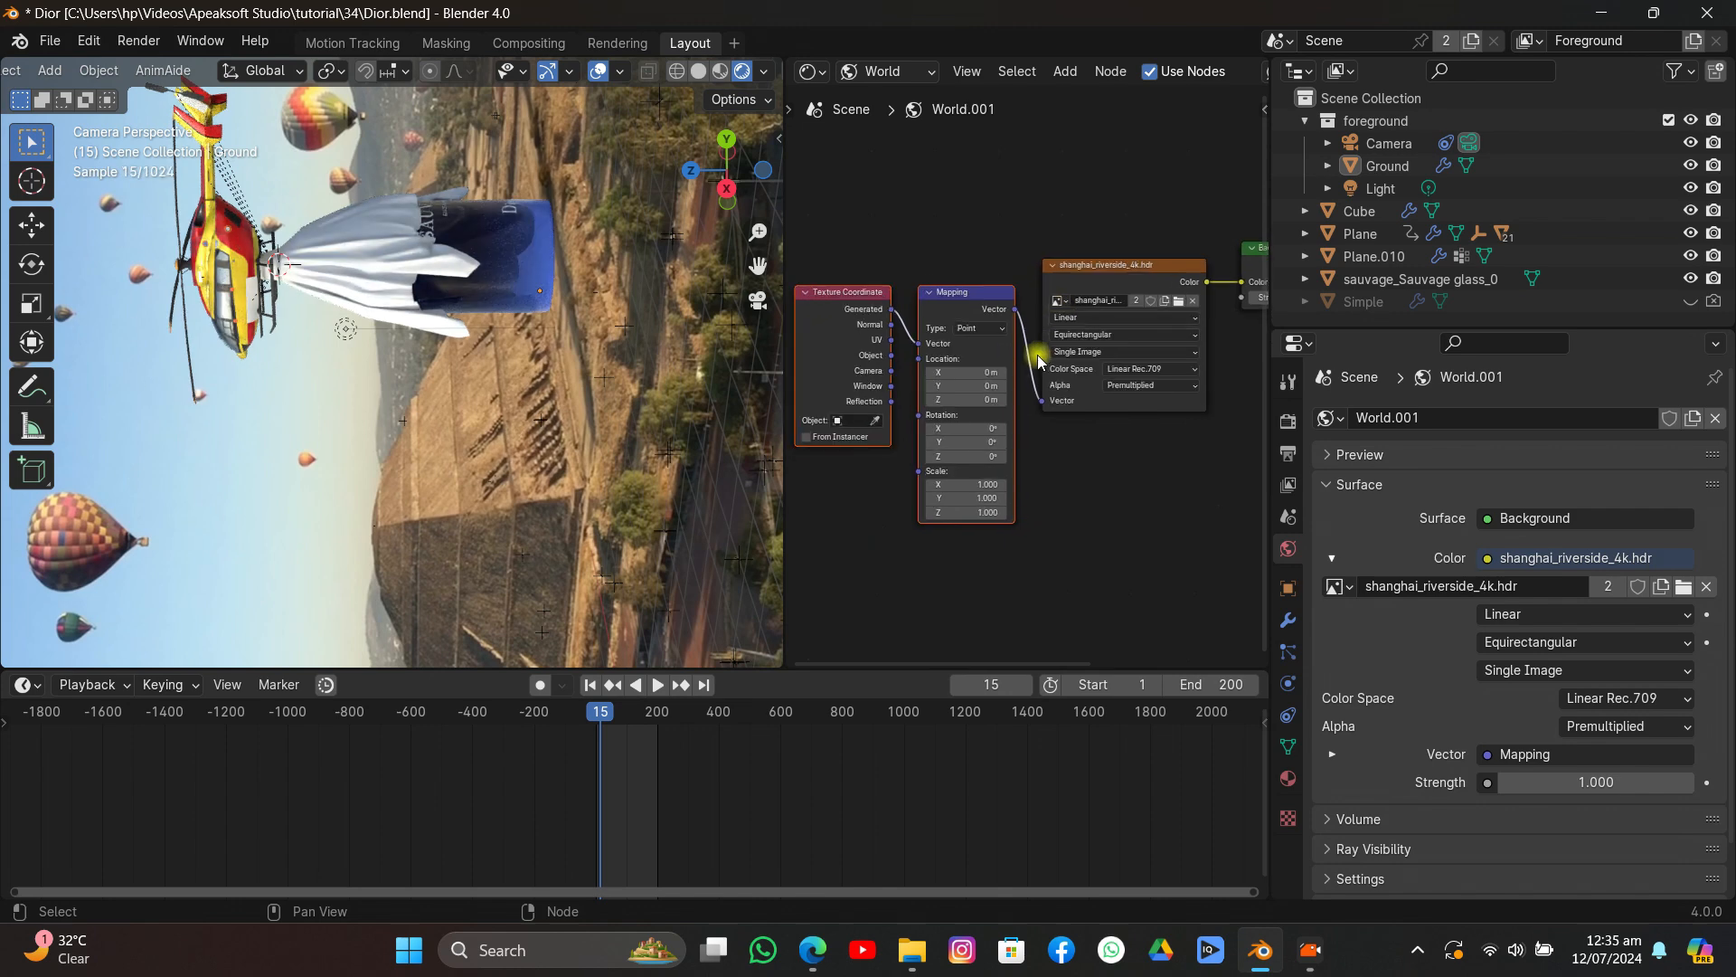
{"action": "left_click_drag", "start_coordinate": [966, 457], "coordinate": [1003, 456]}
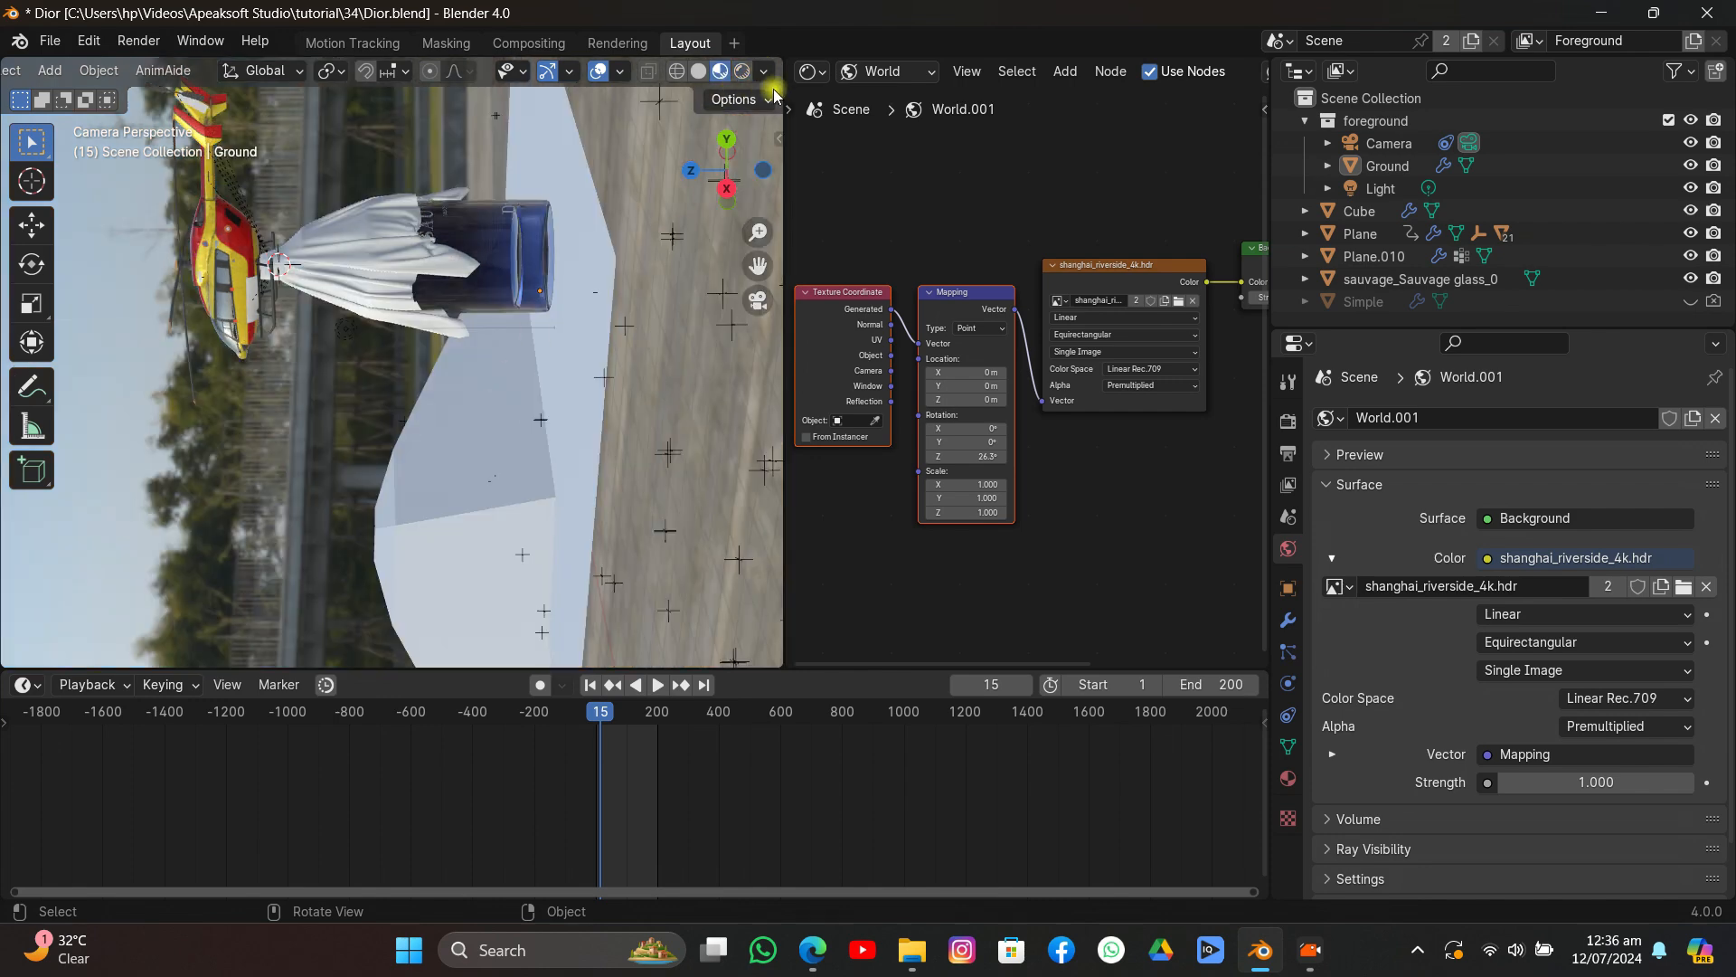
Toggle Scene Lights and Scene World off and back on in the Material Preview shading to compare the lighting.
{"action": "left_click", "coordinate": [765, 74]}
{"action": "left_click", "coordinate": [709, 179]}
{"action": "left_click", "coordinate": [687, 204]}
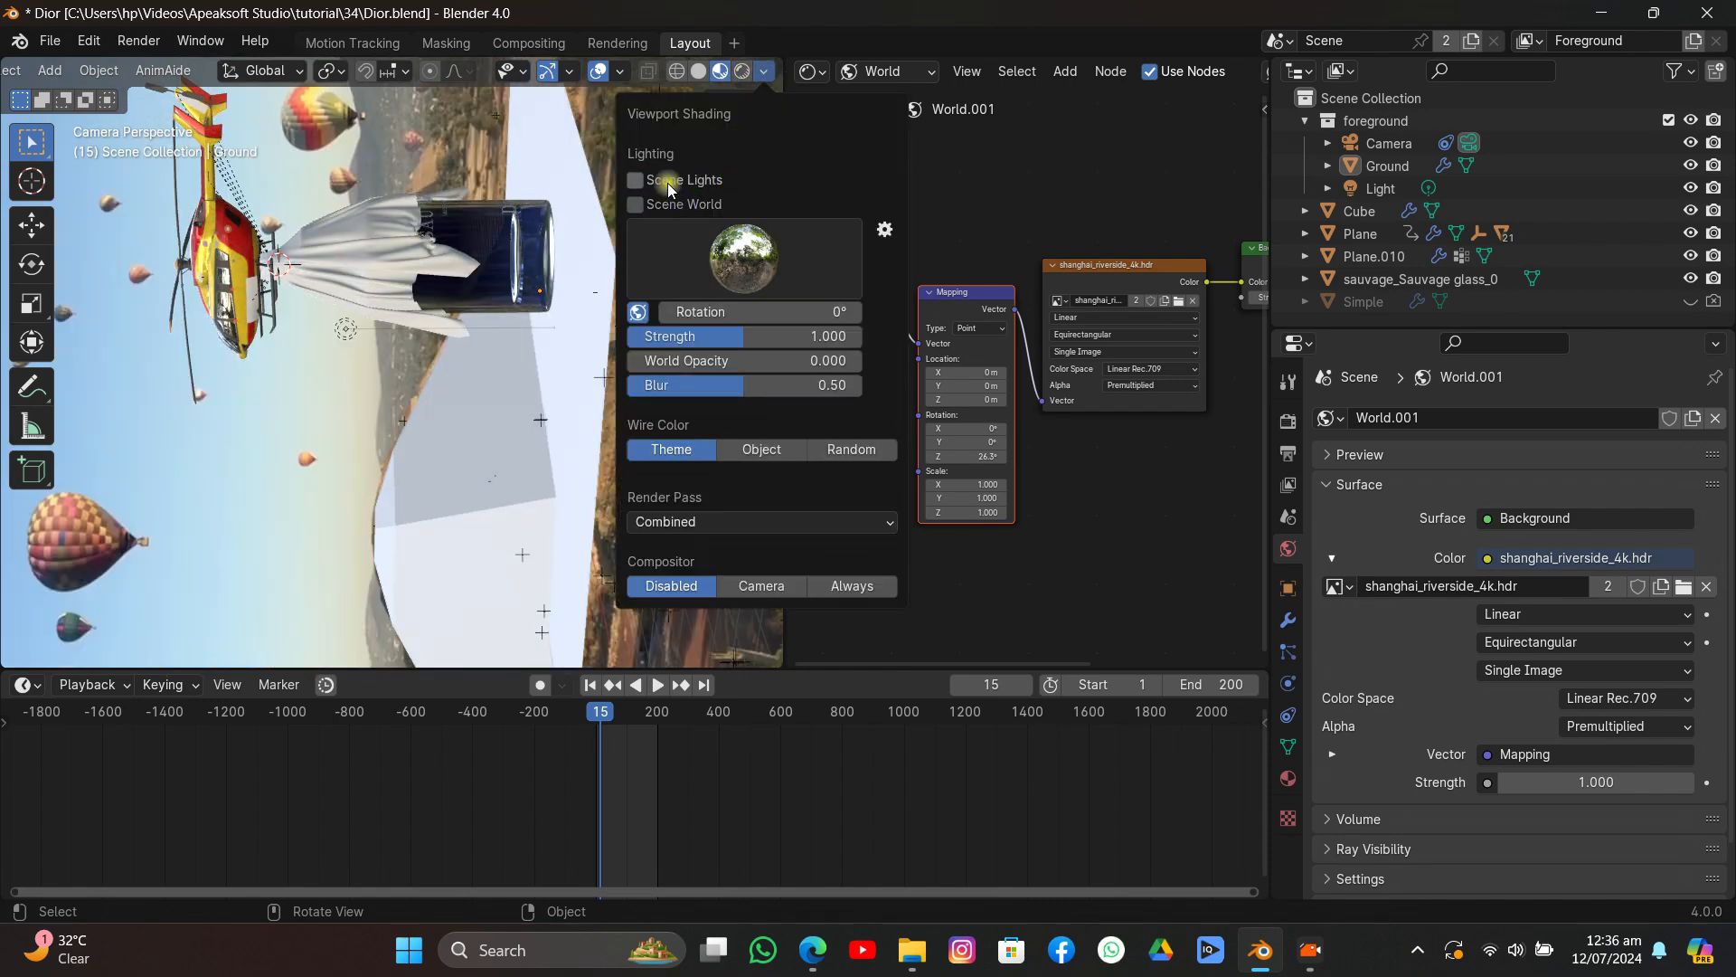
{"action": "left_click", "coordinate": [668, 182]}
{"action": "left_click", "coordinate": [668, 204]}
Set the environment mapping's Z rotation to -80.8° and view the scene through the camera in Rendered shading.
{"action": "middle_click_drag", "start_coordinate": [321, 427], "coordinate": [600, 274]}
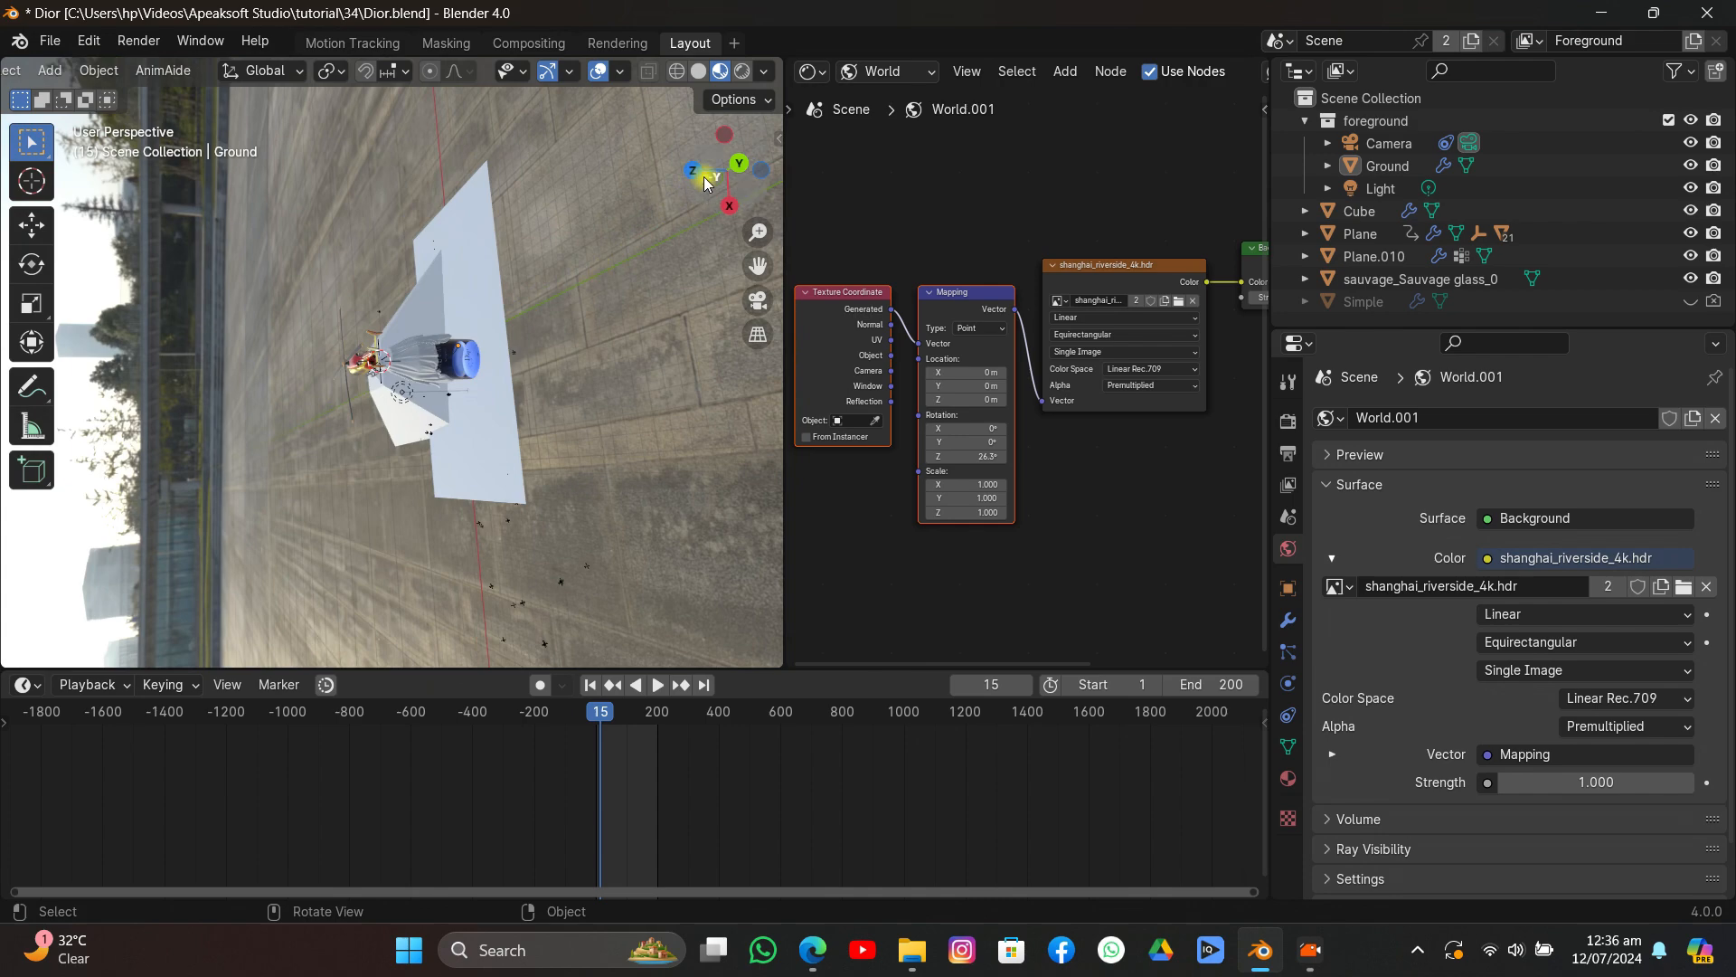
{"action": "left_click", "coordinate": [726, 198]}
{"action": "middle_click_drag", "start_coordinate": [517, 334], "coordinate": [541, 122]}
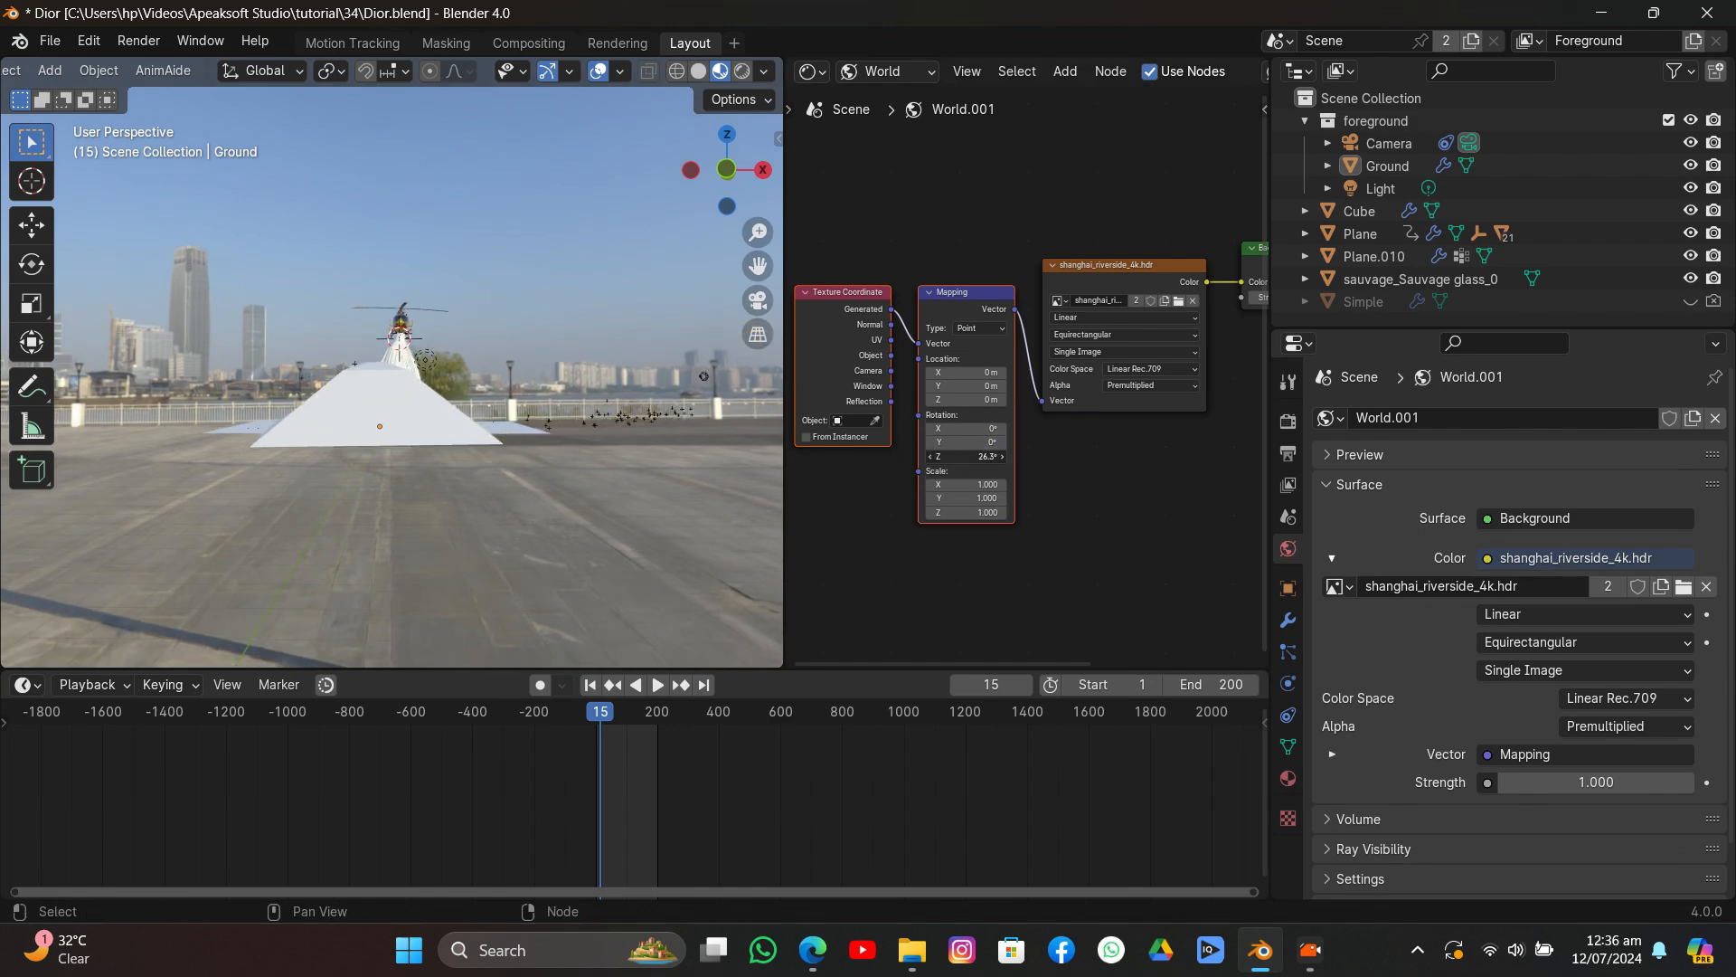
{"action": "left_click_drag", "start_coordinate": [966, 456], "coordinate": [870, 456]}
{"action": "left_click", "coordinate": [749, 302]}
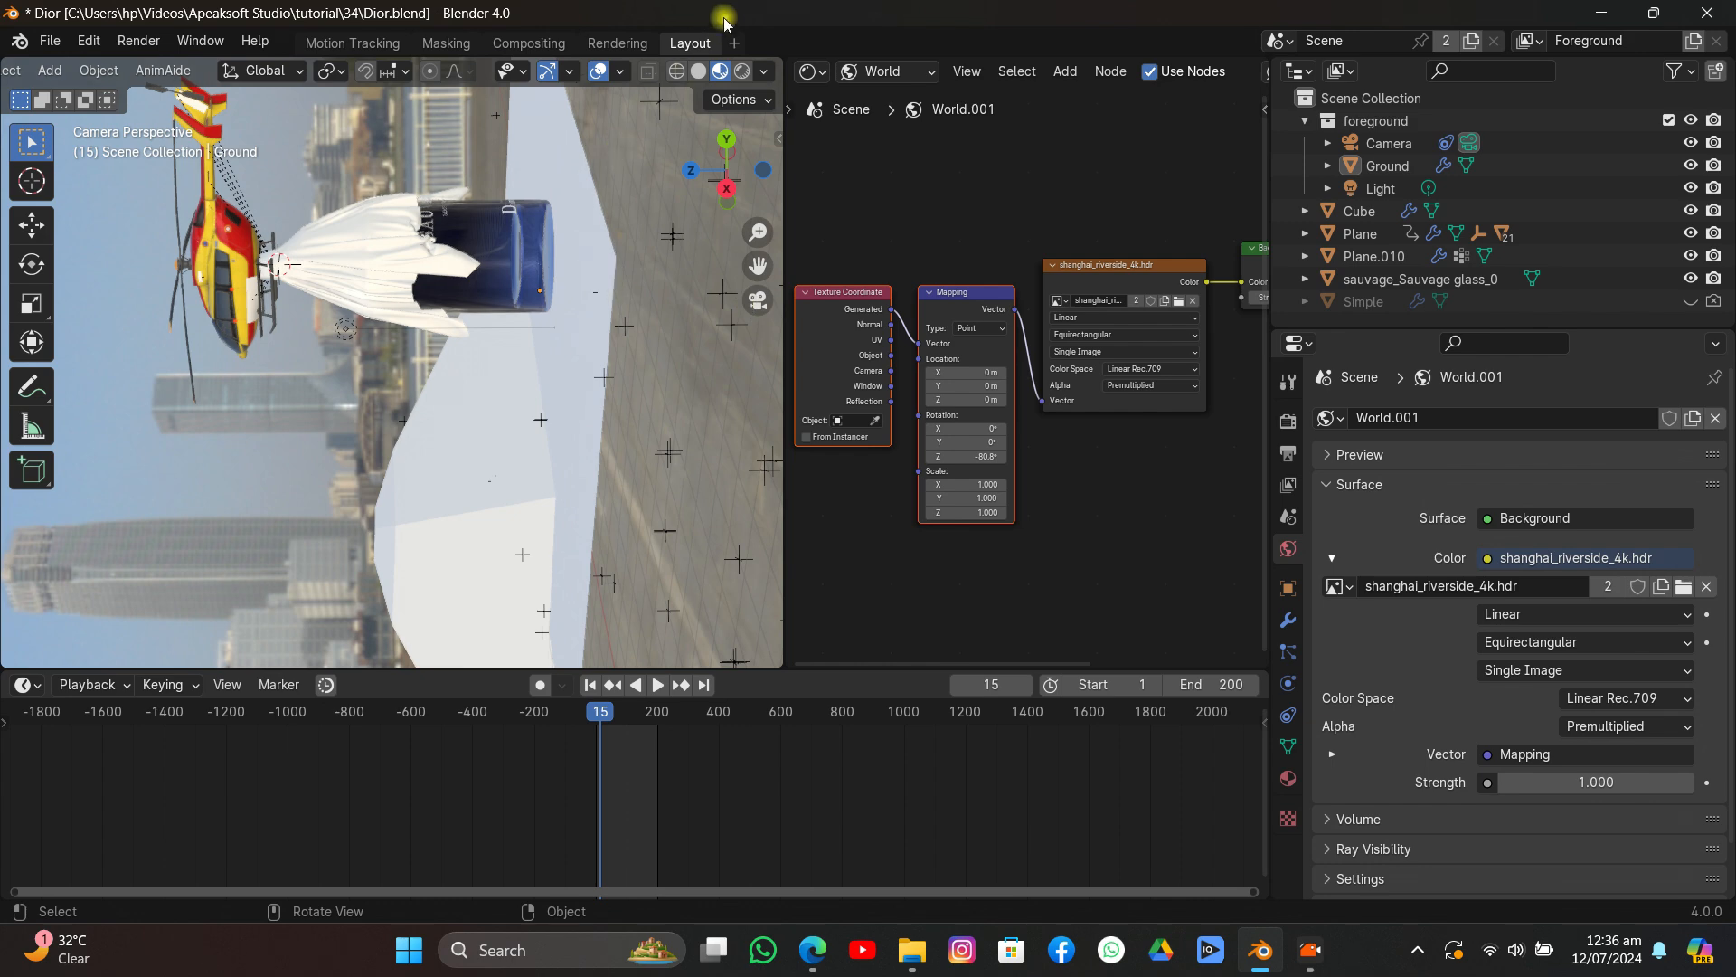
{"action": "left_click", "coordinate": [744, 71]}
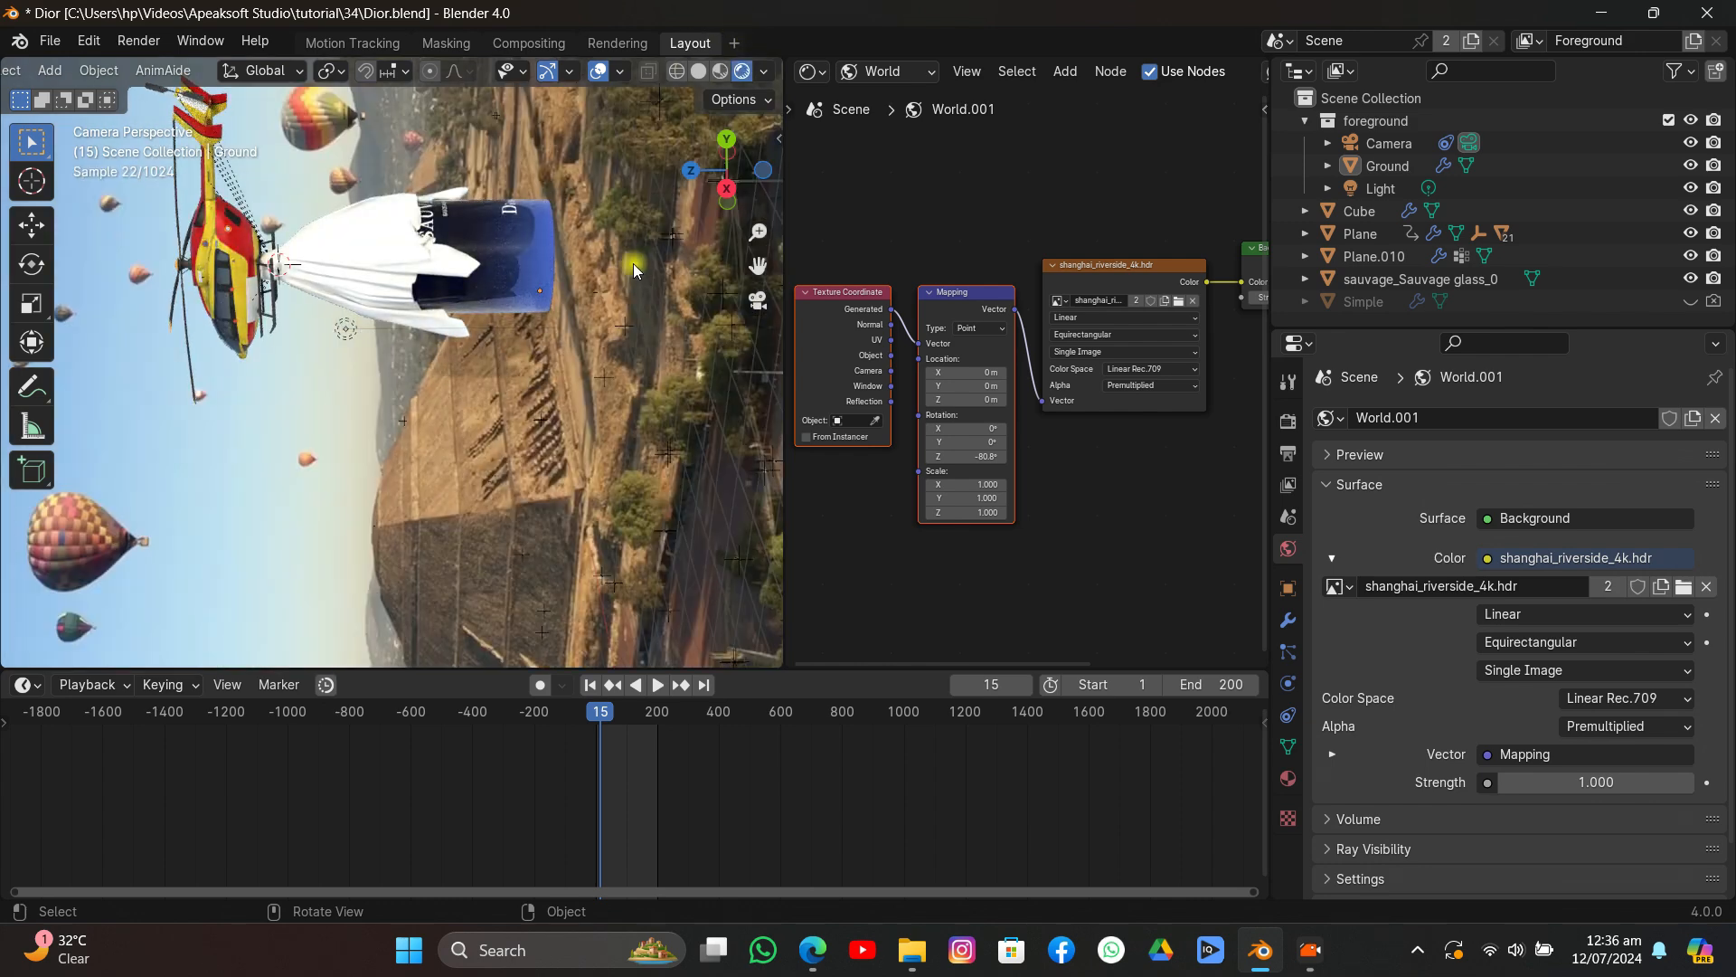
Set the world Background node's strength to 1.100.
{"action": "middle_click_drag", "start_coordinate": [1136, 428], "coordinate": [789, 472]}
{"action": "middle_click_drag", "start_coordinate": [937, 435], "coordinate": [1055, 427]}
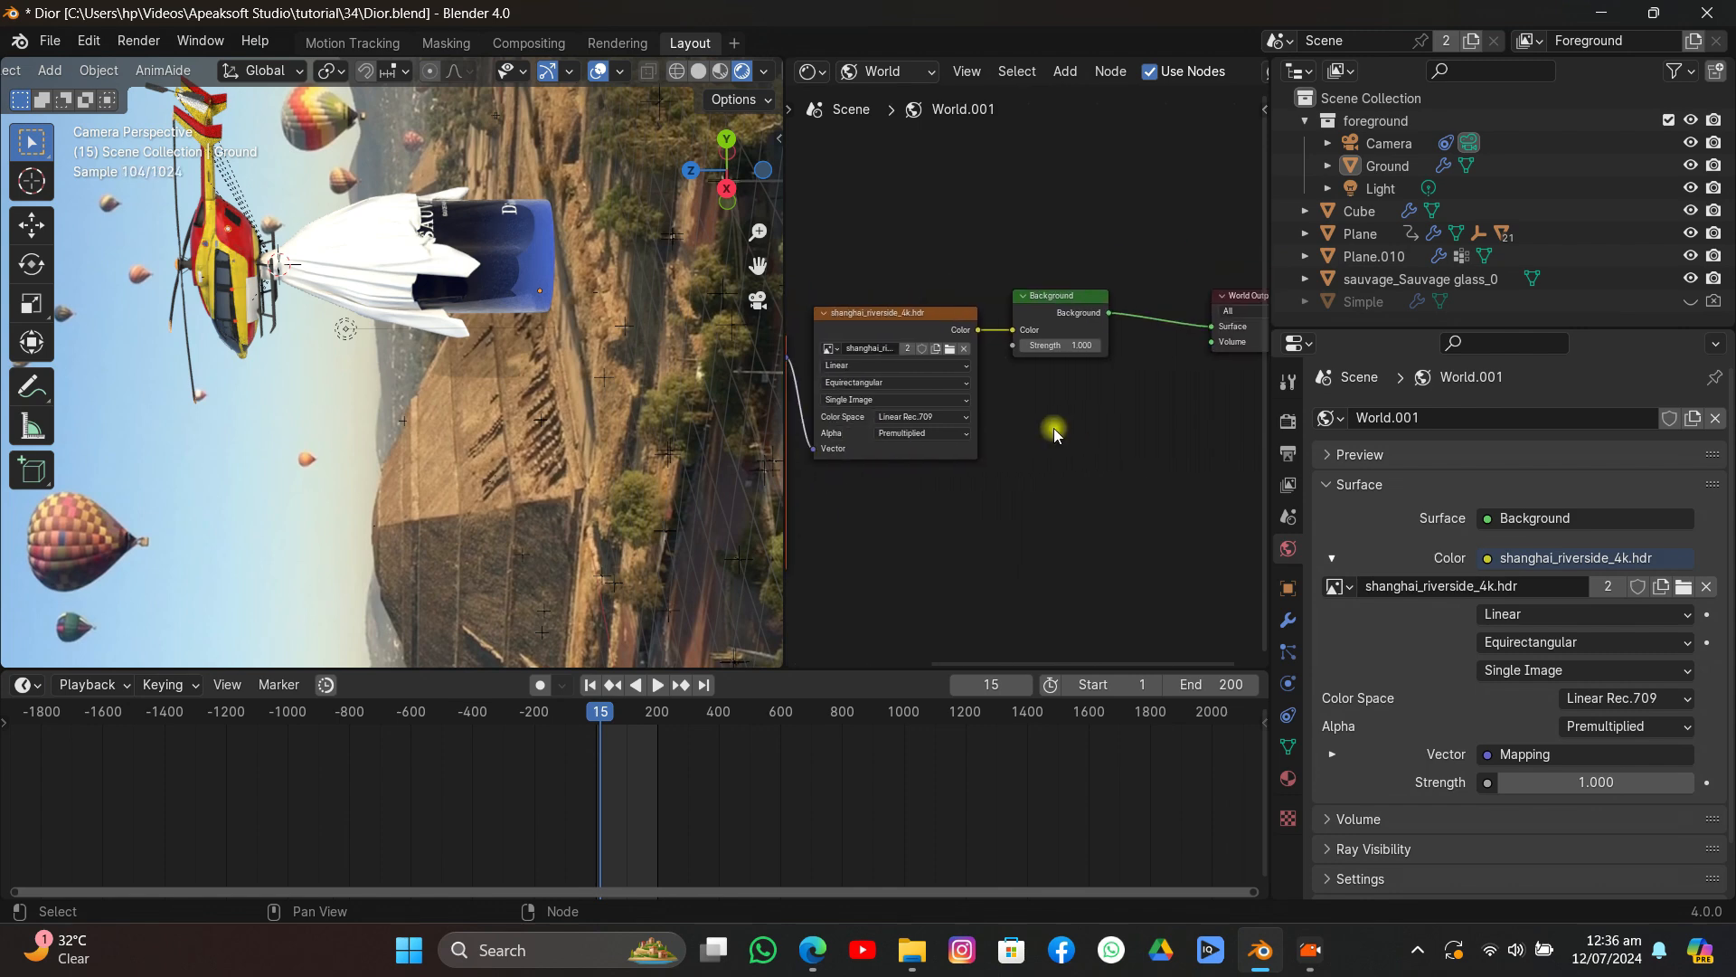
{"action": "scroll", "coordinate": [1047, 398], "scroll_direction": "up", "scroll_amount": 3}
{"action": "mouse_move", "coordinate": [1116, 342]}
{"action": "left_mouse_down"}
{"action": "mouse_move", "coordinate": [1085, 341]}
{"action": "mouse_move", "coordinate": [1131, 338]}
{"action": "left_mouse_up"}
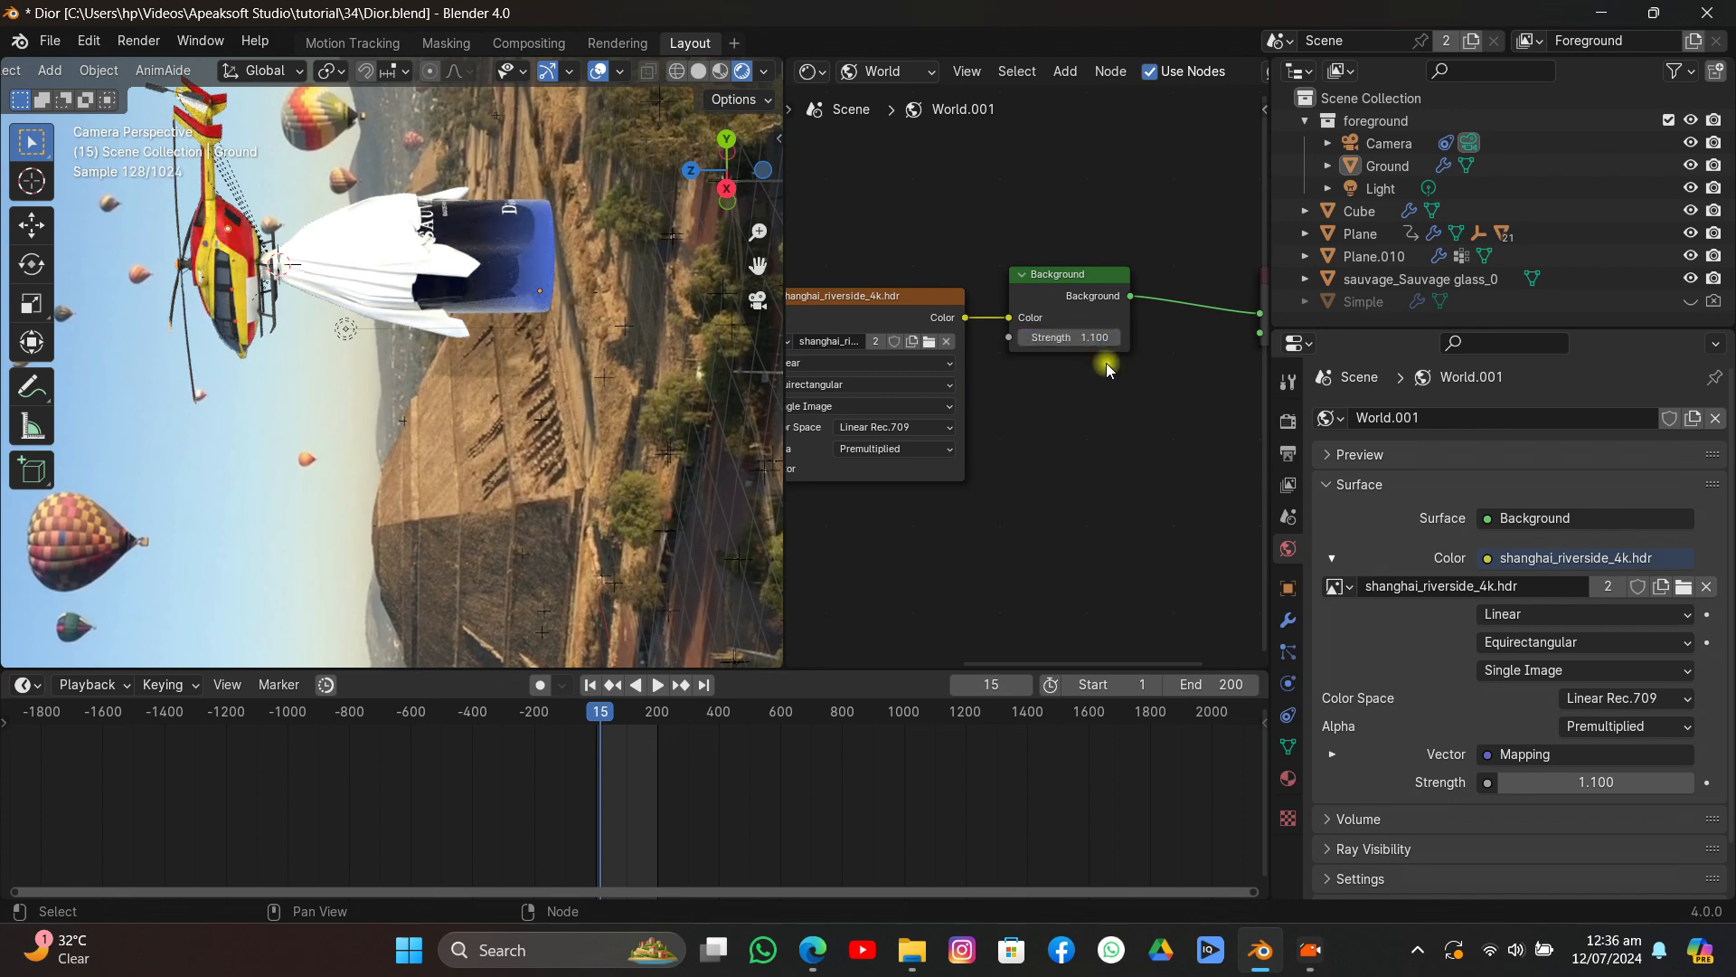
Unlink World.001 from the scene, add a Sun light and move it beside the cloth and helicopter.
{"action": "left_click", "coordinate": [1714, 418]}
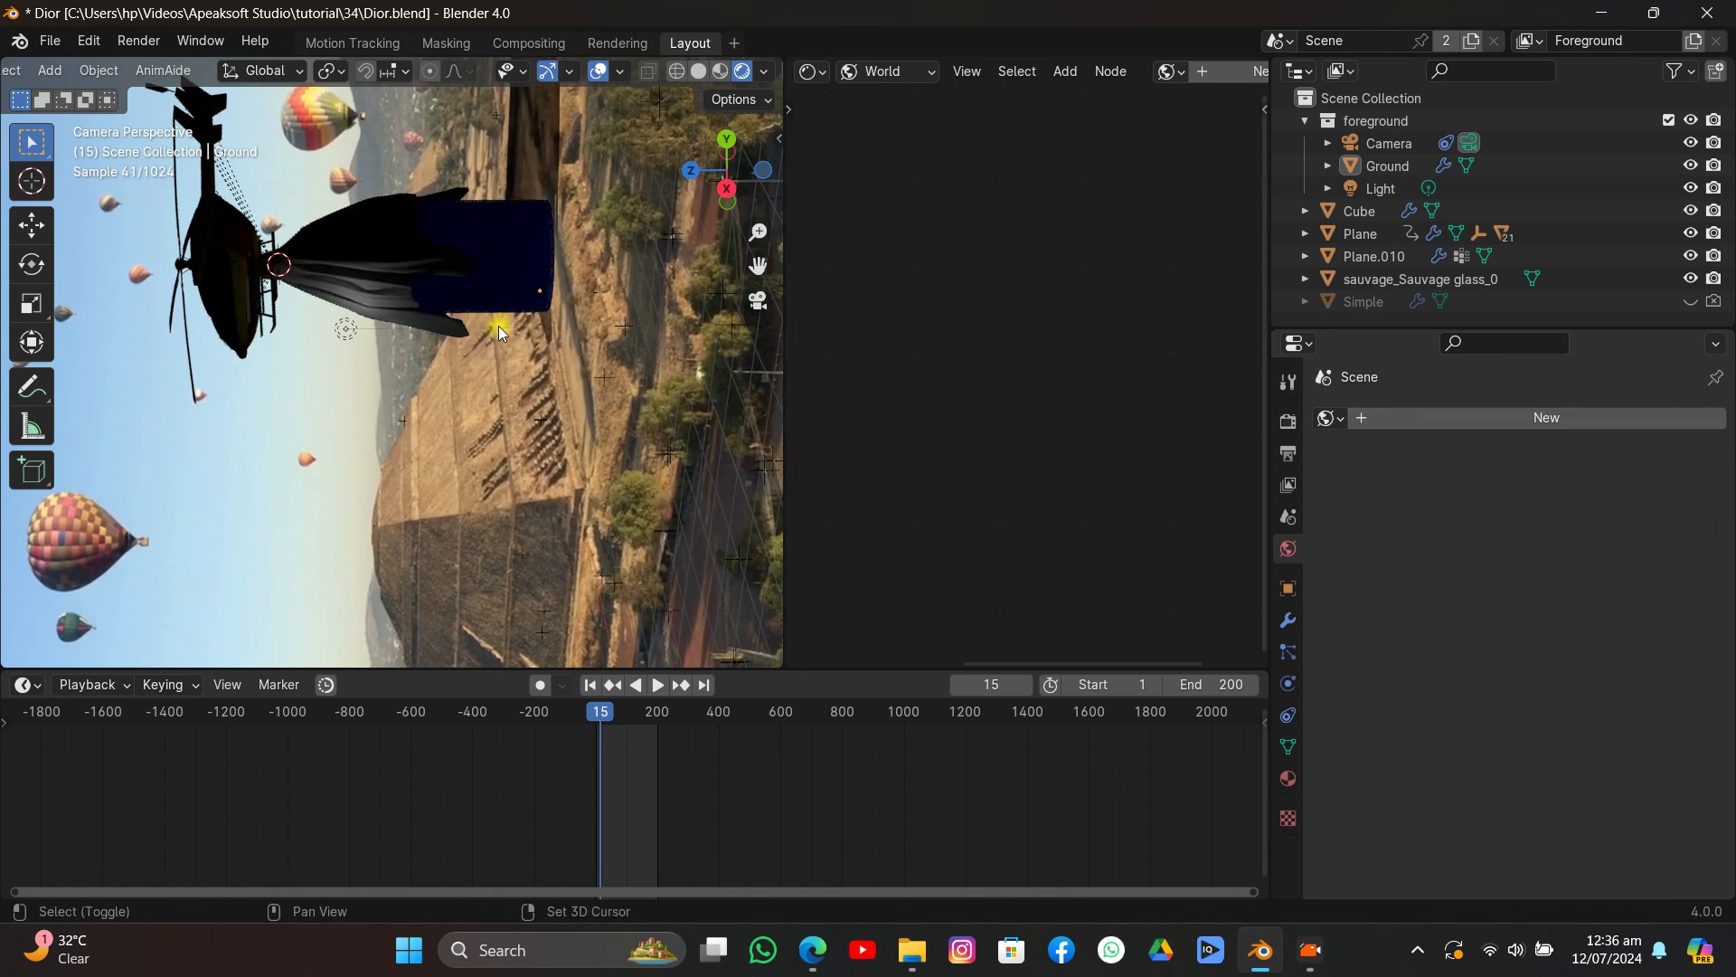
{"action": "key", "text": "shift+a"}
{"action": "mouse_move", "coordinate": [426, 596]}
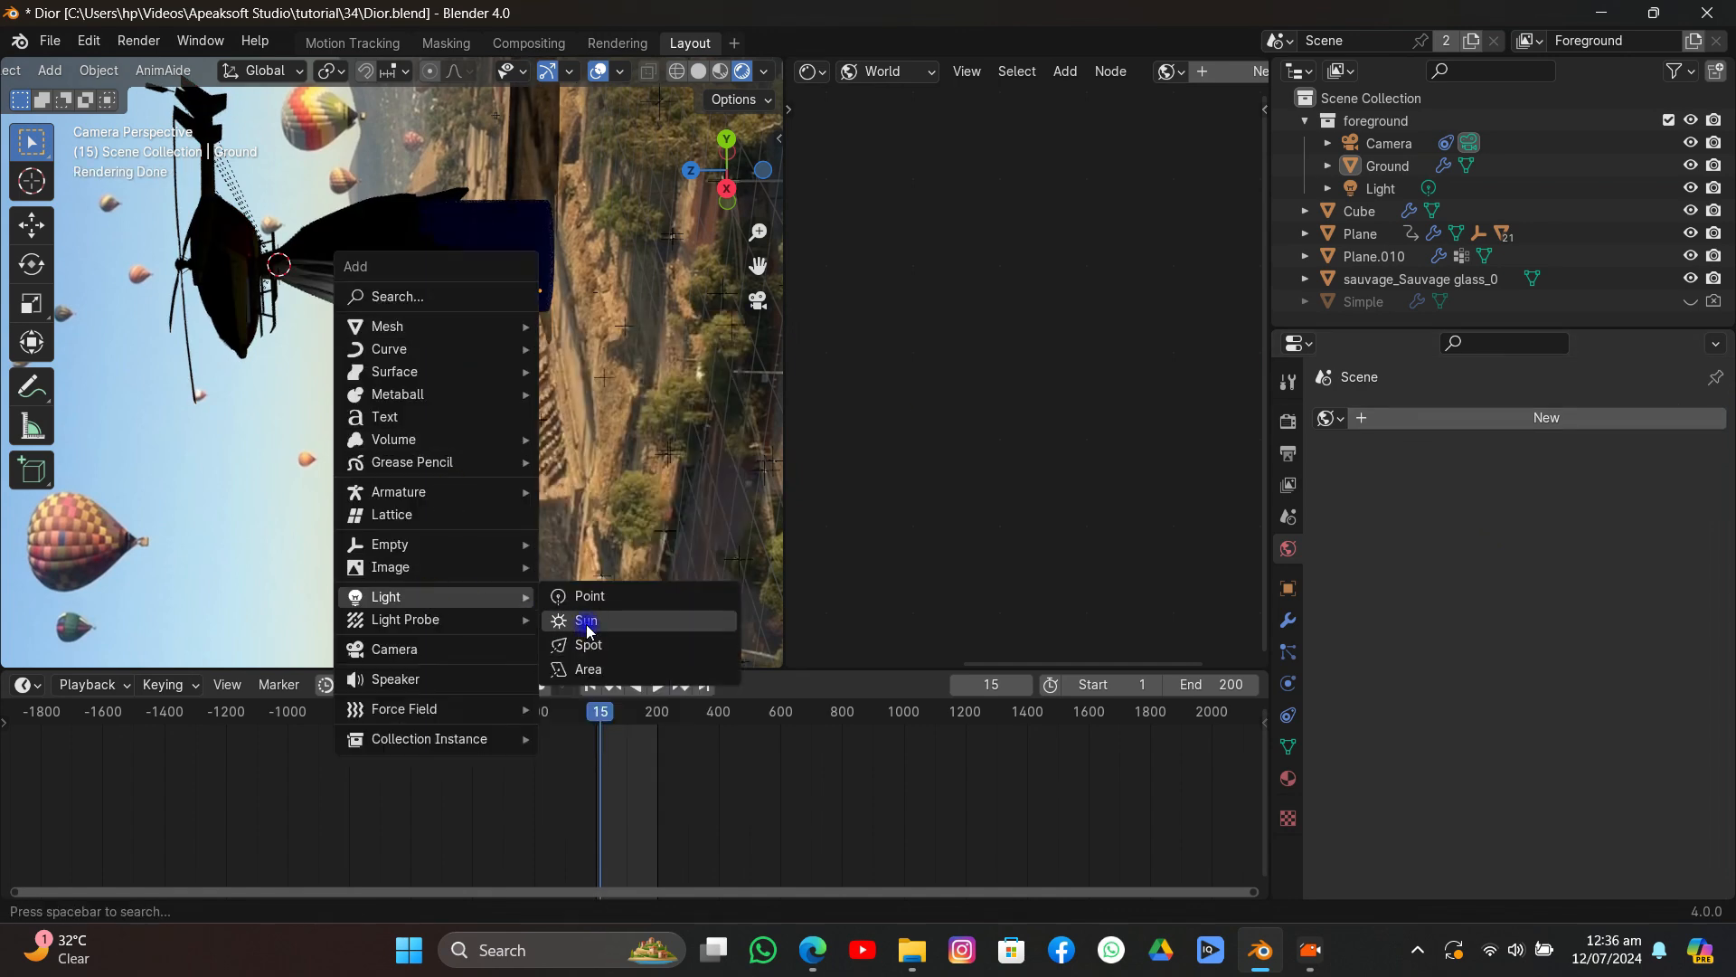
{"action": "left_click", "coordinate": [586, 621]}
{"action": "key", "text": "g"}
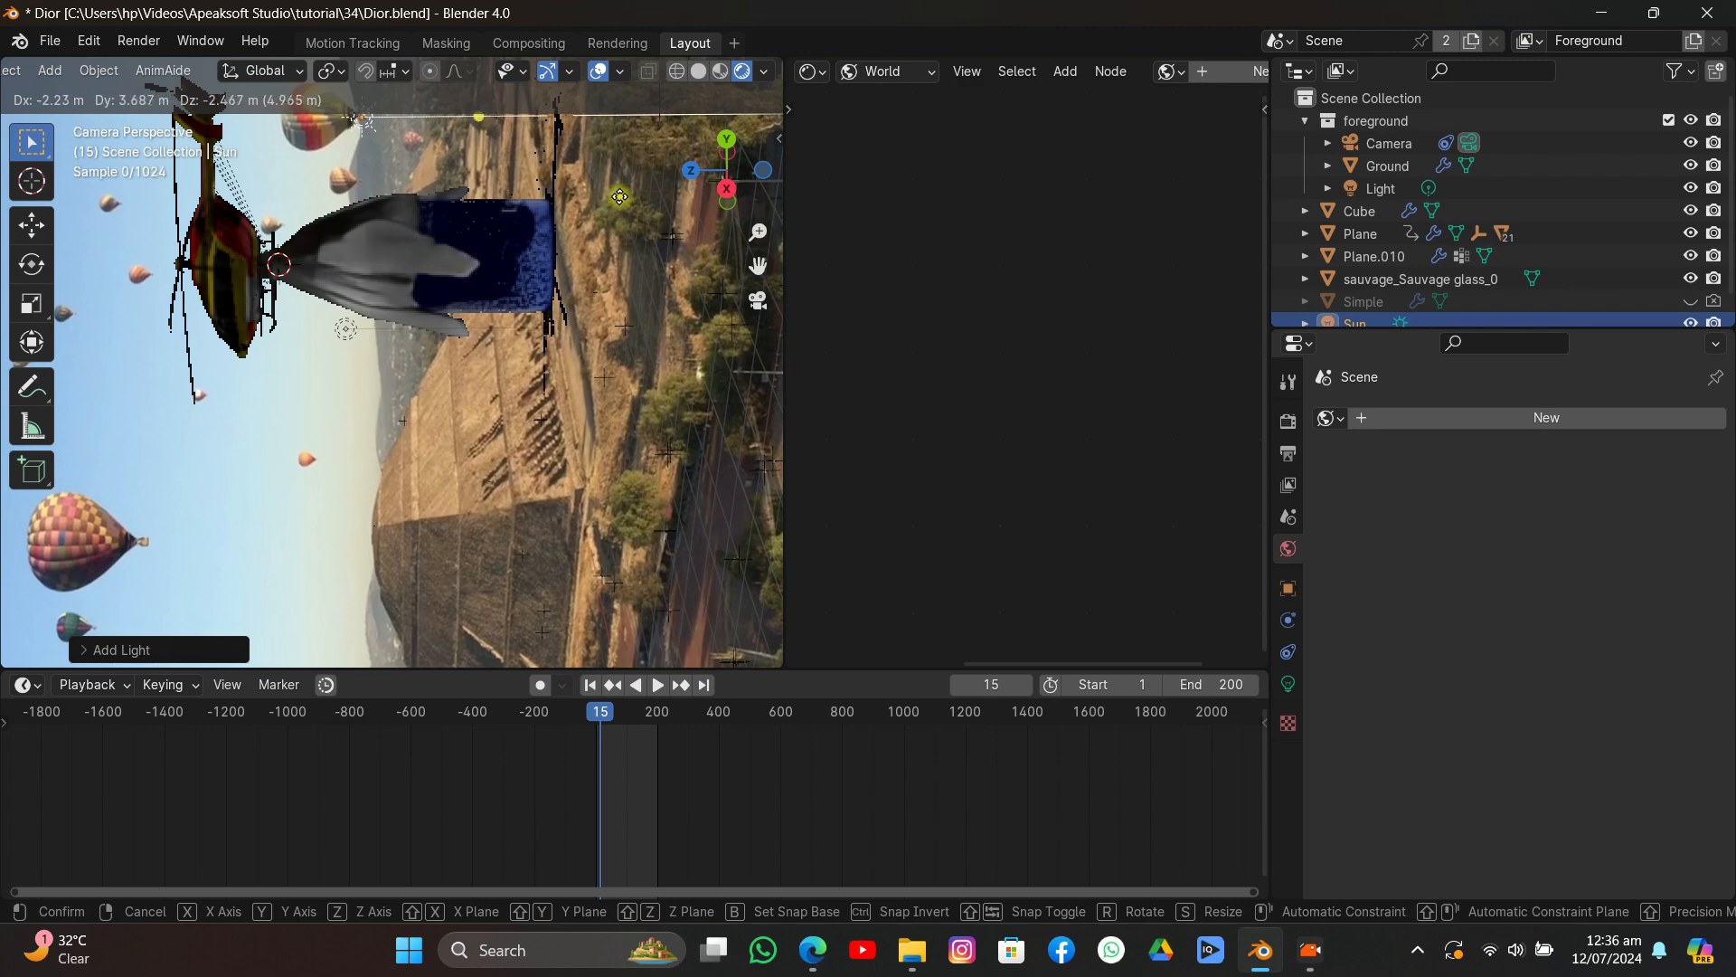
{"action": "left_click", "coordinate": [563, 236]}
Rotate the Sun light freely so the helicopter, cloth and bottle cast their shadow across the hill.
{"action": "key", "text": "r"}
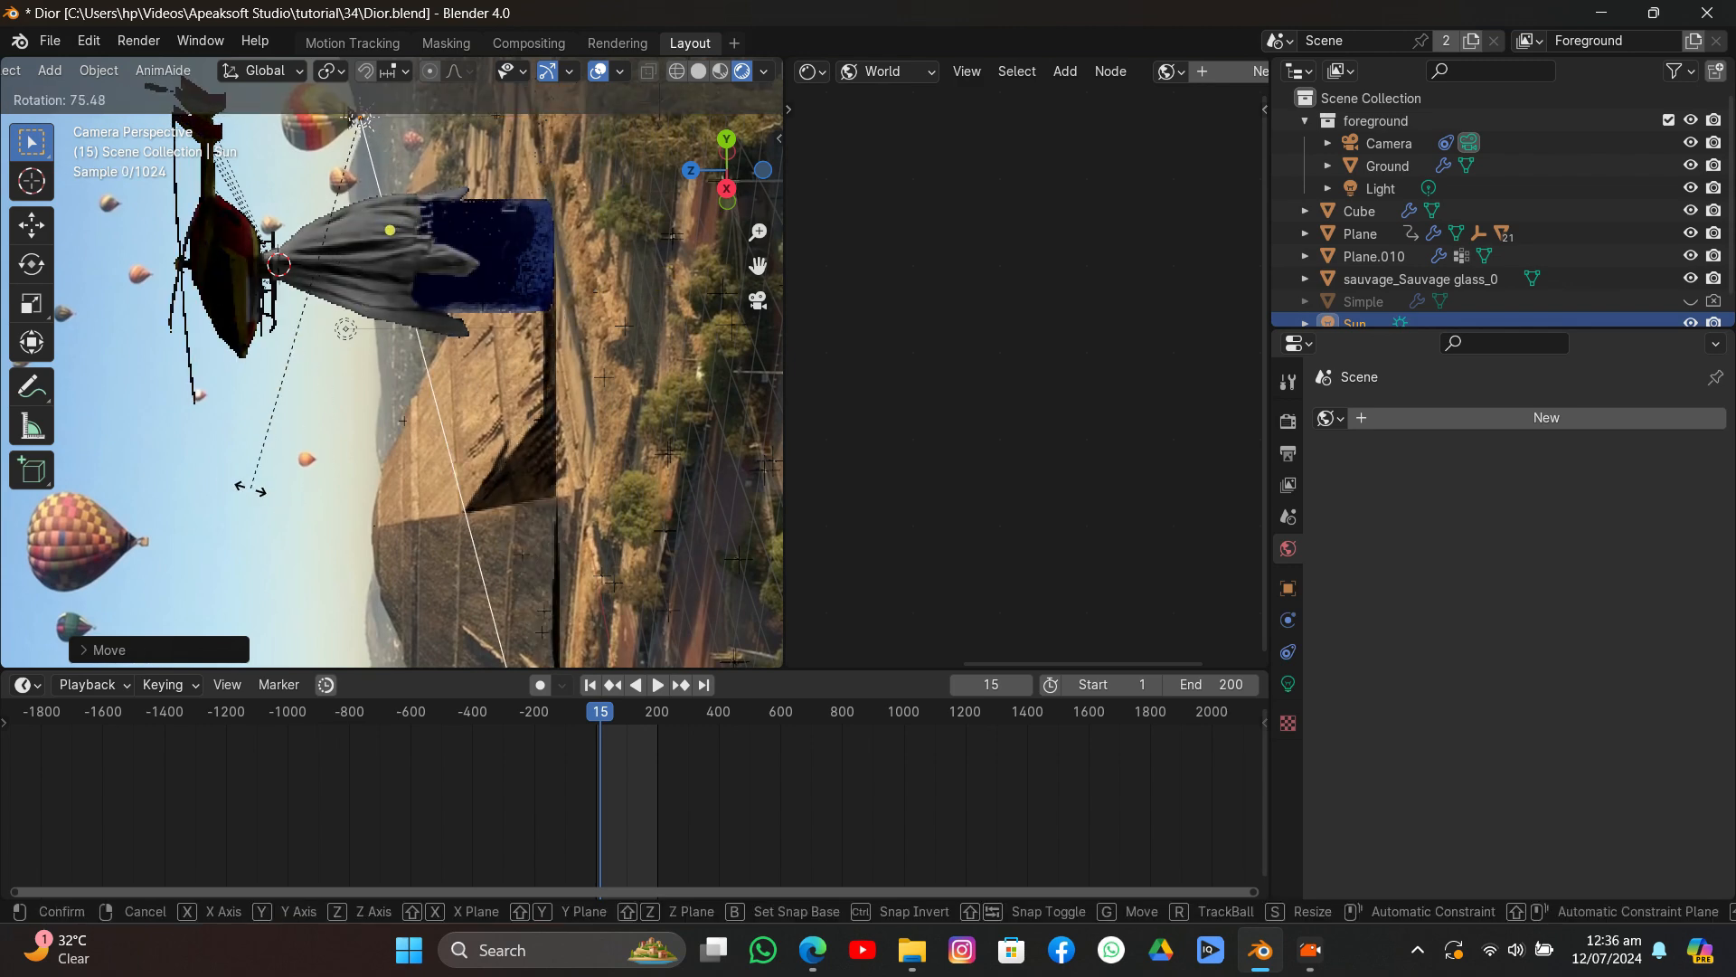
{"action": "left_click", "coordinate": [339, 431]}
{"action": "key", "text": "r"}
{"action": "key", "text": "r"}
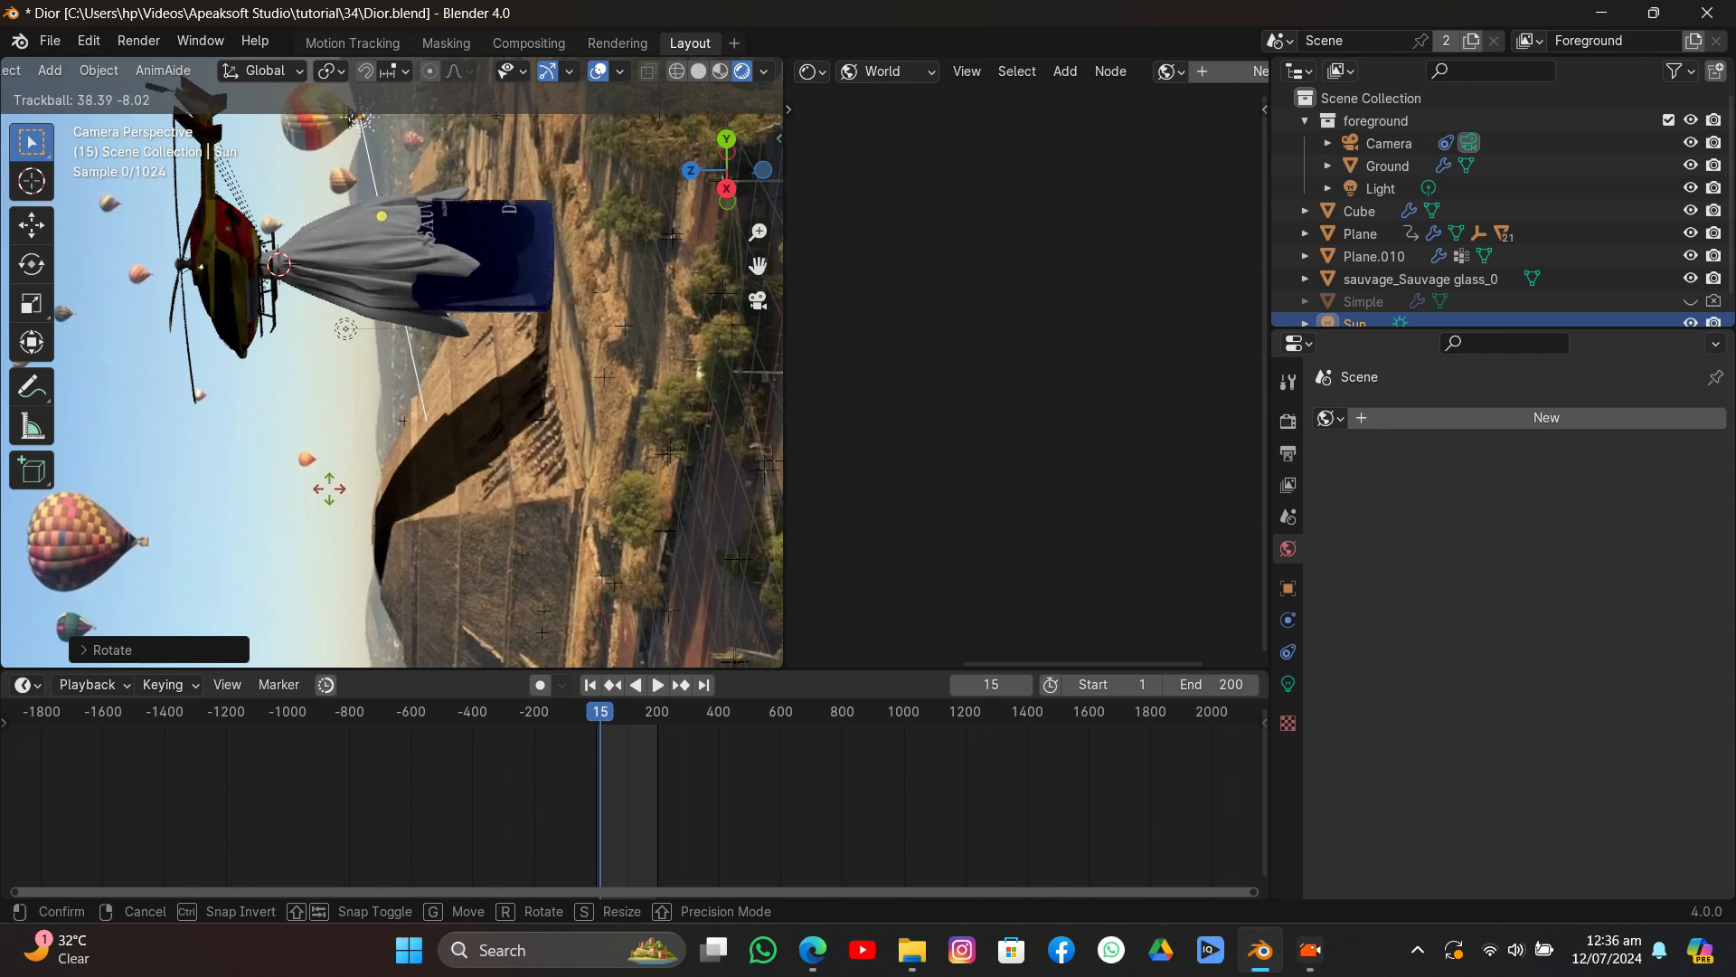
{"action": "left_click", "coordinate": [329, 488]}
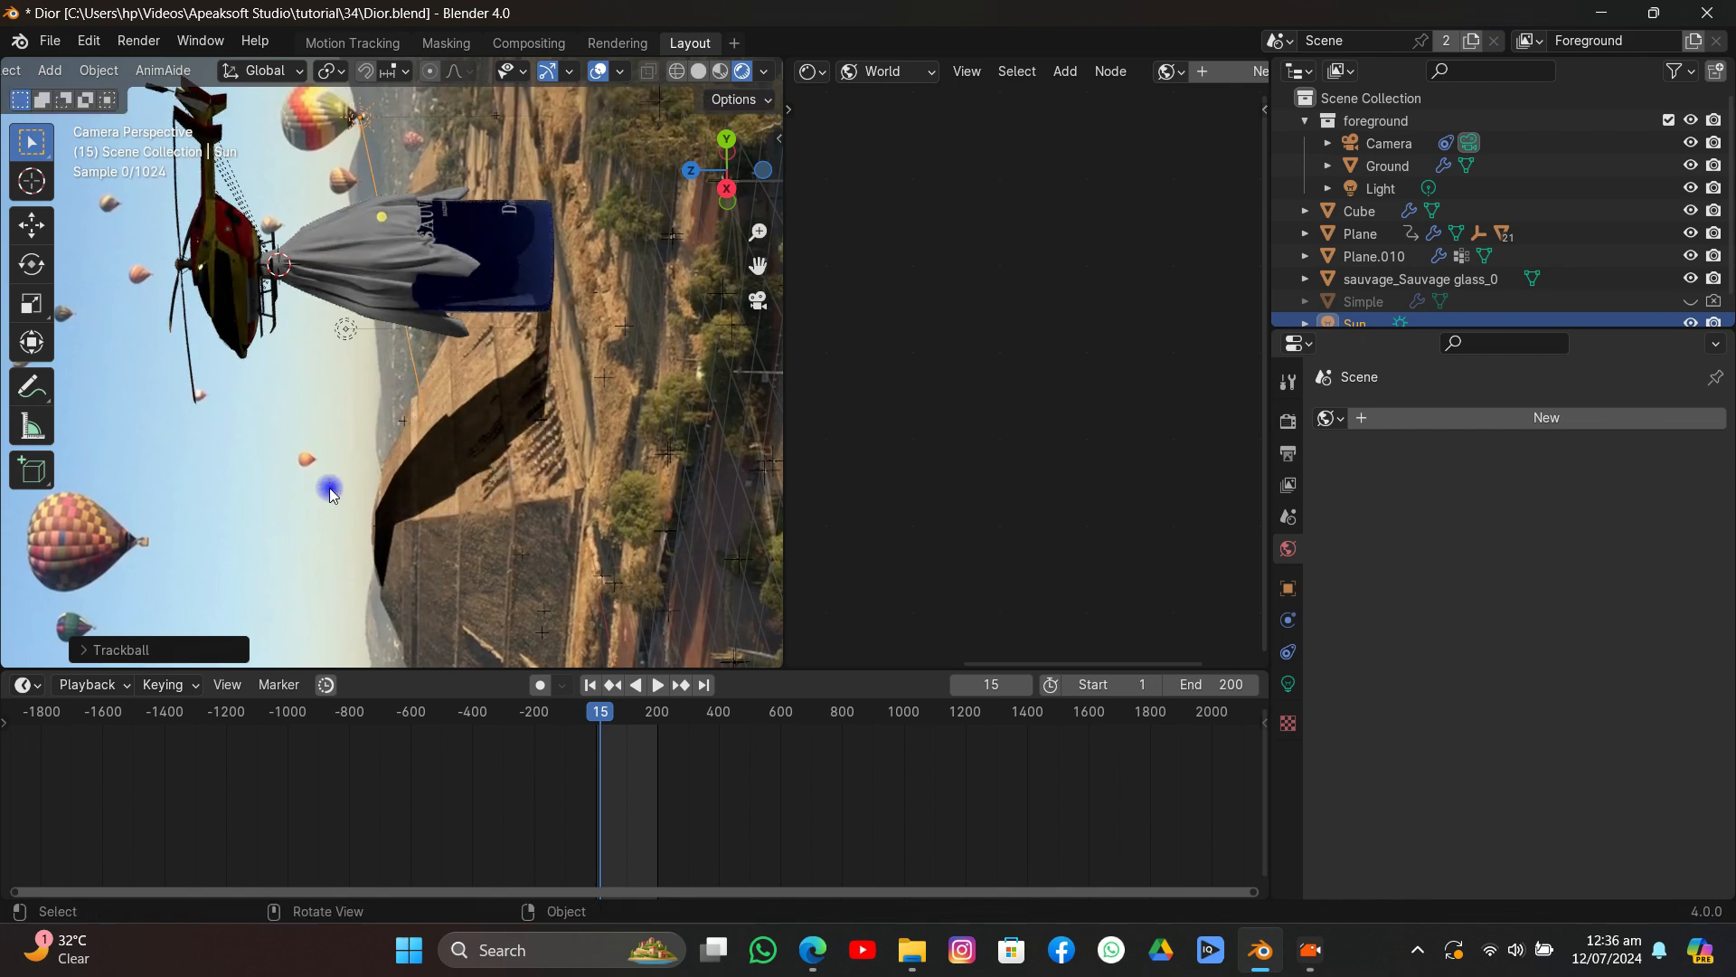
{"action": "key", "text": "r"}
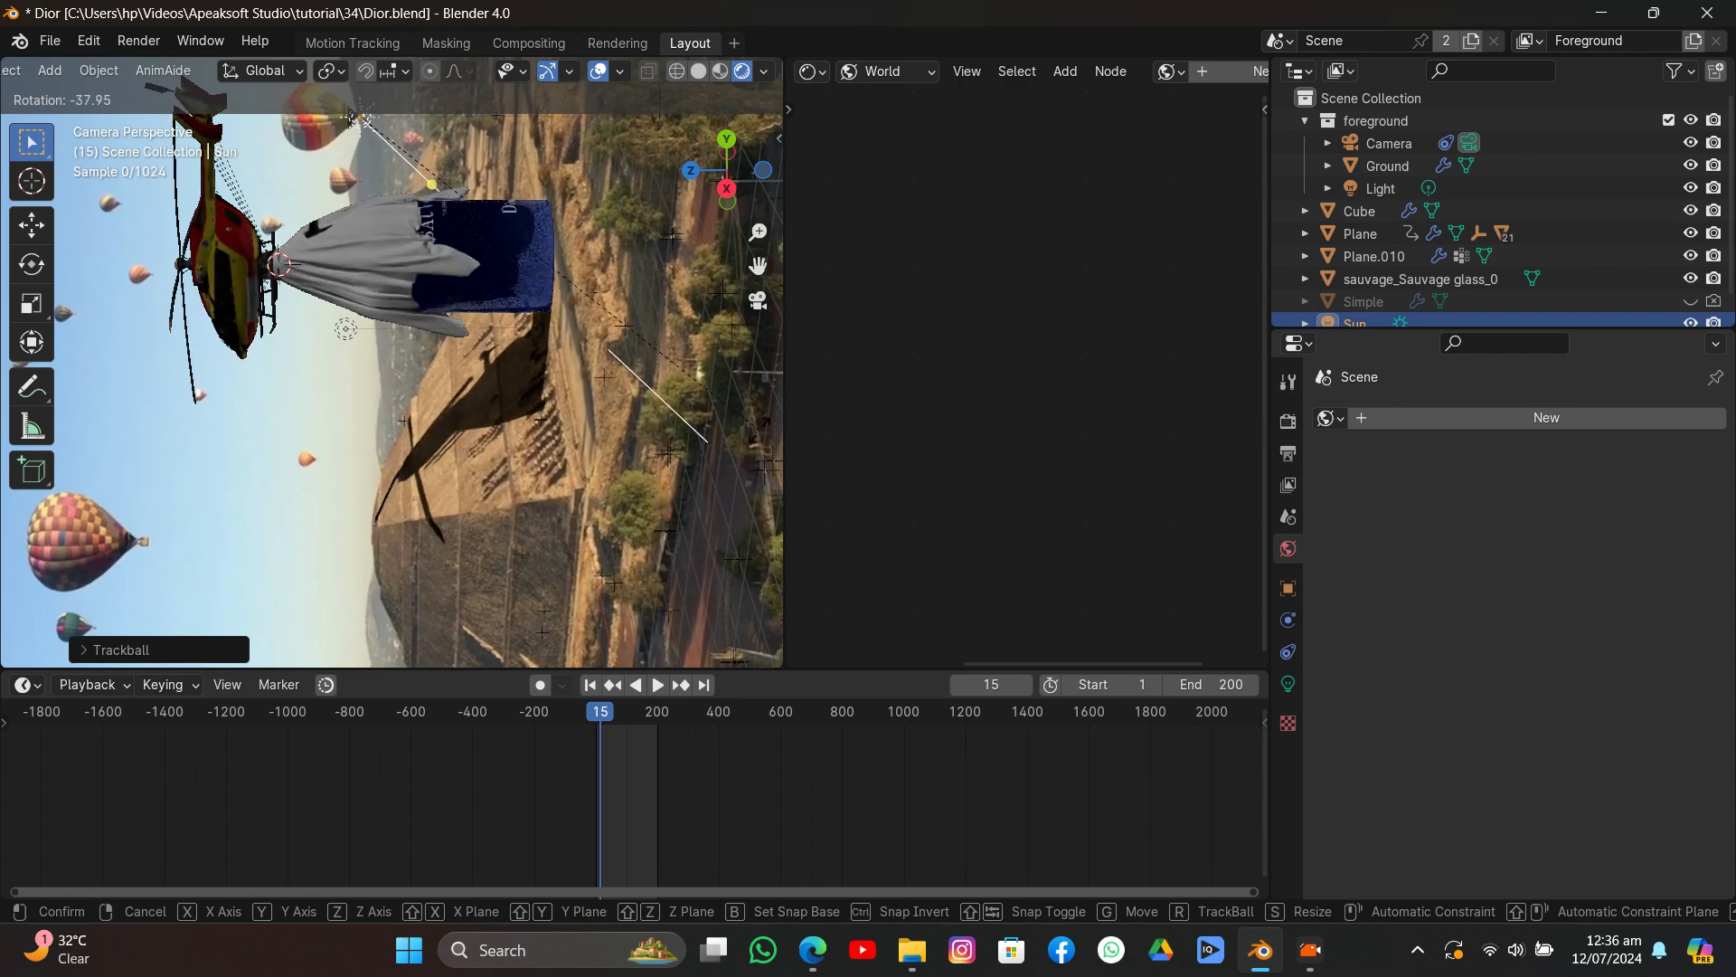
{"action": "left_click", "coordinate": [65, 377]}
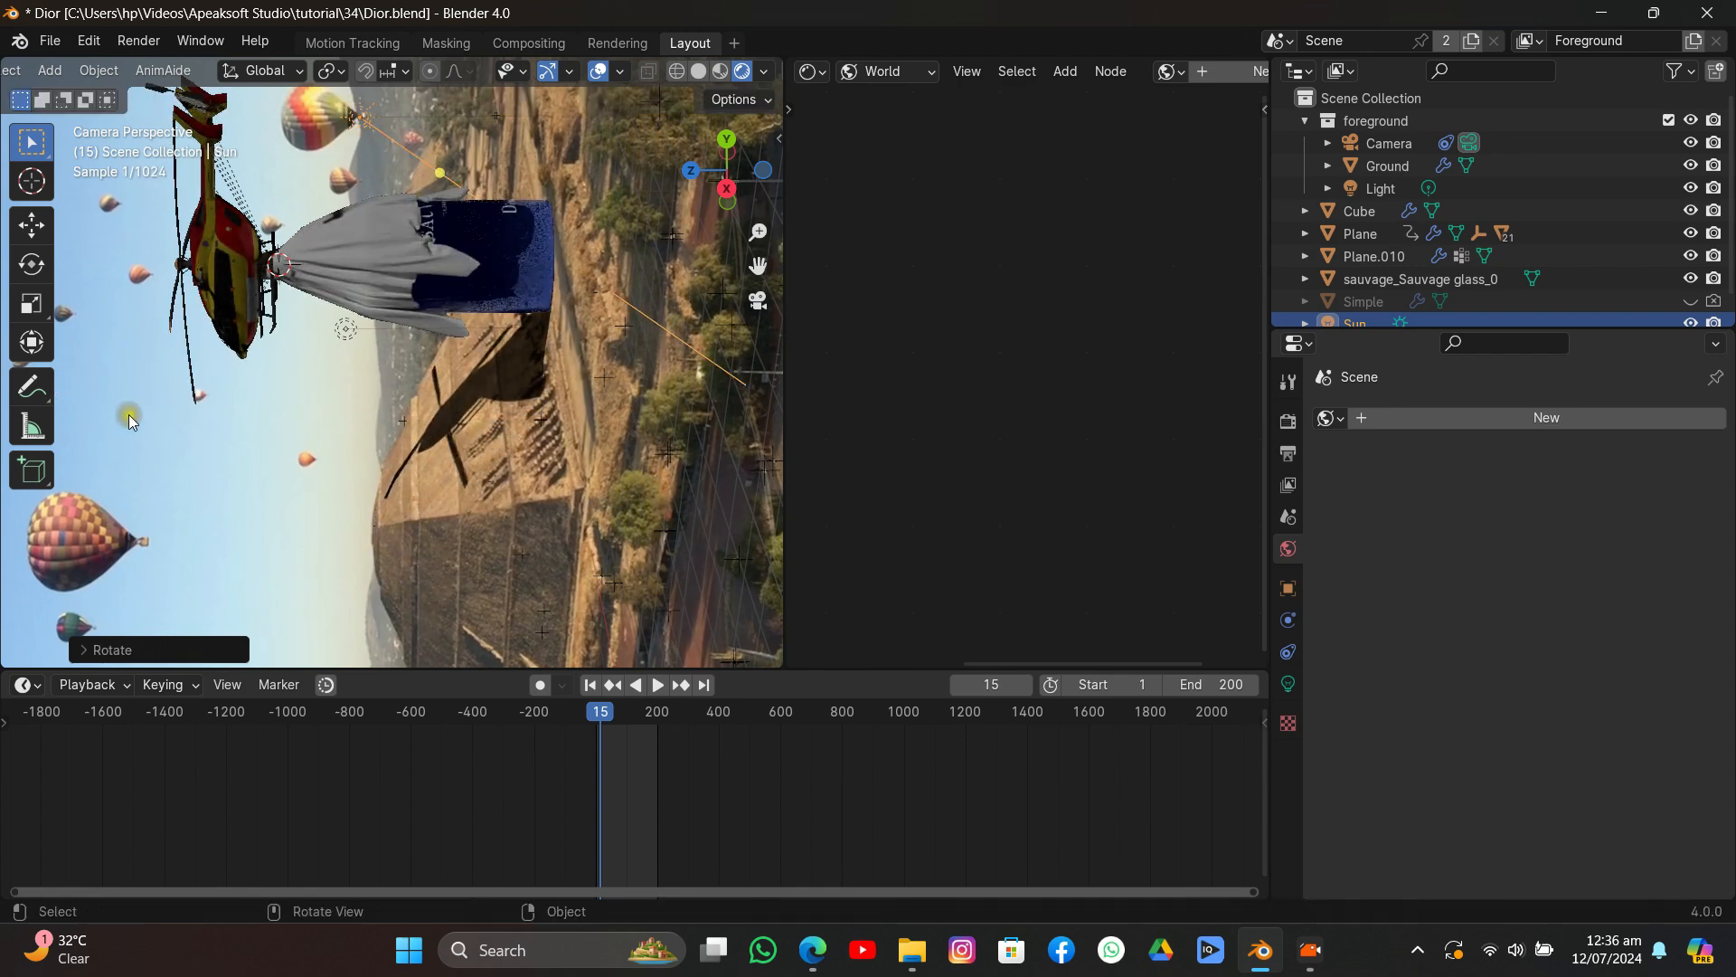
Set the Sun light's strength to 3.160 and sample its color from the hill in the footage.
{"action": "left_click", "coordinate": [1287, 683]}
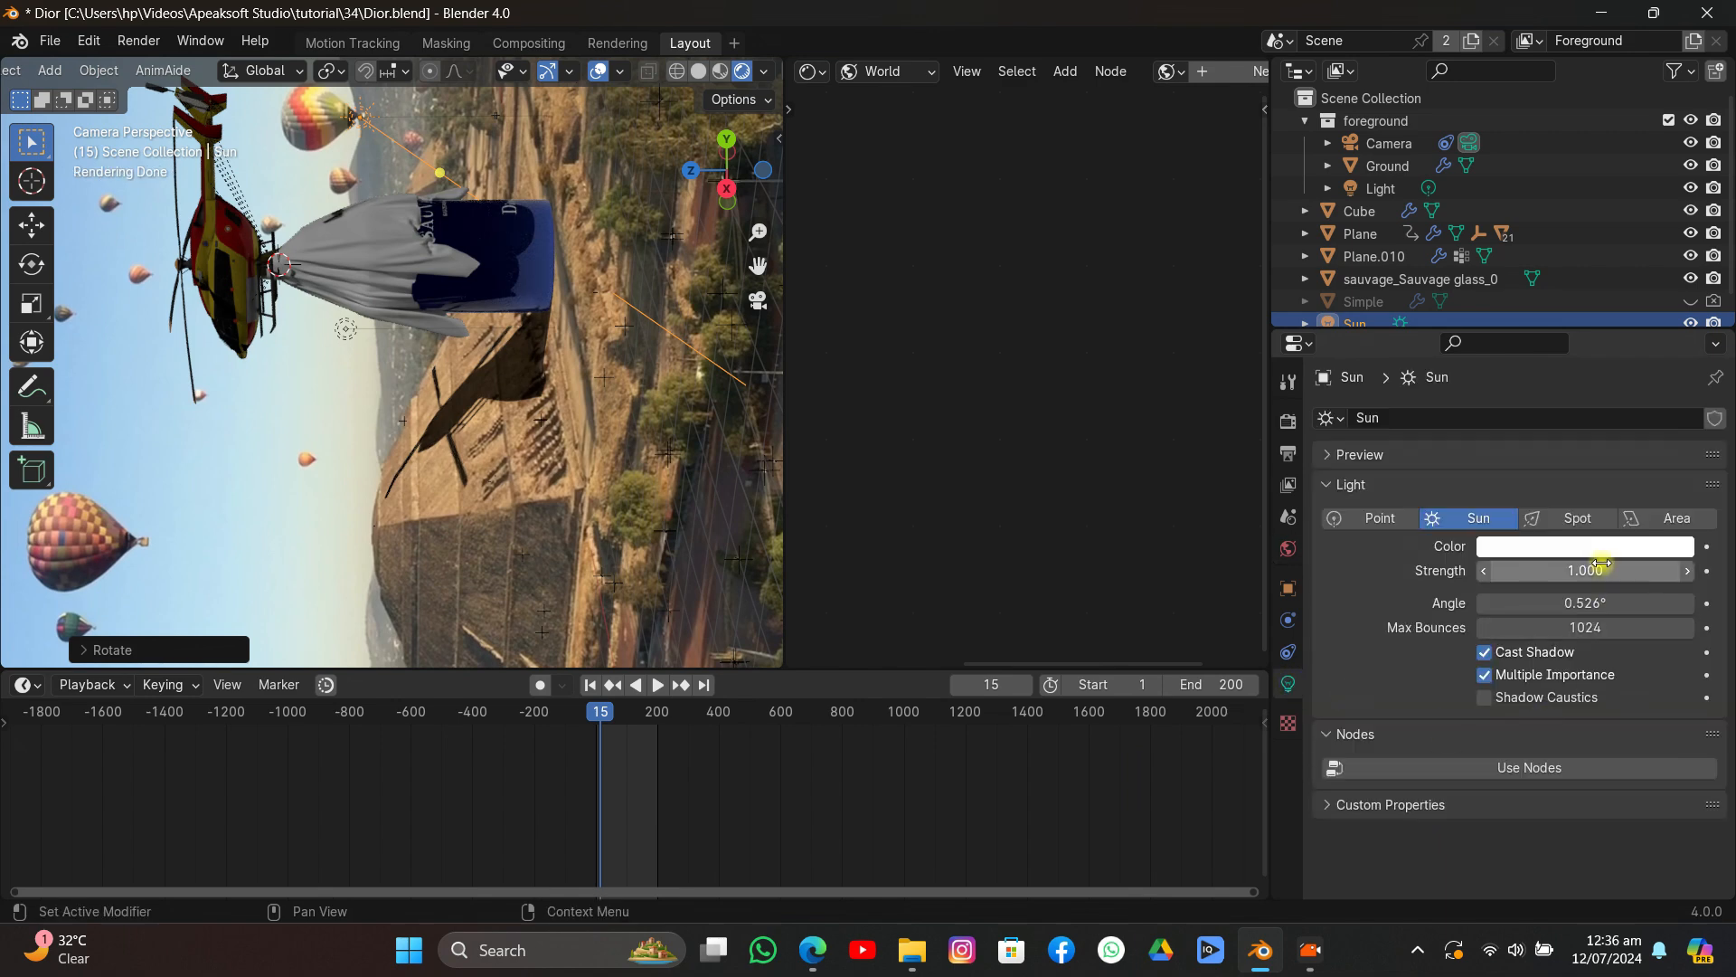
{"action": "mouse_move", "coordinate": [1587, 570]}
{"action": "left_mouse_down"}
{"action": "mouse_move", "coordinate": [1645, 571]}
{"action": "mouse_move", "coordinate": [1573, 570]}
{"action": "mouse_move", "coordinate": [1610, 570]}
{"action": "left_mouse_up"}
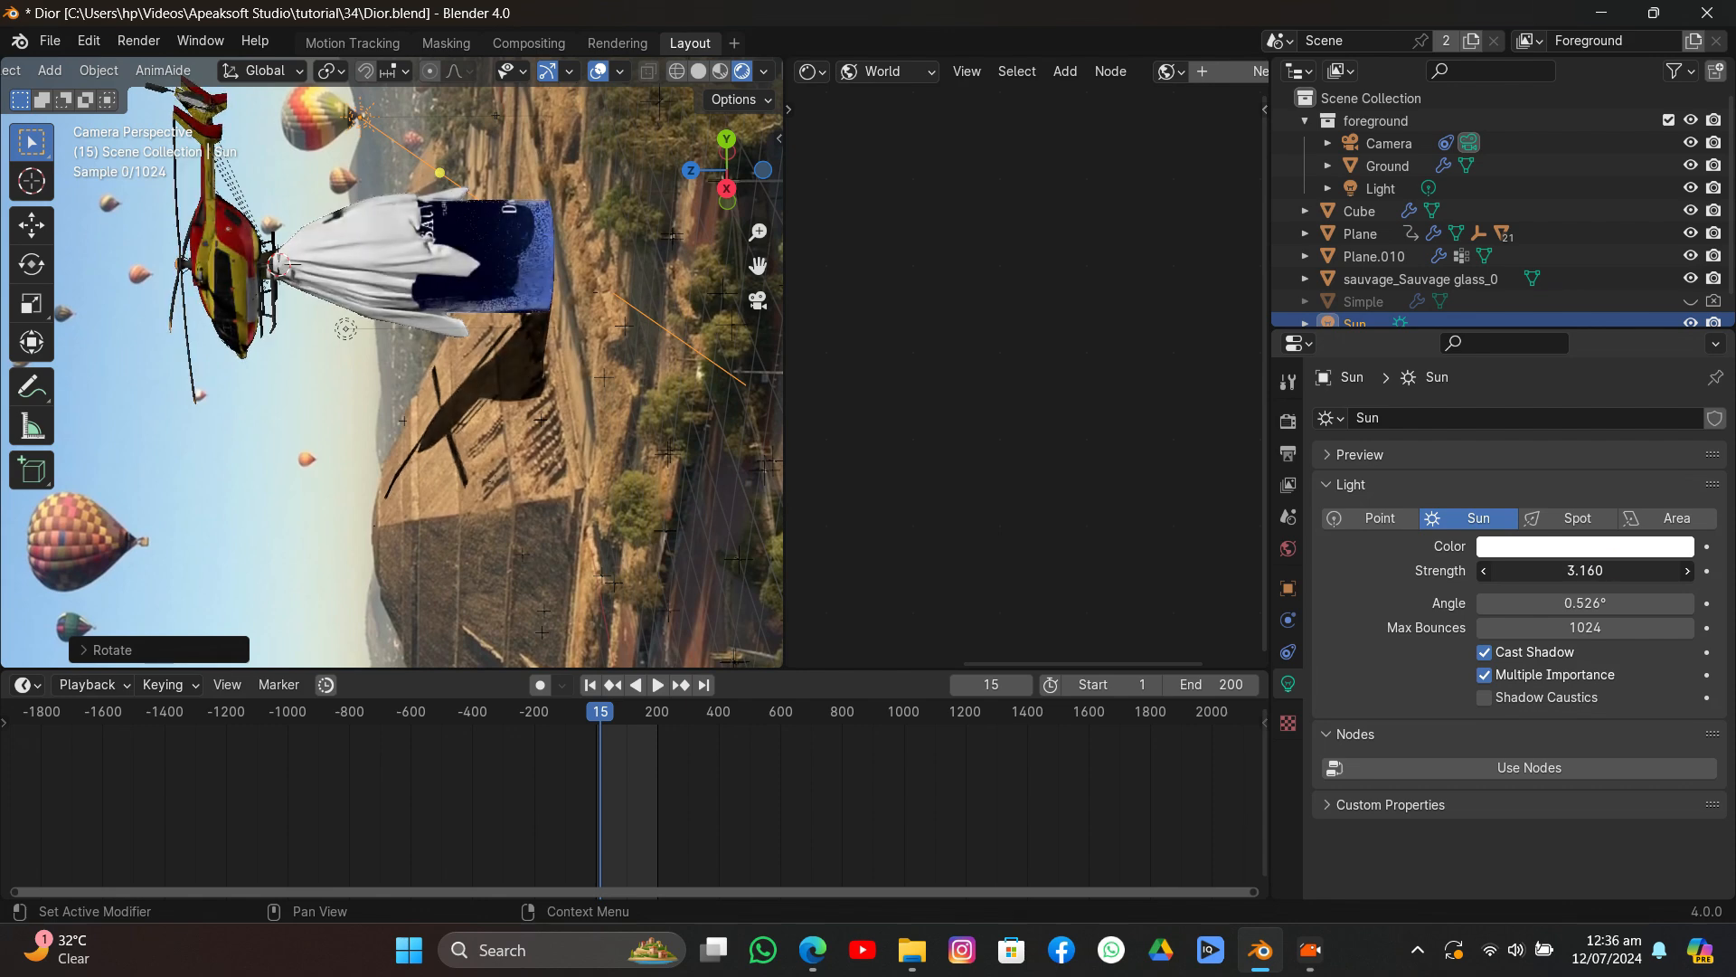
{"action": "left_click", "coordinate": [1616, 545]}
{"action": "left_click", "coordinate": [1667, 465]}
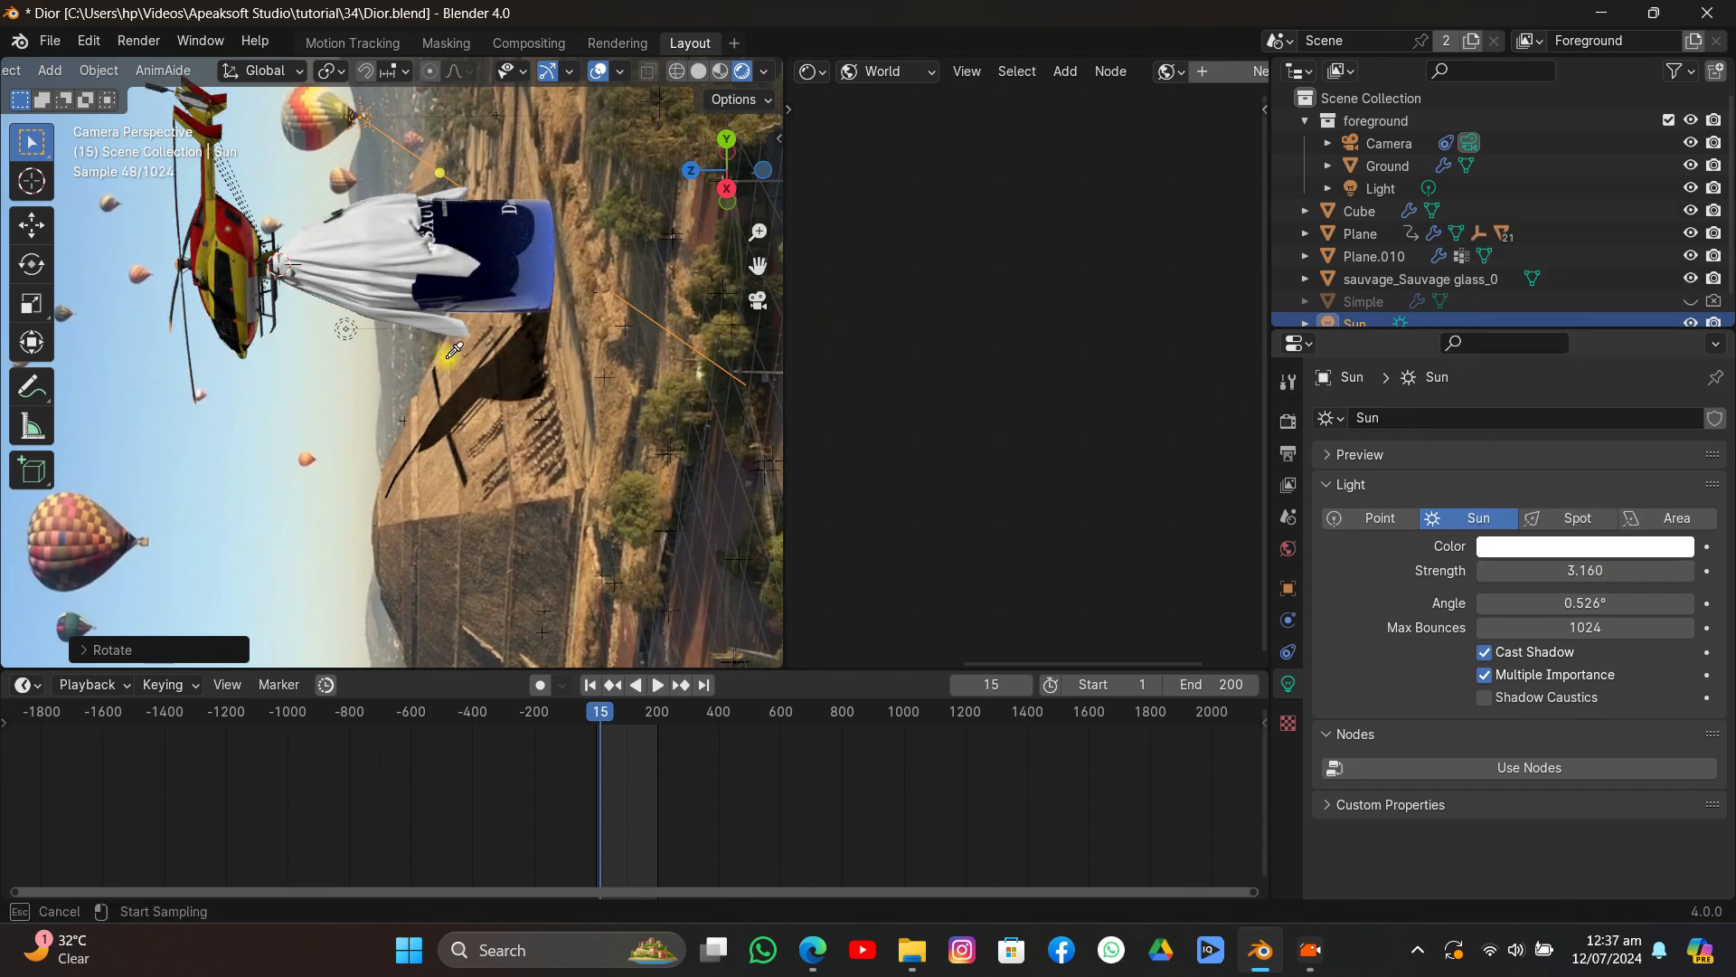
{"action": "left_click", "coordinate": [449, 353]}
Set the Sun color's Value to 1.000 and Saturation to 0.273.
{"action": "left_click", "coordinate": [1612, 543]}
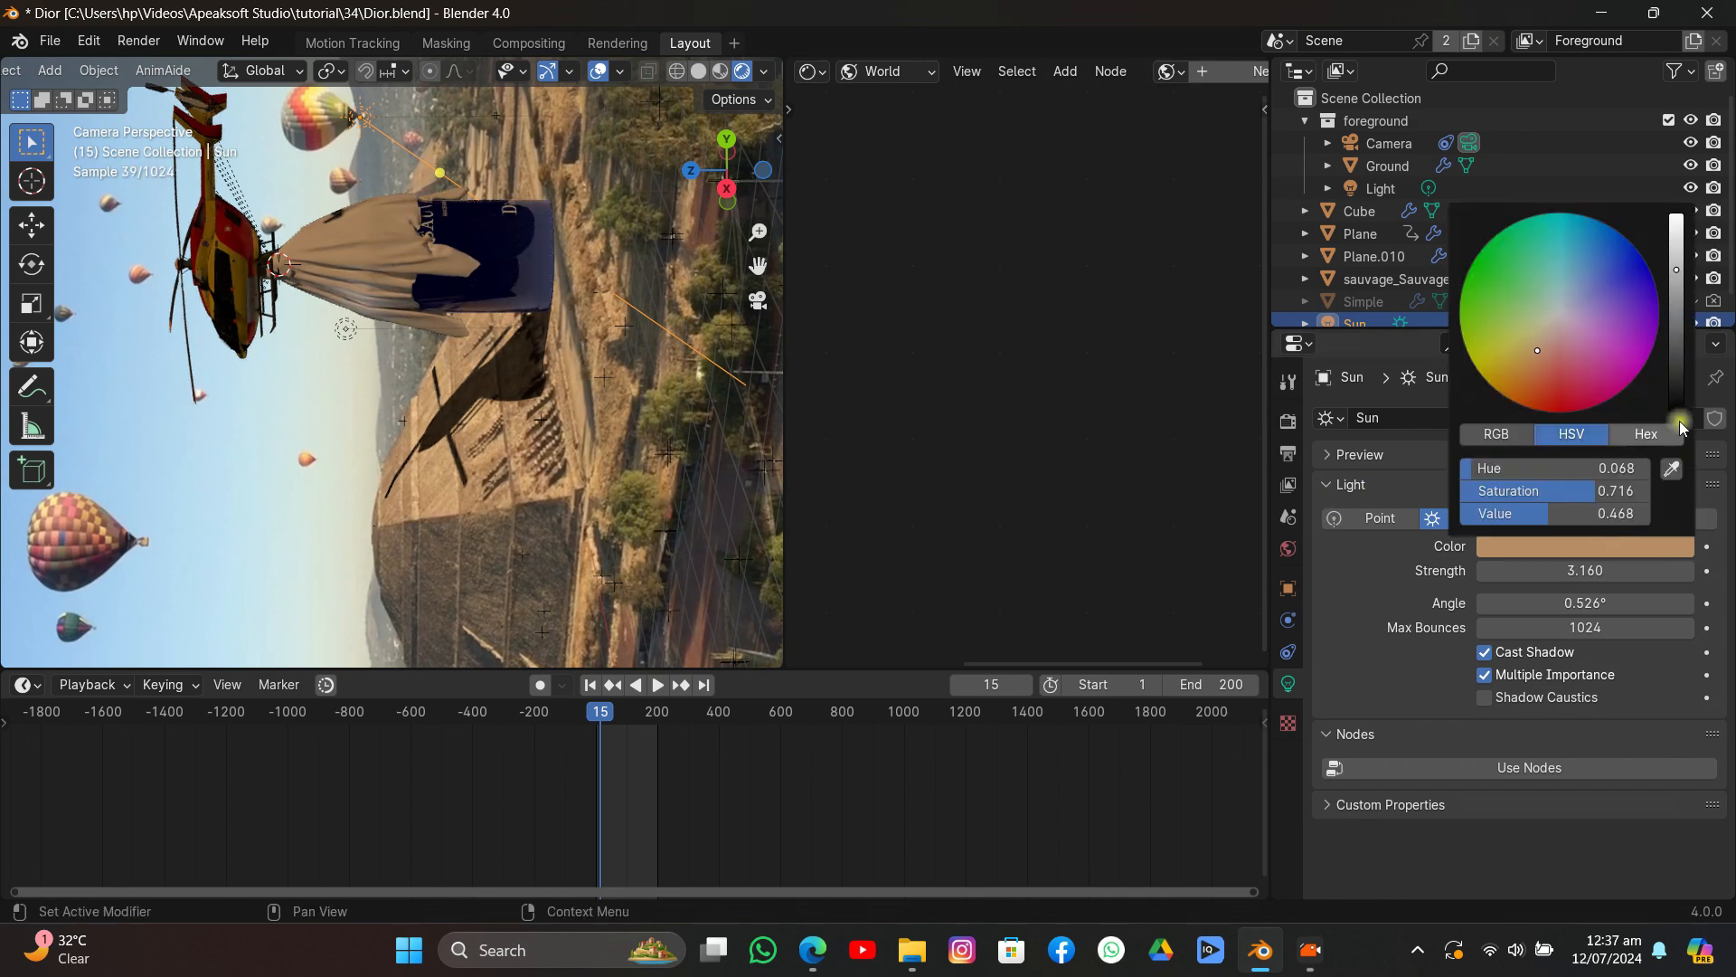
{"action": "left_click_drag", "start_coordinate": [1675, 270], "coordinate": [1675, 214]}
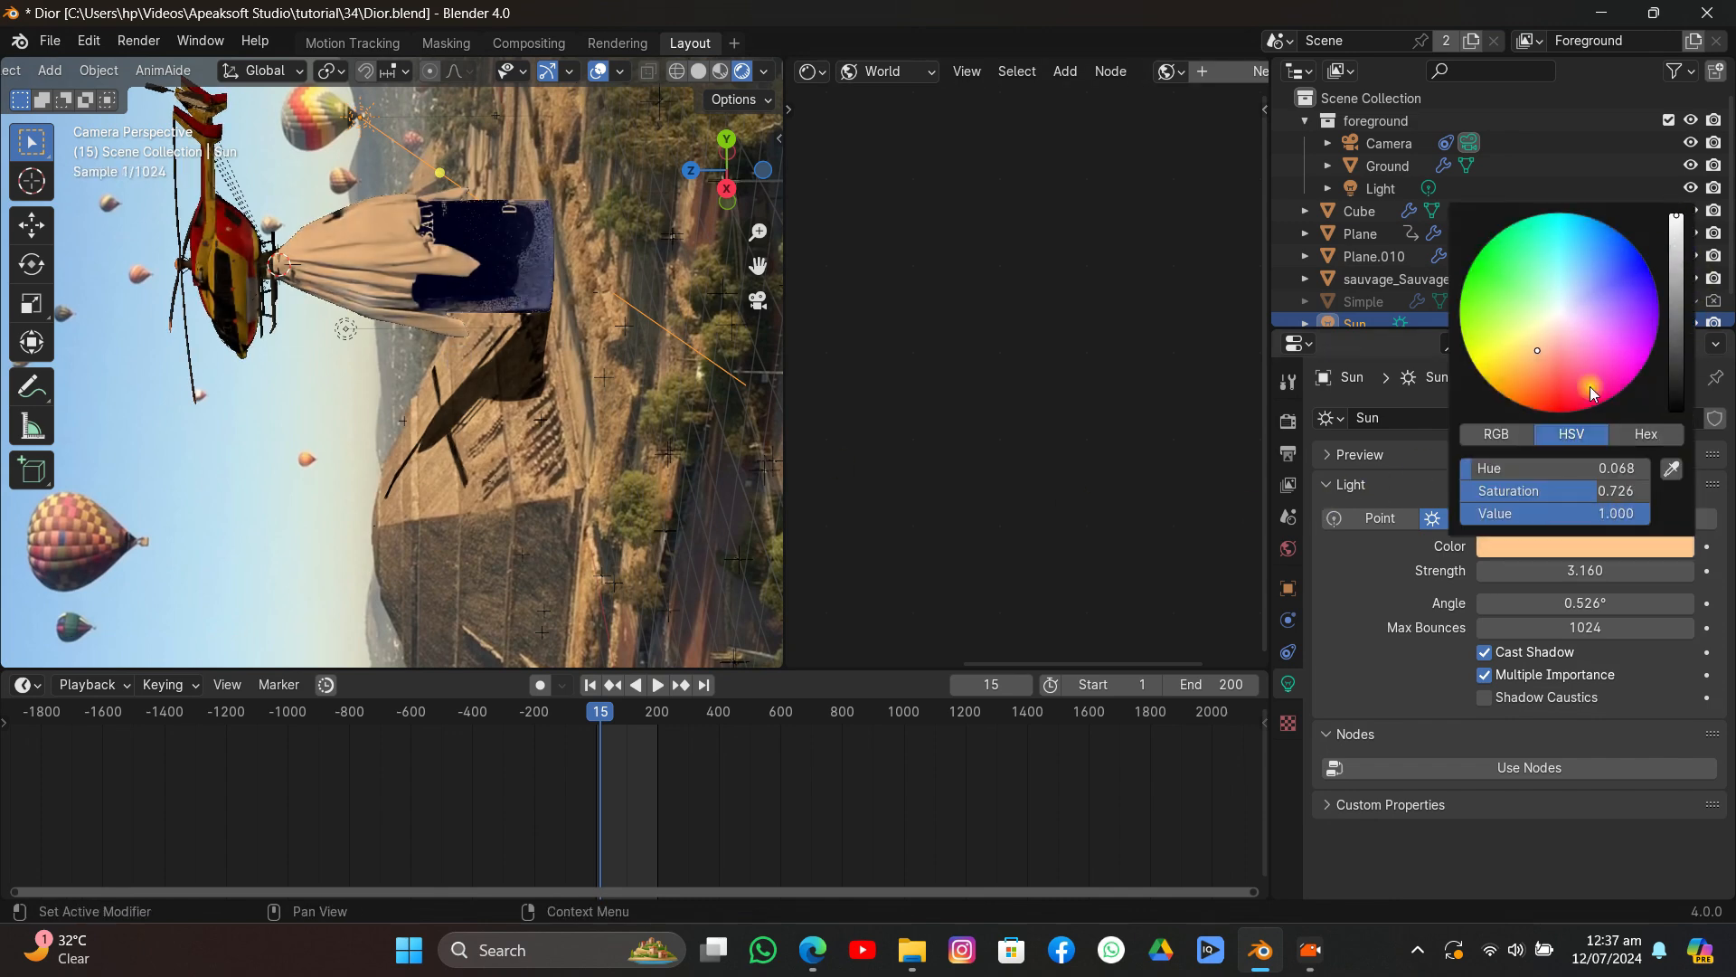
{"action": "left_click_drag", "start_coordinate": [1595, 490], "coordinate": [1537, 491]}
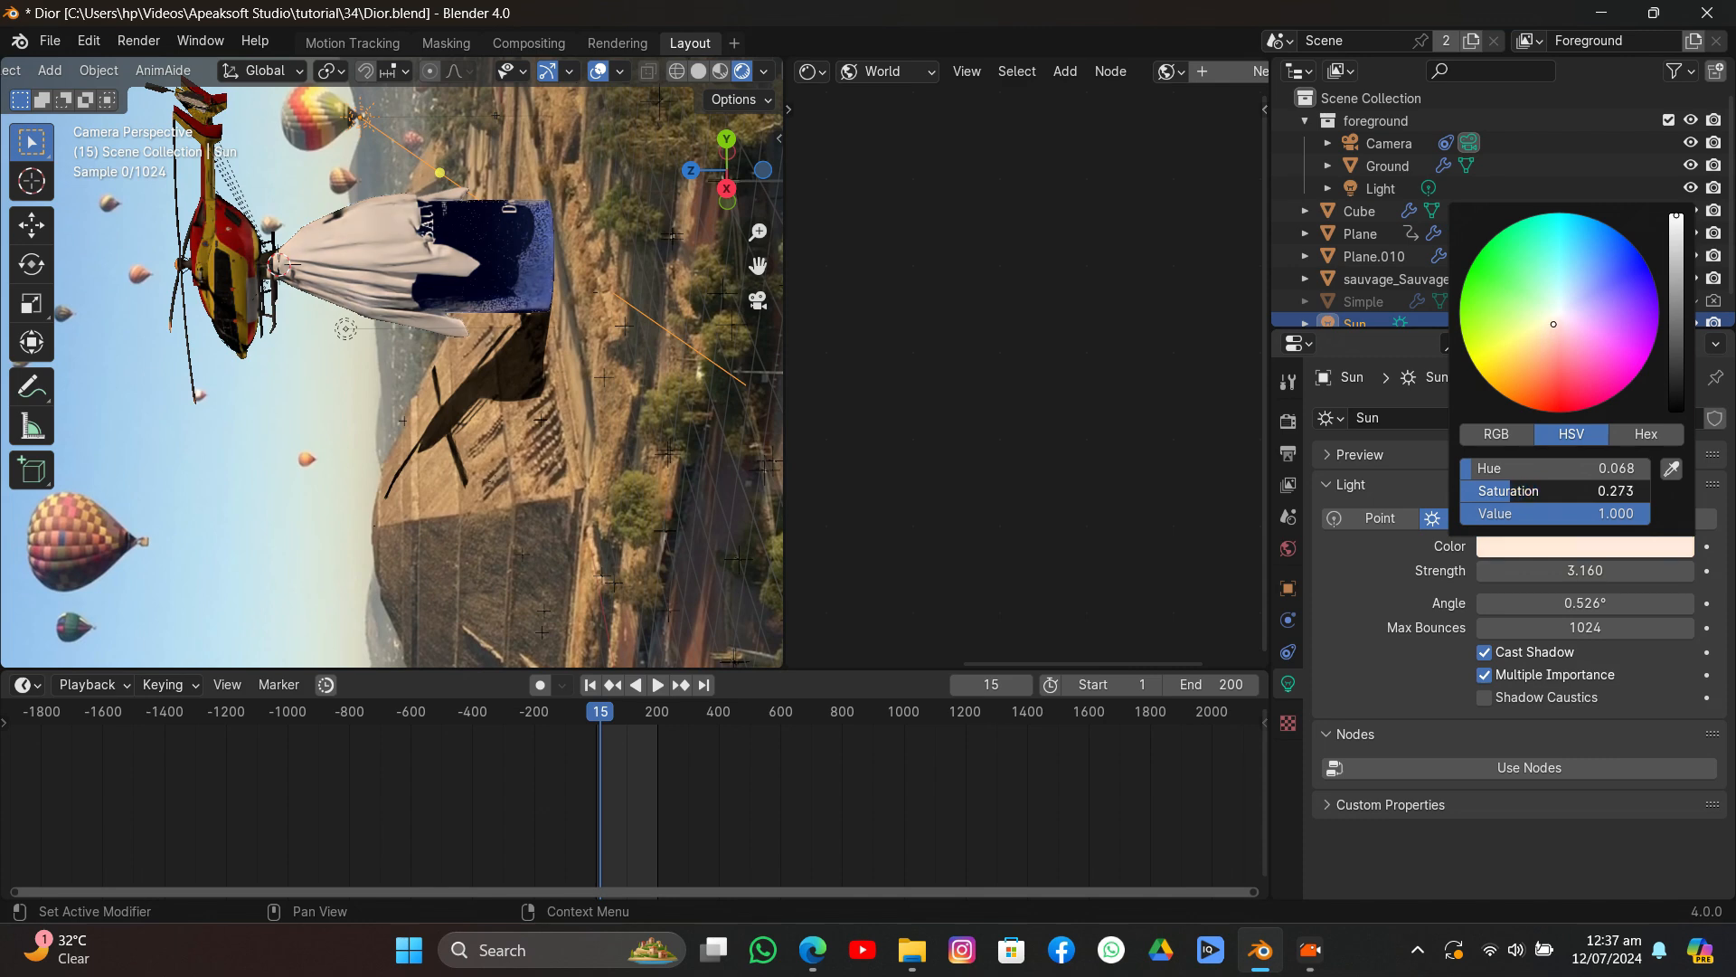
Raise the Sun light's strength to 4.050.
{"action": "left_click_drag", "start_coordinate": [1584, 572], "coordinate": [1628, 572]}
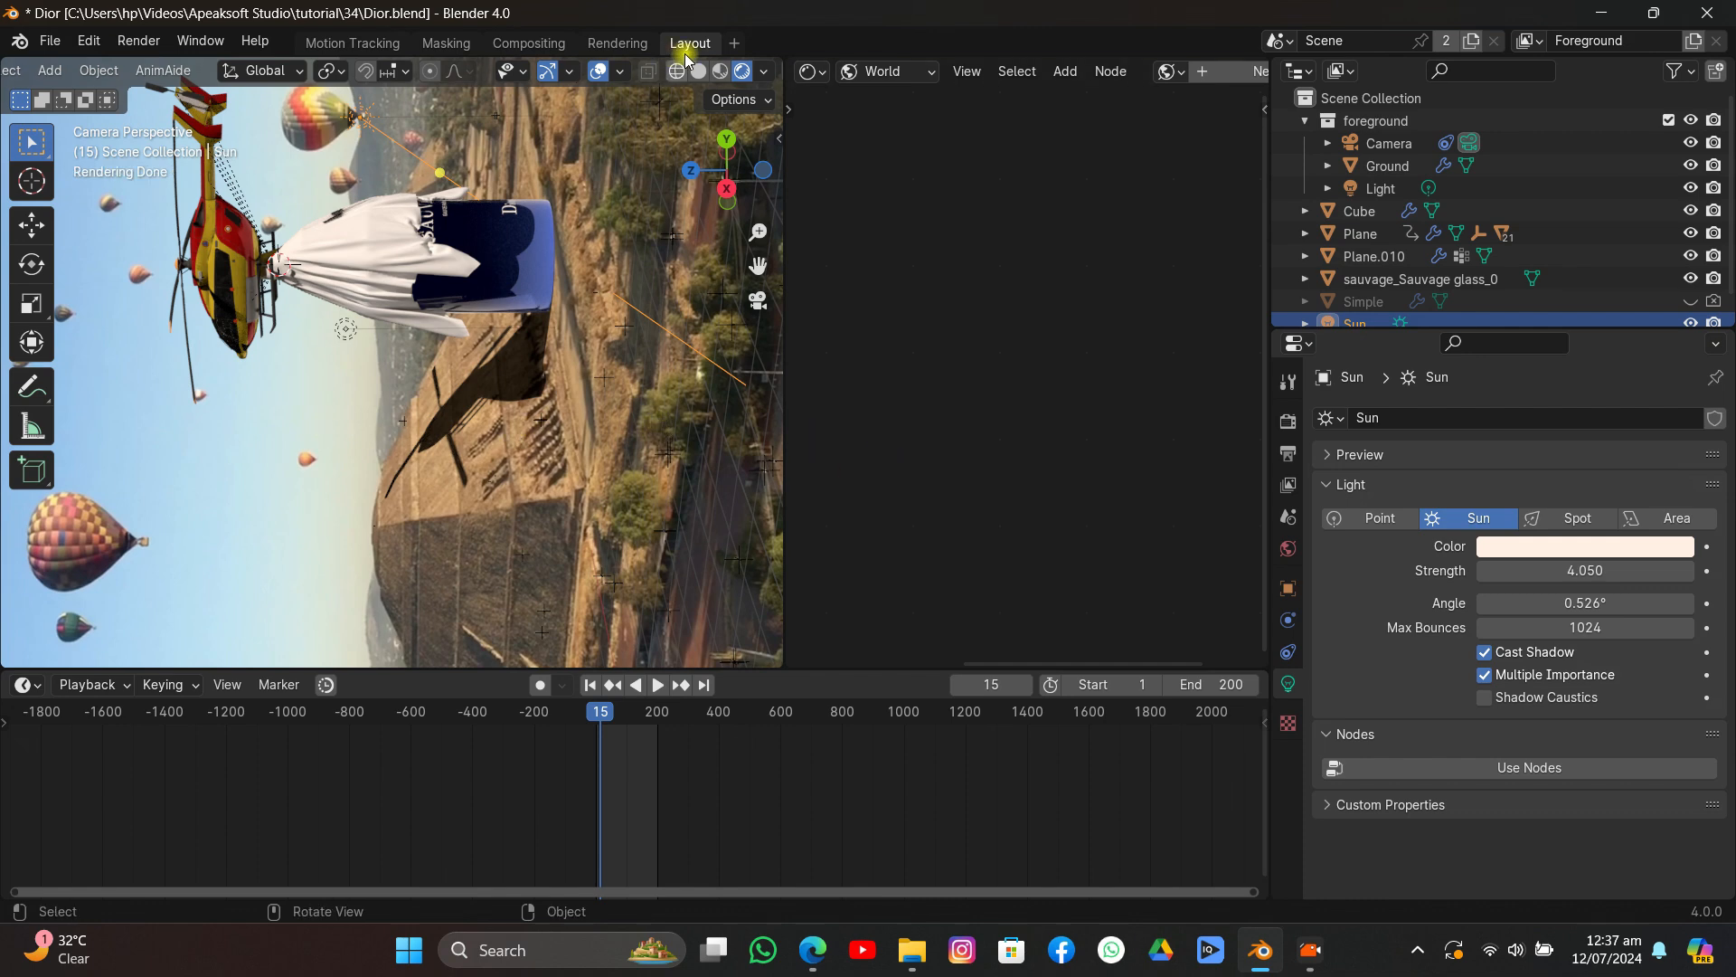
Give the Ground plane a new material and sample its base color from the brown hillside in the rendered footage.
{"action": "left_click", "coordinate": [721, 71]}
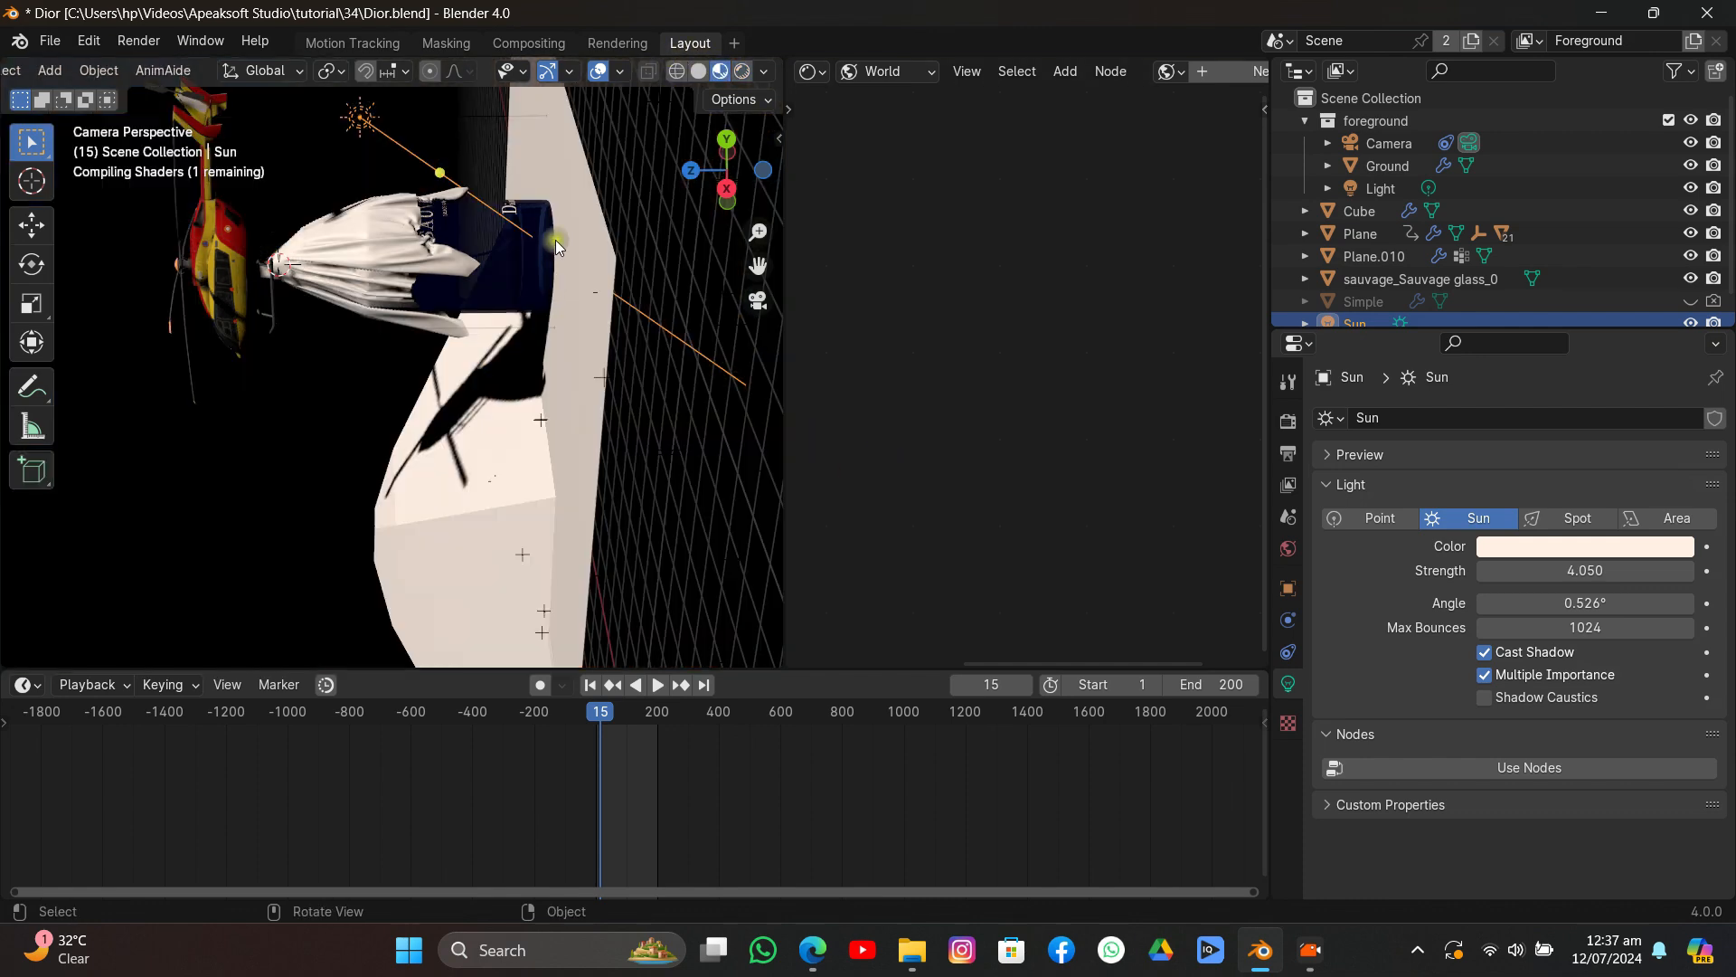
{"action": "left_click", "coordinate": [568, 302]}
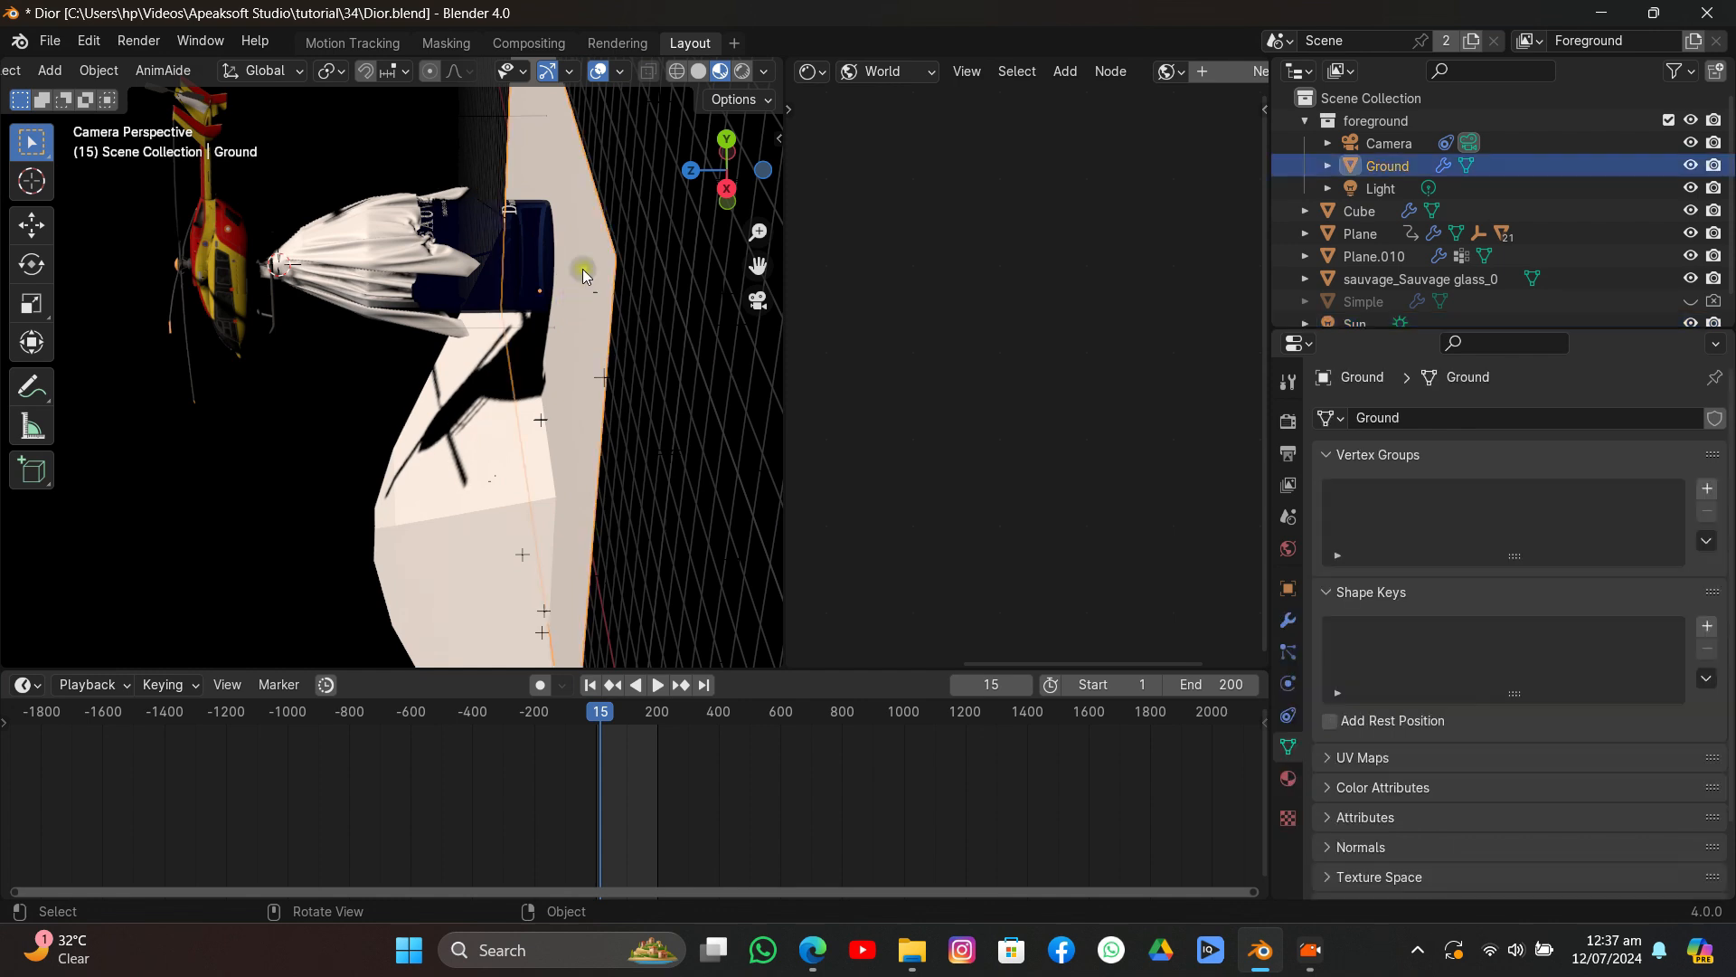
{"action": "left_click", "coordinate": [1287, 778]}
{"action": "left_click", "coordinate": [1496, 511]}
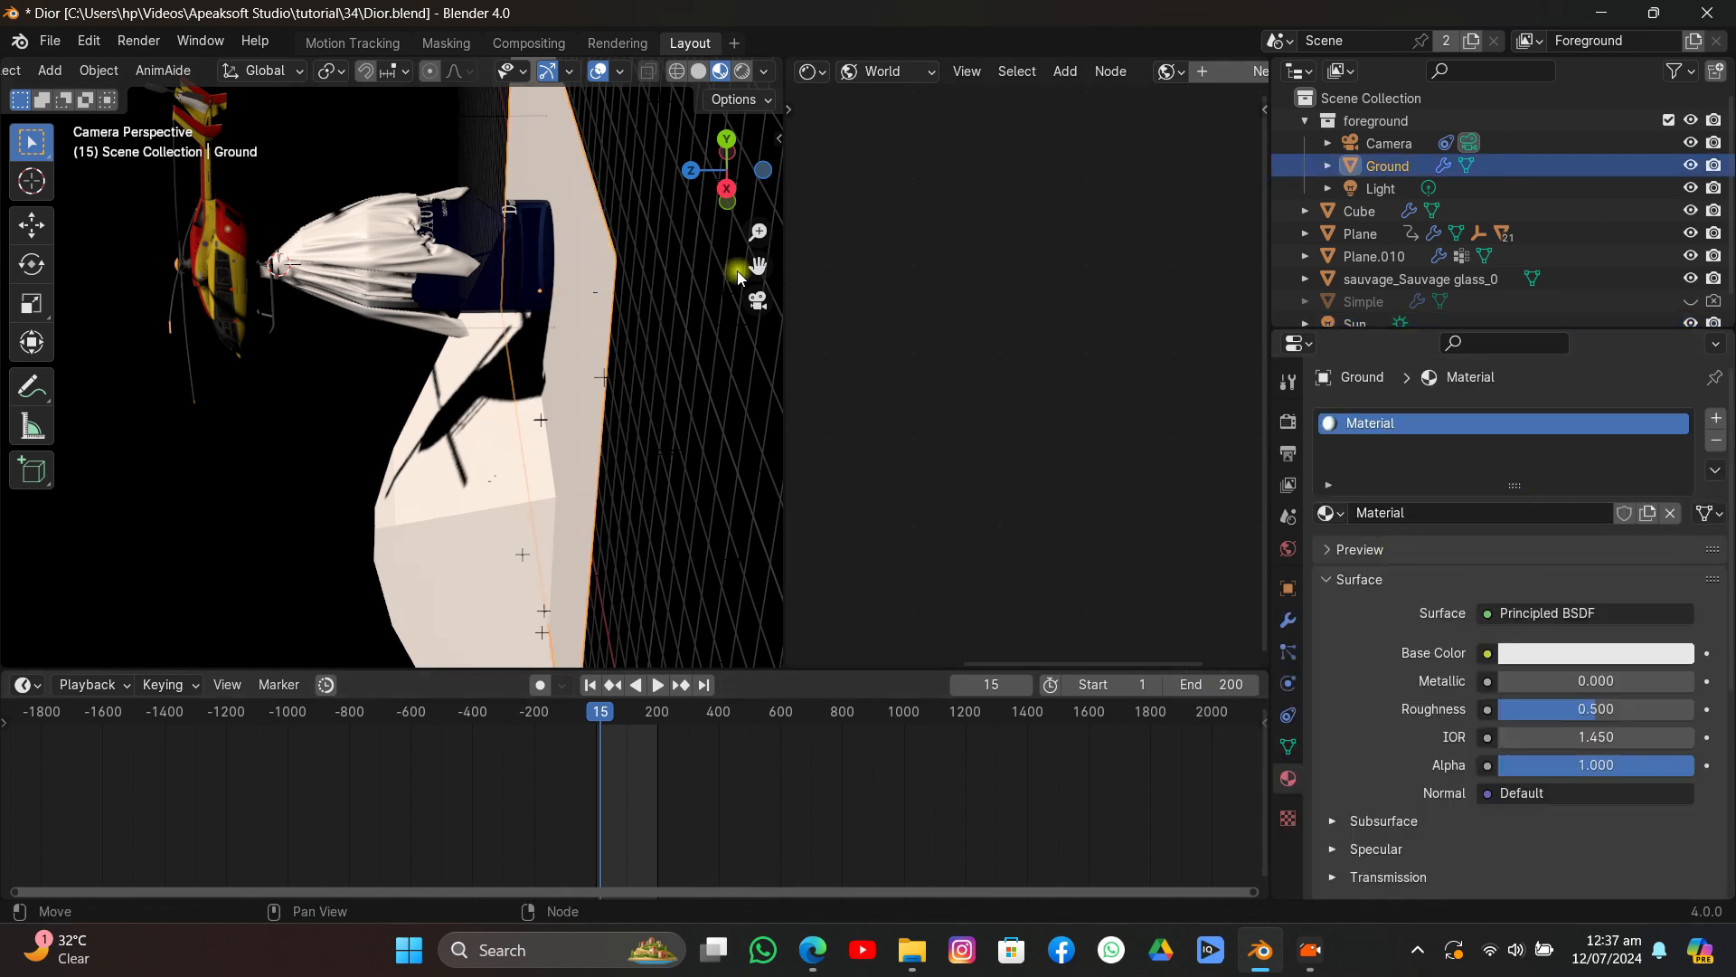
{"action": "left_click", "coordinate": [742, 71]}
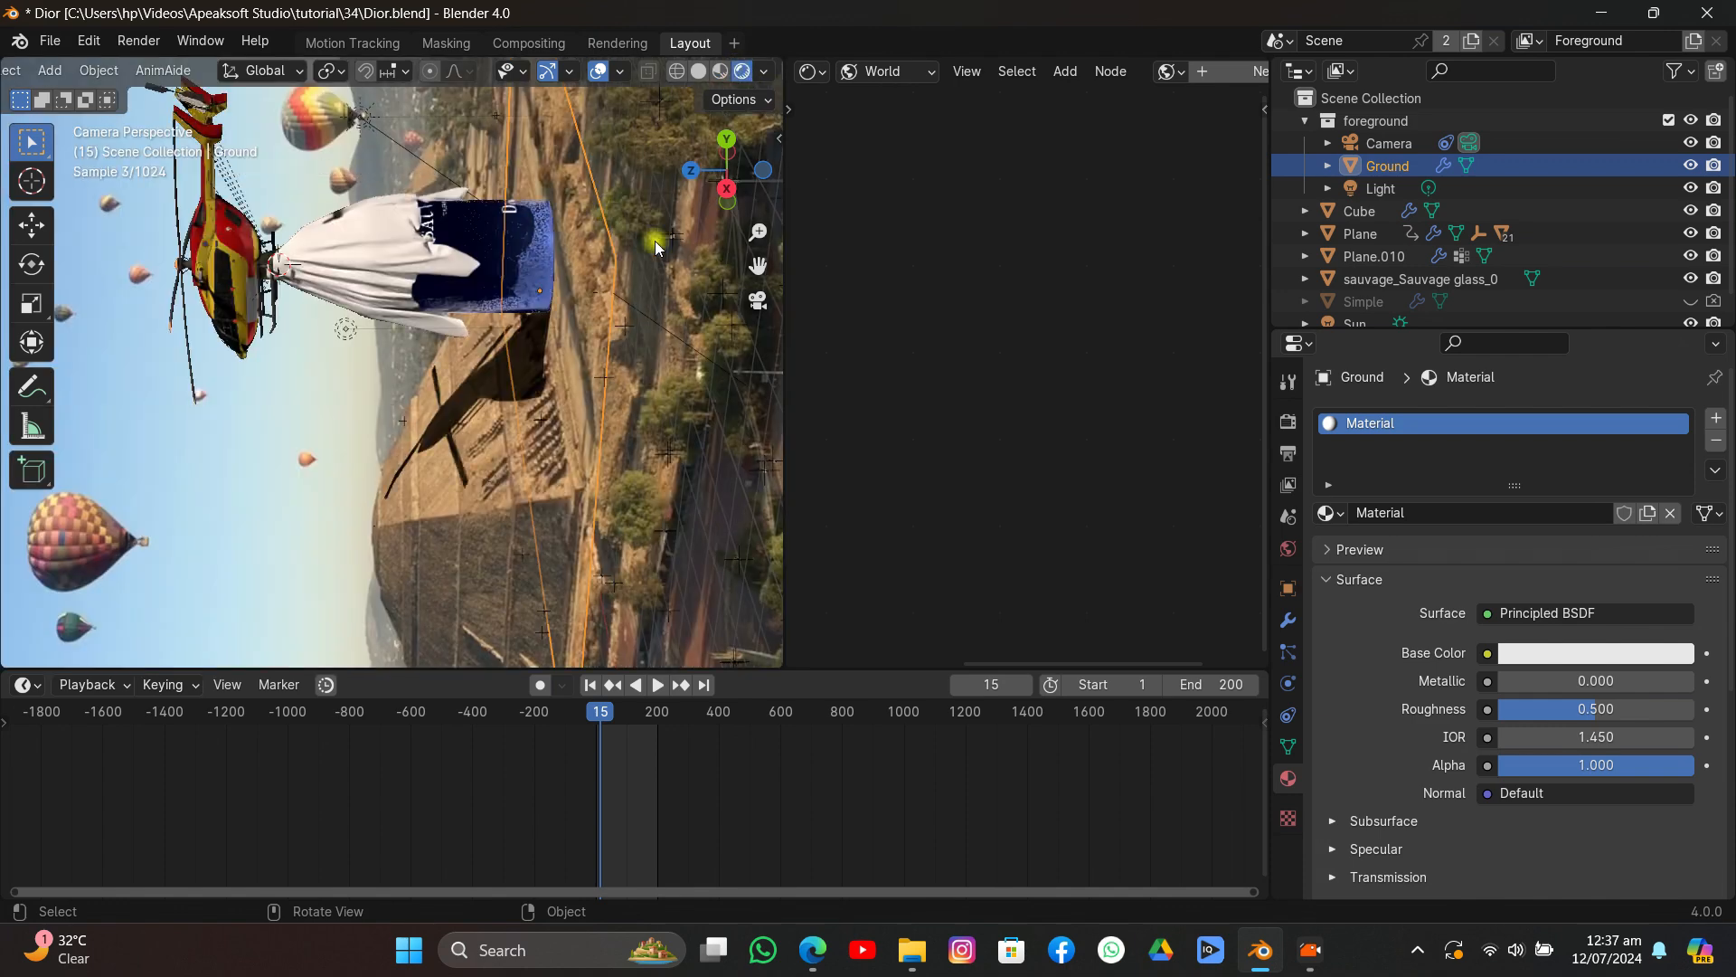
{"action": "left_click", "coordinate": [1633, 652]}
{"action": "left_click", "coordinate": [1671, 548]}
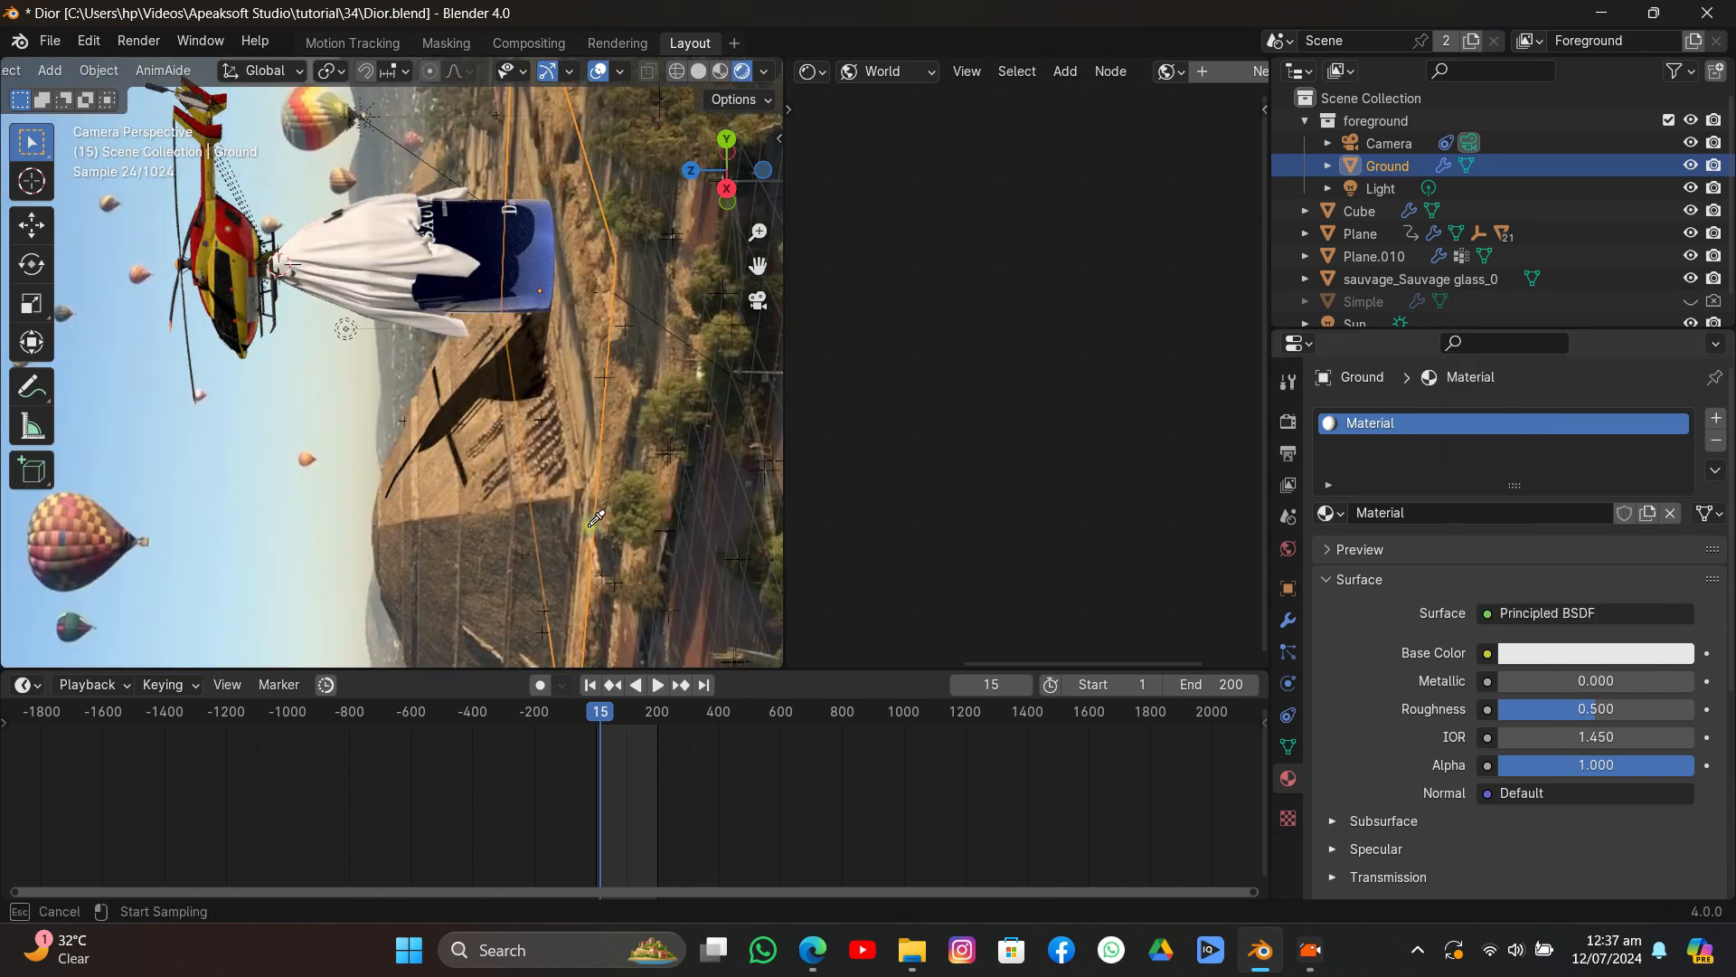
{"action": "left_click", "coordinate": [487, 514]}
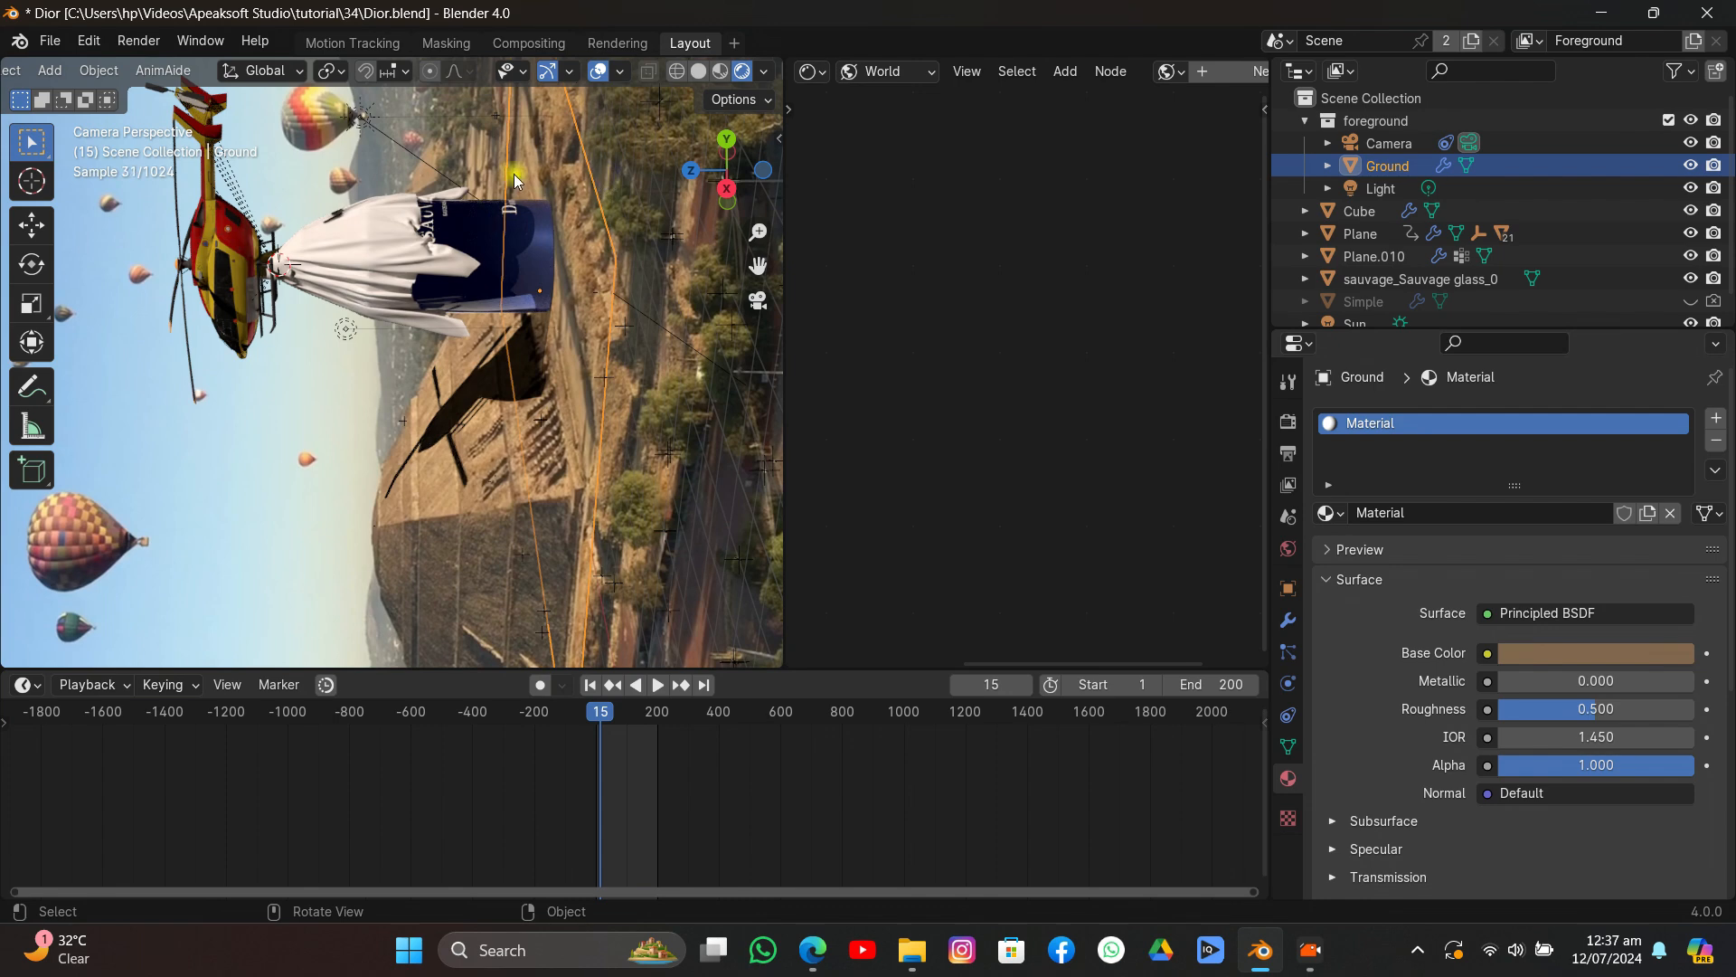
Add a new material to the Cube hill and sample its base color from the sunlit slope in the footage.
{"action": "left_click", "coordinate": [446, 135]}
{"action": "left_click", "coordinate": [441, 496]}
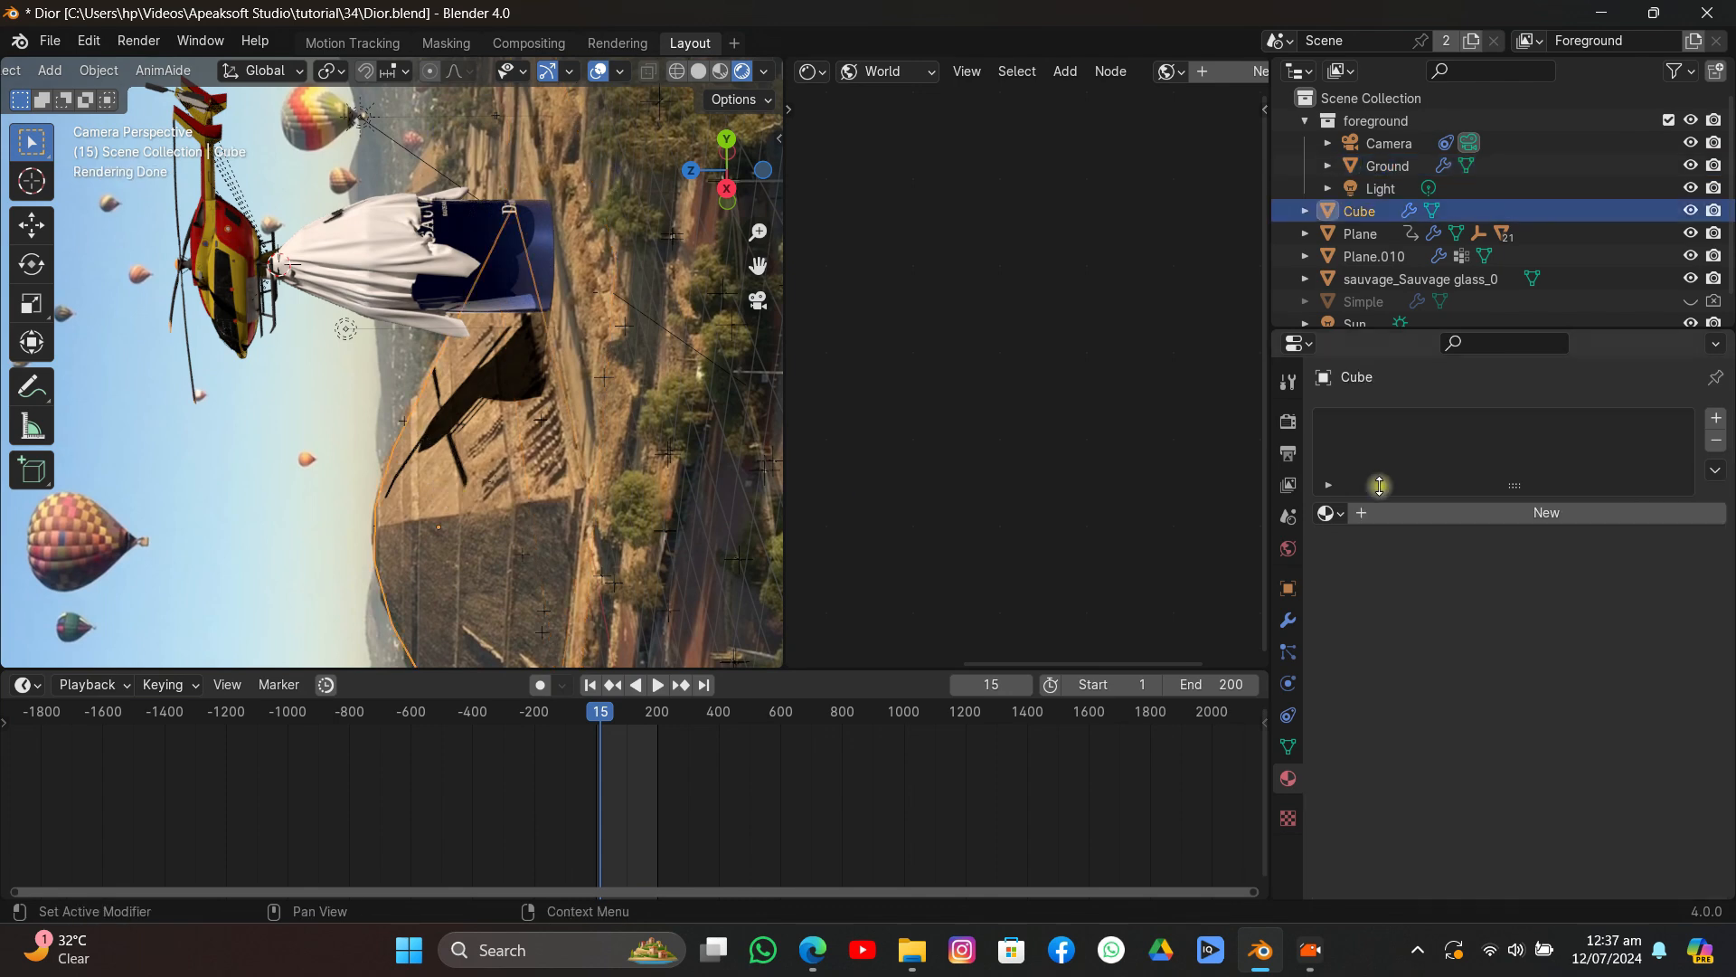
{"action": "left_click", "coordinate": [1496, 511]}
{"action": "left_click", "coordinate": [1660, 648]}
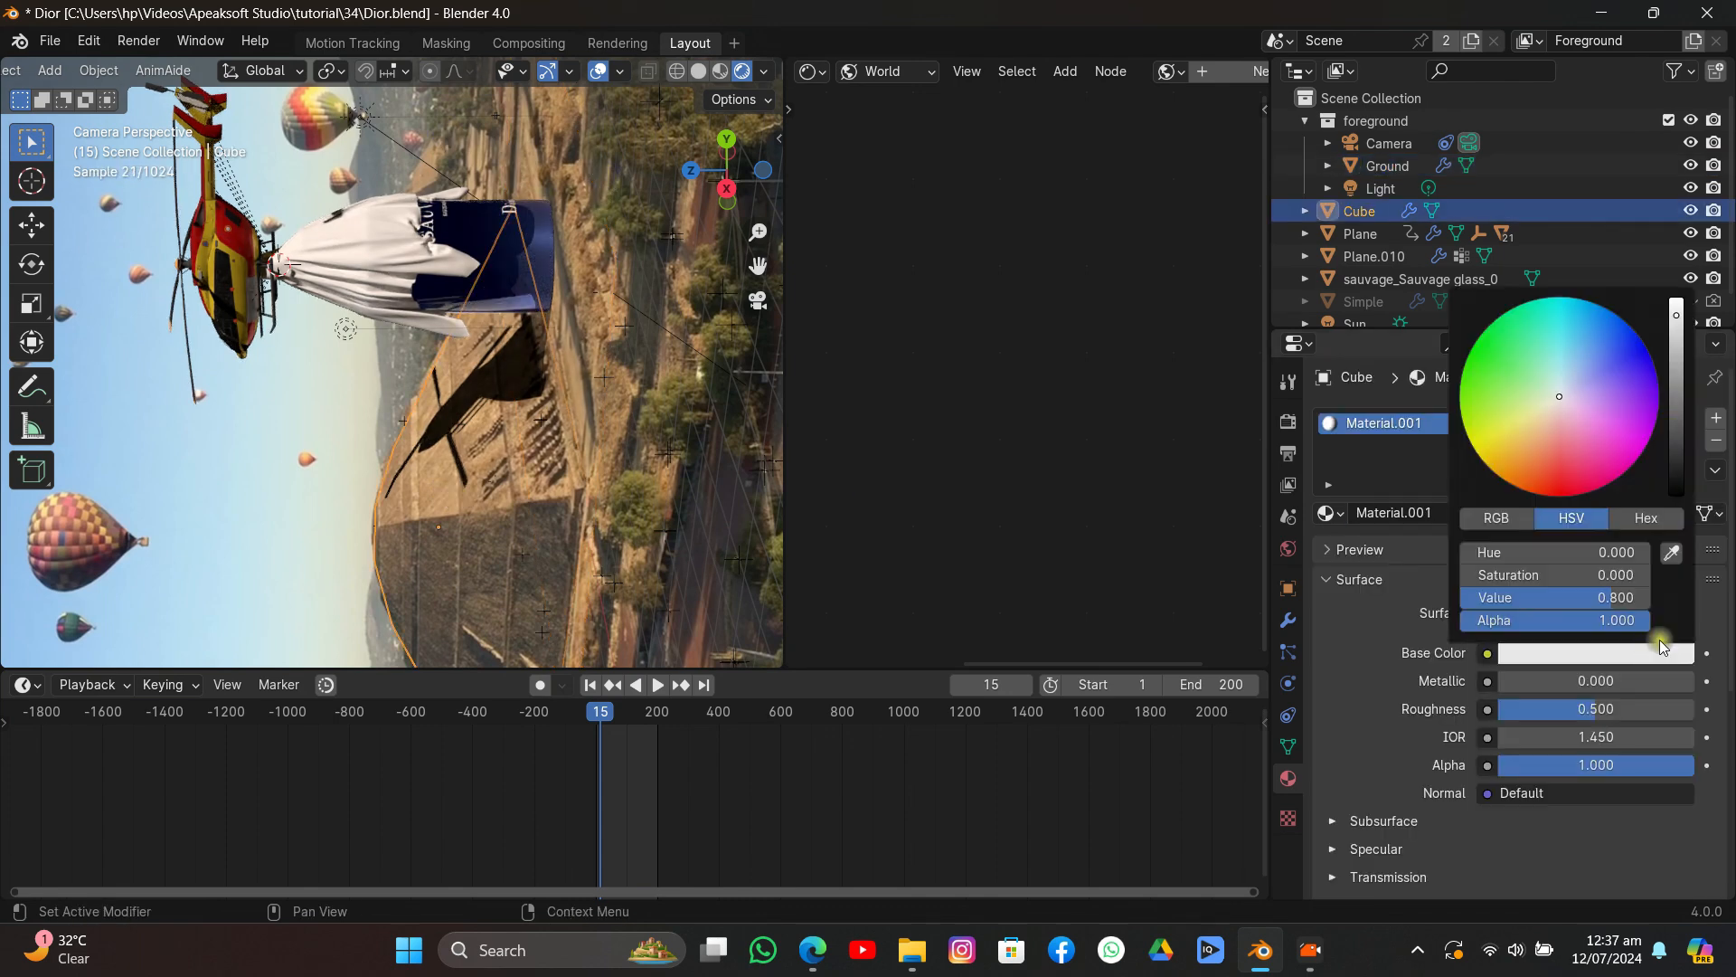
{"action": "left_click", "coordinate": [1671, 553]}
{"action": "left_click", "coordinate": [436, 489]}
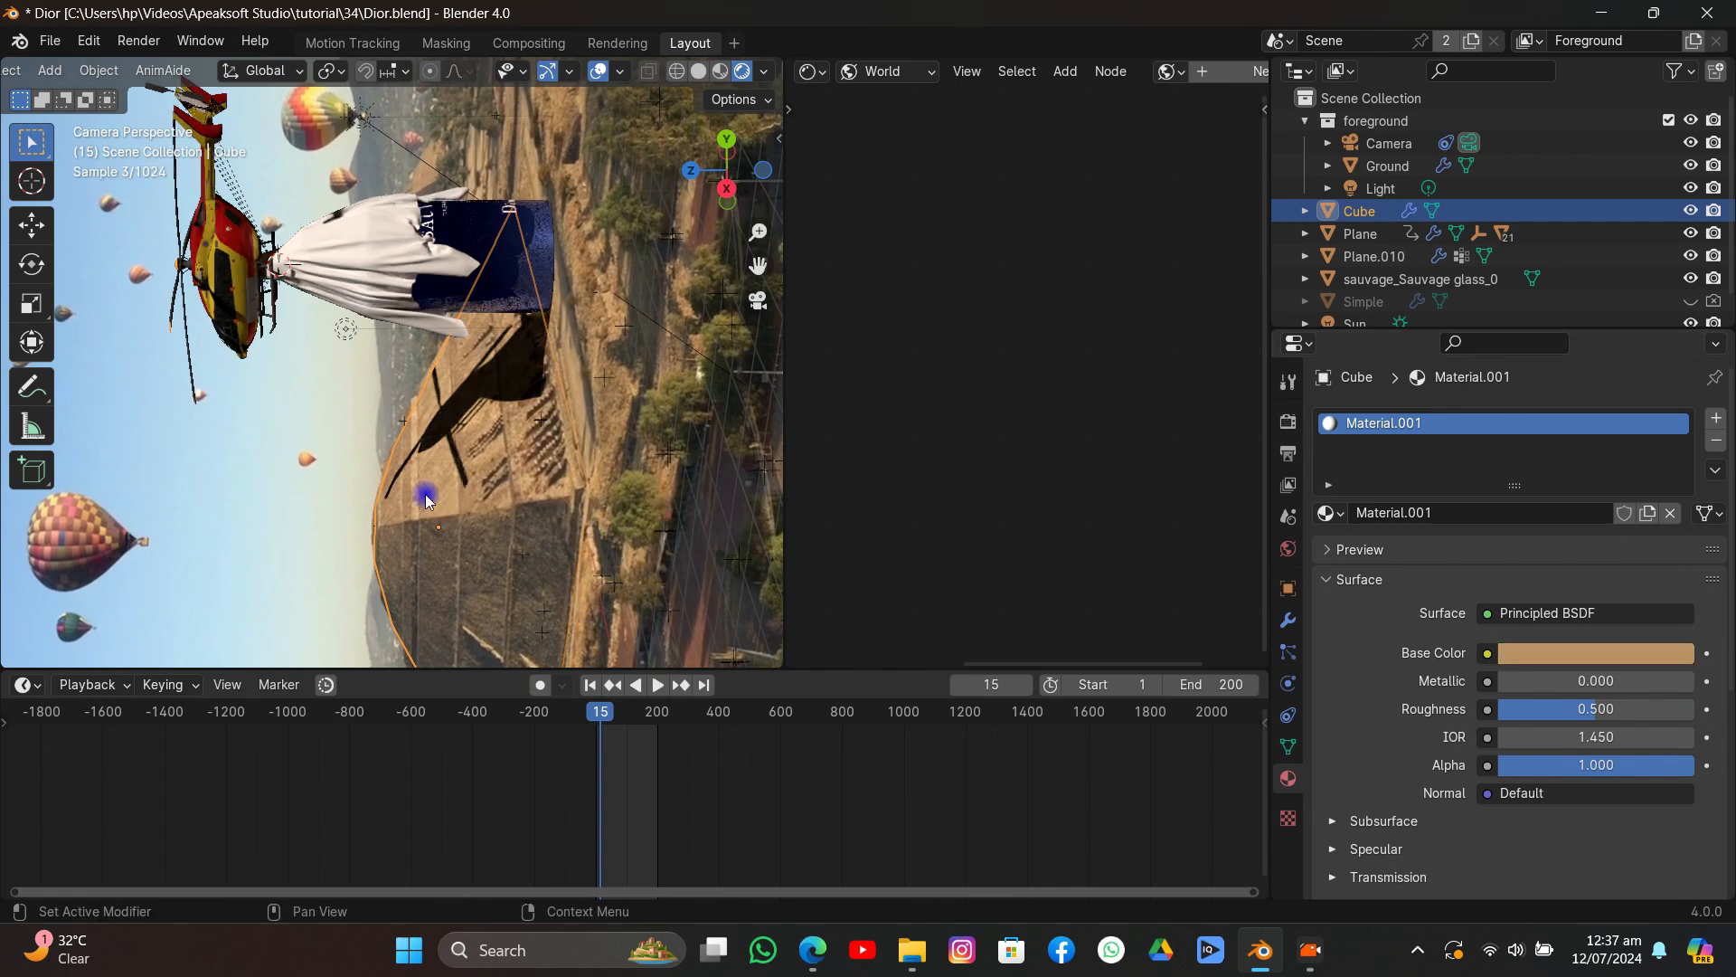
{"action": "left_click", "coordinate": [284, 431]}
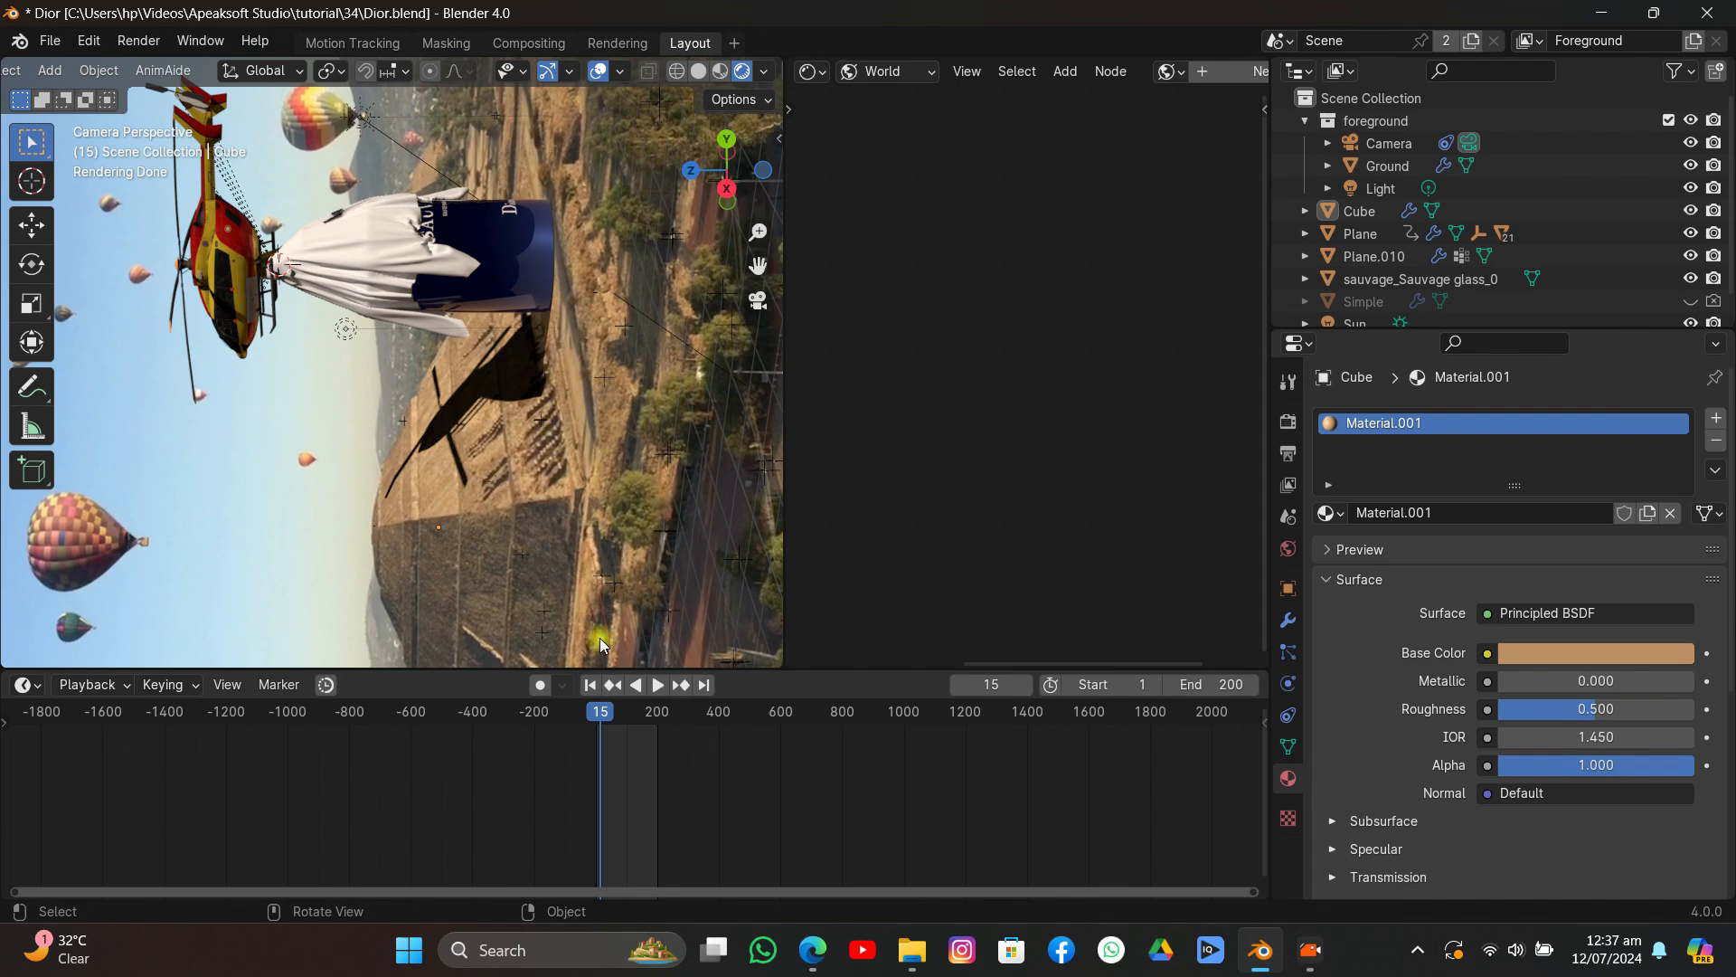
Go to frame 112 and rotate the Sauvage bottle about -67° around global Z so its label faces the camera.
{"action": "key", "text": "space"}
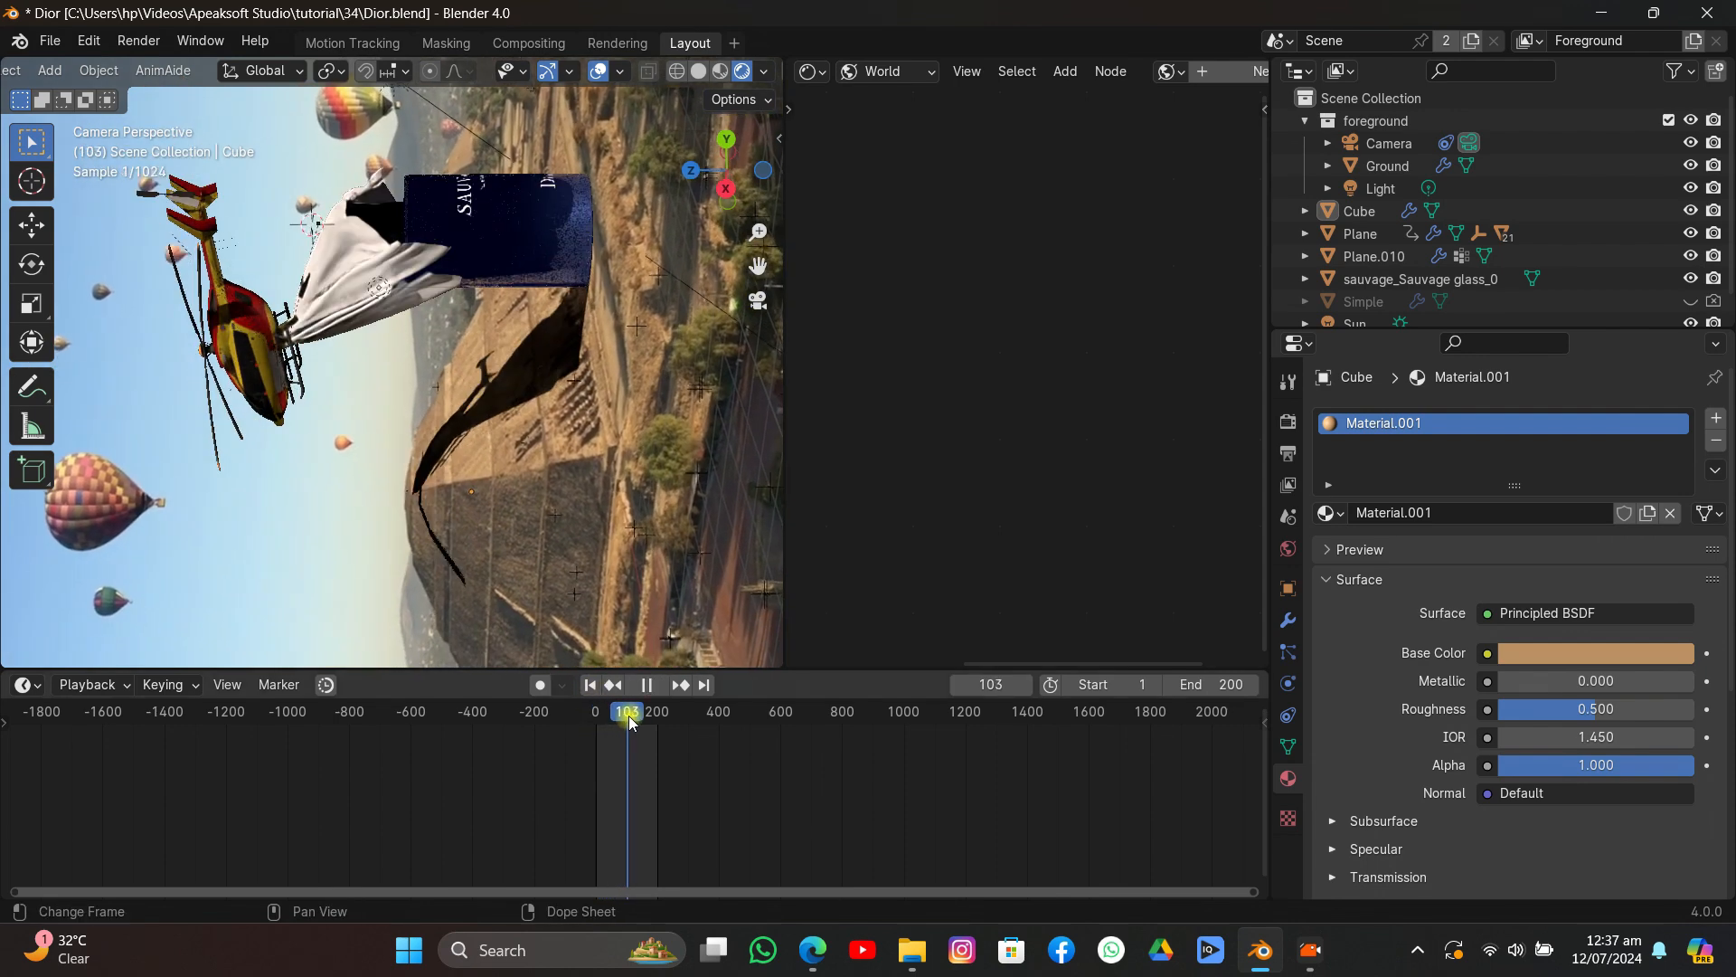
{"action": "mouse_move", "coordinate": [646, 717]}
{"action": "left_mouse_down"}
{"action": "mouse_move", "coordinate": [589, 723]}
{"action": "mouse_move", "coordinate": [631, 724]}
{"action": "left_mouse_up"}
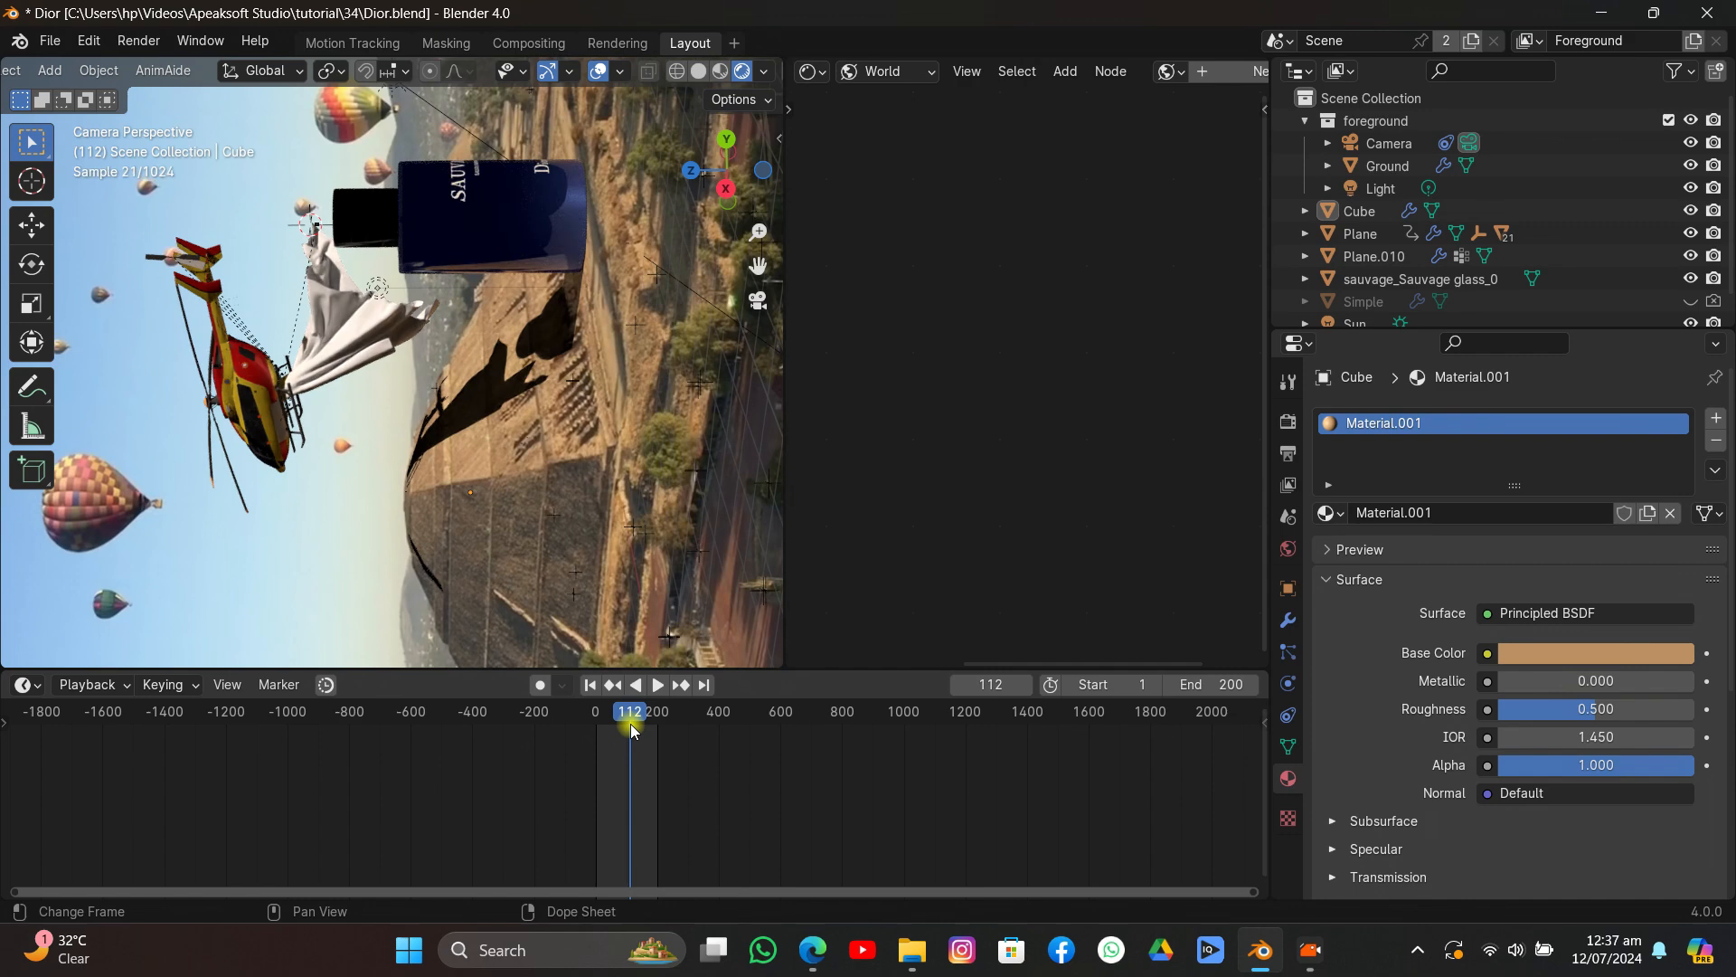
{"action": "left_click", "coordinate": [443, 160]}
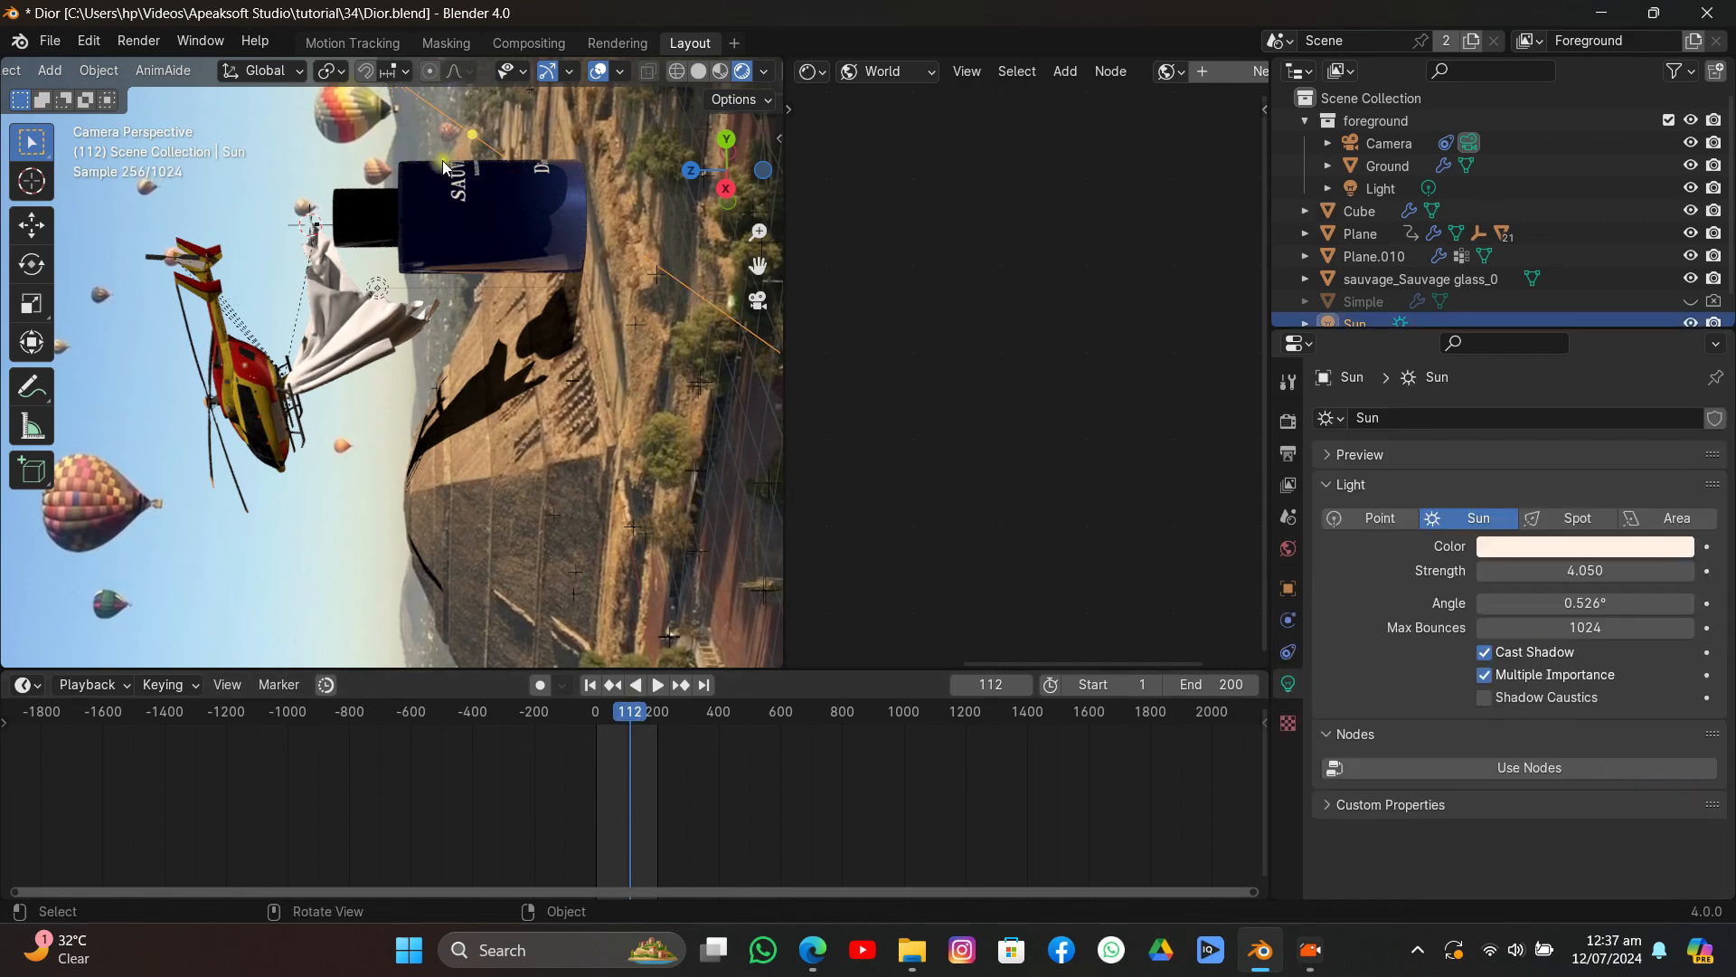
{"action": "left_click", "coordinate": [453, 230]}
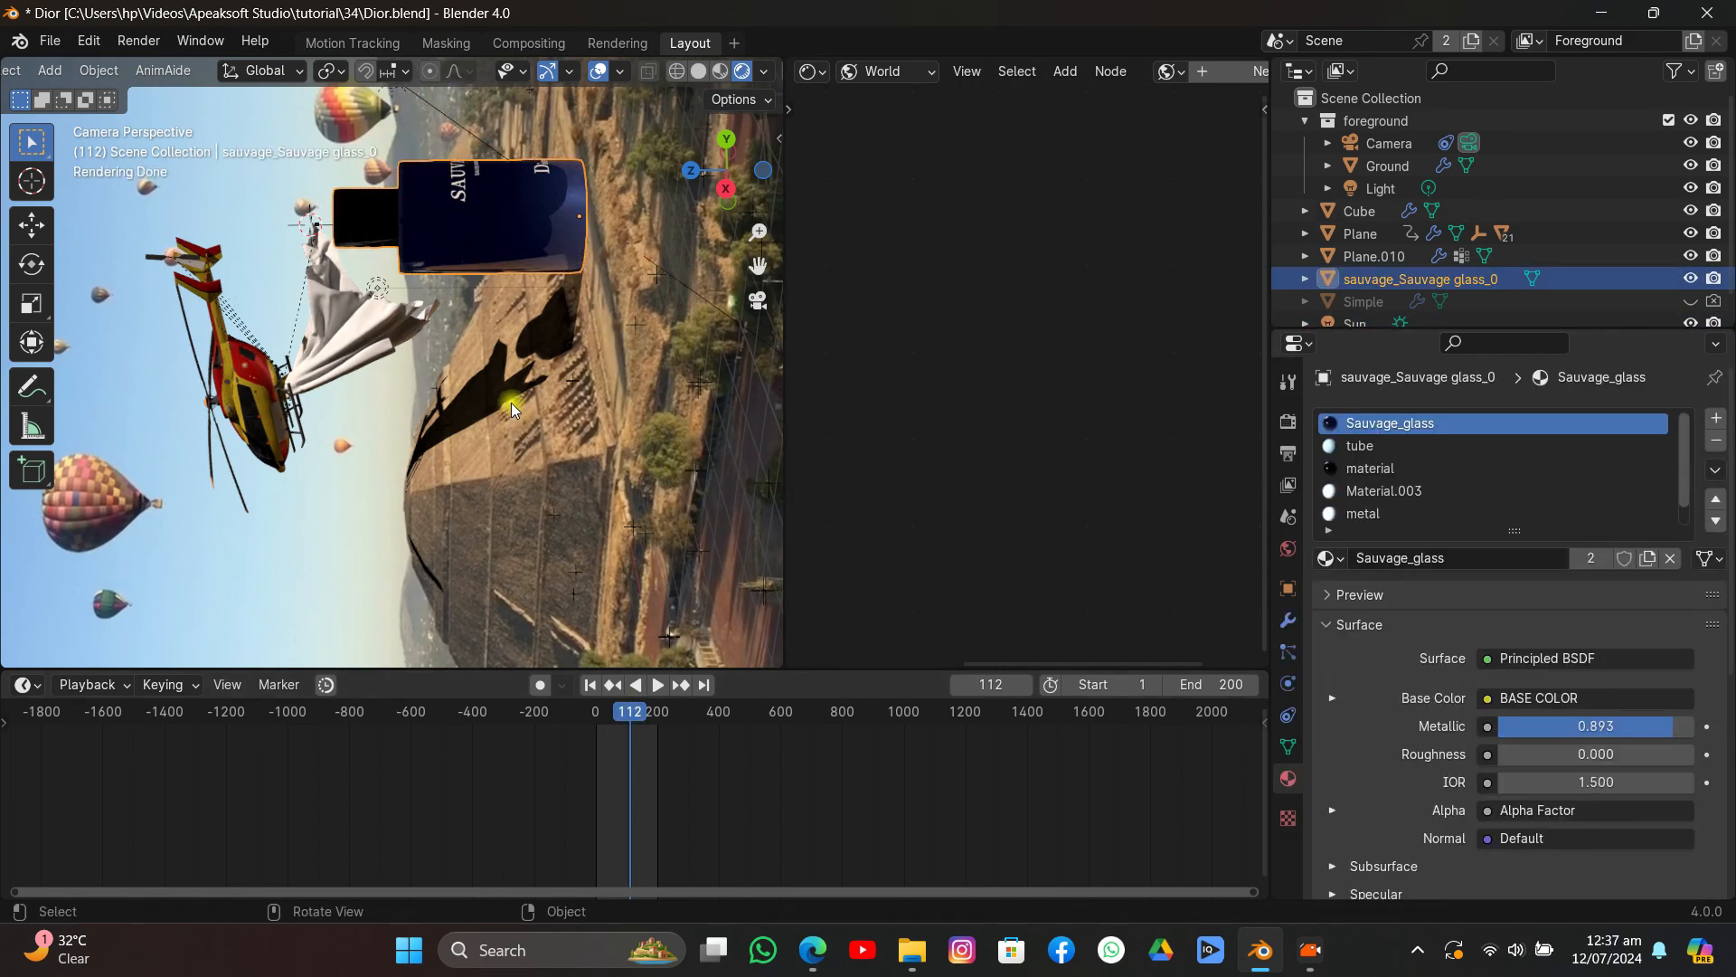
{"action": "key", "text": "r"}
{"action": "key", "text": "z"}
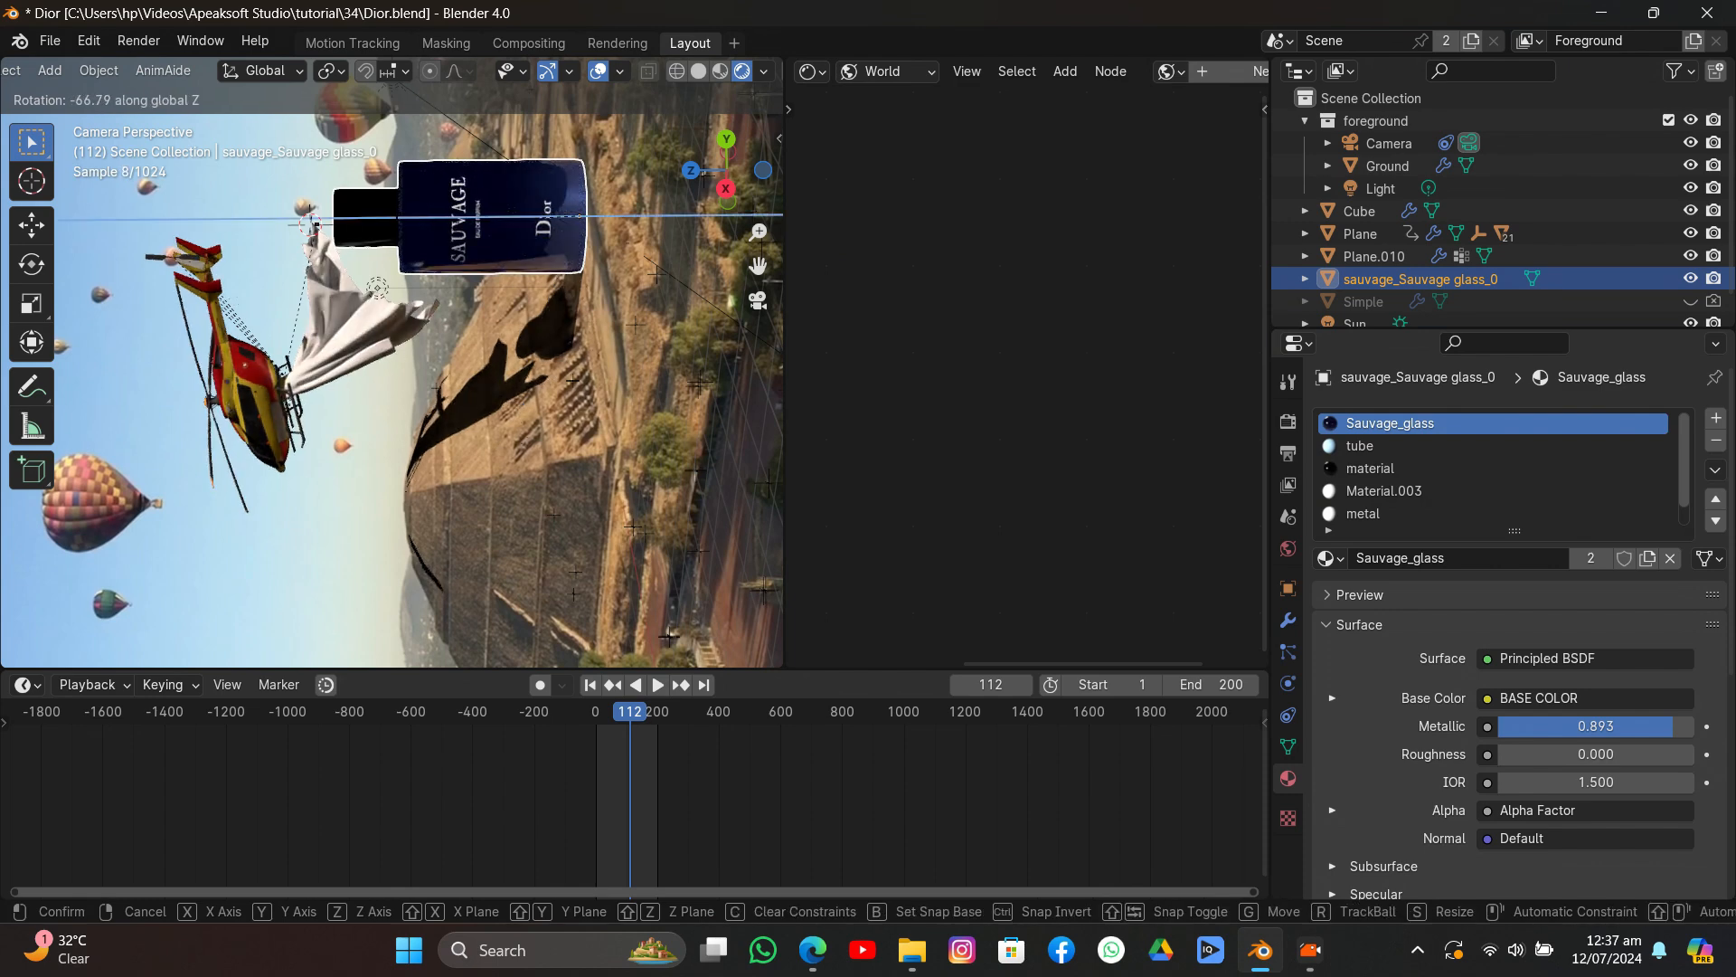
{"action": "left_click", "coordinate": [399, 210]}
Create a new world for the scene and use an Environment Texture as its background color.
{"action": "left_click", "coordinate": [393, 339]}
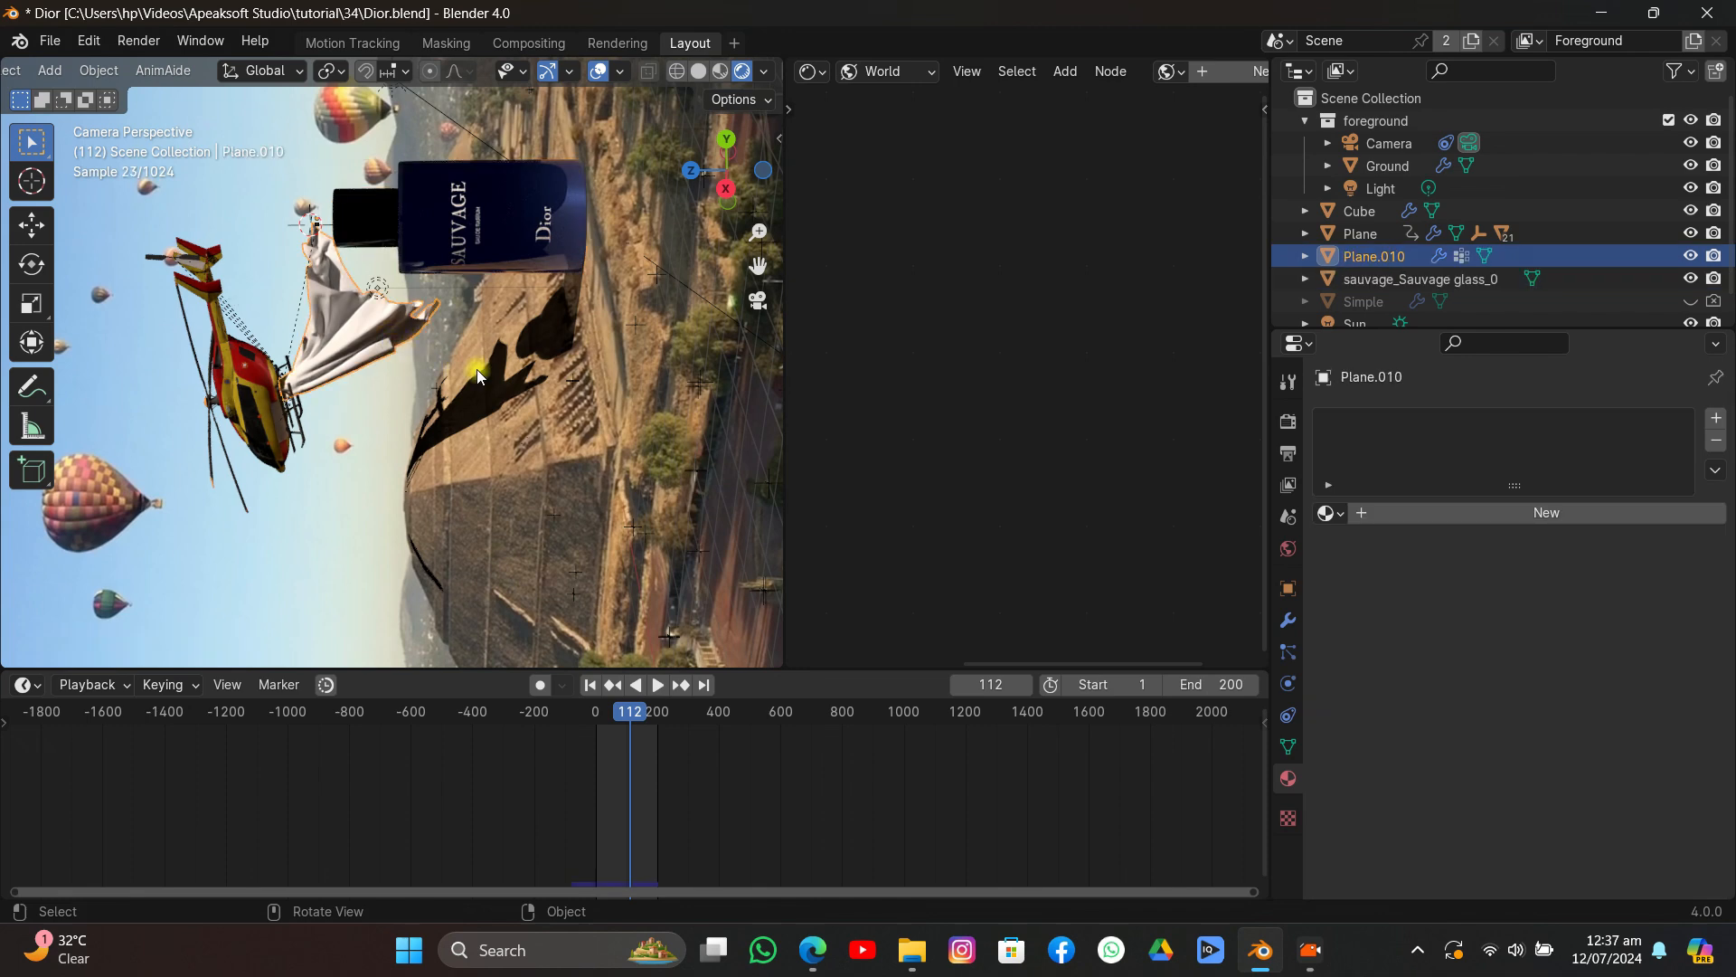
{"action": "left_click", "coordinate": [1288, 548]}
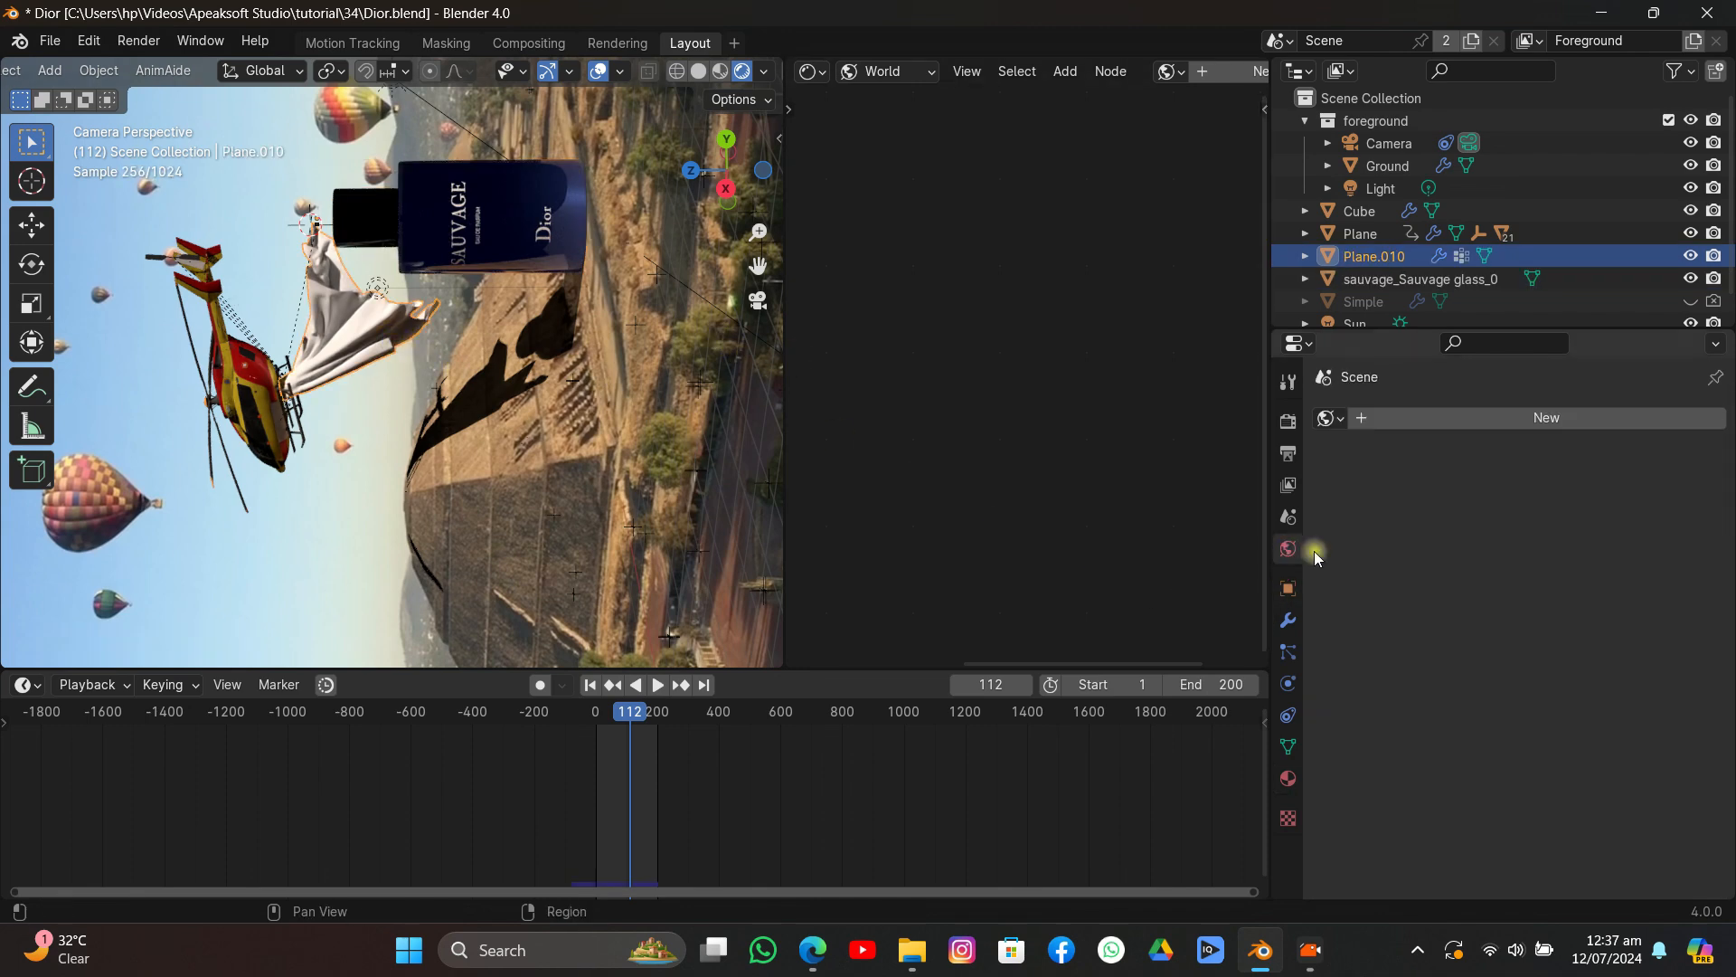
{"action": "left_click", "coordinate": [1535, 415]}
{"action": "left_click", "coordinate": [1485, 555]}
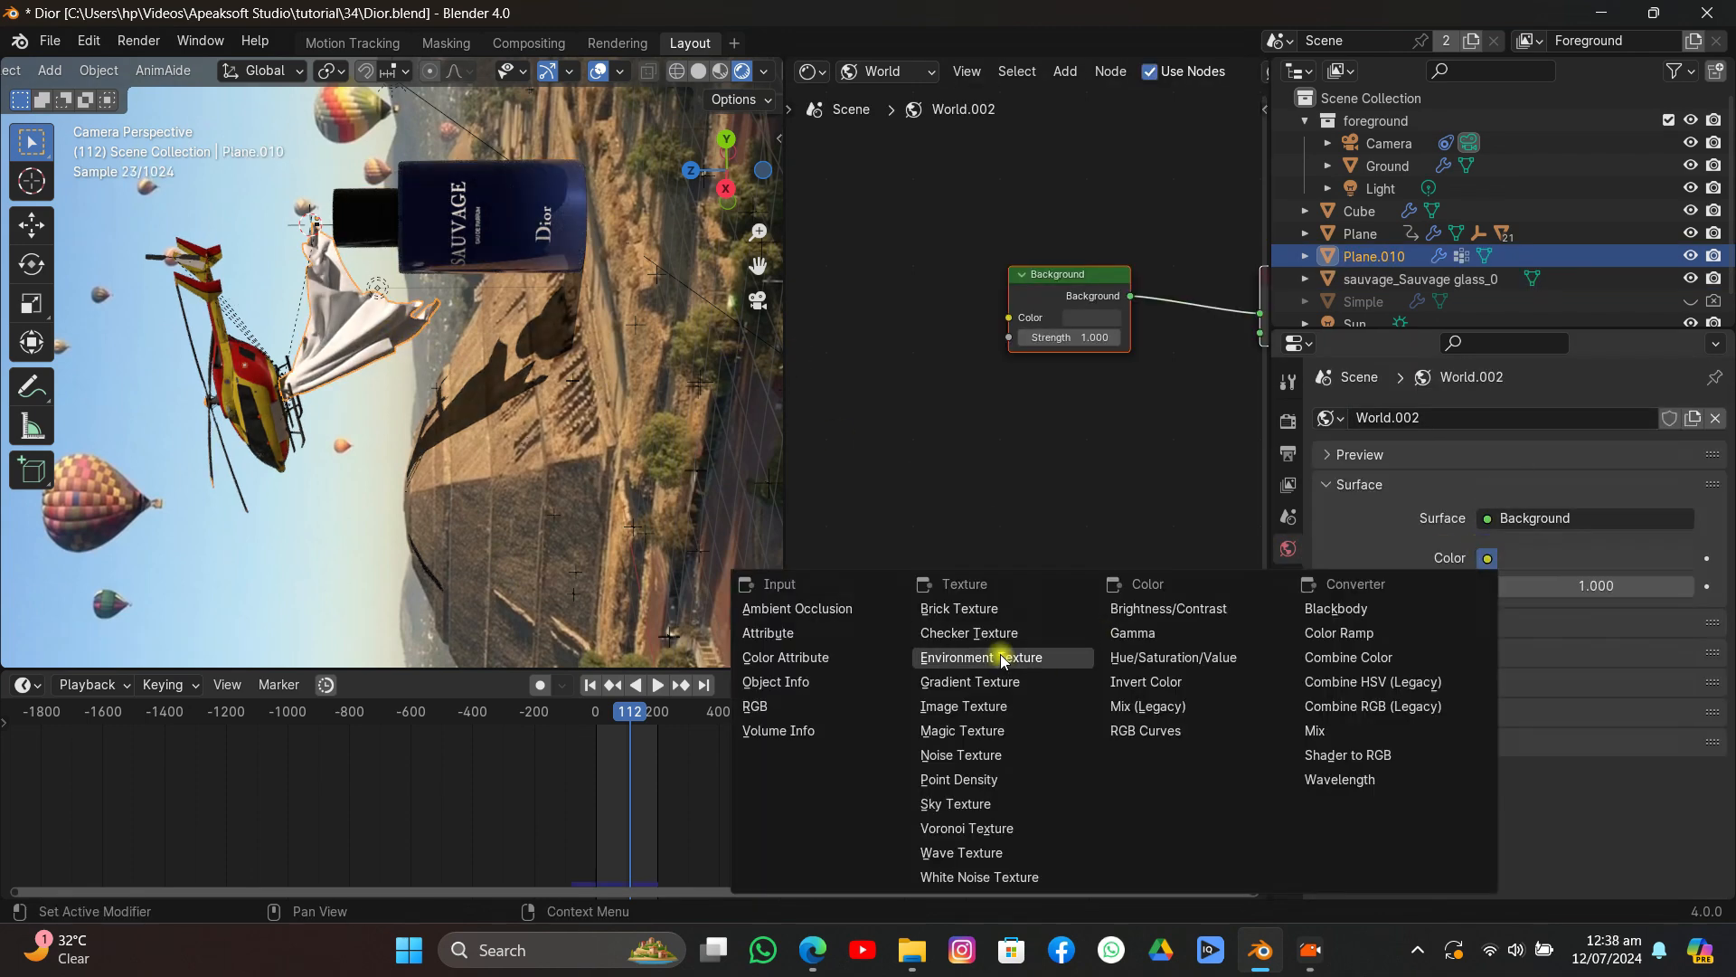
{"action": "left_click", "coordinate": [985, 657]}
Load shanghai_riverside_4k.hdr from E:\assets\a asset\hdri\loc00184-22-8k into the Environment Texture.
{"action": "left_click", "coordinate": [1635, 585]}
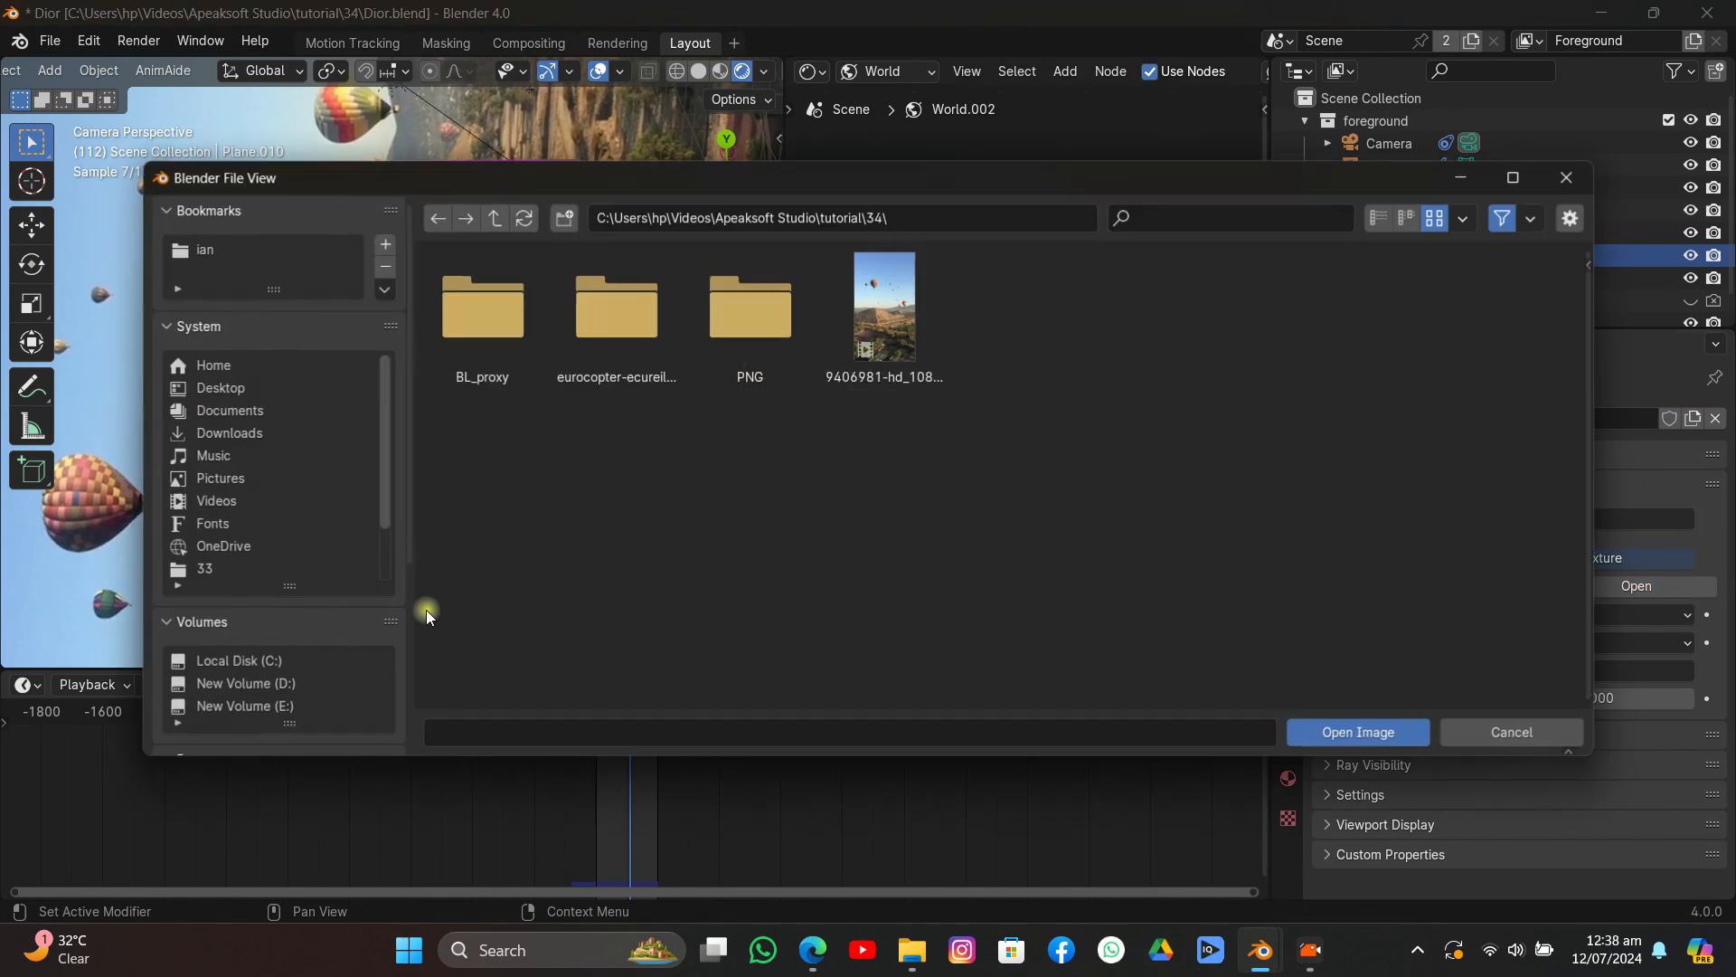
{"action": "left_click", "coordinate": [226, 709]}
{"action": "double_click", "coordinate": [447, 342]}
{"action": "double_click", "coordinate": [448, 342]}
{"action": "double_click", "coordinate": [1130, 304]}
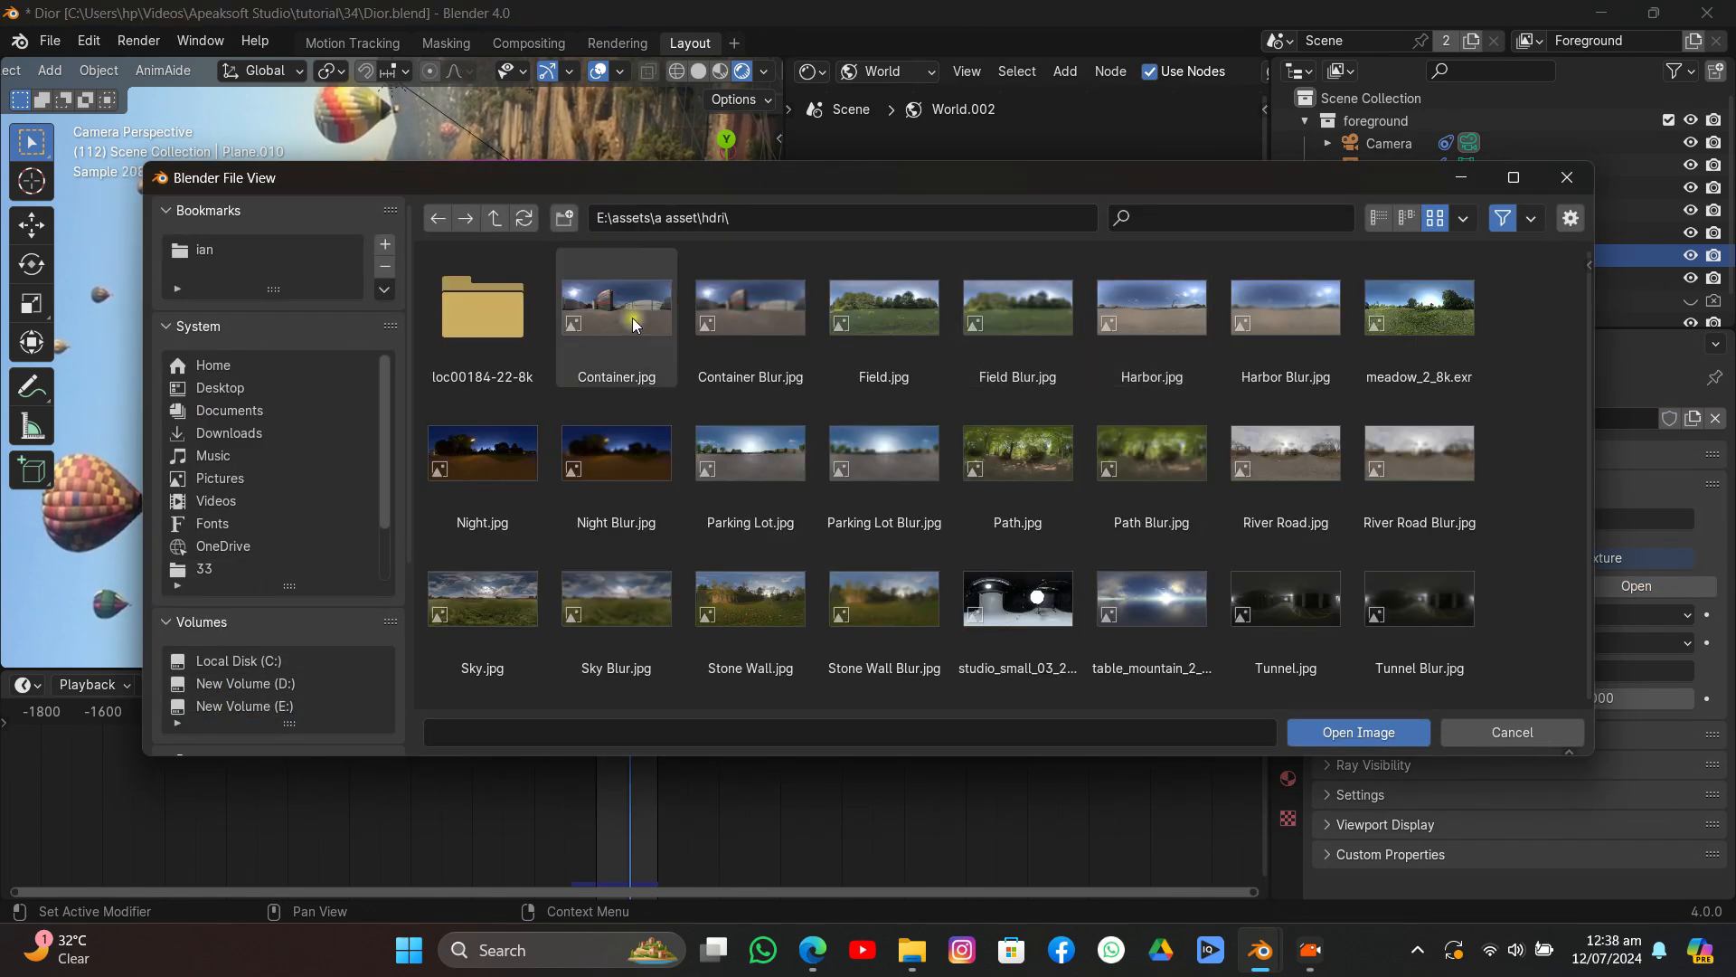
{"action": "double_click", "coordinate": [488, 312]}
{"action": "left_click", "coordinate": [1133, 438]}
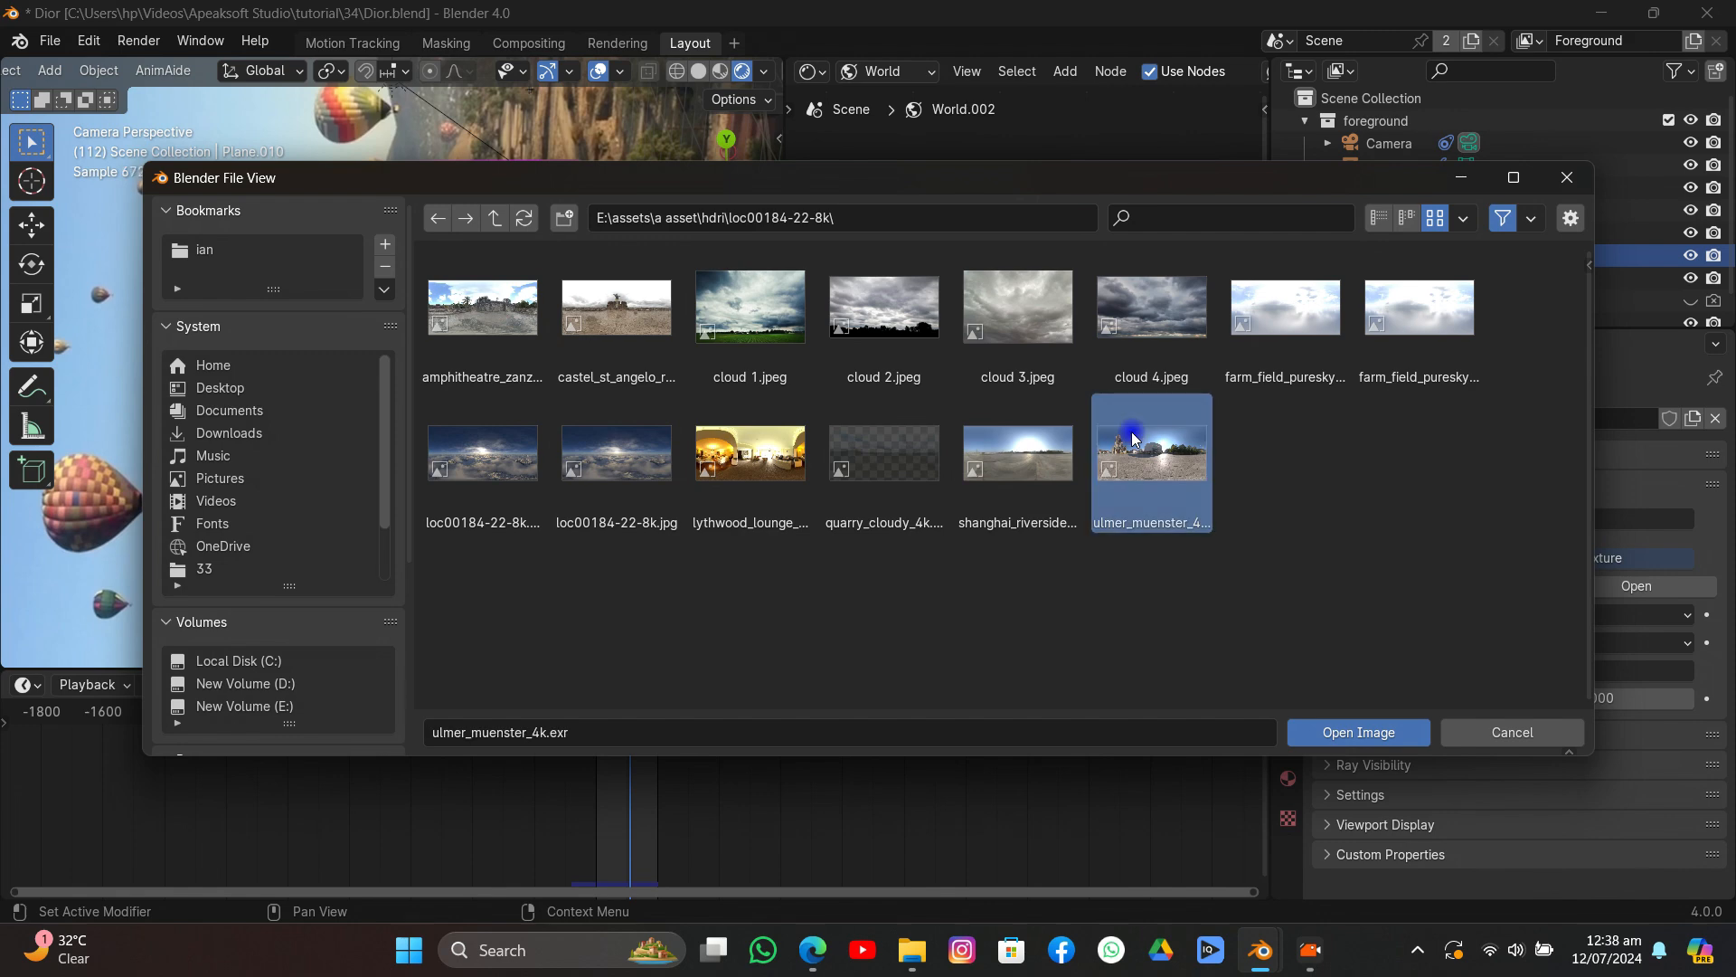
{"action": "double_click", "coordinate": [1014, 452]}
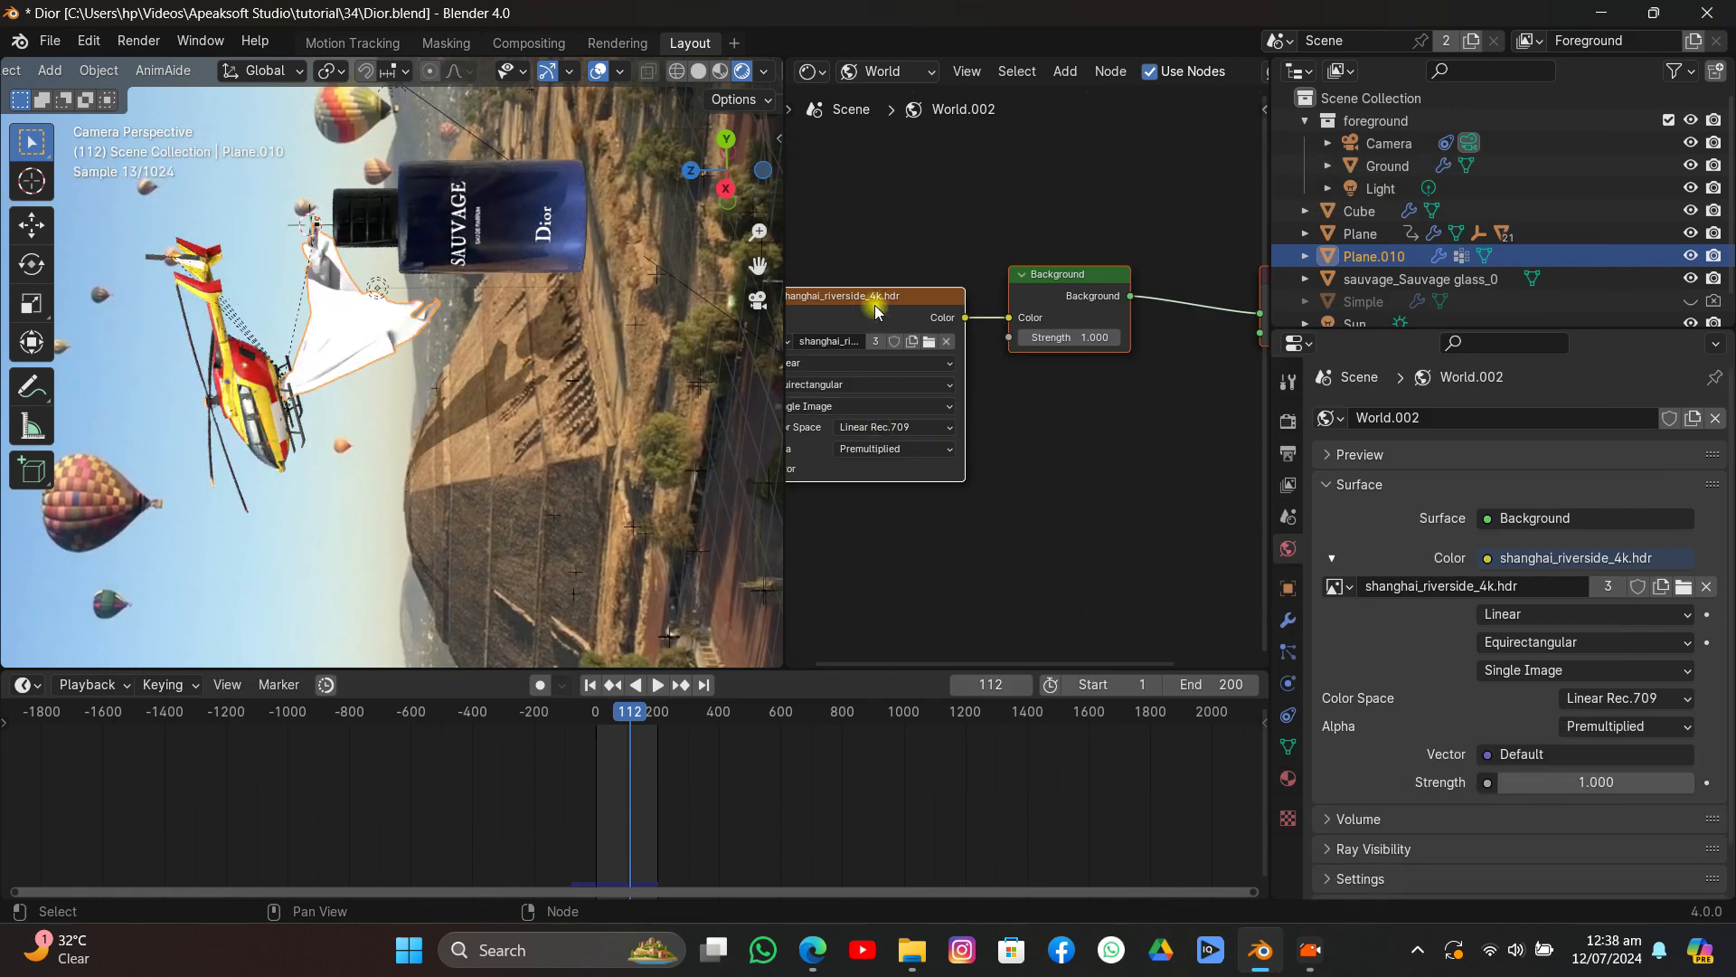
Add Texture Coordinate and Mapping nodes to the shanghai_riverside_4k.hdr environment texture.
{"action": "middle_click_drag", "start_coordinate": [884, 340], "coordinate": [1048, 376]}
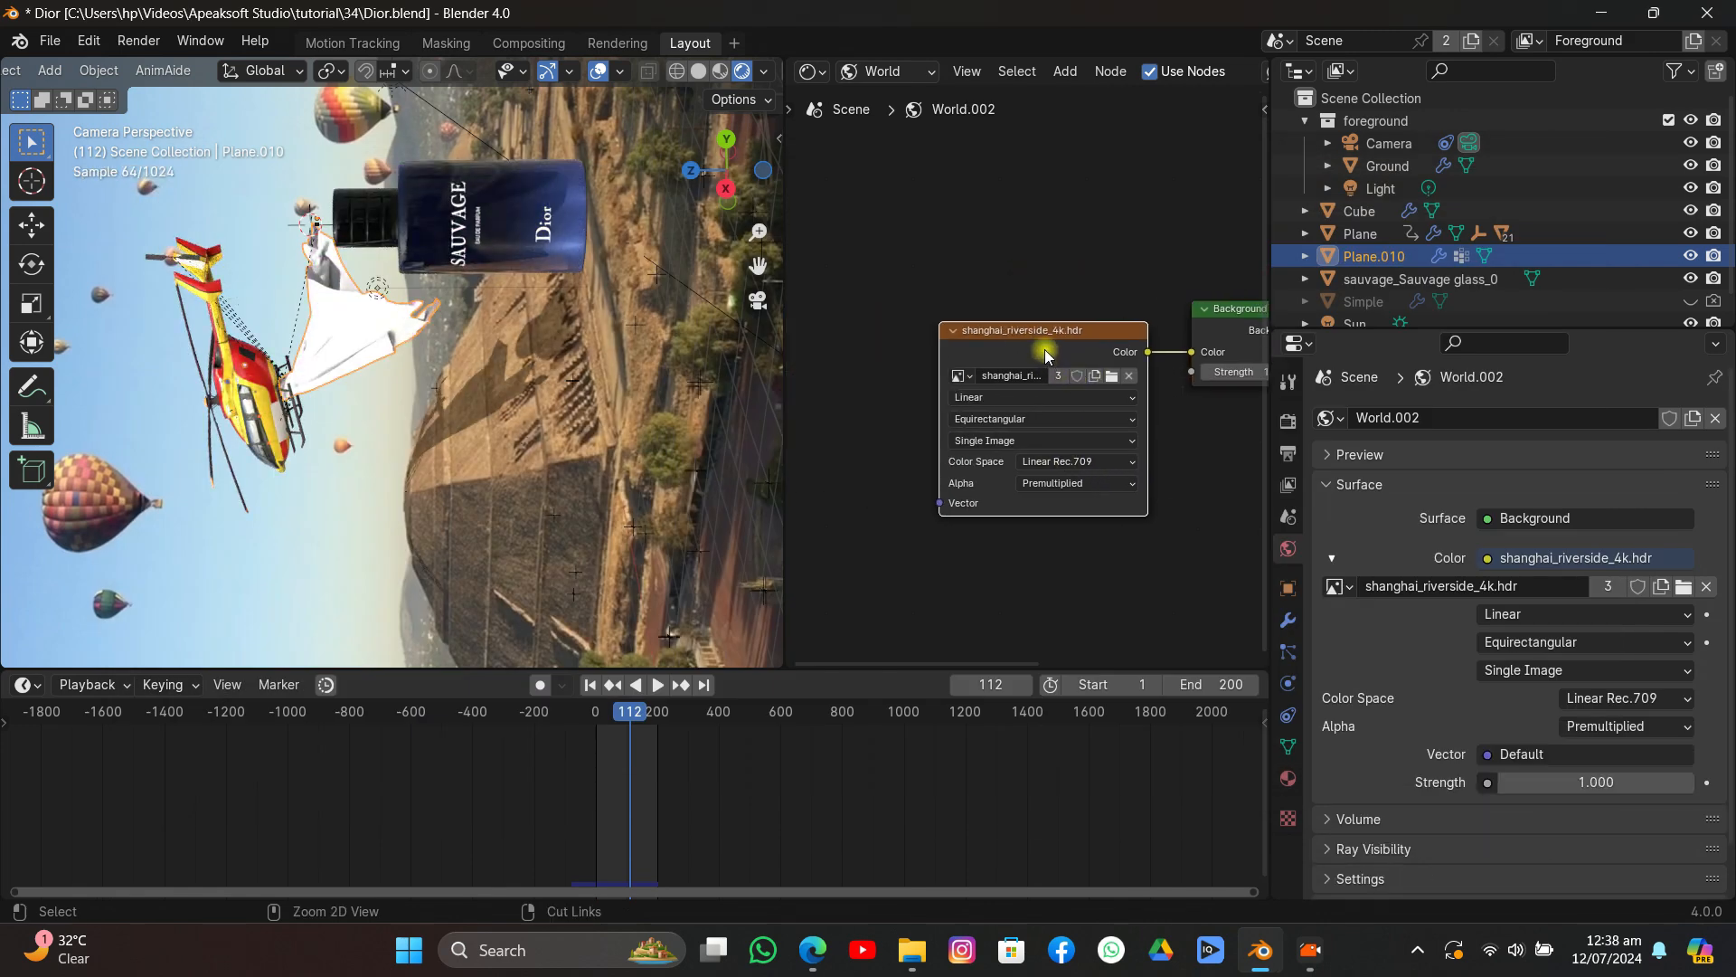
{"action": "key", "text": "ctrl+t"}
{"action": "middle_click_drag", "start_coordinate": [823, 591], "coordinate": [941, 470]}
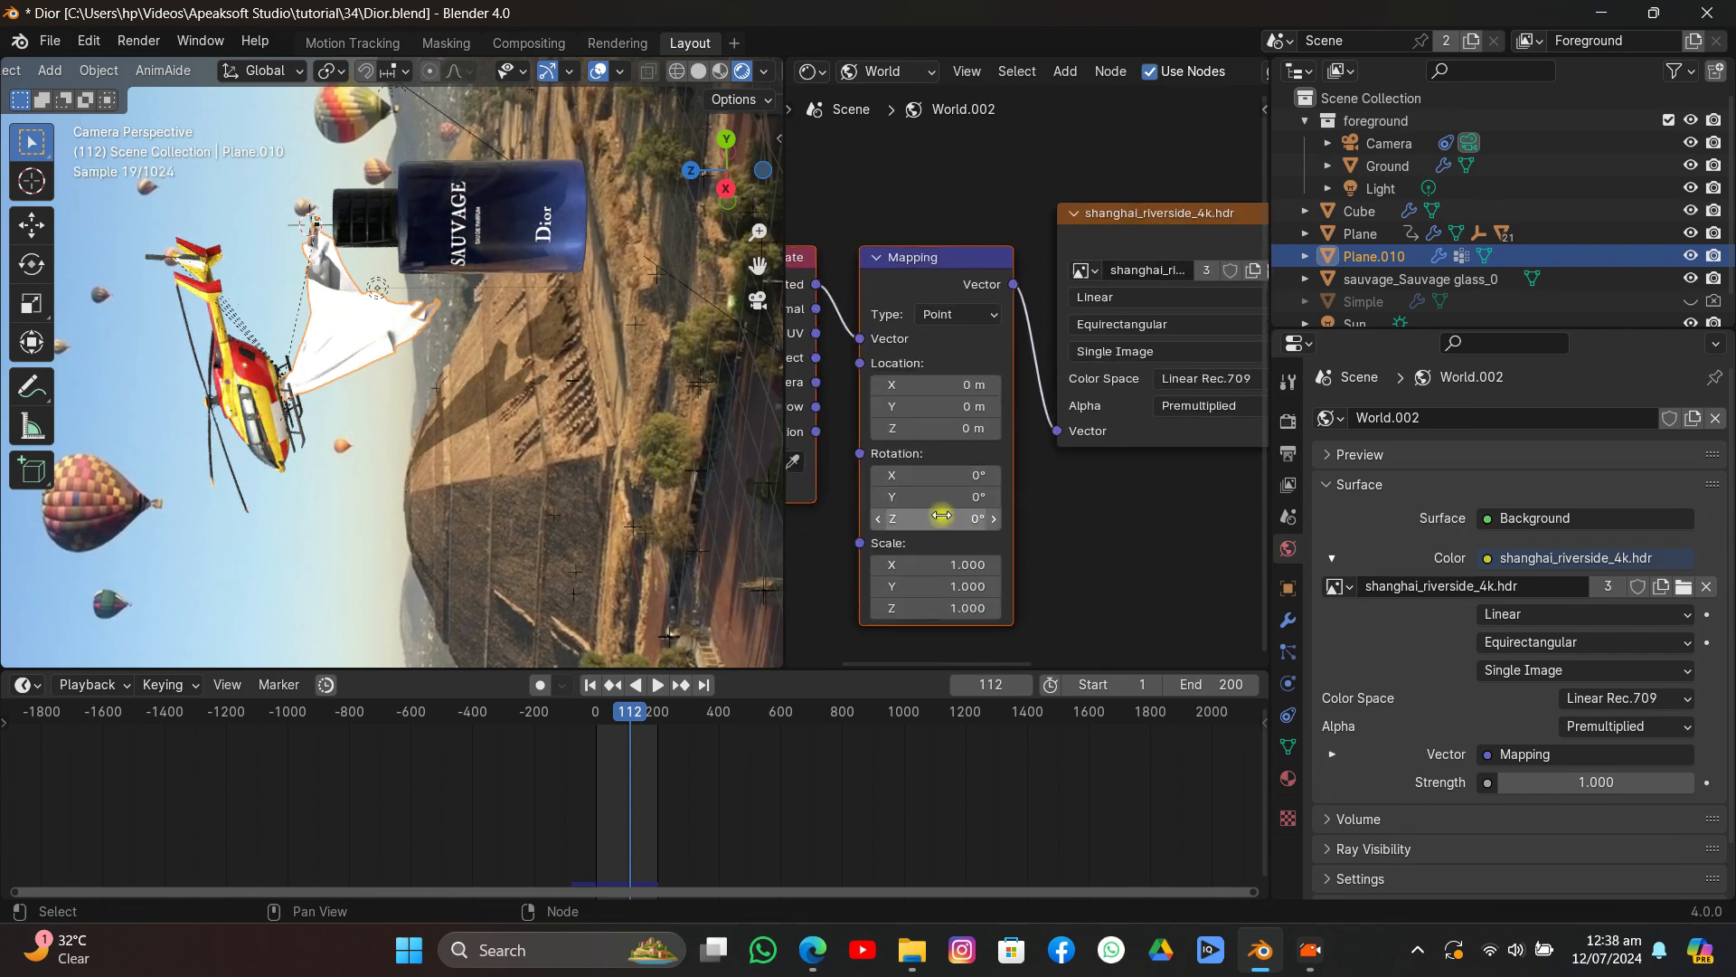
Set the Mapping node's Z rotation to -80.3° while previewing the HDRI, and return to the rendered camera view.
{"action": "left_click_drag", "start_coordinate": [939, 514], "coordinate": [967, 514]}
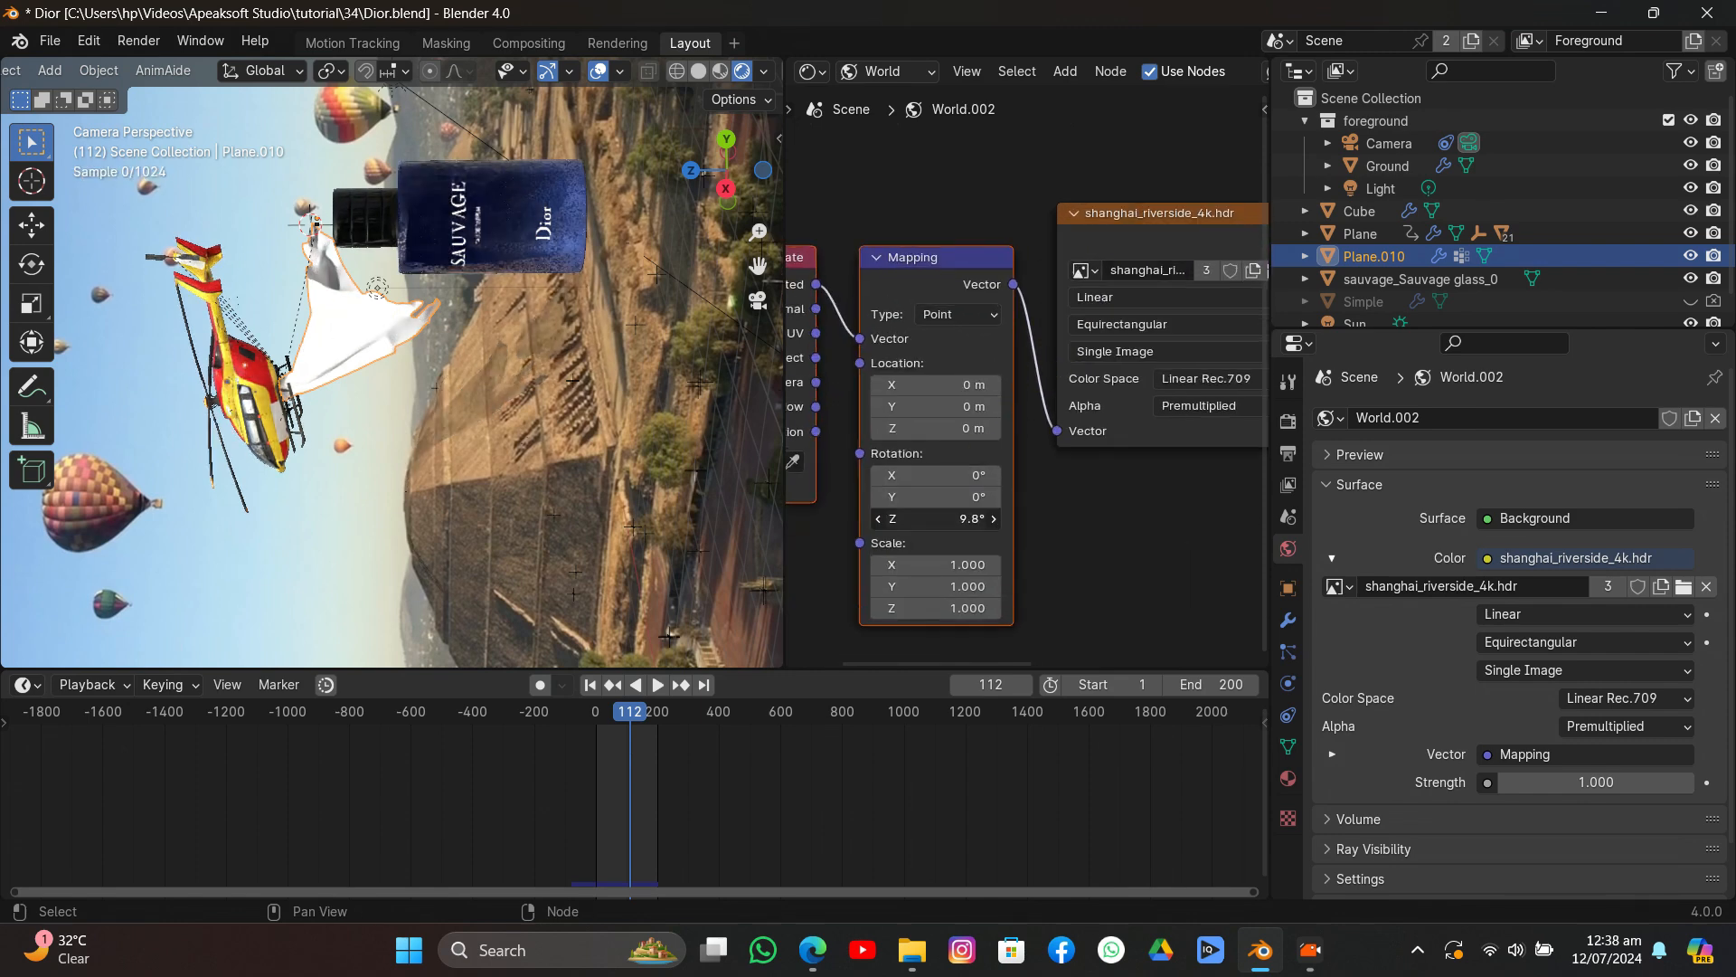
{"action": "right_click", "coordinate": [927, 502]}
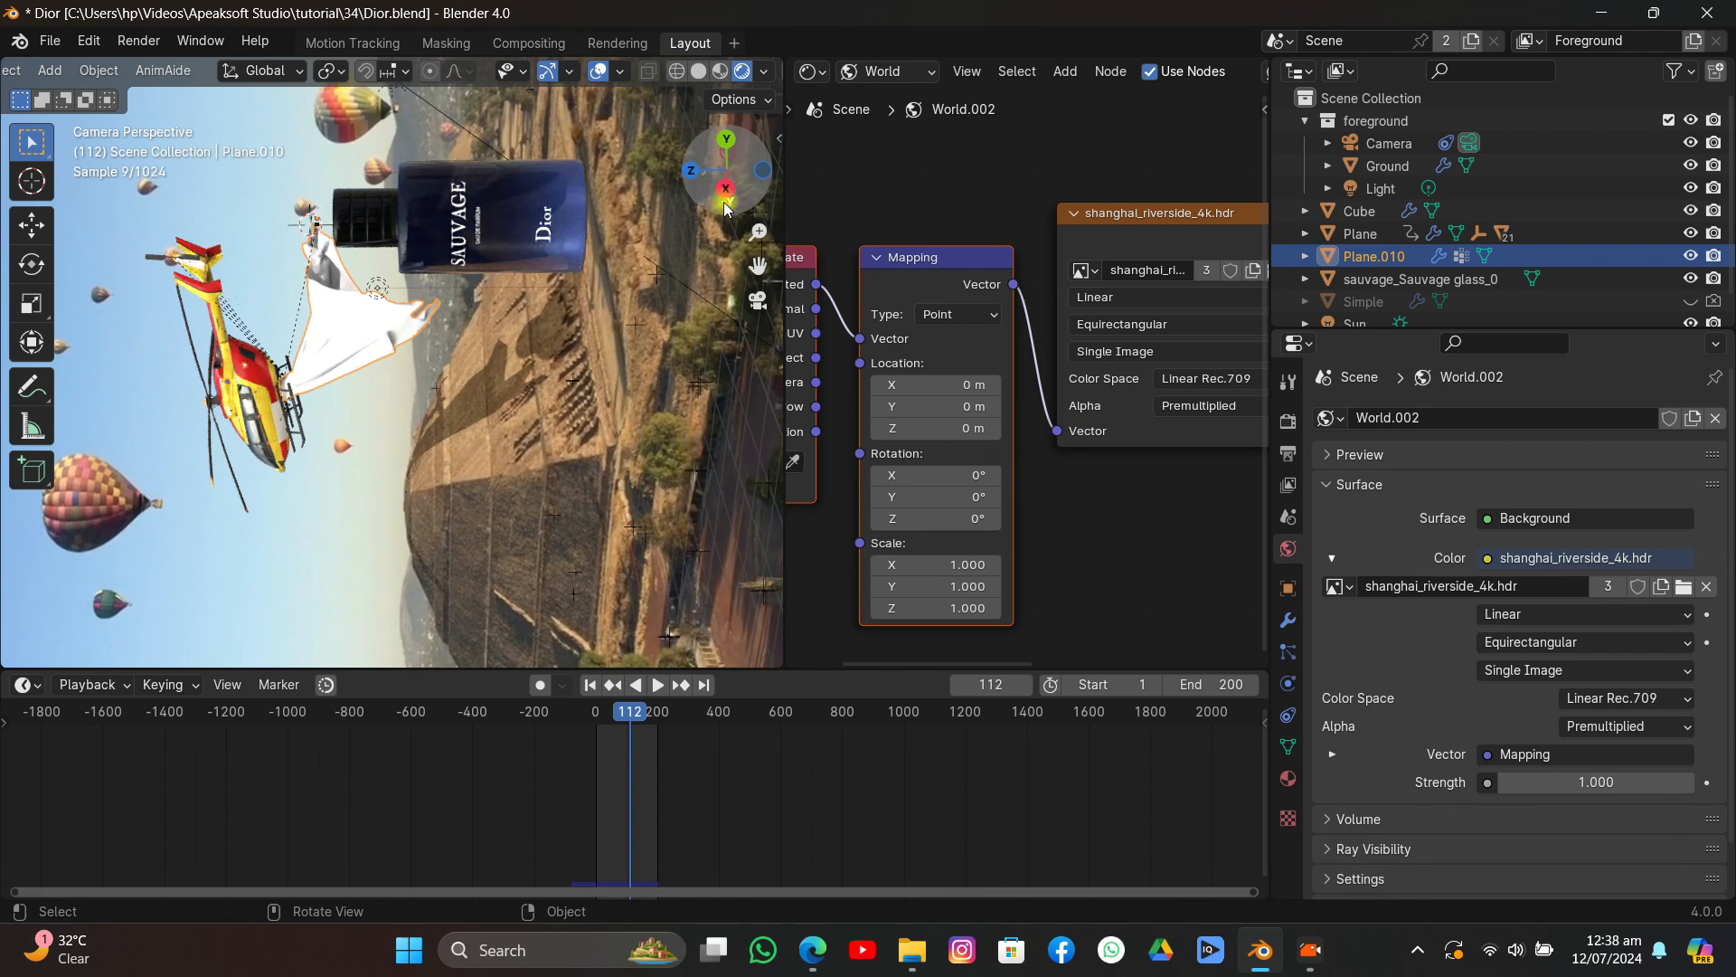
{"action": "mouse_move", "coordinate": [727, 199]}
{"action": "left_mouse_down"}
{"action": "mouse_move", "coordinate": [717, 186]}
{"action": "mouse_move", "coordinate": [566, 297]}
{"action": "mouse_move", "coordinate": [493, 316]}
{"action": "mouse_move", "coordinate": [524, 325]}
{"action": "mouse_move", "coordinate": [579, 291]}
{"action": "left_mouse_up"}
{"action": "left_click", "coordinate": [721, 72]}
{"action": "left_click_drag", "start_coordinate": [949, 518], "coordinate": [887, 518]}
{"action": "left_click", "coordinate": [758, 301]}
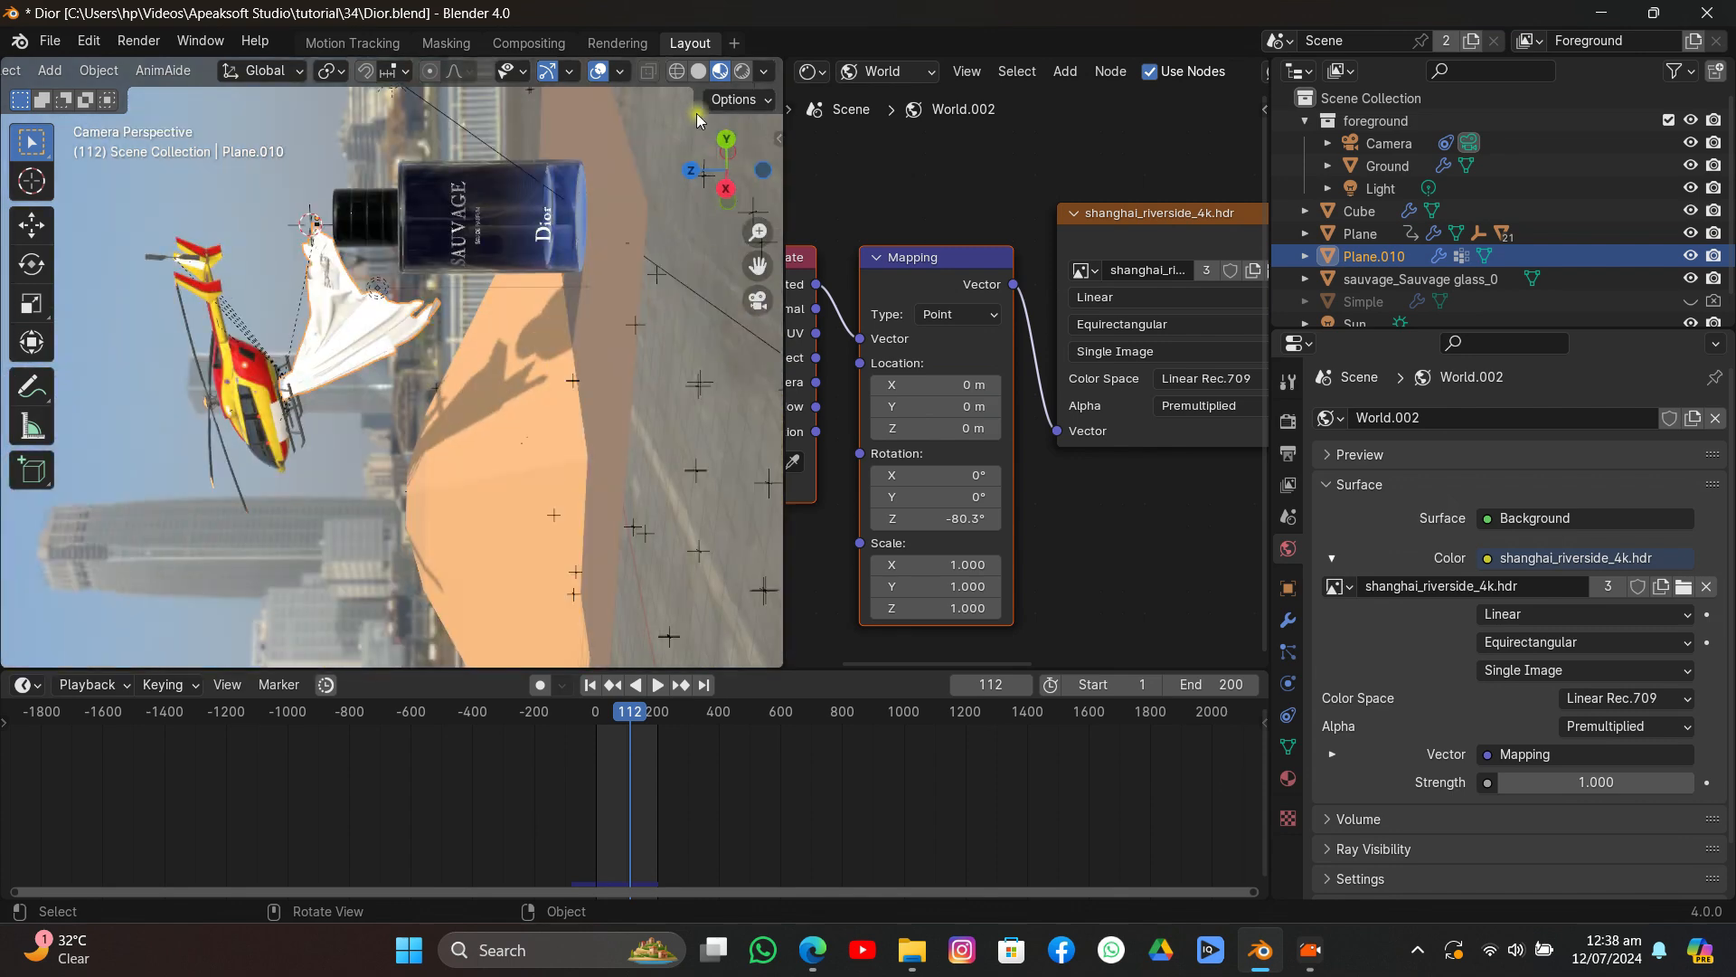
{"action": "left_click", "coordinate": [741, 72]}
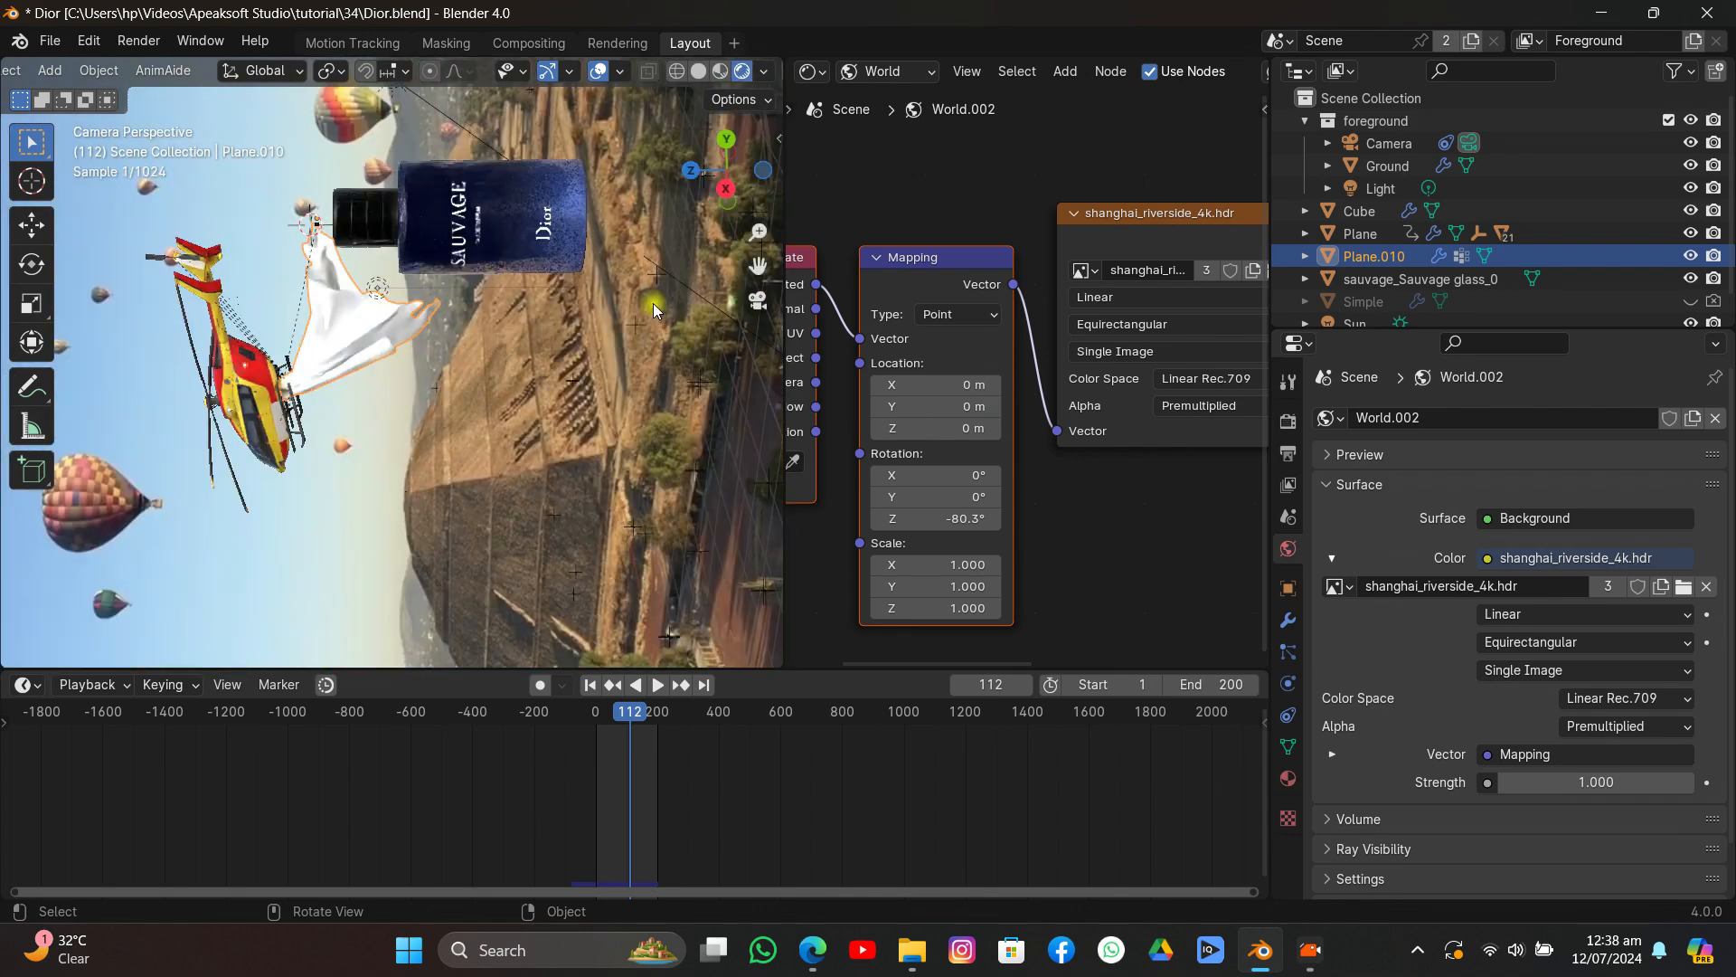
Set the world Background node's strength to 0.2.
{"action": "middle_click_drag", "start_coordinate": [1076, 453], "coordinate": [1184, 499]}
{"action": "left_click", "coordinate": [1076, 306]}
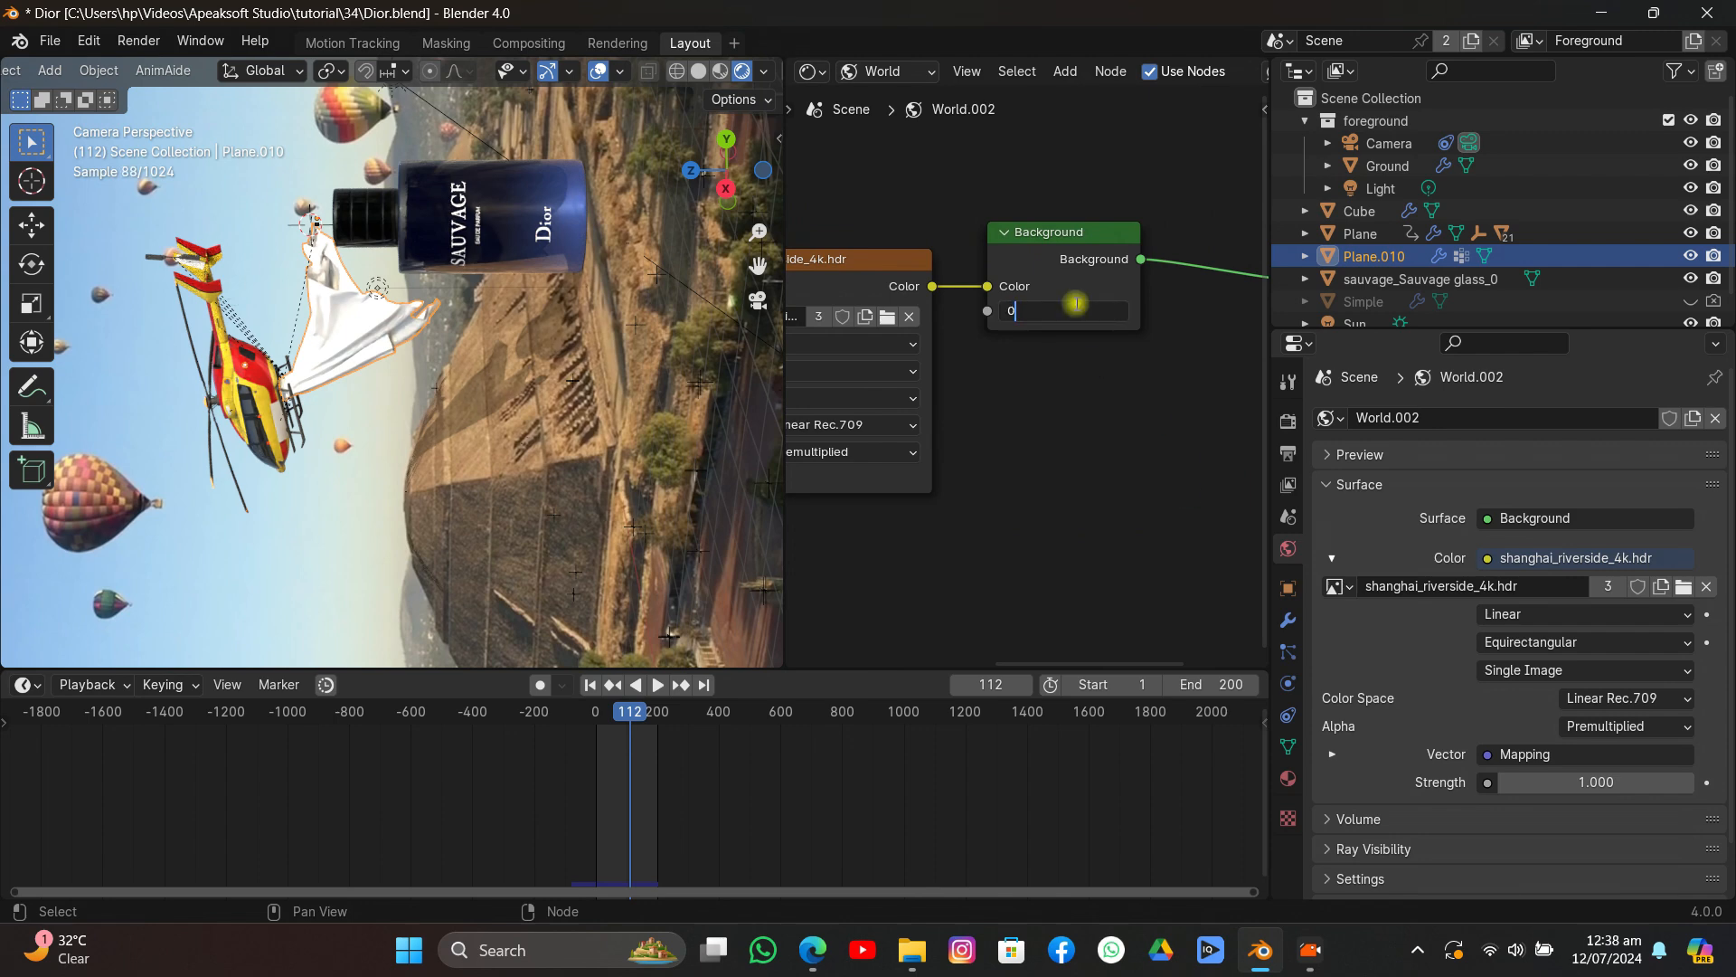
{"action": "type", "text": "0.2"}
{"action": "key", "text": "Return"}
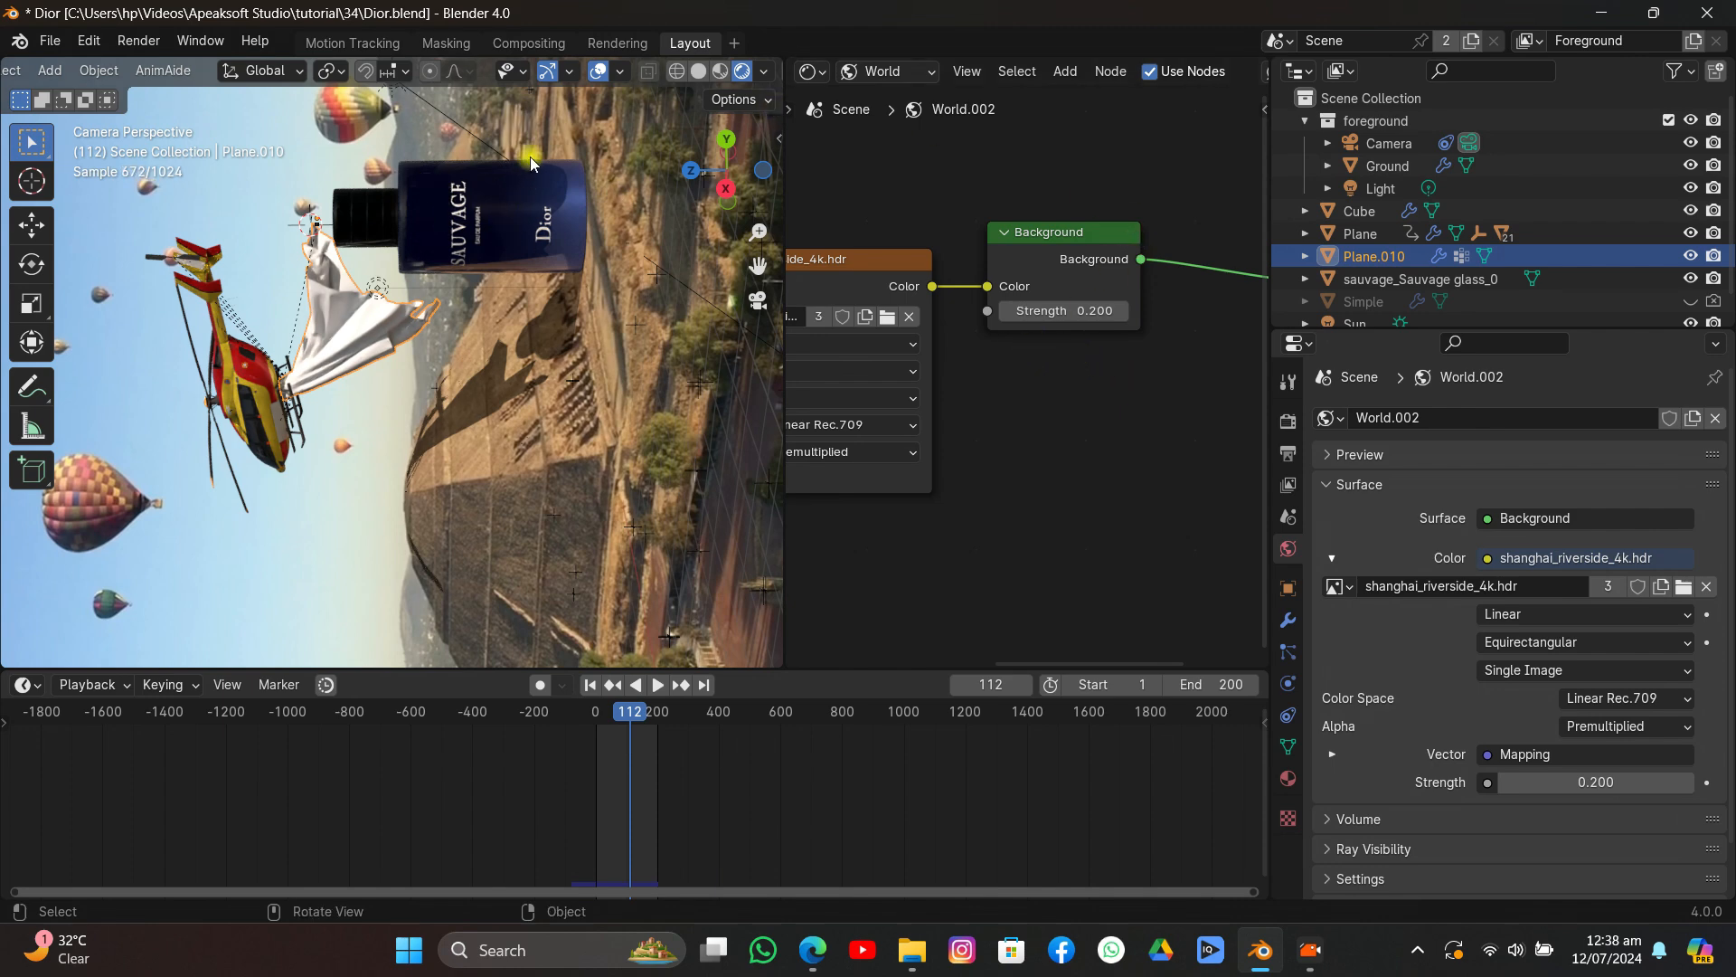
Unlink the HDRI world from the scene and rotate the Sun light within the camera view.
{"action": "scroll", "coordinate": [532, 156], "scroll_direction": "down", "scroll_amount": 4}
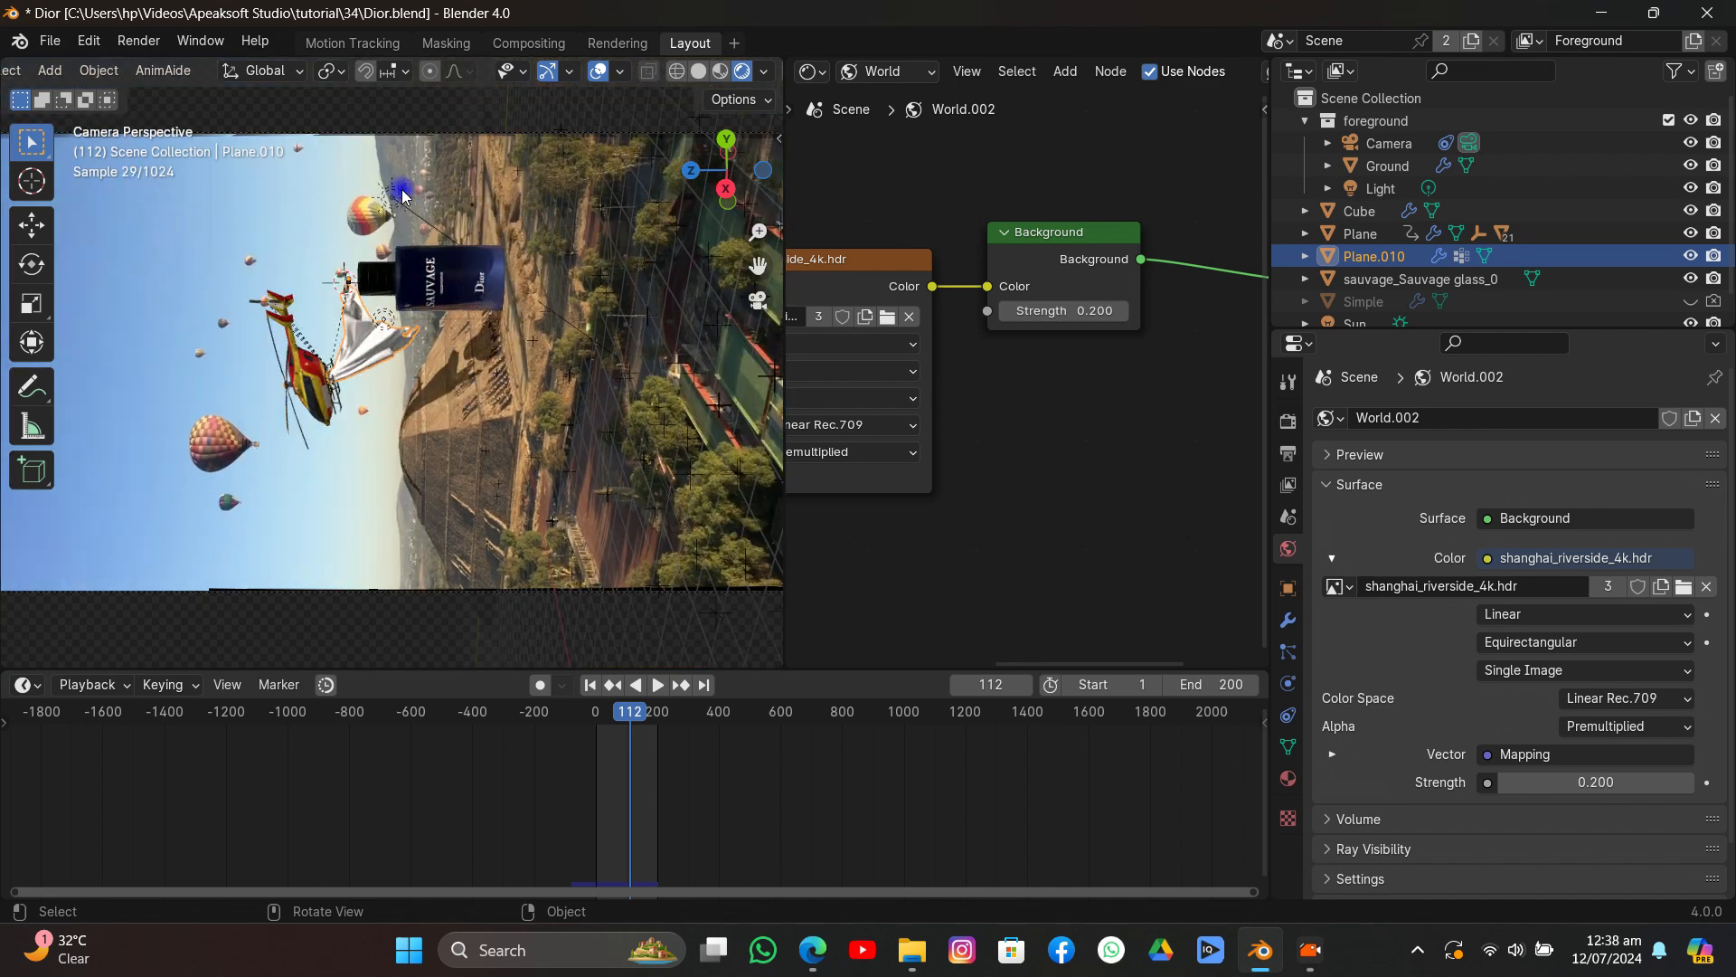
{"action": "left_click", "coordinate": [402, 194]}
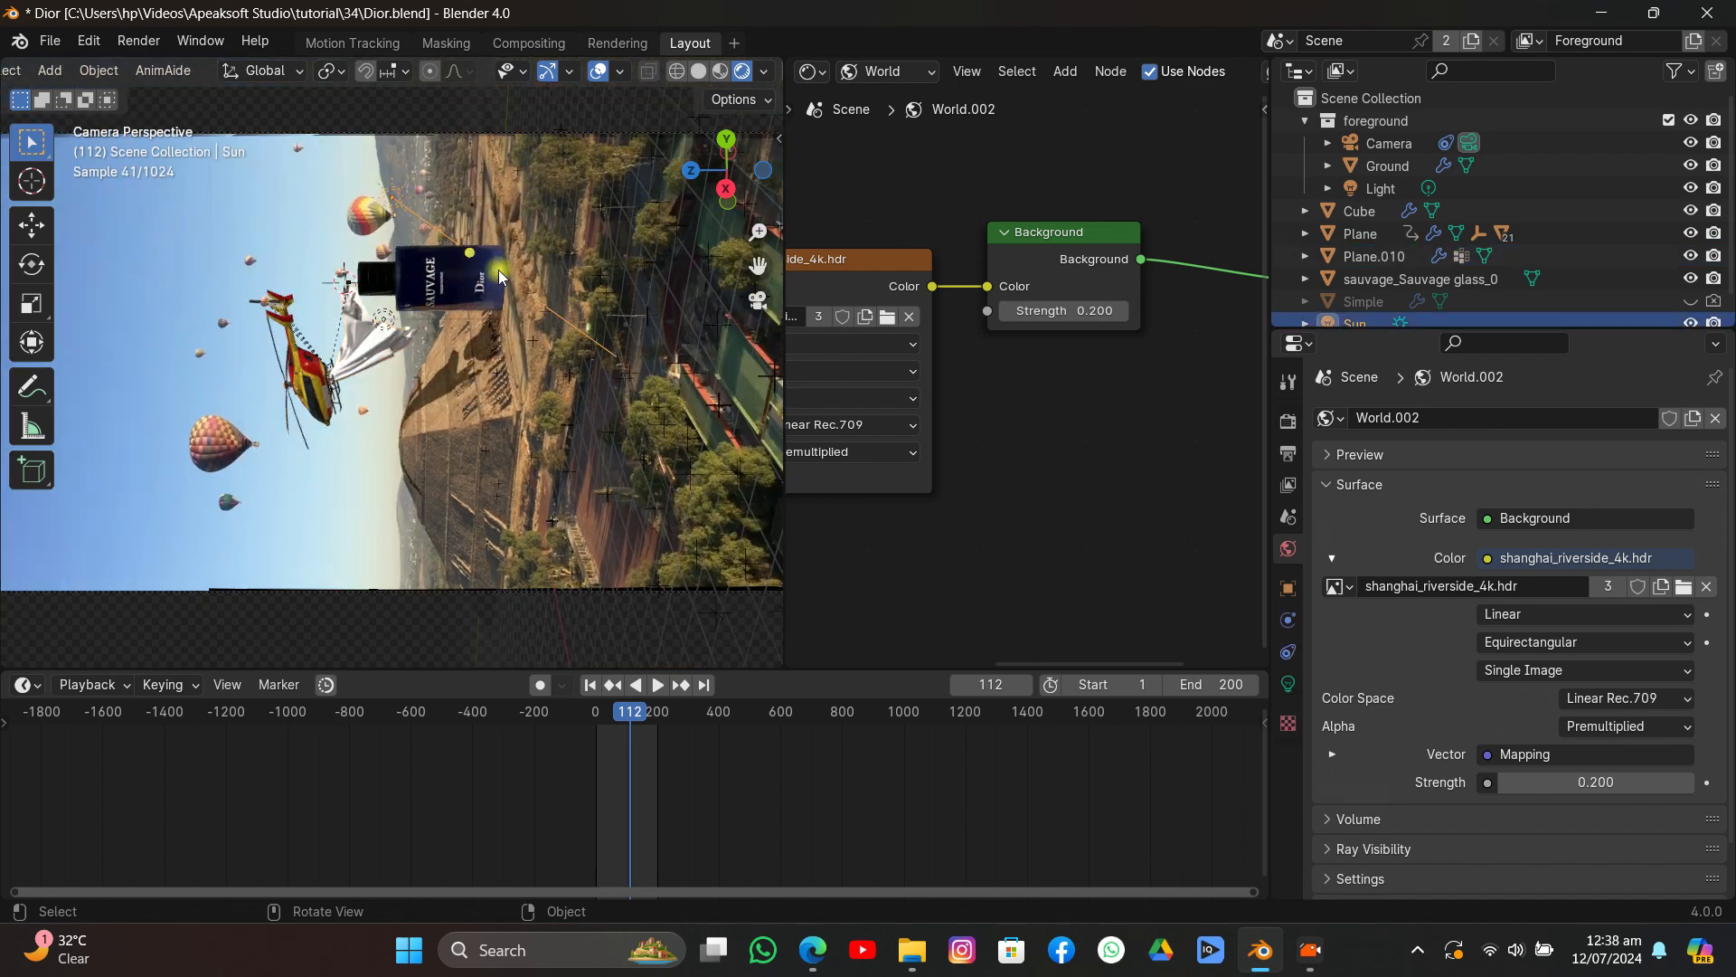
{"action": "left_click", "coordinate": [1717, 417]}
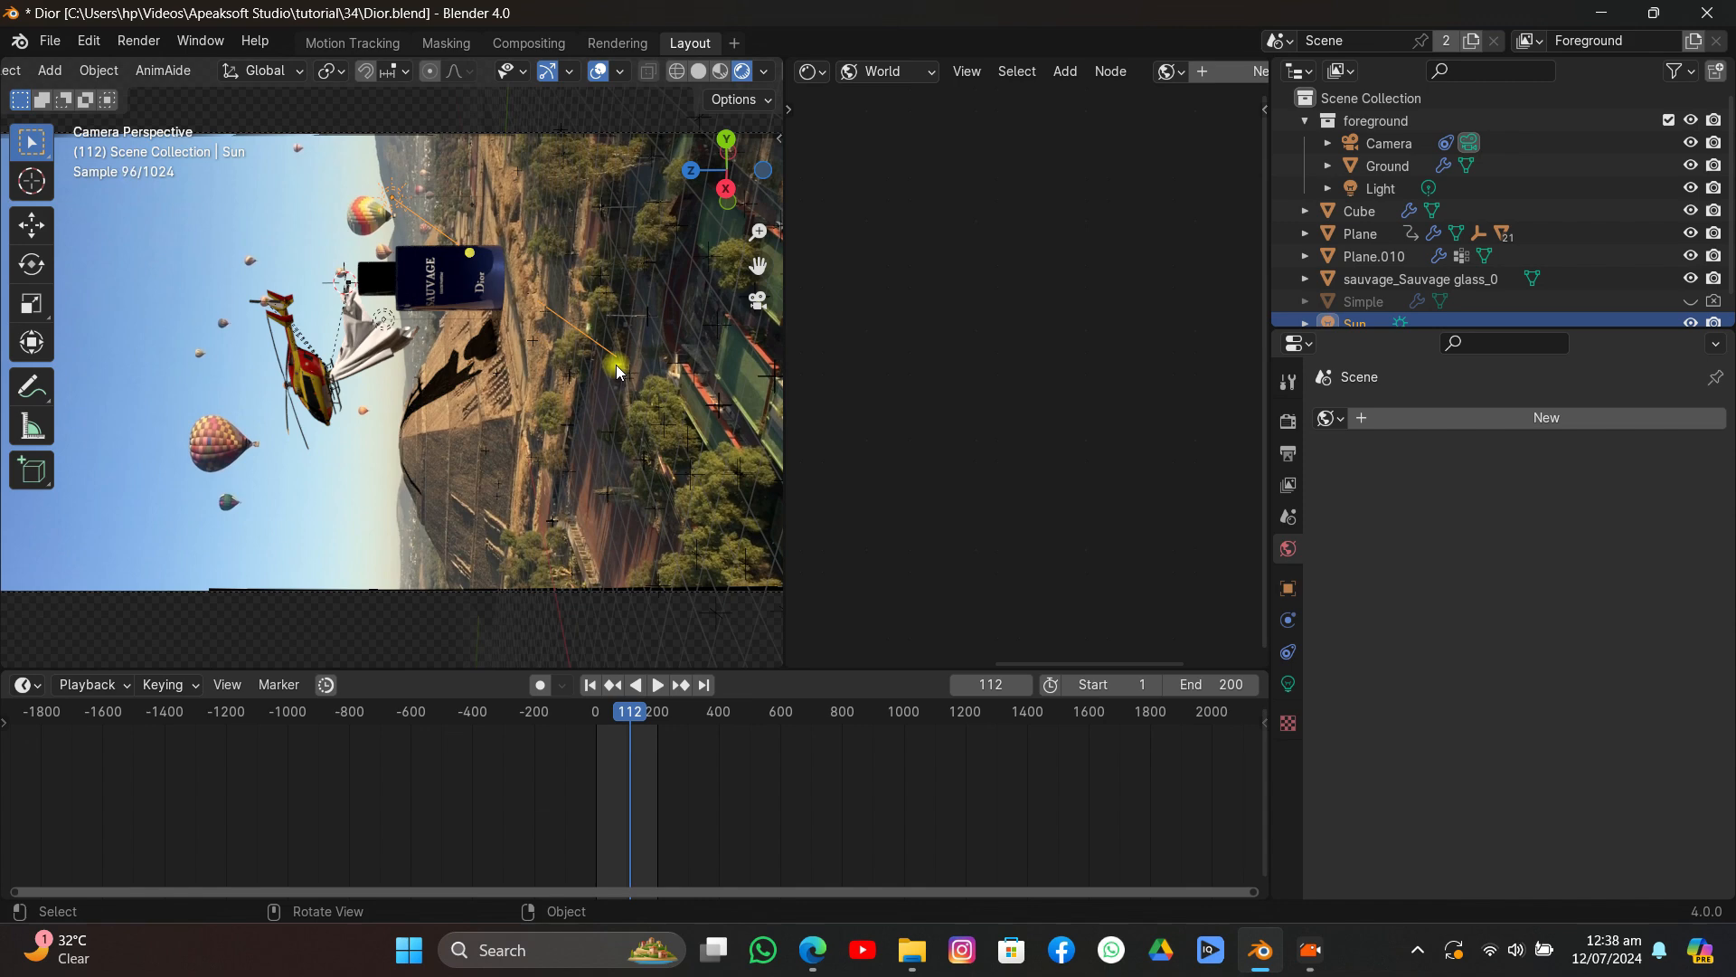
{"action": "key", "text": "r"}
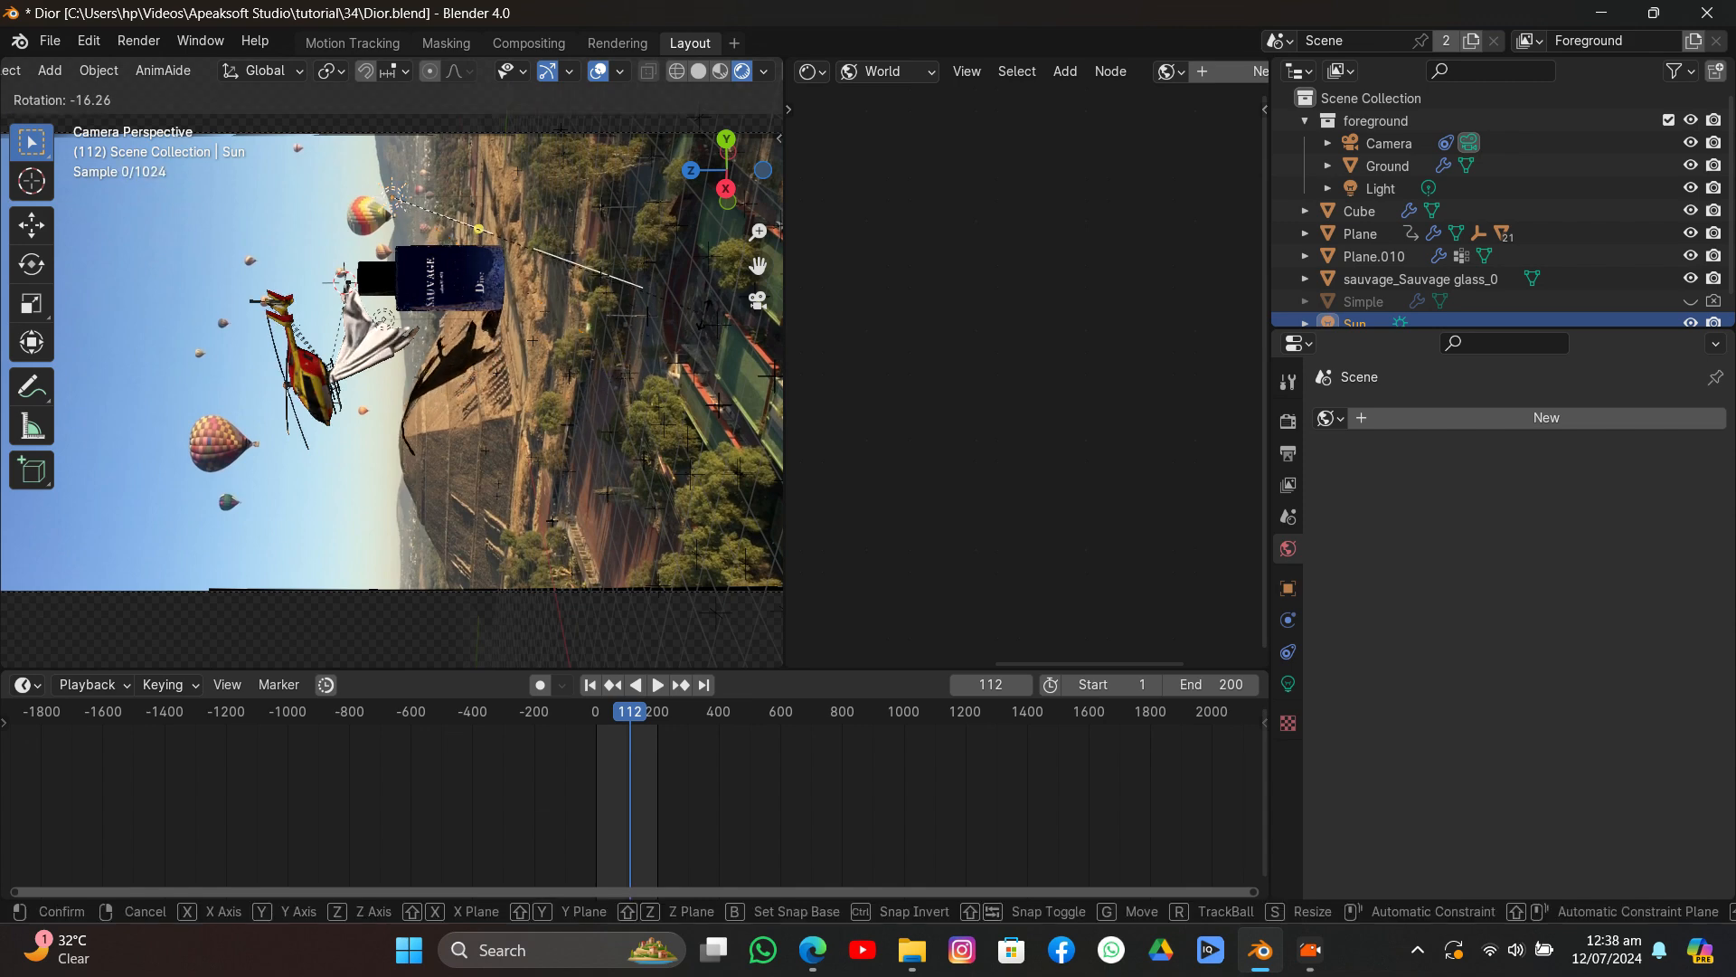
{"action": "left_click", "coordinate": [635, 380]}
Set the Sun light's angle to 3.23° to adjust the softness of its shadow on the hill.
{"action": "left_click", "coordinate": [1287, 683]}
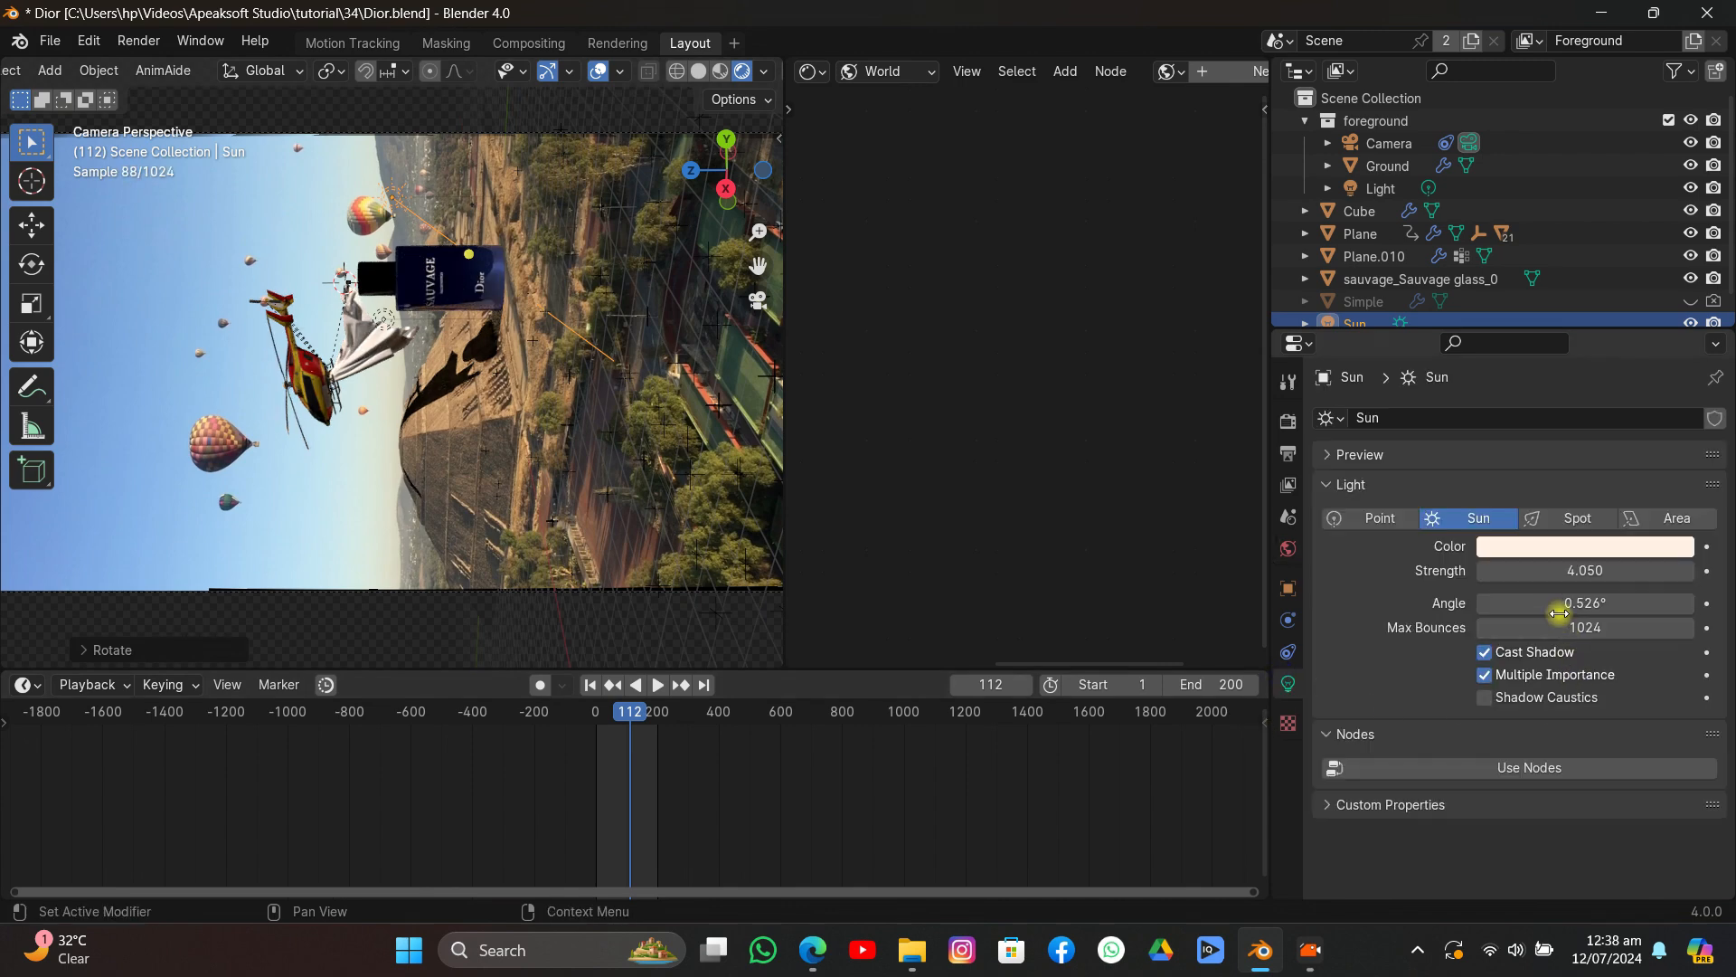
{"action": "left_click_drag", "start_coordinate": [1559, 613], "coordinate": [1637, 613]}
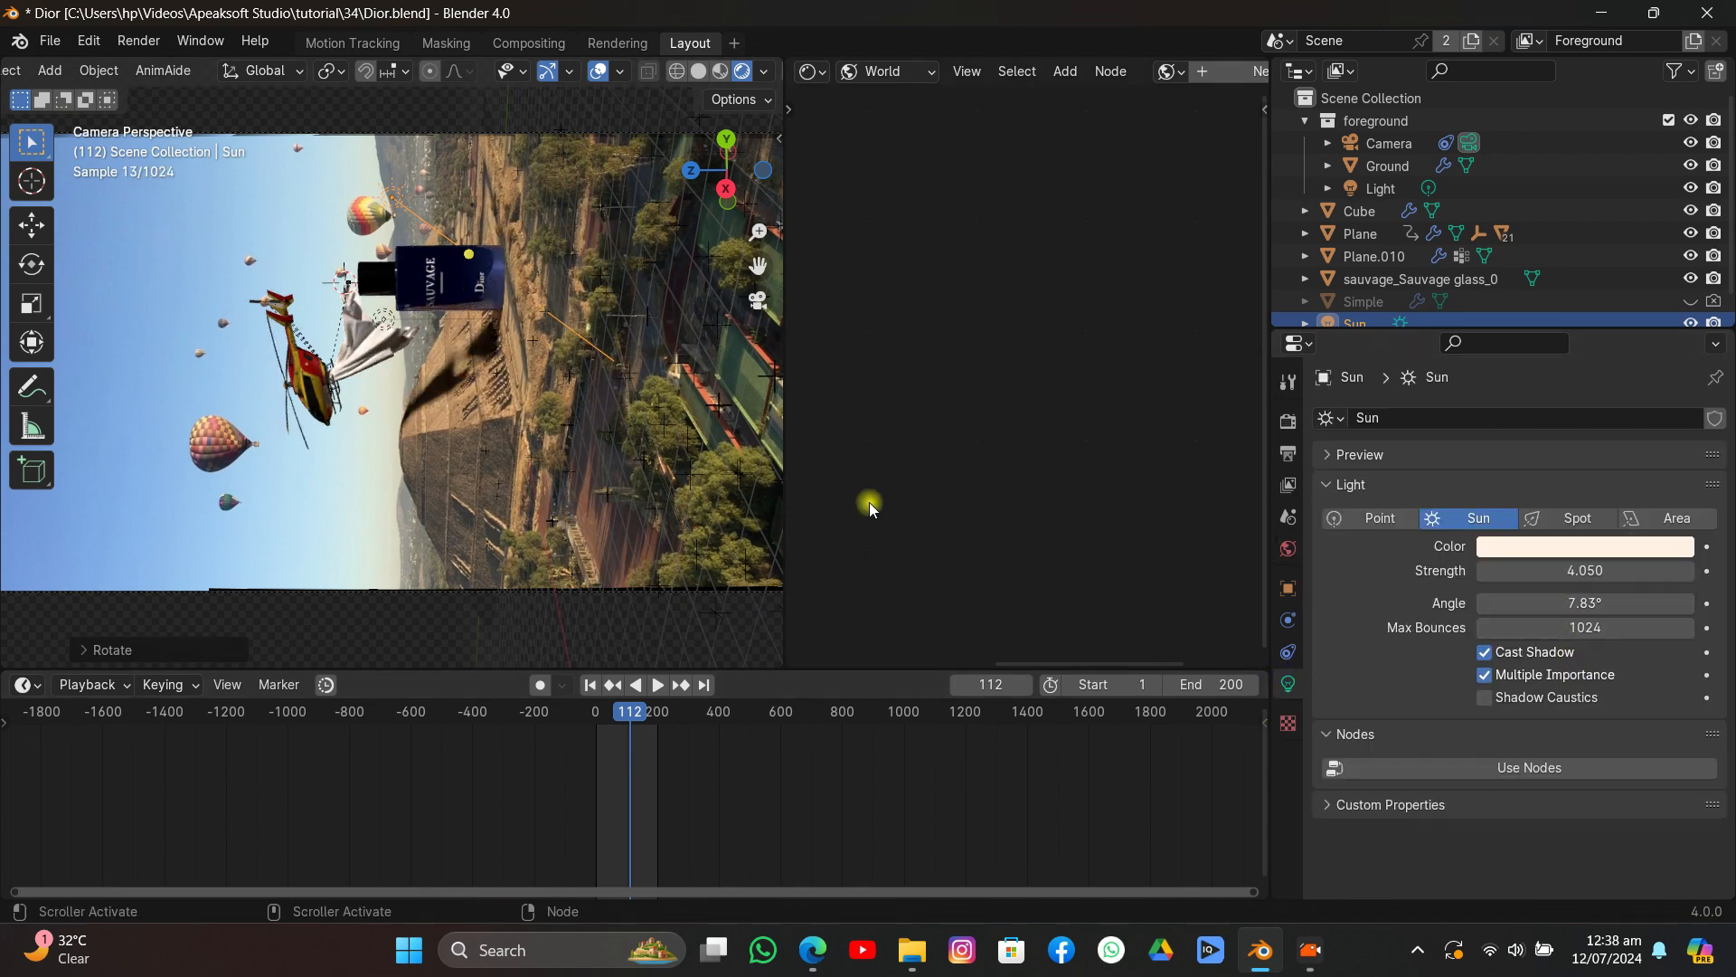
{"action": "scroll", "coordinate": [648, 394], "scroll_direction": "up", "scroll_amount": 4}
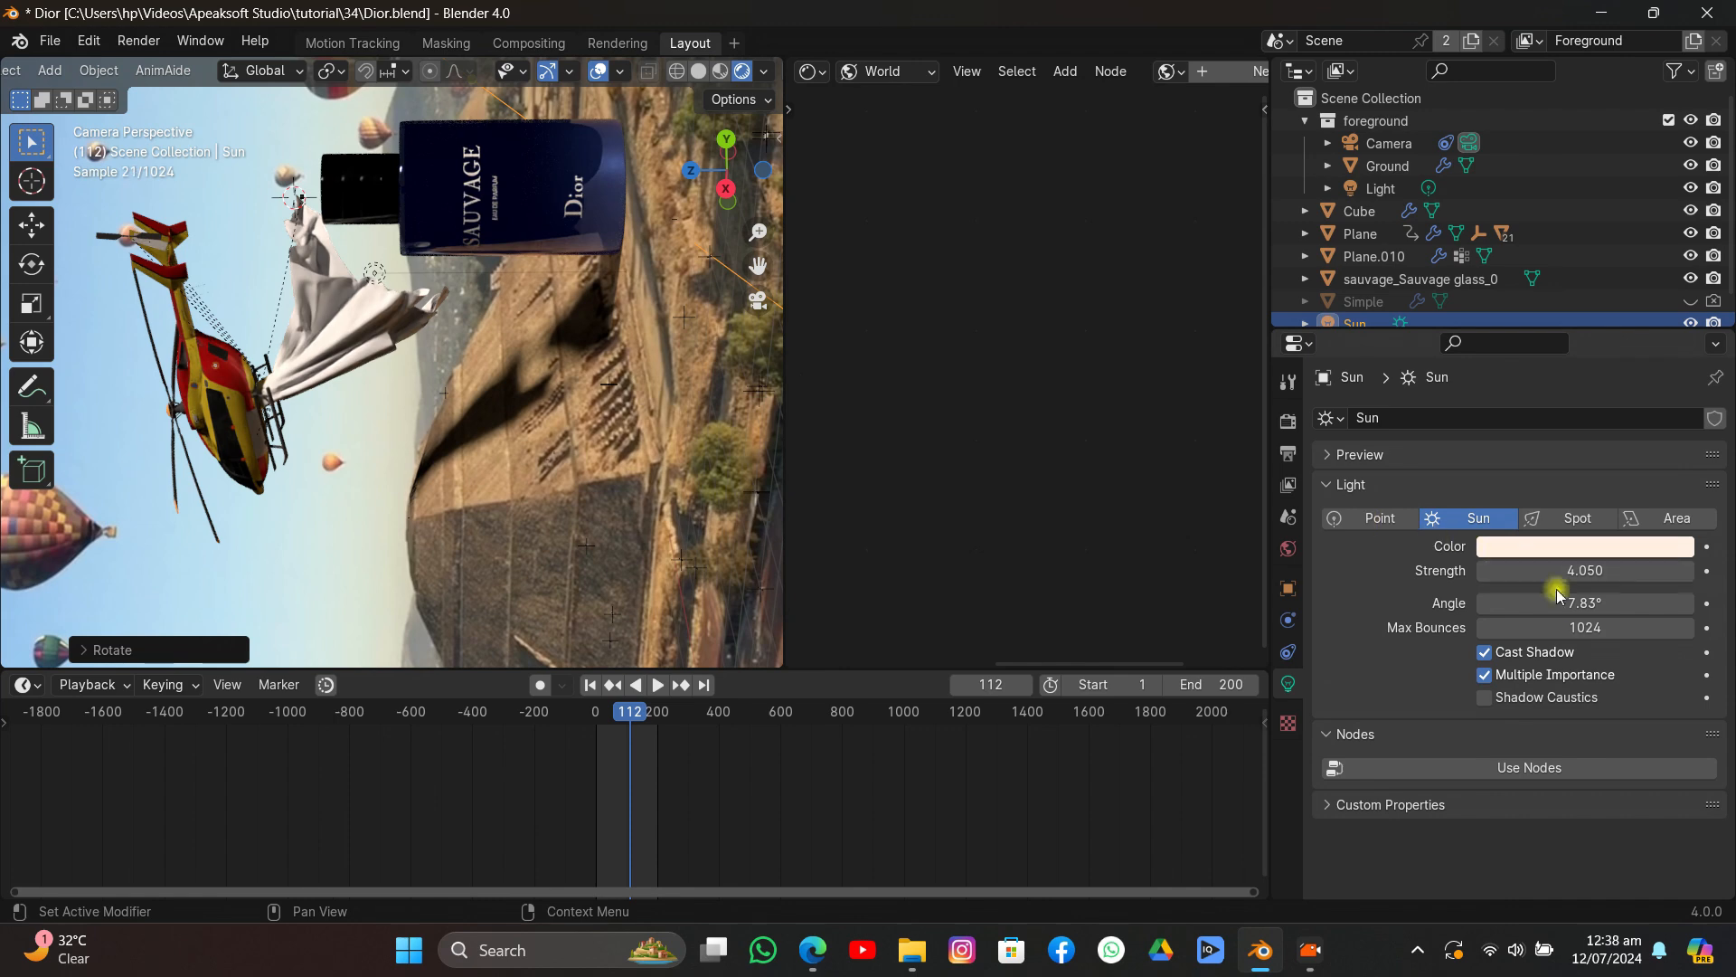
{"action": "mouse_move", "coordinate": [1560, 602]}
{"action": "left_mouse_down"}
{"action": "mouse_move", "coordinate": [1542, 602]}
{"action": "mouse_move", "coordinate": [1557, 602]}
{"action": "left_mouse_up"}
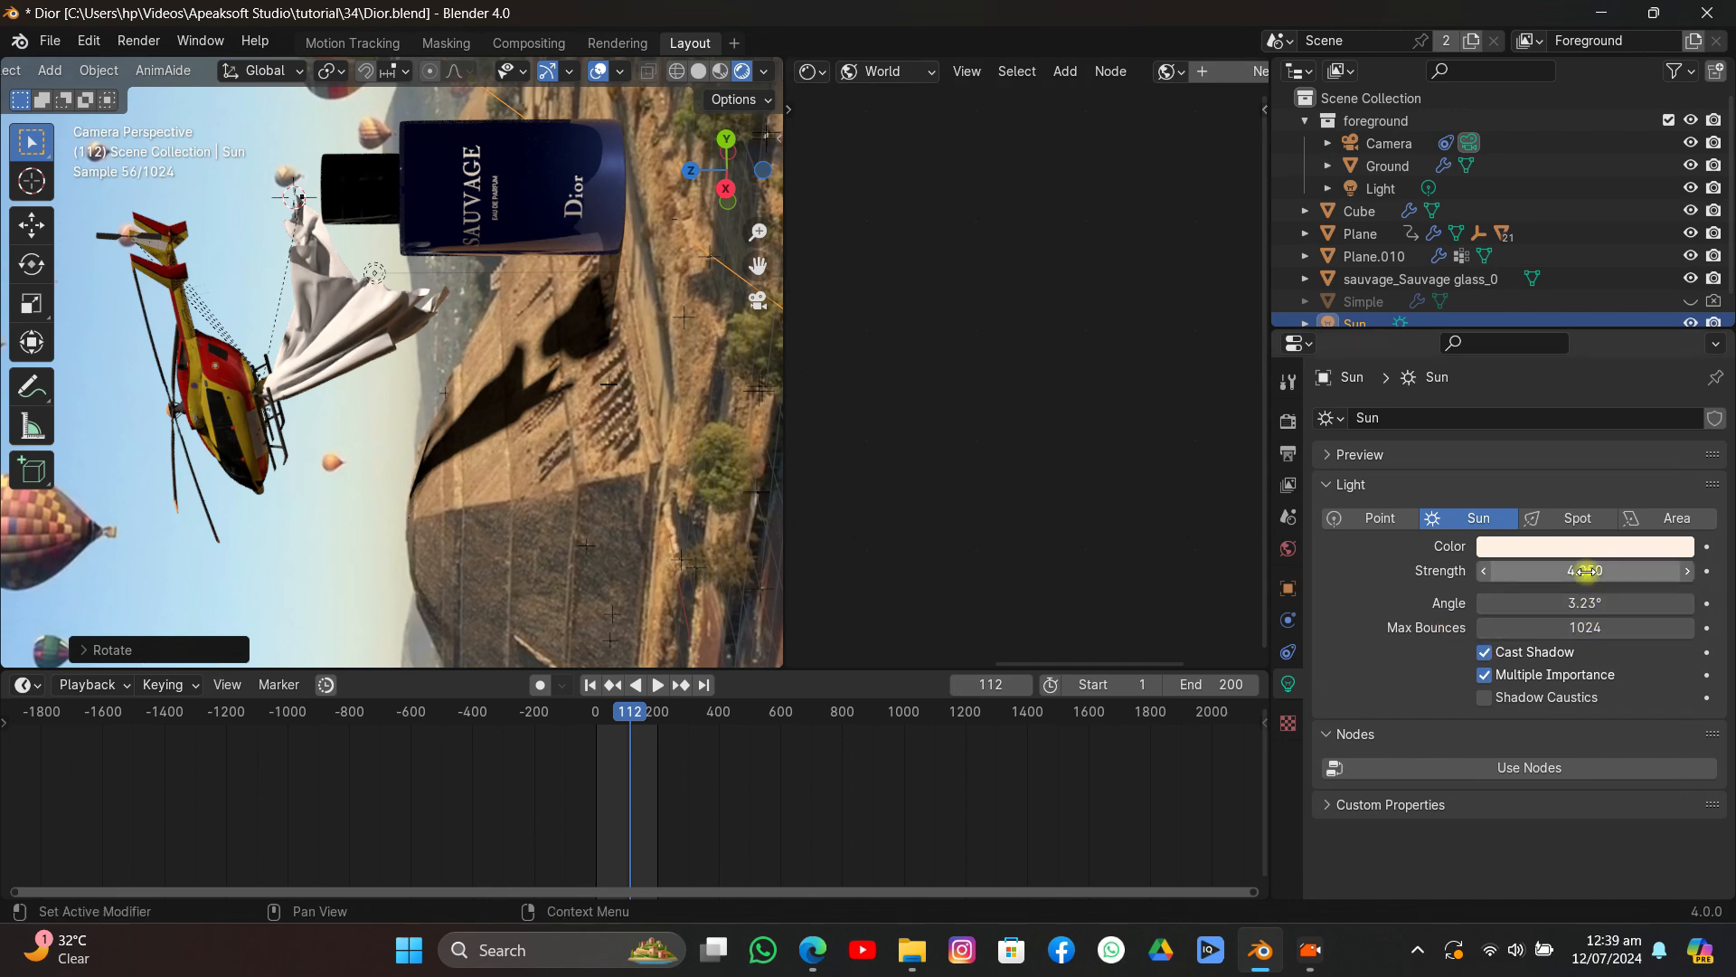
{"action": "left_click_drag", "start_coordinate": [1590, 570], "coordinate": [1569, 570]}
{"action": "scroll", "coordinate": [485, 329], "scroll_direction": "down", "scroll_amount": 3}
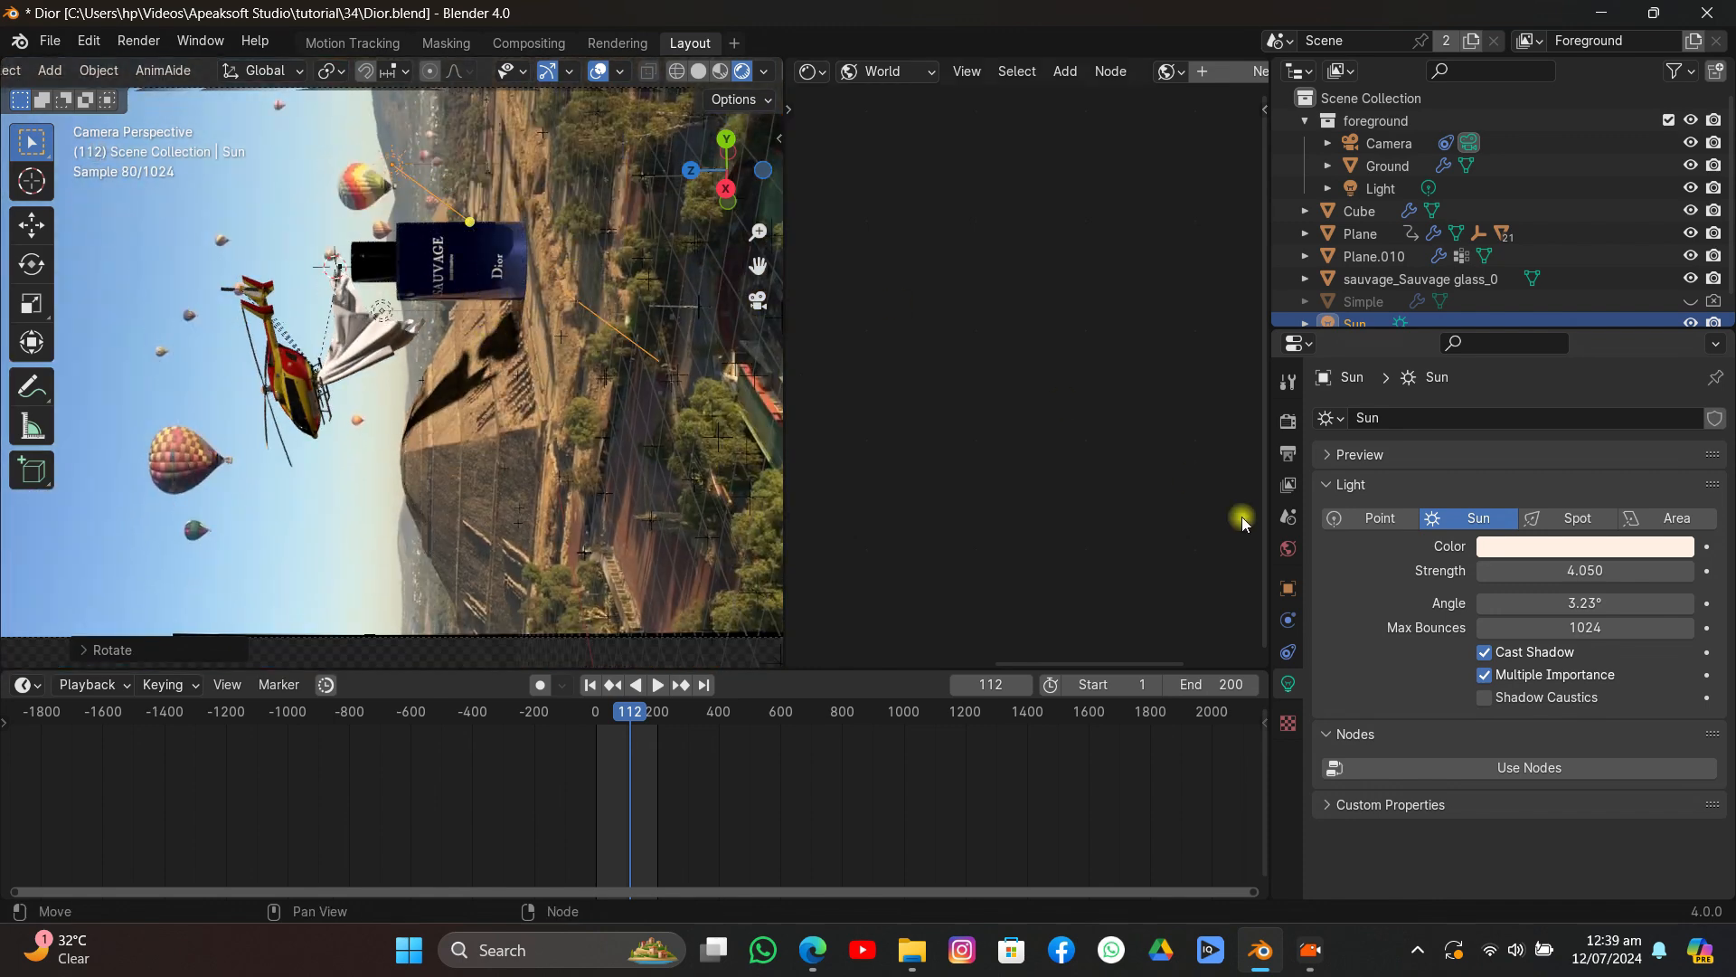
Create a new world and sample its background color from the brown hillside in the footage.
{"action": "left_click", "coordinate": [1287, 546]}
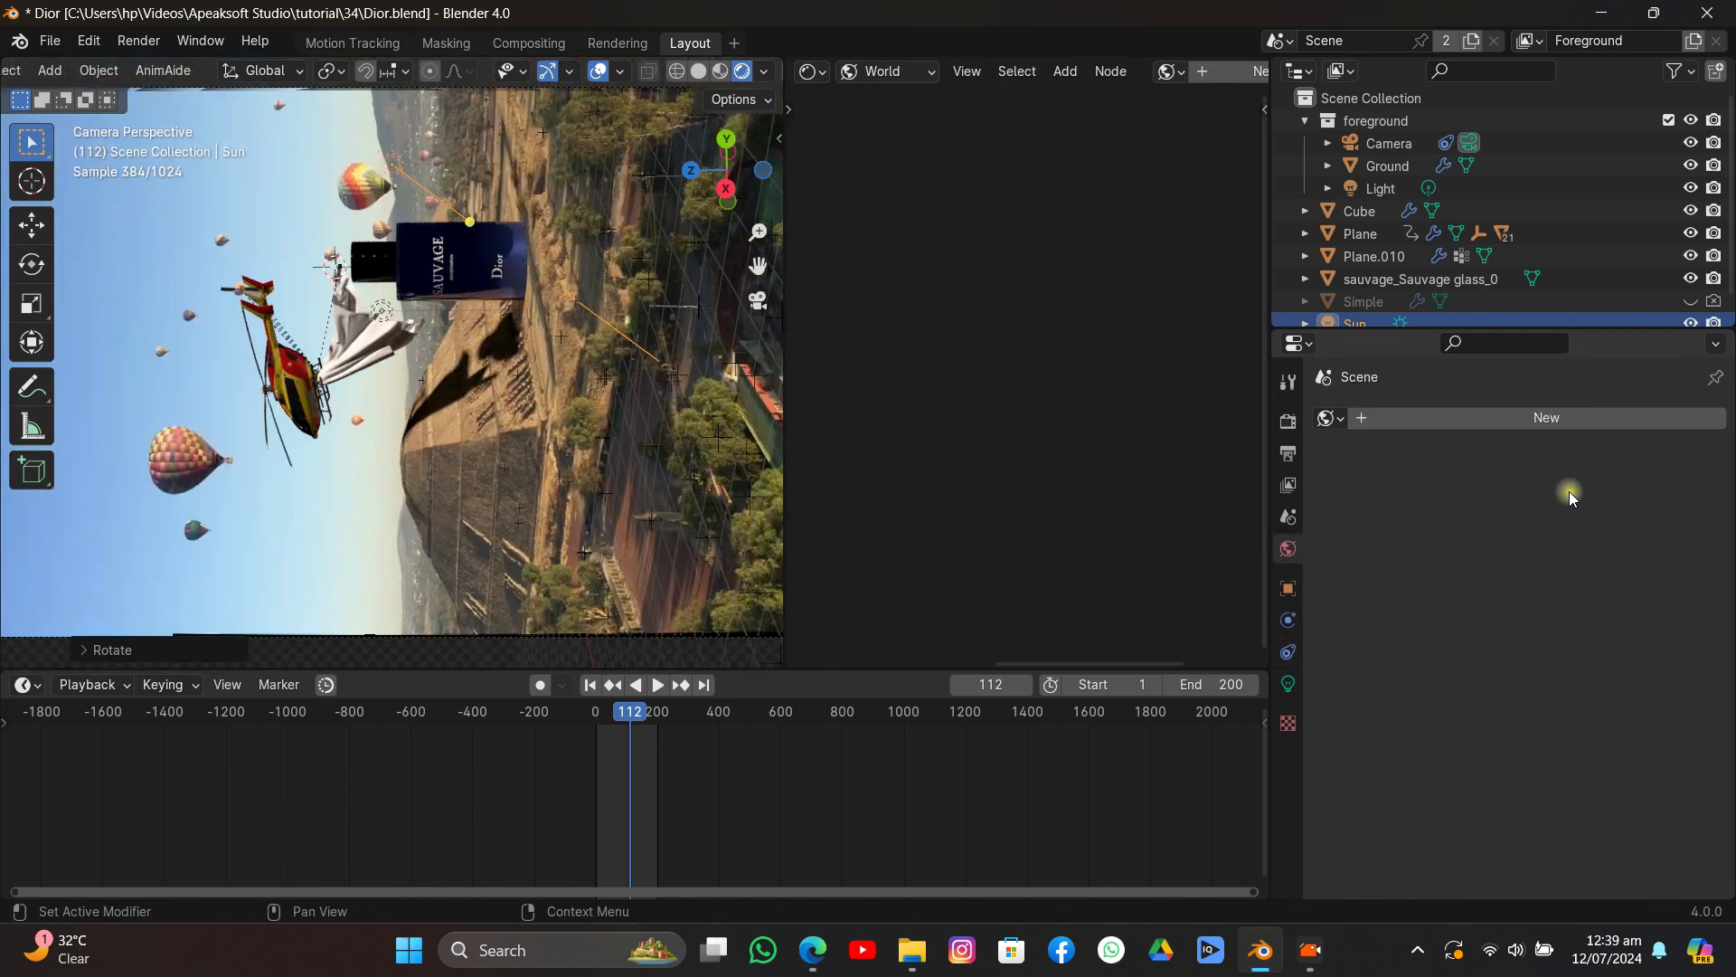
{"action": "left_click", "coordinate": [1562, 423]}
{"action": "left_click", "coordinate": [1639, 561]}
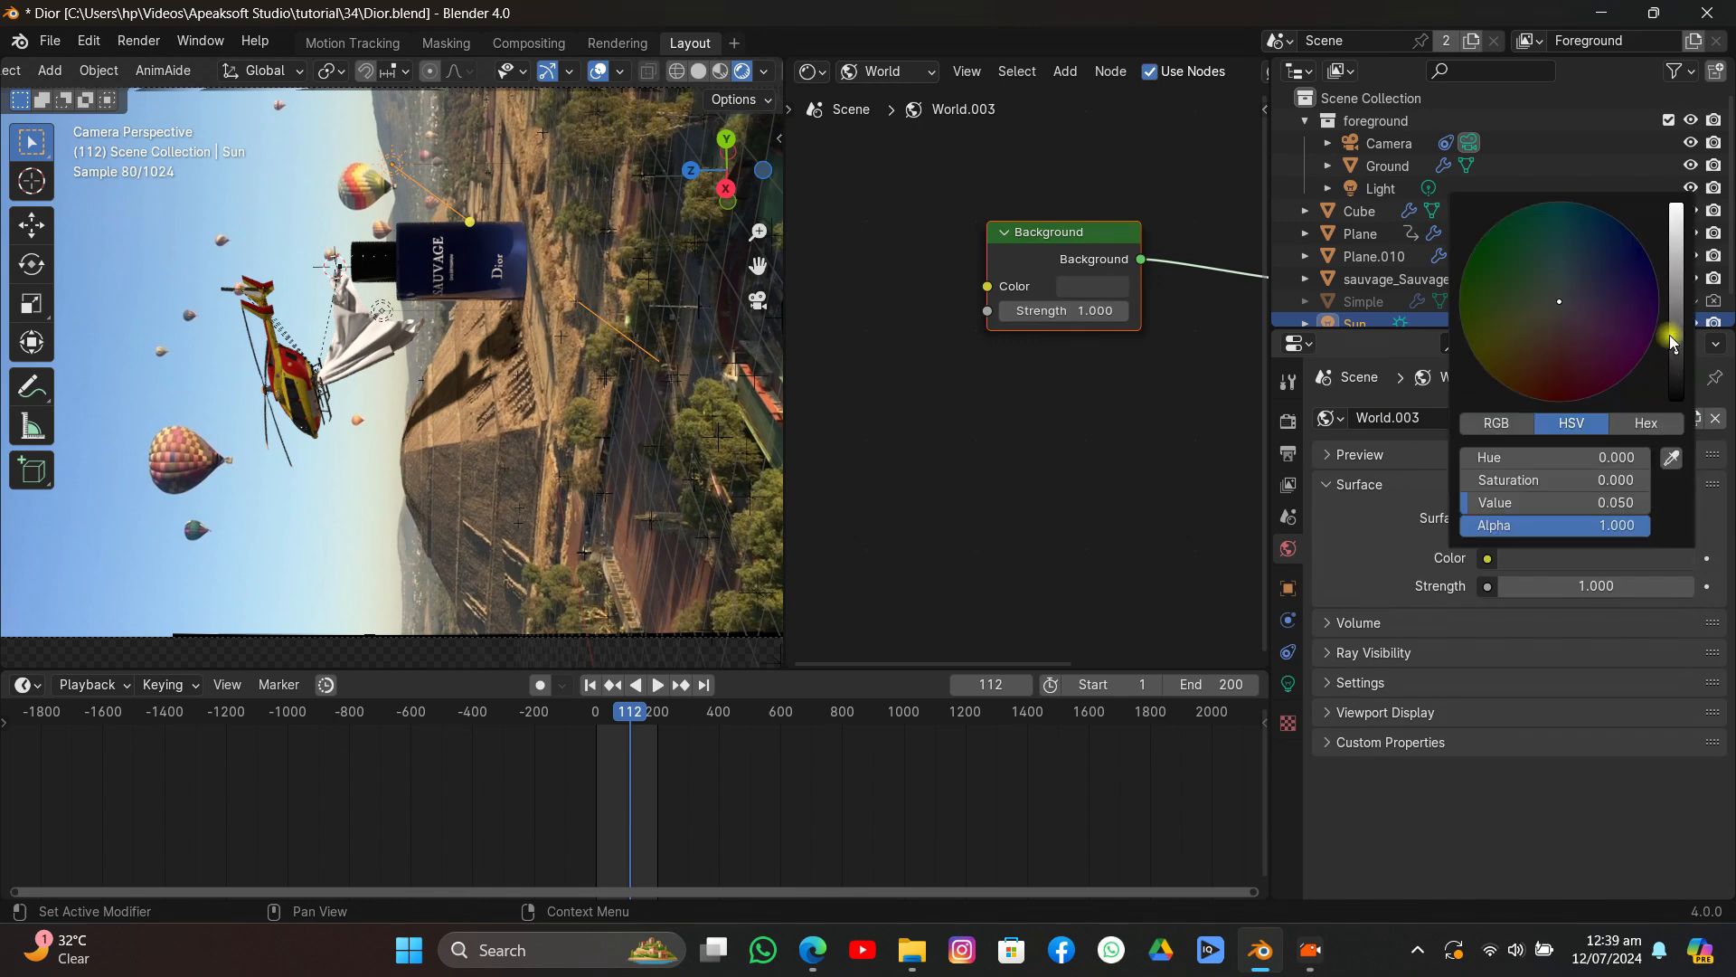
{"action": "left_click_drag", "start_coordinate": [1670, 337], "coordinate": [1667, 264]}
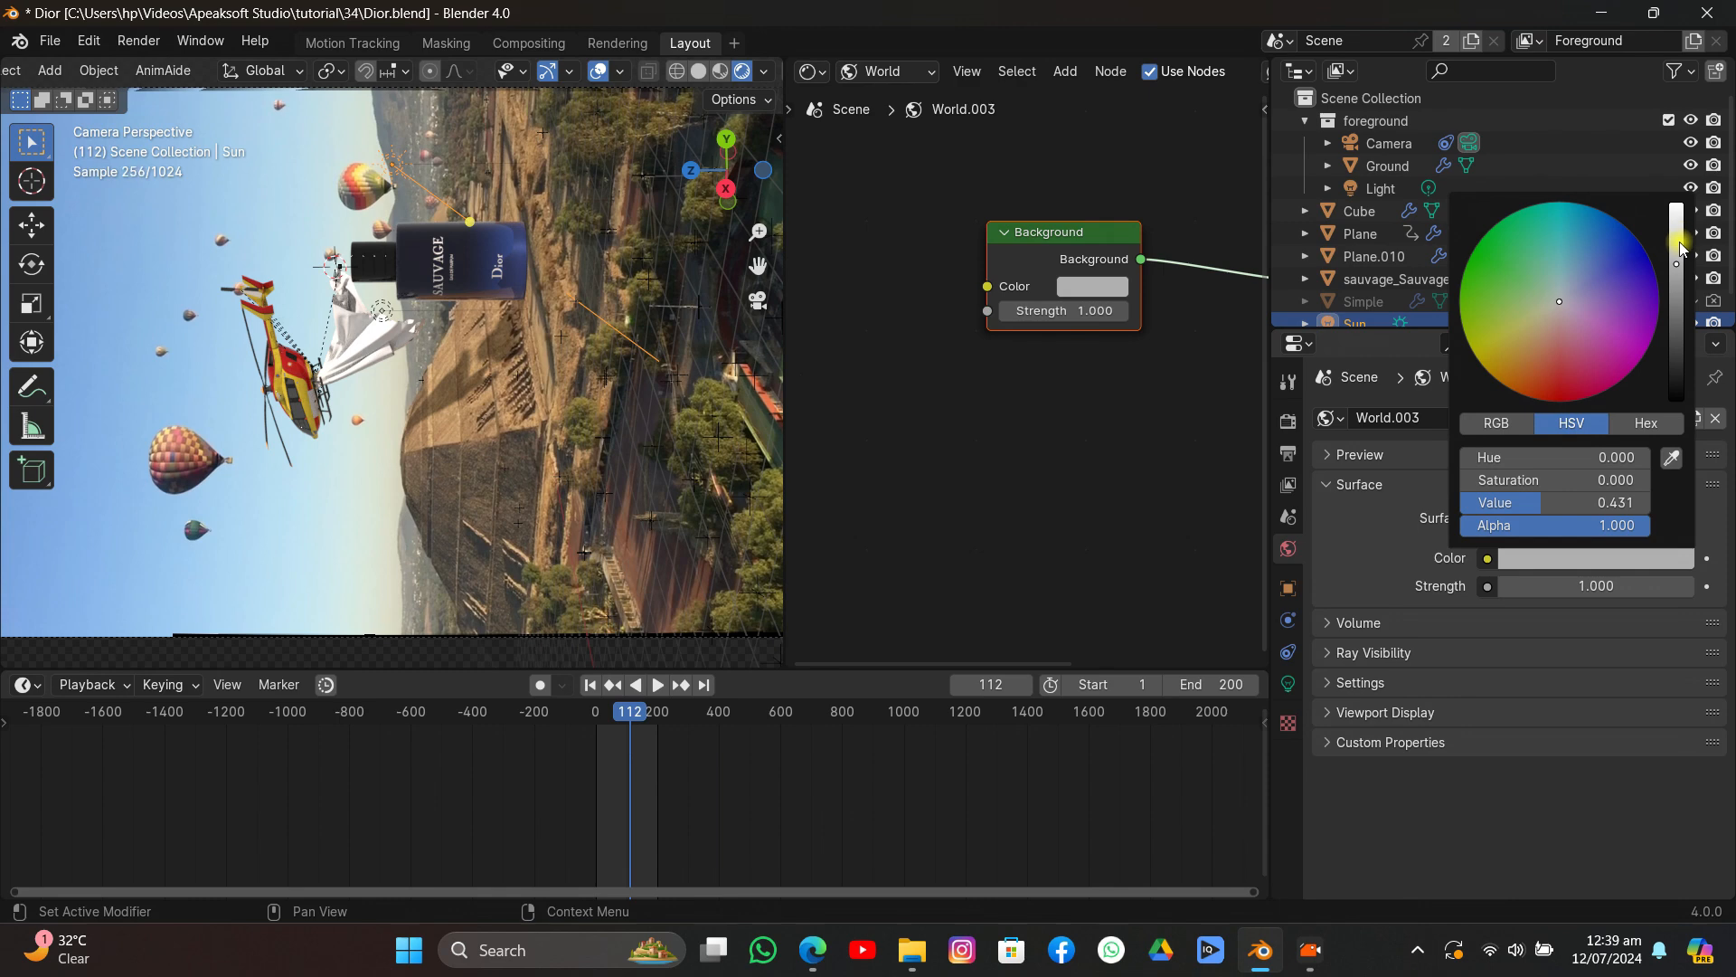
{"action": "left_click", "coordinate": [450, 430]}
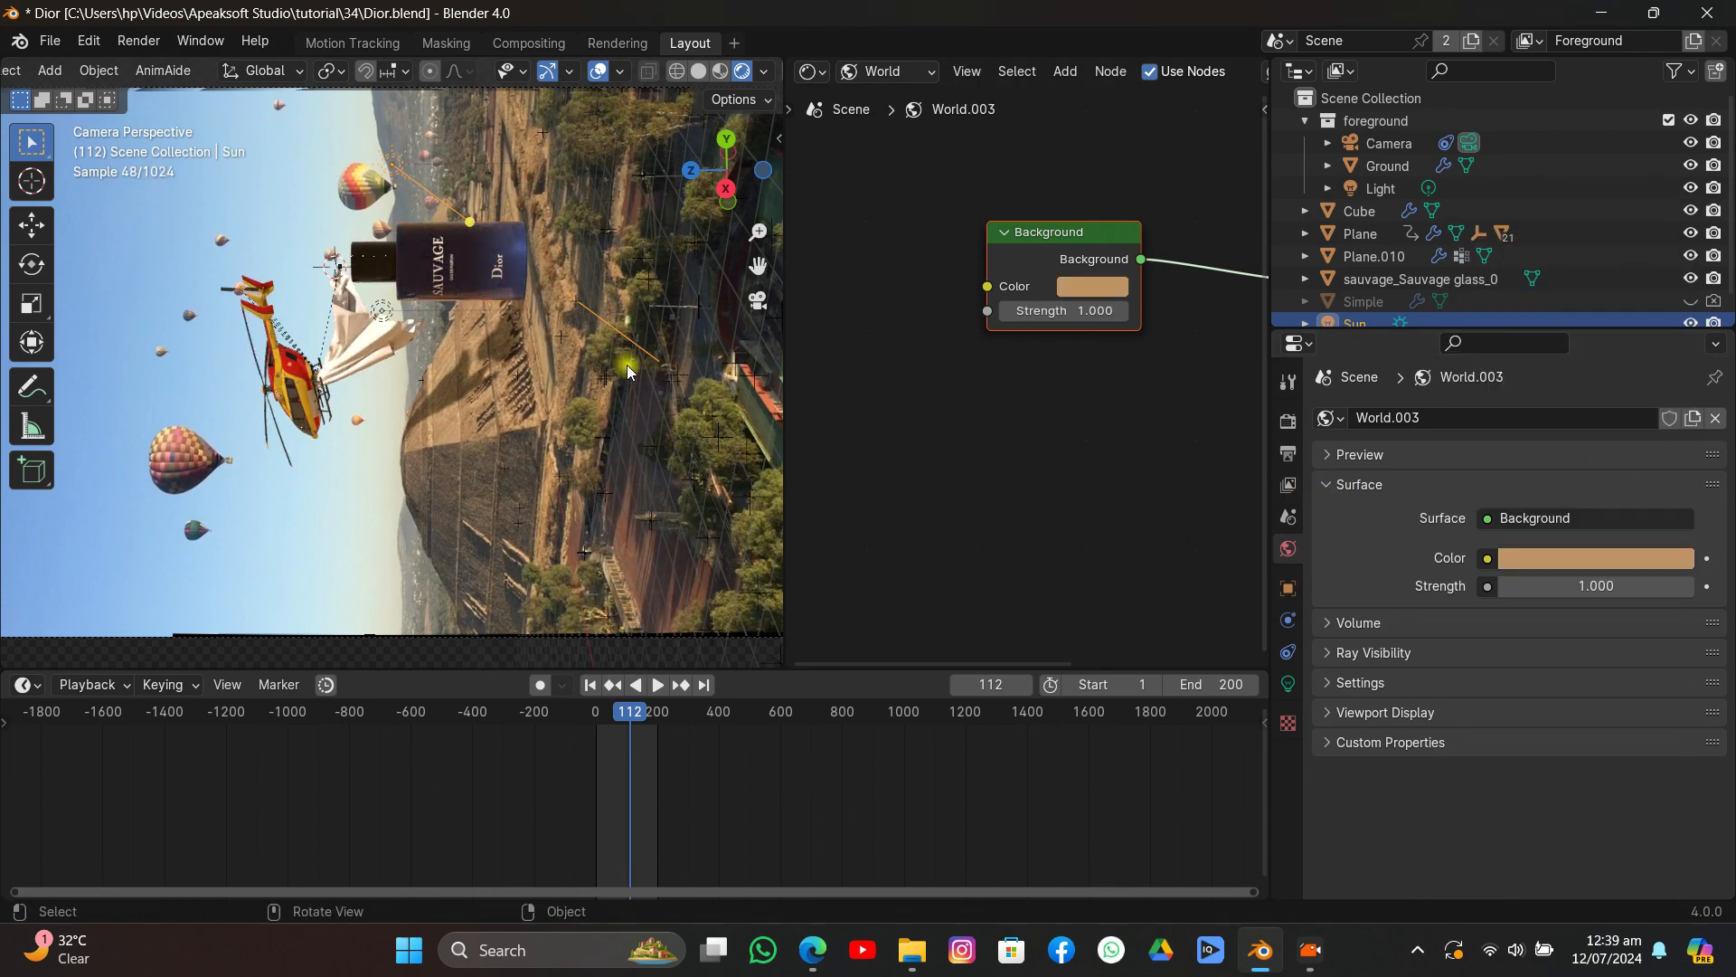
Resample the world color from the dark ground near the trees beside the hill and brighten it to a value of 0.825.
{"action": "scroll", "coordinate": [633, 372], "scroll_direction": "up", "scroll_amount": 1}
{"action": "scroll", "coordinate": [676, 386], "scroll_direction": "up", "scroll_amount": 2}
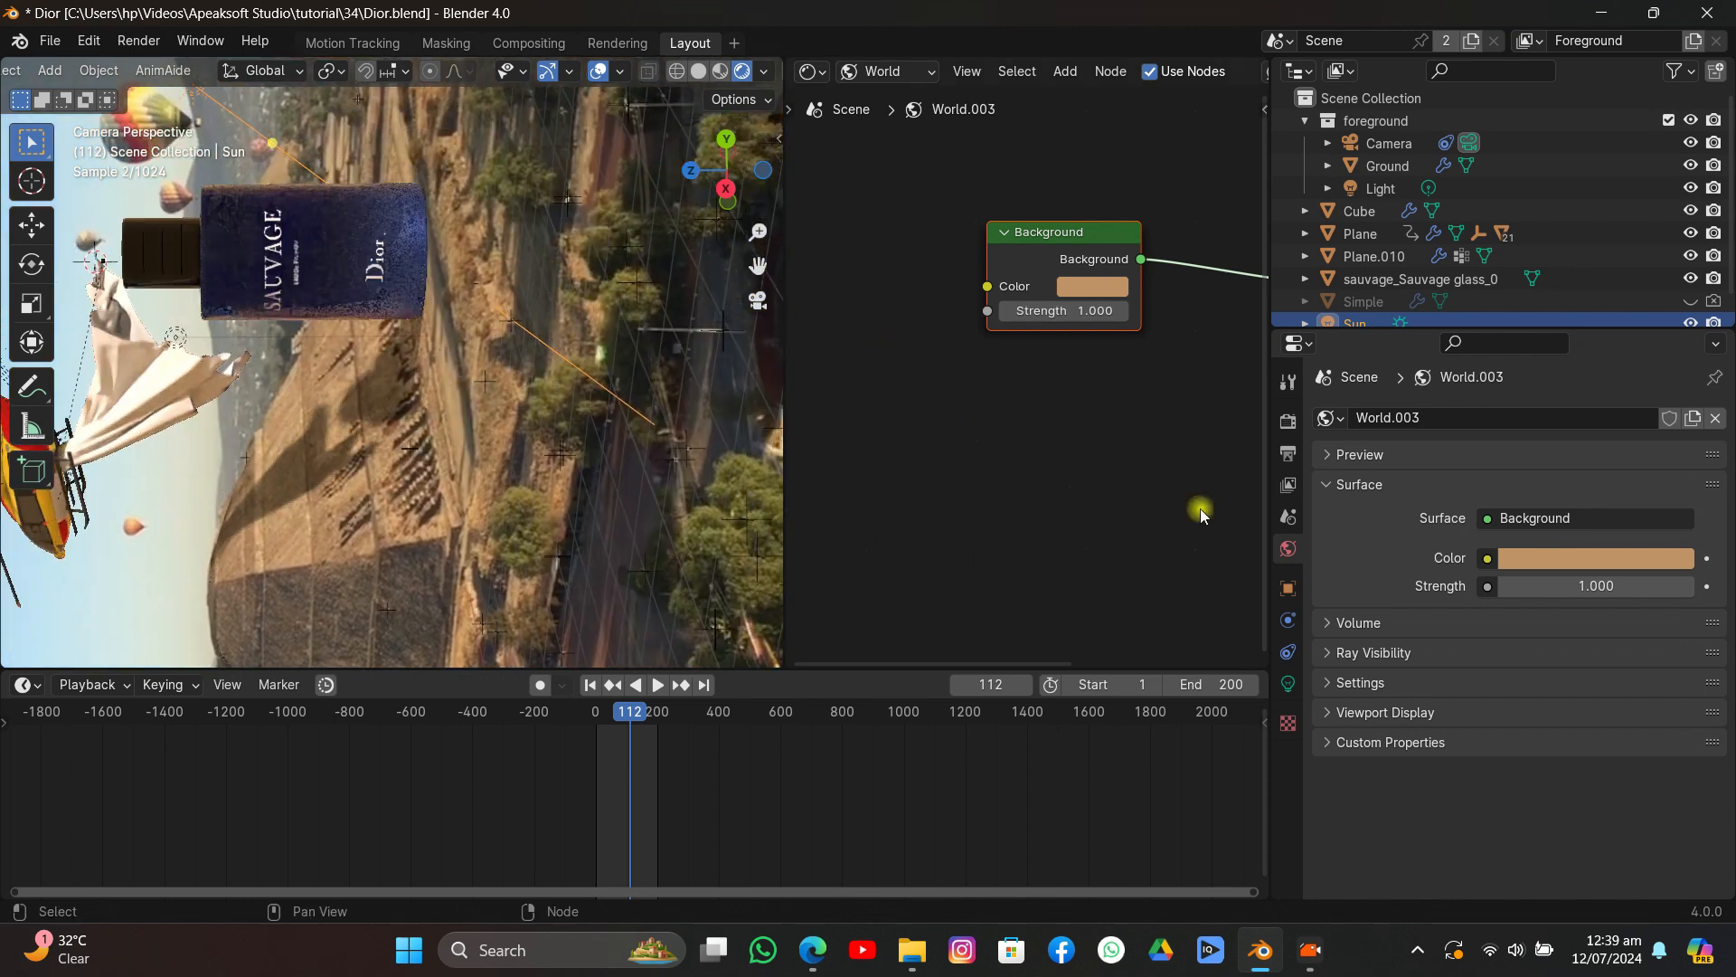
{"action": "left_click", "coordinate": [1669, 561]}
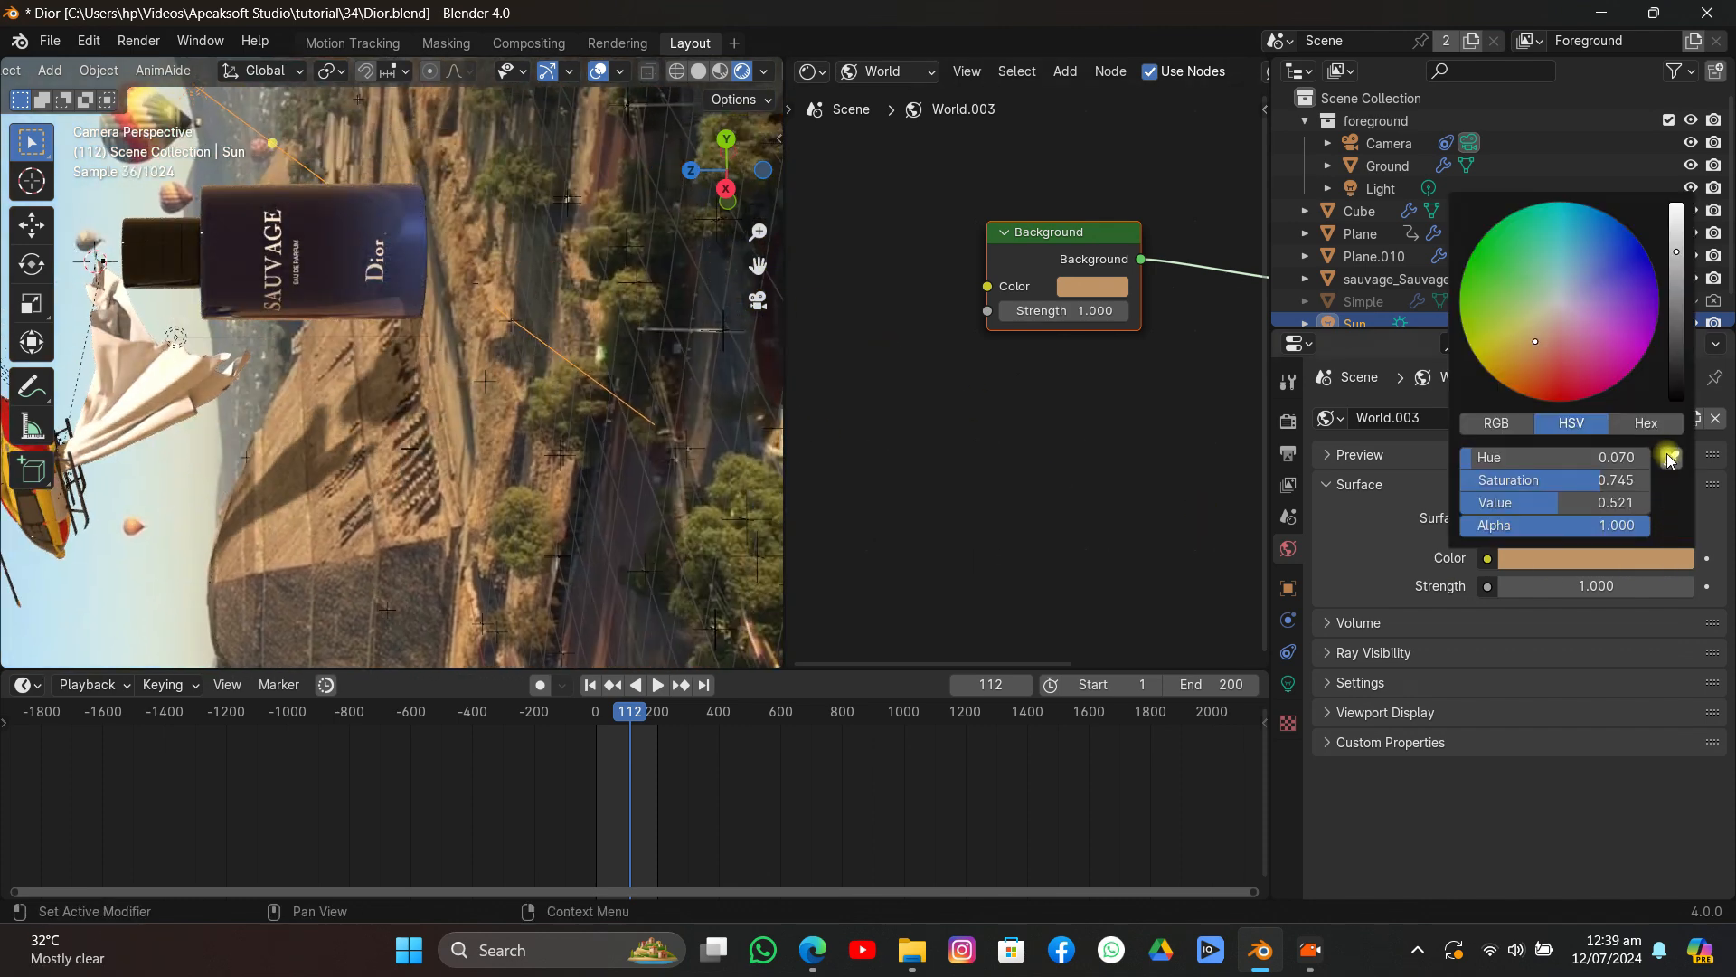
{"action": "left_click", "coordinate": [1664, 453]}
{"action": "left_click", "coordinate": [531, 299]}
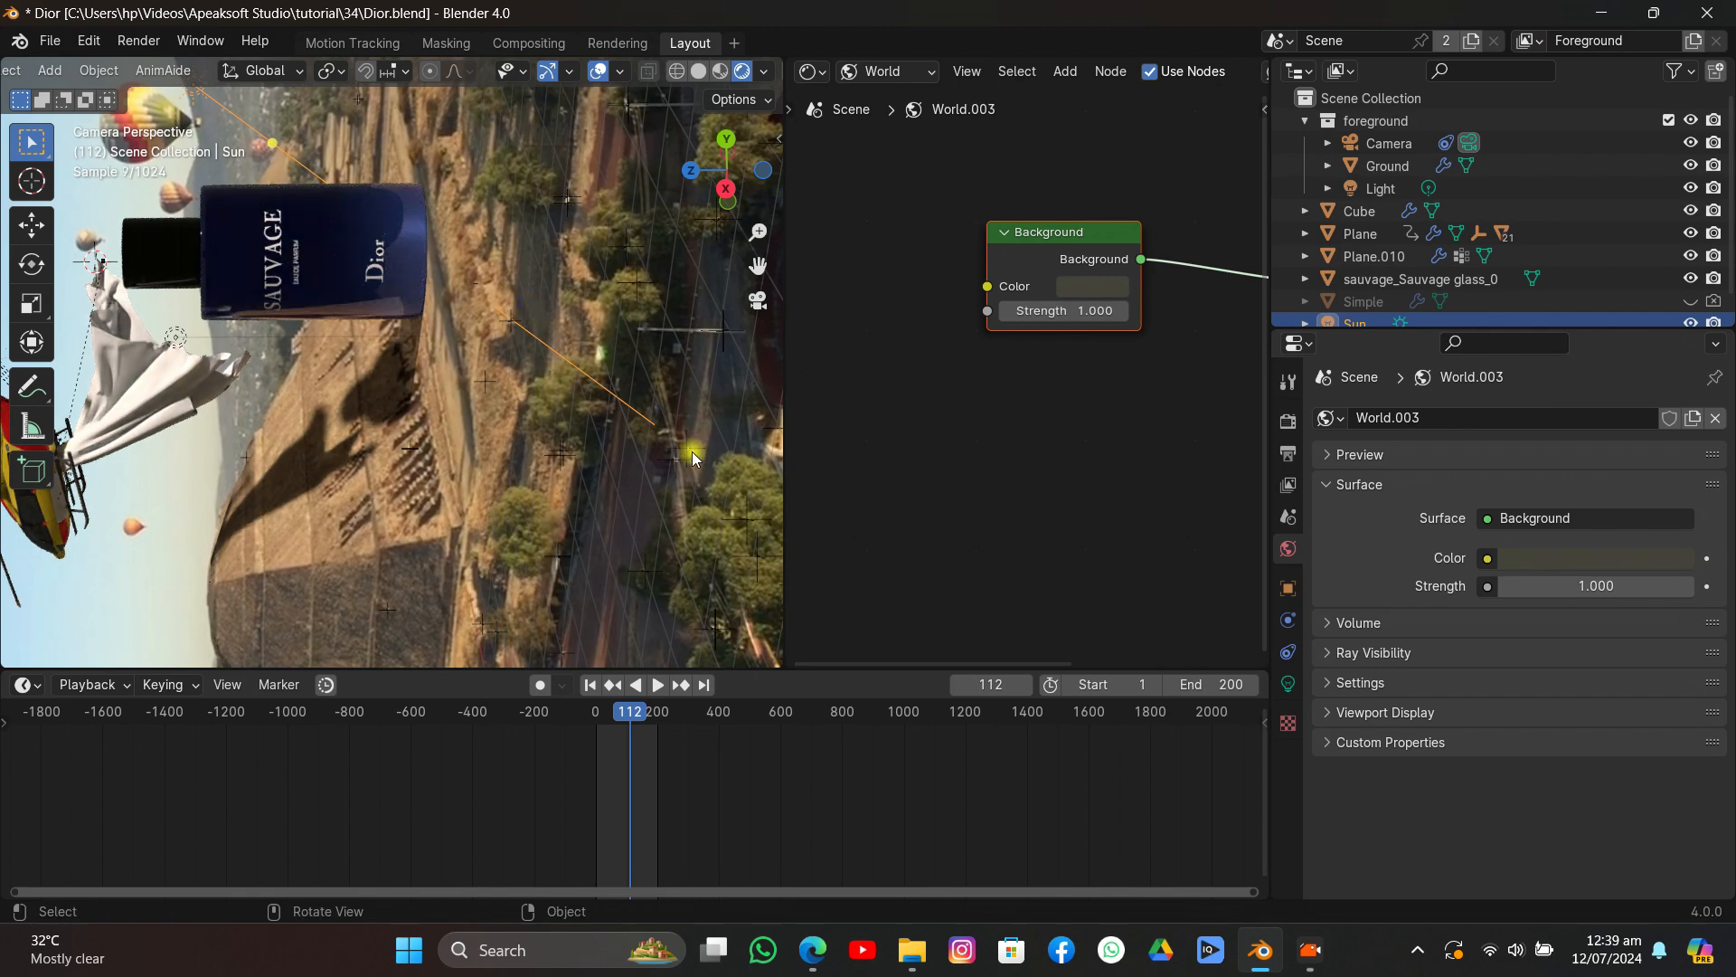
{"action": "left_click", "coordinate": [1597, 555]}
{"action": "left_click_drag", "start_coordinate": [1687, 313], "coordinate": [1677, 218]}
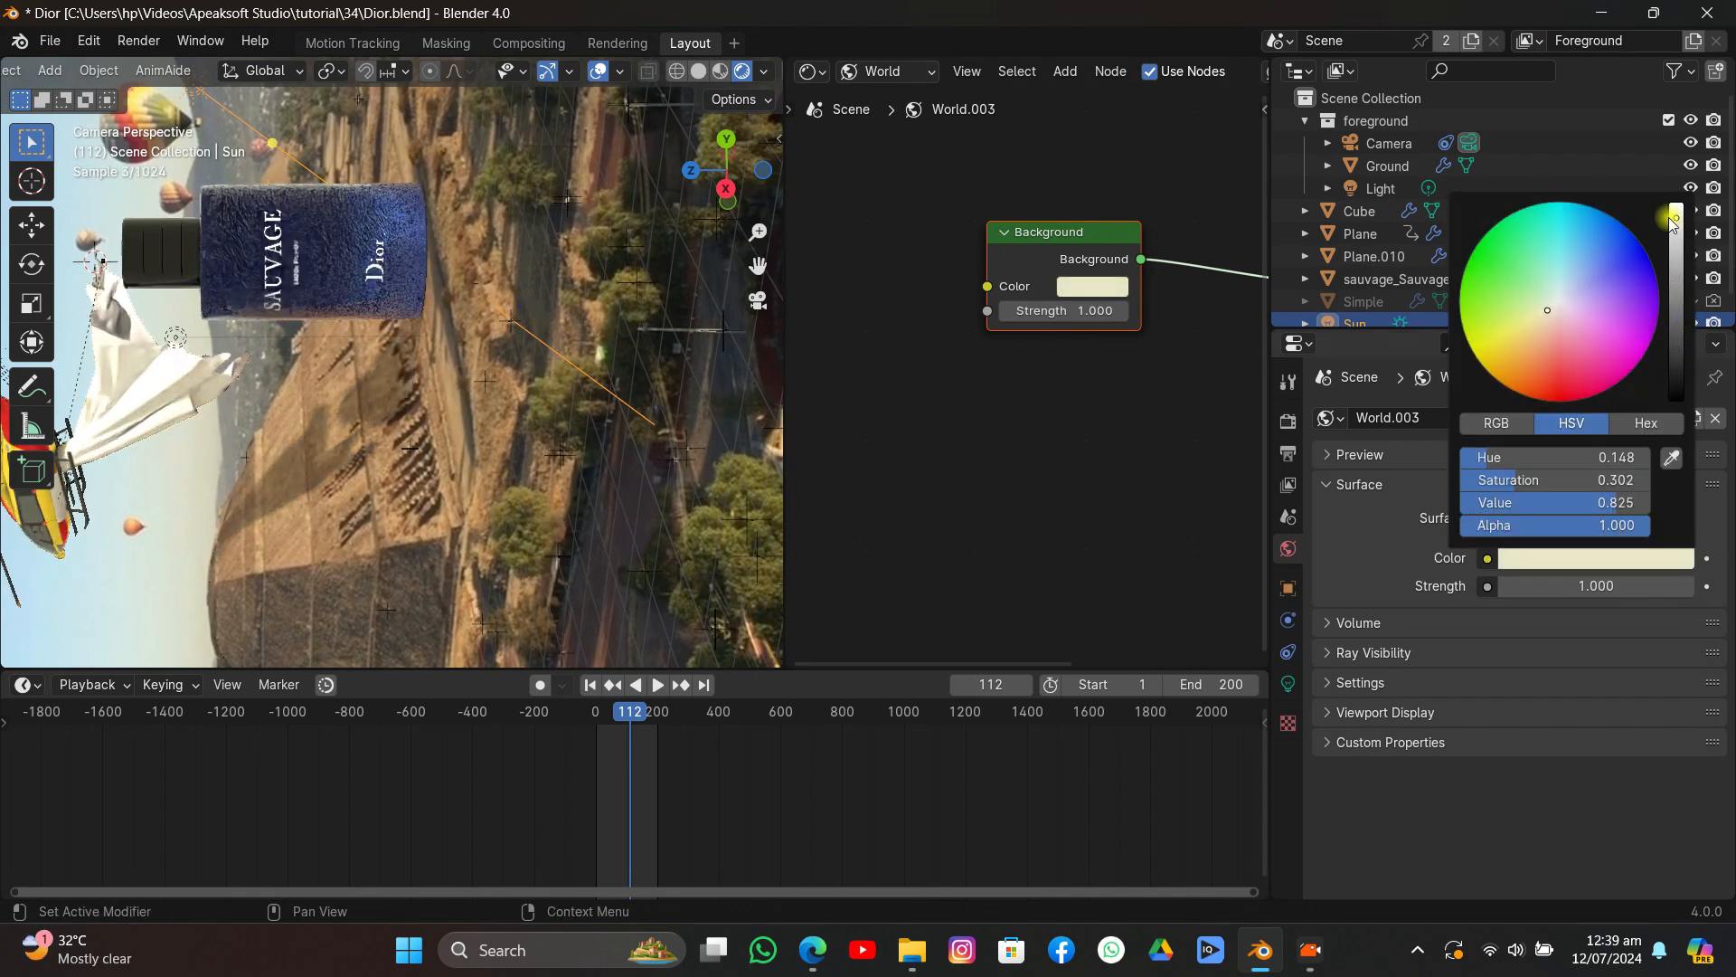
Sample the world color from the dark road area in the footage and brighten it to a value of 0.490.
{"action": "left_click", "coordinate": [1534, 556]}
{"action": "left_click", "coordinate": [1674, 458]}
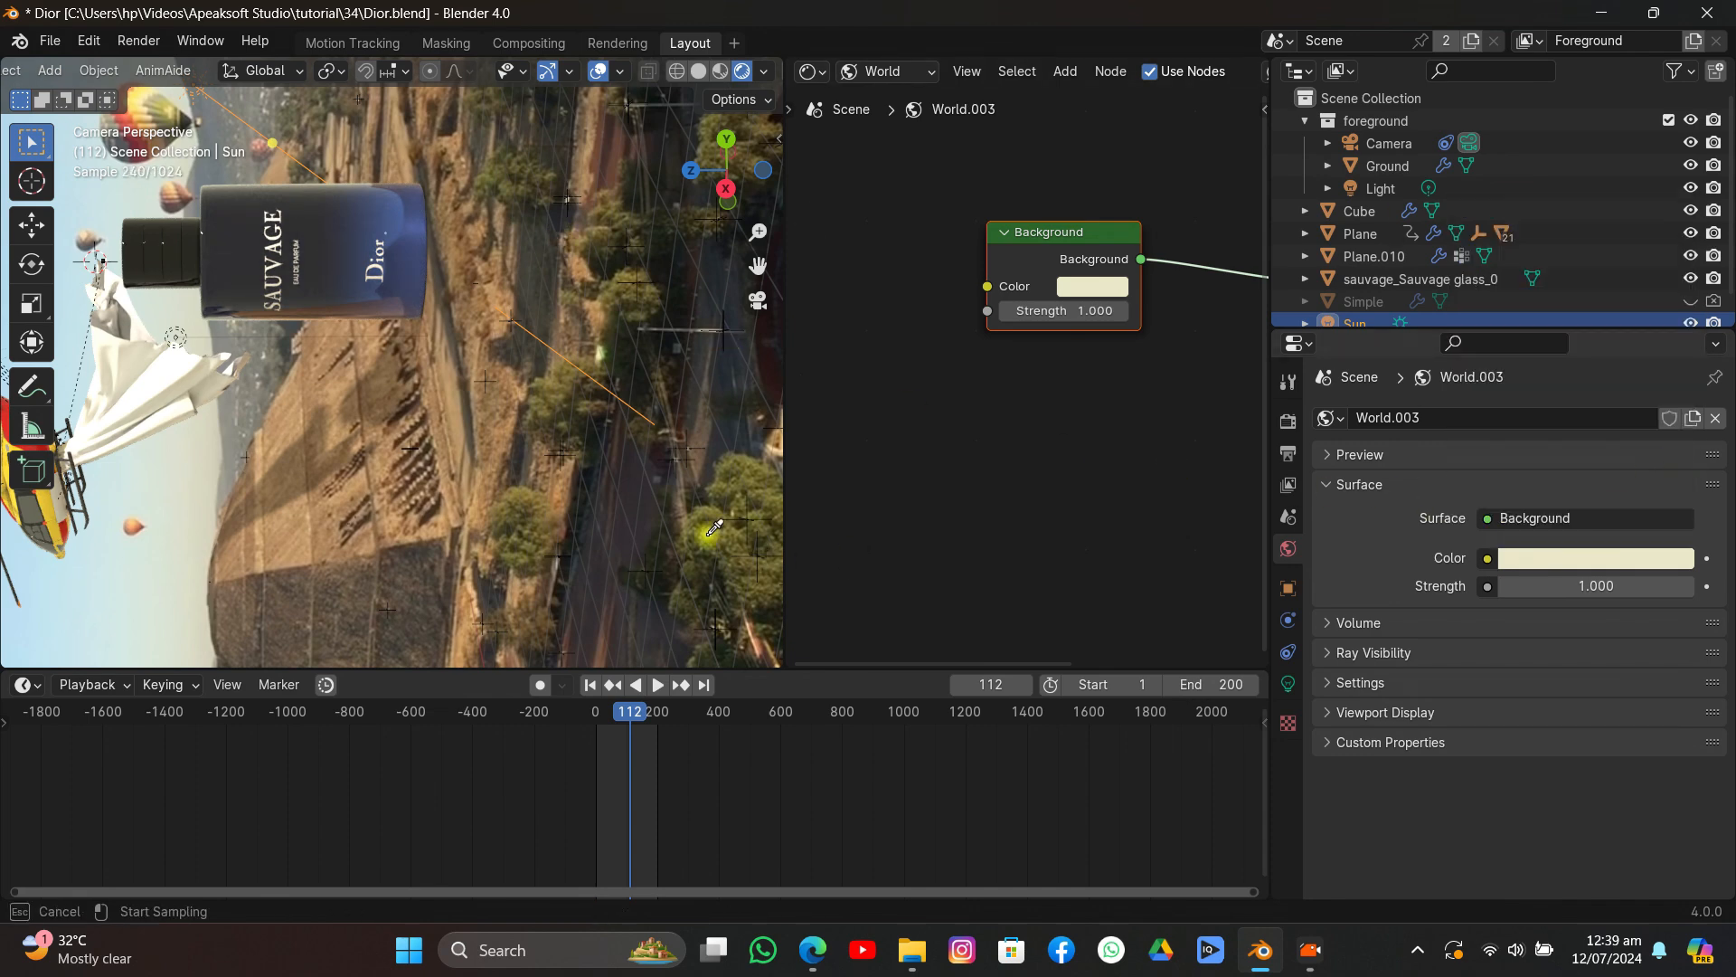
{"action": "left_click", "coordinate": [641, 494]}
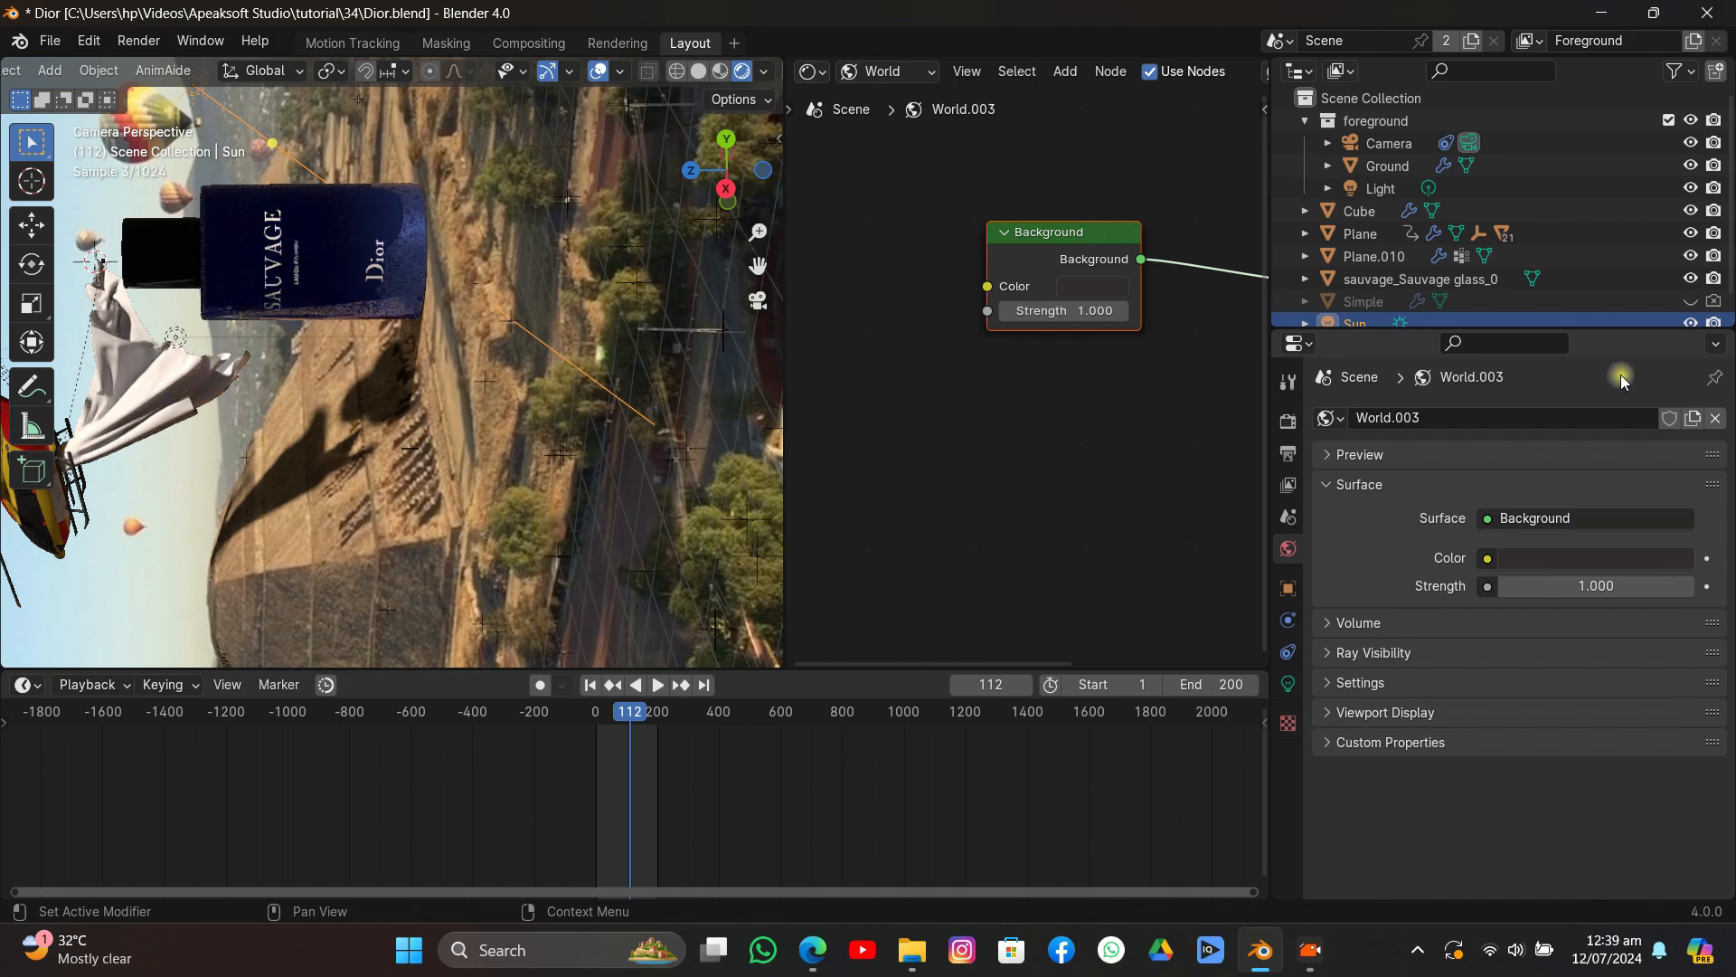
{"action": "left_click", "coordinate": [1636, 555]}
{"action": "left_click_drag", "start_coordinate": [1676, 335], "coordinate": [1676, 234]}
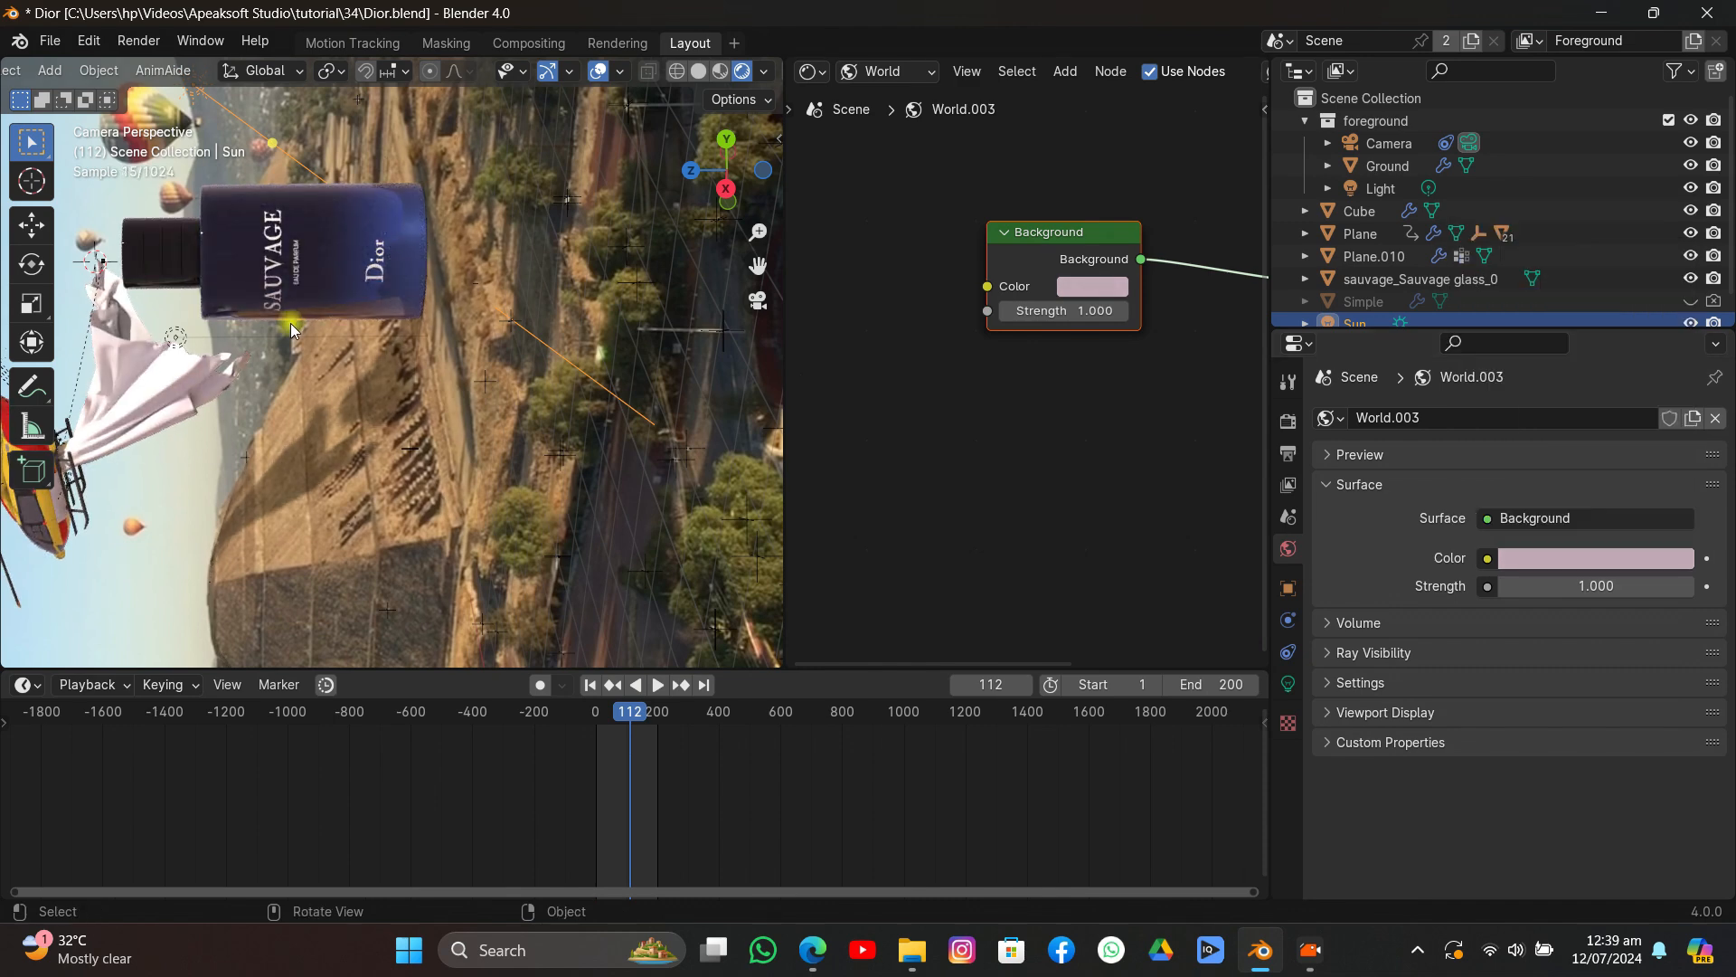
{"action": "left_click", "coordinate": [1569, 555]}
{"action": "left_click_drag", "start_coordinate": [1683, 294], "coordinate": [1677, 281]}
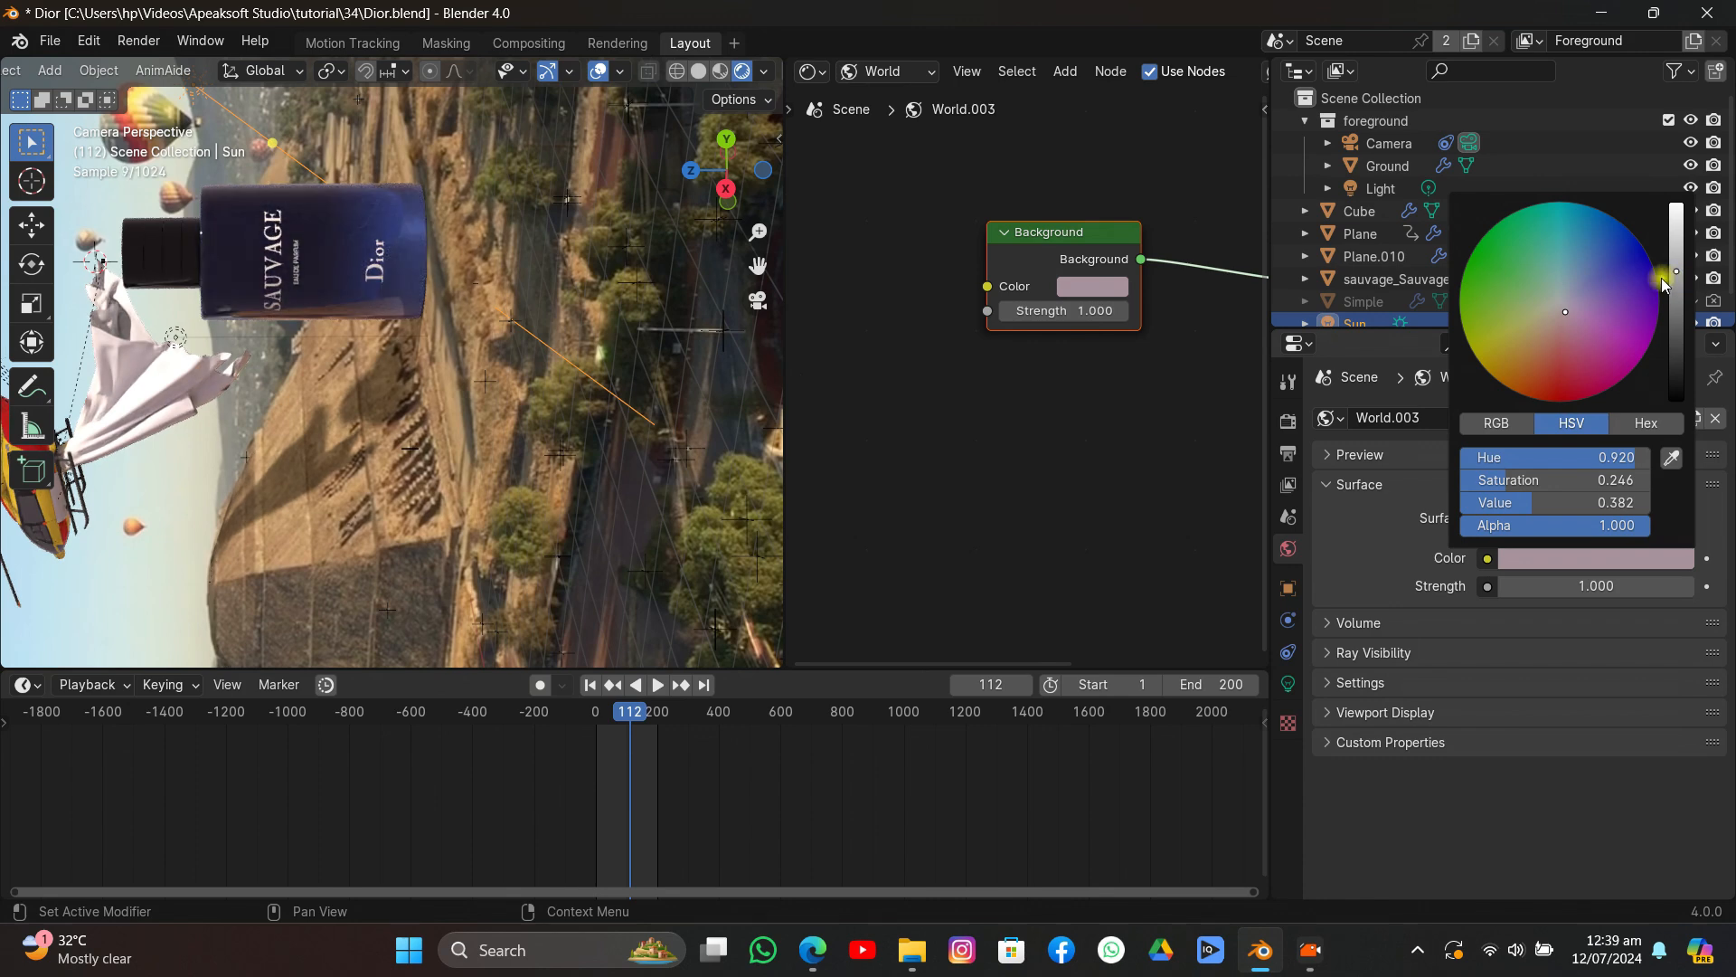
{"action": "left_click_drag", "start_coordinate": [1677, 262], "coordinate": [1677, 256]}
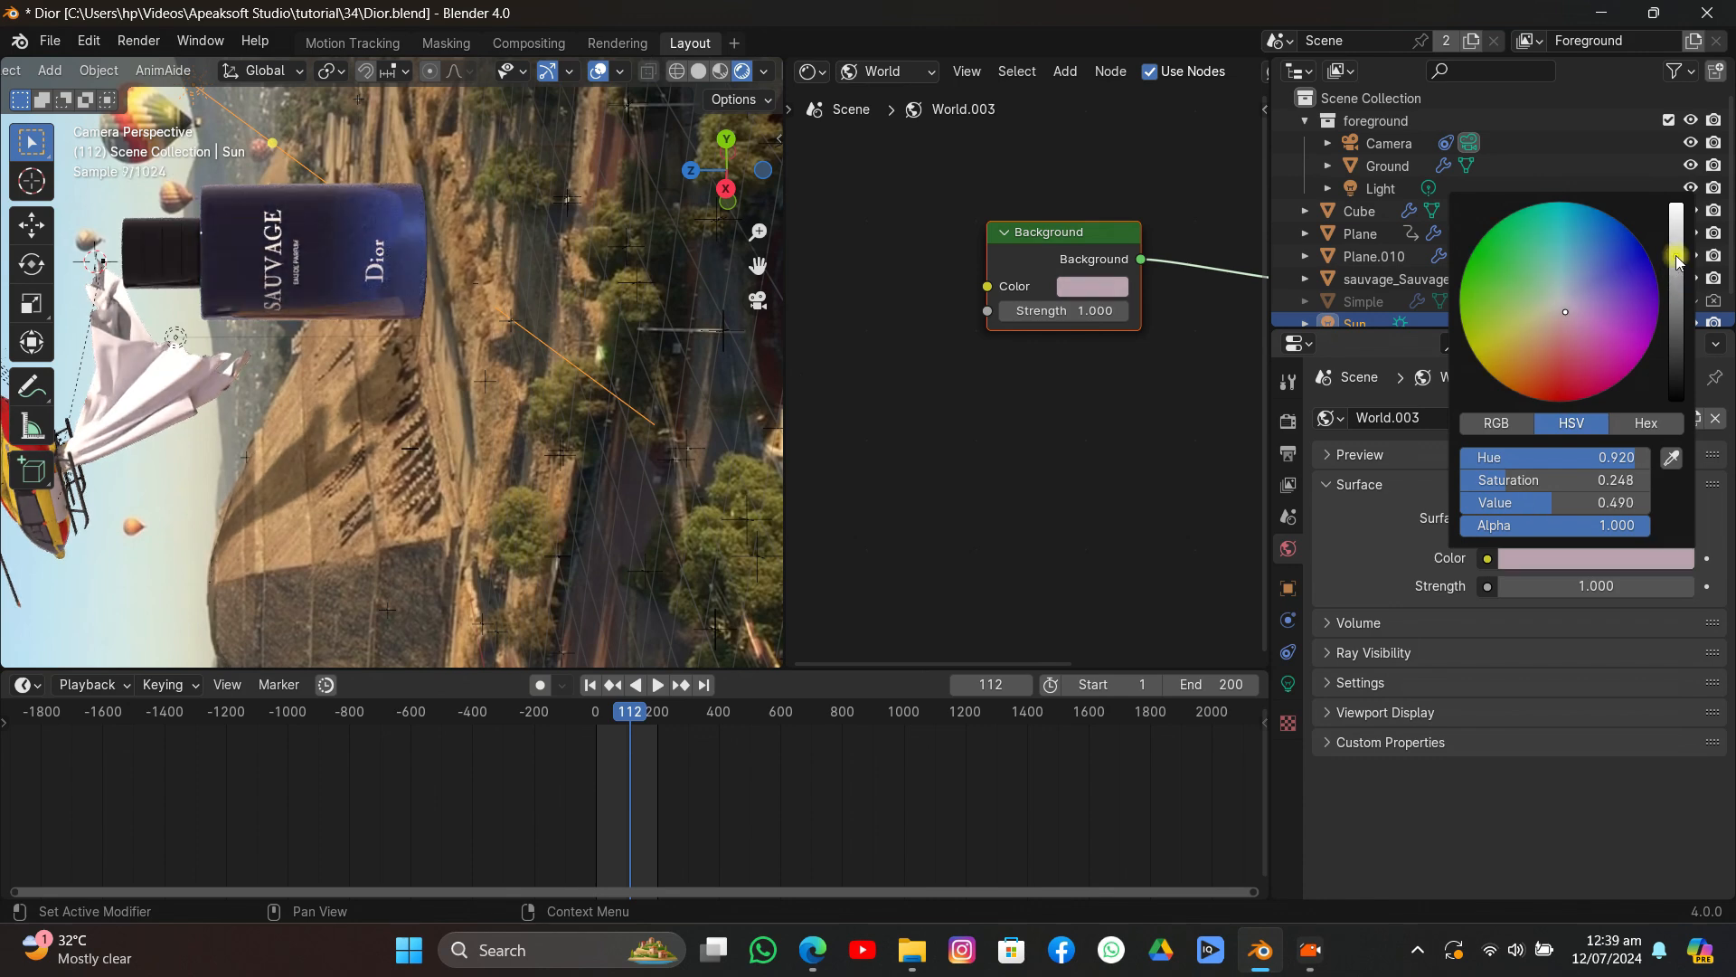
Try a soft green tint on the world background with hue 0.314 and saturation 0.525.
{"action": "left_click", "coordinate": [1566, 560]}
{"action": "left_click_drag", "start_coordinate": [1544, 301], "coordinate": [1553, 289]}
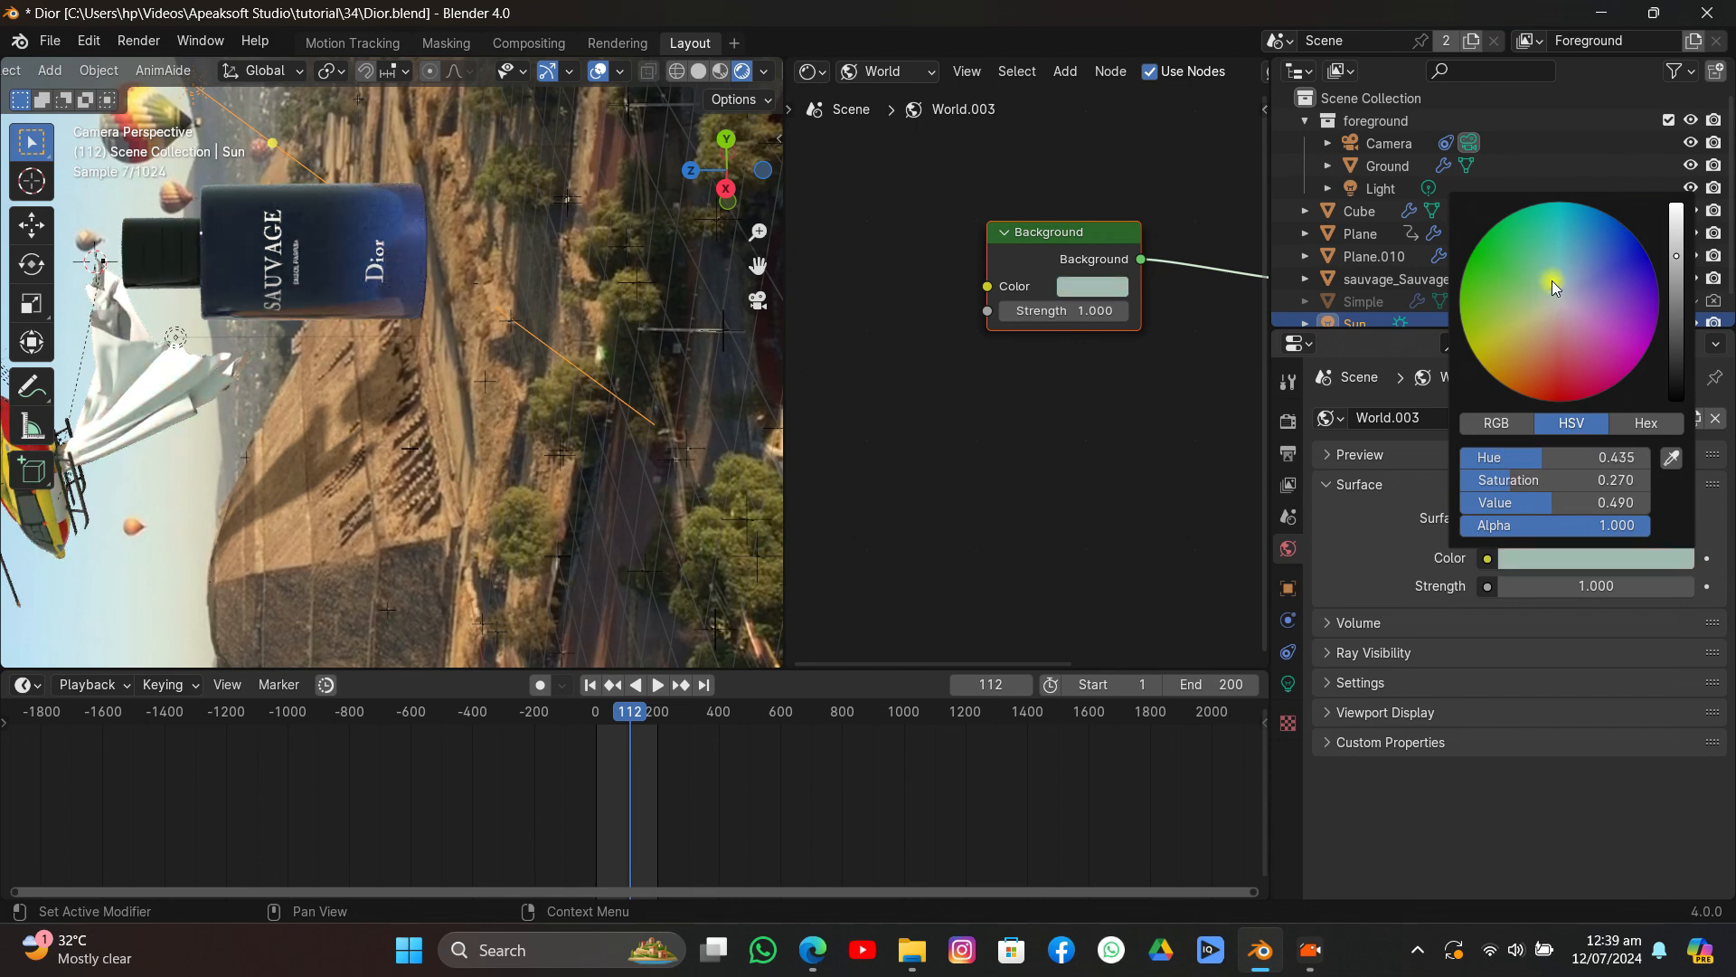
{"action": "left_click", "coordinate": [1544, 284]}
{"action": "left_click", "coordinate": [1547, 290]}
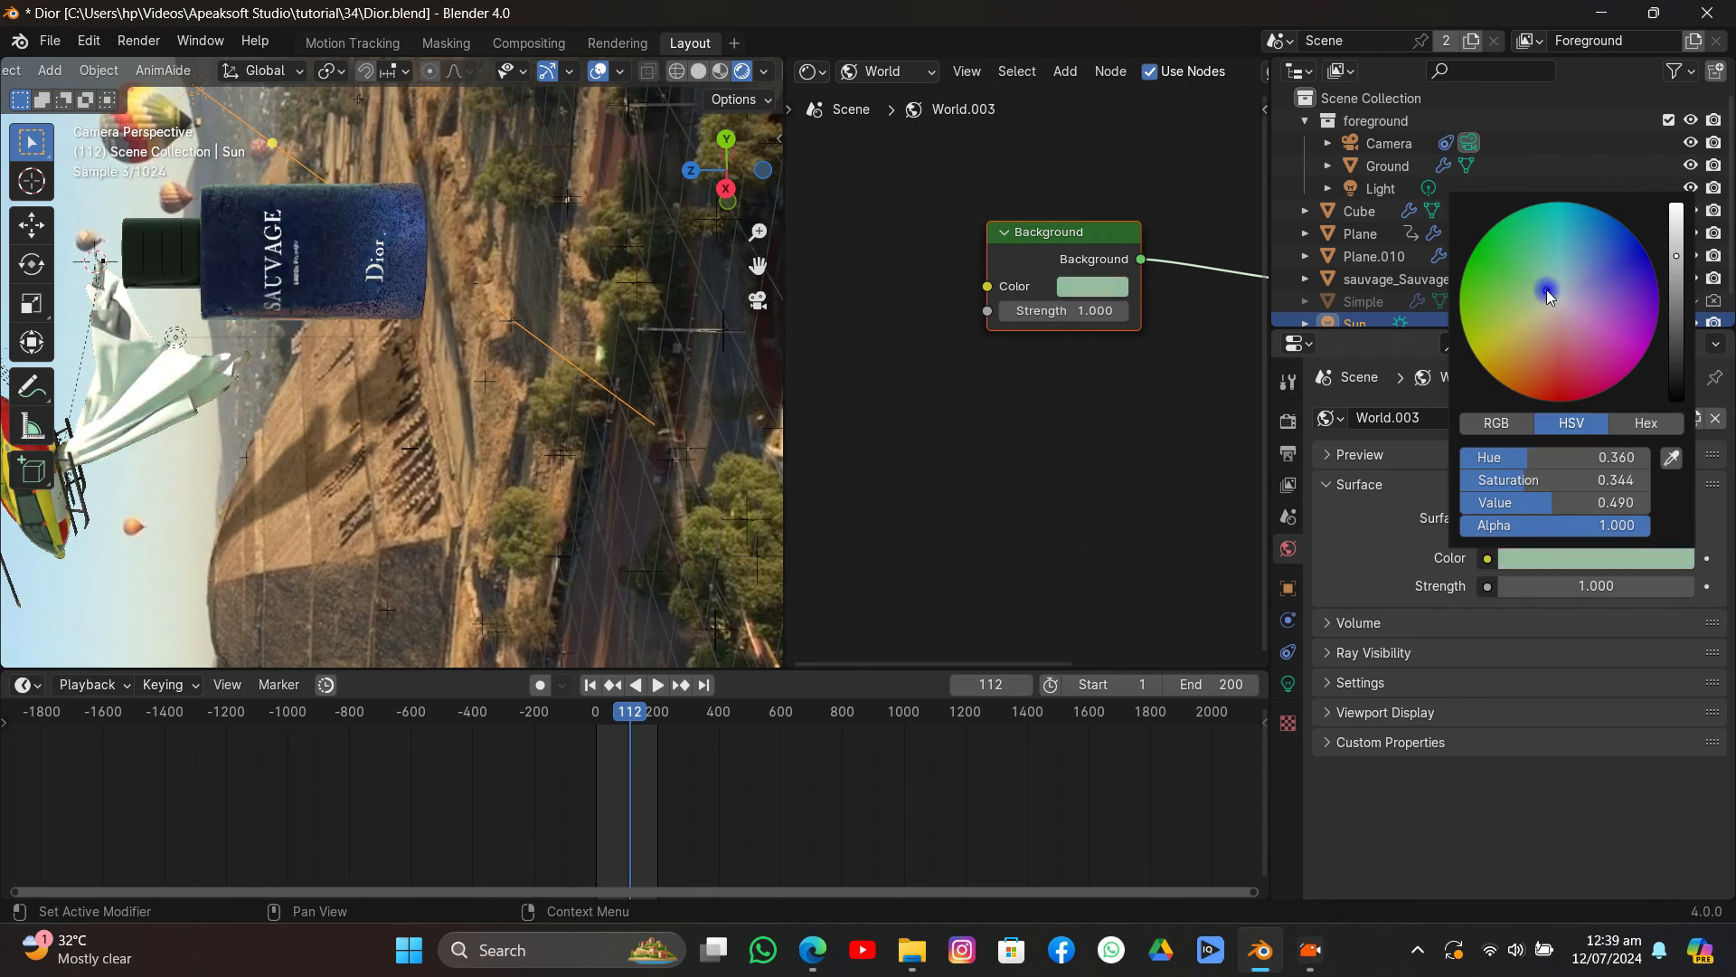
{"action": "left_click", "coordinate": [1530, 284]}
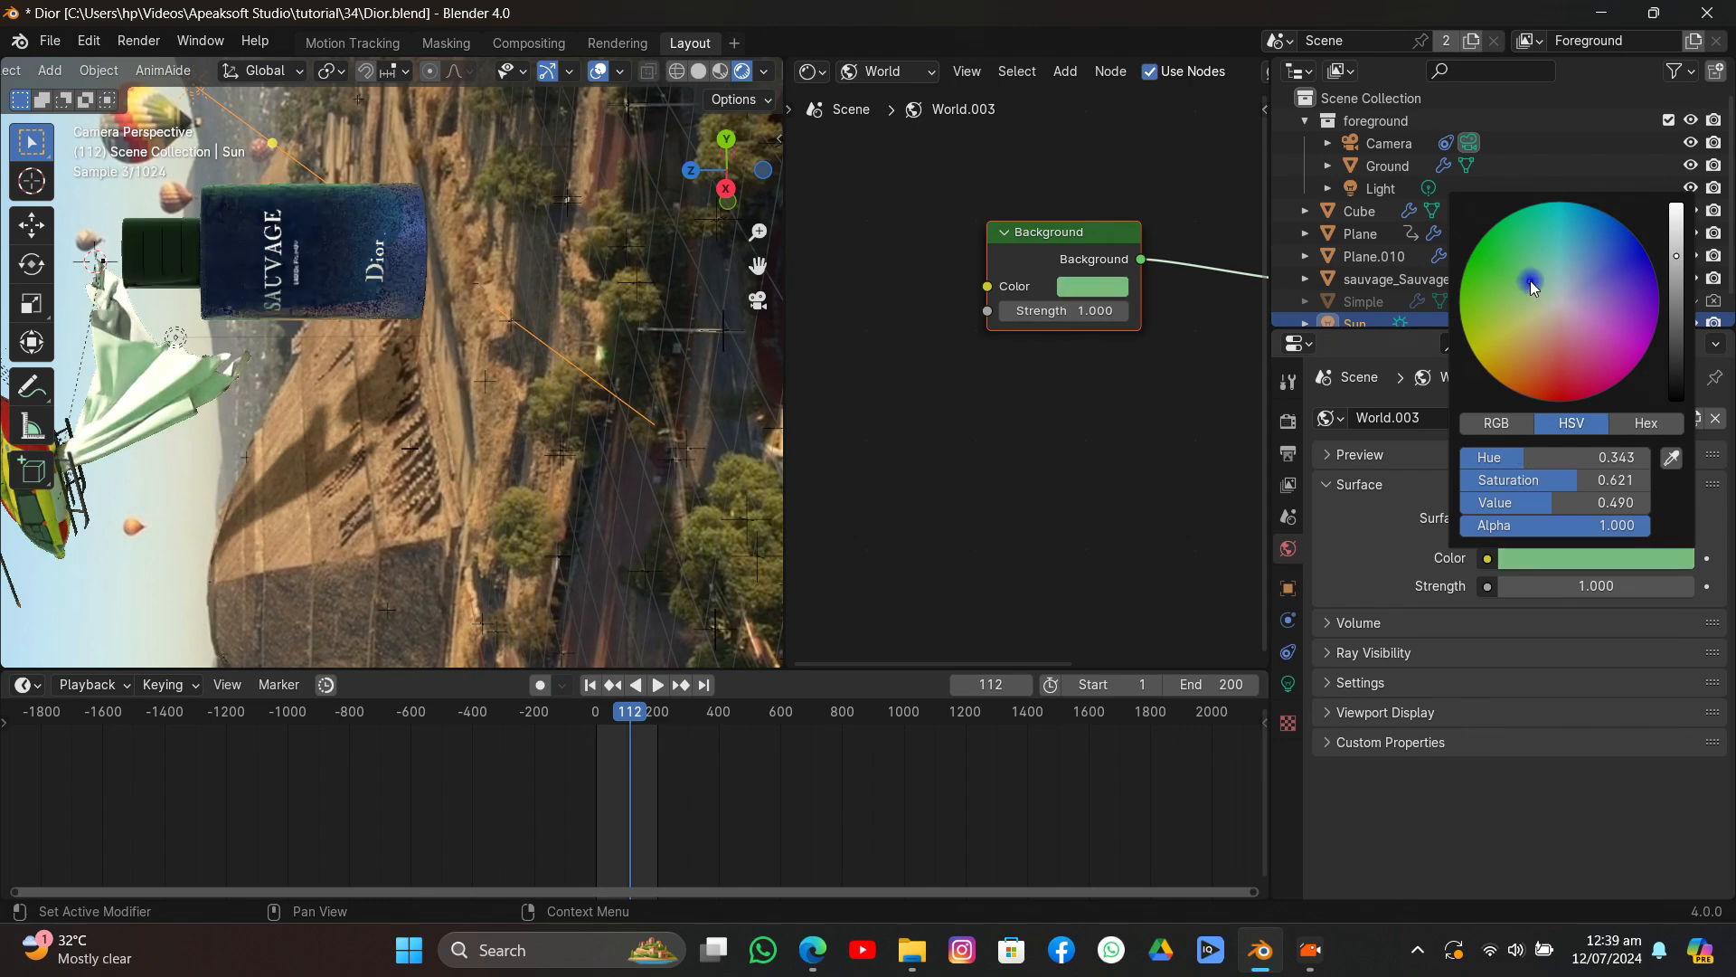
{"action": "left_click", "coordinate": [1532, 290]}
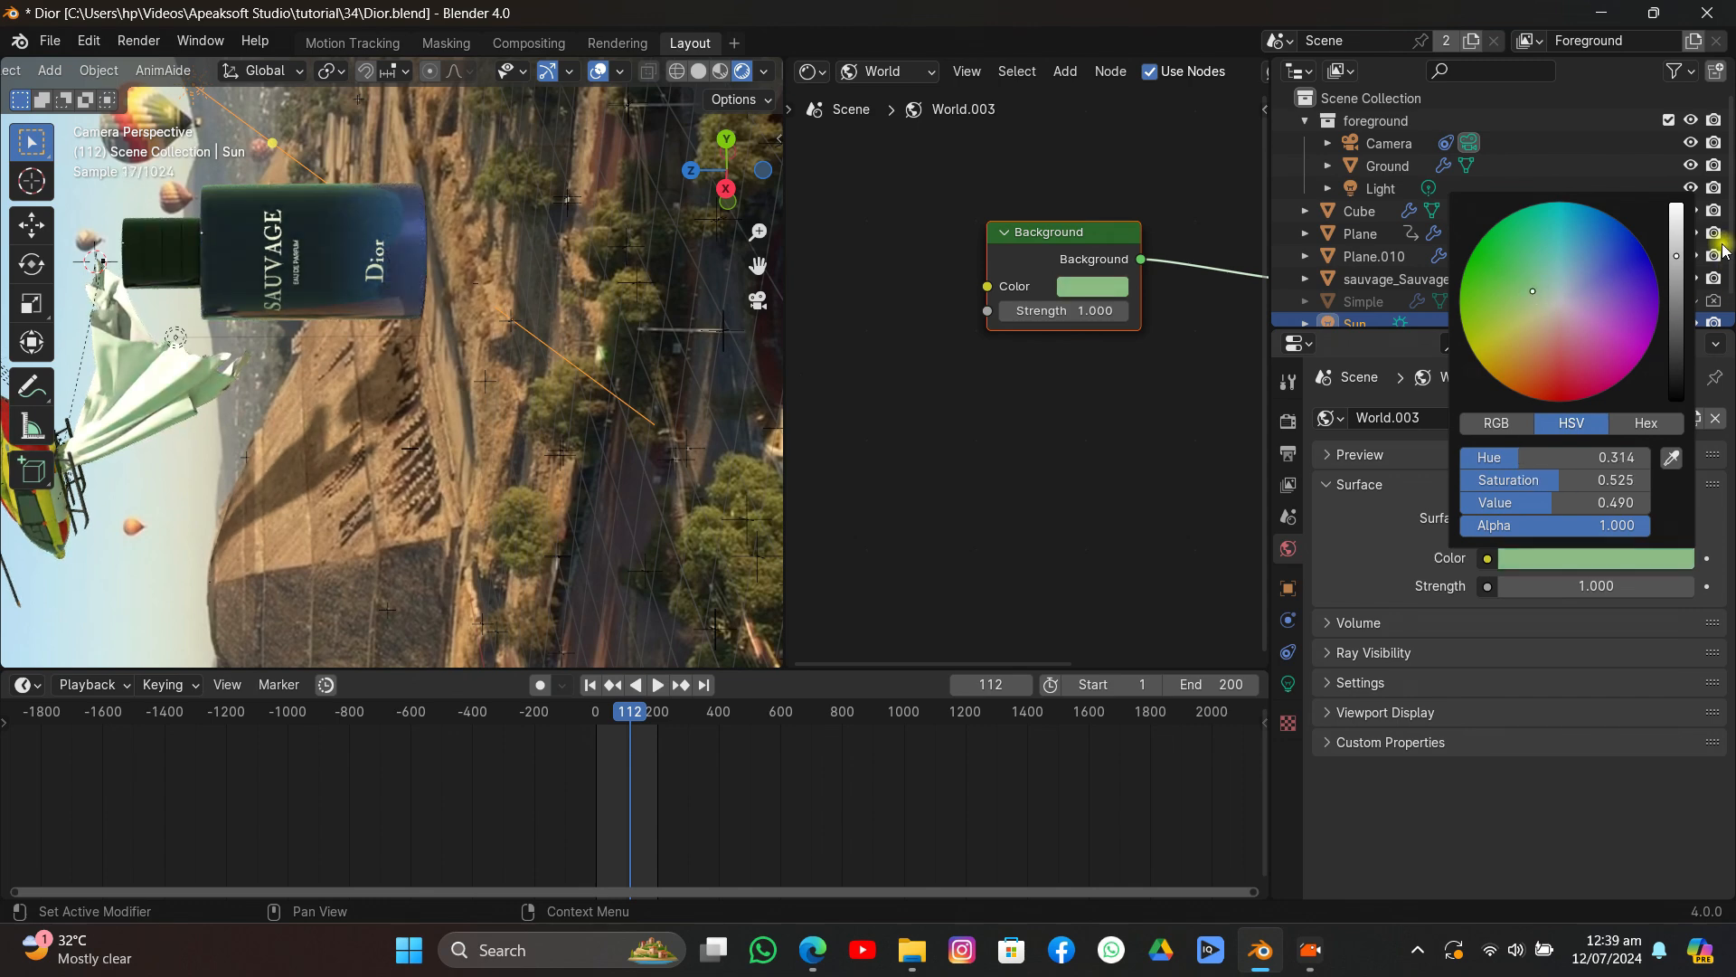
Raise the world background color's value to 0.753 and remove its saturation for a neutral near-white, and deselect the Sun light.
{"action": "left_click_drag", "start_coordinate": [1679, 247], "coordinate": [1678, 225]}
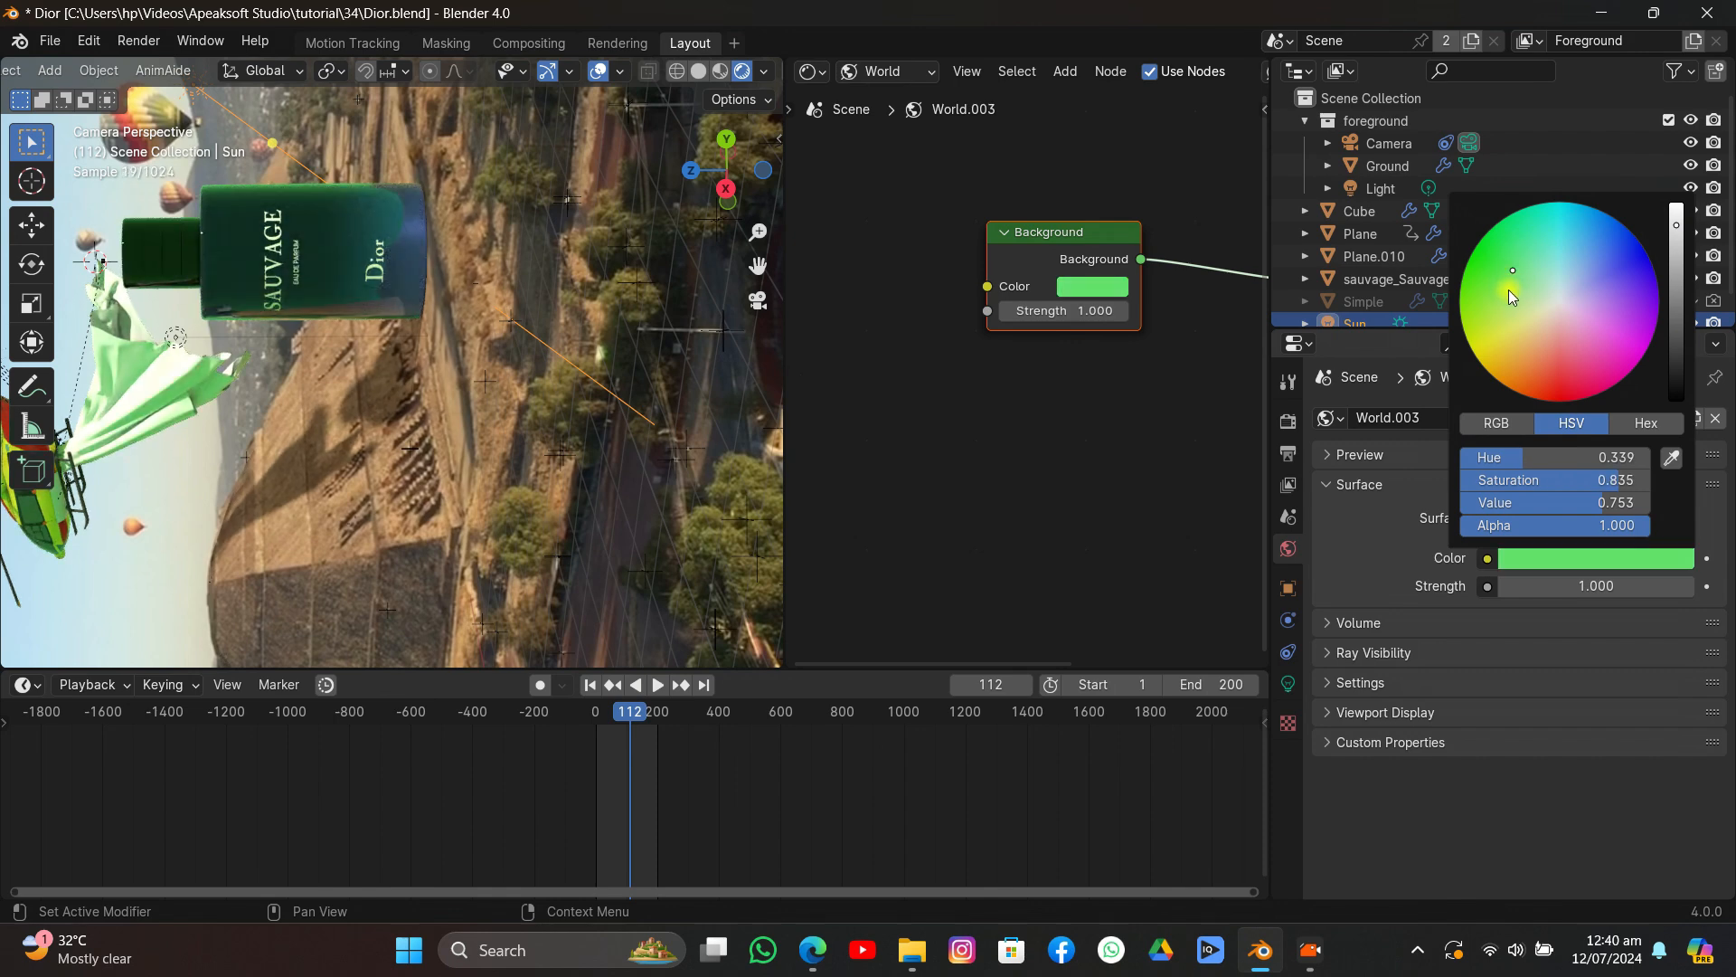
{"action": "left_click", "coordinate": [1524, 295]}
{"action": "left_click_drag", "start_coordinate": [1526, 296], "coordinate": [1512, 270]}
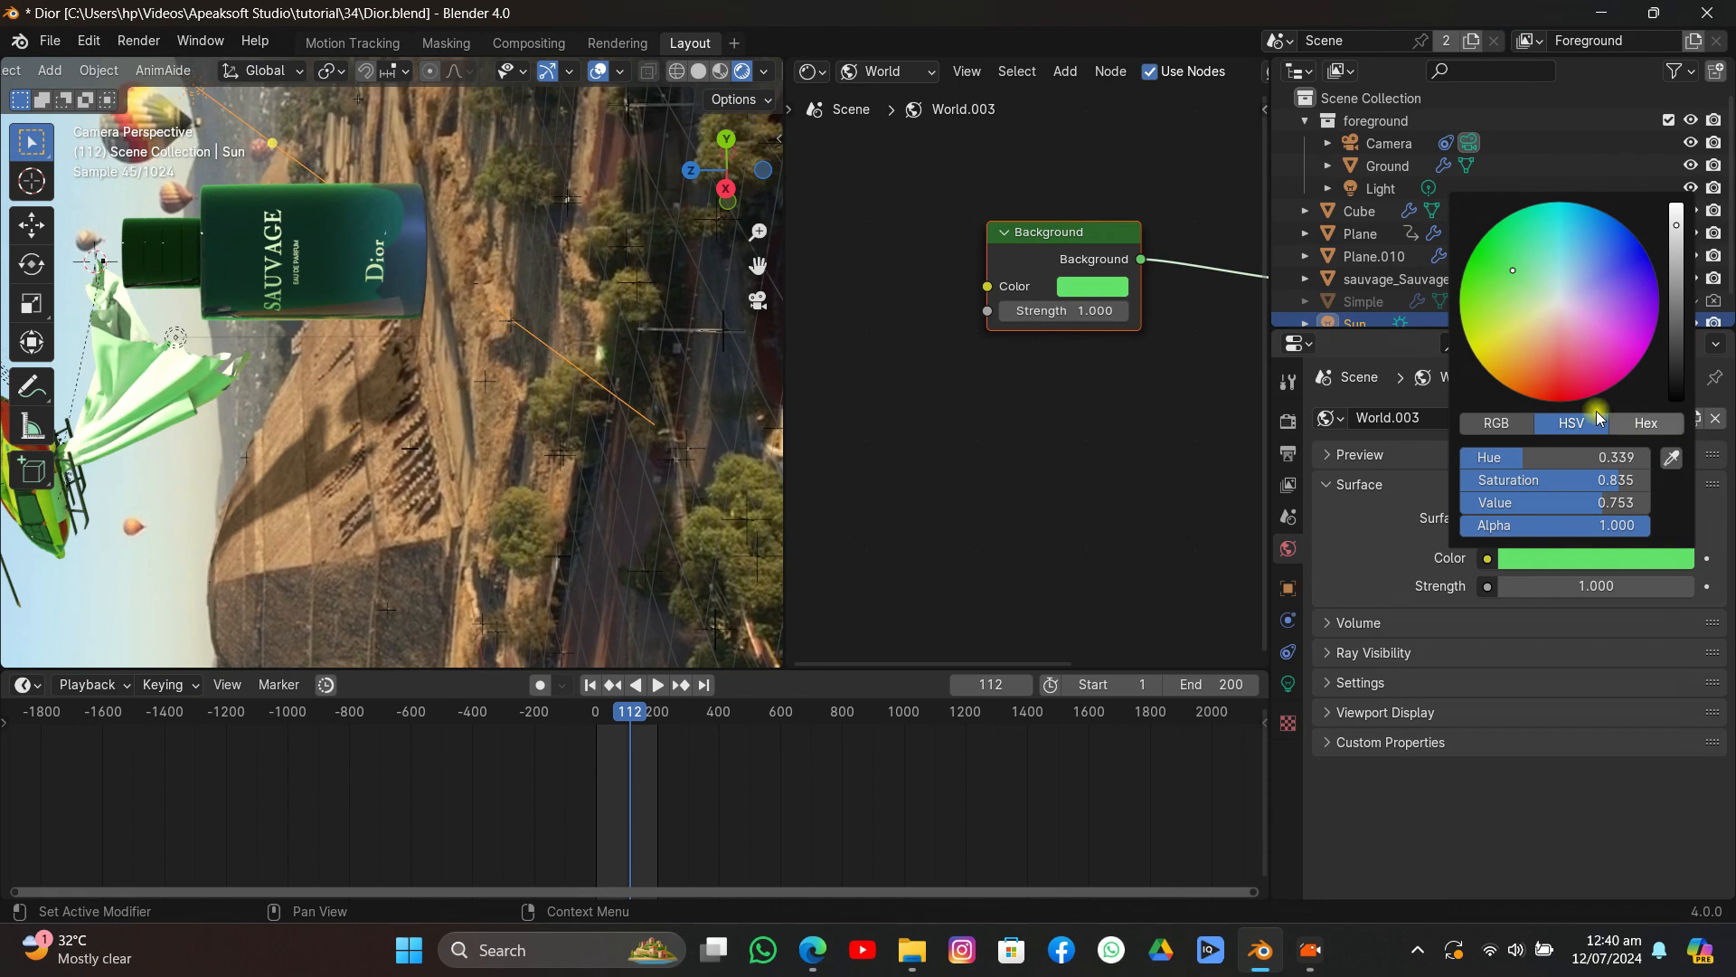
{"action": "left_click", "coordinate": [1599, 560]}
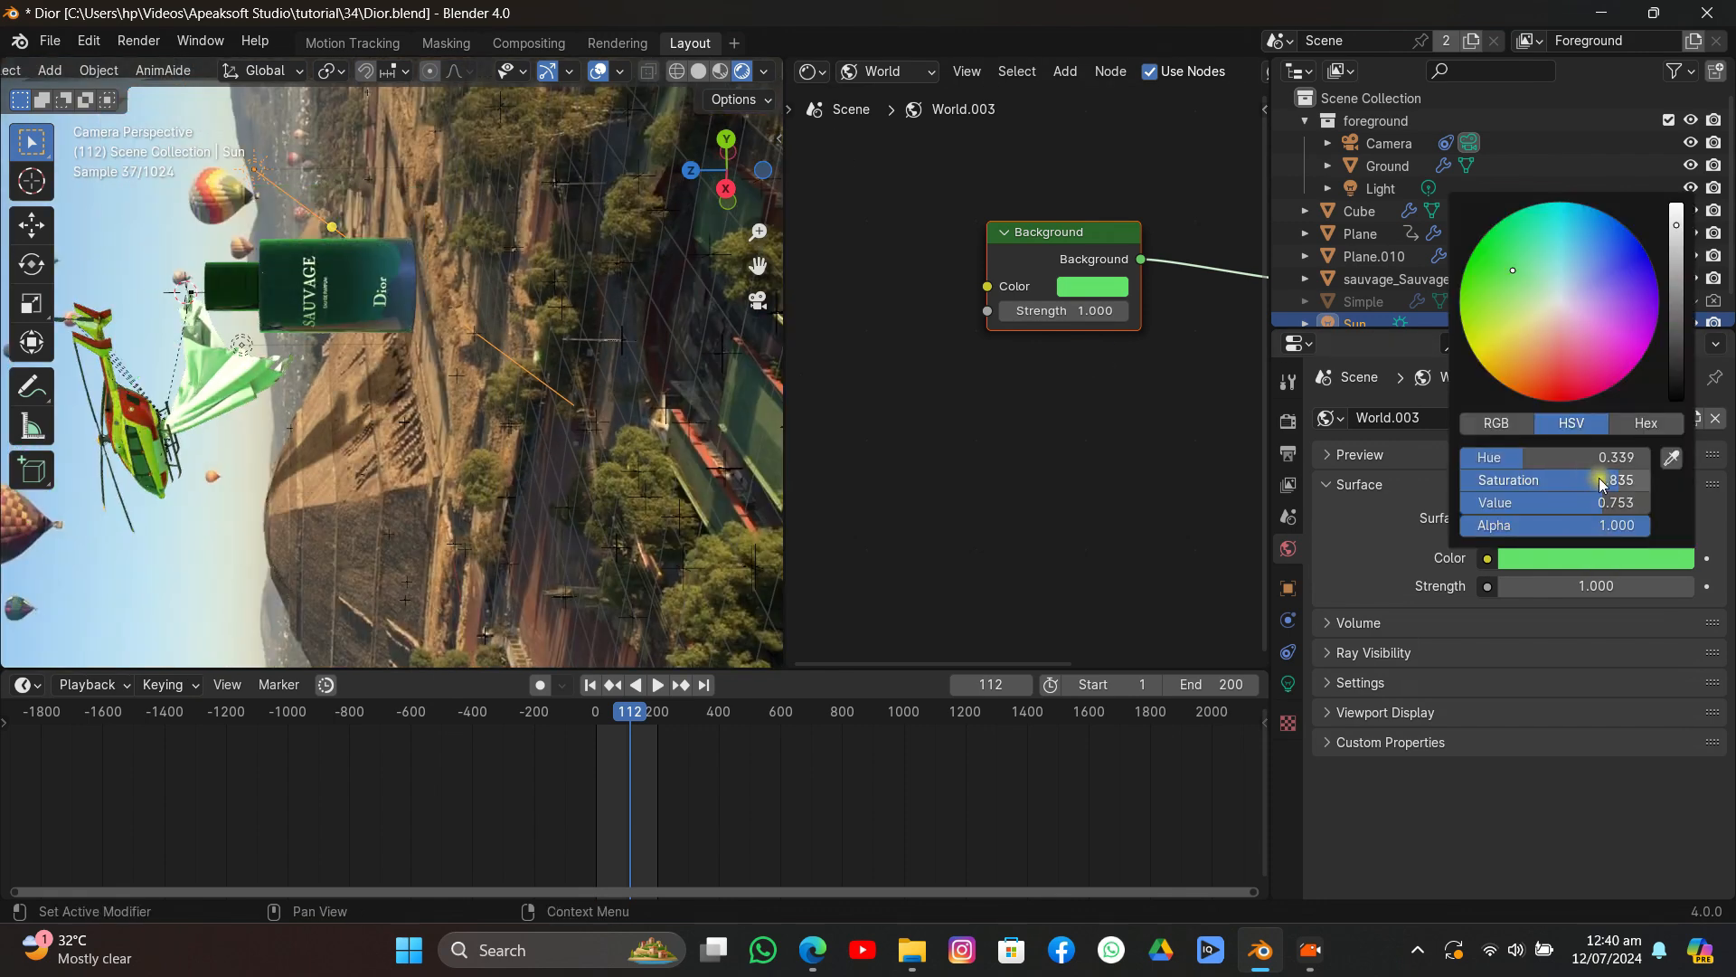
{"action": "left_click_drag", "start_coordinate": [1601, 481], "coordinate": [1449, 481]}
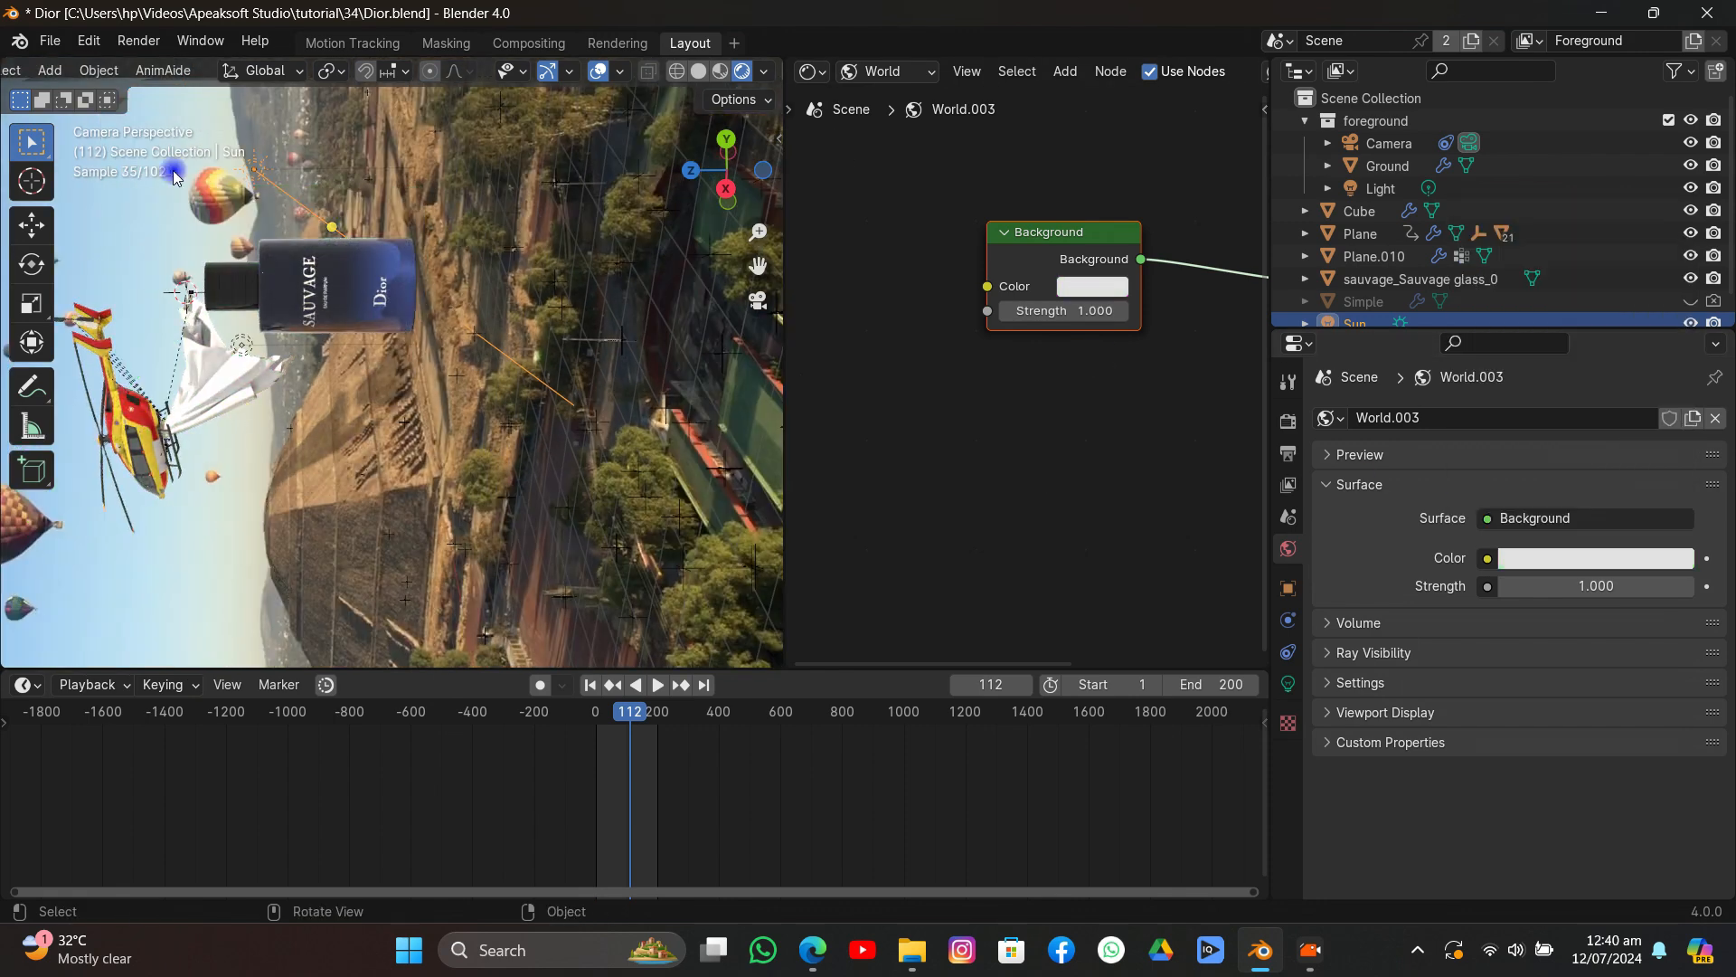
{"action": "left_click", "coordinate": [173, 220]}
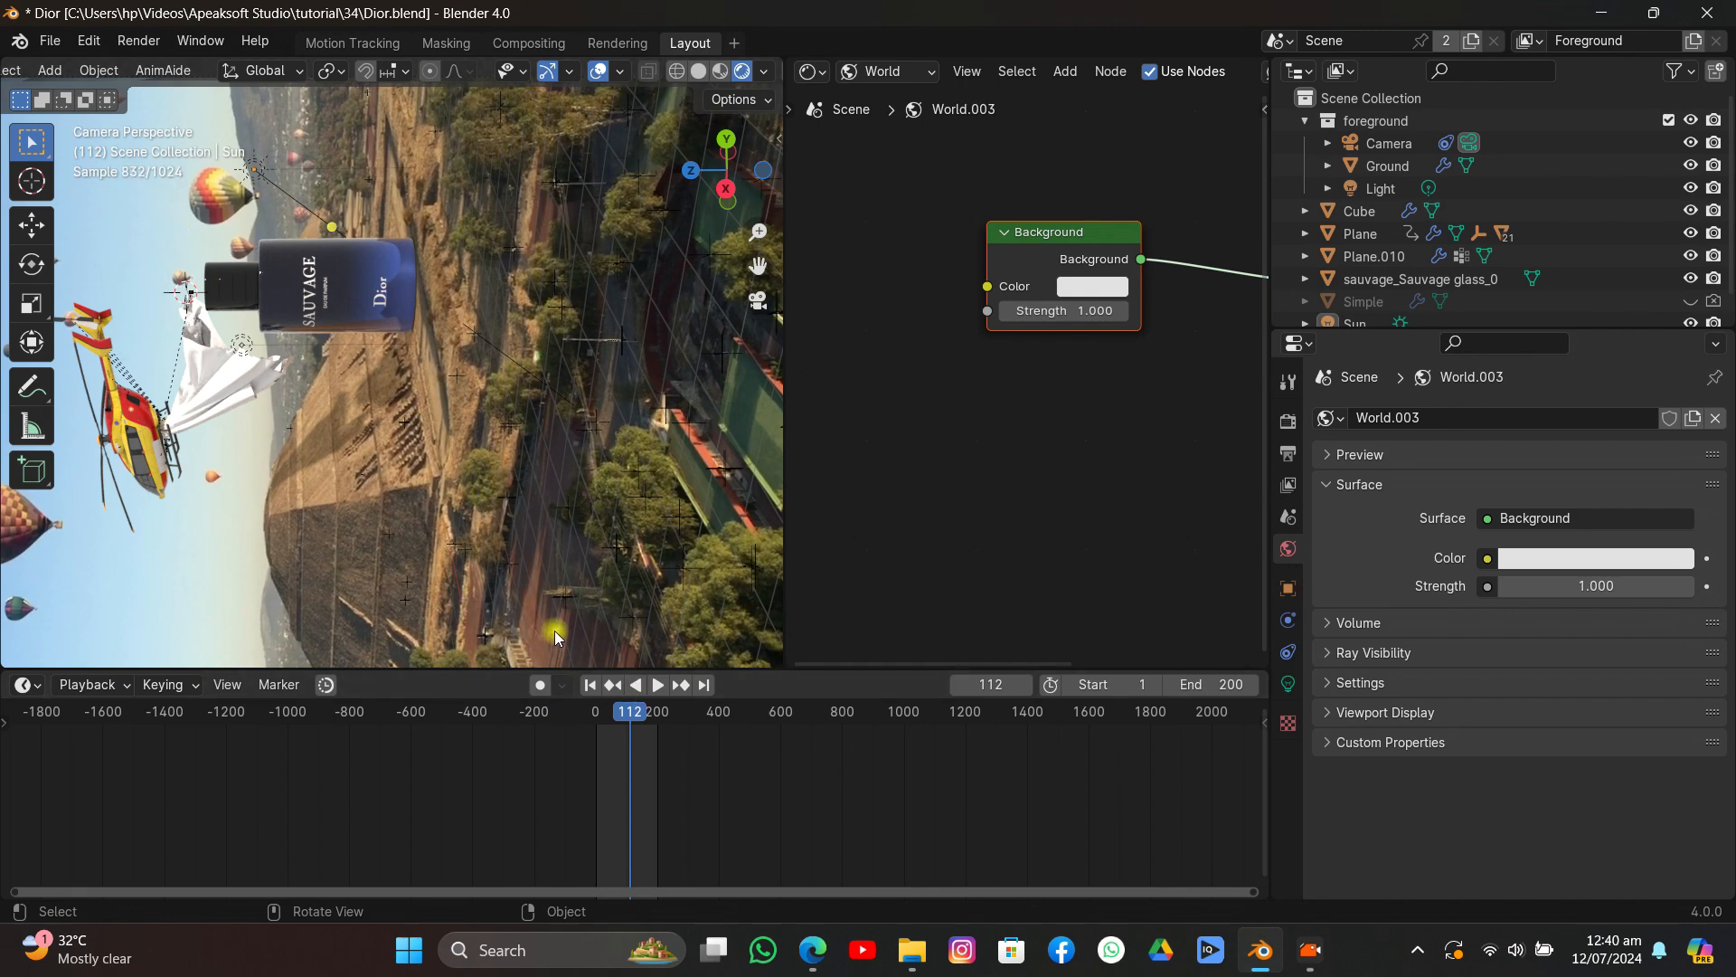
Switch the viewport to solid shading and set the Cycles render's maximum samples to 50.
{"action": "left_click", "coordinate": [698, 70]}
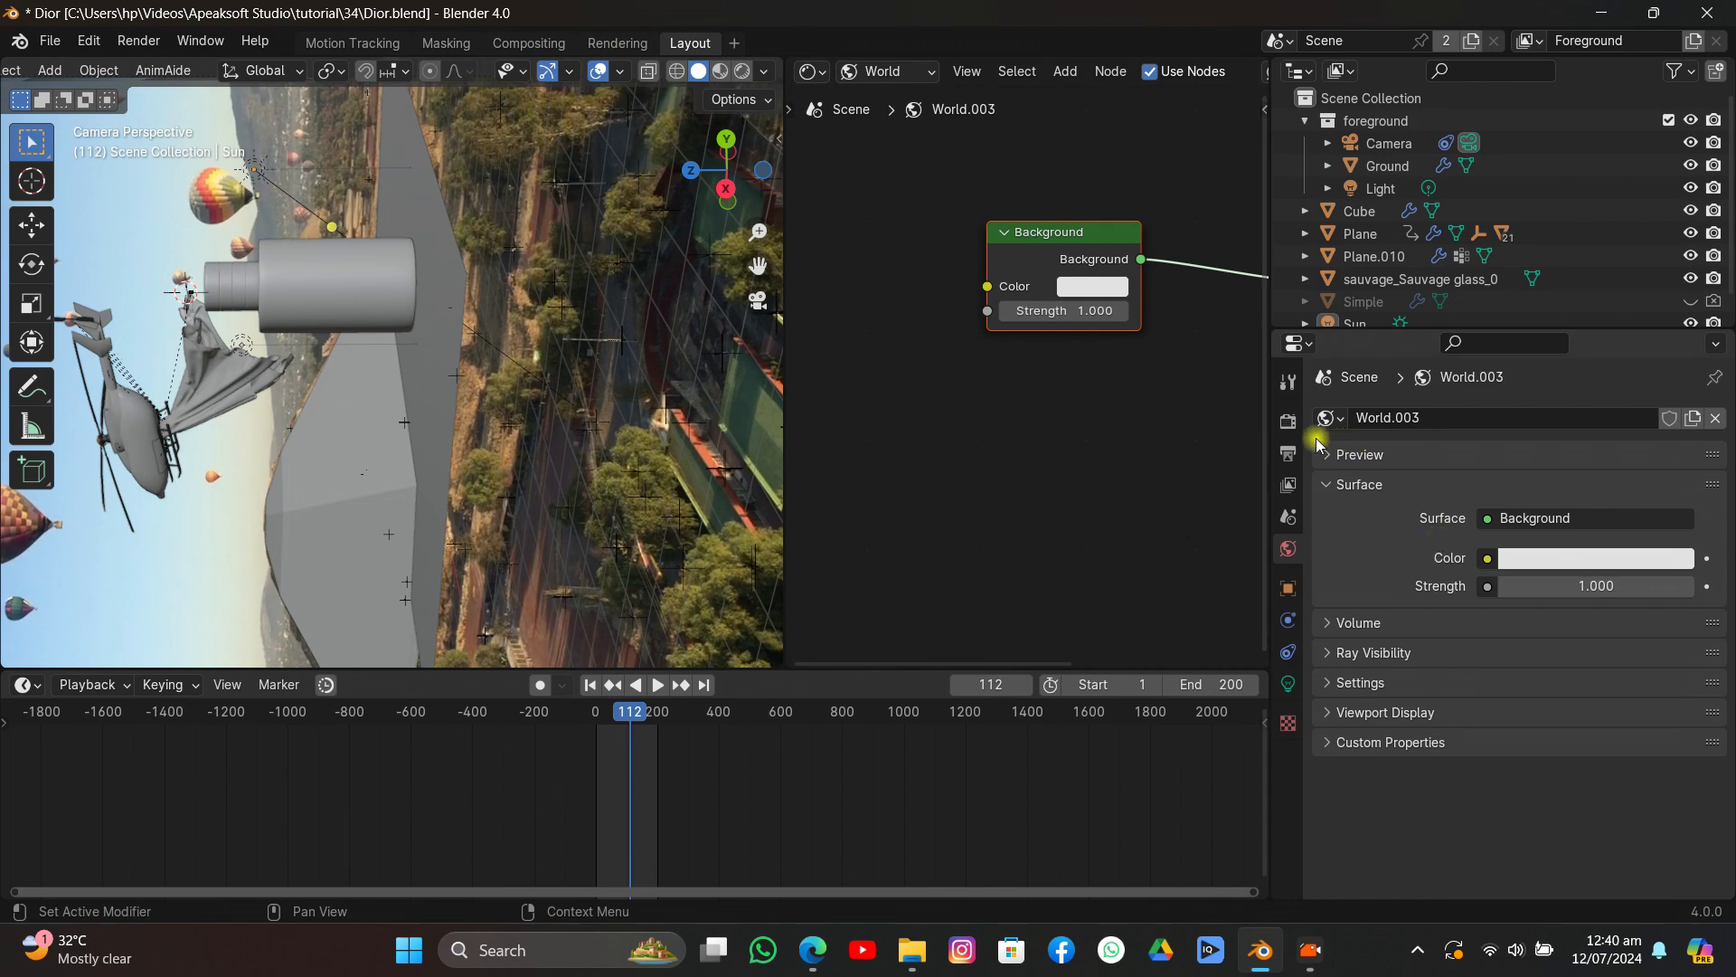
{"action": "left_click", "coordinate": [1287, 421]}
{"action": "scroll", "coordinate": [1420, 633], "scroll_direction": "down", "scroll_amount": 8}
{"action": "left_click", "coordinate": [1571, 409]}
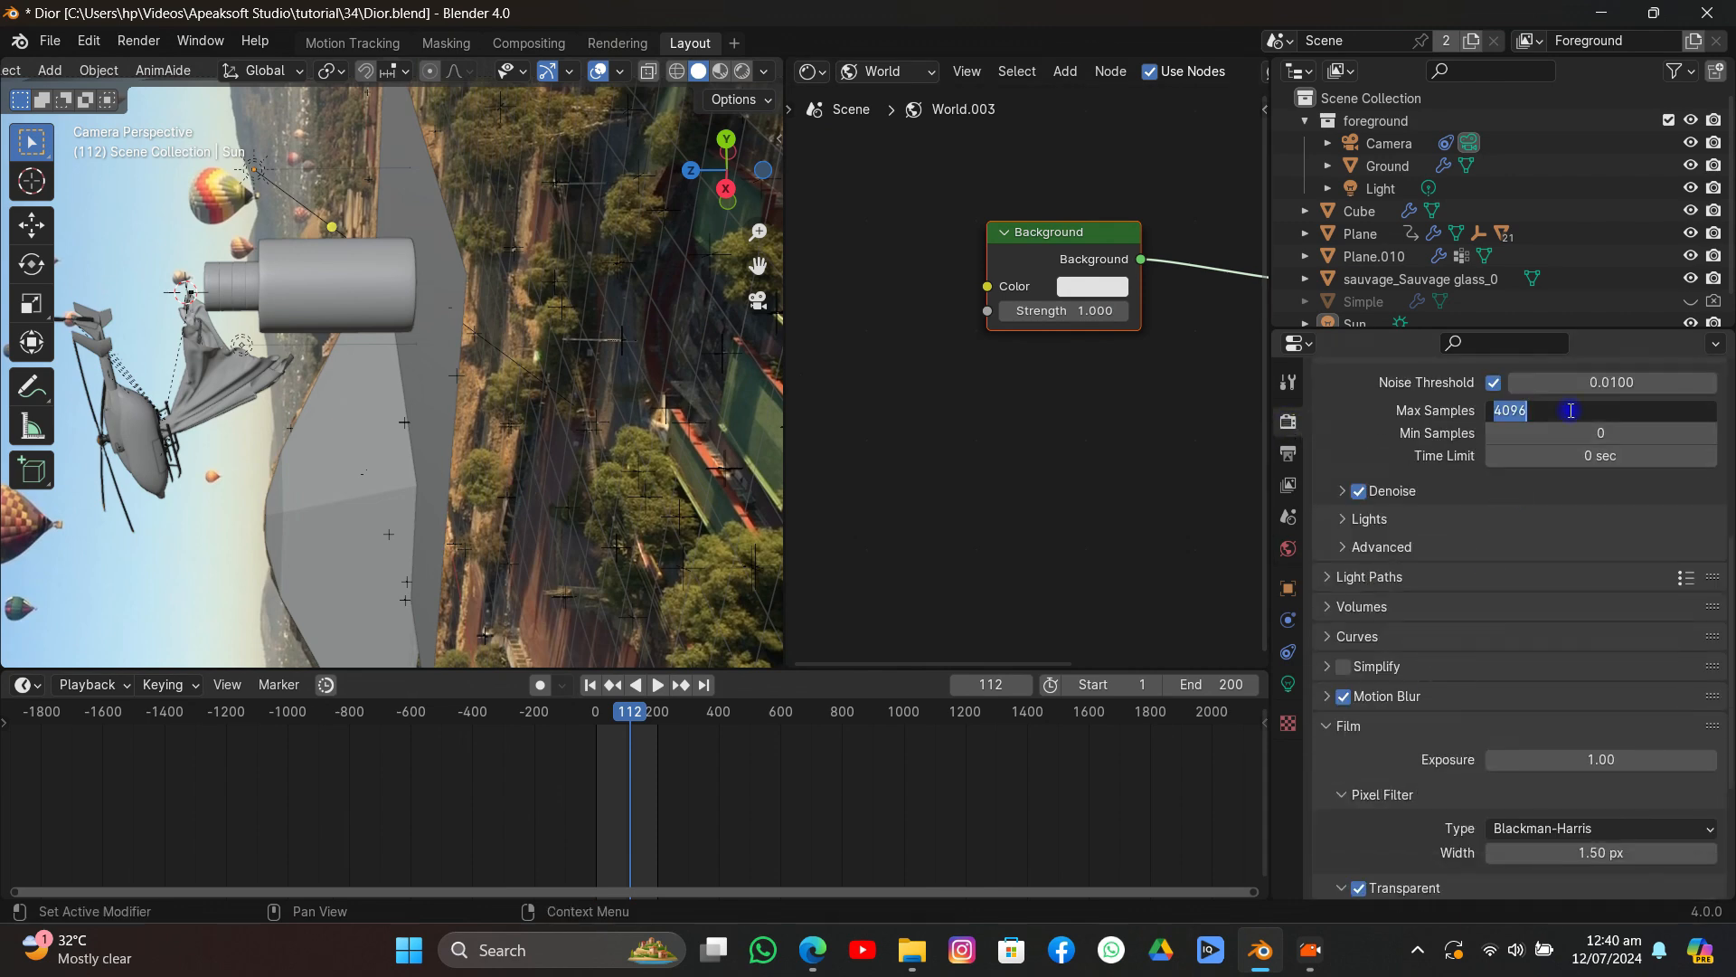
{"action": "type", "text": "50"}
{"action": "key", "text": "Return"}
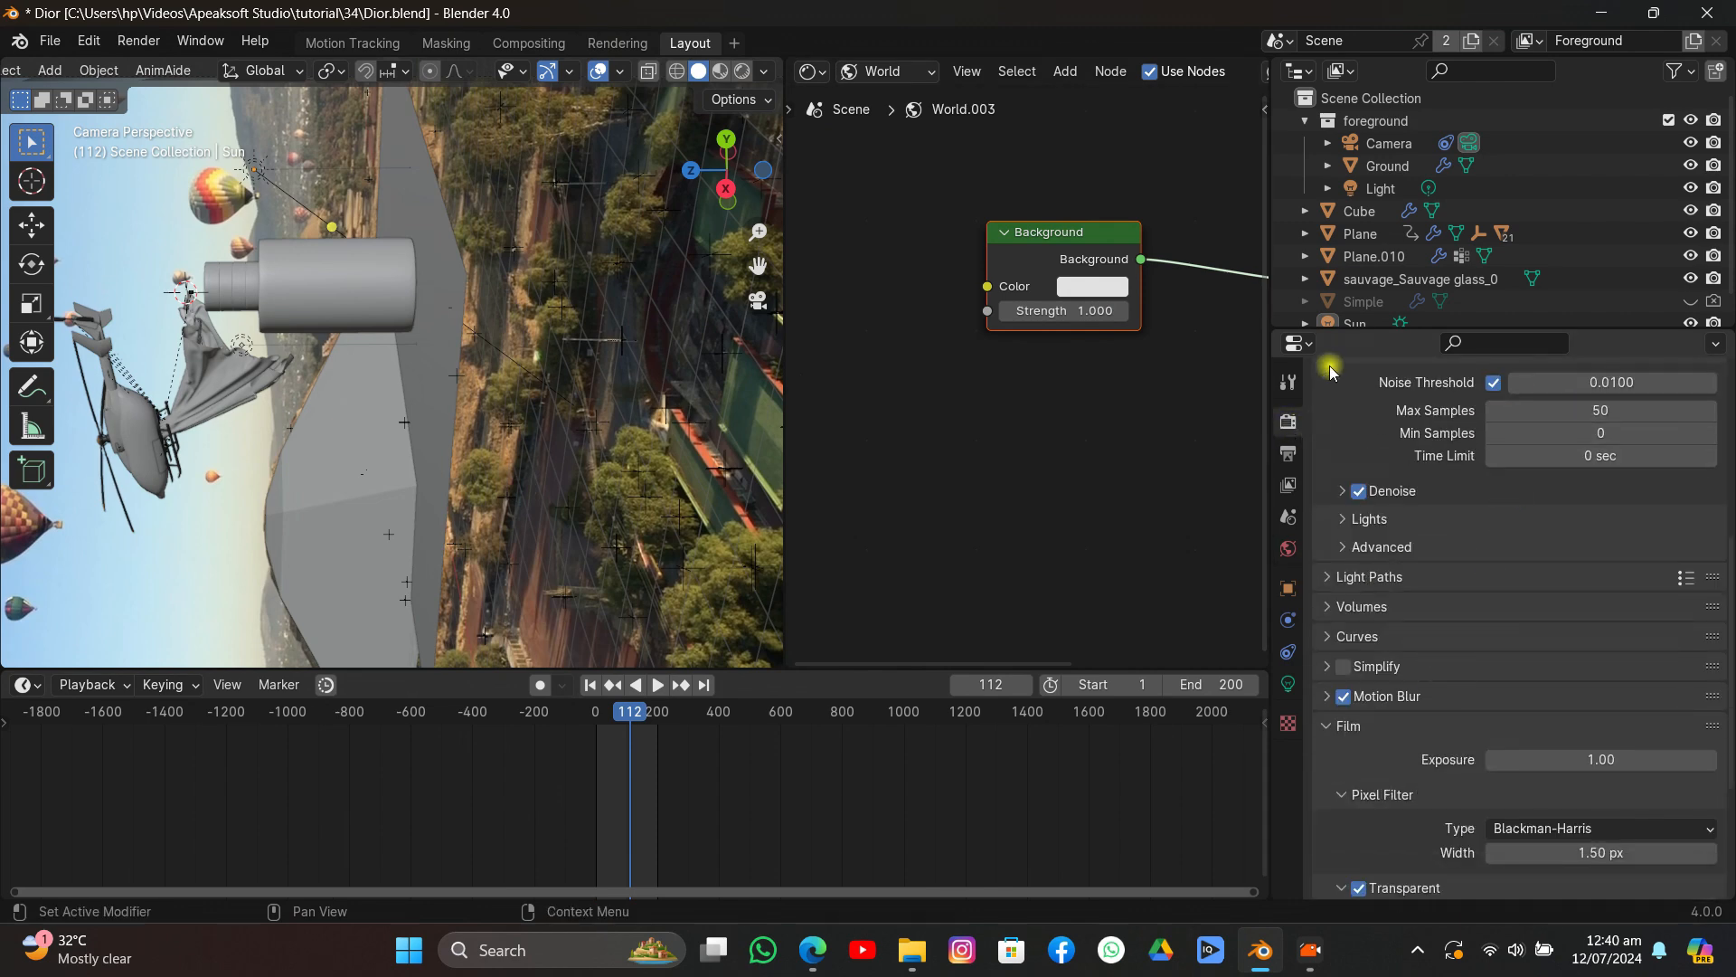
Review the available file formats in the render output settings, keeping PNG.
{"action": "left_click", "coordinate": [1288, 452]}
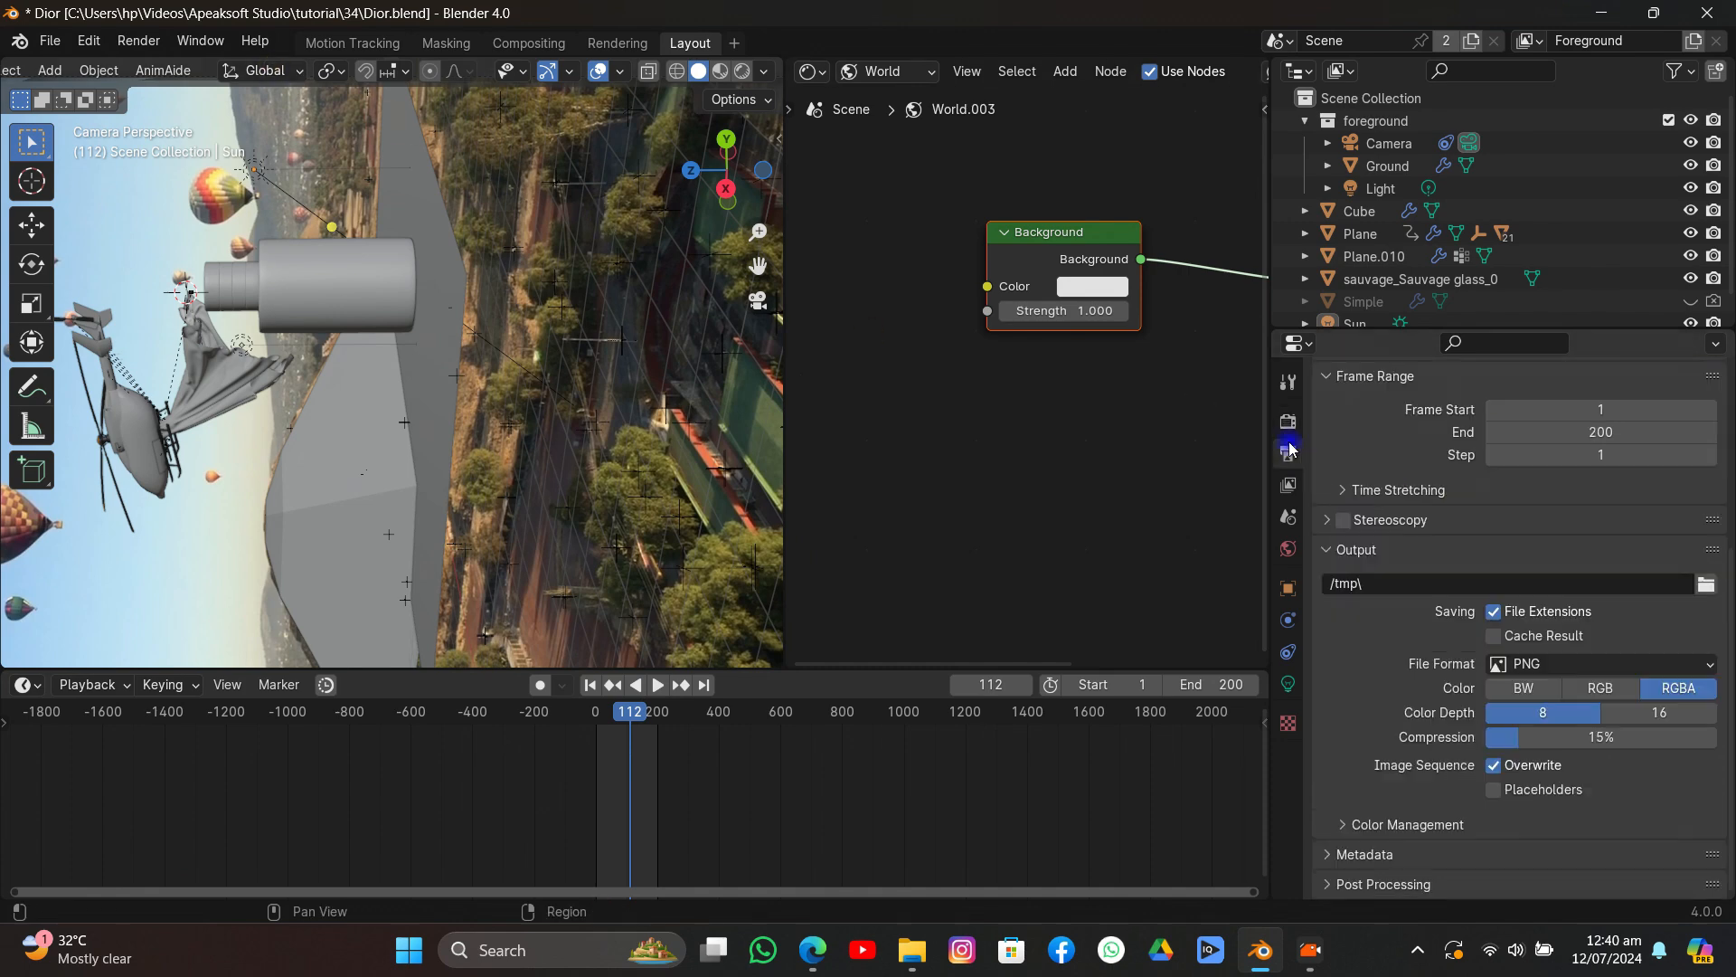
{"action": "left_click", "coordinate": [1573, 665]}
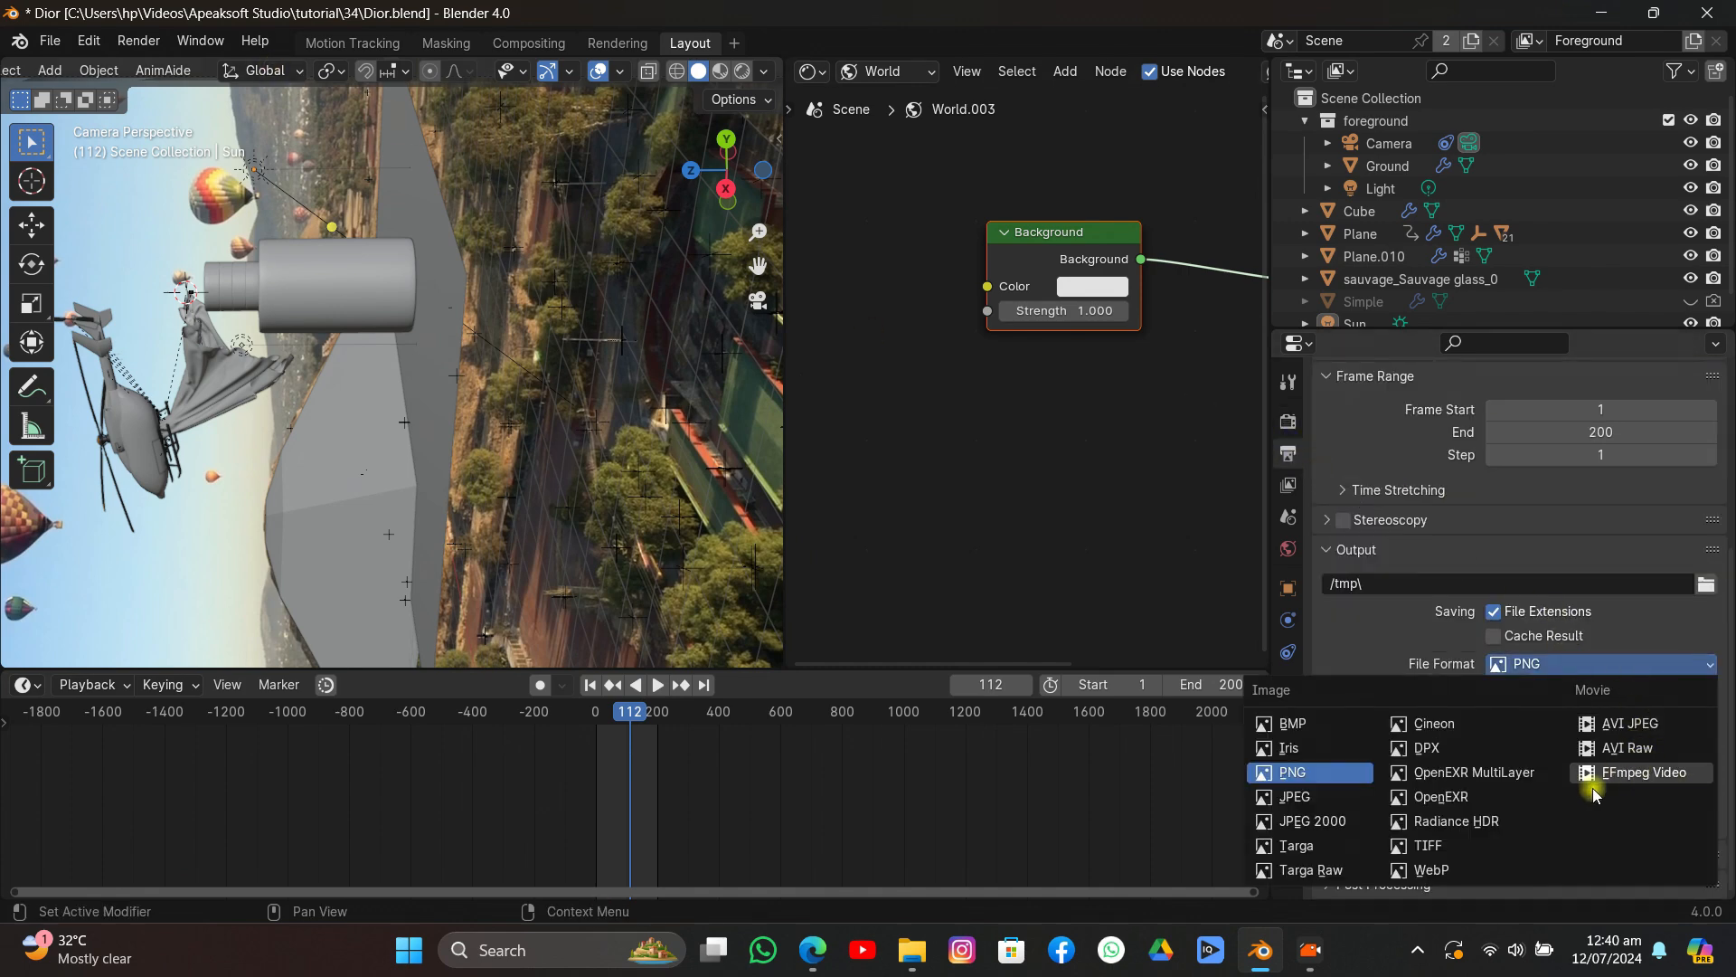
{"action": "left_click", "coordinate": [1654, 671]}
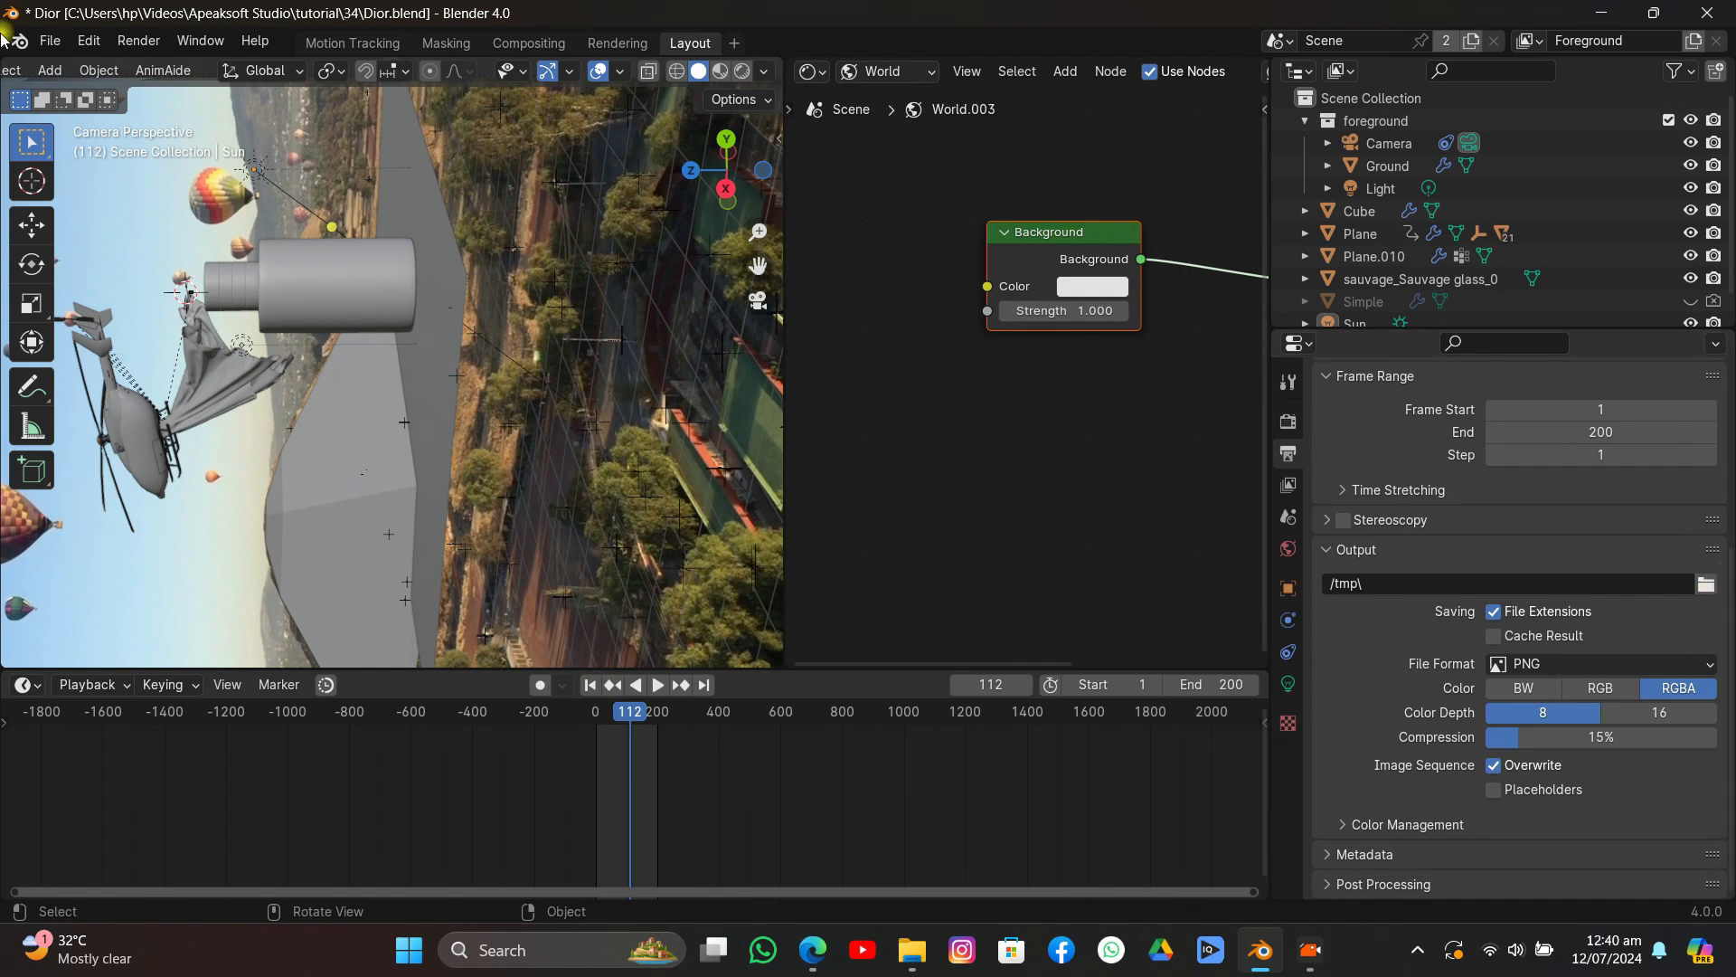
Clear the old compositing setup, deleting every node except the Composite and Viewer outputs.
{"action": "left_click", "coordinate": [528, 44]}
{"action": "scroll", "coordinate": [584, 356], "scroll_direction": "down", "scroll_amount": 9}
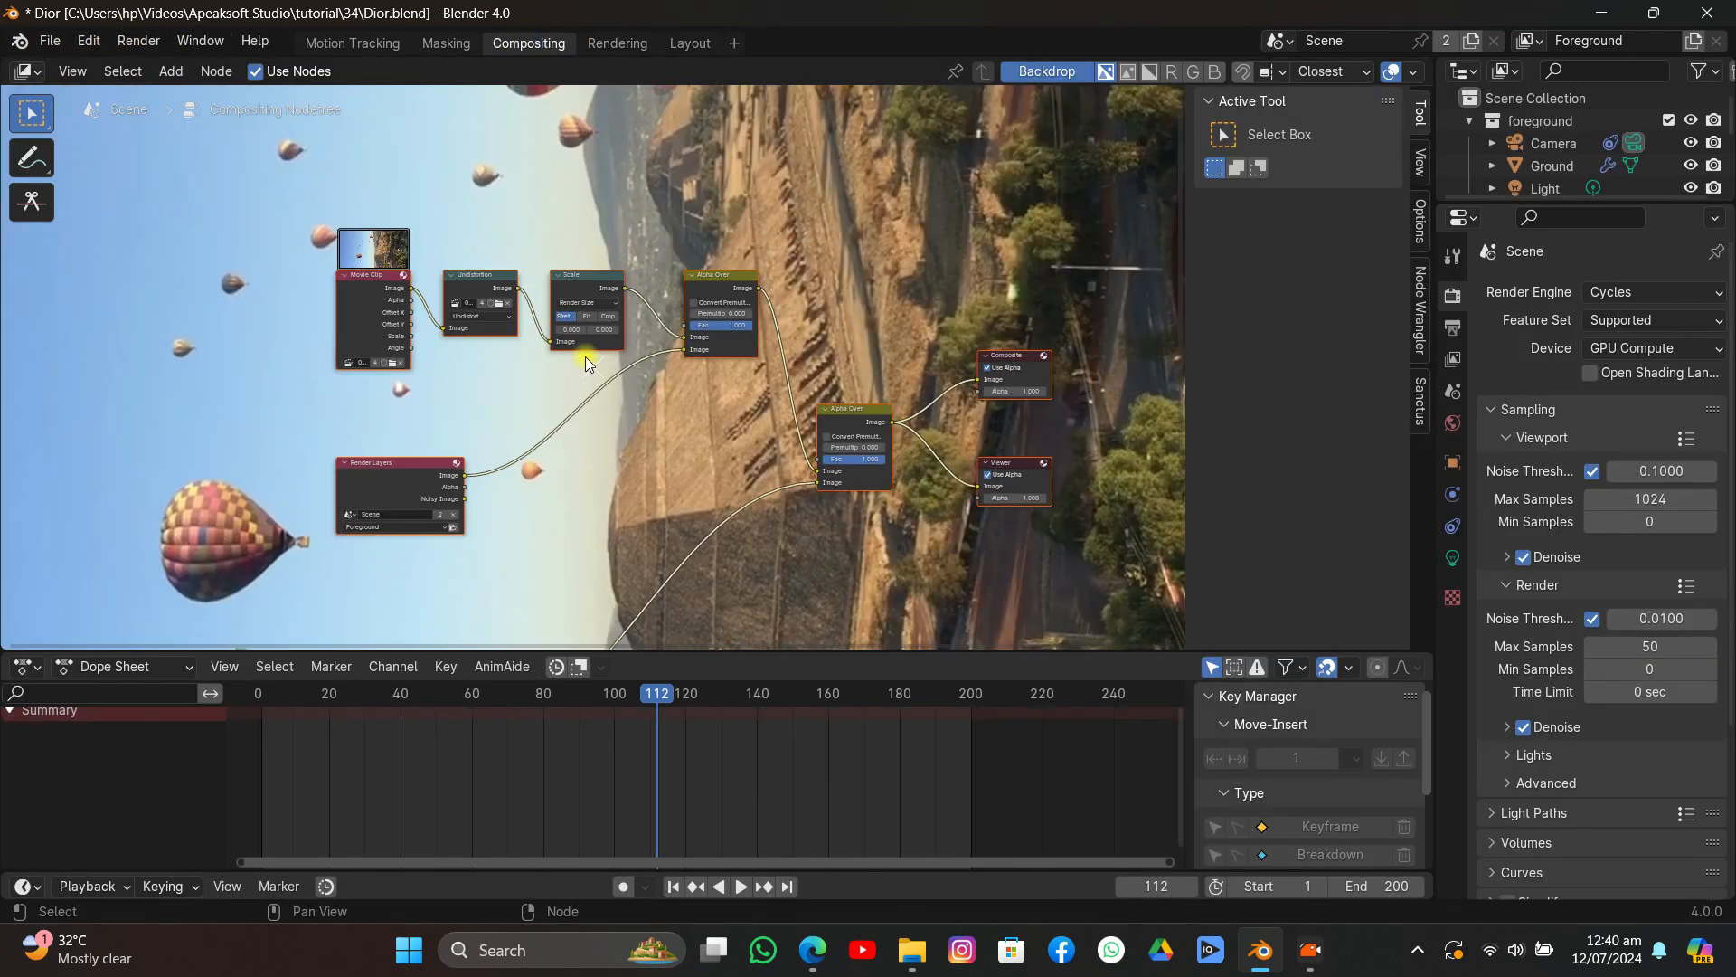
{"action": "middle_click_drag", "start_coordinate": [584, 356], "coordinate": [514, 296]}
{"action": "left_click", "coordinate": [531, 342]}
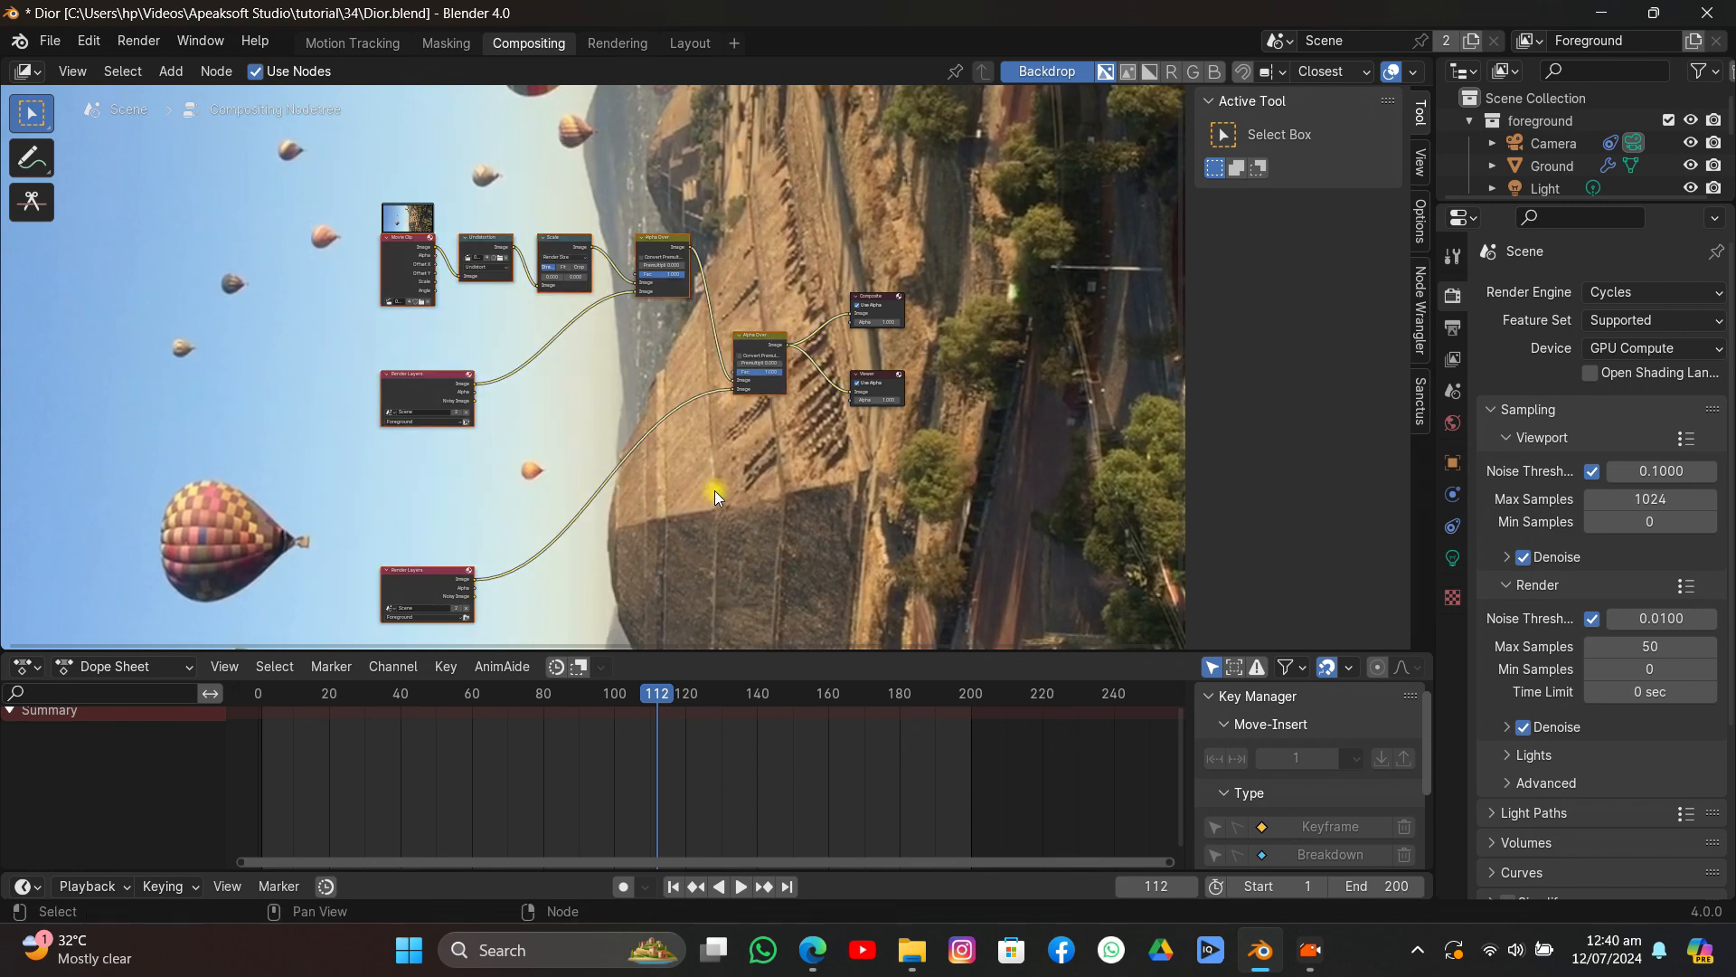
{"action": "key", "text": "x"}
Add a Movie Clip node to the compositor and place a Render Layers node below it.
{"action": "scroll", "coordinate": [669, 380], "scroll_direction": "up", "scroll_amount": 4}
{"action": "key", "text": "shift+a"}
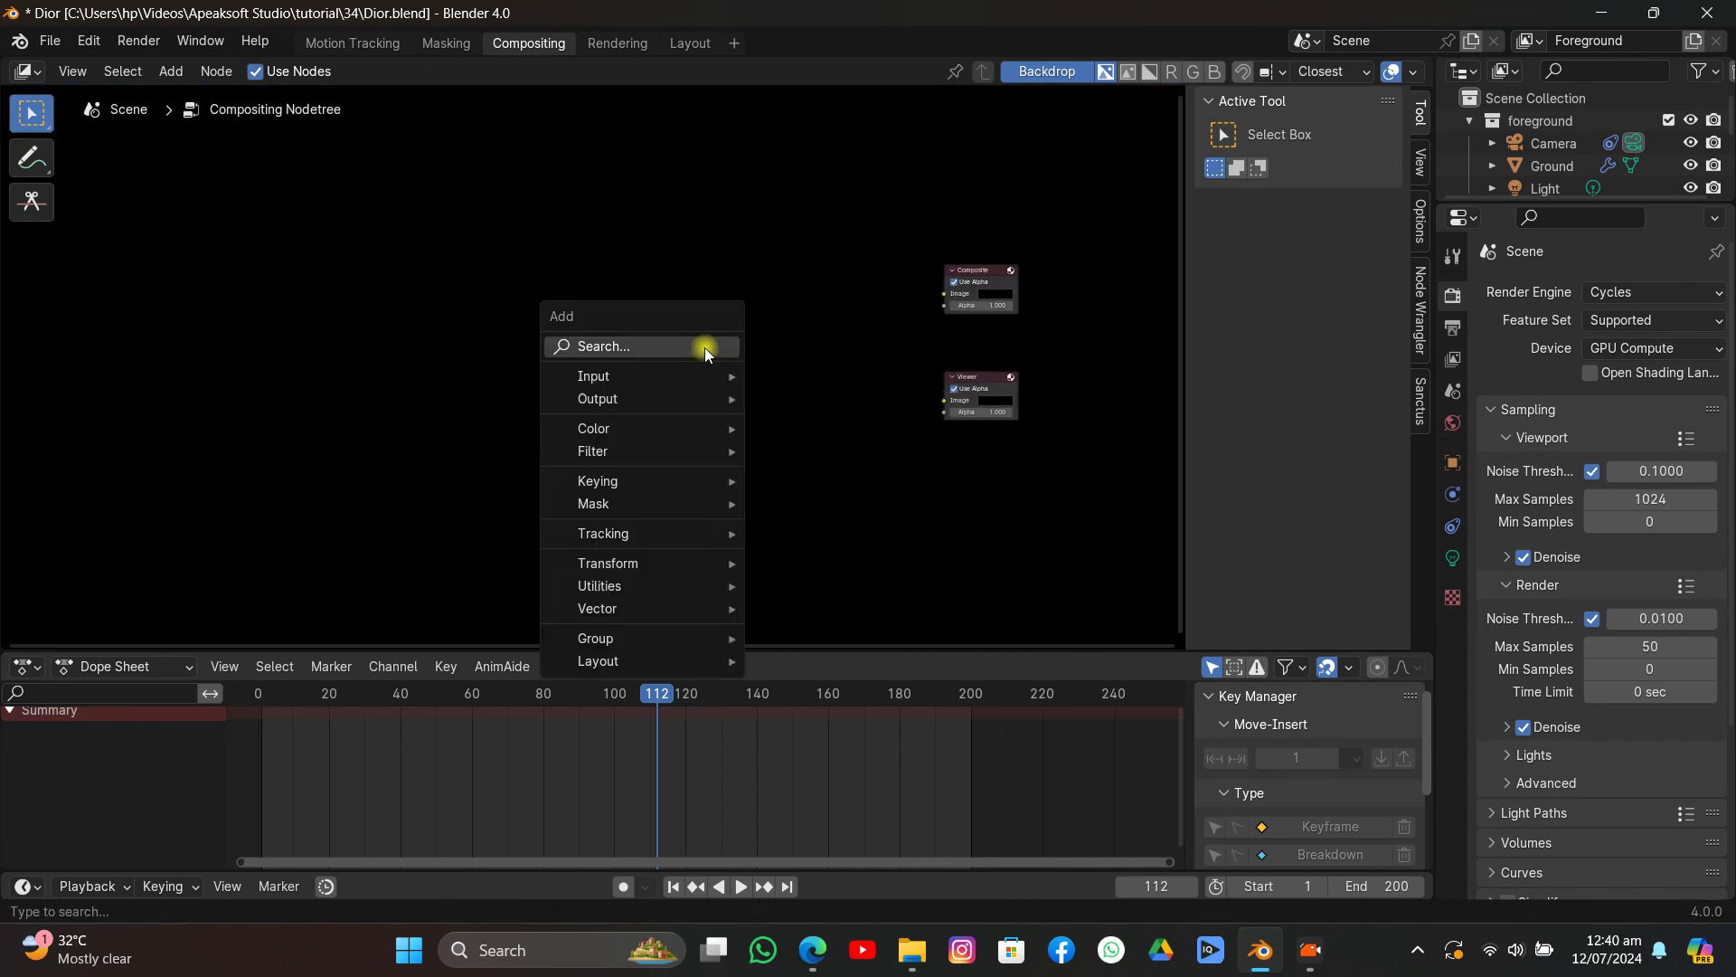
{"action": "mouse_move", "coordinate": [651, 376]}
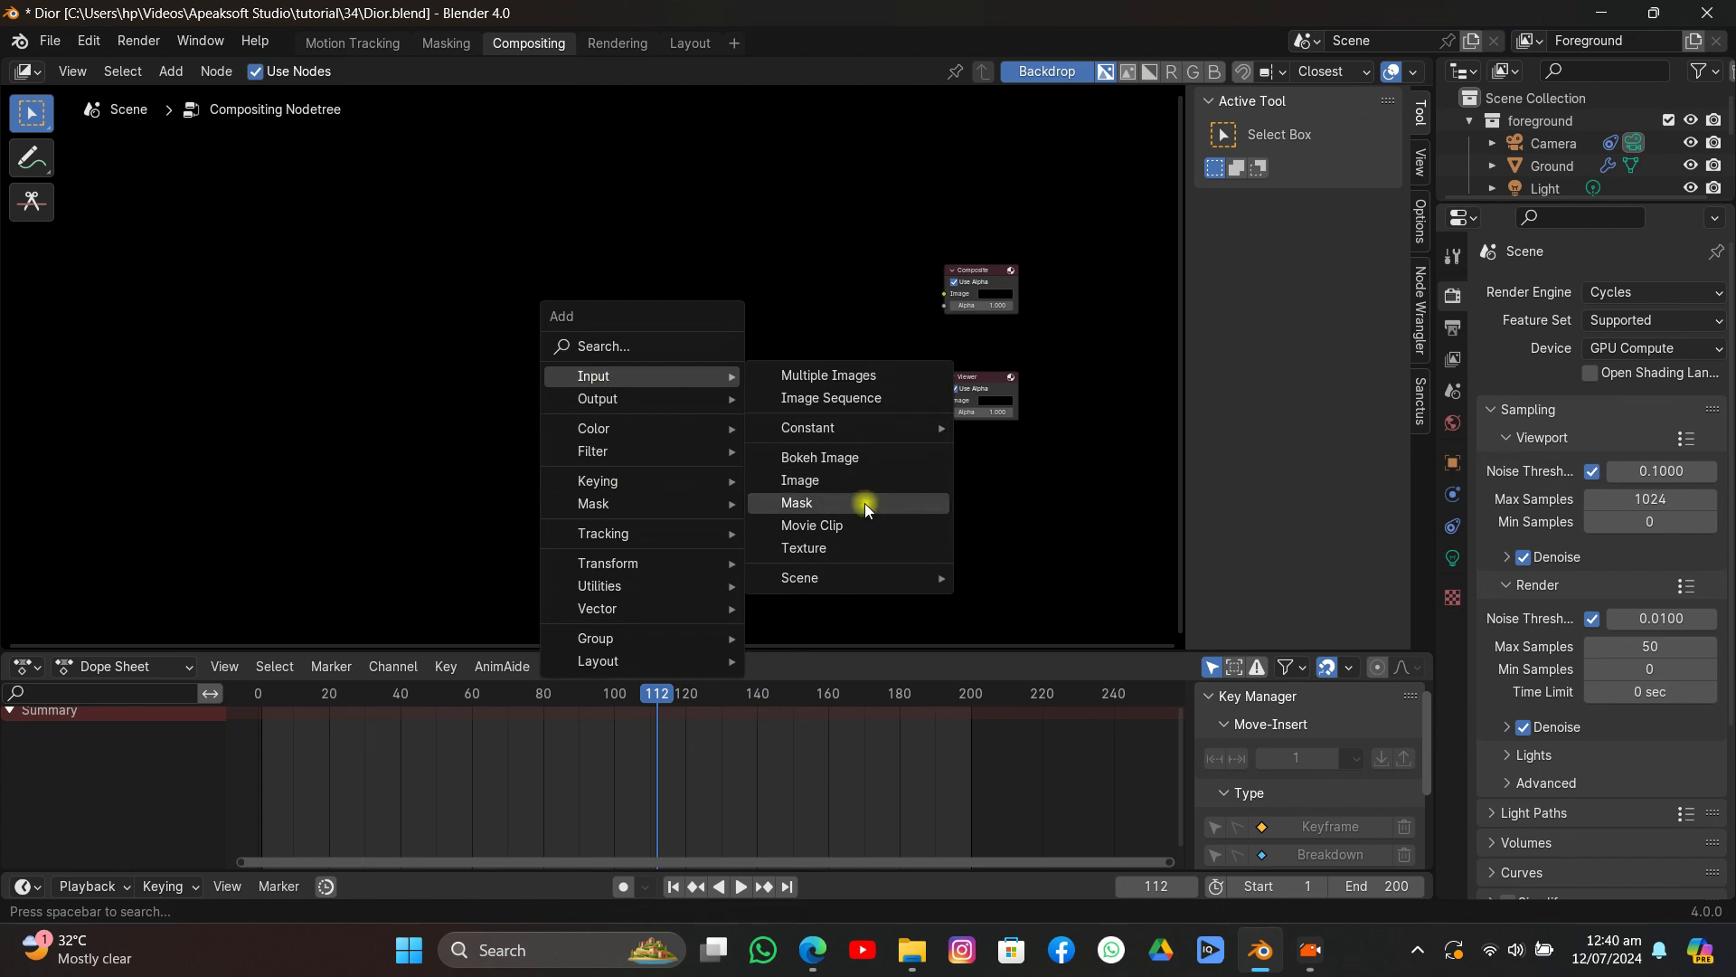
{"action": "left_click", "coordinate": [812, 526]}
{"action": "left_click", "coordinate": [535, 201]}
{"action": "key", "text": "shift+a"}
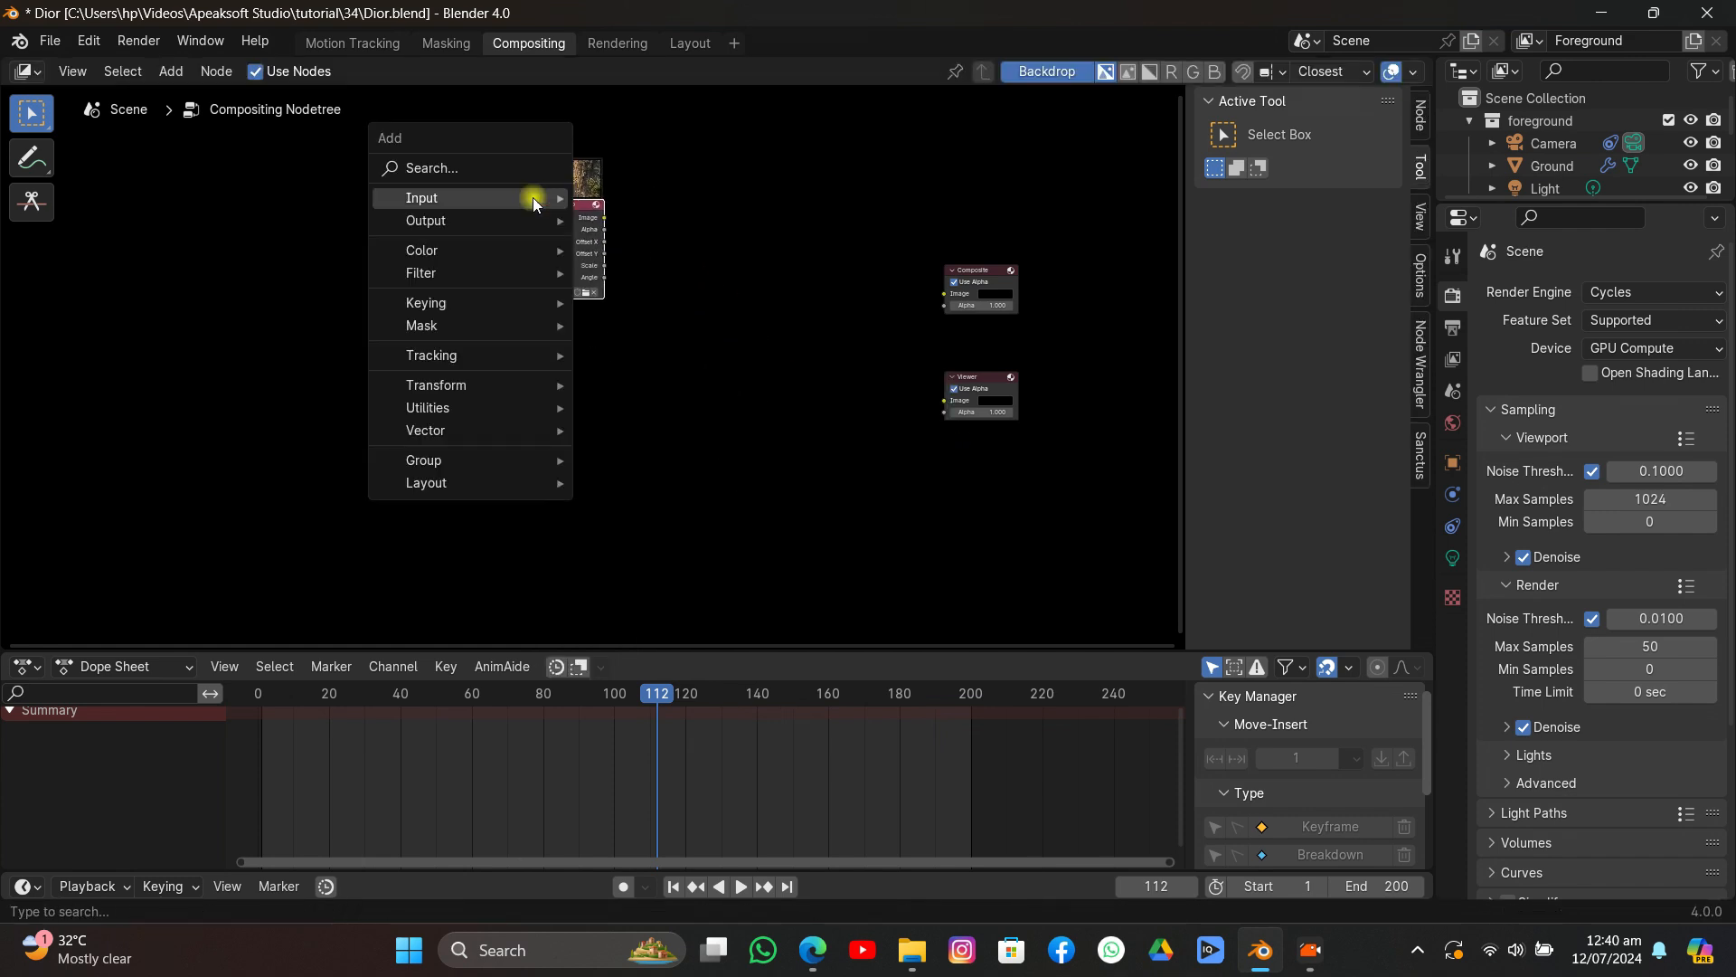
{"action": "type", "text": "re"}
{"action": "left_click", "coordinate": [620, 237]}
{"action": "left_click", "coordinate": [512, 359]}
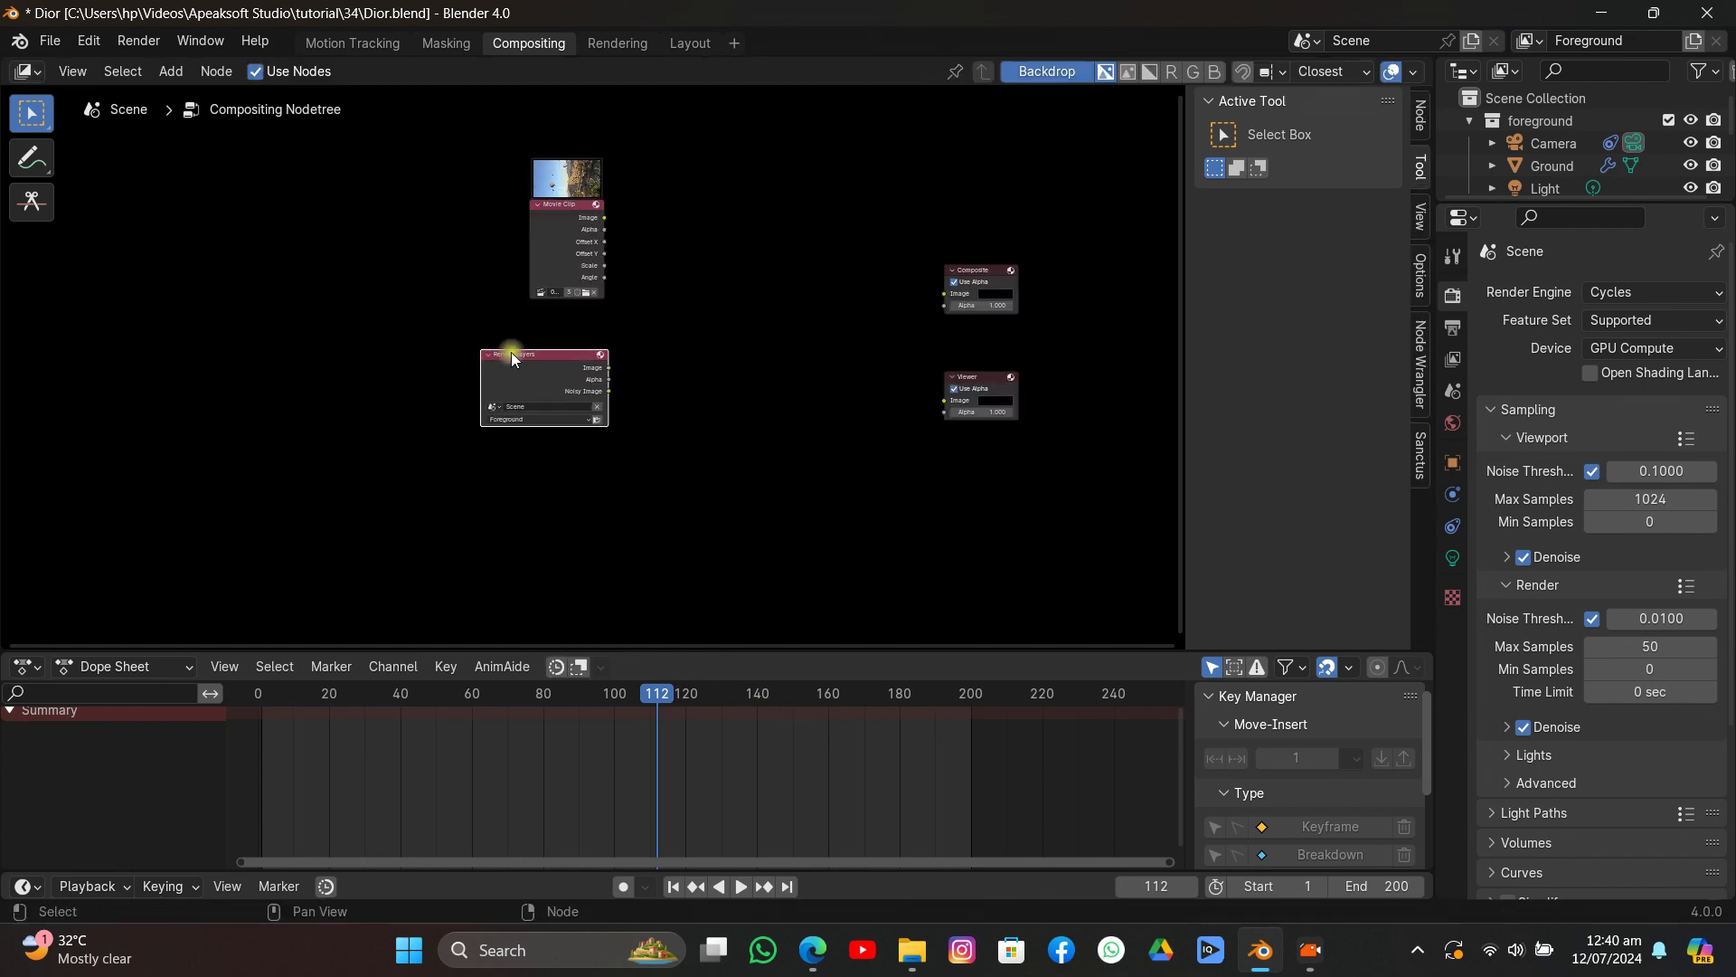
Add an Alpha Over node between the input nodes and the Composite and Viewer nodes.
{"action": "key", "text": "shift+a"}
{"action": "type", "text": "al"}
{"action": "key", "text": "Return"}
{"action": "left_click", "coordinate": [716, 260]}
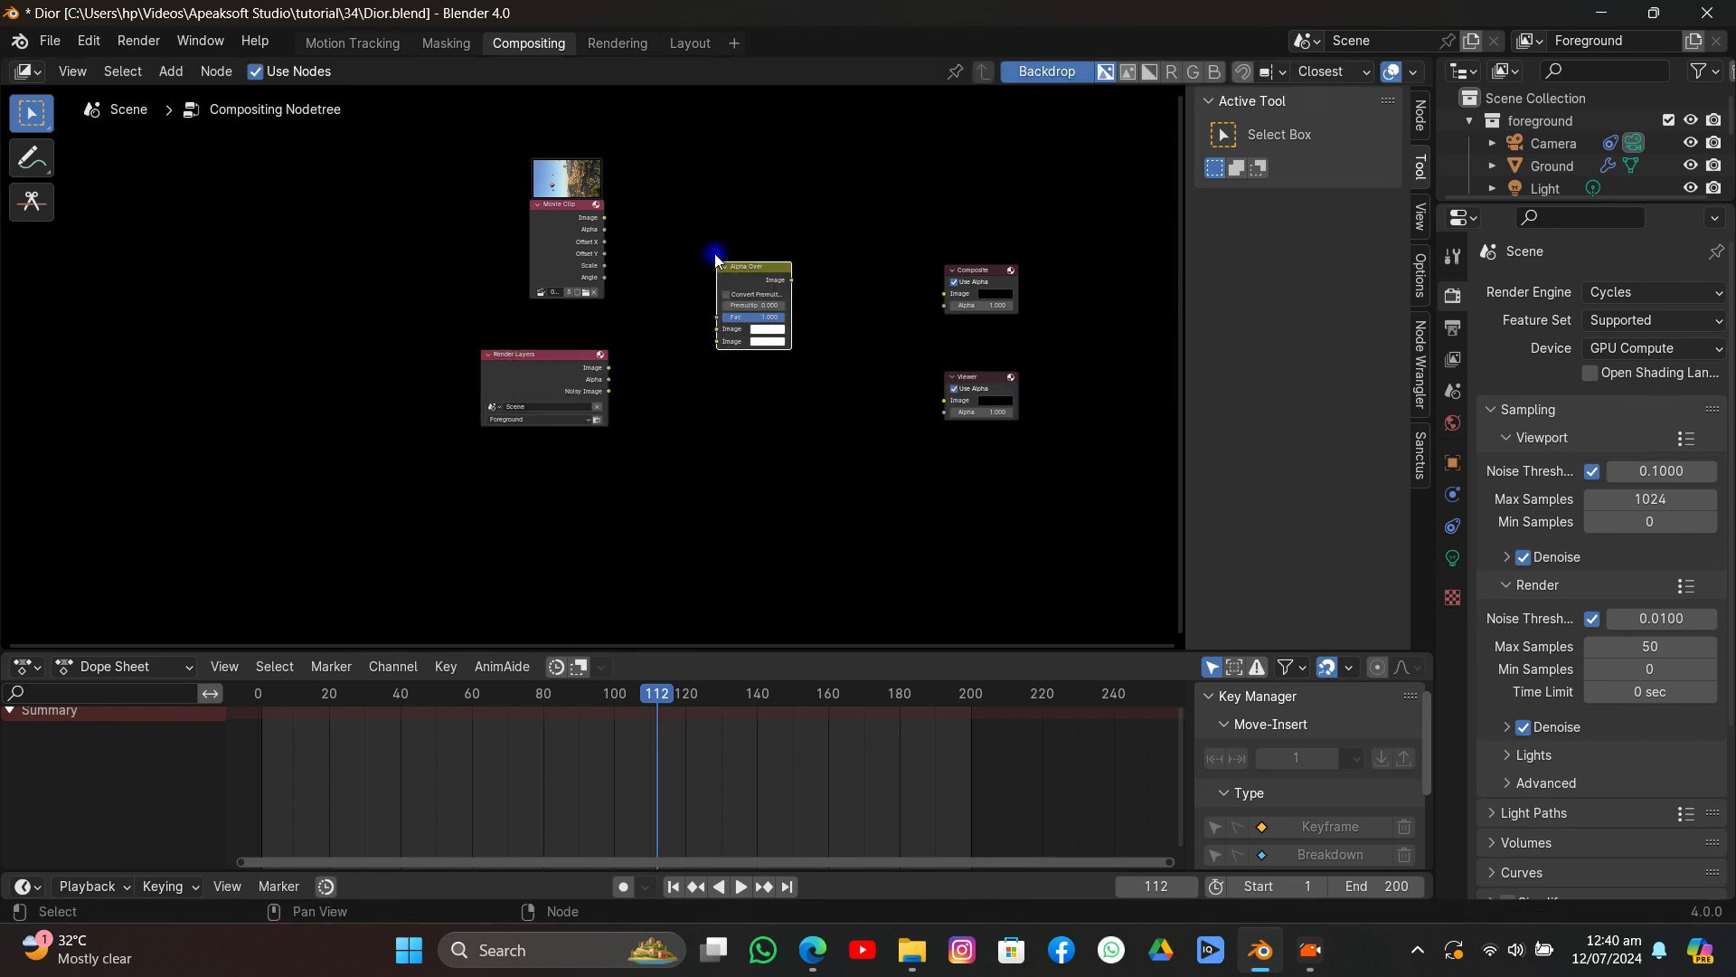
Link the Movie Clip and Render Layers images into Alpha Over's first and second inputs, and its output to Composite and Viewer.
{"action": "scroll", "coordinate": [716, 260], "scroll_direction": "up", "scroll_amount": 2}
{"action": "left_click_drag", "start_coordinate": [566, 157], "coordinate": [776, 311]}
{"action": "left_click_drag", "start_coordinate": [616, 368], "coordinate": [776, 329]}
{"action": "left_click_drag", "start_coordinate": [886, 238], "coordinate": [1111, 416]}
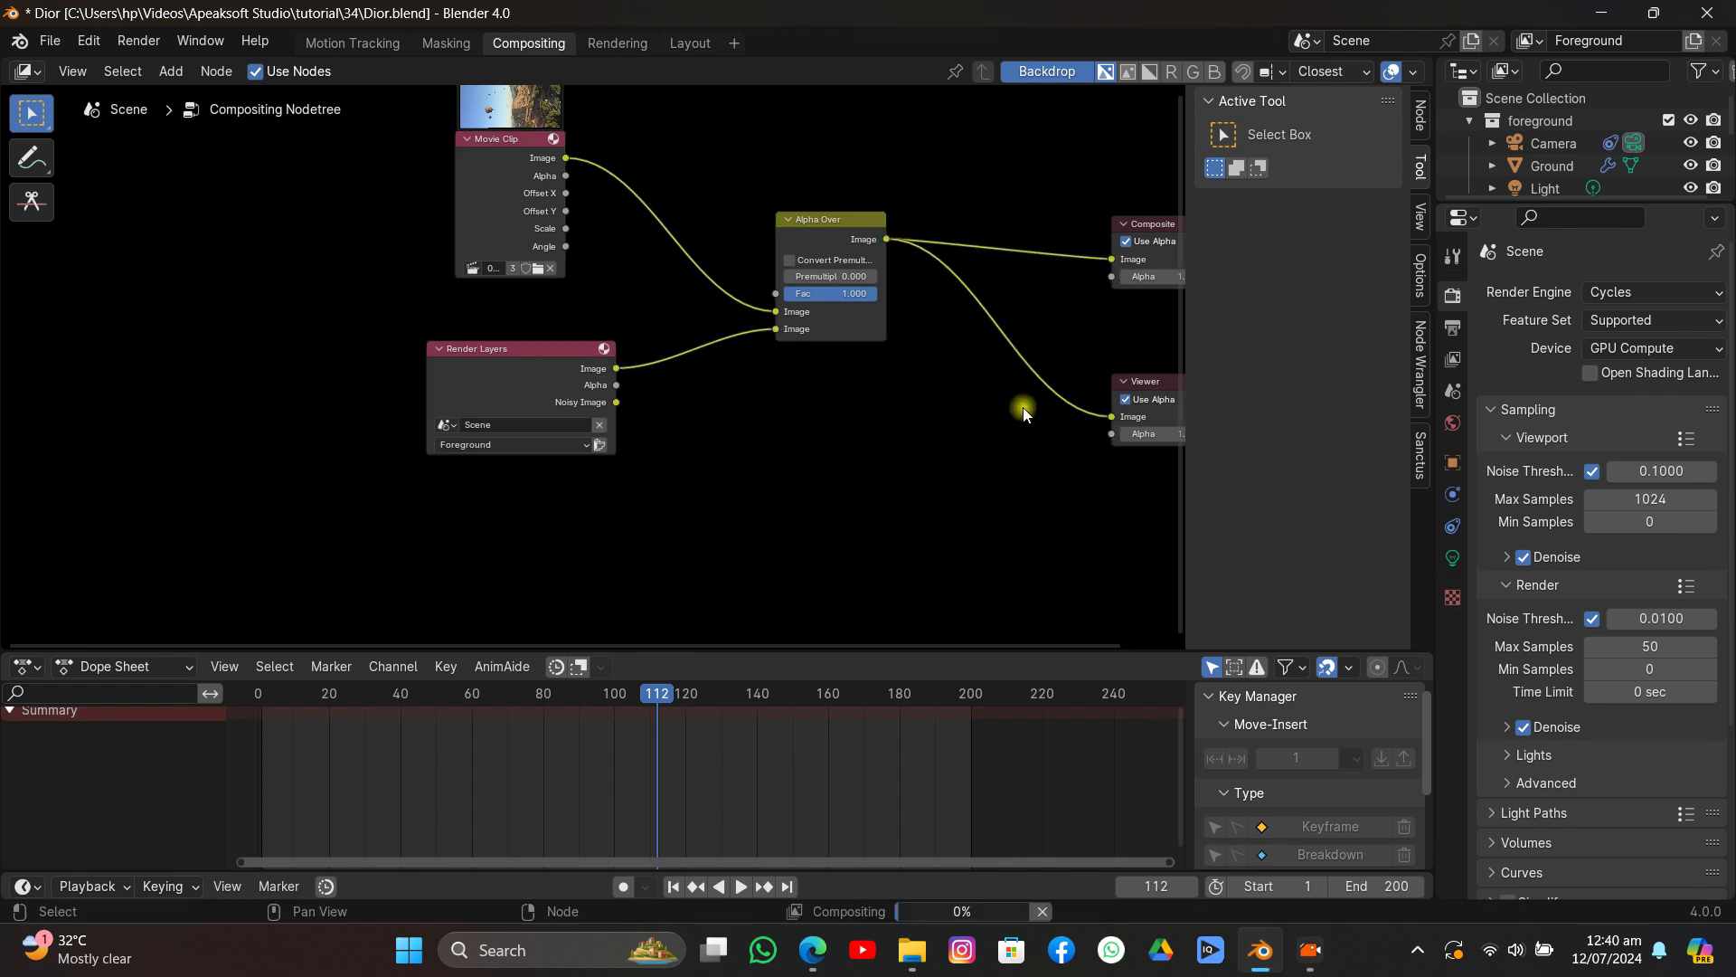
Render frame 112 as a still image through the new compositing setup.
{"action": "left_click", "coordinate": [138, 41]}
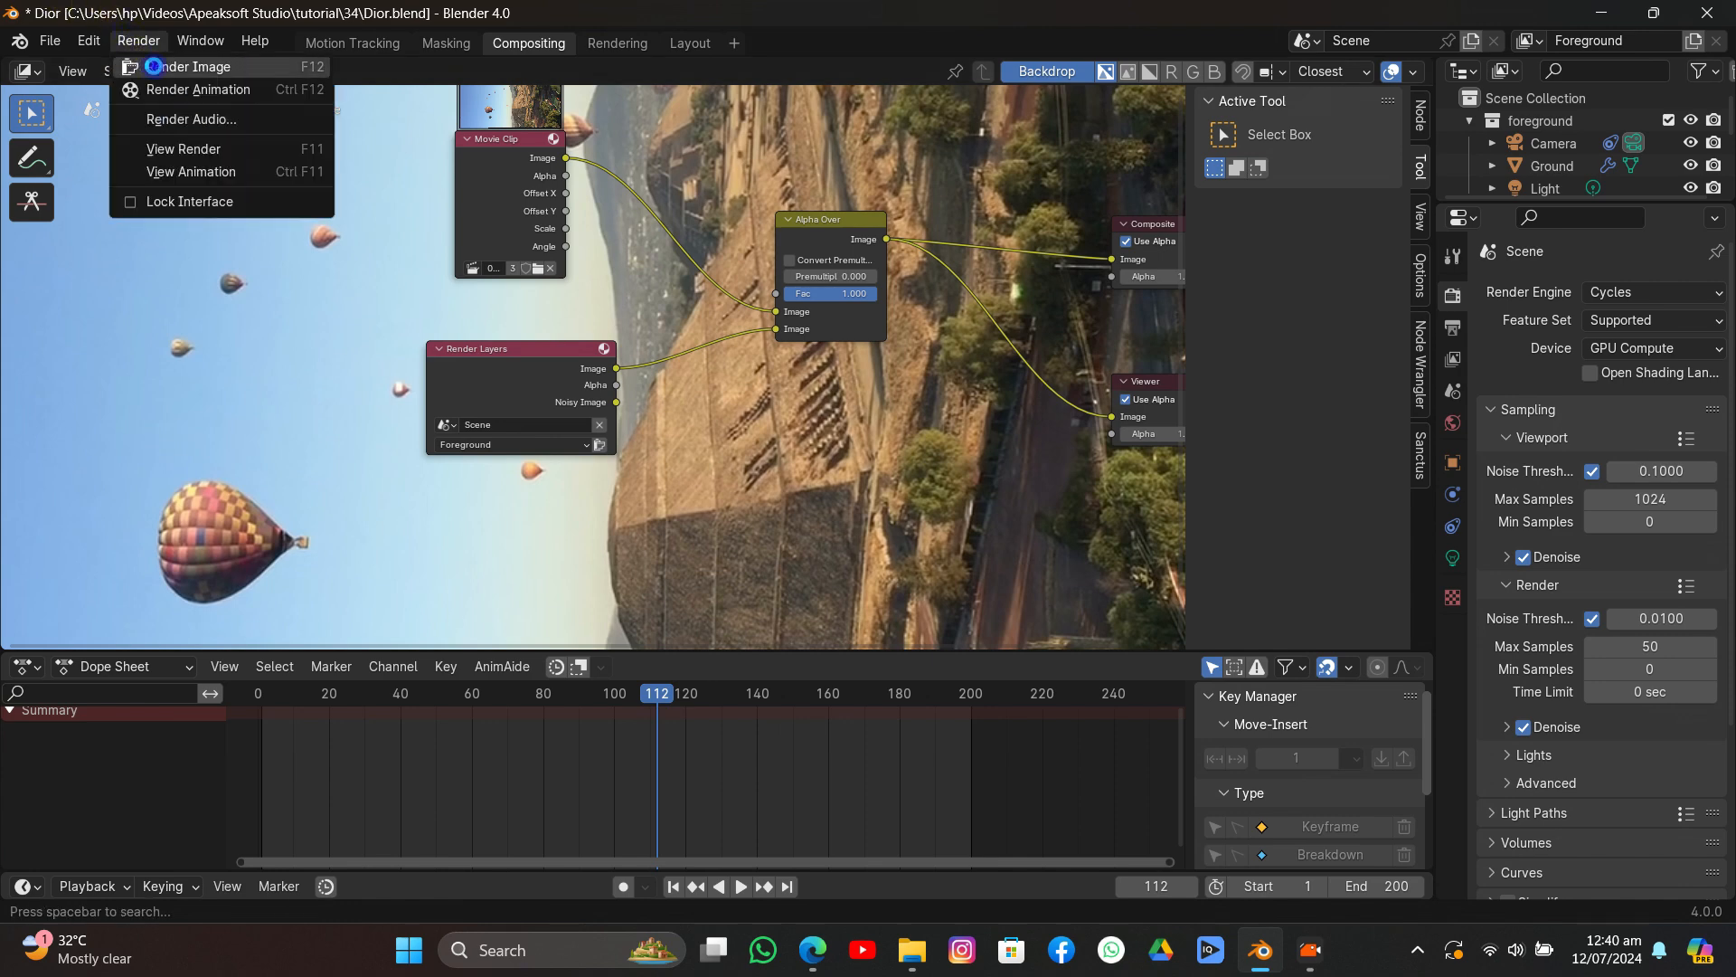
{"action": "left_click", "coordinate": [152, 61]}
{"action": "scroll", "coordinate": [618, 349], "scroll_direction": "up", "scroll_amount": 1}
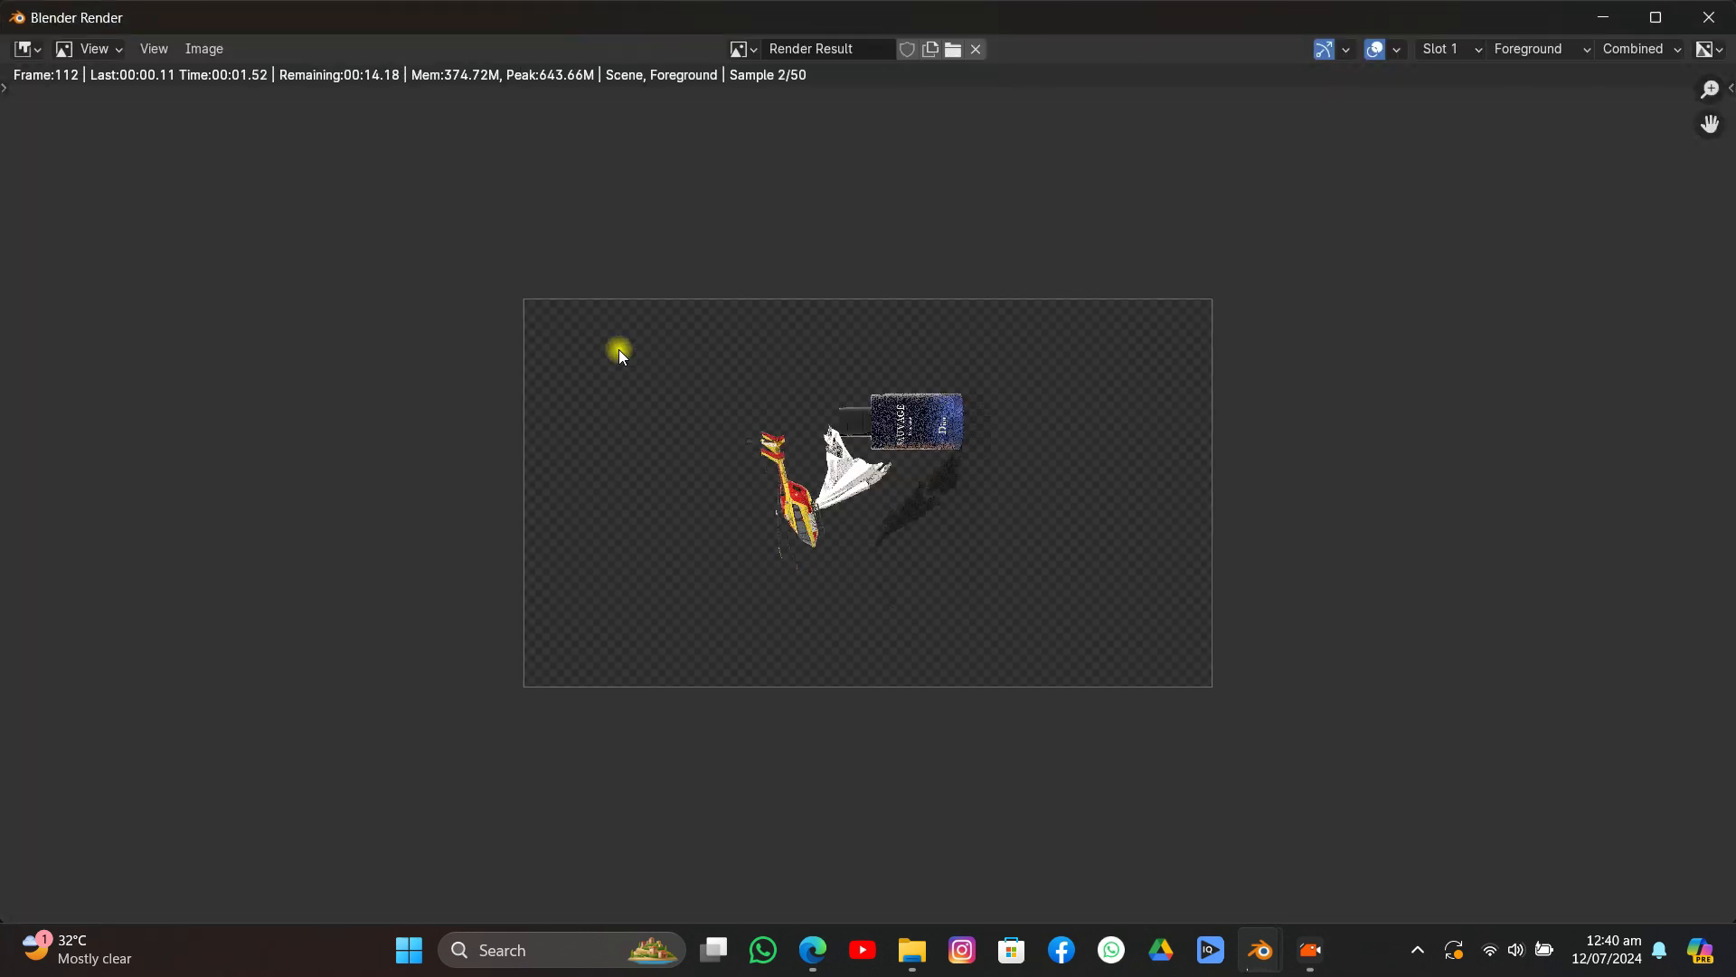
{"action": "scroll", "coordinate": [751, 380], "scroll_direction": "up", "scroll_amount": 3}
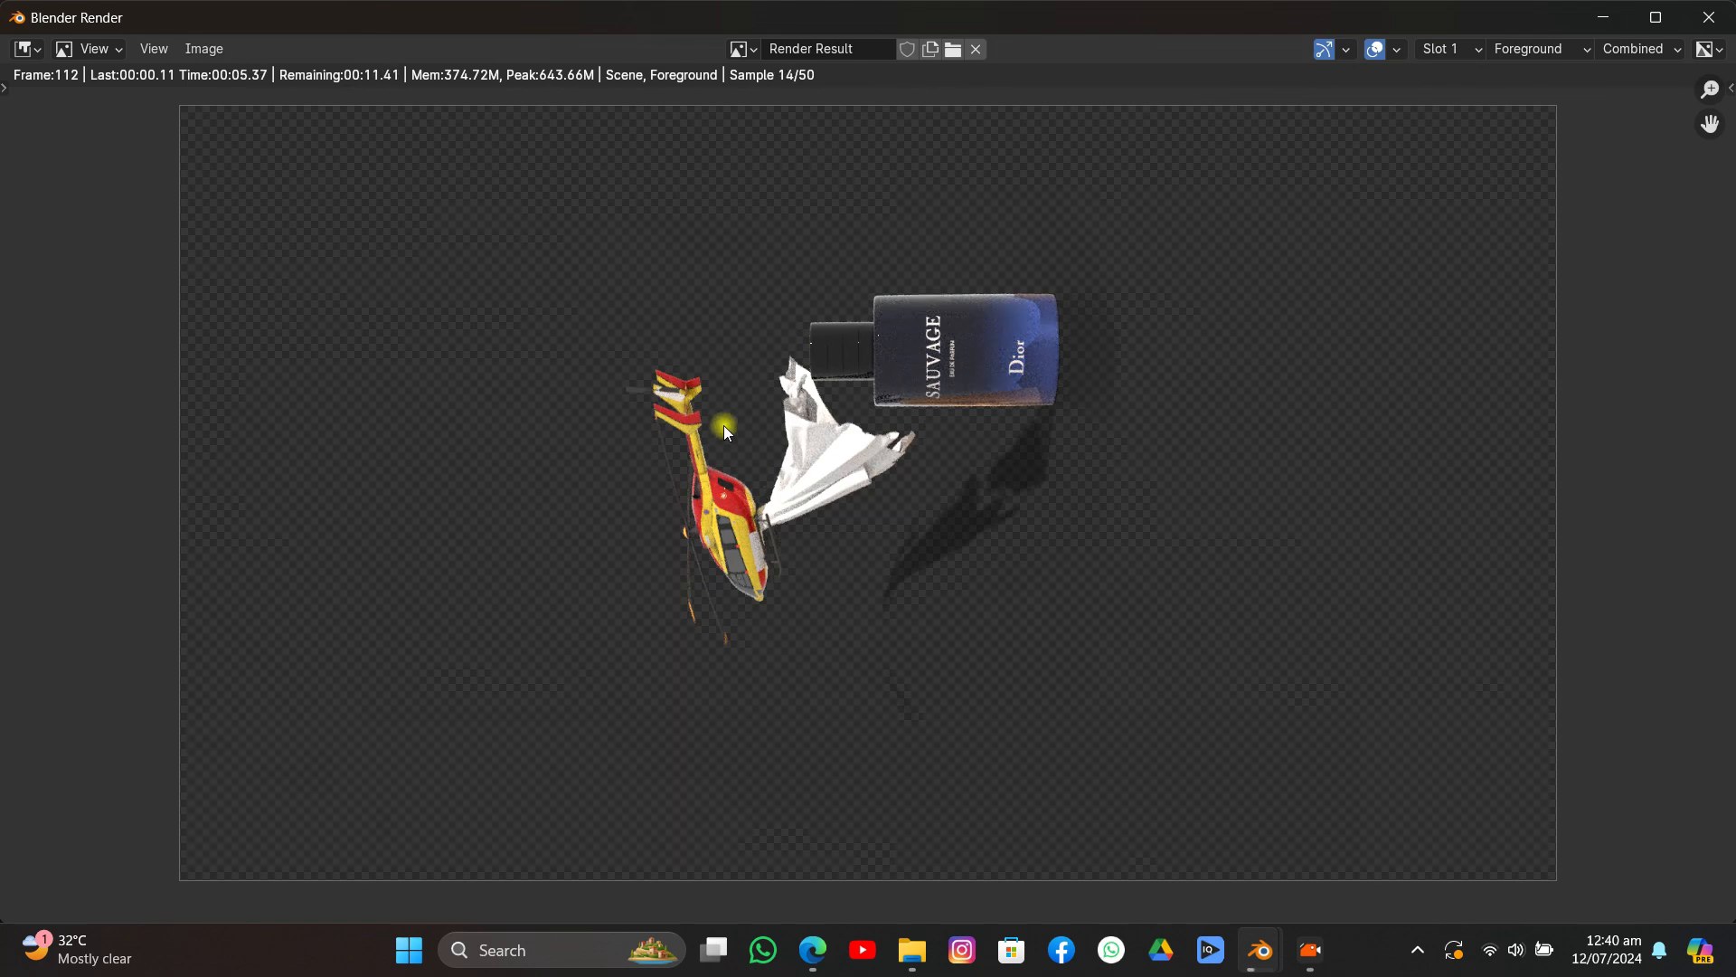
{"action": "scroll", "coordinate": [728, 433], "scroll_direction": "up", "scroll_amount": 4}
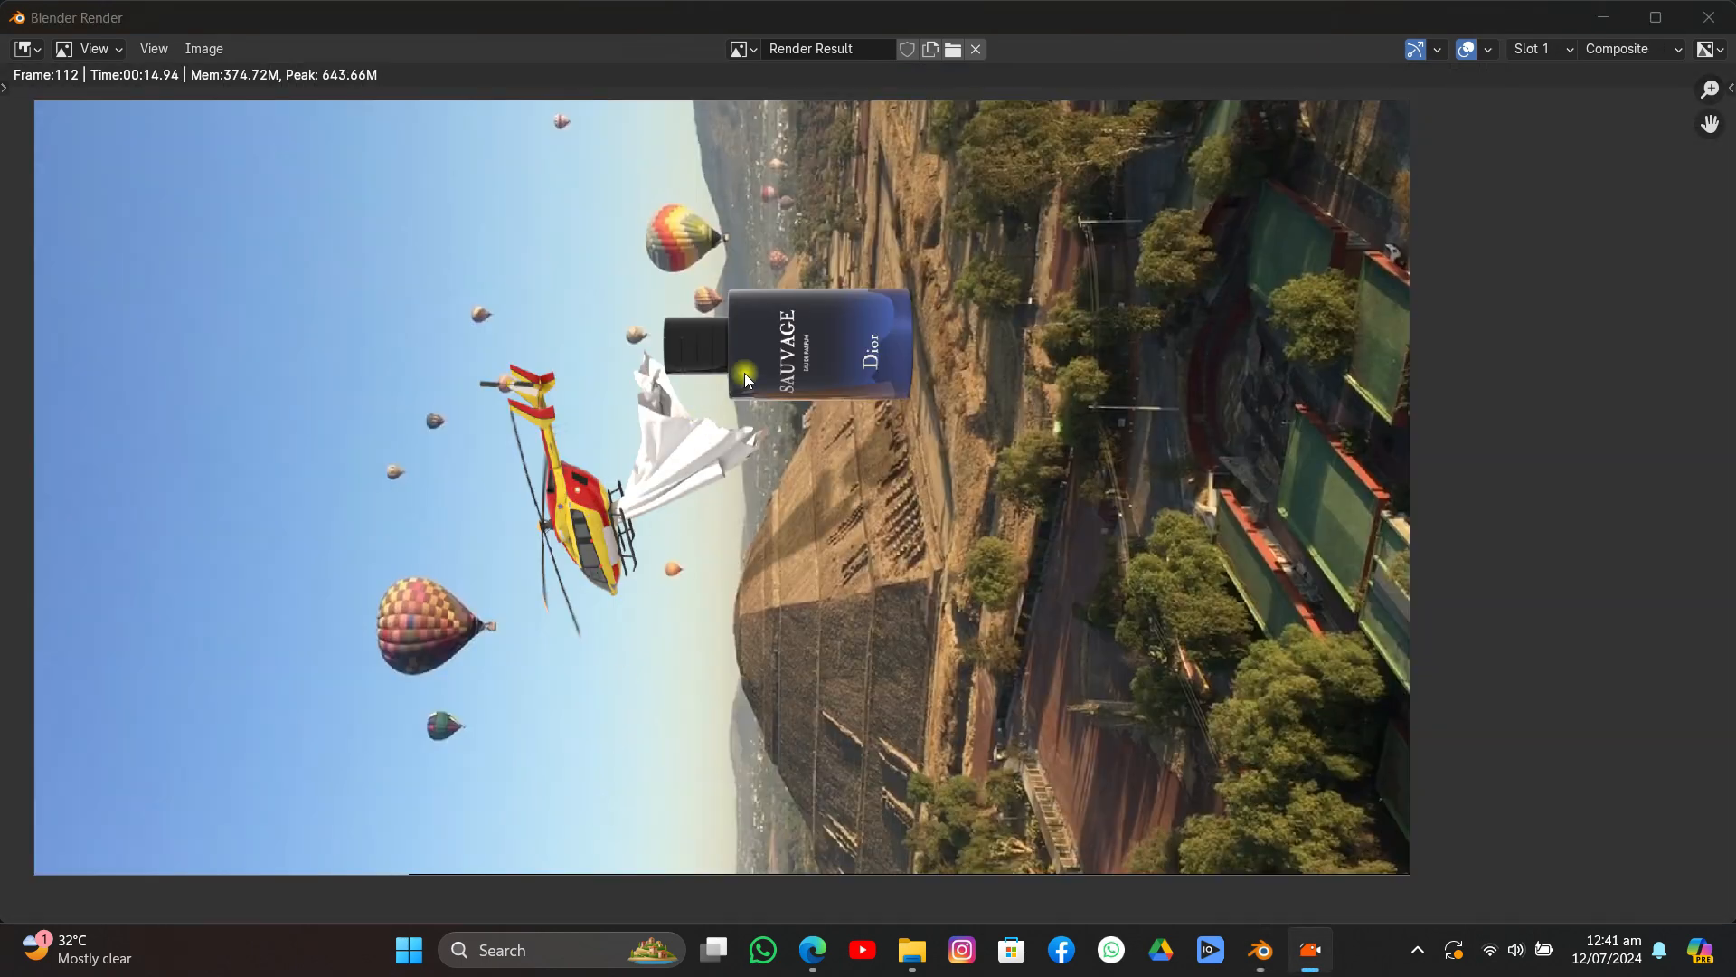
Examine how the bottle, cloth and helicopter blend with the footage in the finished render, and close the render window.
{"action": "middle_click_drag", "start_coordinate": [745, 373], "coordinate": [642, 387]}
{"action": "scroll", "coordinate": [642, 387], "scroll_direction": "up", "scroll_amount": 5}
{"action": "middle_click_drag", "start_coordinate": [550, 296], "coordinate": [635, 481]}
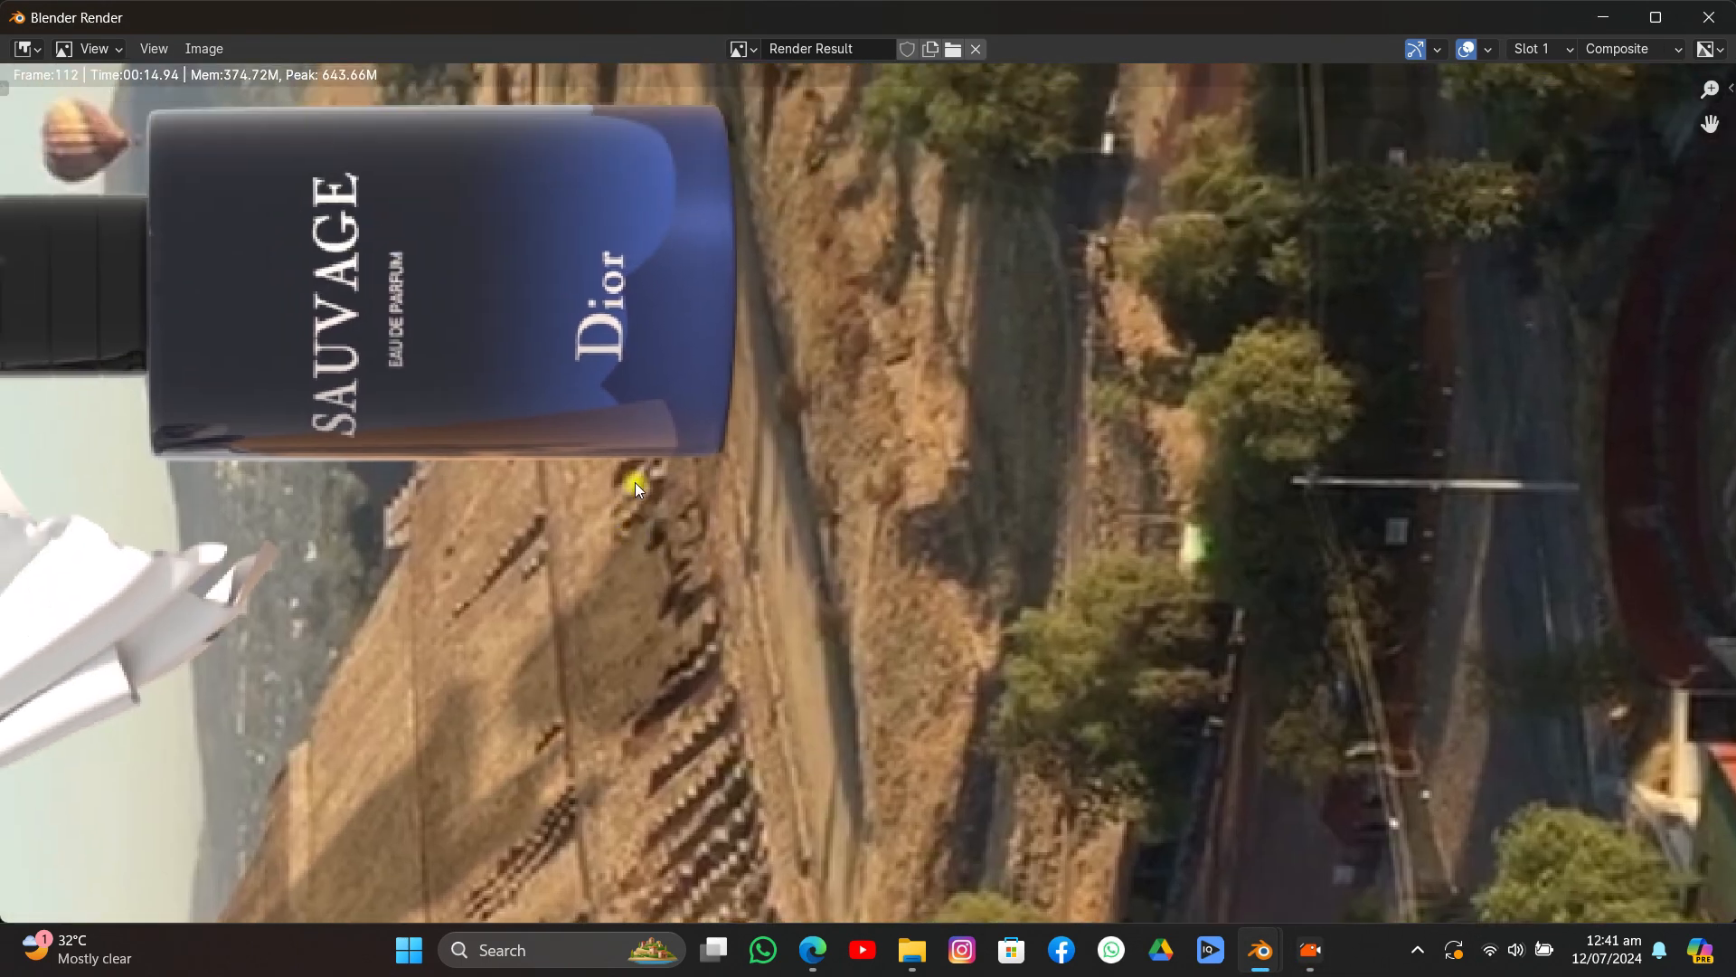
{"action": "scroll", "coordinate": [636, 404], "scroll_direction": "down", "scroll_amount": 2}
{"action": "scroll", "coordinate": [617, 449], "scroll_direction": "down", "scroll_amount": 3}
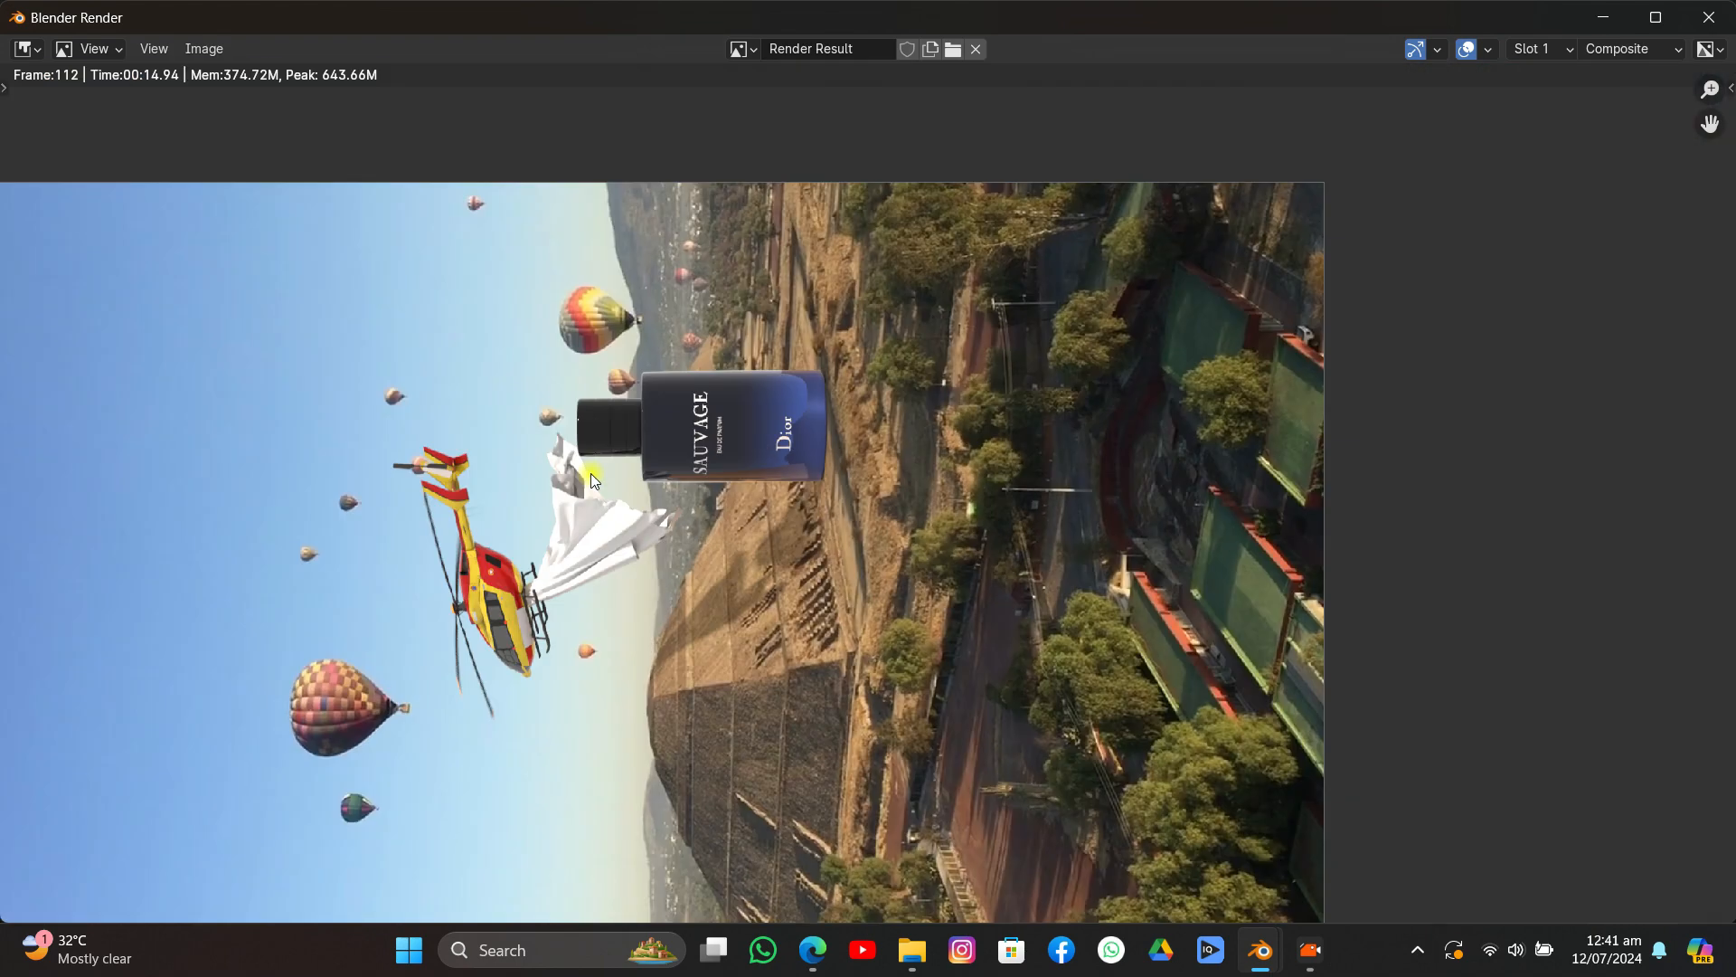
{"action": "middle_click_drag", "start_coordinate": [553, 555], "coordinate": [676, 381]}
{"action": "scroll", "coordinate": [595, 450], "scroll_direction": "down", "scroll_amount": 1}
{"action": "left_click", "coordinate": [1708, 17]}
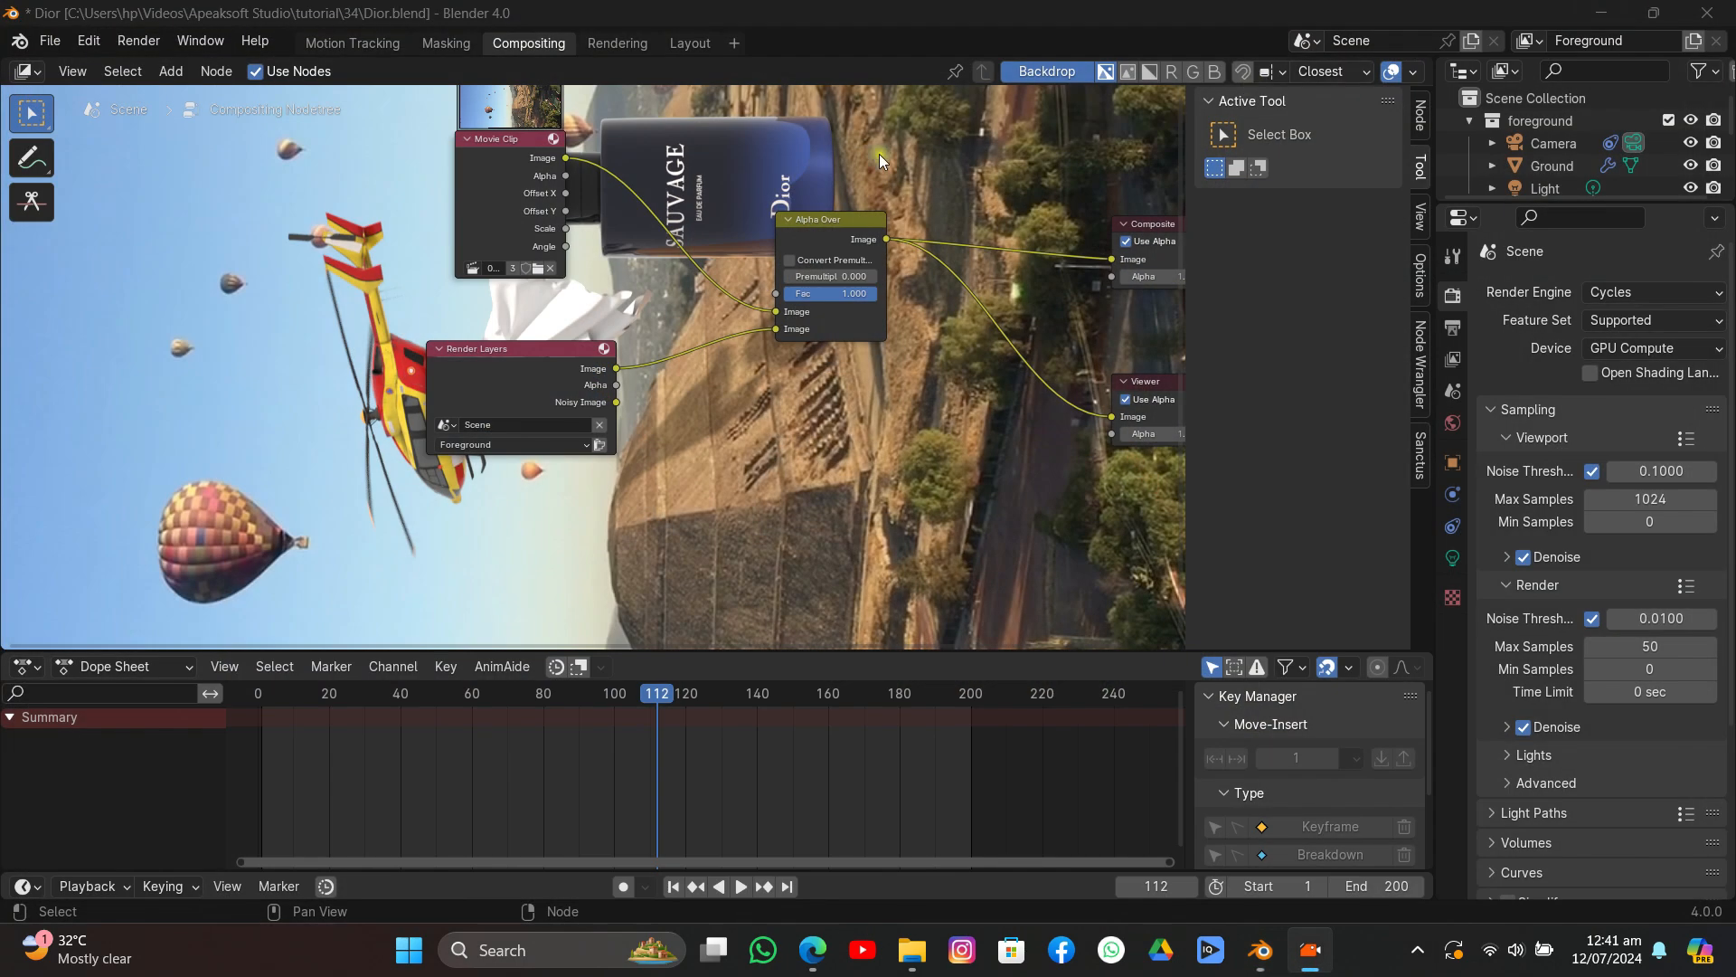
Set the compositor backdrop zoom to 0.47 and bring the nodes back into view over it.
{"action": "left_click", "coordinate": [1421, 217]}
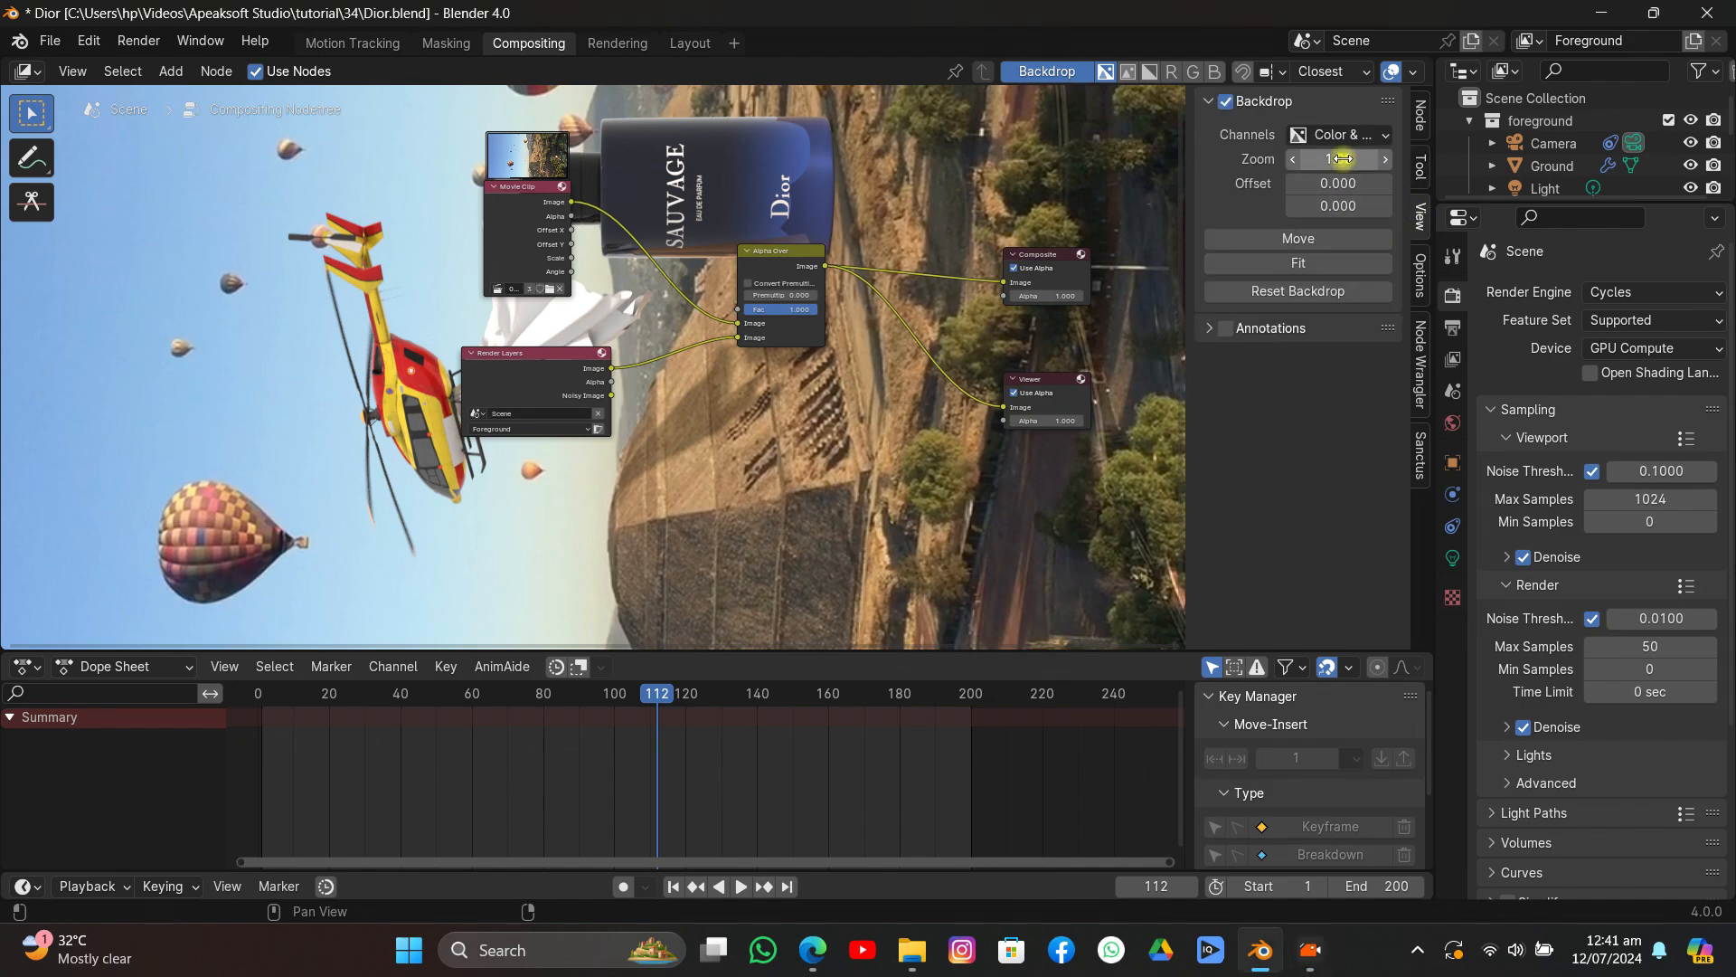
{"action": "left_click_drag", "start_coordinate": [1298, 159], "coordinate": [1252, 159]}
{"action": "middle_click_drag", "start_coordinate": [1176, 290], "coordinate": [898, 421]}
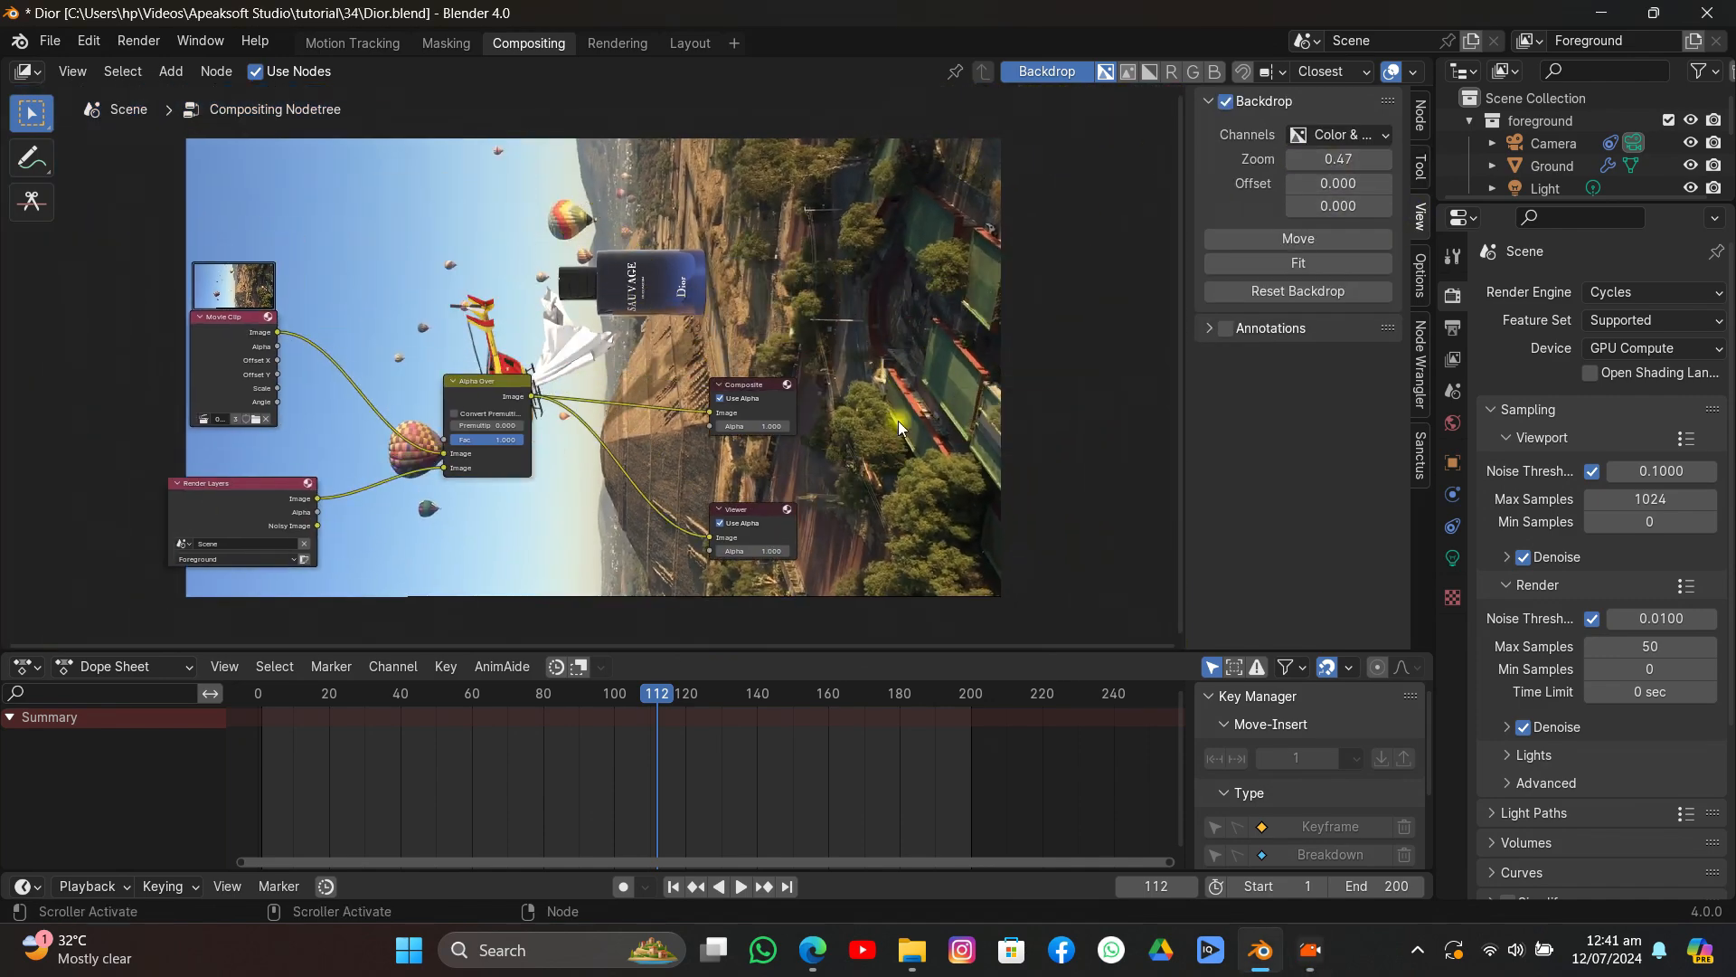